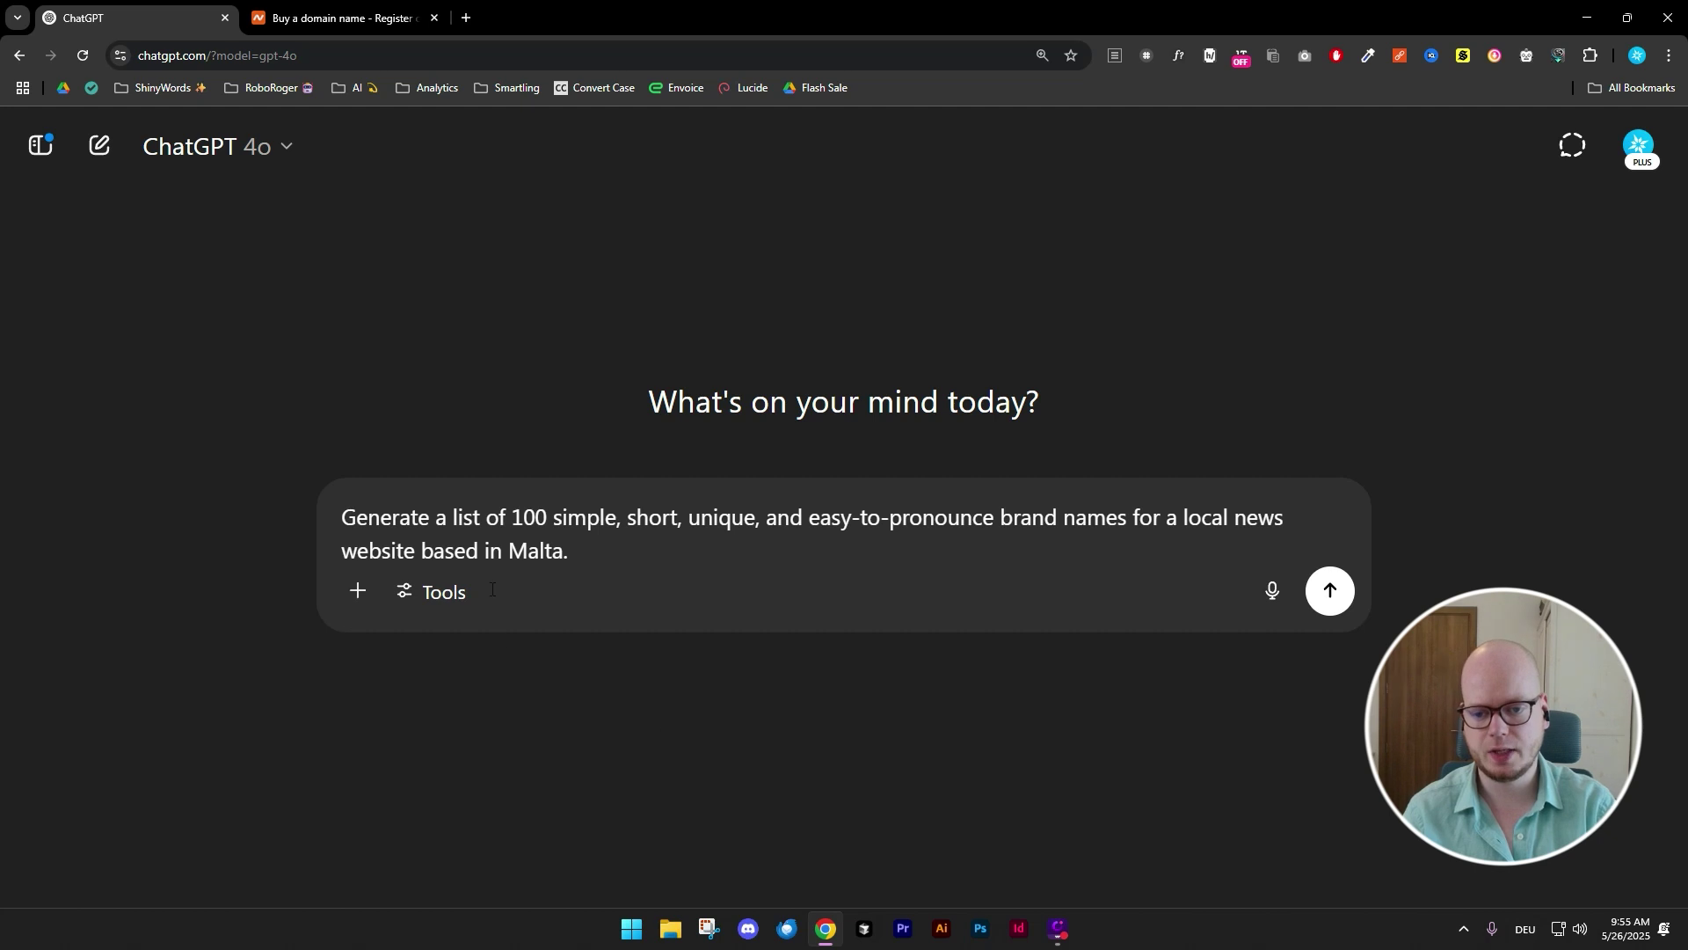
- Submit the prompt for 100 short, easy-to-pronounce brand names for a Malta local news website and look through the suggestions
click(1330, 591)
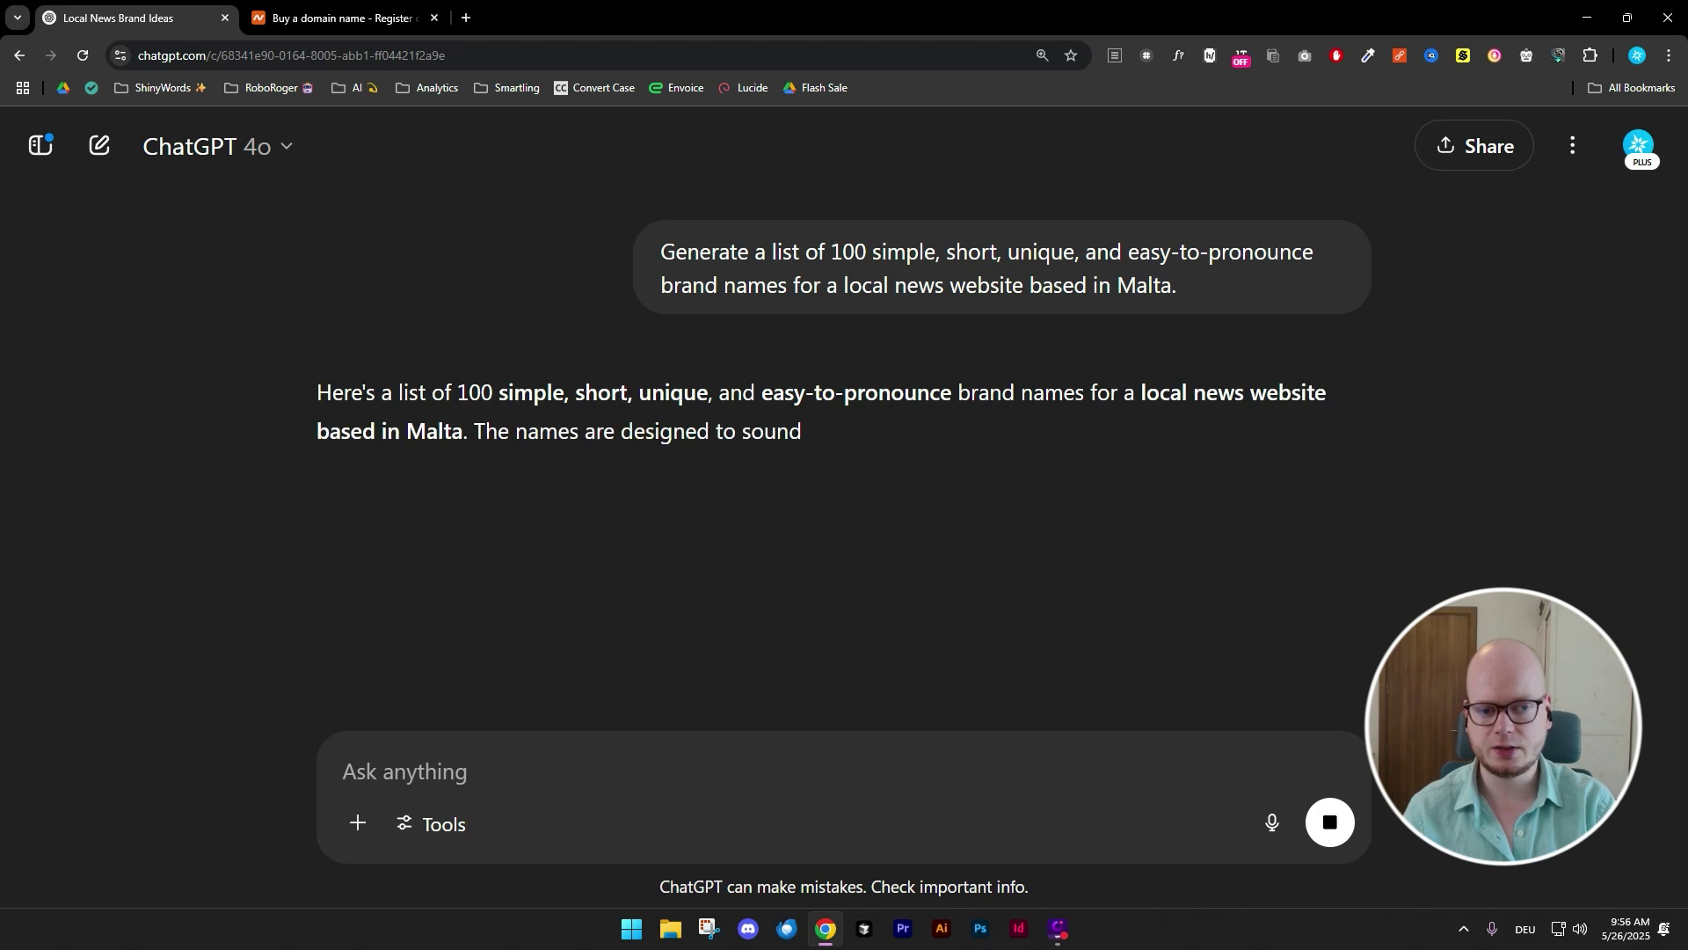
scroll(879, 486, down, 3)
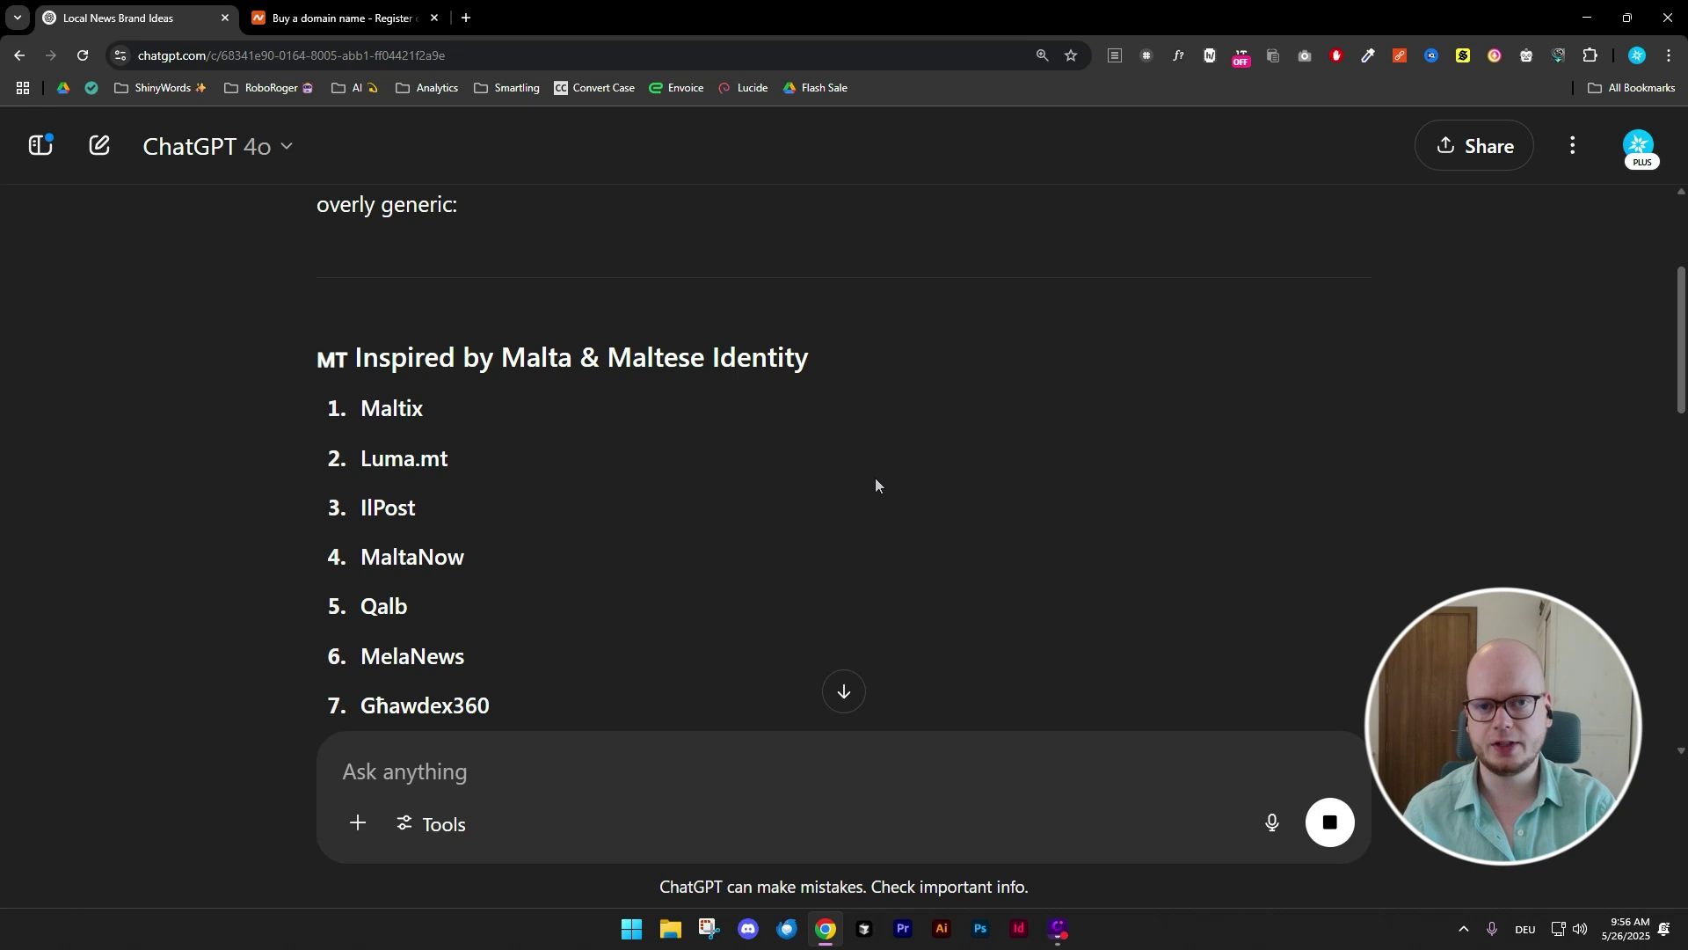
scroll(876, 484, down, 10)
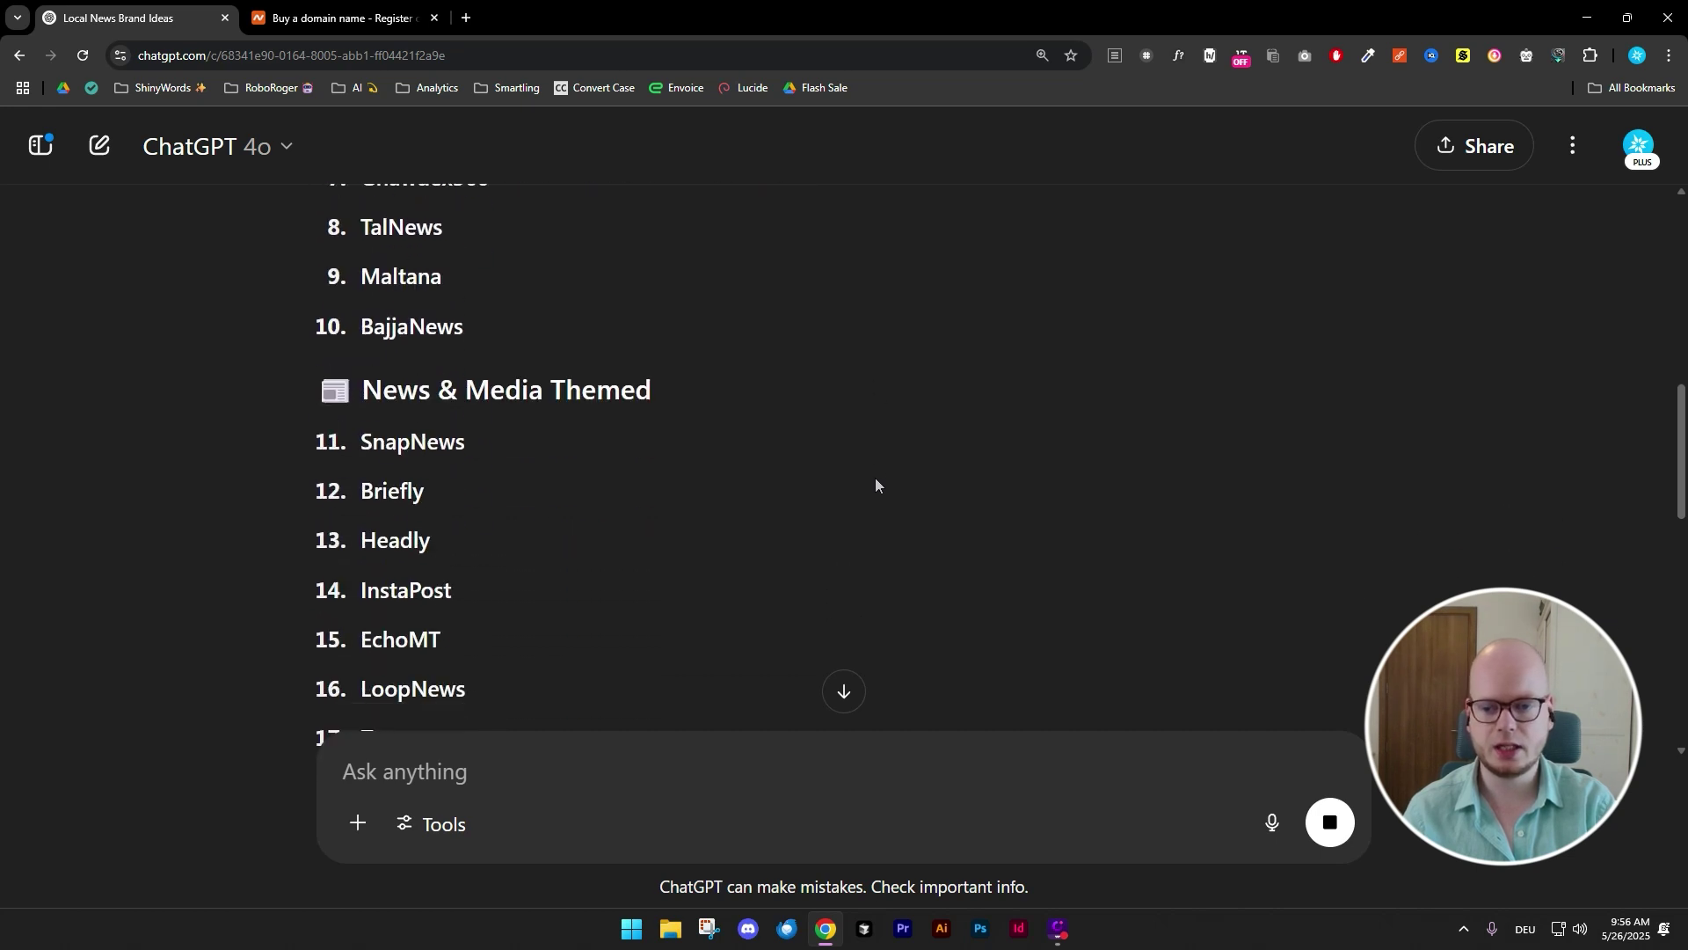
scroll(875, 485, down, 10)
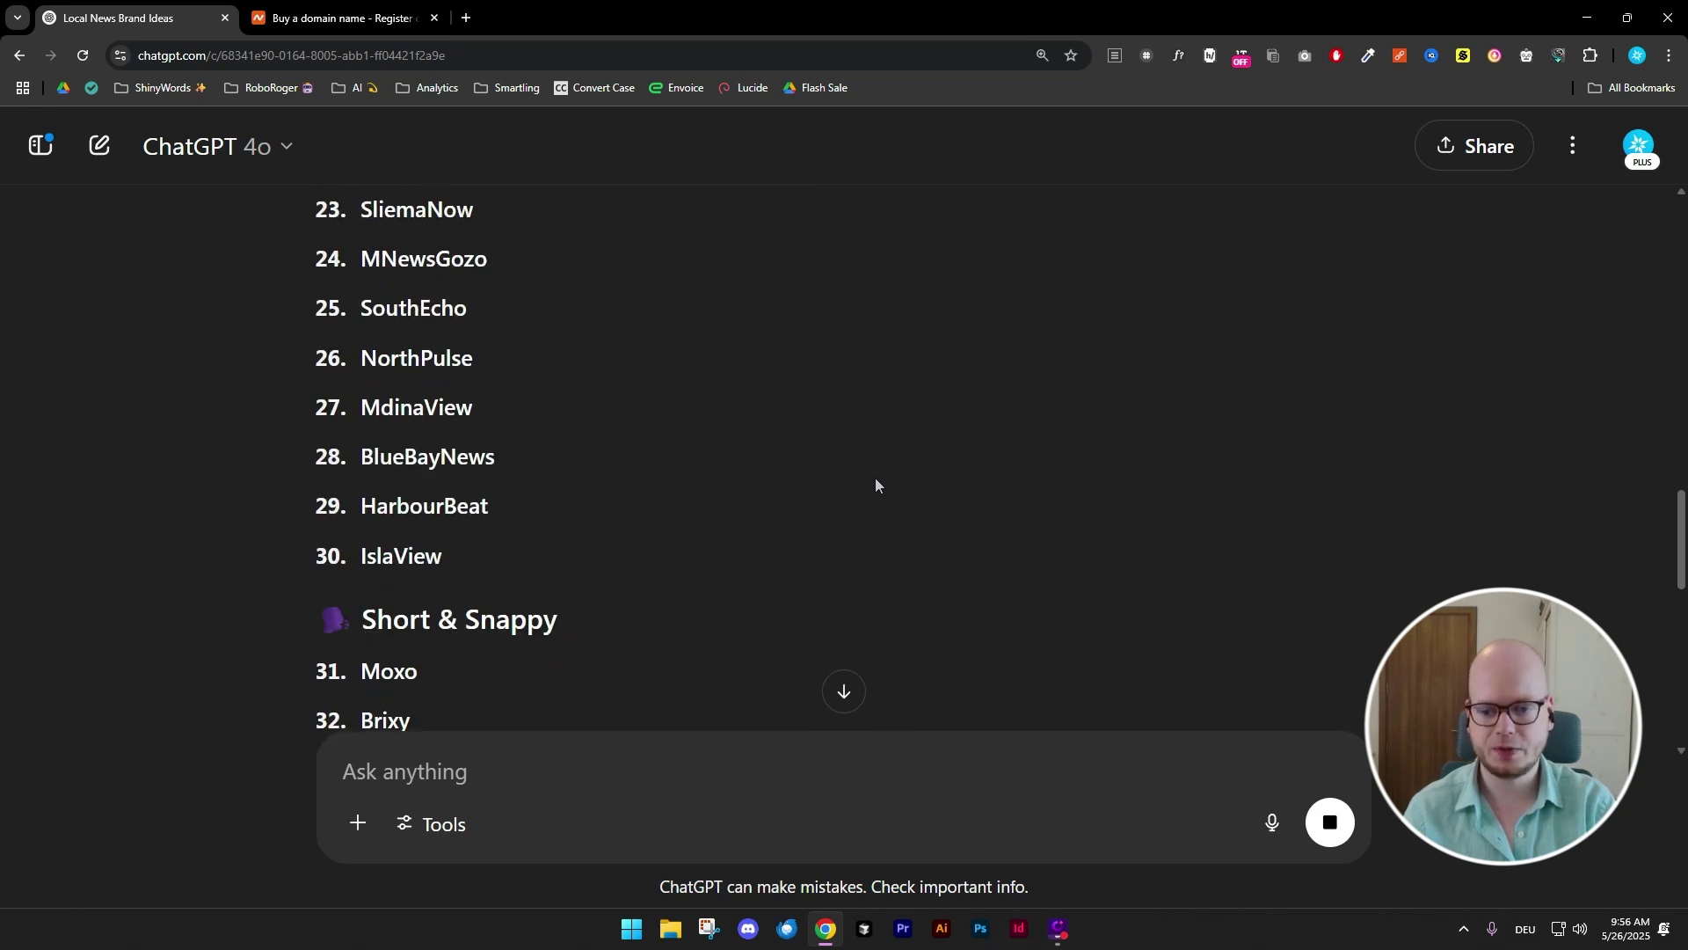
scroll(876, 484, down, 5)
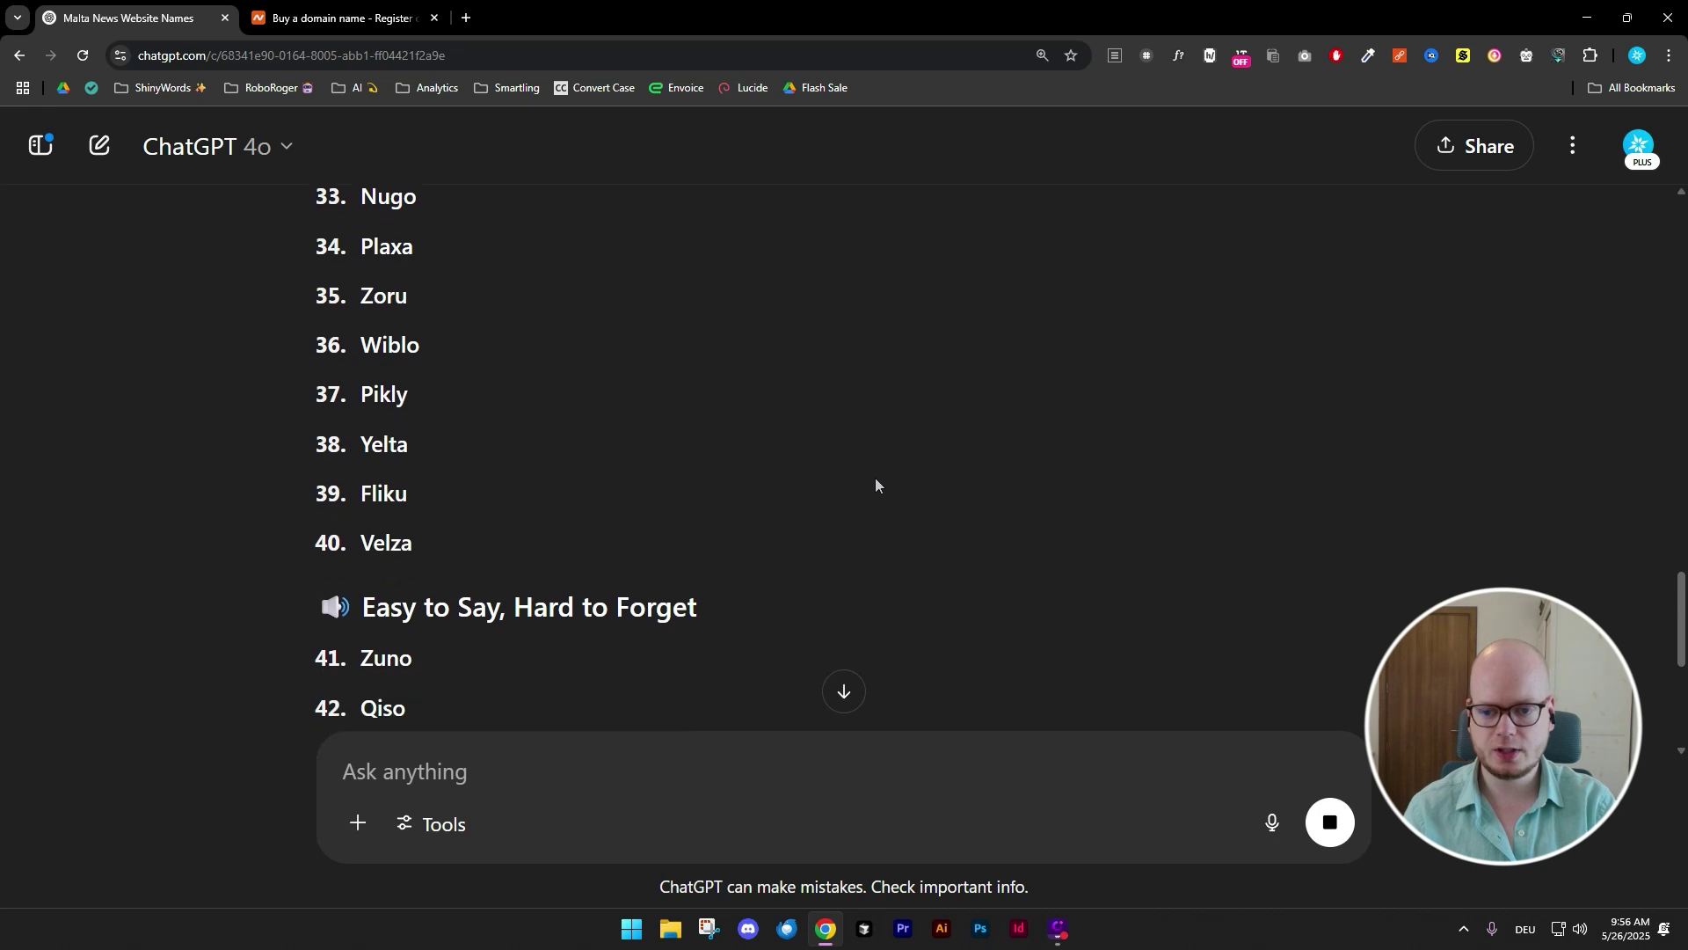
scroll(876, 485, down, 3)
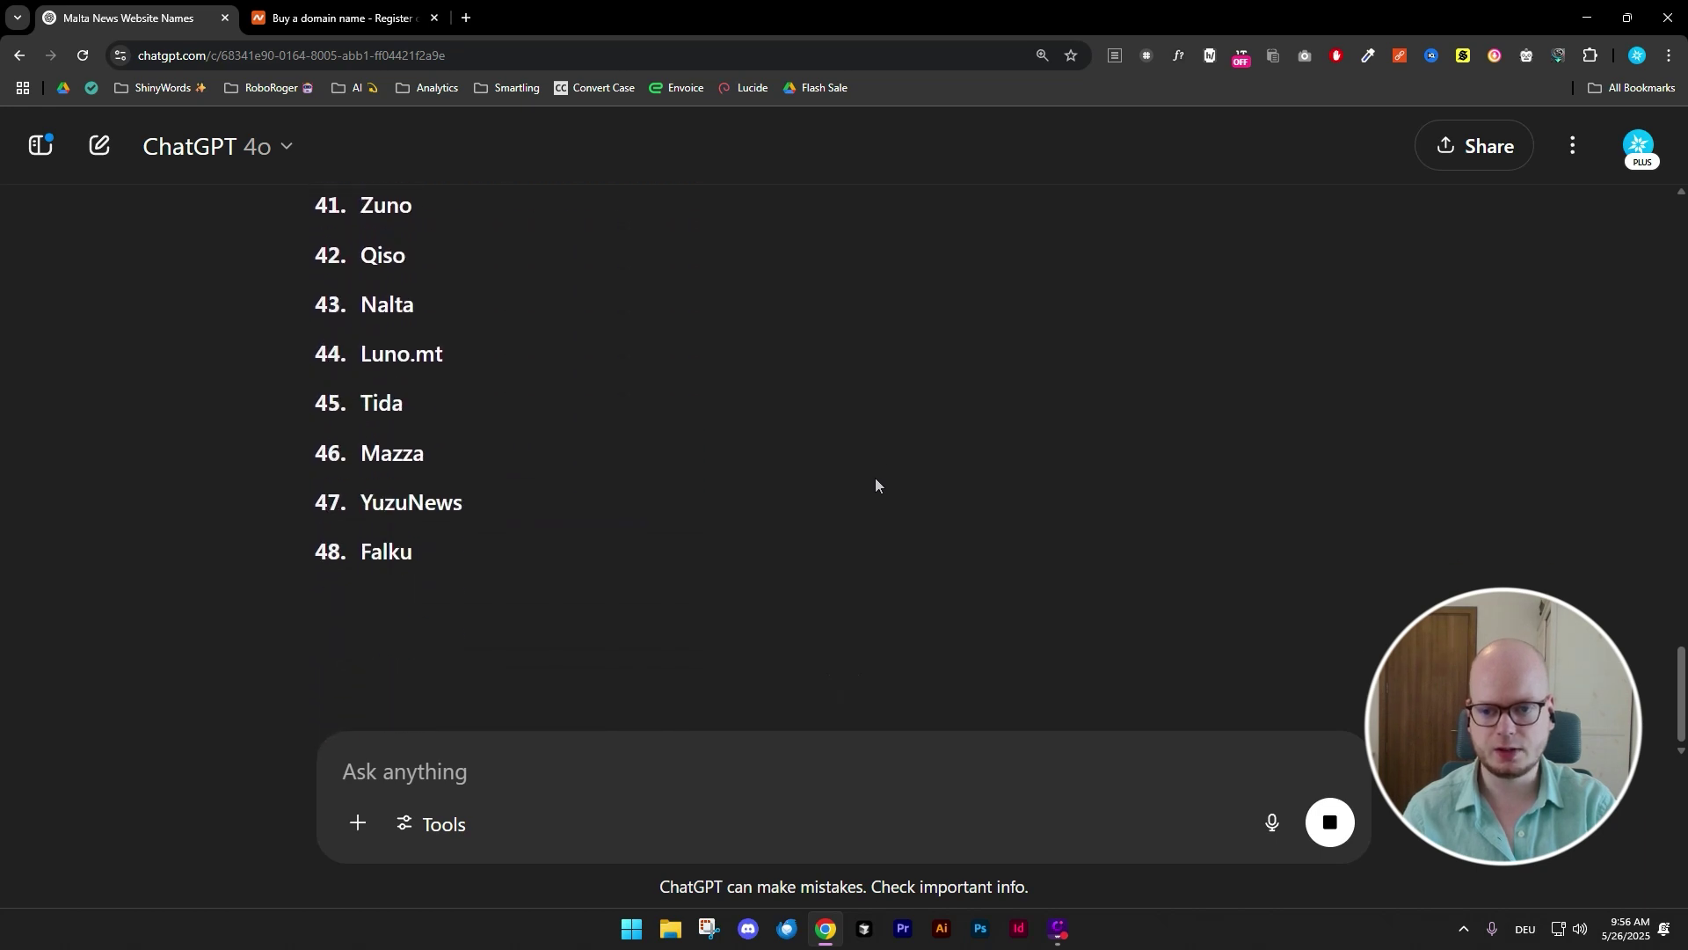
scroll(876, 484, up, 1)
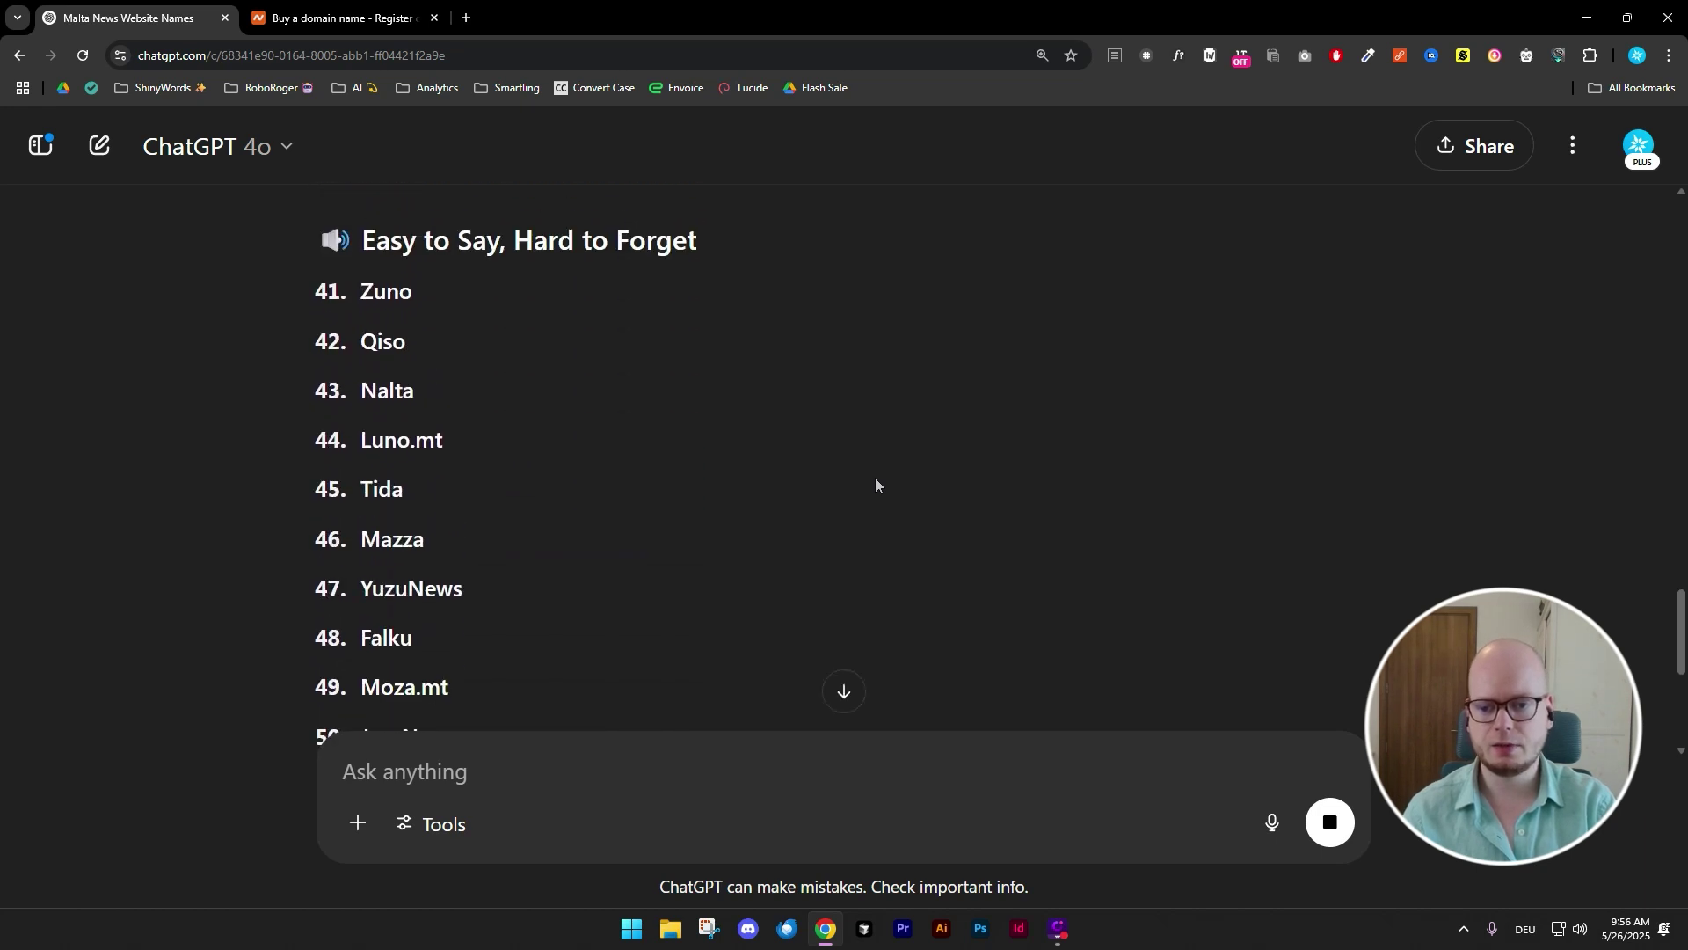
scroll(875, 485, down, 3)
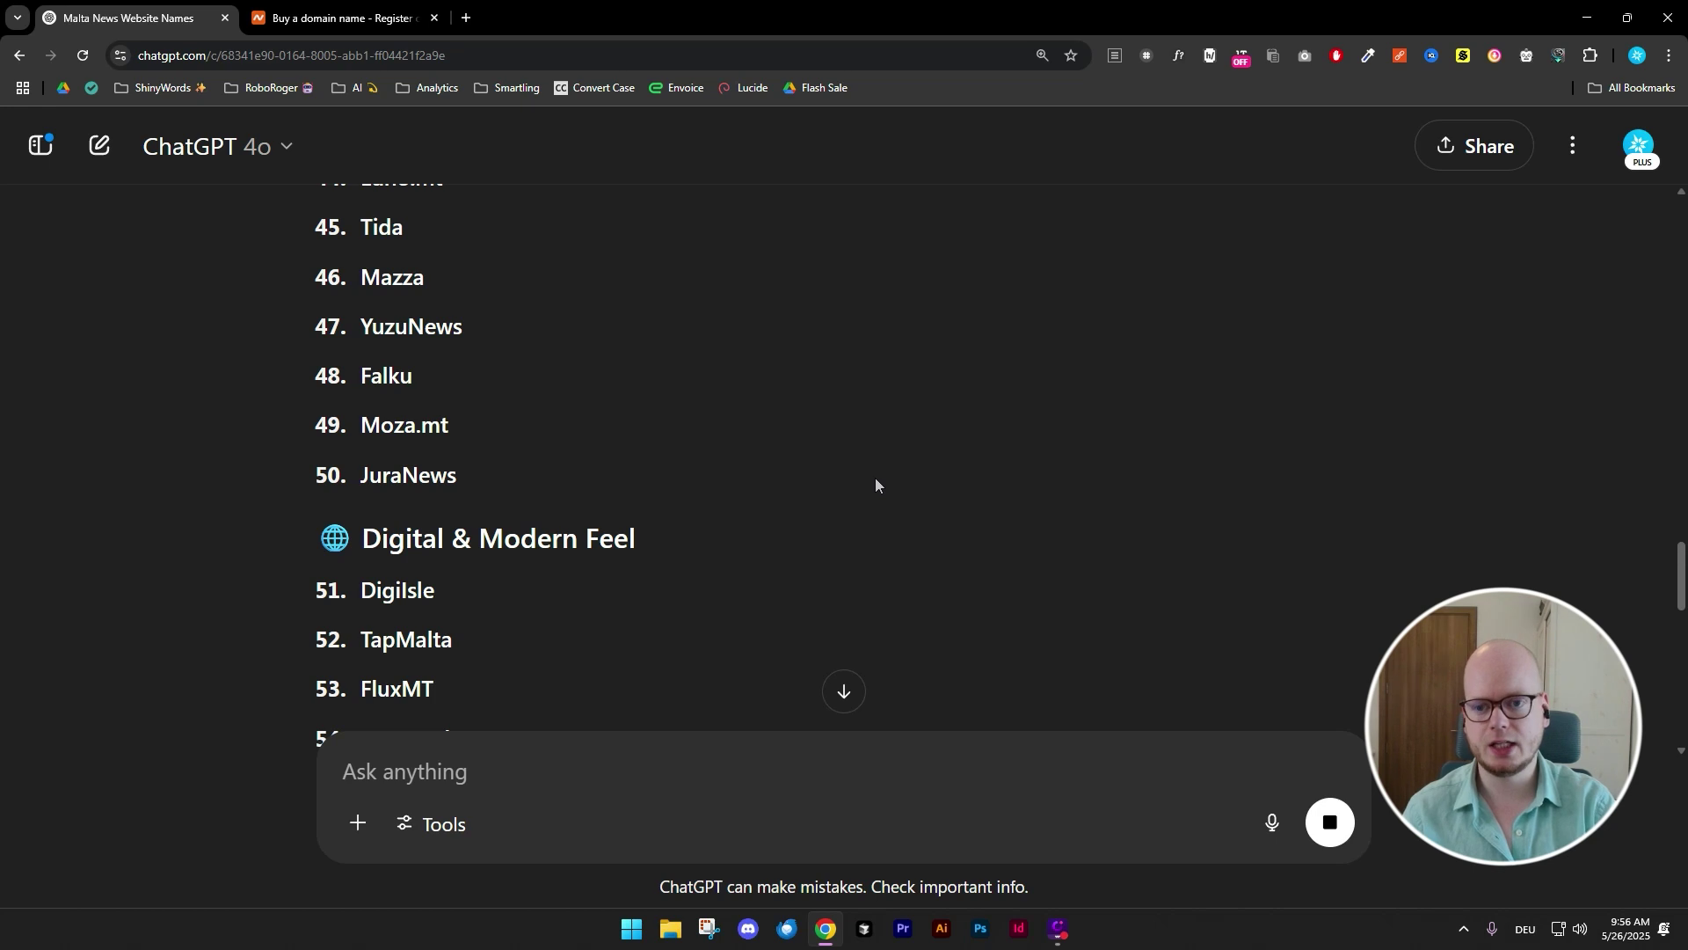
scroll(876, 480, up, 10)
scroll(1203, 516, up, 20)
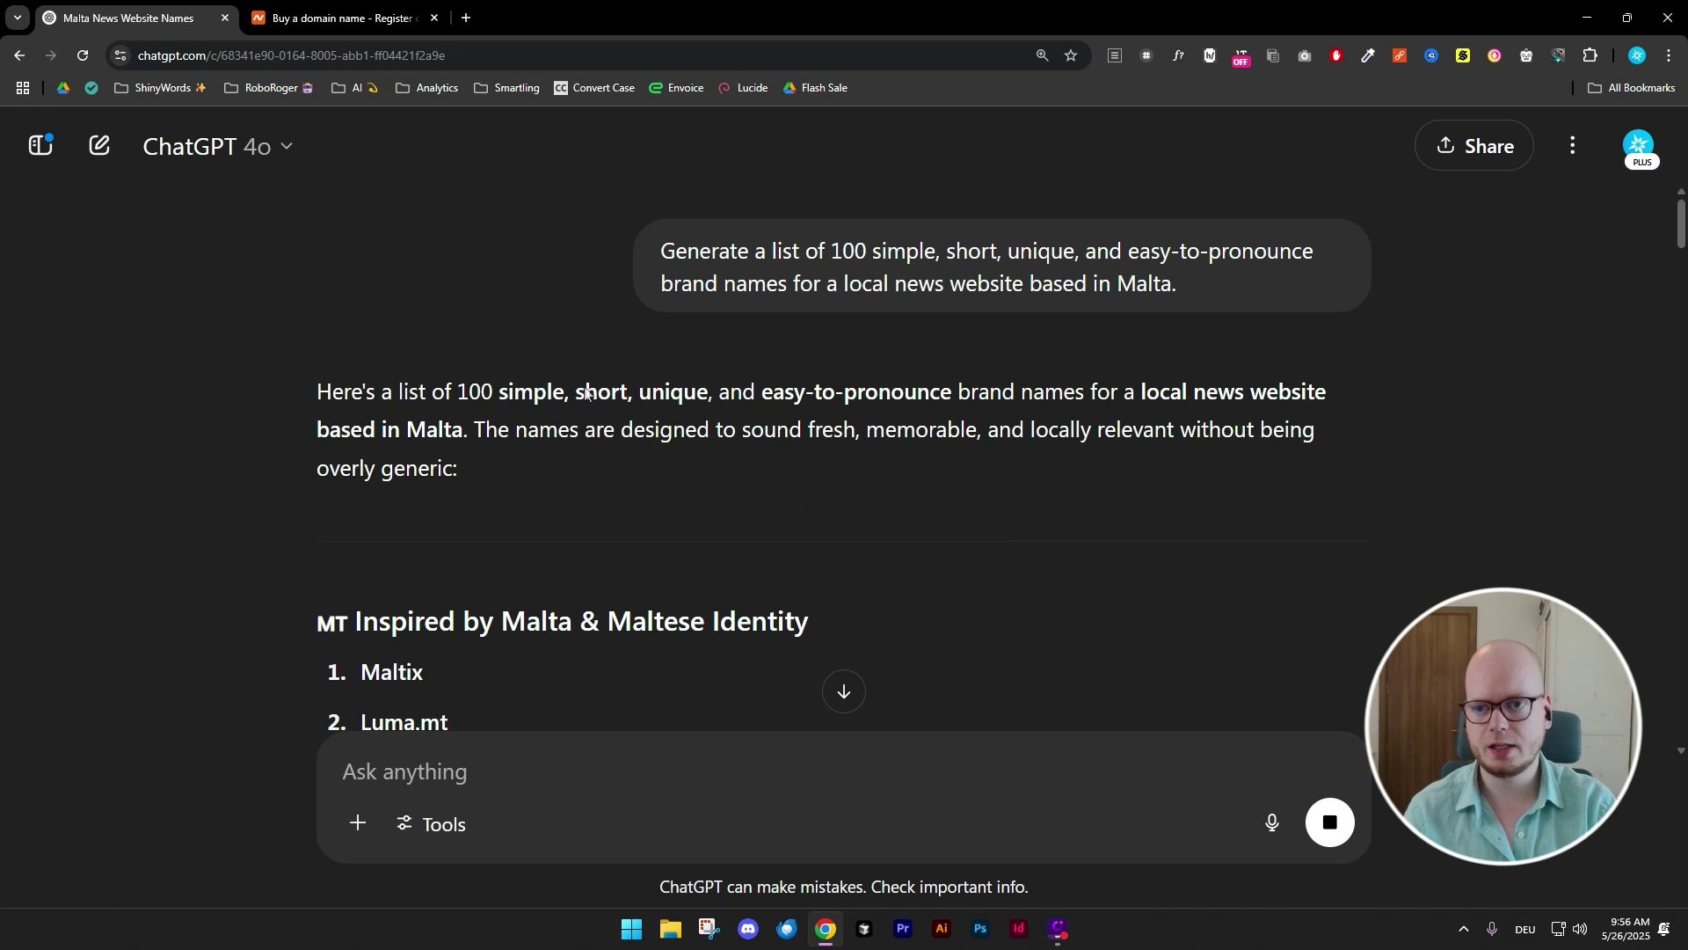
- Switch to Namecheap, search for the domain name maltaroad, and review the order at checkout
click(325, 19)
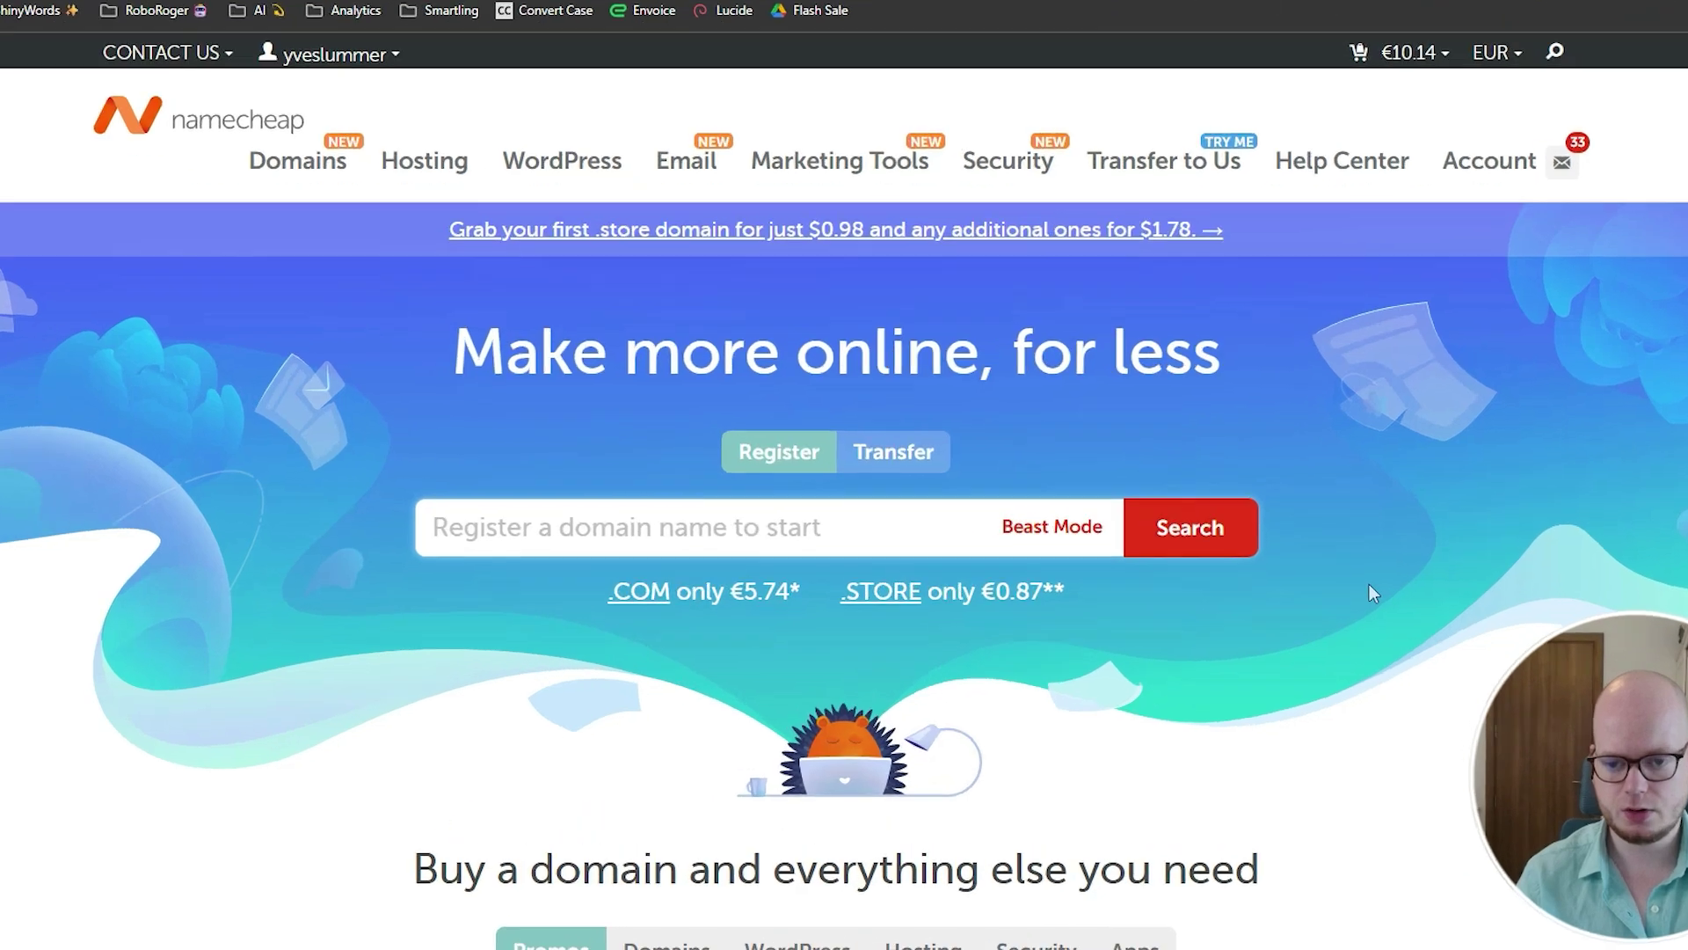
text(maltaroad)
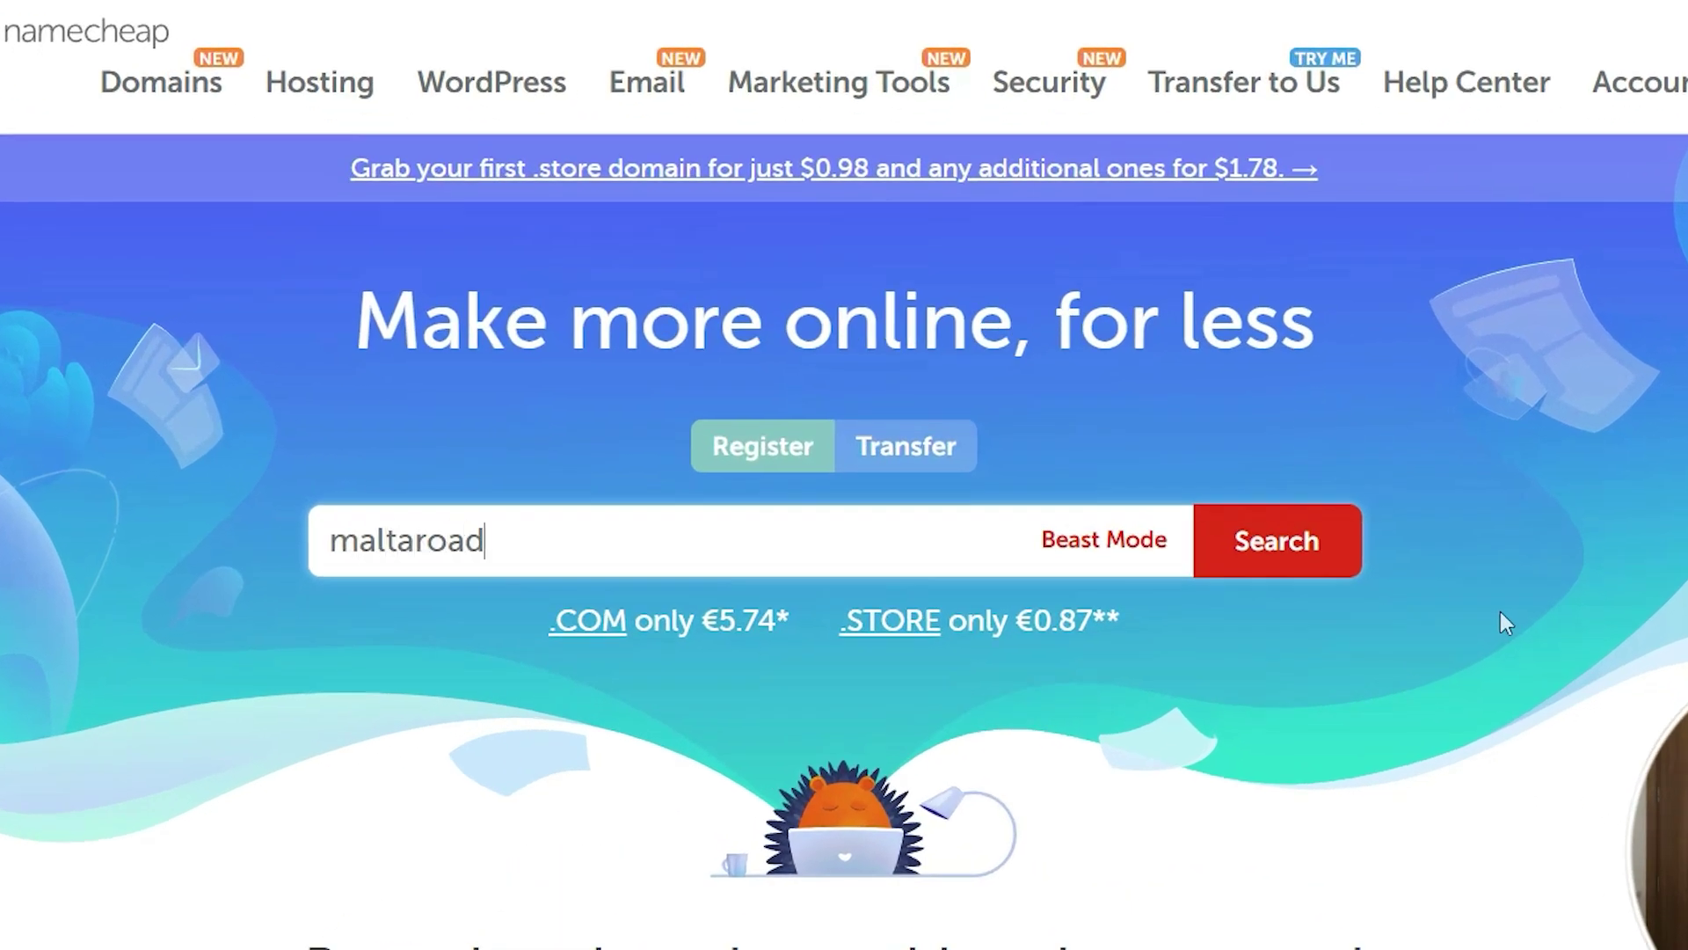
key(Return)
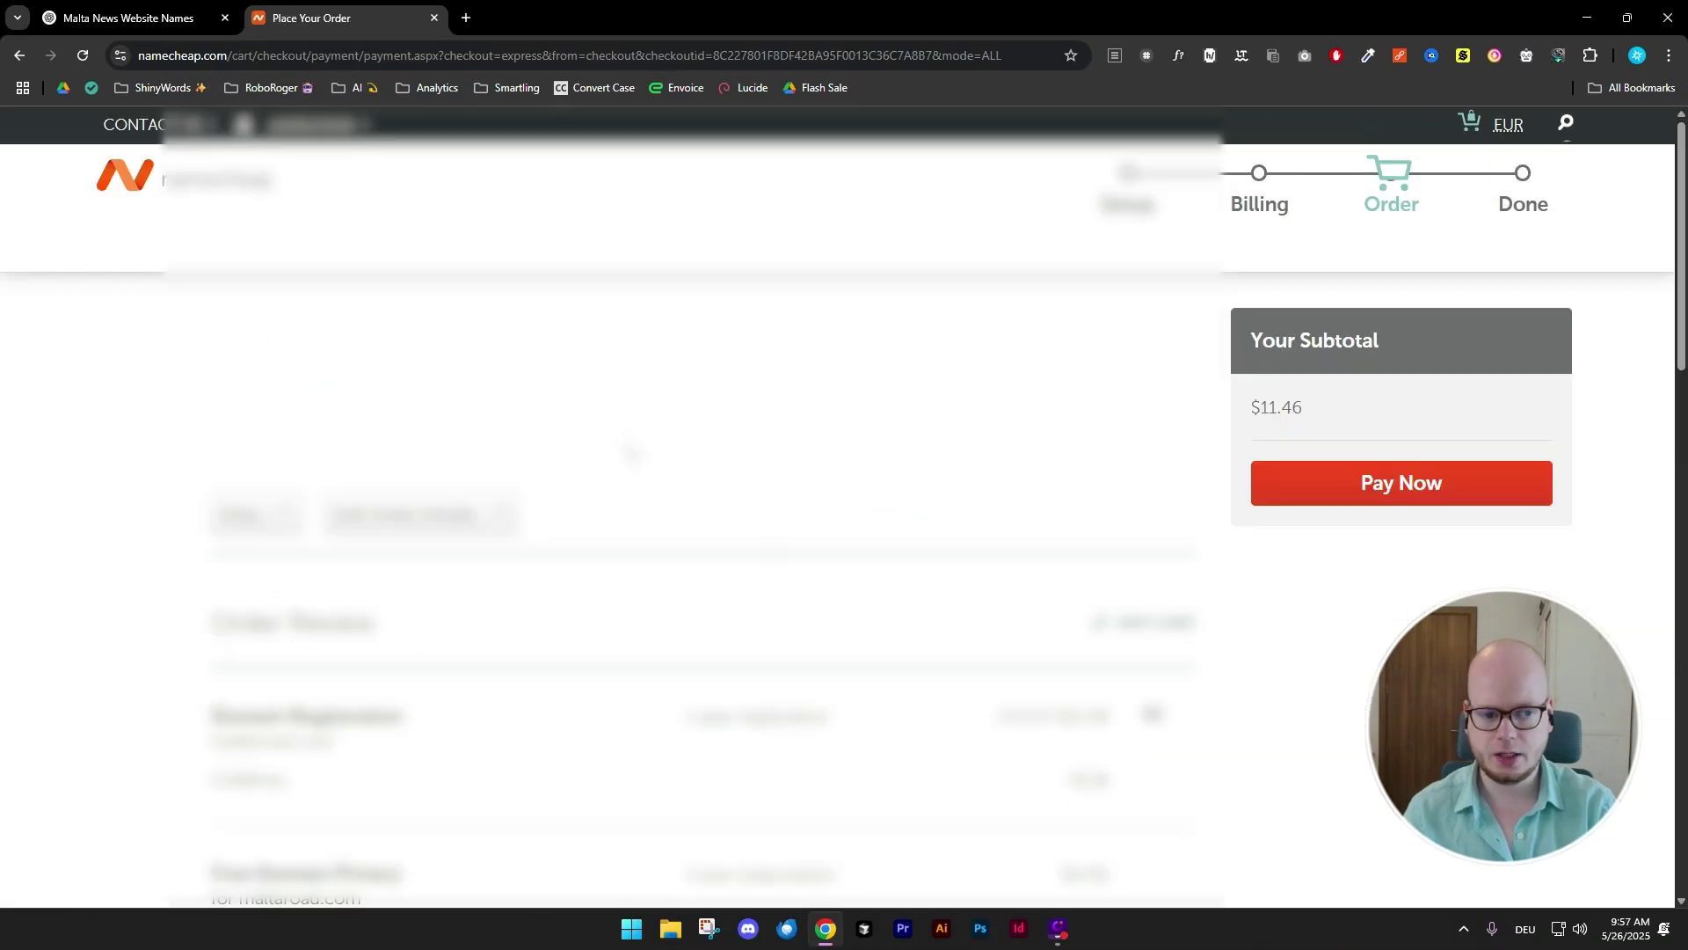
scroll(595, 437, down, 9)
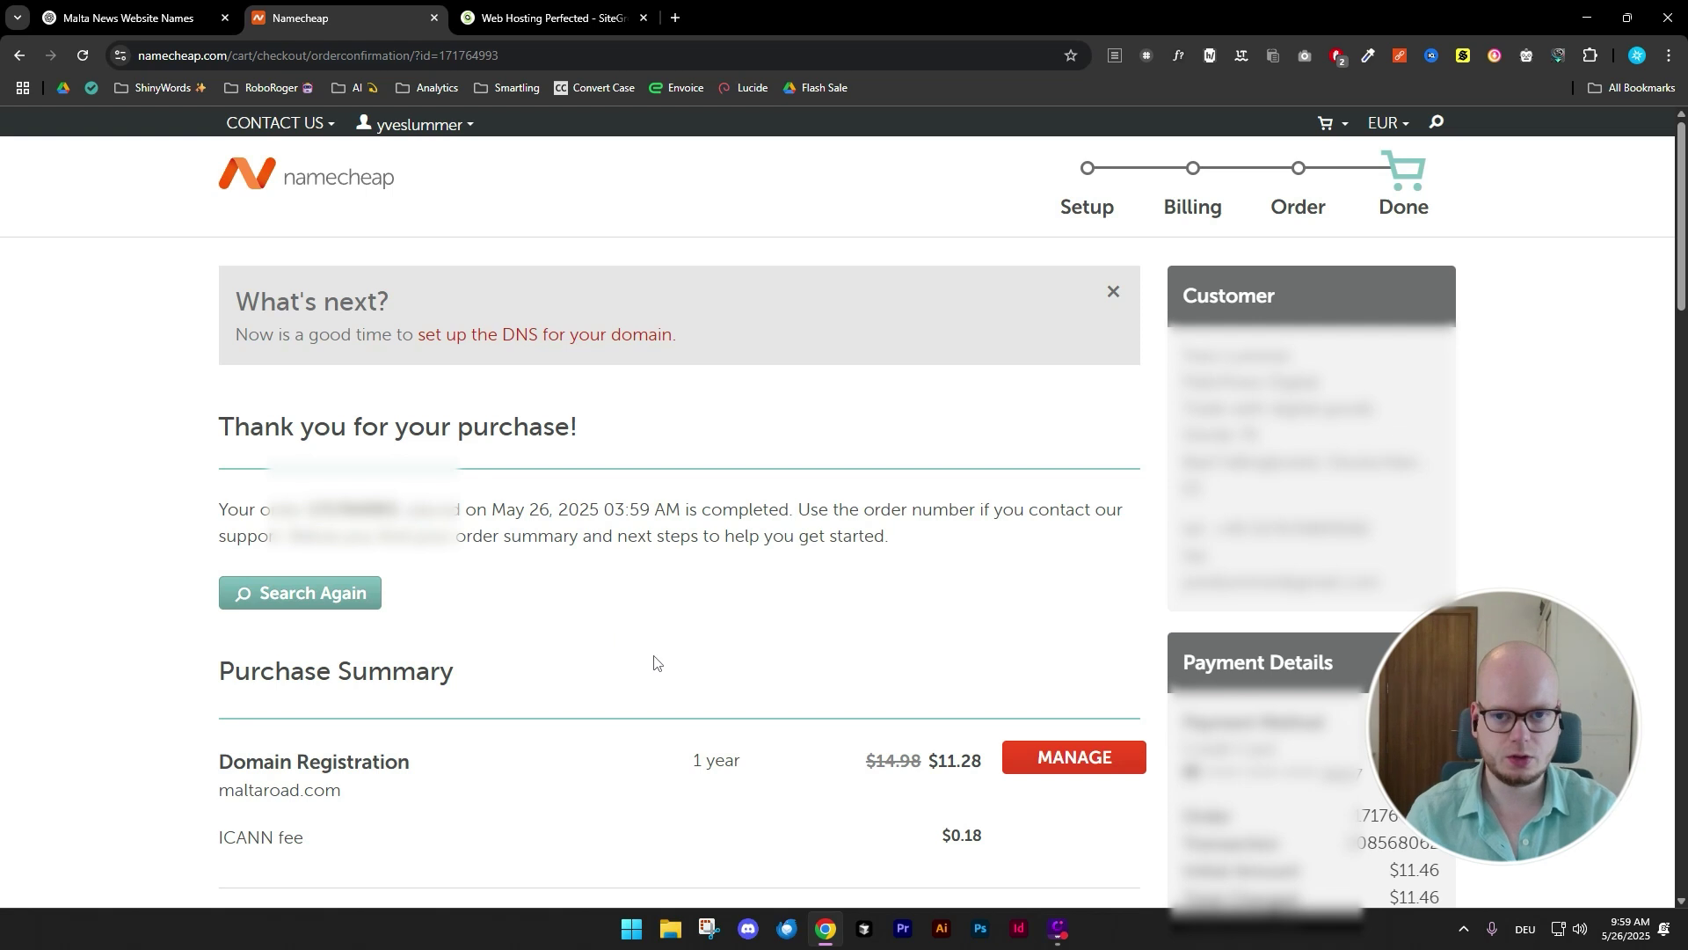
- Switch to the SiteGround website and log in to the hosting account with the prefilled credentials
click(550, 17)
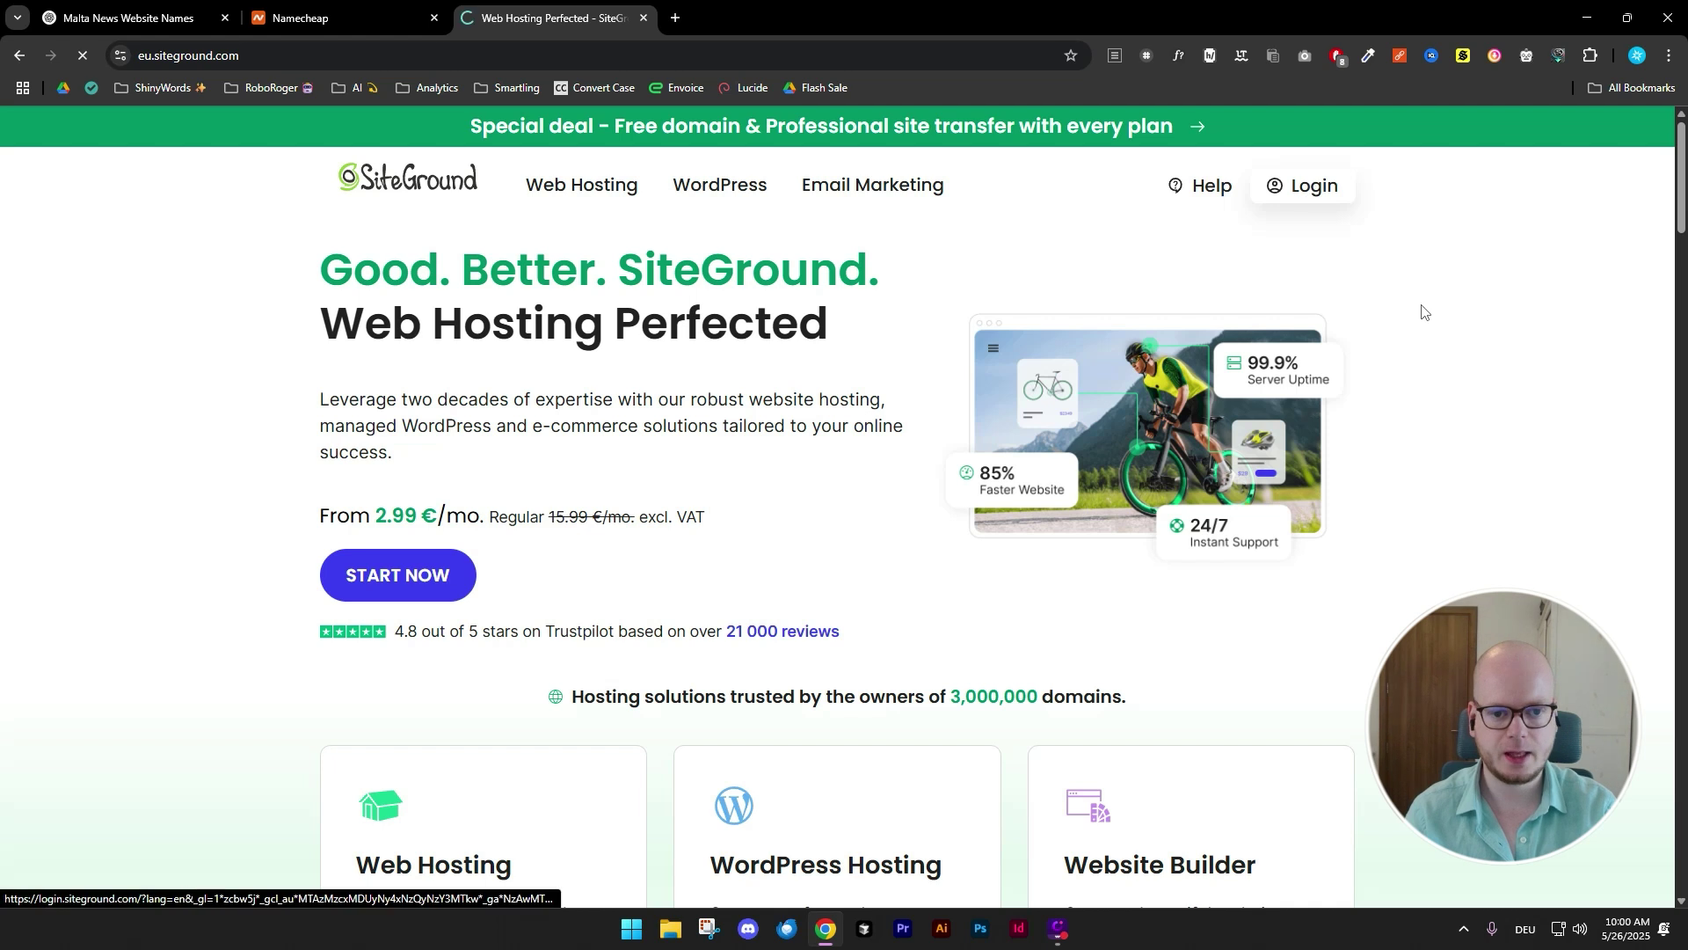
click(1313, 188)
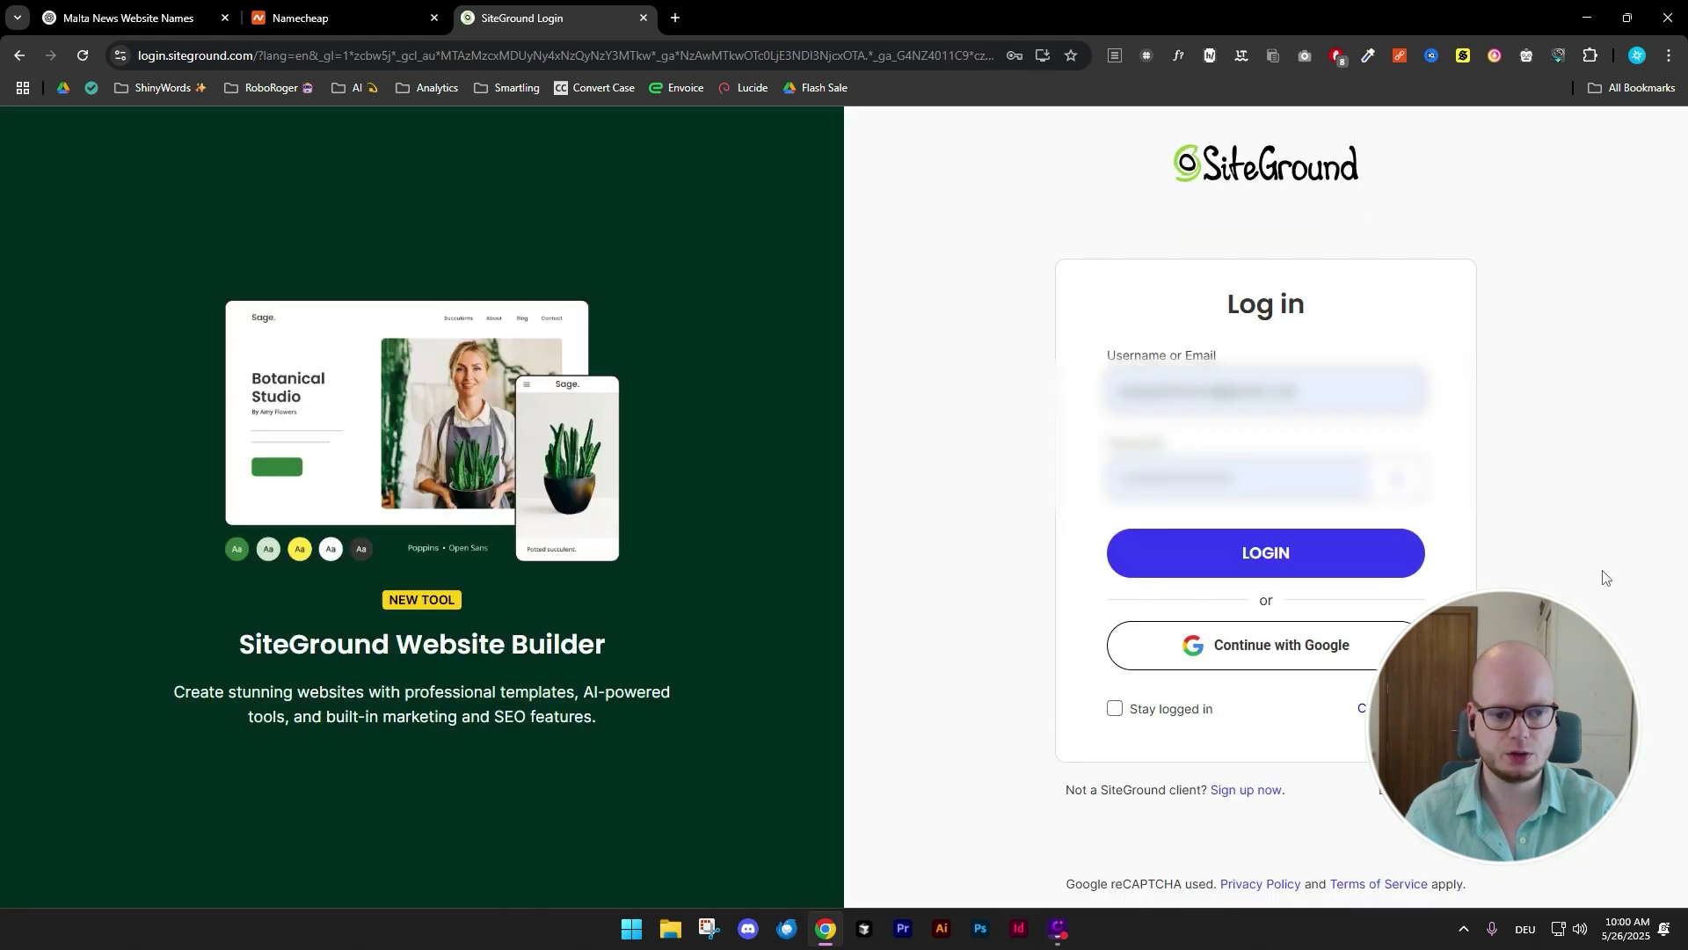
click(1315, 572)
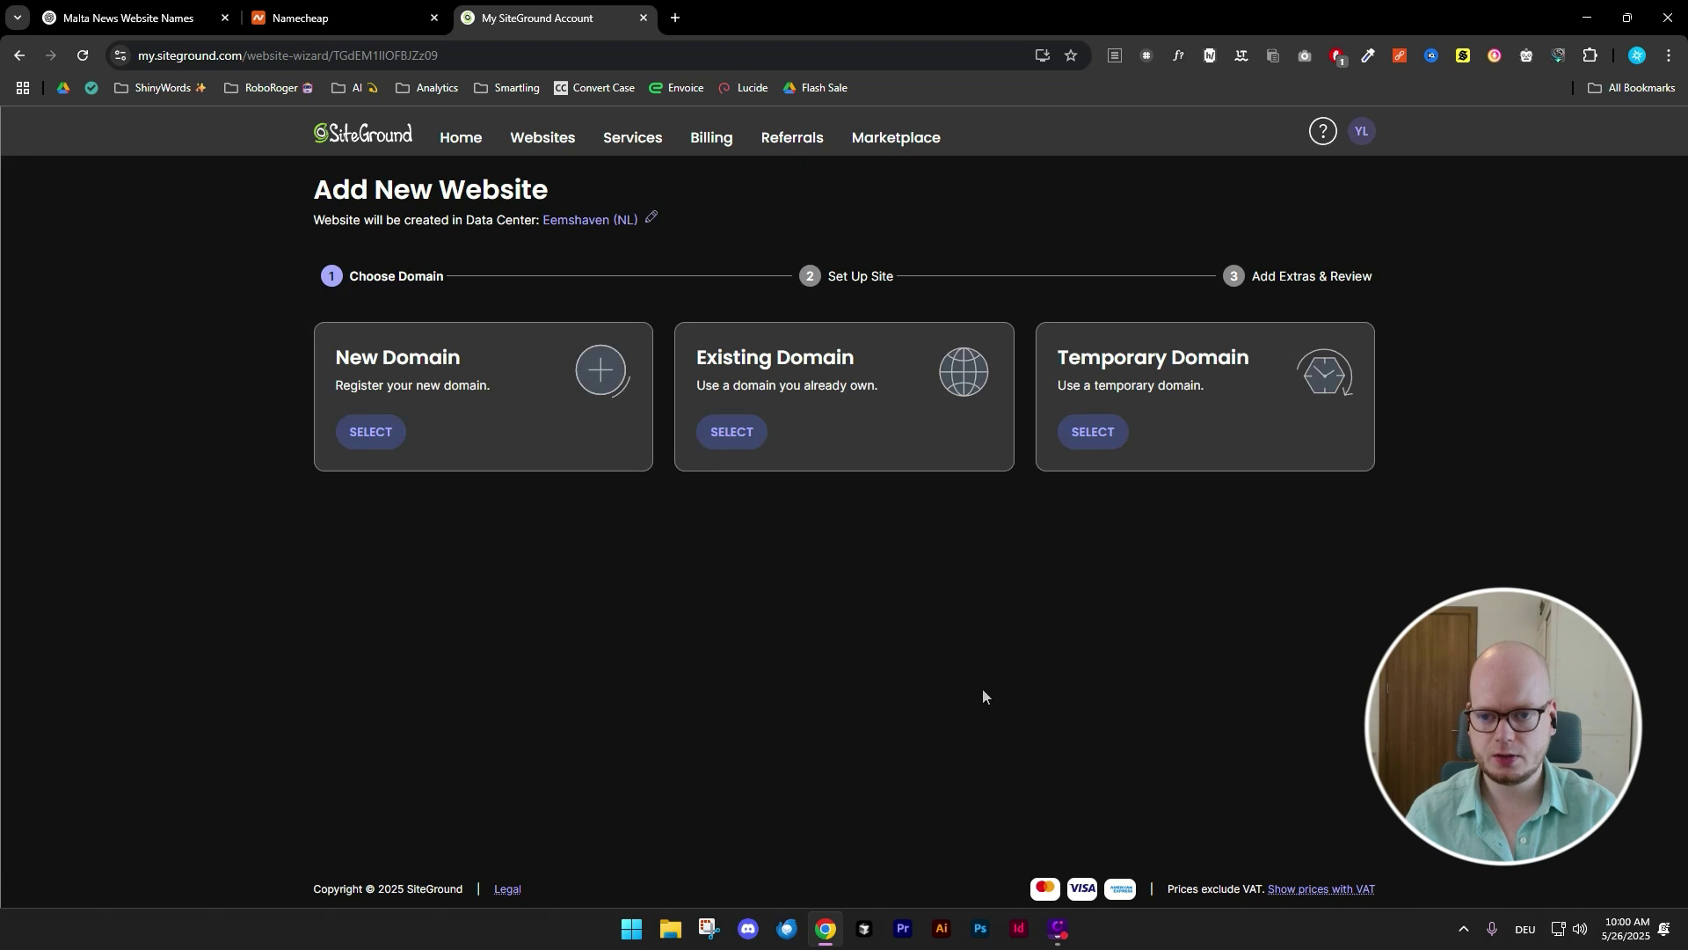
- Choose the existing domain maltaroad.com for the new website
click(731, 443)
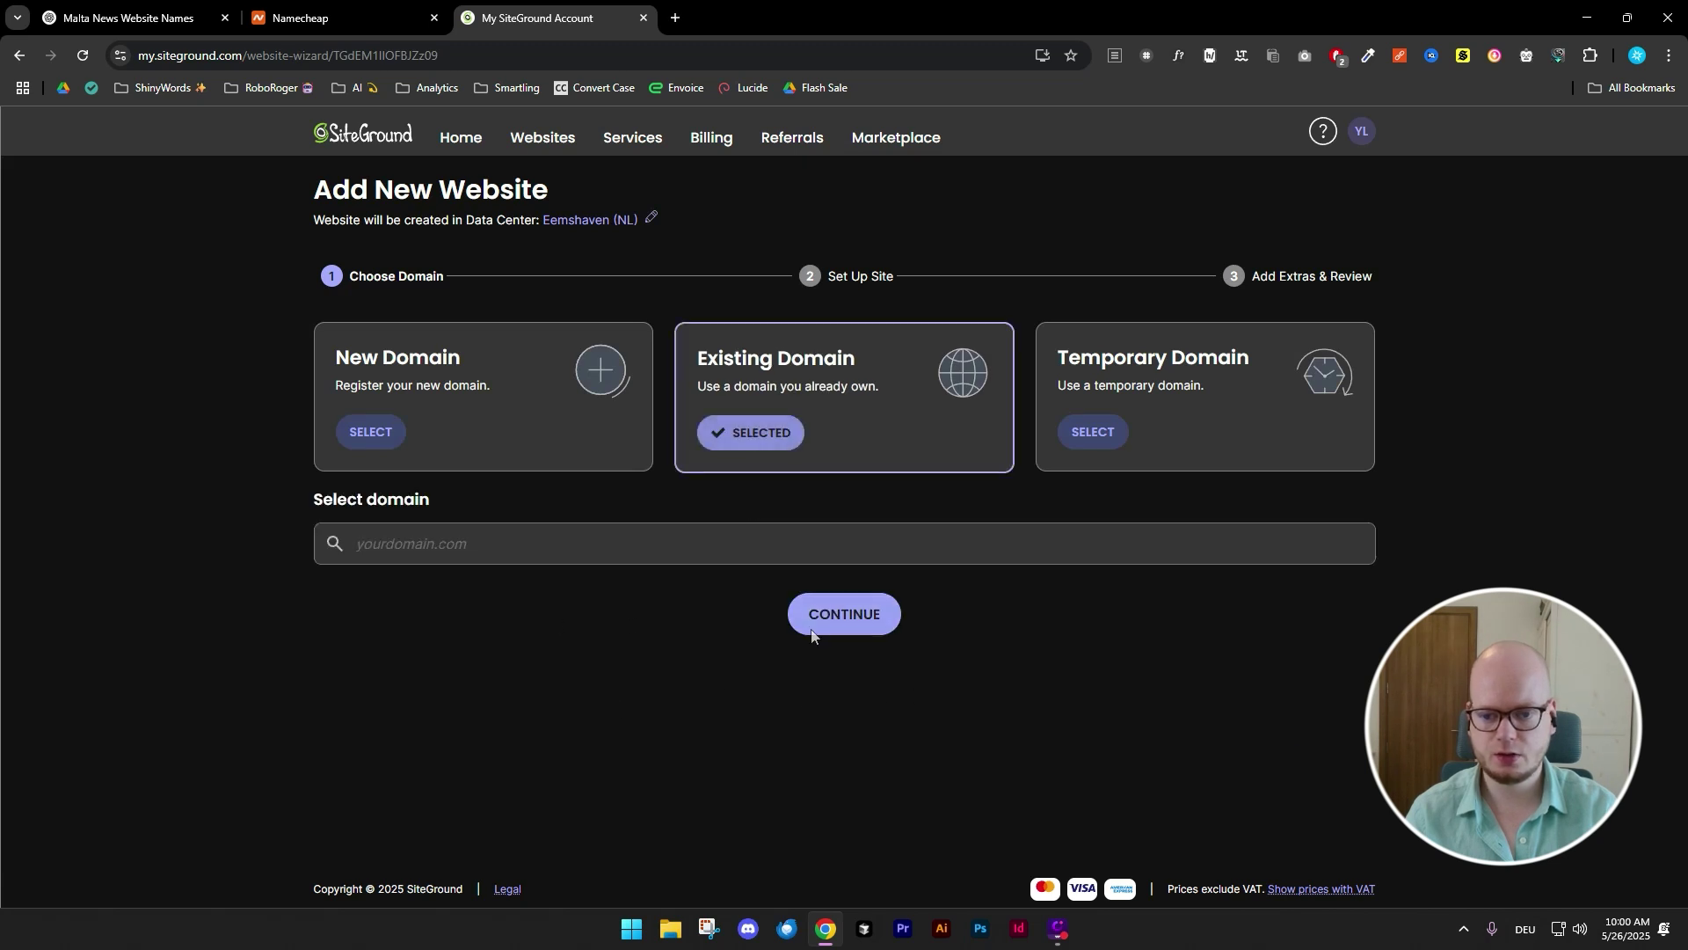
click(405, 561)
text(maltaroad.com)
key(Return)
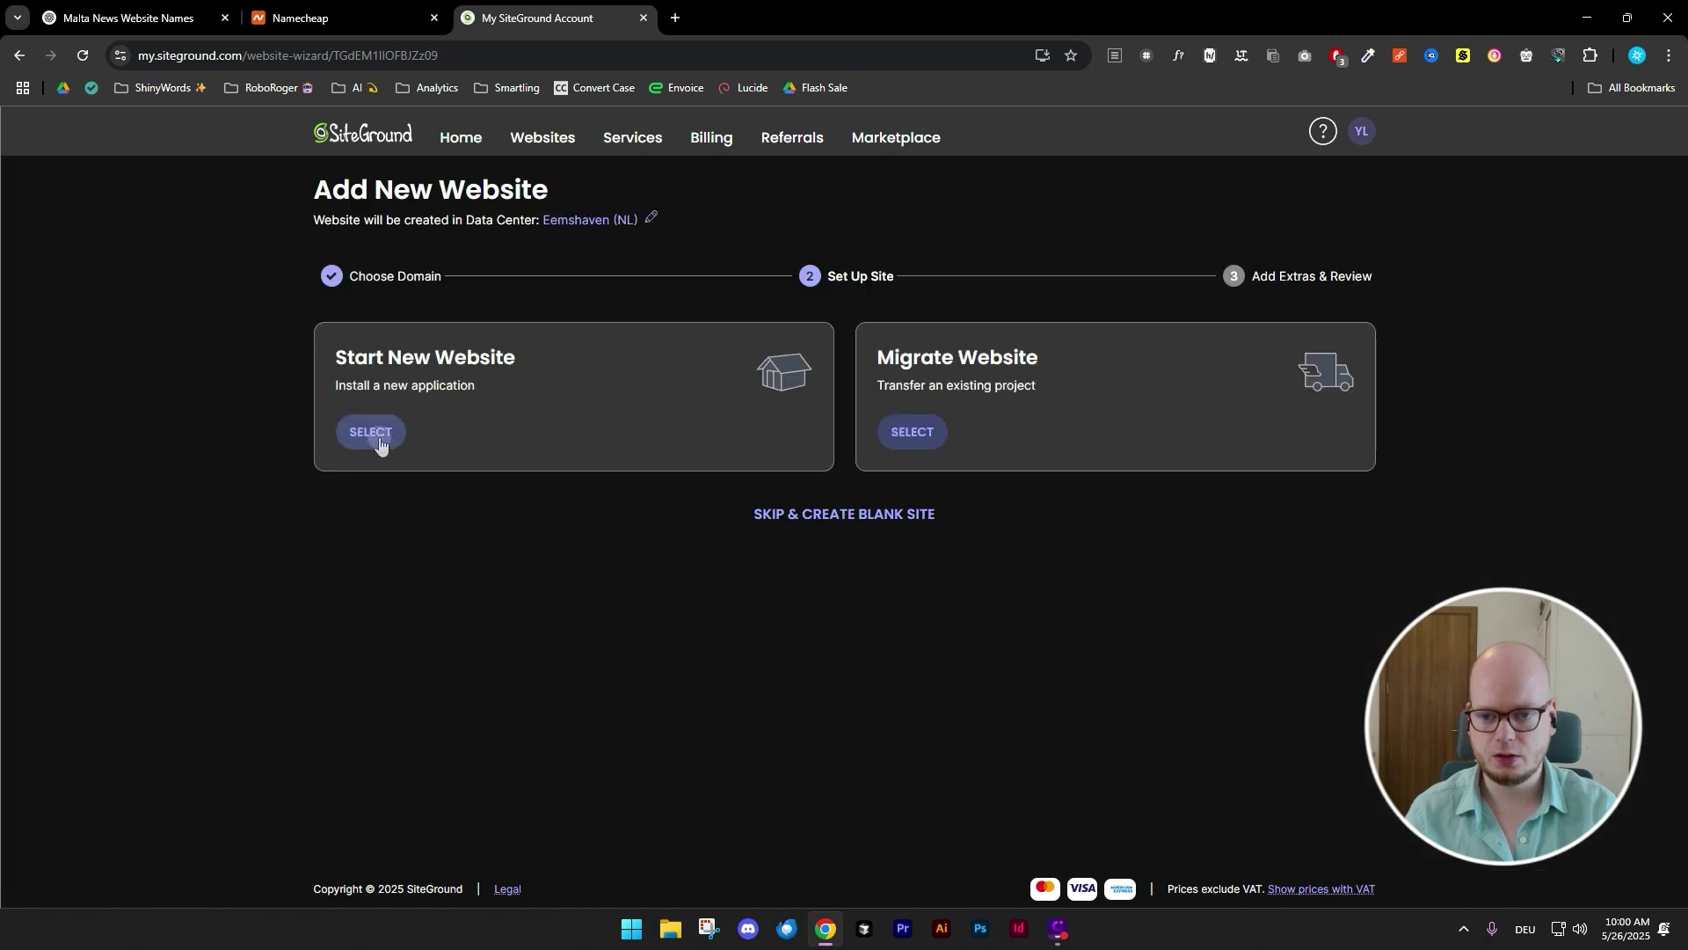
- Set the site up as a new website with WordPress as the application and decline the Site Scanner add-ons
click(374, 440)
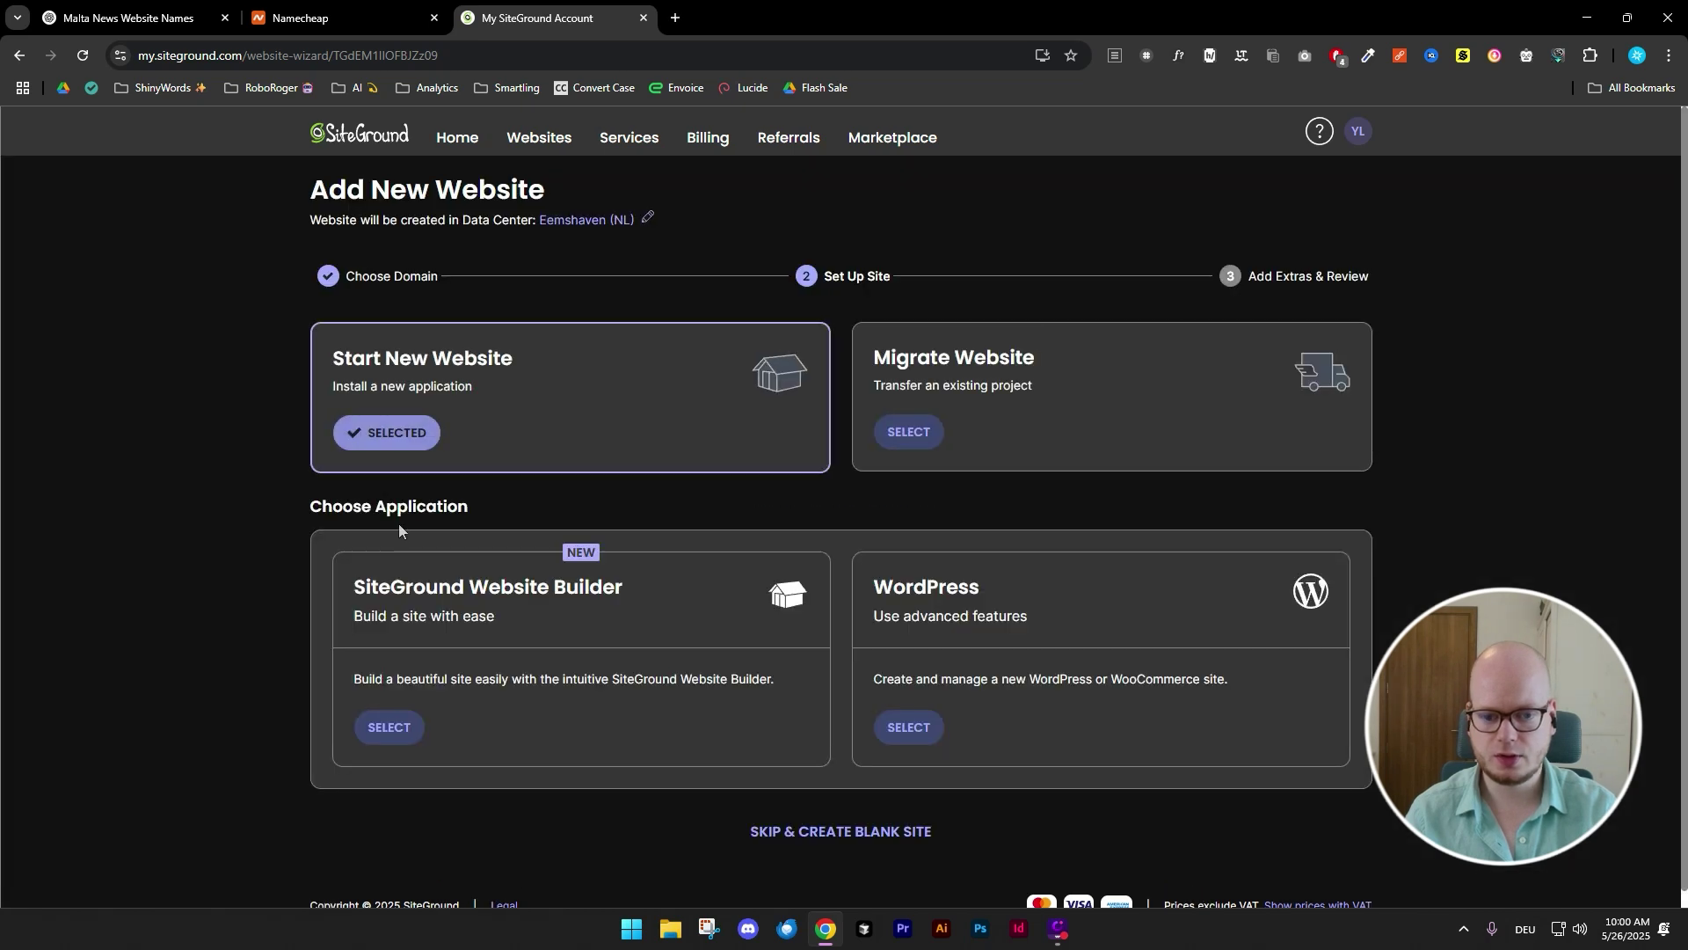
click(920, 730)
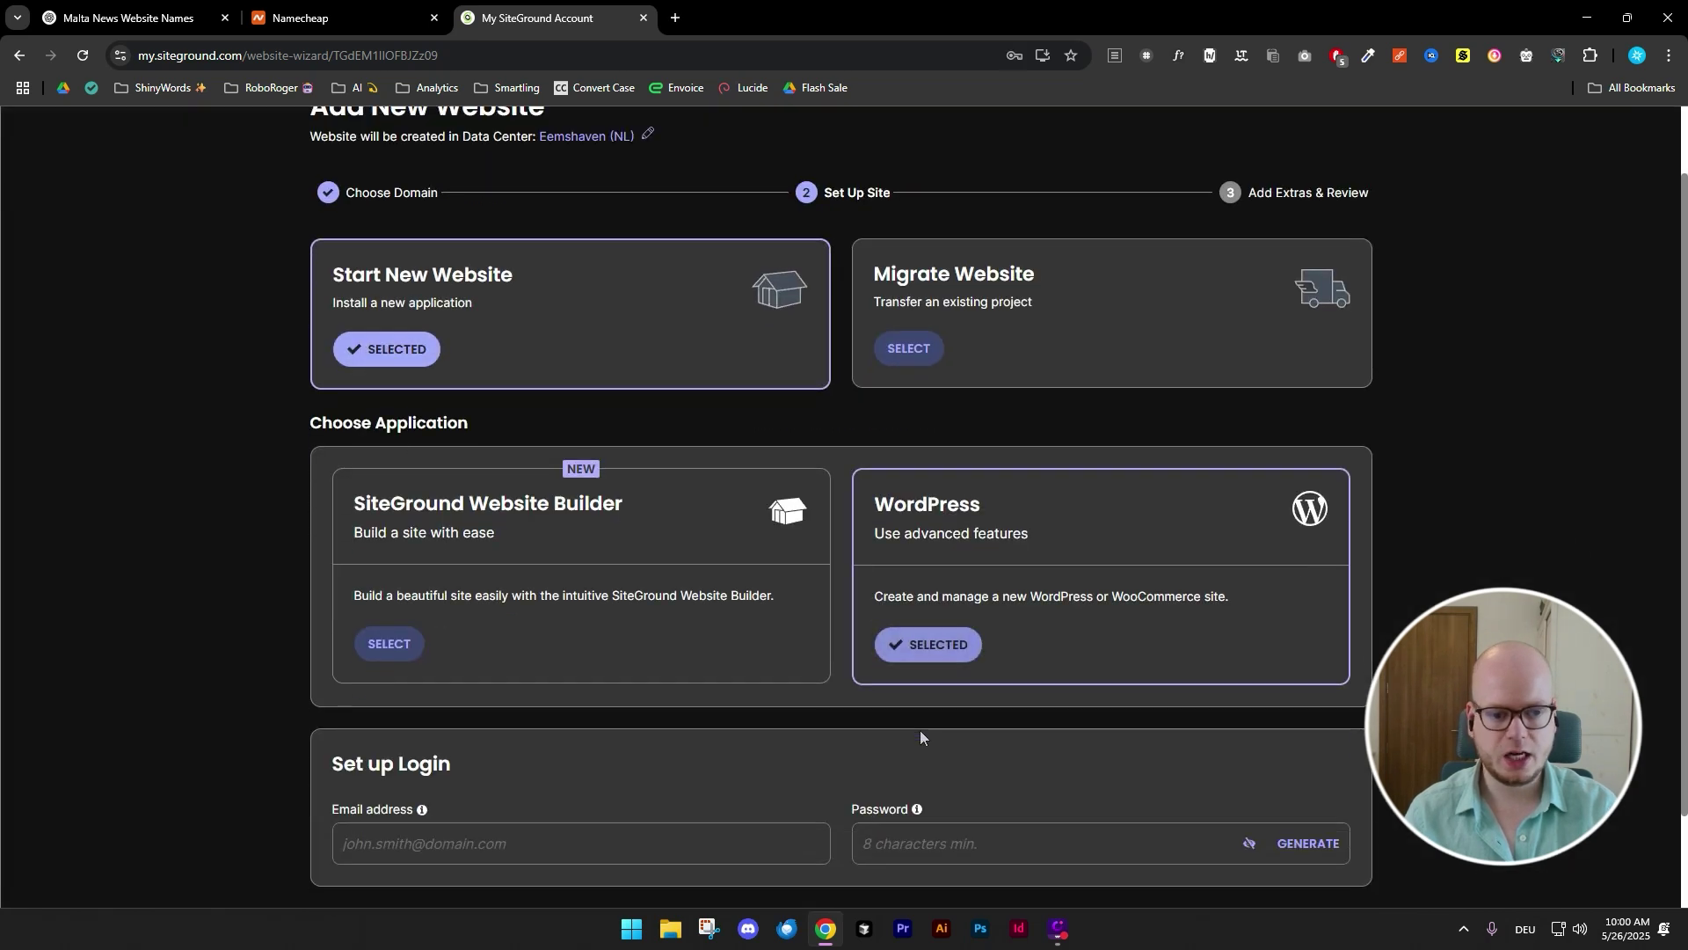
scroll(792, 836, down, 1)
click(844, 842)
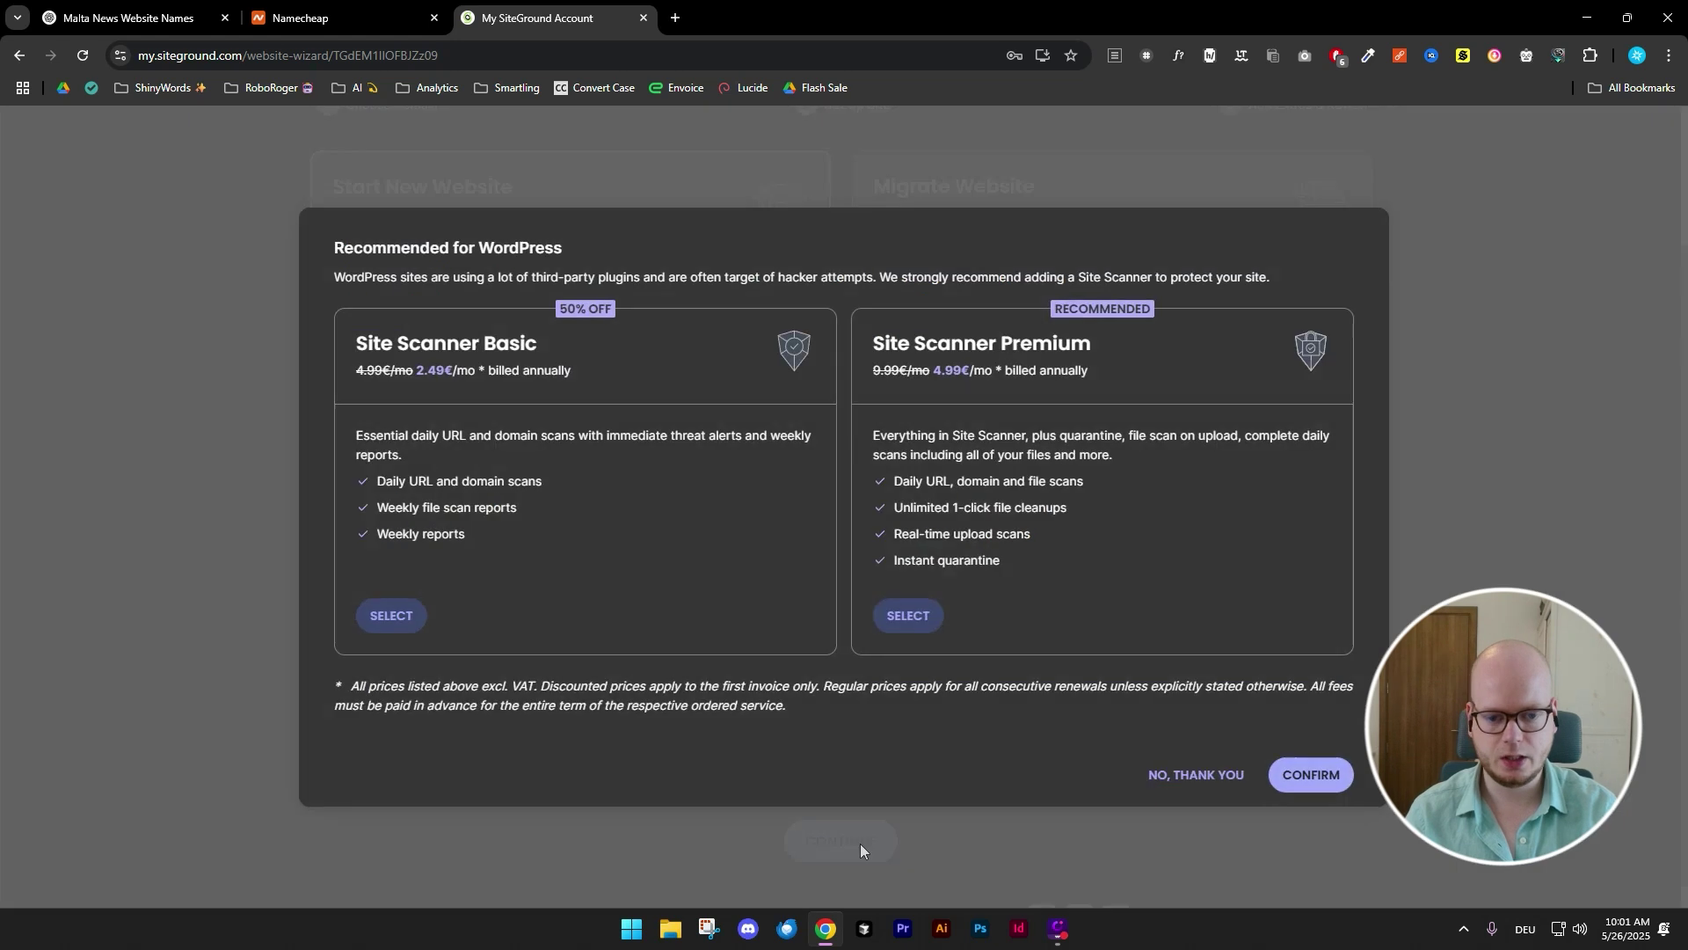
click(1196, 775)
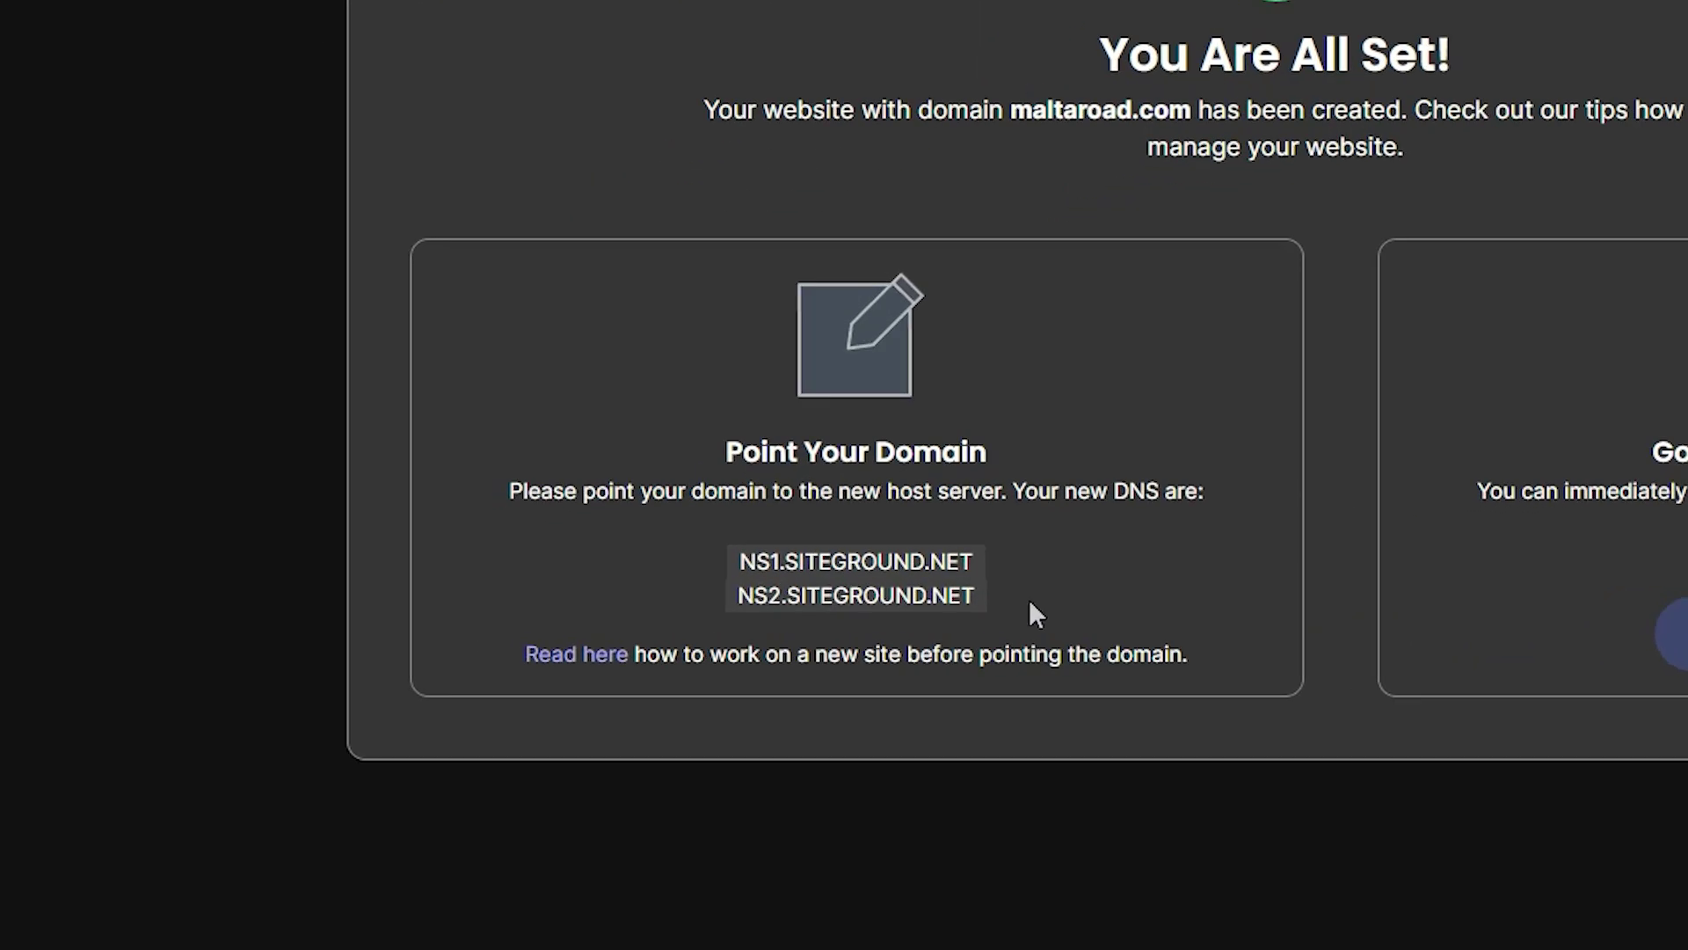
- Copy the two SiteGround nameservers and open the management page of maltaroad.com in Namecheap
drag(1031, 604, 838, 598)
drag(721, 563, 983, 607)
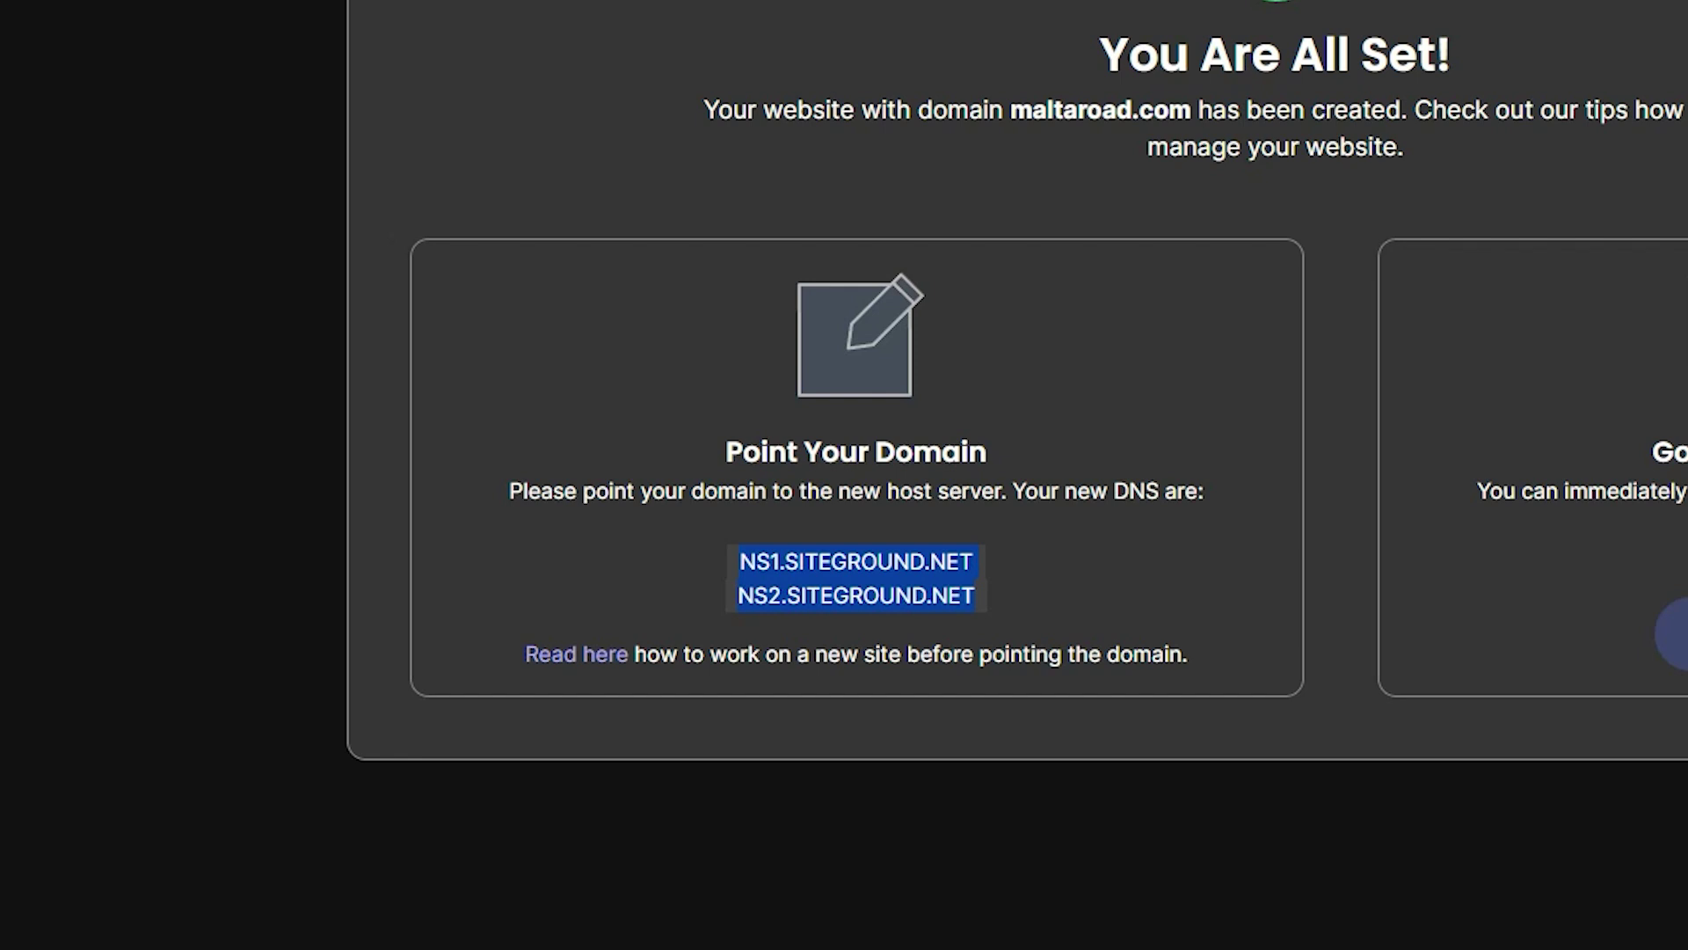
key(ctrl+shift+Tab)
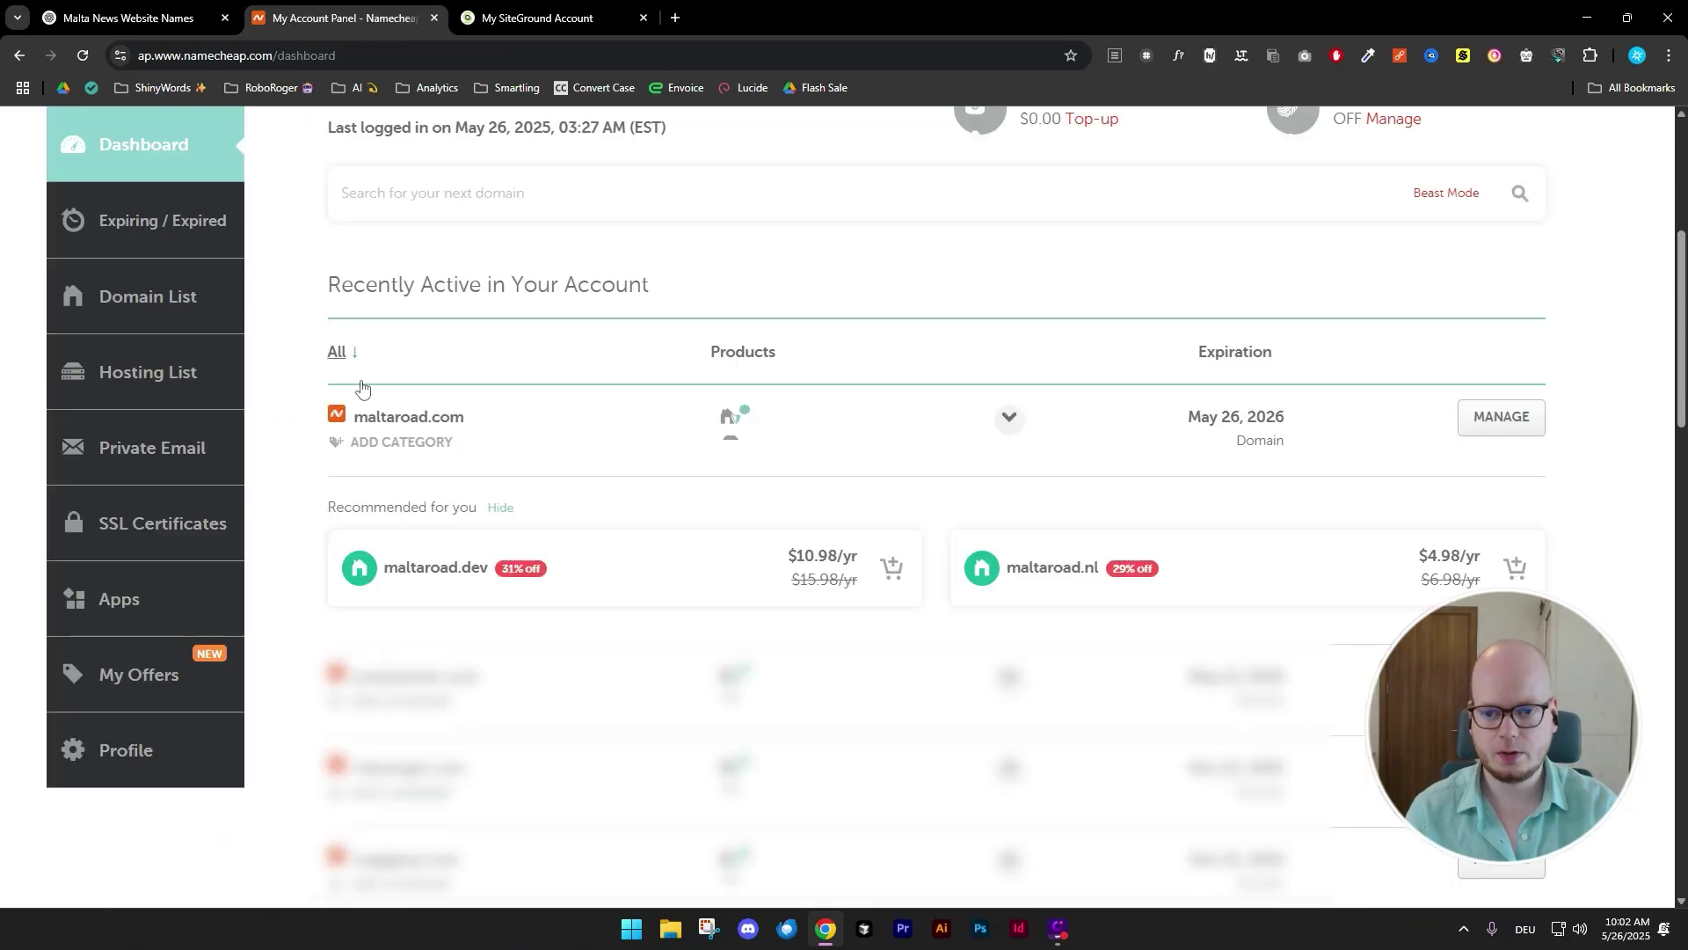
click(1514, 427)
scroll(660, 469, down, 2)
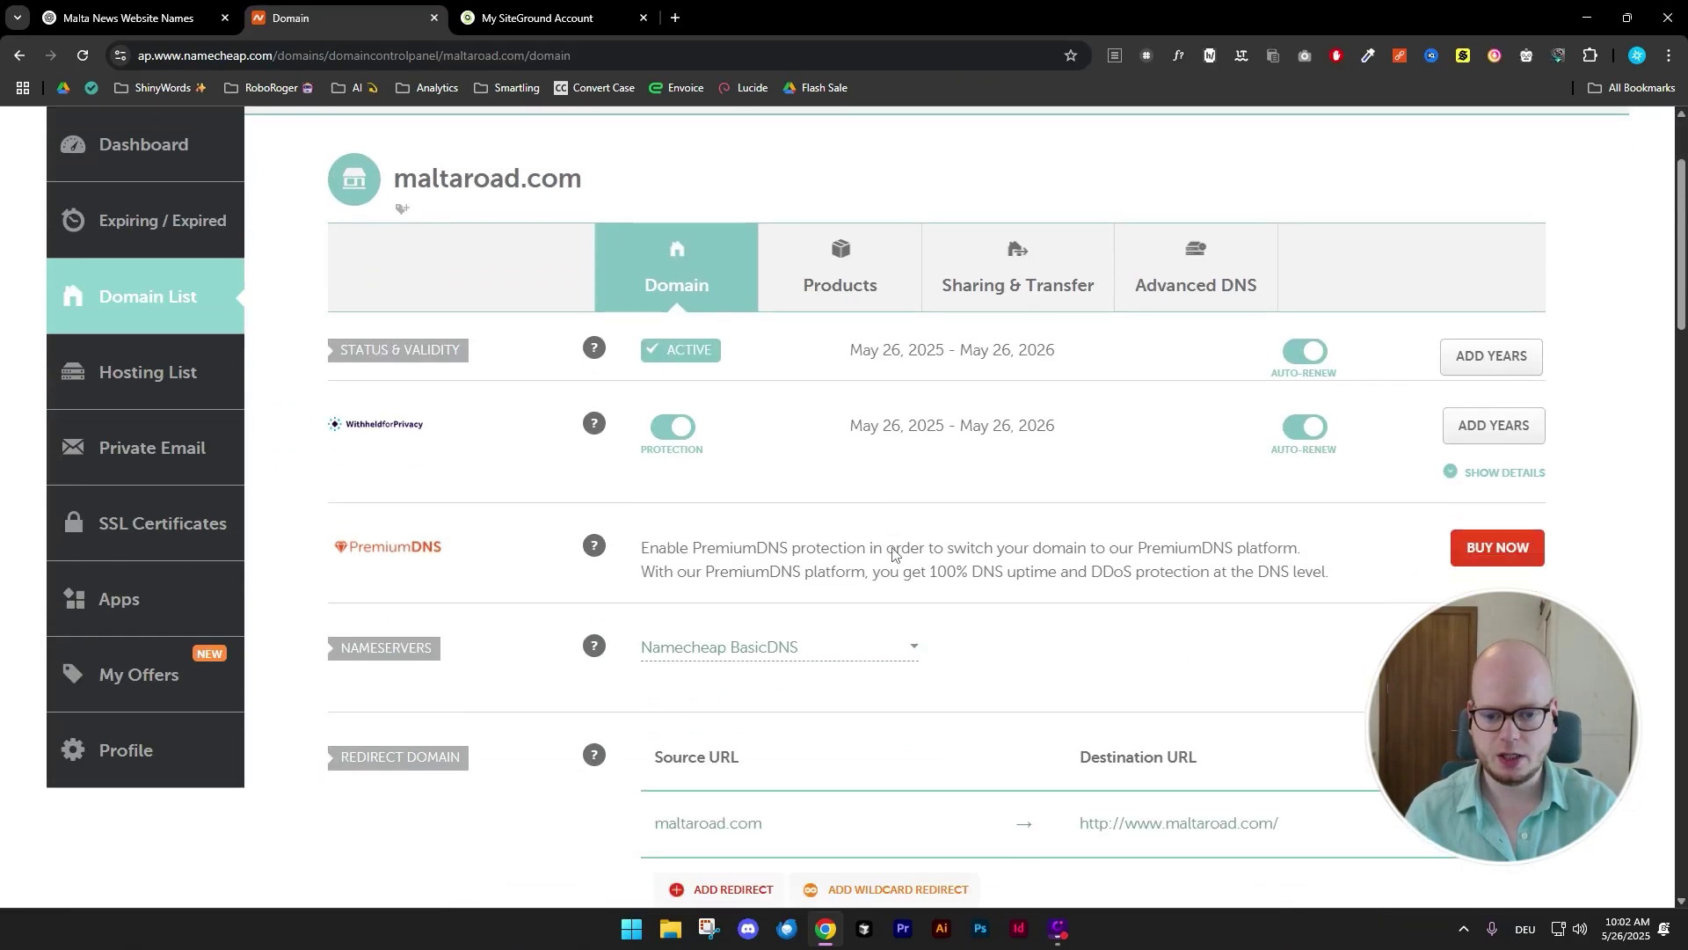
- Switch maltaroad.com to Custom DNS with nameservers ns1.siteground.net and ns2.siteground.net, and save the change
click(706, 655)
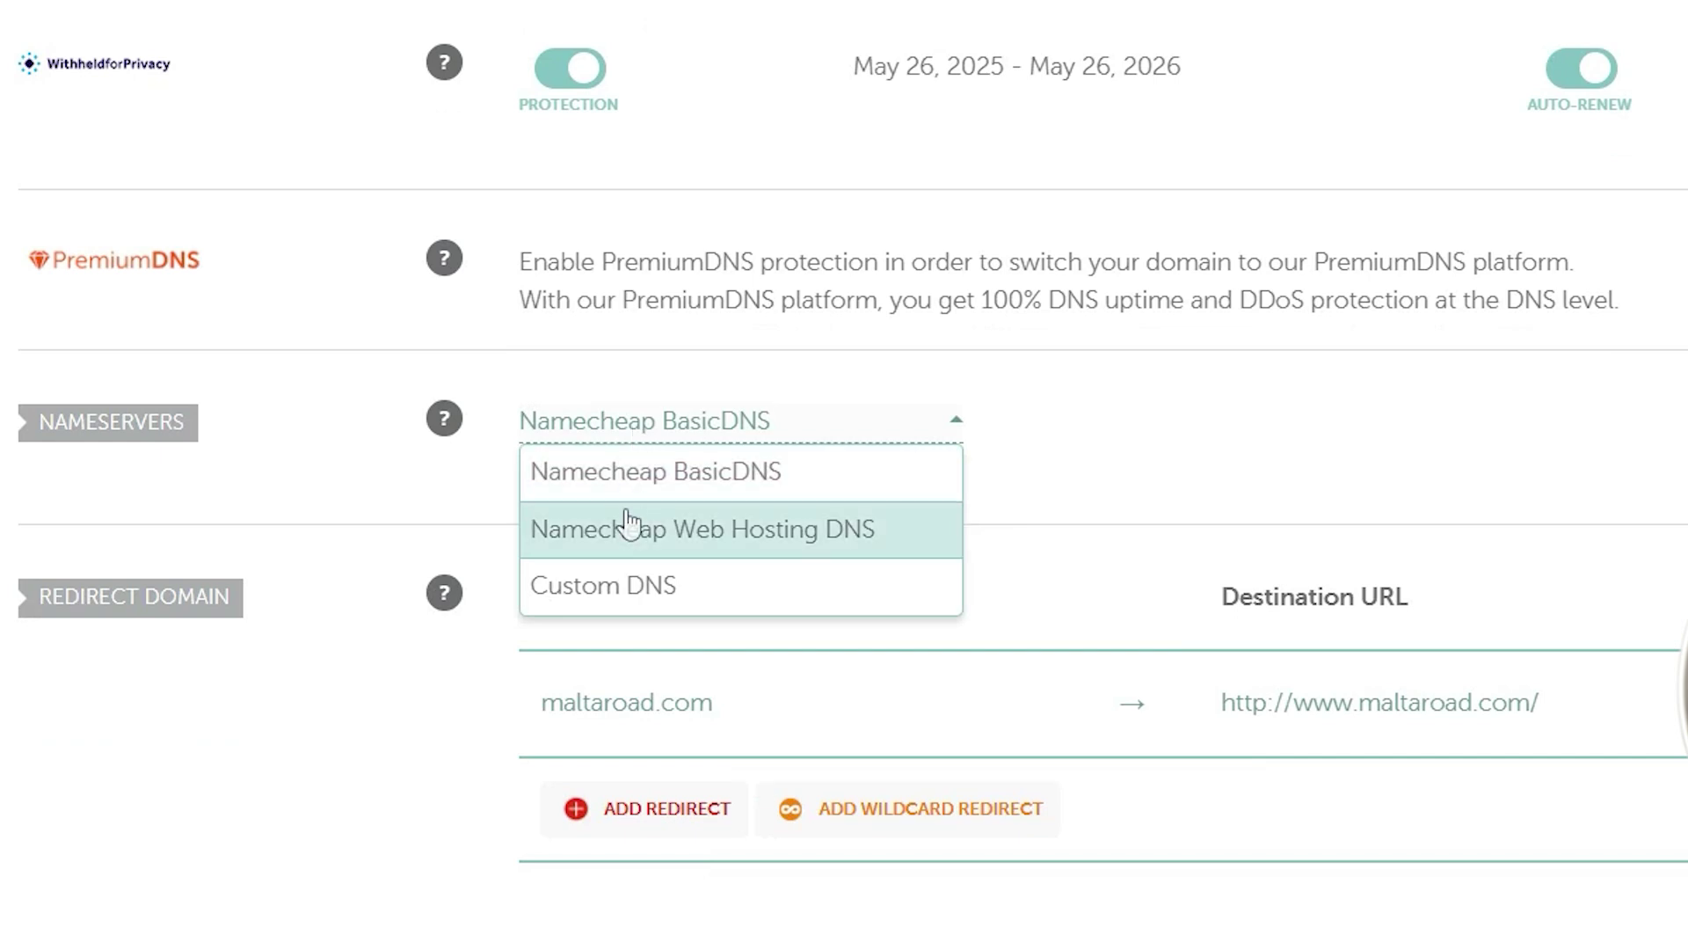
click(699, 589)
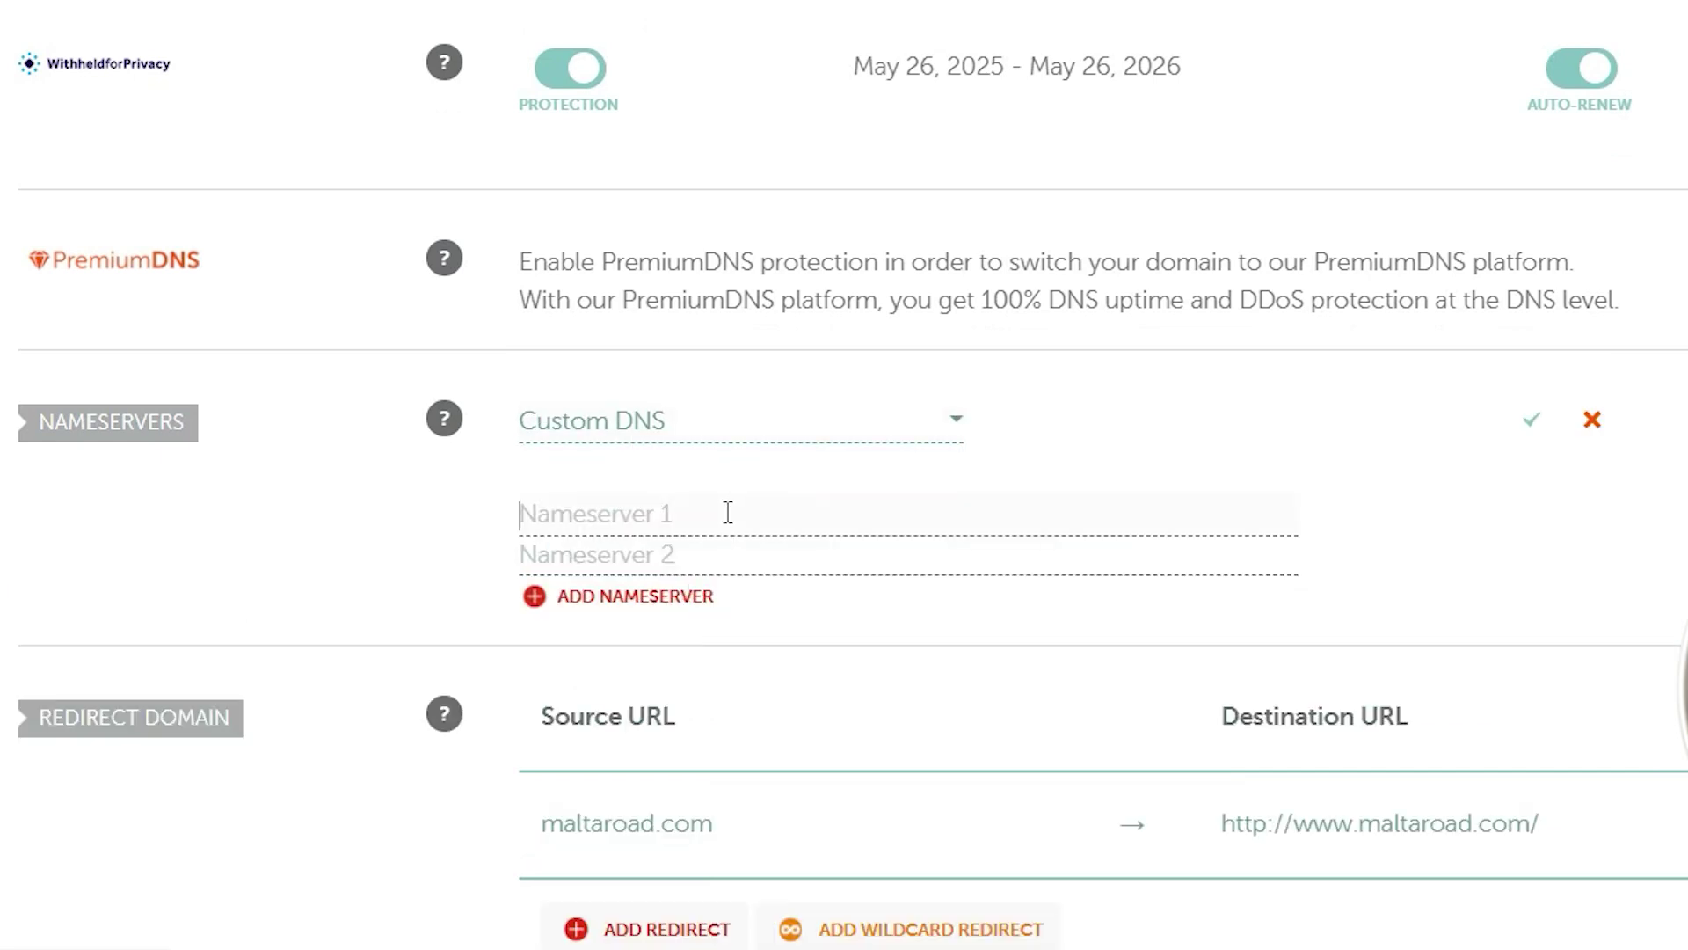
text(ns1.siteground.net ns2.siteground.net)
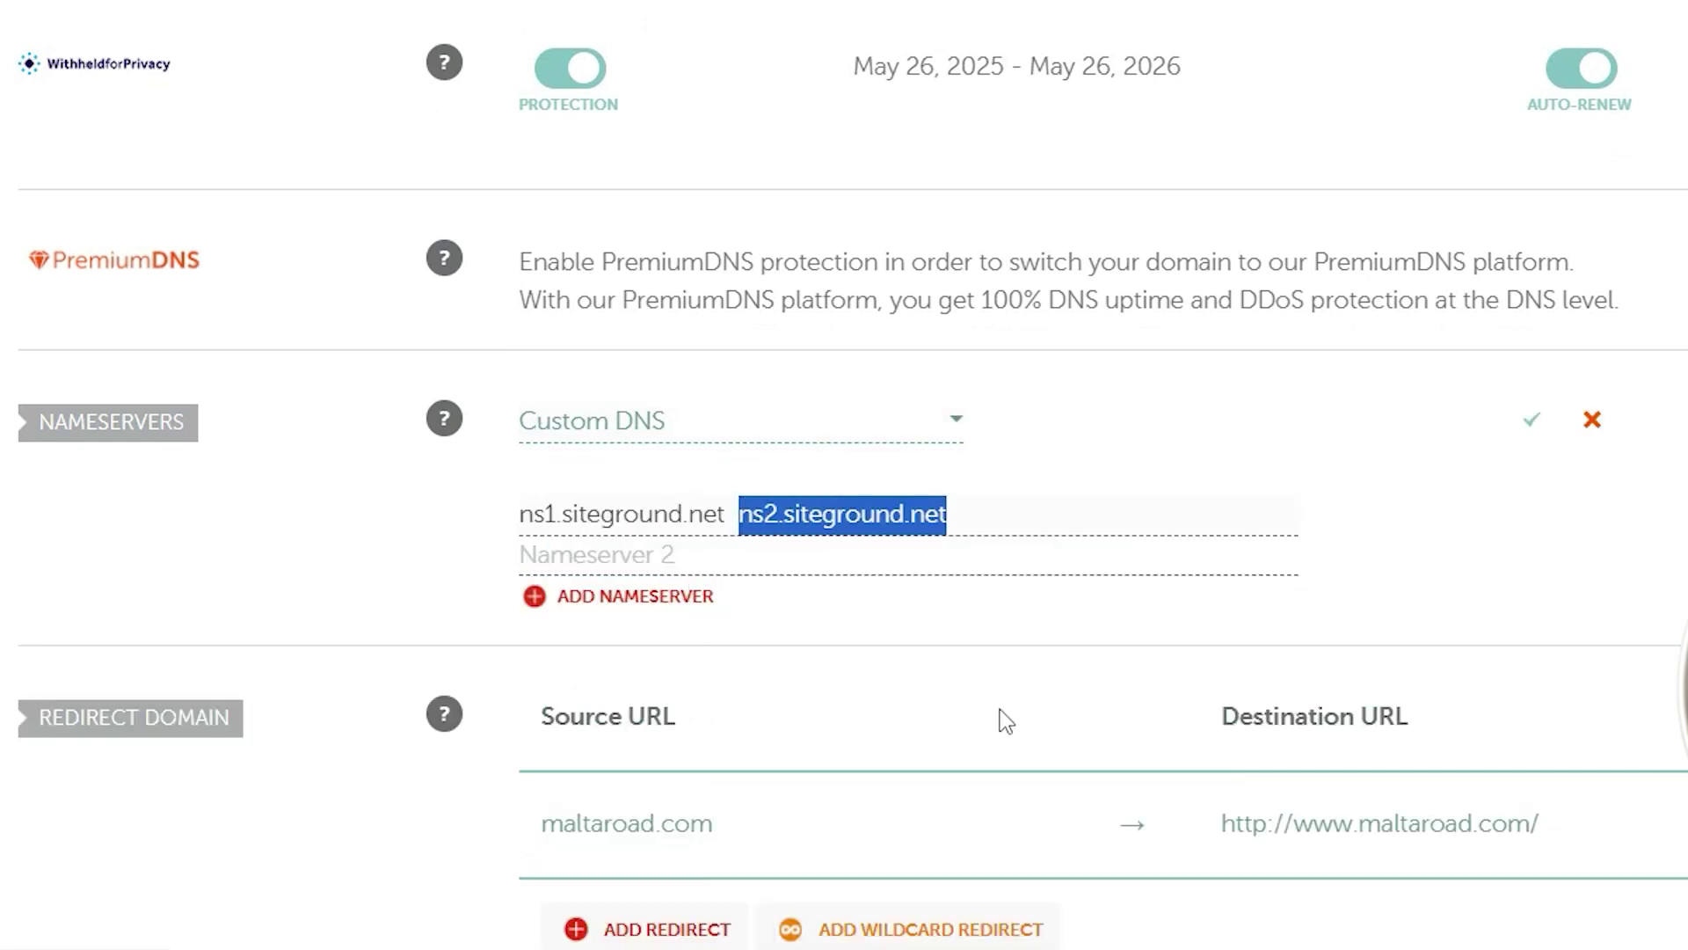
key(ctrl+x)
key(Tab)
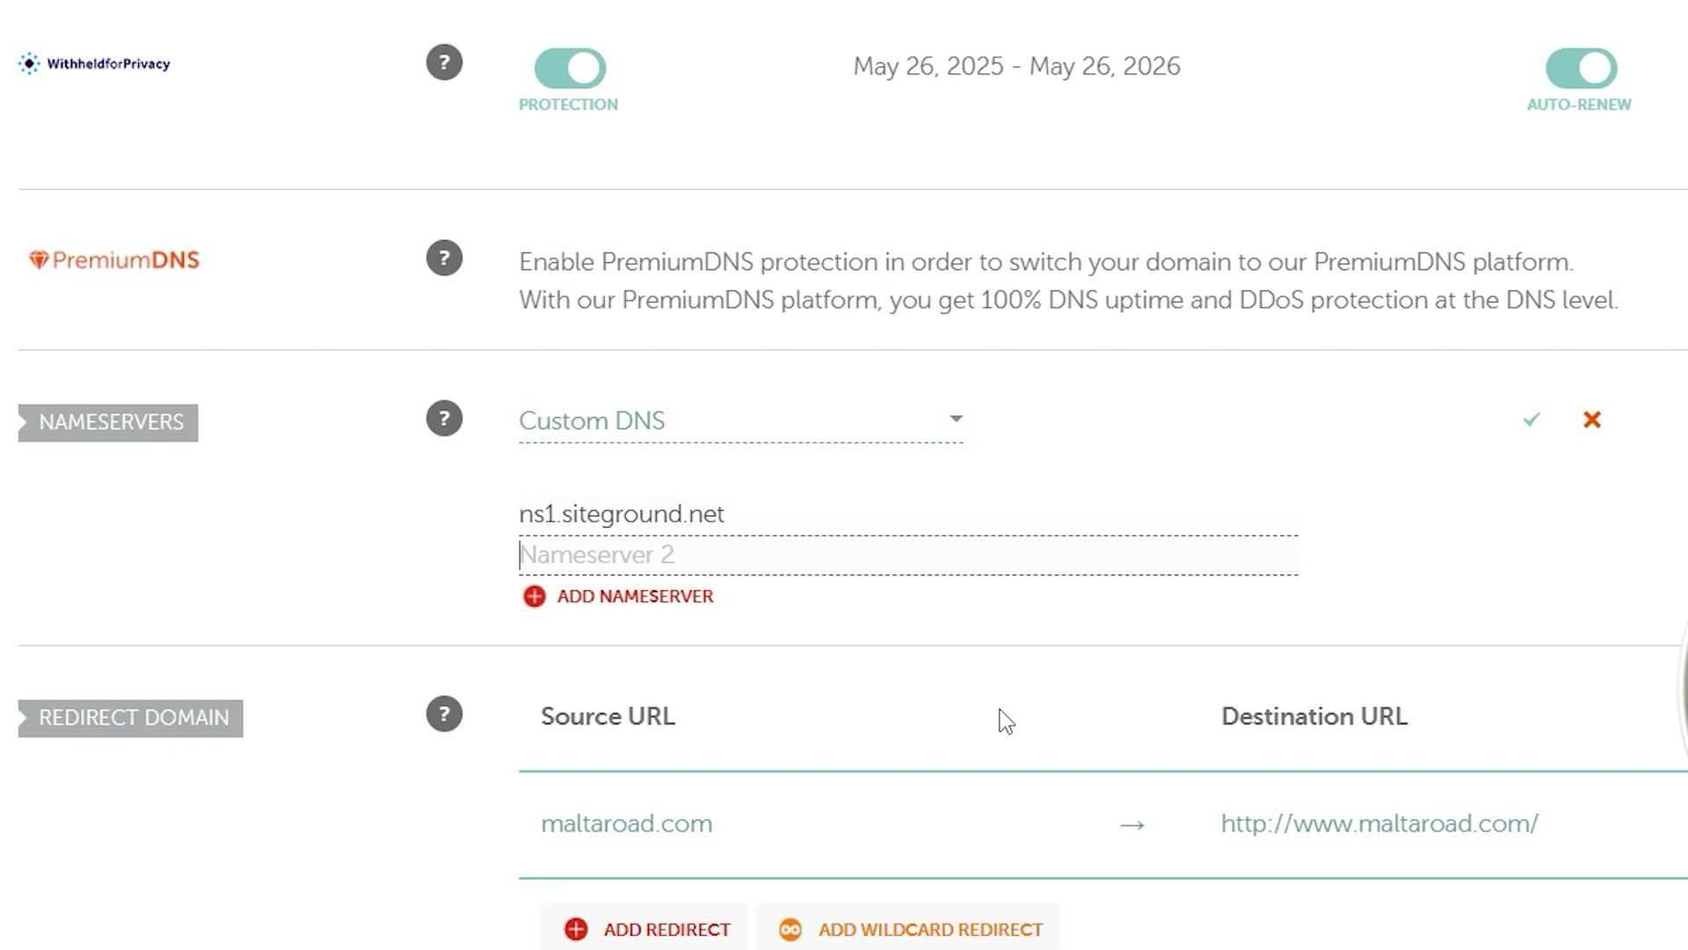
key(ctrl+v)
click(1531, 420)
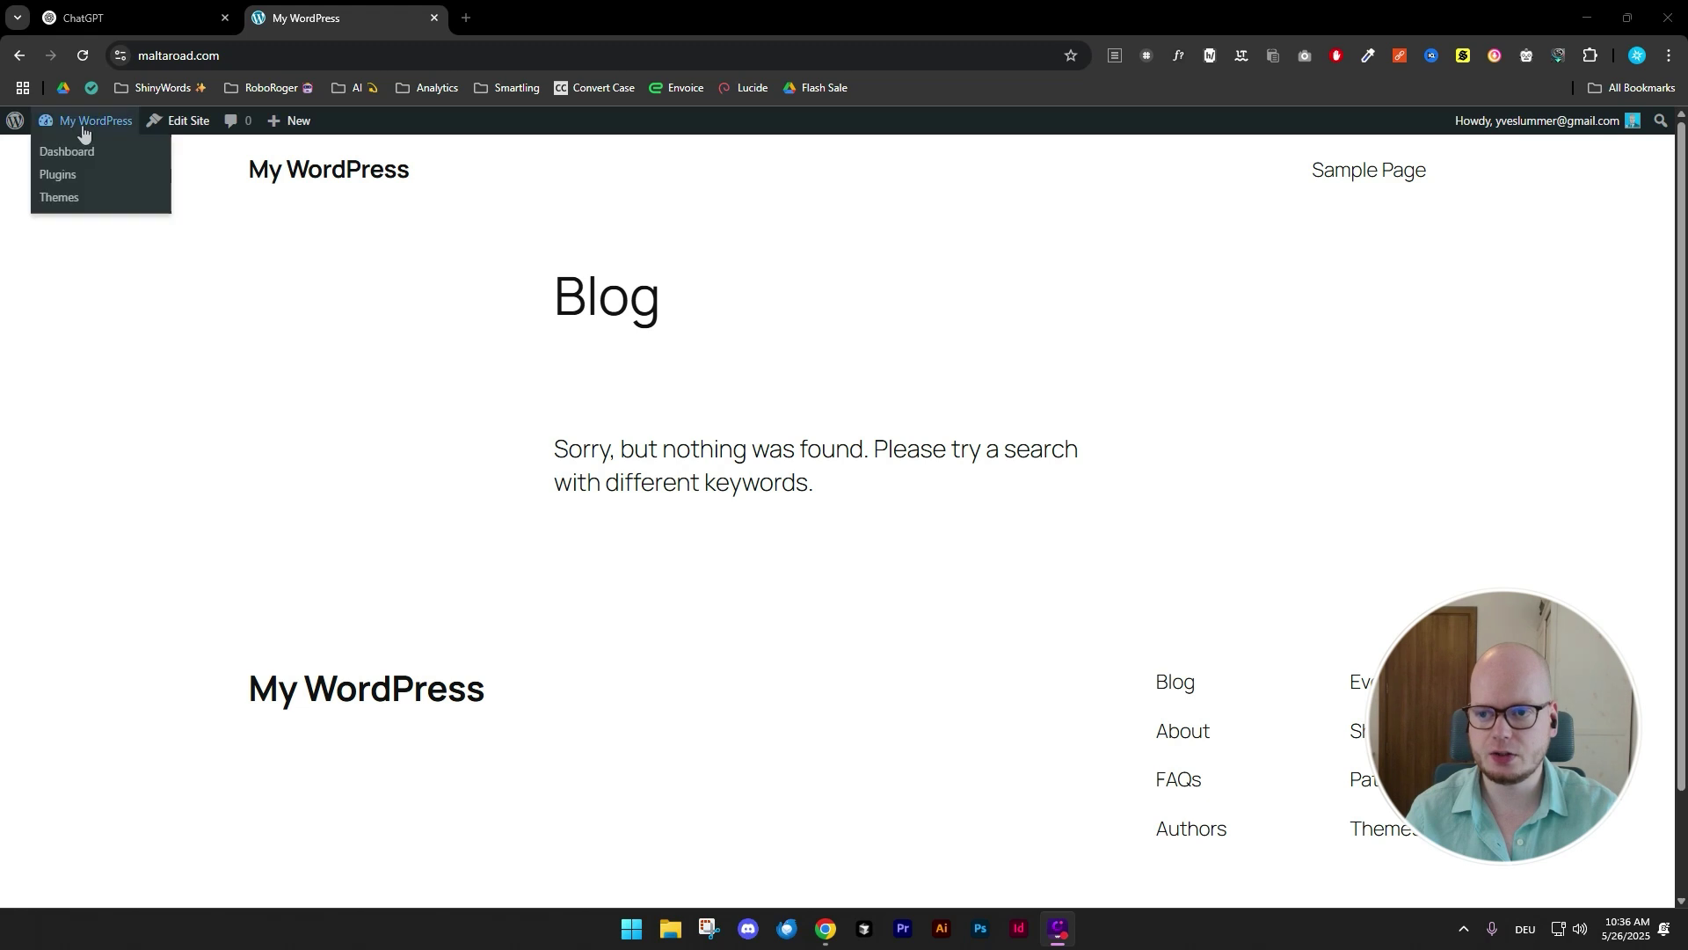
- Open the WordPress dashboard's general settings and enter MaltaRoad as the site title
click(79, 149)
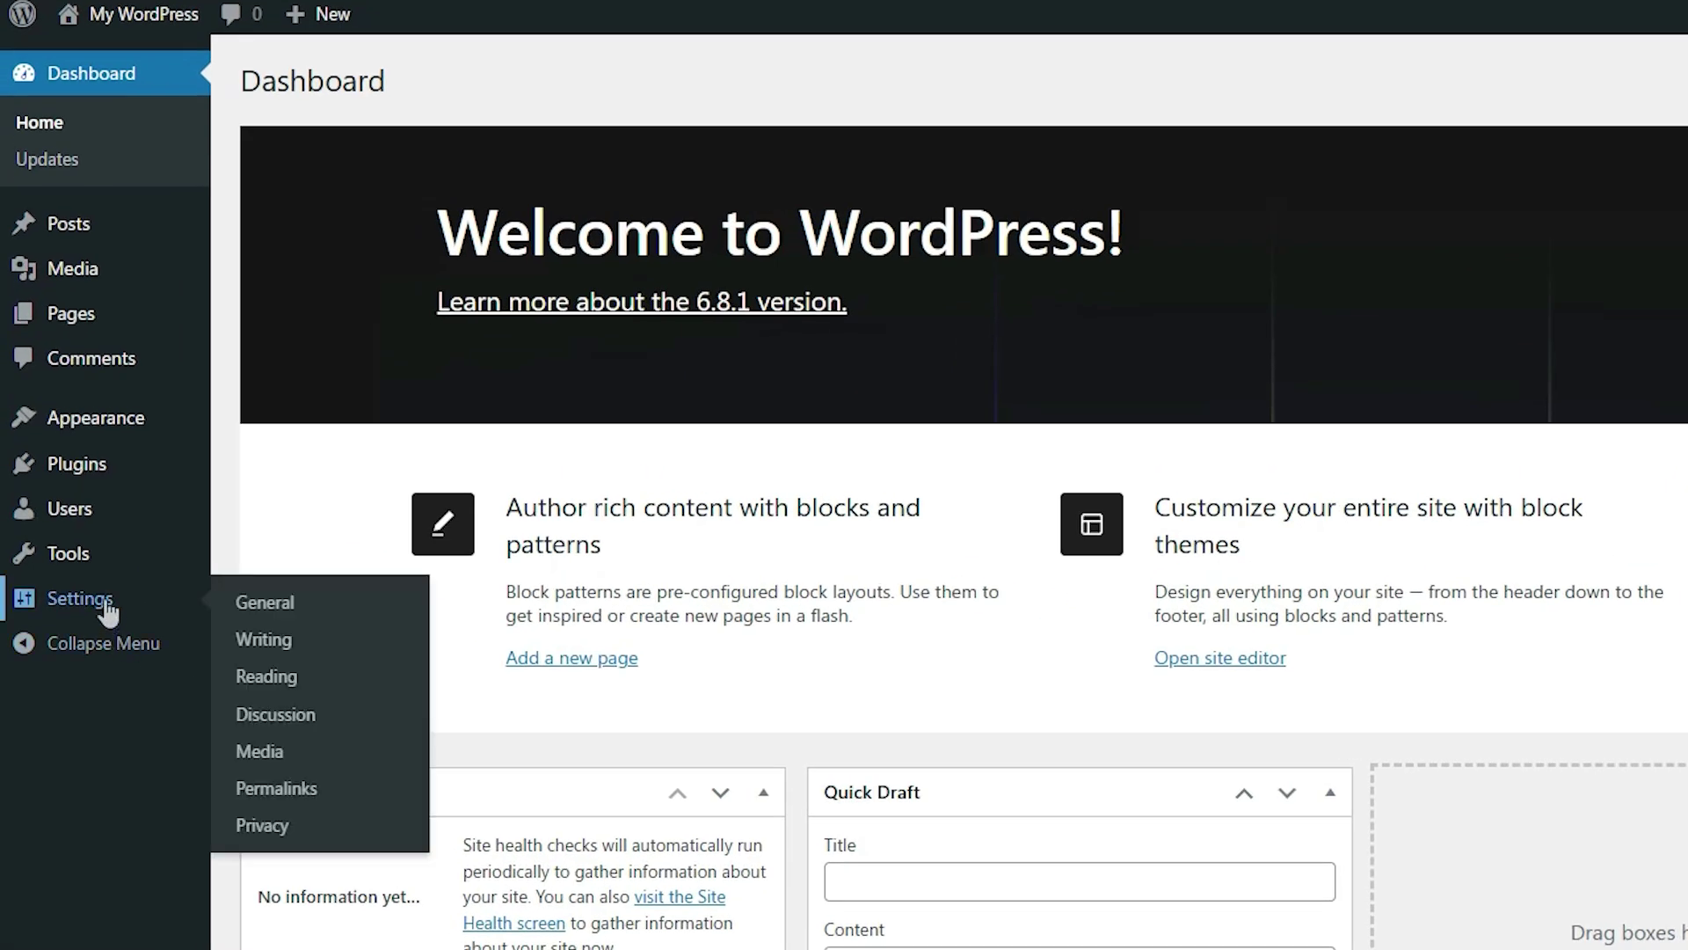
click(103, 596)
click(781, 145)
drag(781, 146, 490, 150)
text(Mal)
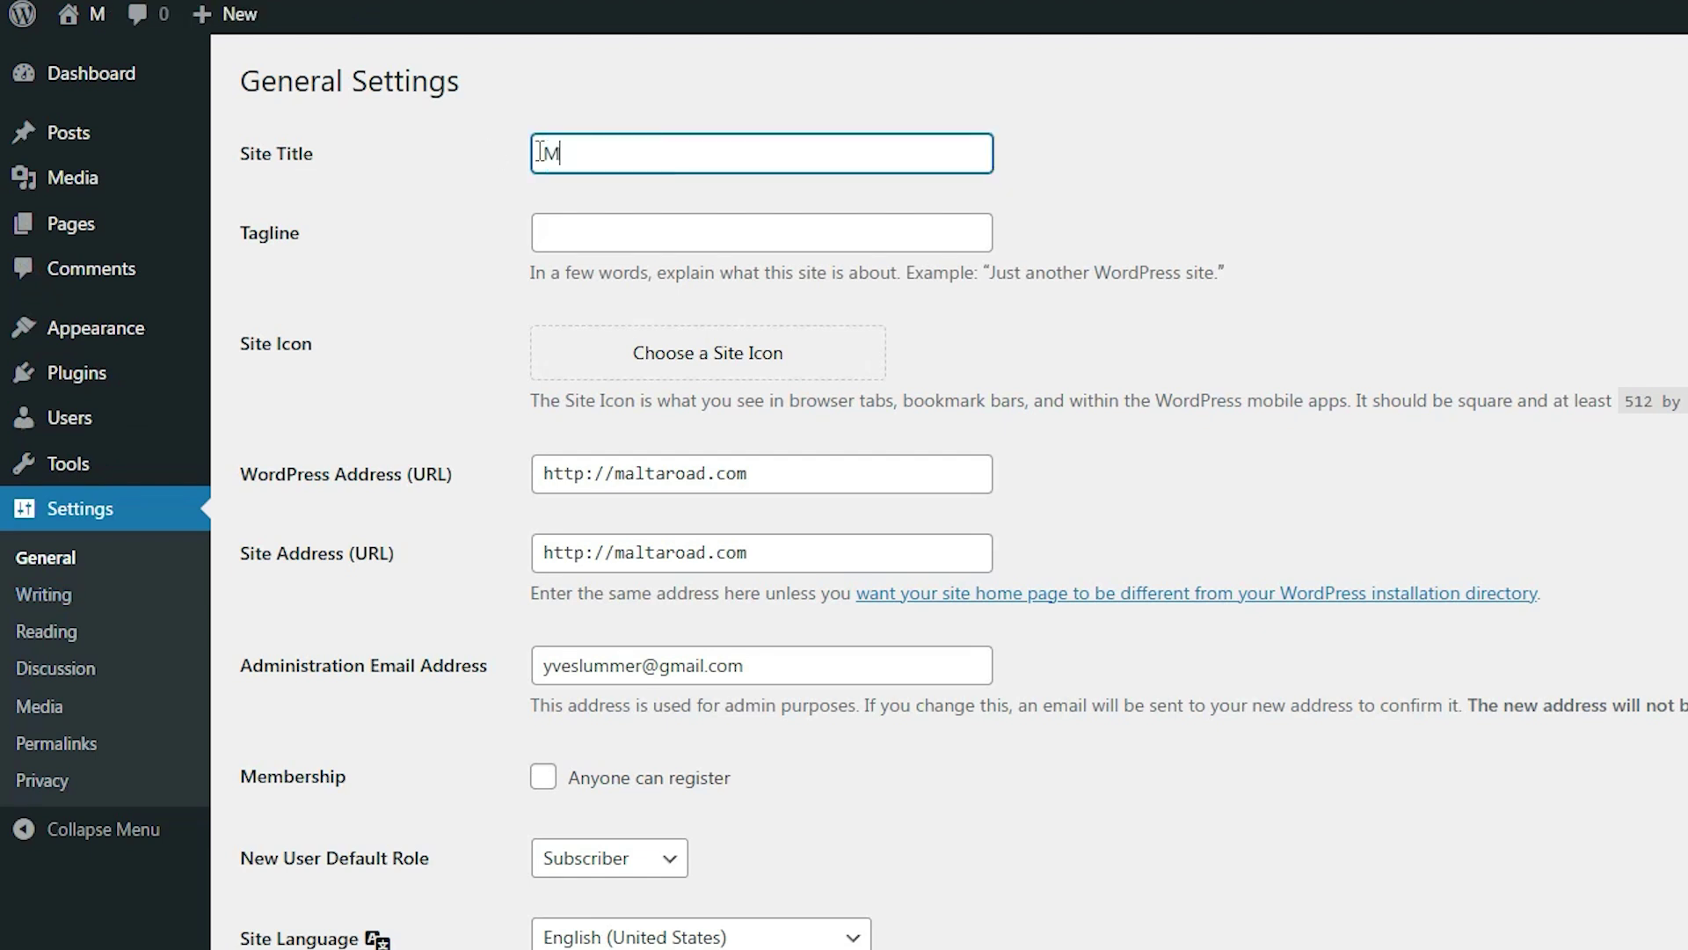
text(taRoad)
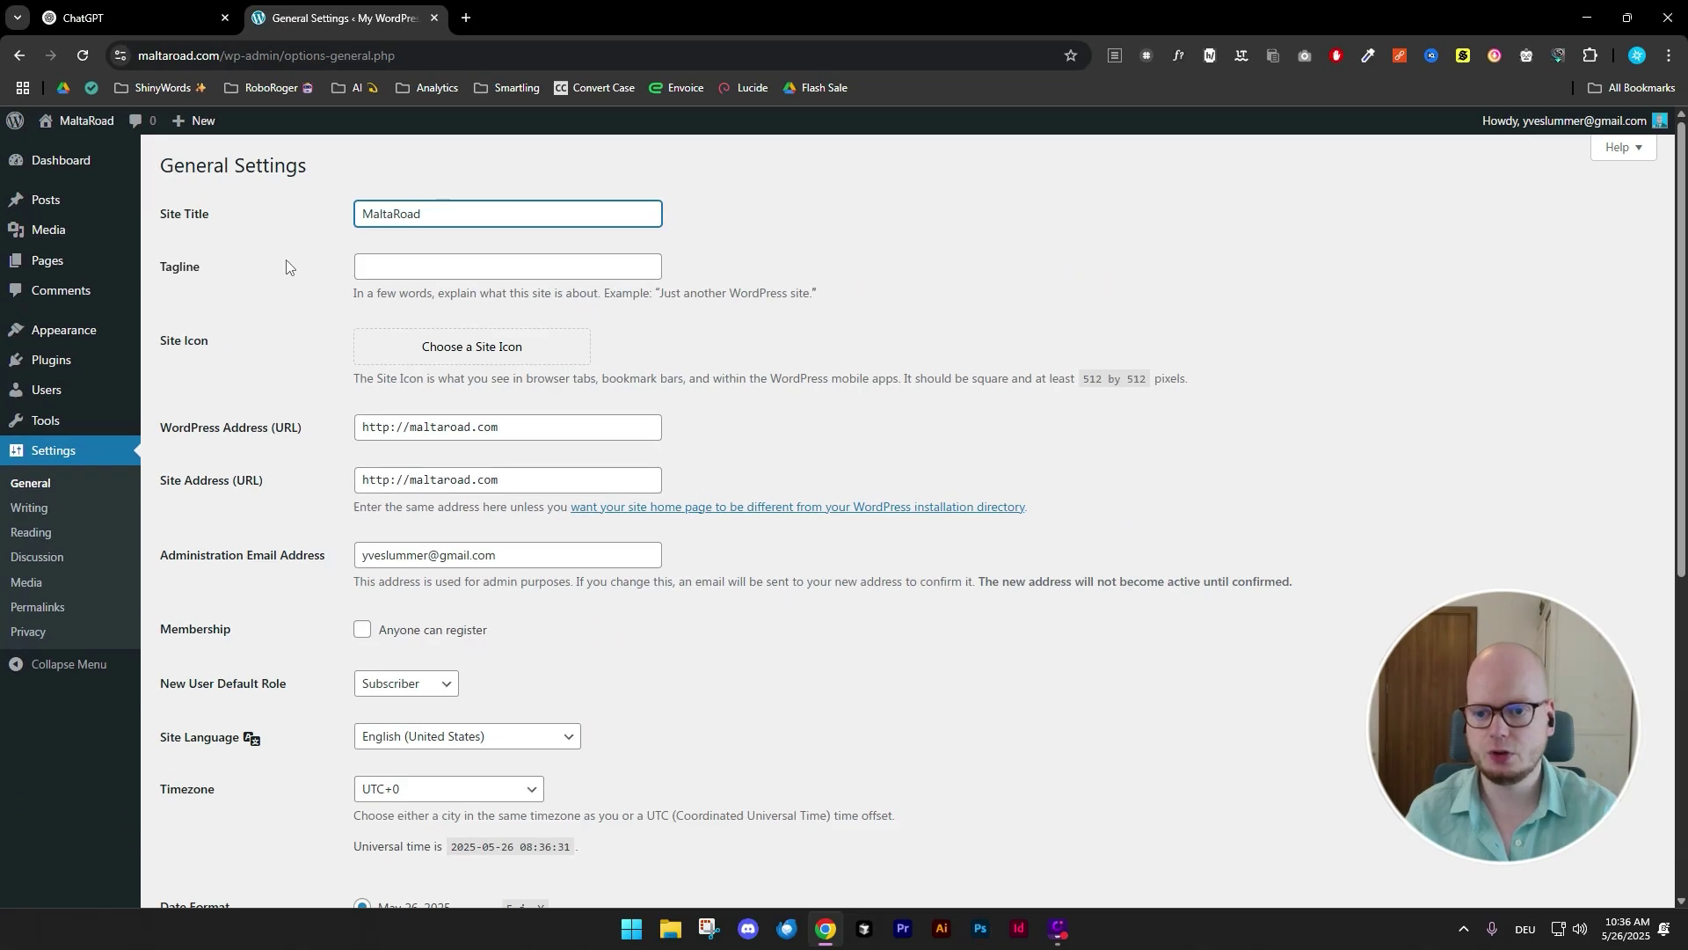
- Switch to ChatGPT and submit the prompt for 5 SEO-optimized taglines for a local news website based in Malta
click(111, 16)
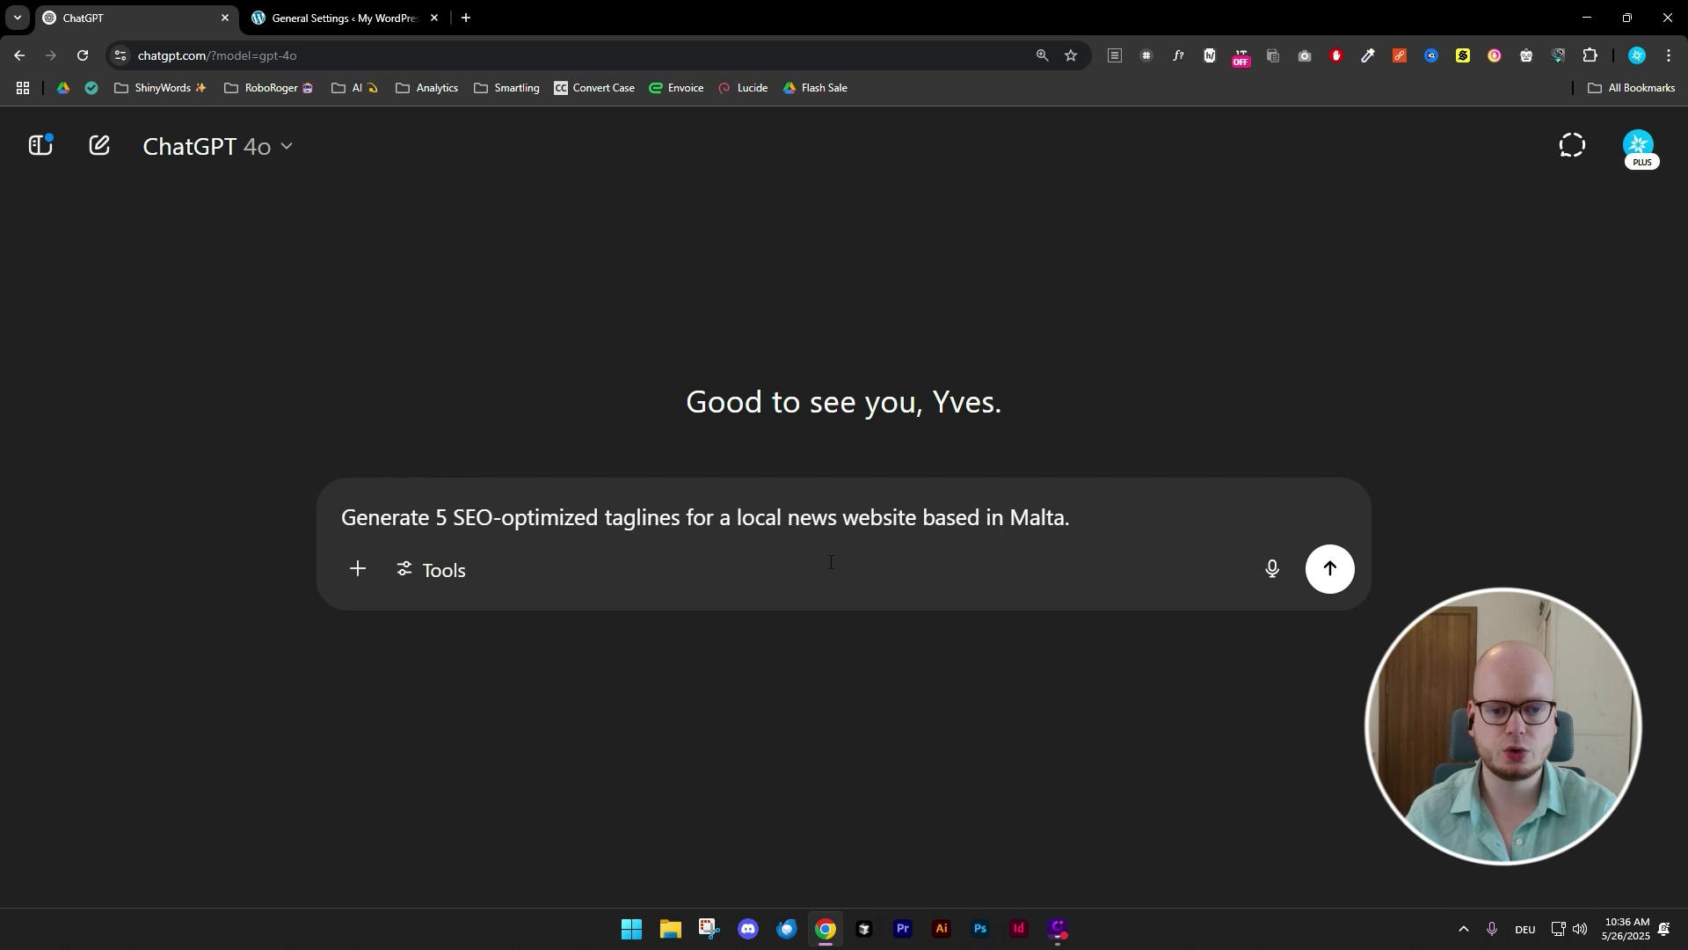
click(1331, 570)
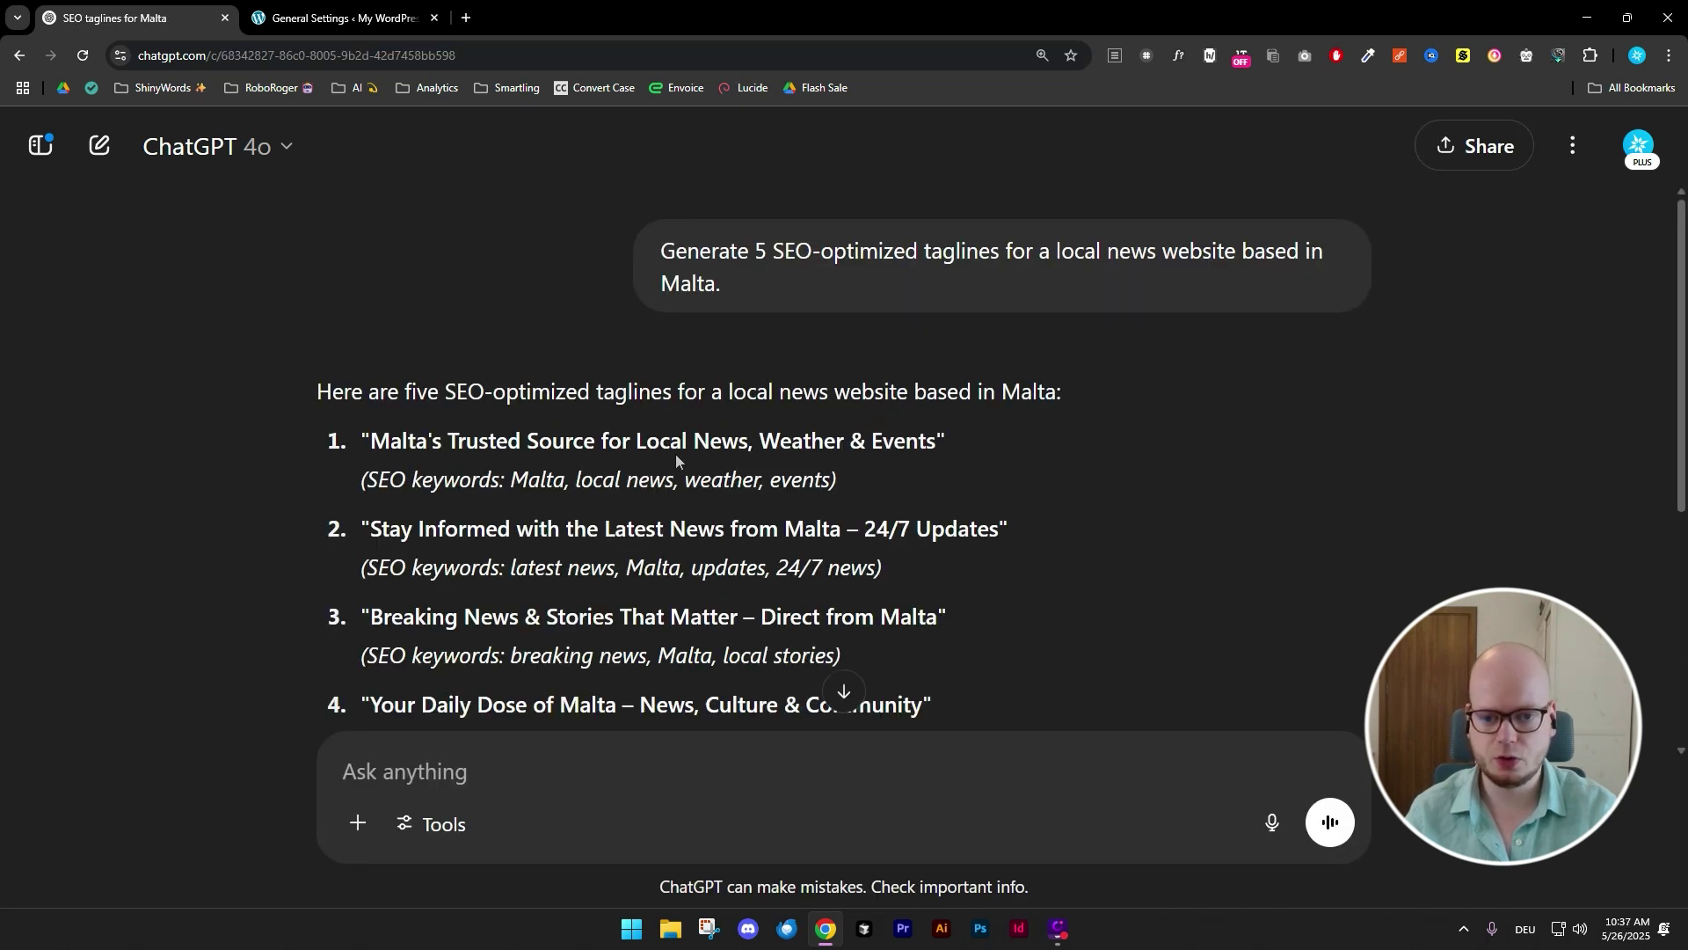
- Review the five generated taglines for the Malta news website in the ChatGPT answer
scroll(1089, 456, down, 1)
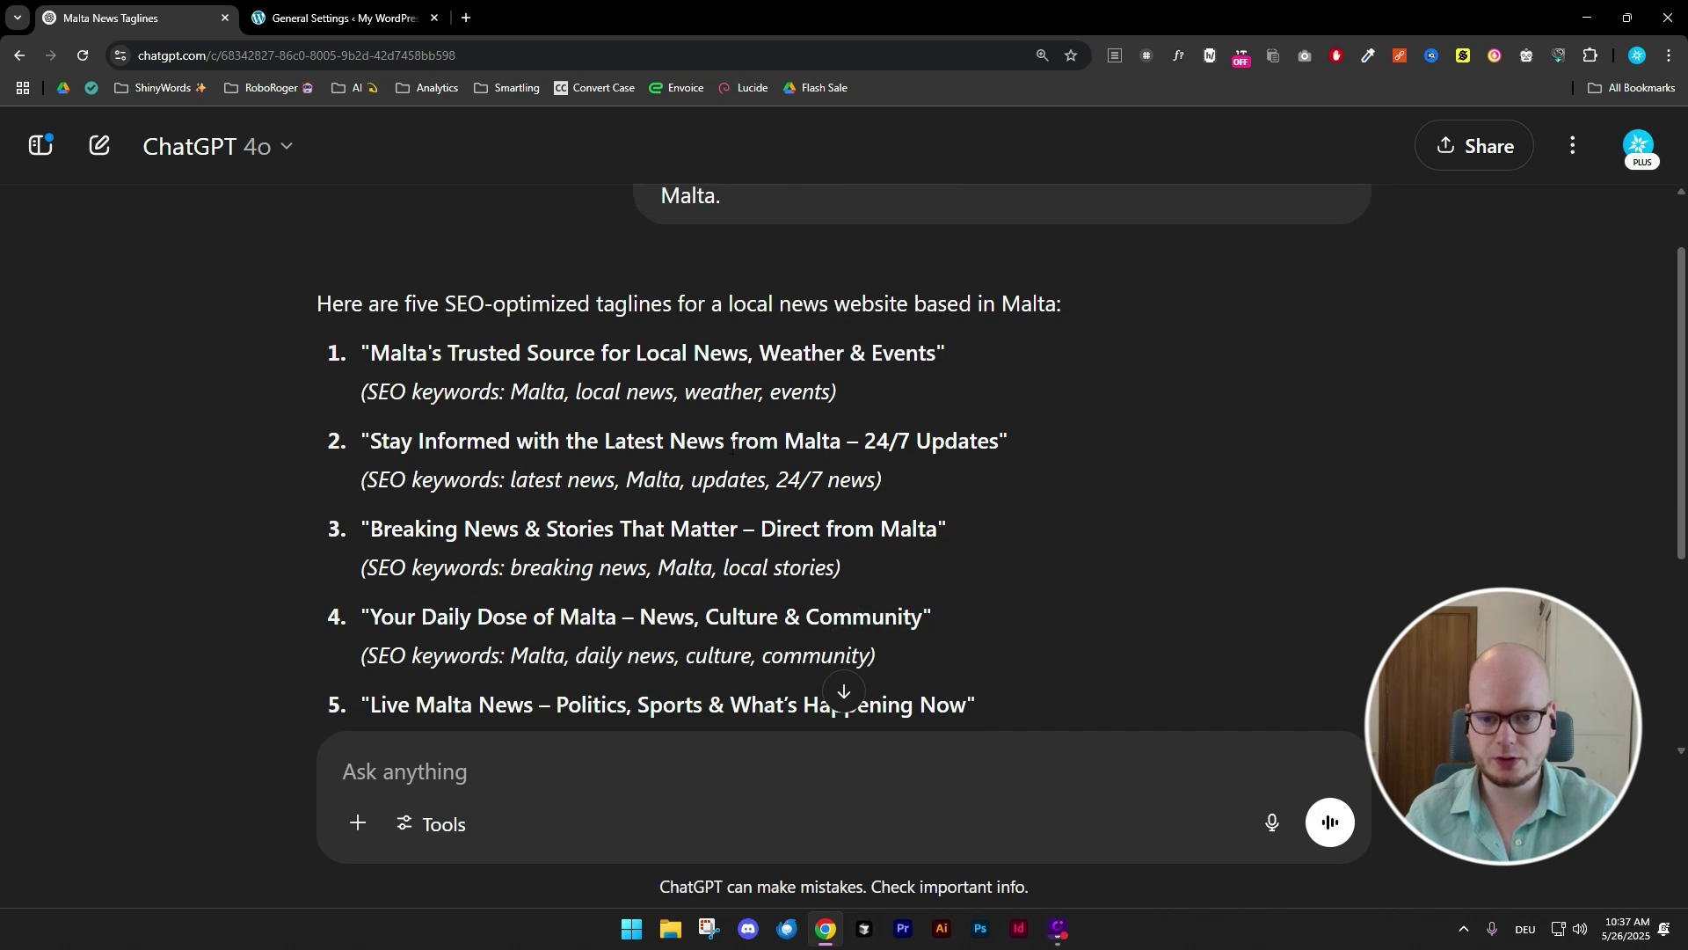
scroll(923, 460, down, 2)
scroll(767, 495, up, 1)
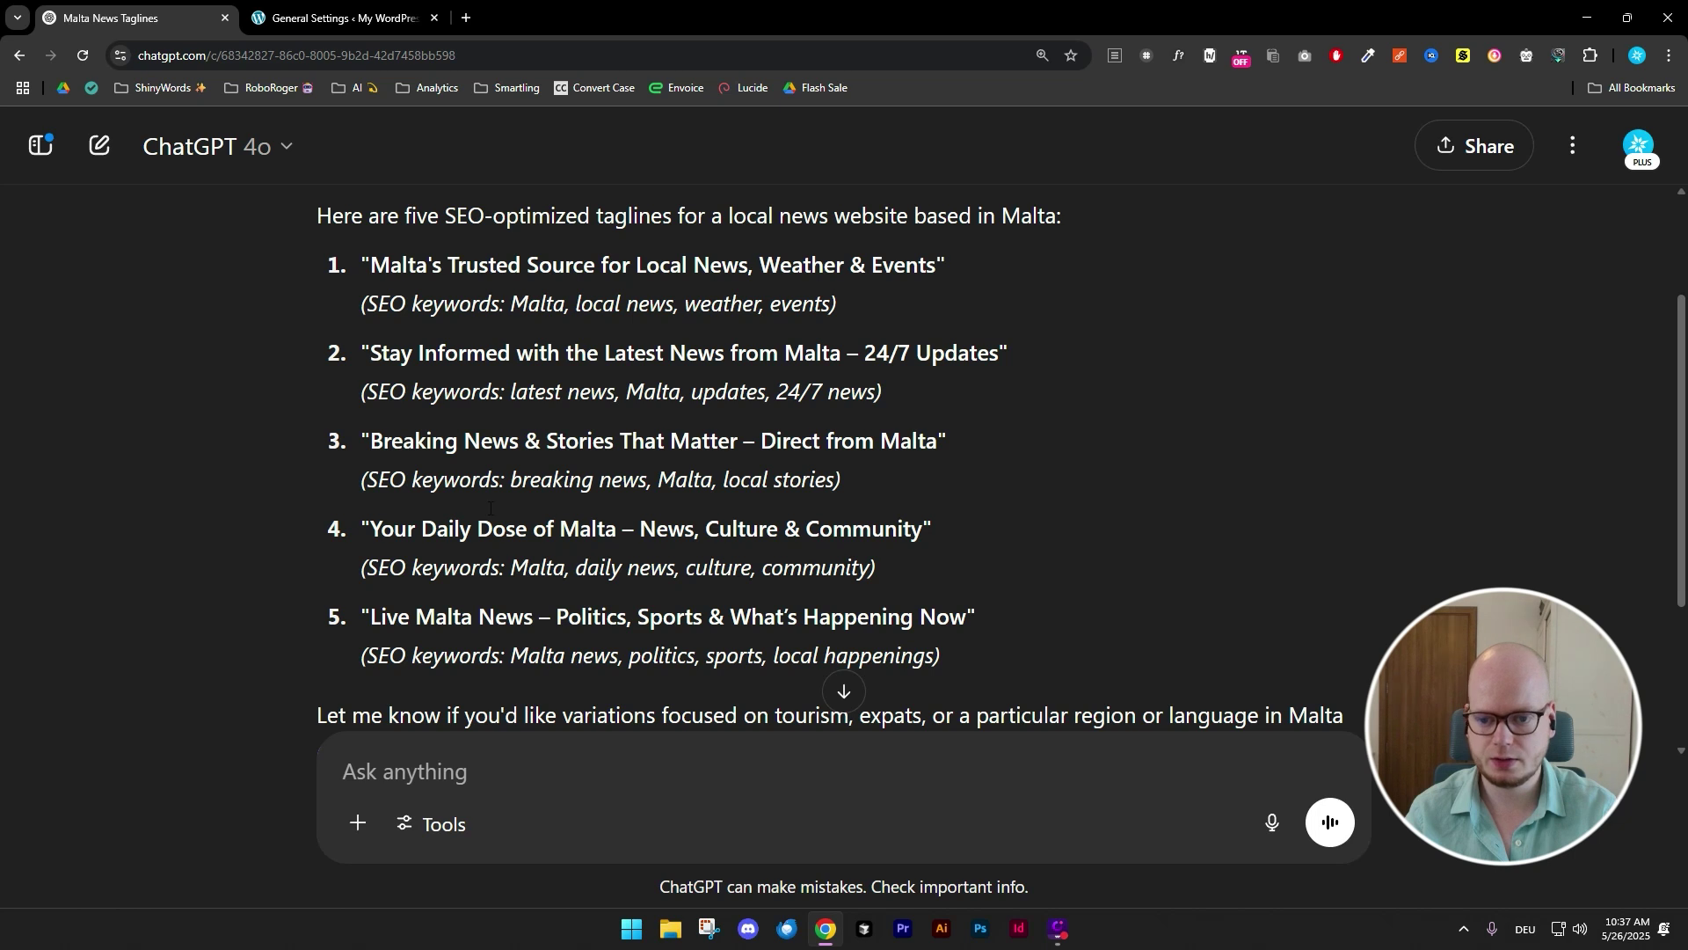
scroll(490, 508, up, 1)
drag(373, 353, 577, 366)
drag(753, 360, 913, 376)
scroll(912, 376, up, 1)
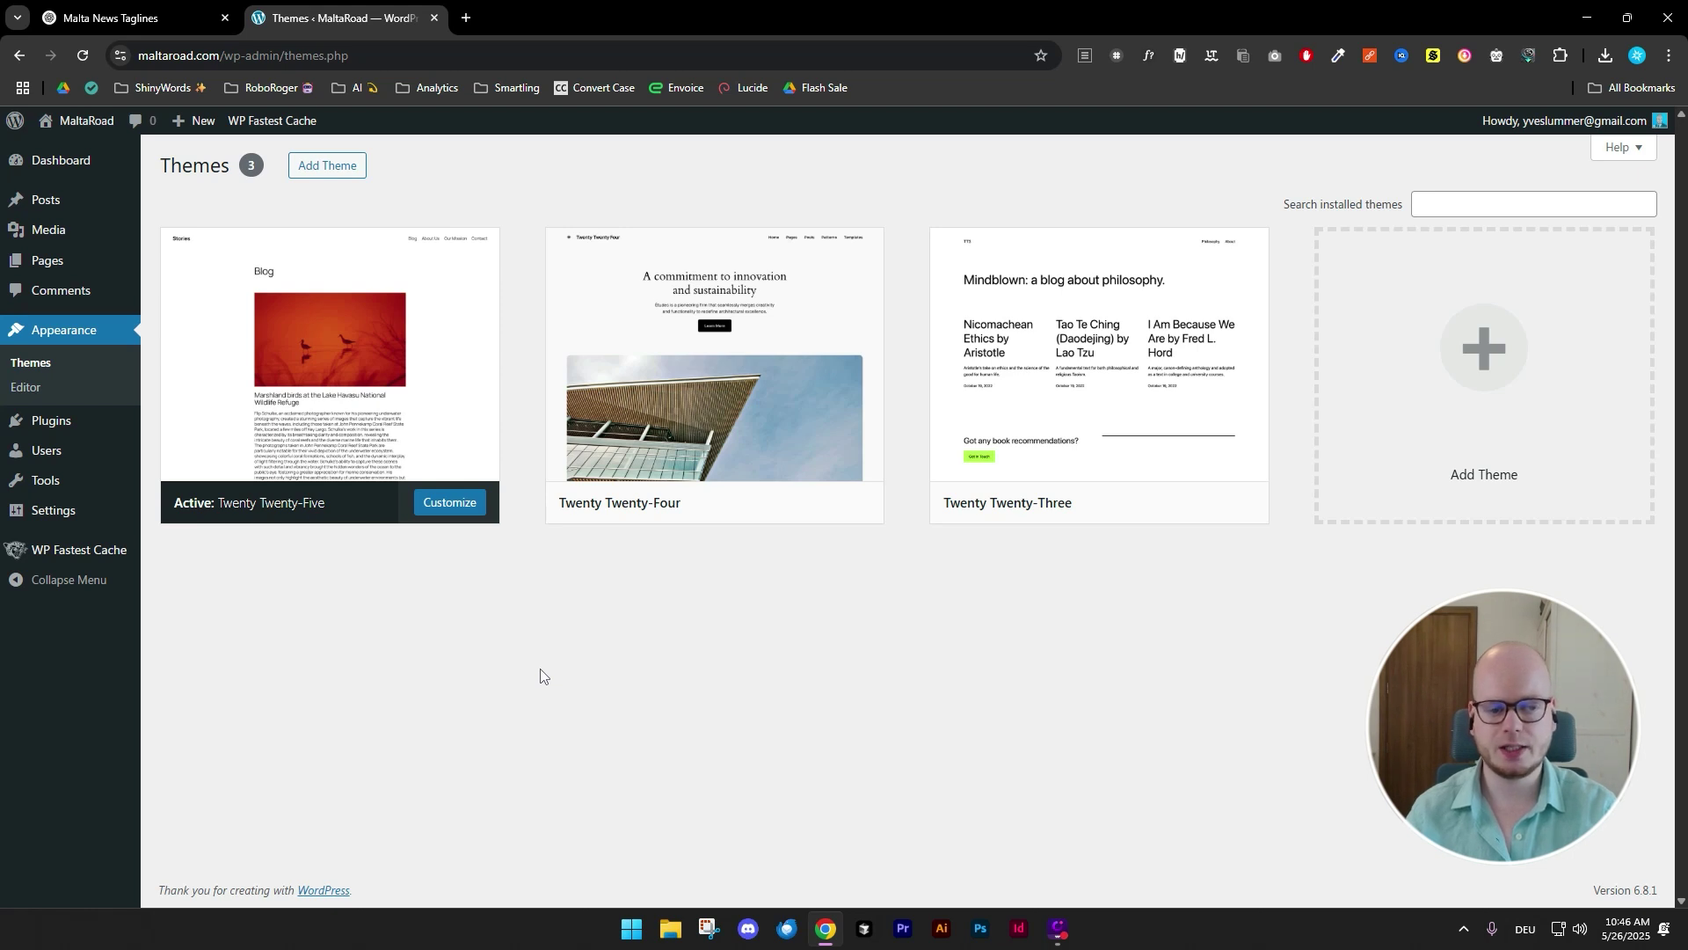
- Upload the theme file bricks.1.12.4.zip to the WordPress site and install it
click(1555, 374)
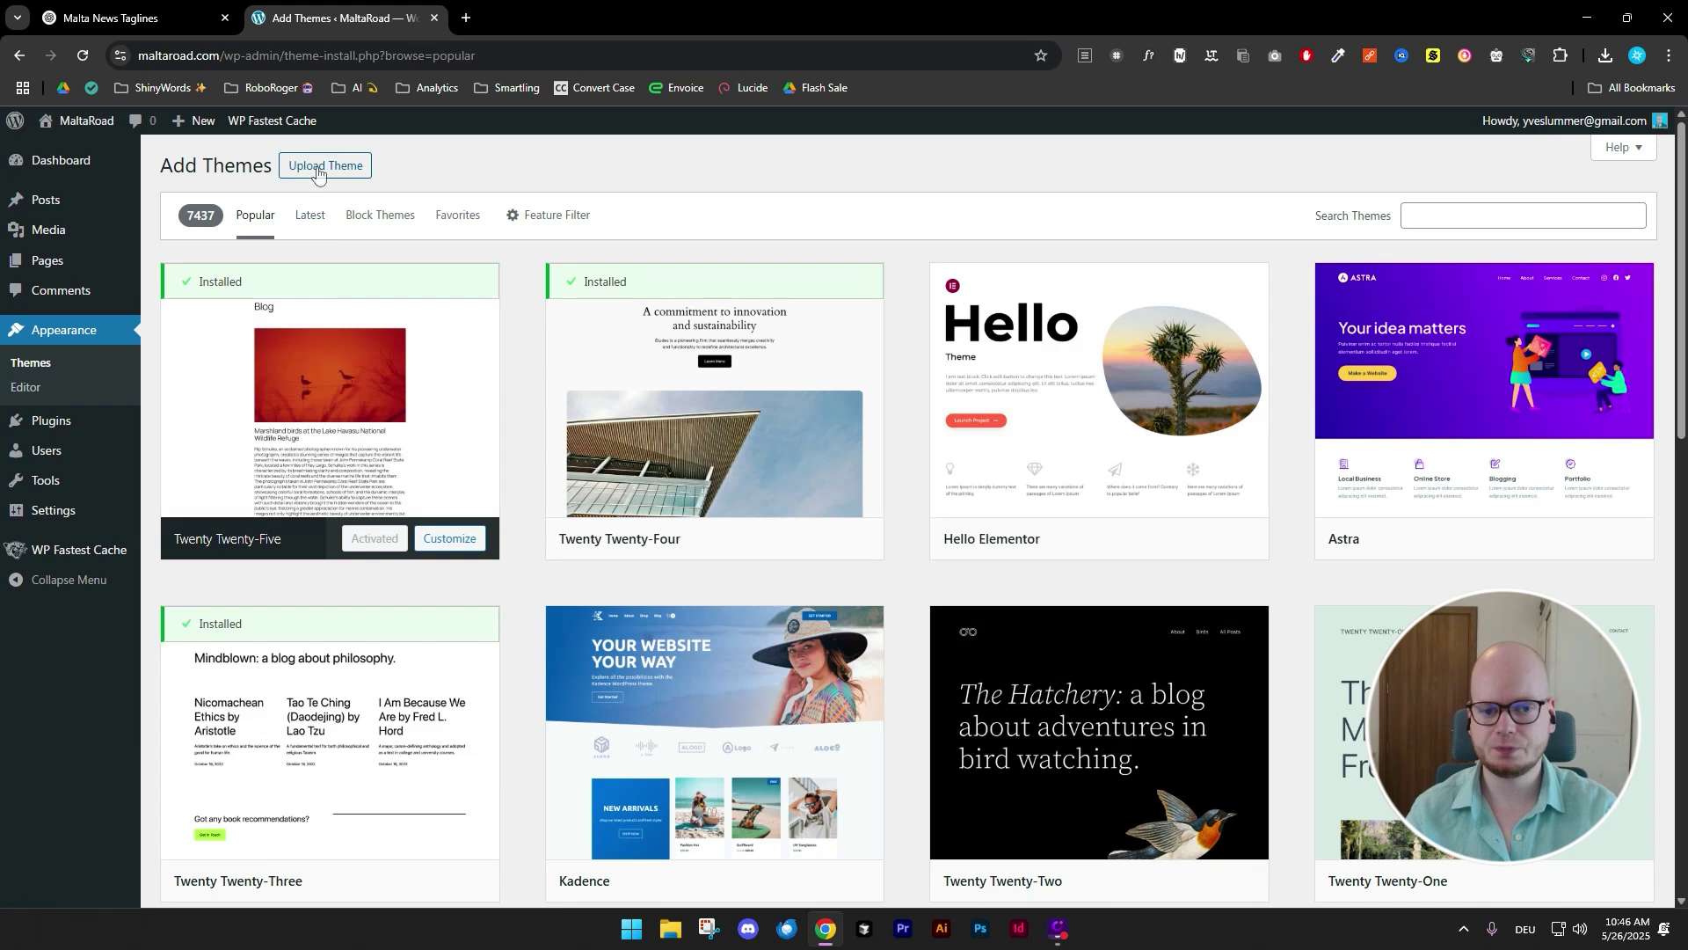
click(318, 172)
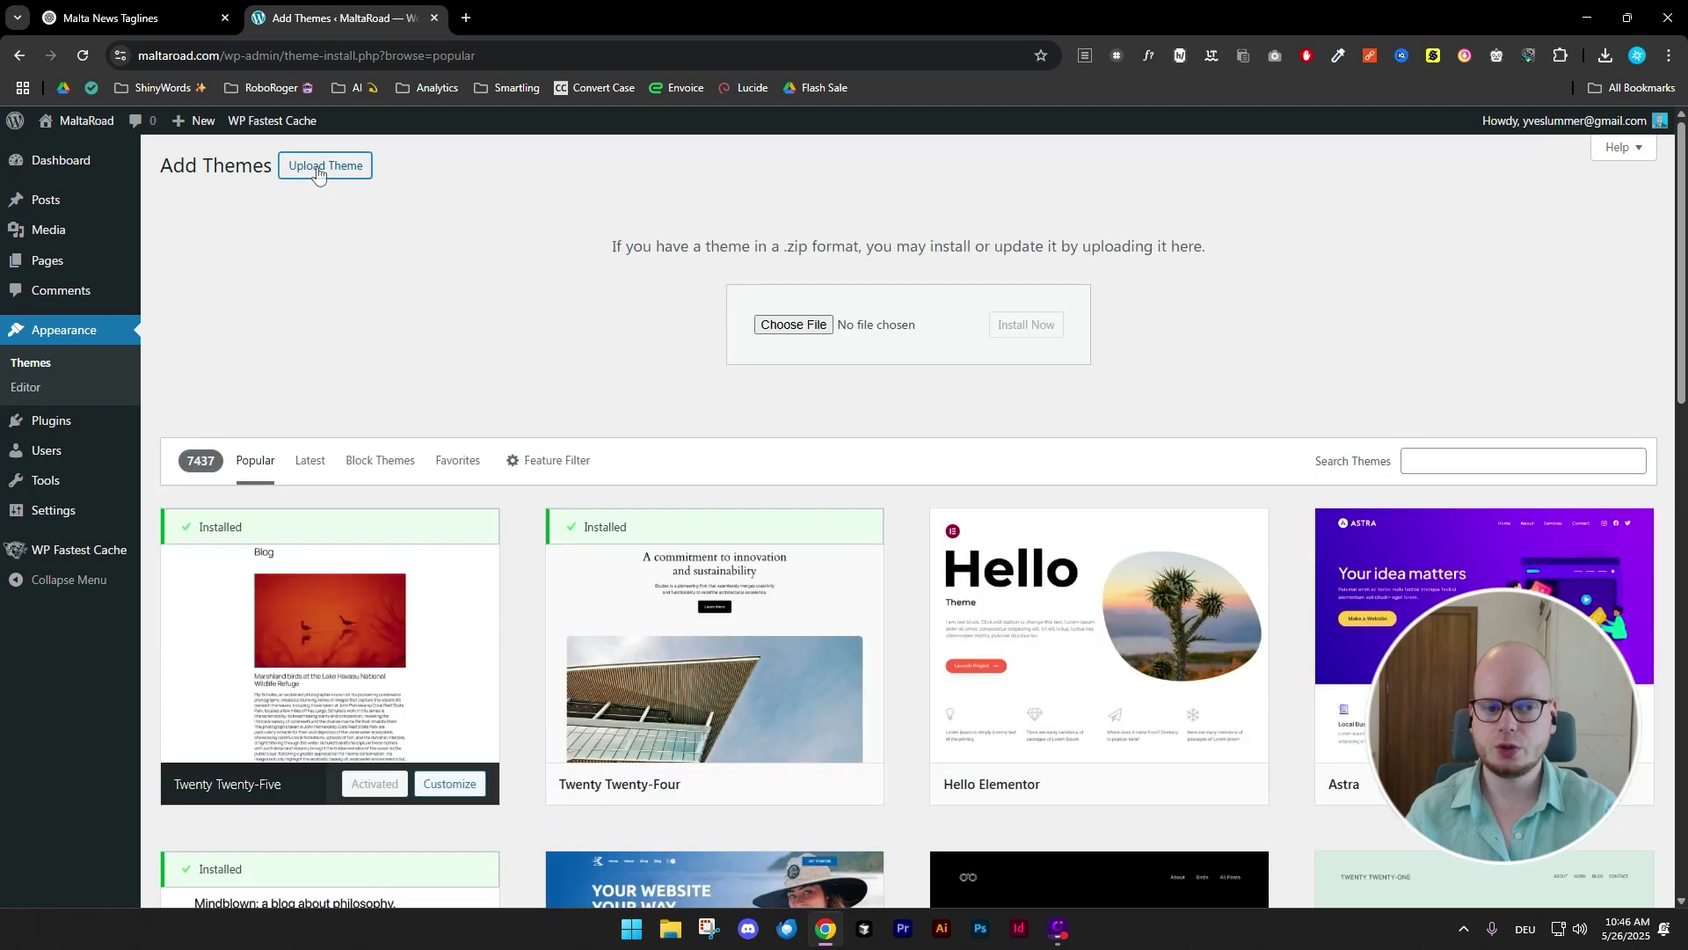
click(792, 325)
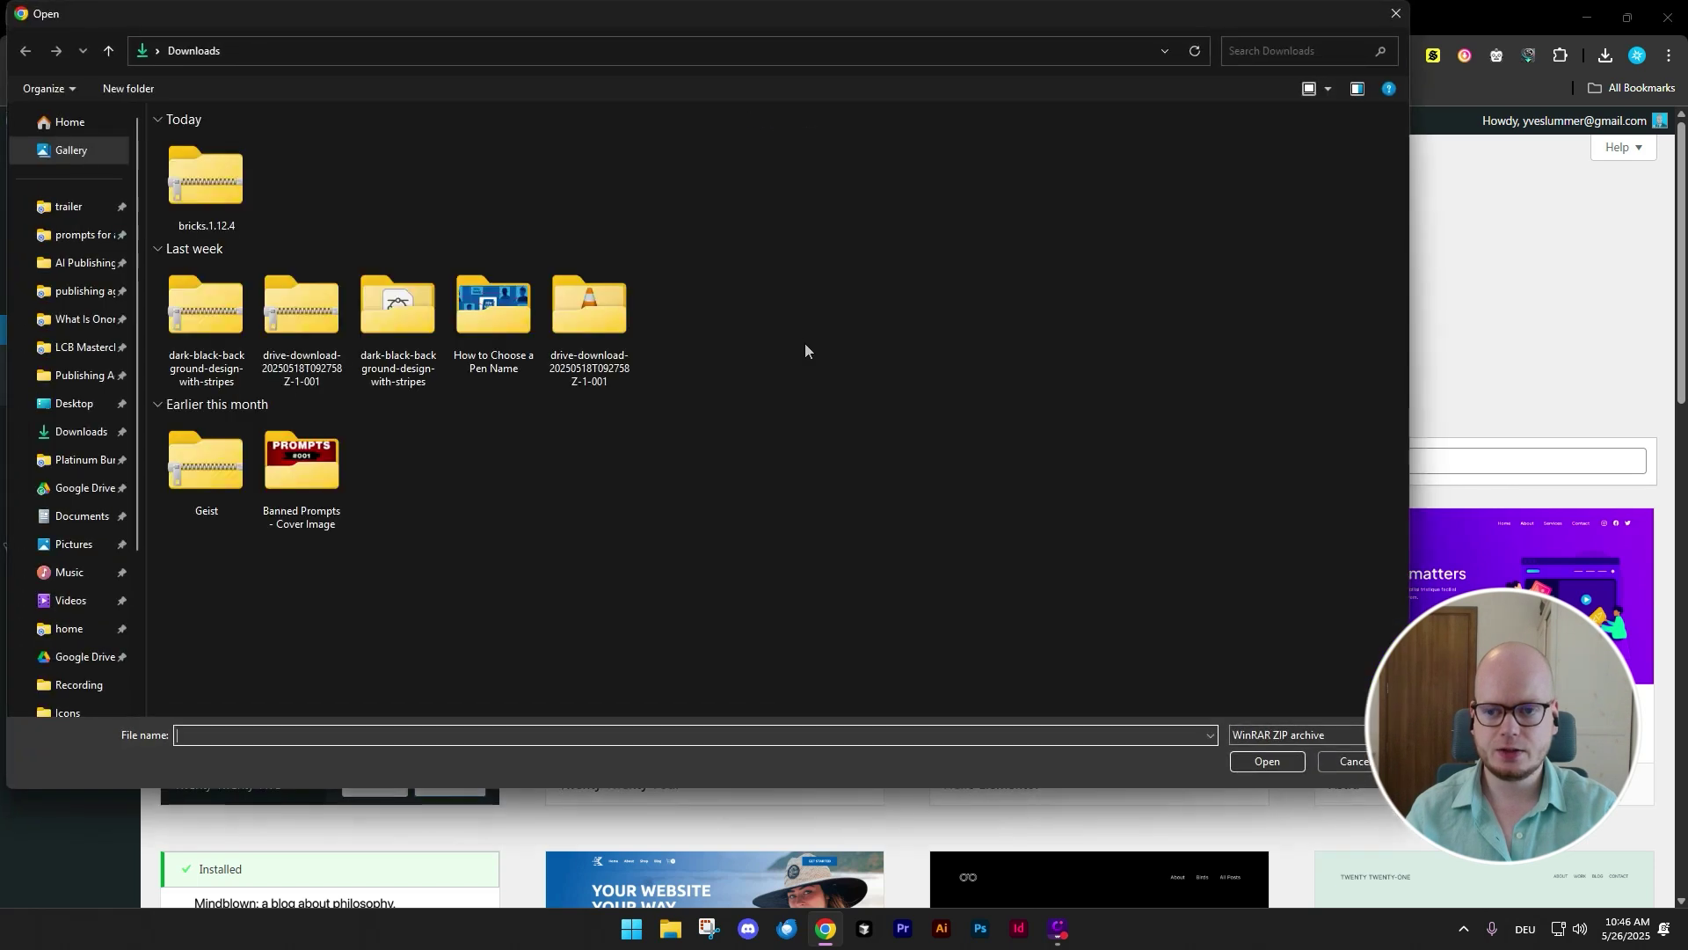
double_click(209, 187)
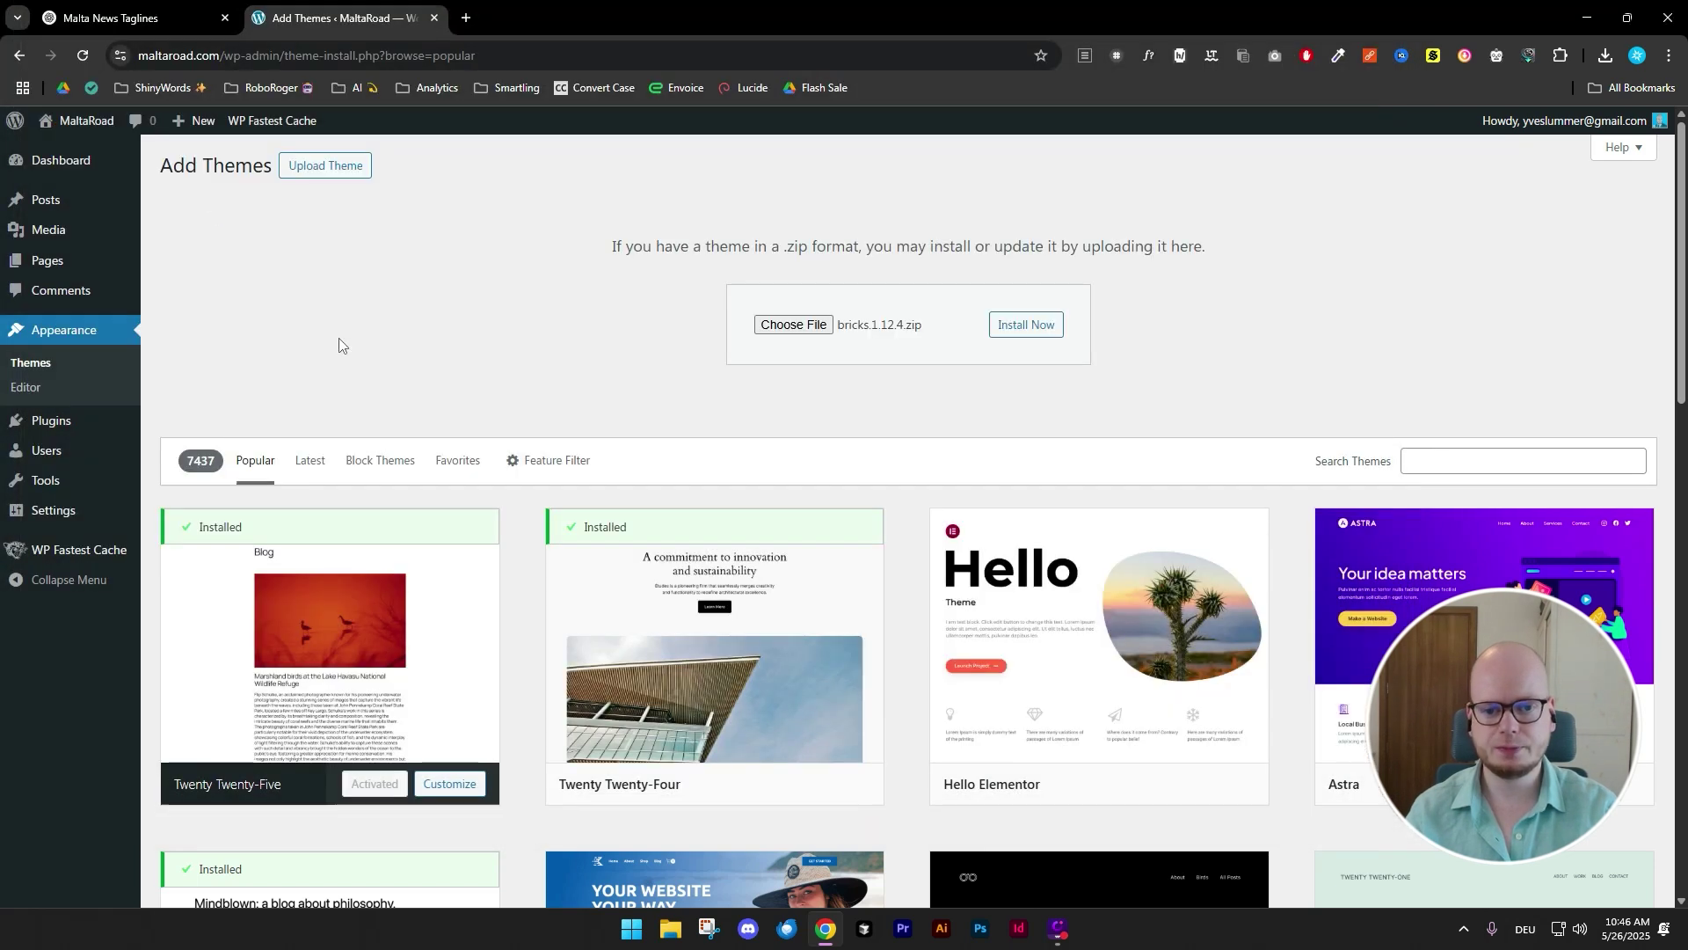
click(1010, 335)
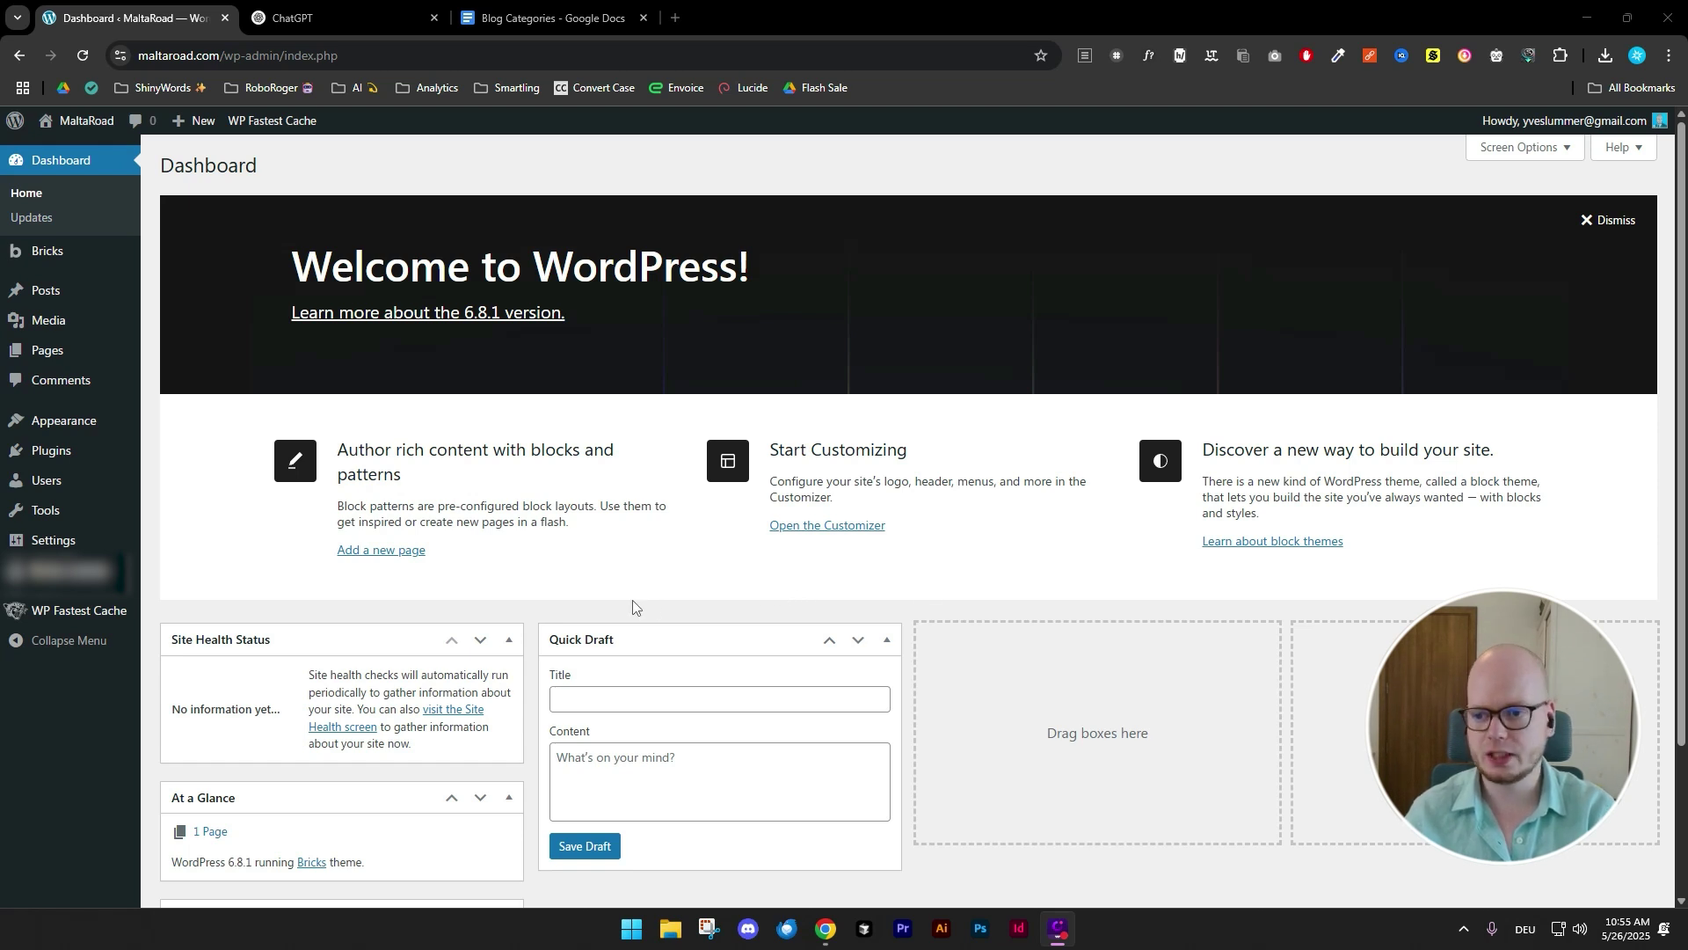
- Open the WordPress post categories page, and submit the prepared ChatGPT prompt for a comprehensive list of single-word blog post categories for a news website
mouse_move(75, 294)
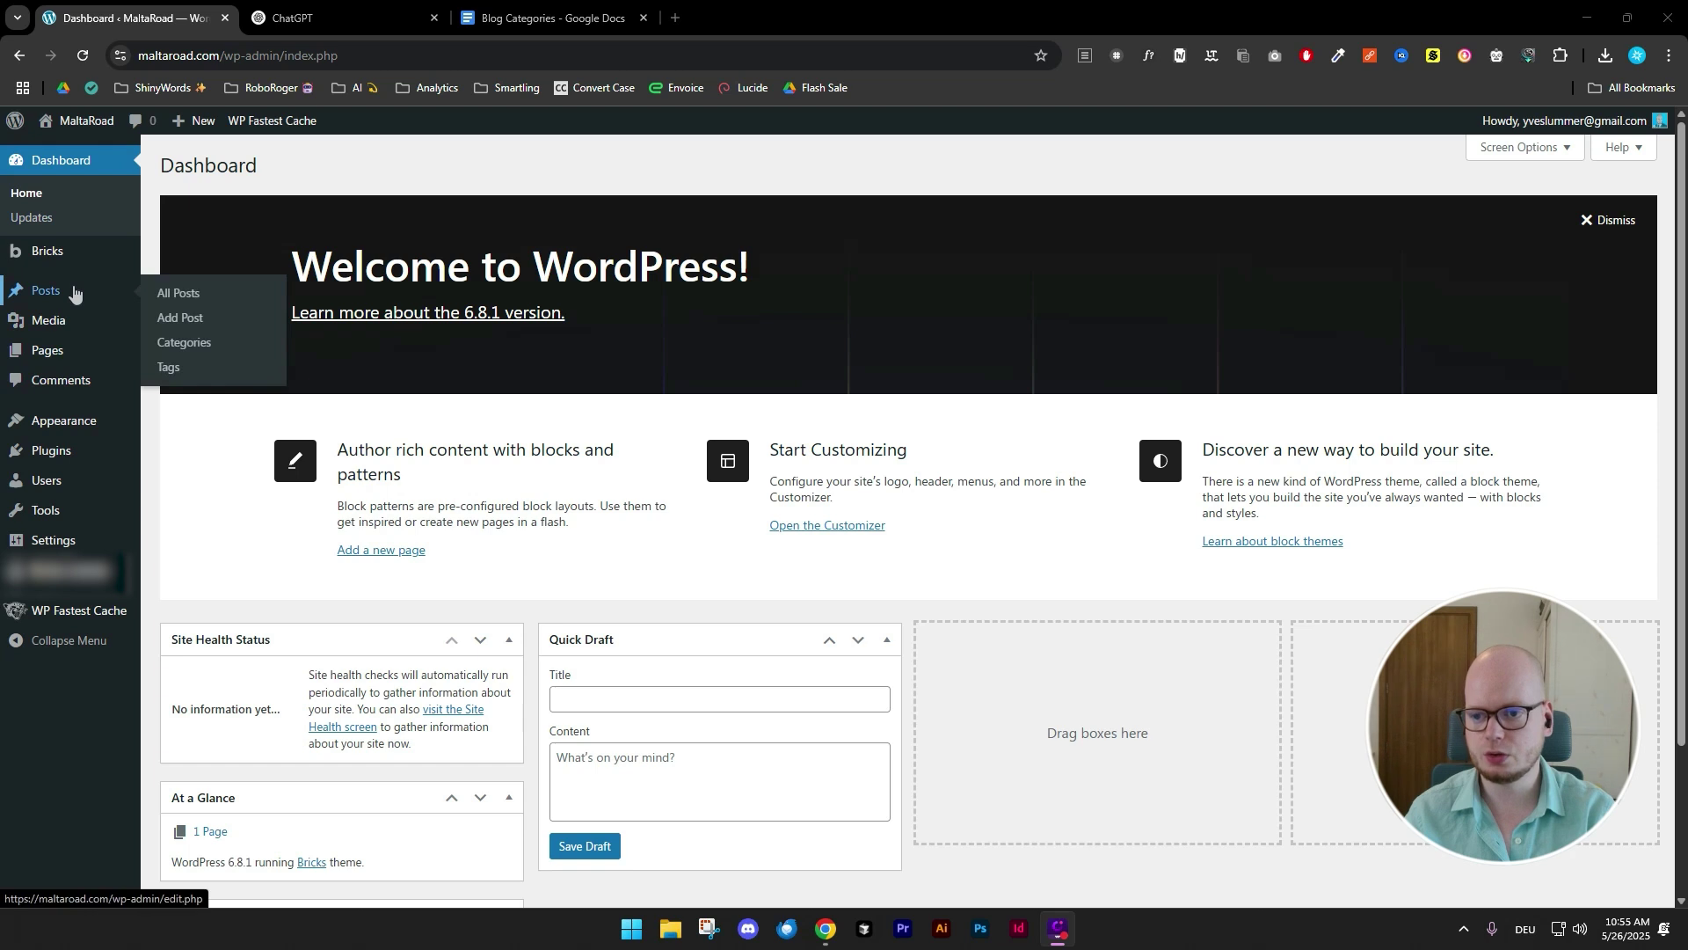
click(232, 344)
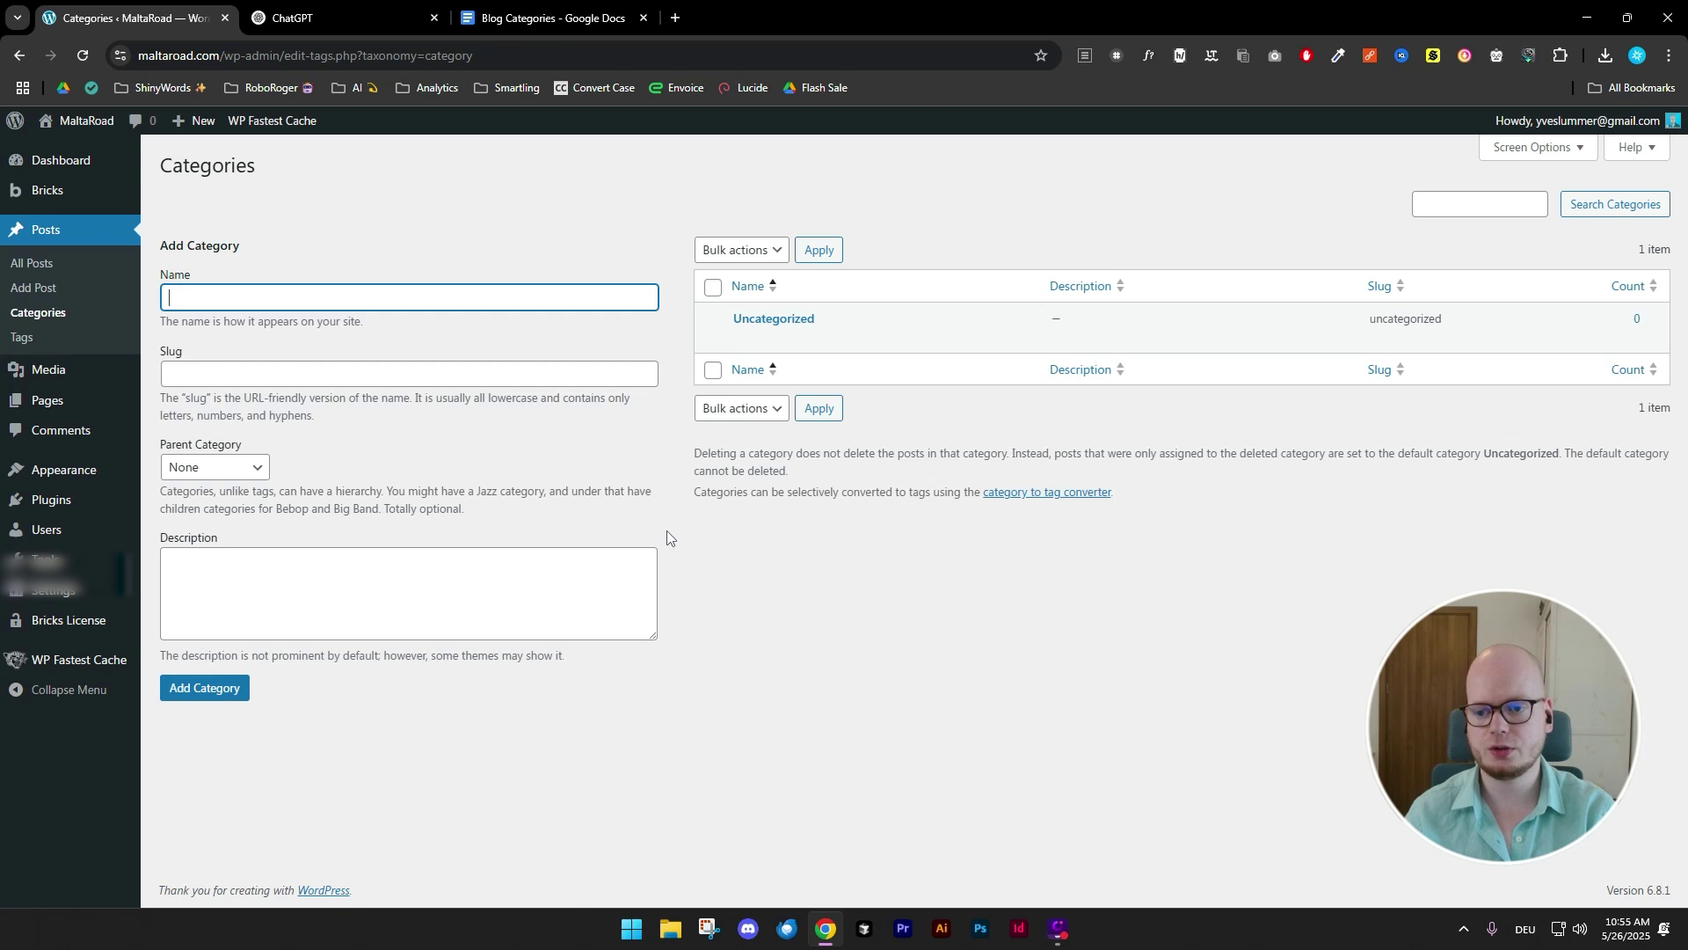
click(335, 21)
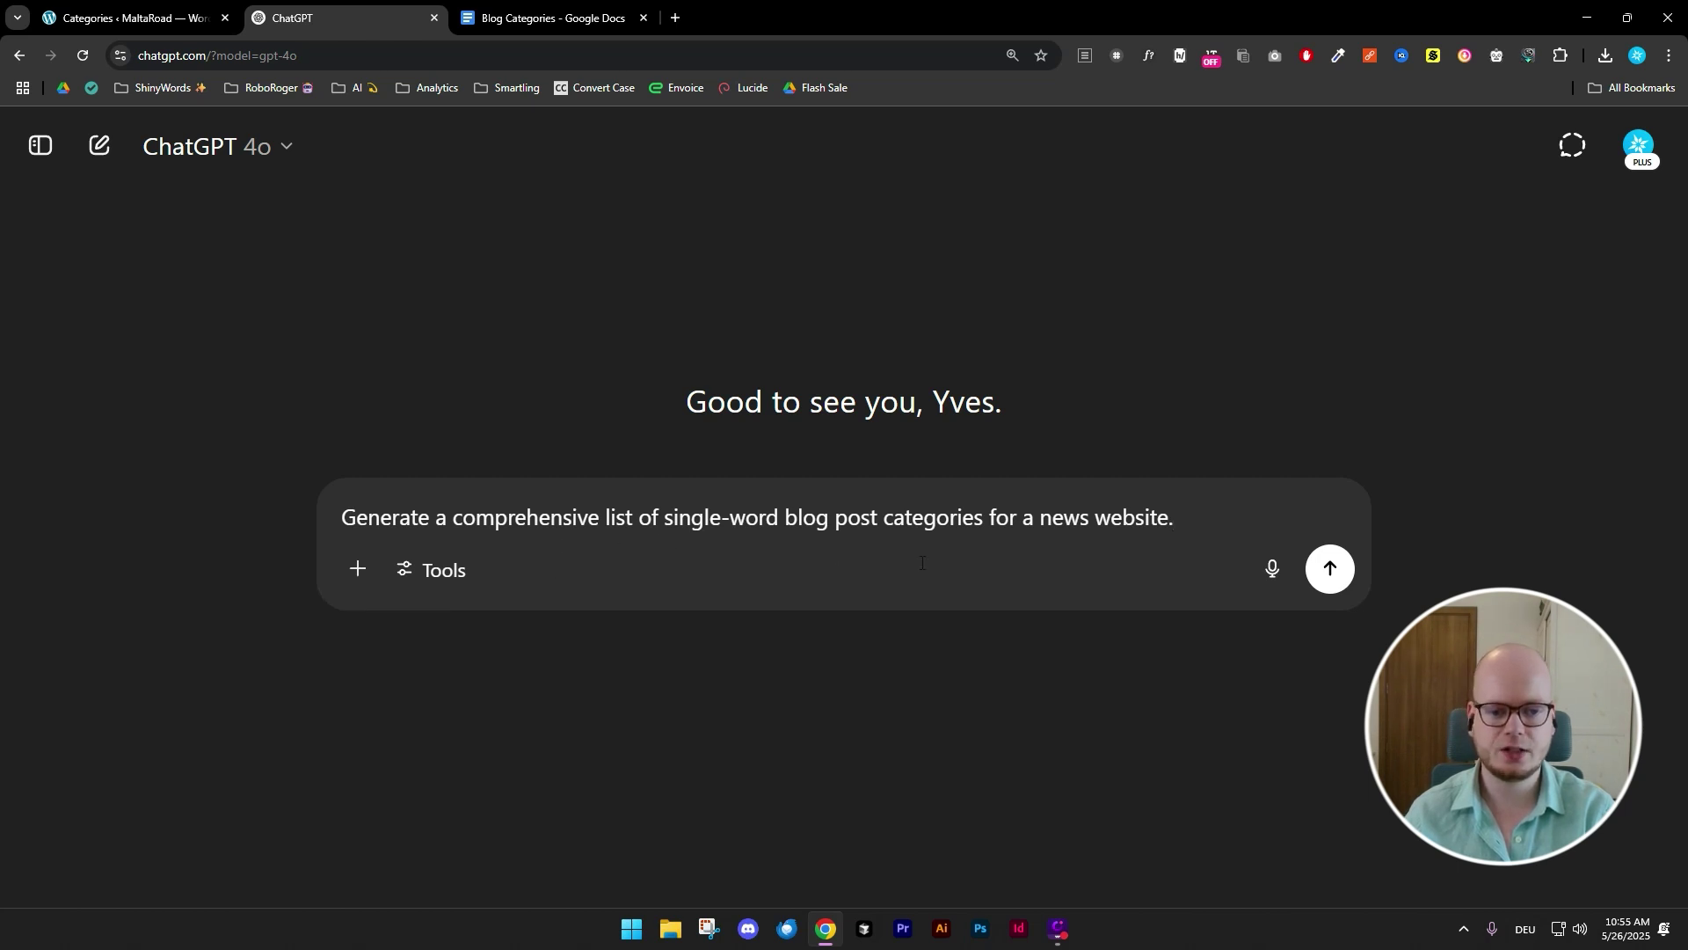
click(1329, 568)
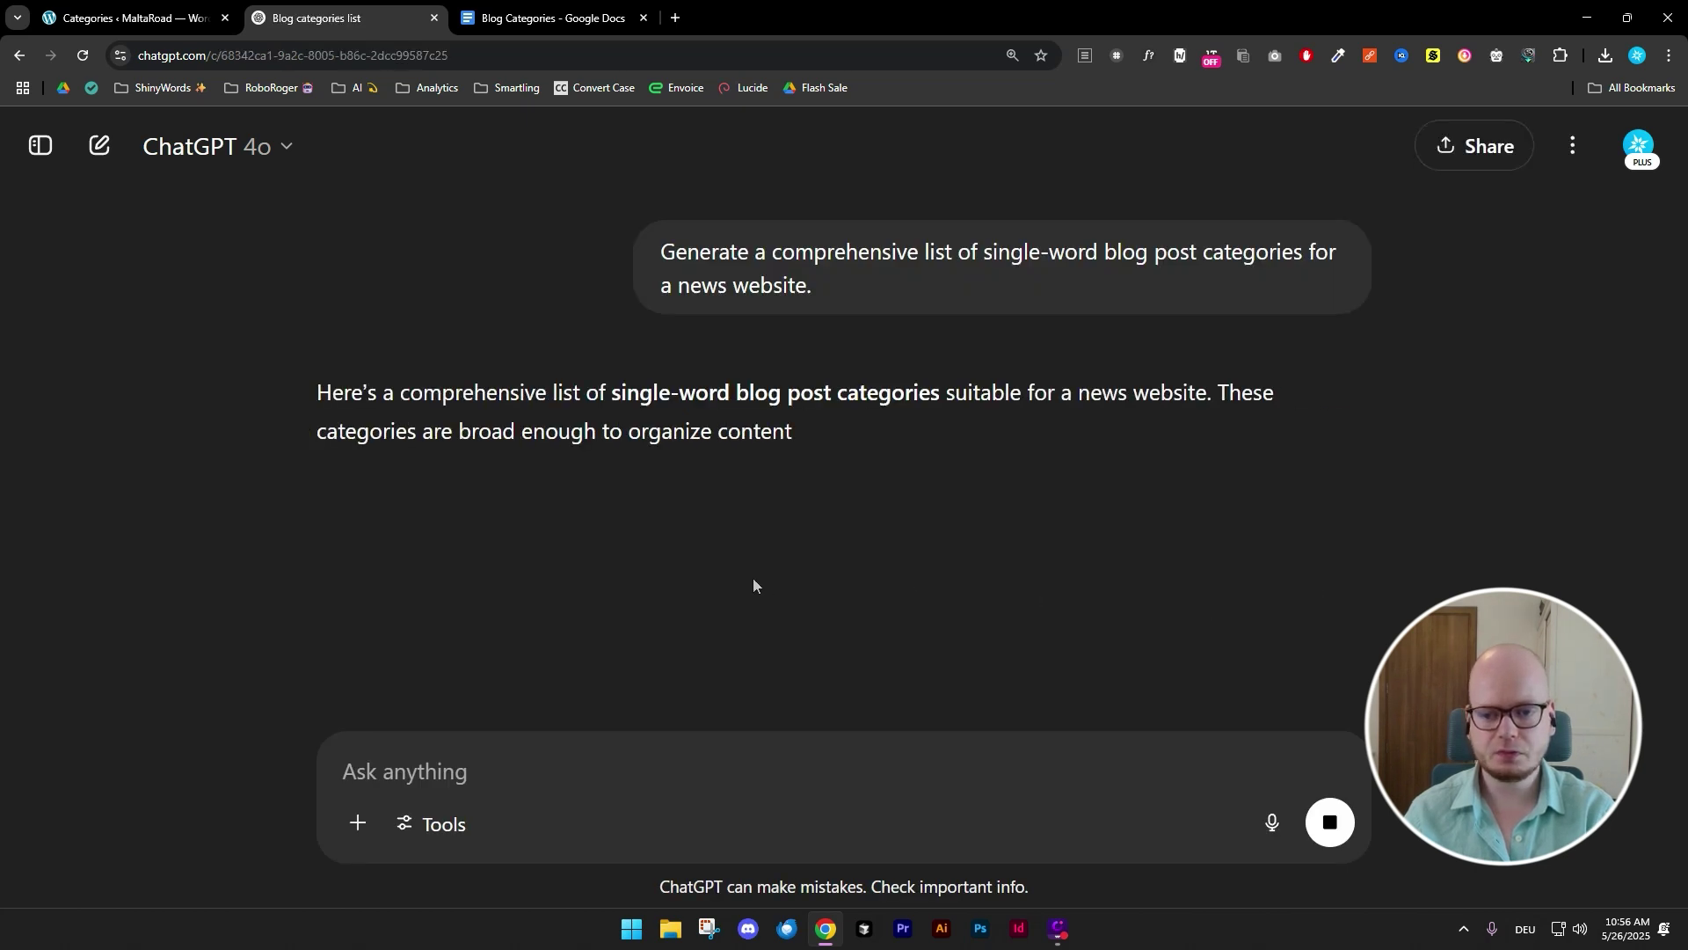
- Look through the generated list of news blog categories, from General News to Technology
scroll(753, 584, down, 4)
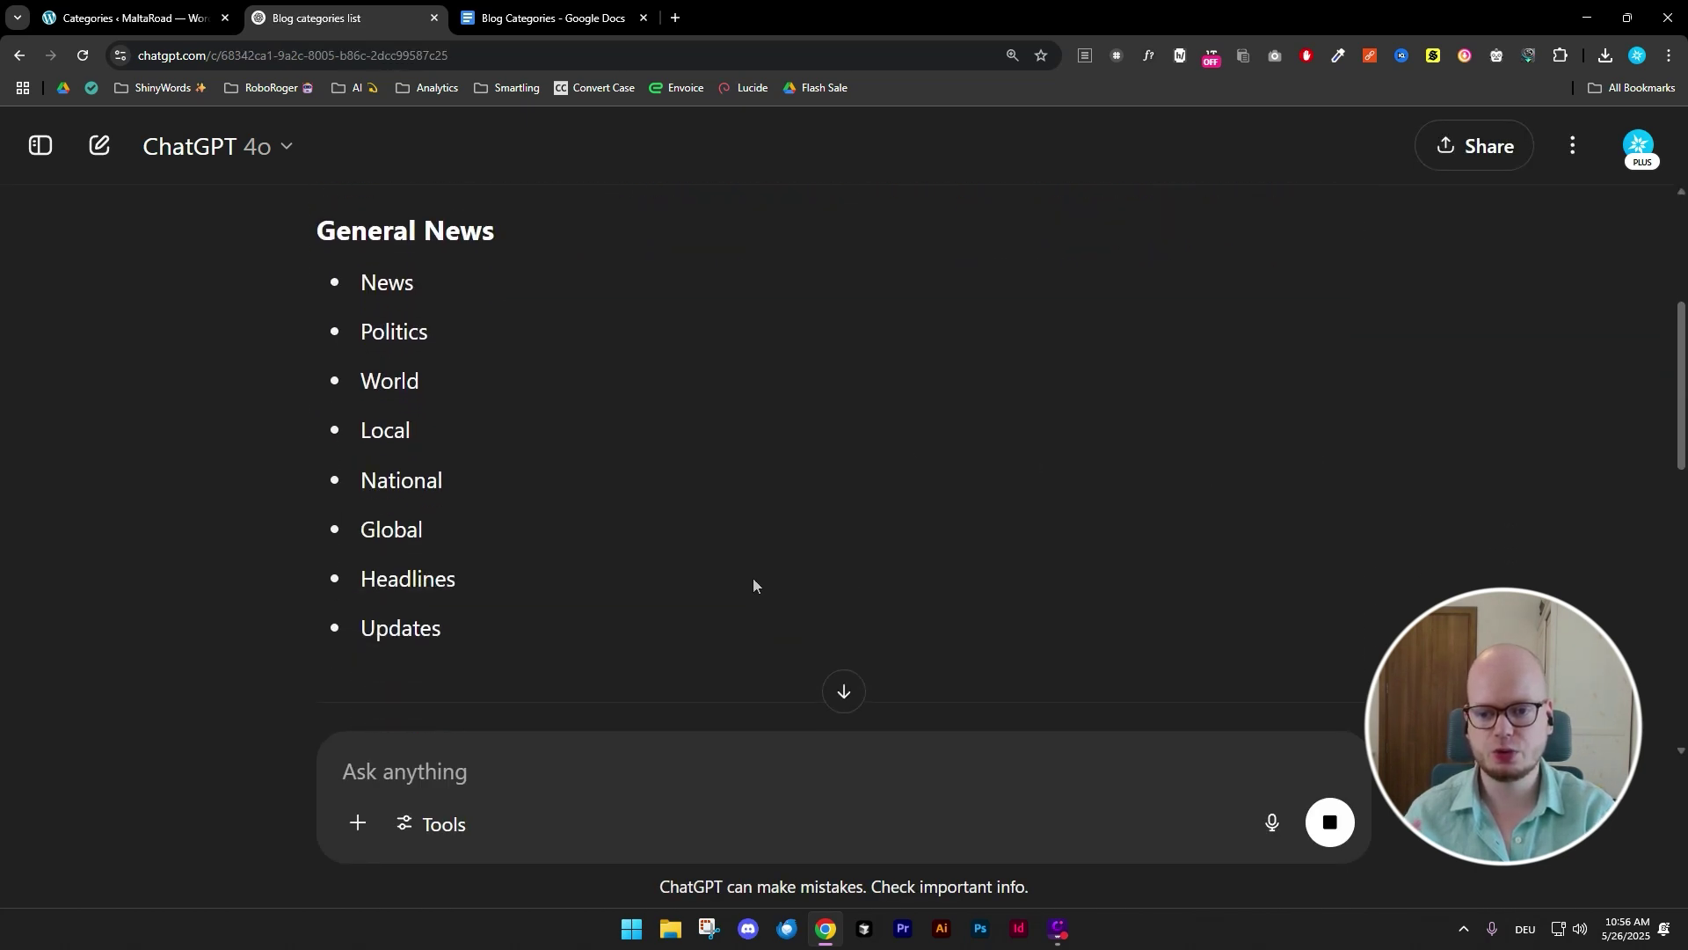
scroll(752, 585, down, 8)
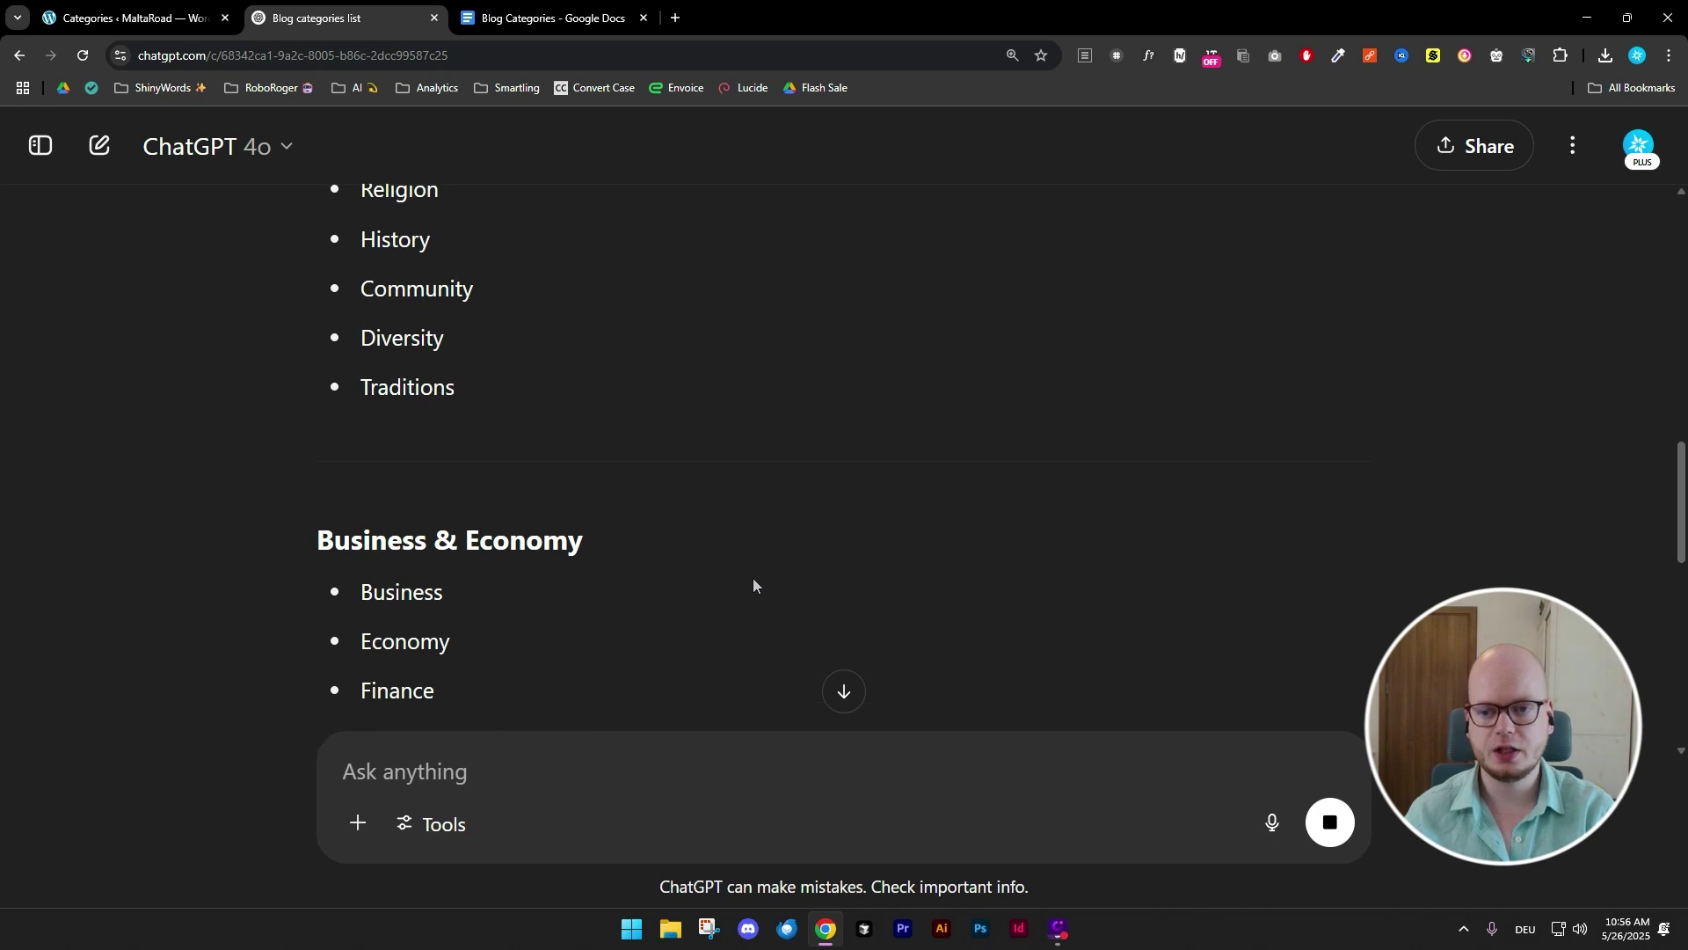
scroll(753, 585, down, 3)
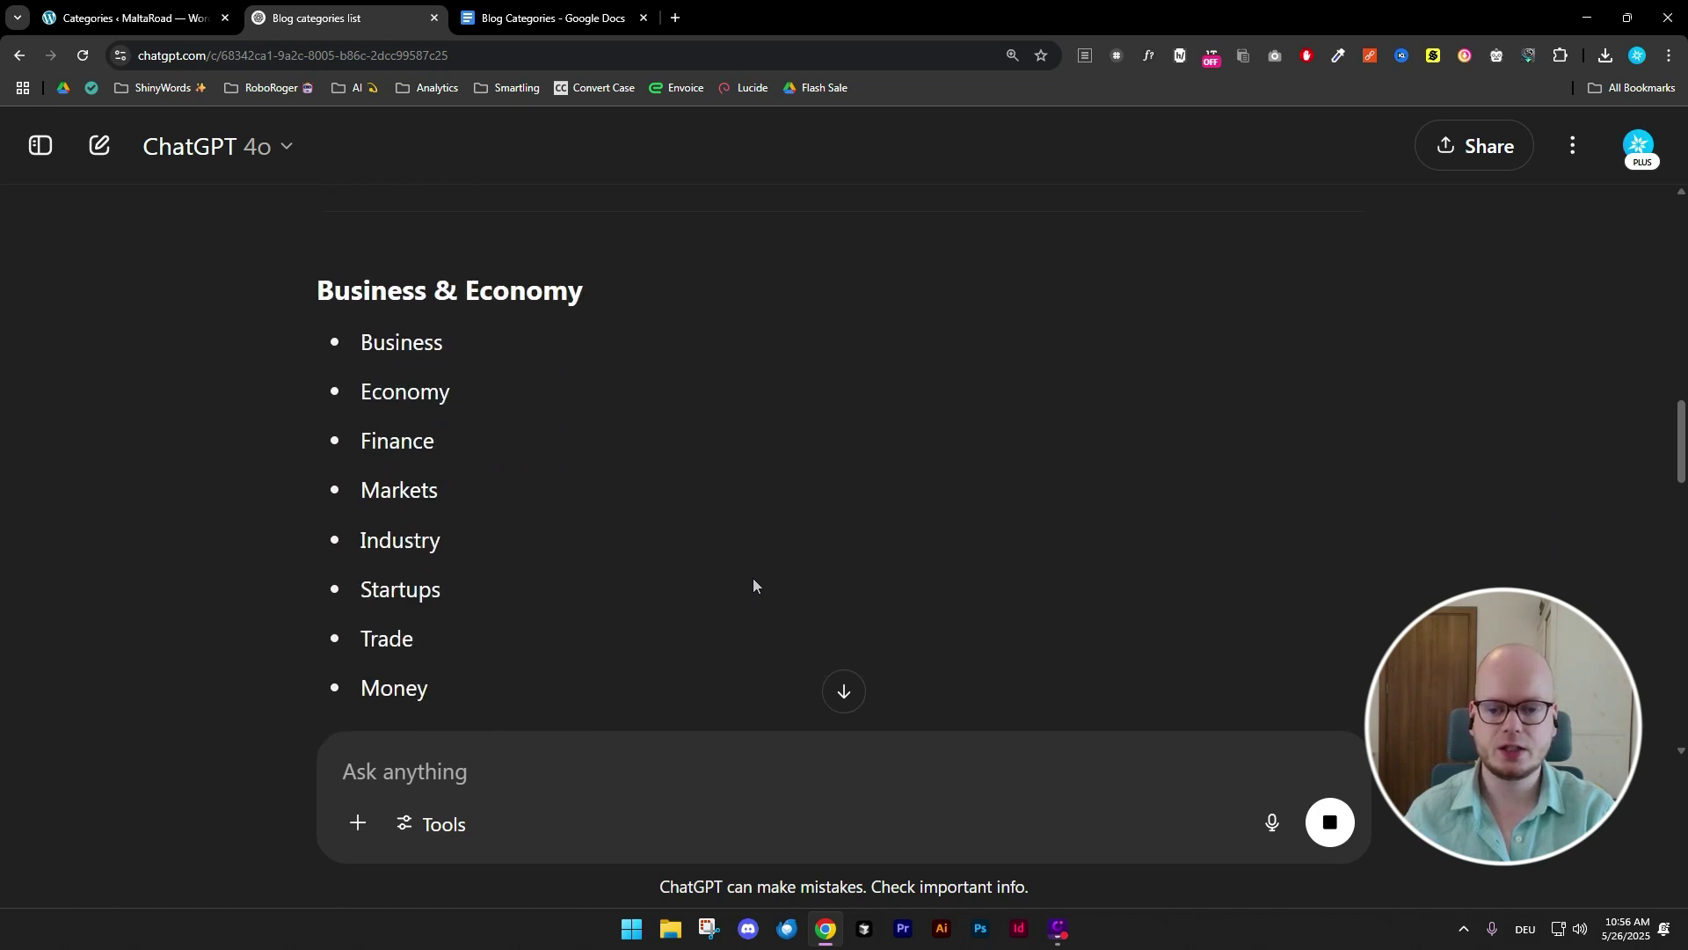
scroll(753, 585, down, 7)
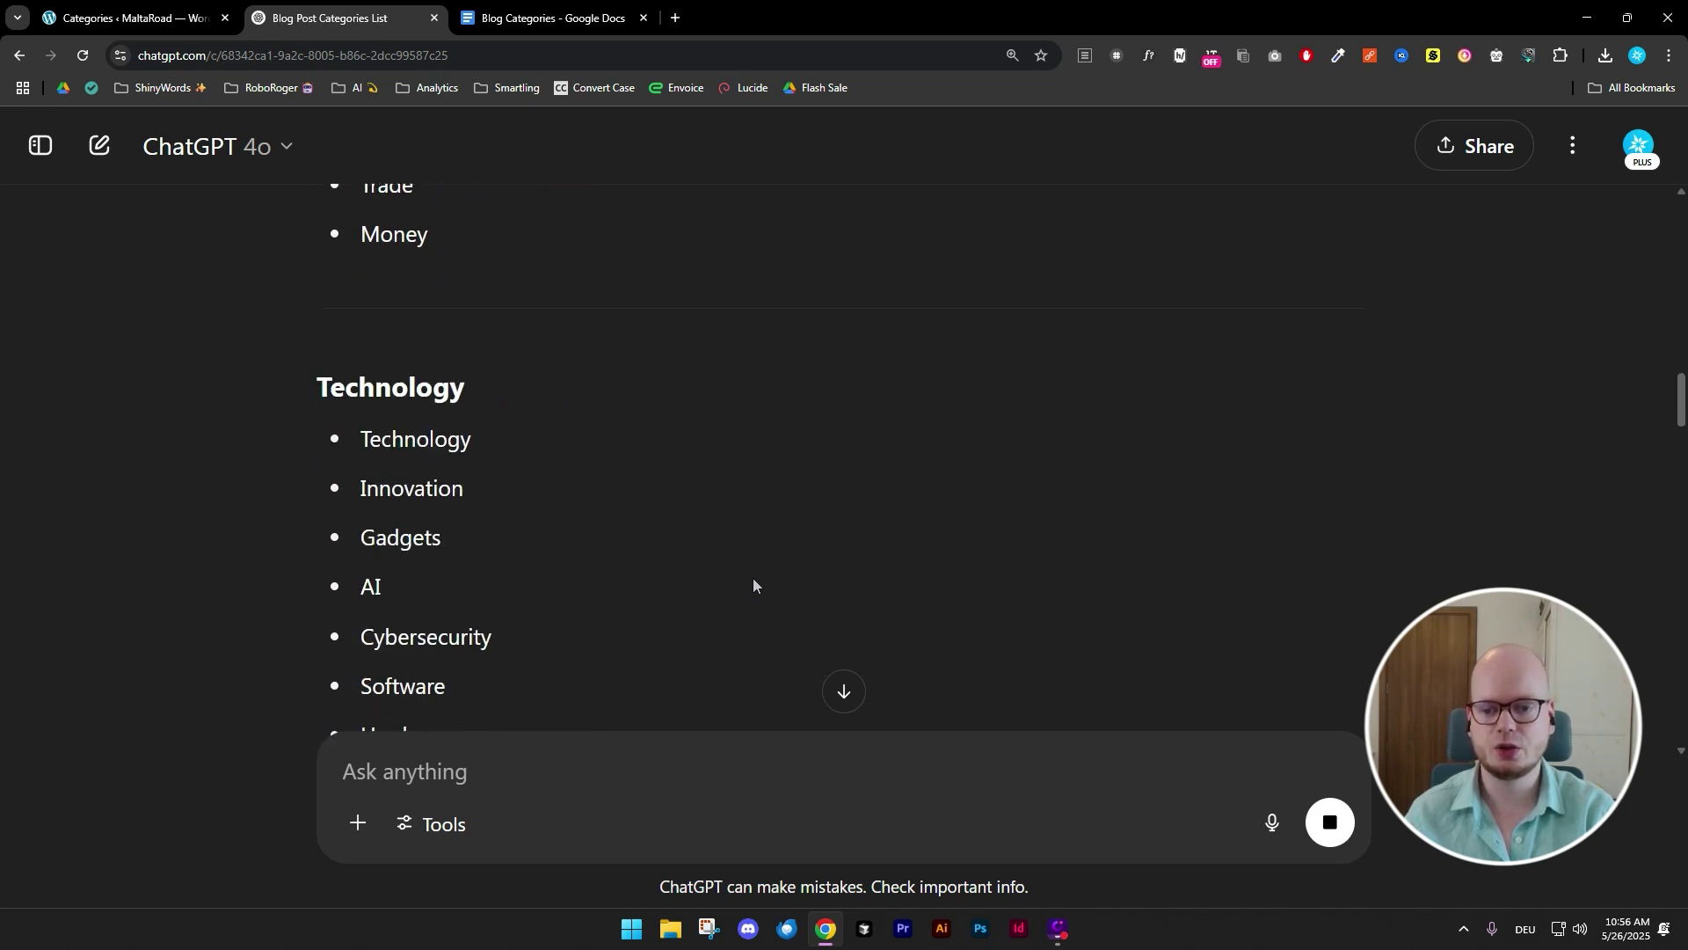
scroll(753, 578, up, 13)
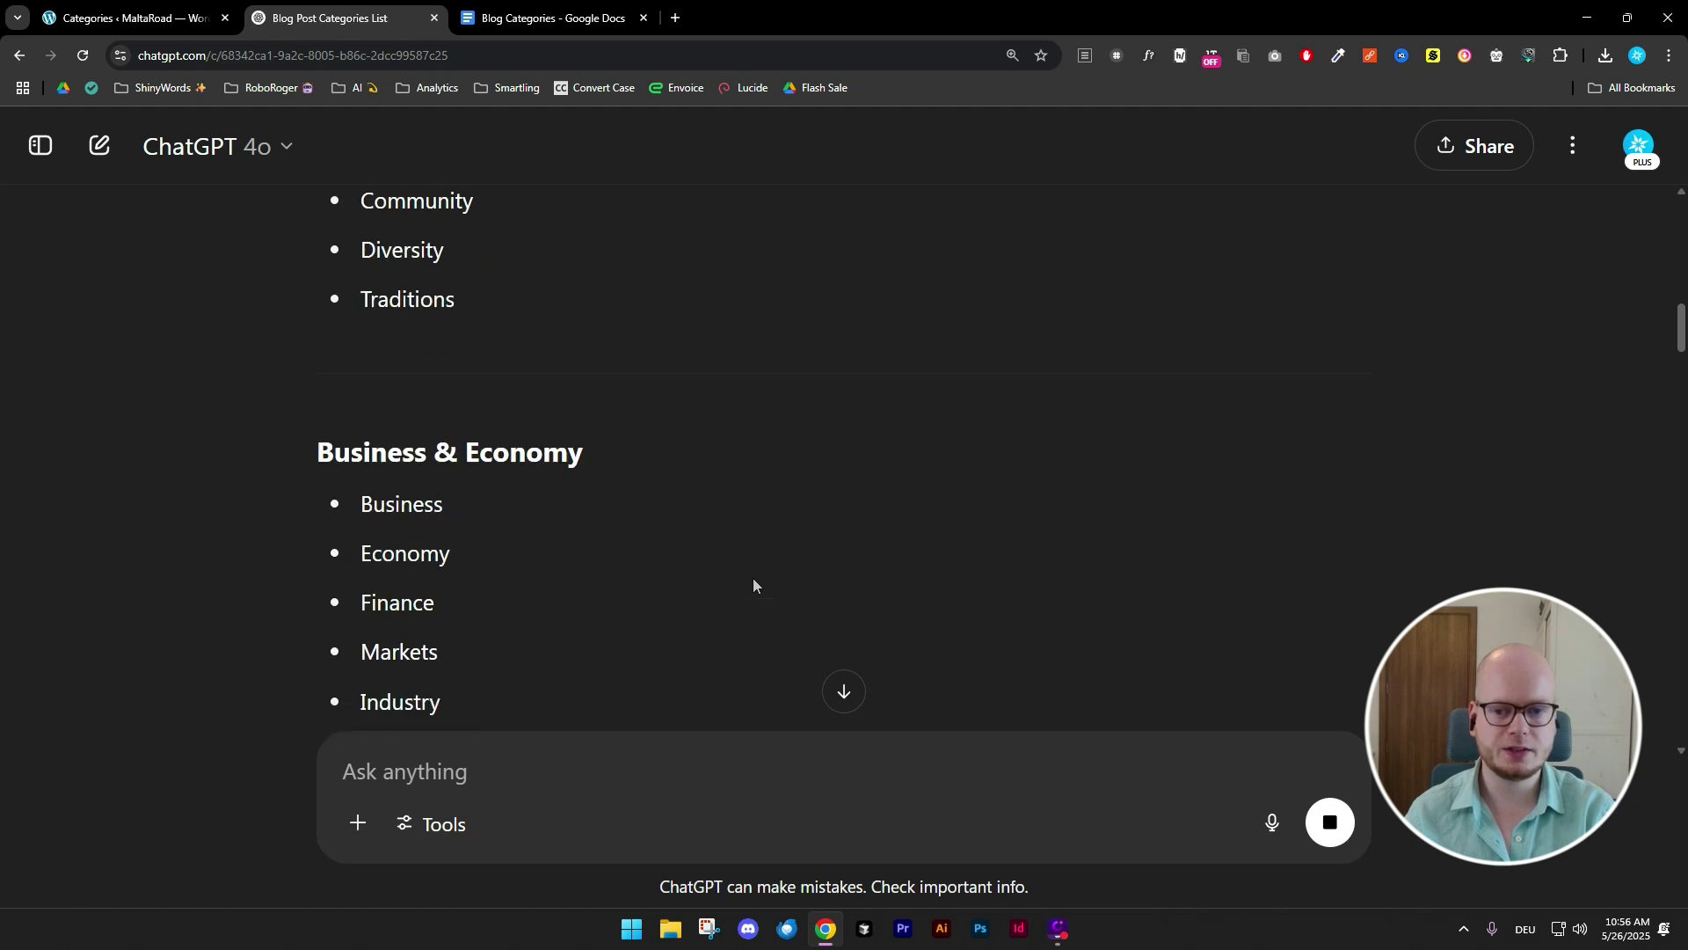
scroll(754, 583, up, 9)
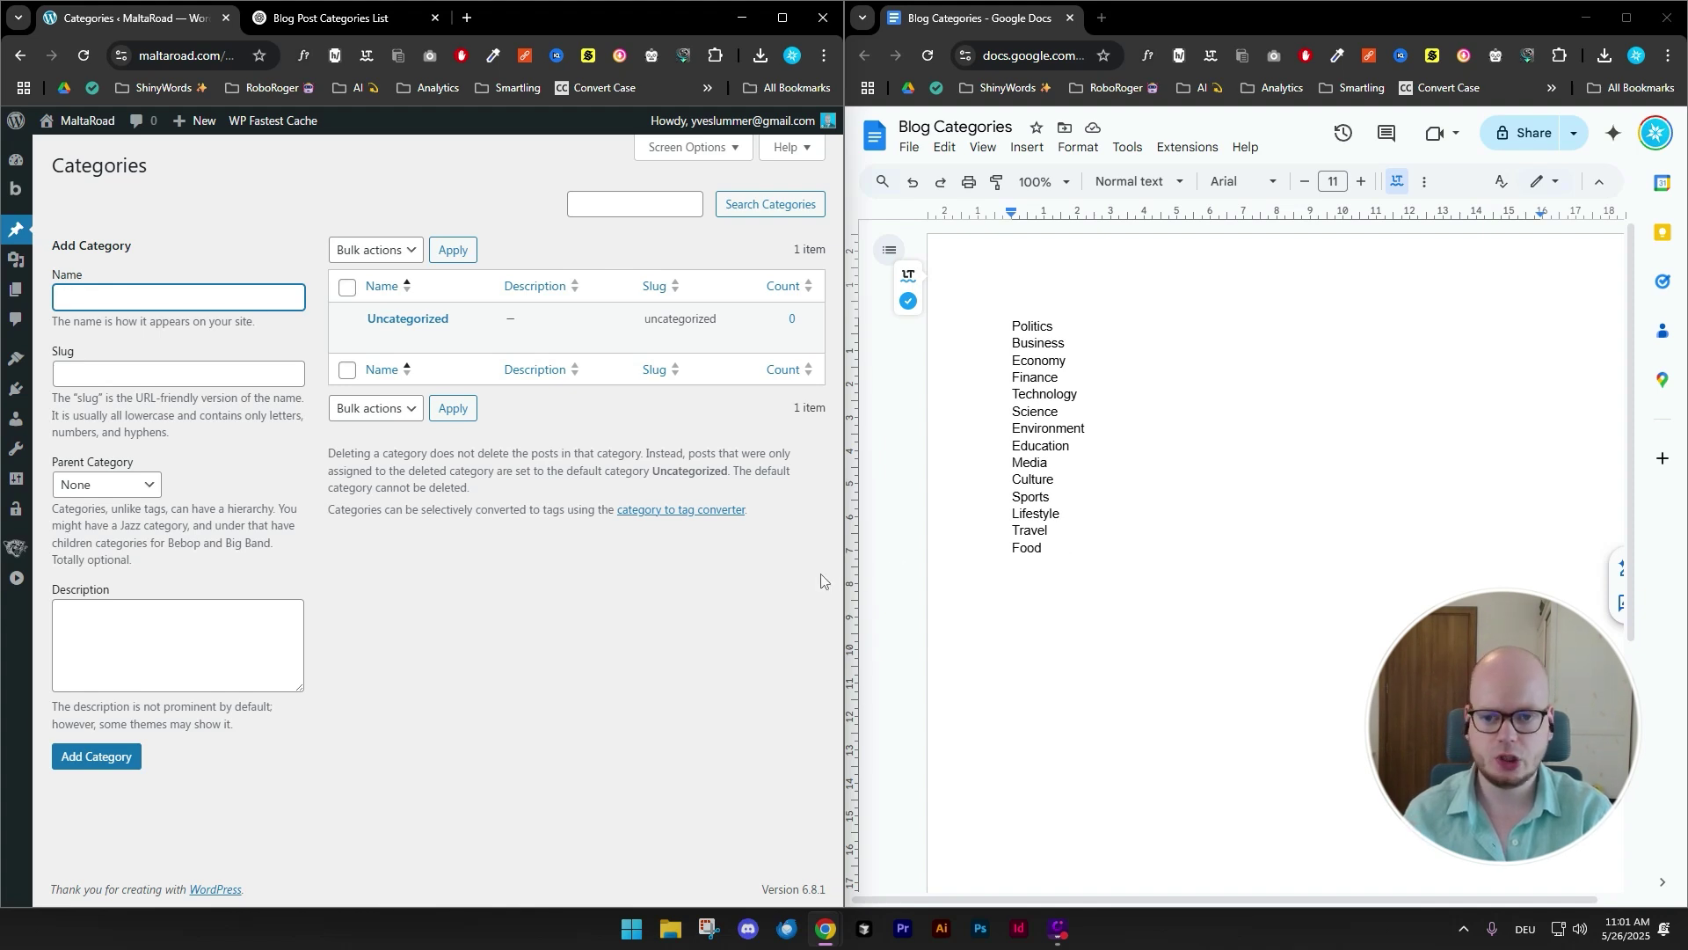
- Add a WordPress category with name and slug Politics, copied from the Blog Categories document
drag(1085, 327, 983, 318)
key(ctrl+c)
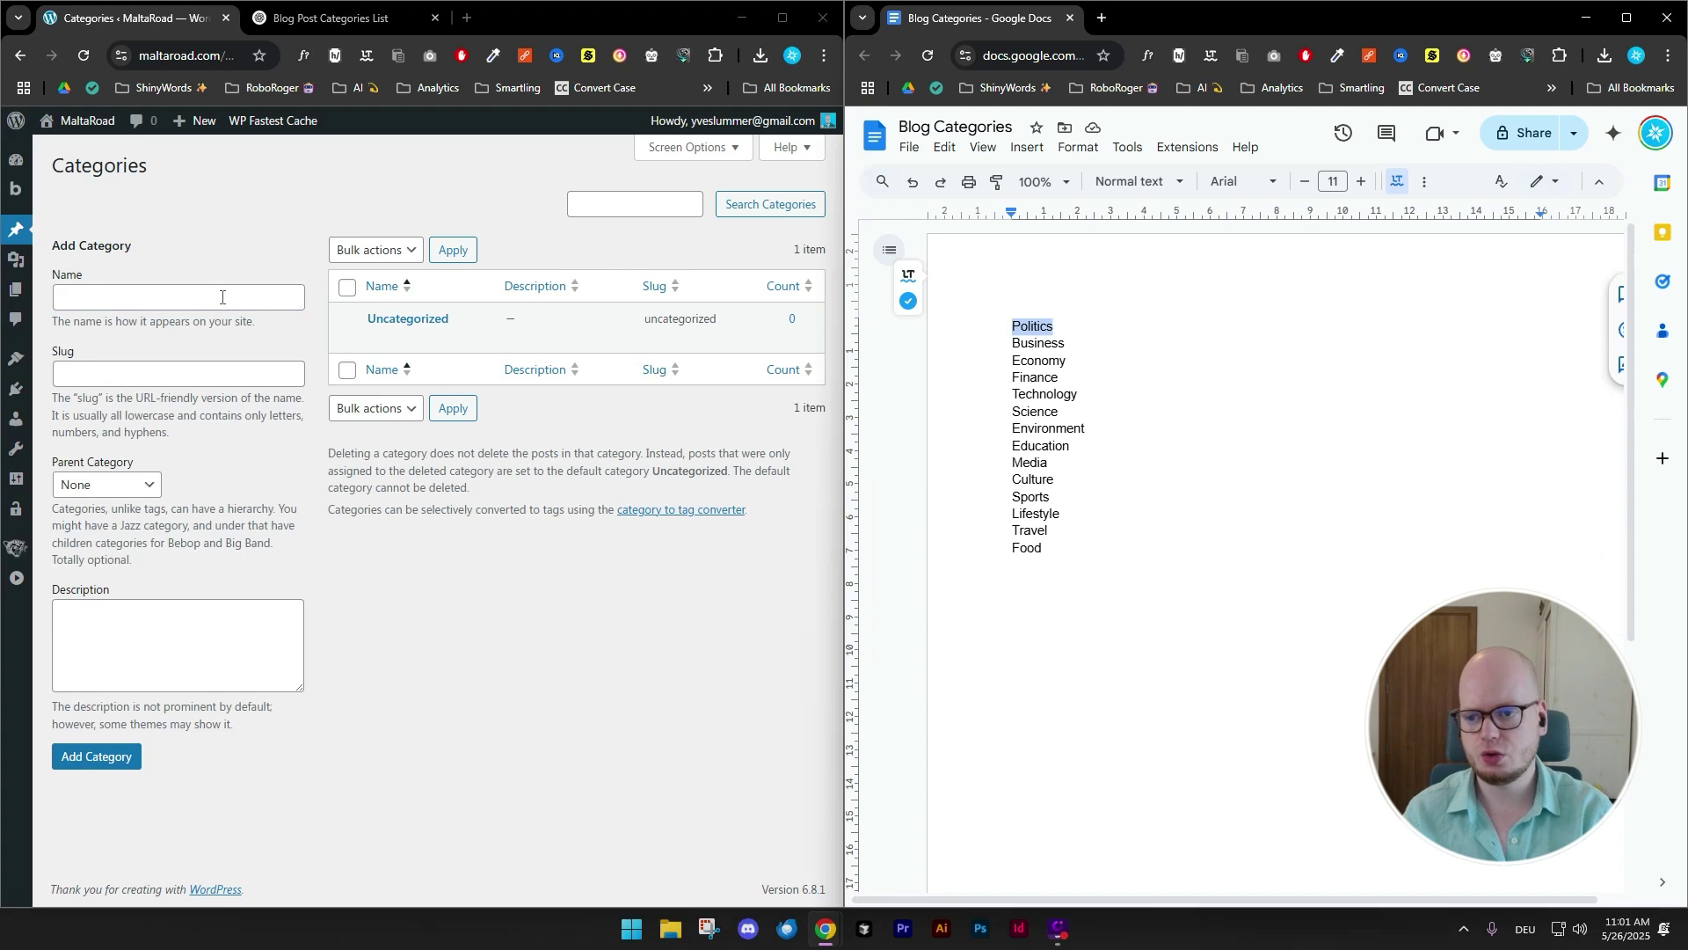
click(222, 297)
key(ctrl+v)
click(204, 378)
key(ctrl+v)
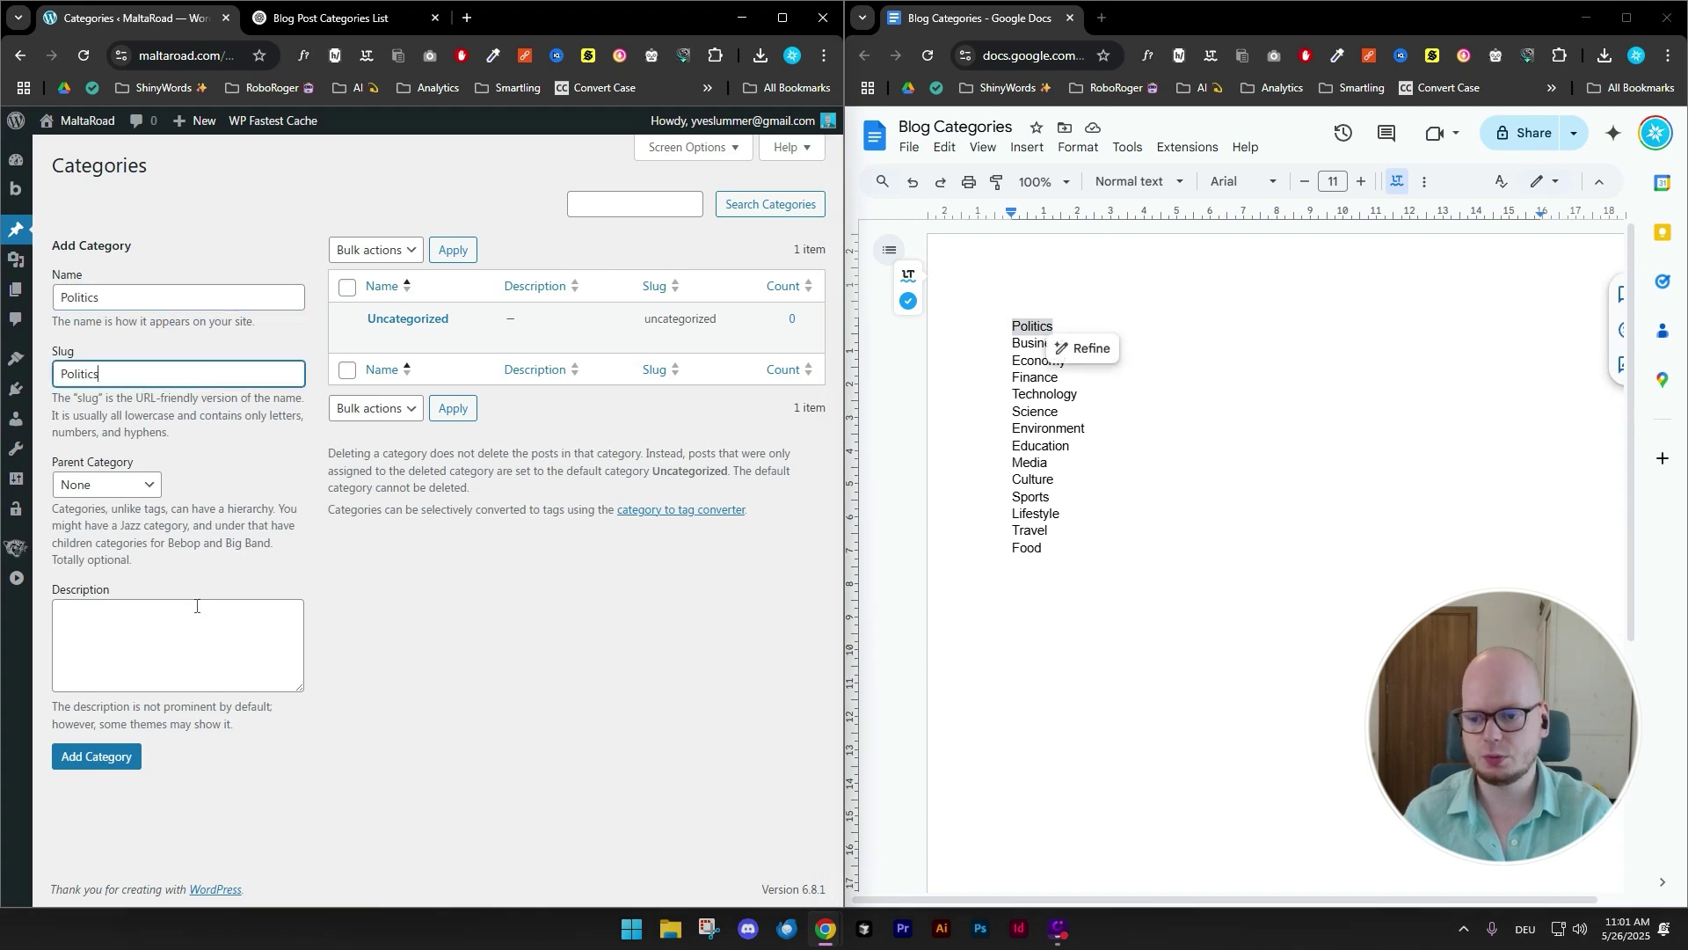
click(127, 757)
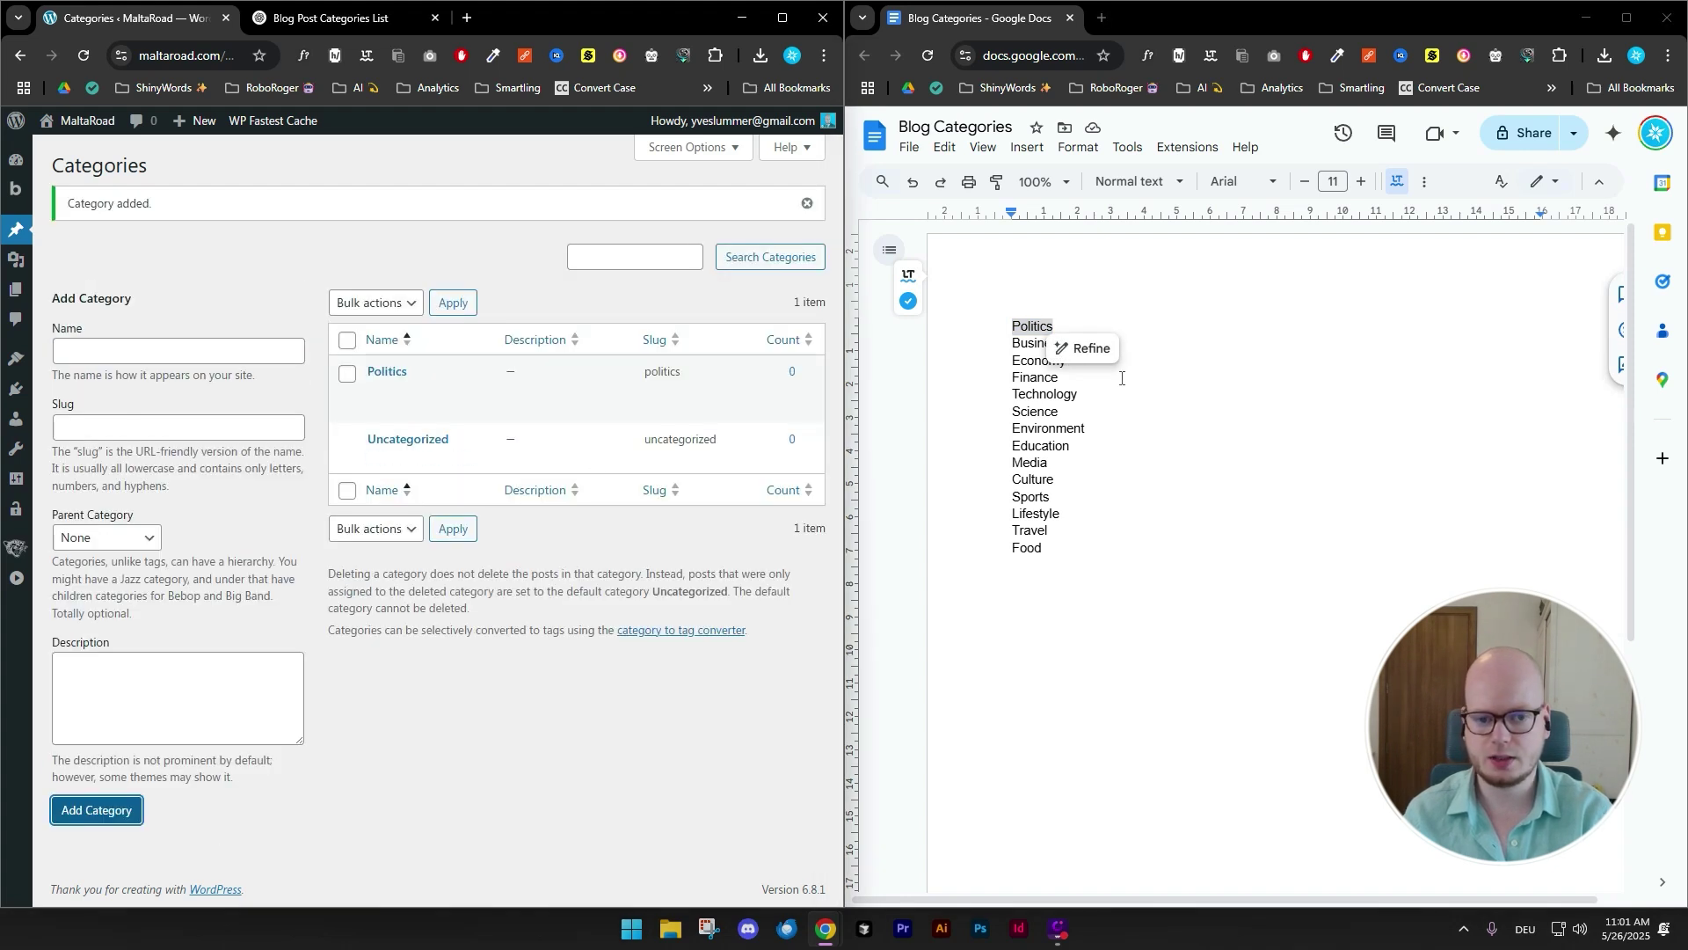
- Copy Business from the Blog Categories document and add it as a category with the same name and slug
click(1160, 347)
drag(1095, 344, 1012, 344)
key(ctrl+c)
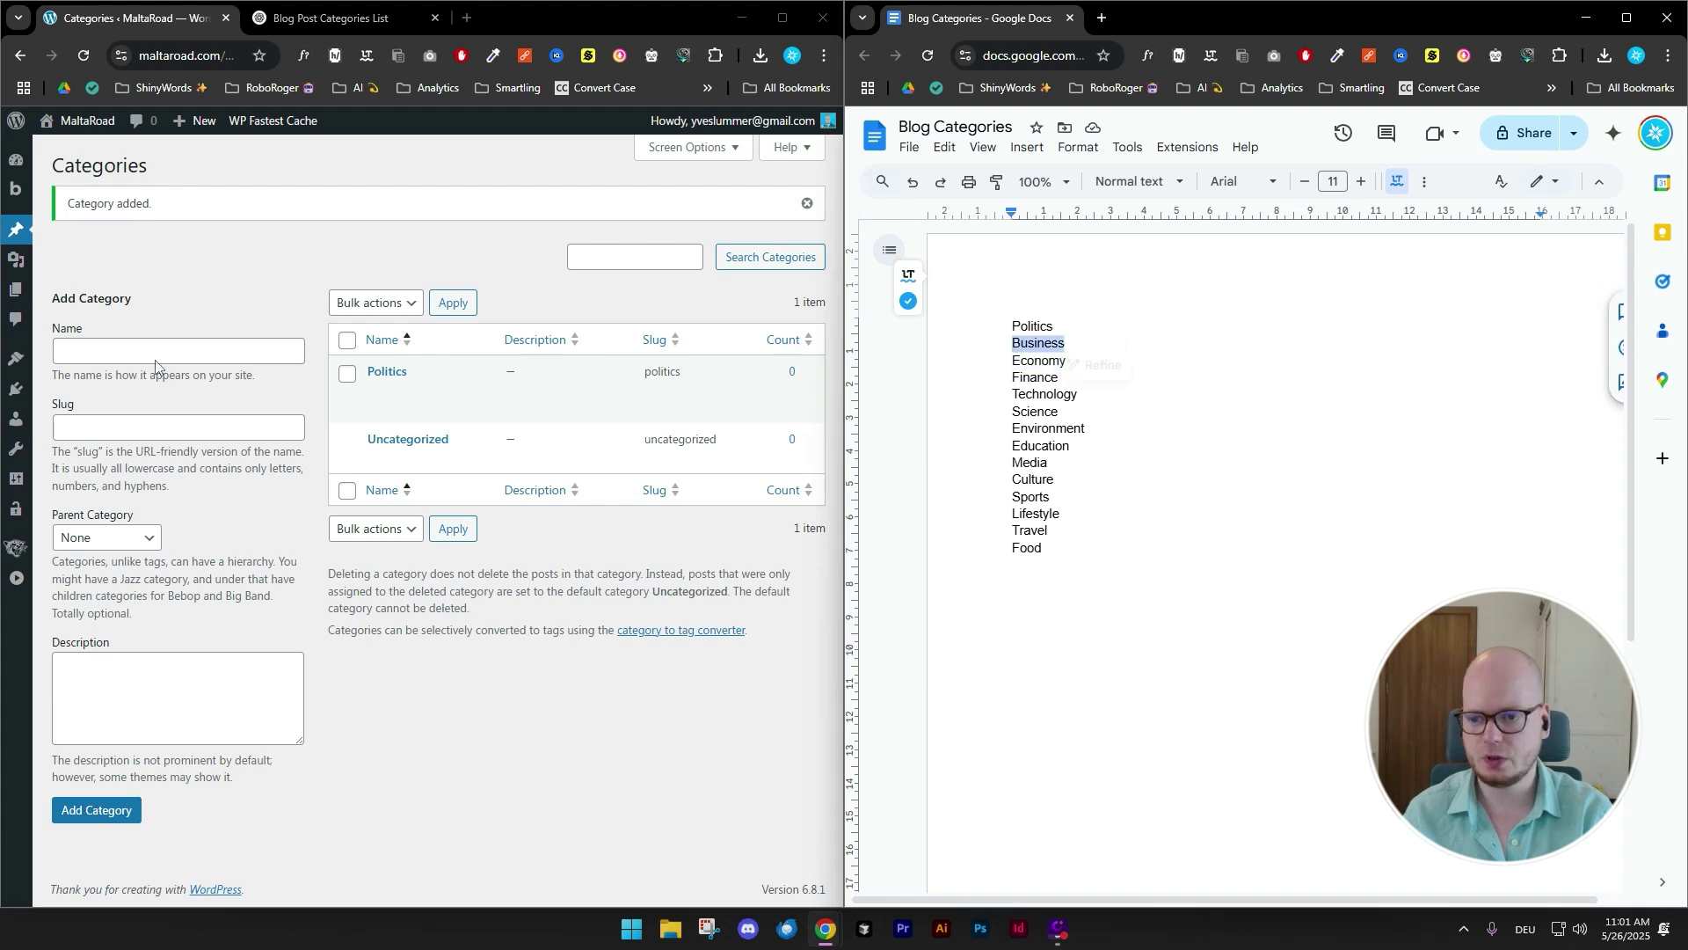
click(123, 352)
key(ctrl+v)
key(Tab)
key(ctrl+v)
click(106, 809)
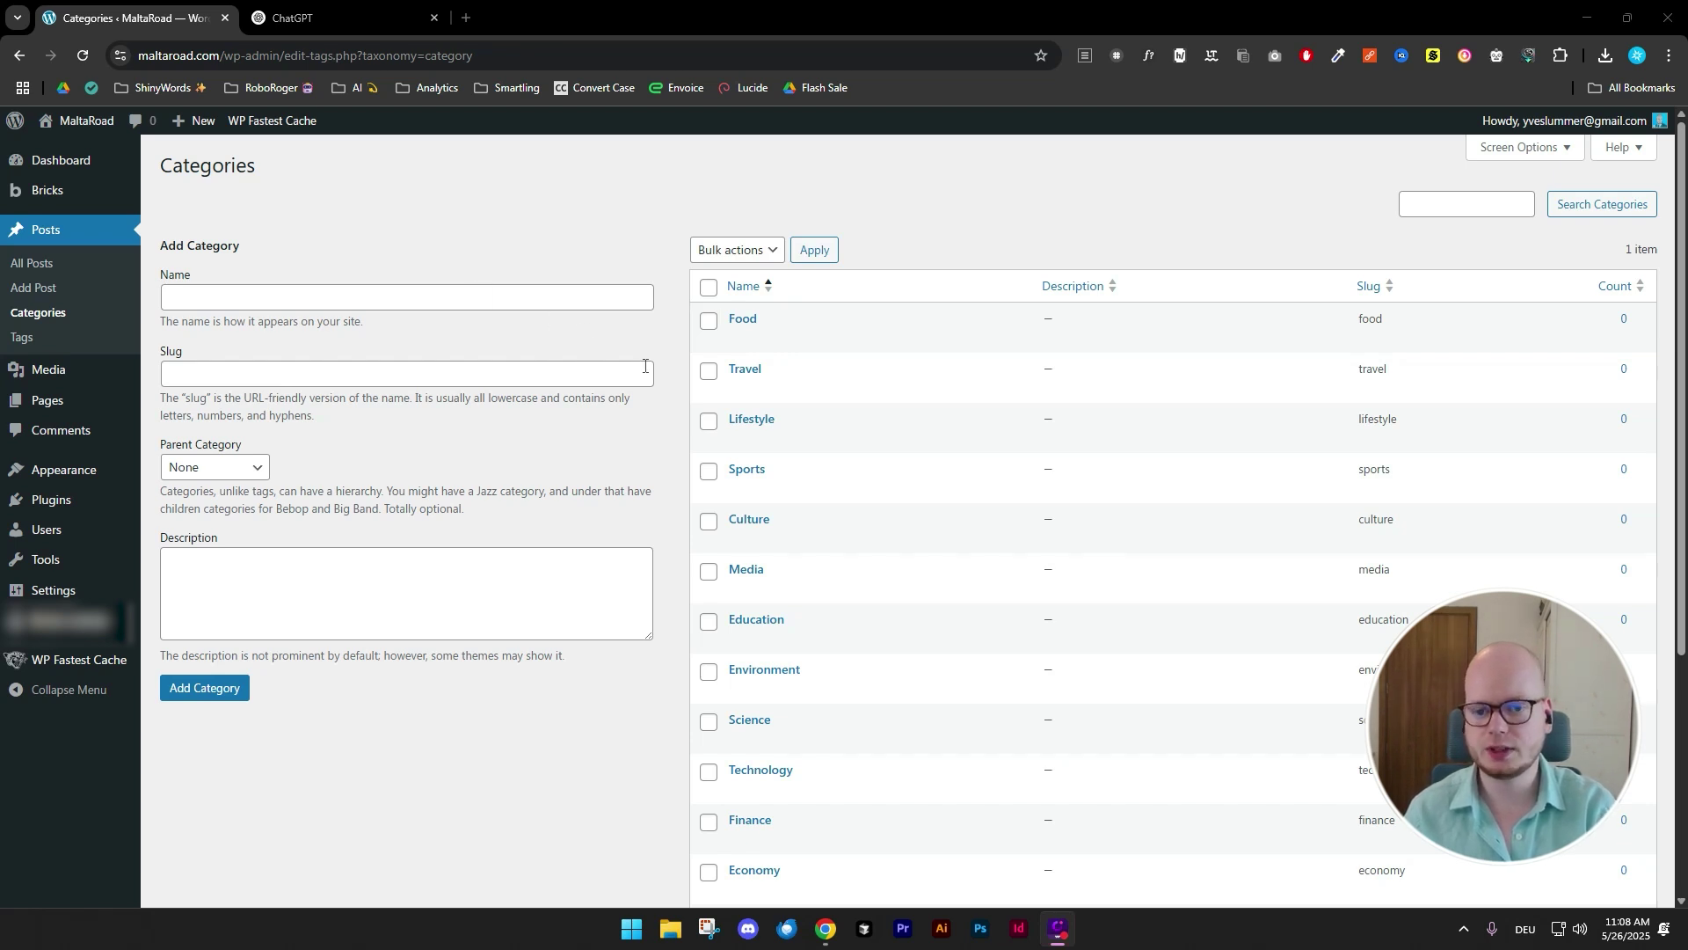
- Switch to ChatGPT, submit the prompt for example blog posts for a local news website based in Malta, and read through the generated article
click(316, 20)
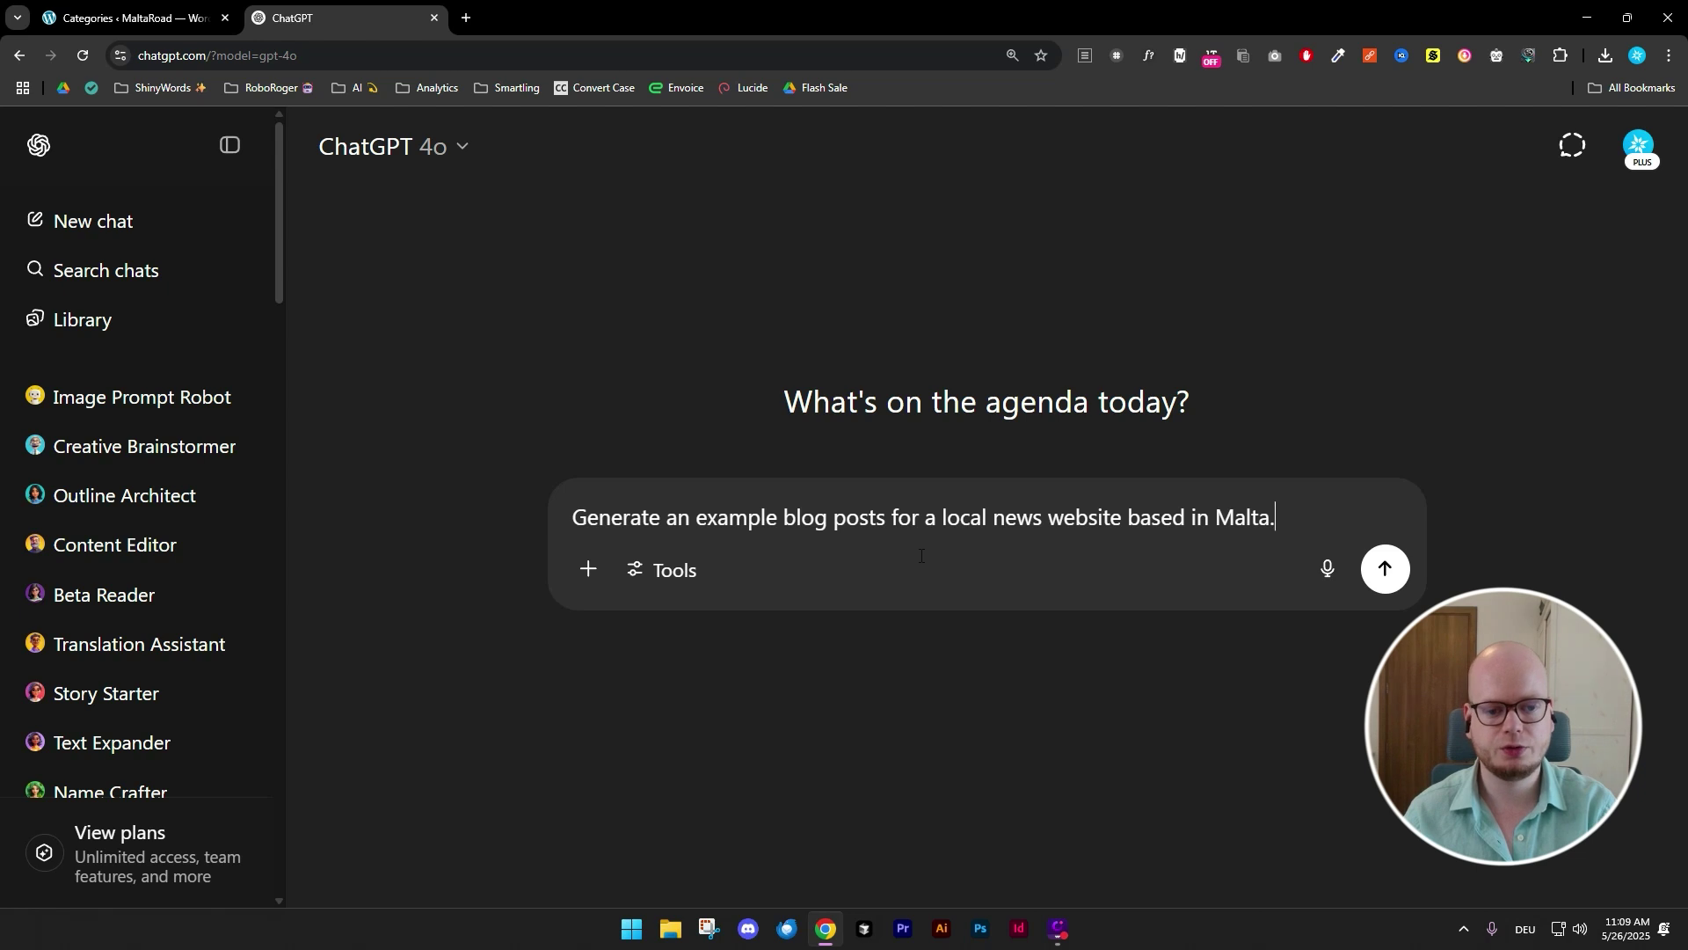
click(1387, 576)
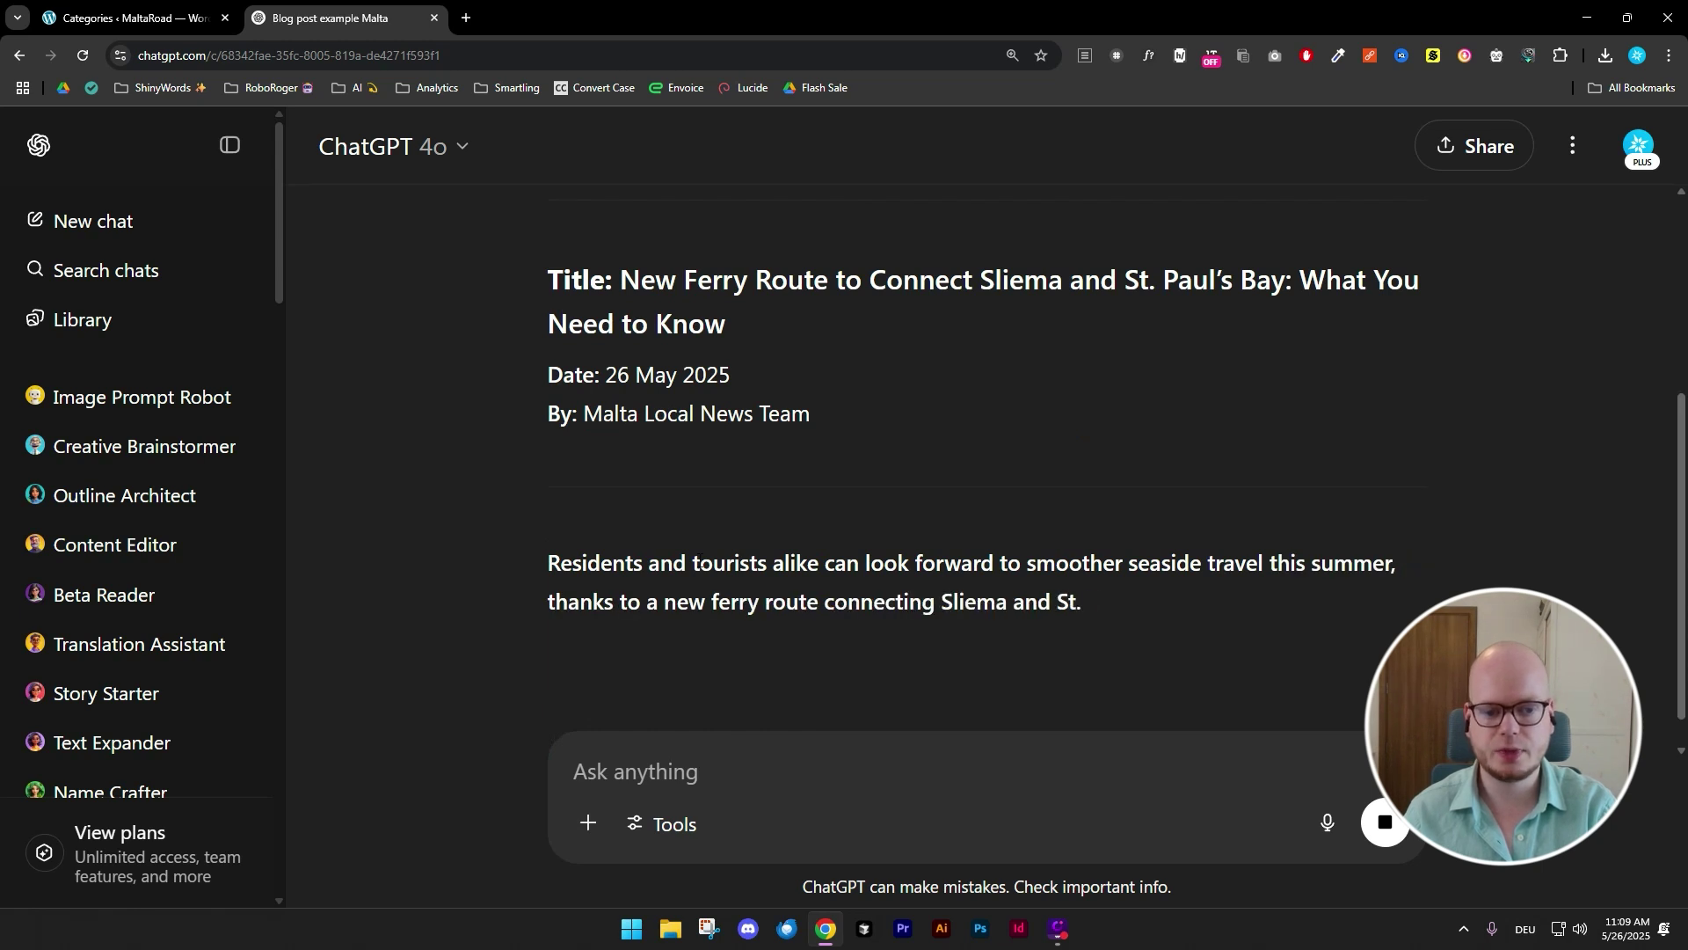
scroll(701, 568, down, 2)
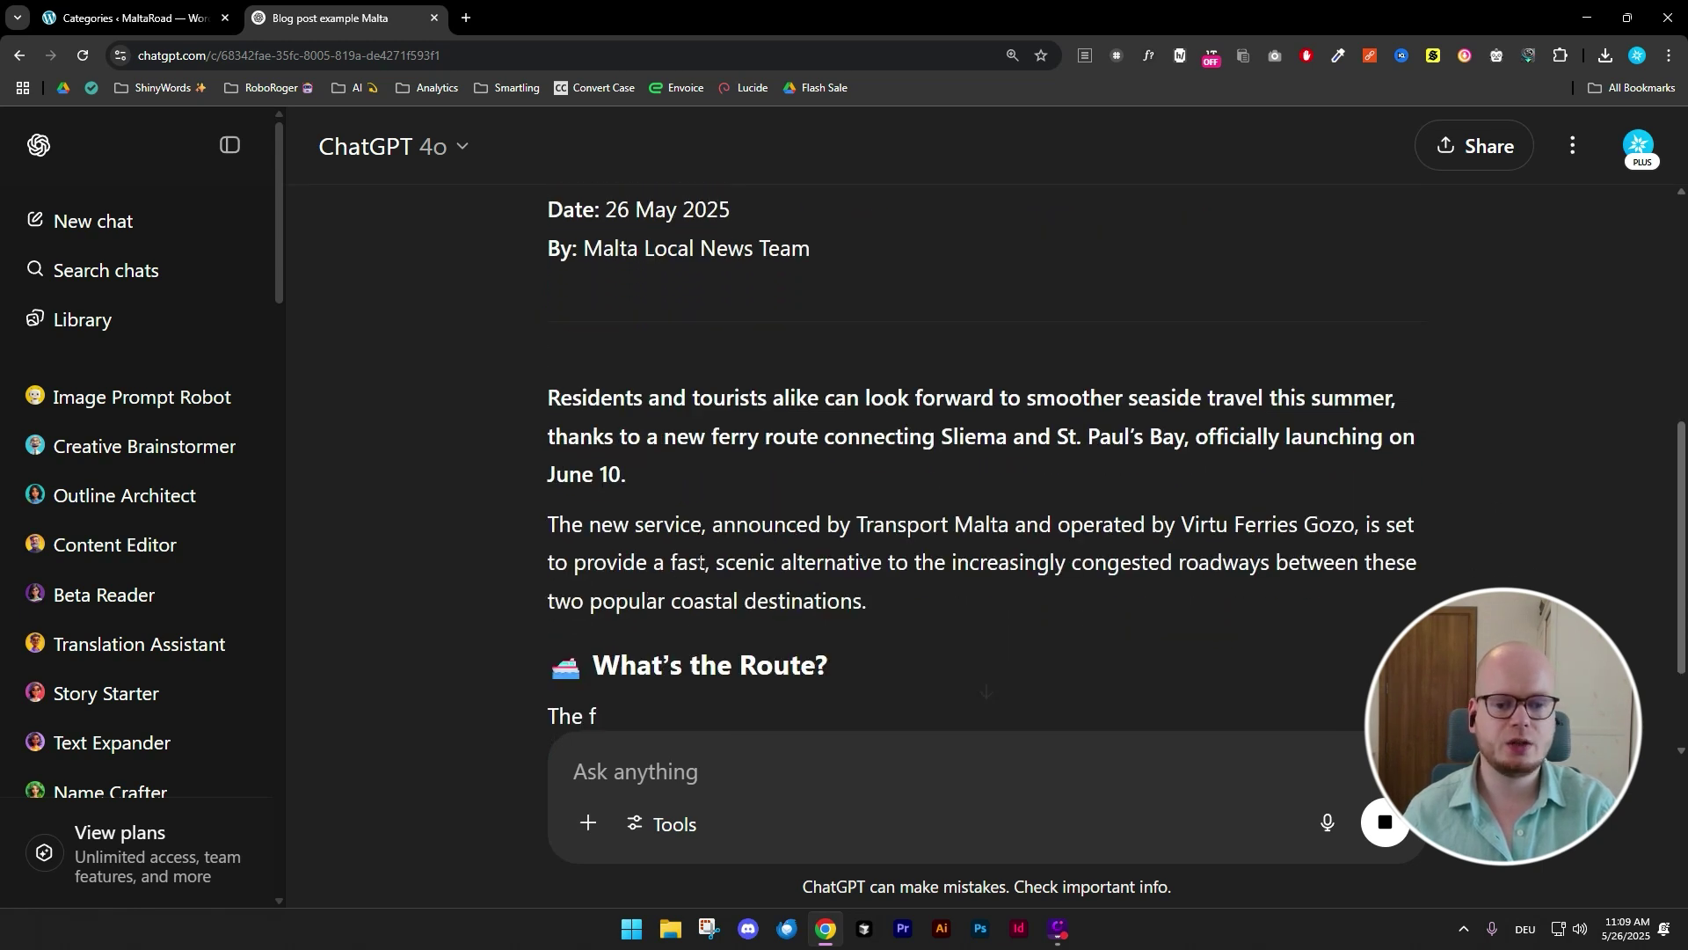
scroll(701, 567, down, 2)
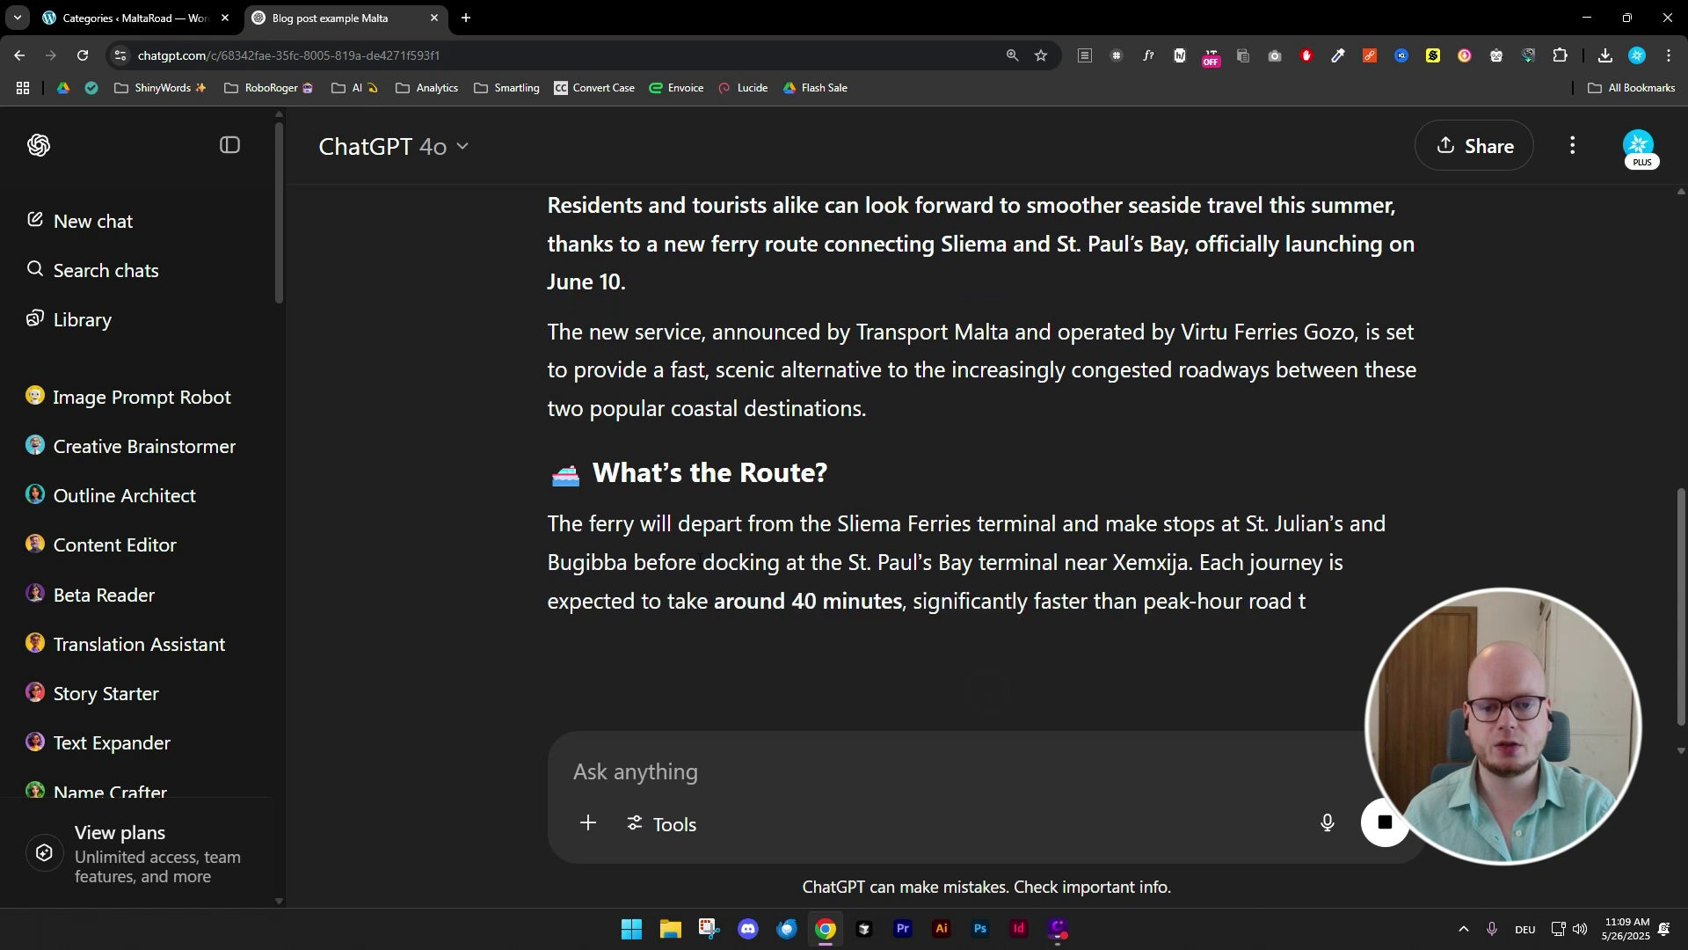
scroll(701, 567, down, 3)
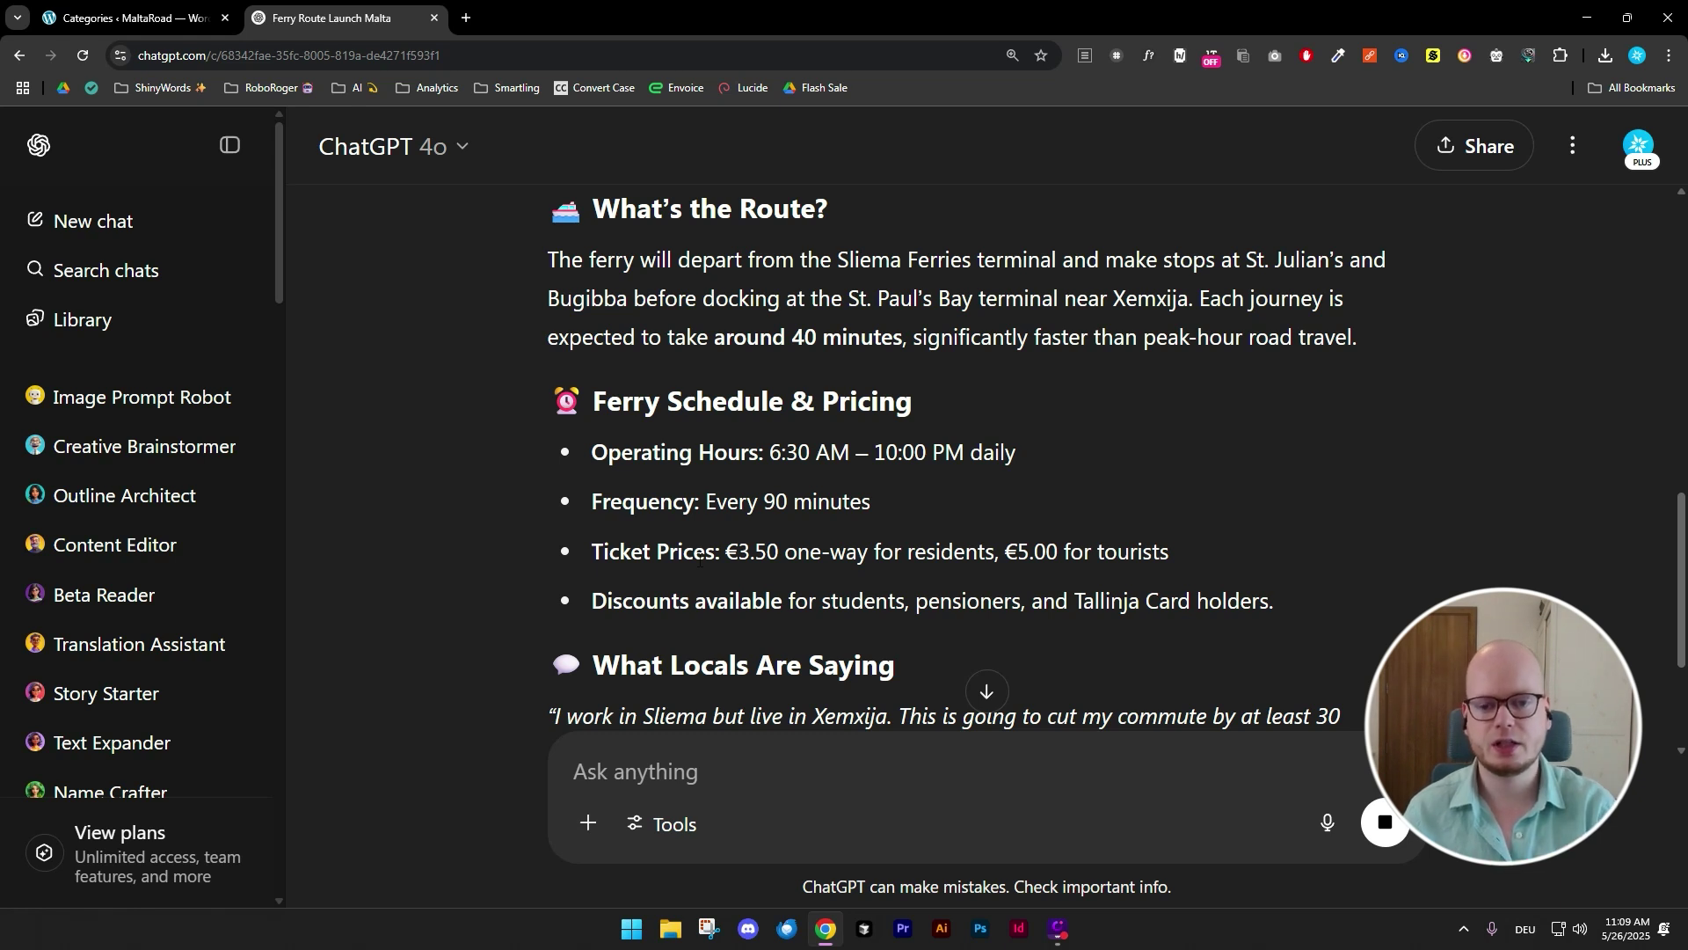
scroll(699, 560, down, 3)
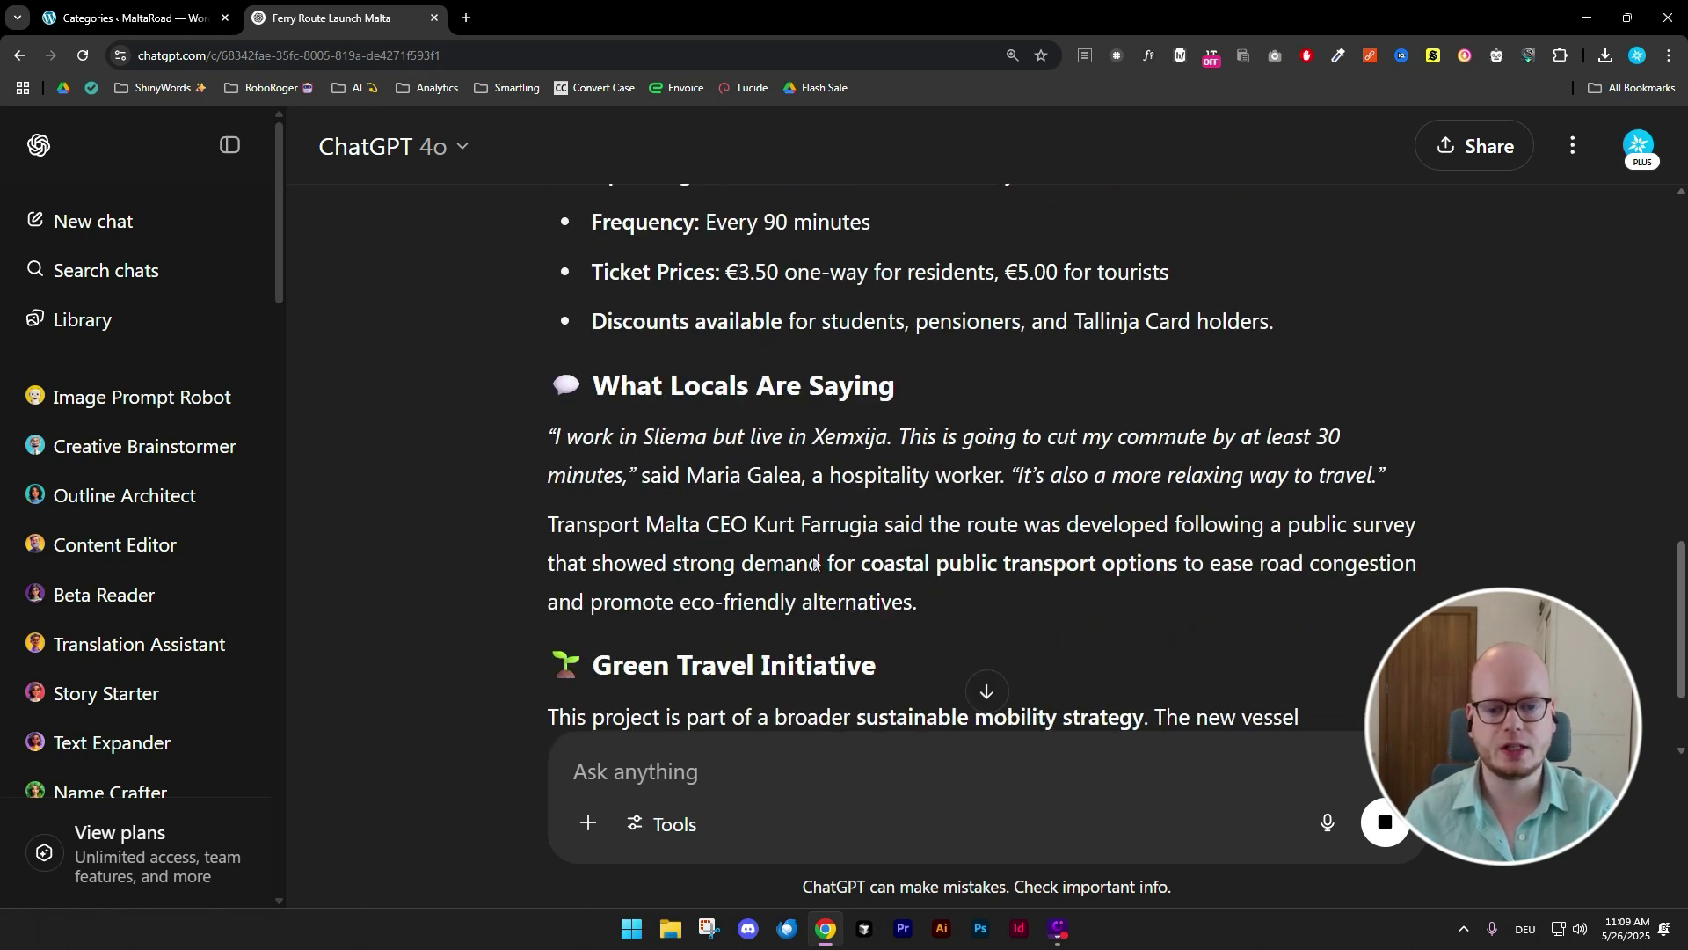
- Copy the title "New Ferry Route to Connect Sliema and St. Paul's Bay: What You Need to Know" into a new WordPress post's title
scroll(785, 546, up, 5)
scroll(785, 546, up, 8)
scroll(786, 546, down, 1)
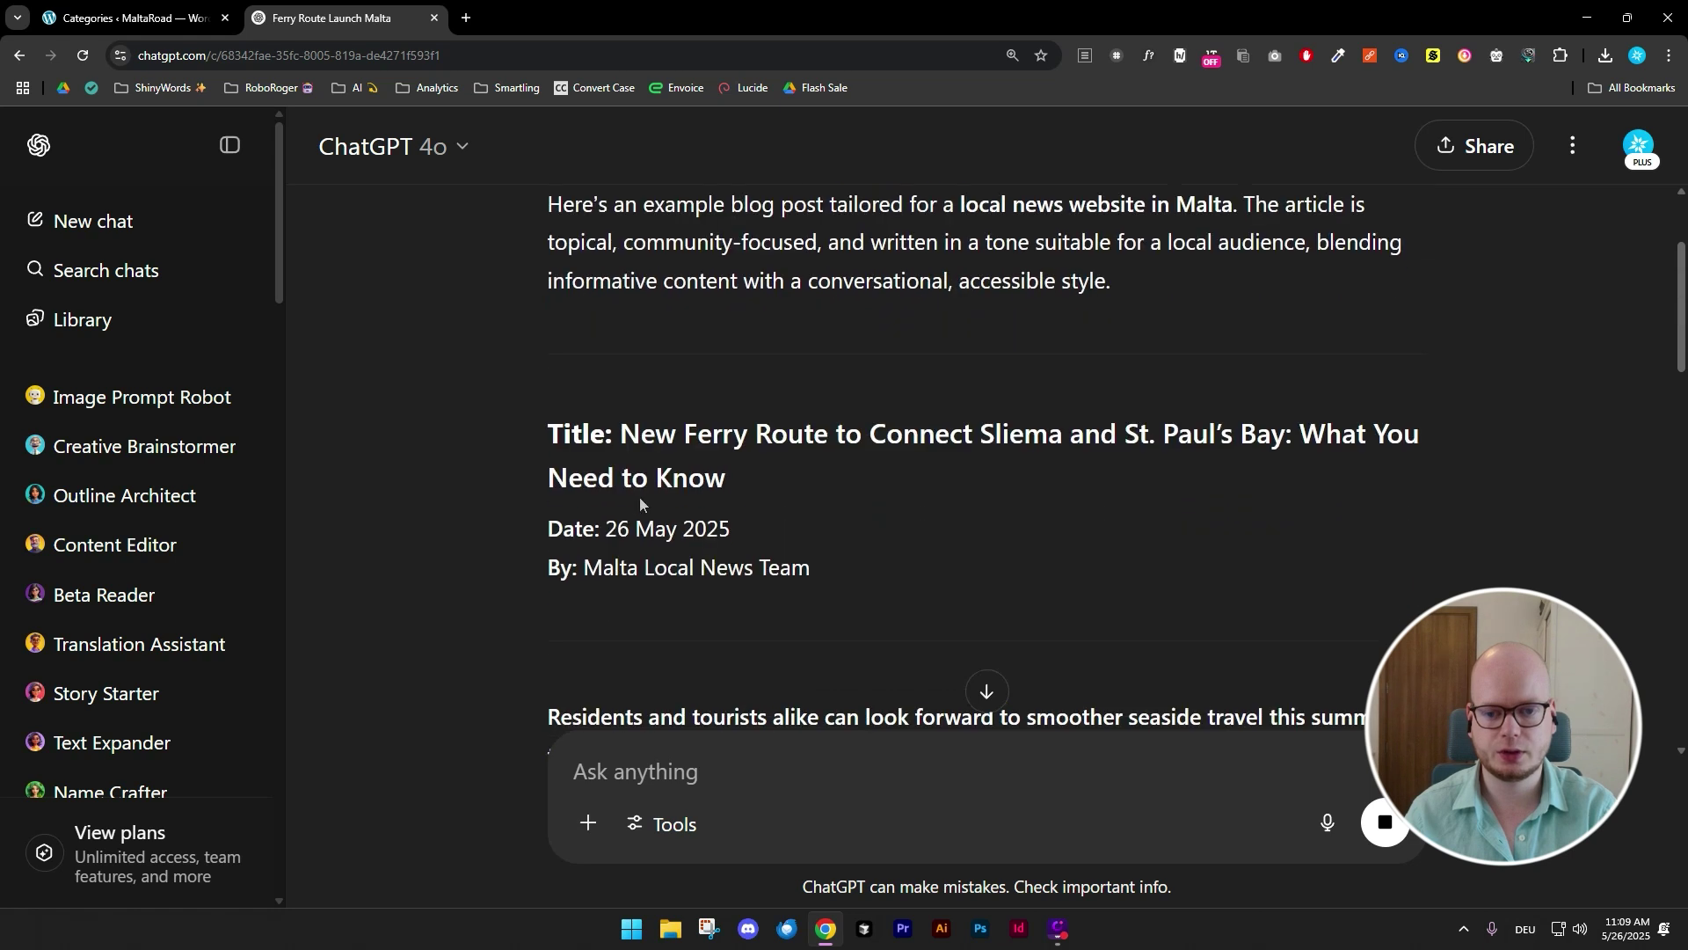
drag(620, 434, 739, 479)
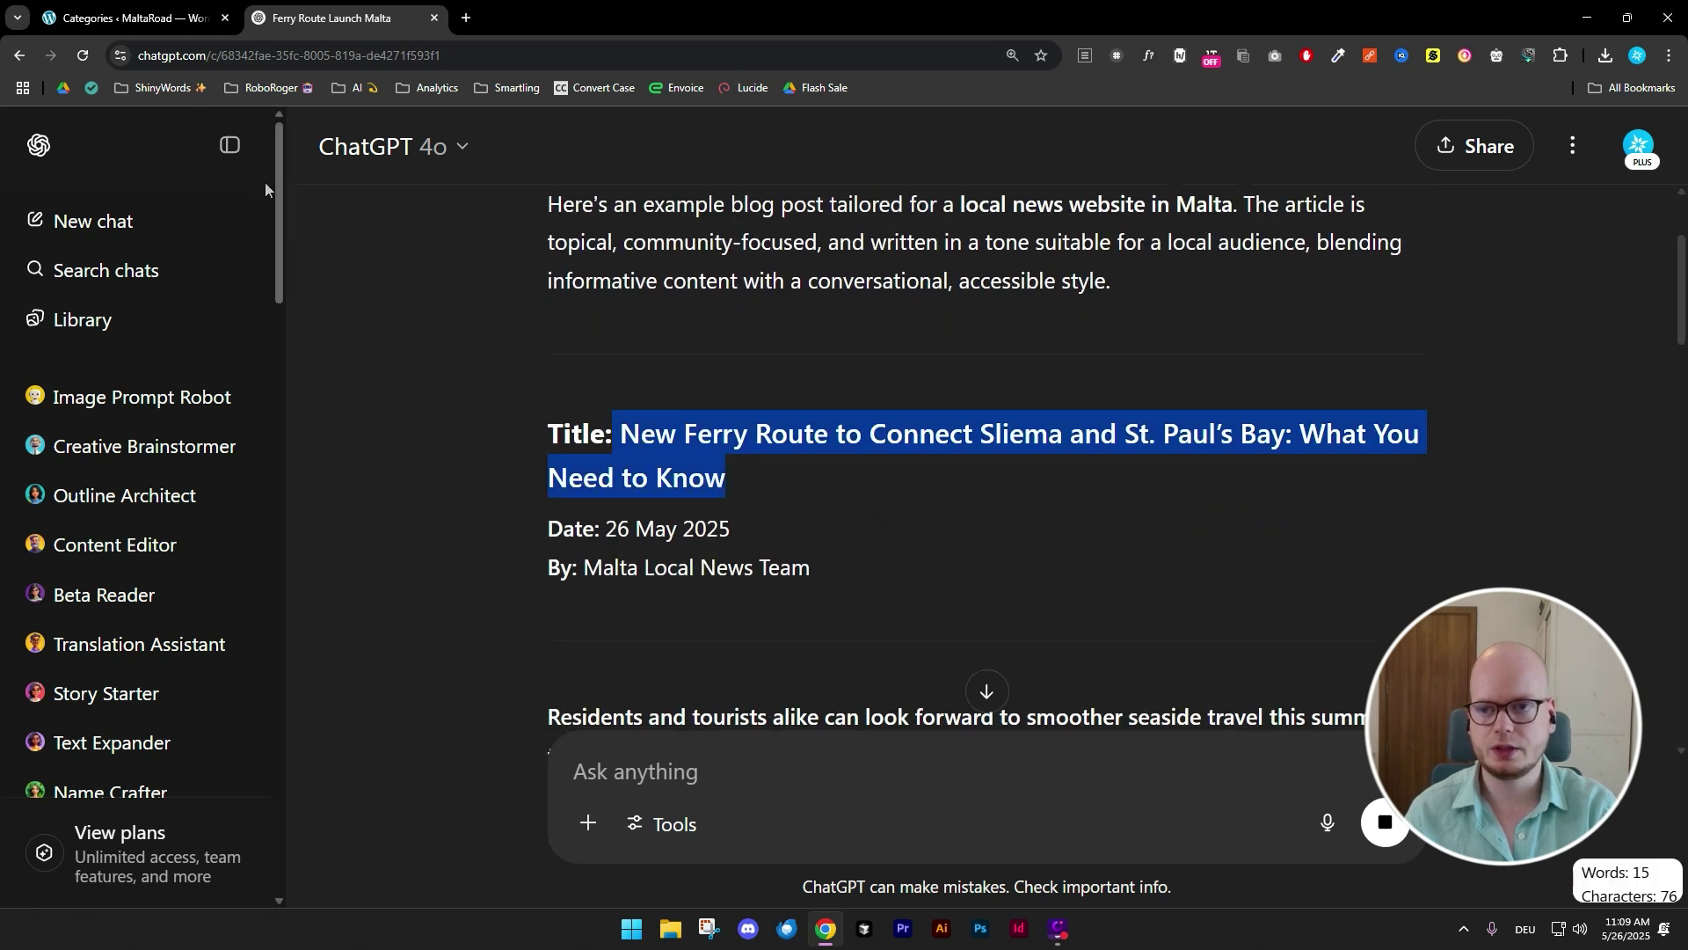
click(158, 11)
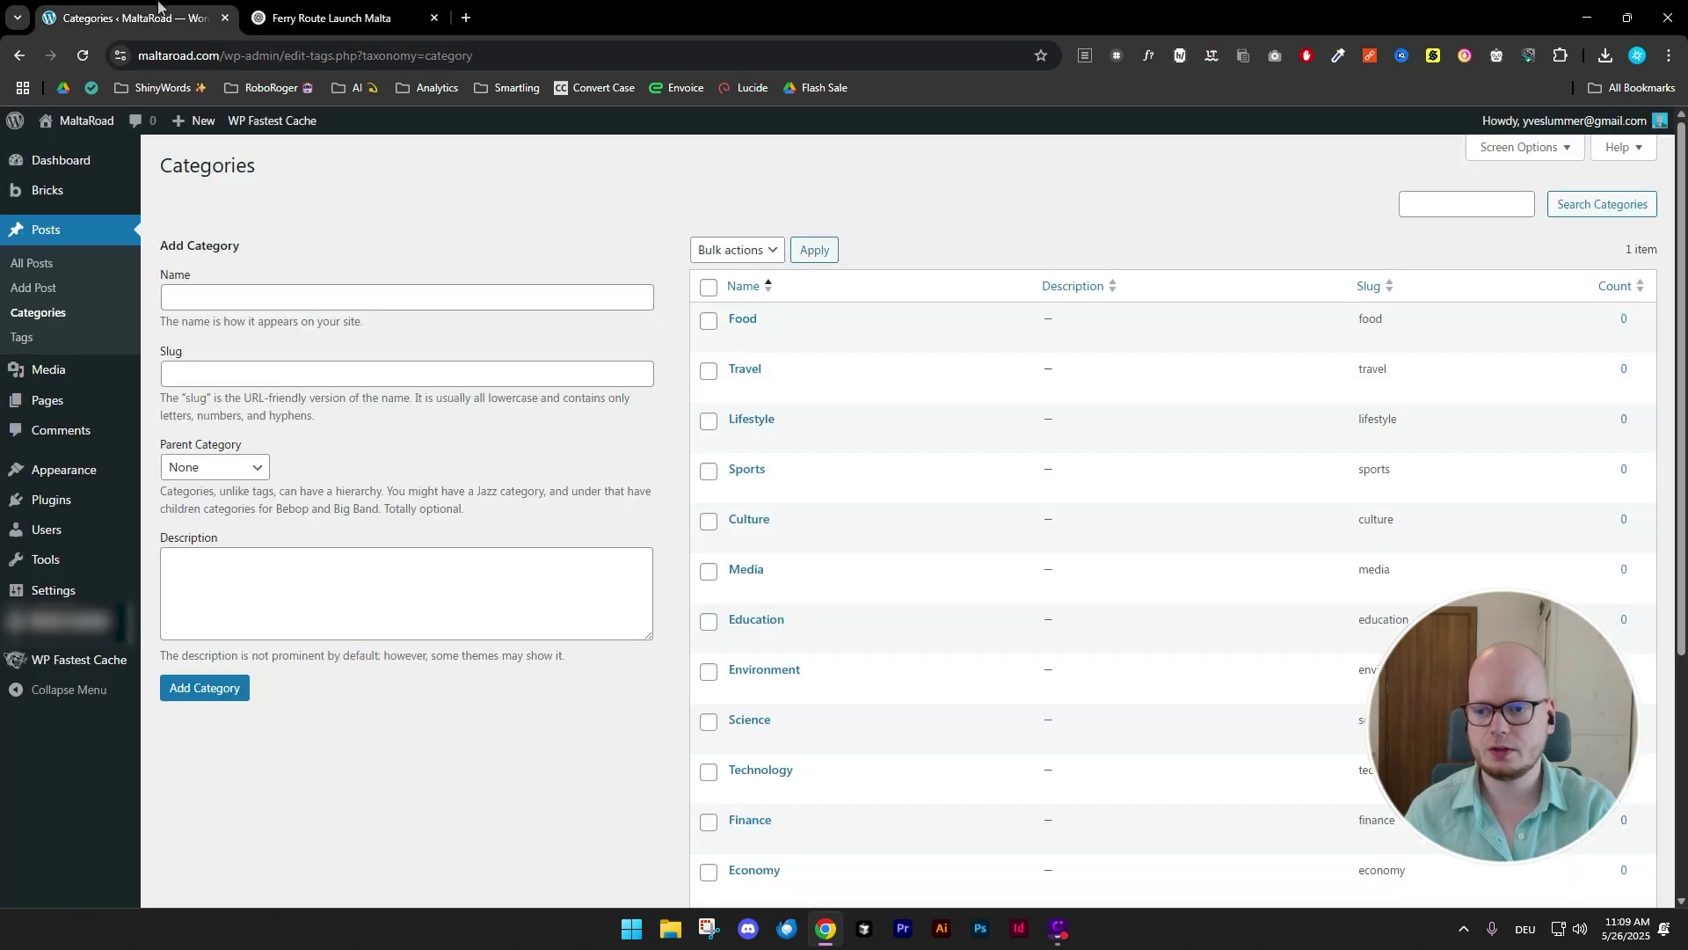
click(43, 293)
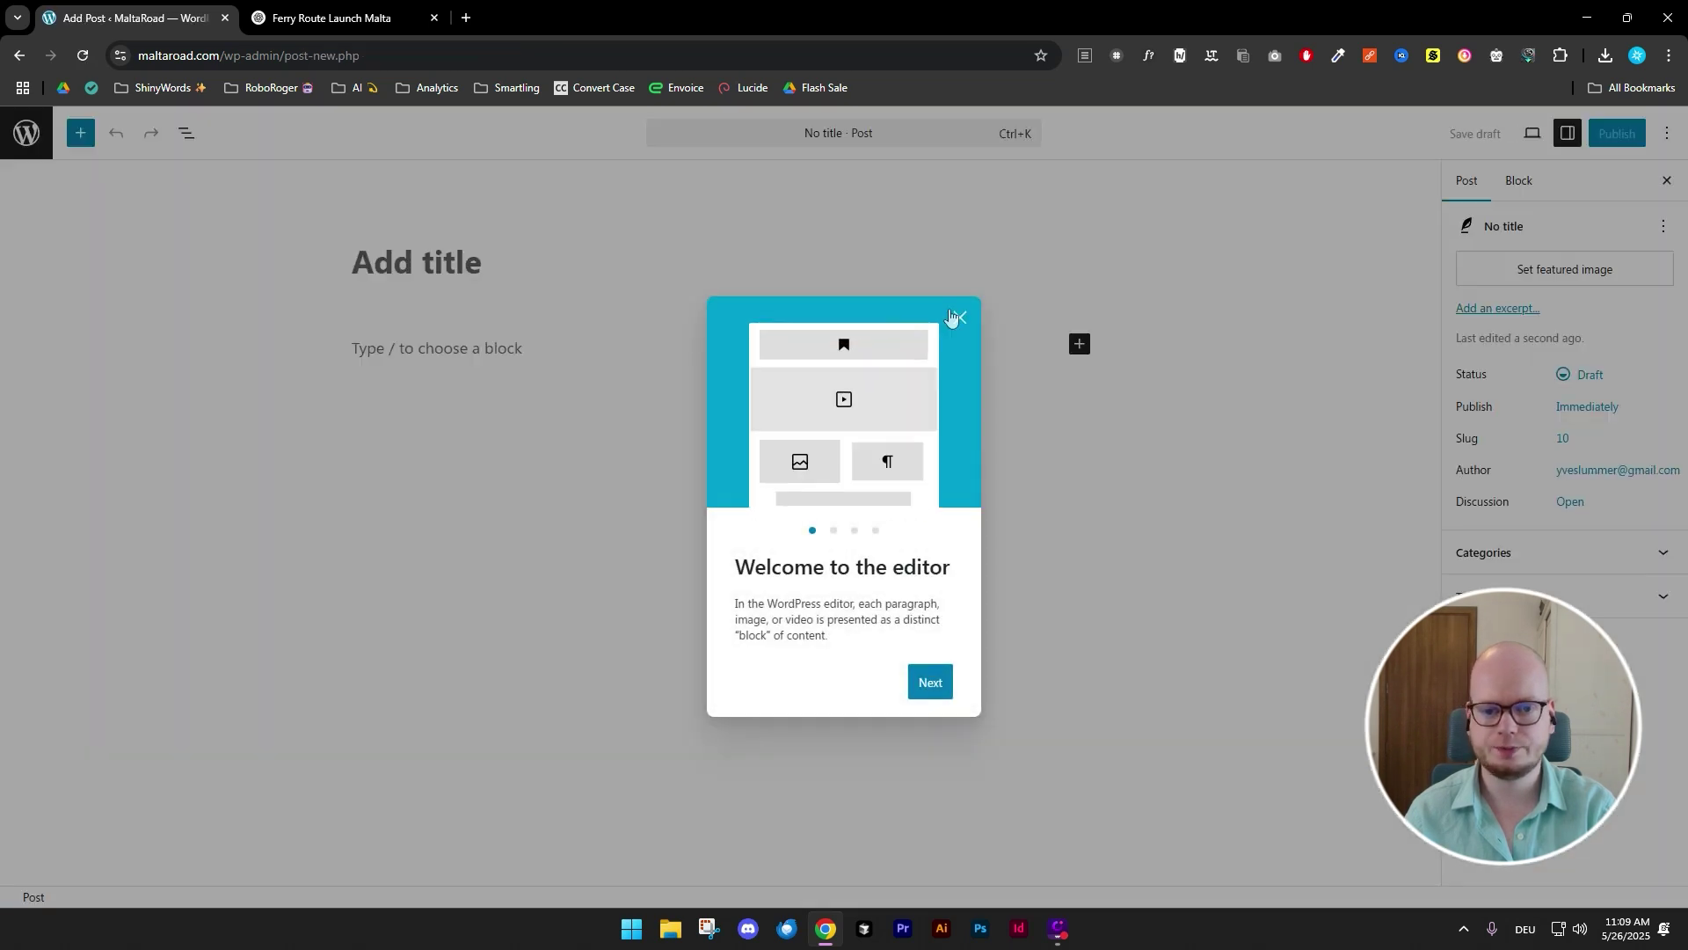
click(389, 310)
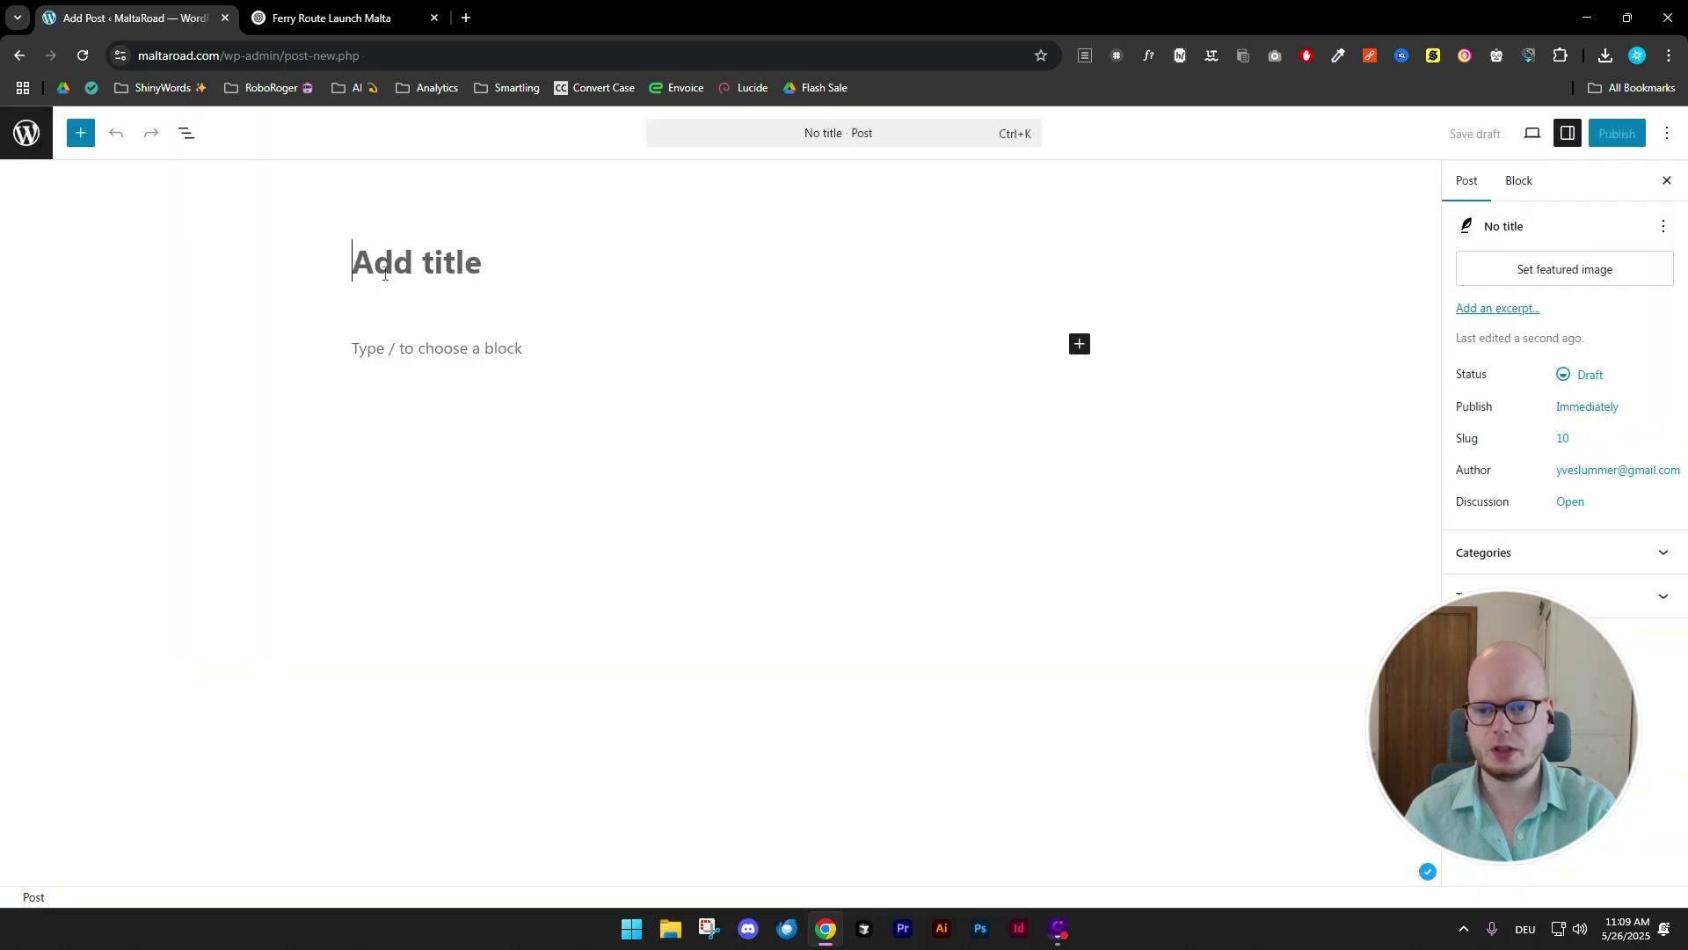
key(ctrl+v)
- Copy the ferry article's body text from ChatGPT into the new WordPress post below its title and publish the post
key(ctrl+Tab)
scroll(615, 440, down, 5)
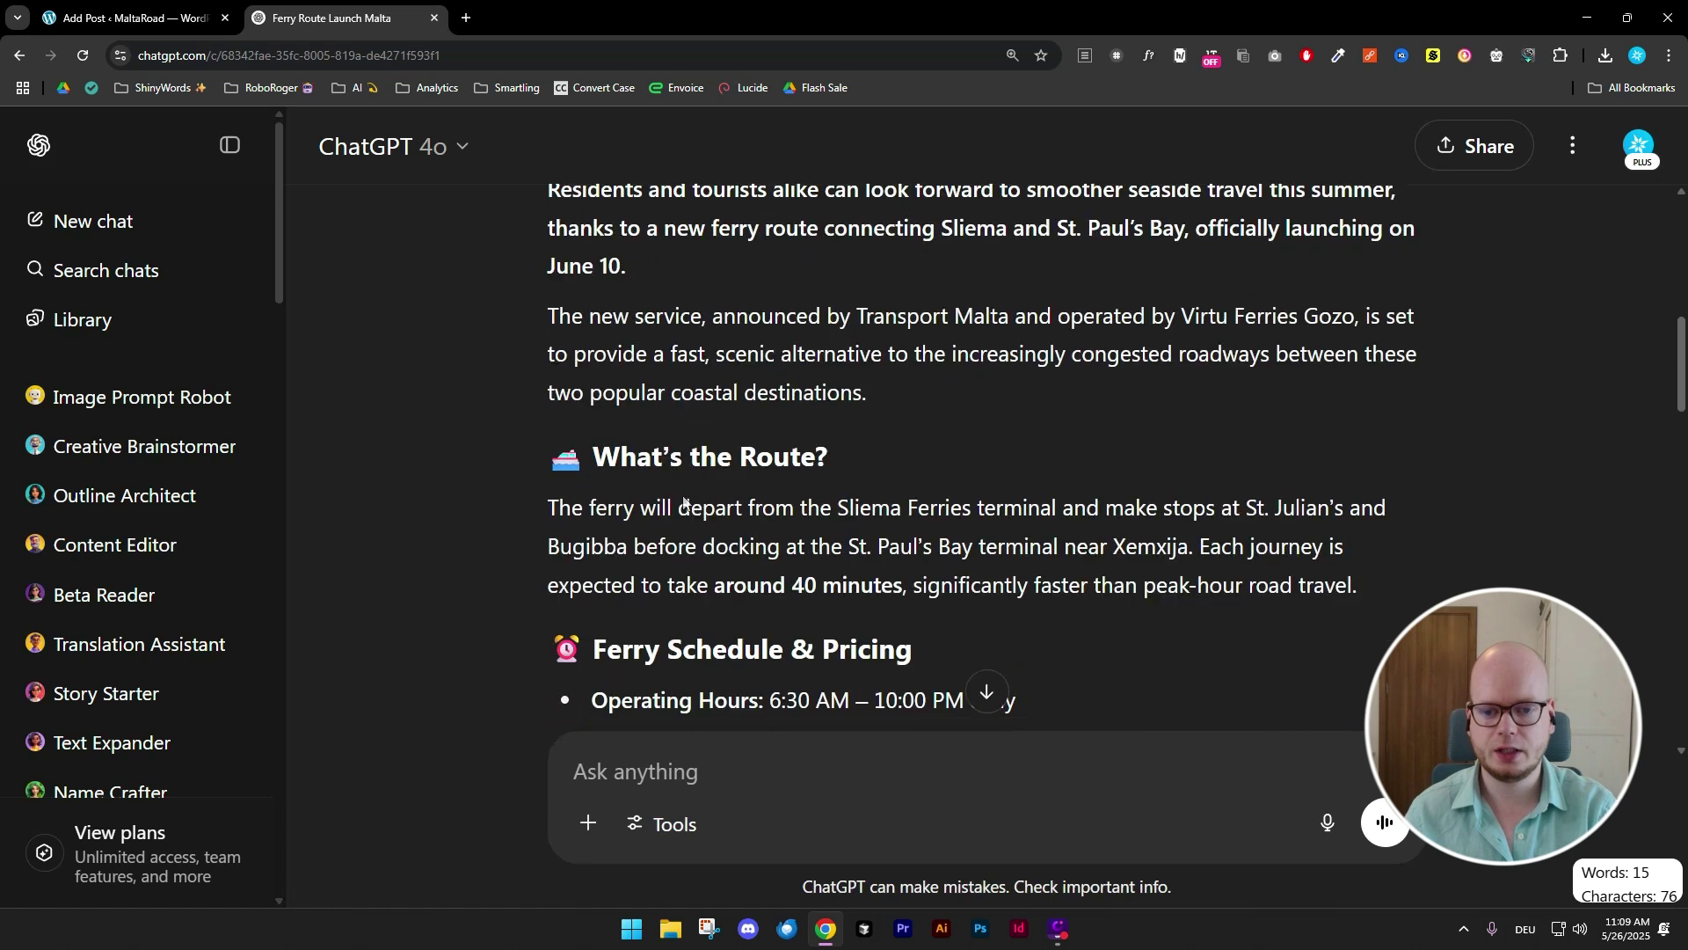
scroll(545, 351, up, 2)
drag(552, 365, 979, 430)
scroll(978, 458, down, 10)
scroll(979, 430, down, 10)
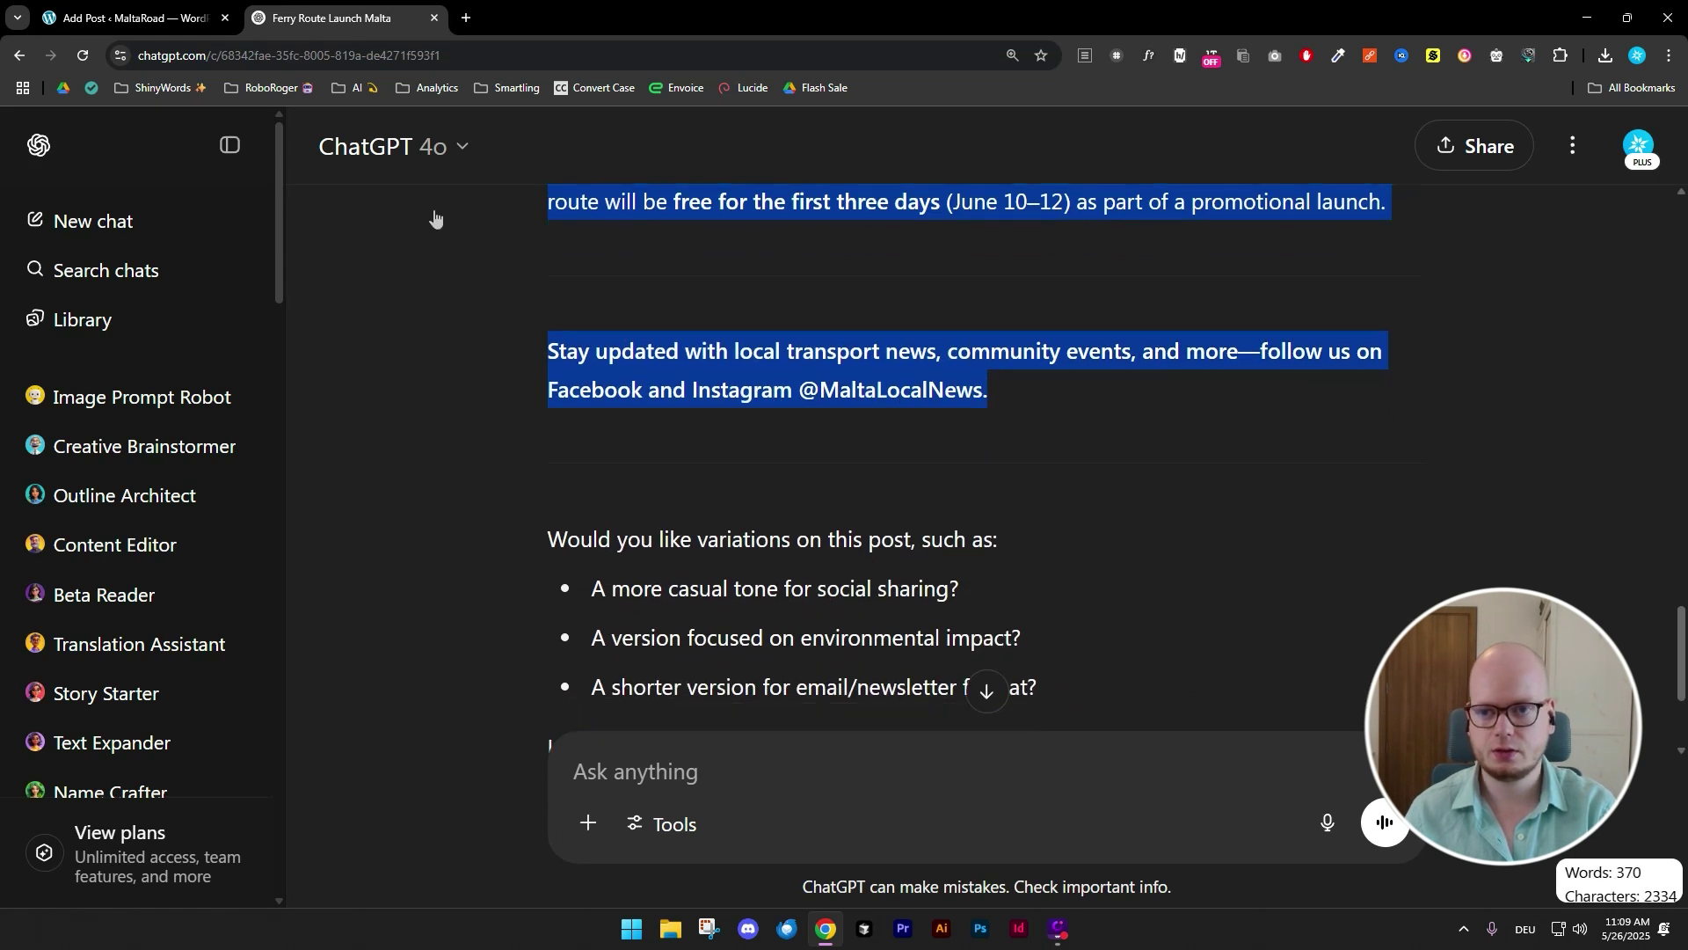
key(ctrl+Tab)
click(455, 387)
key(ctrl+v)
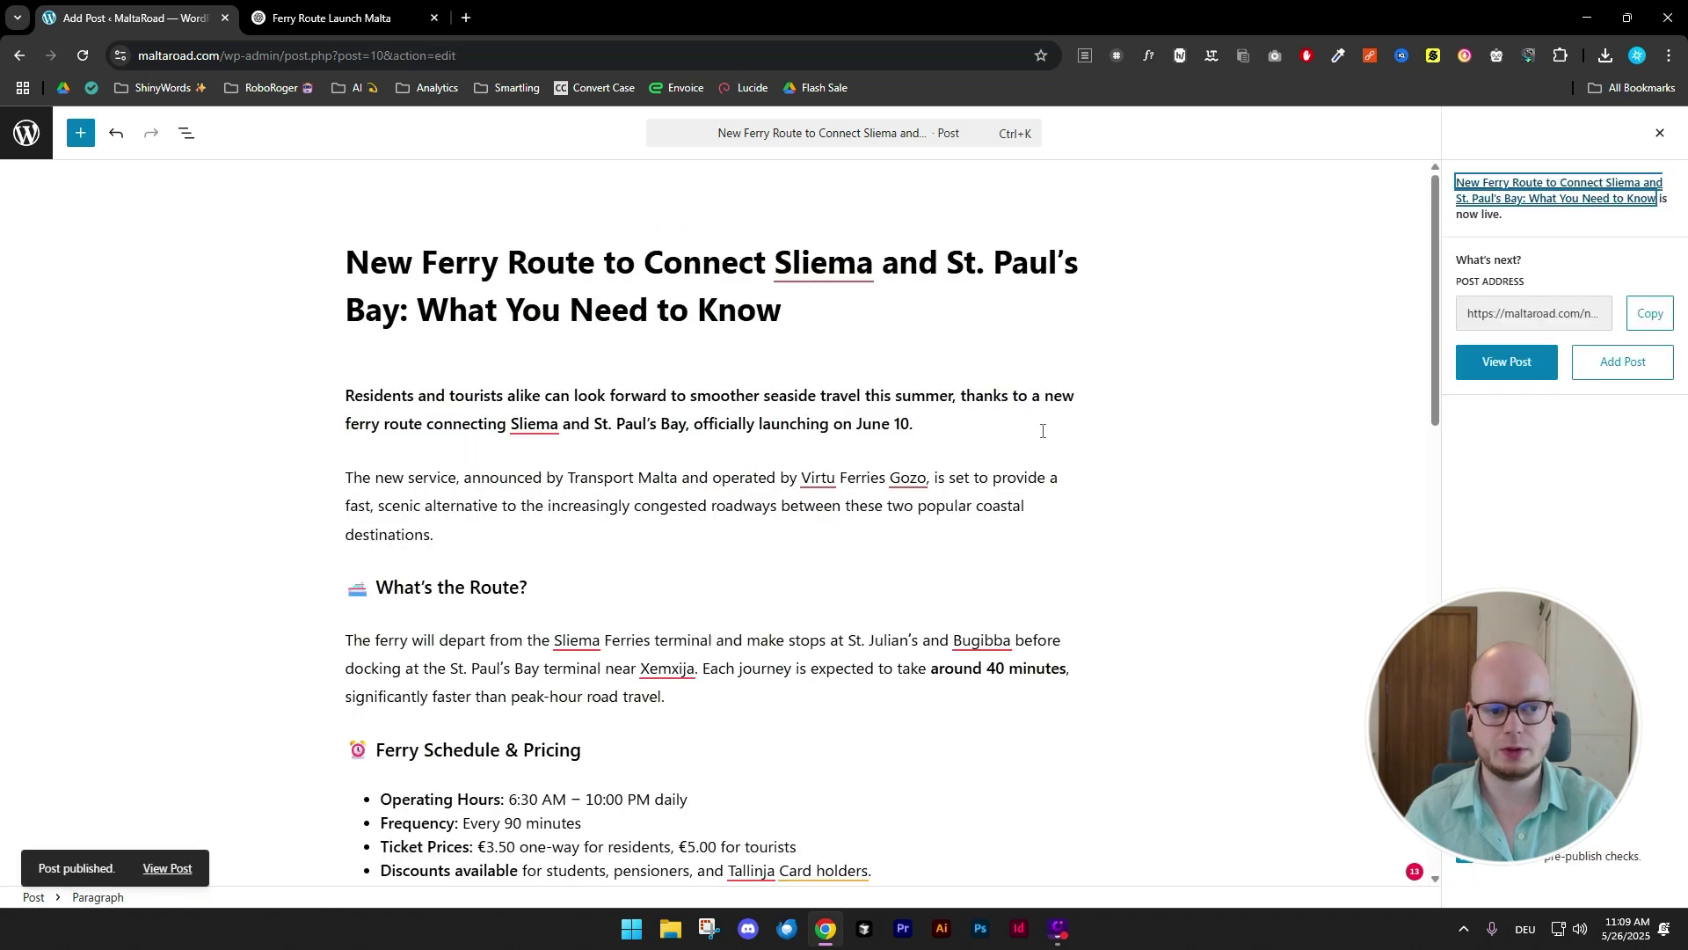
- Open the published ferry route post on the live site and look through the whole article
click(1500, 364)
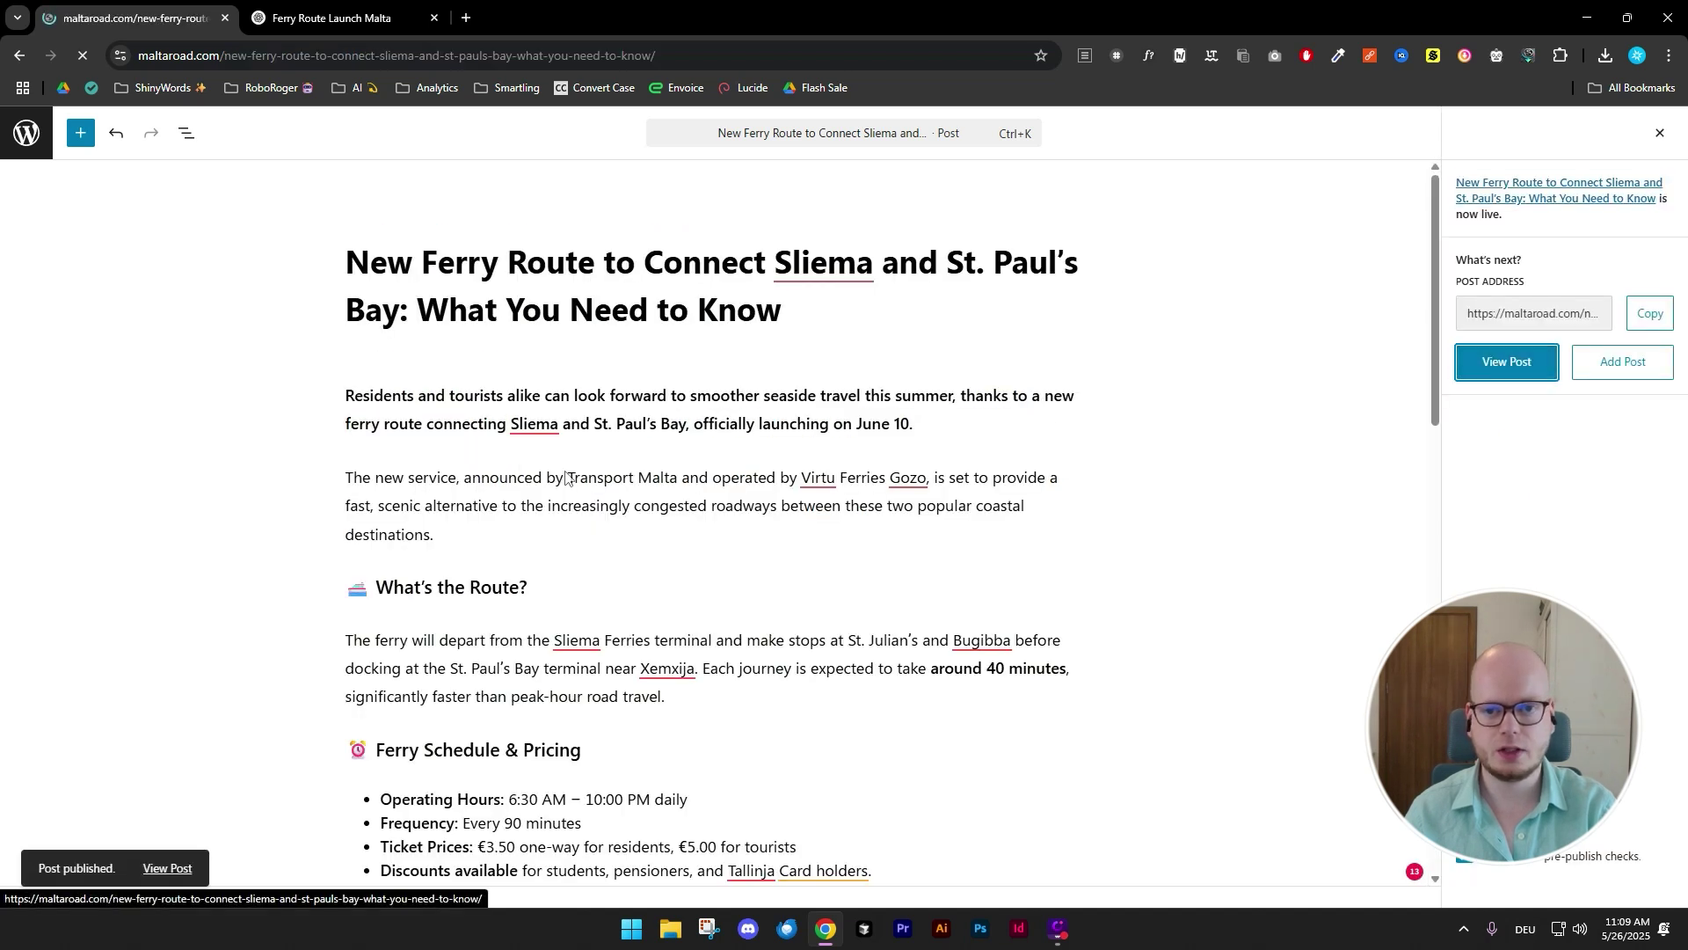
scroll(422, 343, down, 2)
scroll(422, 343, down, 15)
scroll(422, 343, up, 15)
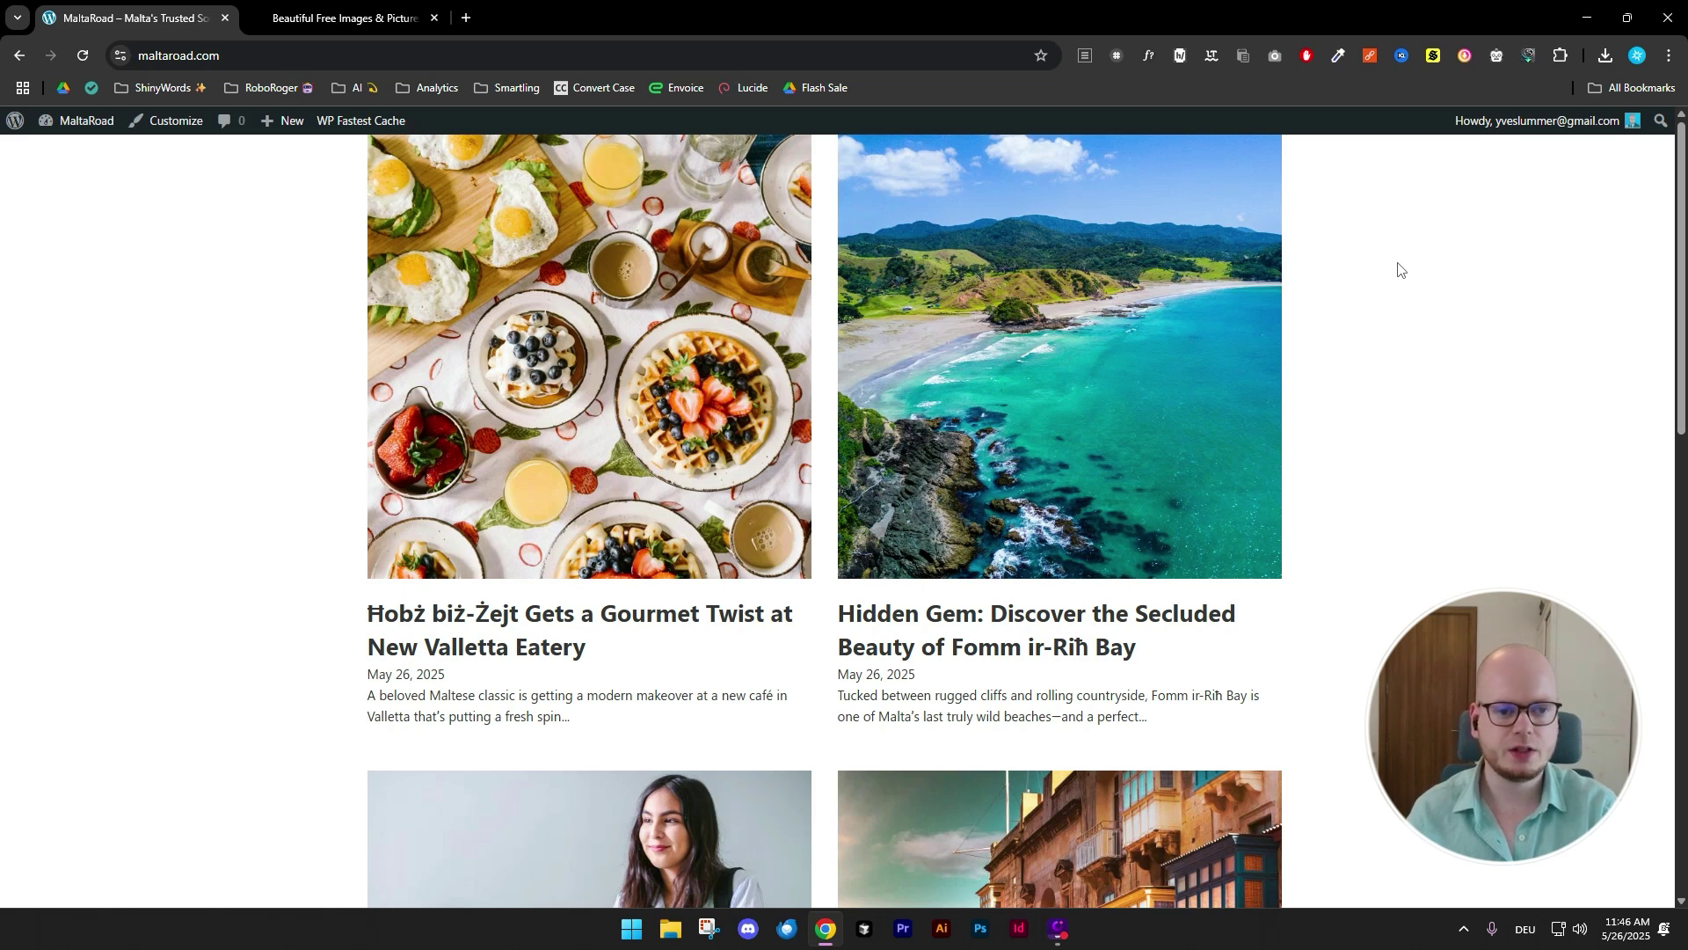
- Look through the example posts on the MaltaRoad homepage and briefly check Unsplash as the source for images
scroll(1399, 270, down, 10)
scroll(1399, 270, up, 10)
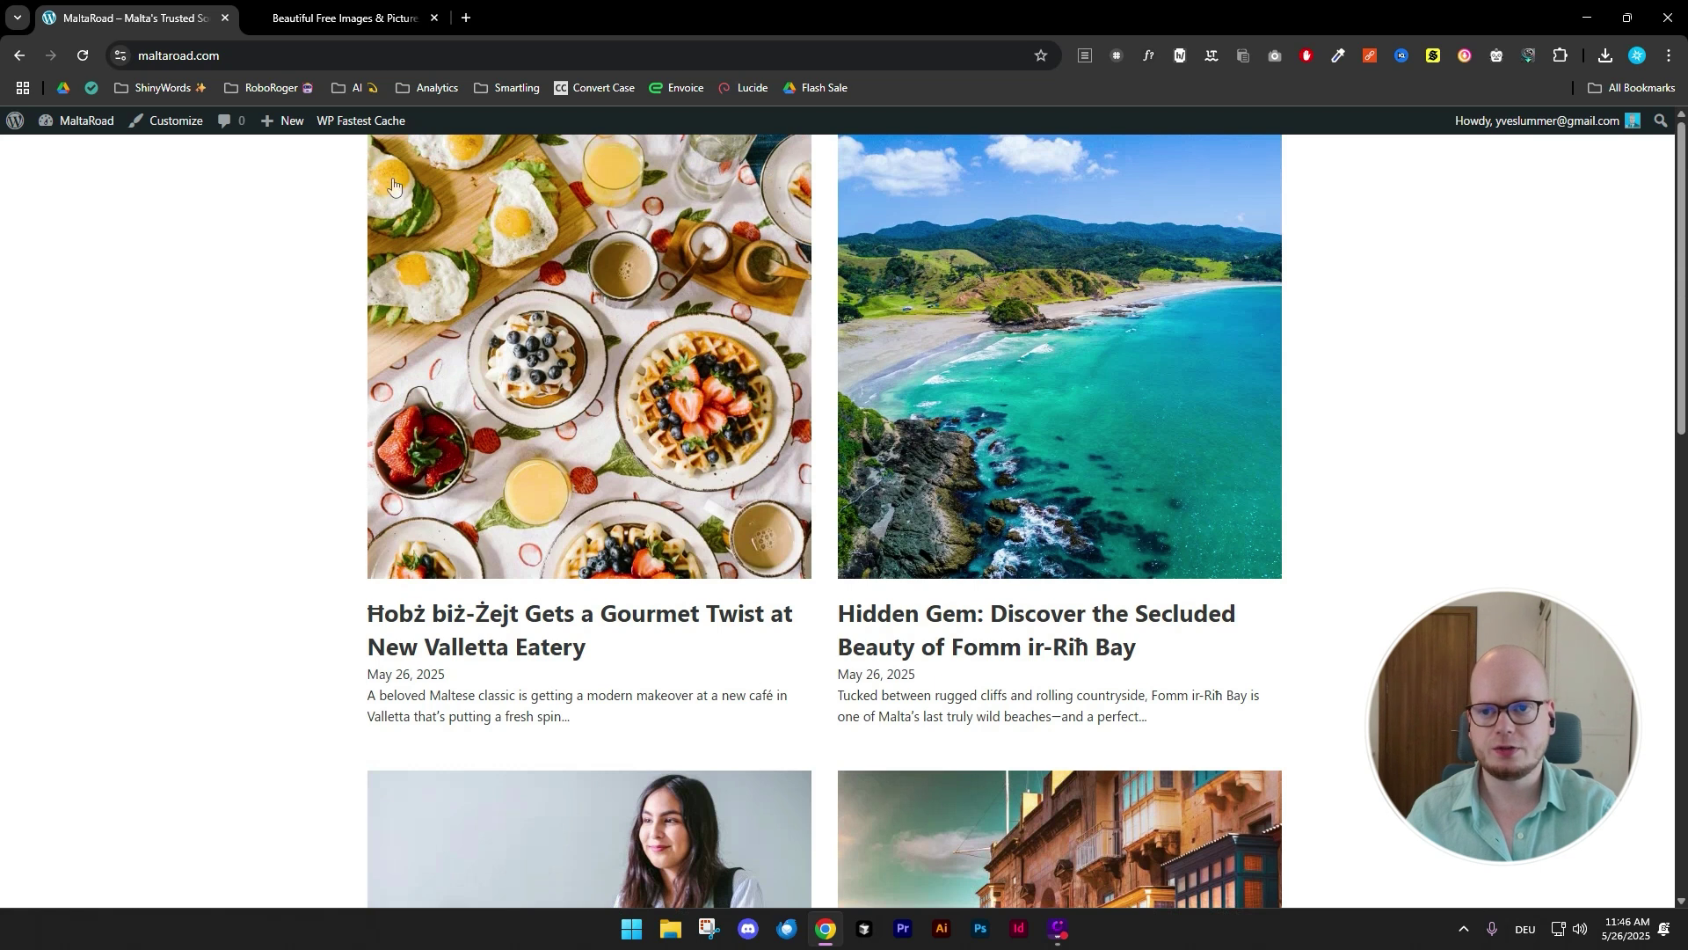
click(294, 23)
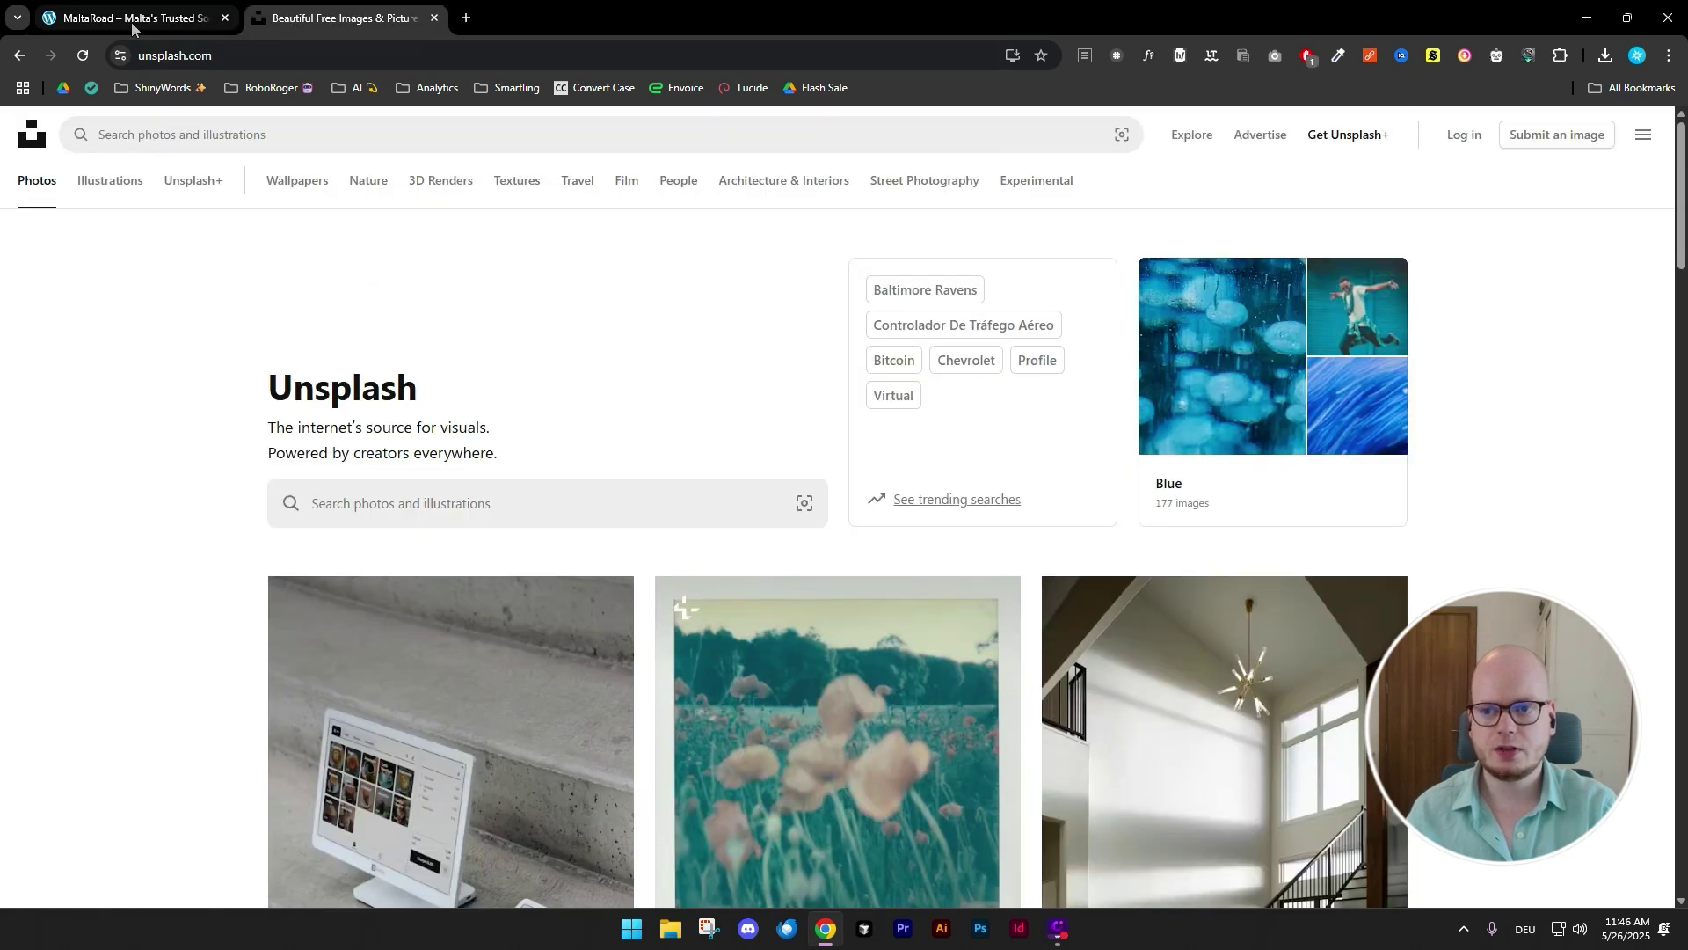
click(158, 19)
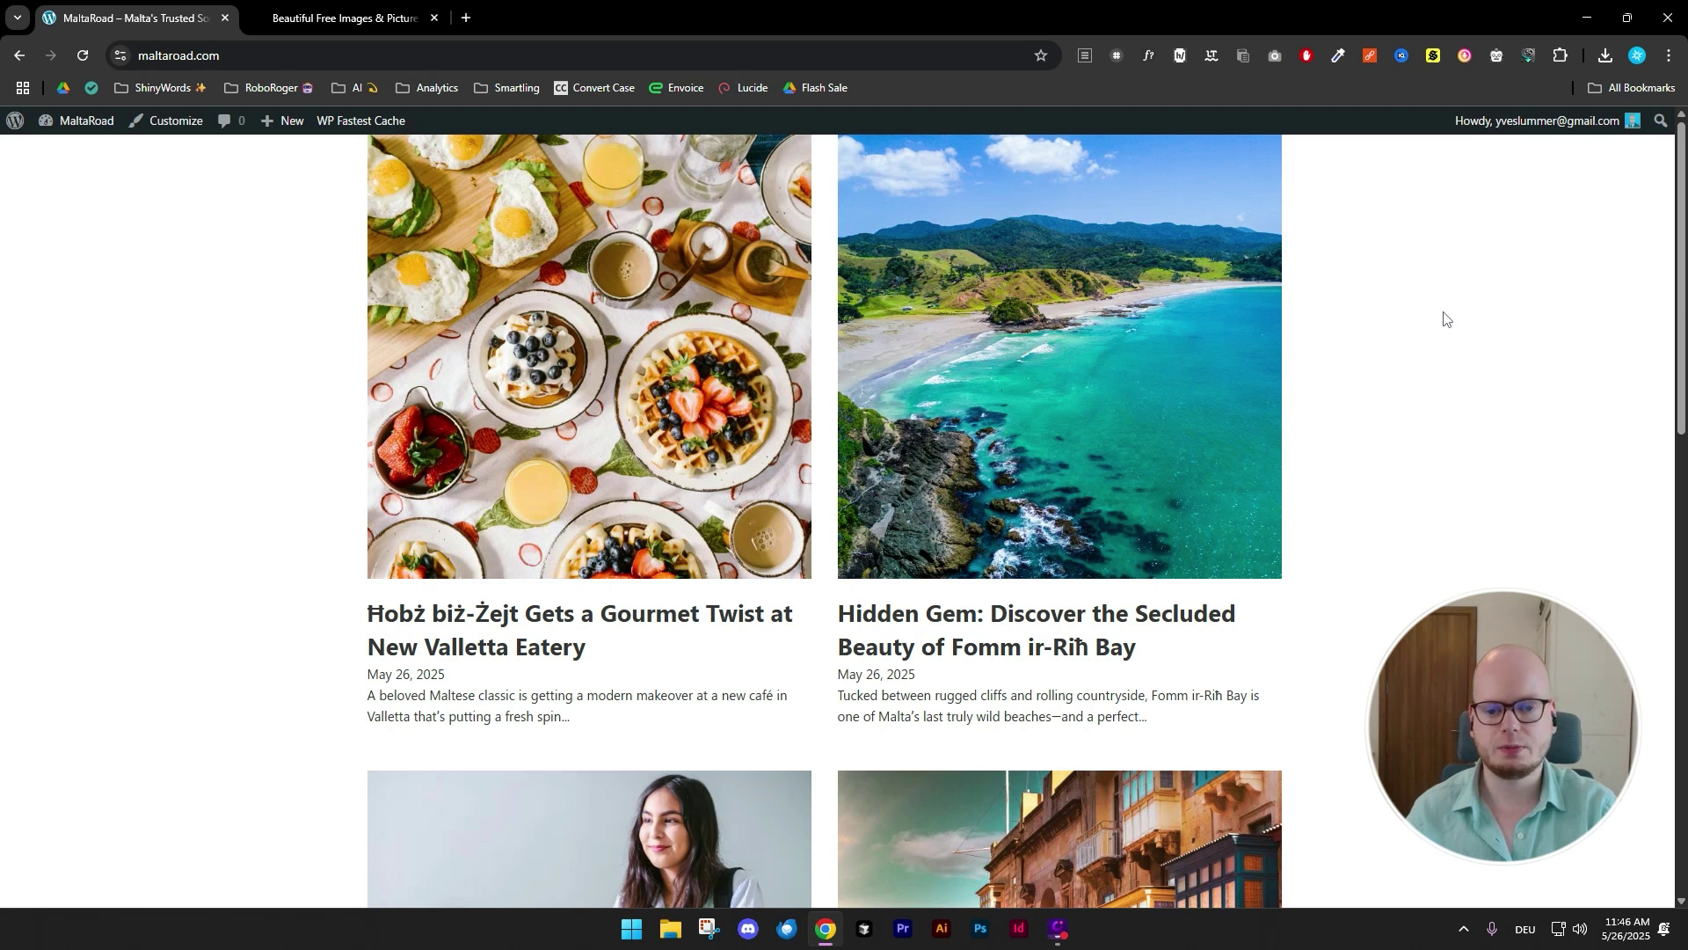
- Open the post "Ħobż biż-Żejt Gets a Gourmet Twist at New Valletta Eatery" and read through it
click(514, 289)
scroll(1469, 403, down, 8)
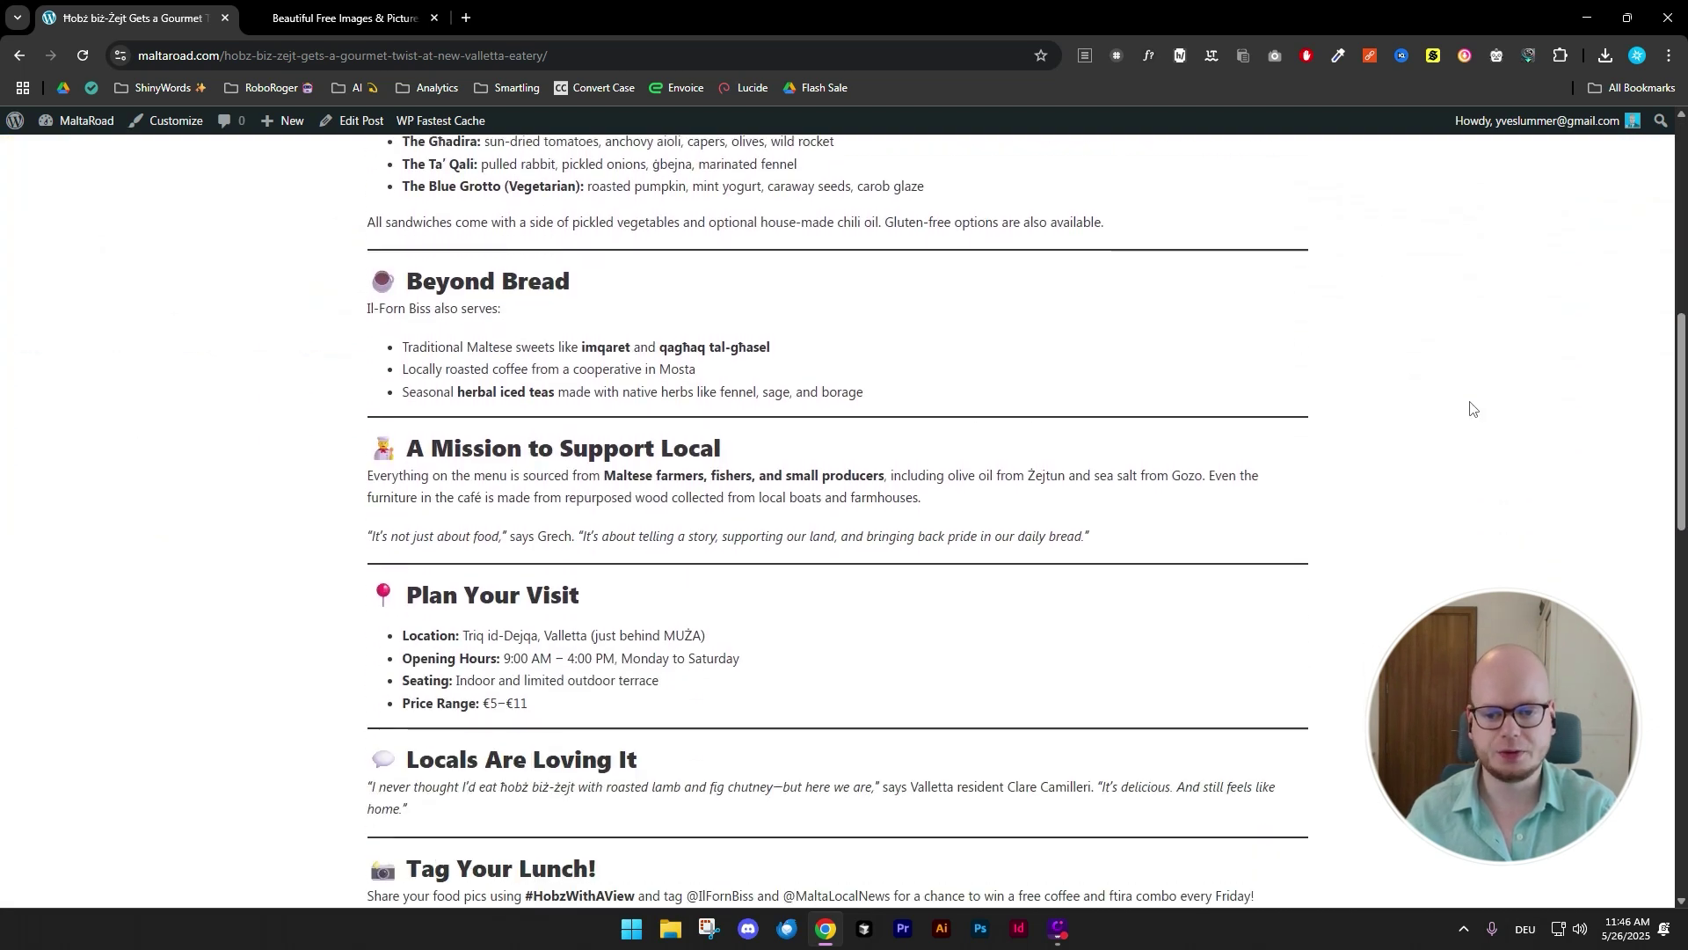
scroll(1471, 409, up, 6)
scroll(1471, 409, up, 2)
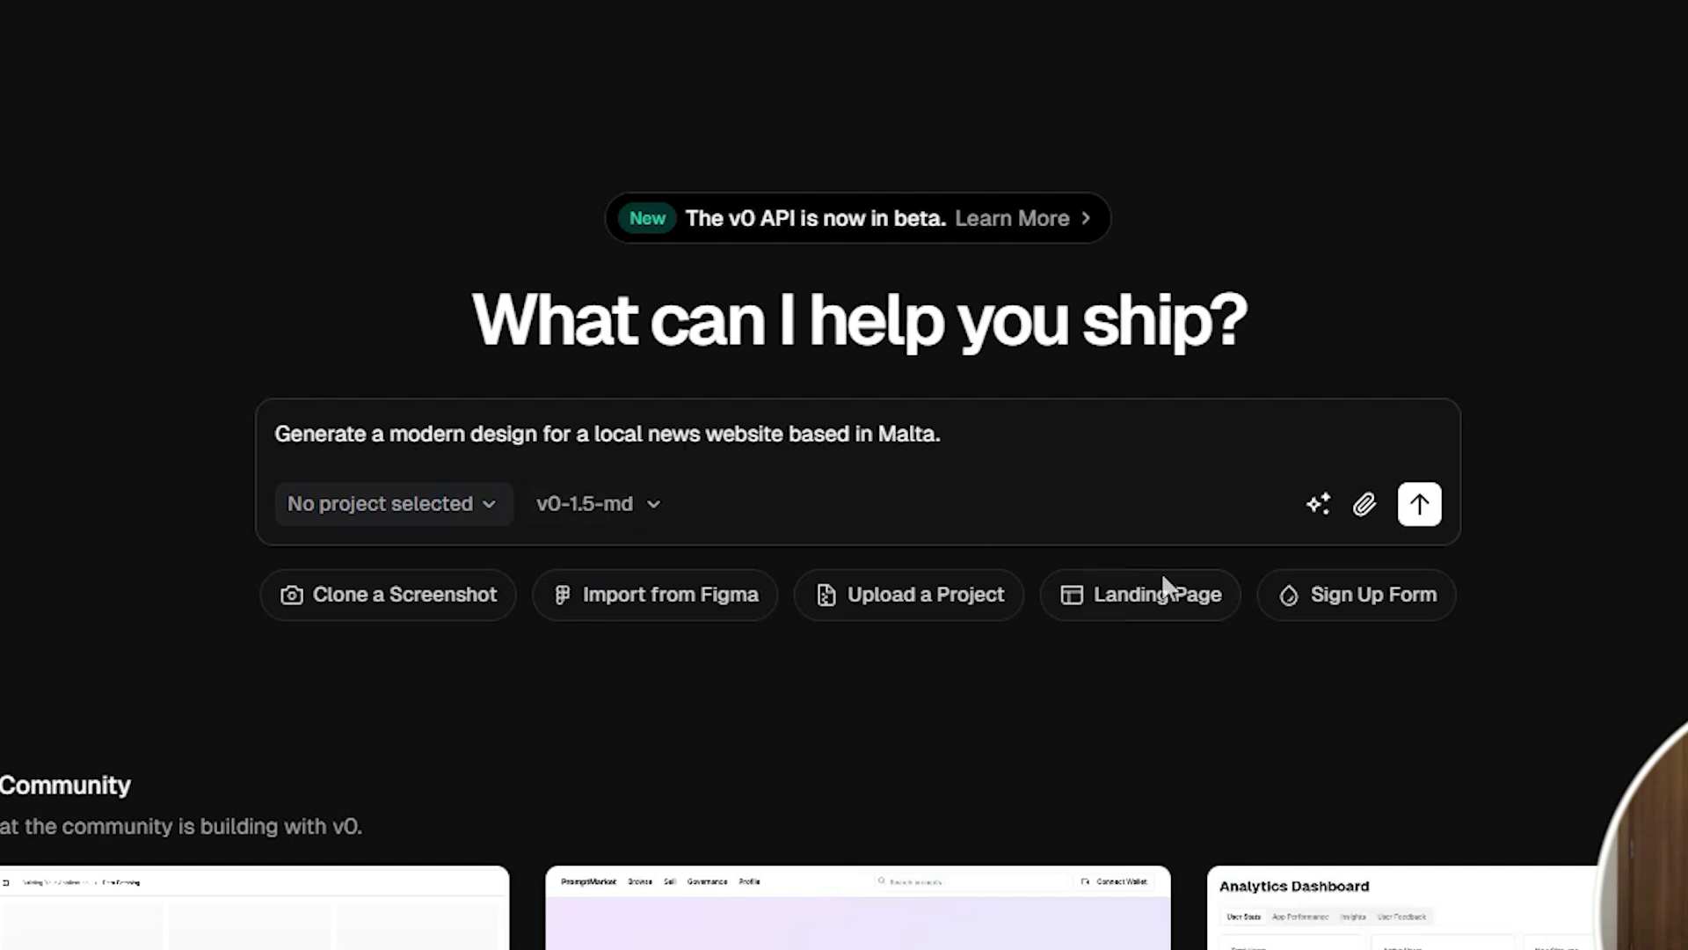
- Submit the v0 prompt "Generate a modern design for a local news website based in Malta." and examine the generated homepage design
click(1421, 504)
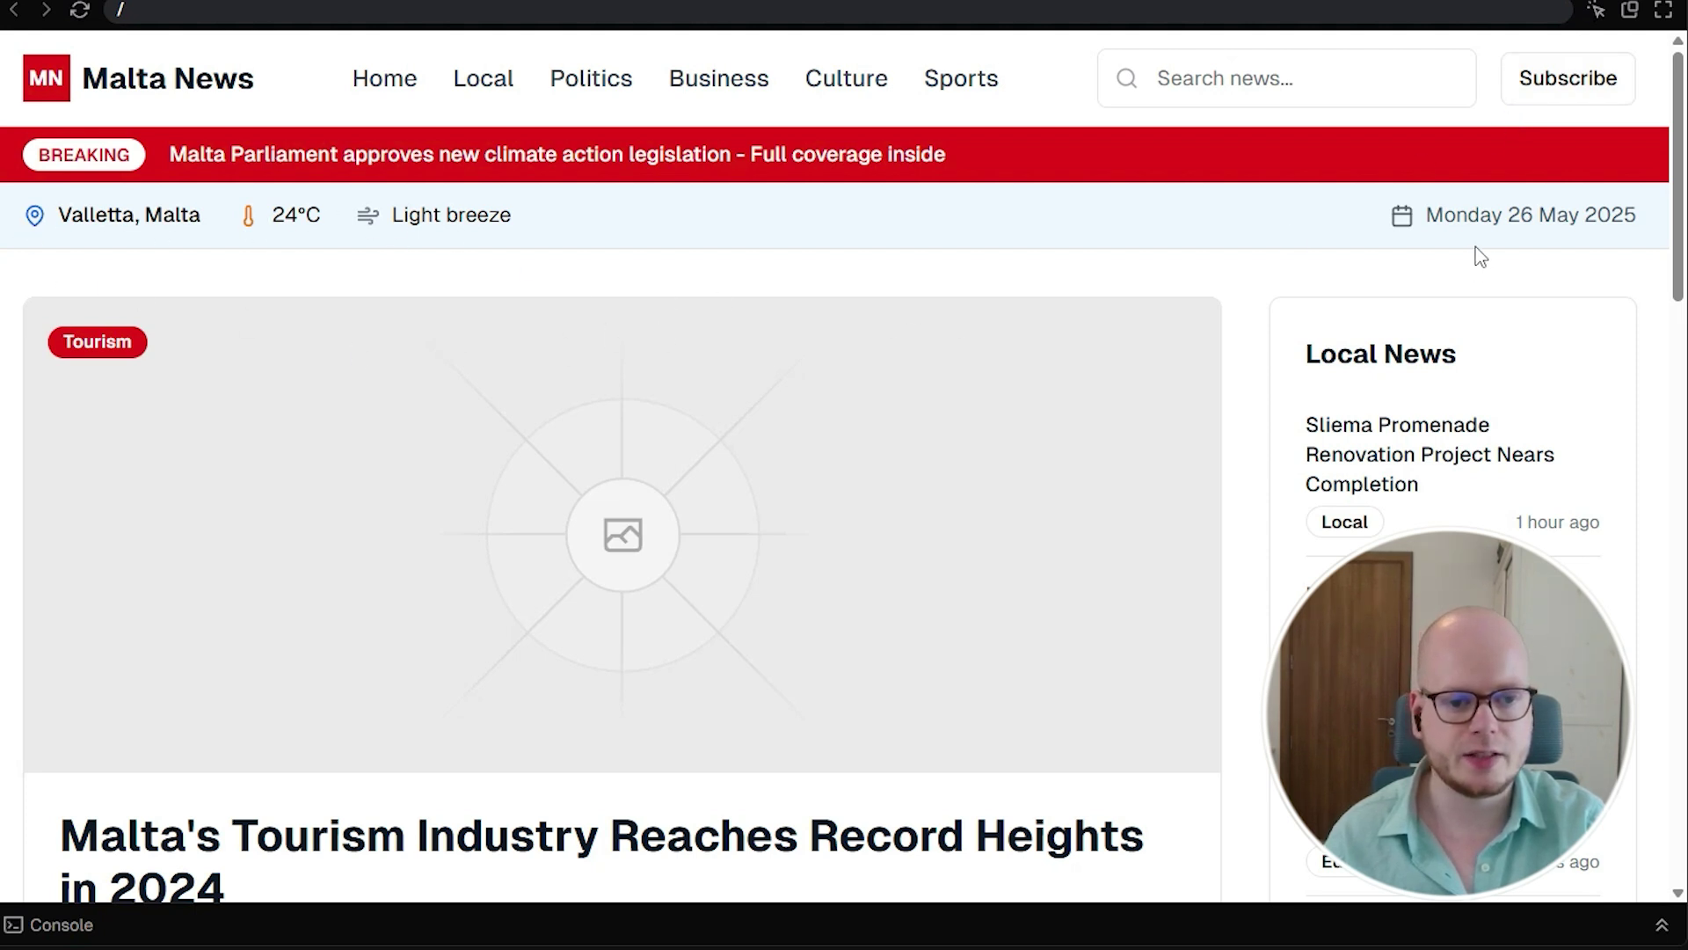
scroll(1254, 244, down, 1)
scroll(1254, 244, down, 2)
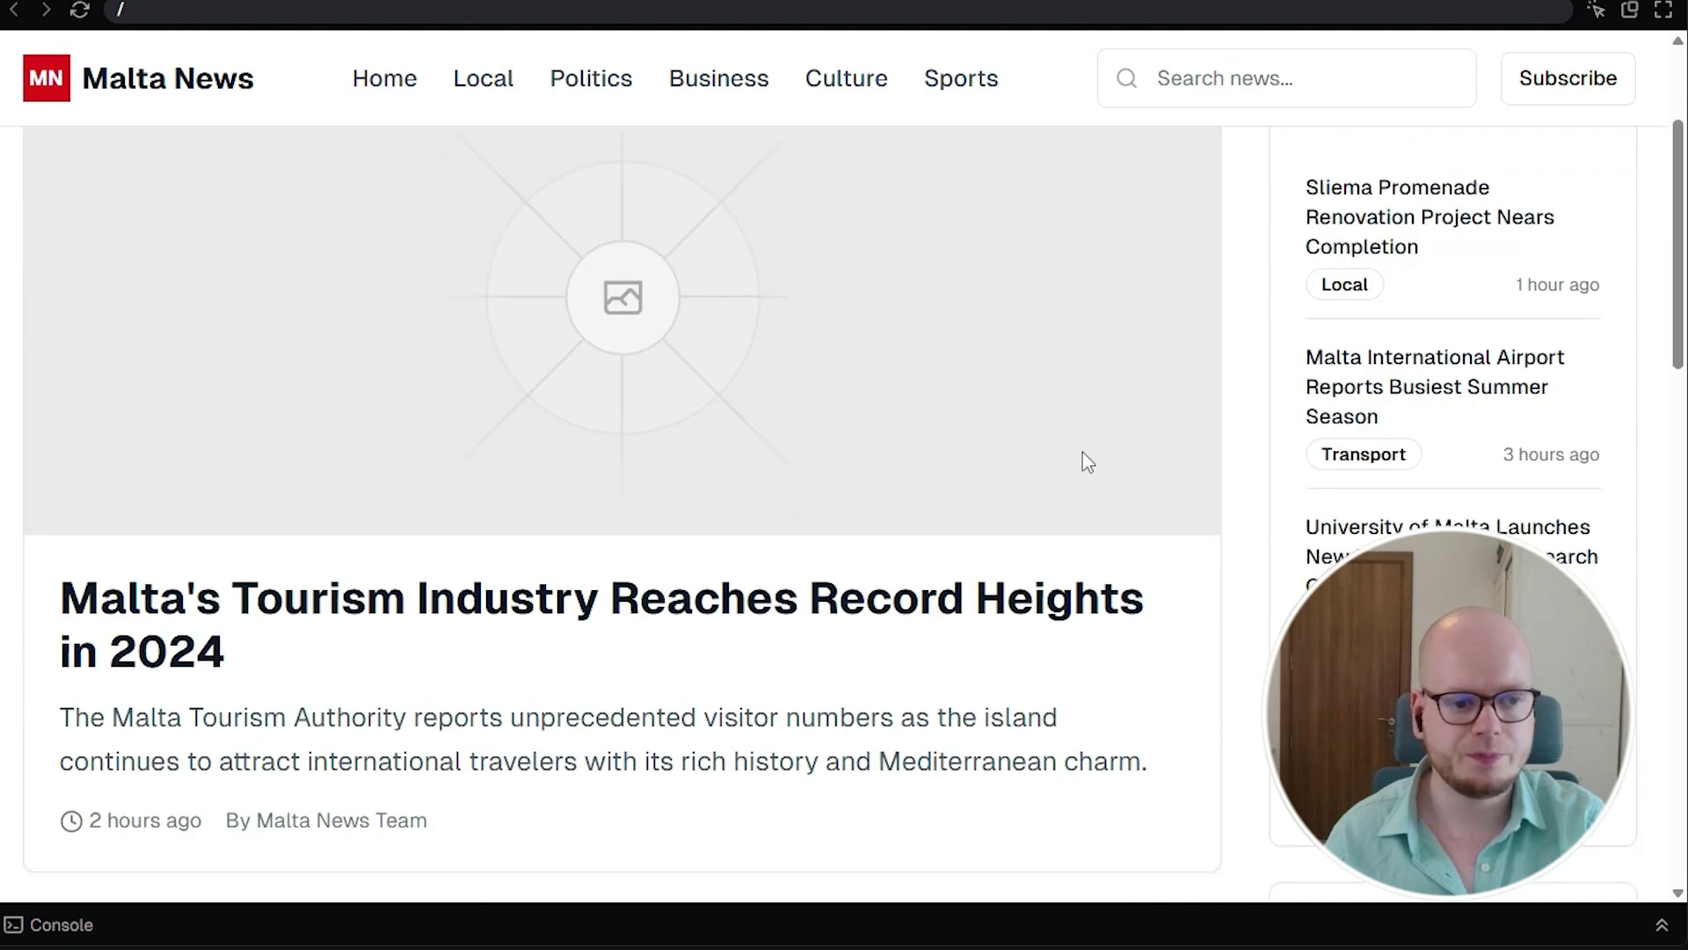
scroll(1115, 448, up, 3)
scroll(1354, 417, down, 3)
scroll(1422, 416, down, 3)
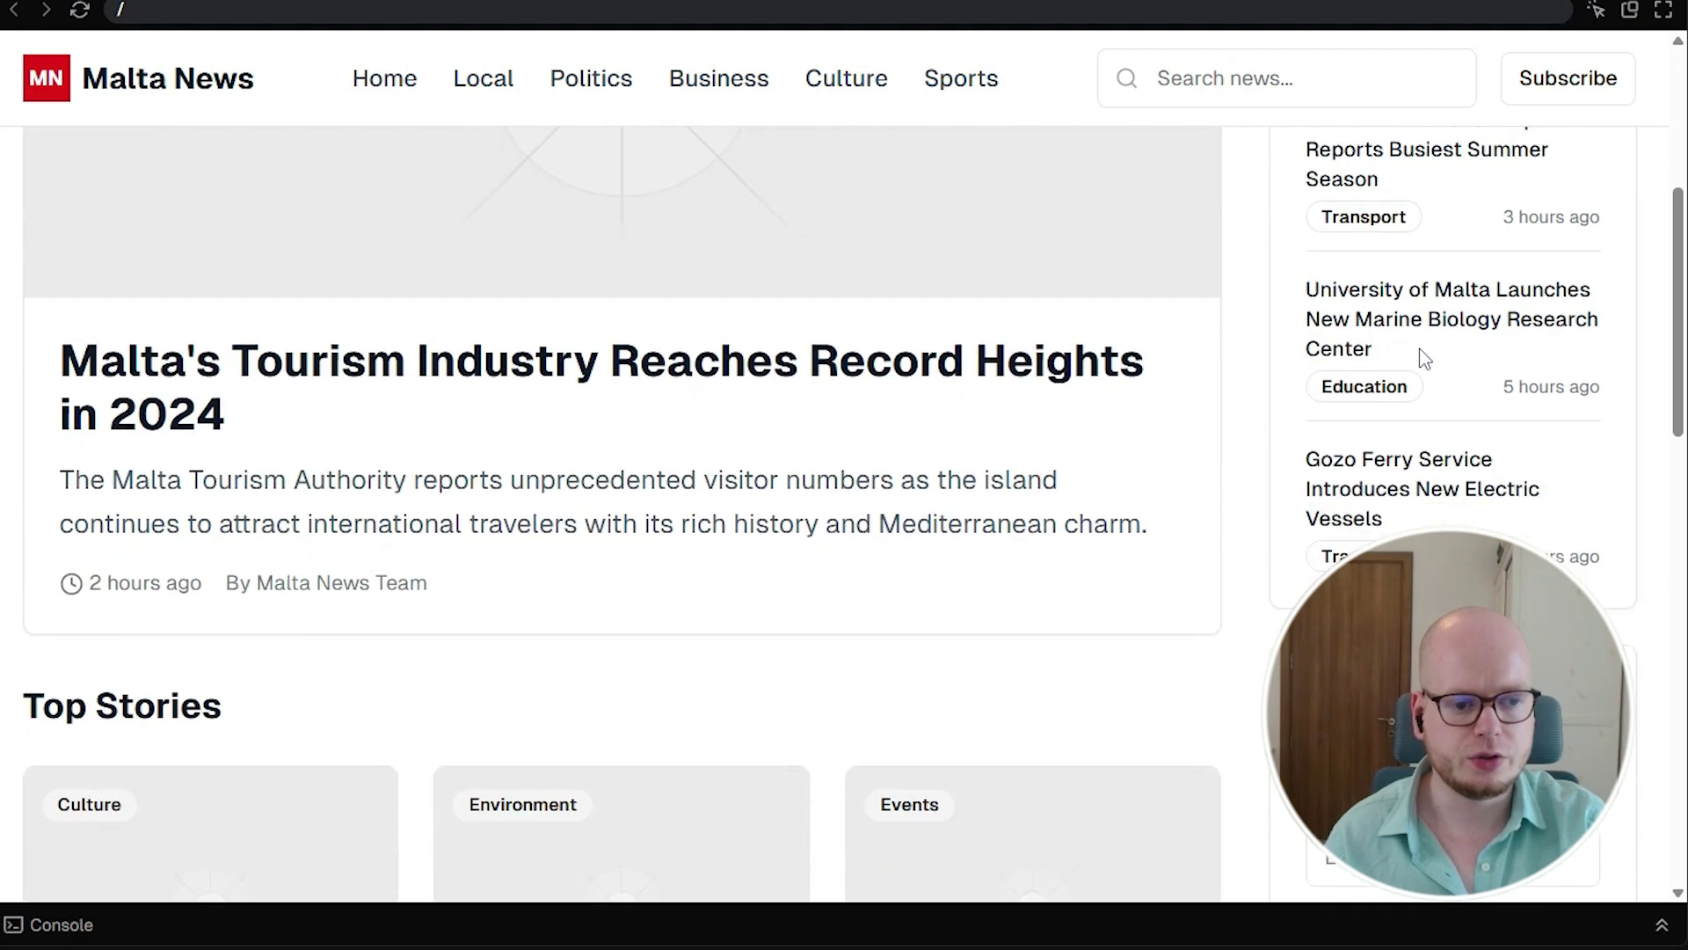
scroll(1358, 312, down, 3)
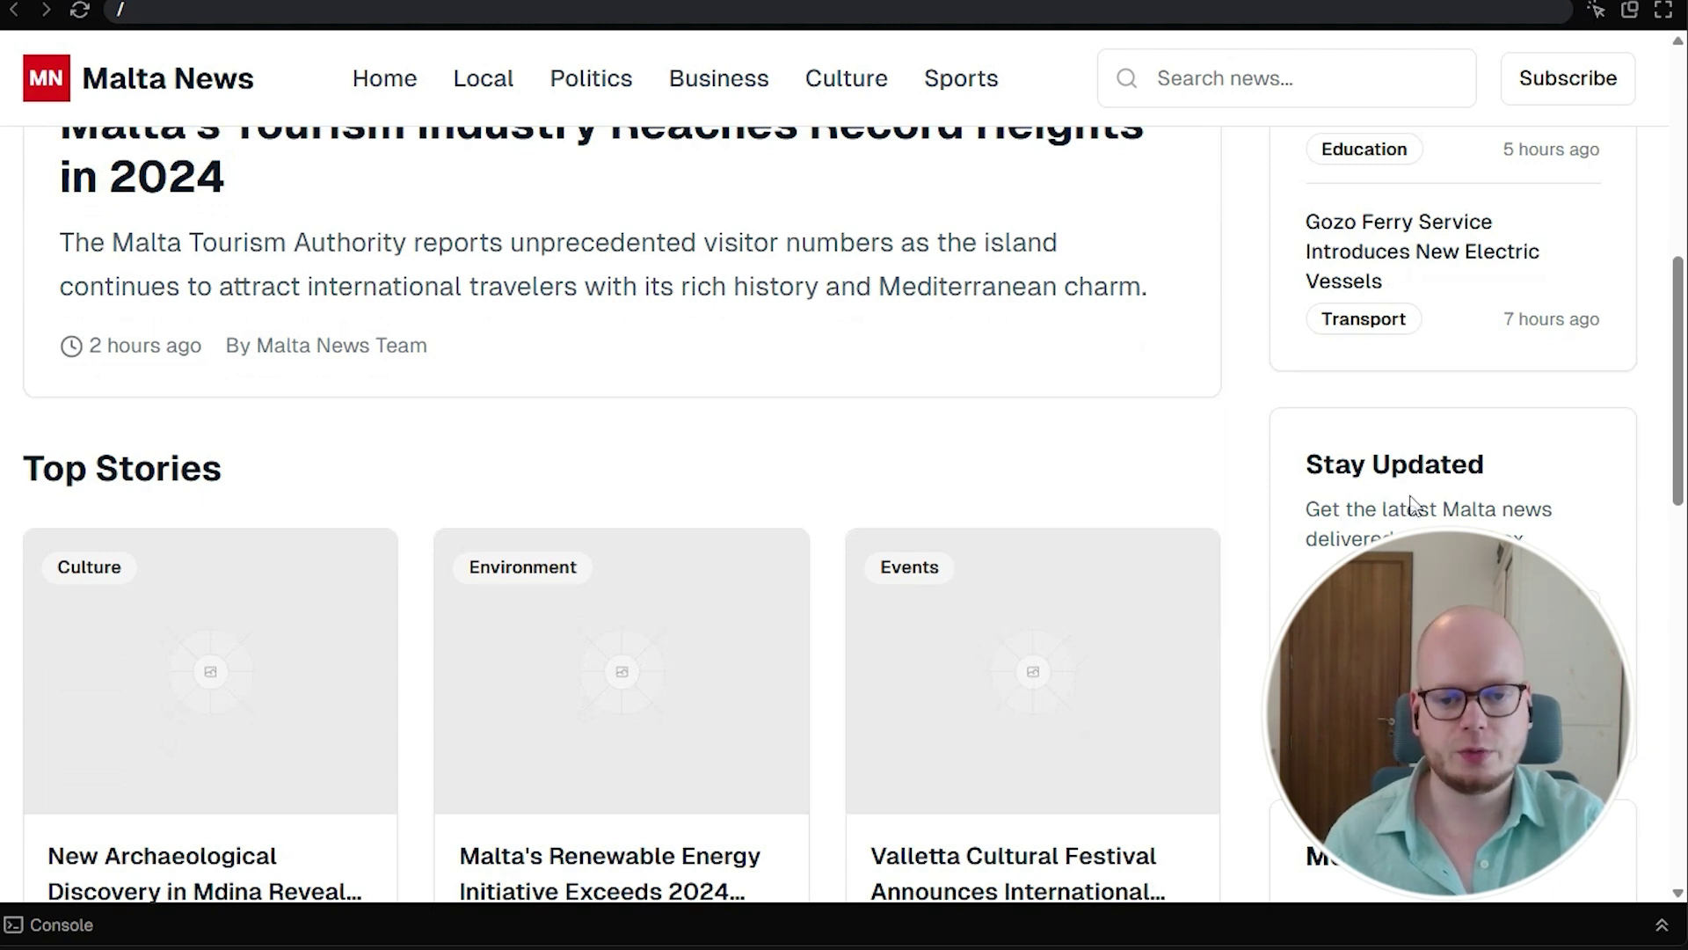
scroll(968, 426, down, 4)
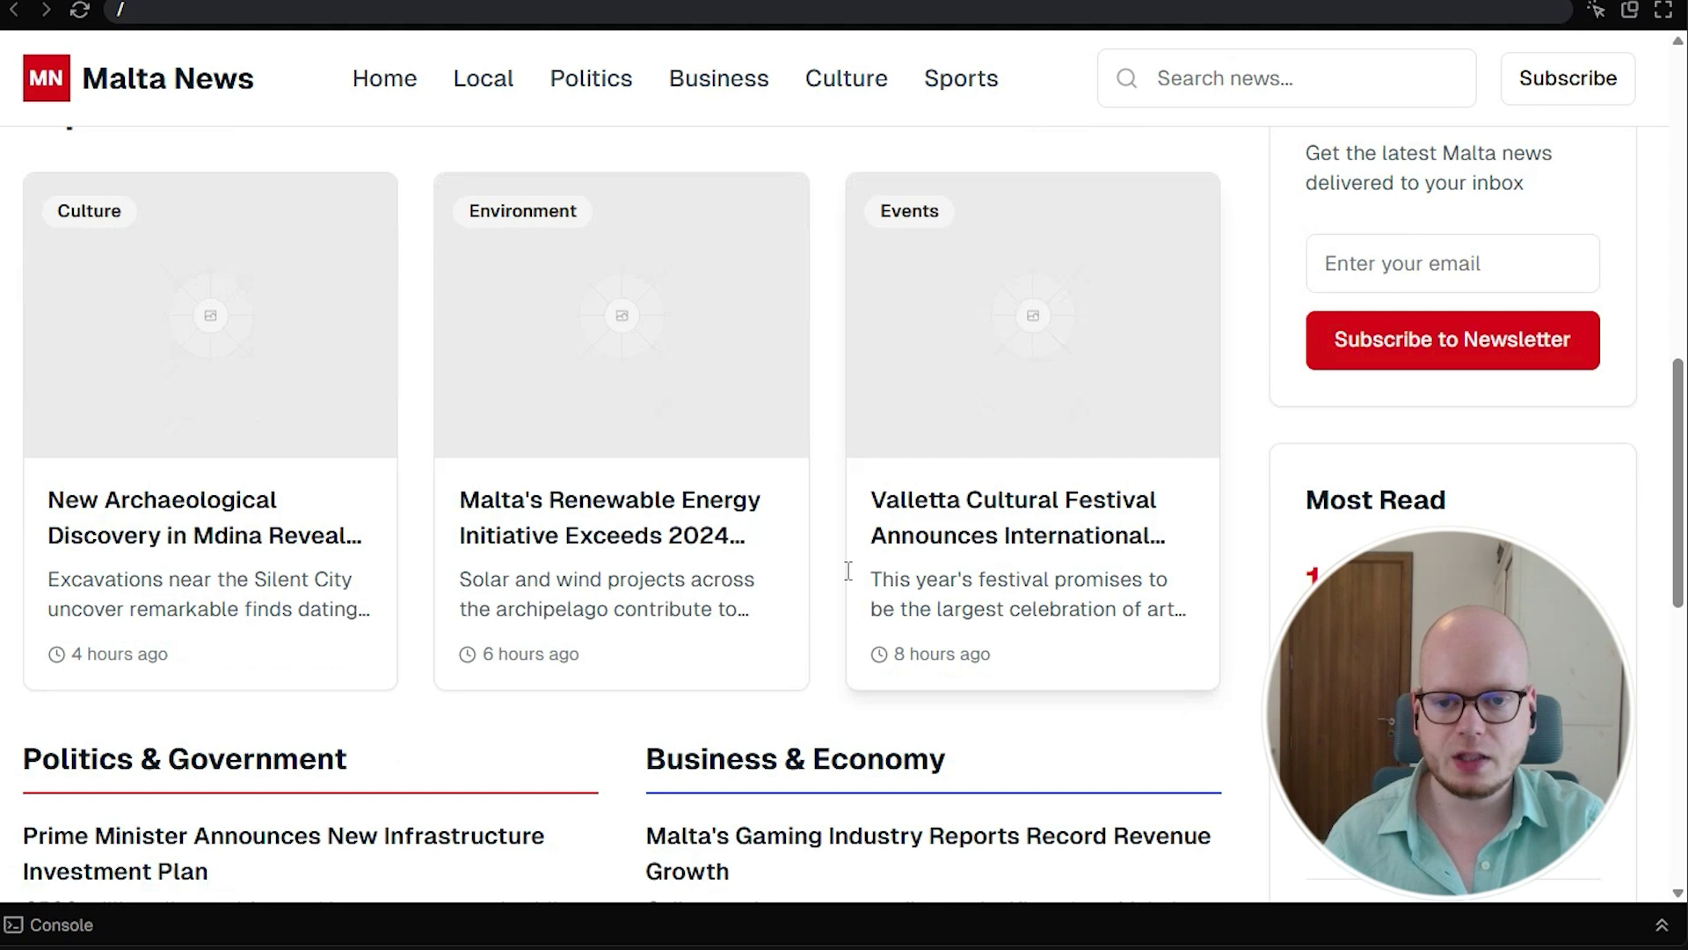
scroll(155, 566, up, 1)
scroll(681, 341, down, 4)
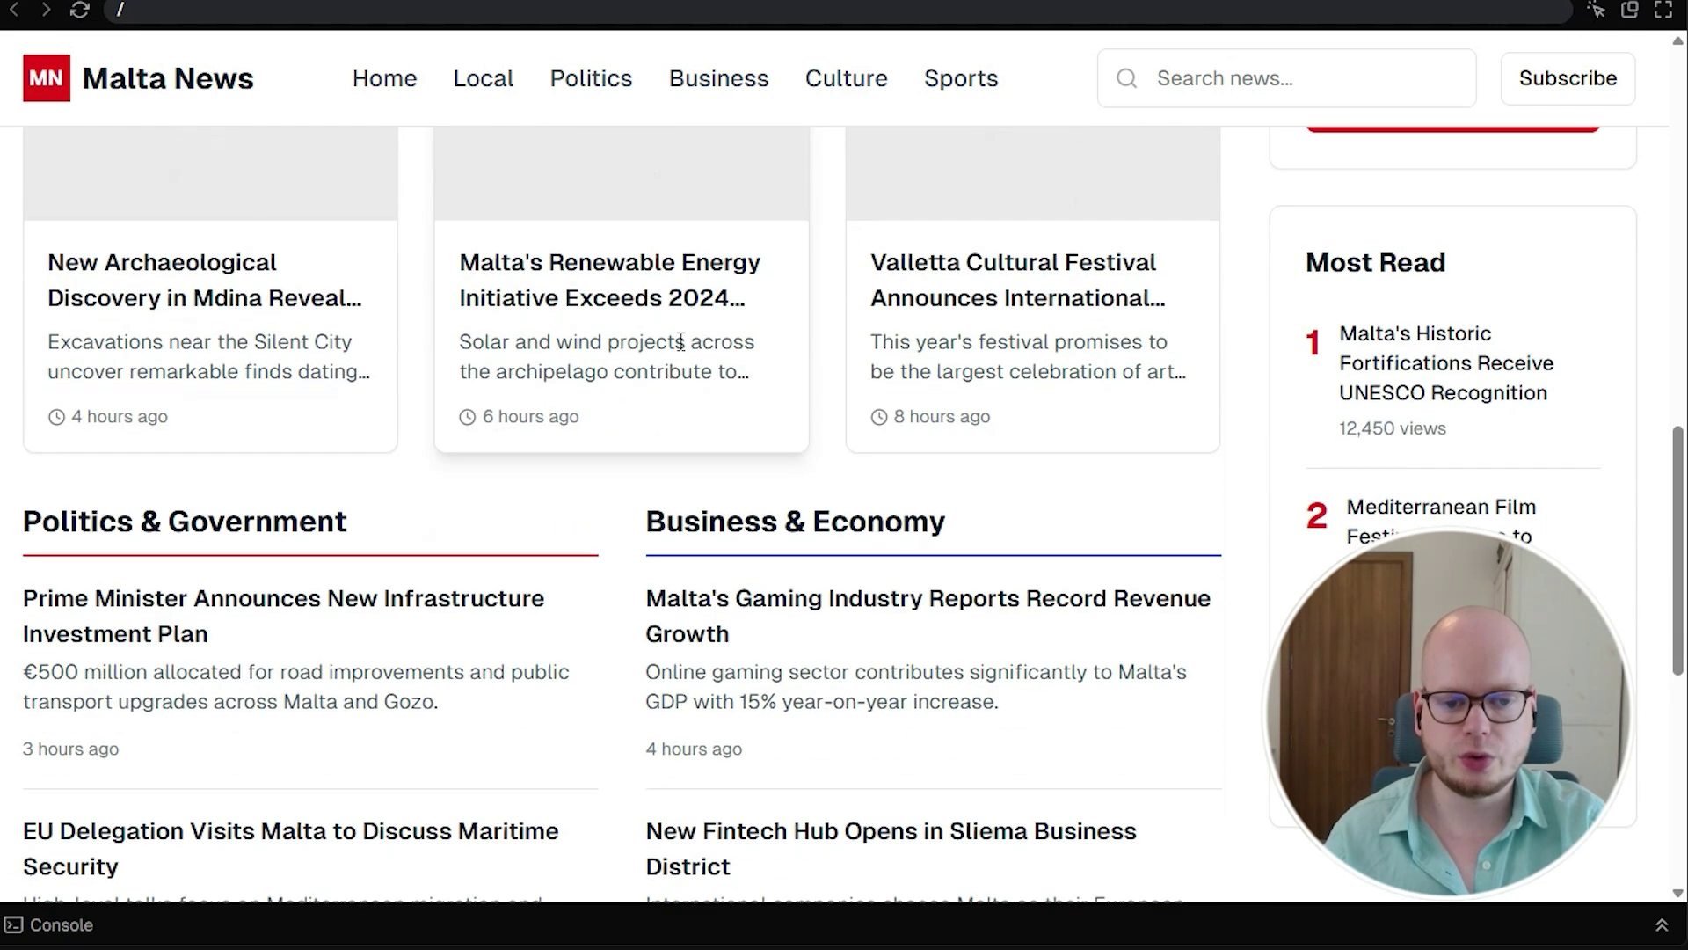
scroll(607, 334, down, 3)
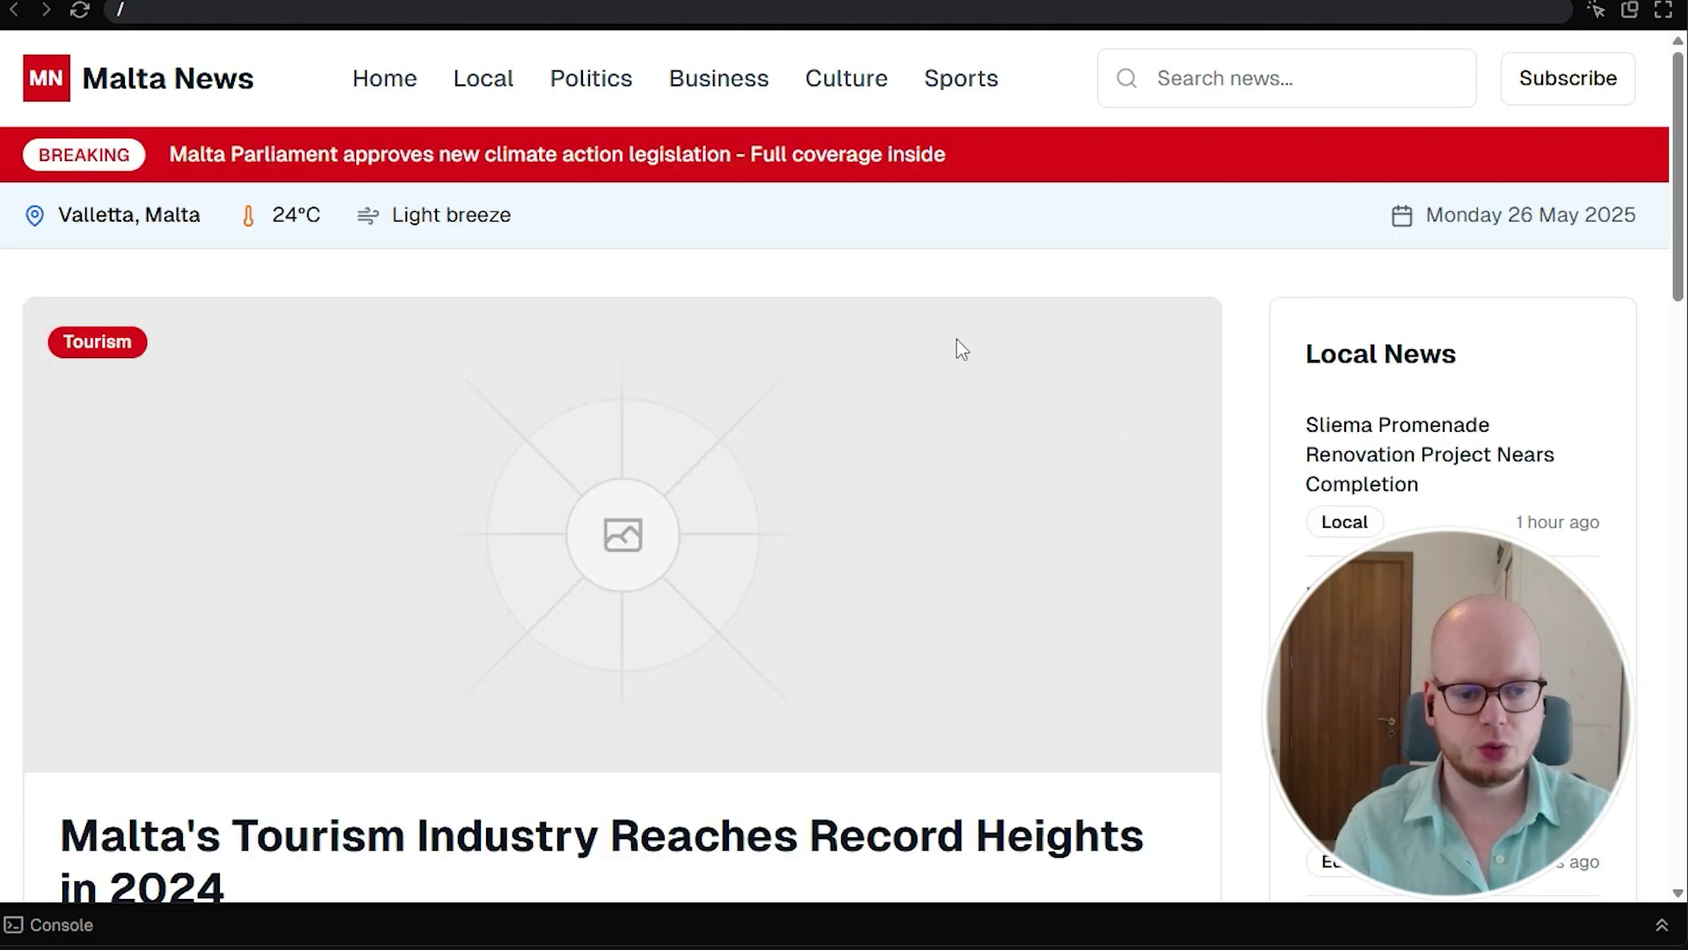
scroll(959, 347, down, 15)
scroll(961, 350, down, 5)
scroll(962, 349, up, 20)
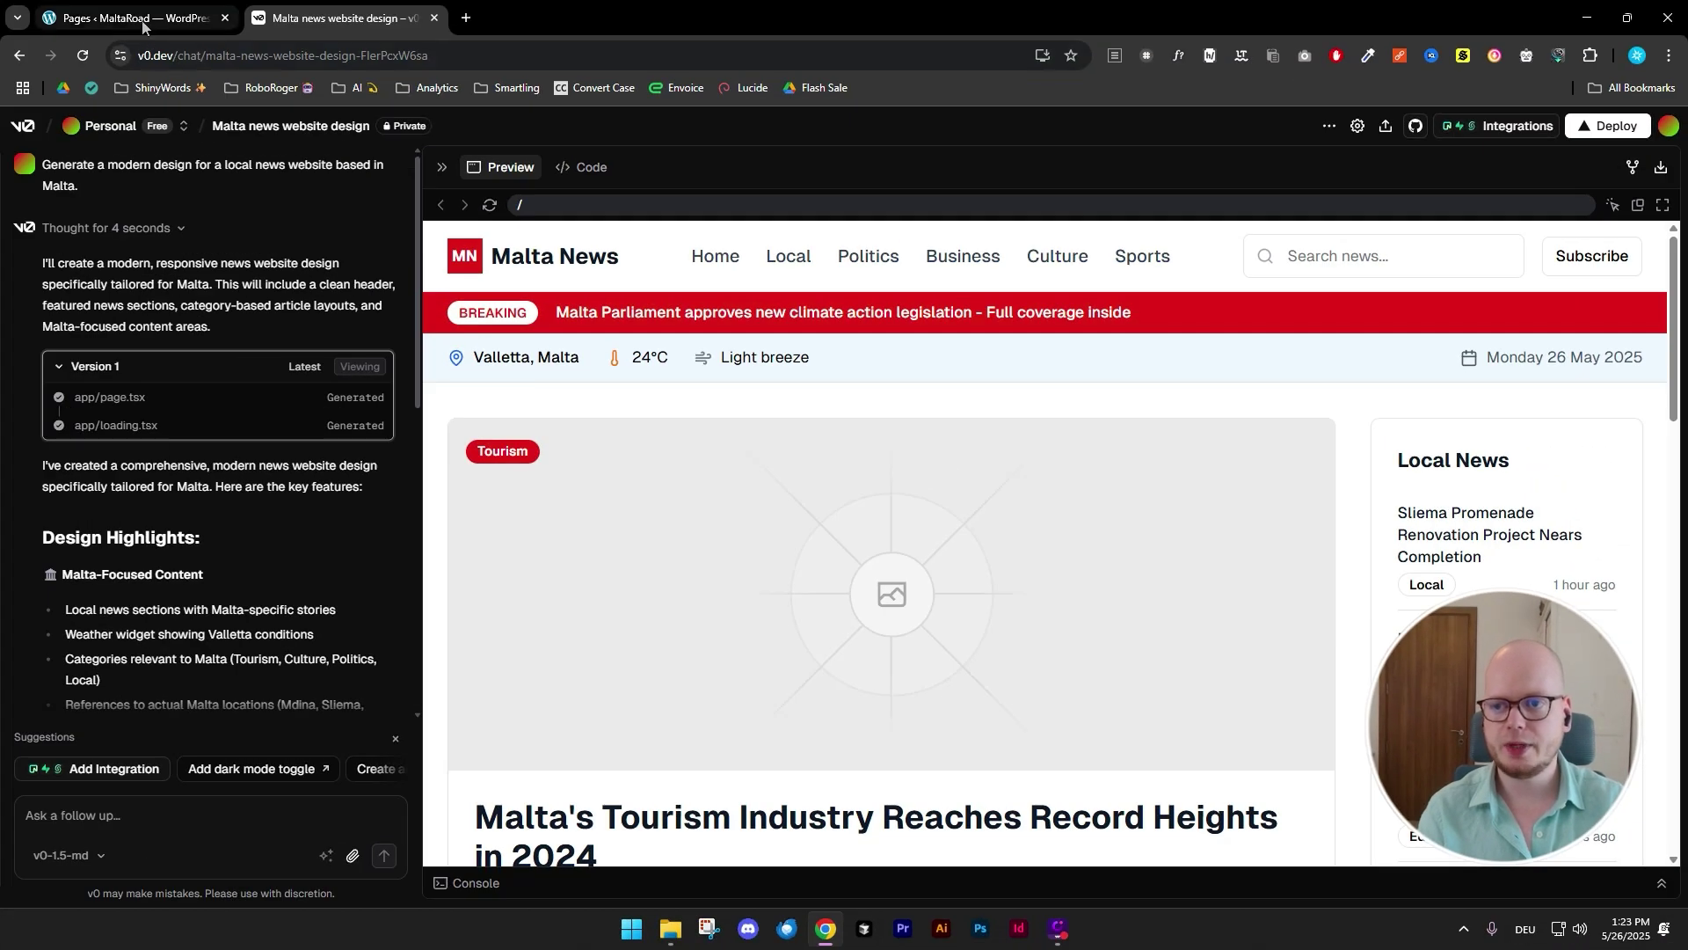
- Switch to the WordPress pages list, create a page titled Home and open it for editing with Bricks
click(145, 17)
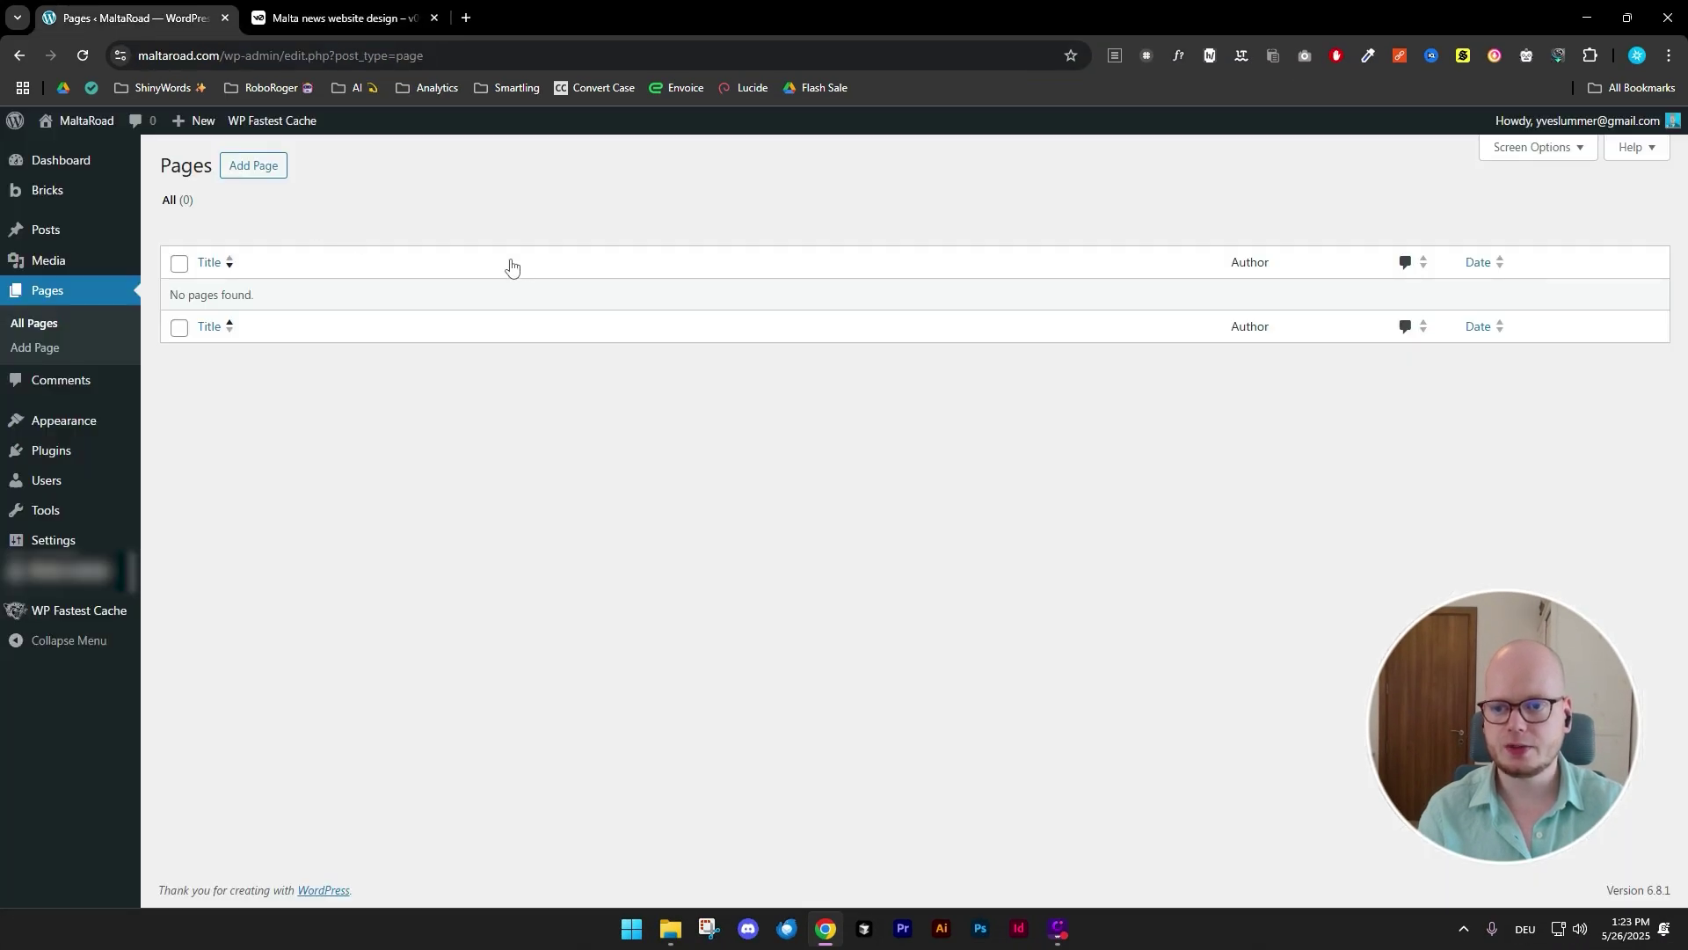
click(255, 167)
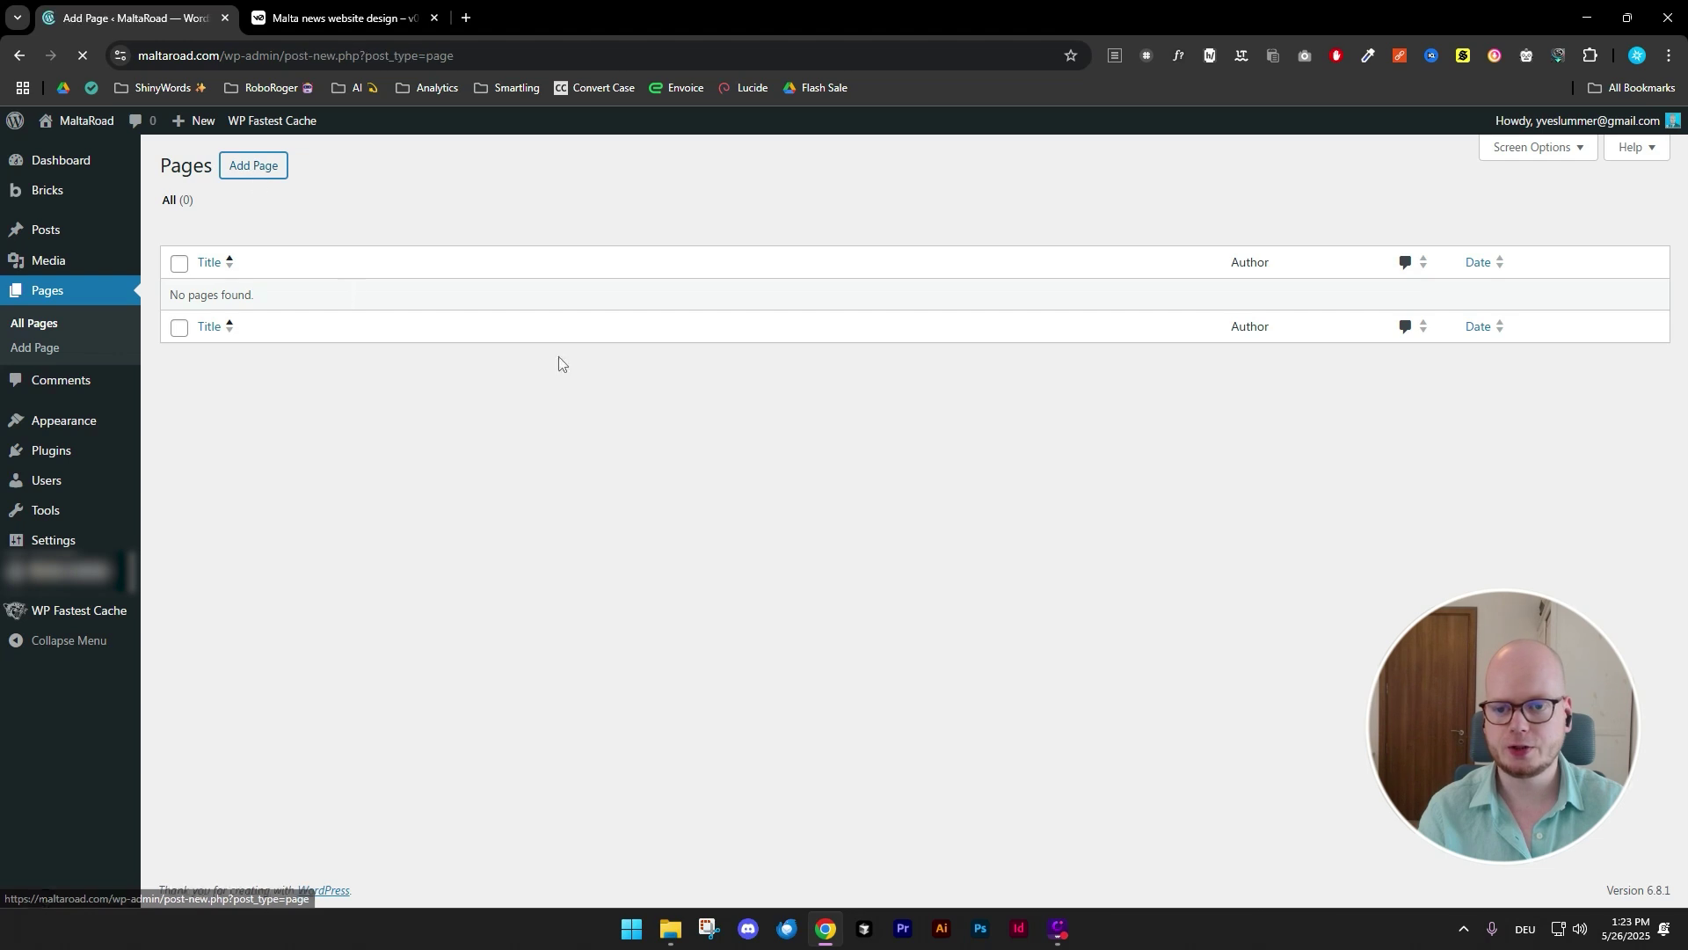
text(Home)
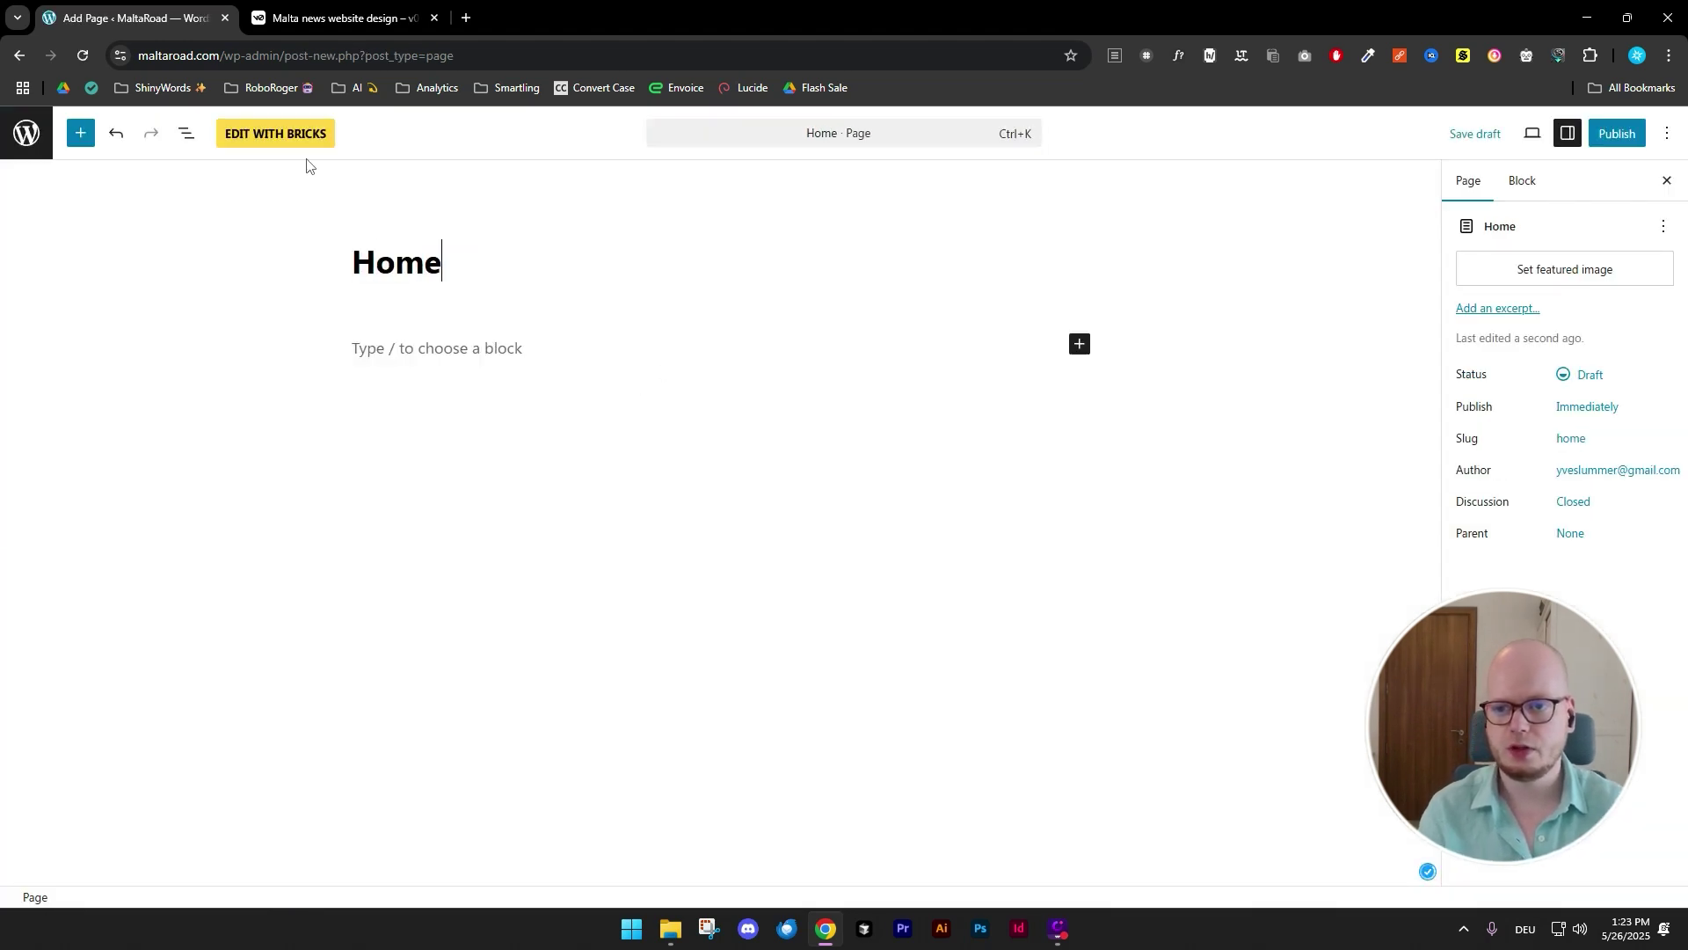
click(284, 145)
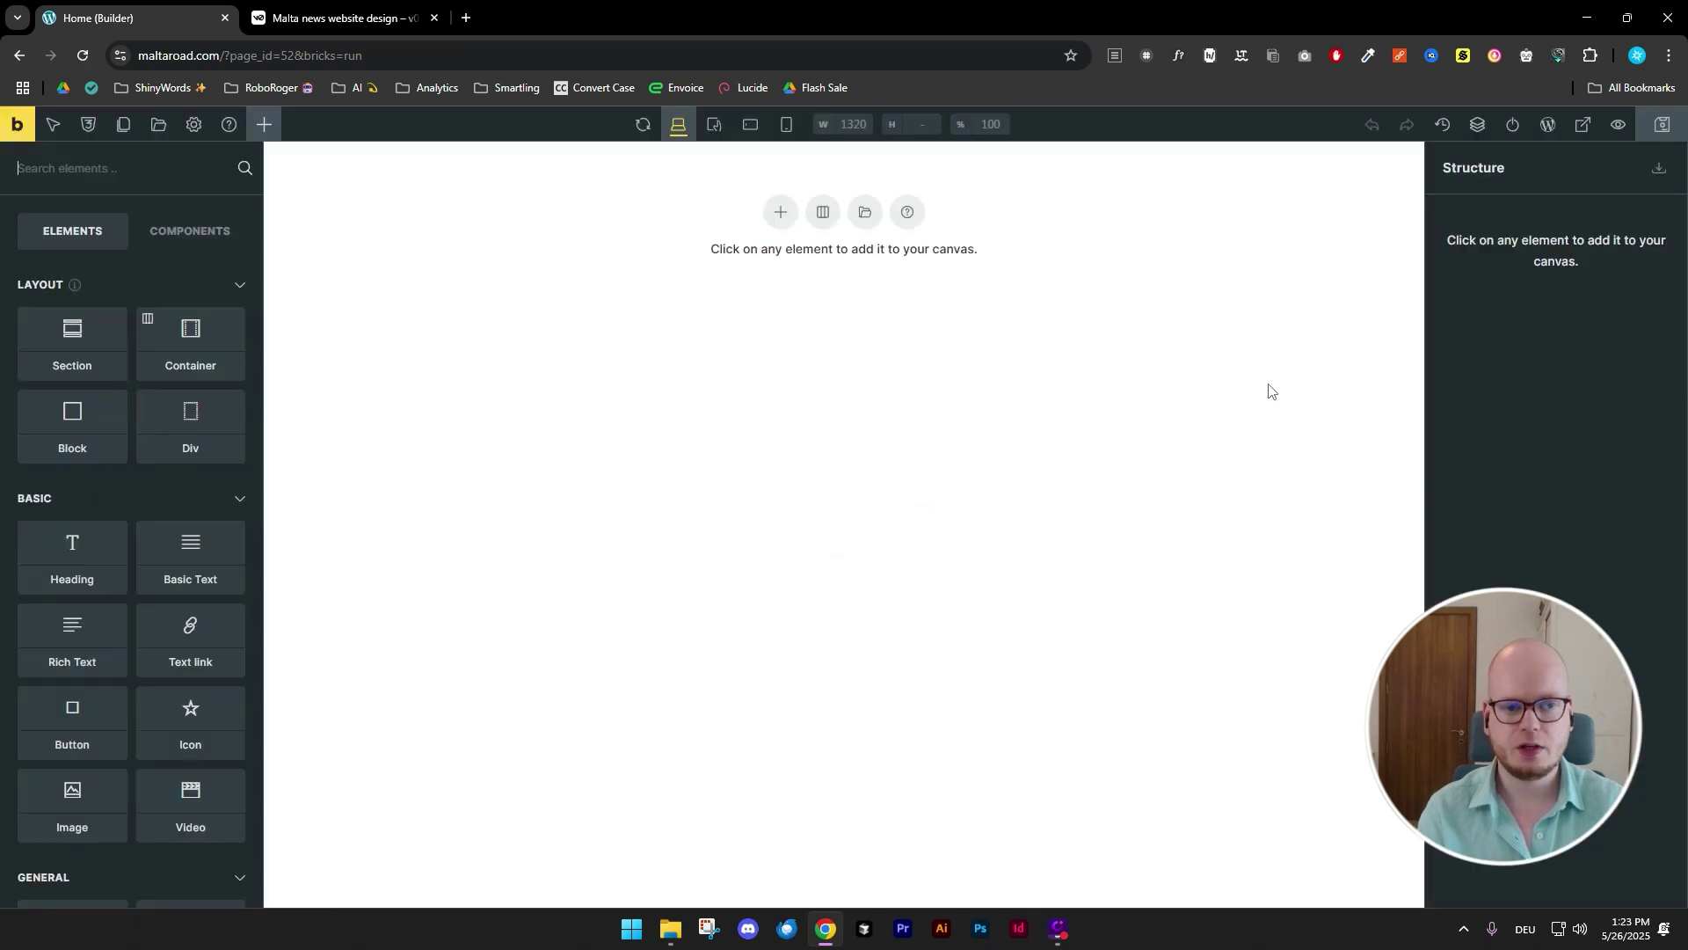
- Add a section with 50 top and bottom padding, then check the v0 design's layout and add a second container inside the section
click(779, 213)
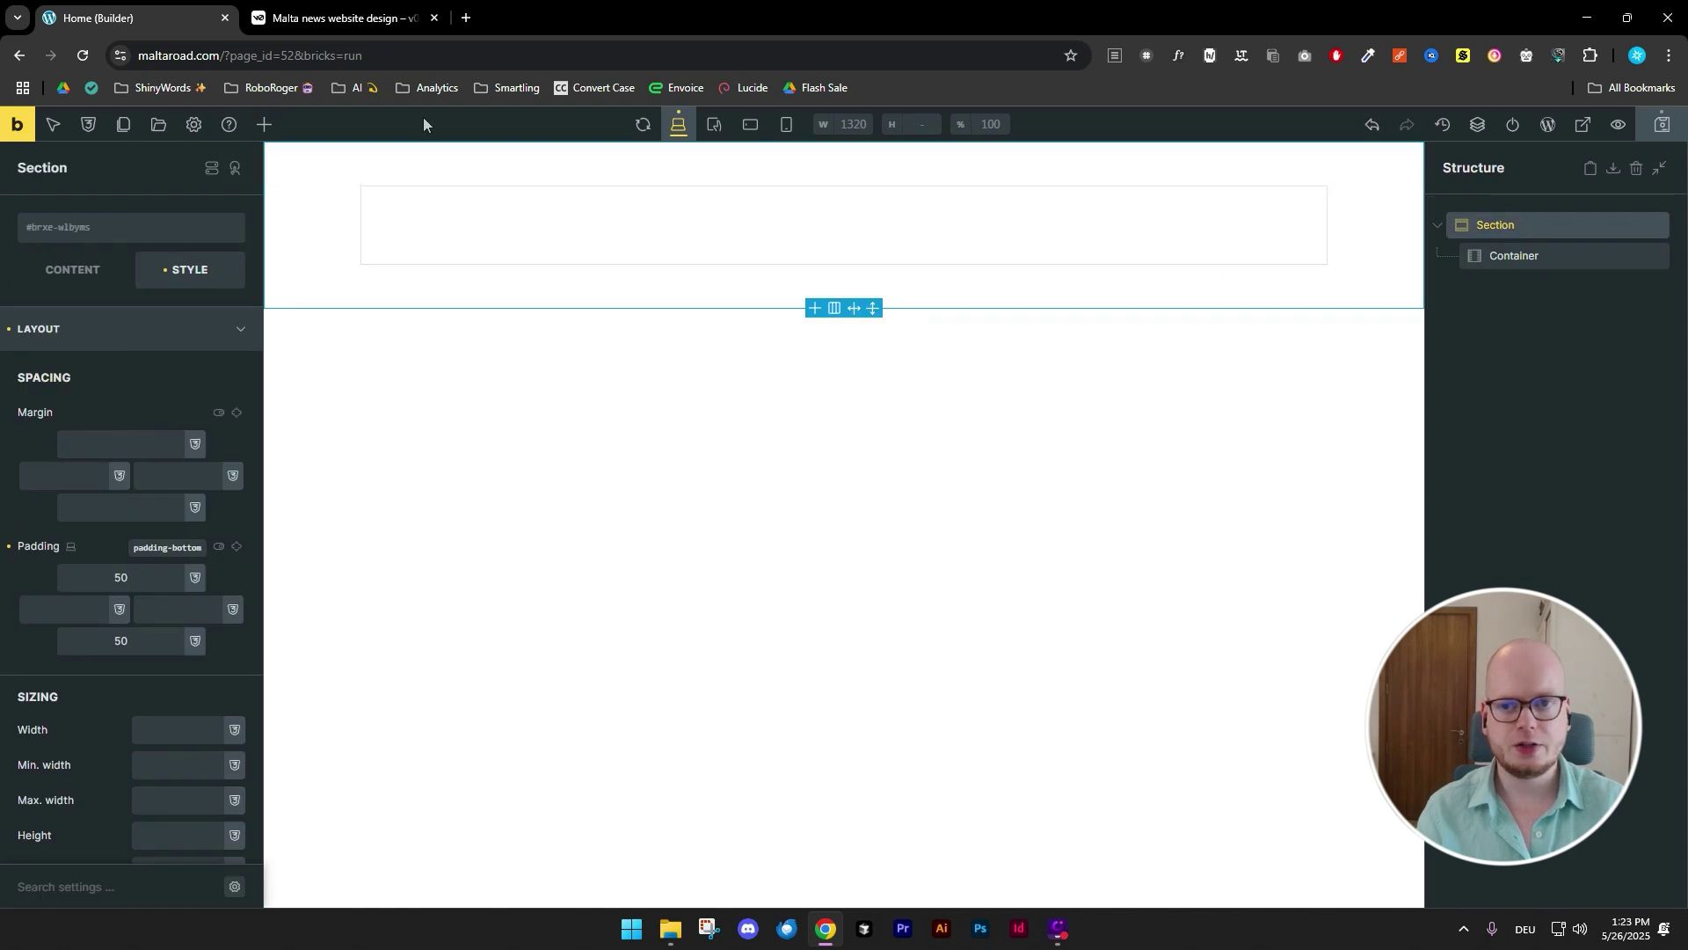
click(301, 21)
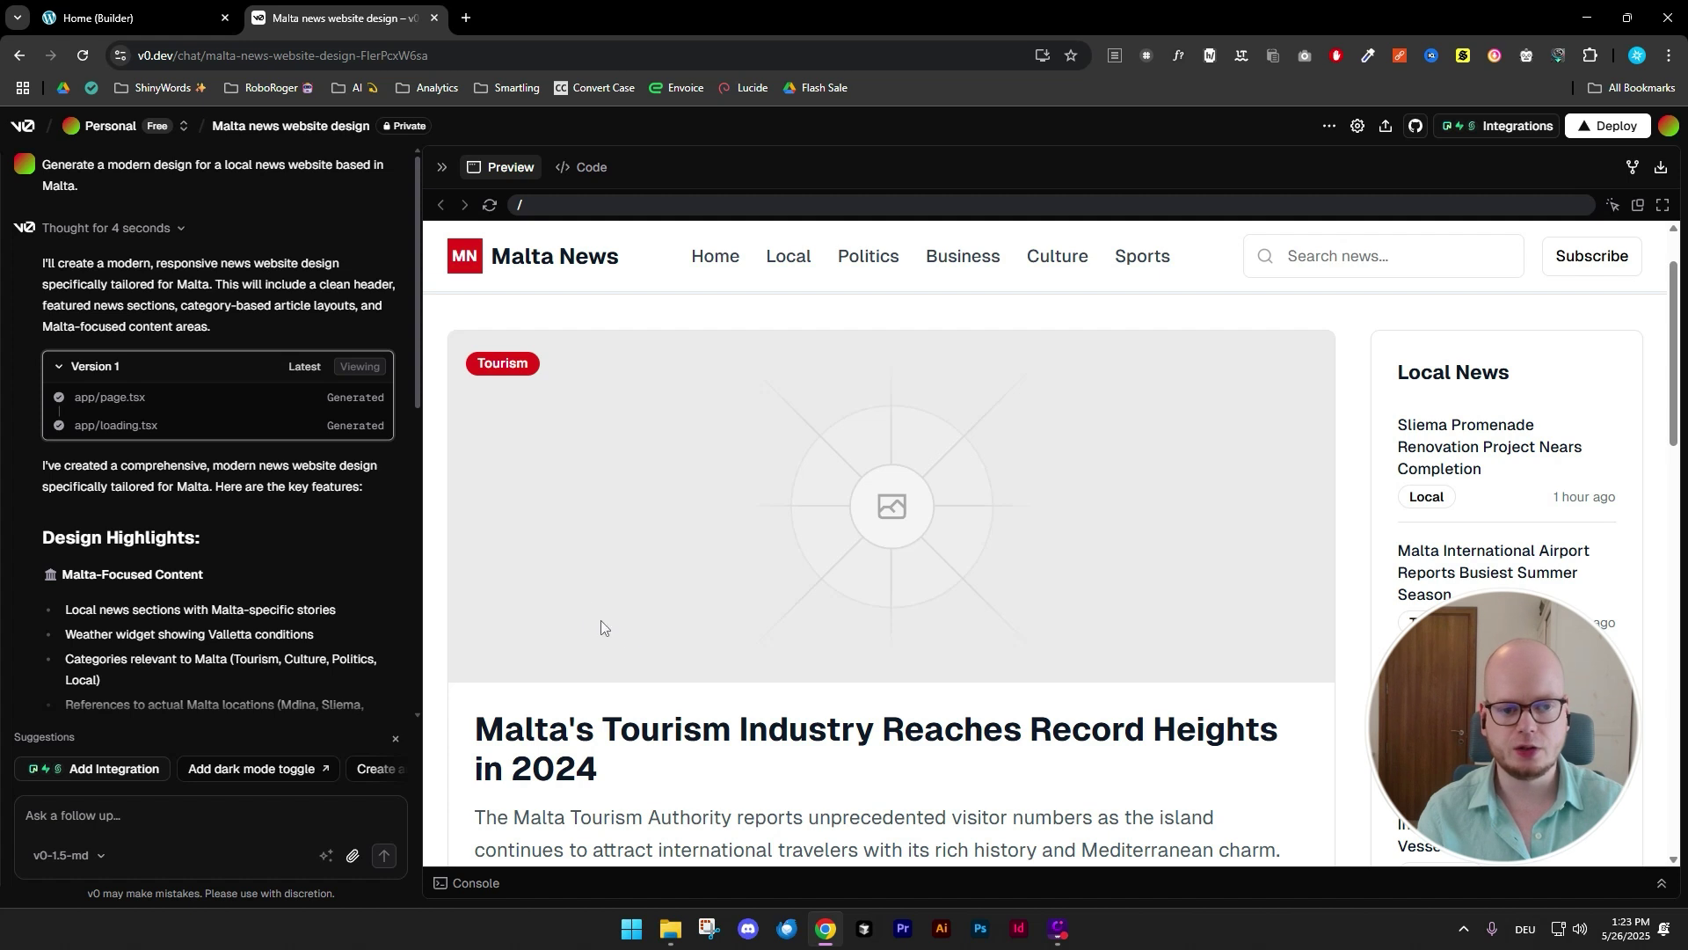
scroll(842, 489, down, 7)
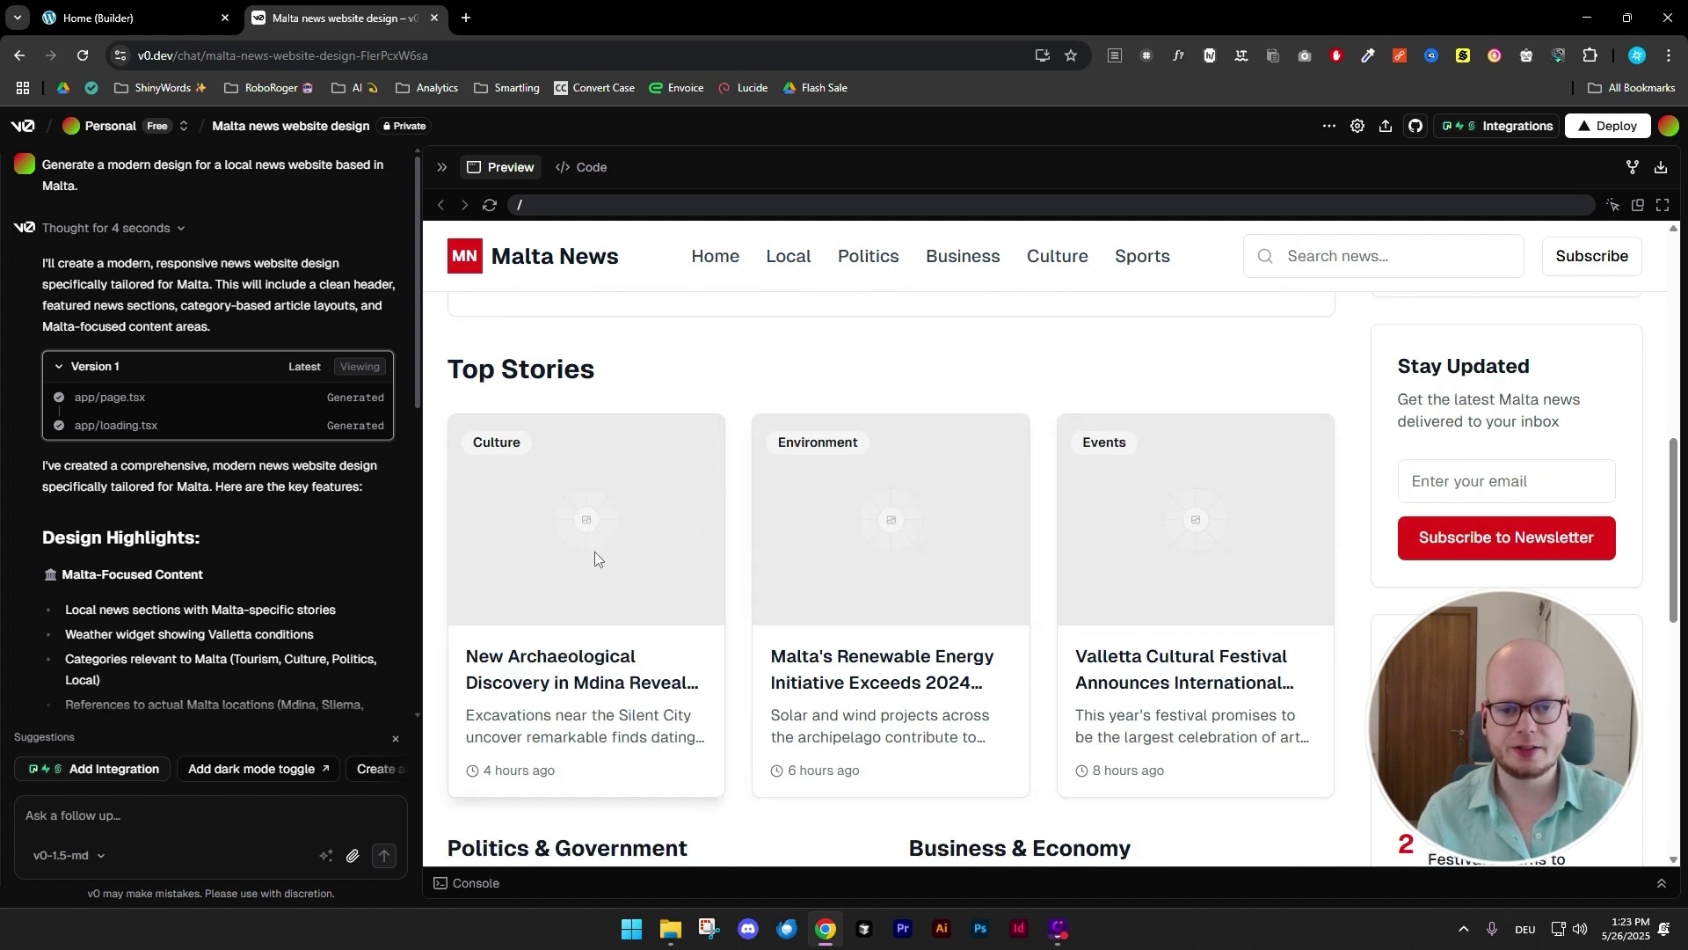
scroll(1106, 540, up, 5)
click(136, 13)
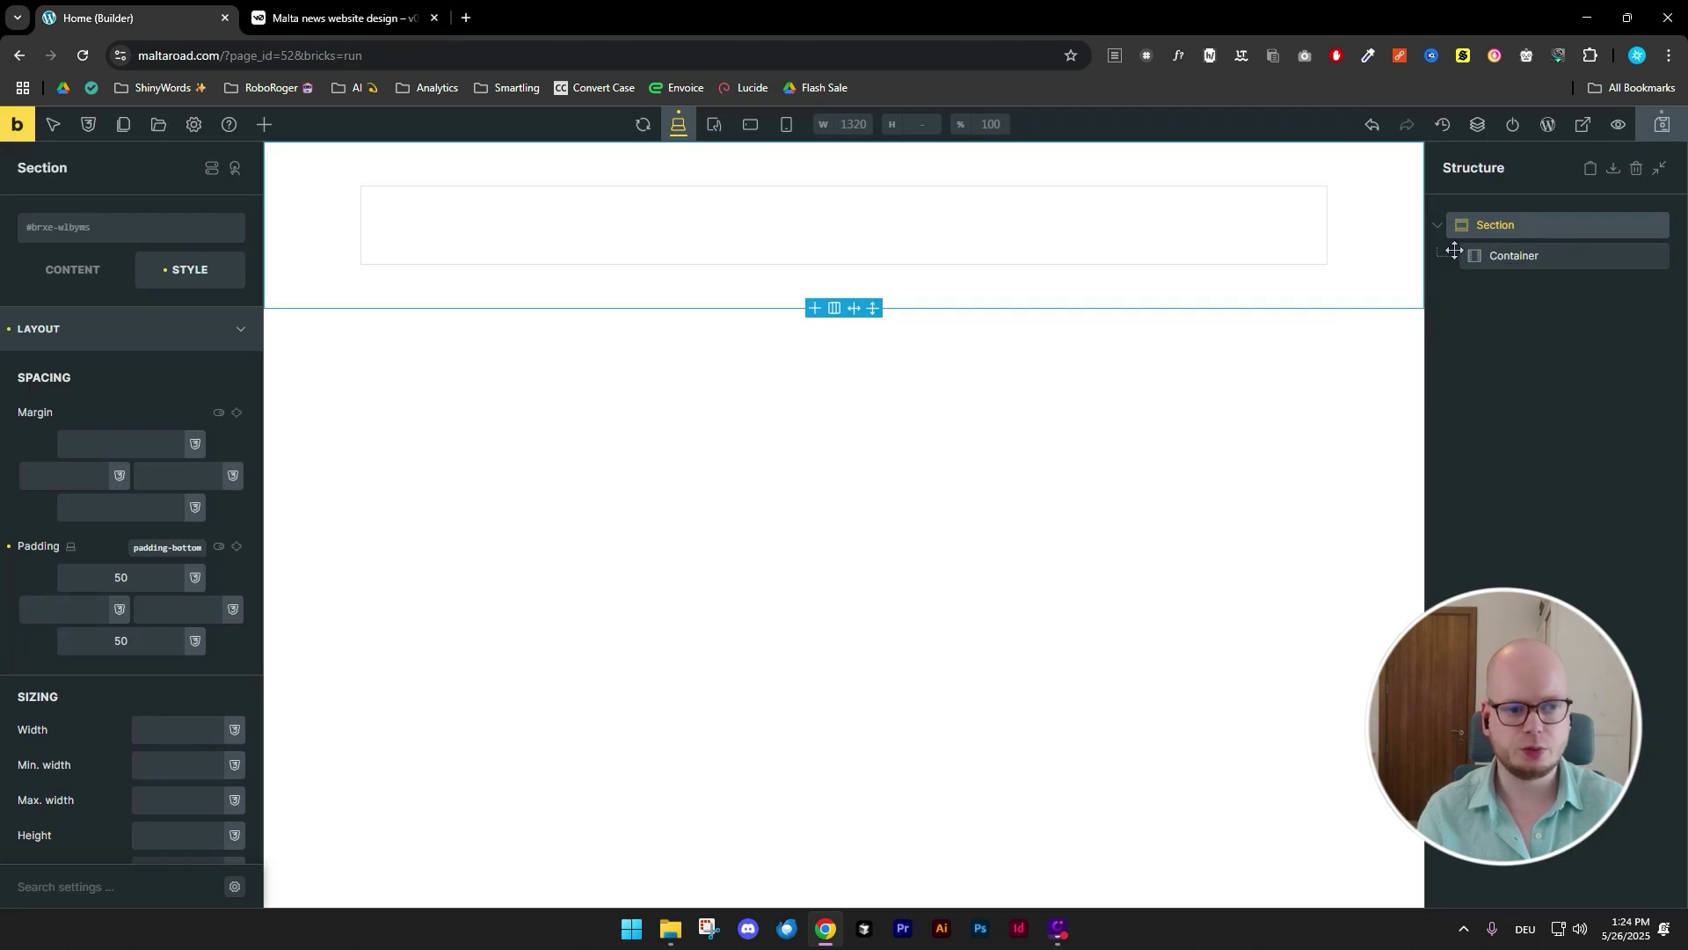
click(264, 124)
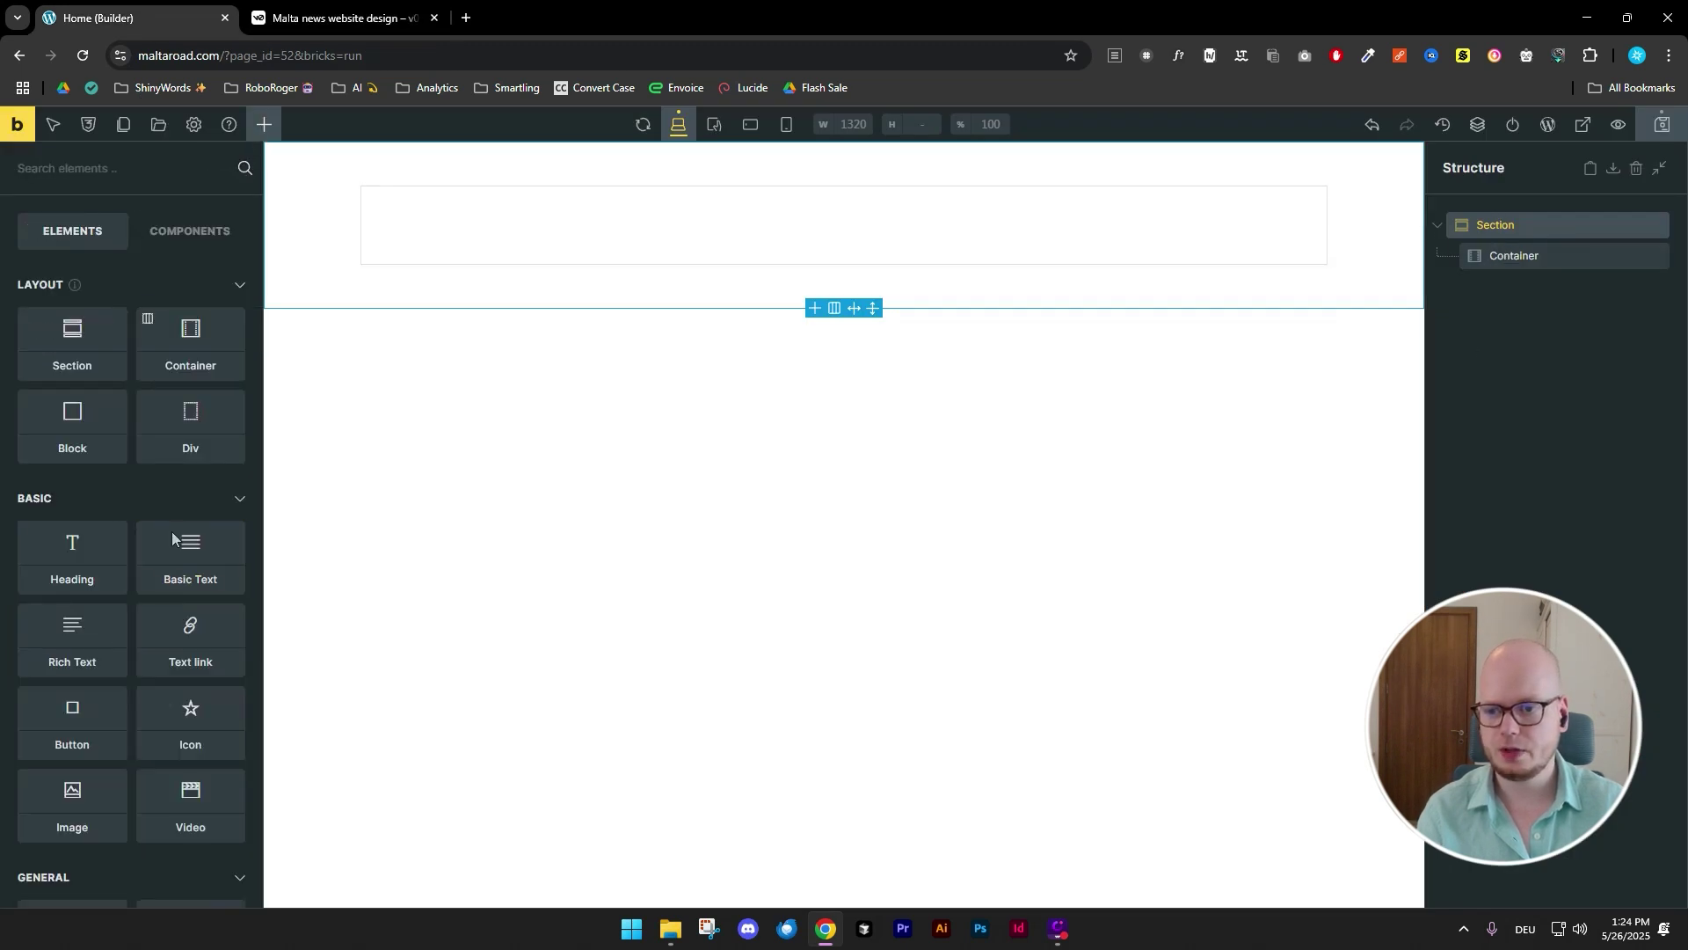
click(164, 350)
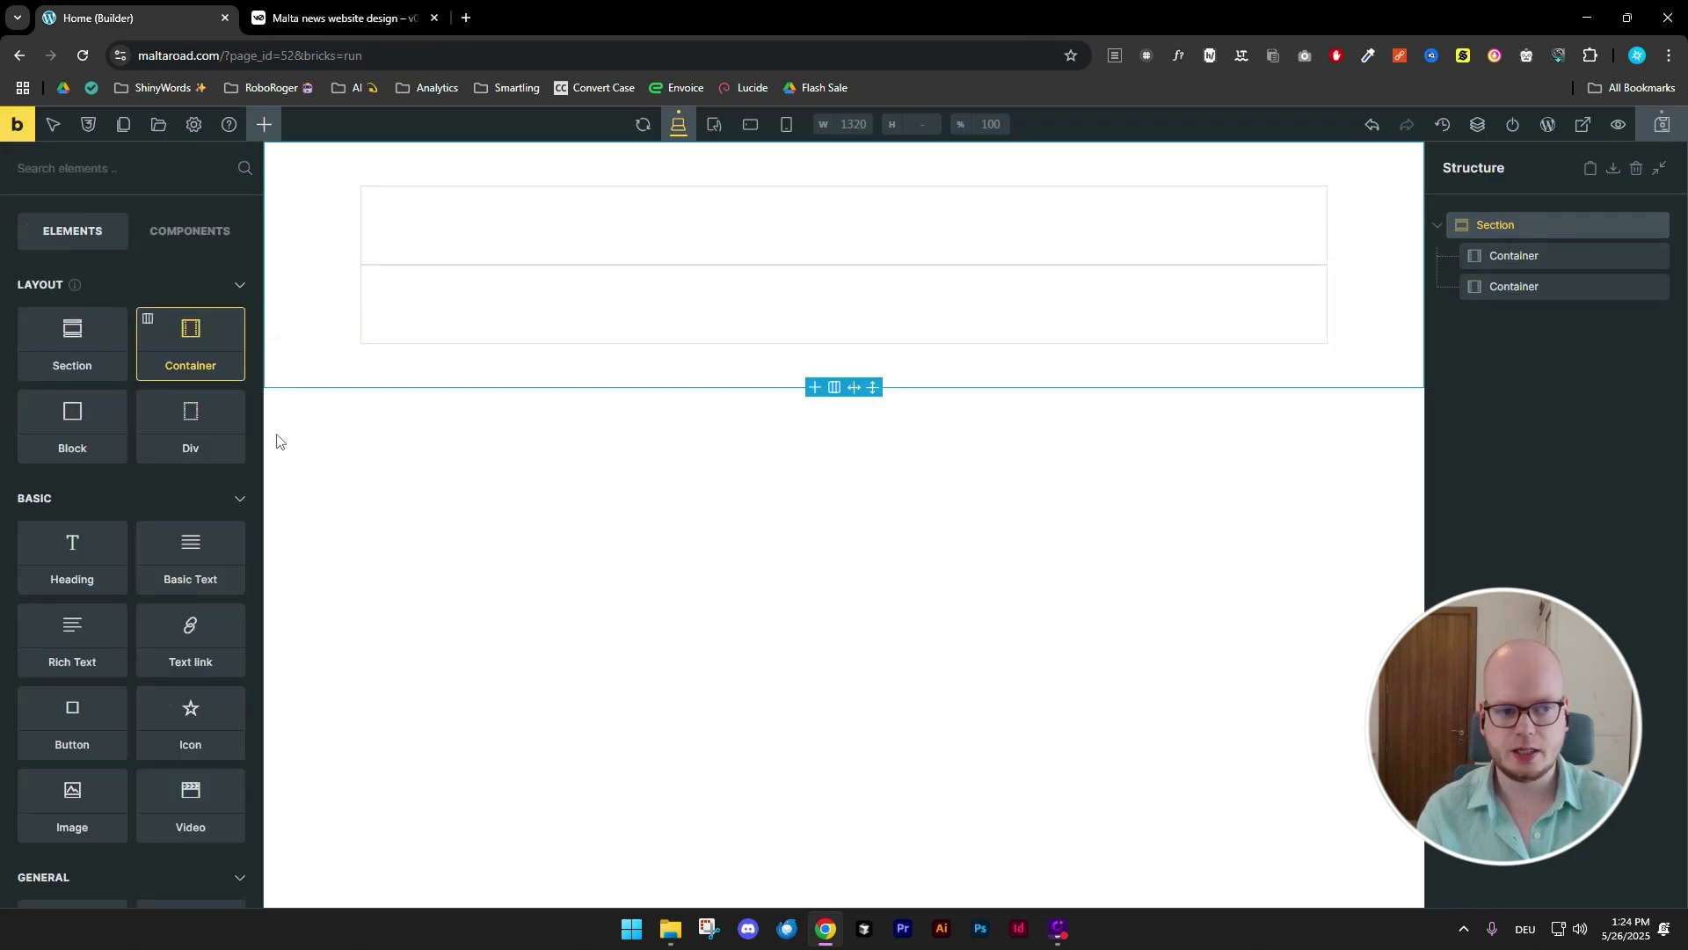
- Add a block inside the section's first container
click(1500, 251)
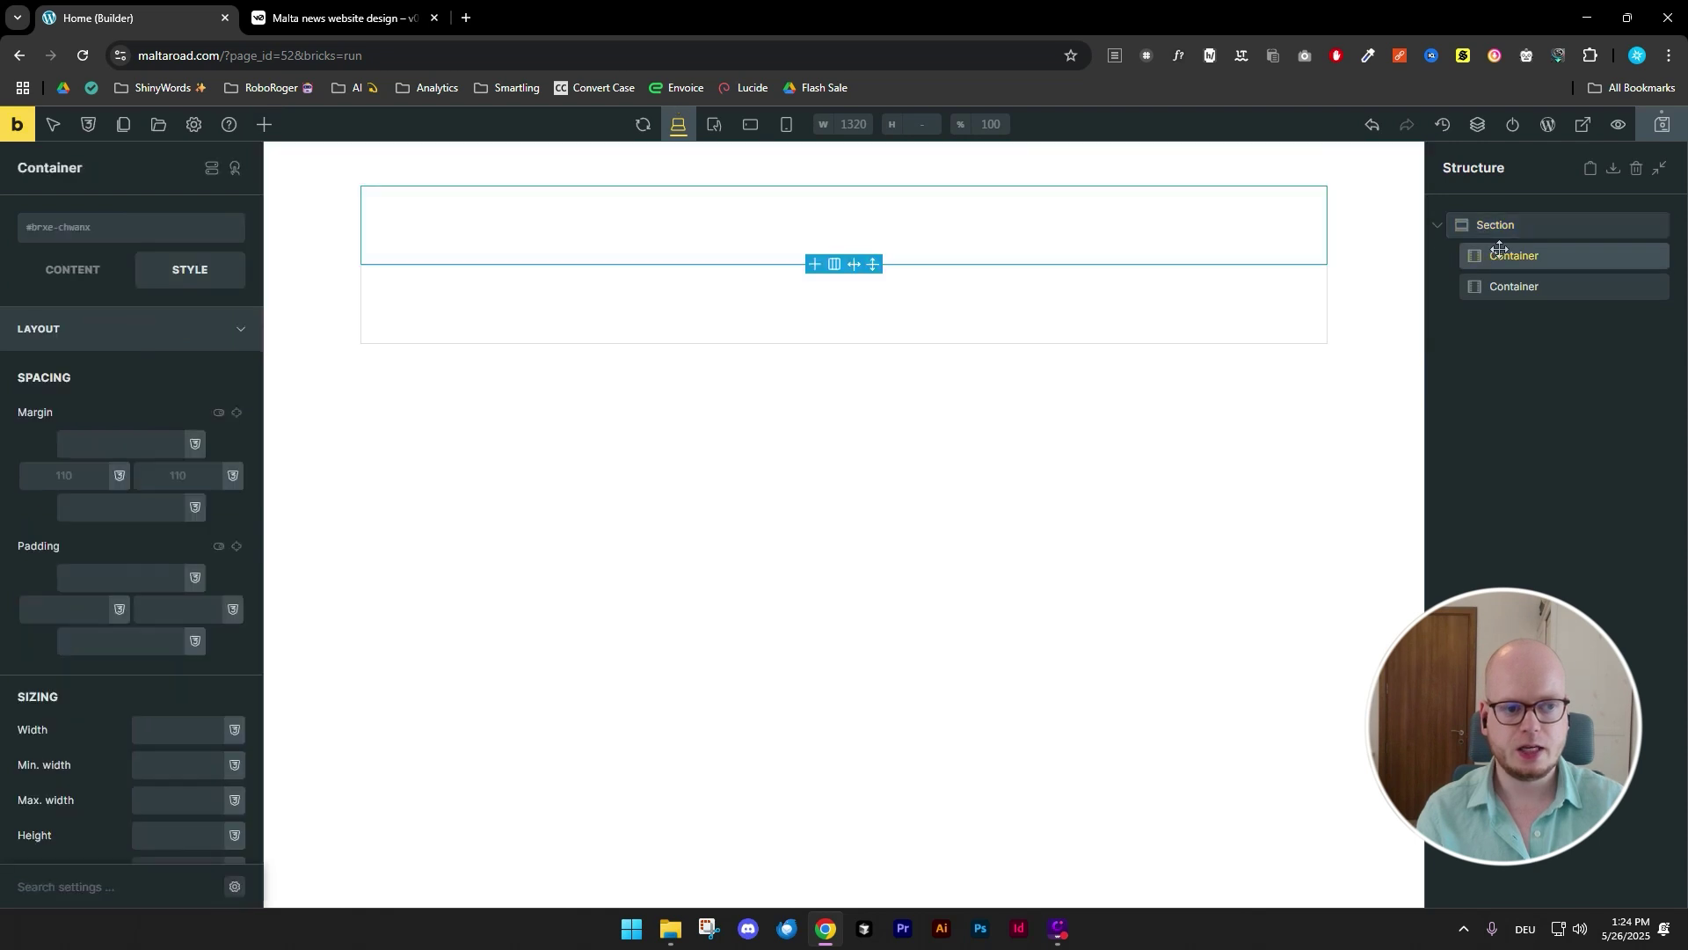
click(261, 124)
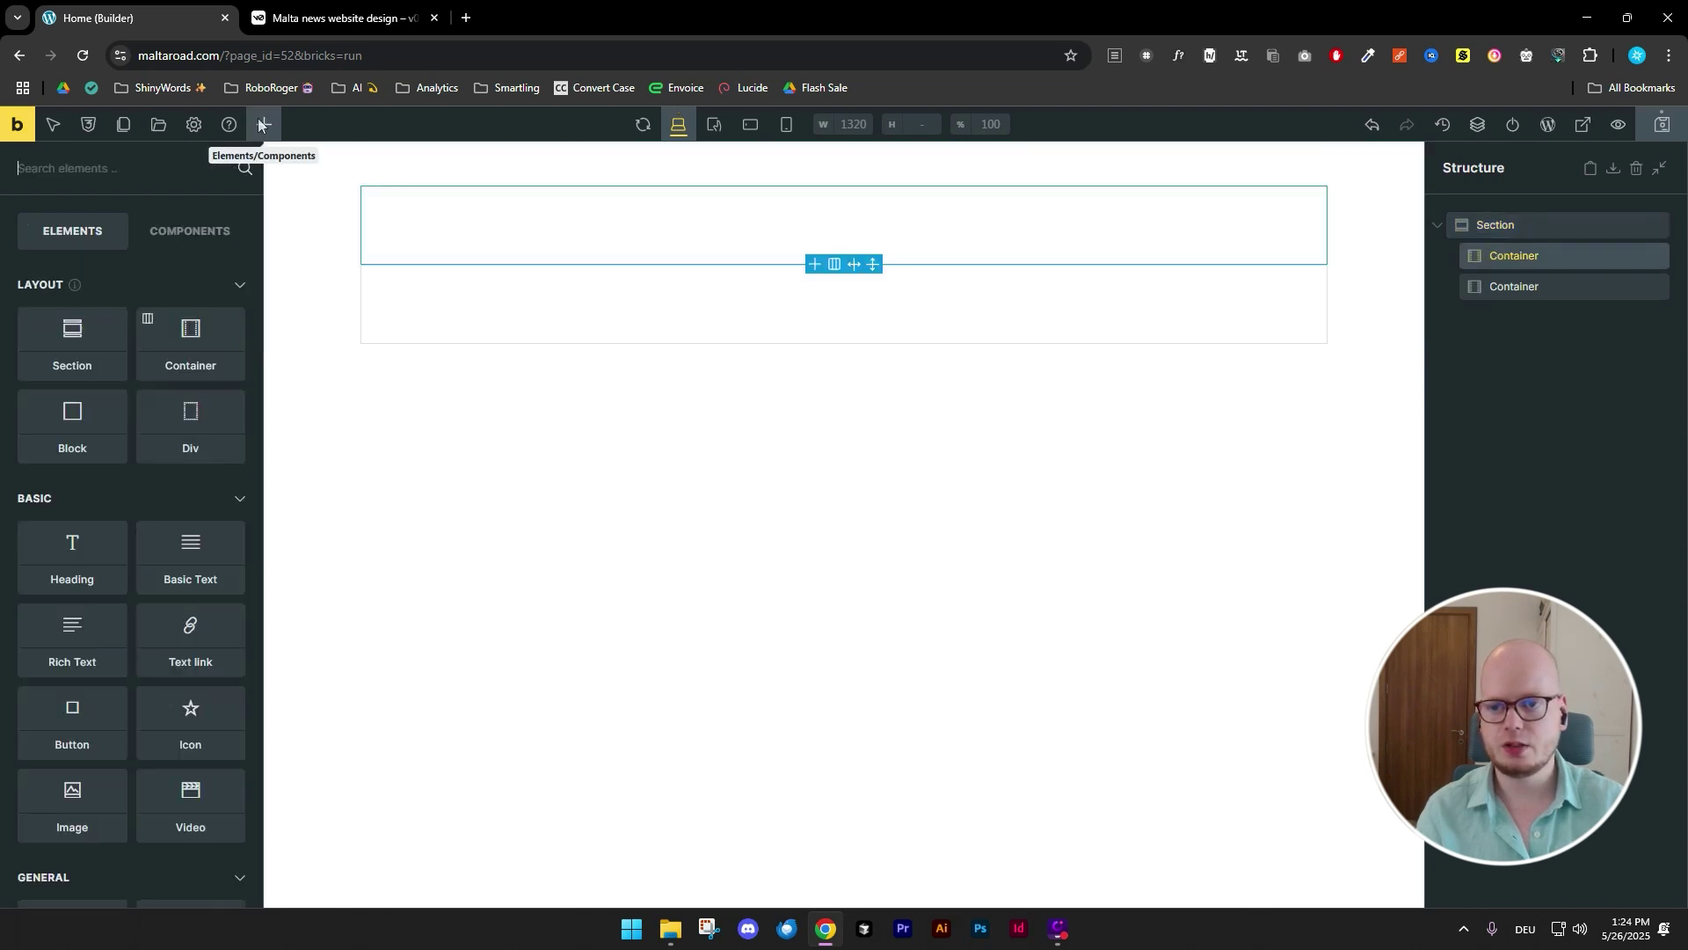
click(66, 424)
- Enable the query loop on the block in the first container, with query type Posts and post type Posts
click(1516, 286)
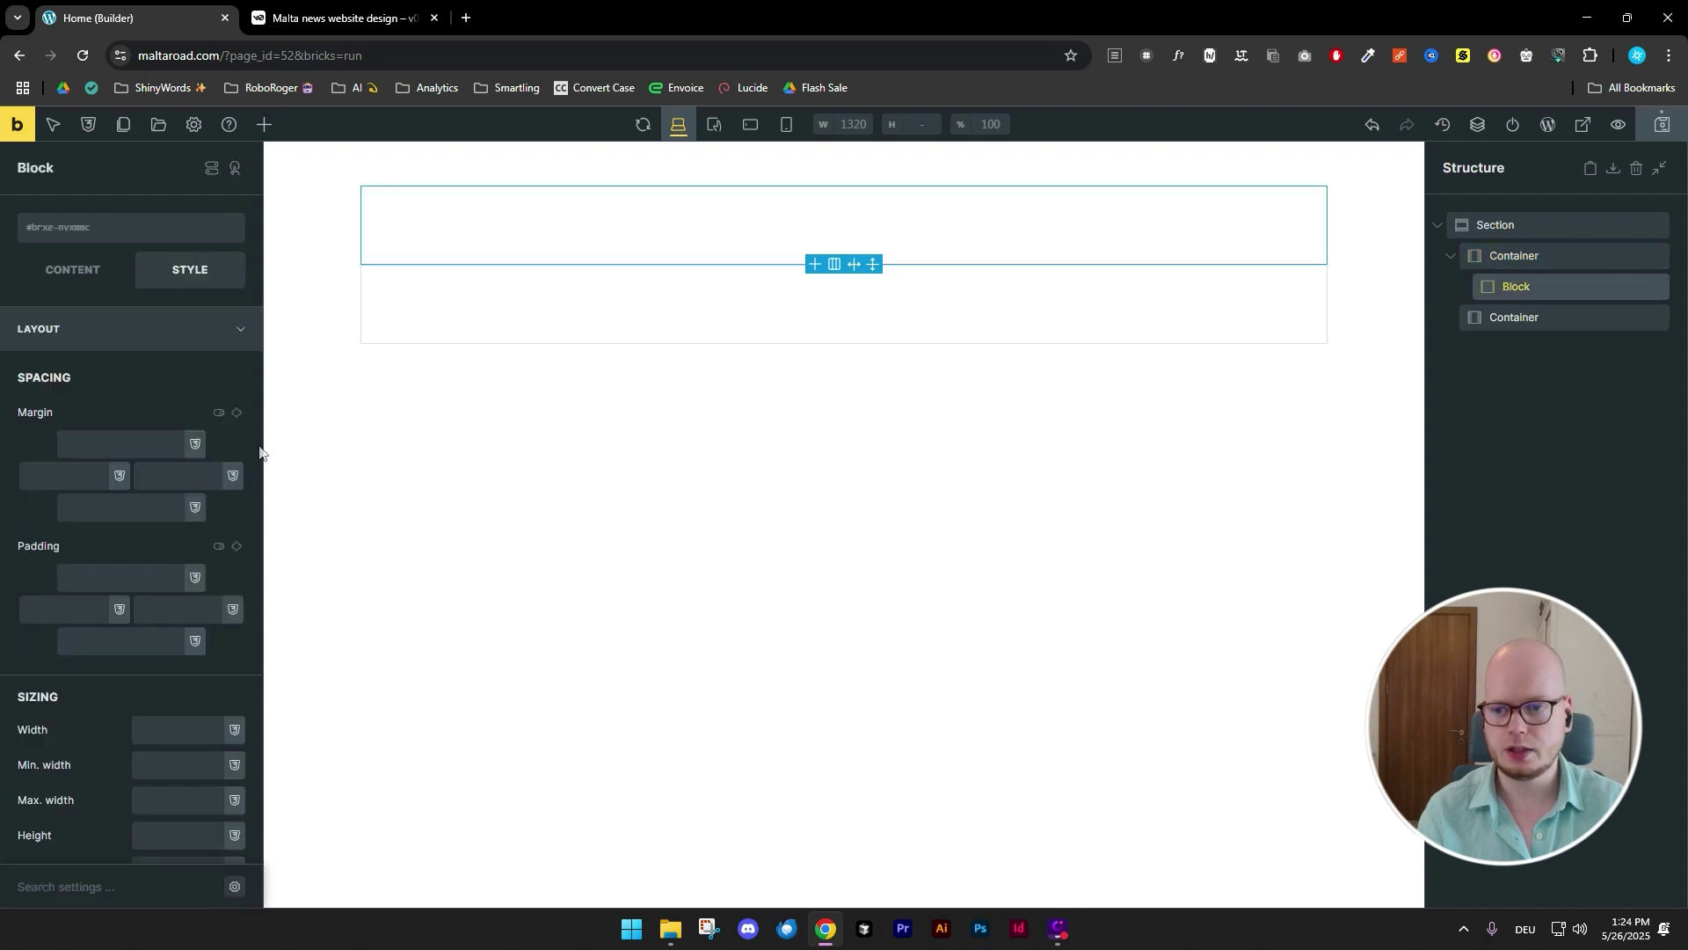
click(77, 278)
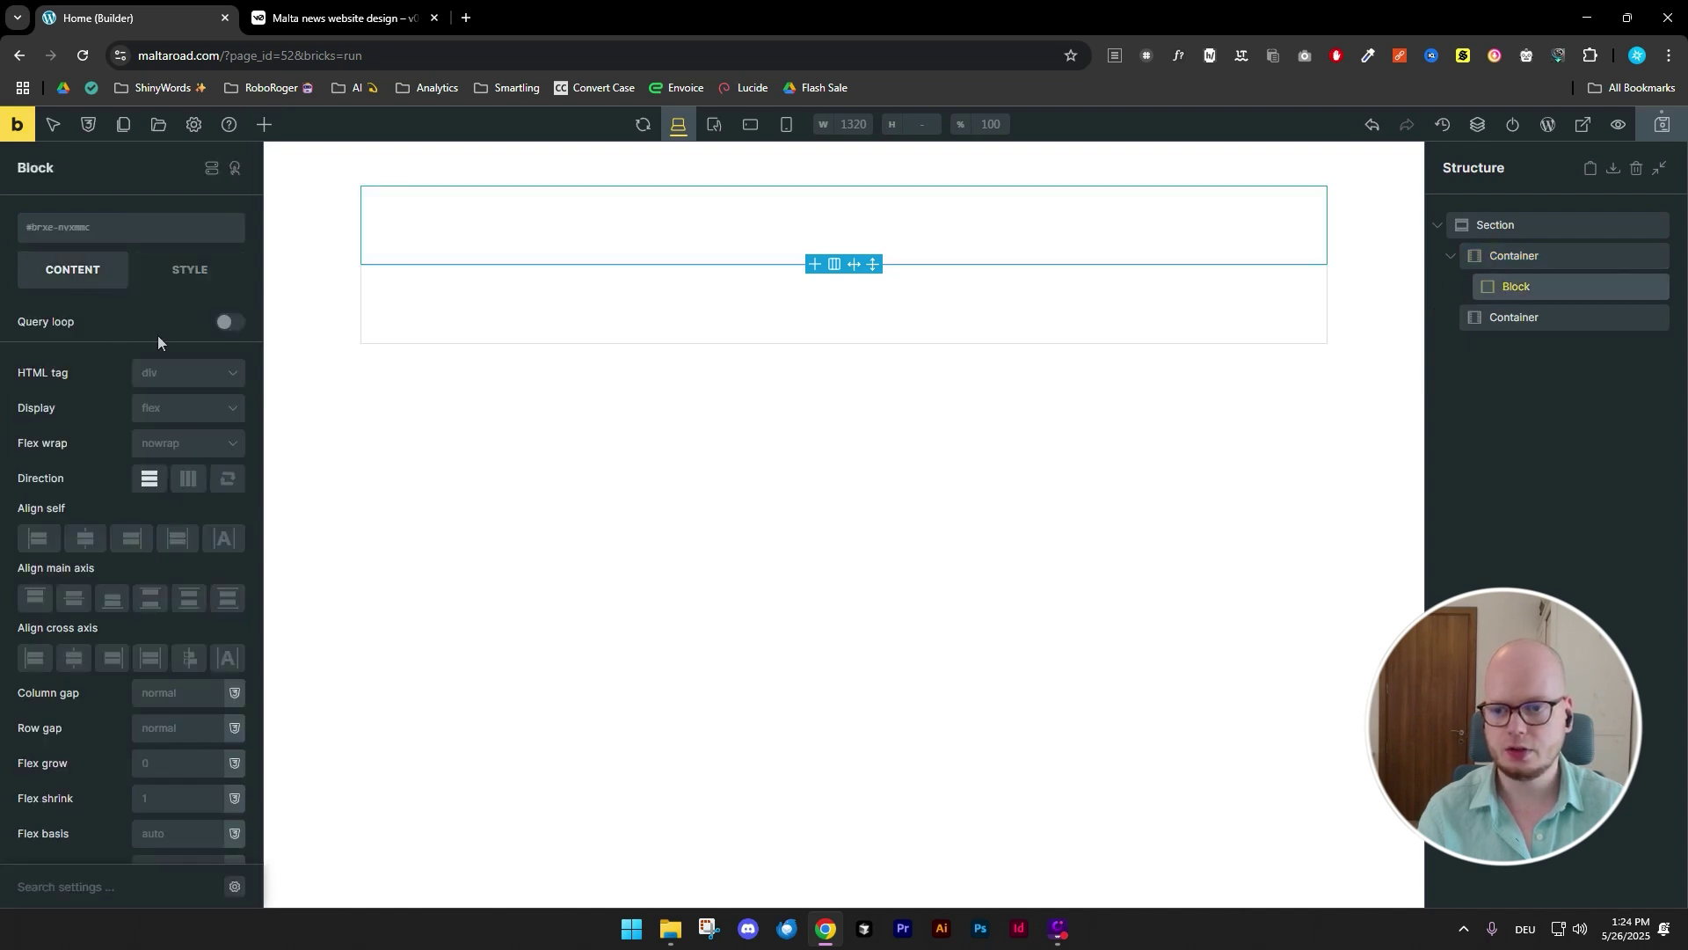
click(226, 322)
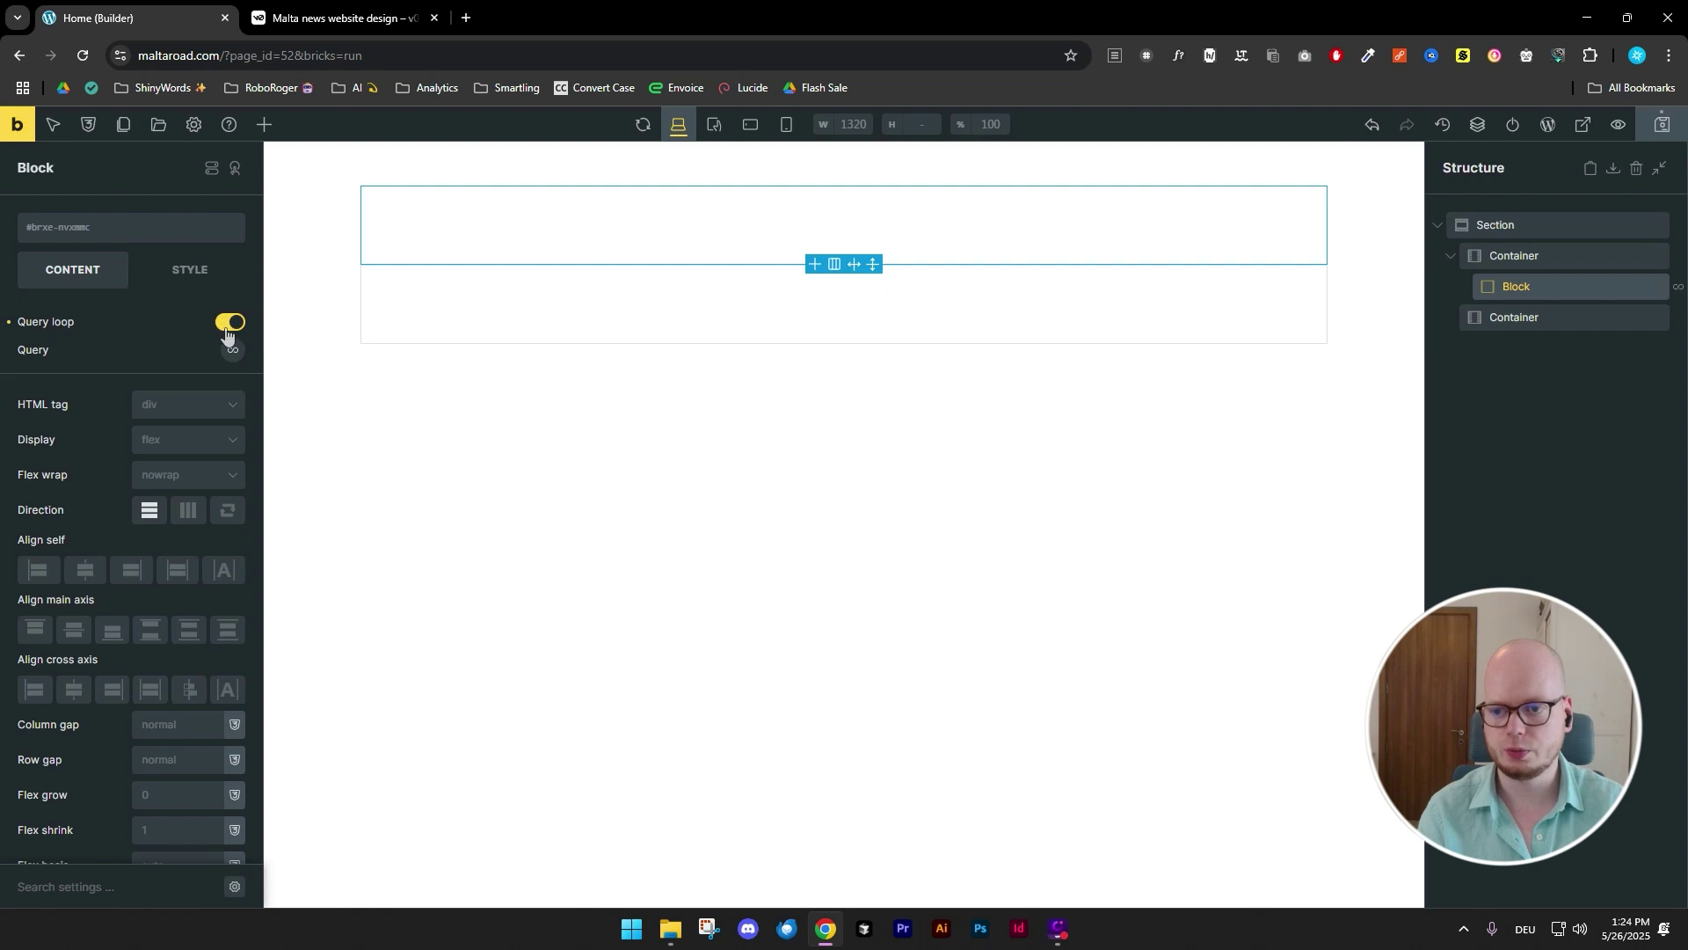
click(233, 353)
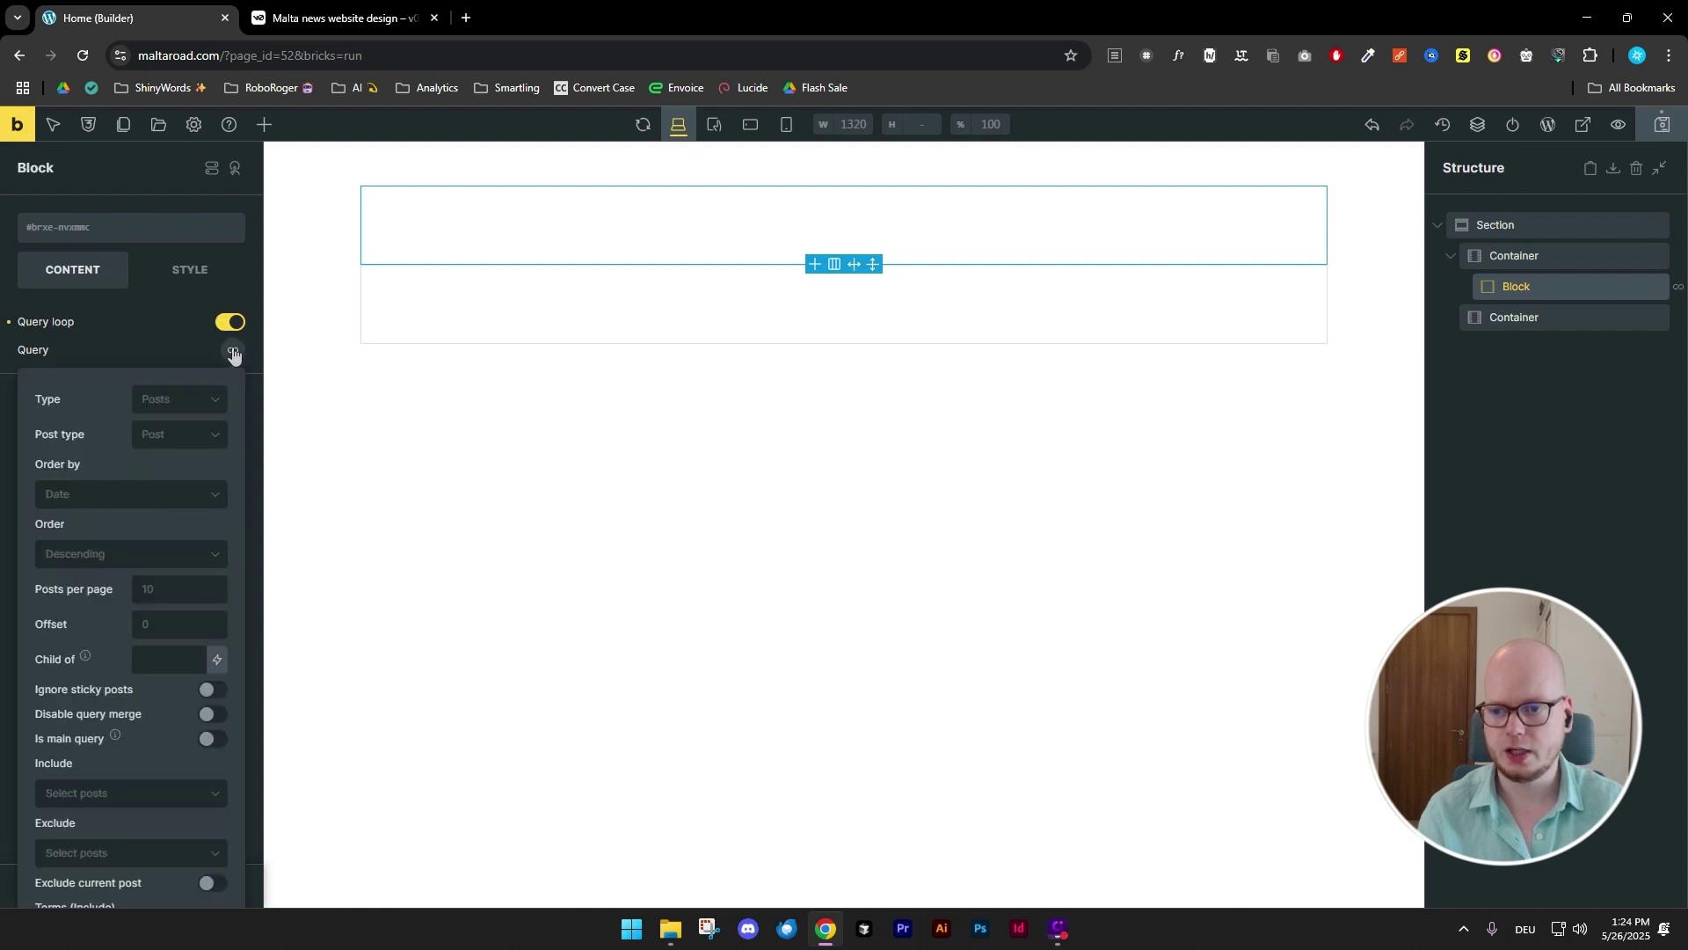
click(177, 401)
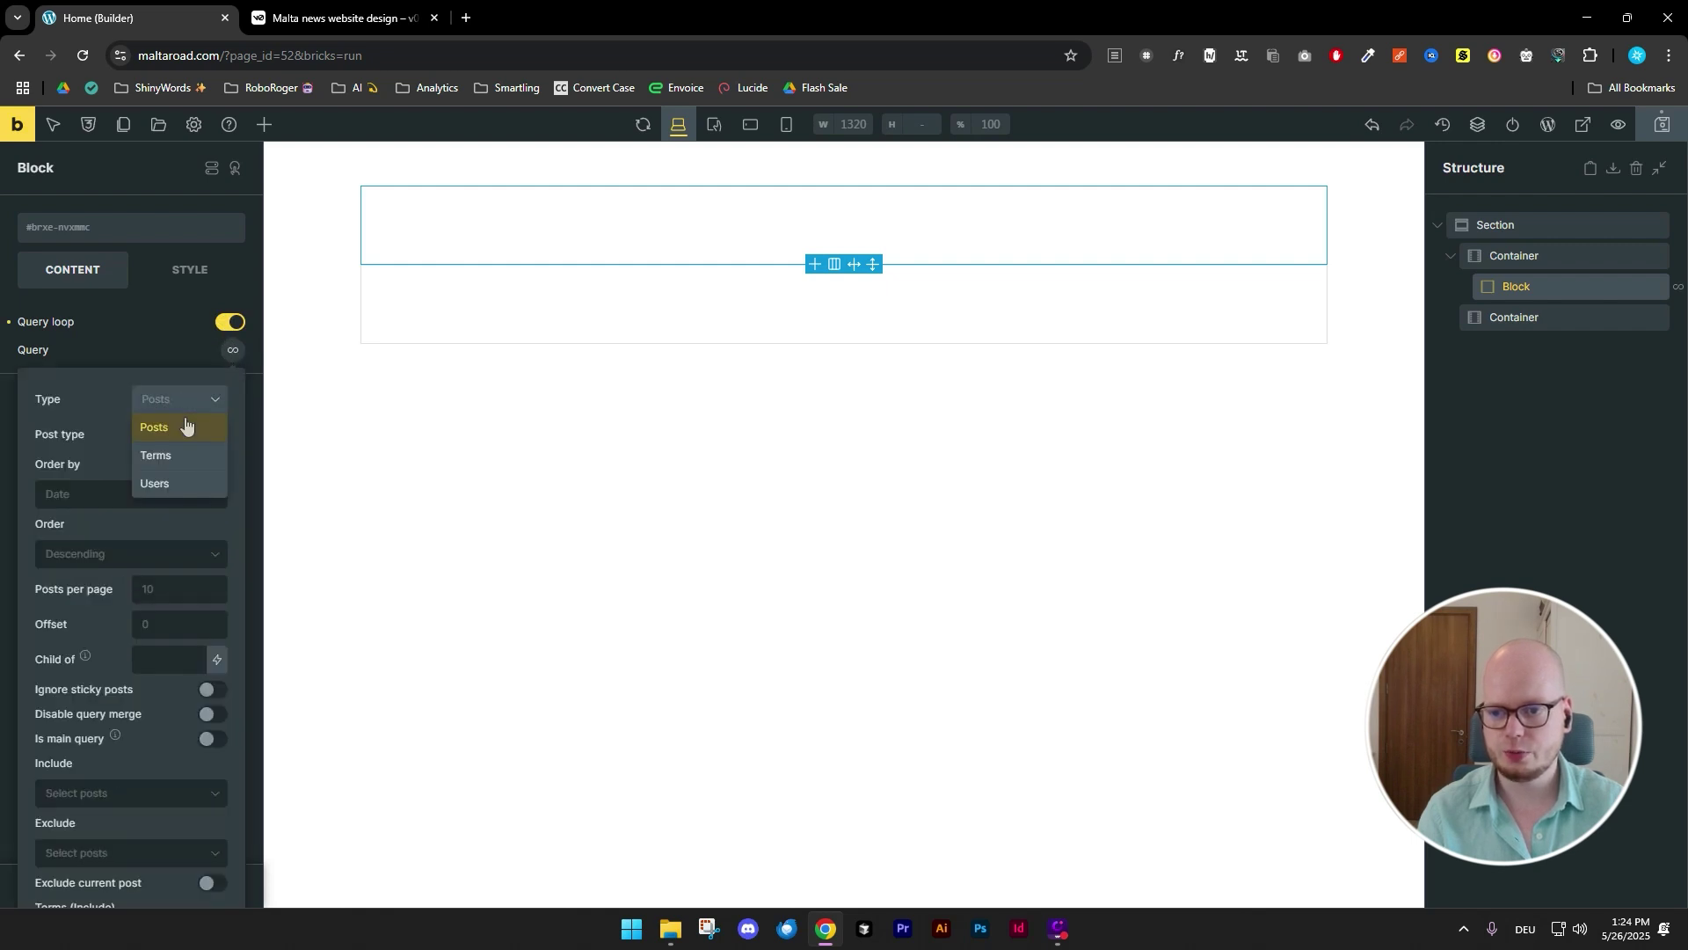
click(186, 428)
click(188, 444)
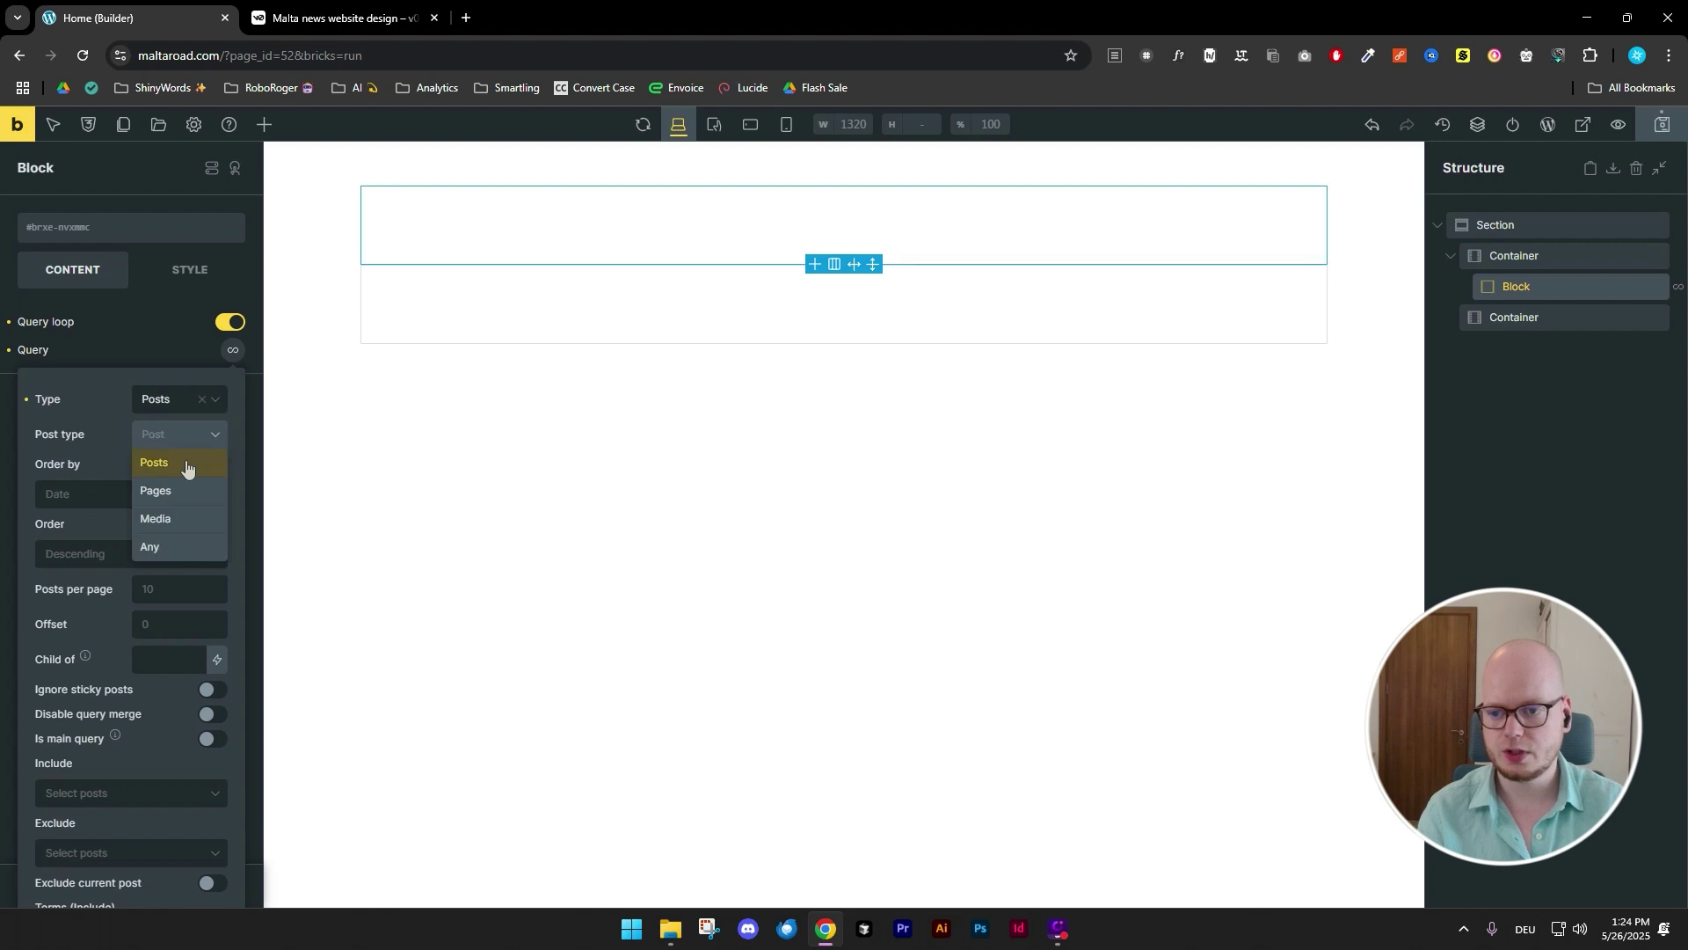
click(187, 464)
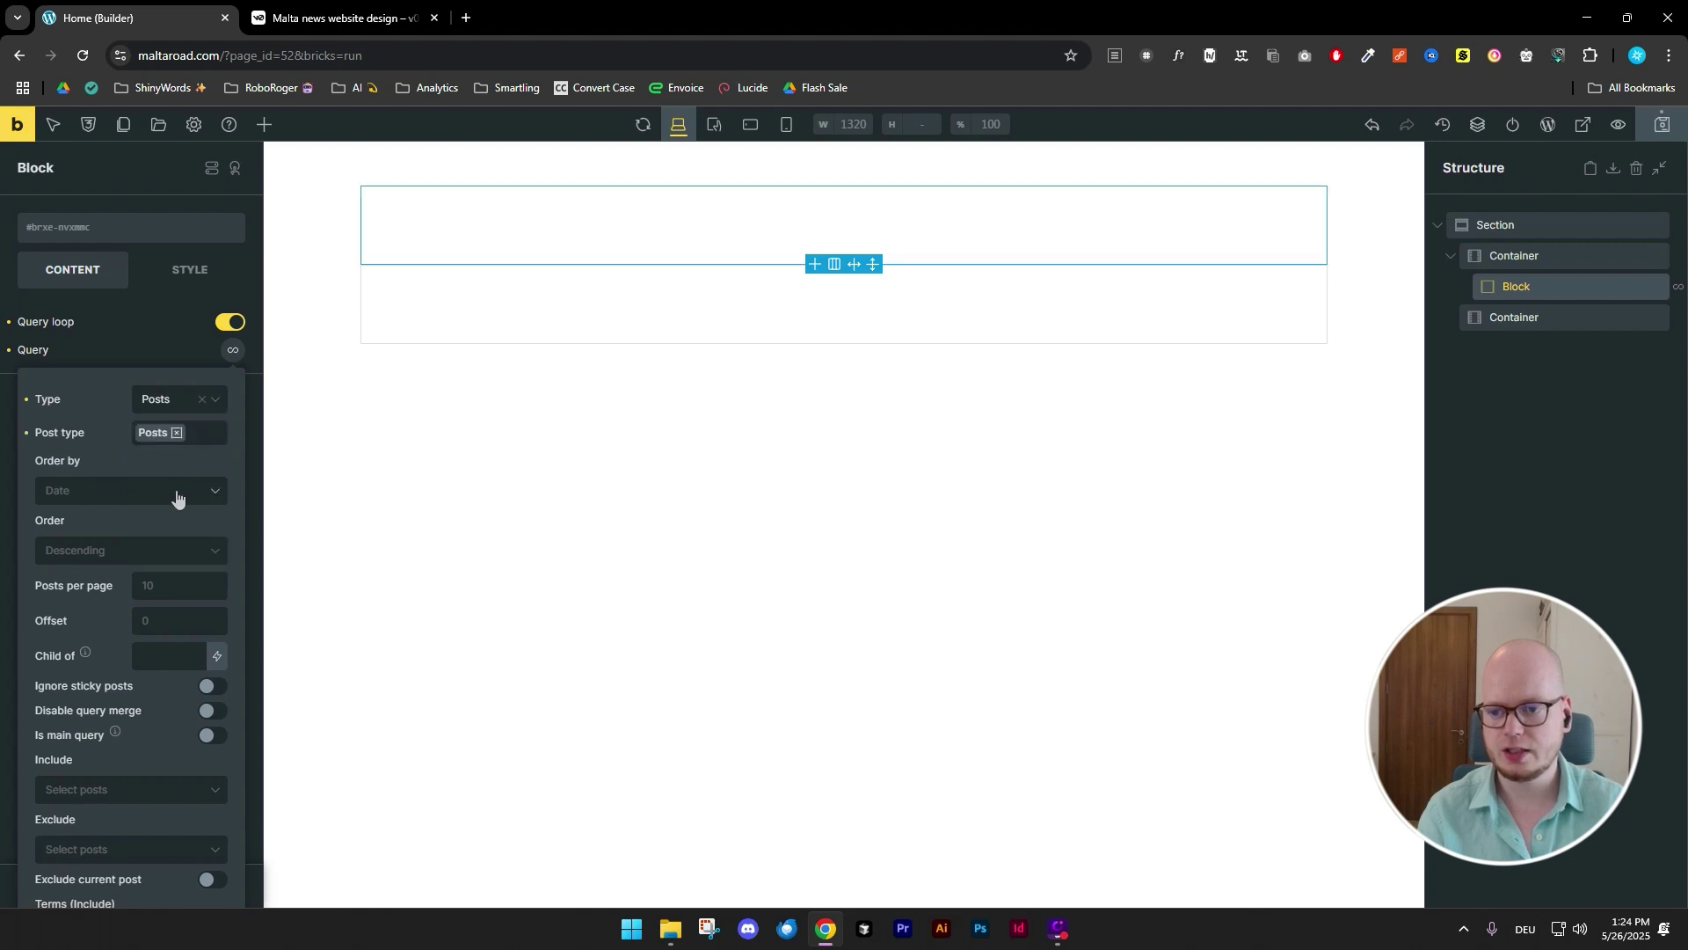
- Order the block's query by date and, after checking the v0 design's featured article, limit it to 1 post per page
click(177, 496)
text(dat)
click(148, 561)
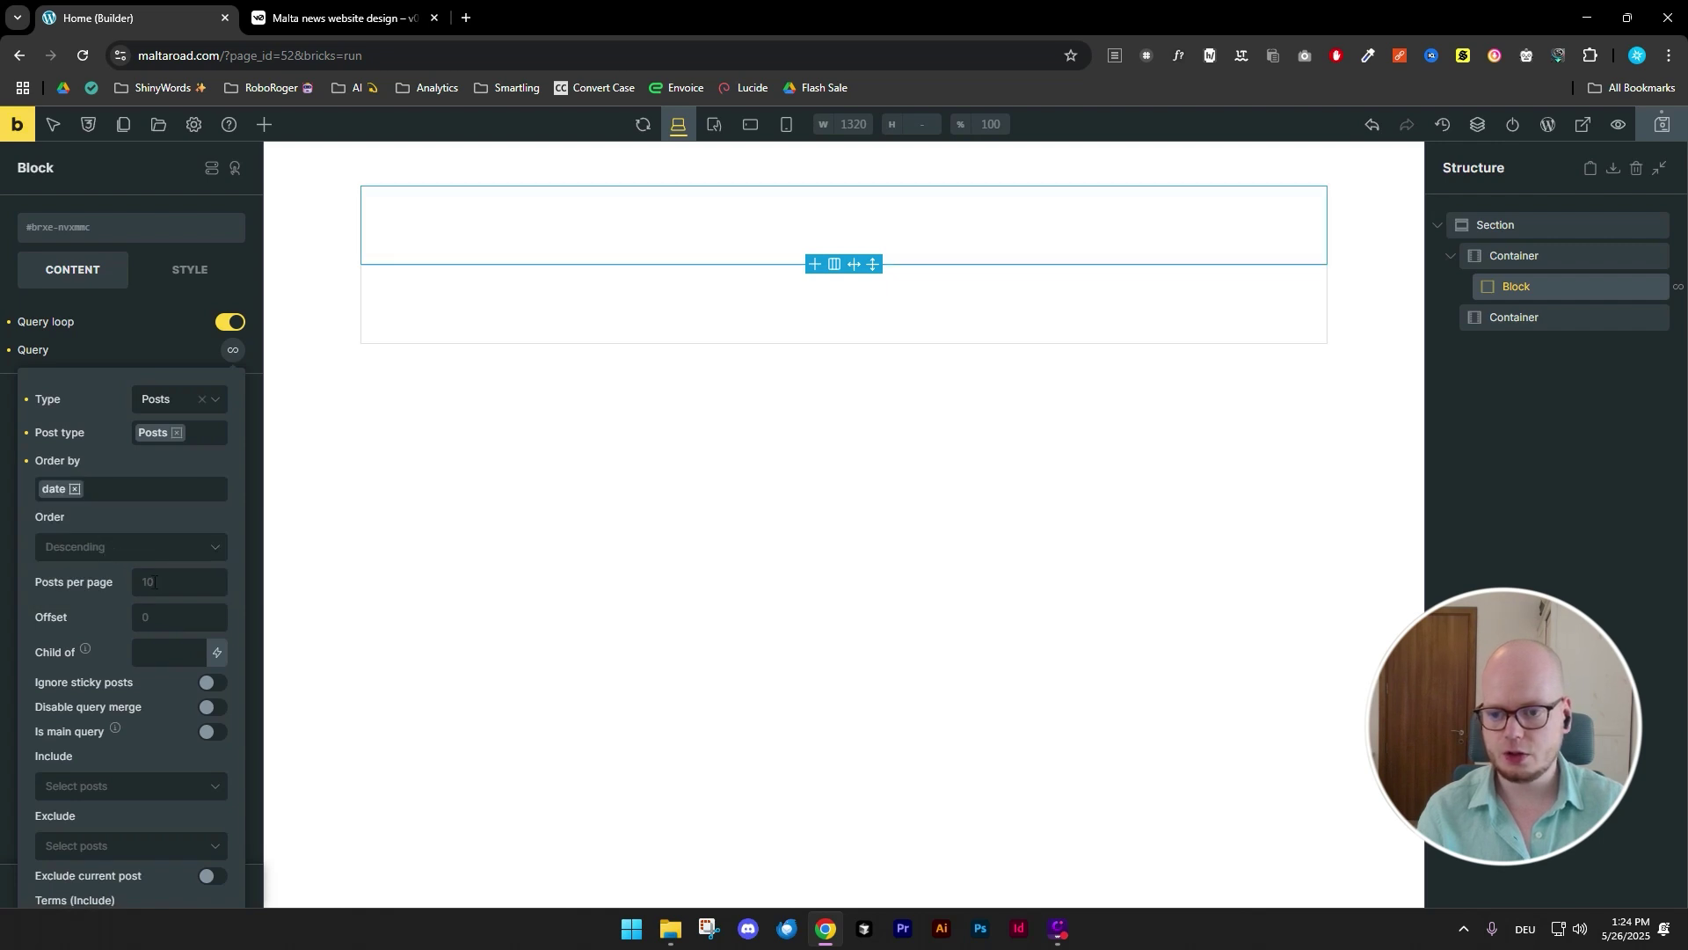
click(305, 19)
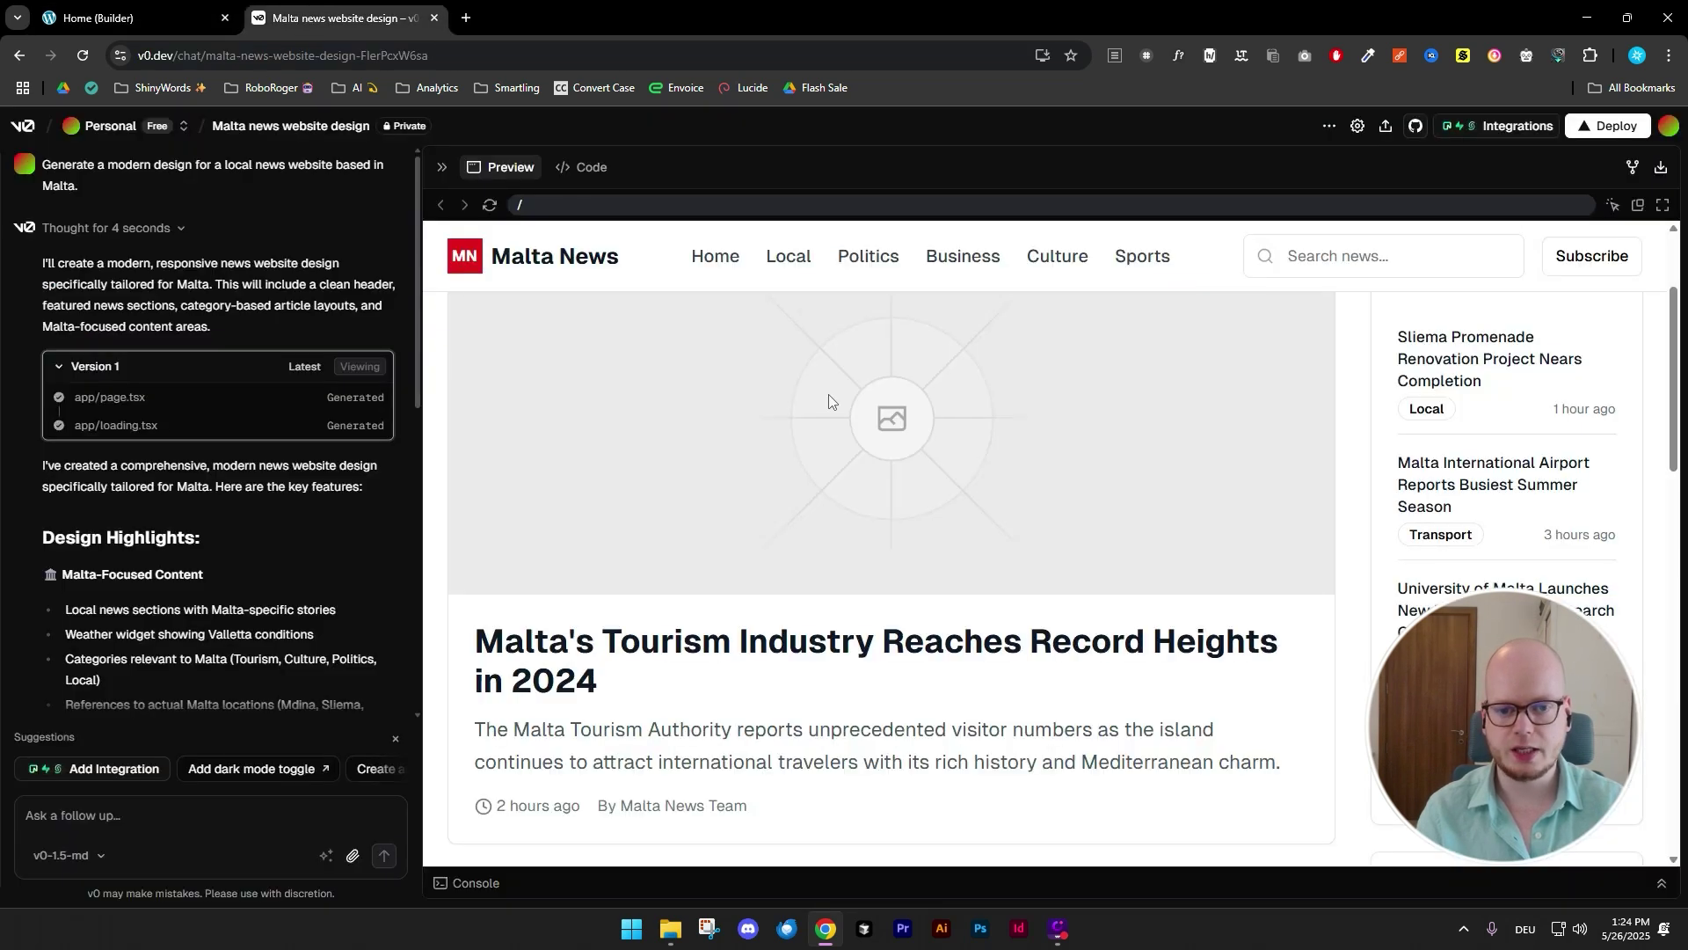
scroll(635, 580, up, 2)
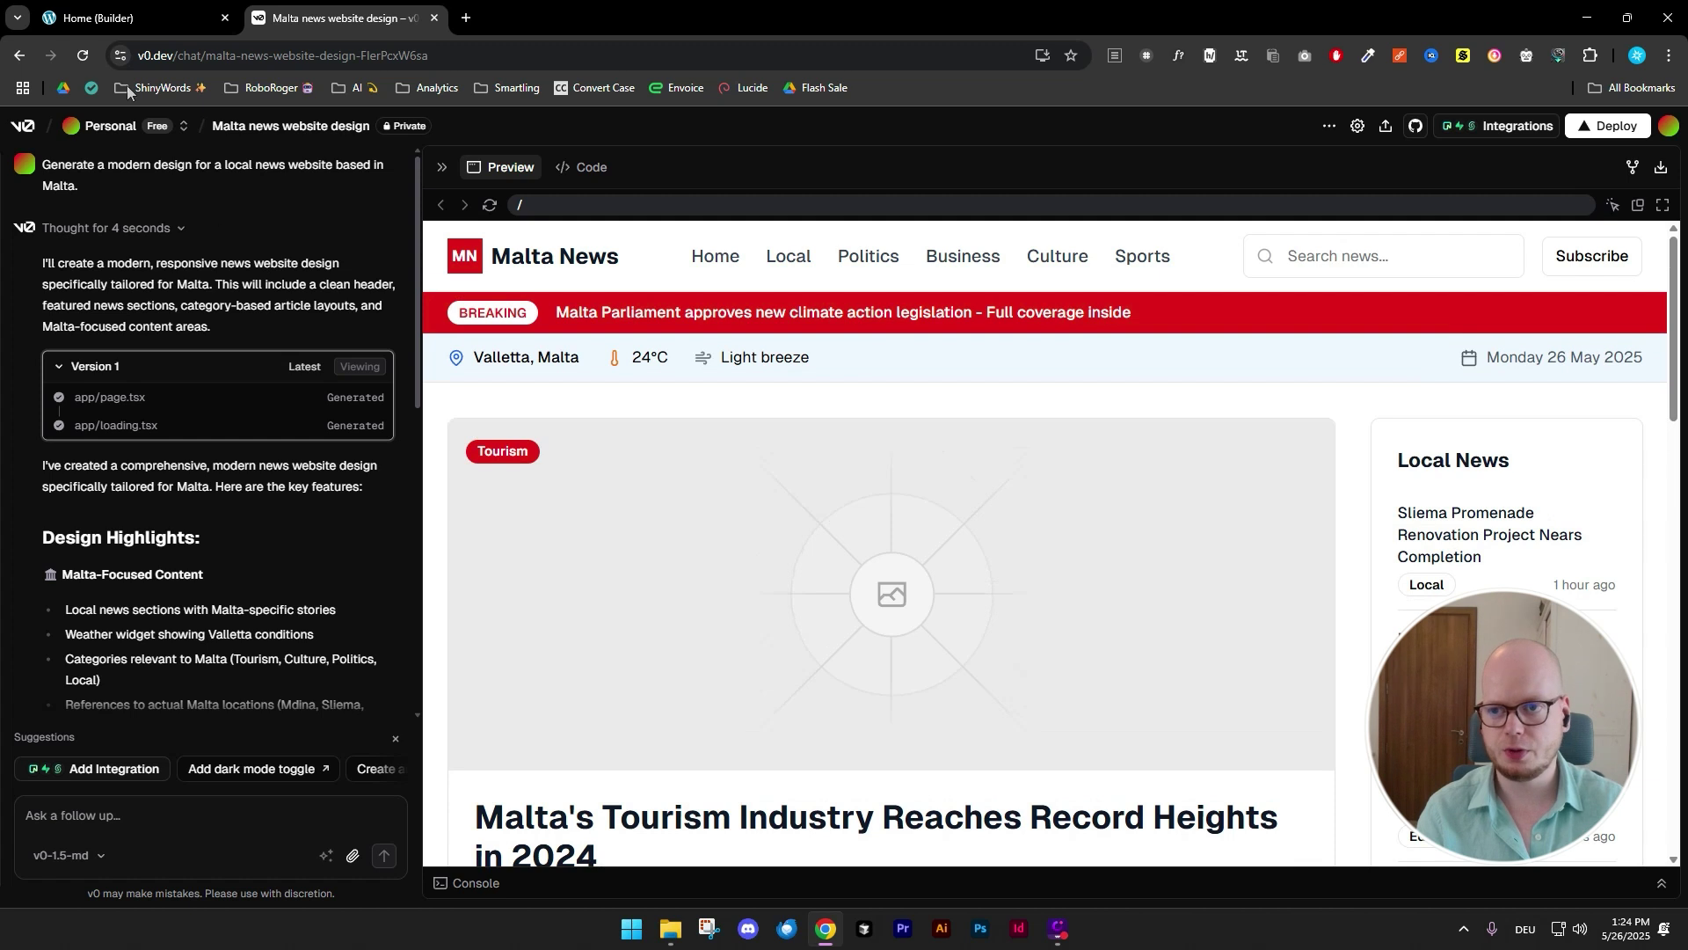
click(140, 20)
click(176, 580)
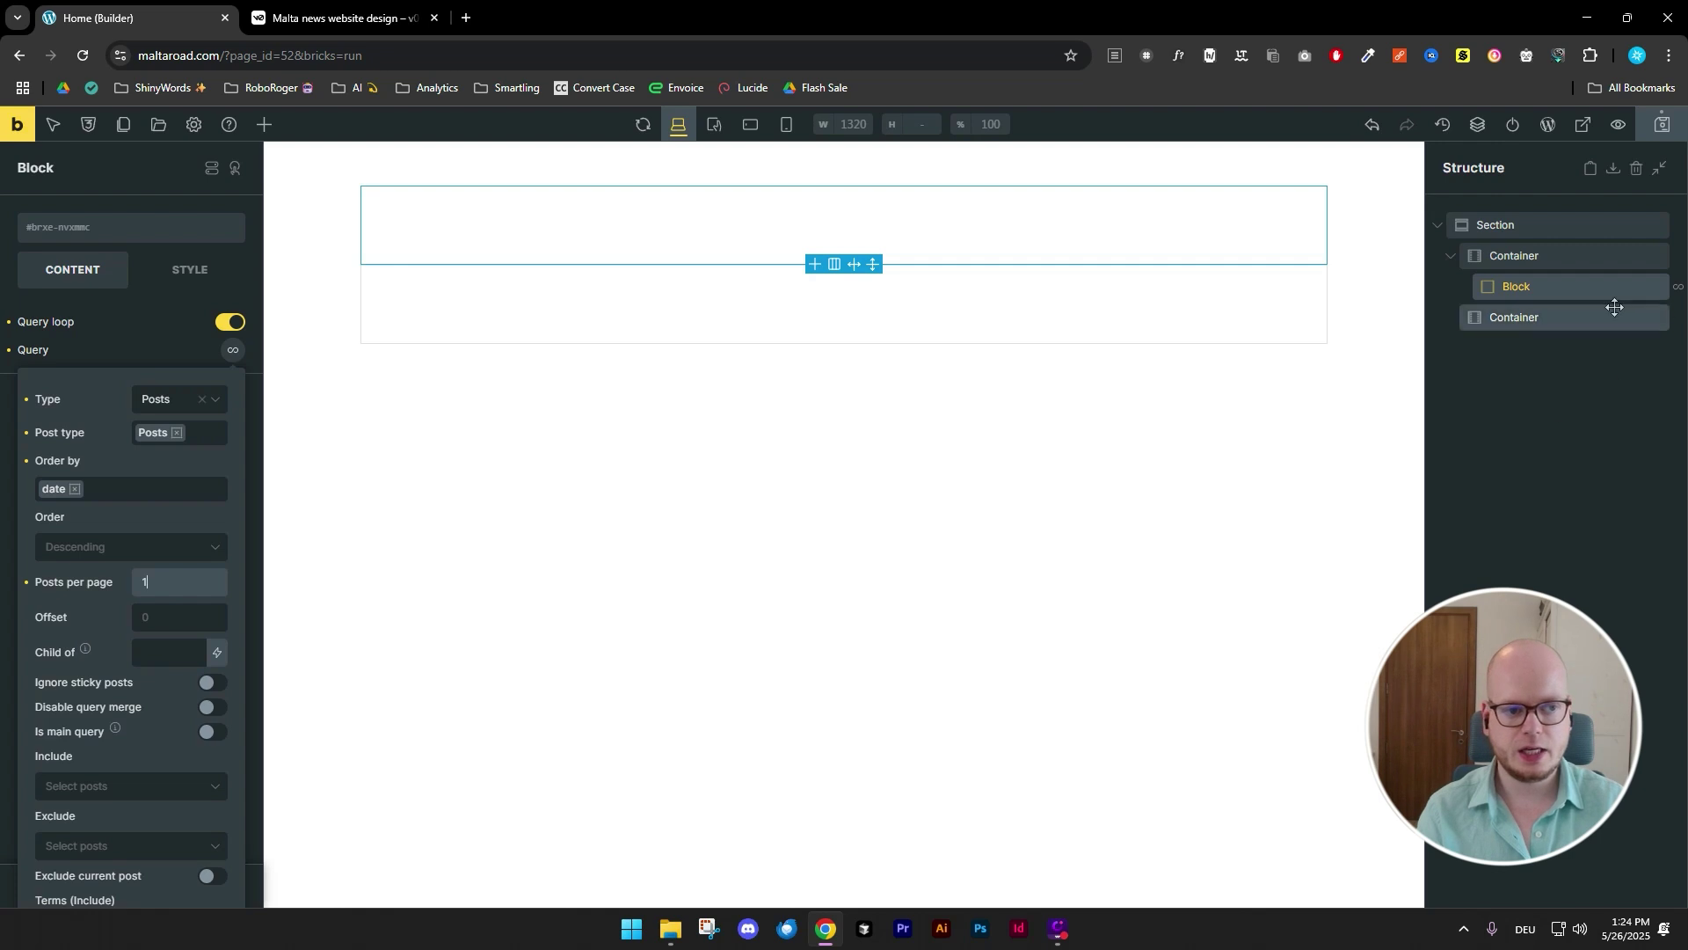
- Add an Image, a Heading and a Basic Text element inside the query loop block
click(264, 124)
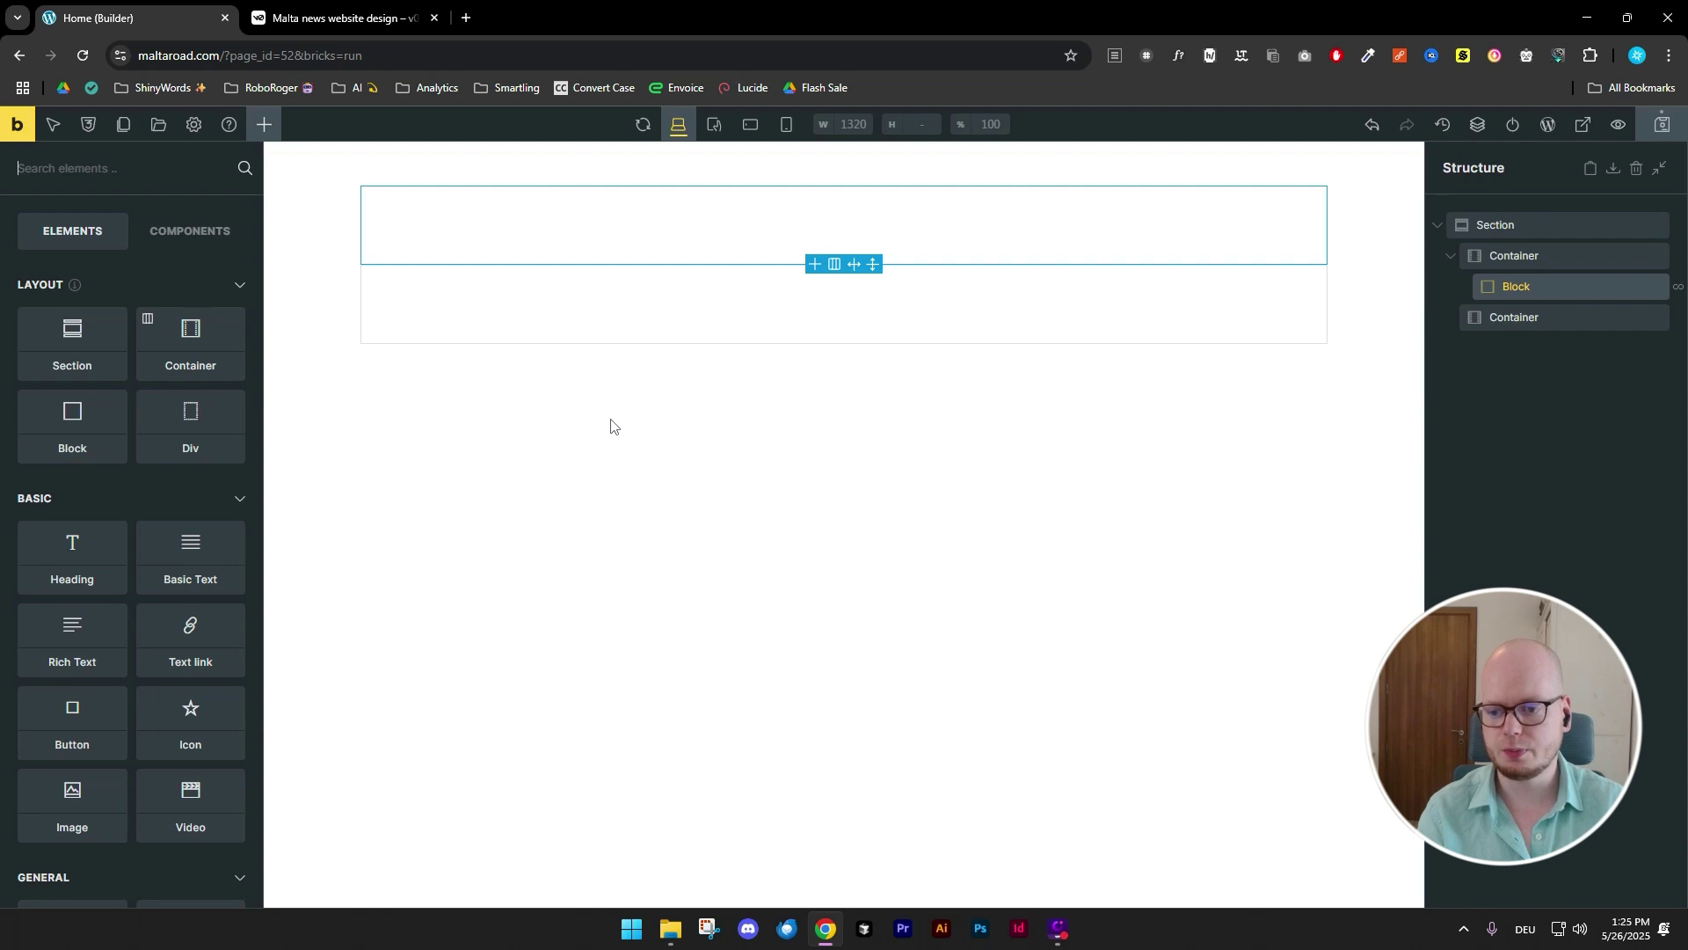
click(69, 787)
click(98, 567)
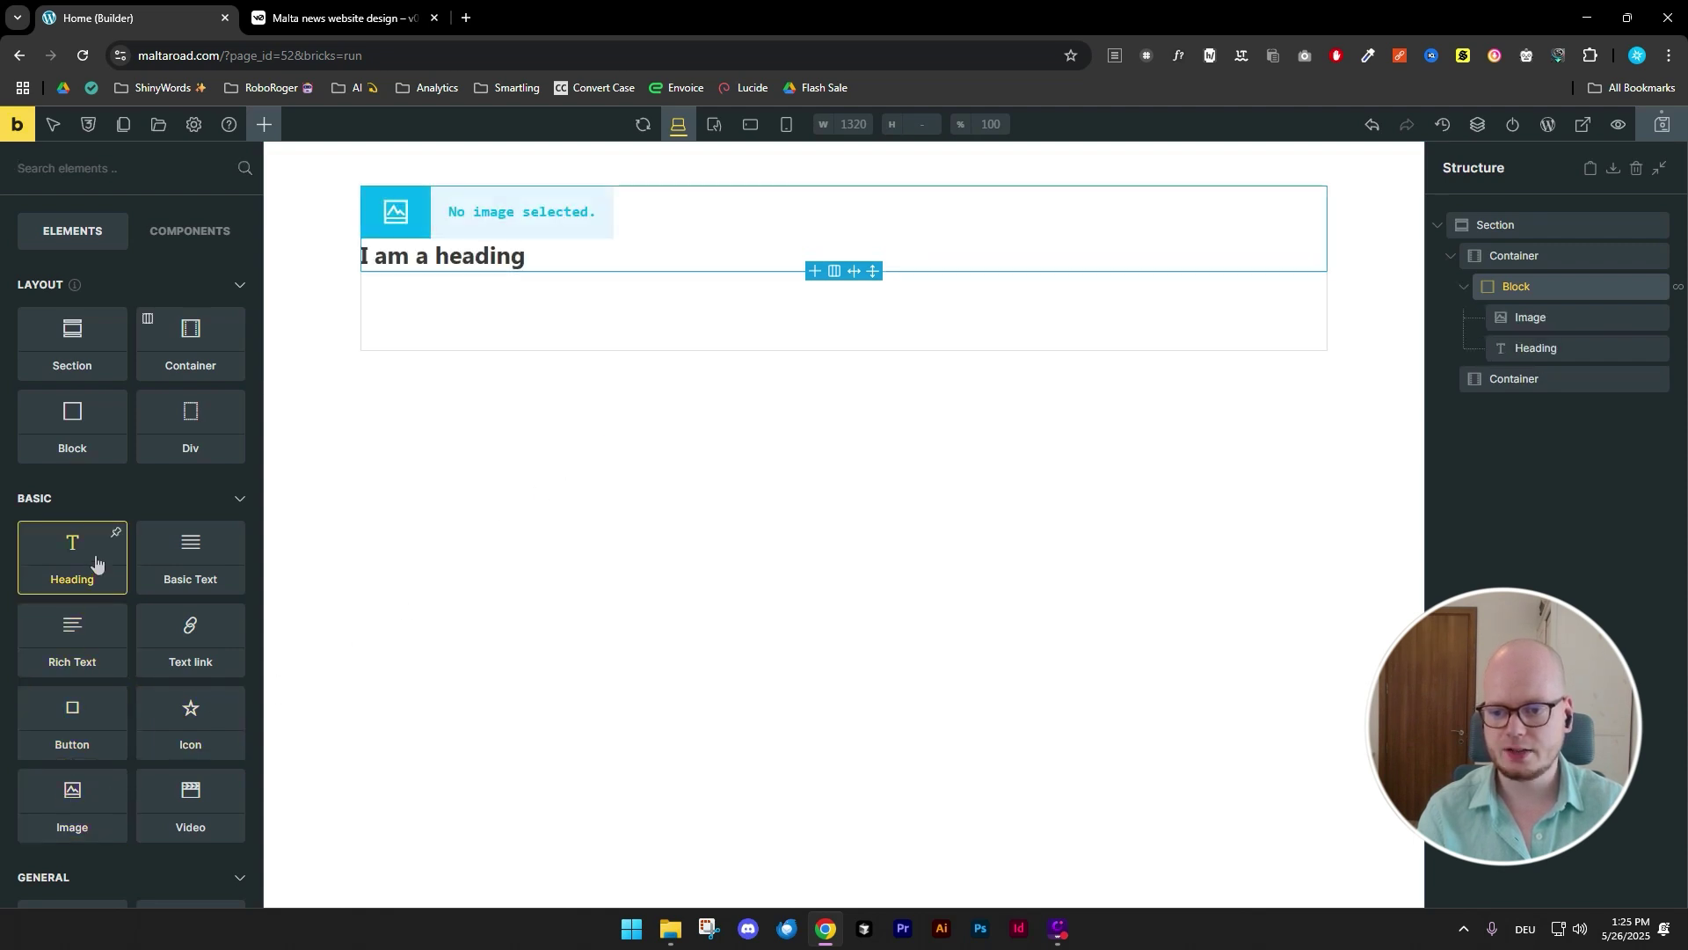
click(196, 563)
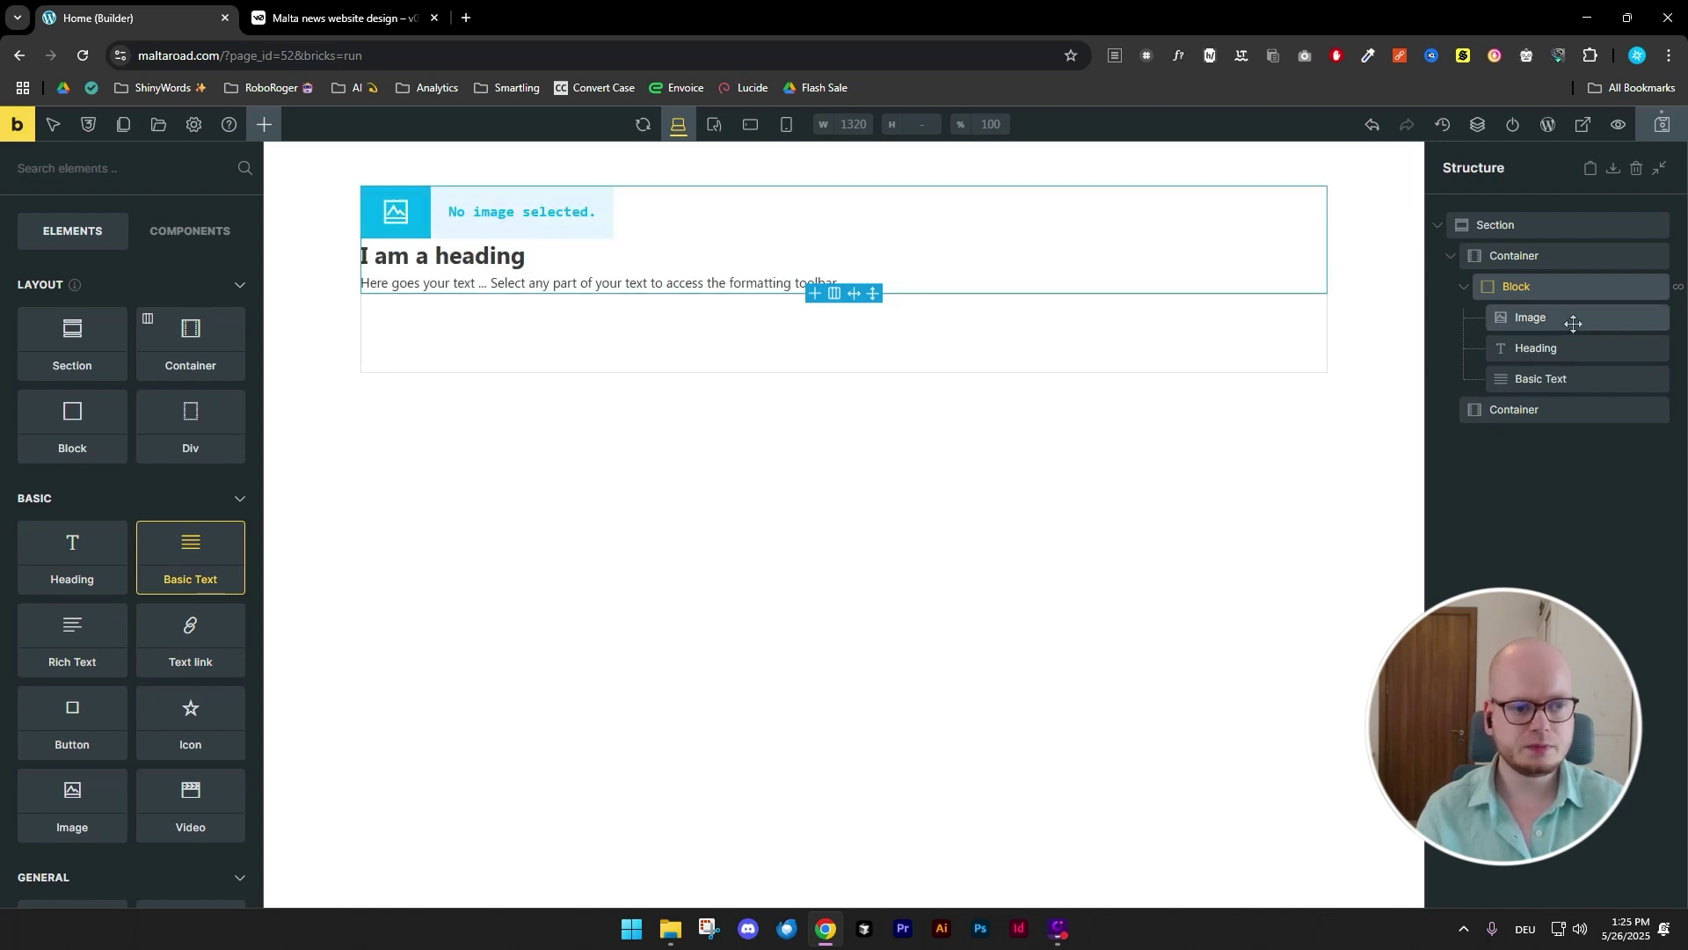
- Set the image's source to the dynamic Featured image and its object fit to Cover
click(1574, 323)
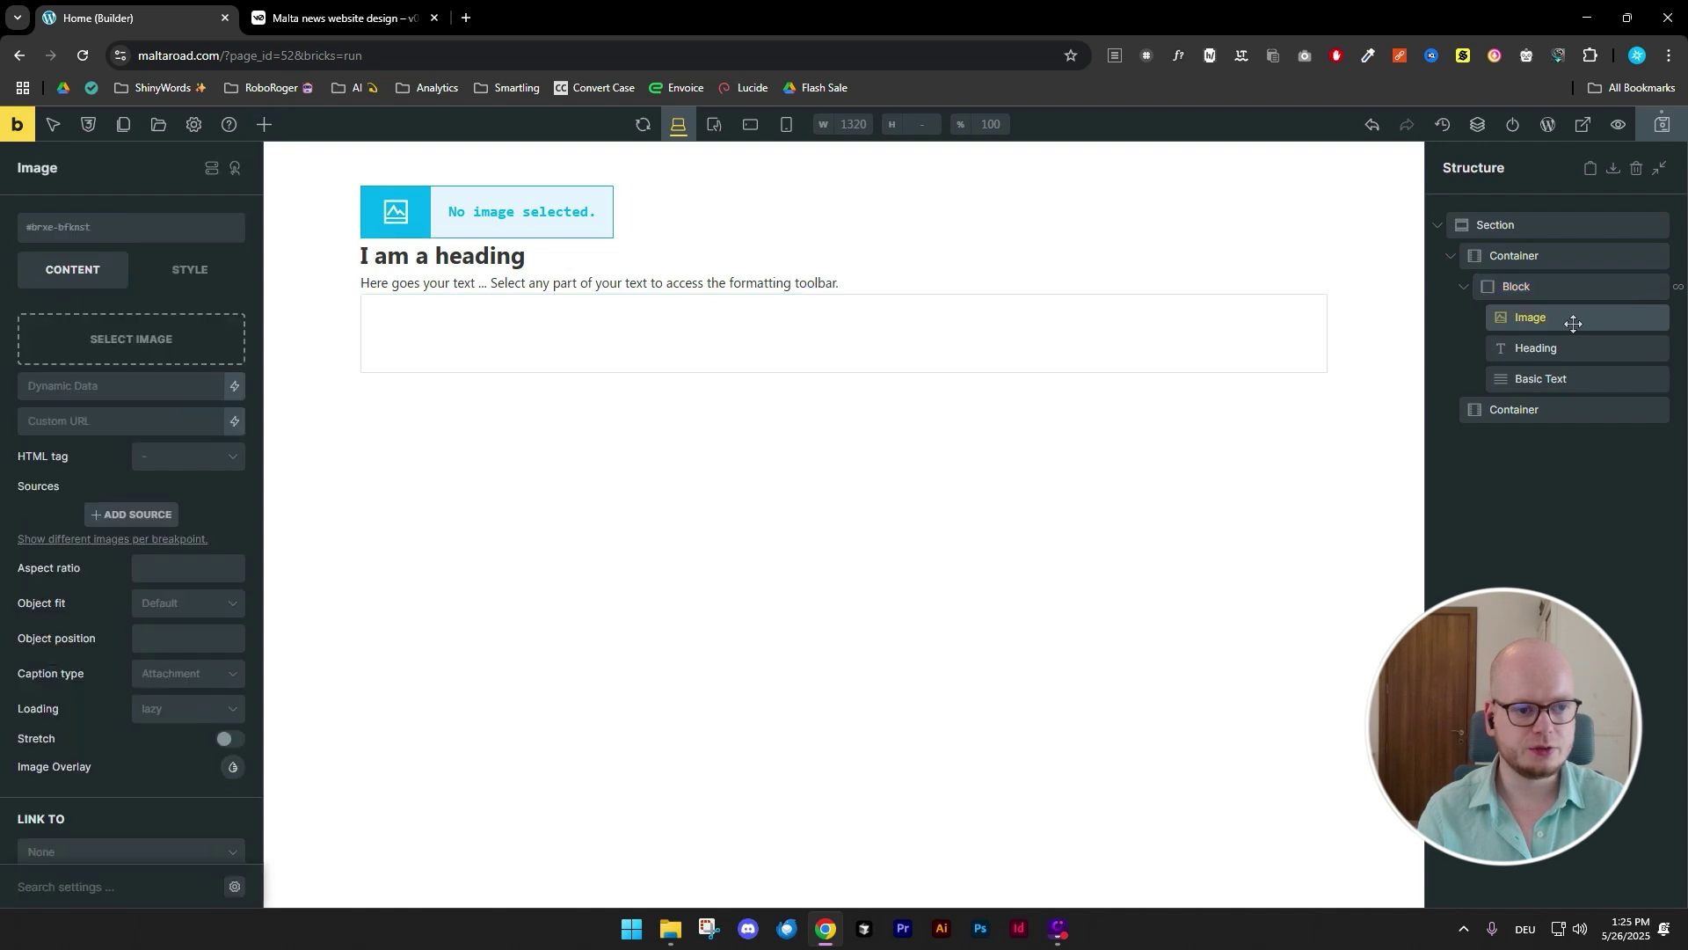
drag(1574, 323, 565, 432)
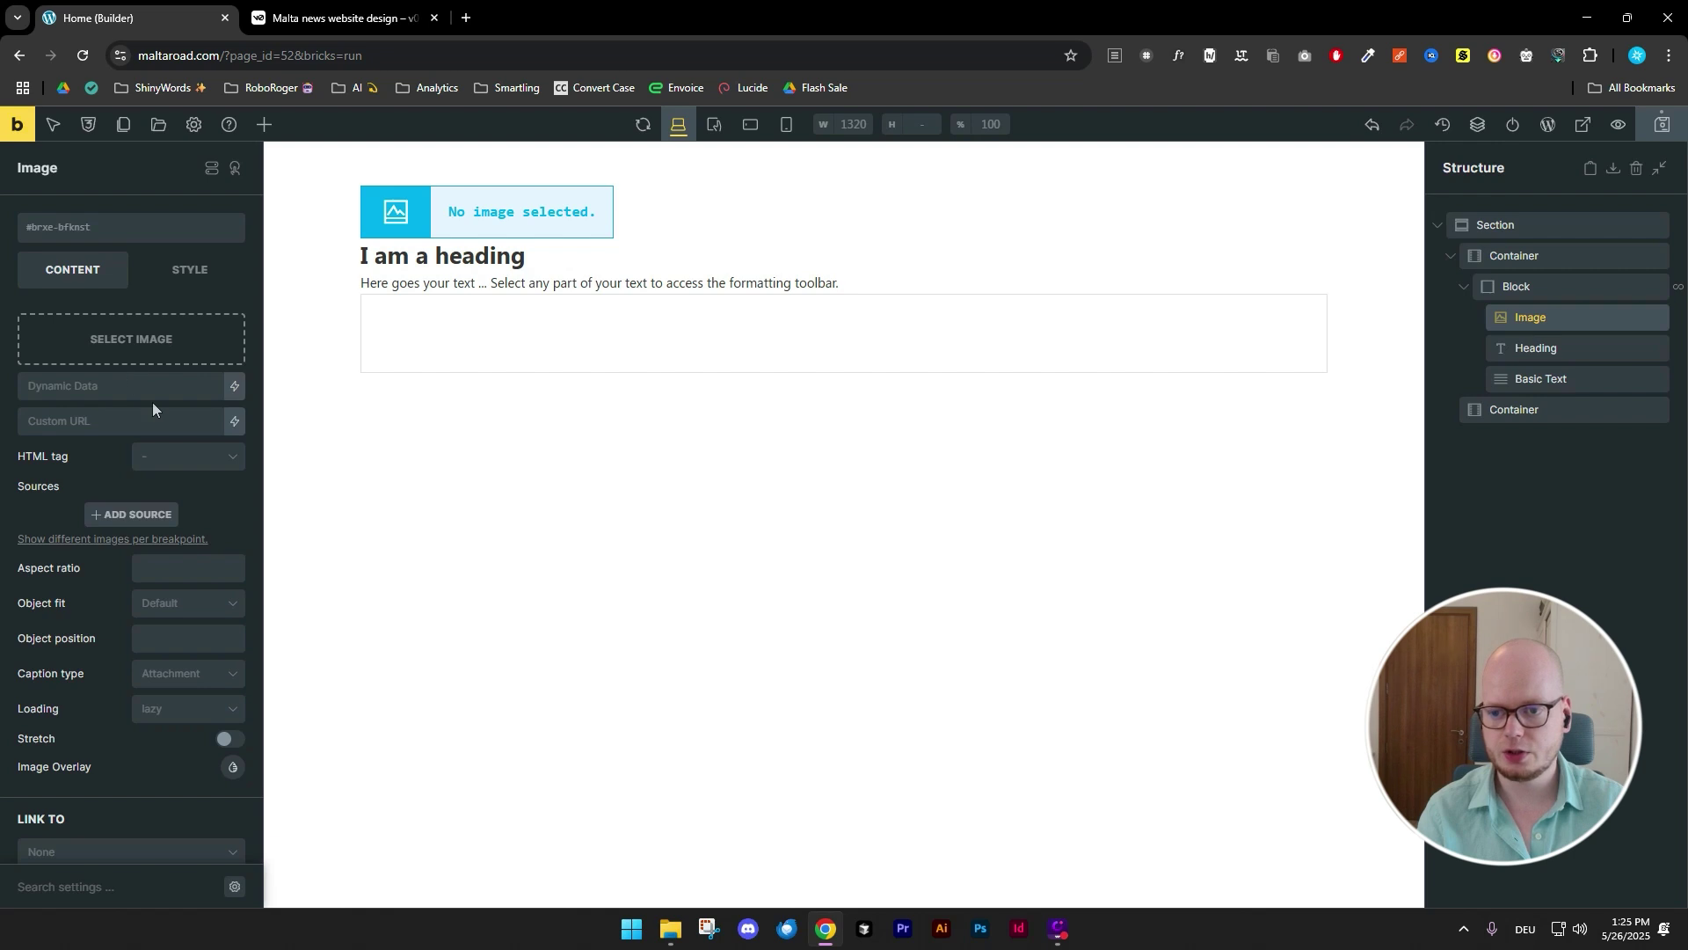
click(233, 387)
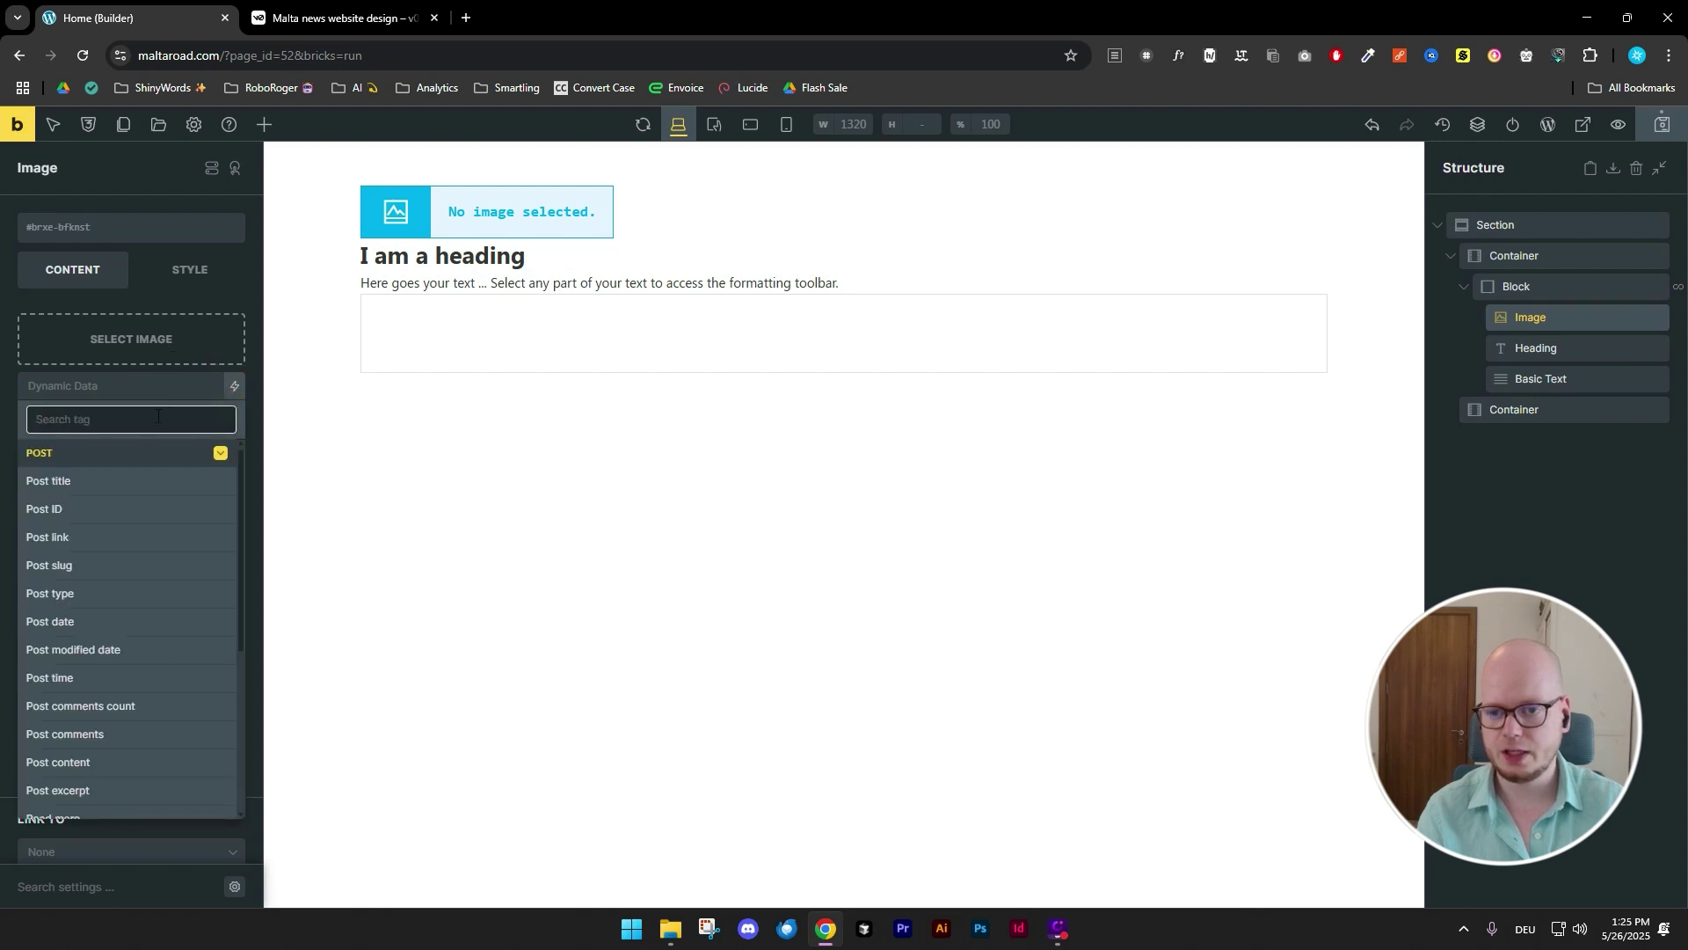
text(feat)
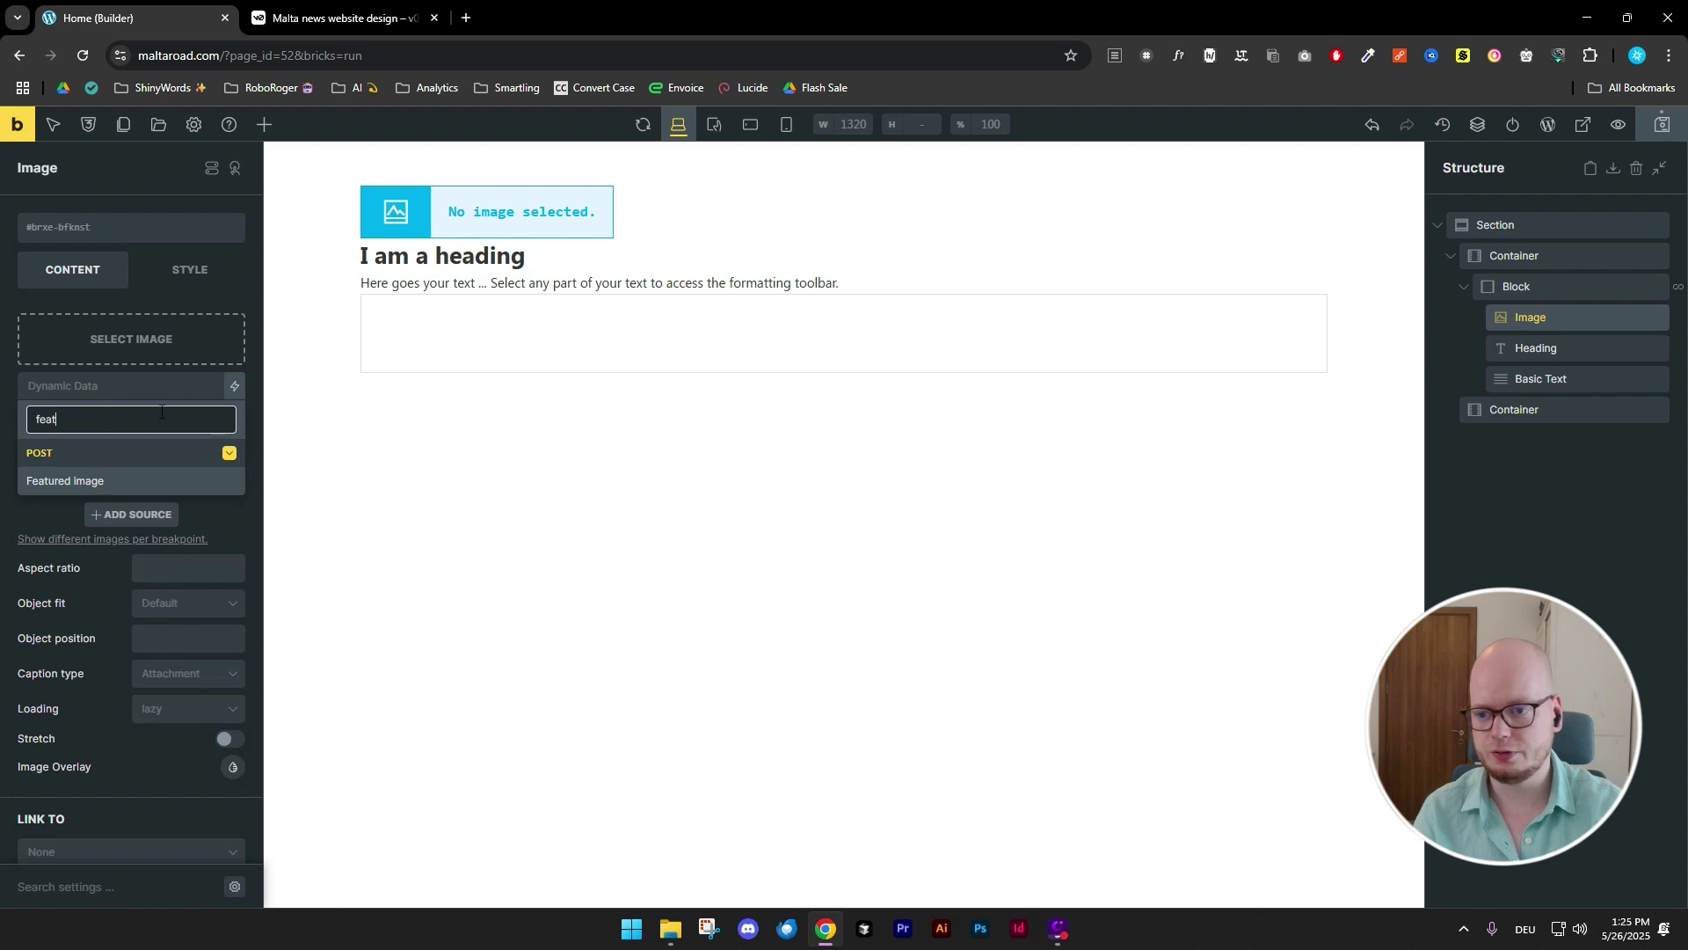
click(190, 485)
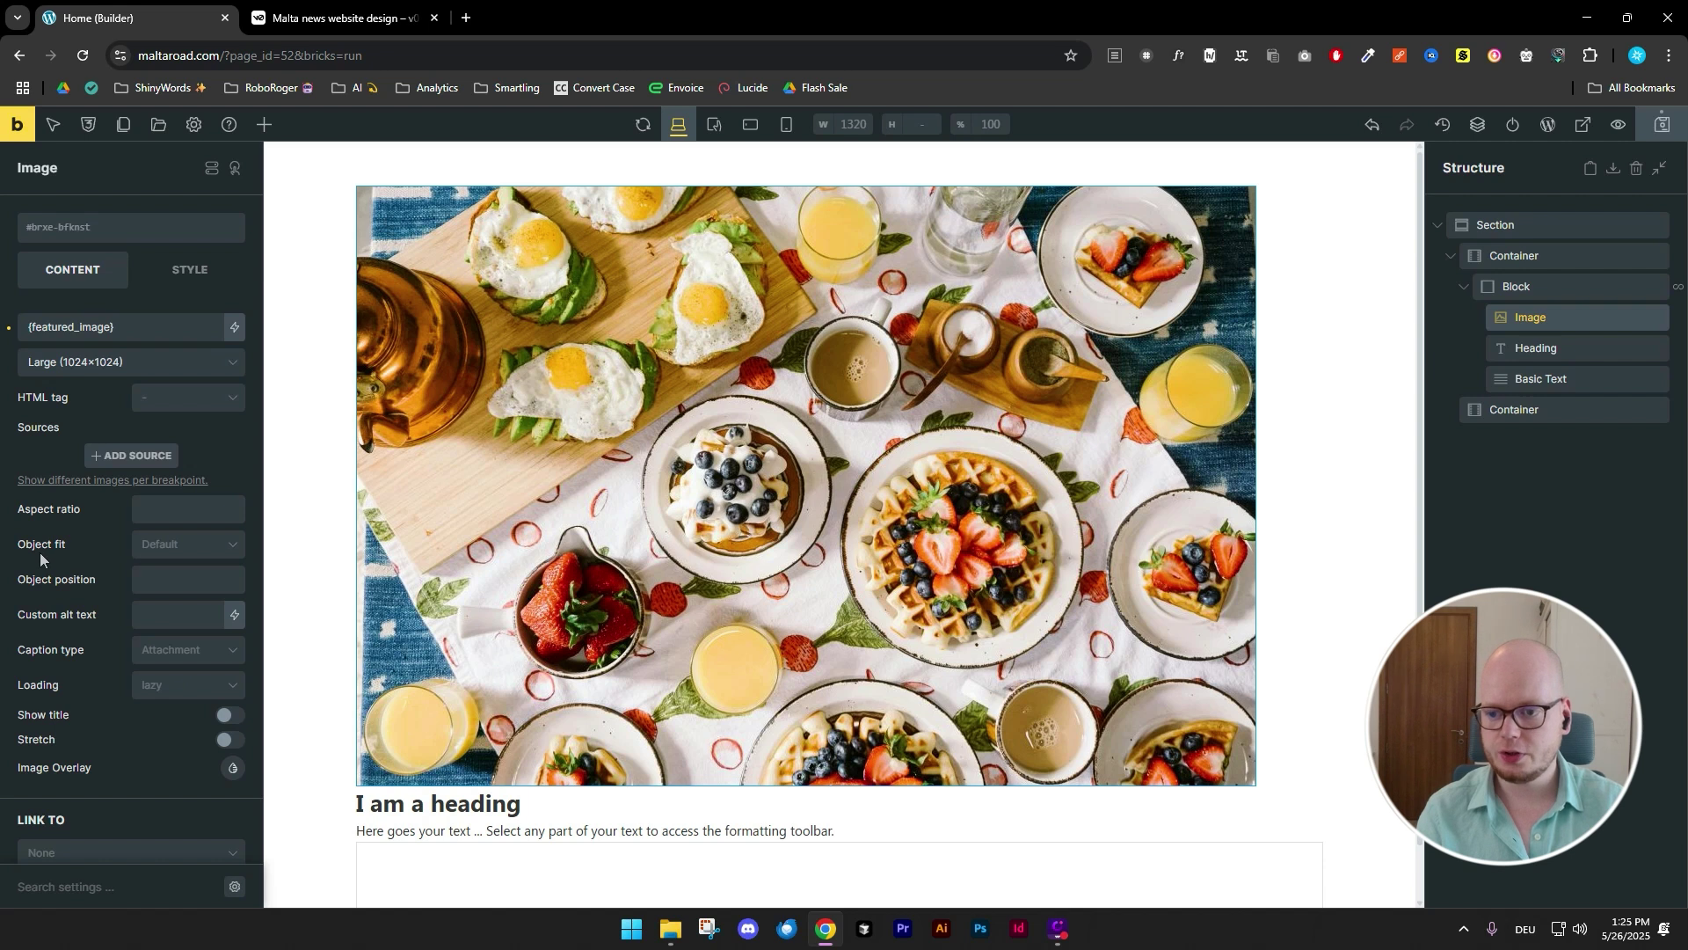
click(178, 551)
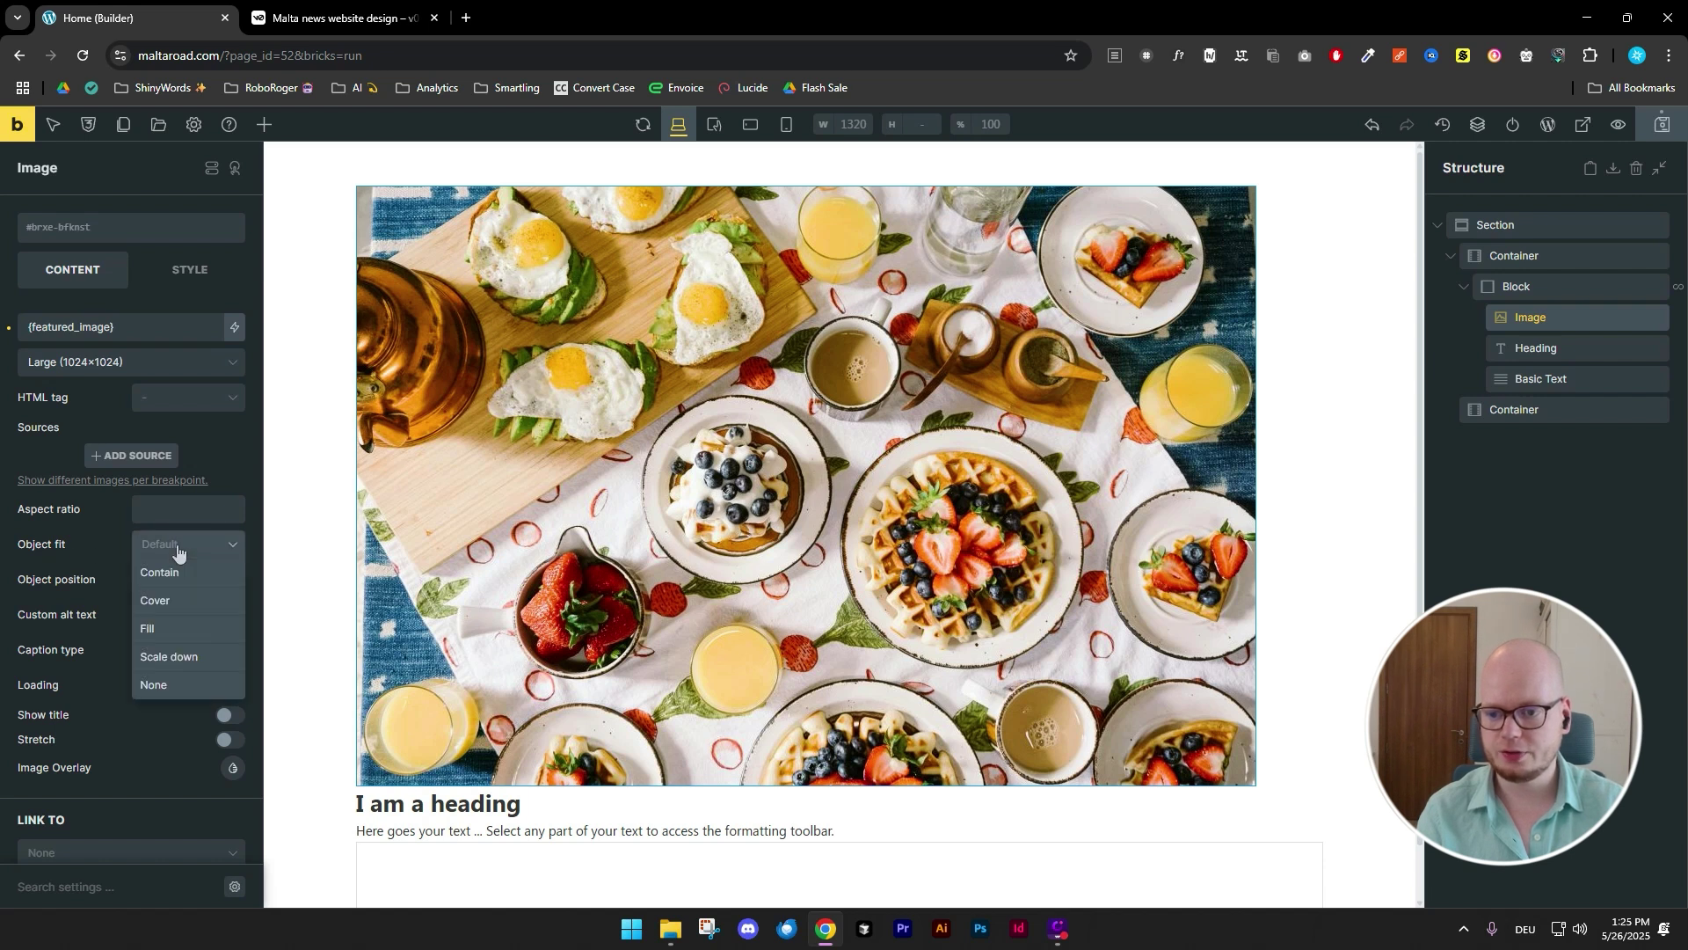
click(207, 595)
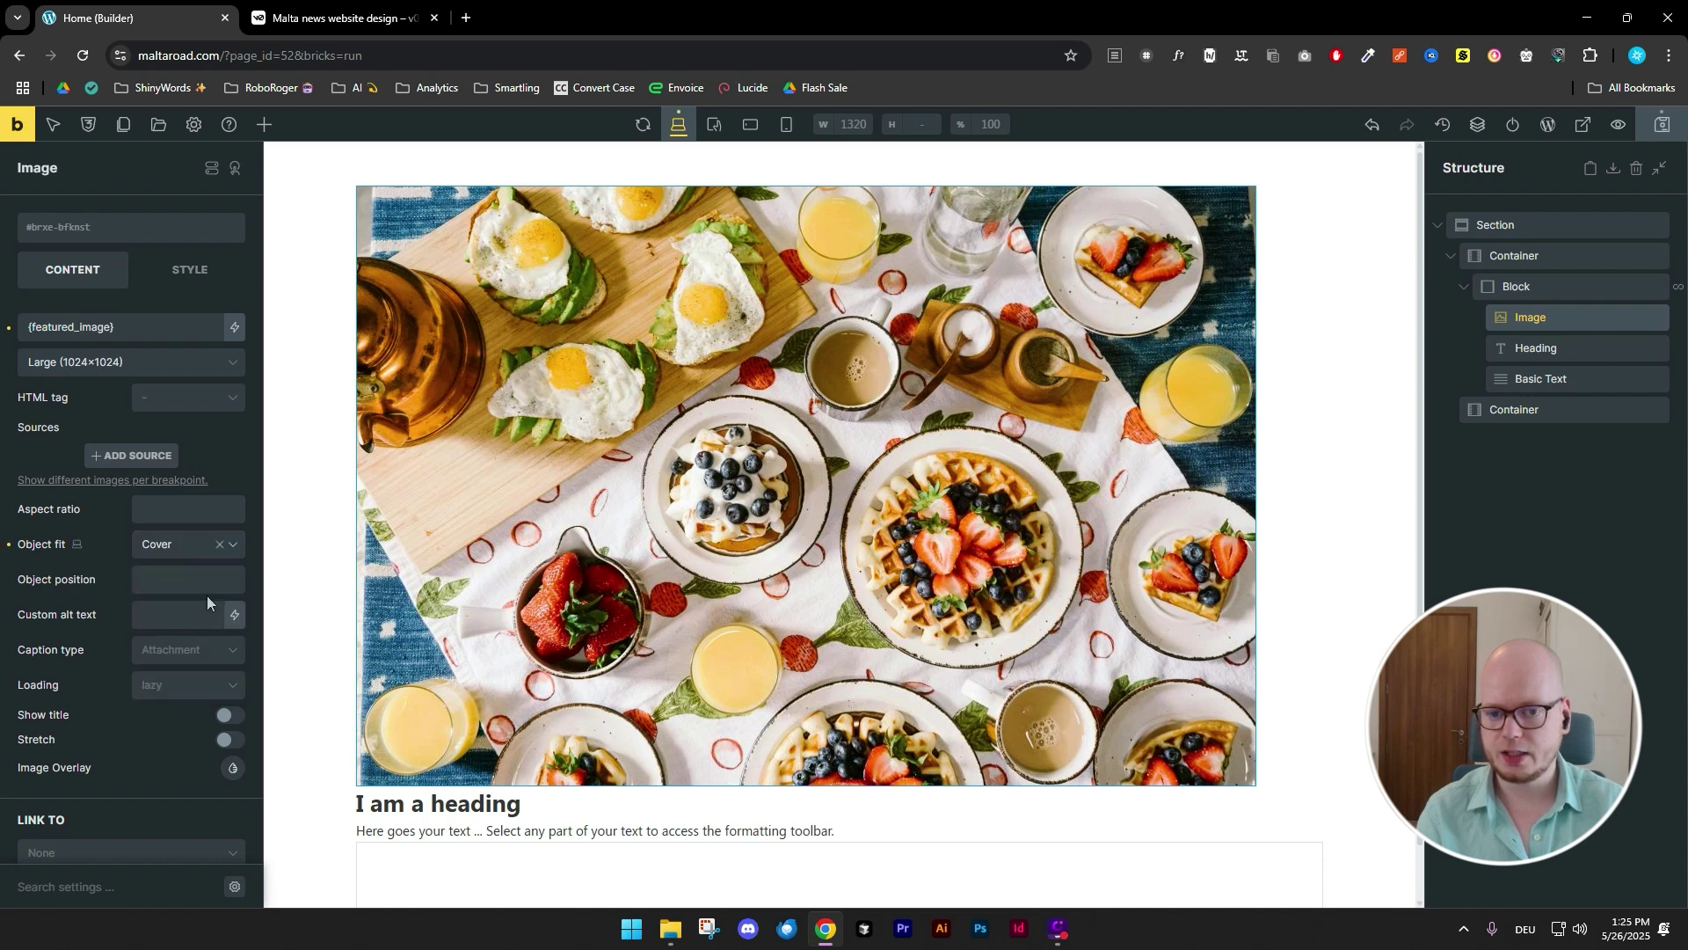
- Set the image's width, minimum width and maximum width to 100%
click(201, 273)
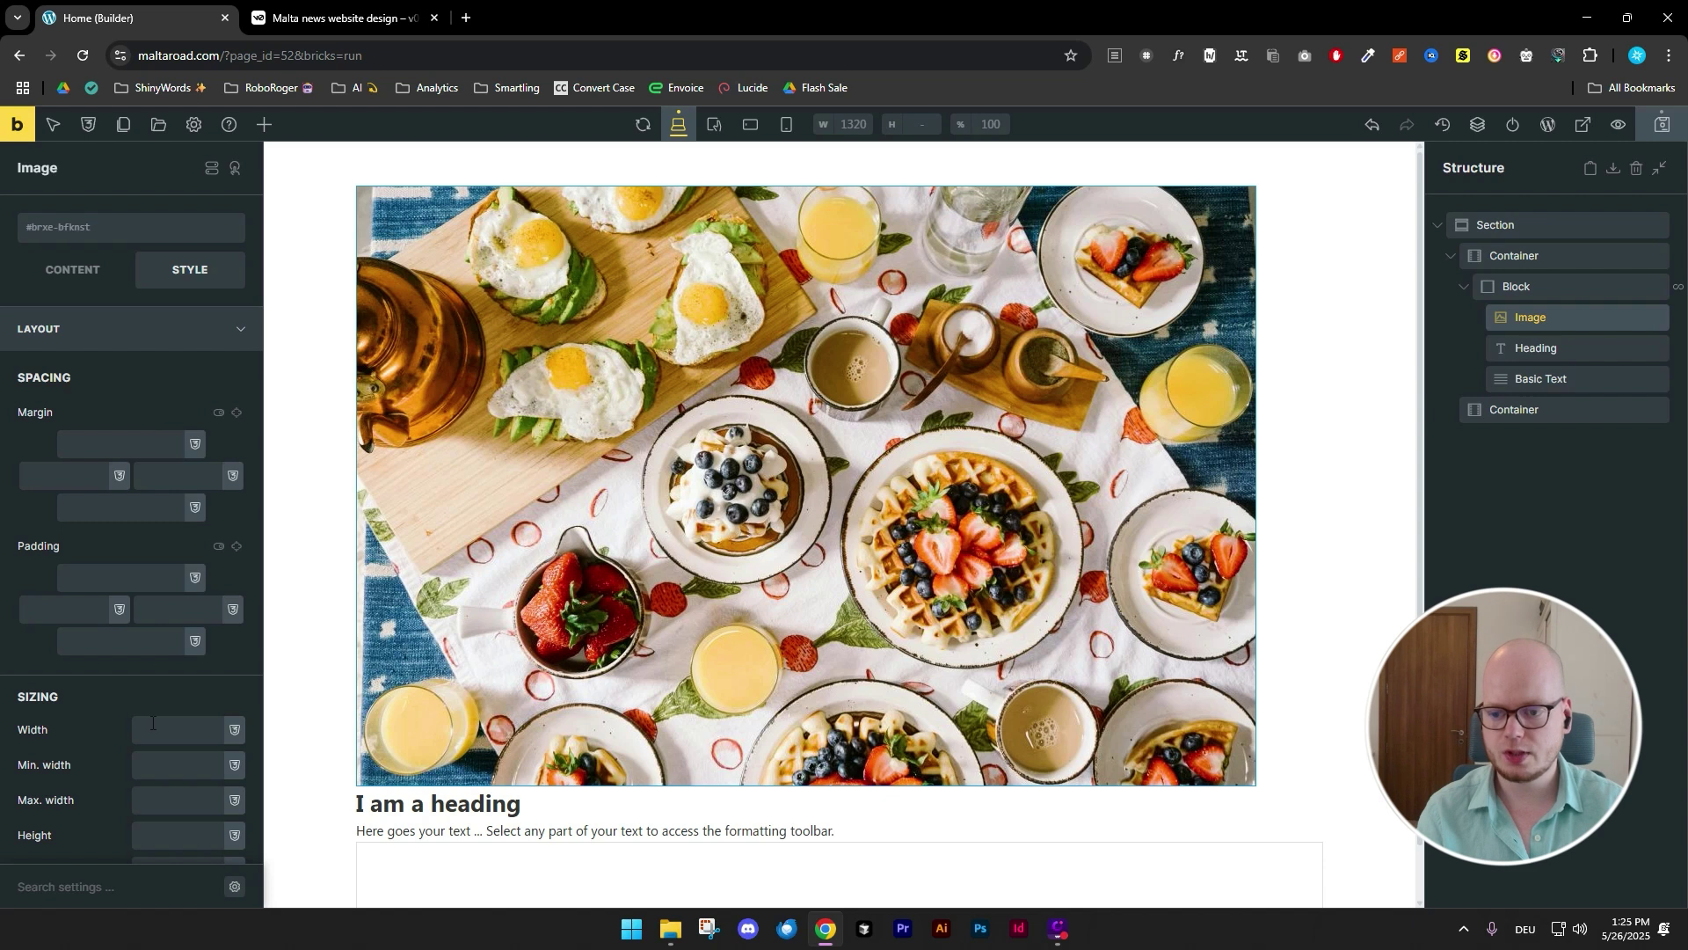
click(152, 723)
text(100)
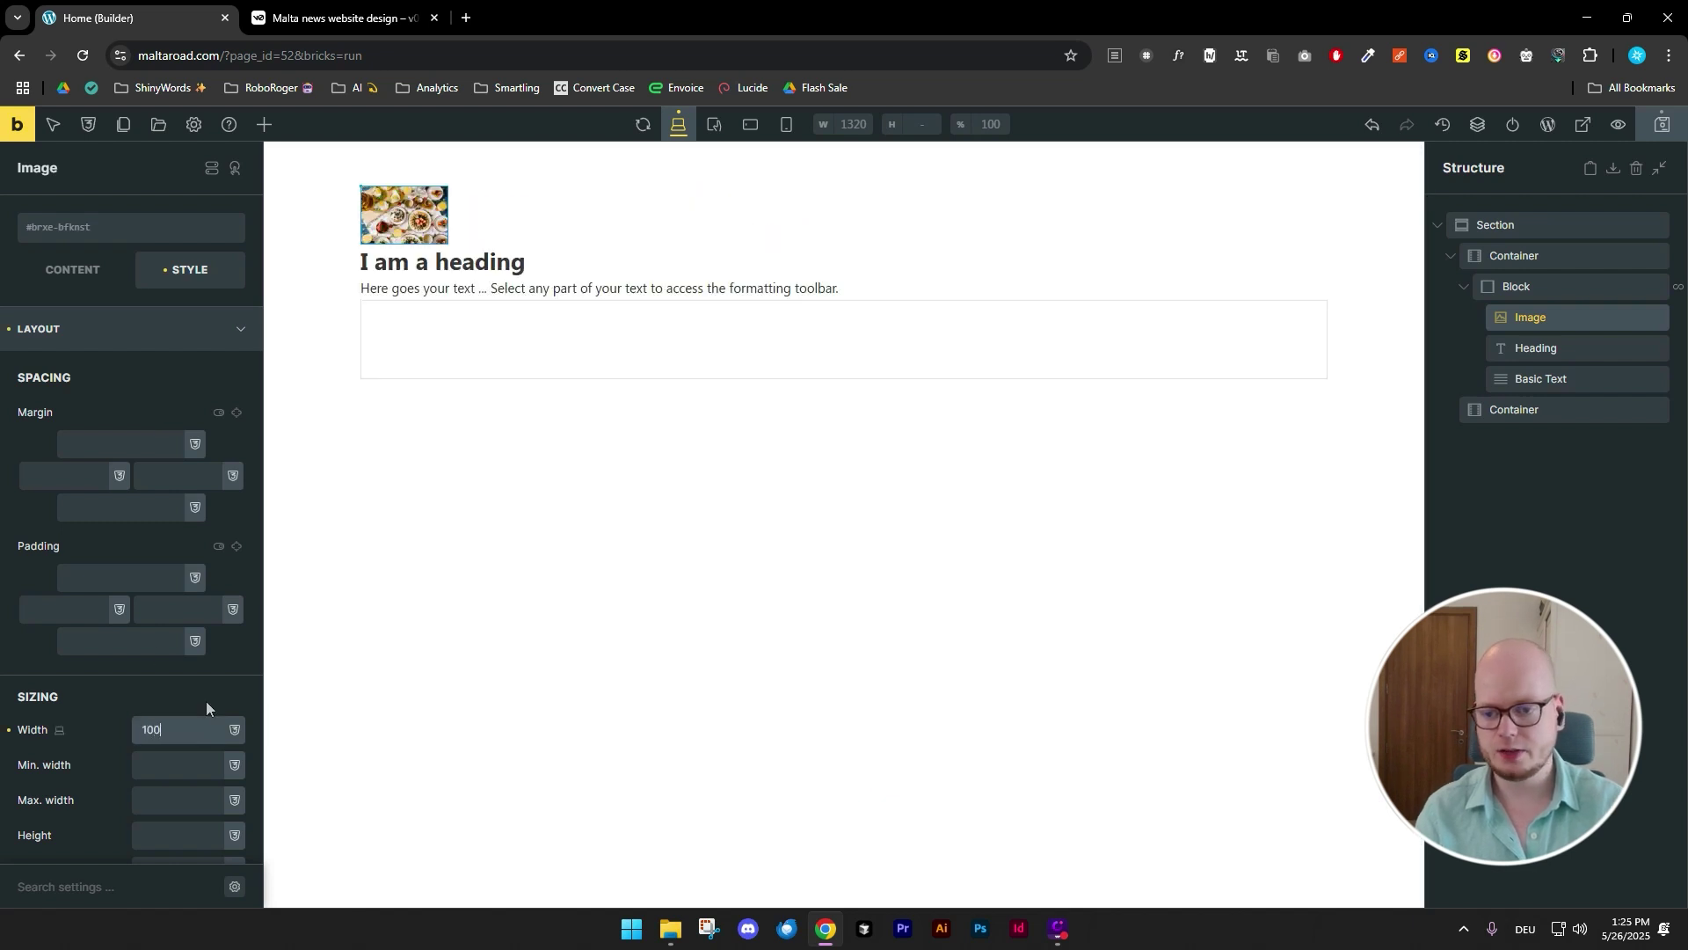
text(%)
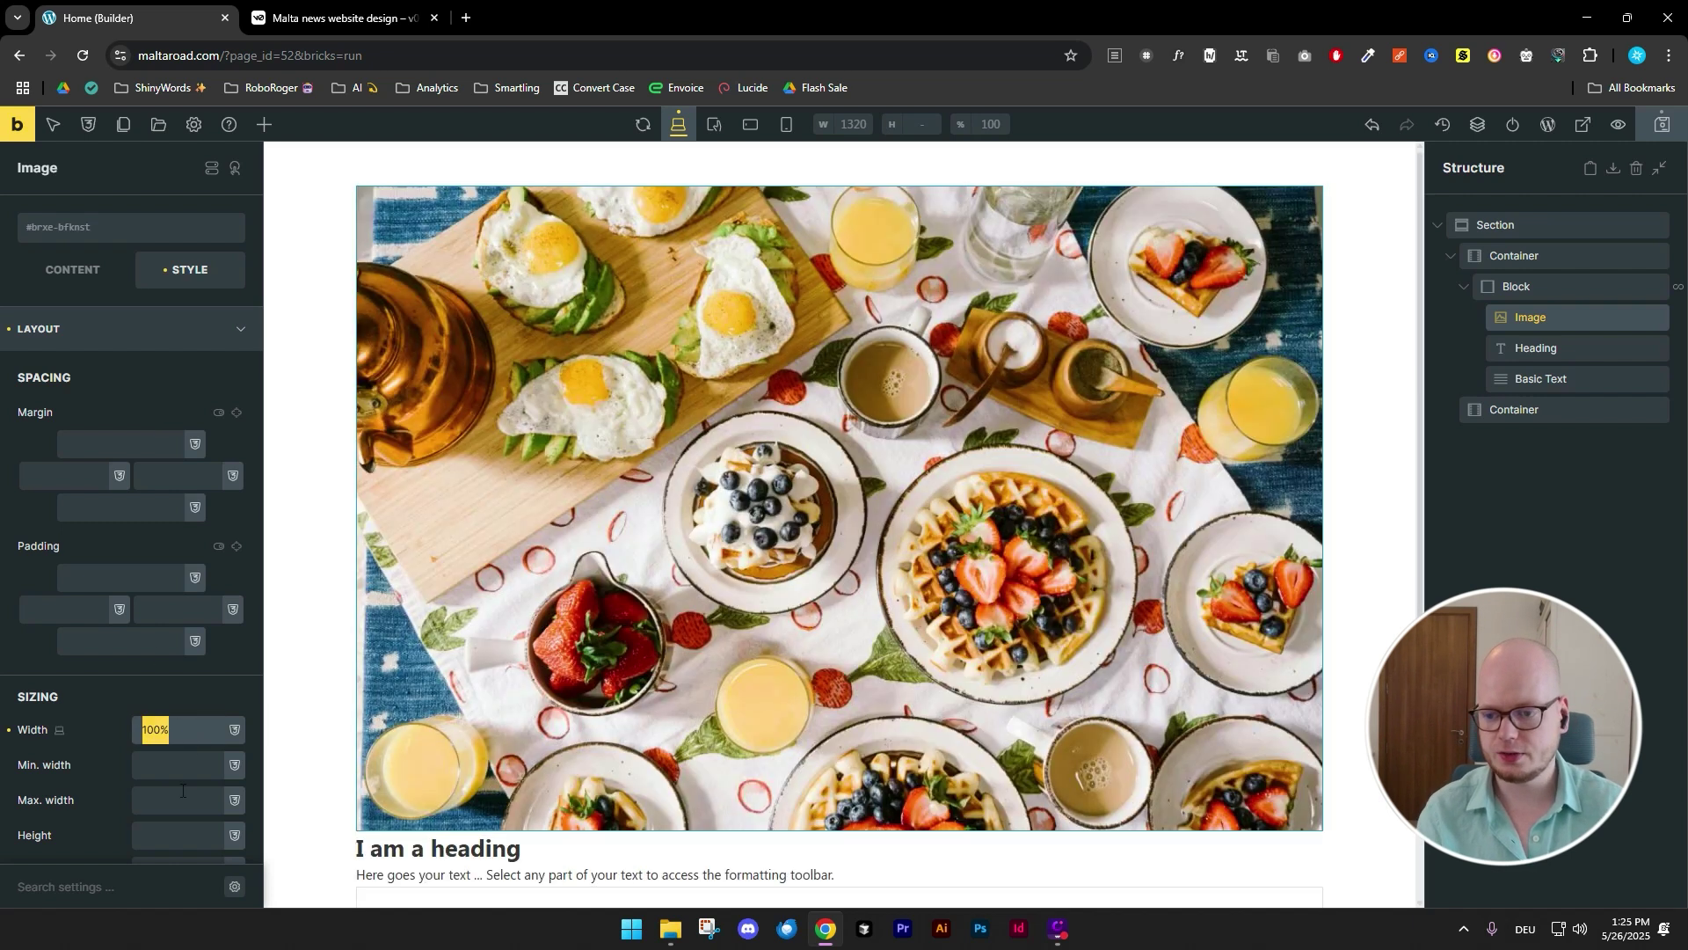
click(168, 767)
text(100%)
scroll(167, 756, down, 2)
click(165, 626)
text(100%)
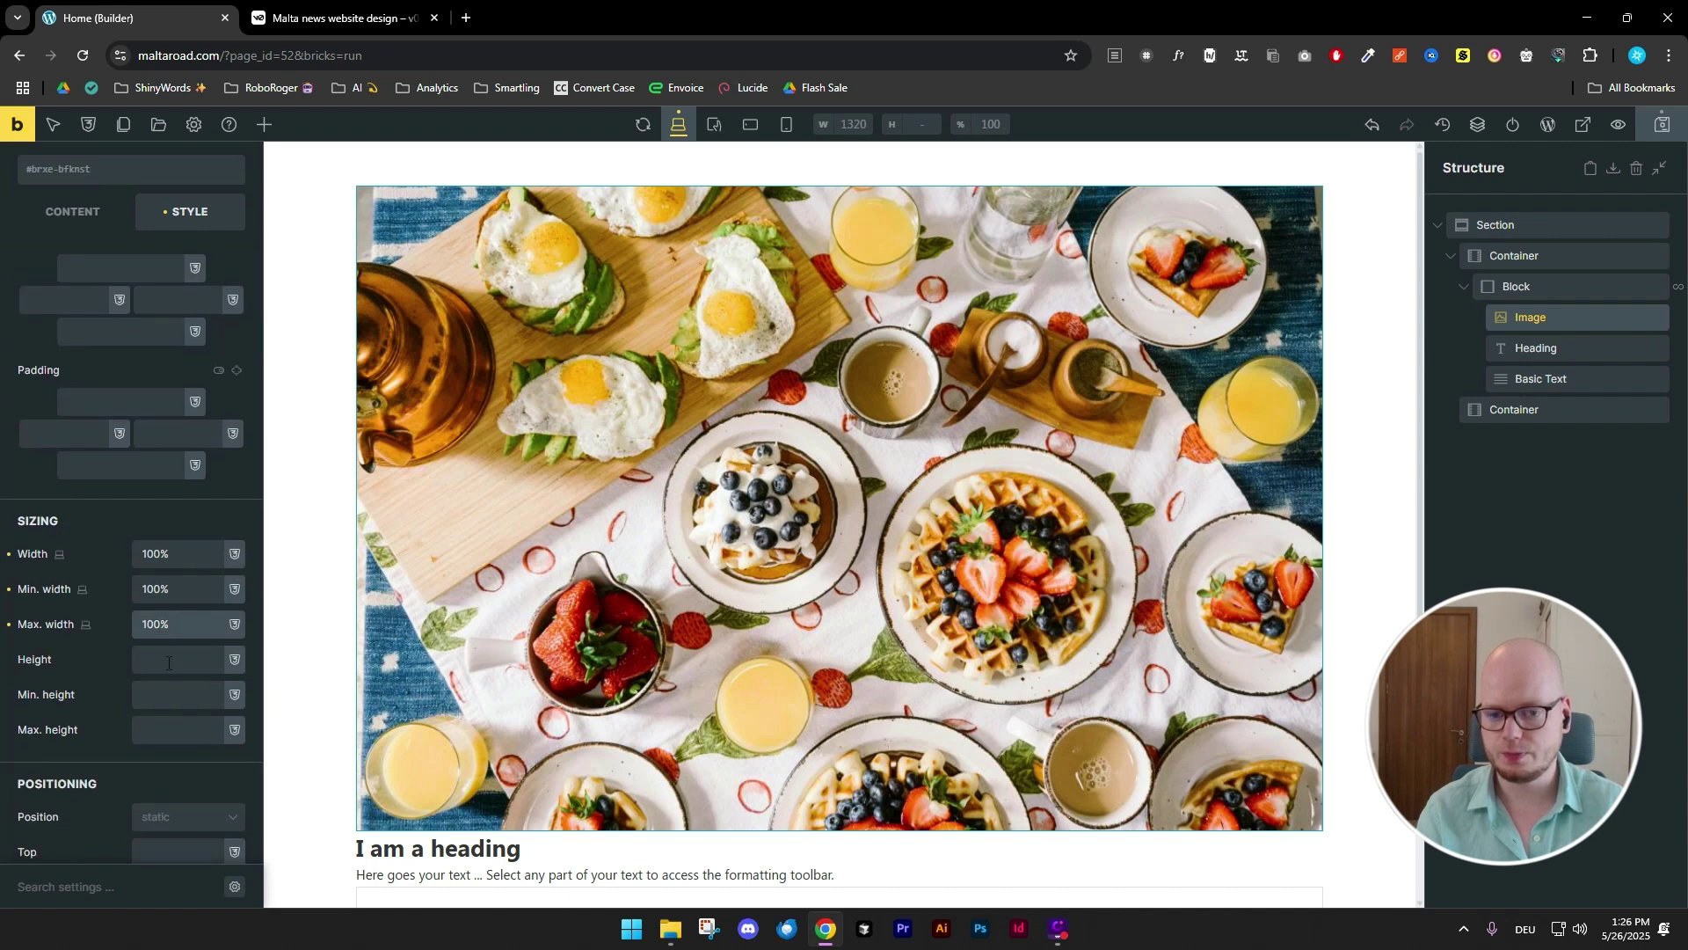
- Set the image's maximum height to 500px
click(169, 663)
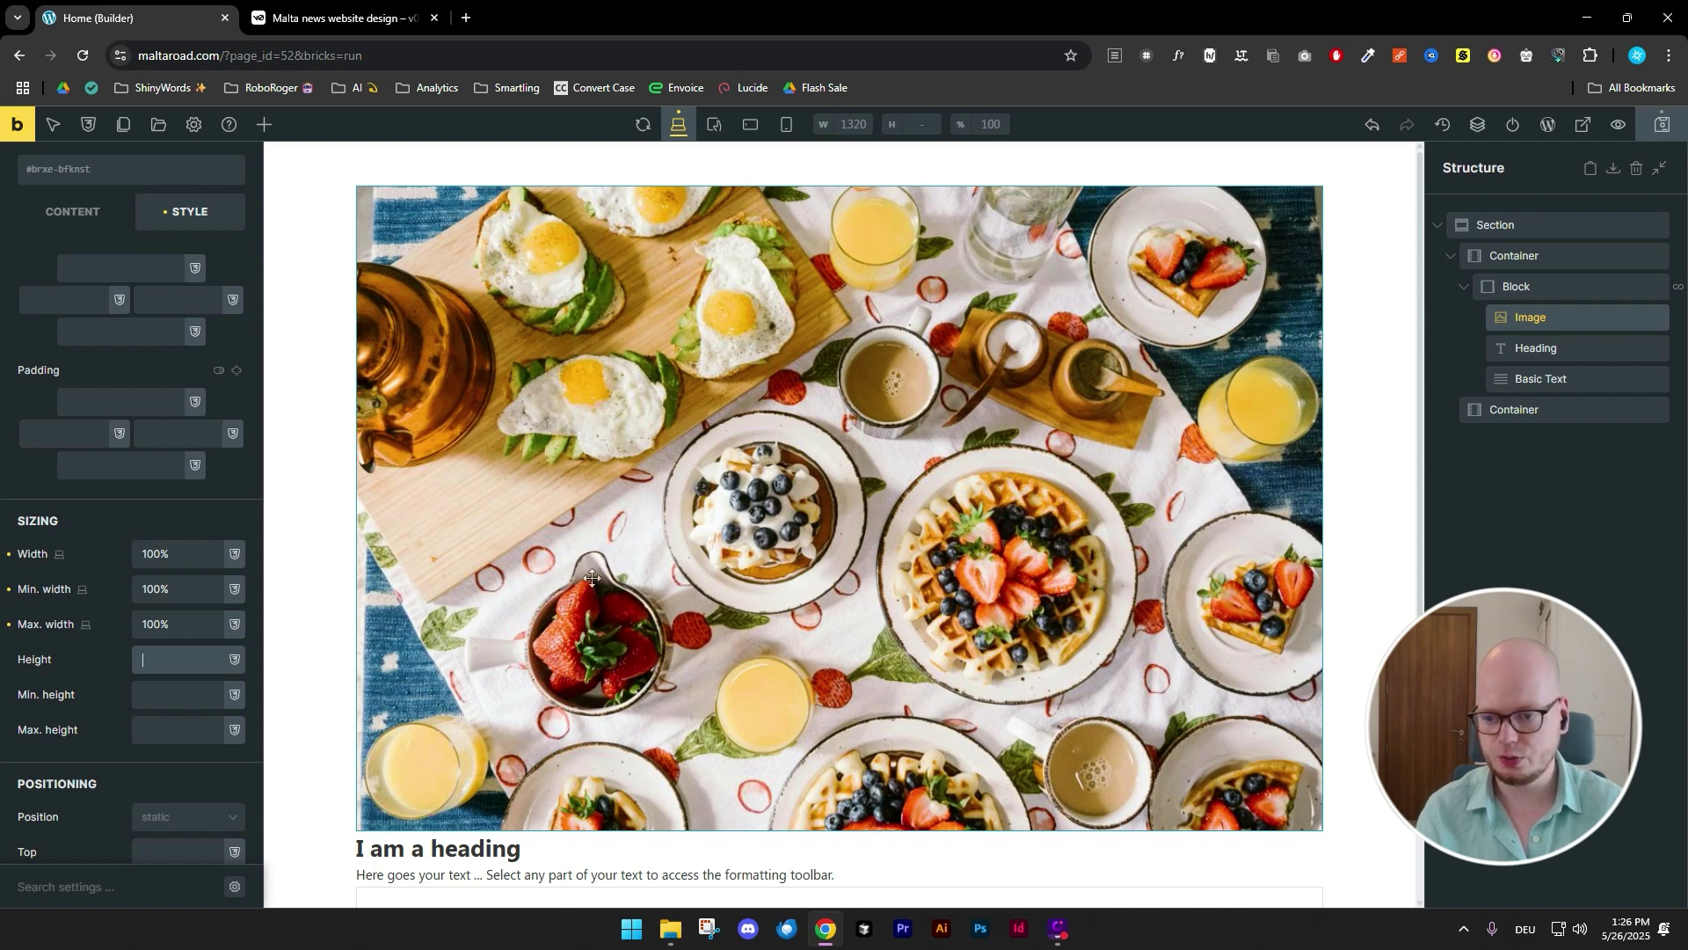
click(160, 727)
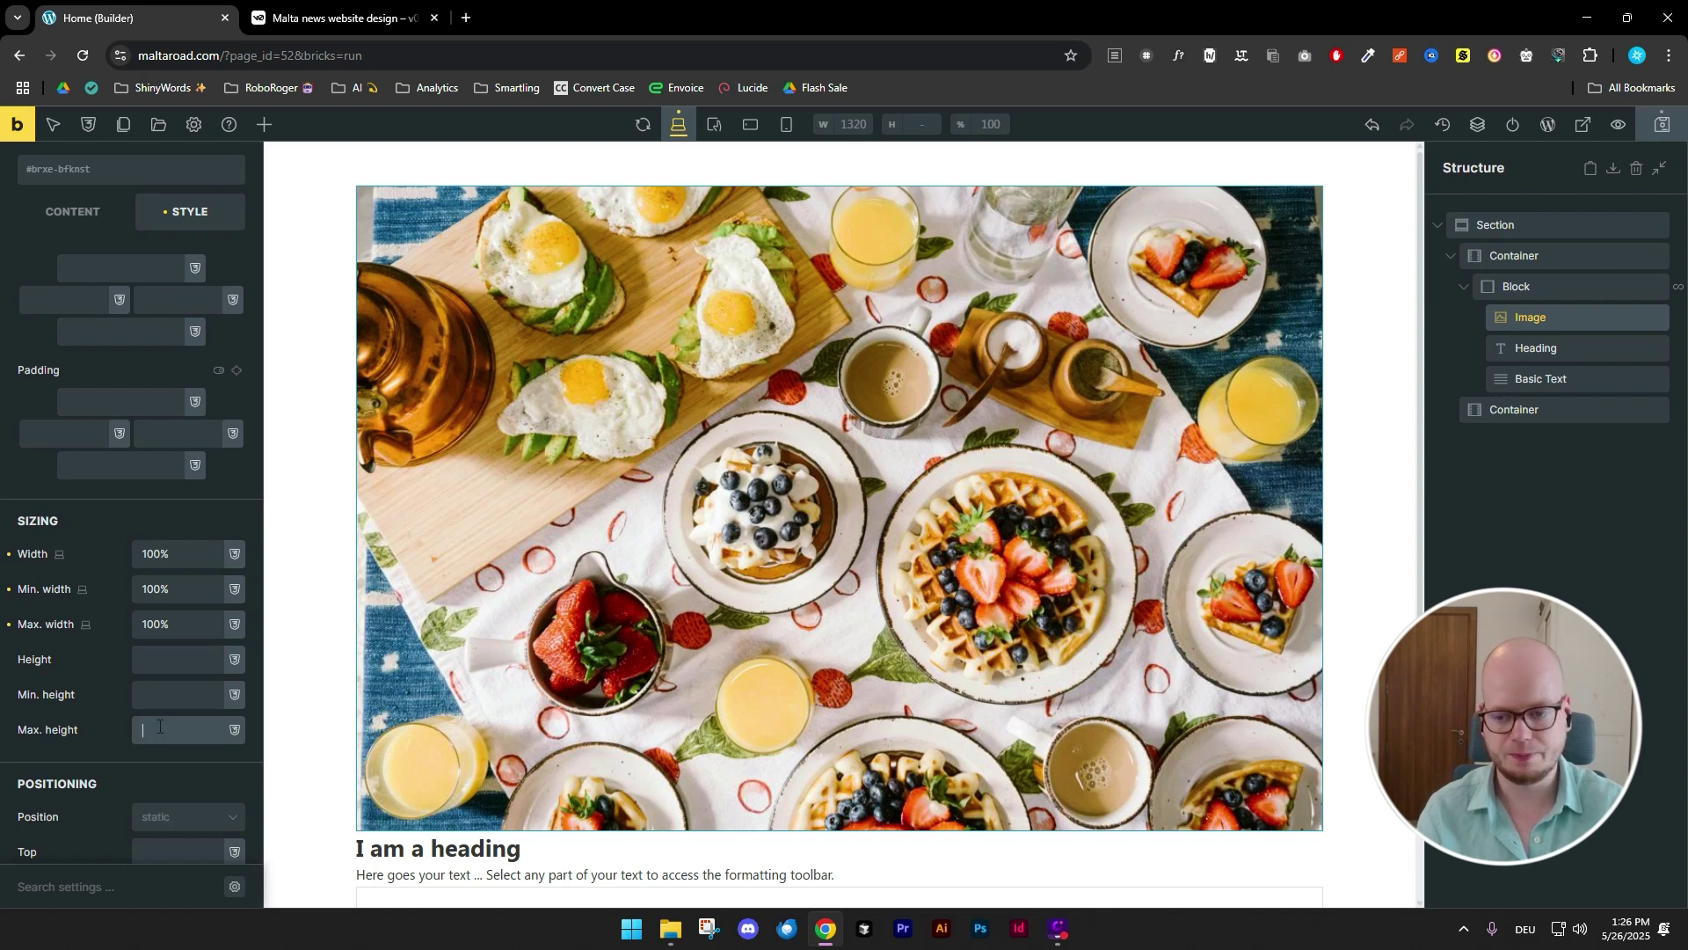
text(400)
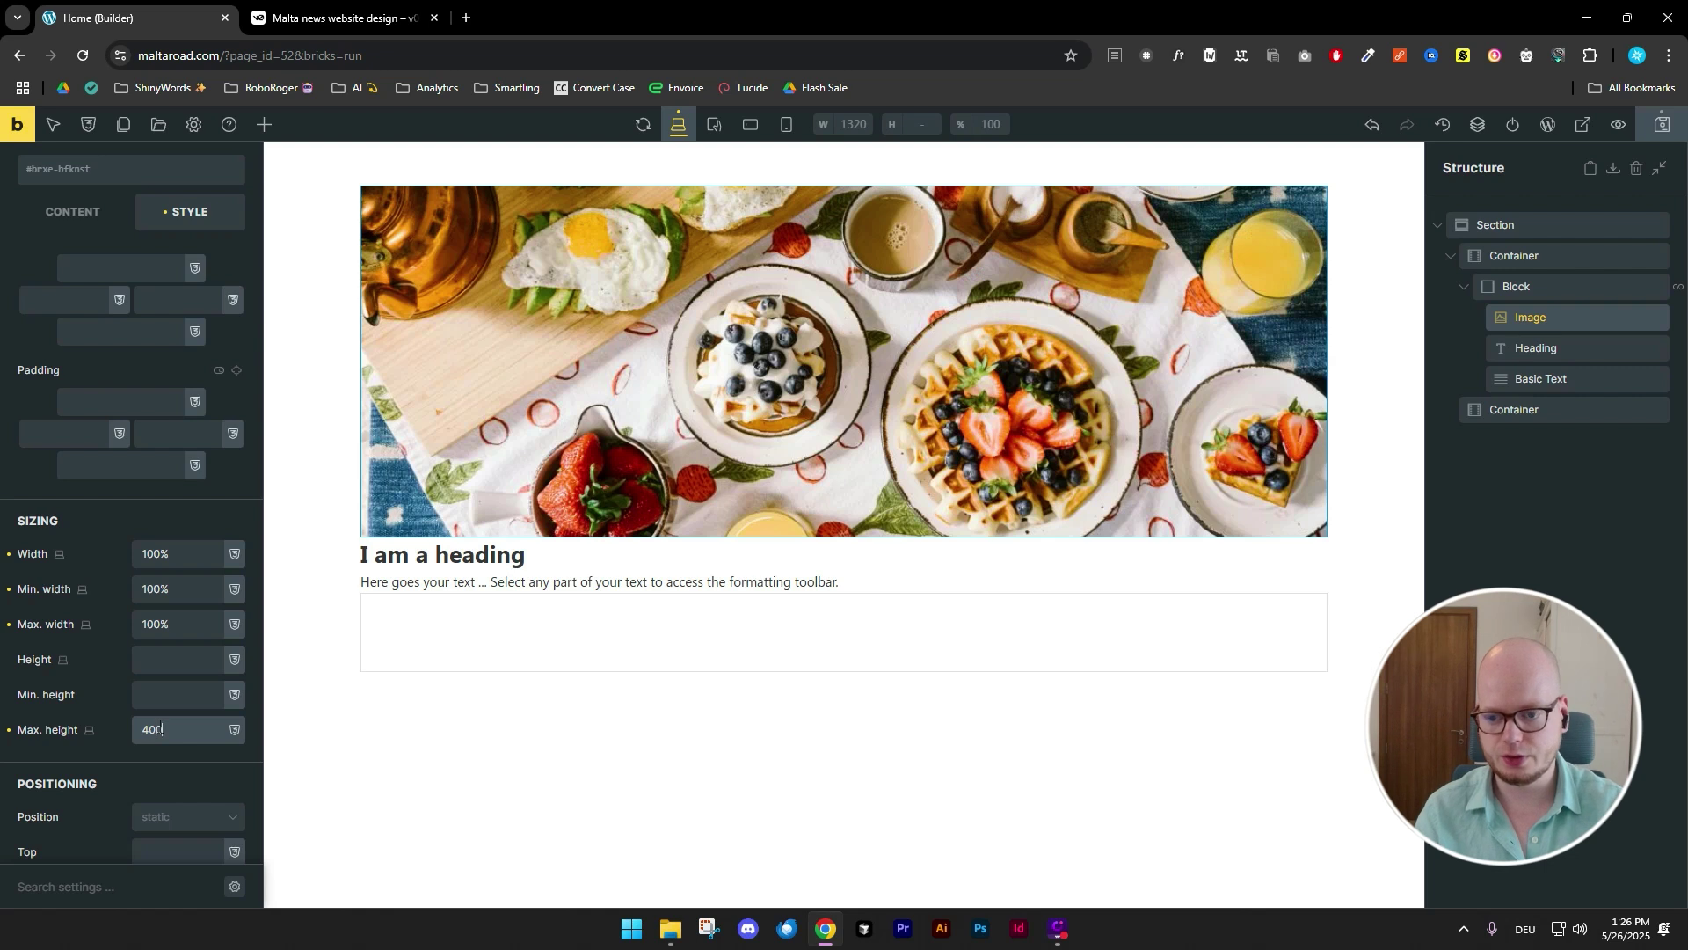
key(BackSpace)
key(BackSpace)
key(BackSpace)
text(500)
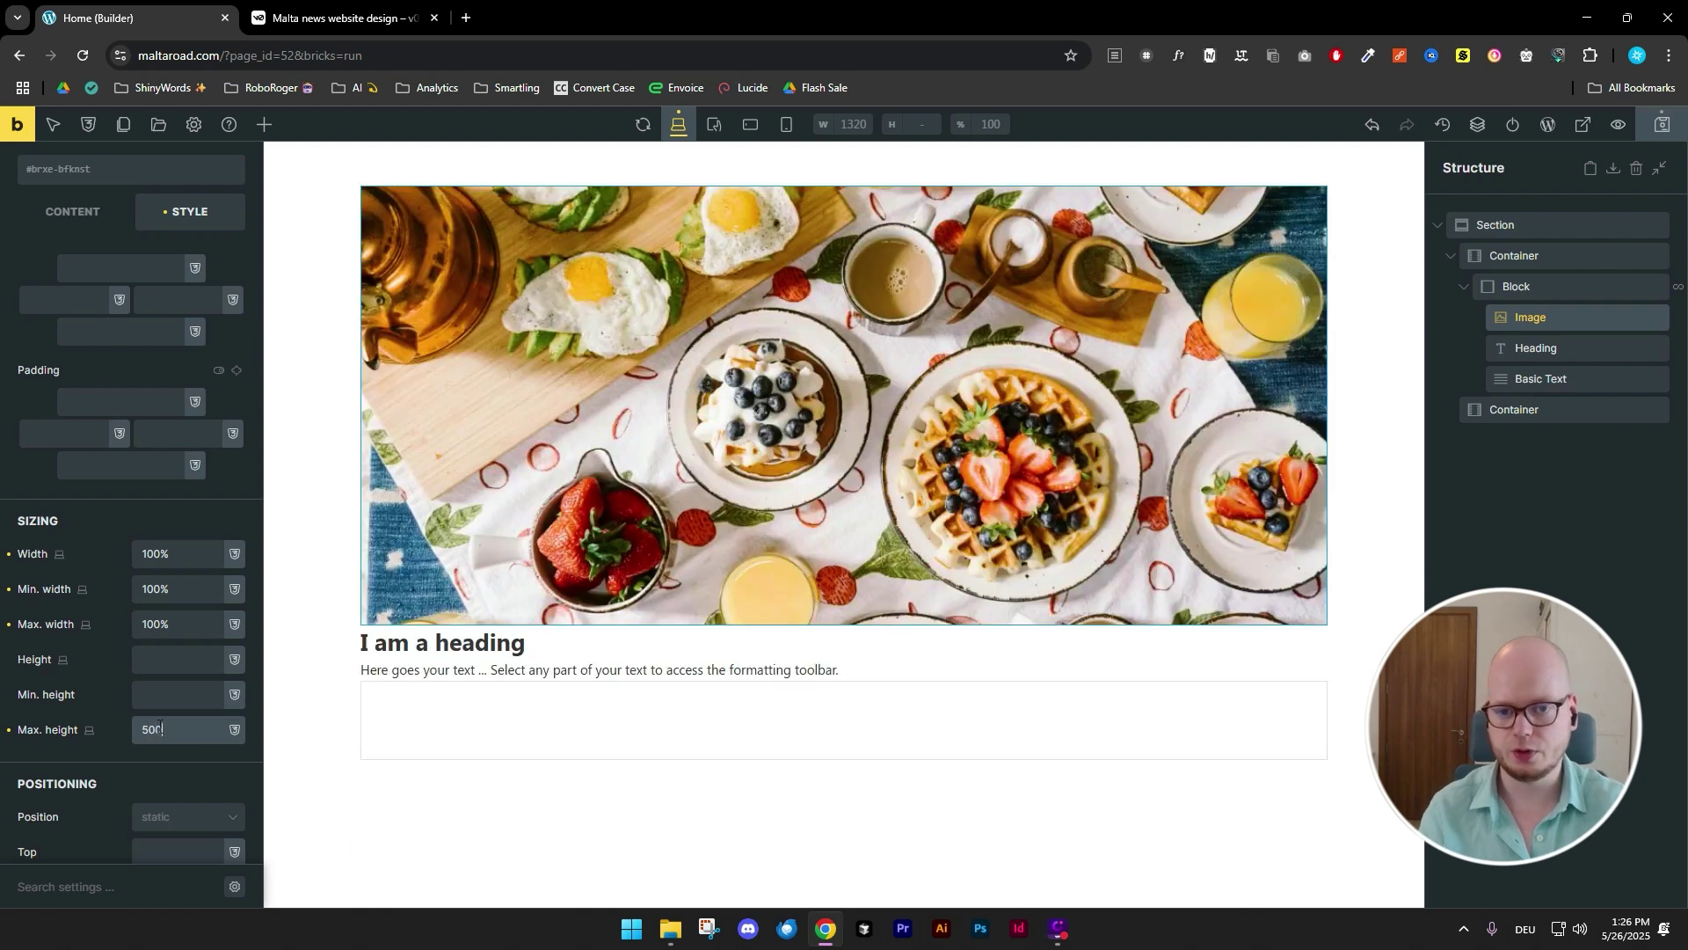
text(px)
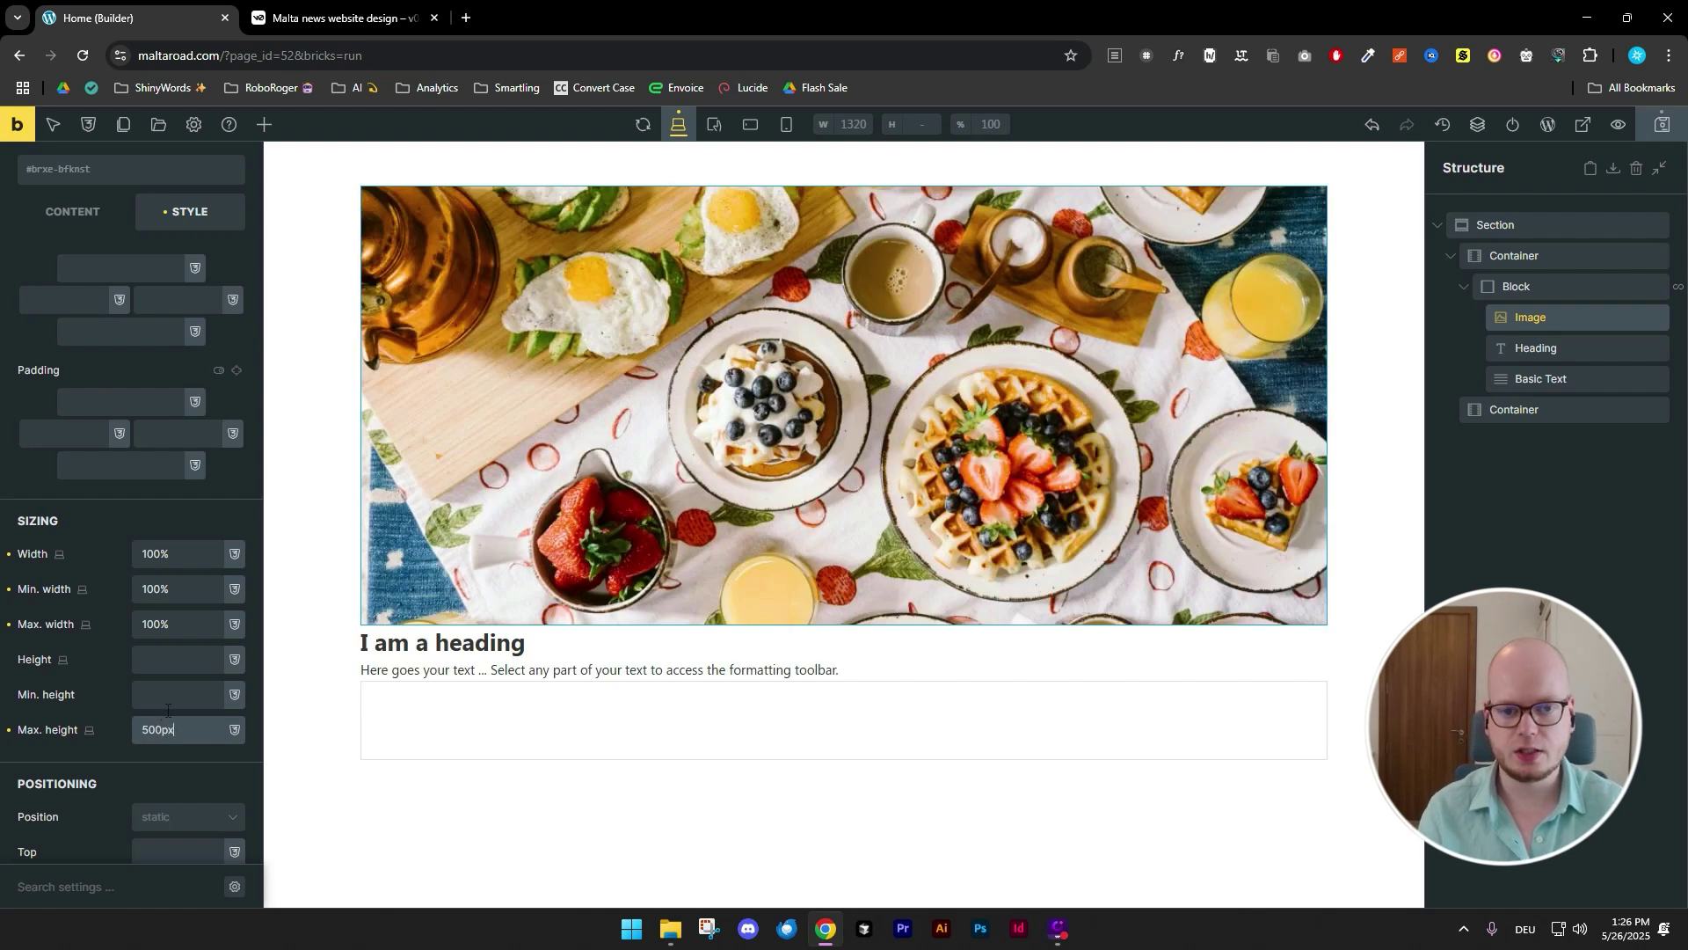
- Check the v0 design's lead article, and replace the featured post's heading text with the dynamic Post title
click(291, 19)
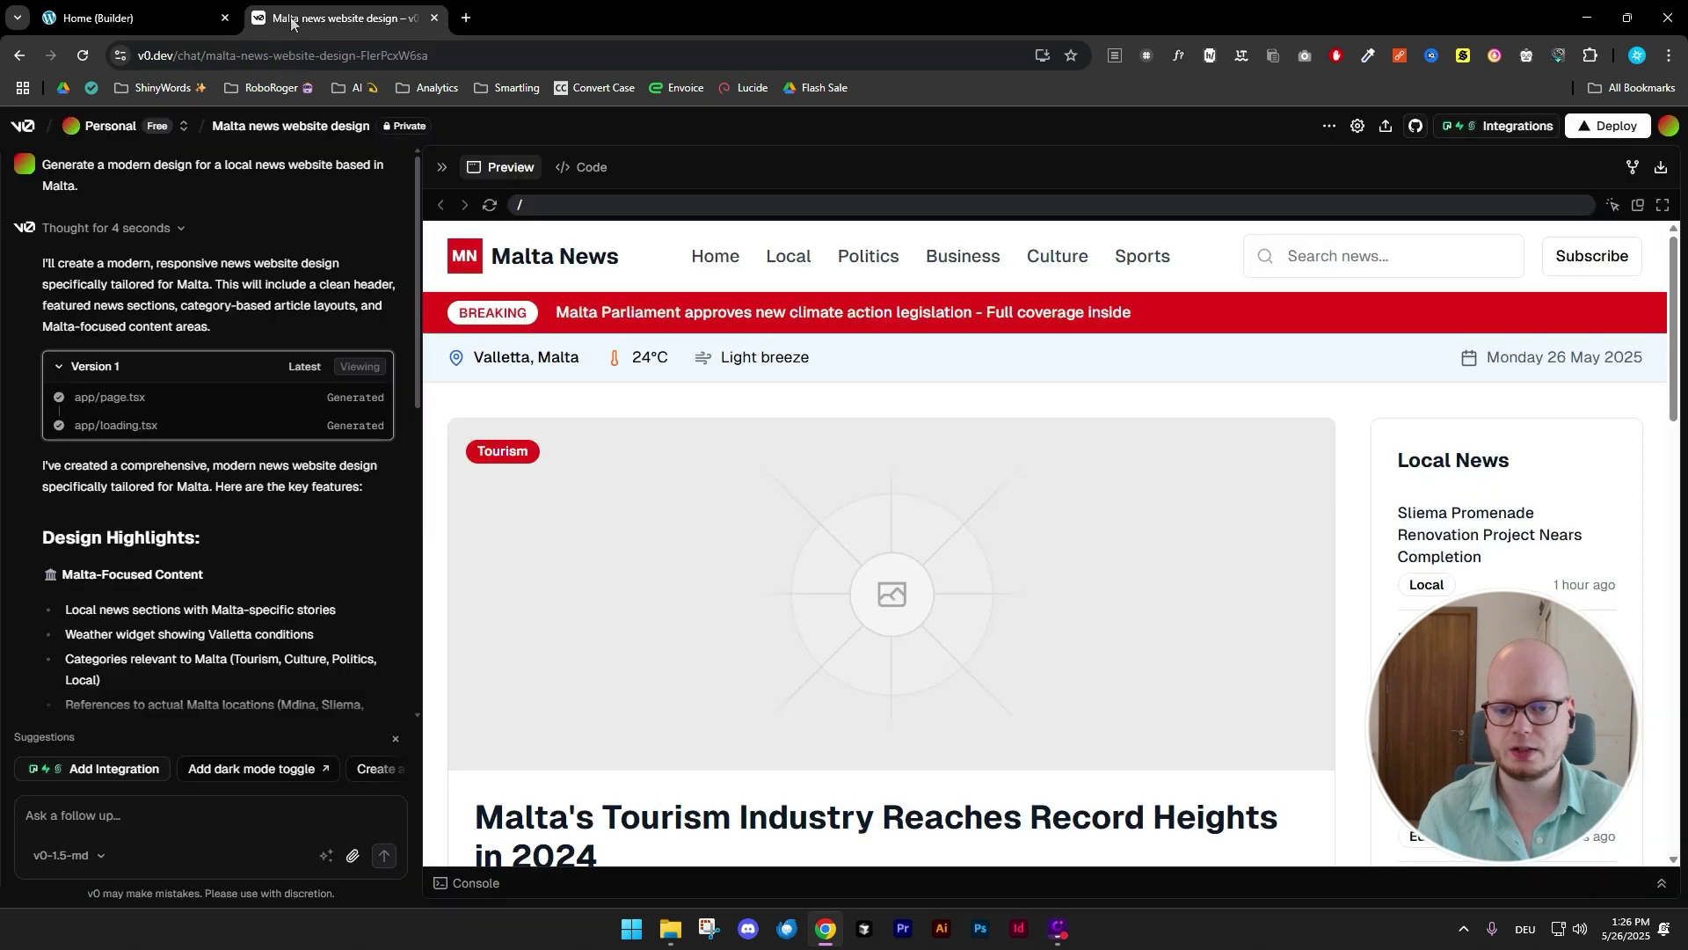
click(132, 18)
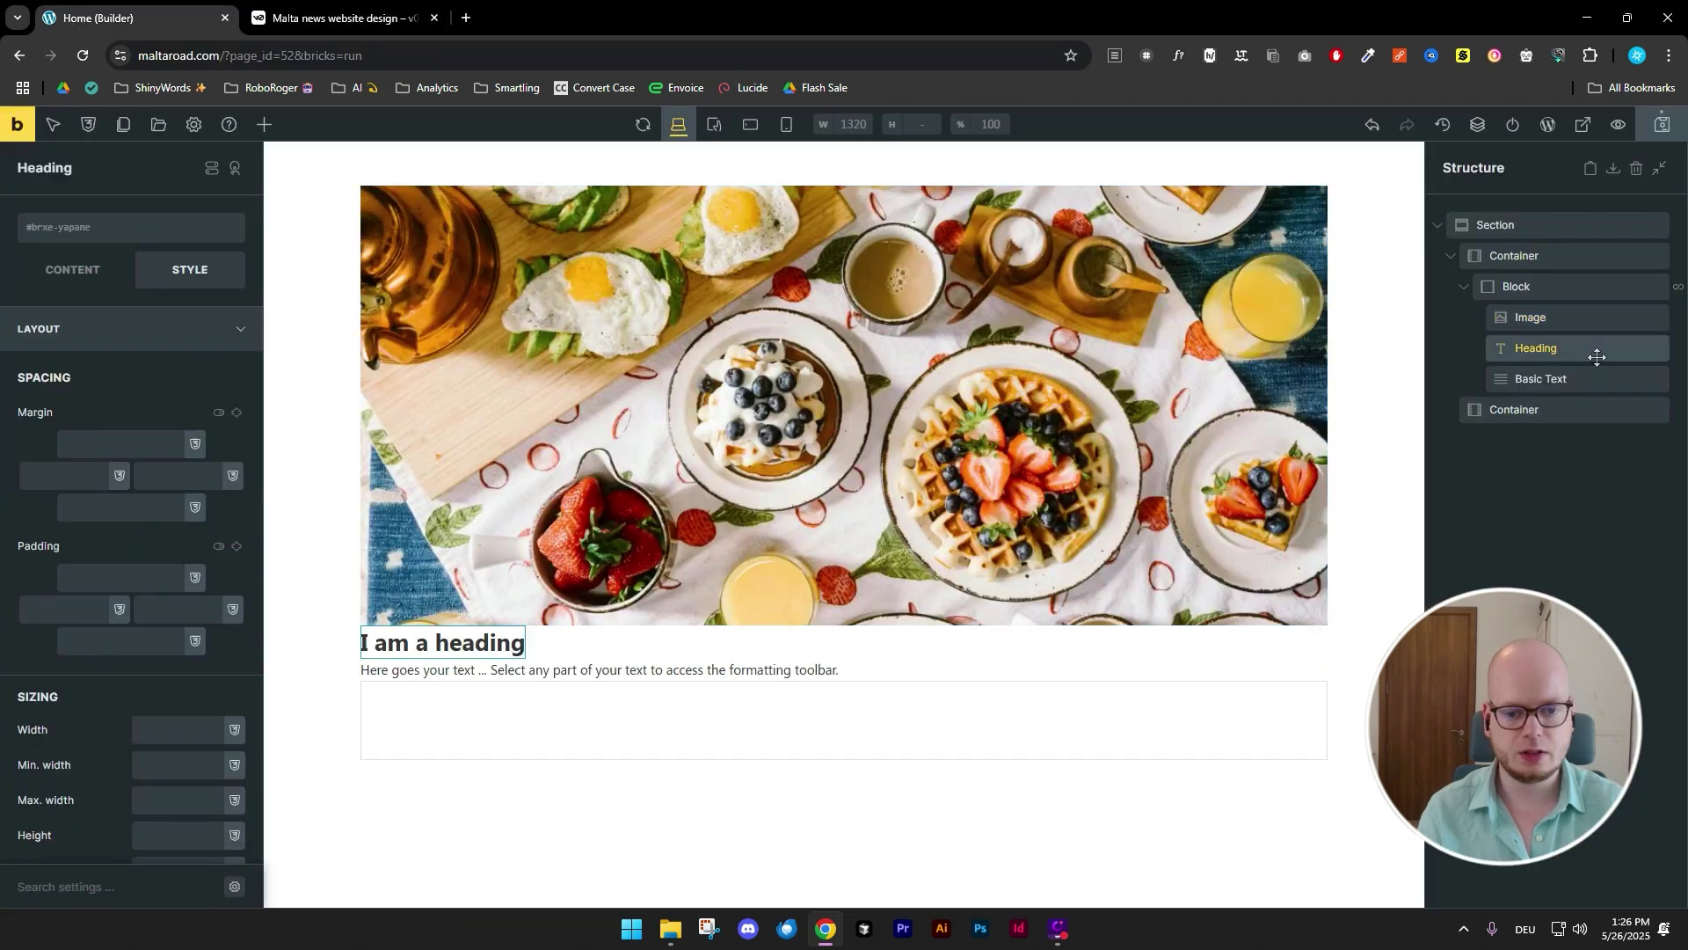
click(72, 269)
click(174, 333)
key(ctrl+a)
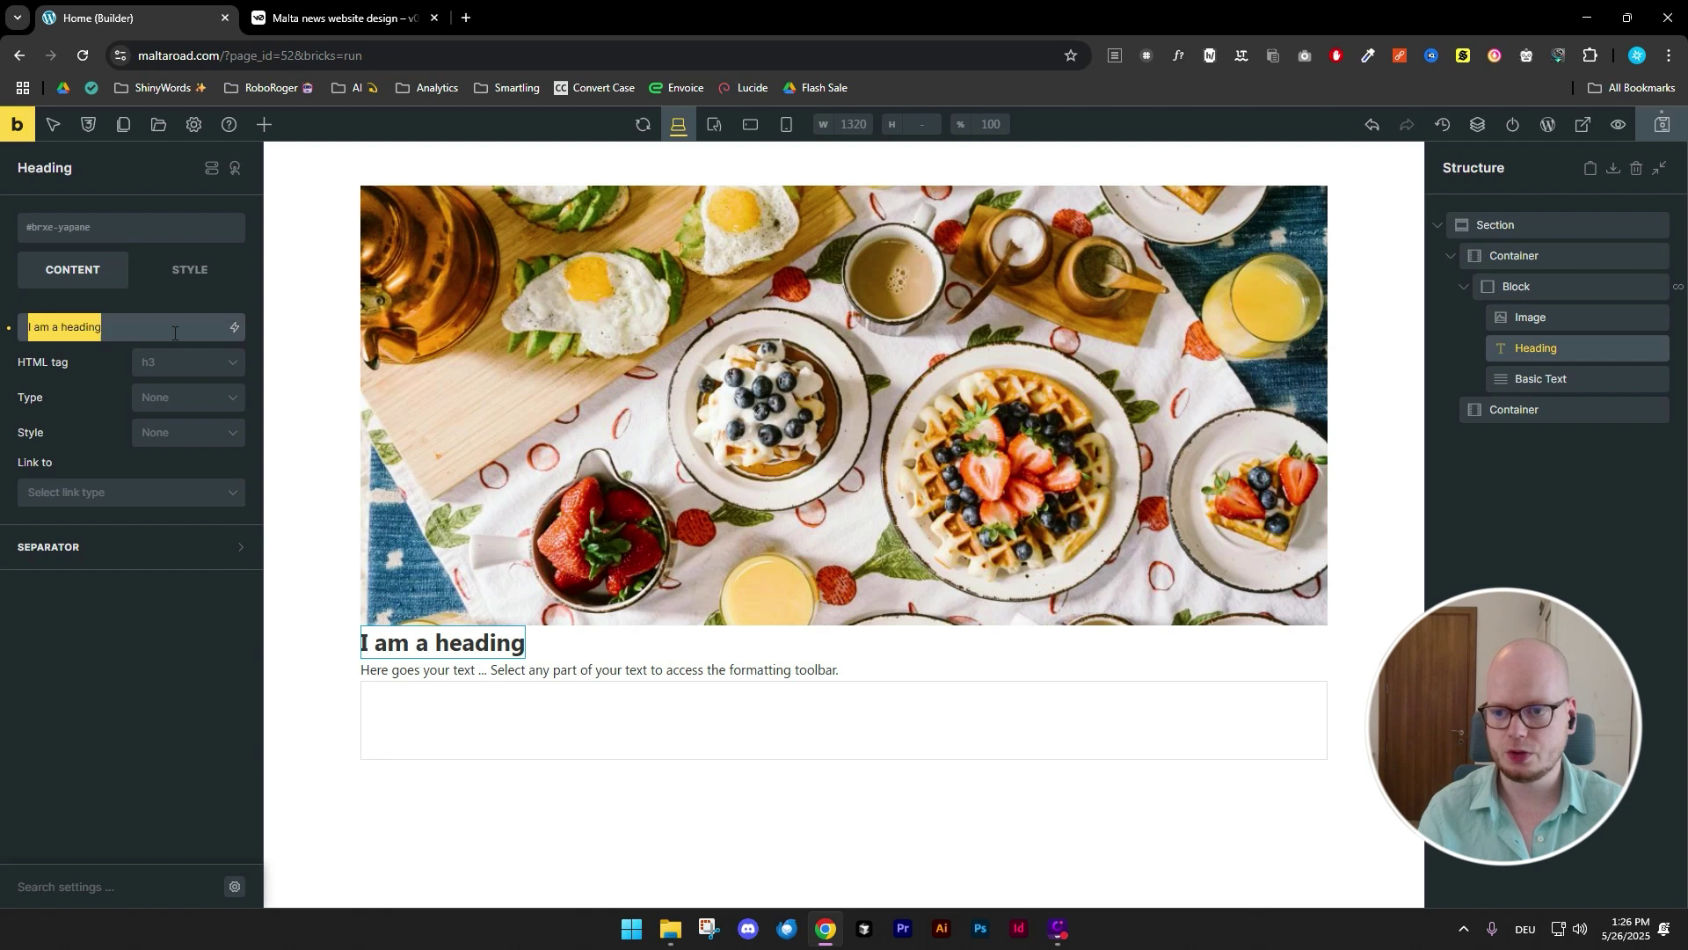
key(BackSpace)
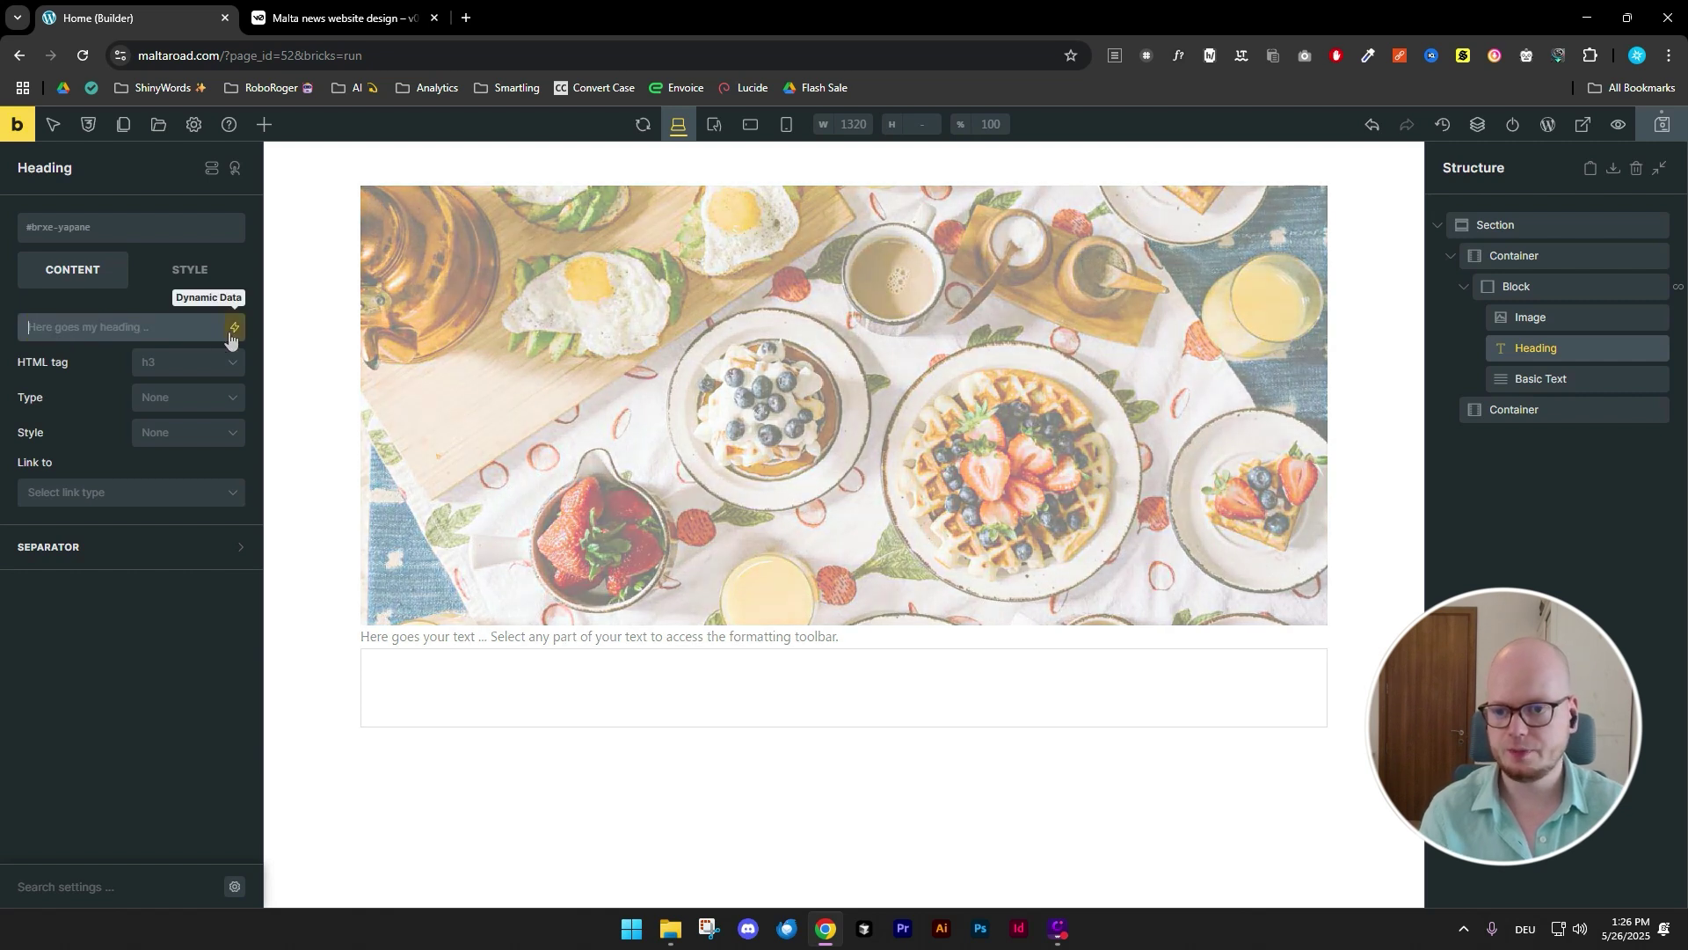
click(233, 327)
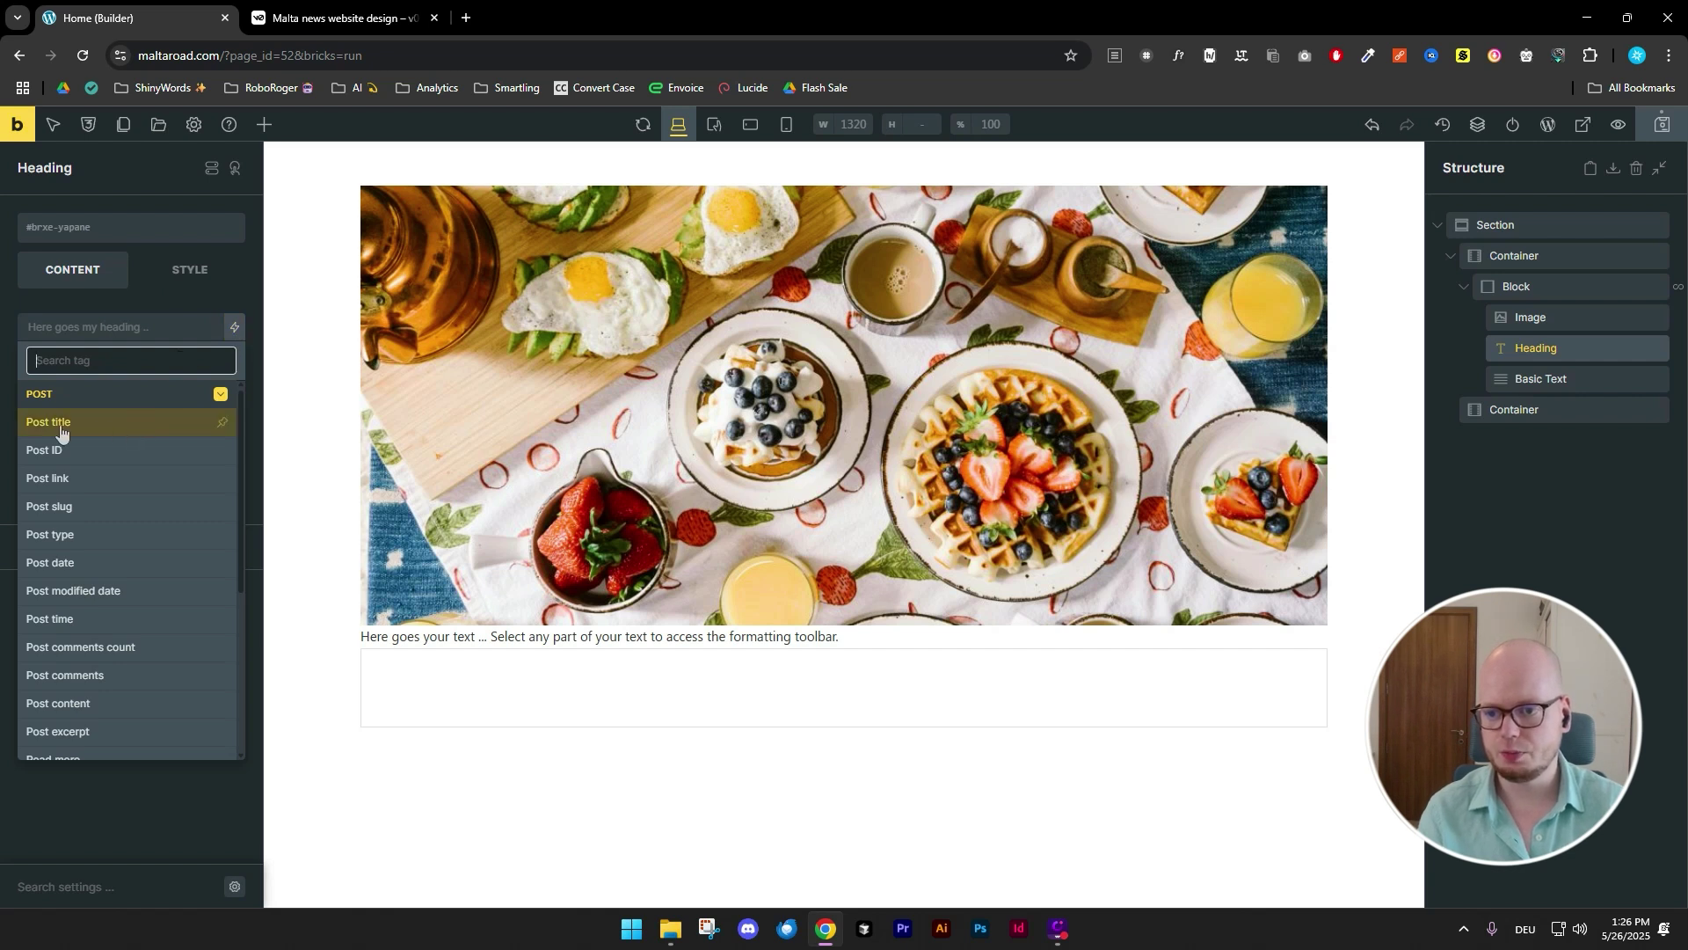
click(98, 427)
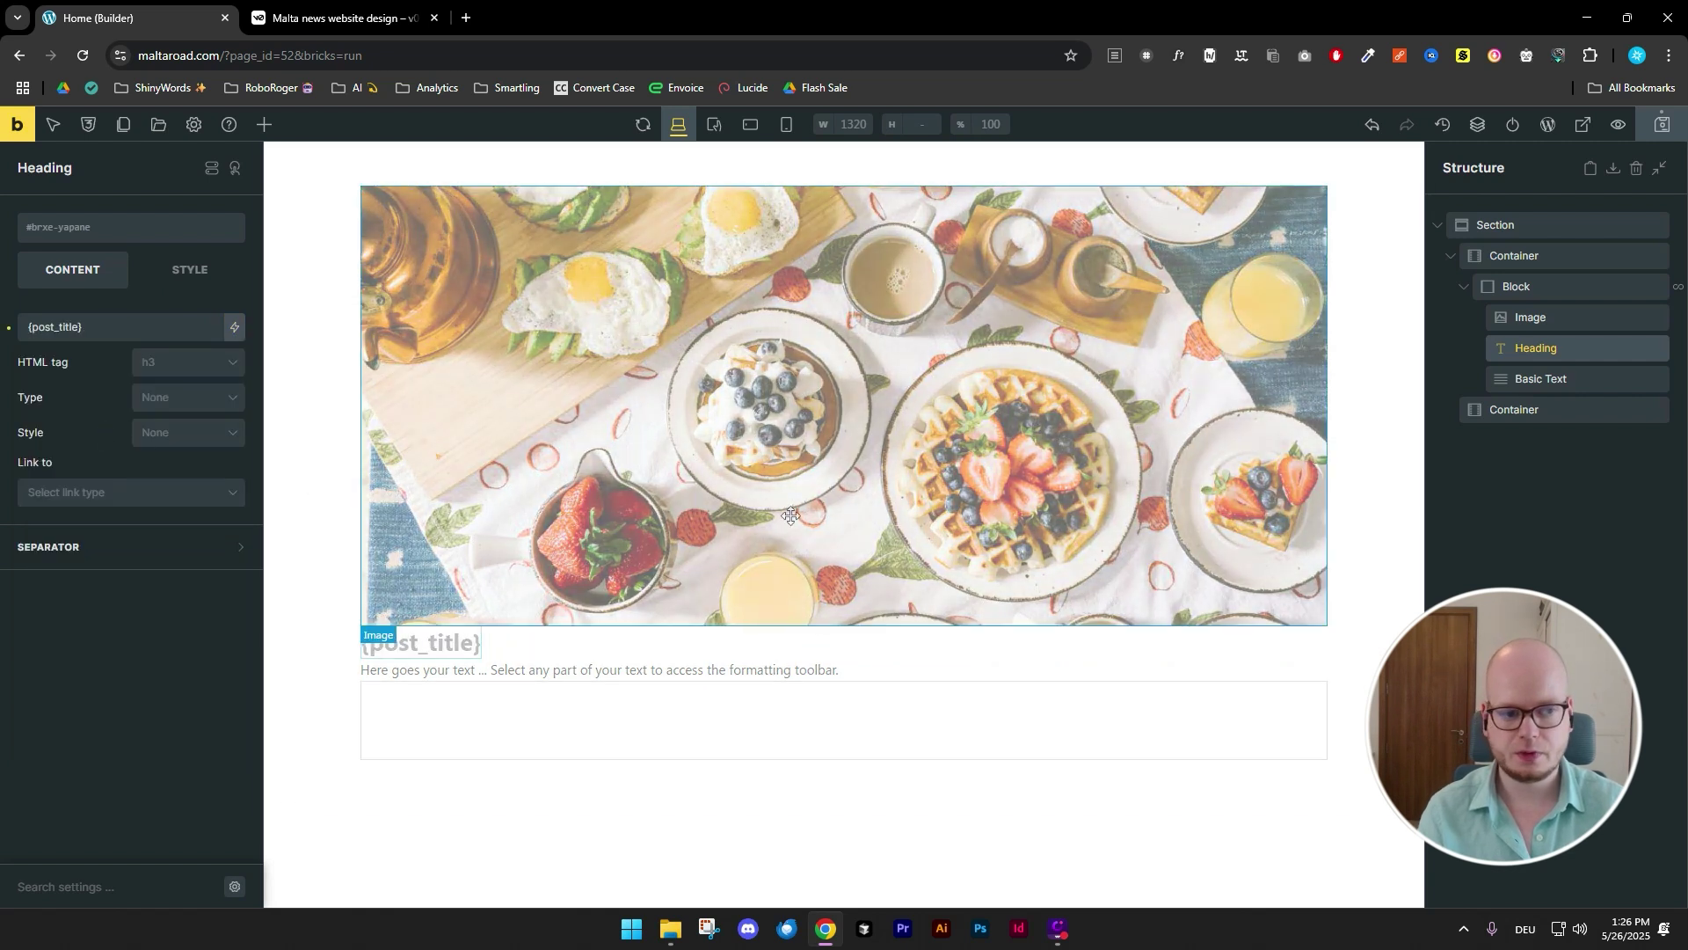
- Replace the featured post's Basic Text placeholder with the dynamic Post excerpt
click(1600, 385)
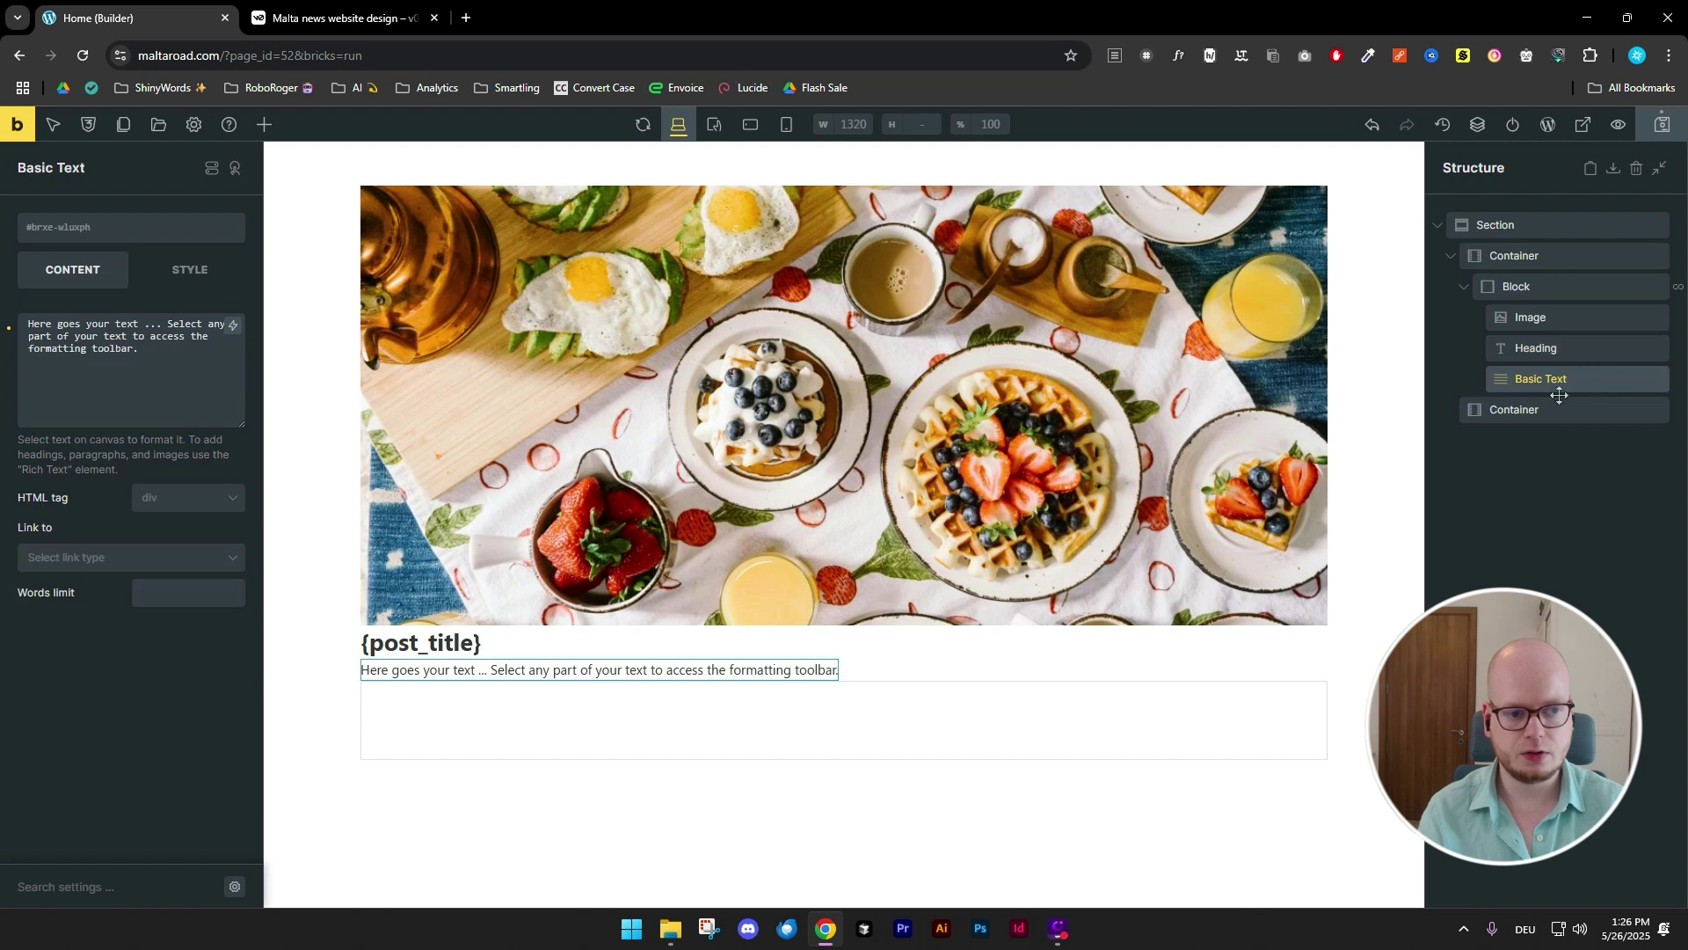
click(153, 361)
key(ctrl+a)
key(BackSpace)
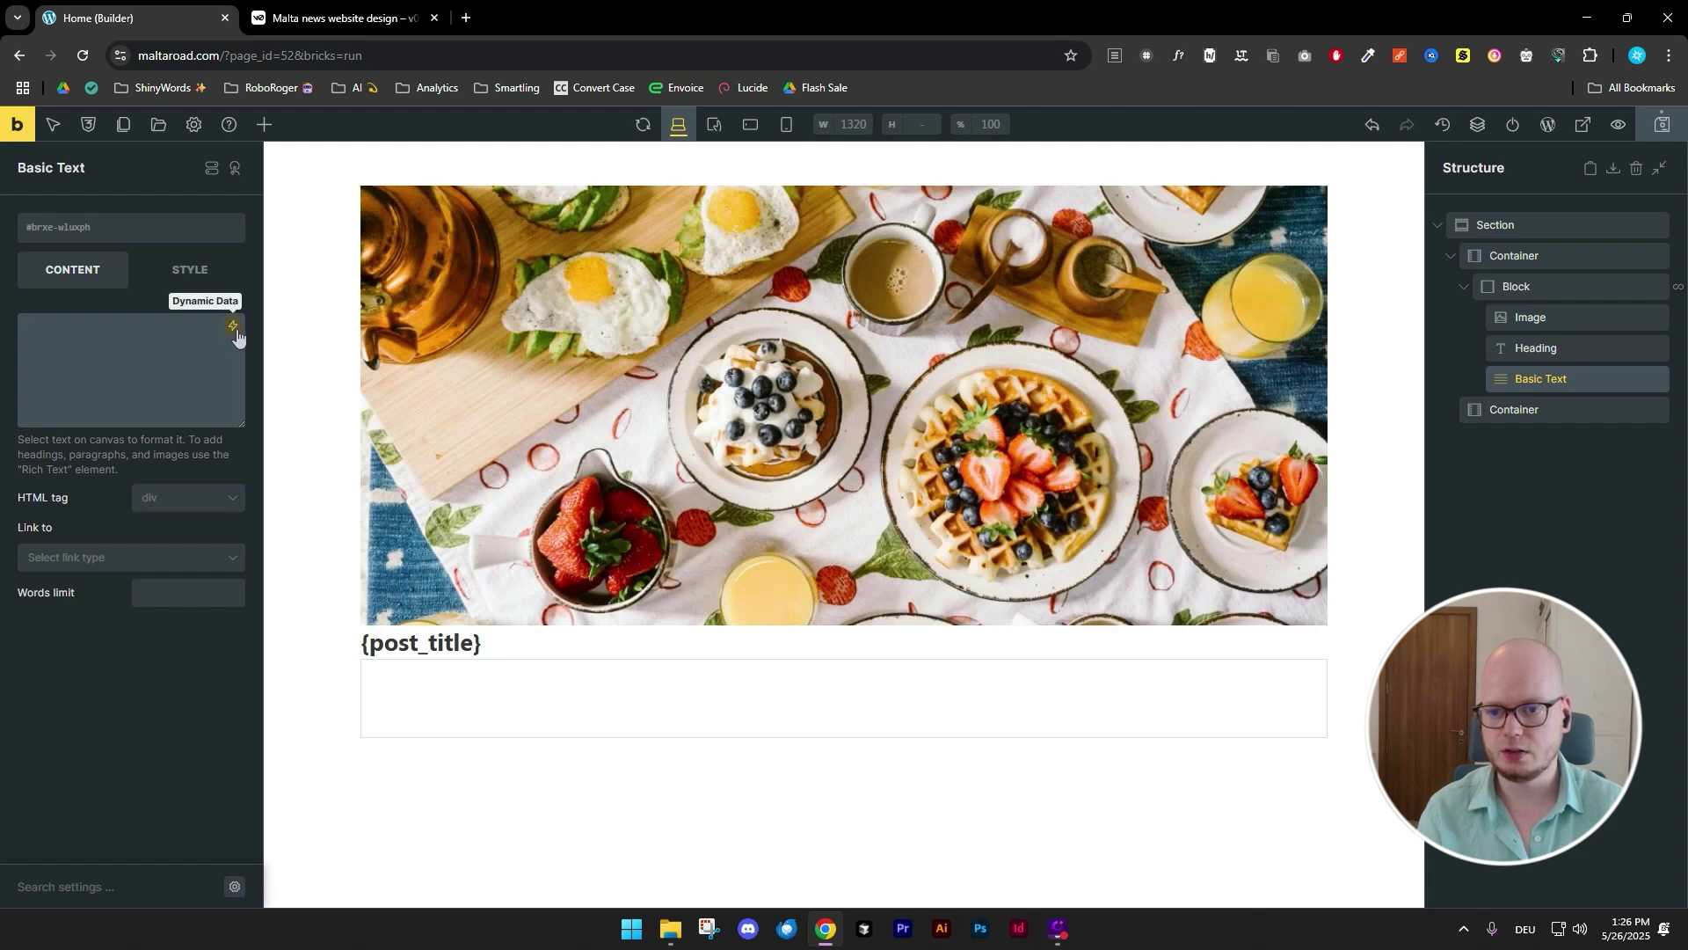
click(234, 327)
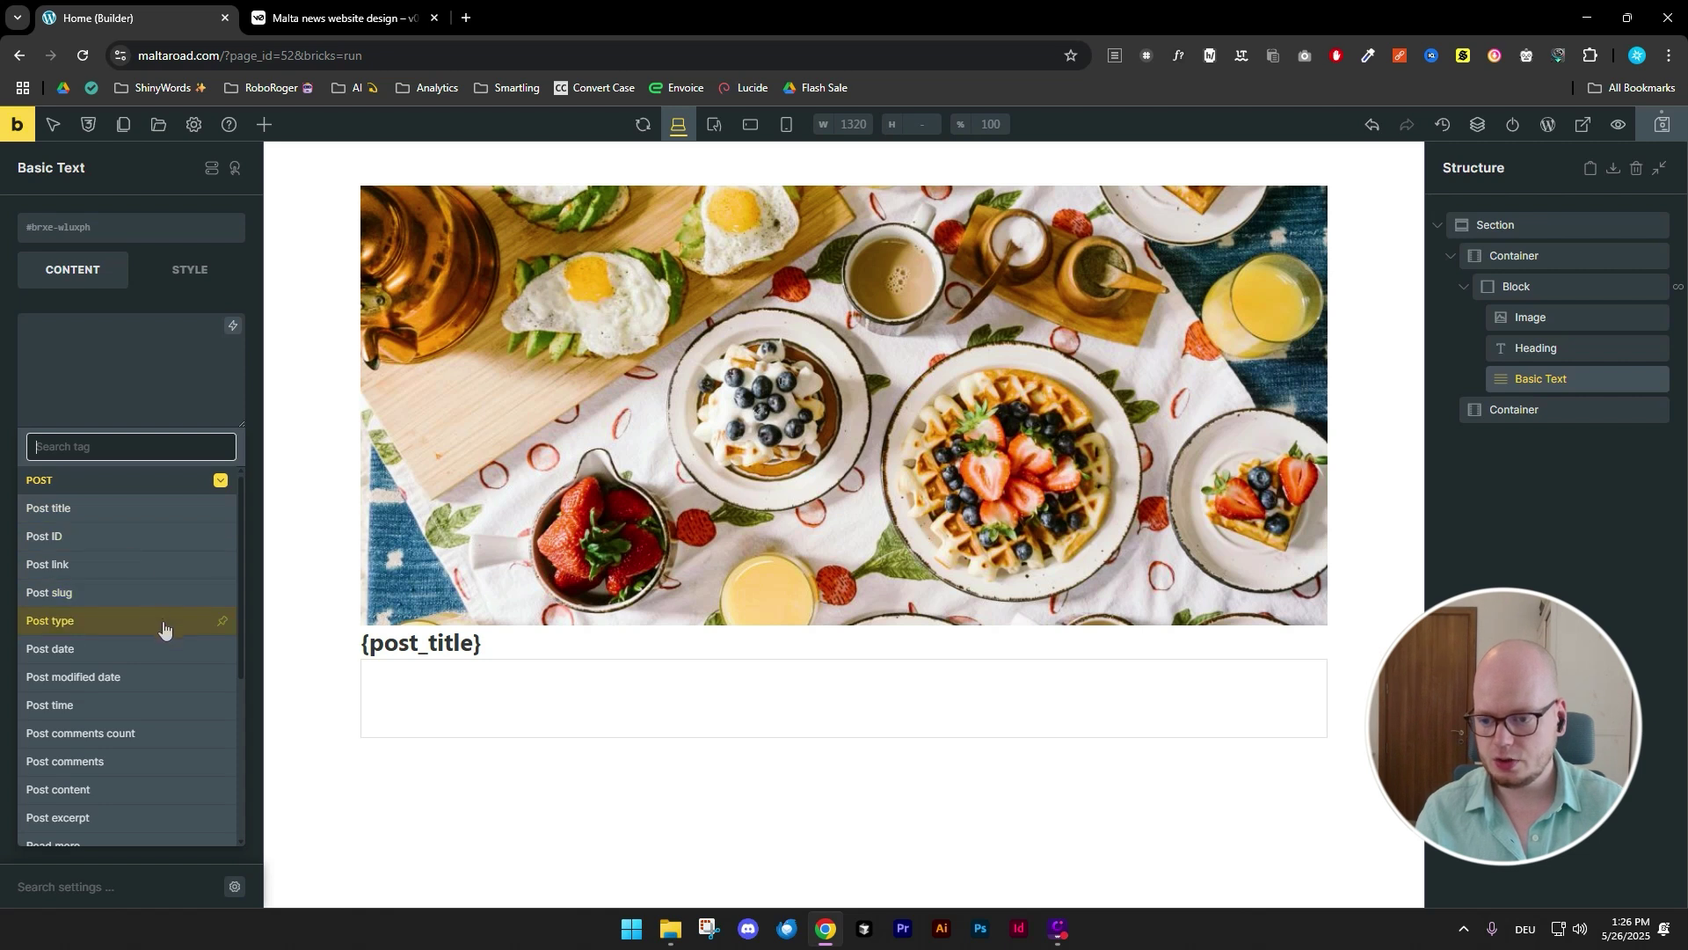
scroll(161, 633, down, 2)
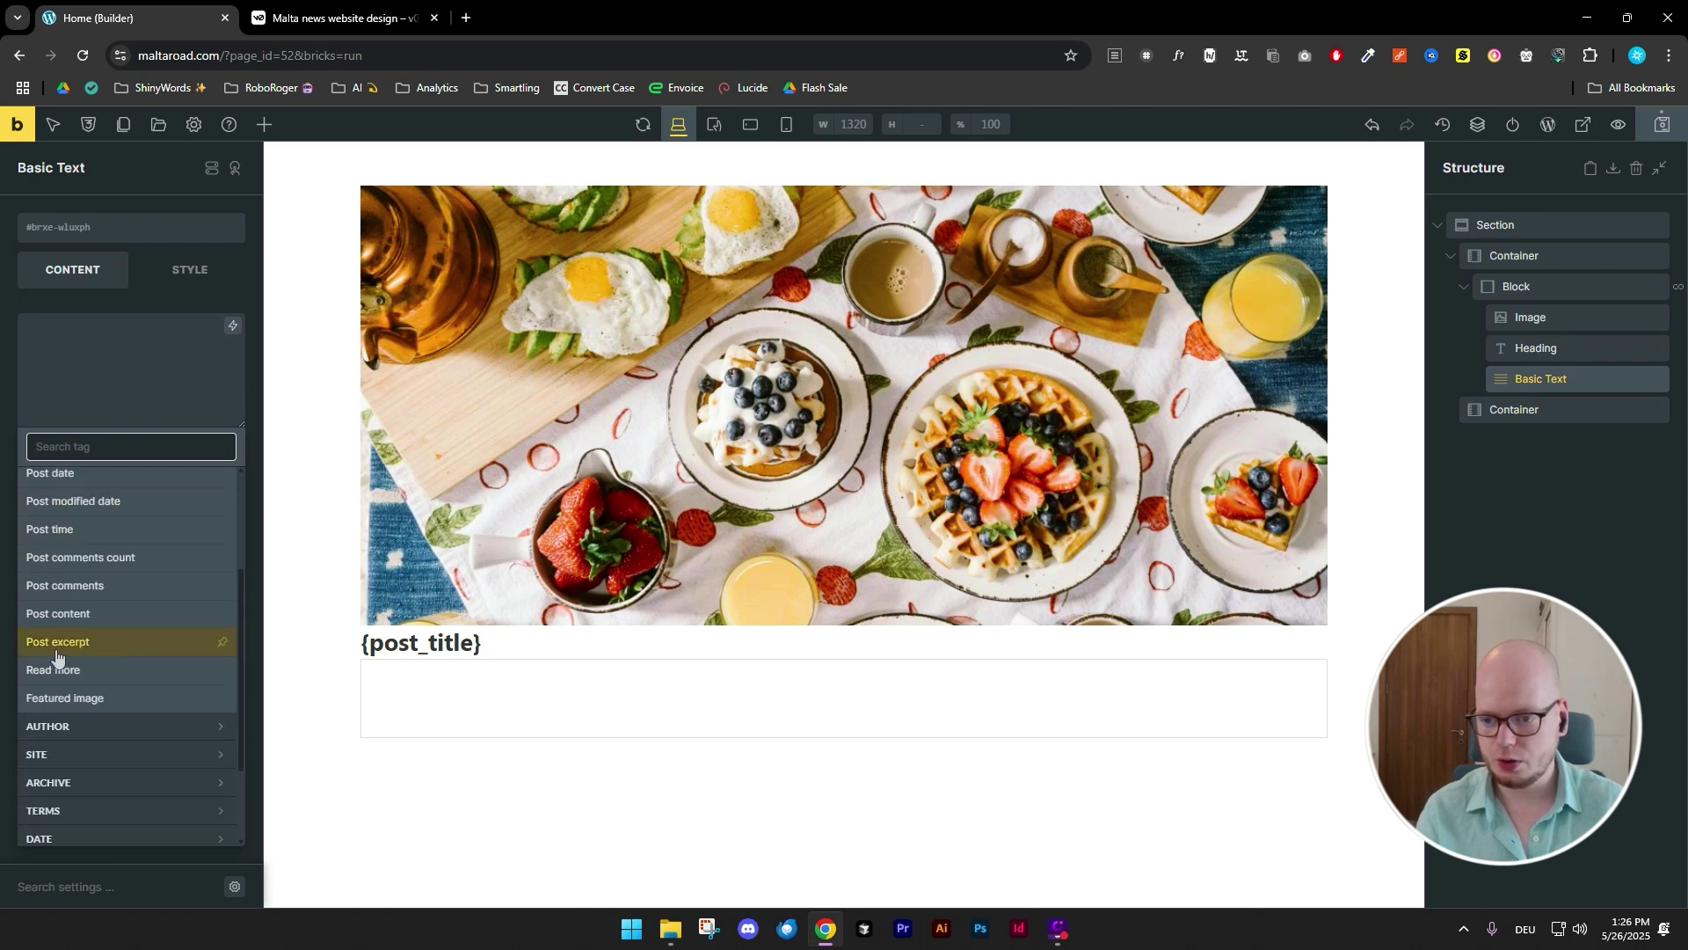
click(111, 646)
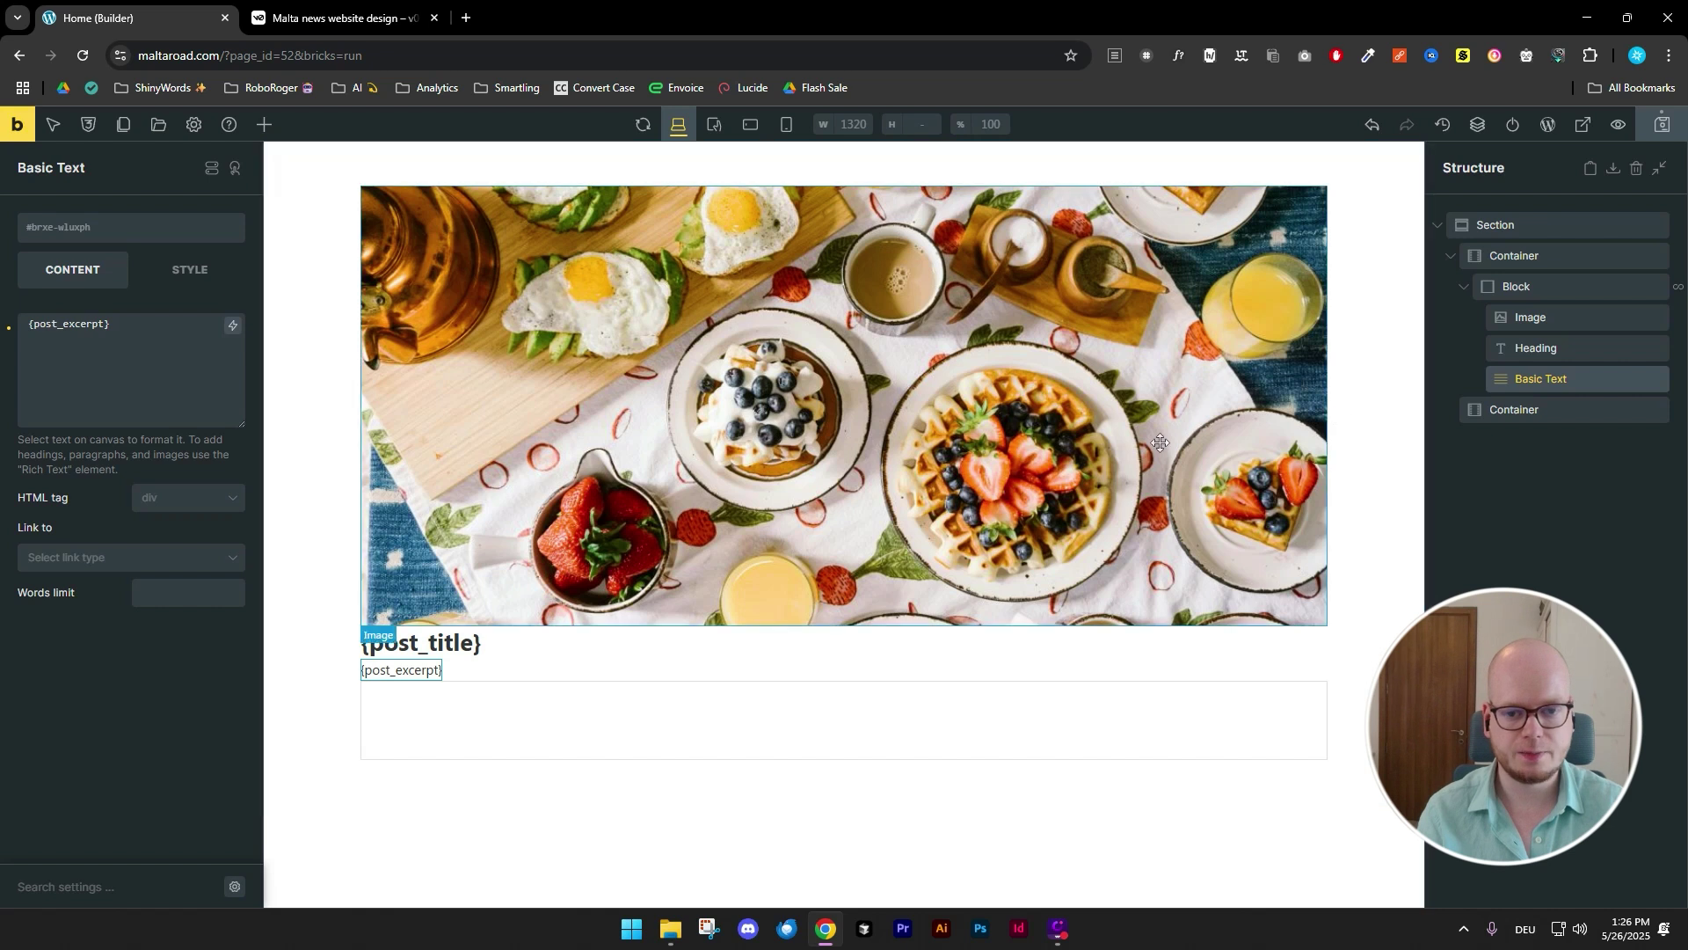
- Open the site's front-end Home page and examine the article card grid in the v0 design
click(1583, 124)
click(545, 18)
scroll(938, 472, down, 7)
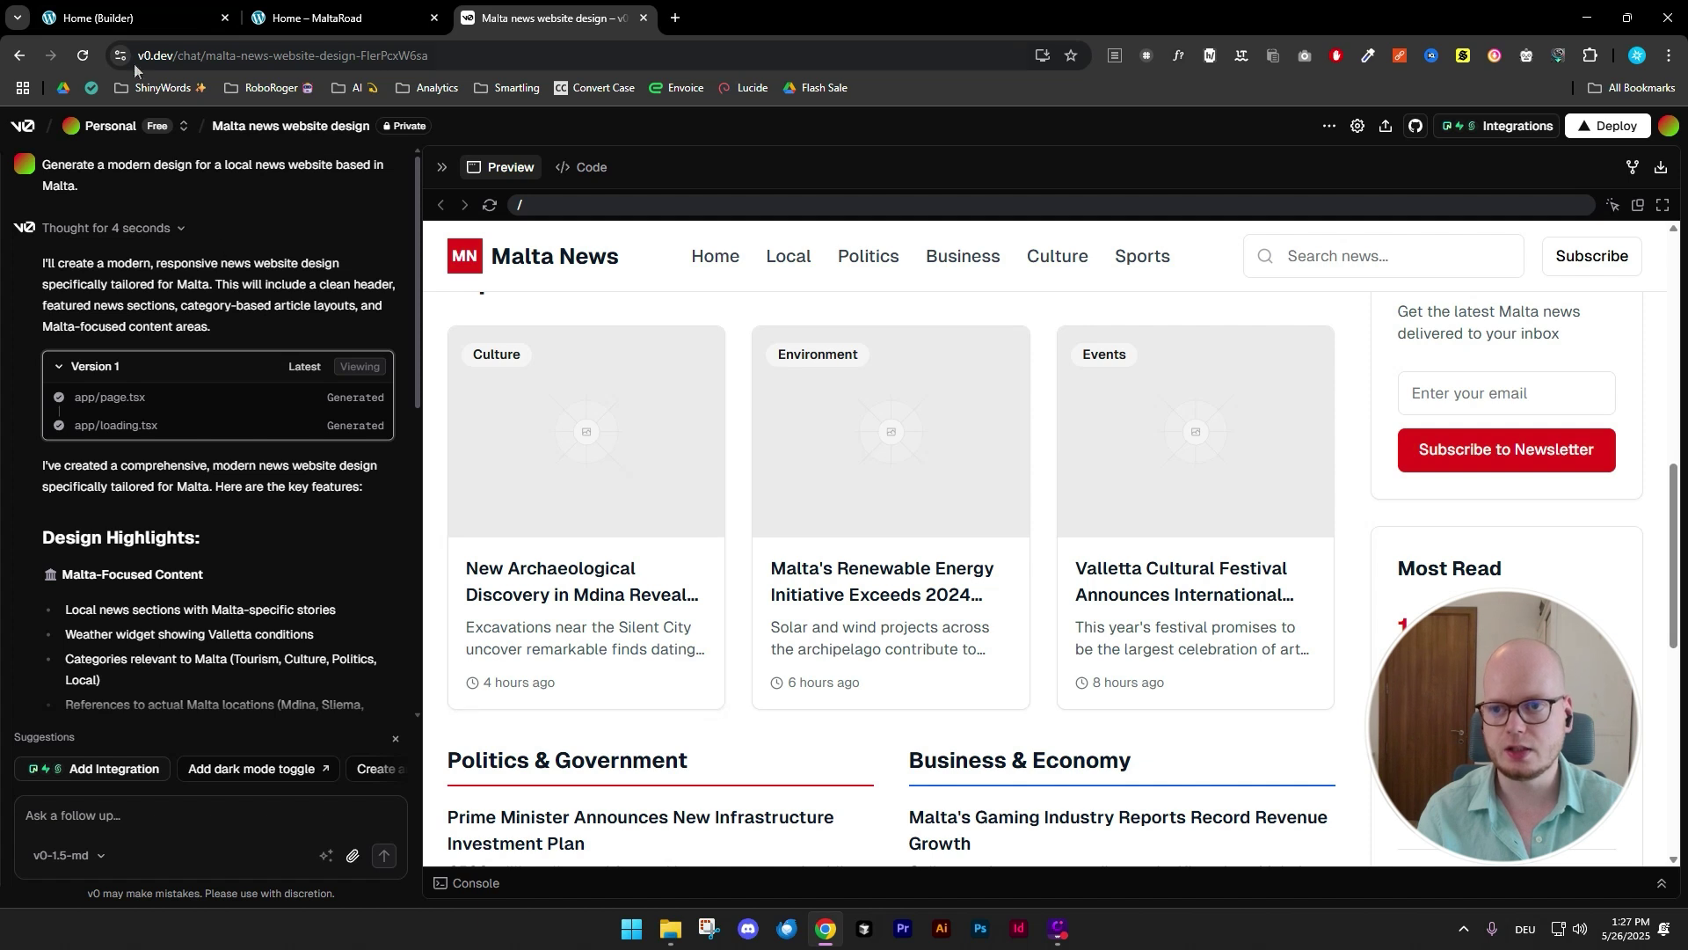
click(120, 22)
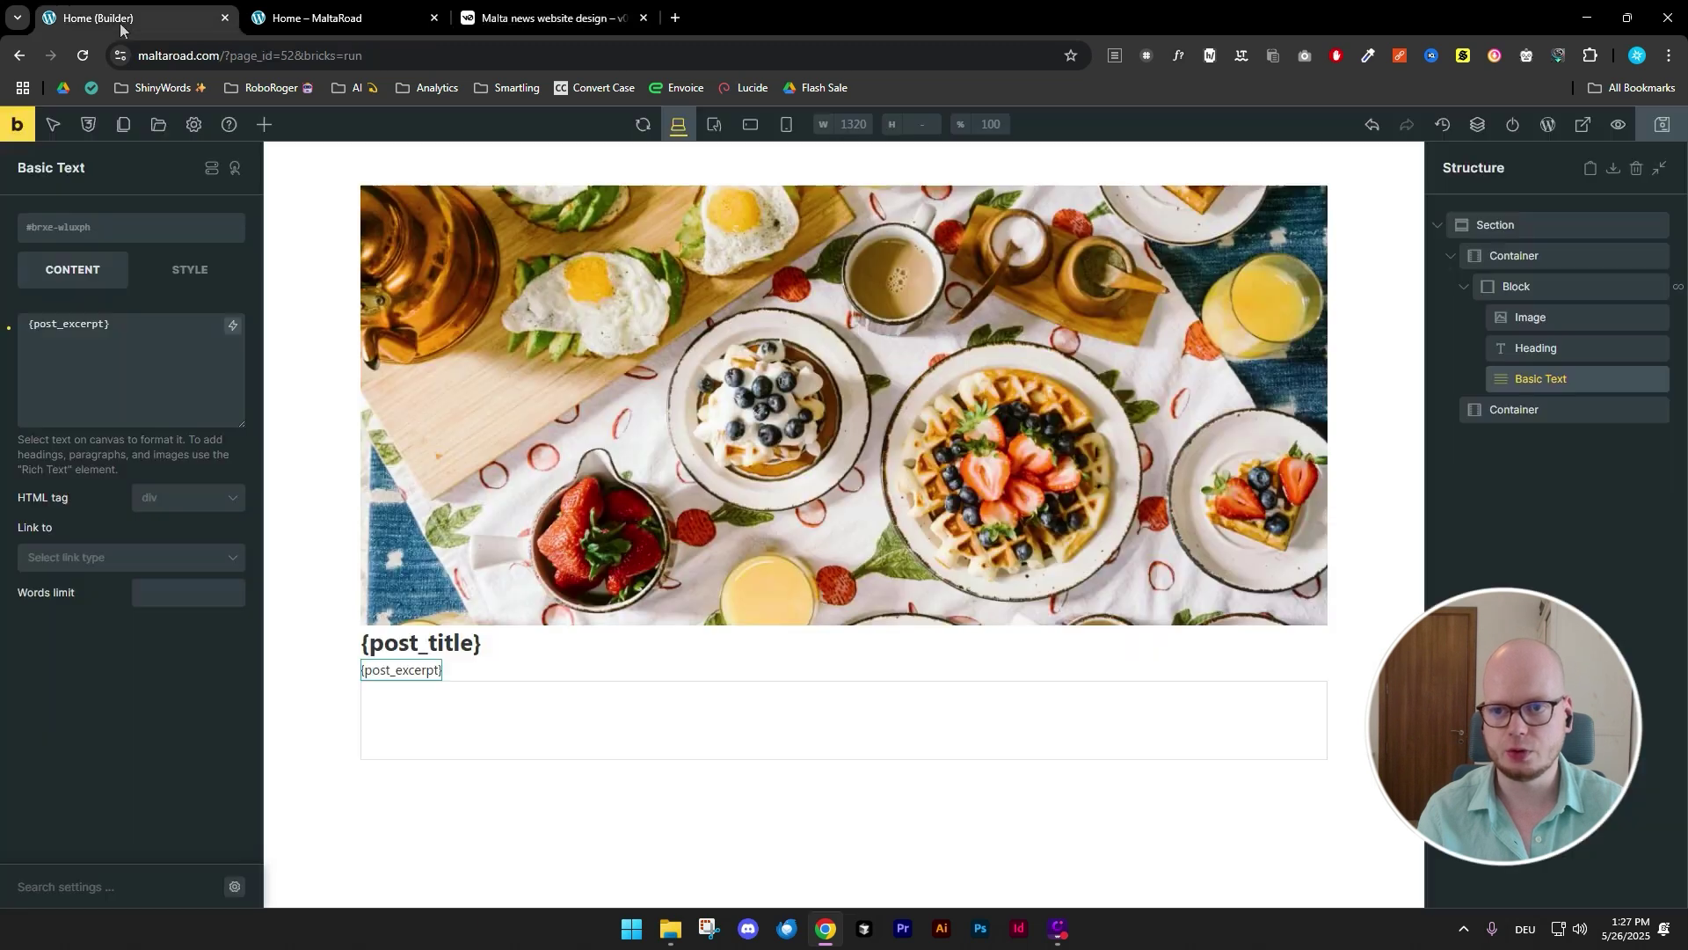
- Add a Block inside the second, empty container and enable its query loop
click(1493, 409)
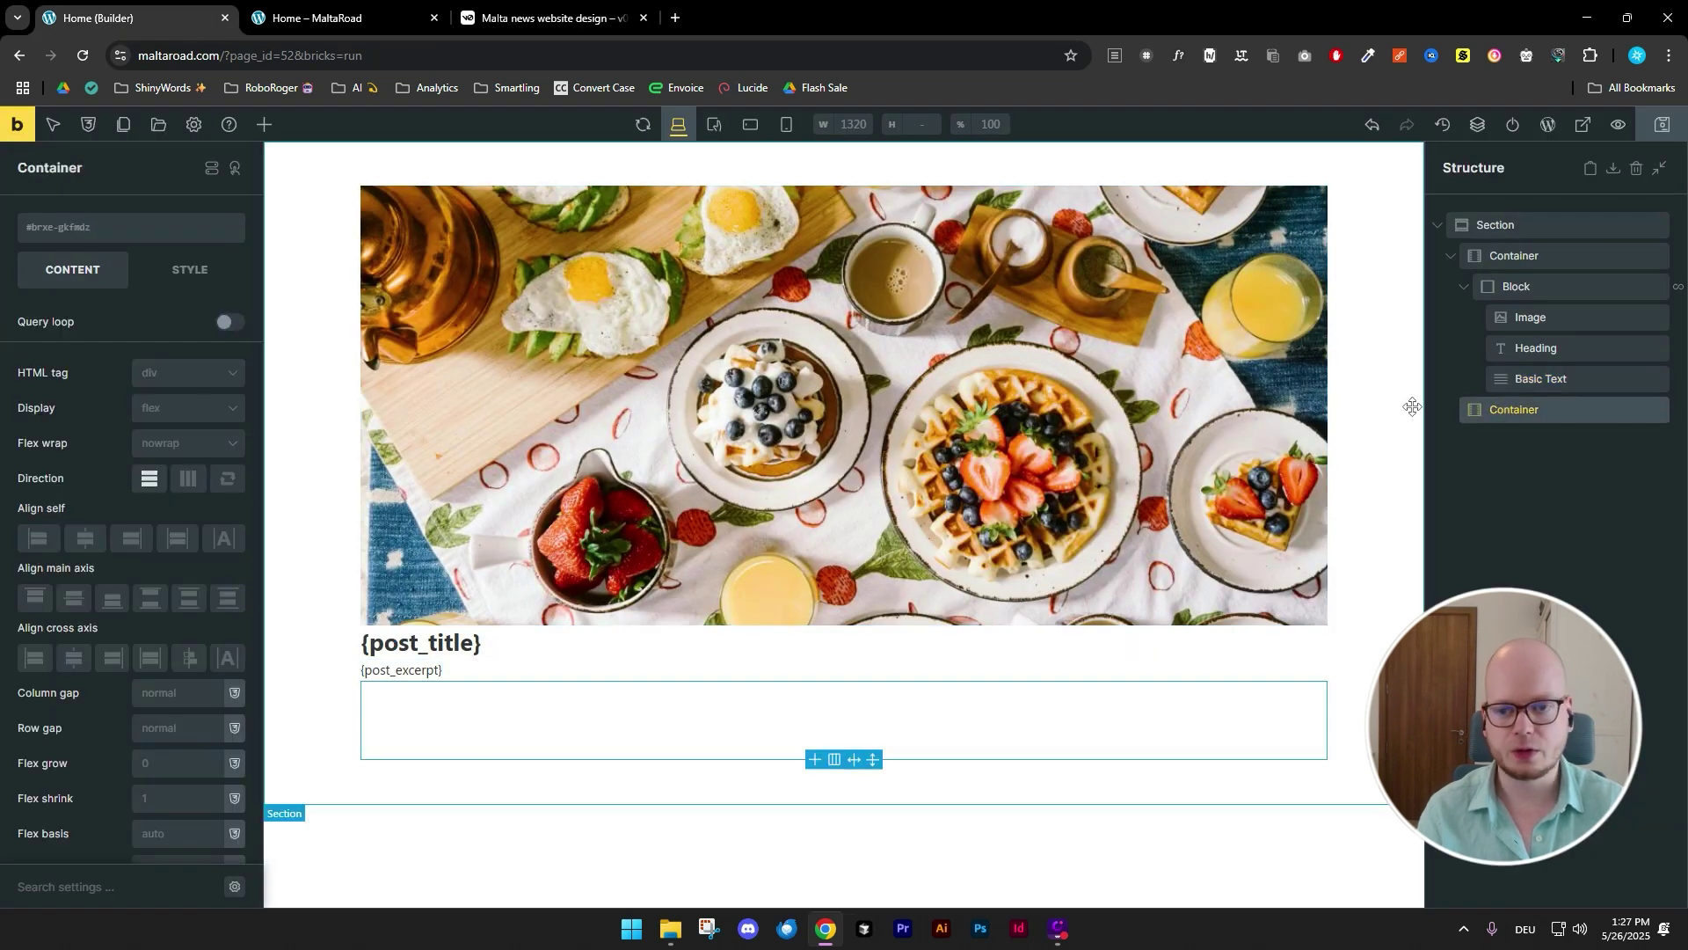
click(264, 125)
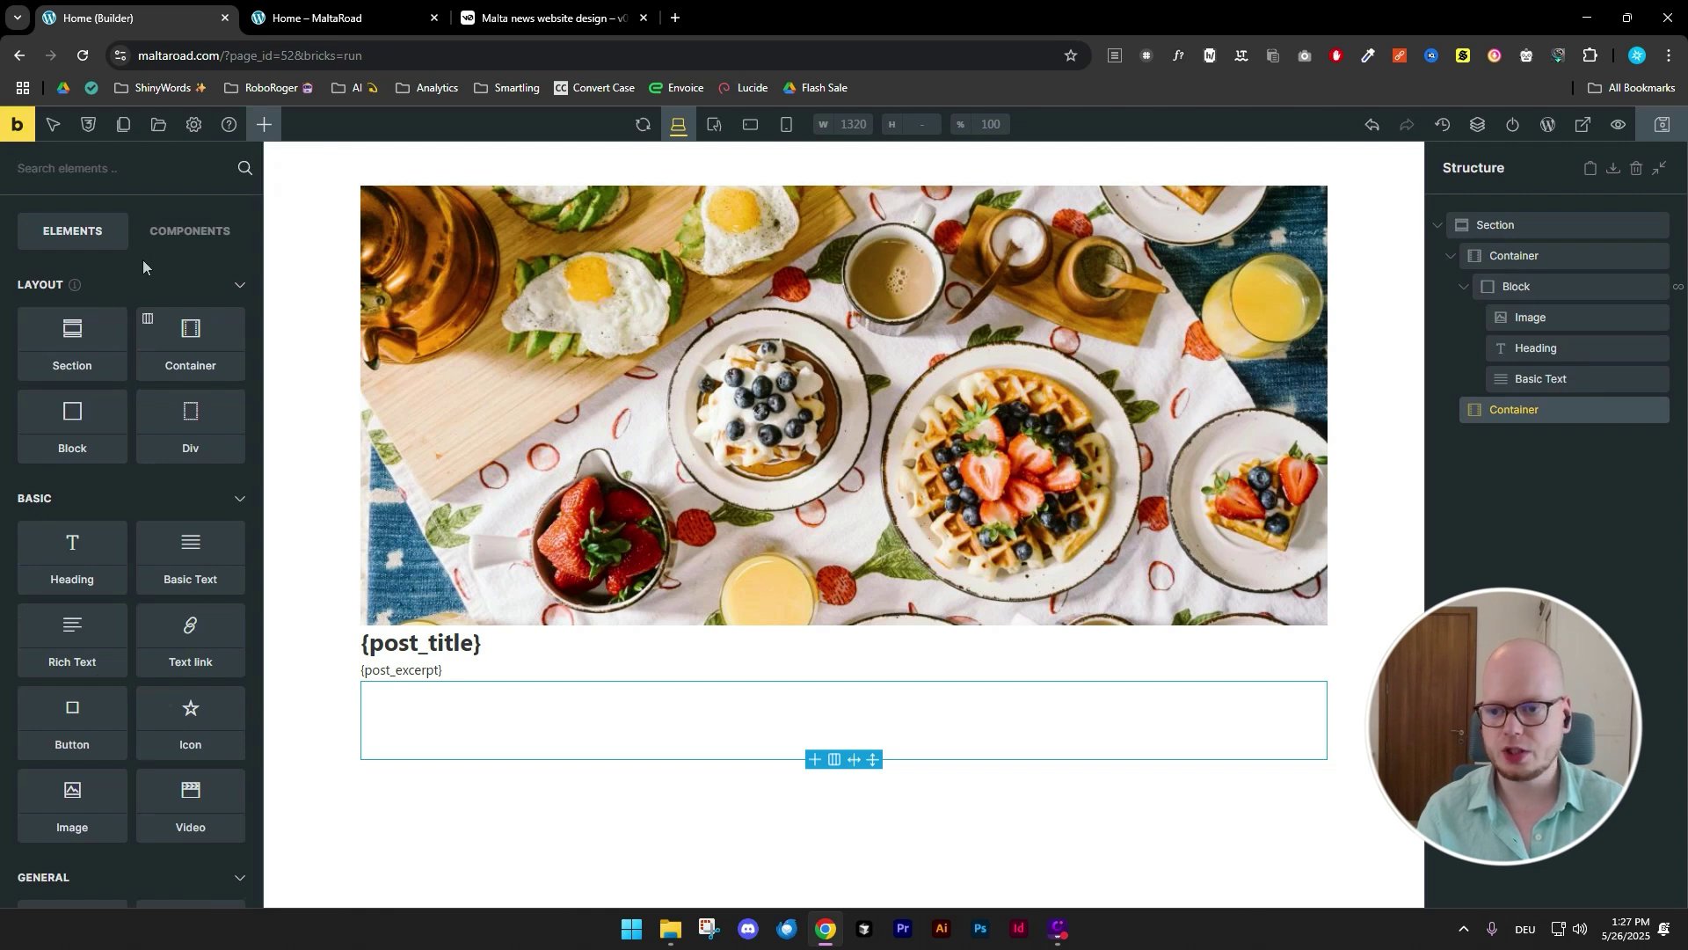
click(72, 422)
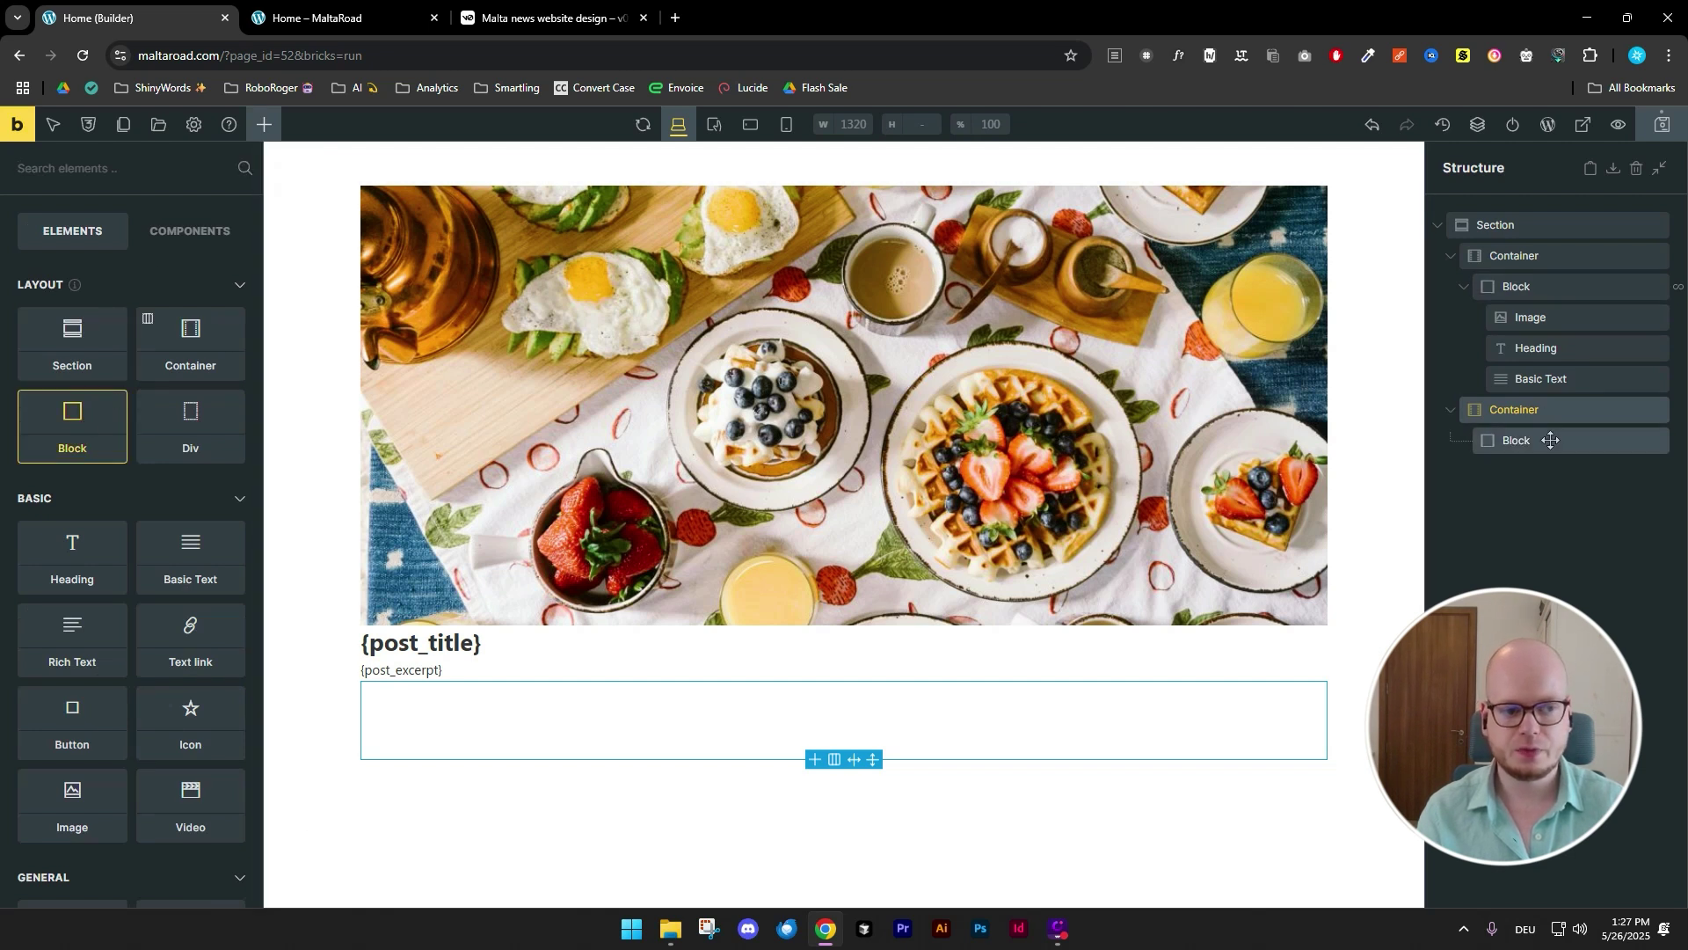
click(1551, 440)
click(226, 322)
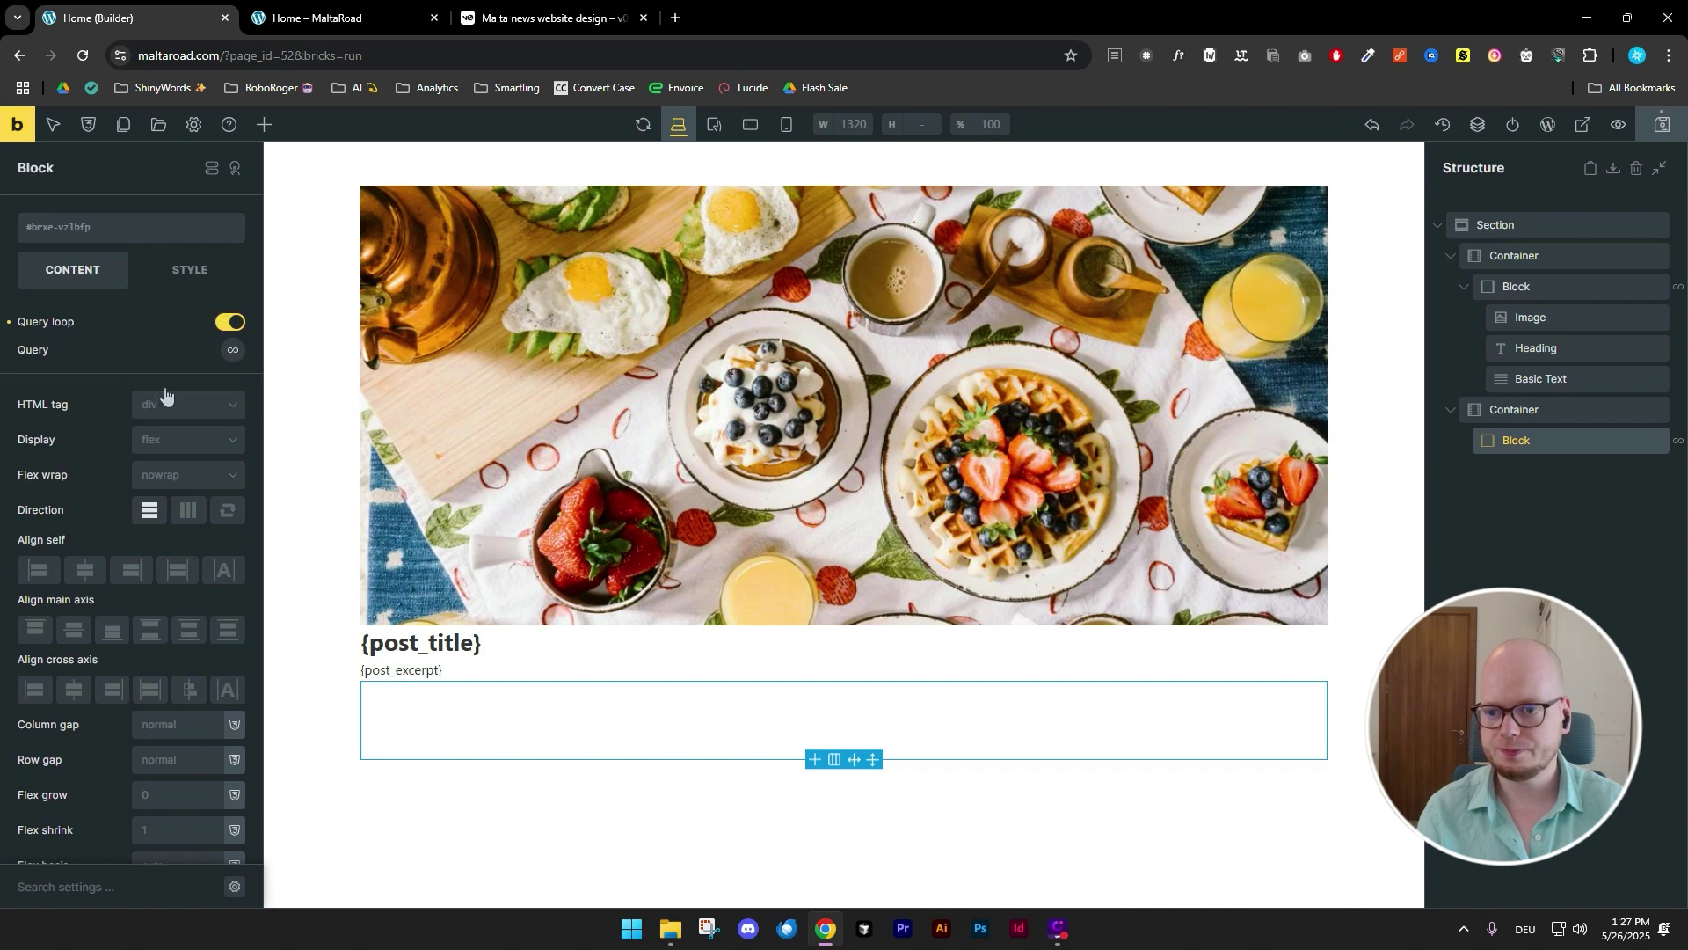
- Set the new block's query type to Posts, its post type to Posts and its order to Published date
click(230, 352)
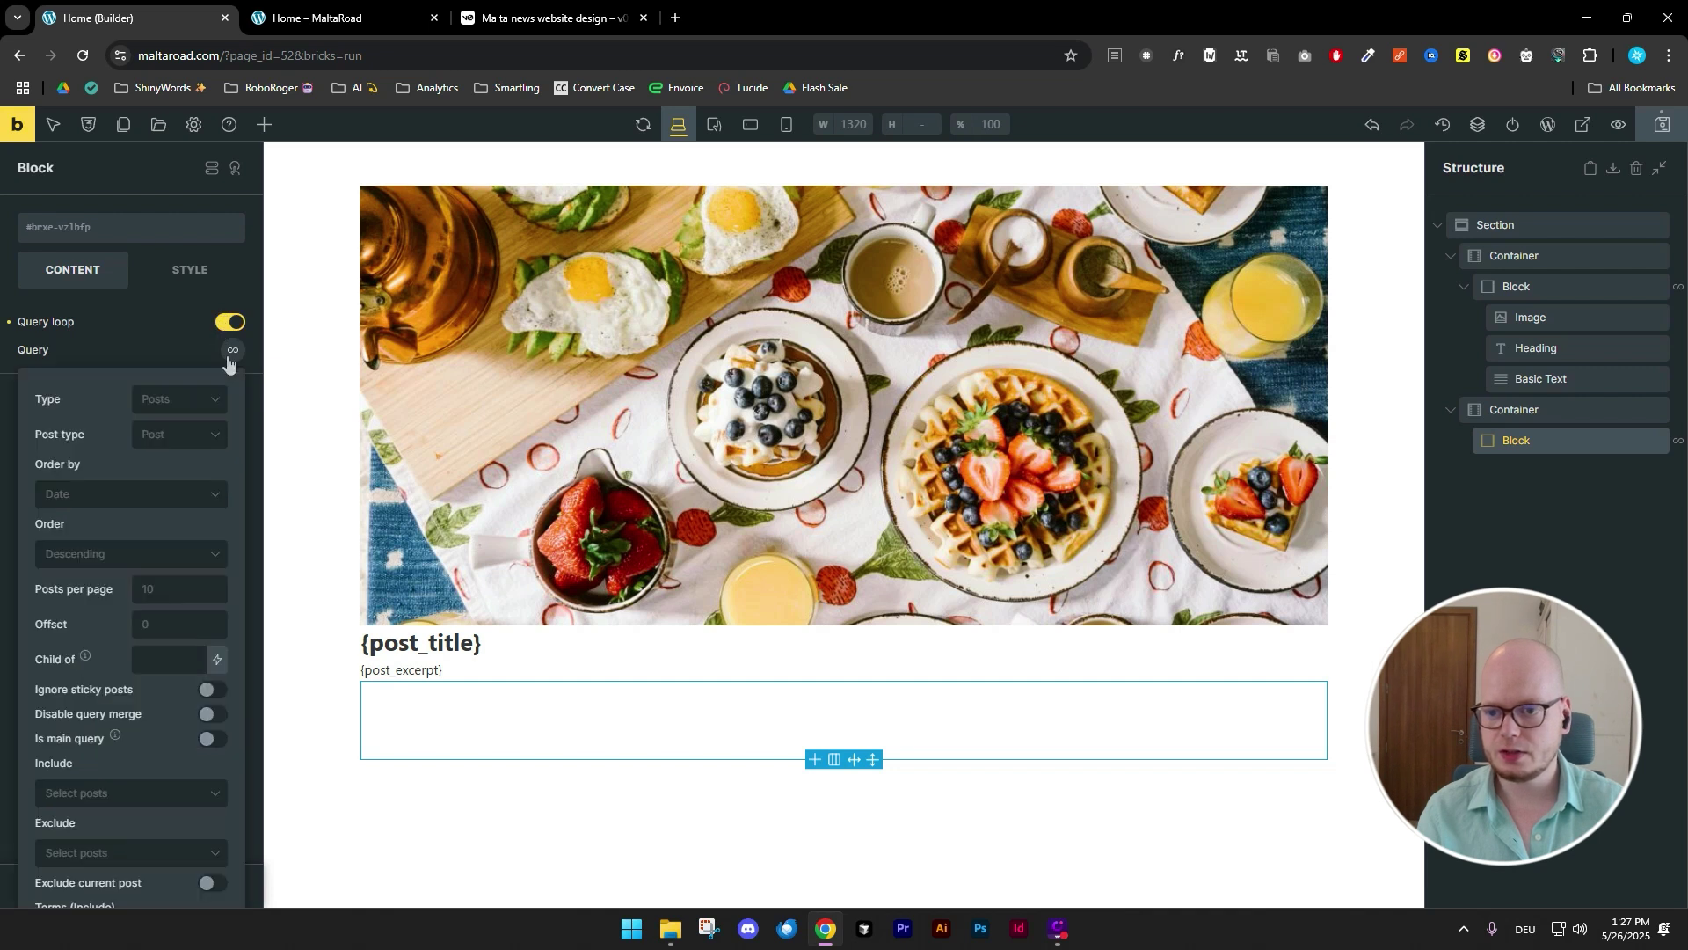
click(199, 401)
click(189, 430)
click(186, 437)
click(158, 455)
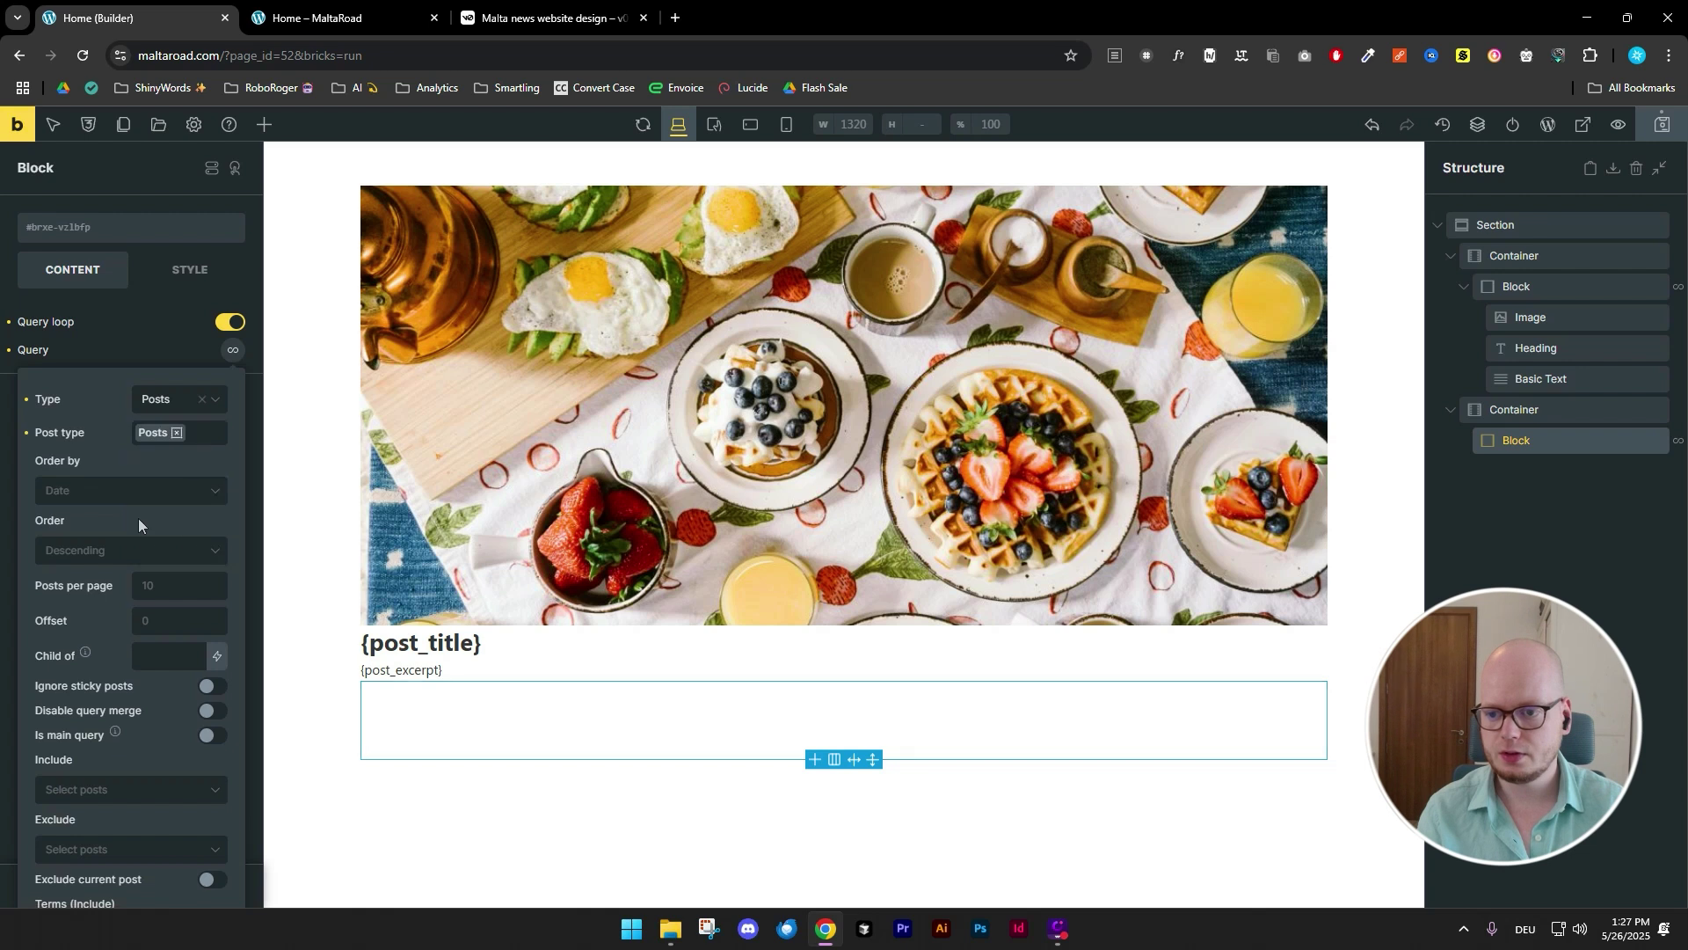
click(134, 489)
text(date)
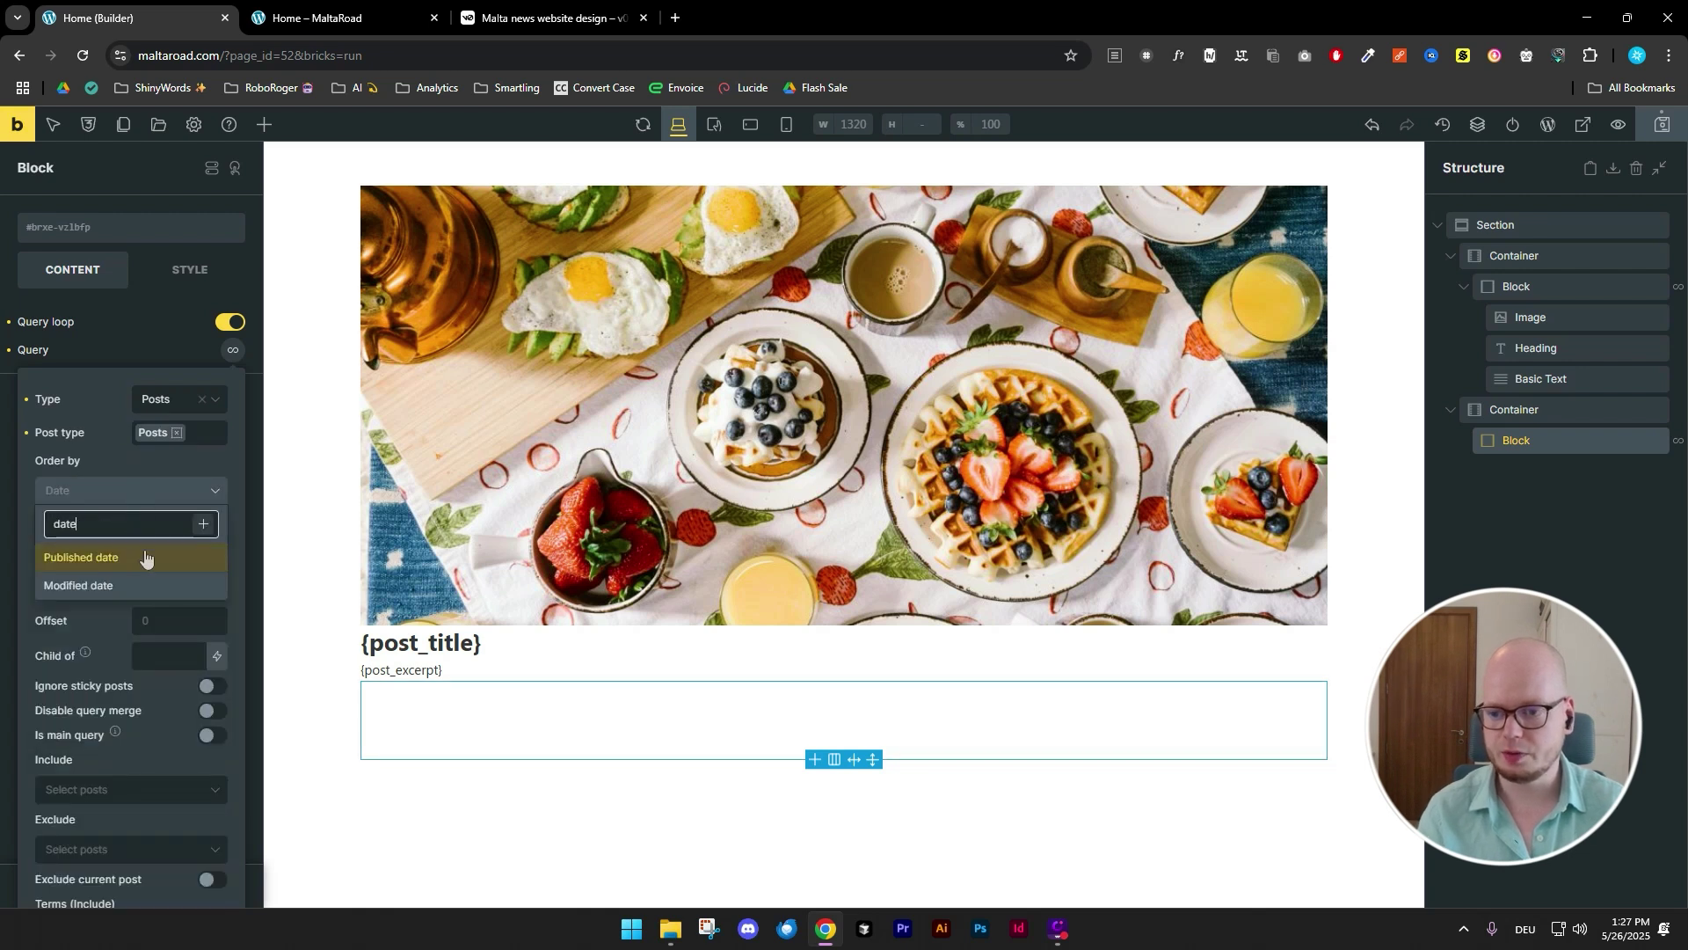
click(132, 557)
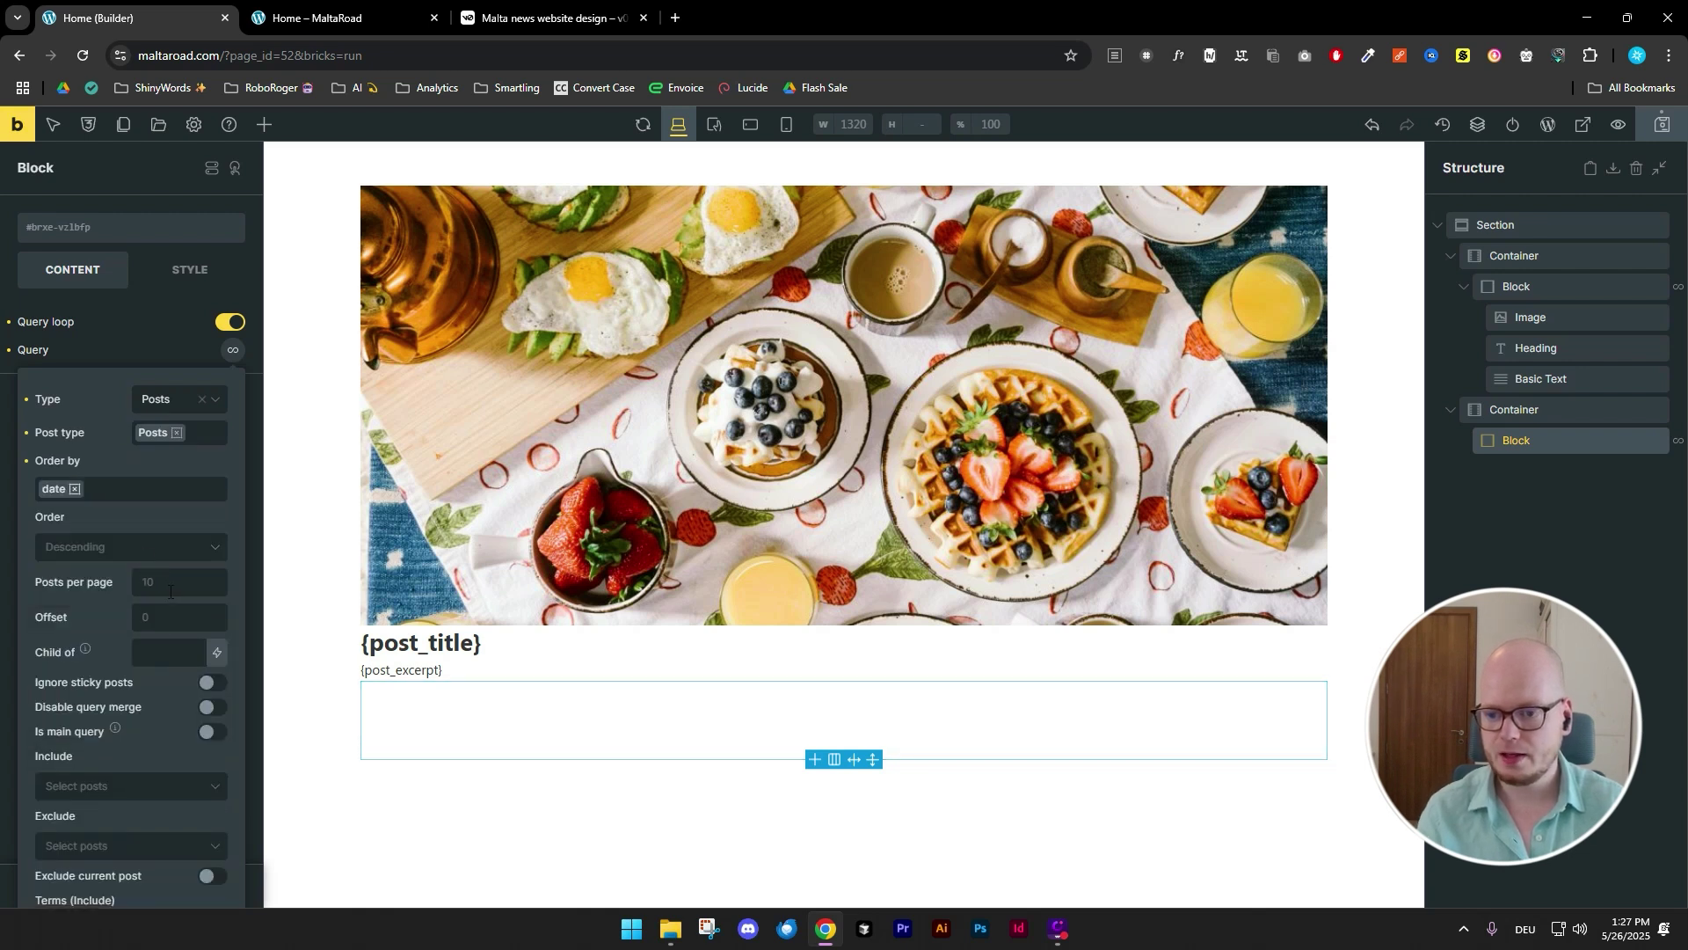
- Limit the new block's query to 6 posts per page with an offset of 1
click(165, 584)
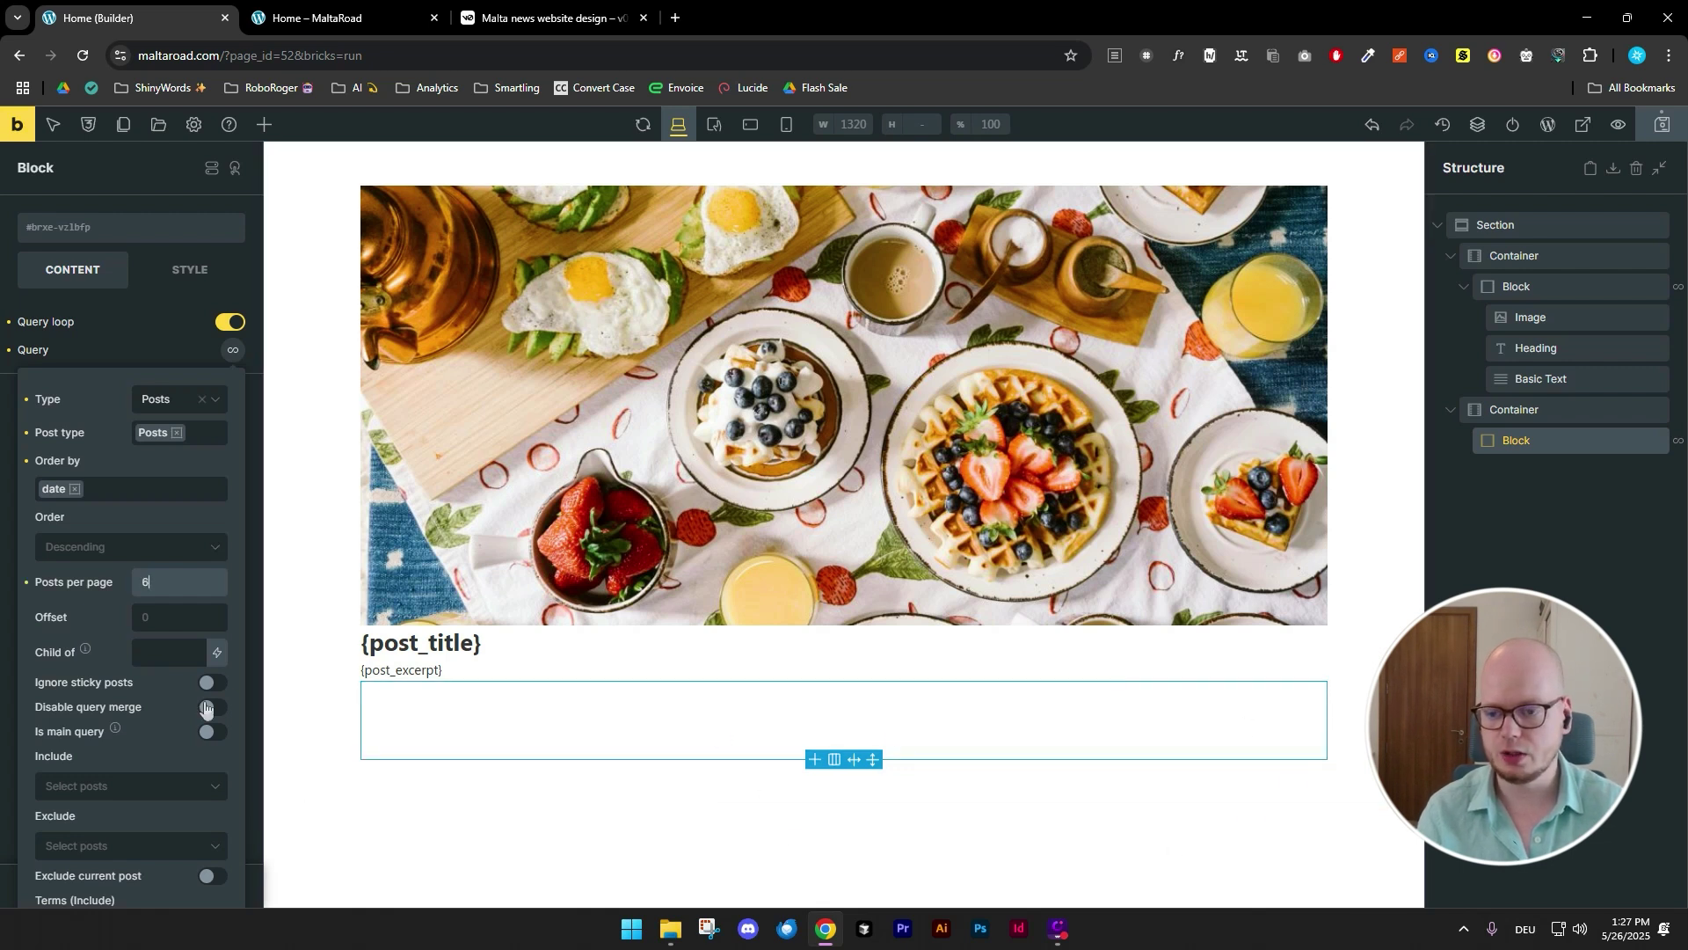
click(146, 619)
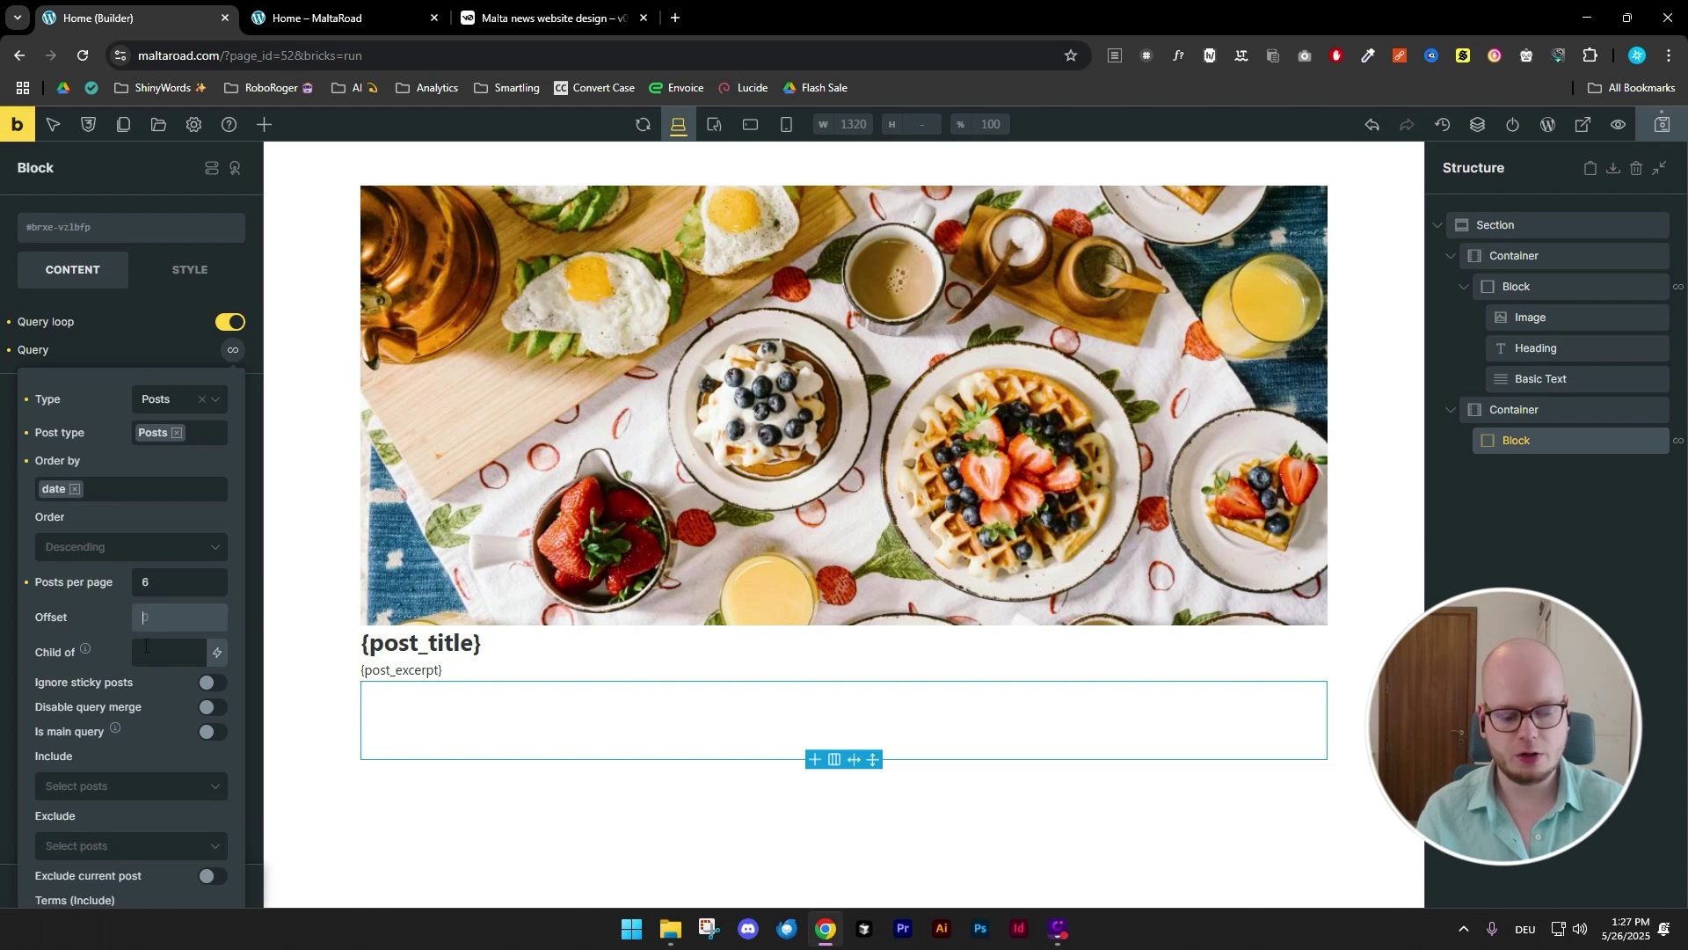
text(1)
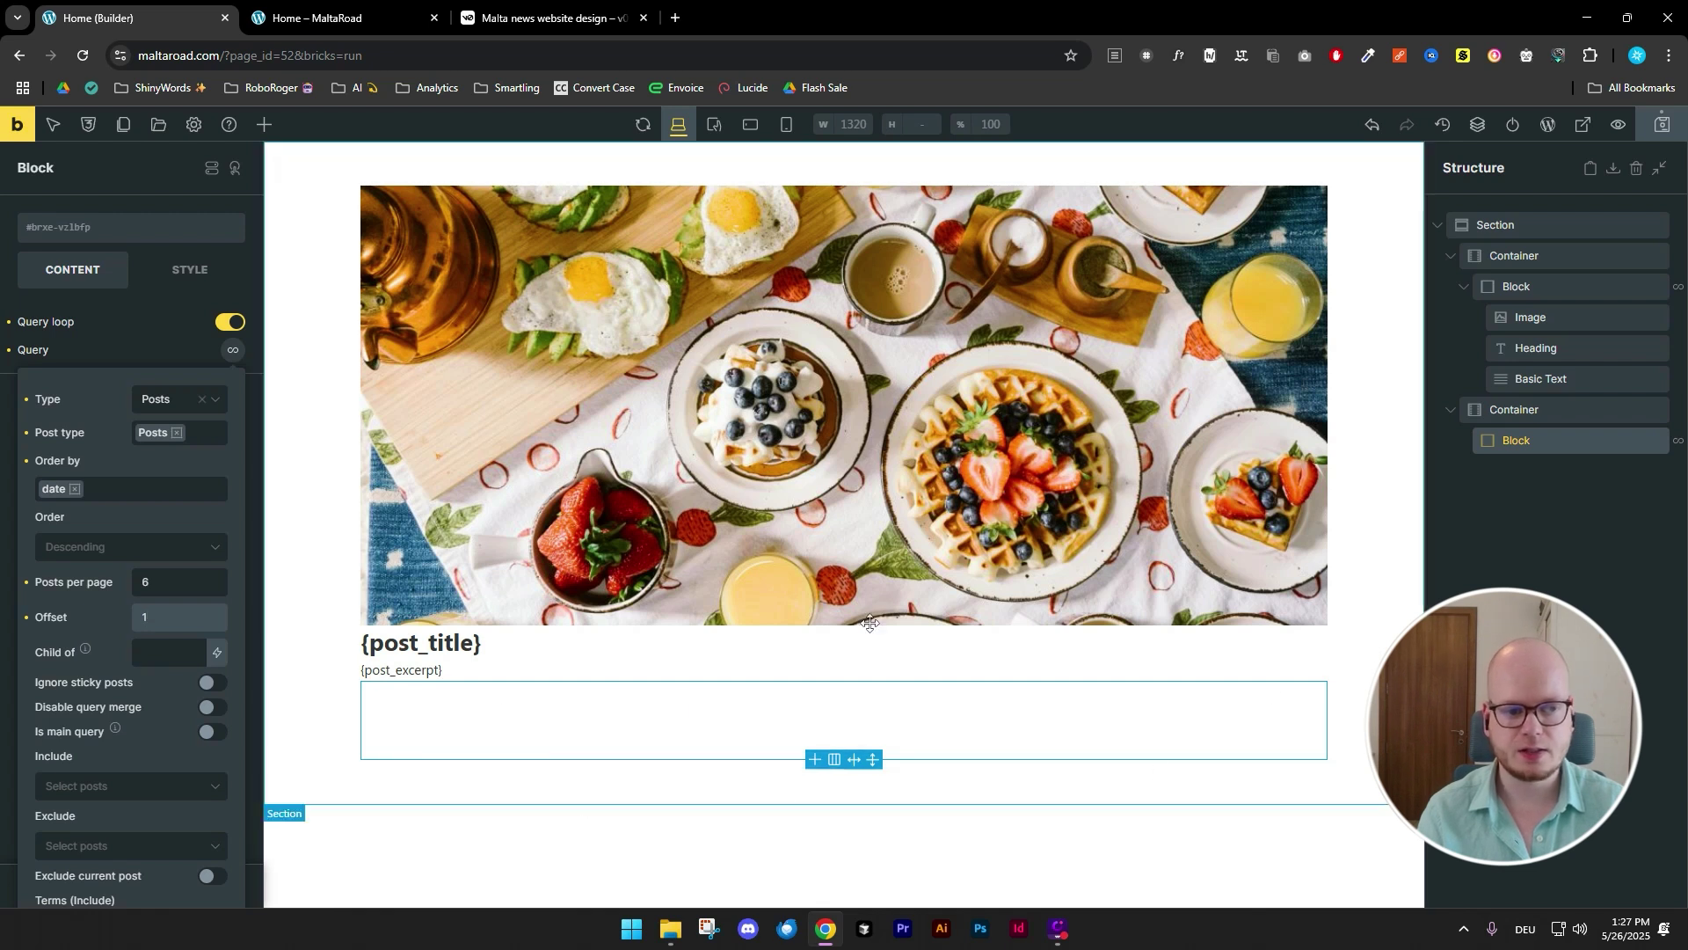
- Add an Image, a Heading and a Basic Text element inside the second container's query loop block
click(264, 124)
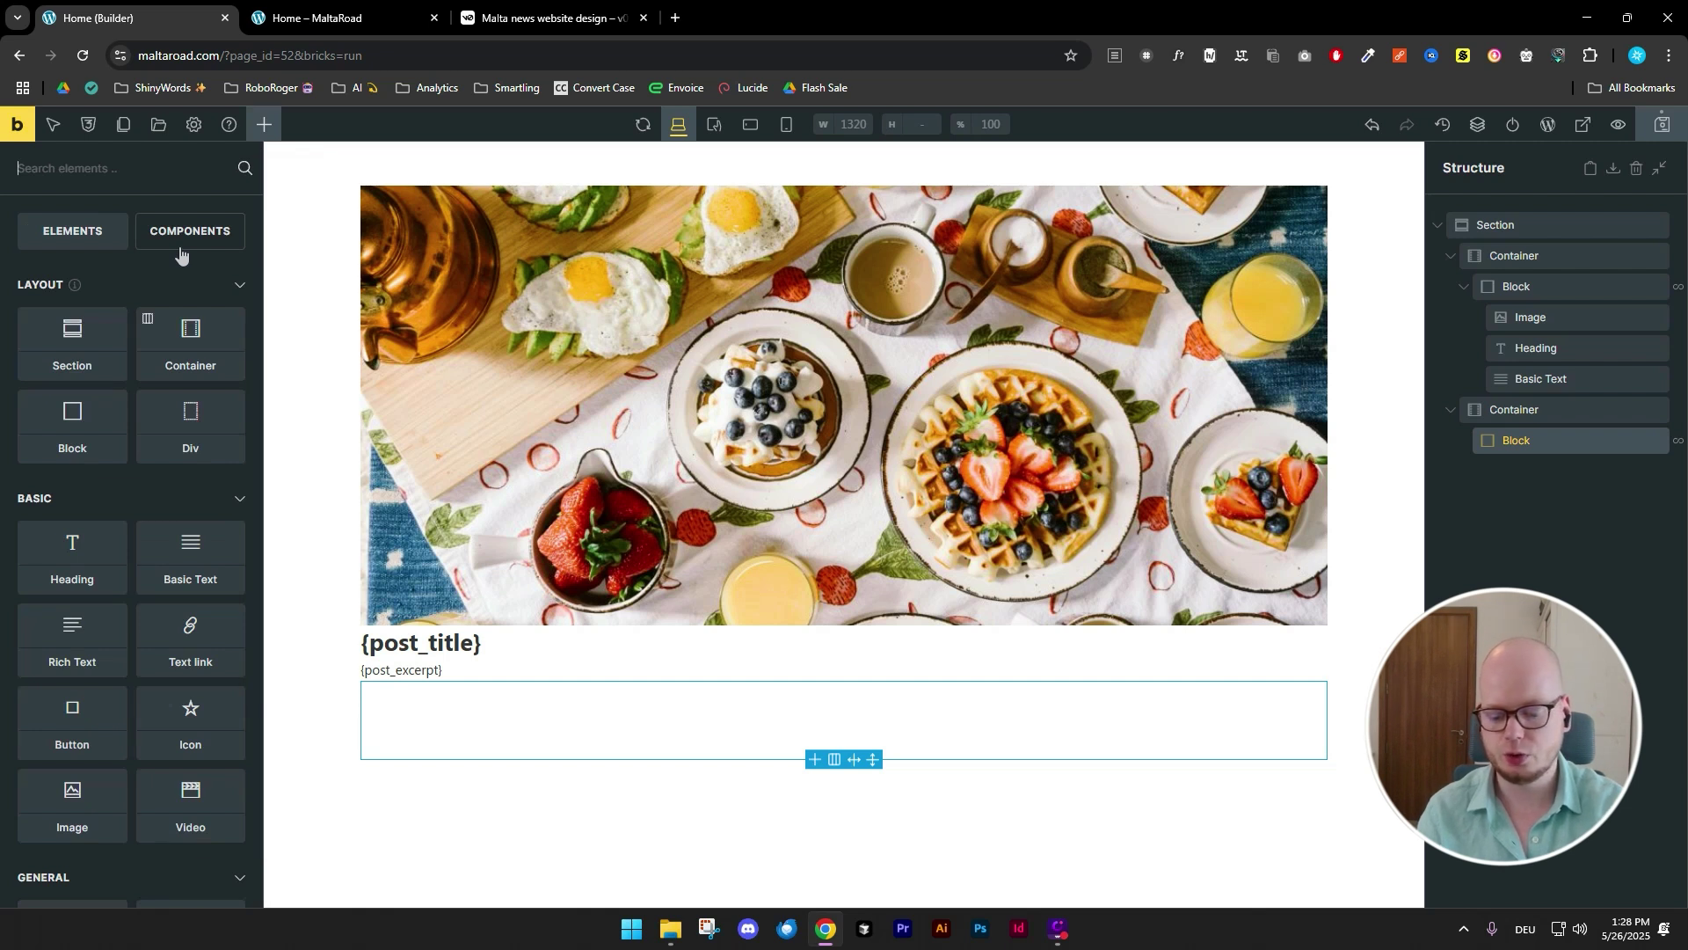
text(im)
click(75, 324)
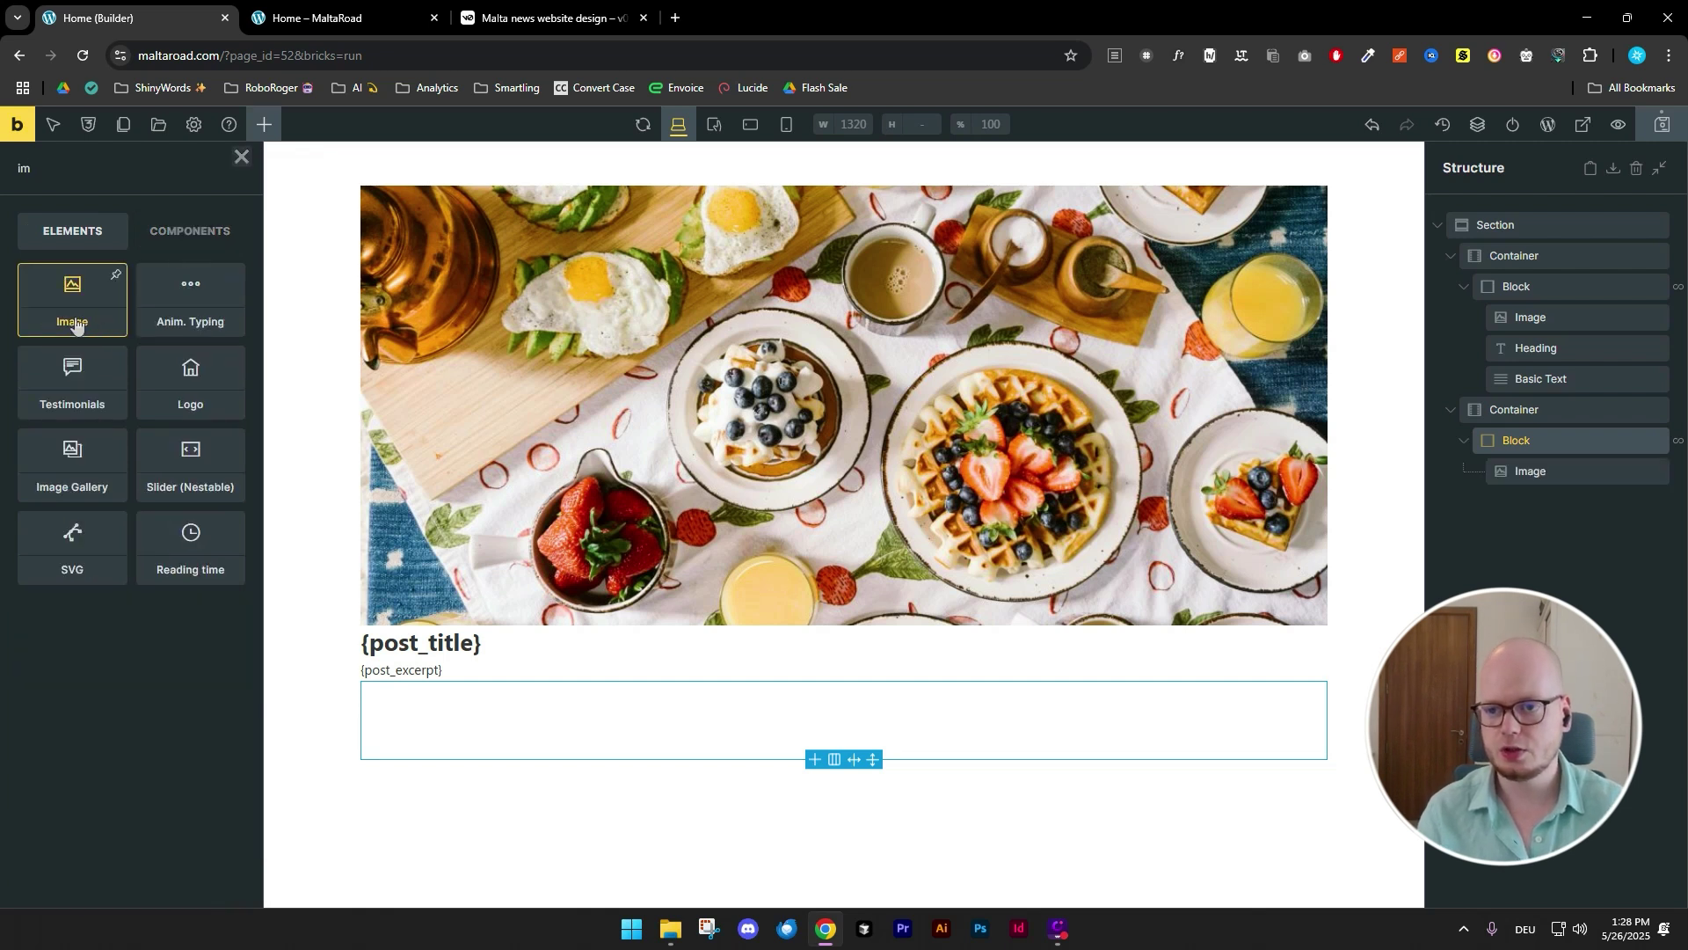
click(242, 156)
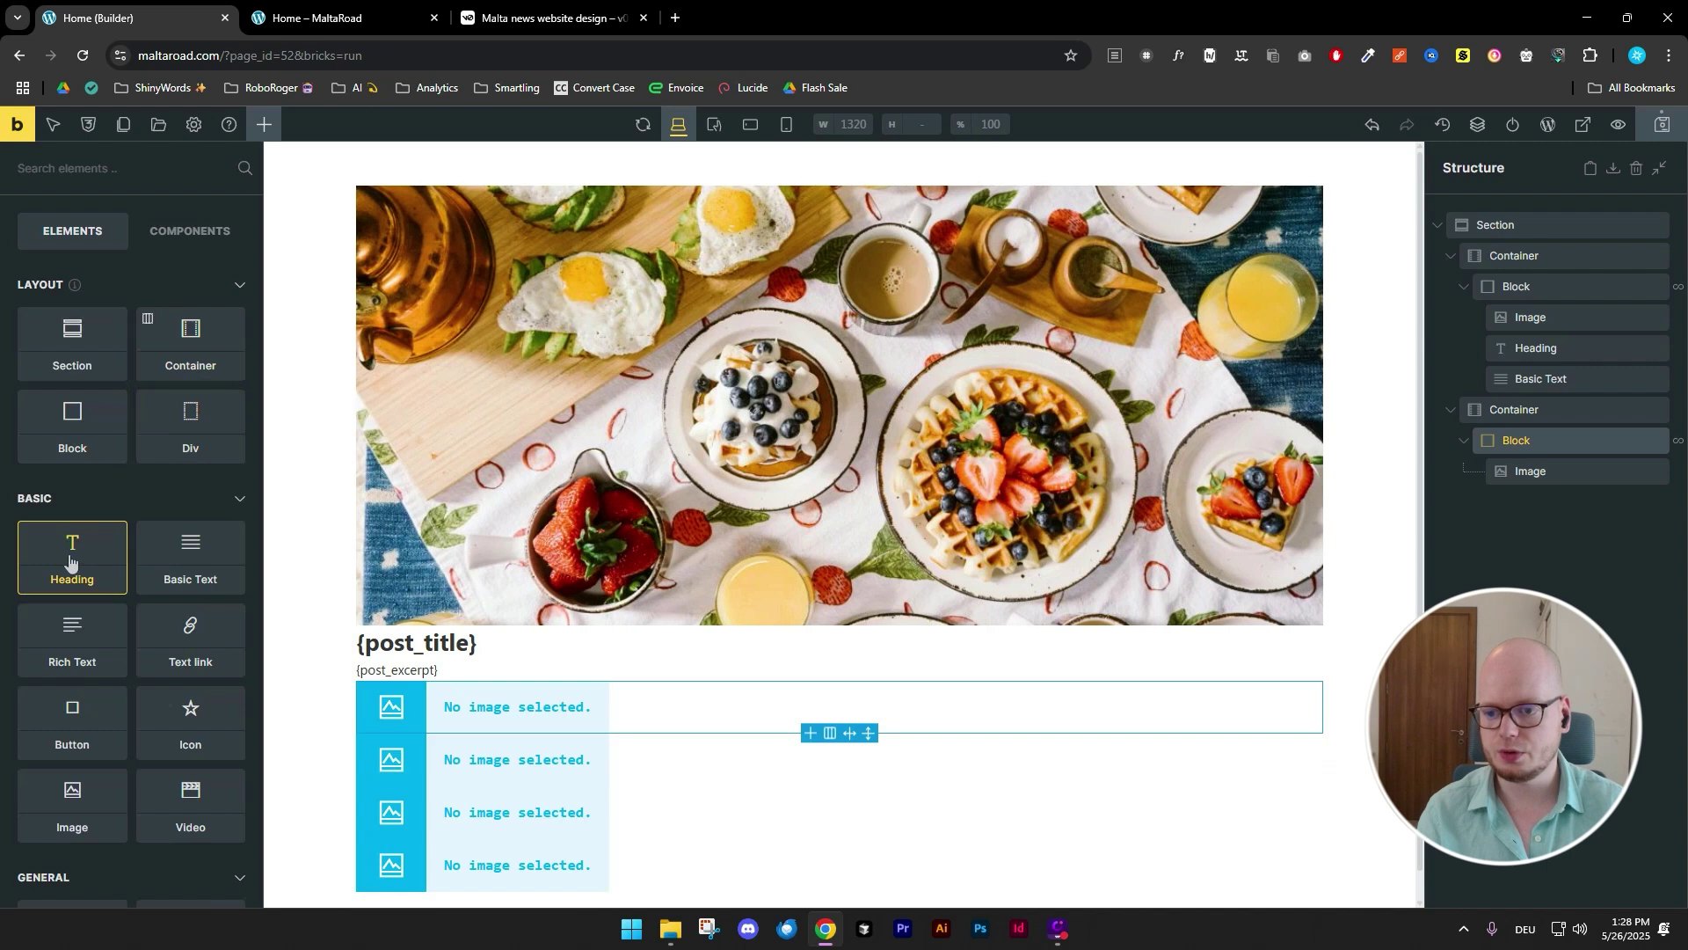
click(70, 563)
scroll(121, 527, down, 2)
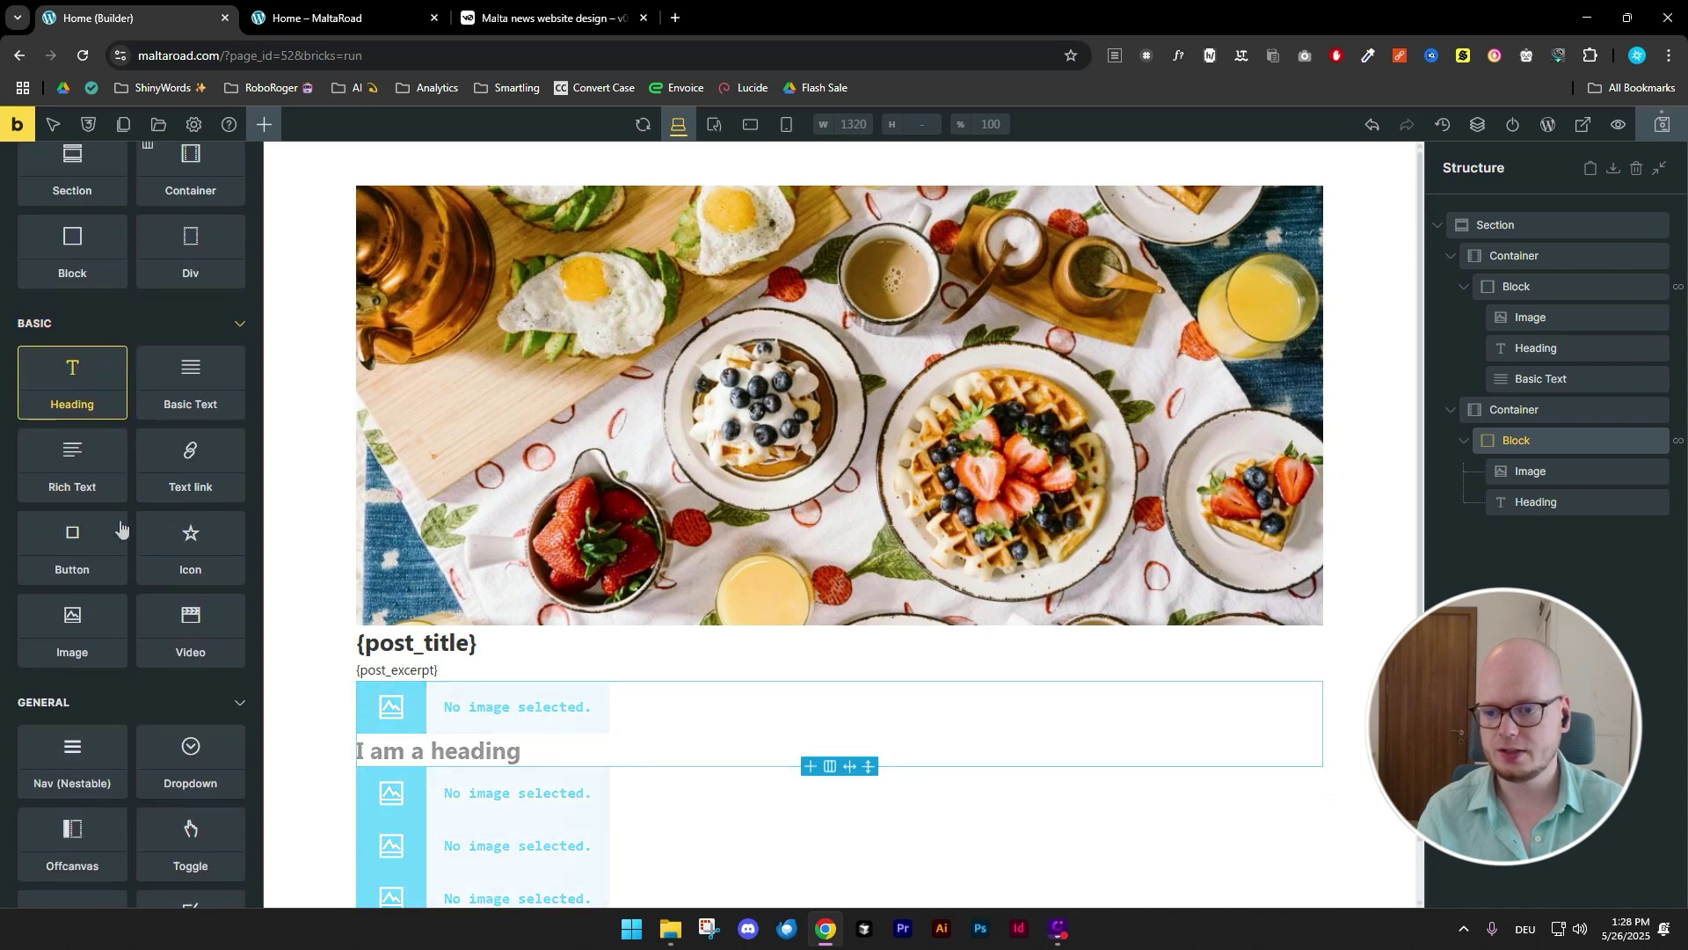
click(190, 380)
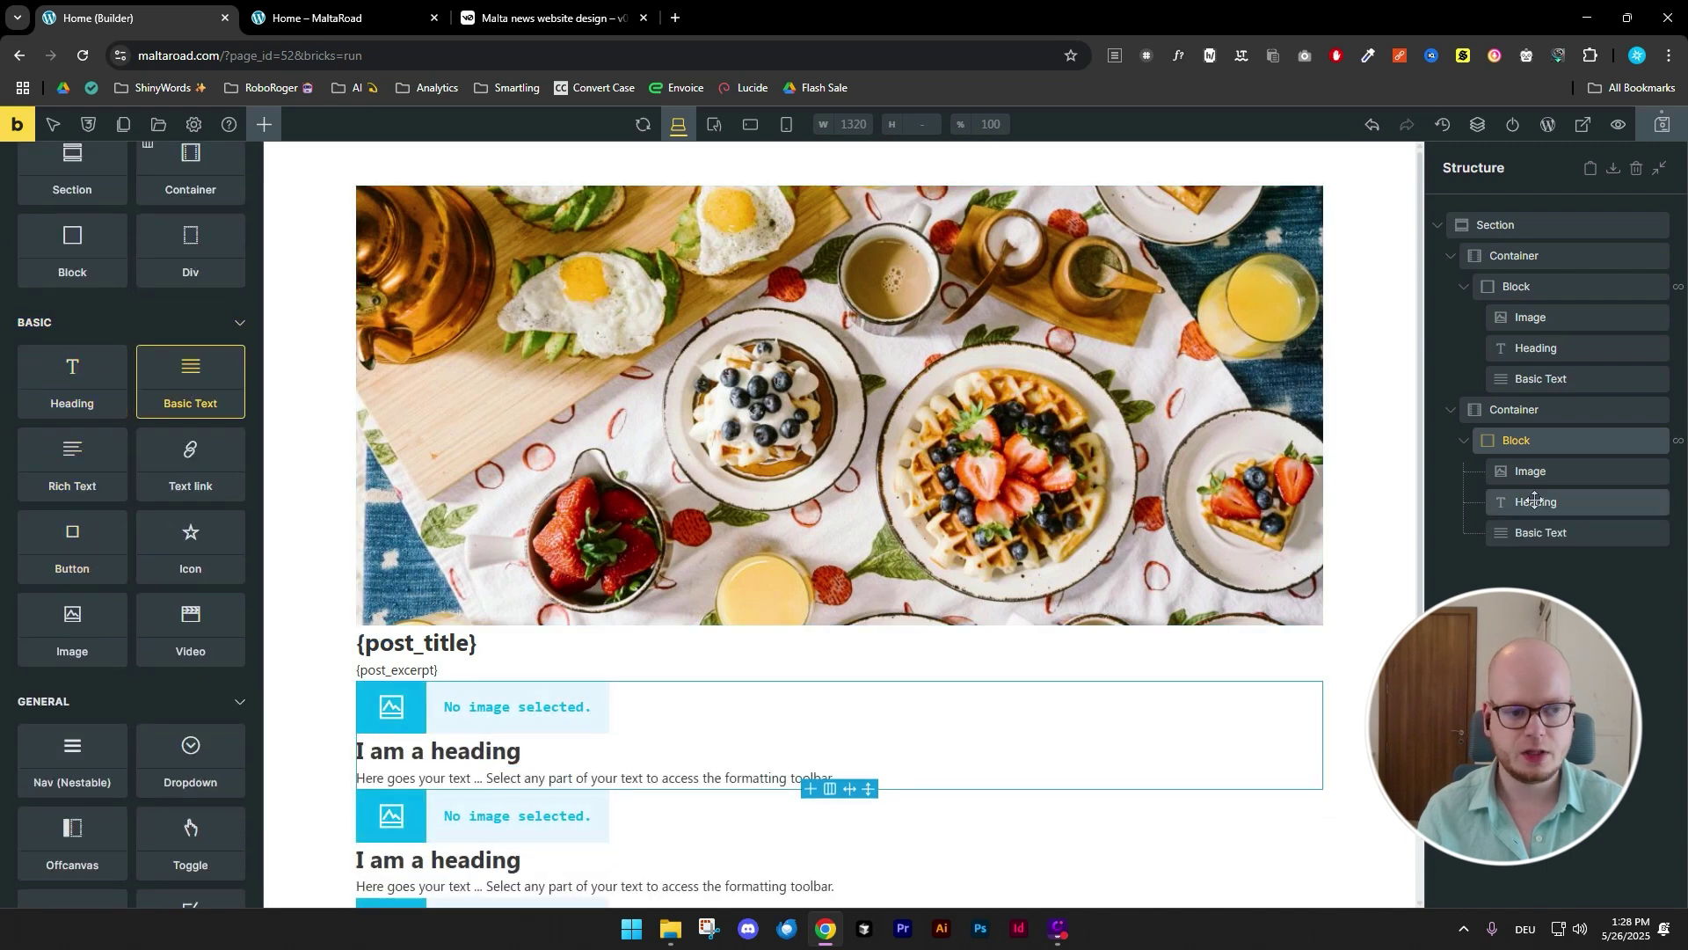
- Set the source of the second loop's image to the dynamic Featured image
click(1534, 471)
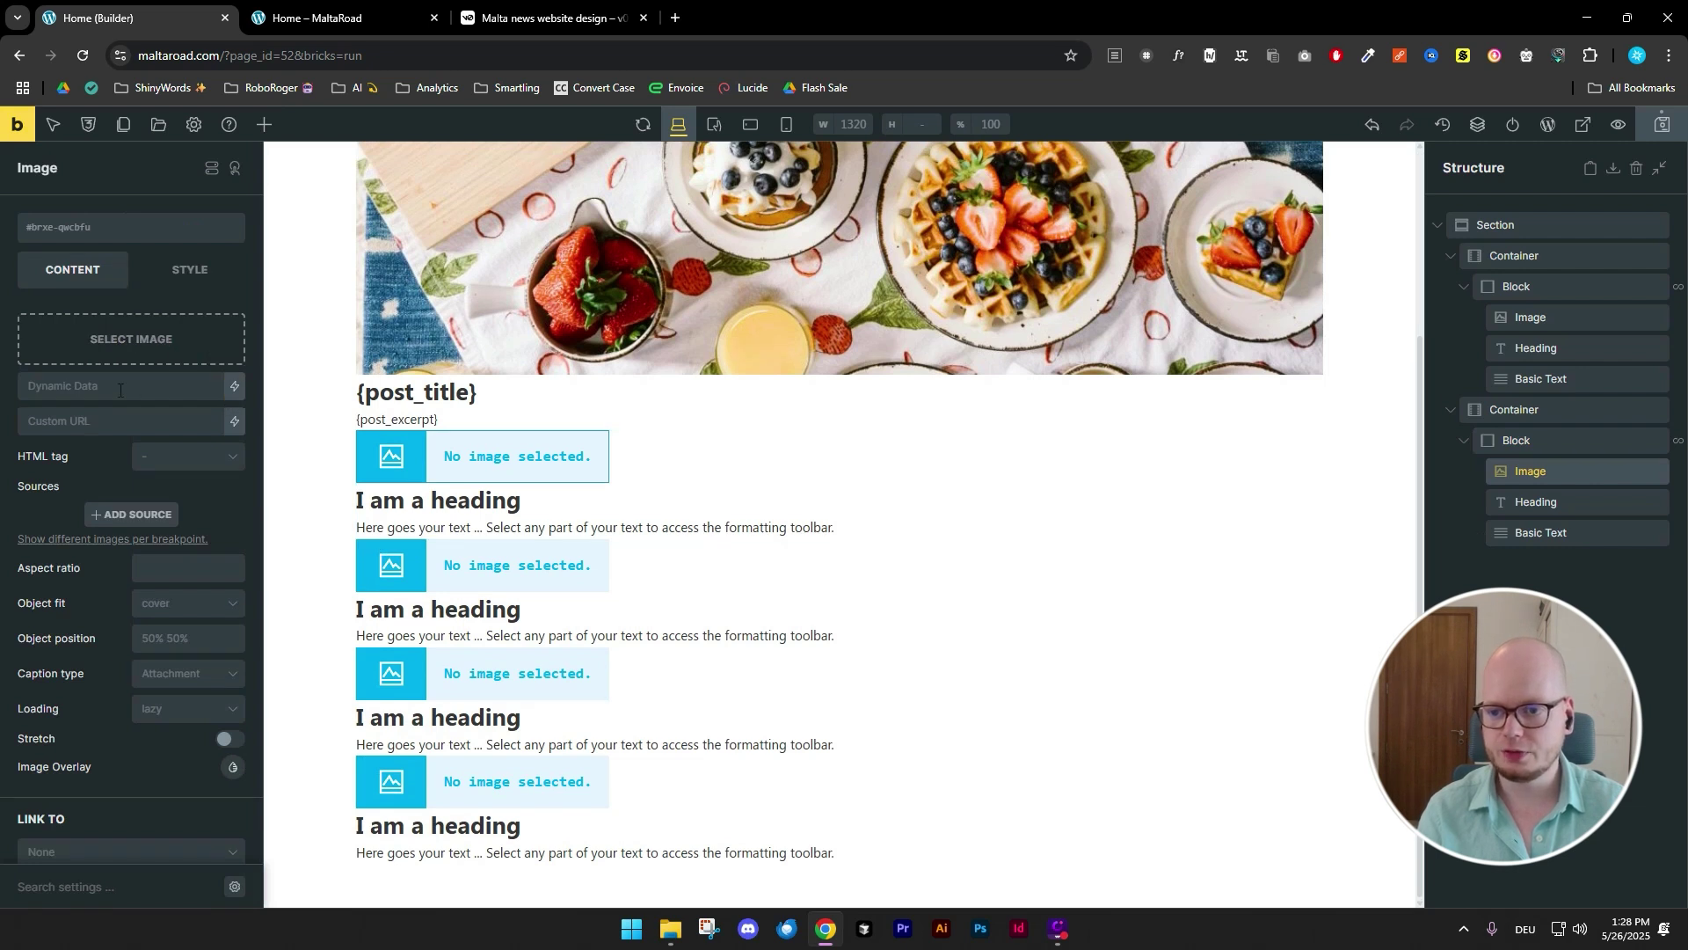
click(234, 387)
text(feat)
click(136, 475)
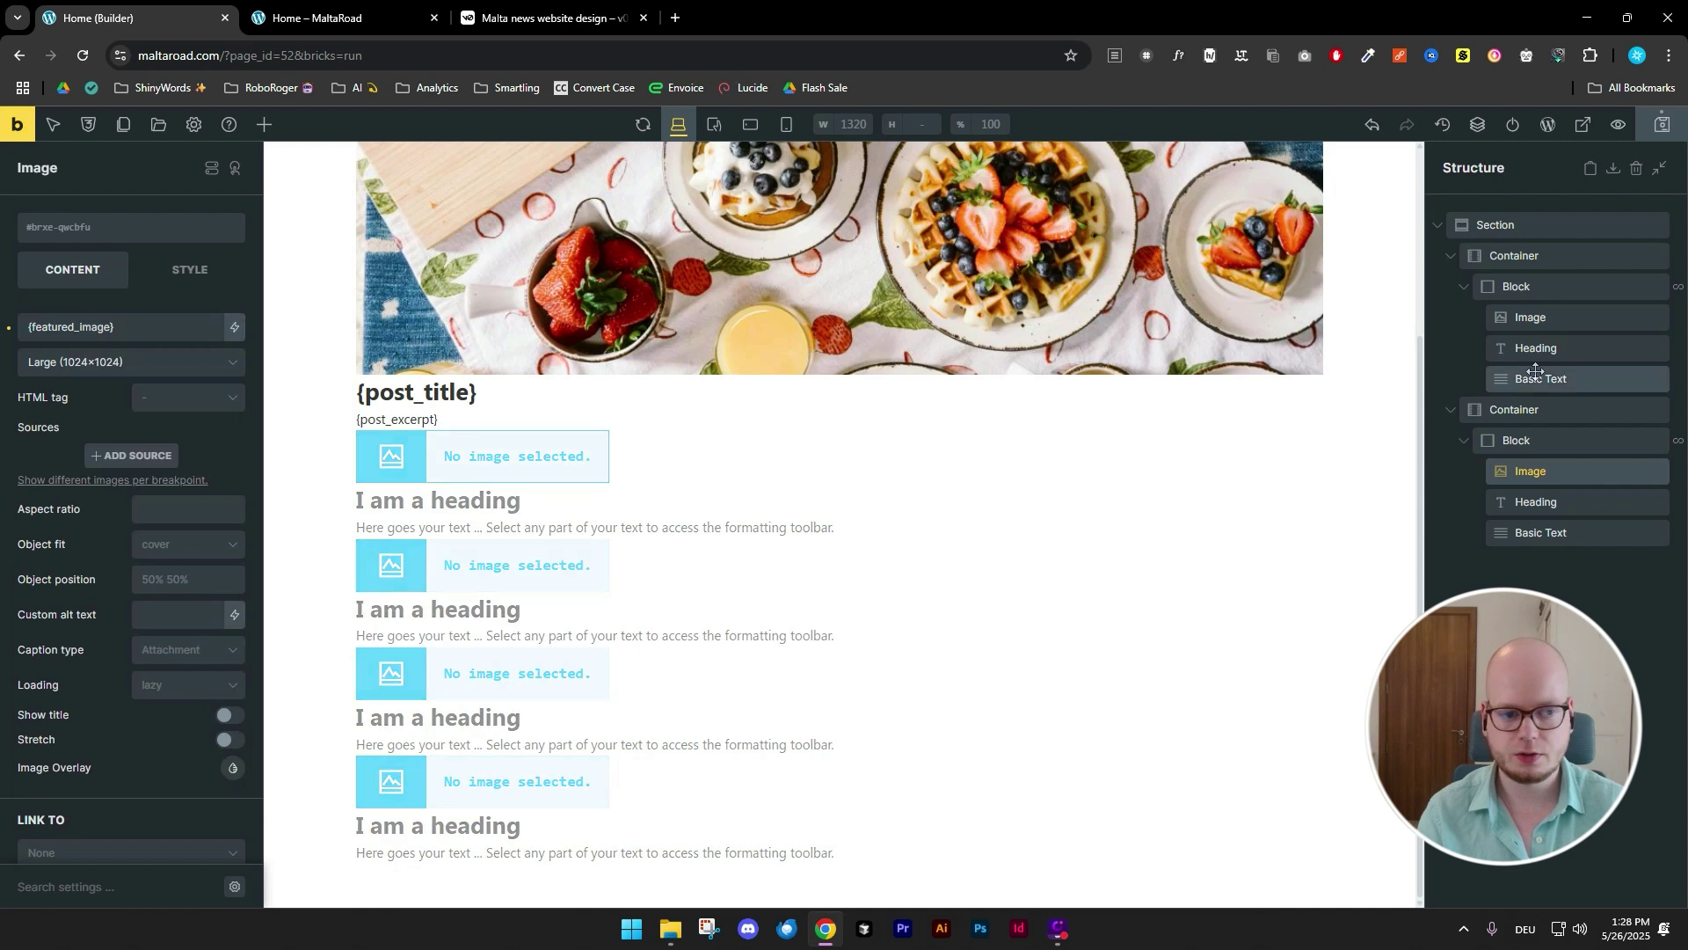
- Replace the heading text in the second loop with the dynamic Post title
click(1537, 501)
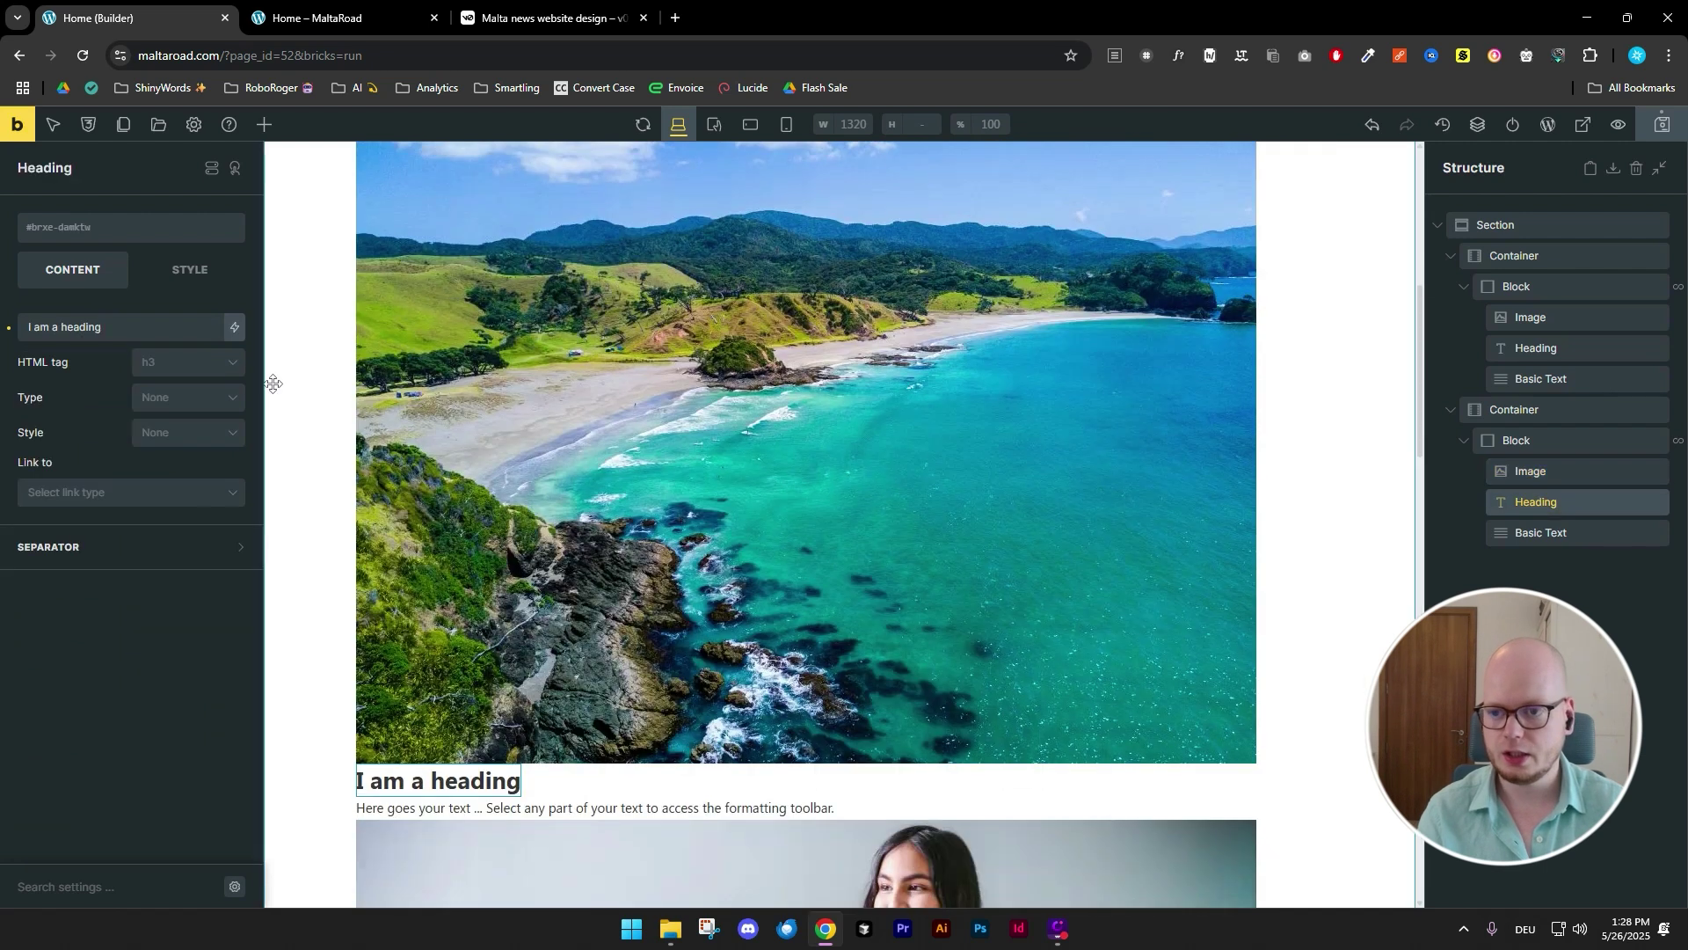
triple_click(218, 330)
key(BackSpace)
click(234, 327)
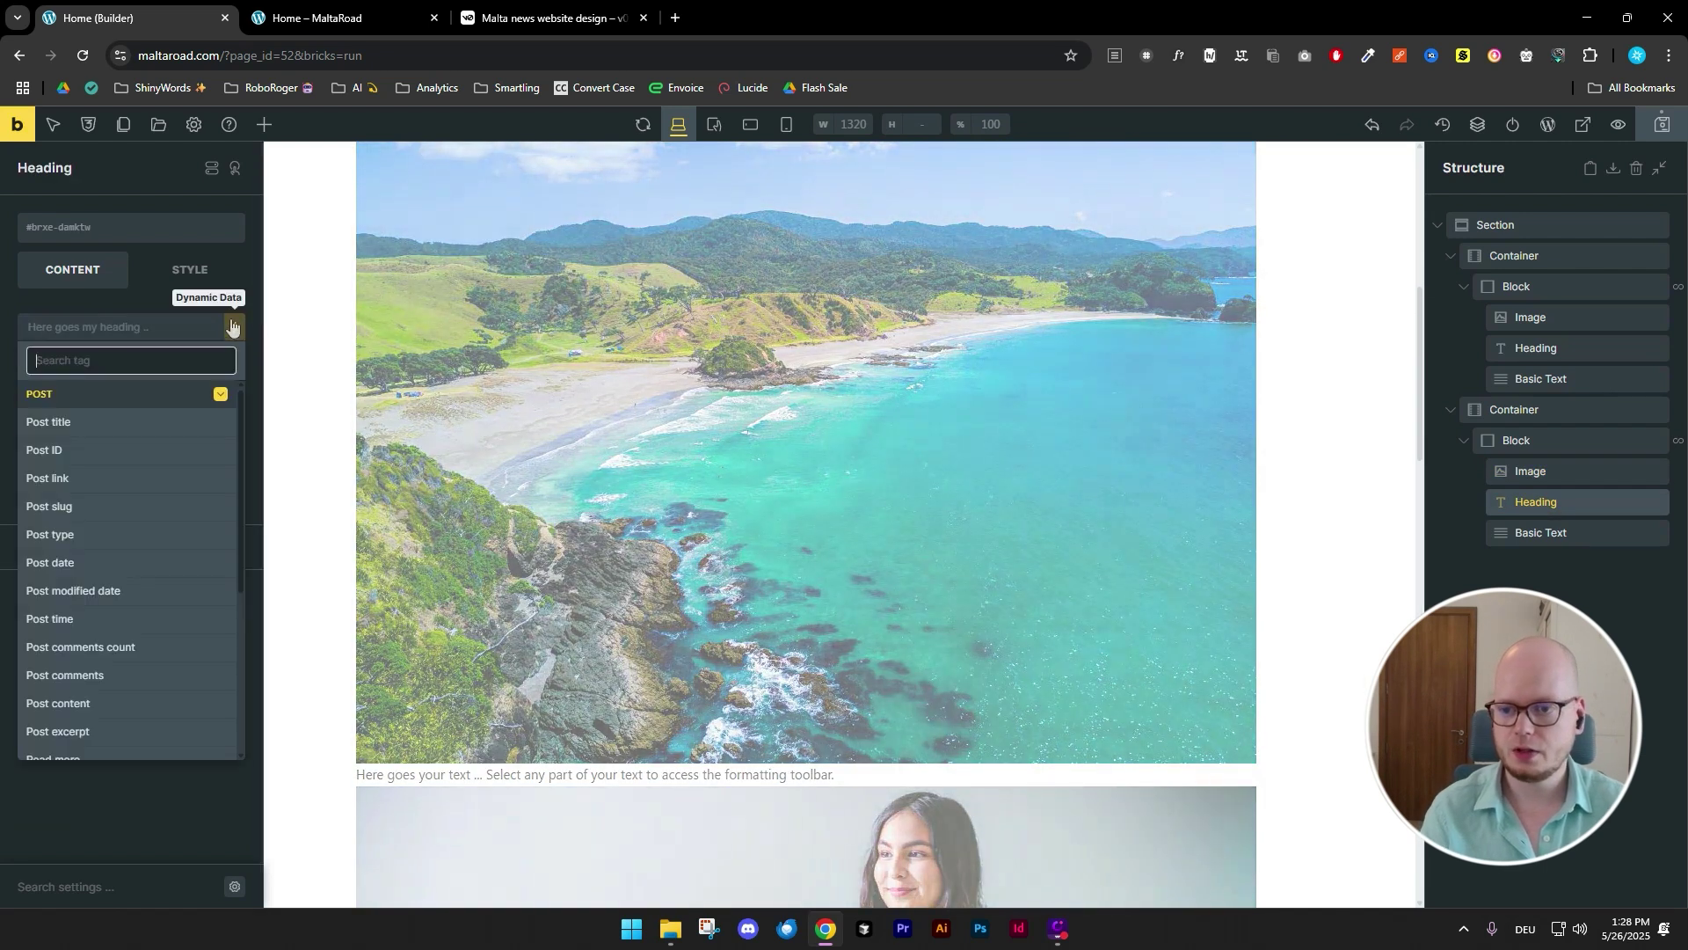
click(150, 422)
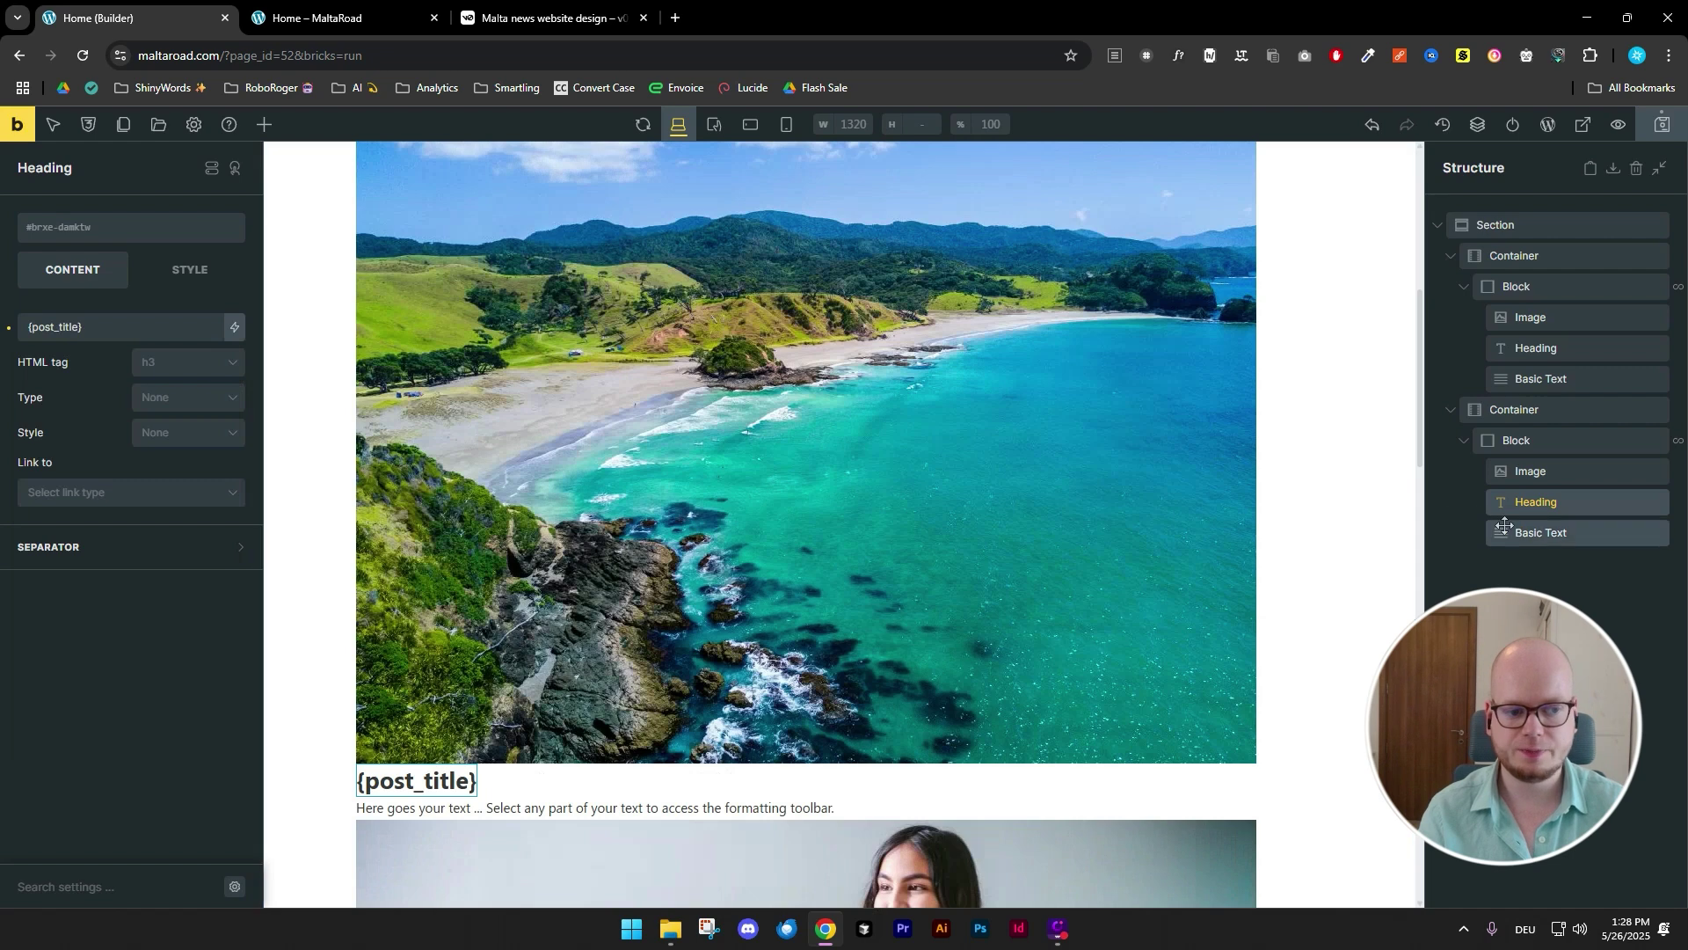
- Replace the basic text in the second loop with the dynamic Post excerpt
click(1505, 525)
triple_click(163, 349)
key(BackSpace)
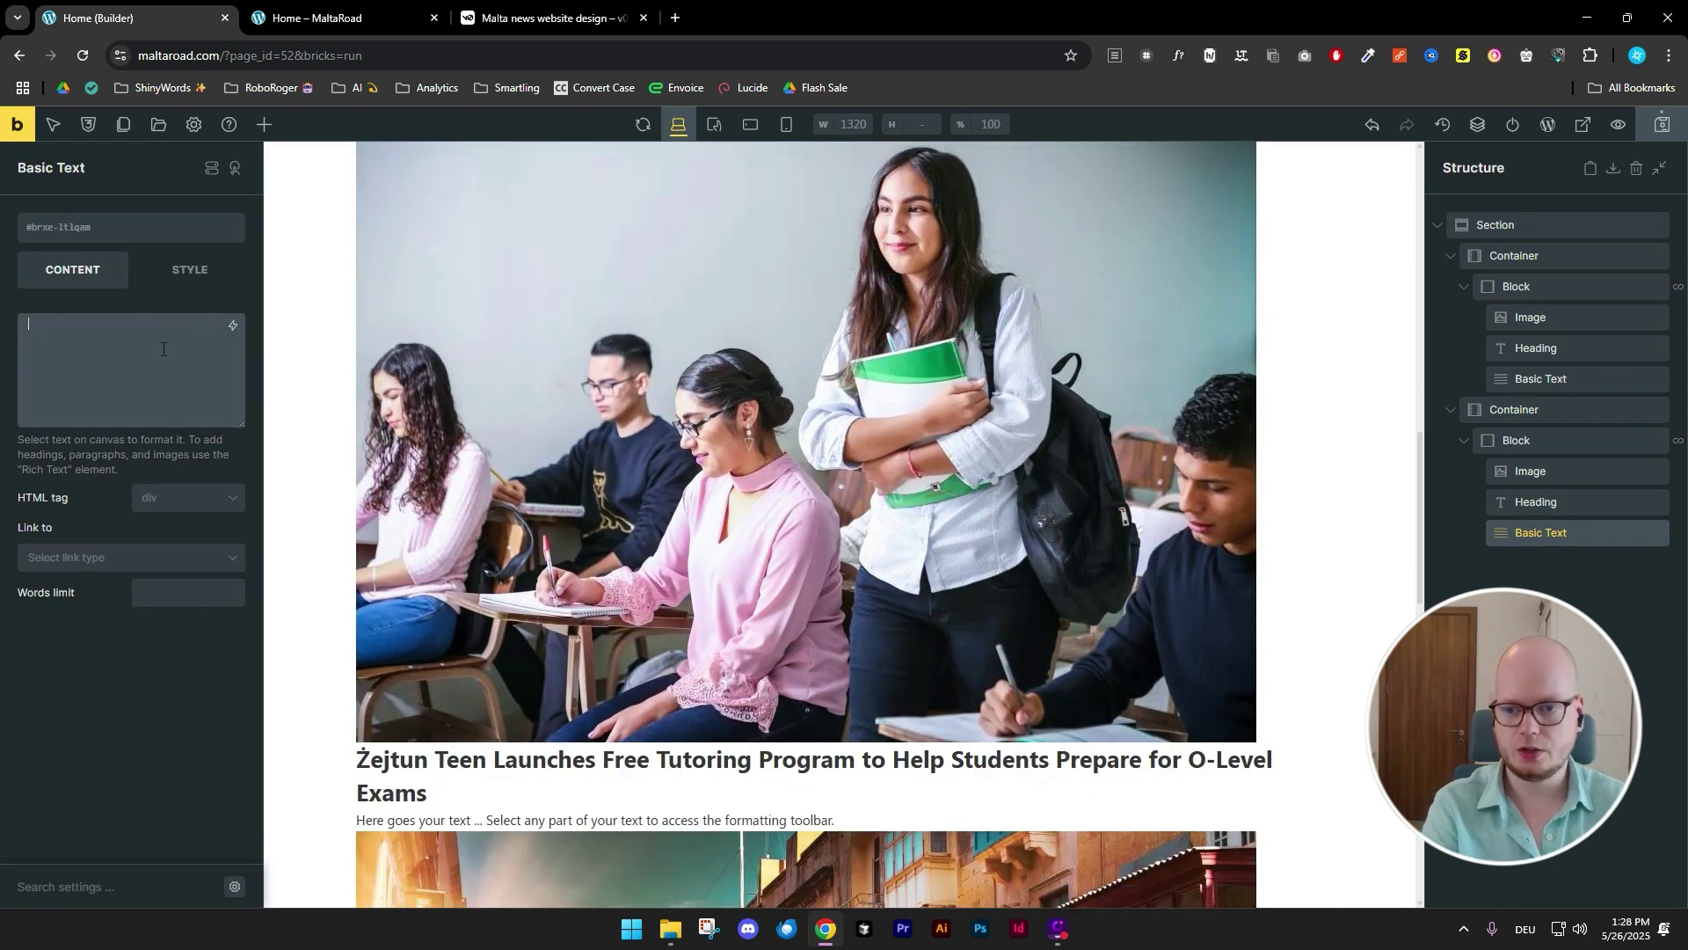
click(233, 326)
click(97, 752)
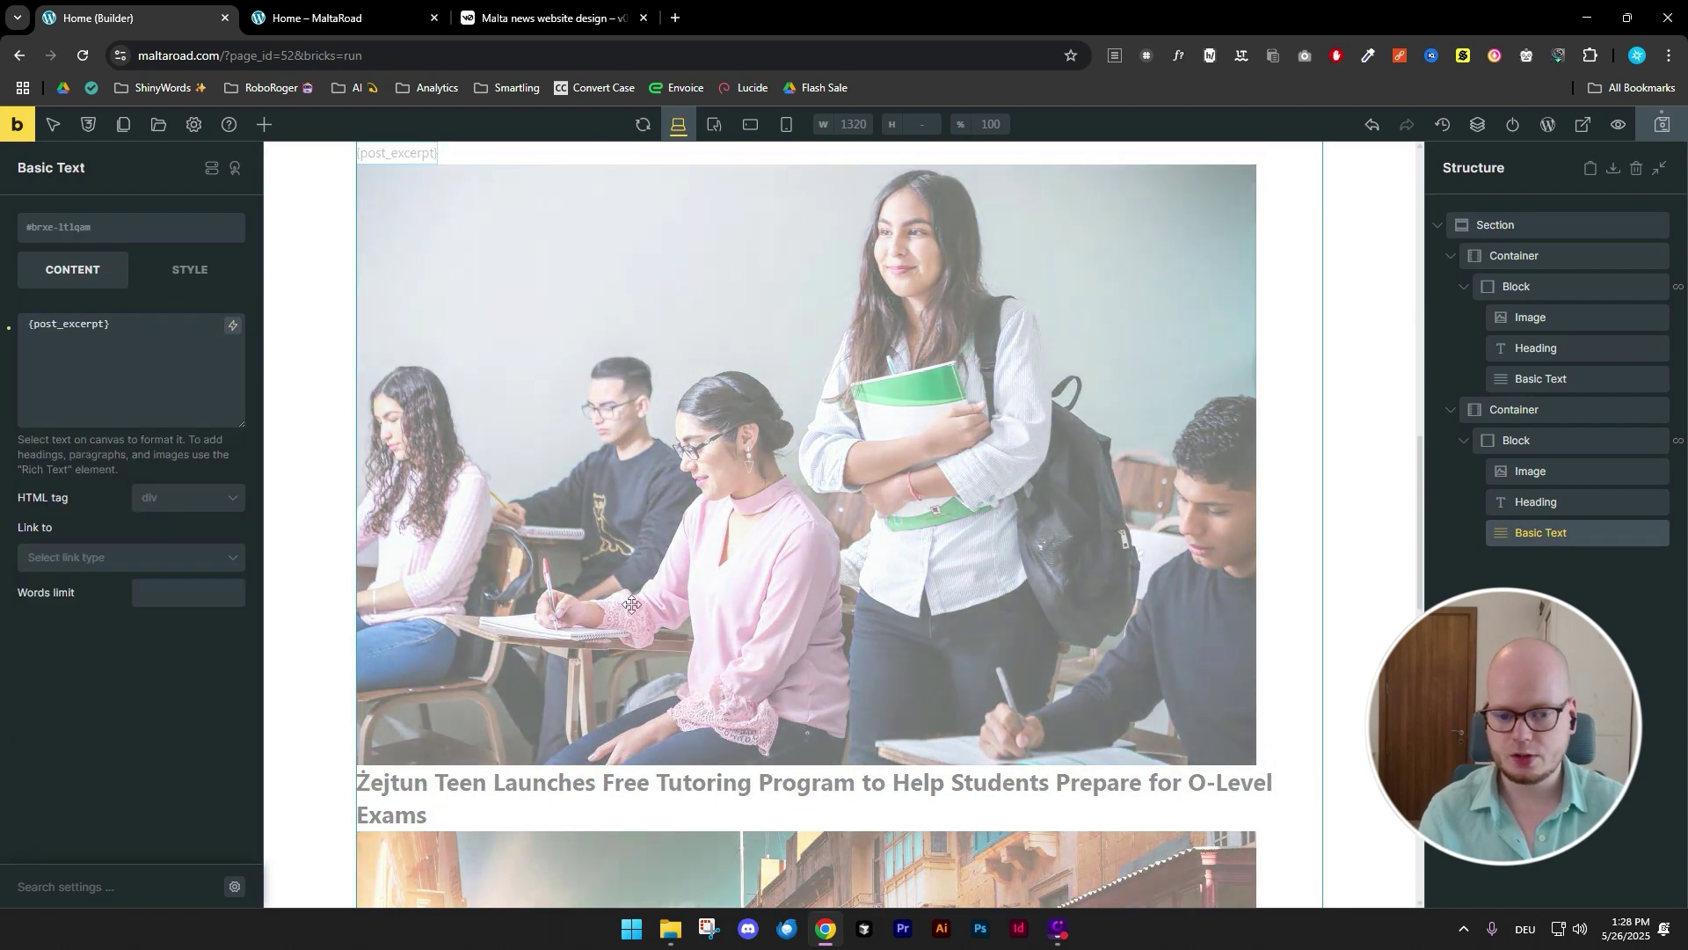
scroll(668, 572, up, 12)
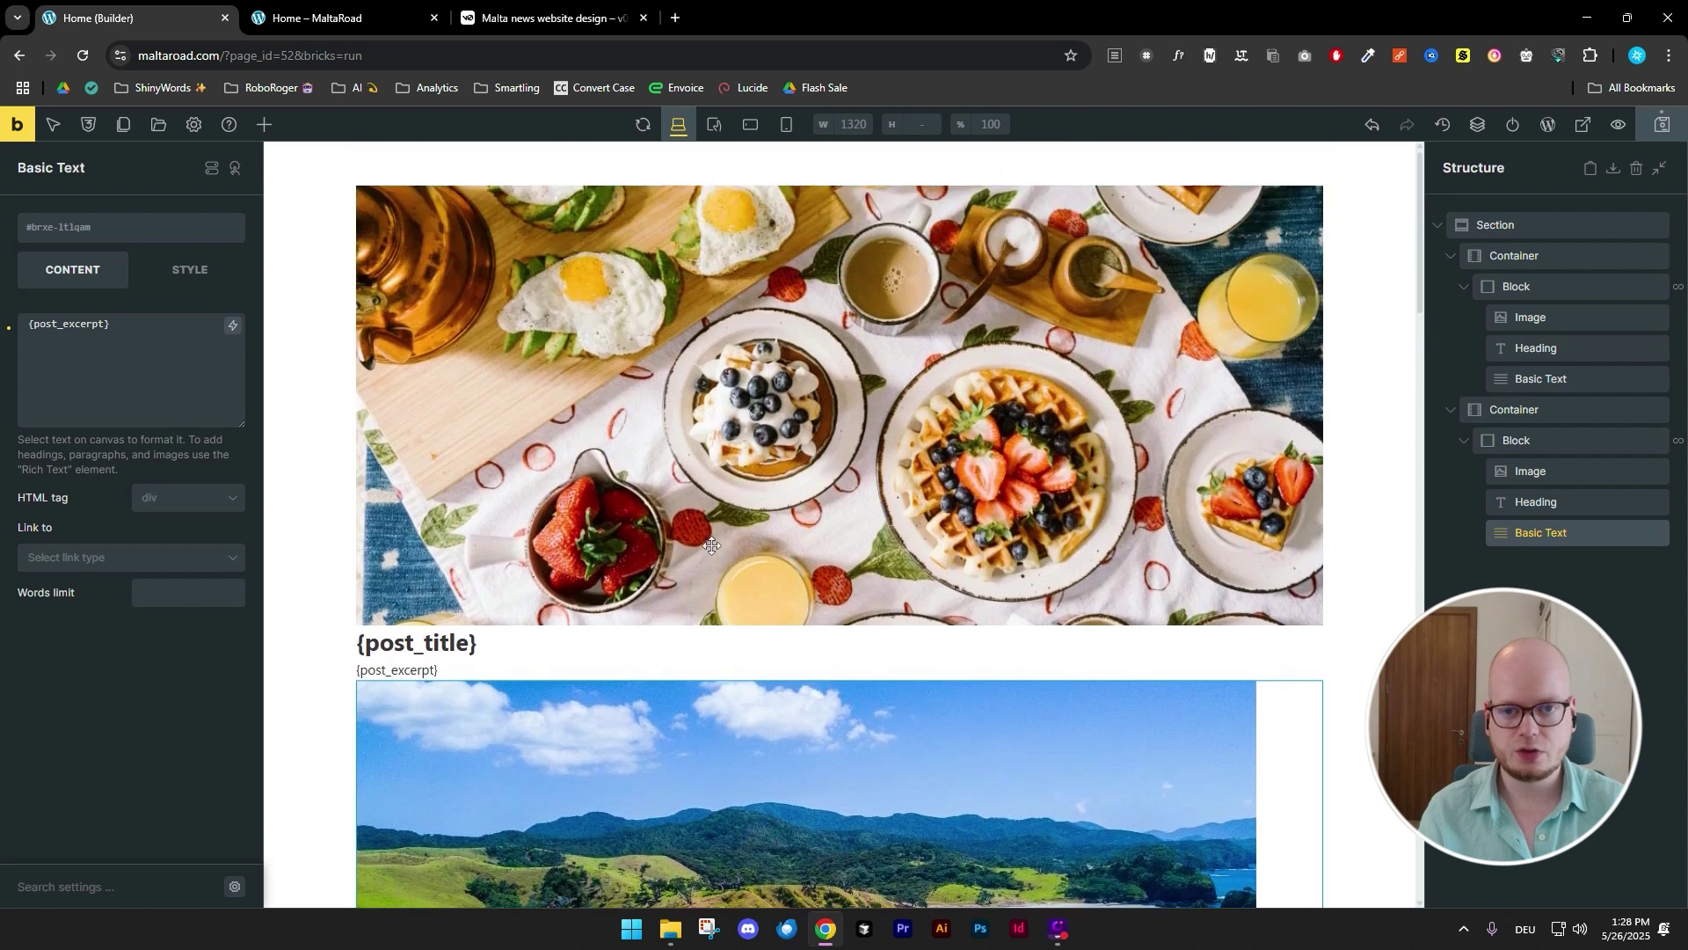
- Check the Top Stories layout in the v0 design, and set the second container's display to grid with a 25px gap
click(541, 18)
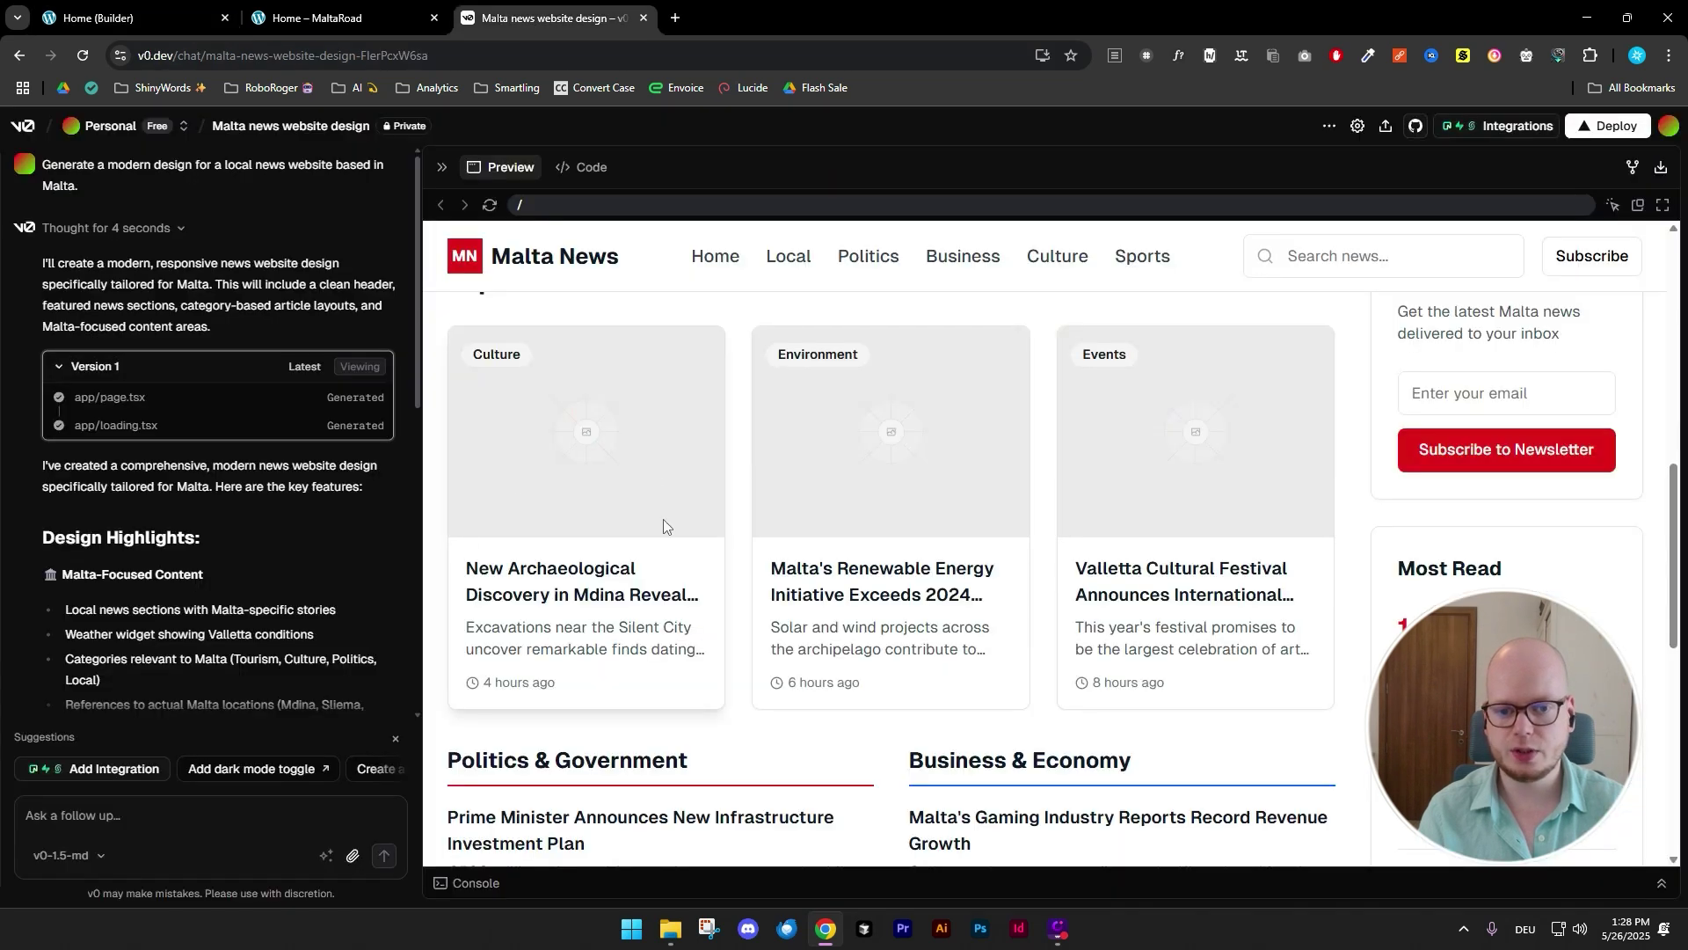
click(88, 17)
click(1509, 414)
scroll(827, 533, up, 5)
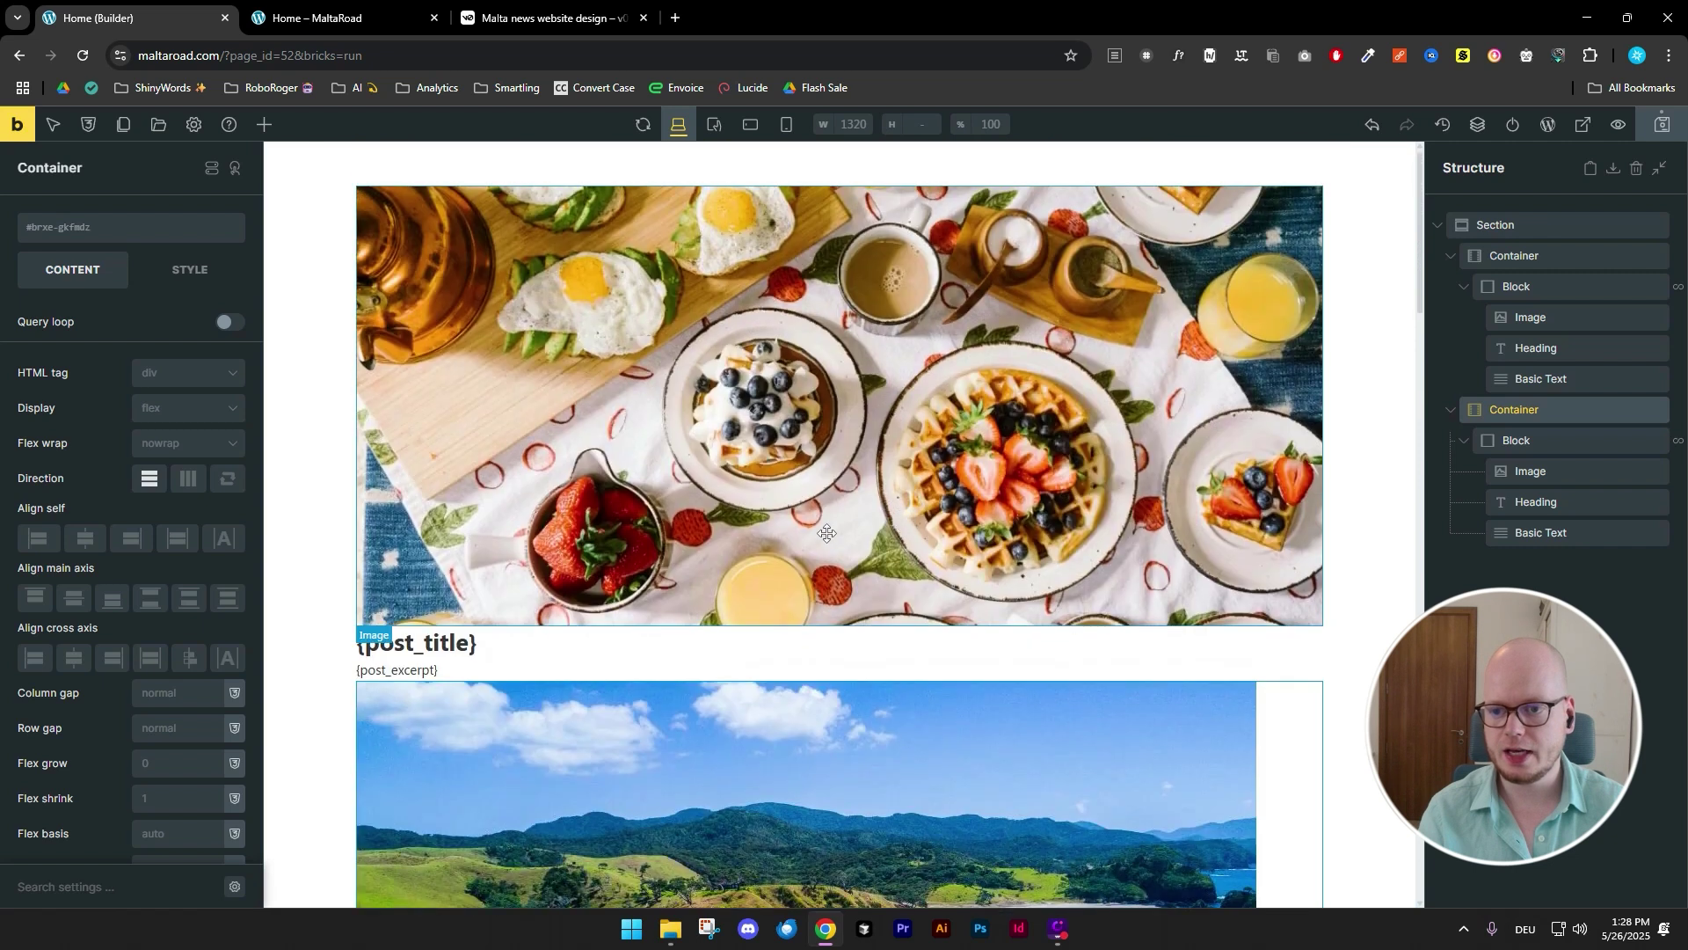
click(187, 409)
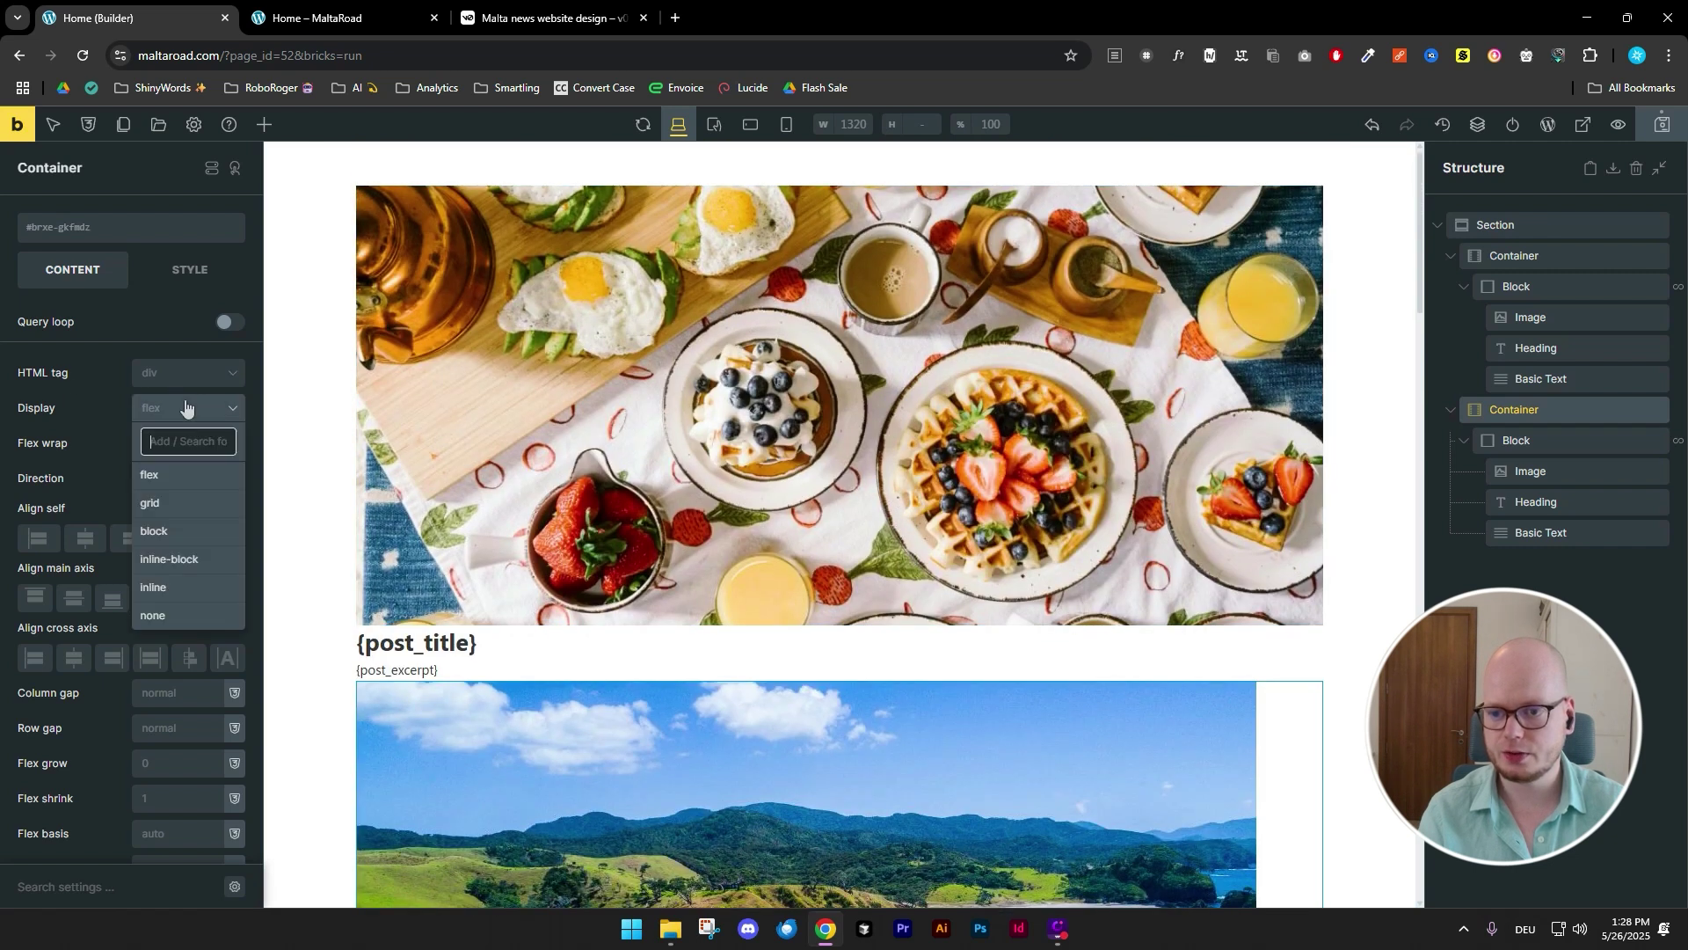
click(197, 499)
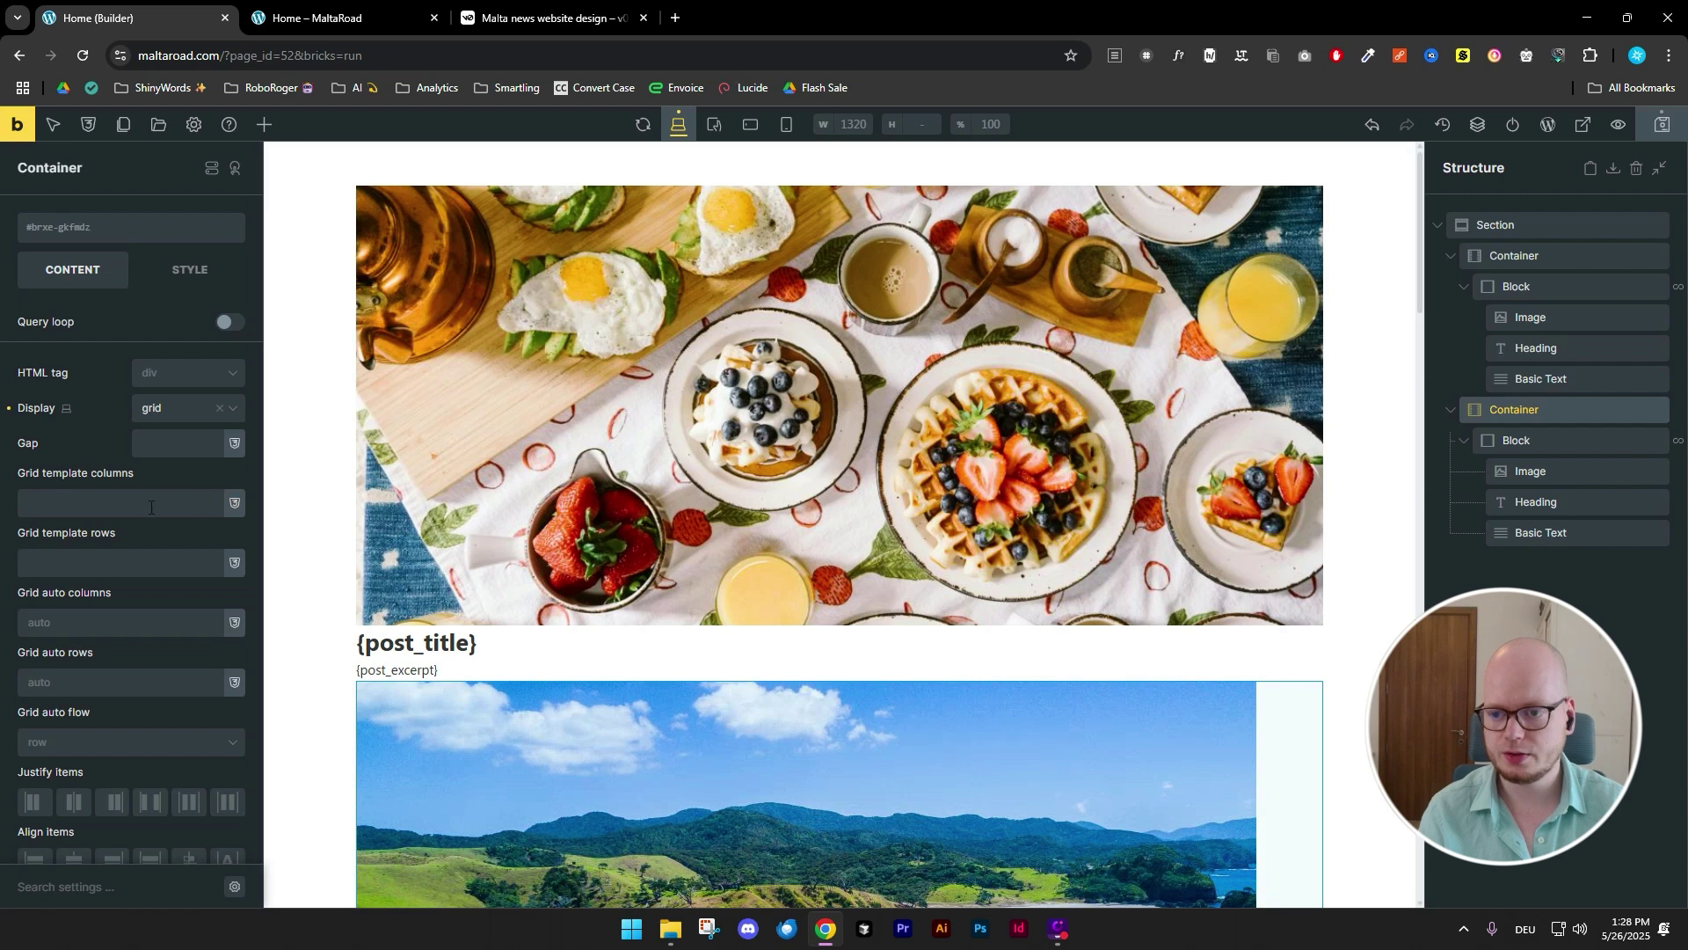
click(163, 447)
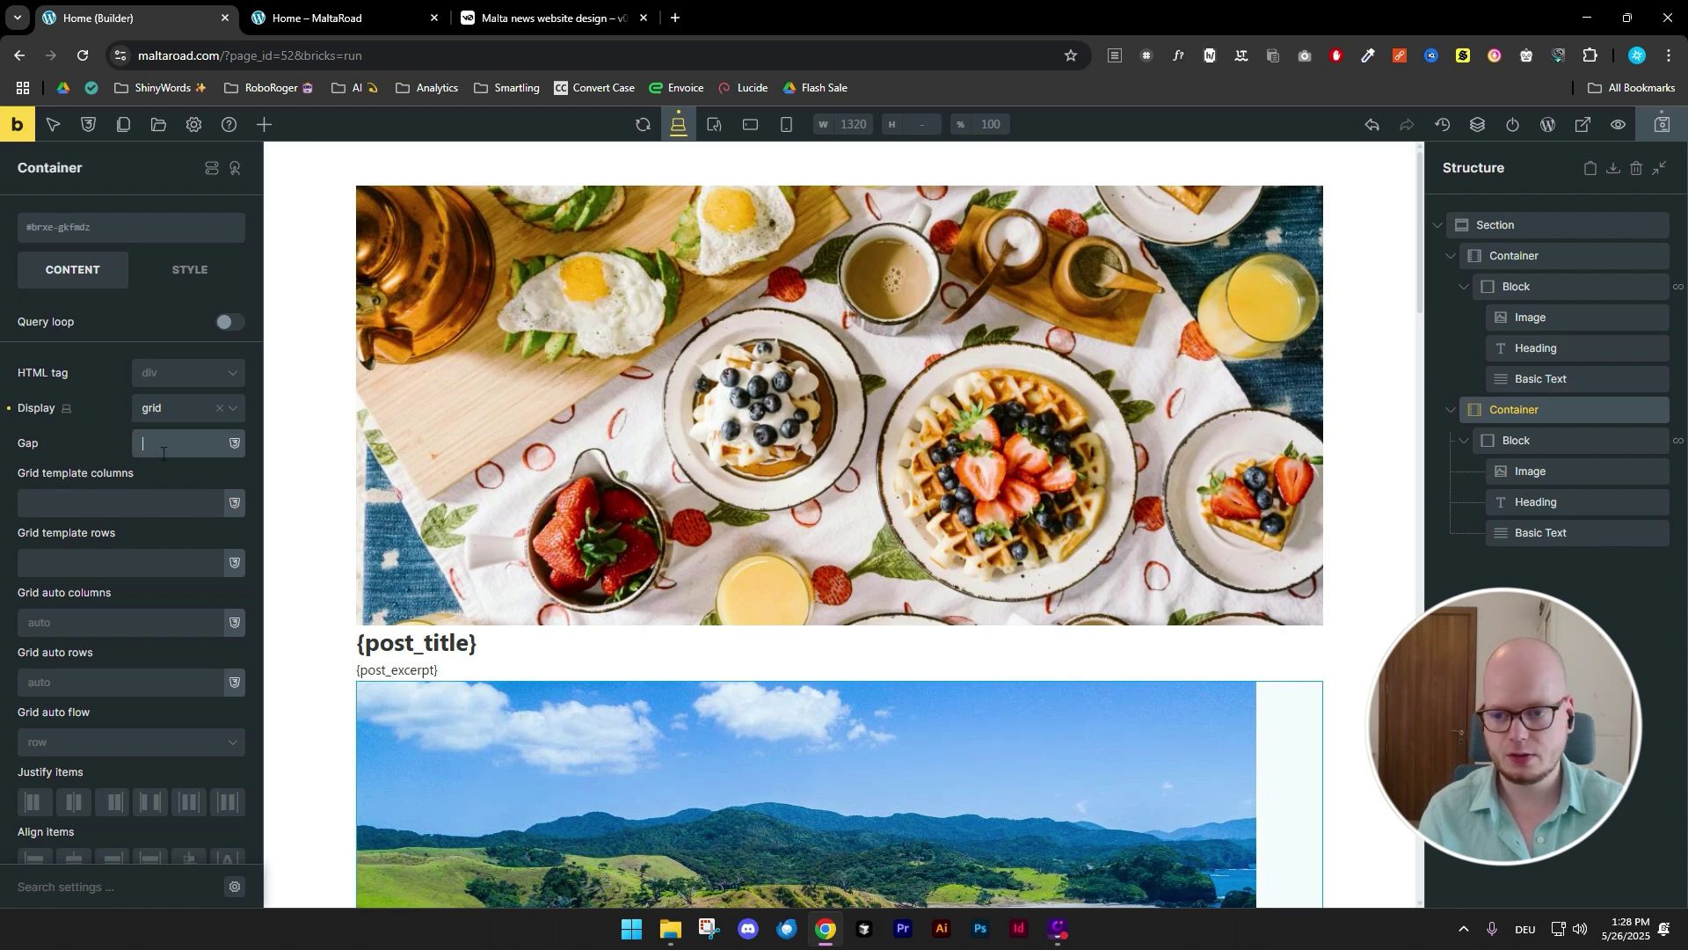
text(25px)
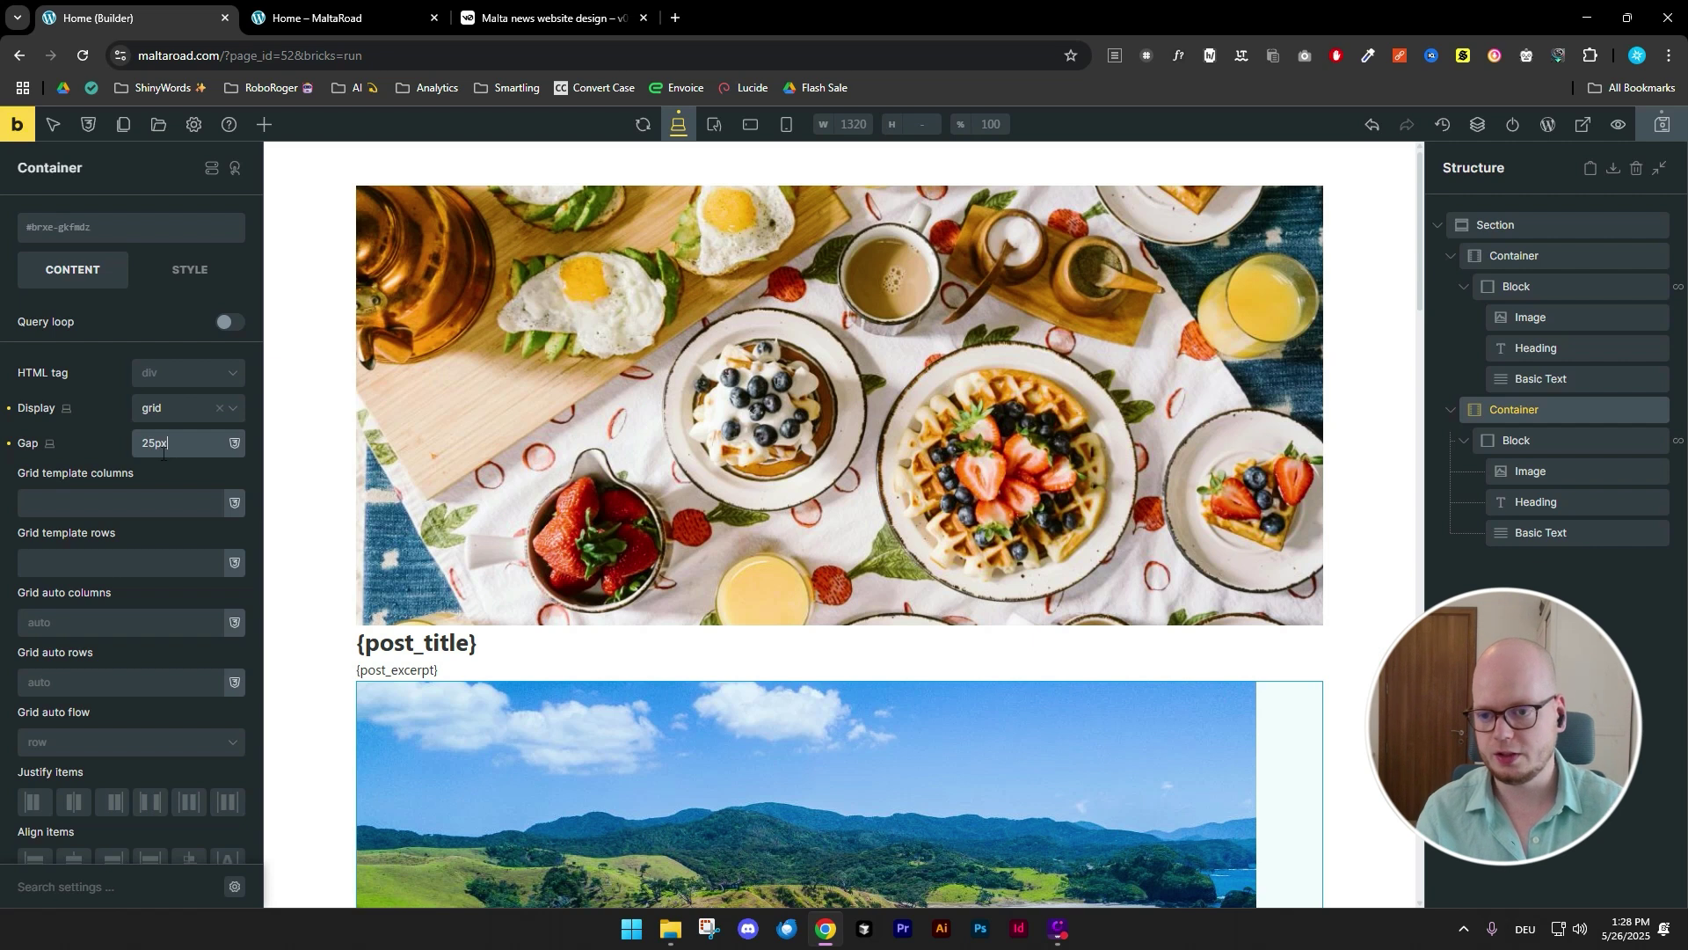
- Set the second container's grid template columns to 1fr 1fr 1fr and copy the same value into the grid template rows
click(151, 497)
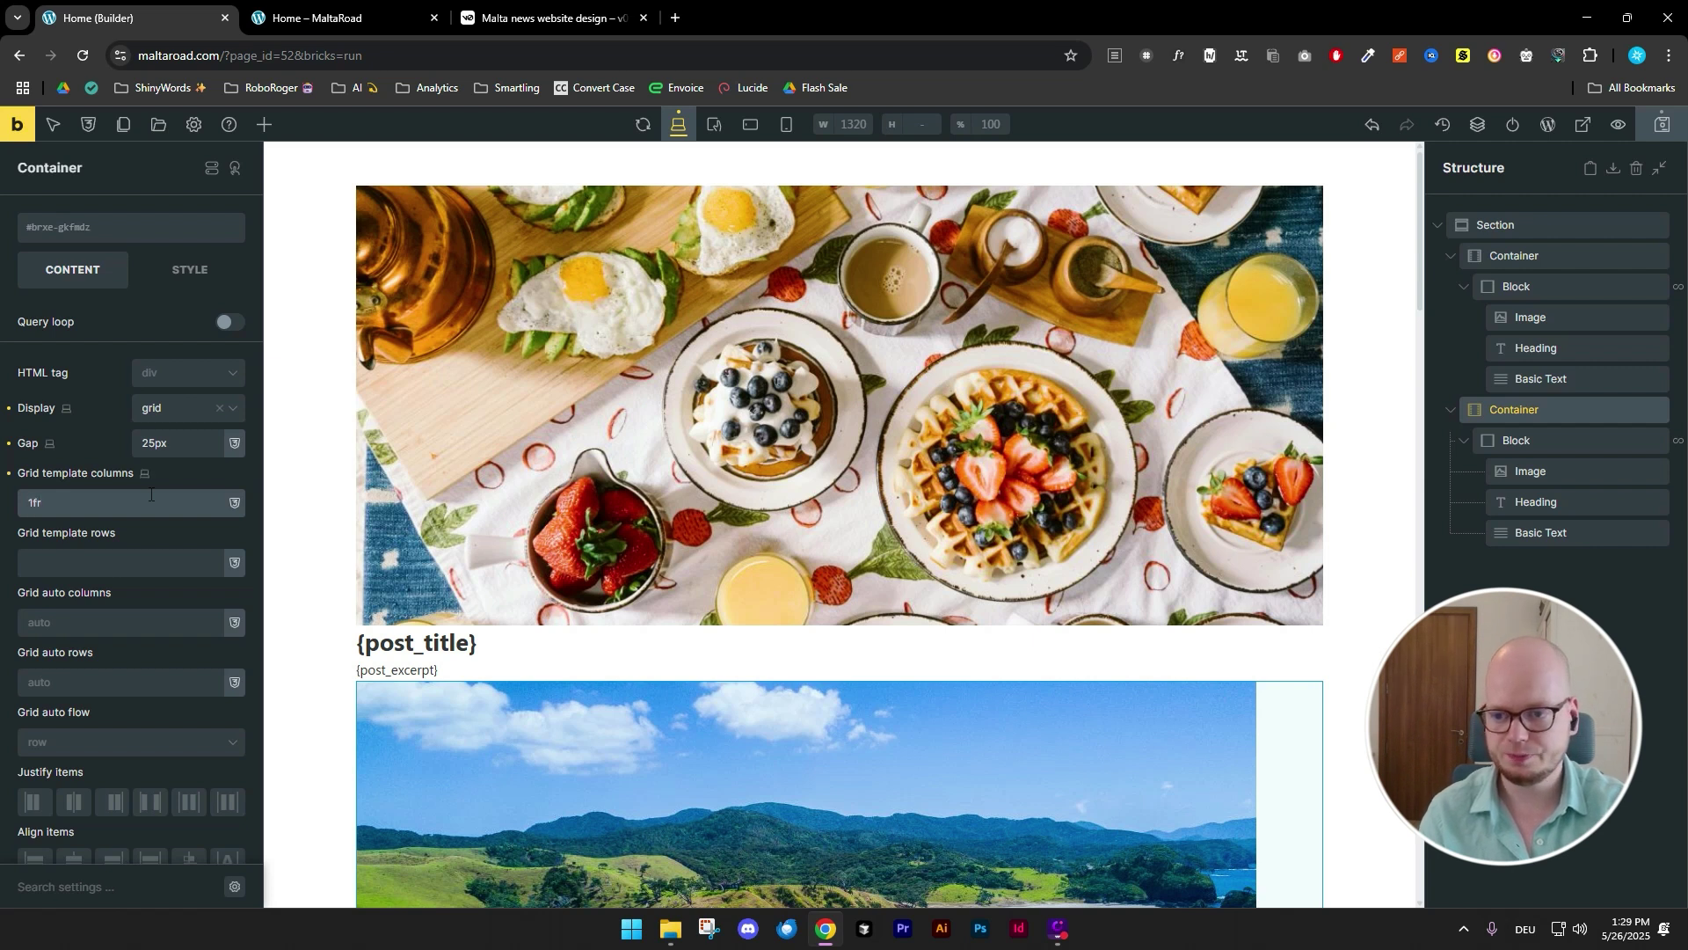
text(r)
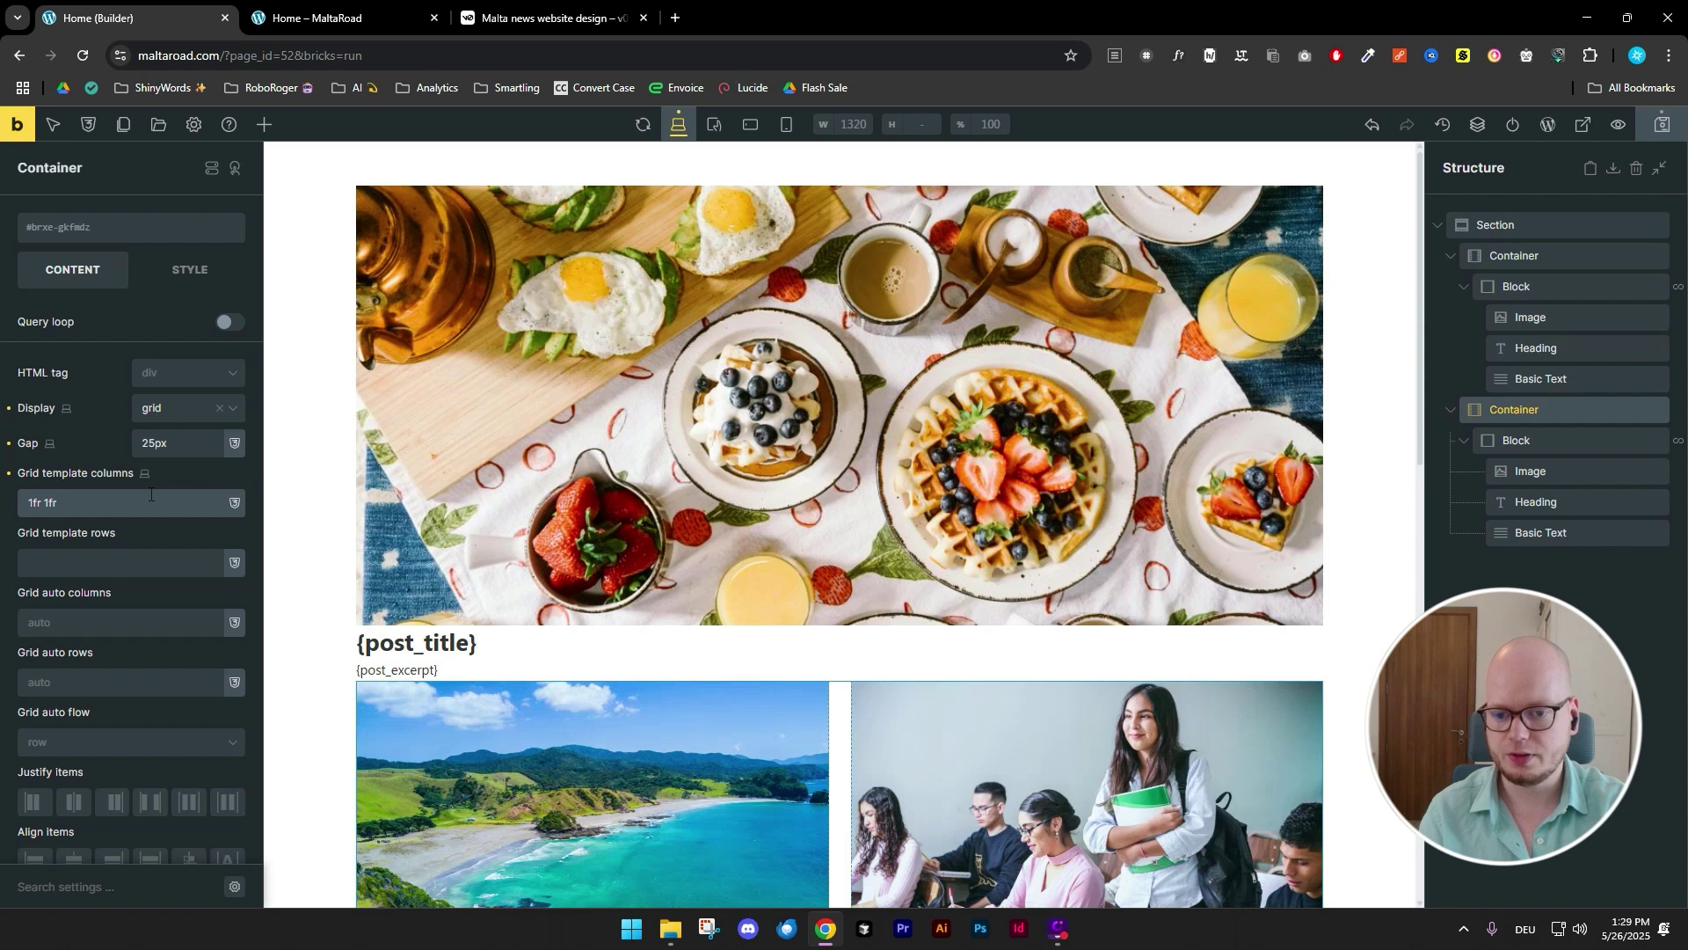
text( 1fr)
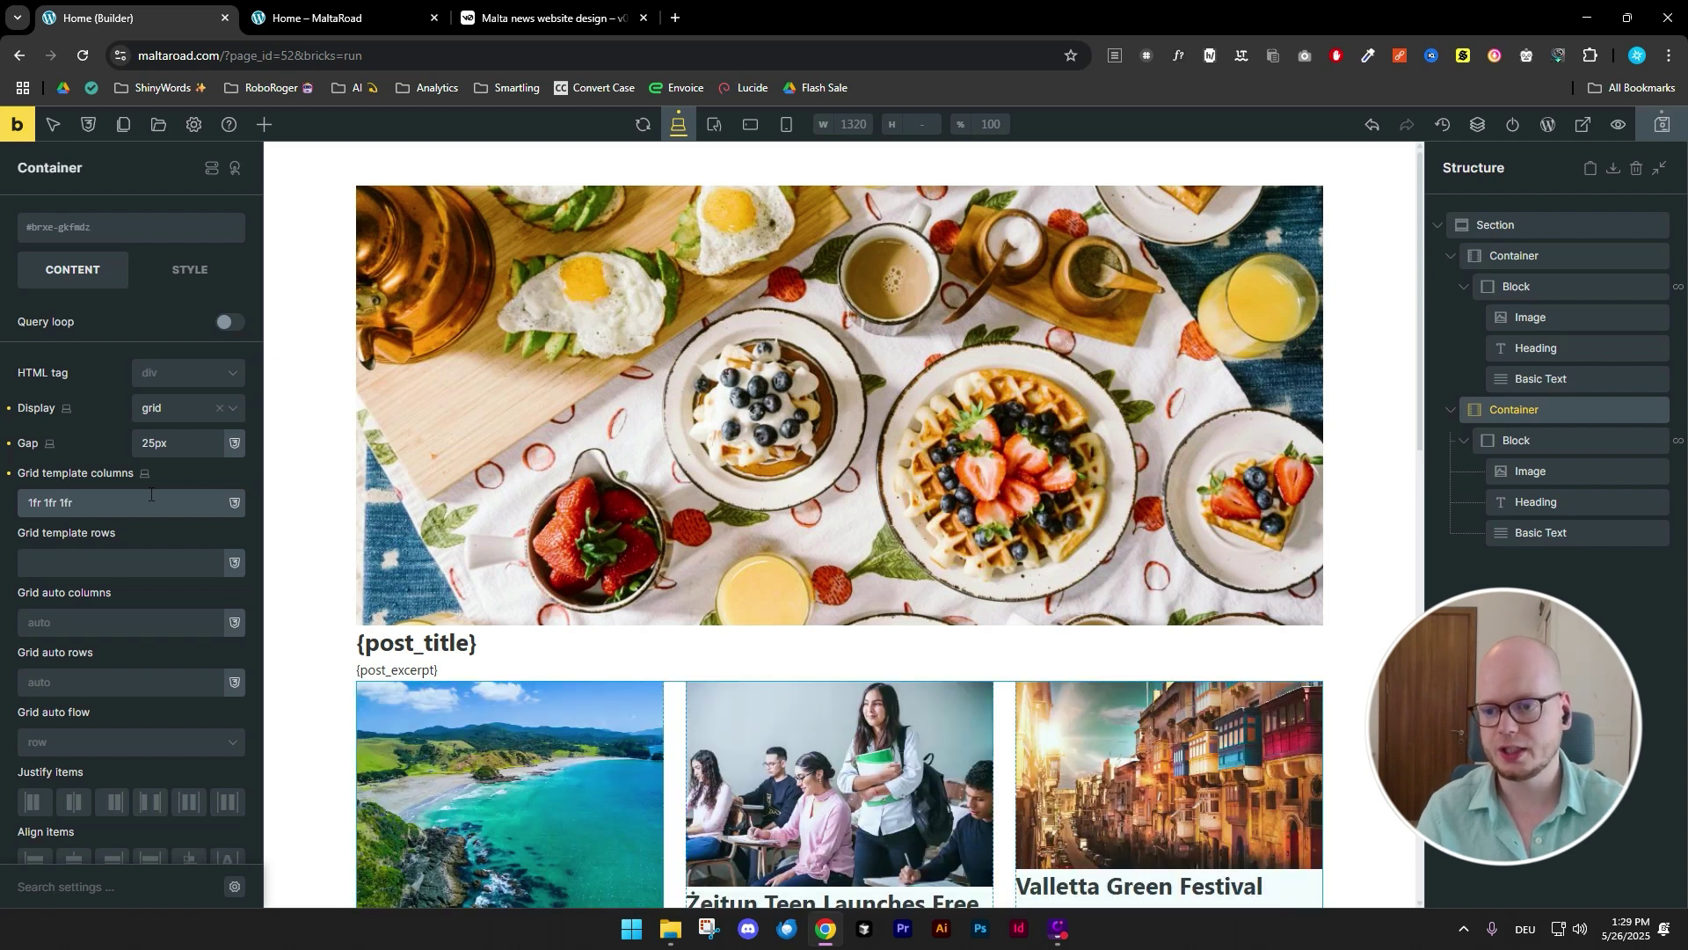
key(ctrl+a)
key(ctrl+c)
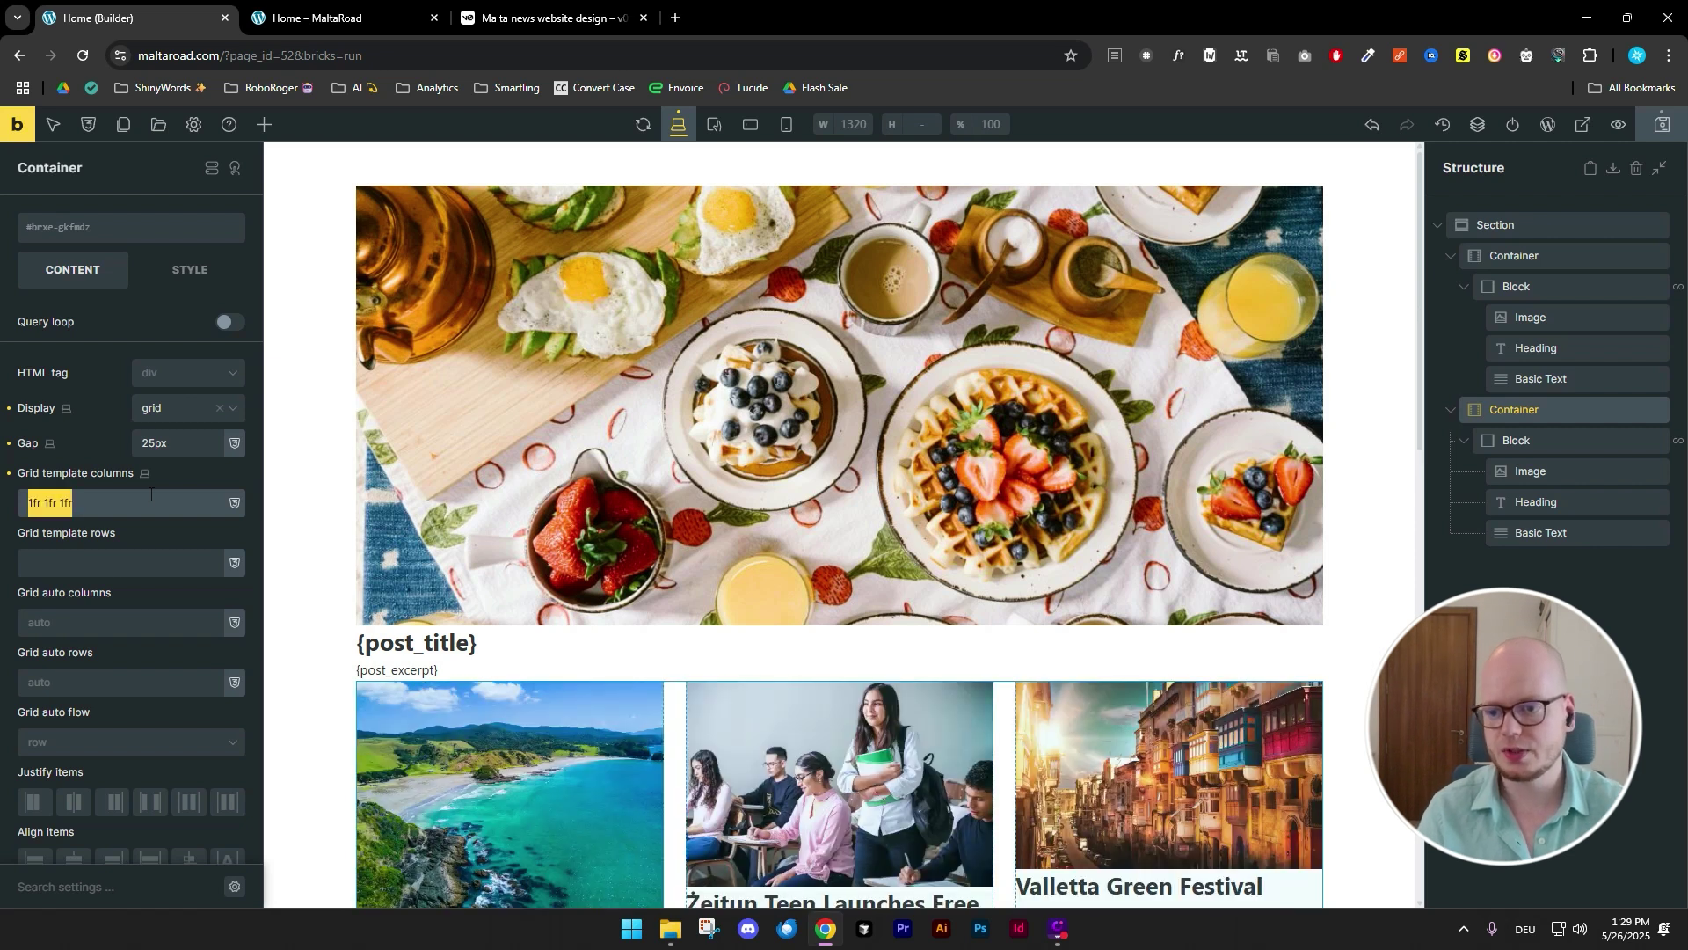
click(117, 556)
key(ctrl+v)
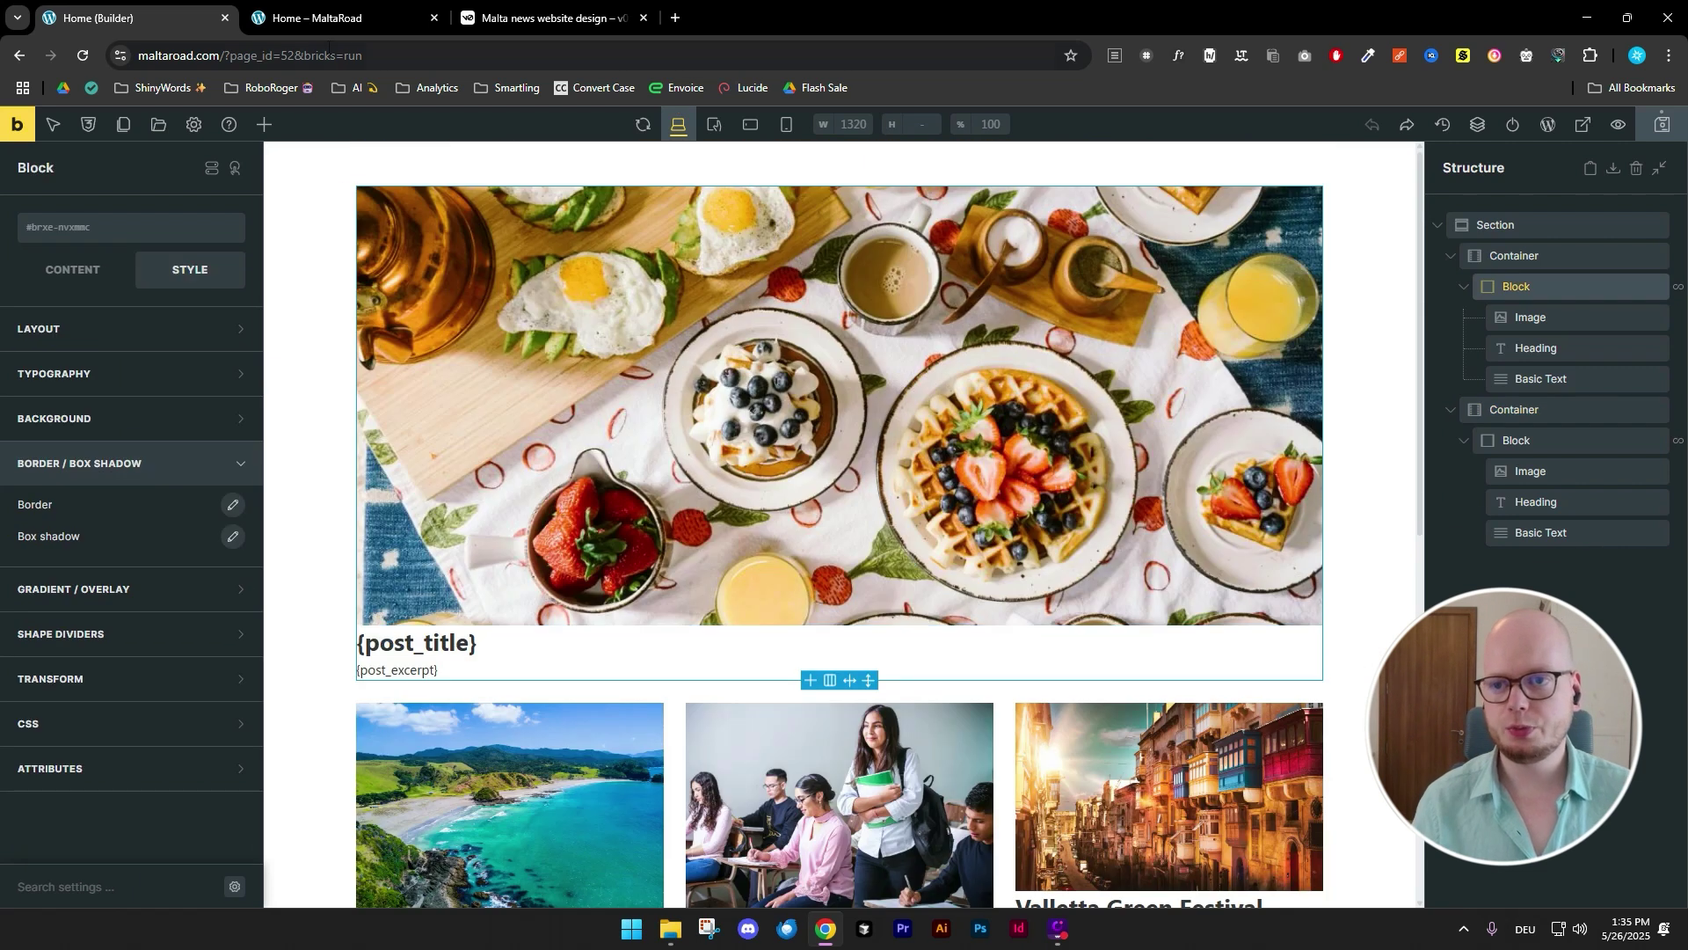
- Compare the Home page preview with the featured story and Top Stories cards in the v0 design
click(331, 23)
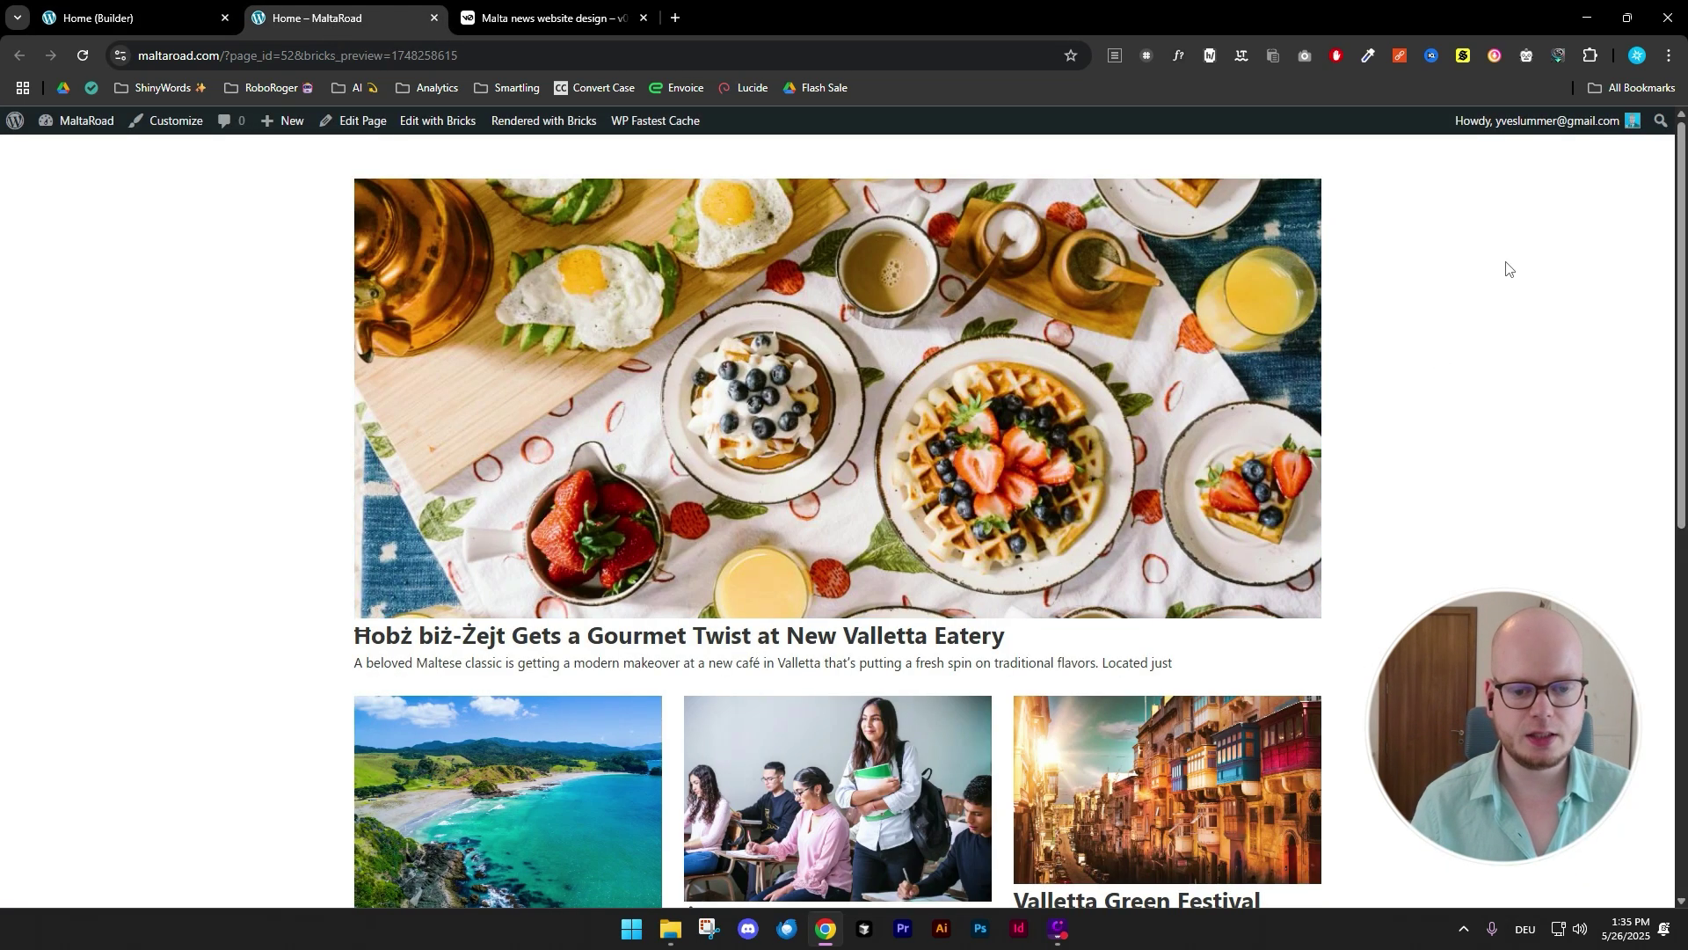
scroll(1507, 269, down, 4)
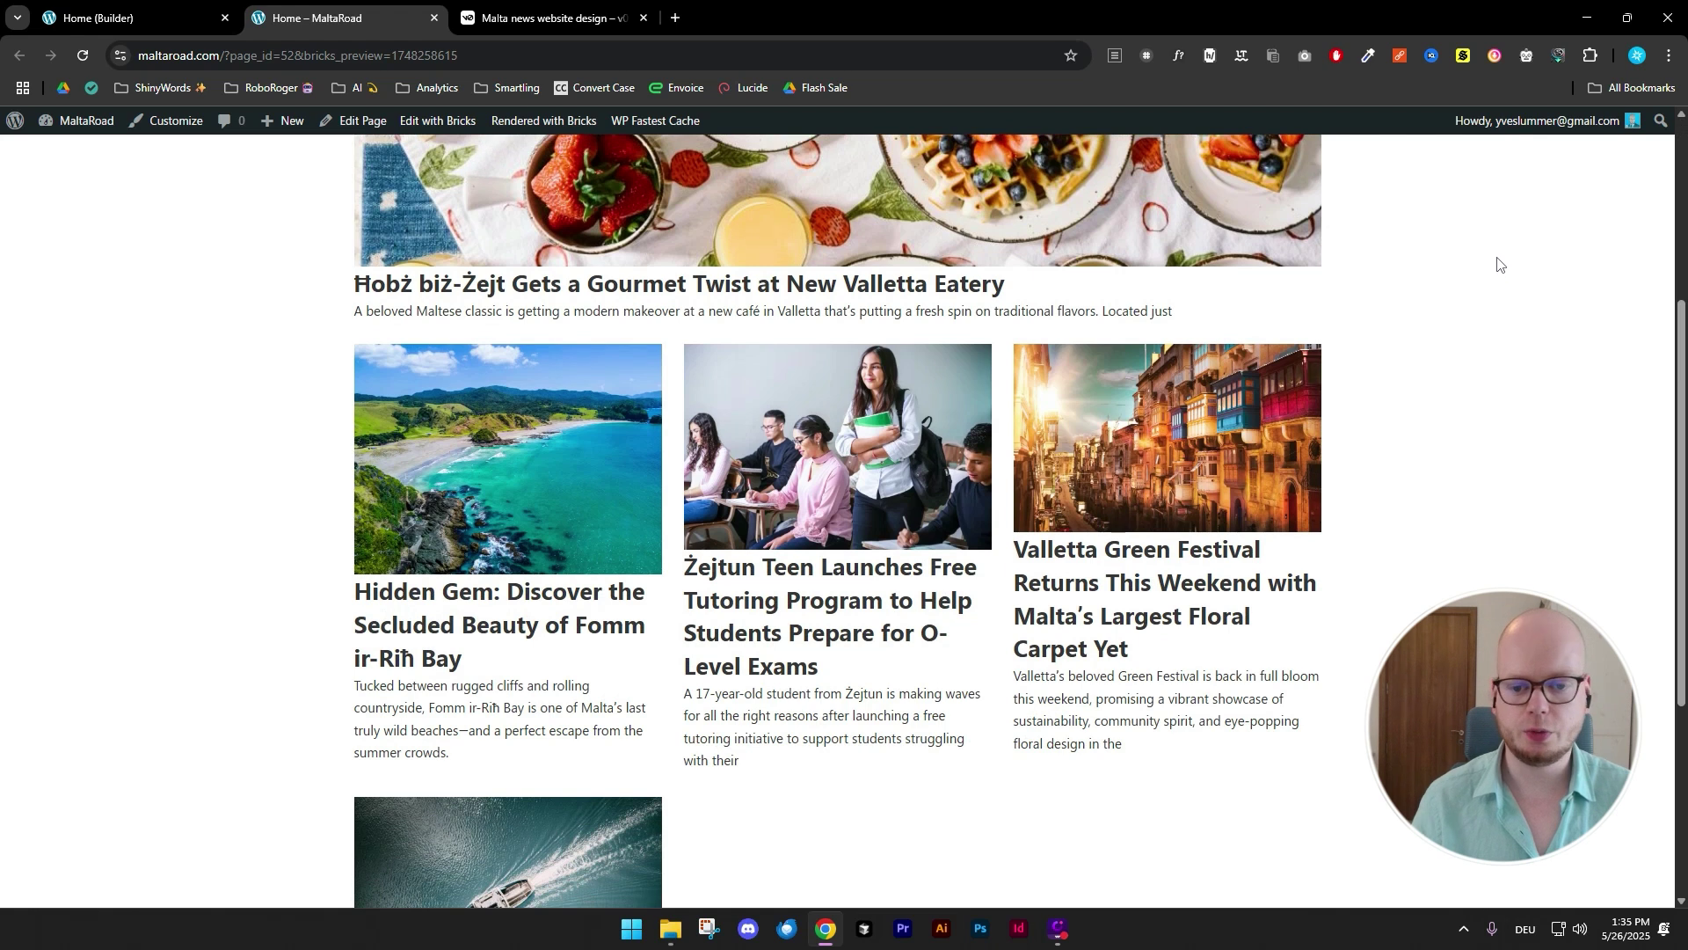
scroll(1500, 264, down, 5)
click(504, 33)
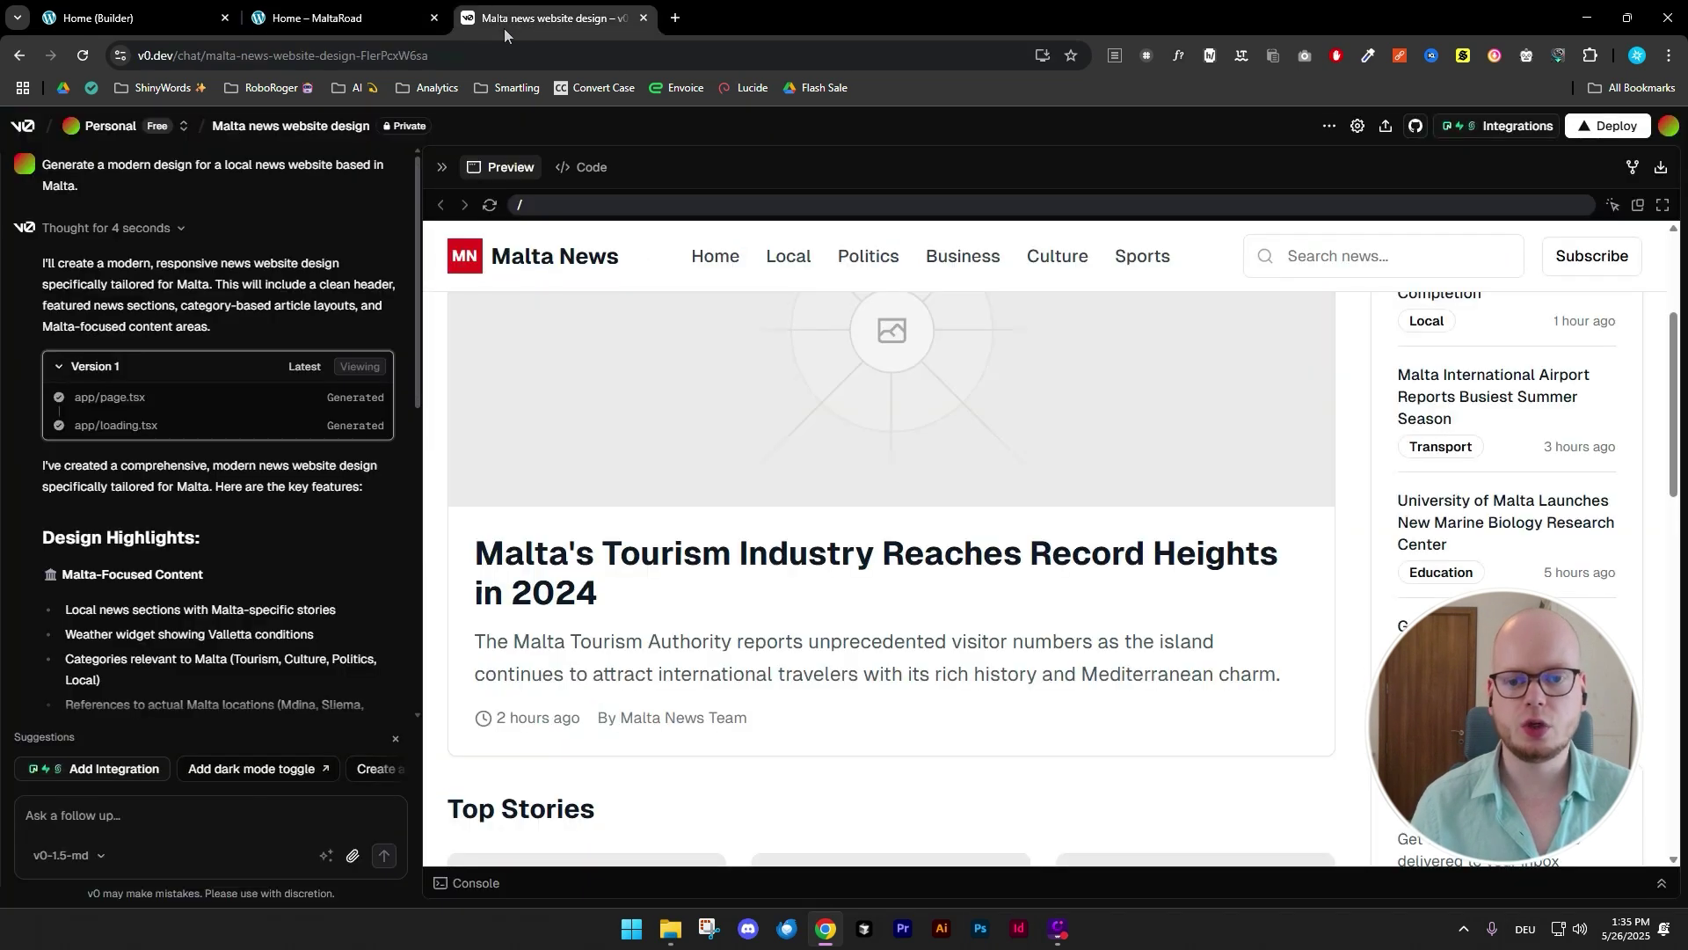
scroll(1280, 521, up, 3)
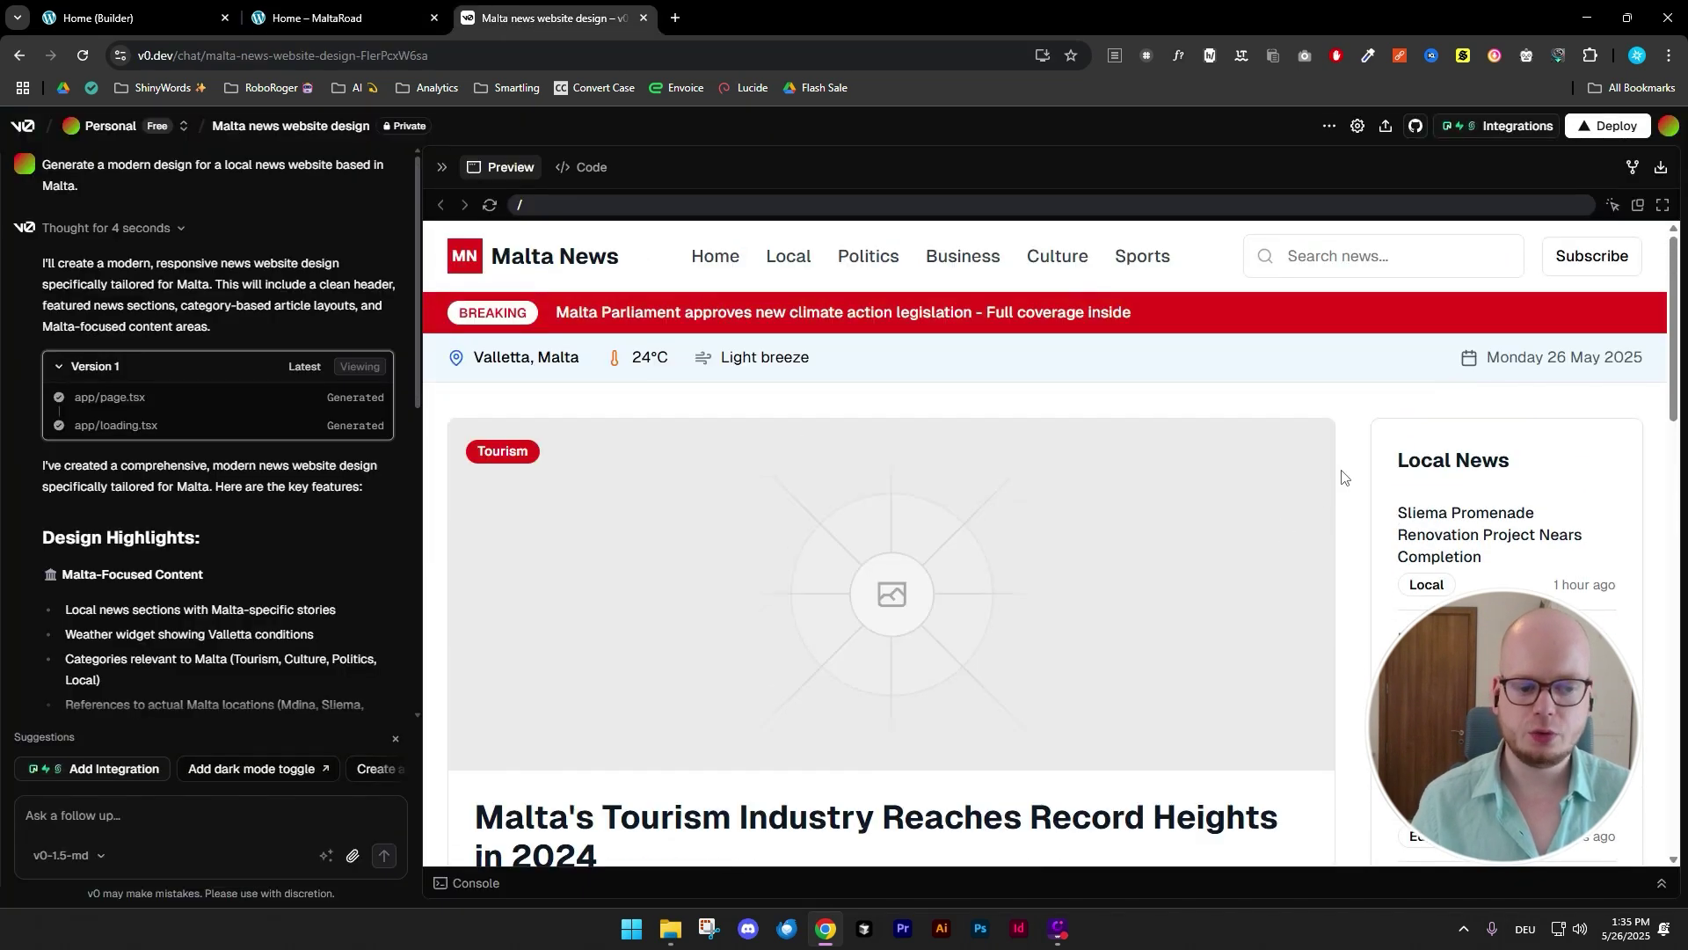
scroll(1341, 477, down, 4)
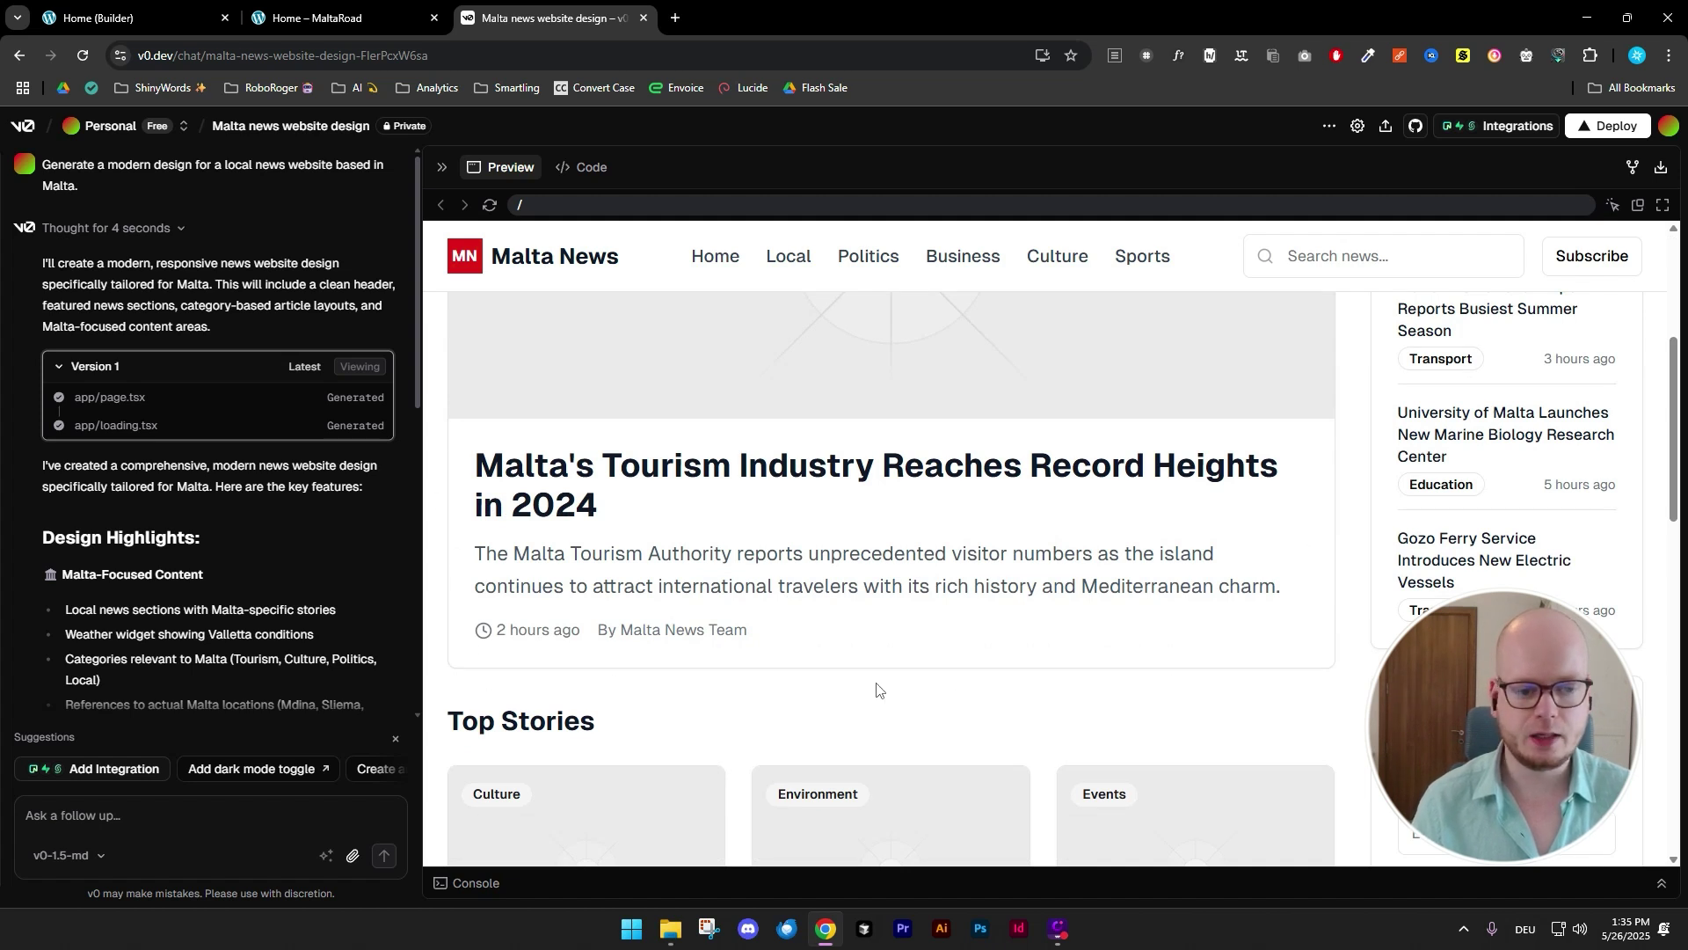
- Back in the Bricks builder, give the featured post's block a border width of 1 on all four sides
click(132, 22)
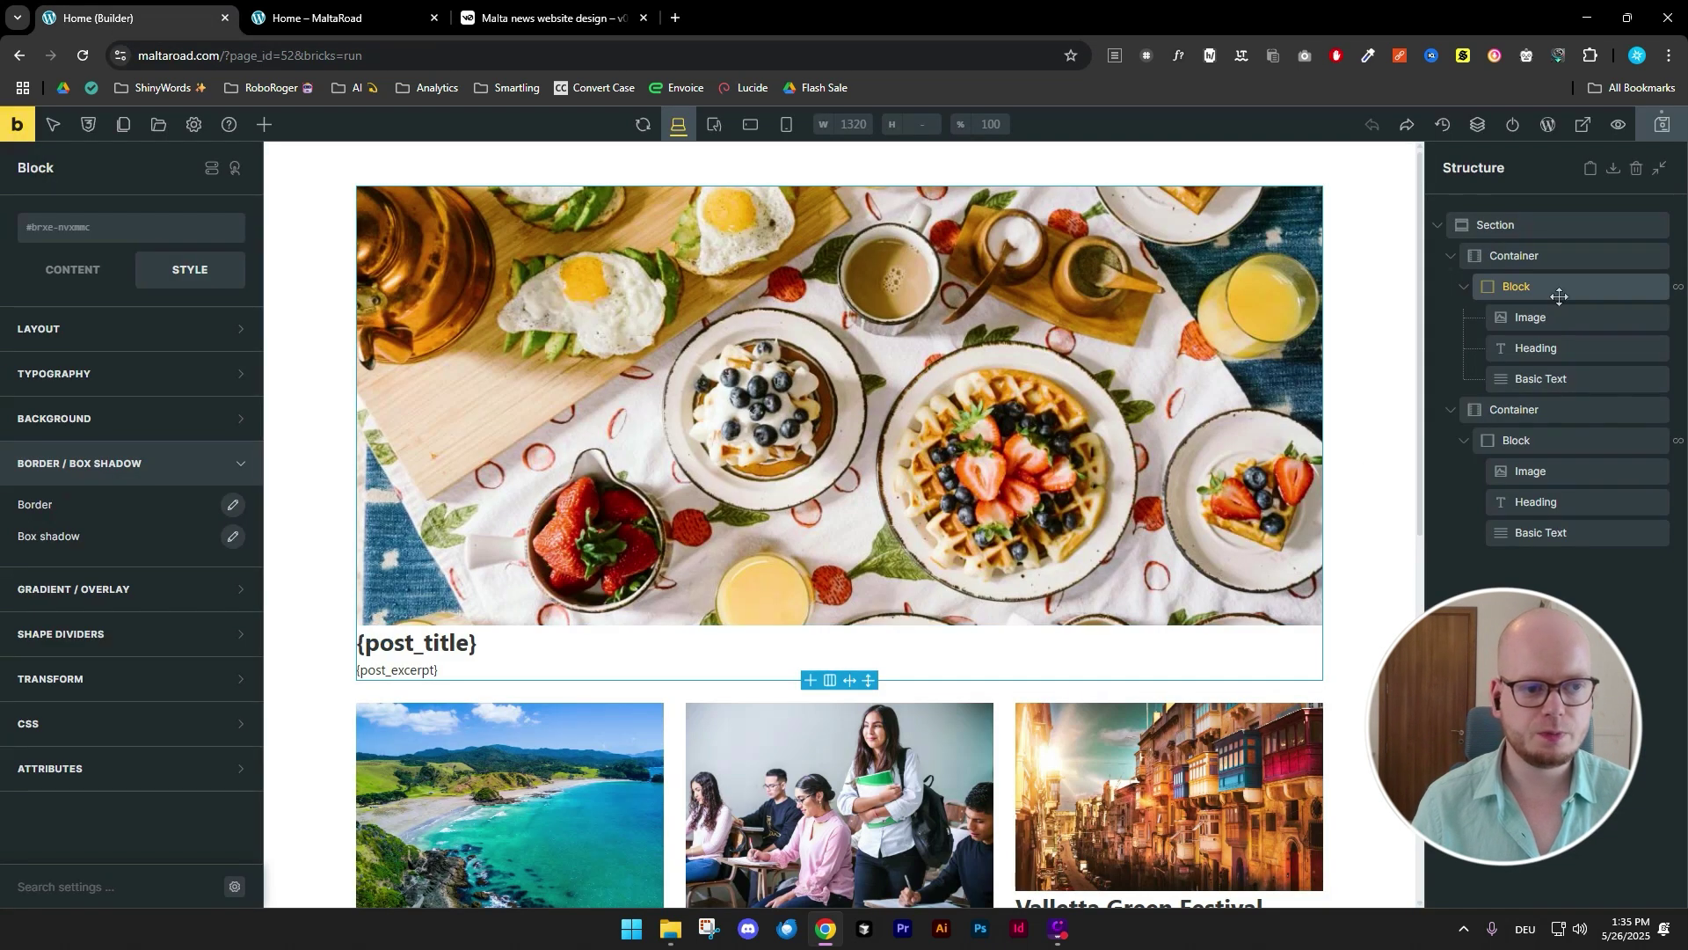
click(233, 507)
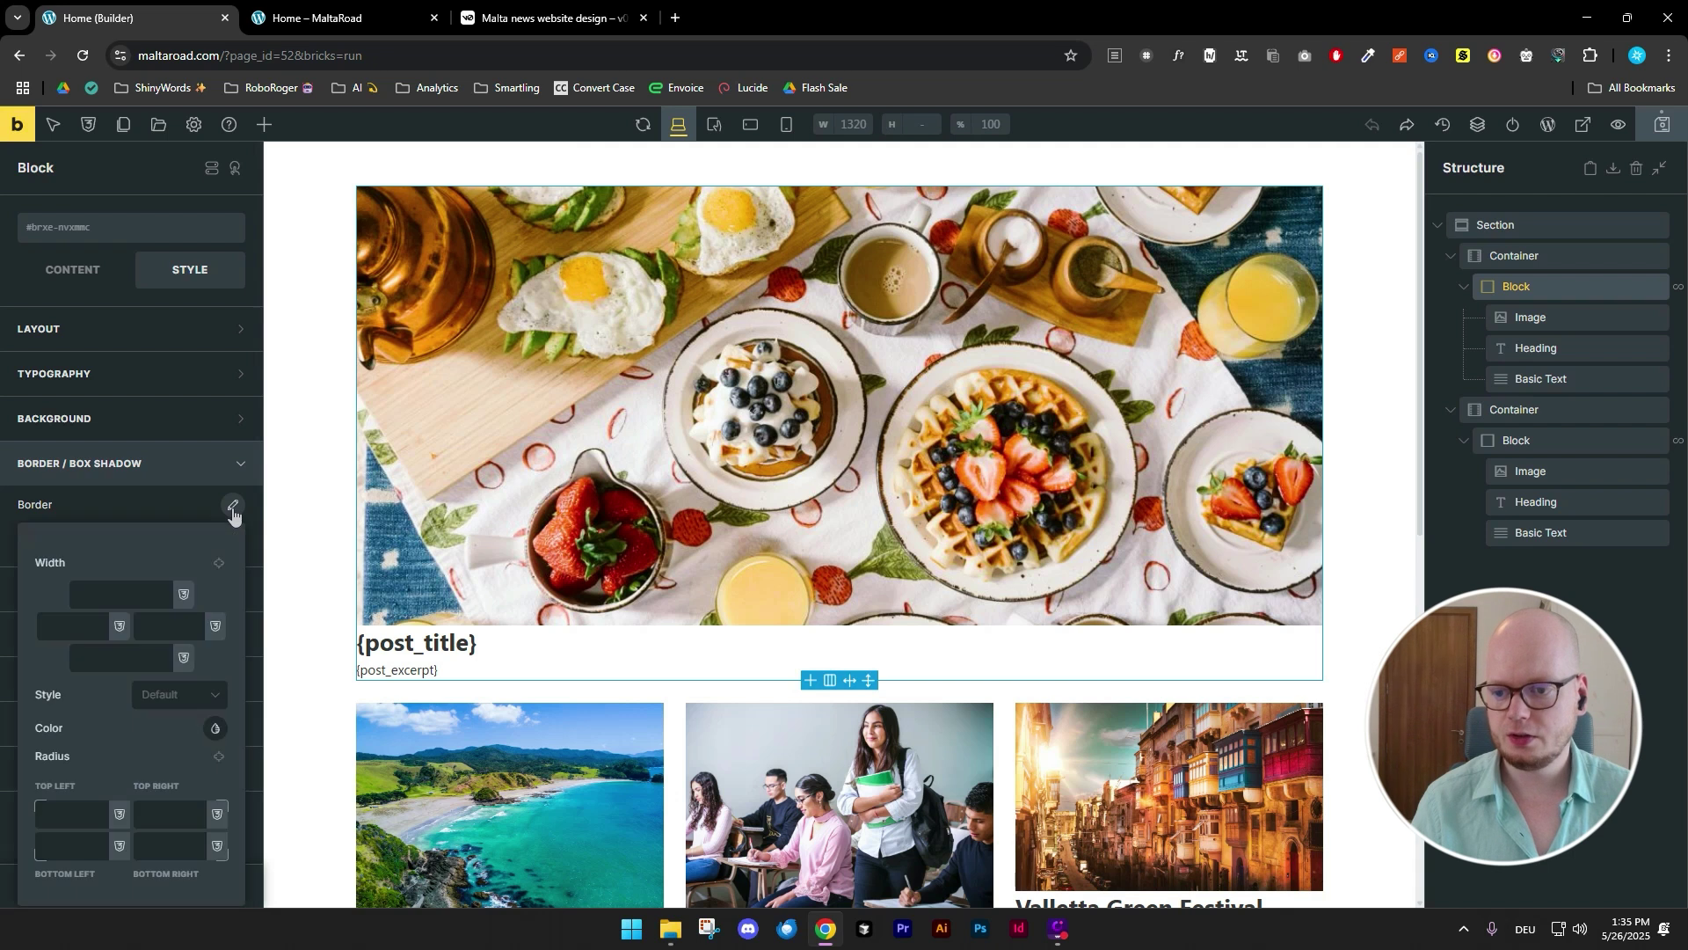
click(126, 595)
text(1)
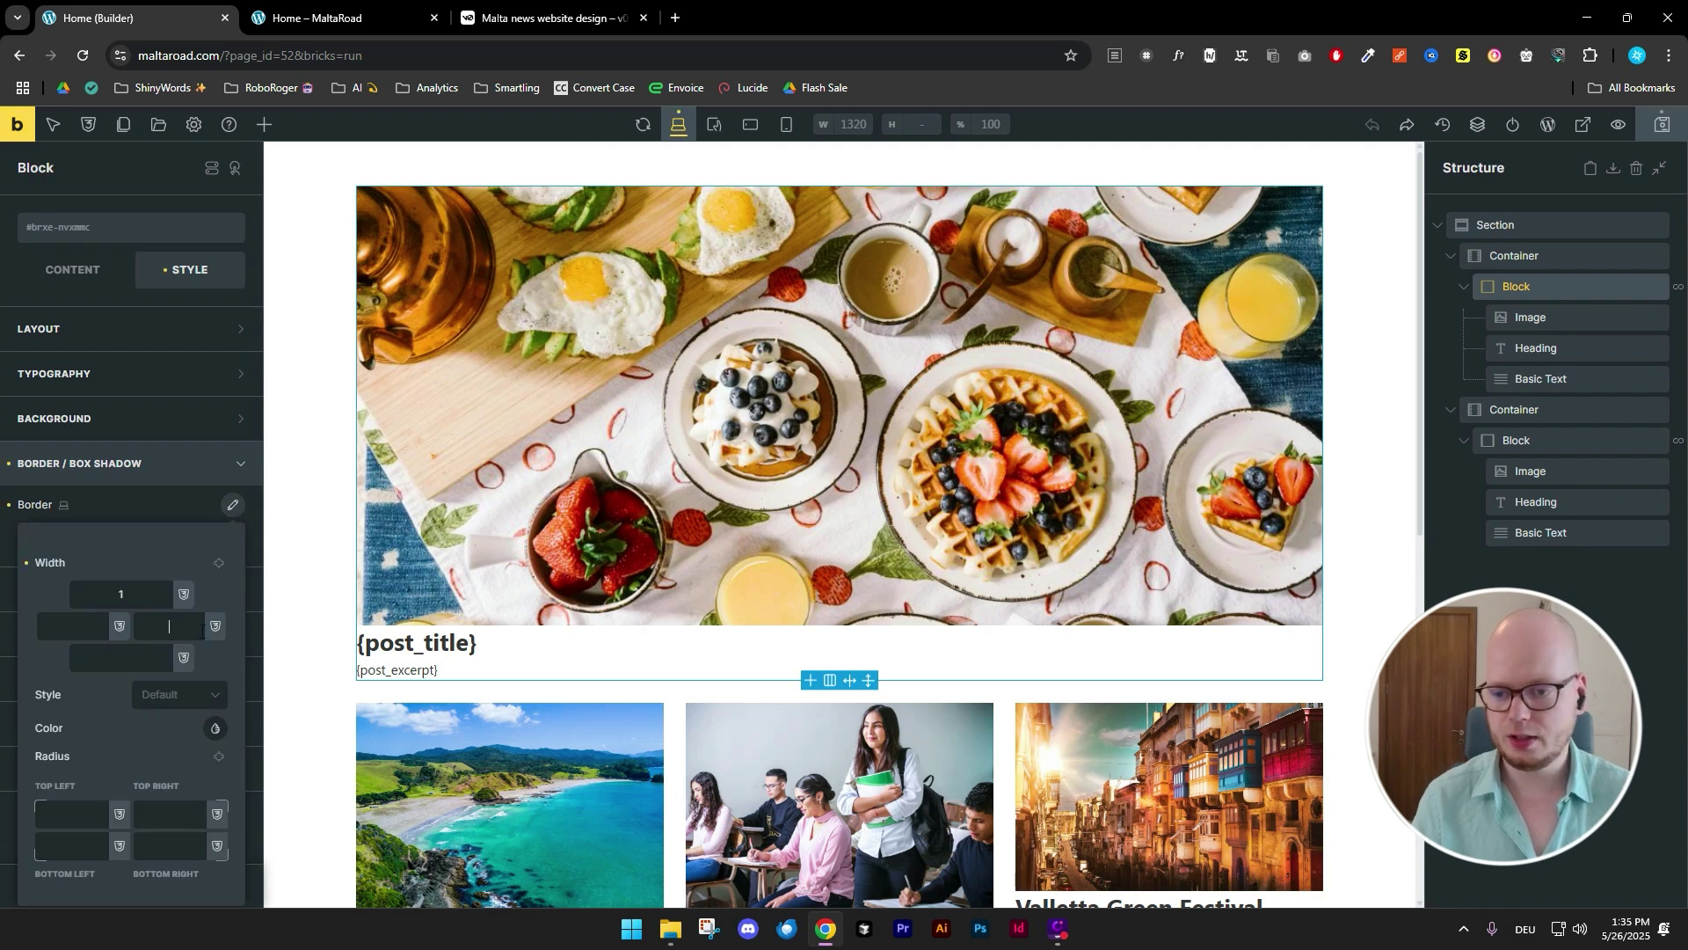
key(Tab)
text(1)
- Make the featured block's border solid and colour it grey #9e9e9e
click(212, 693)
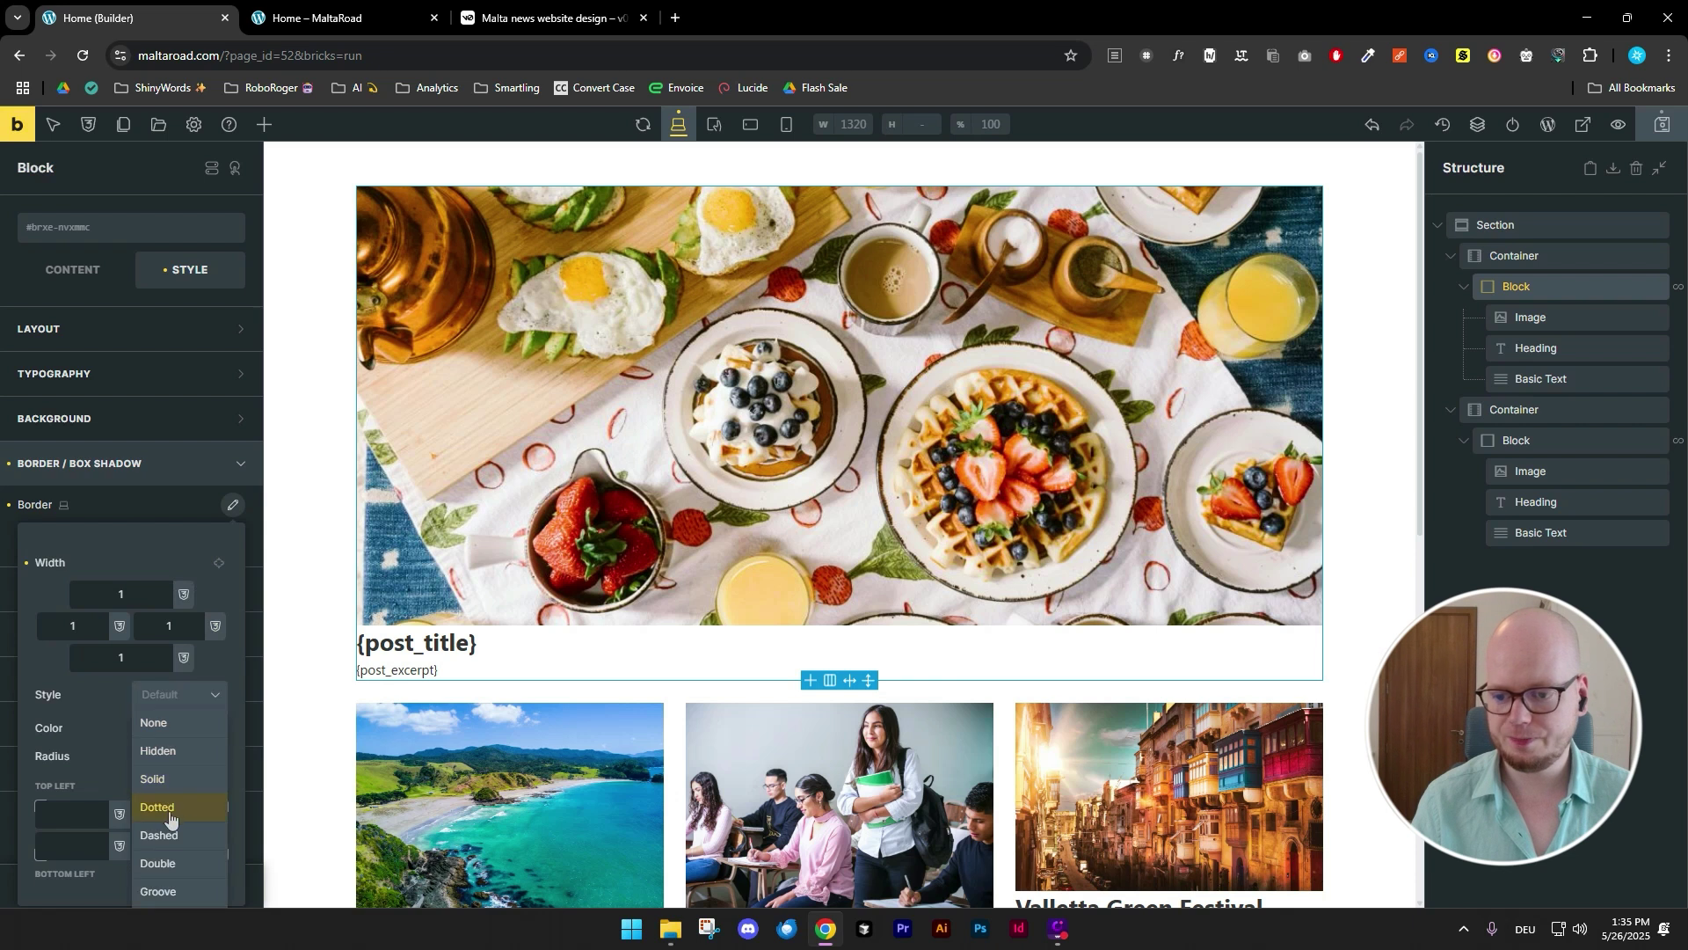
click(174, 780)
click(208, 733)
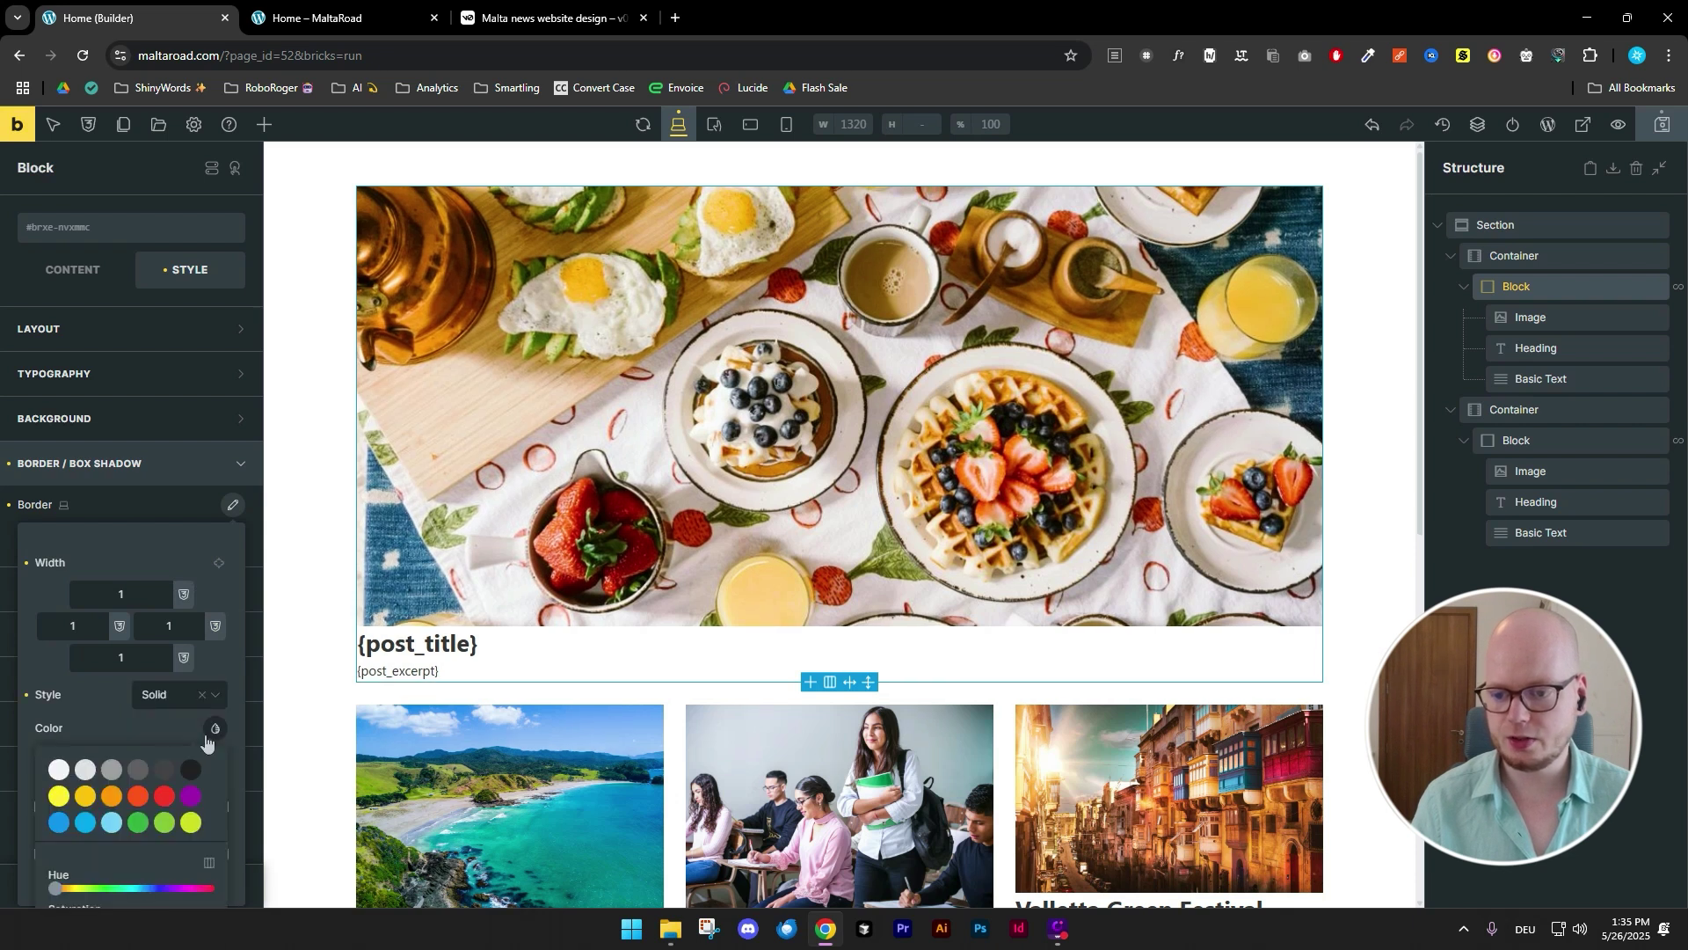
click(112, 770)
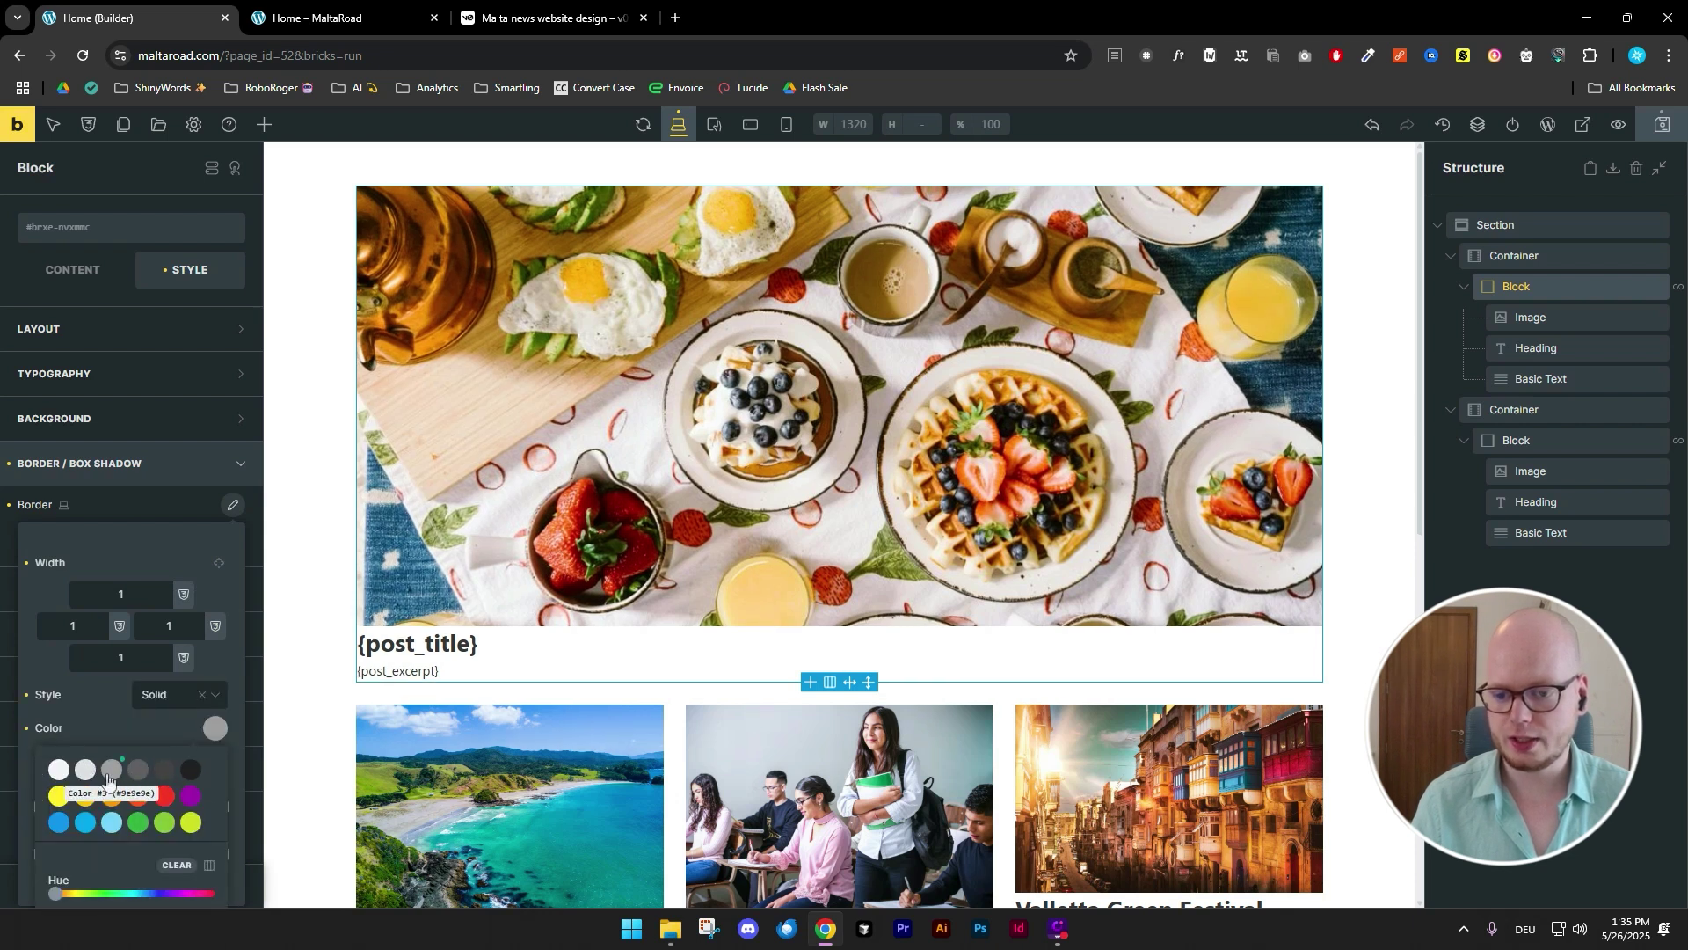
scroll(151, 651, down, 3)
click(127, 448)
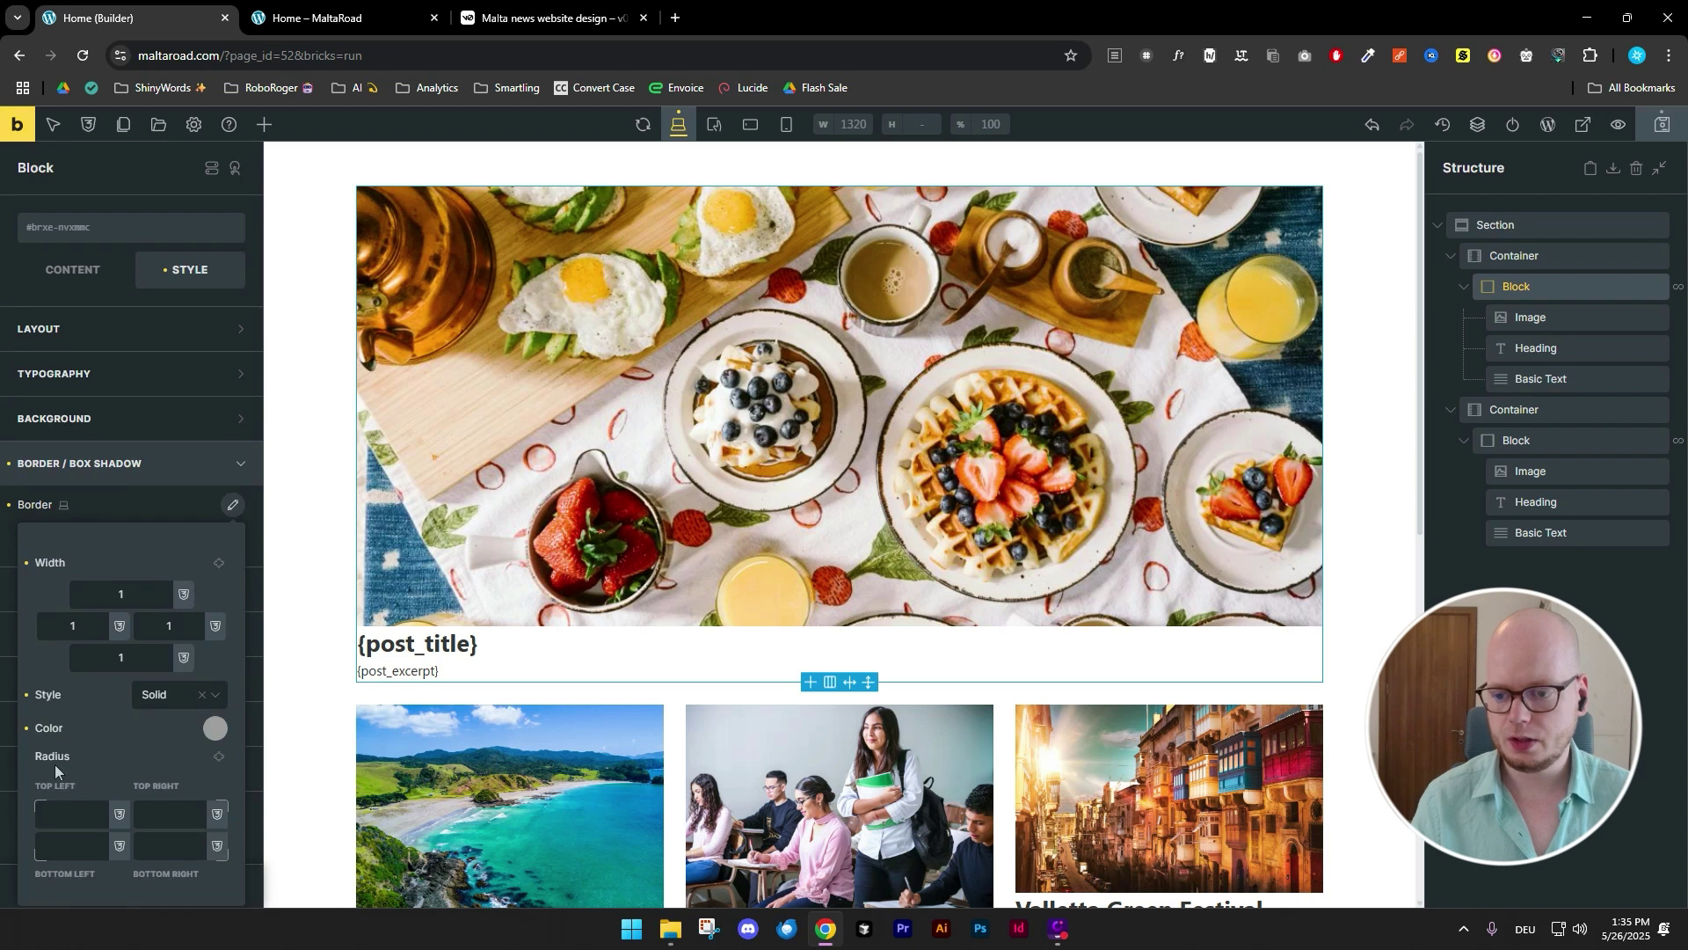
- Link the featured block's border radius values and set all four corners to 10
click(218, 758)
click(72, 814)
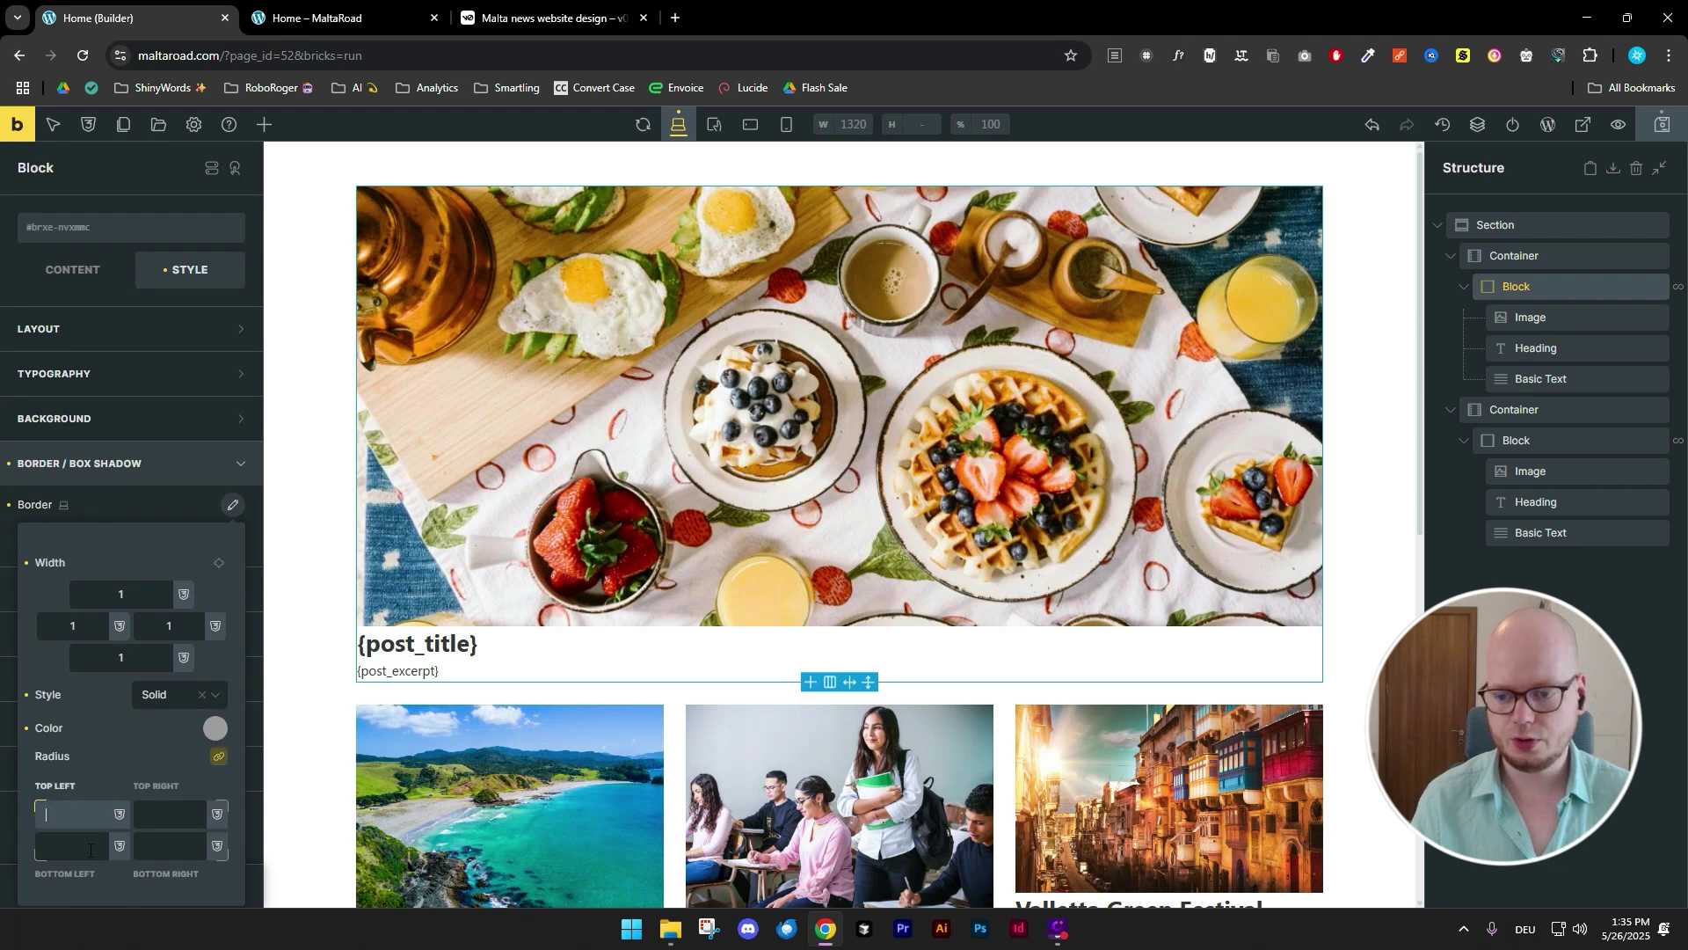
text(100)
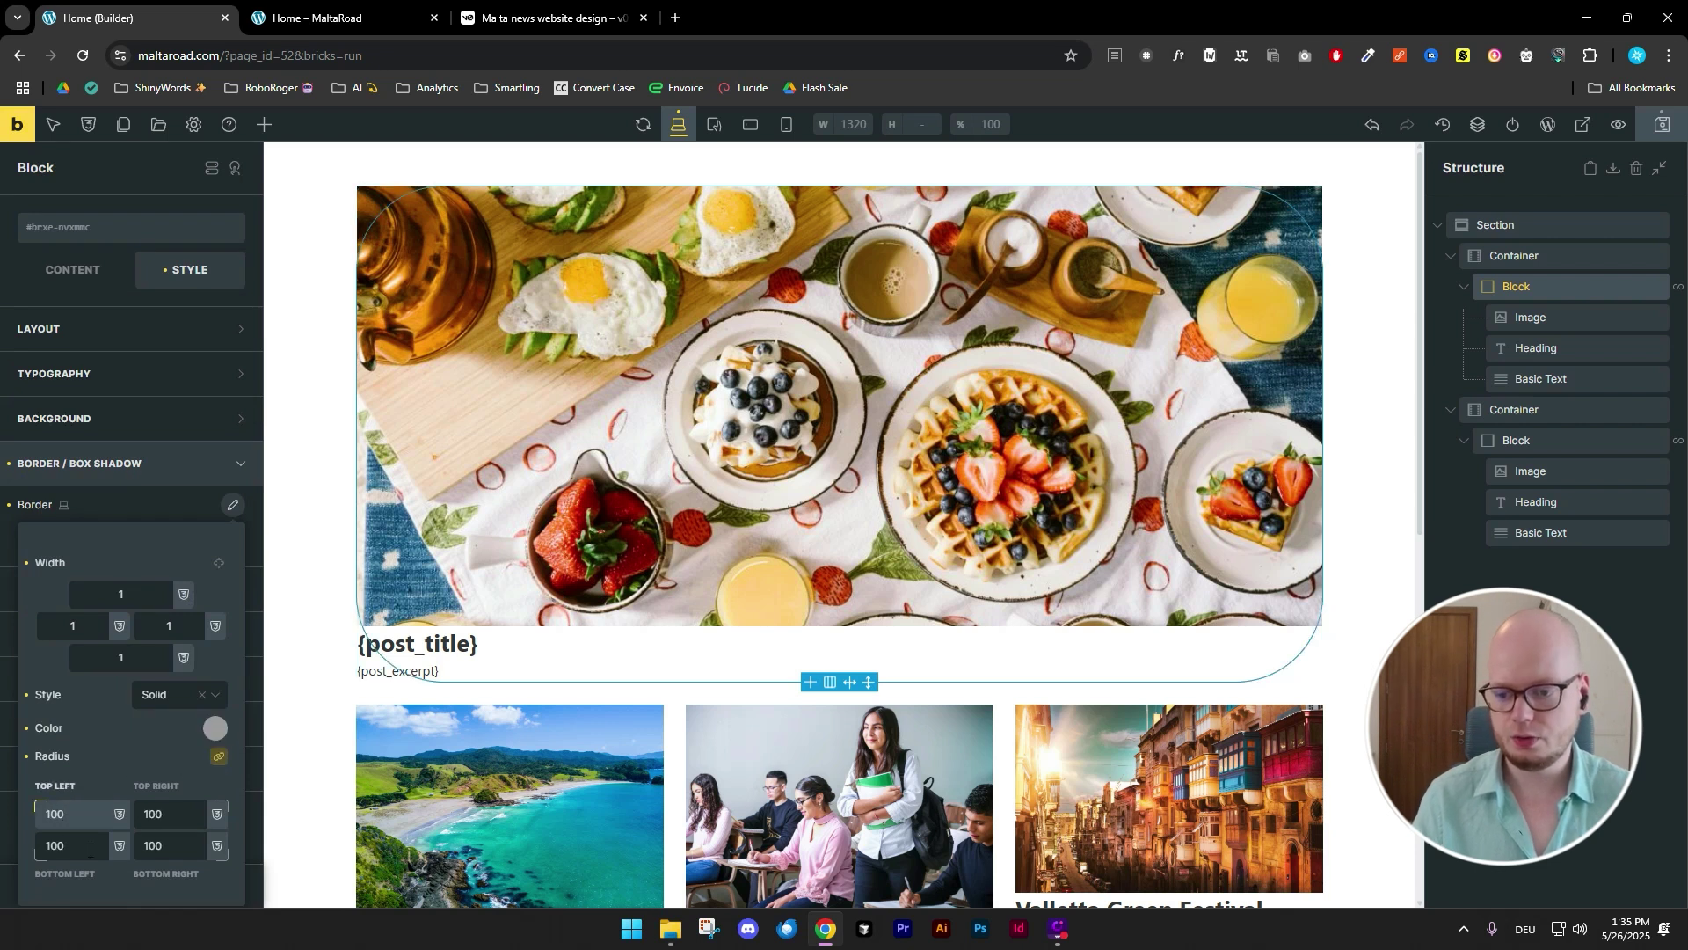
key(BackSpace)
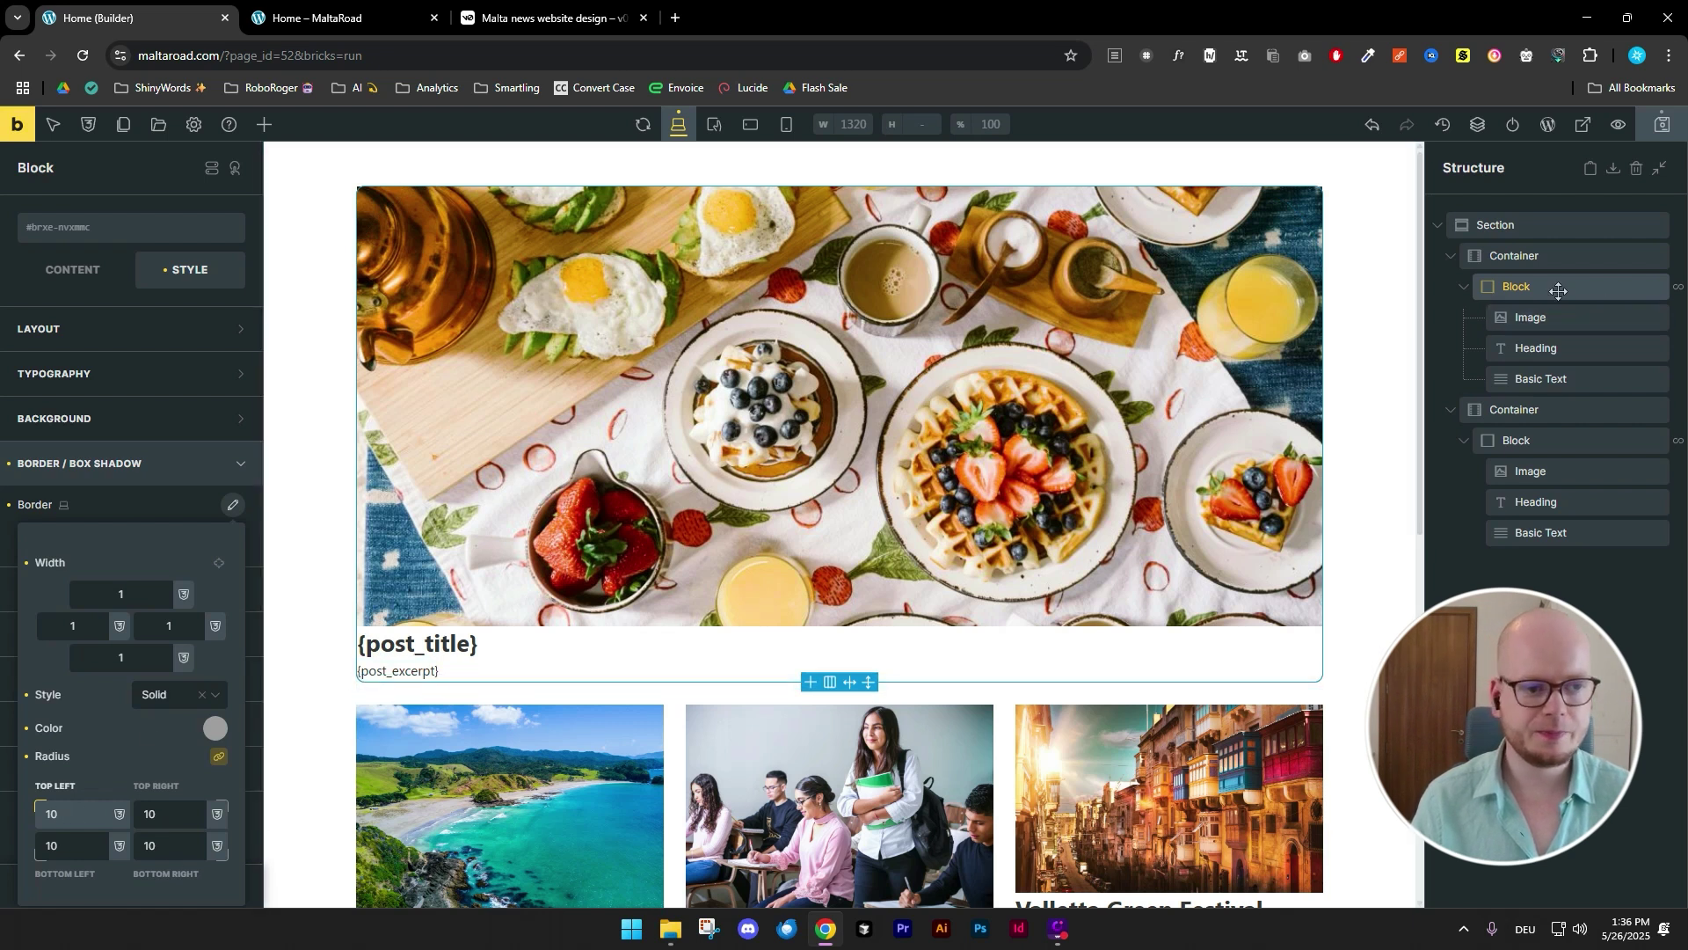
- Review the featured post on the Home page preview against the text spacing of the v0 featured card
click(341, 25)
scroll(563, 473, up, 5)
click(497, 22)
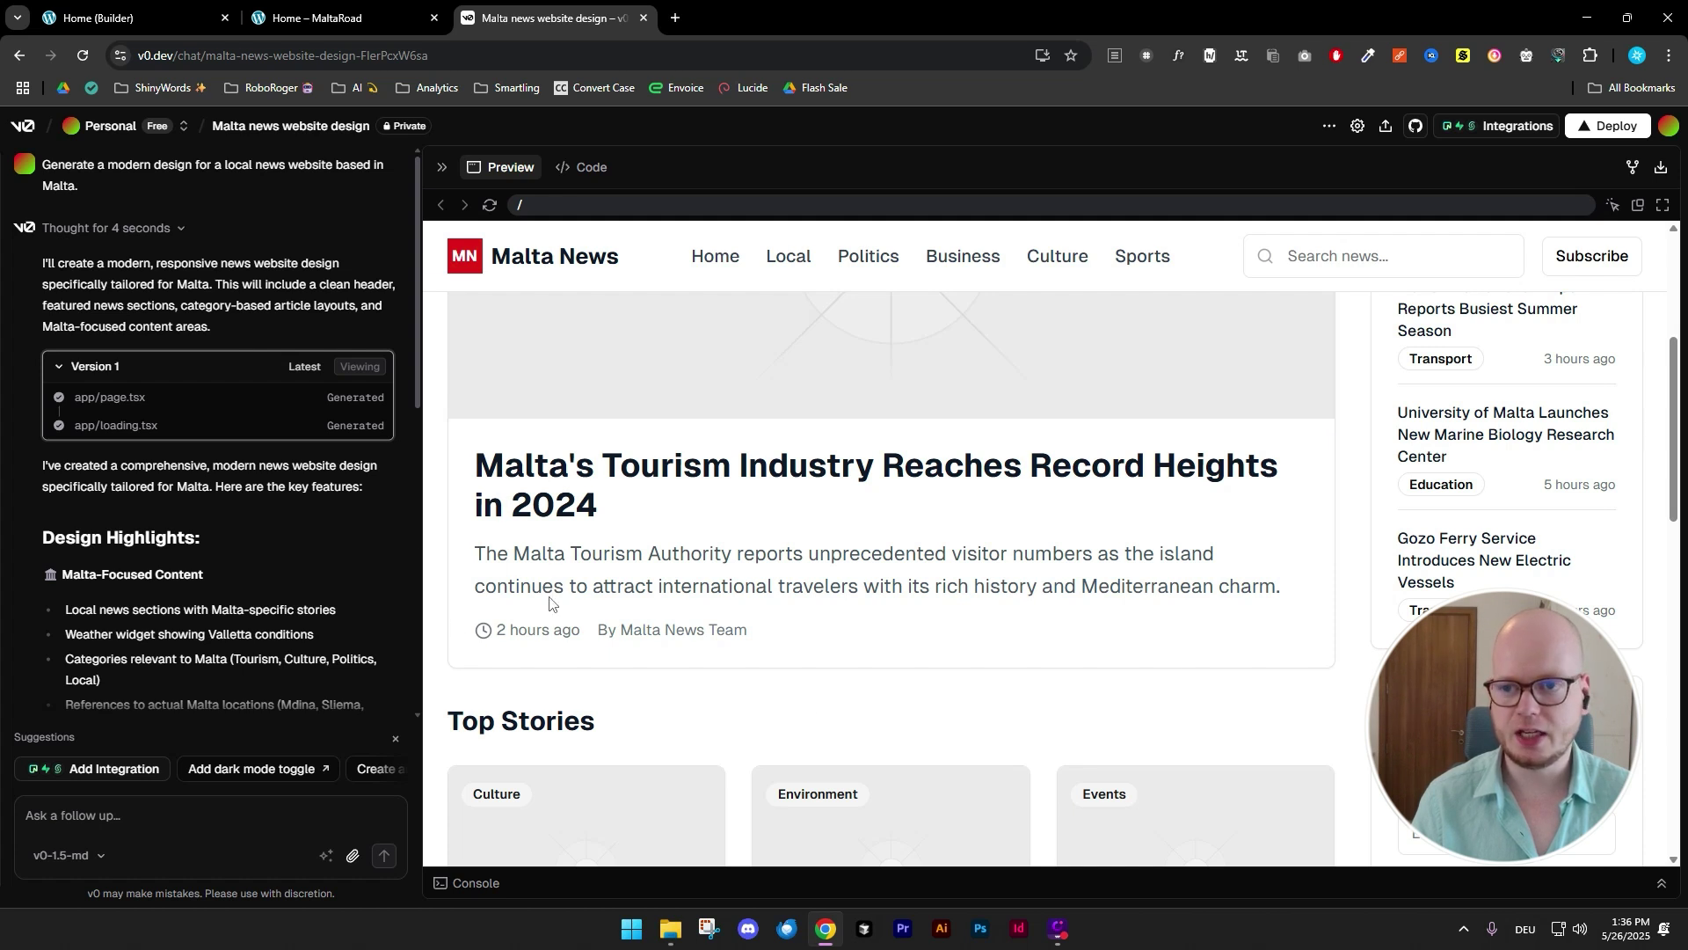
- Pin the Block element in the builder and add a new block inside the first container's query loop block
click(131, 18)
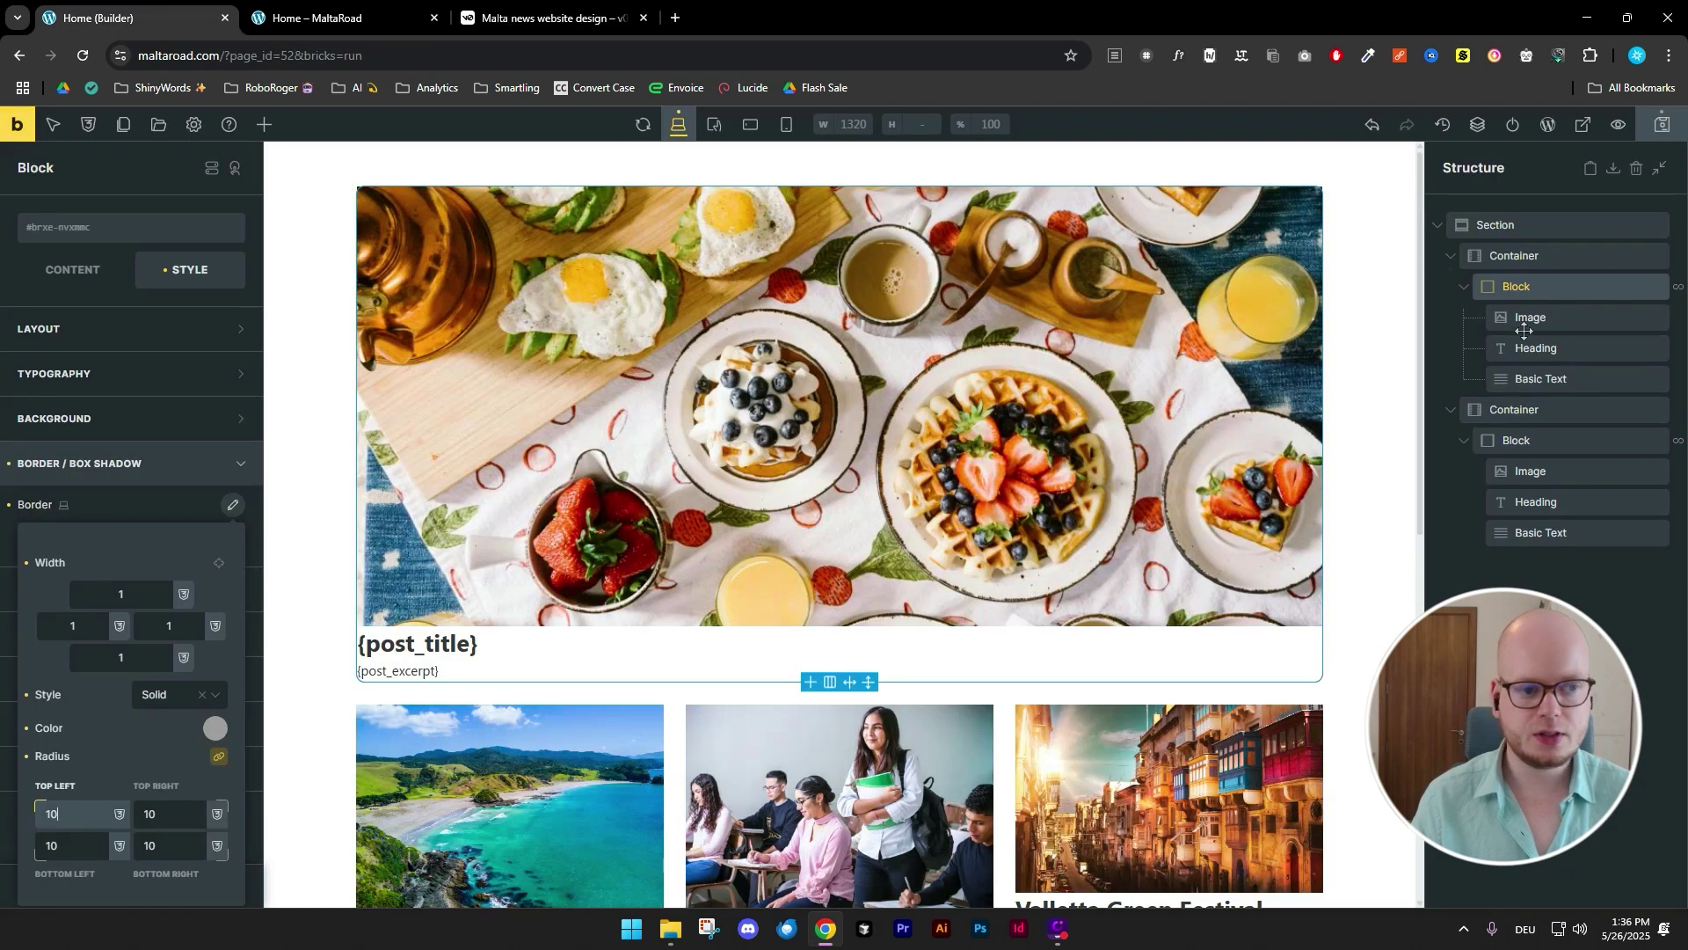
click(278, 136)
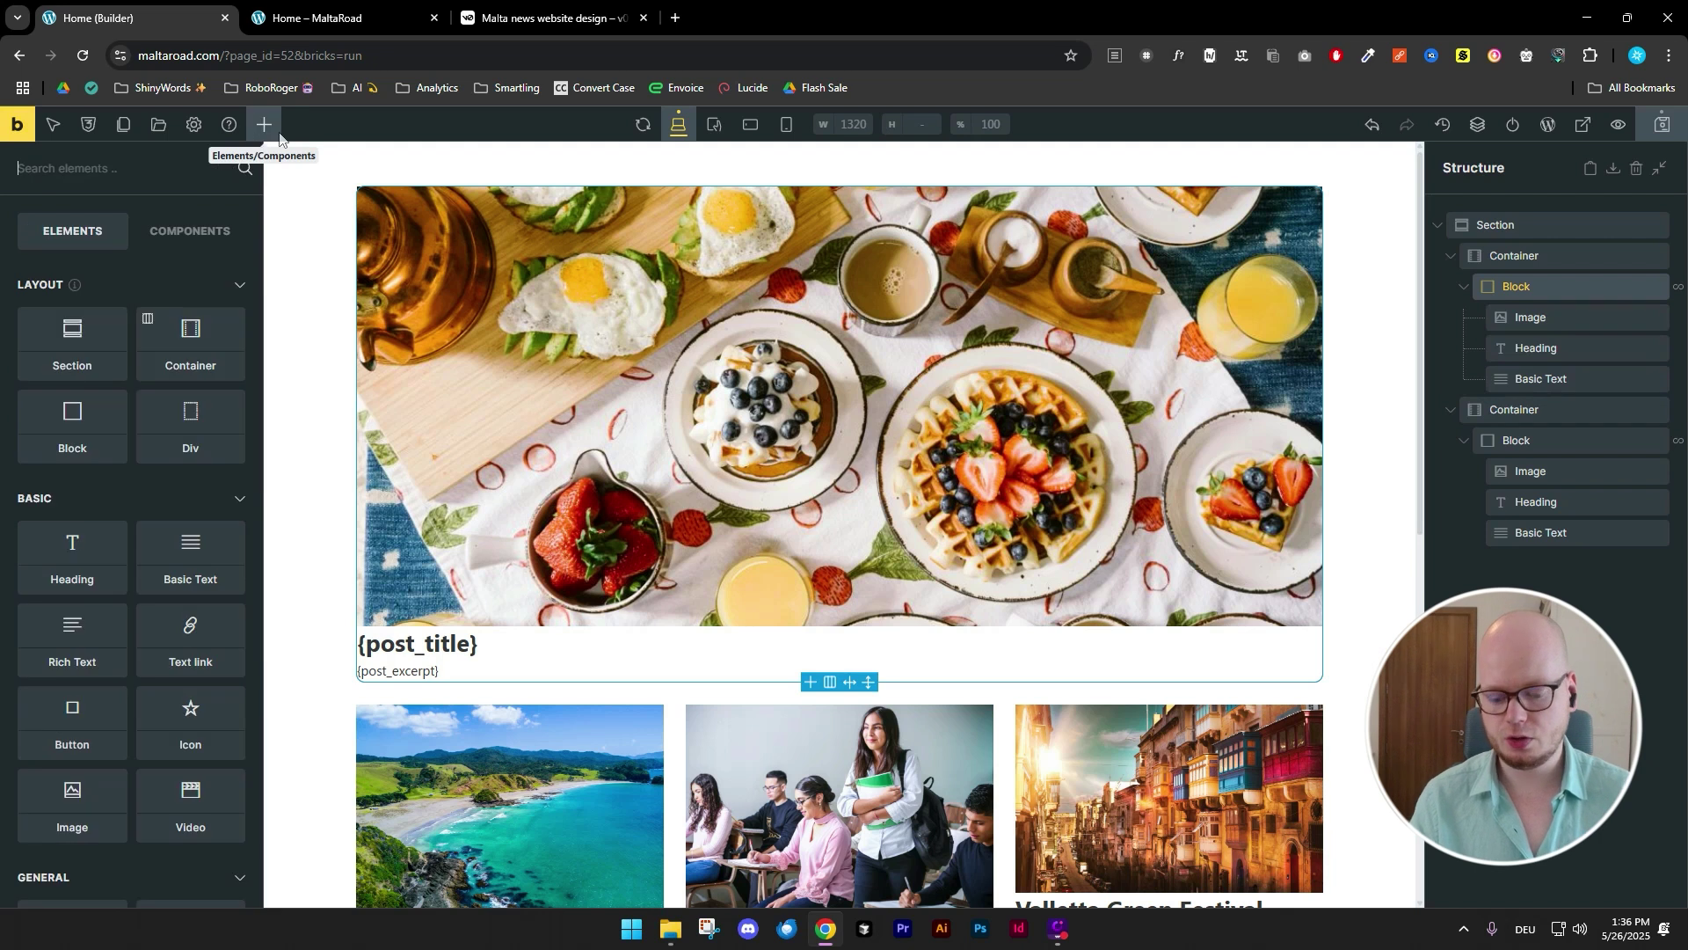
text(blo)
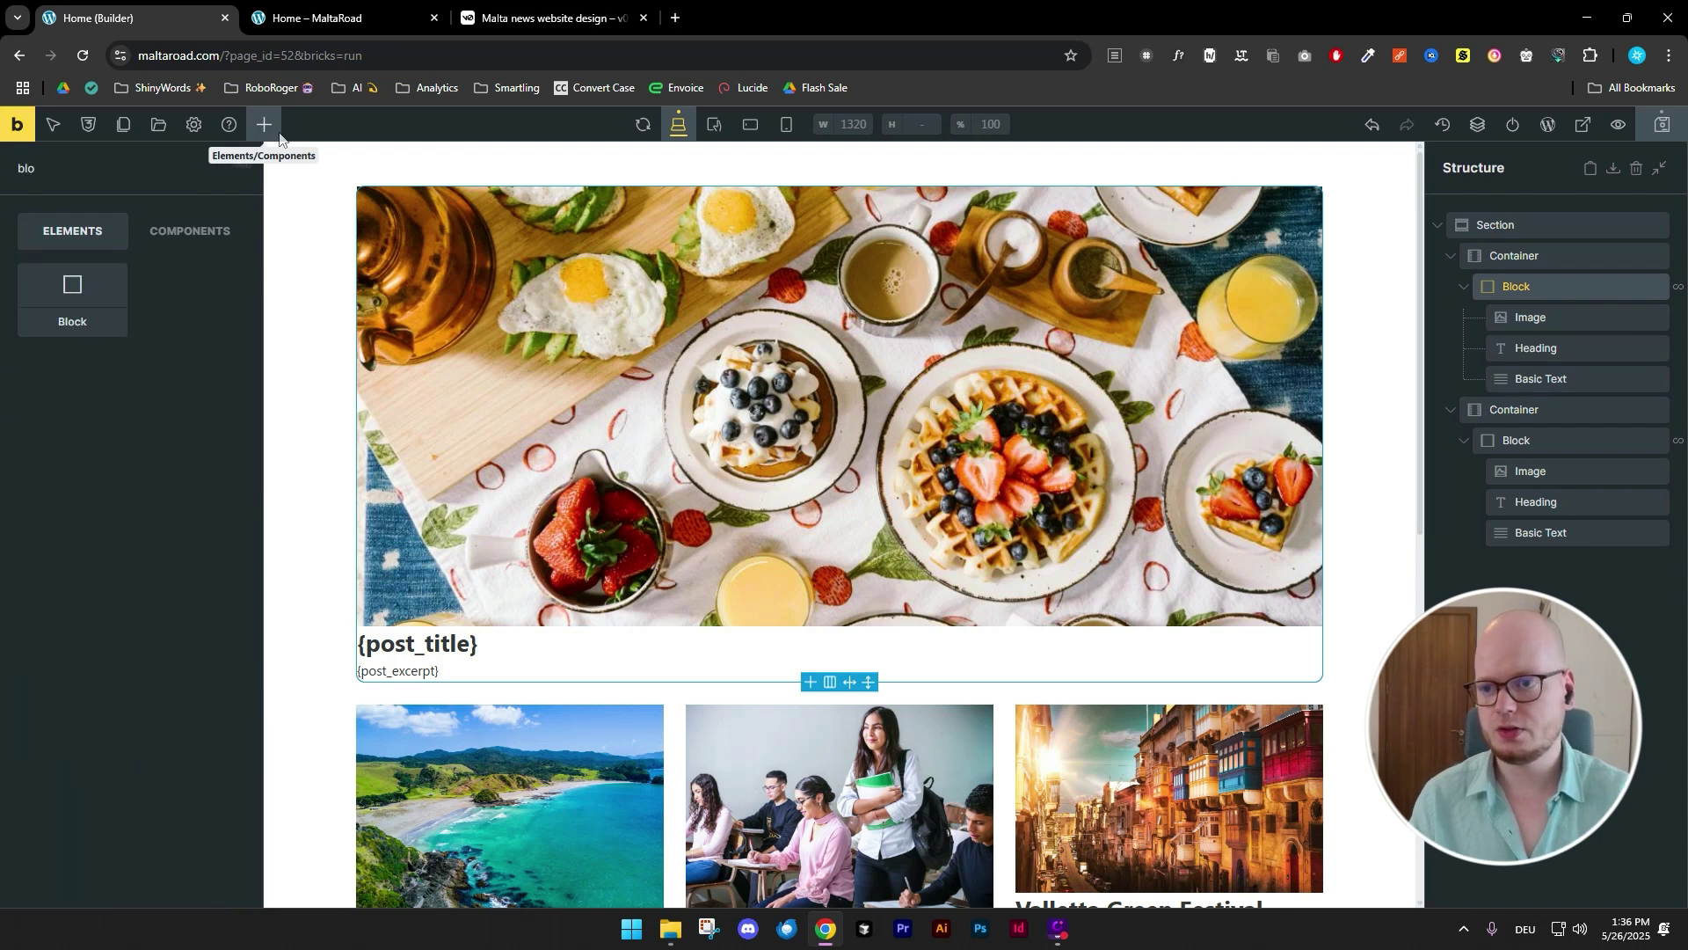
click(243, 160)
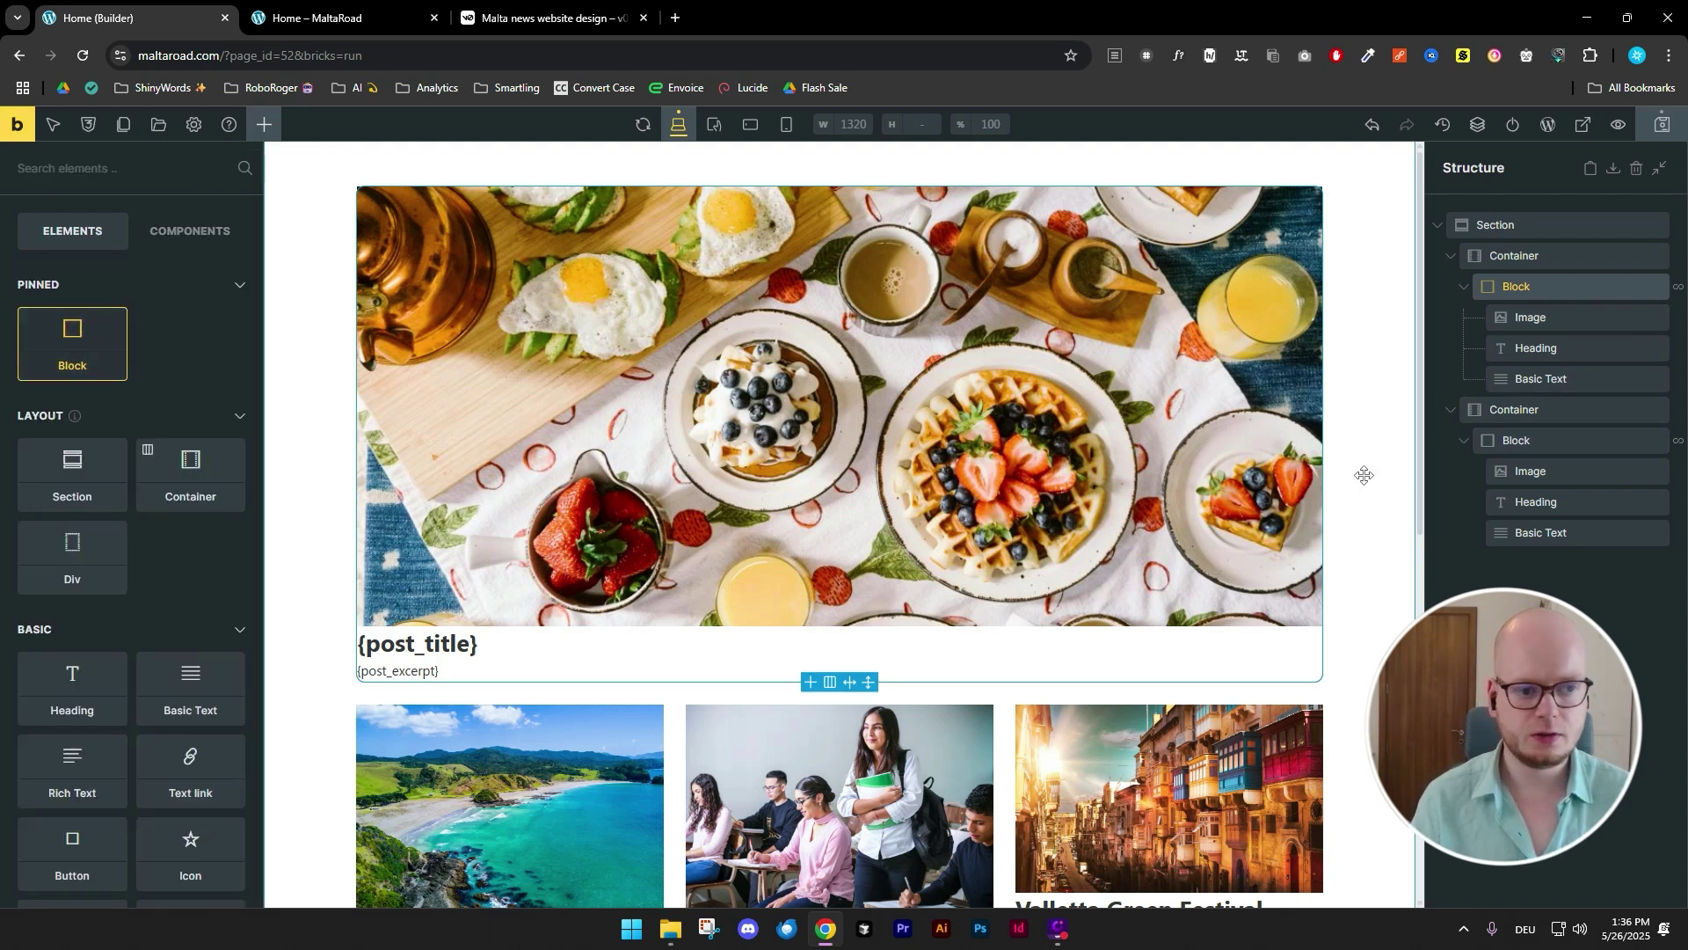
click(97, 338)
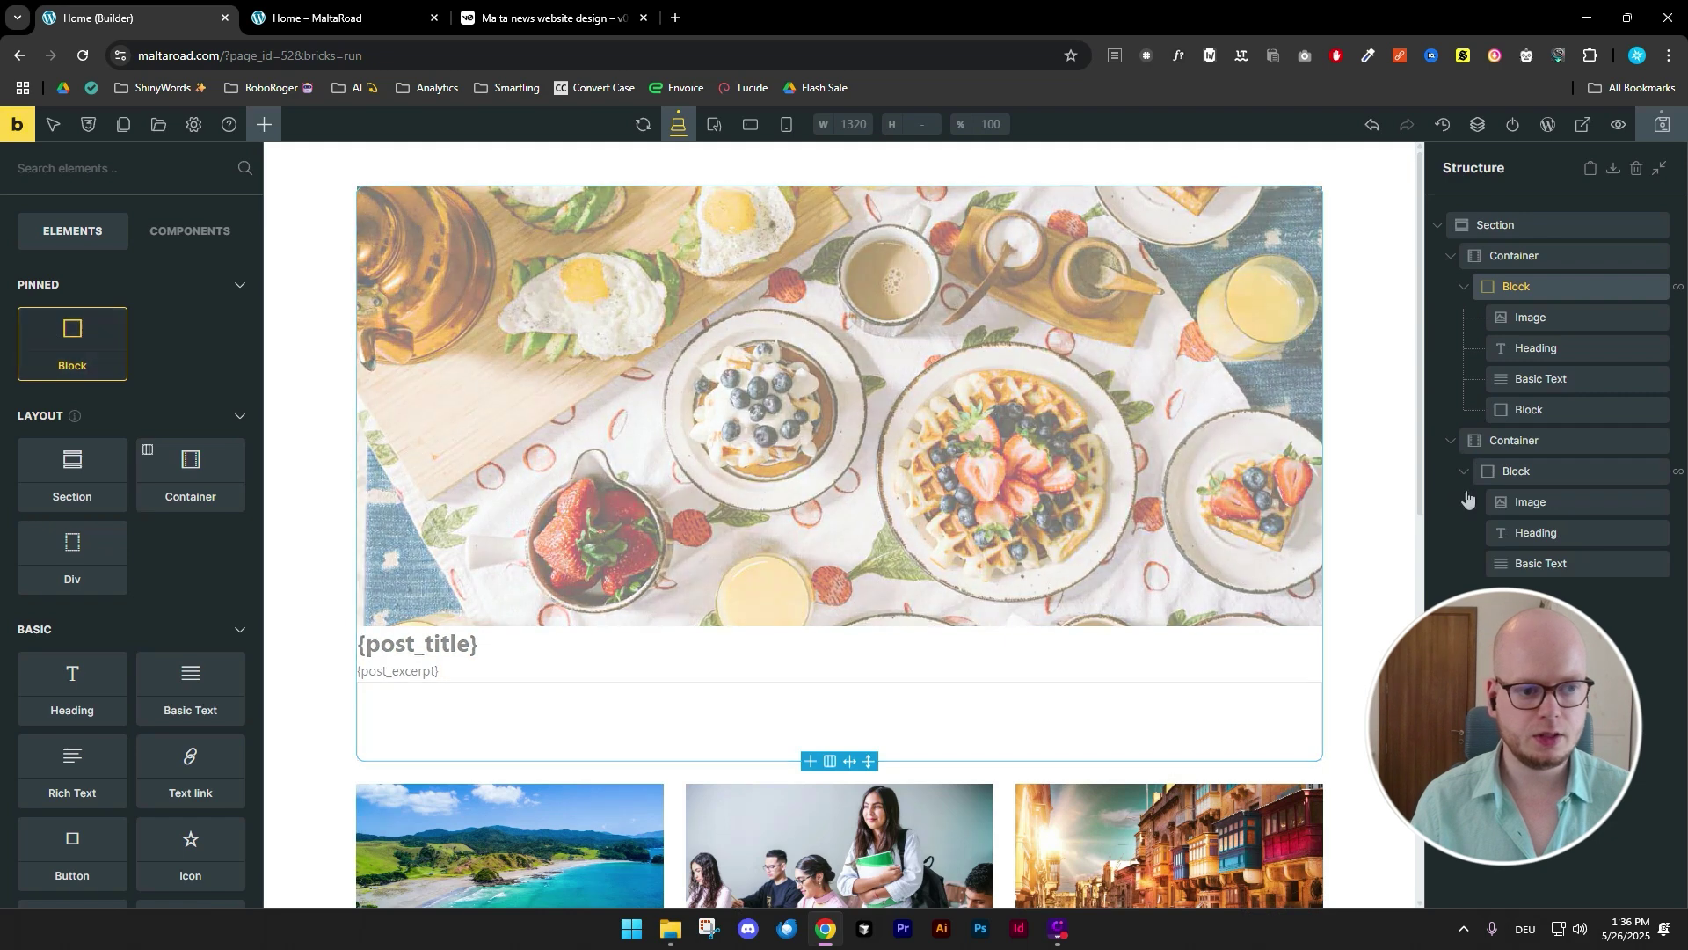
- Move the new block beneath the featured post's image and nest the heading and basic text inside it
mouse_move(1527, 408)
mouse_down()
mouse_move(1548, 343)
mouse_move(1530, 347)
mouse_move(1547, 394)
mouse_up()
click(1535, 376)
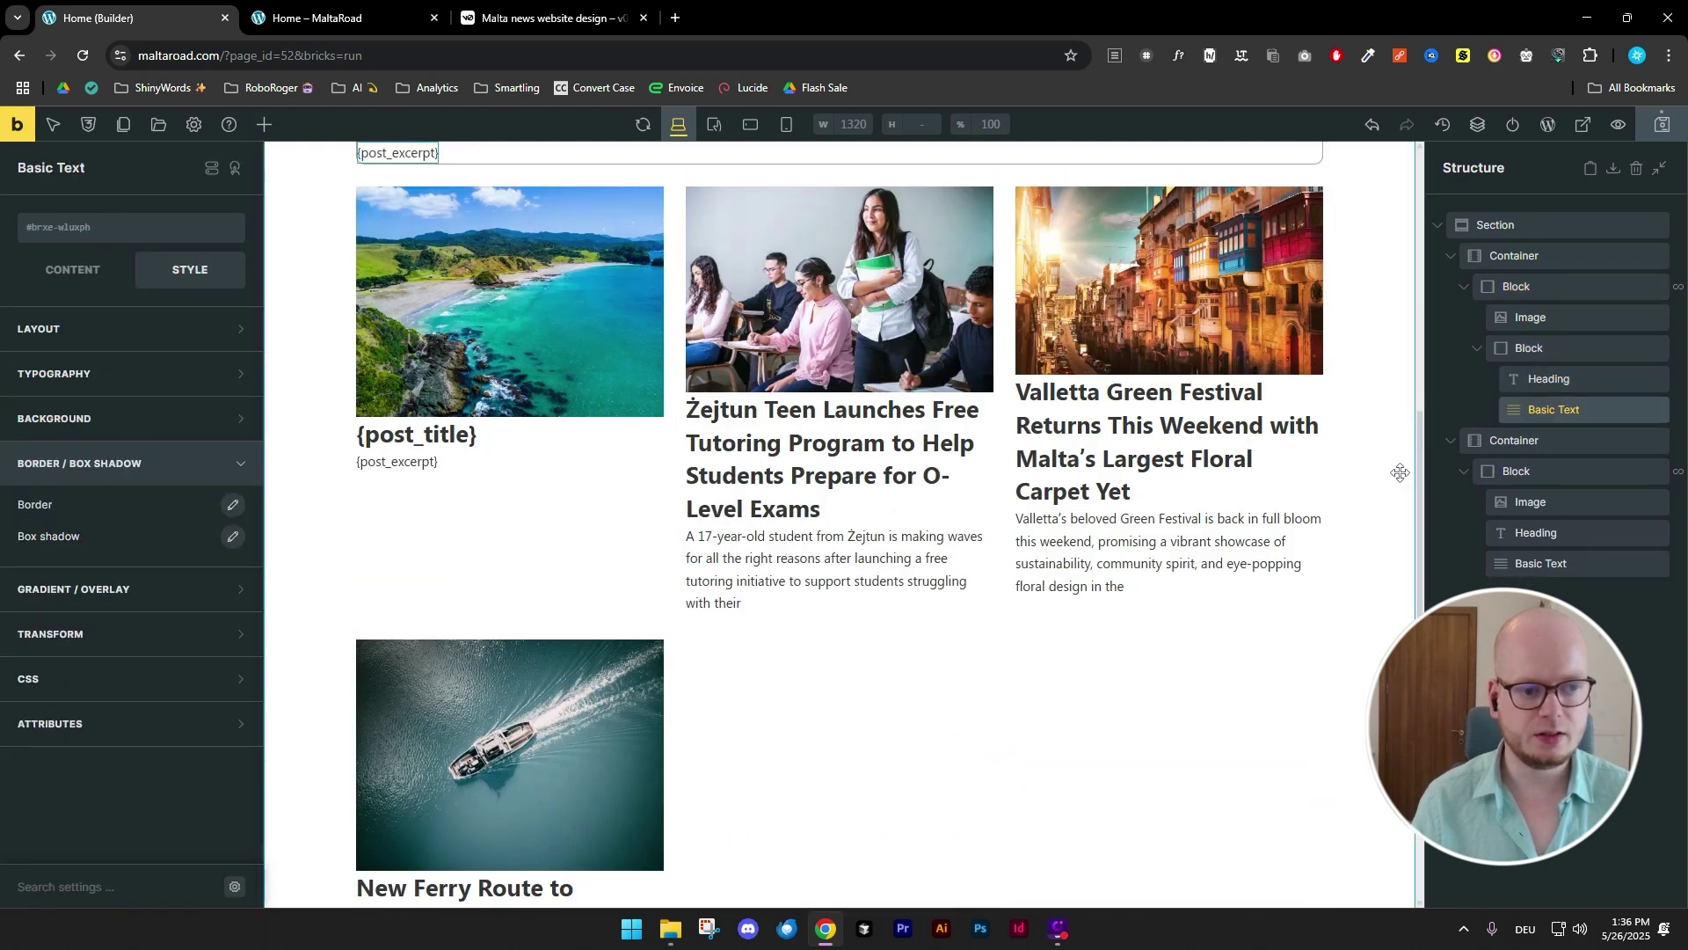
scroll(926, 592, up, 5)
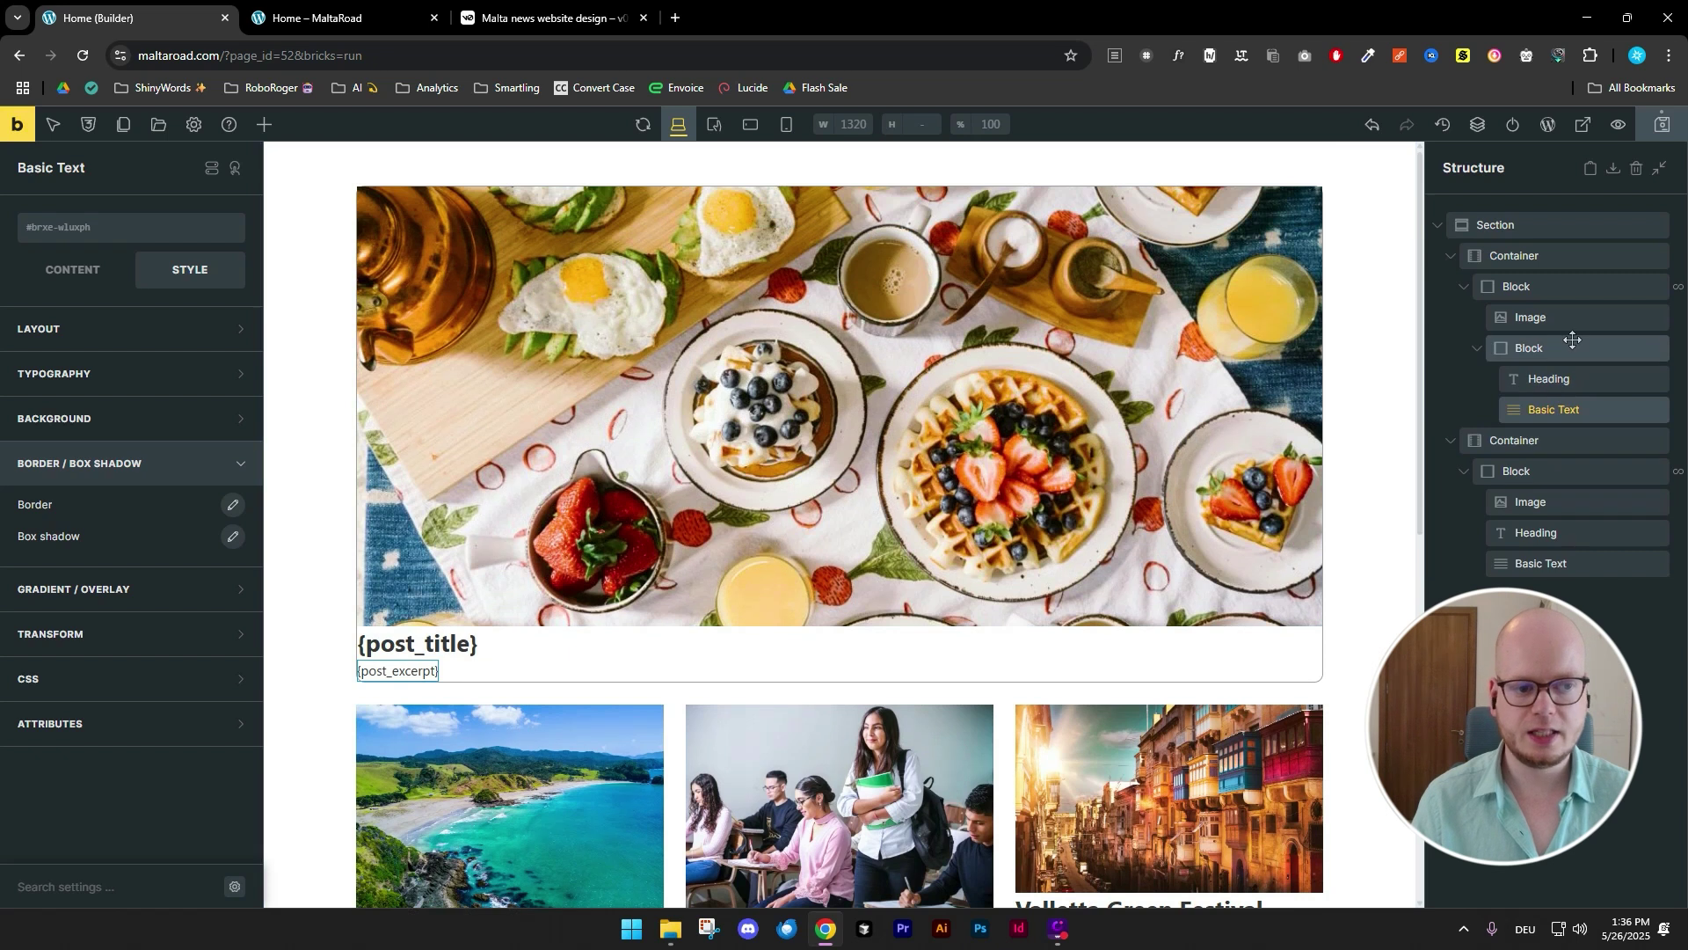
- Set the padding of the block around the featured post's heading and text to 25 on all four sides
click(1573, 340)
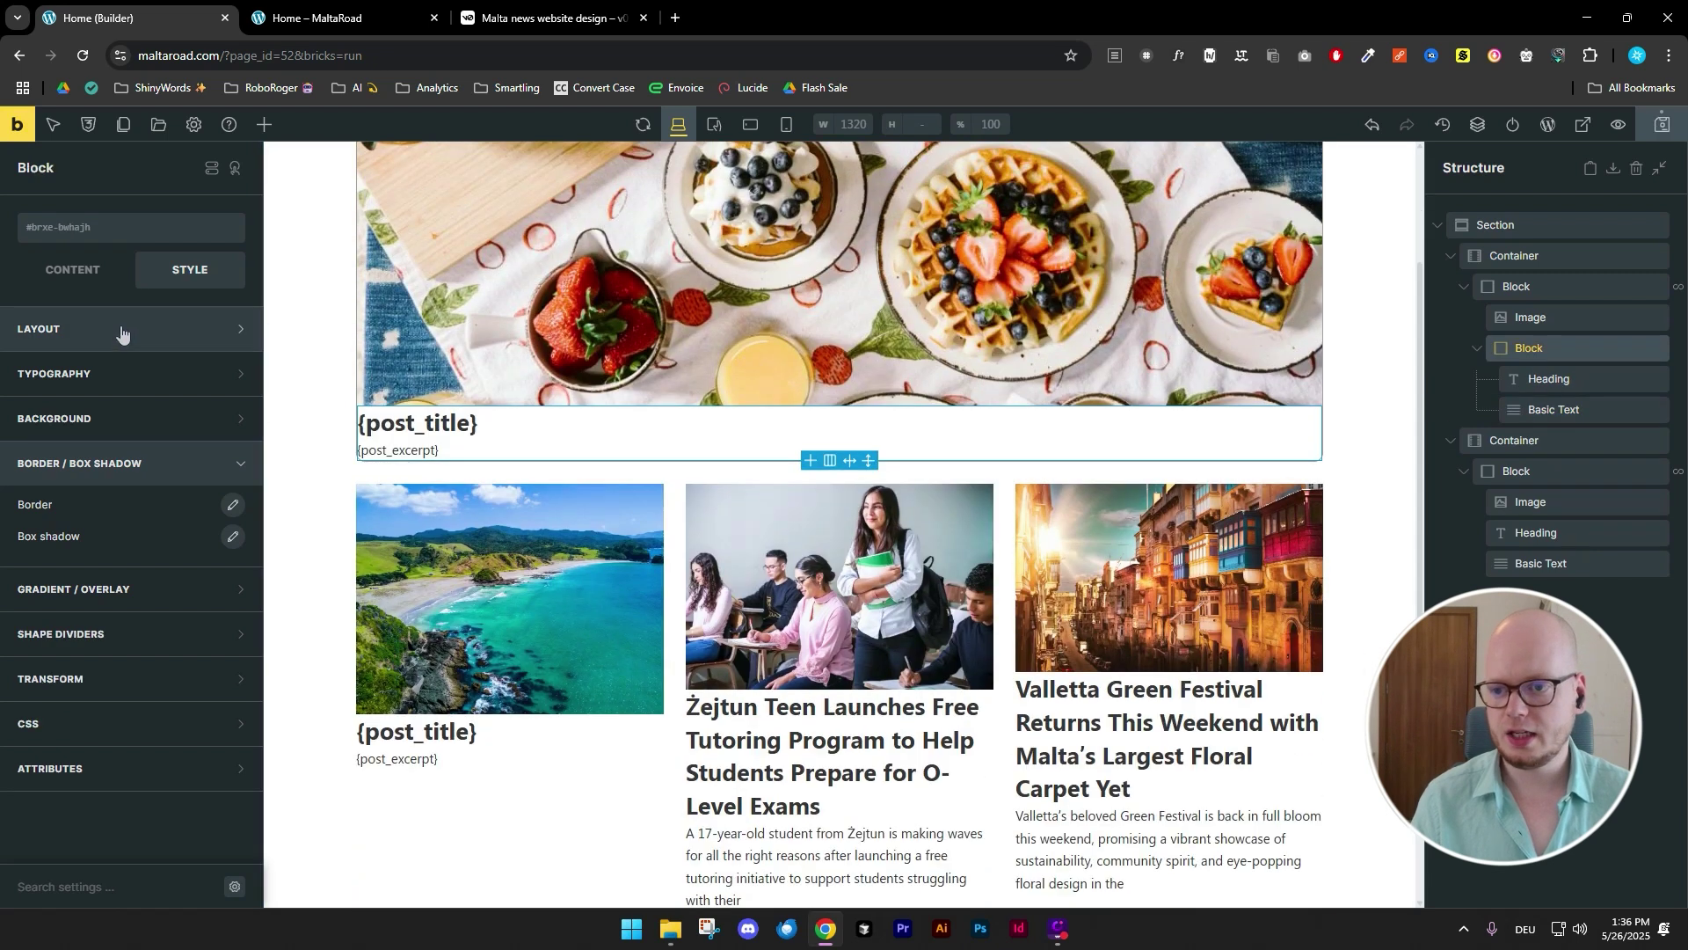
click(134, 336)
click(121, 576)
text(25)
key(Tab)
text(25)
key(Tab)
text(25)
key(Tab)
text(25)
scroll(835, 378, up, 3)
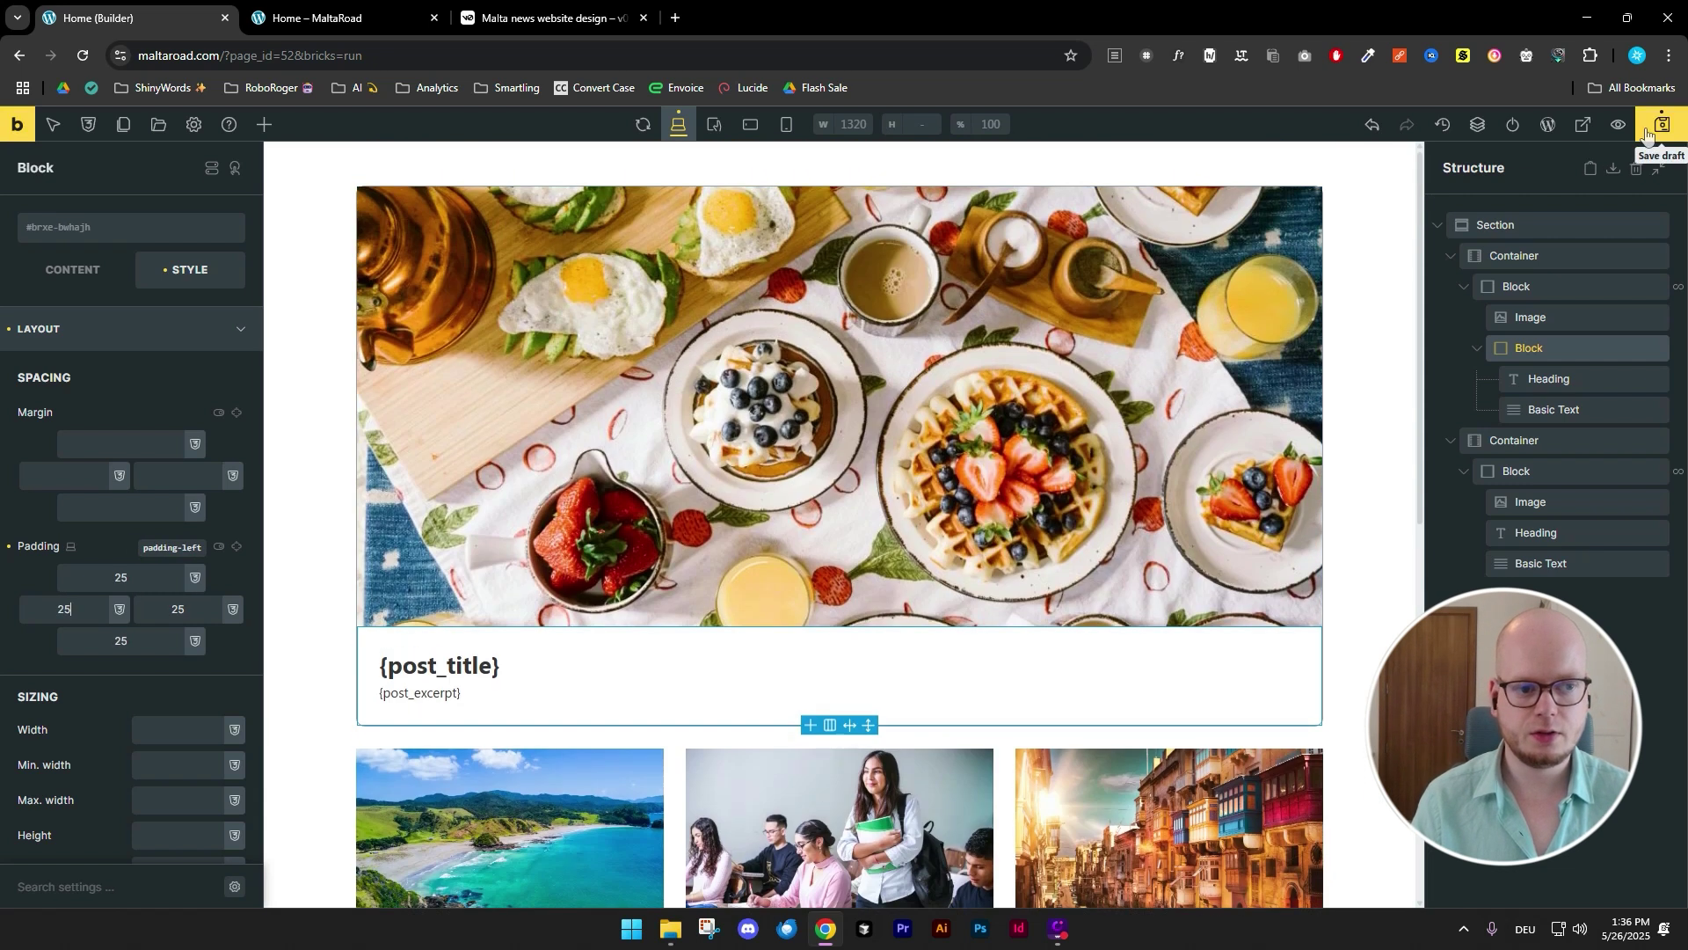
- Set the featured image's top left and top right border radius to 10 and save the page draft
click(1597, 320)
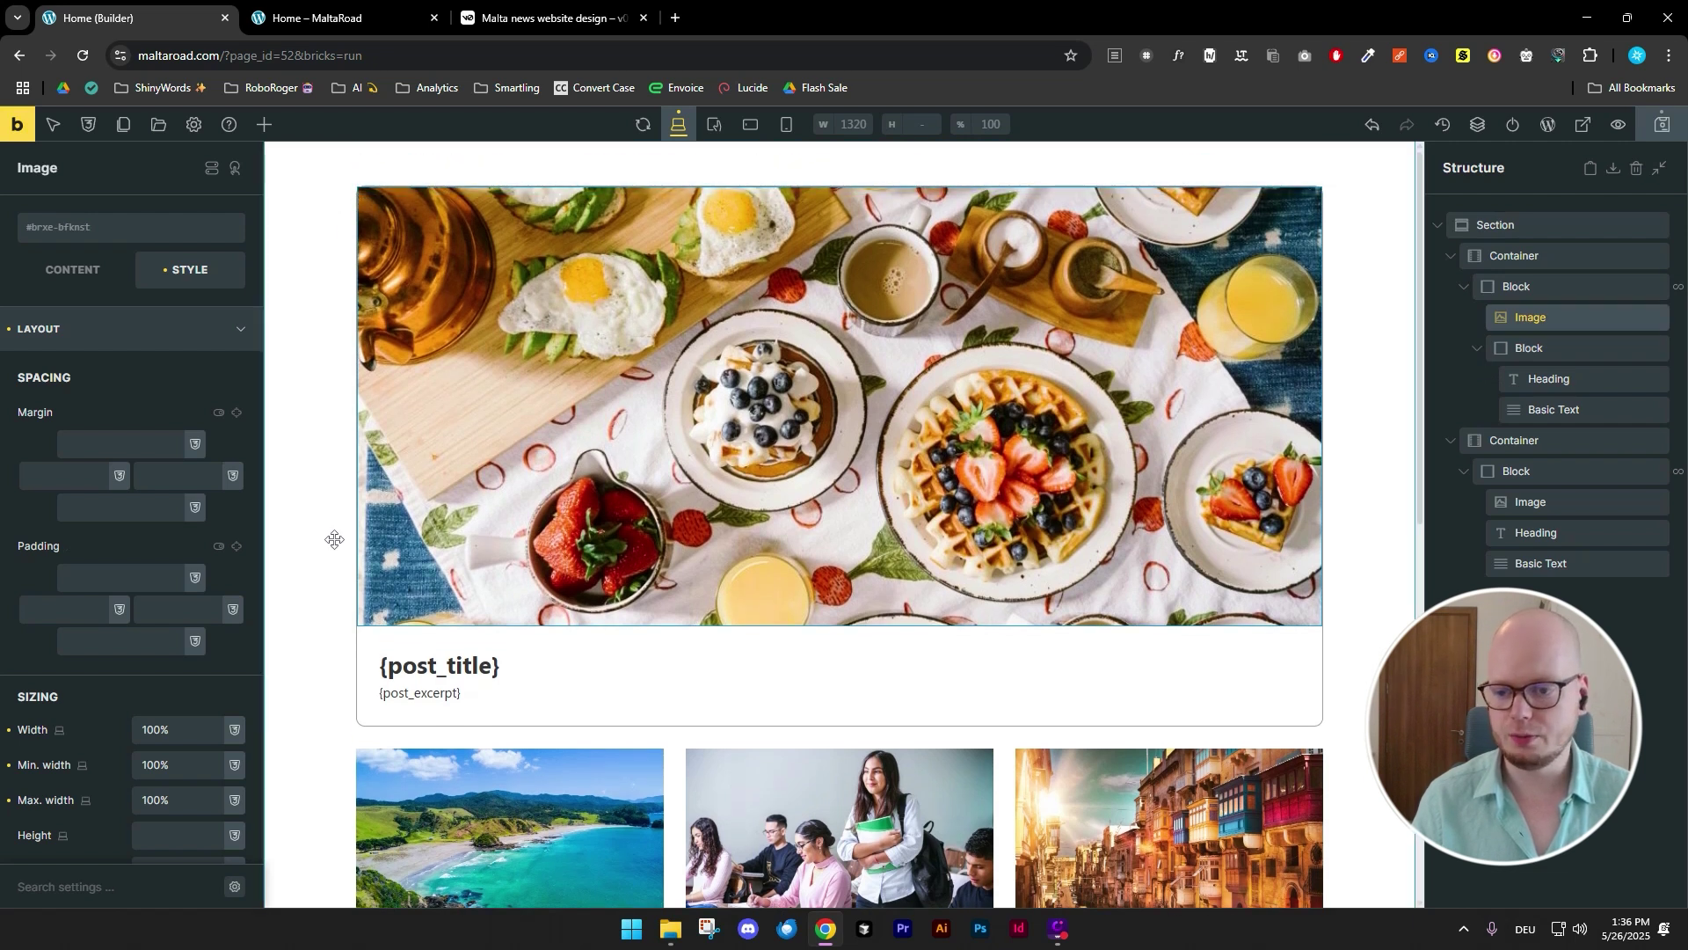
click(131, 340)
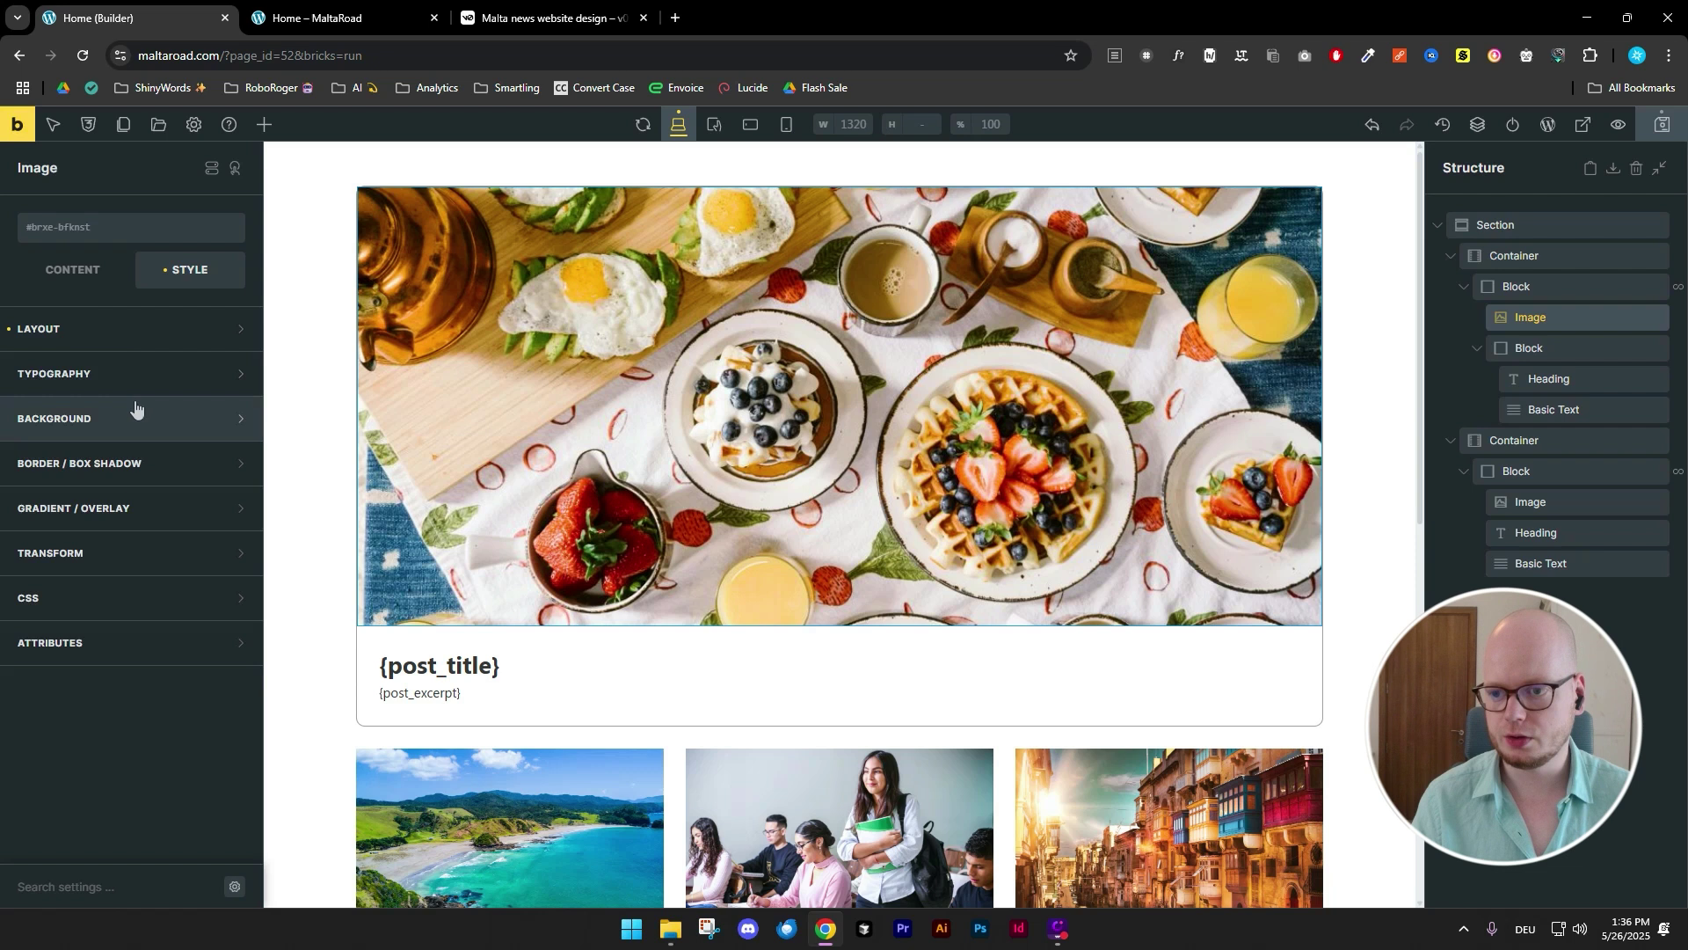
click(162, 468)
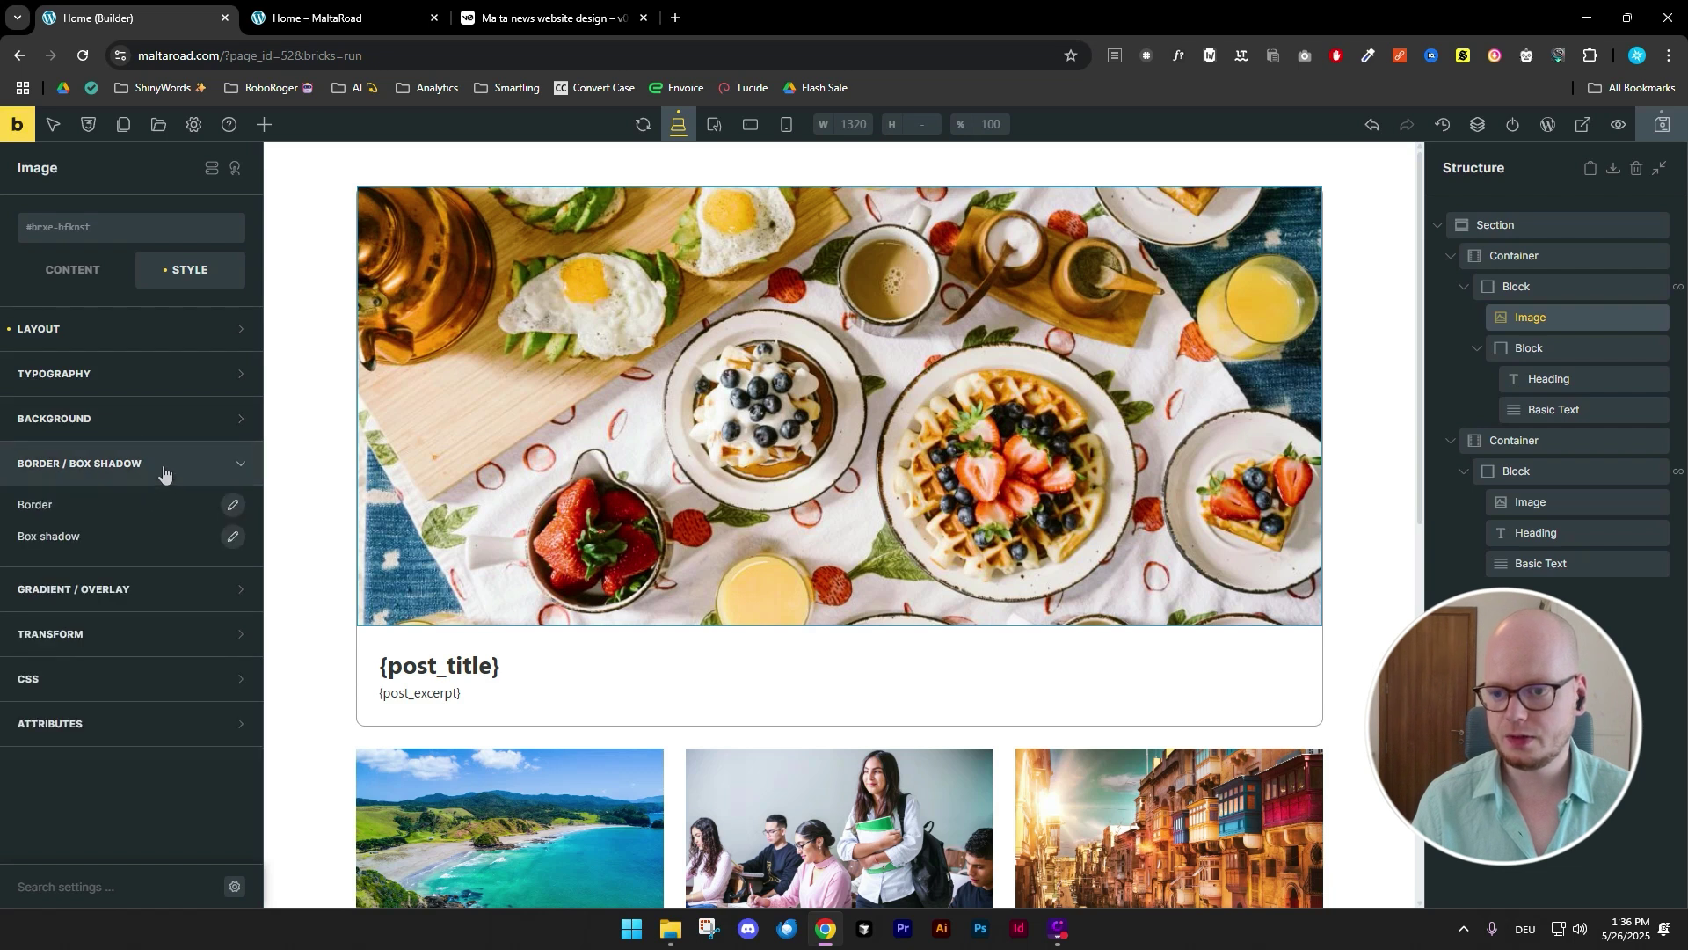
click(232, 505)
click(80, 816)
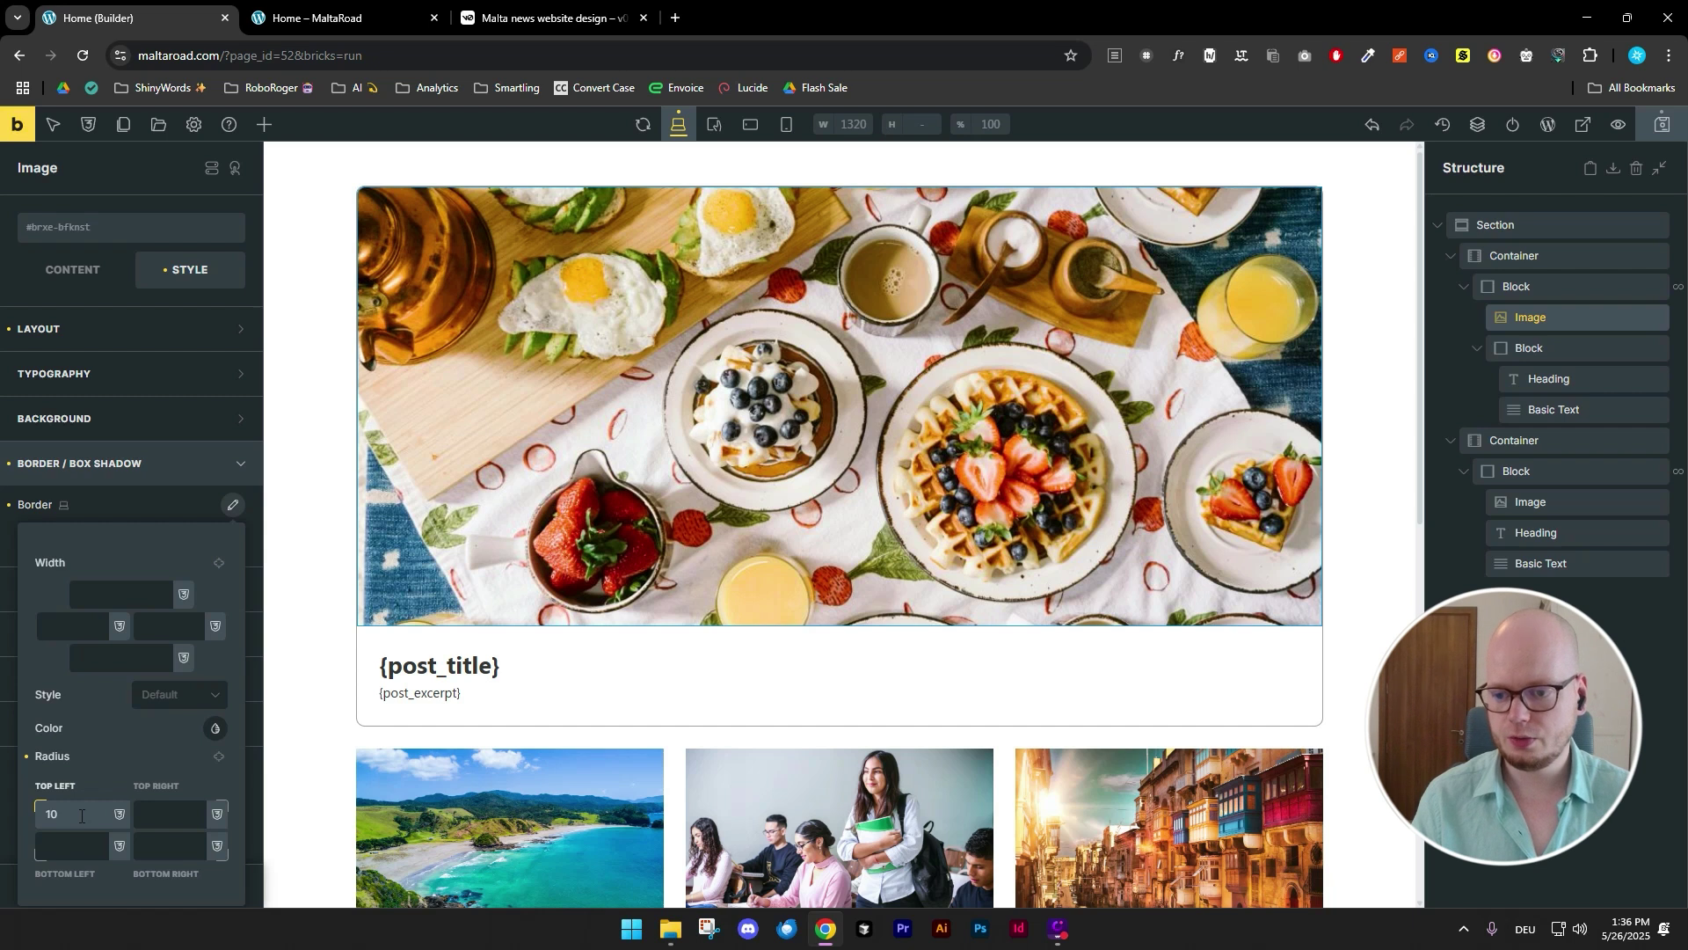
key(Tab)
text(10)
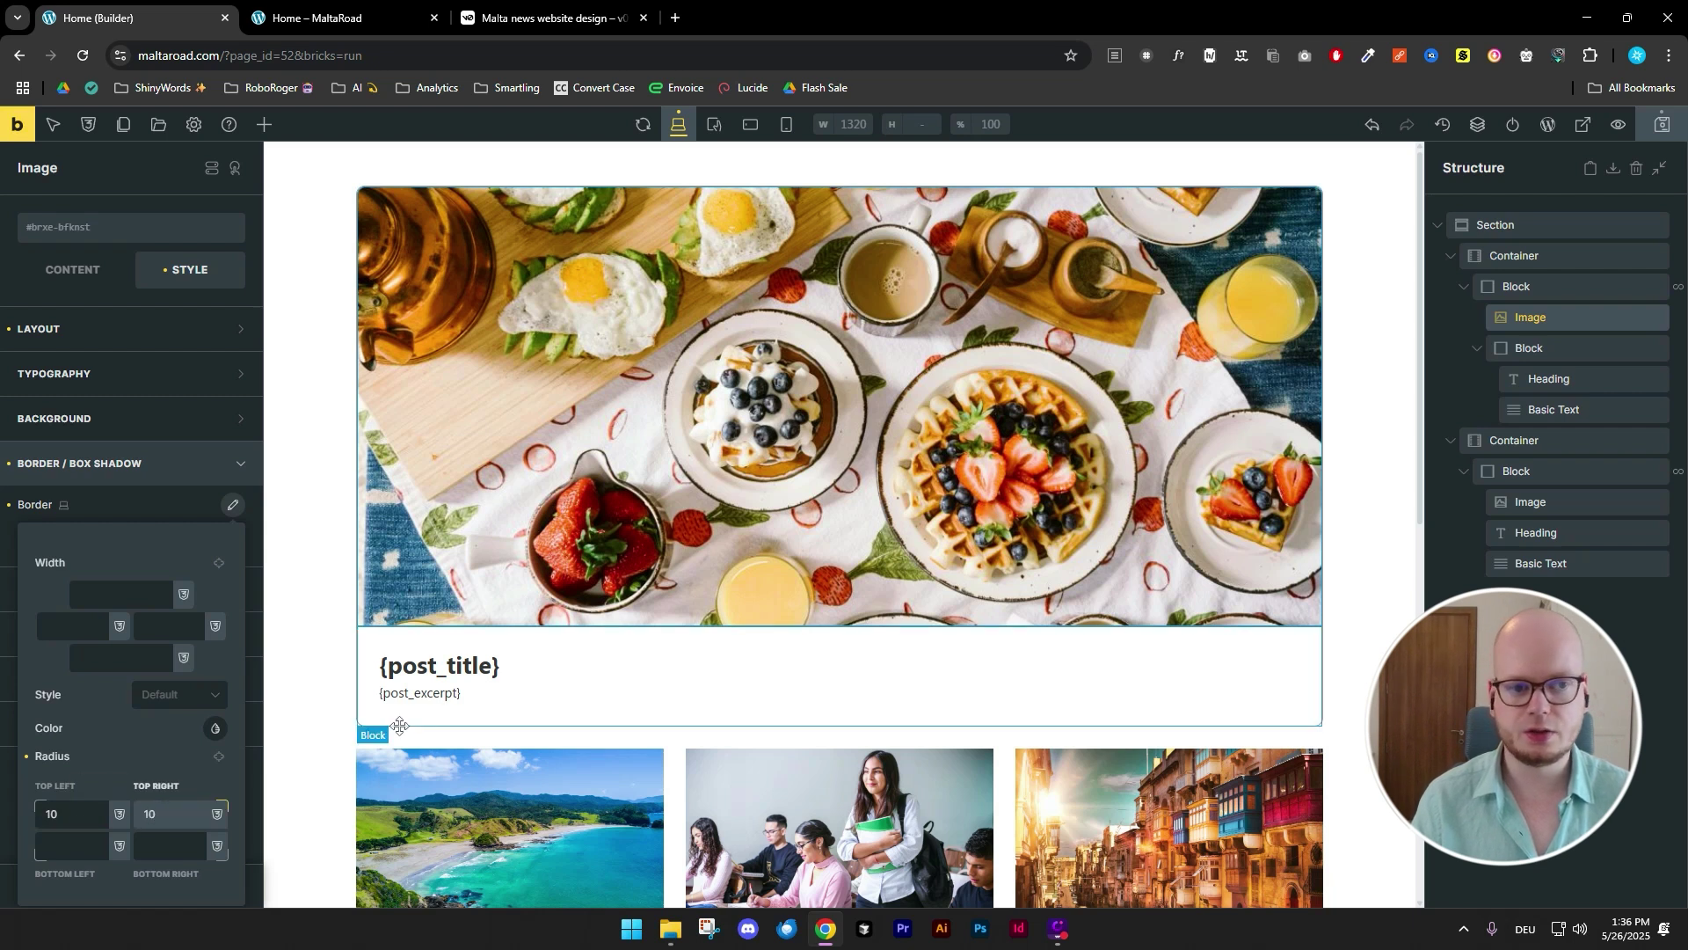
click(1662, 124)
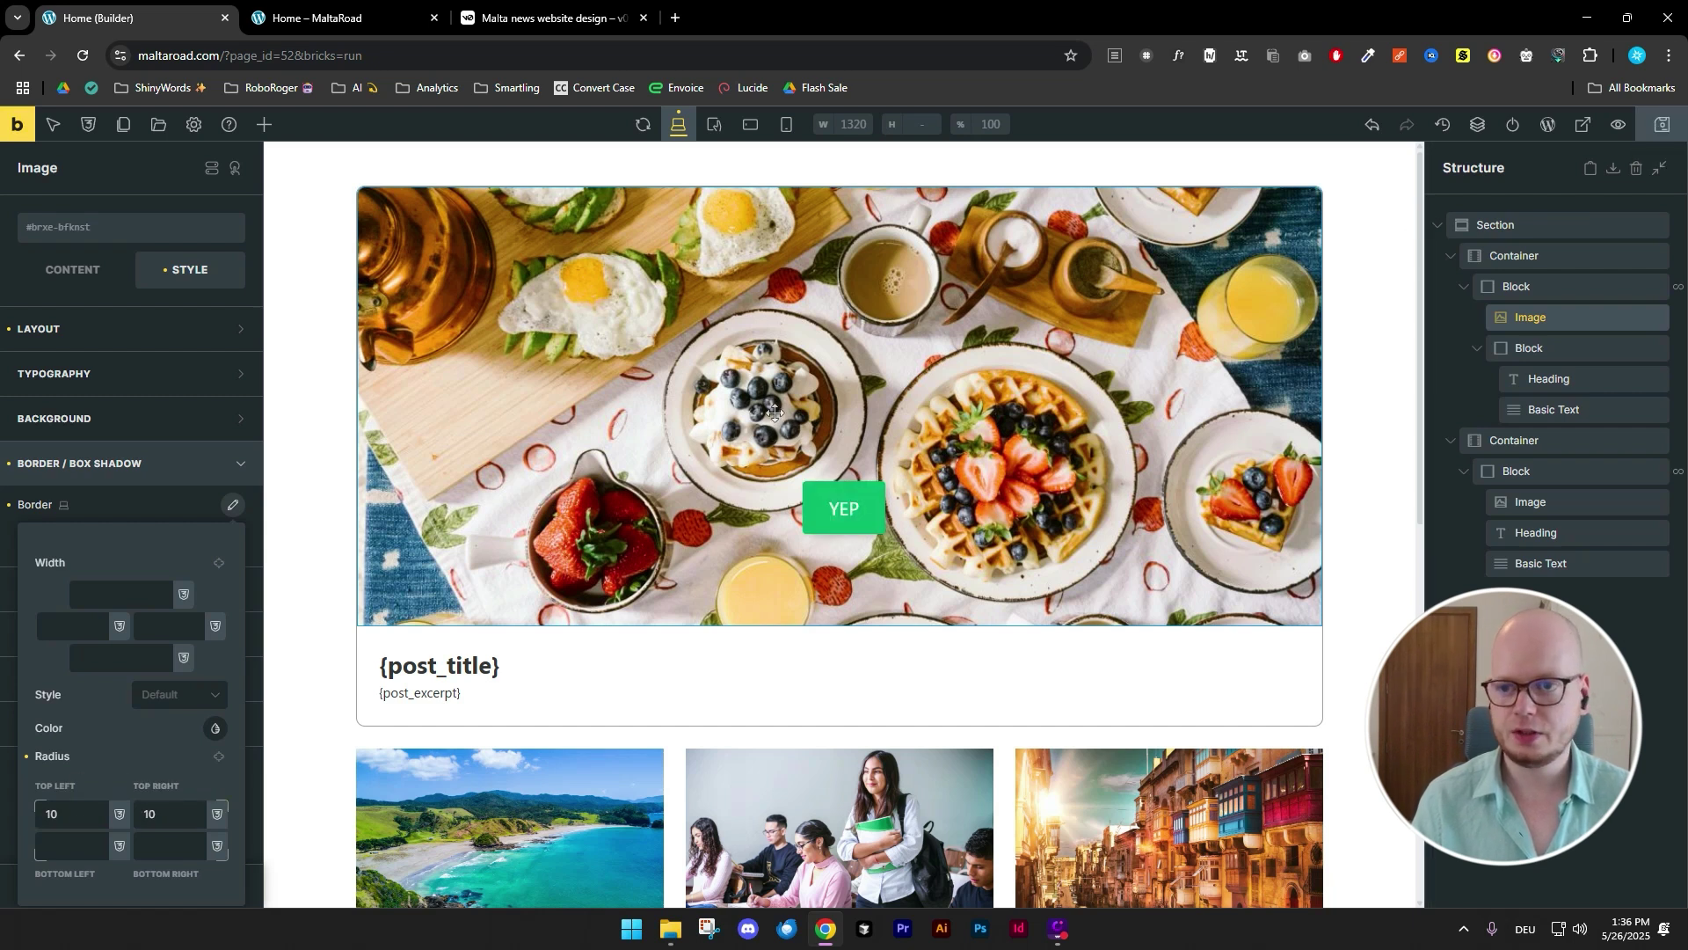
- Reload the Home page preview and compare the featured post card with the one in the v0 design
click(301, 18)
scroll(322, 282, up, 5)
key(F5)
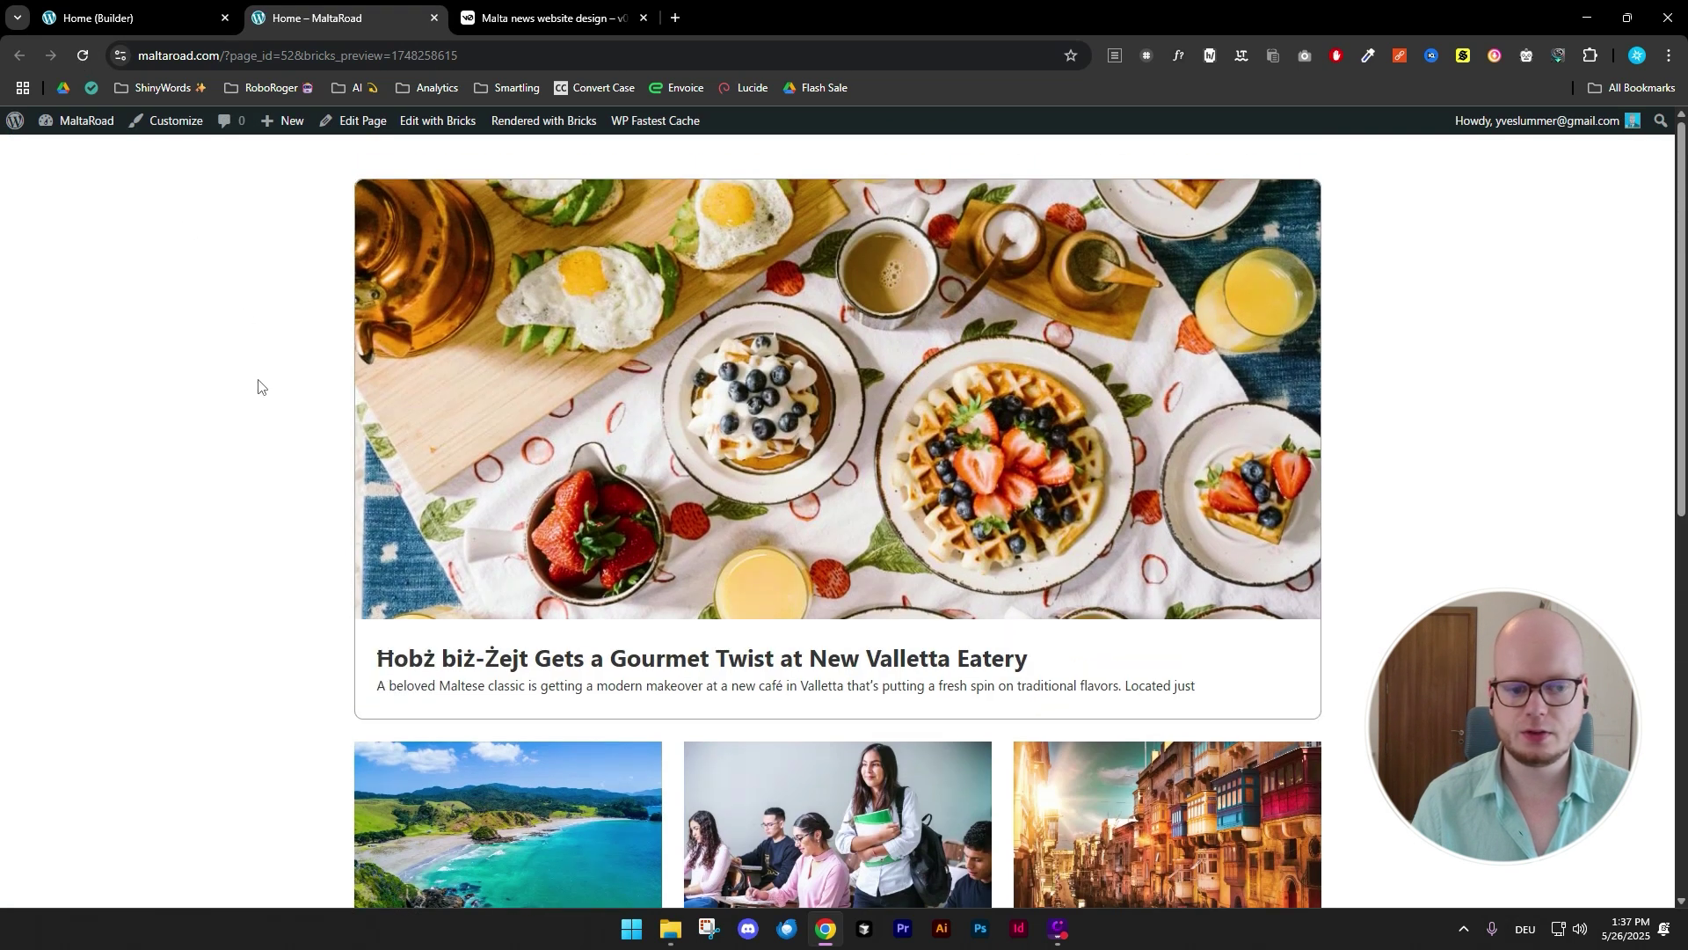
click(536, 17)
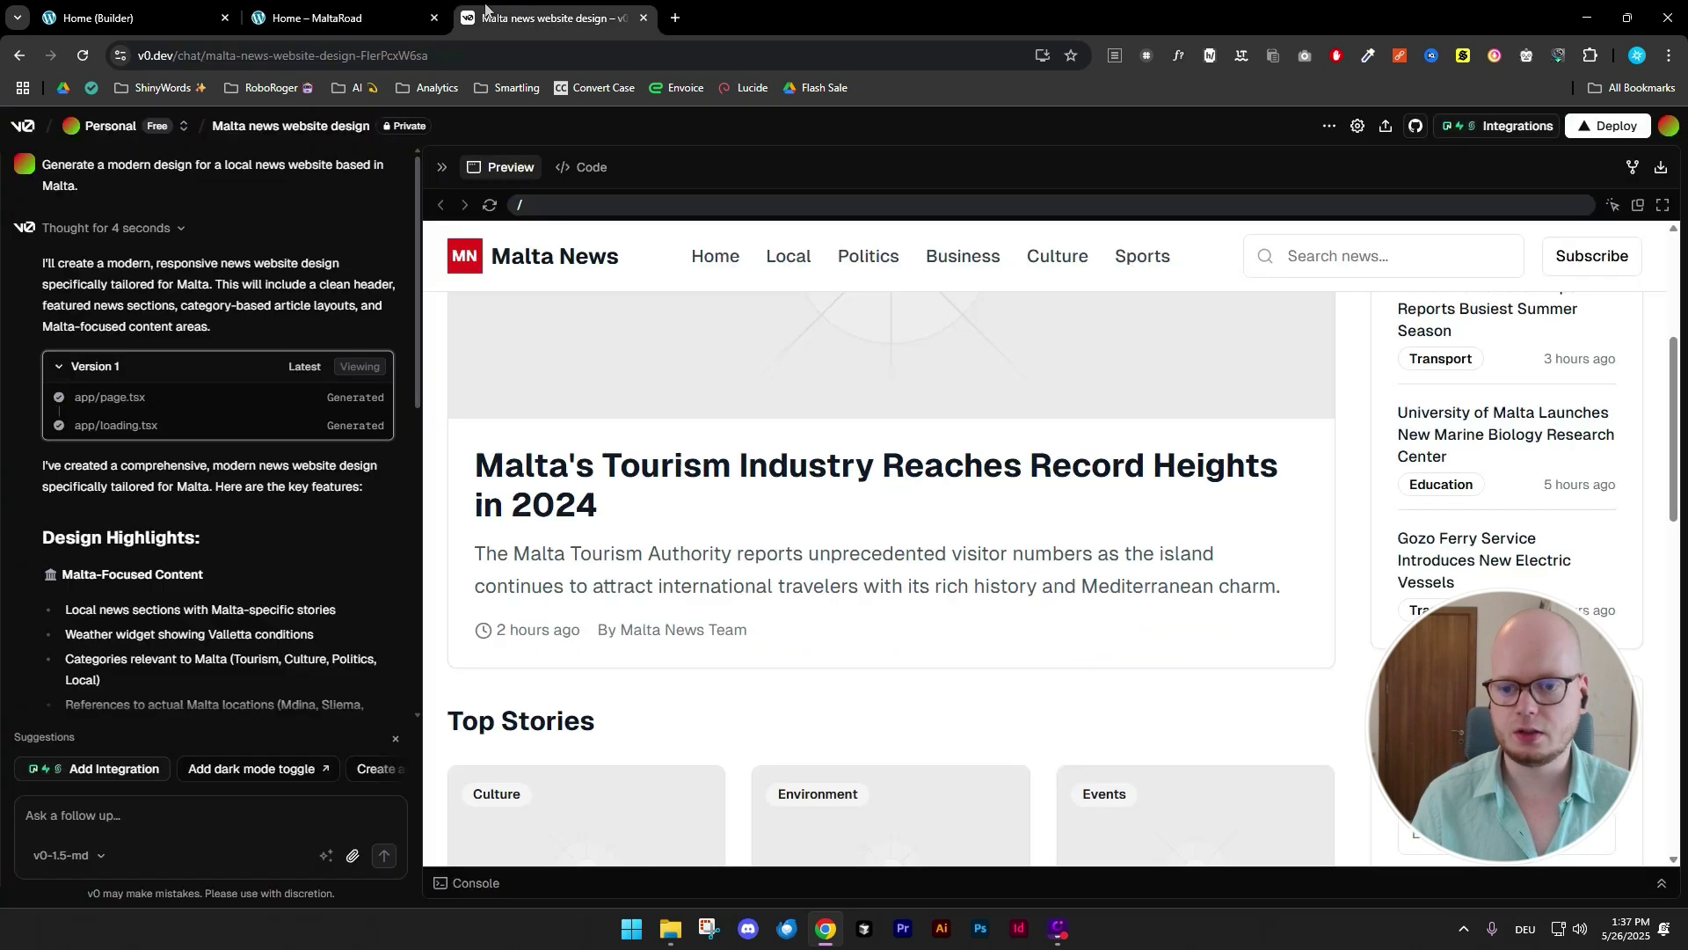
scroll(664, 594, up, 3)
scroll(664, 592, down, 1)
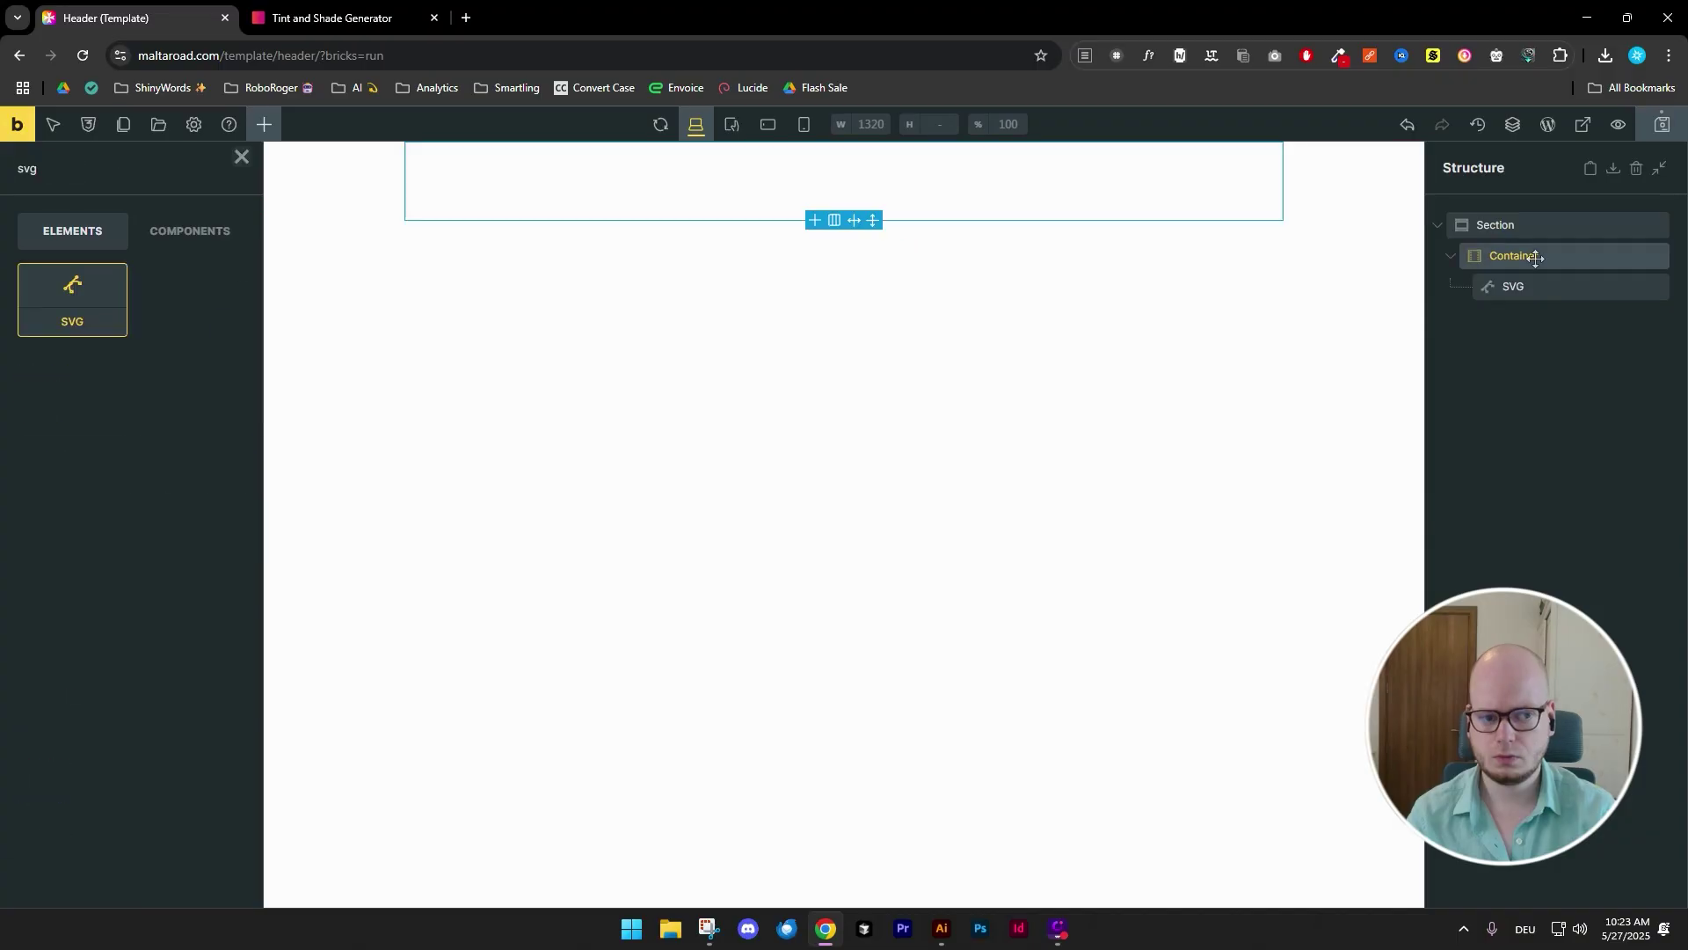
click(1539, 250)
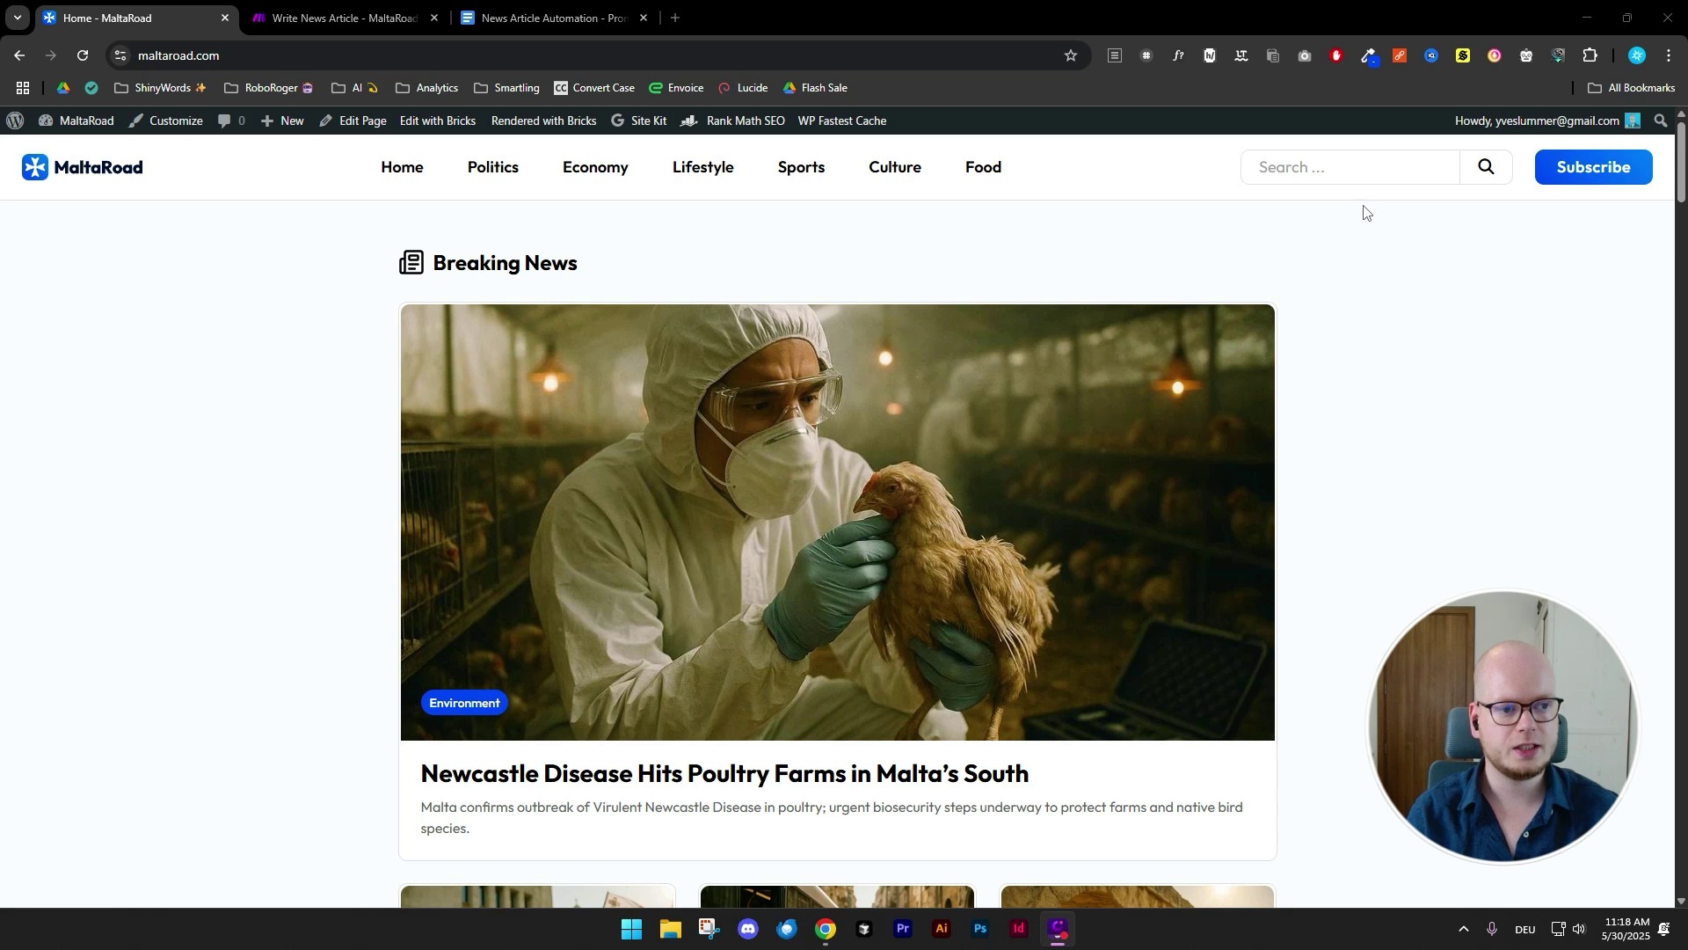
- Check the newsletter subscription popup, close it, and review the live home page's news cards, signup box, category links and category sections
click(1641, 171)
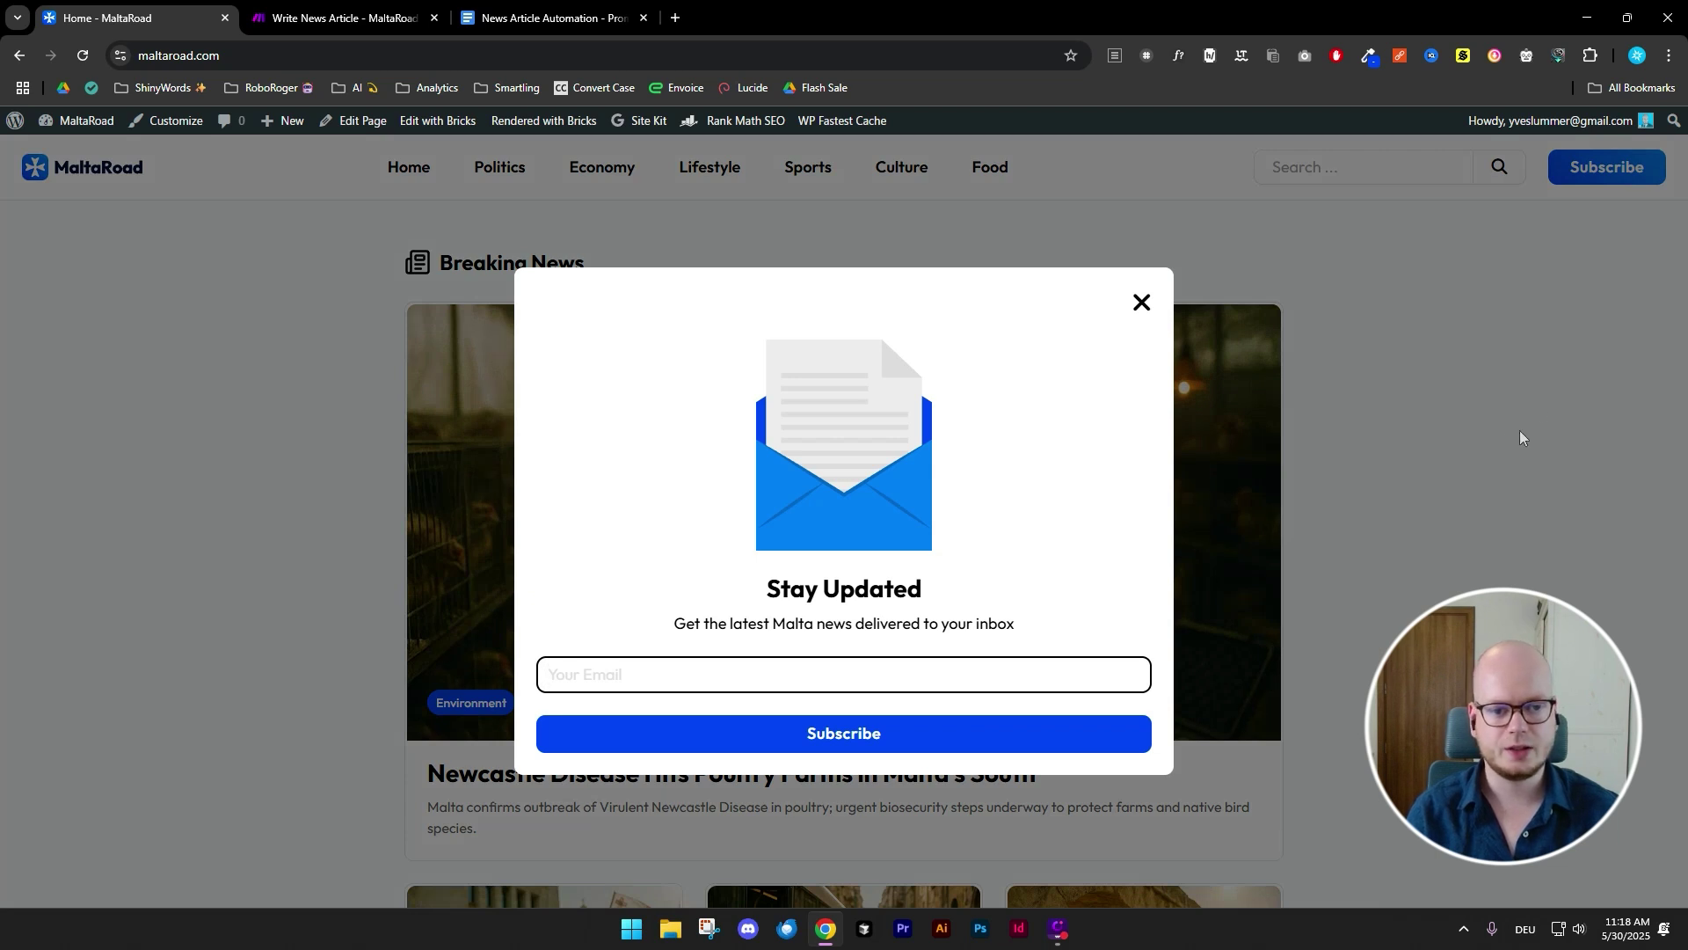
click(1142, 303)
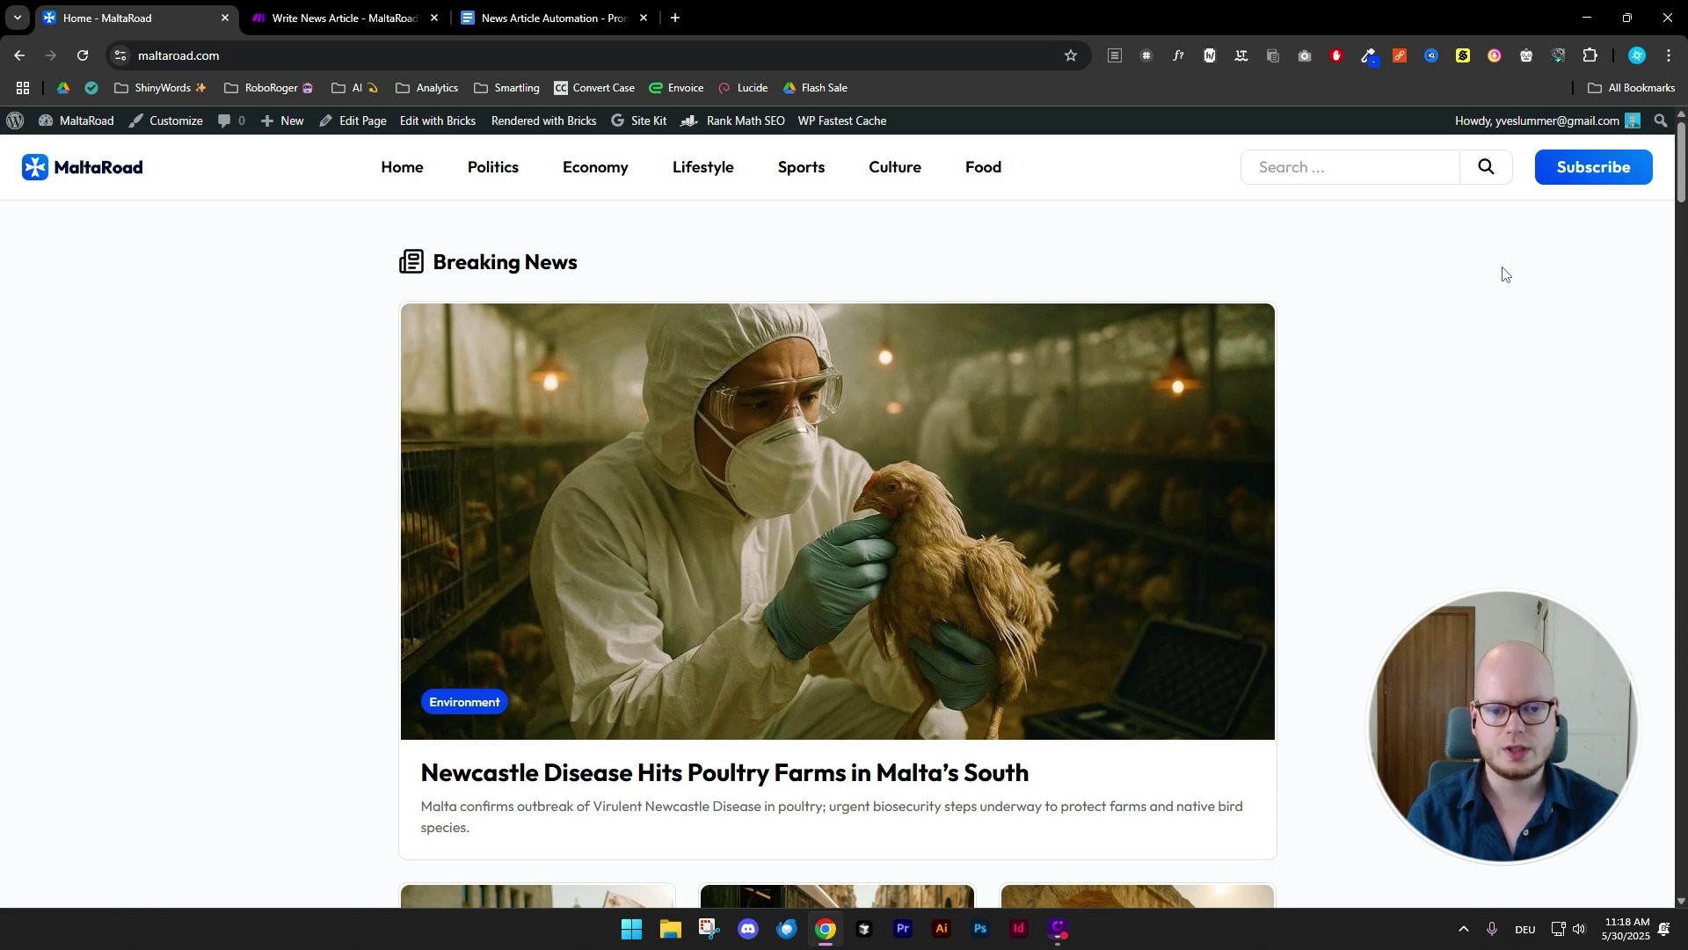
scroll(1503, 273, down, 3)
scroll(1503, 274, down, 2)
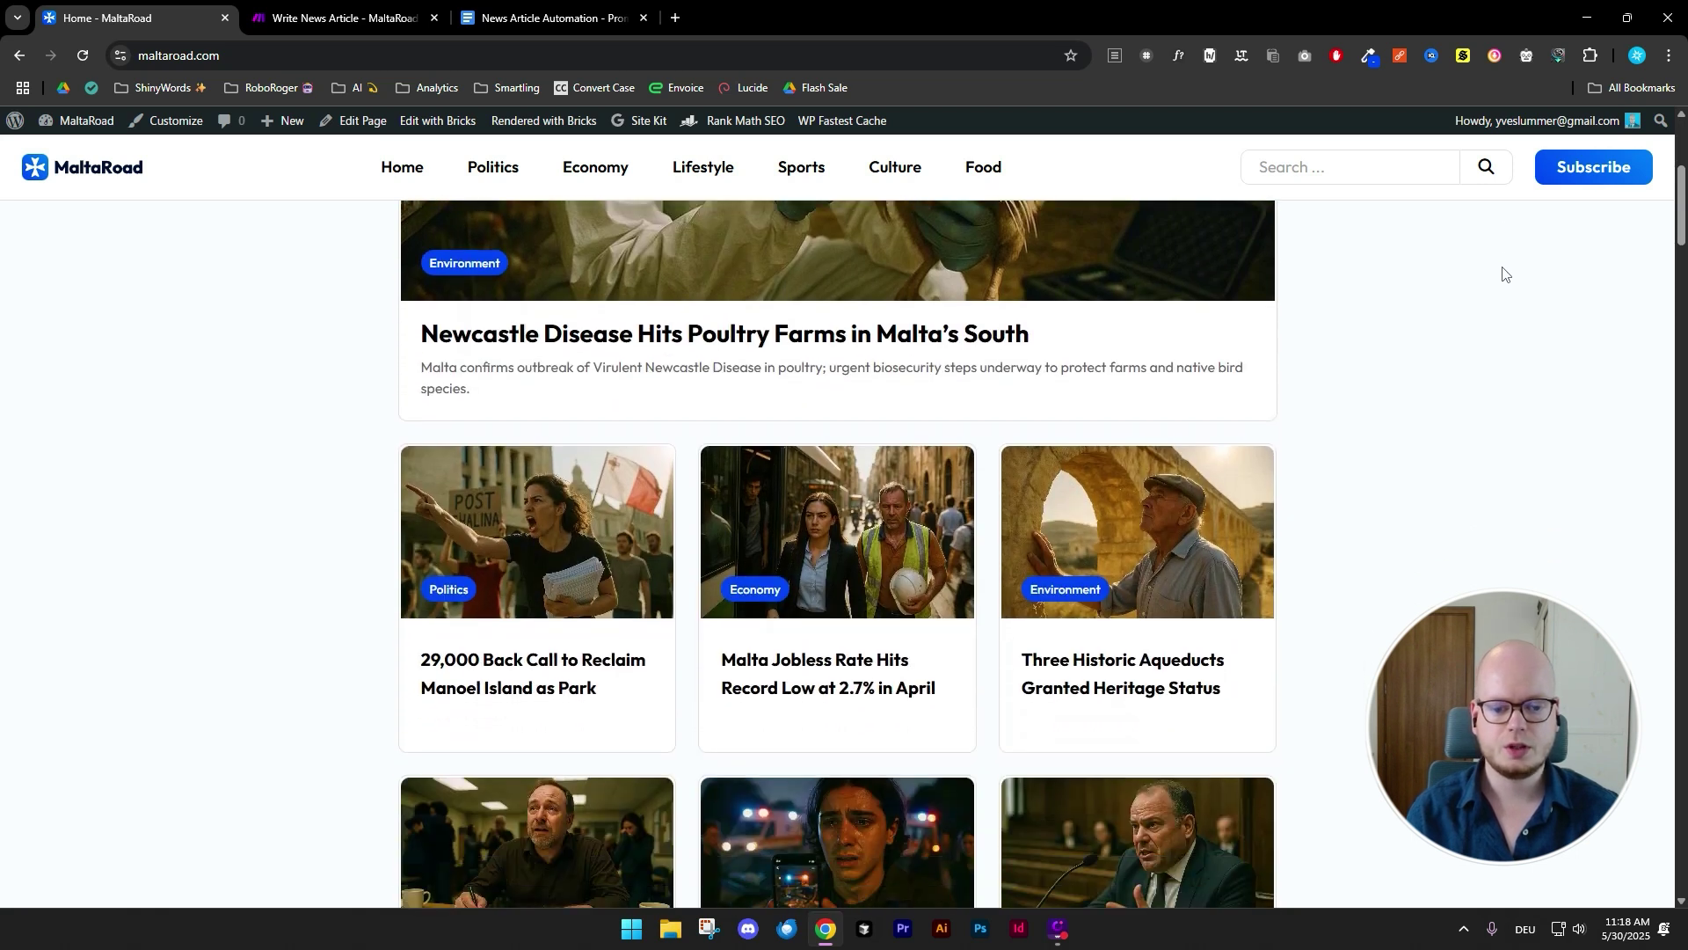
scroll(1502, 274, down, 8)
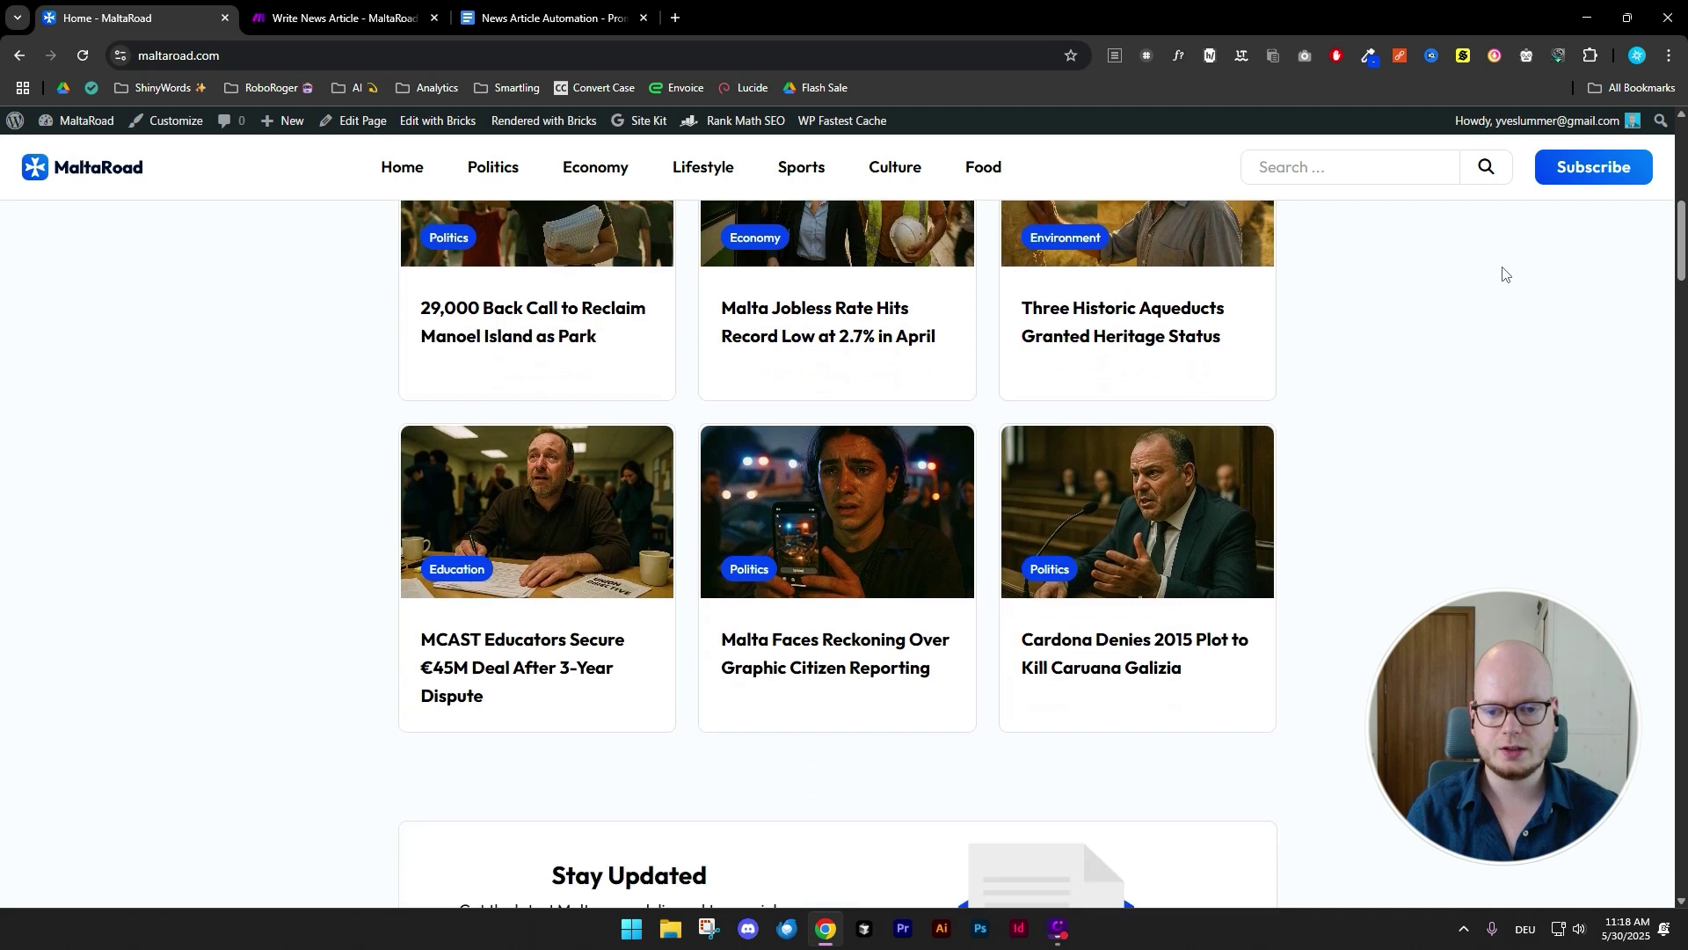
scroll(1503, 274, down, 1)
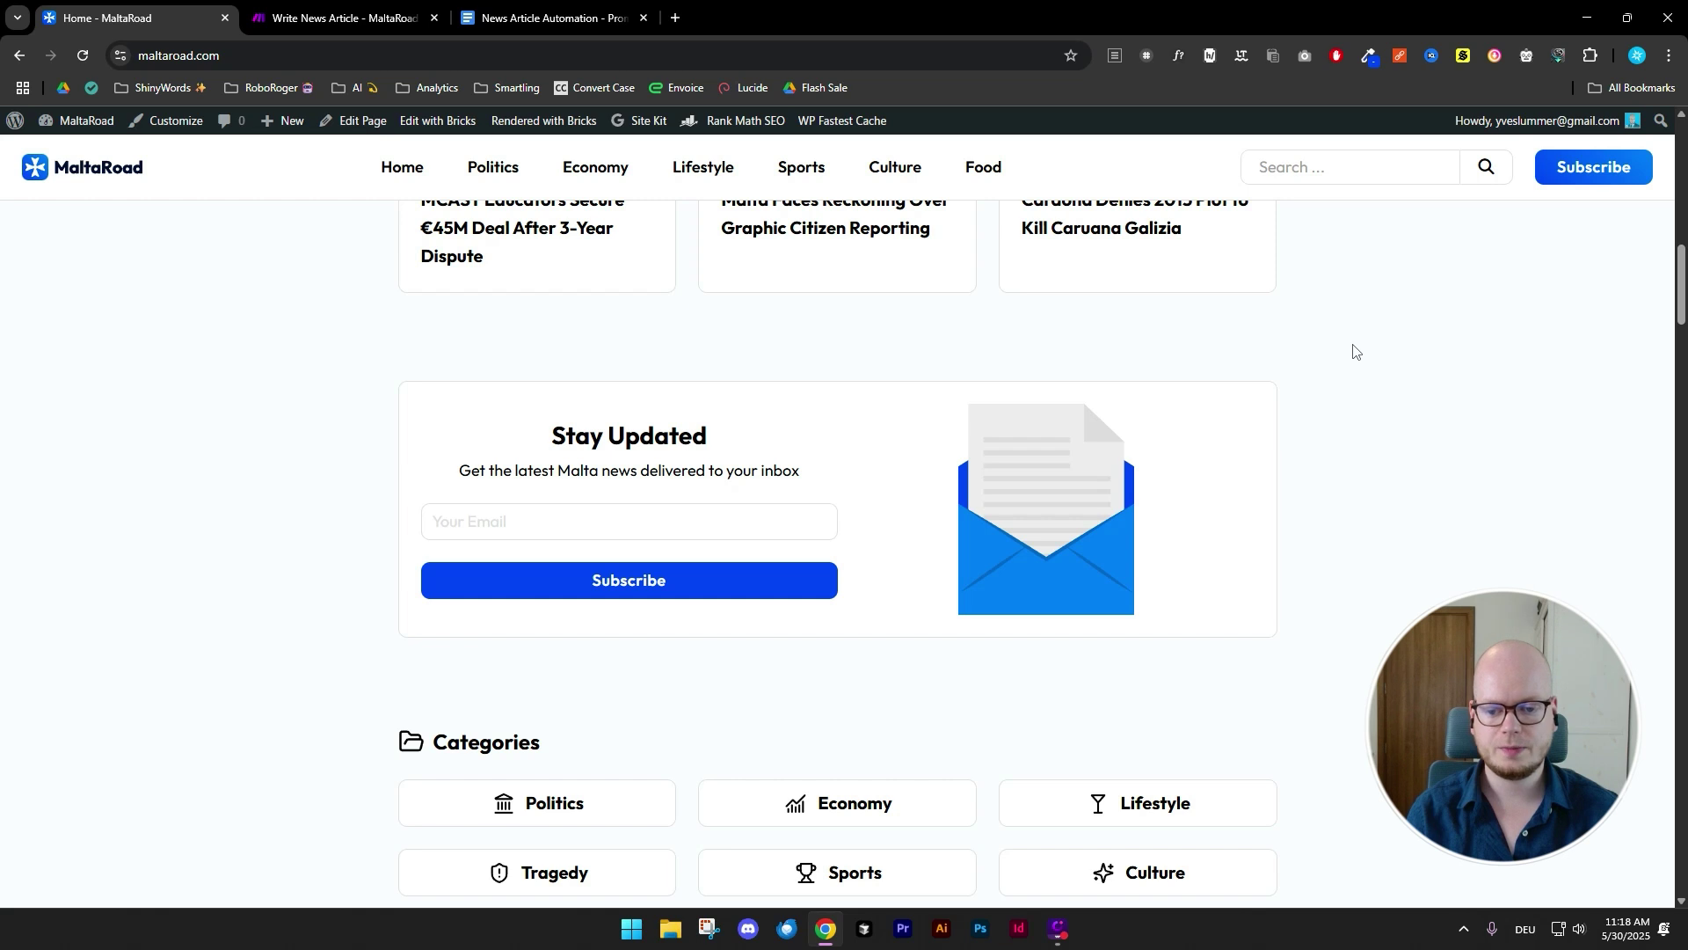
scroll(1354, 350, down, 4)
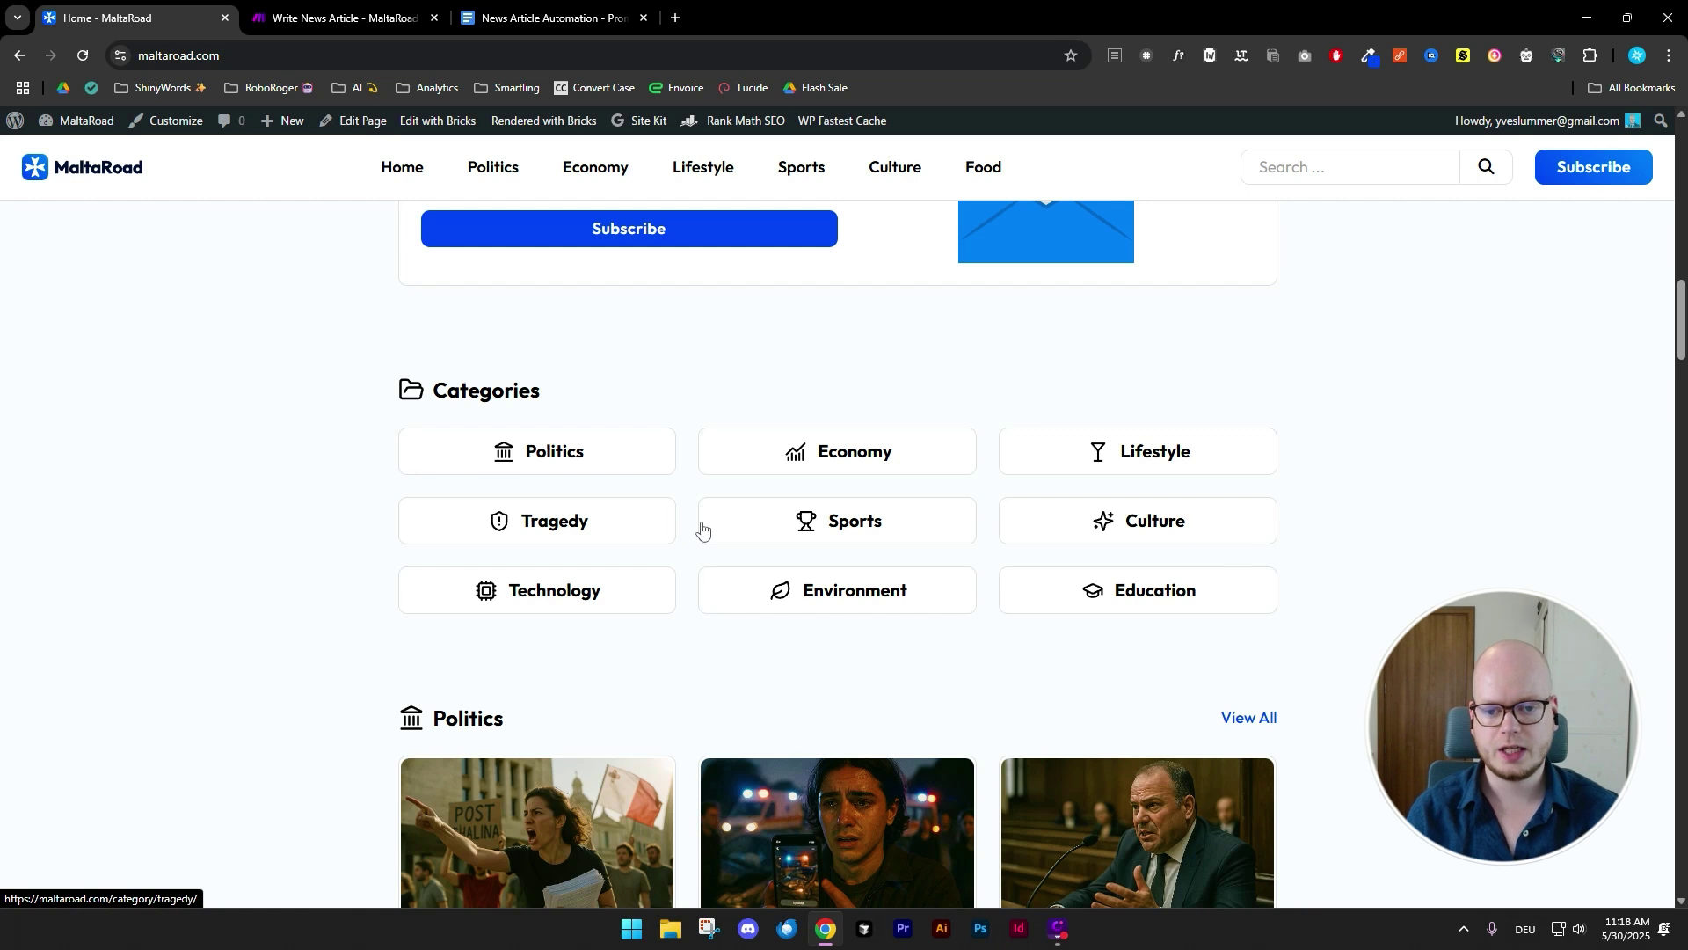
scroll(1404, 567, down, 4)
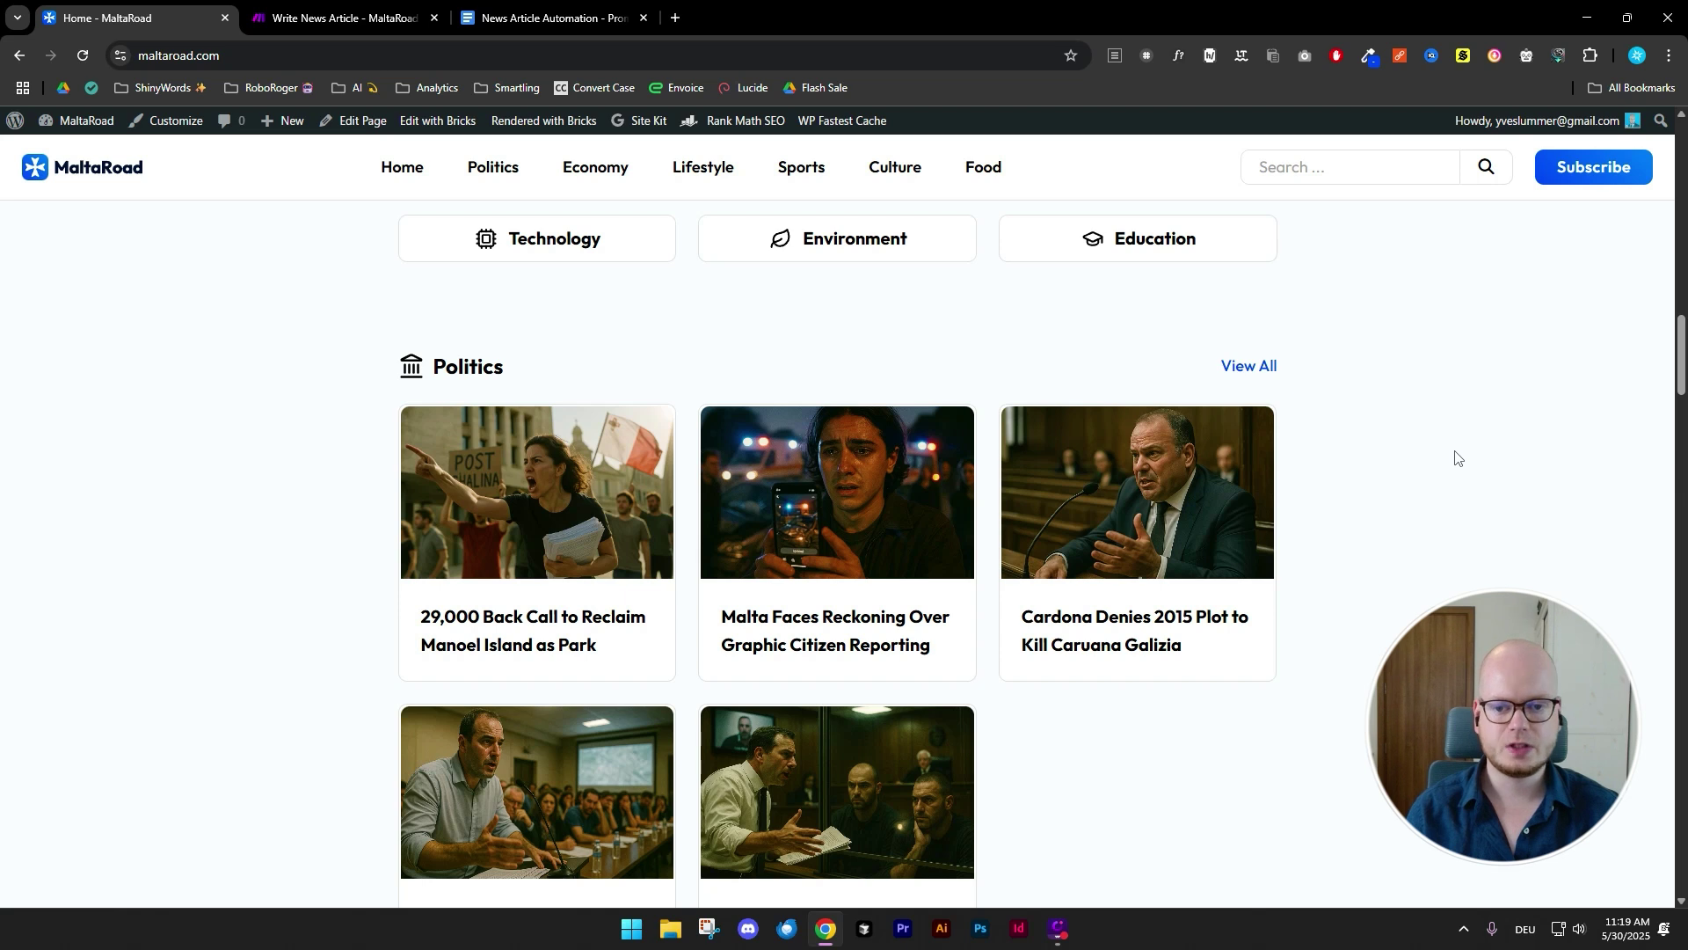
scroll(1456, 457, down, 10)
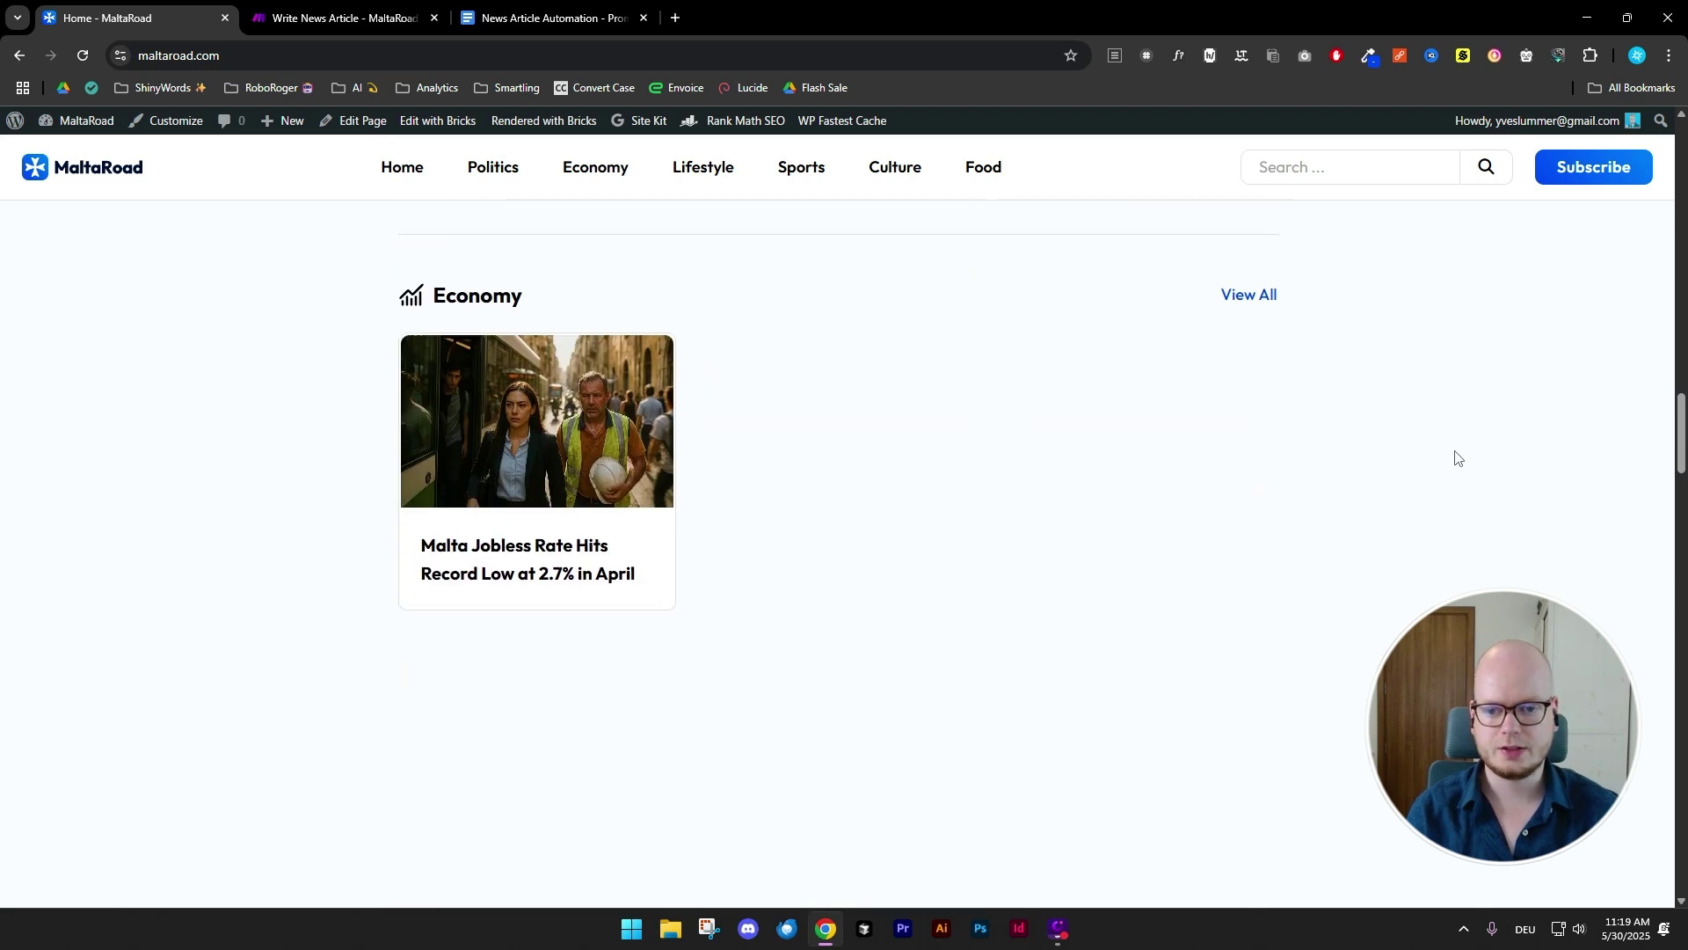
scroll(1456, 457, up, 10)
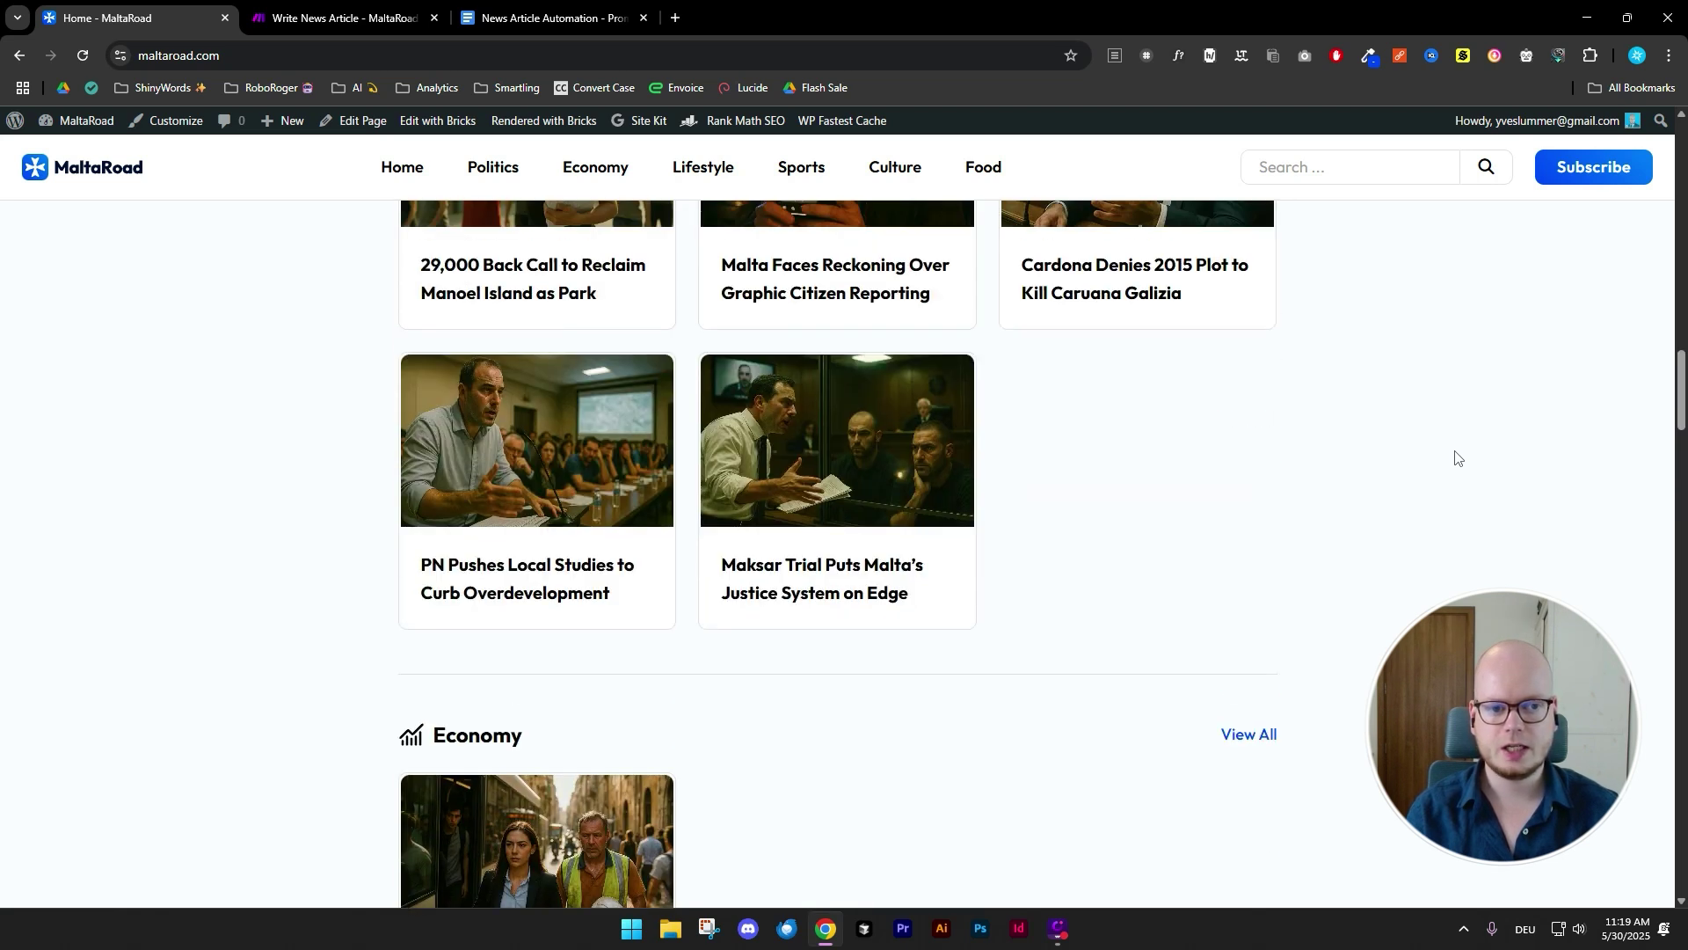
scroll(1455, 458, up, 3)
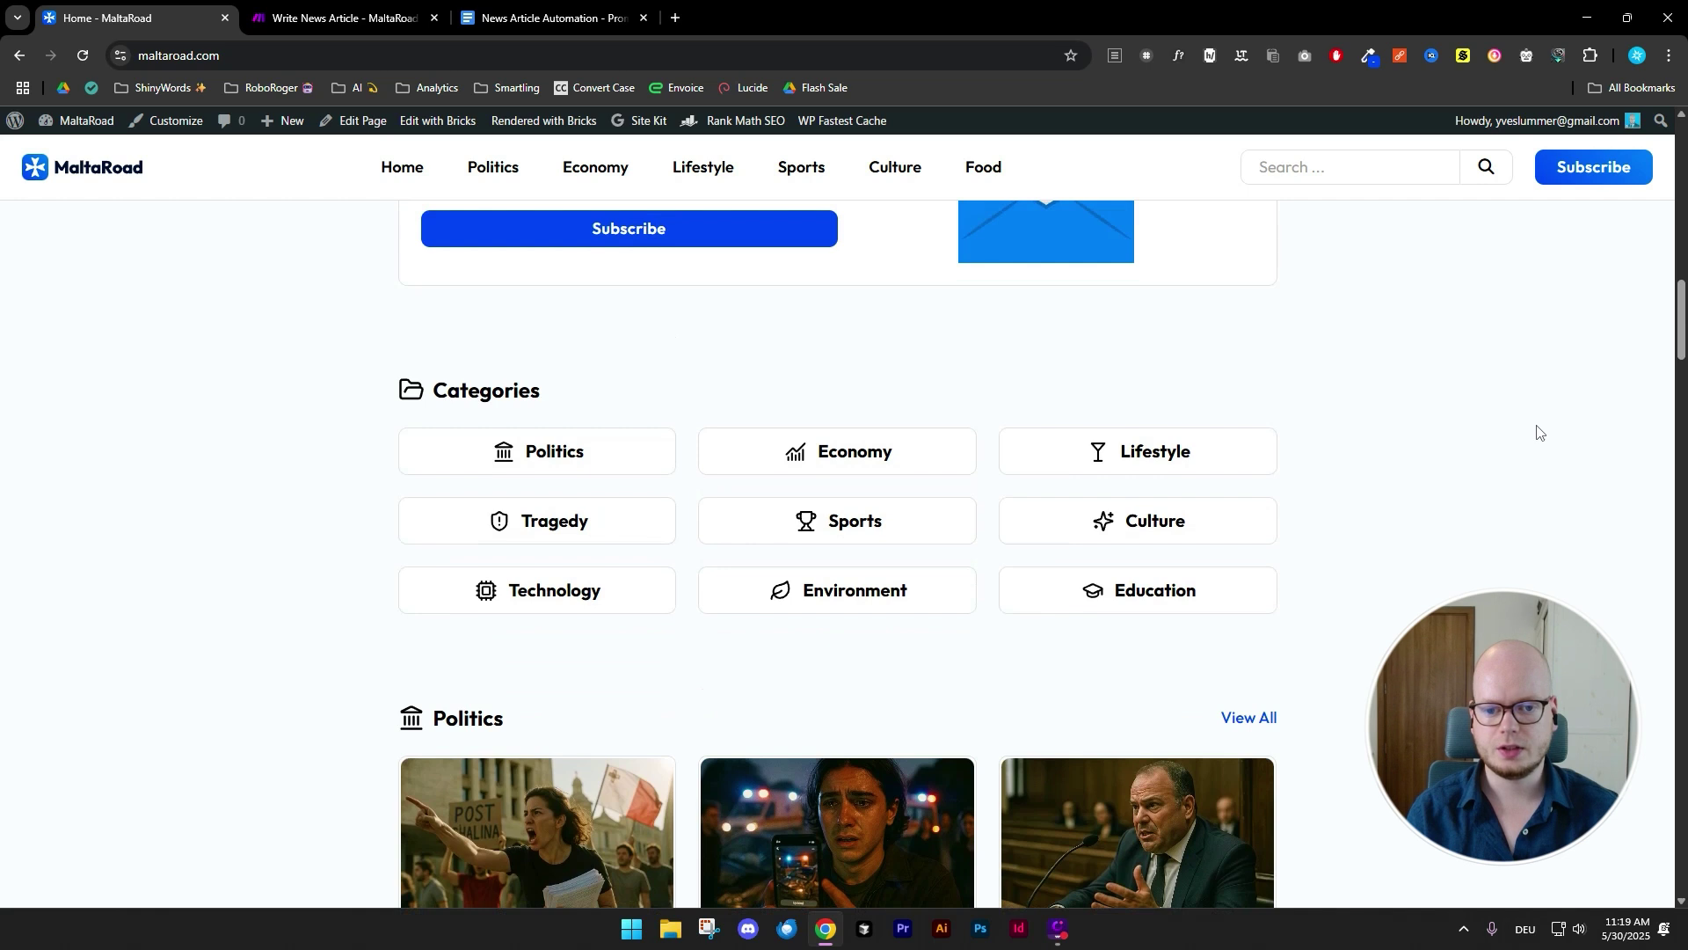
- Open the Politics category and its third article, and review the article's text layout, content list, latest posts and newsletter box
click(613, 458)
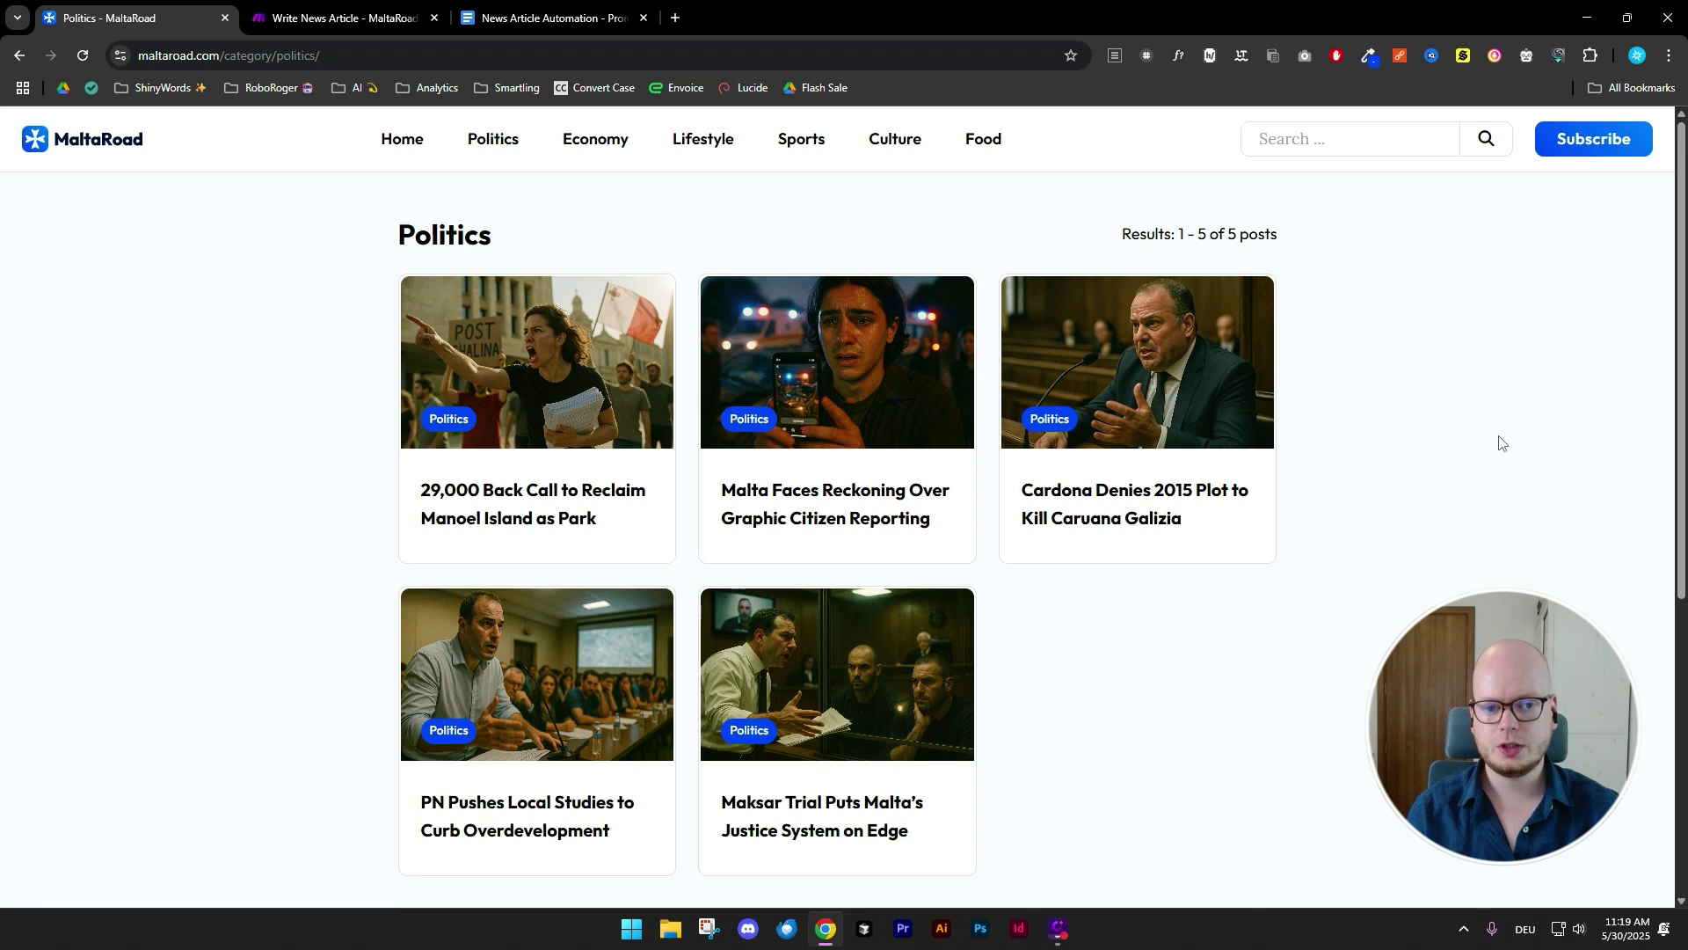
click(1110, 356)
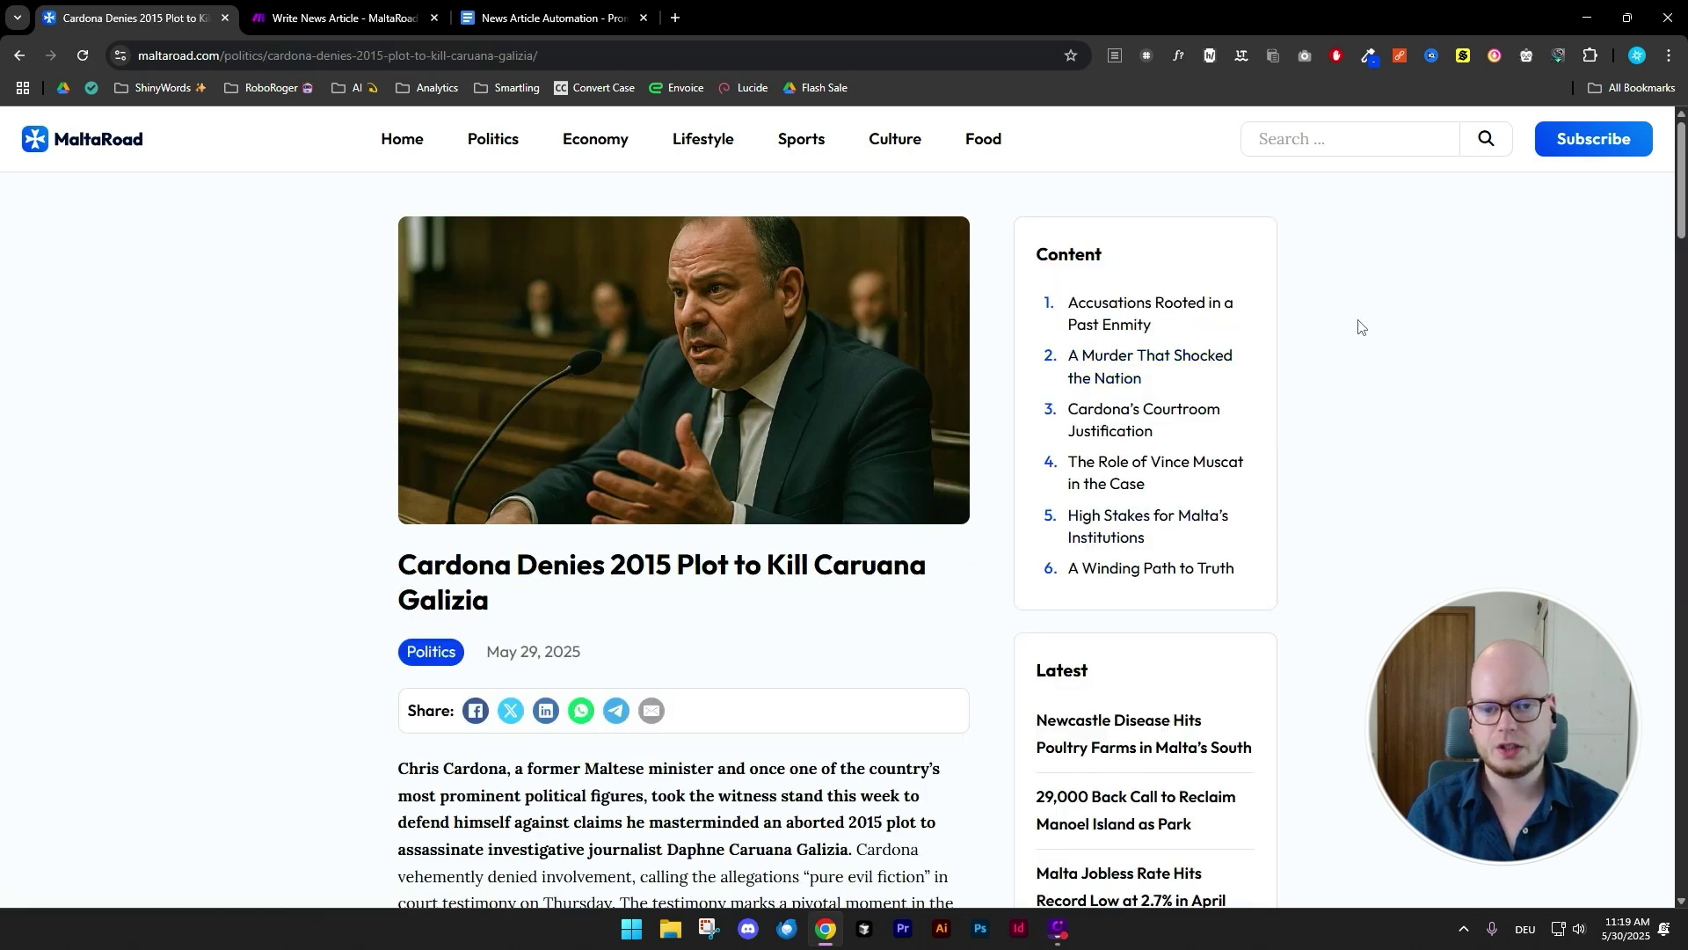
scroll(786, 330, down, 20)
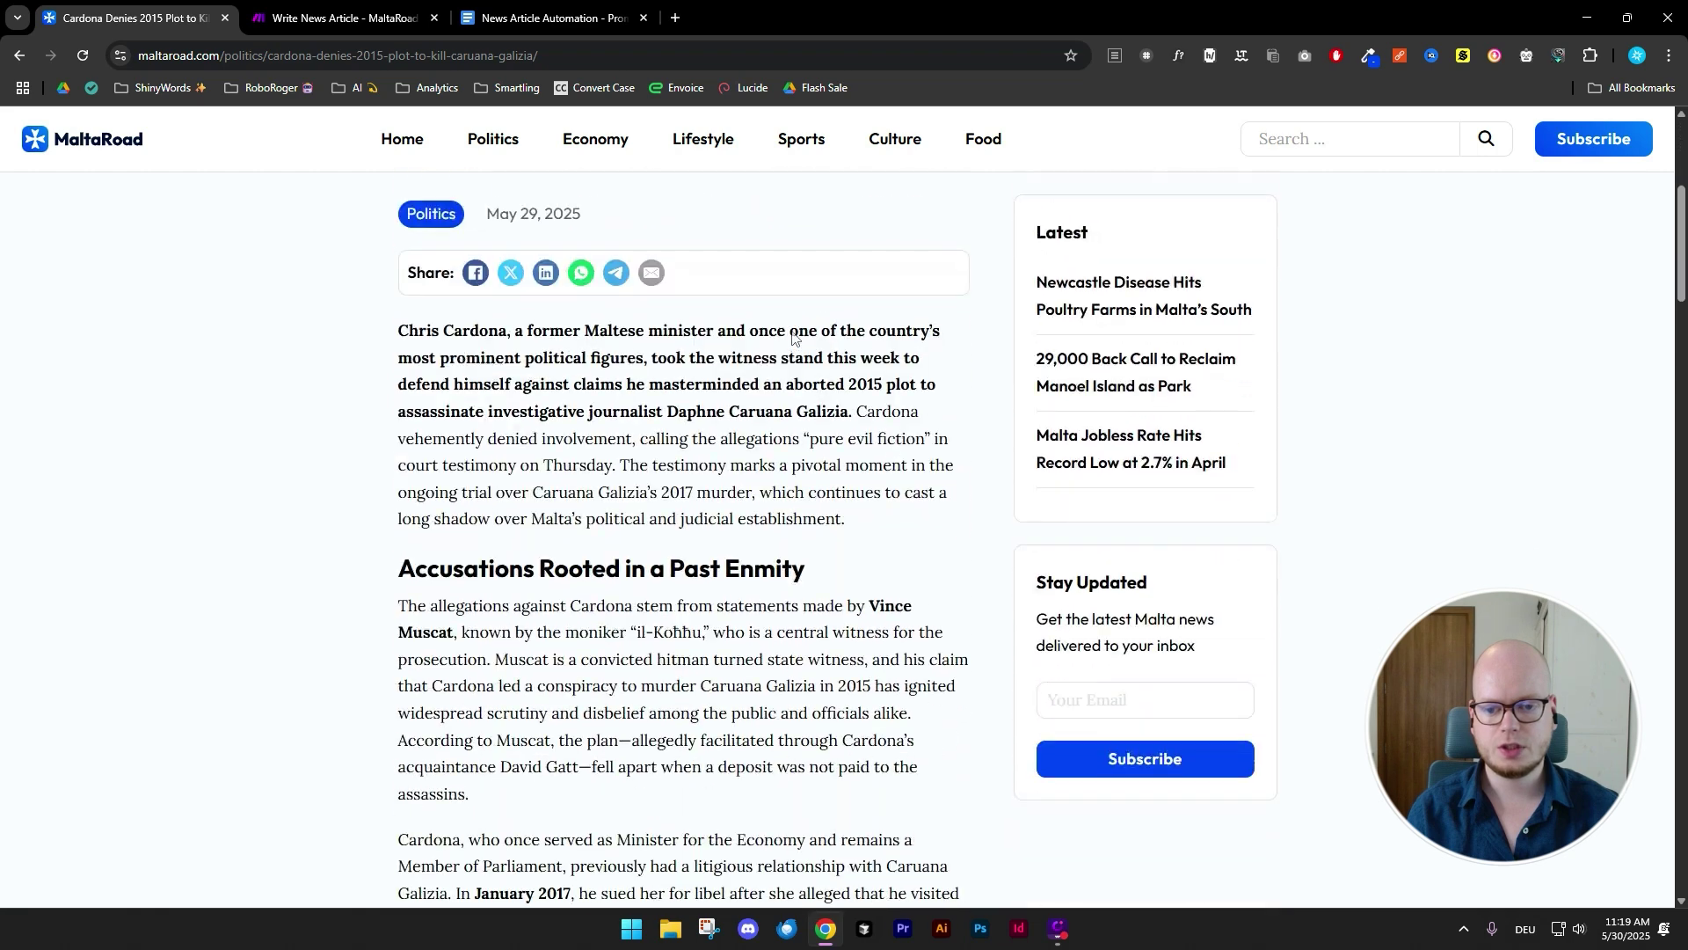
scroll(794, 338, up, 20)
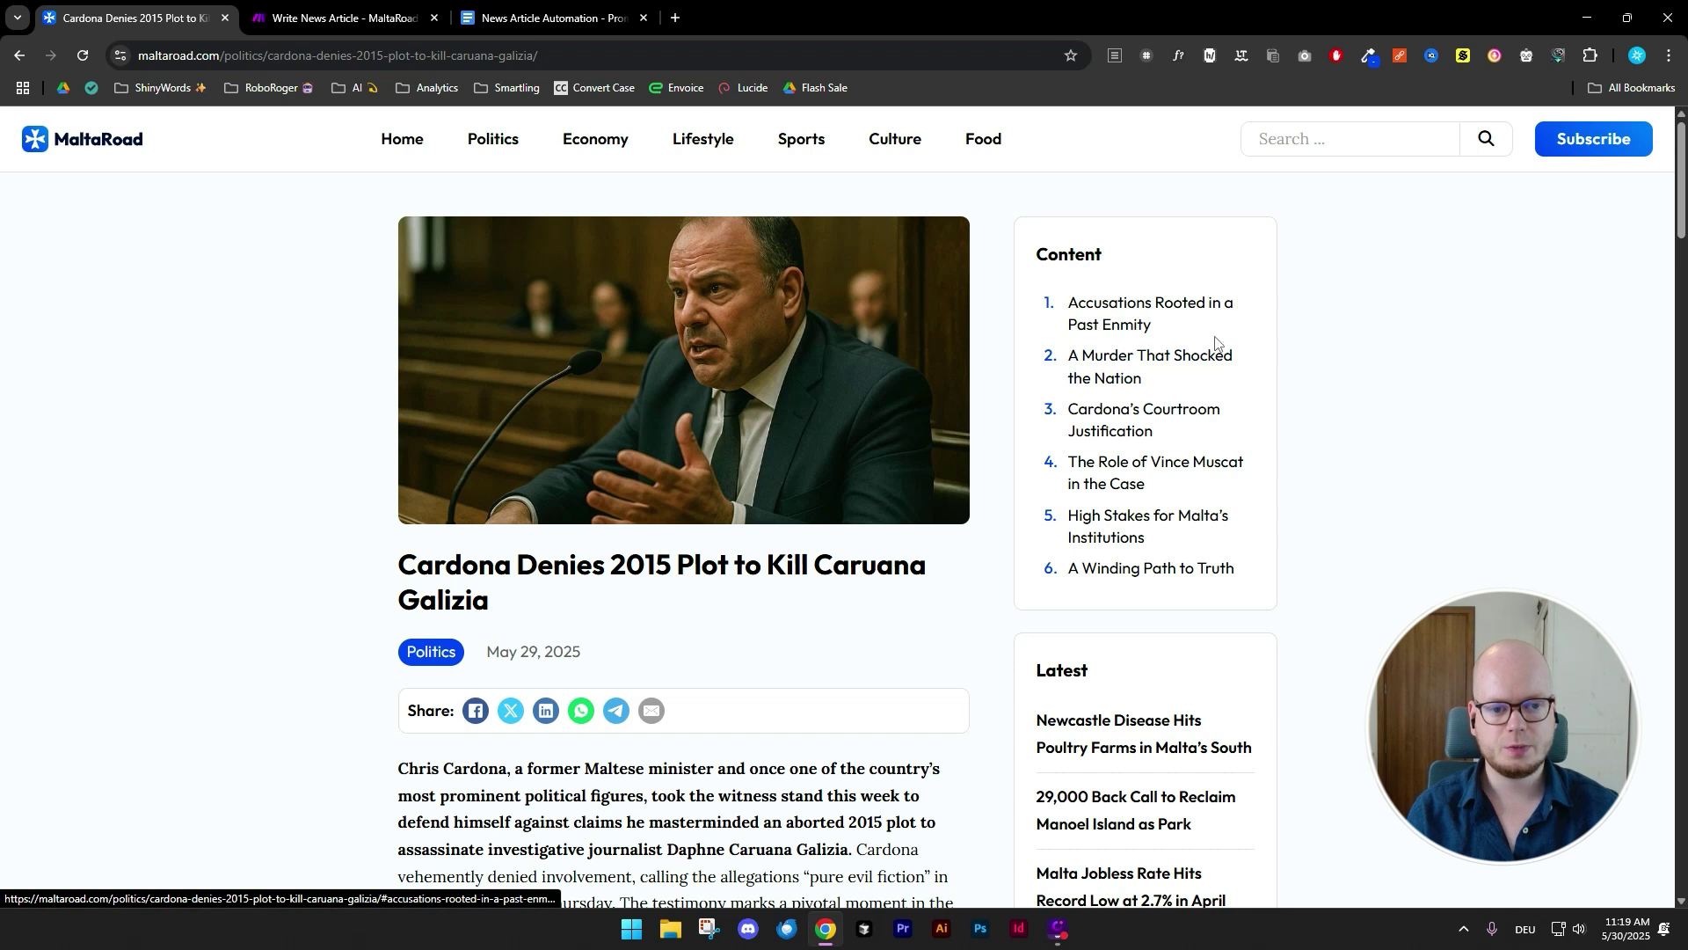
scroll(1343, 414, down, 5)
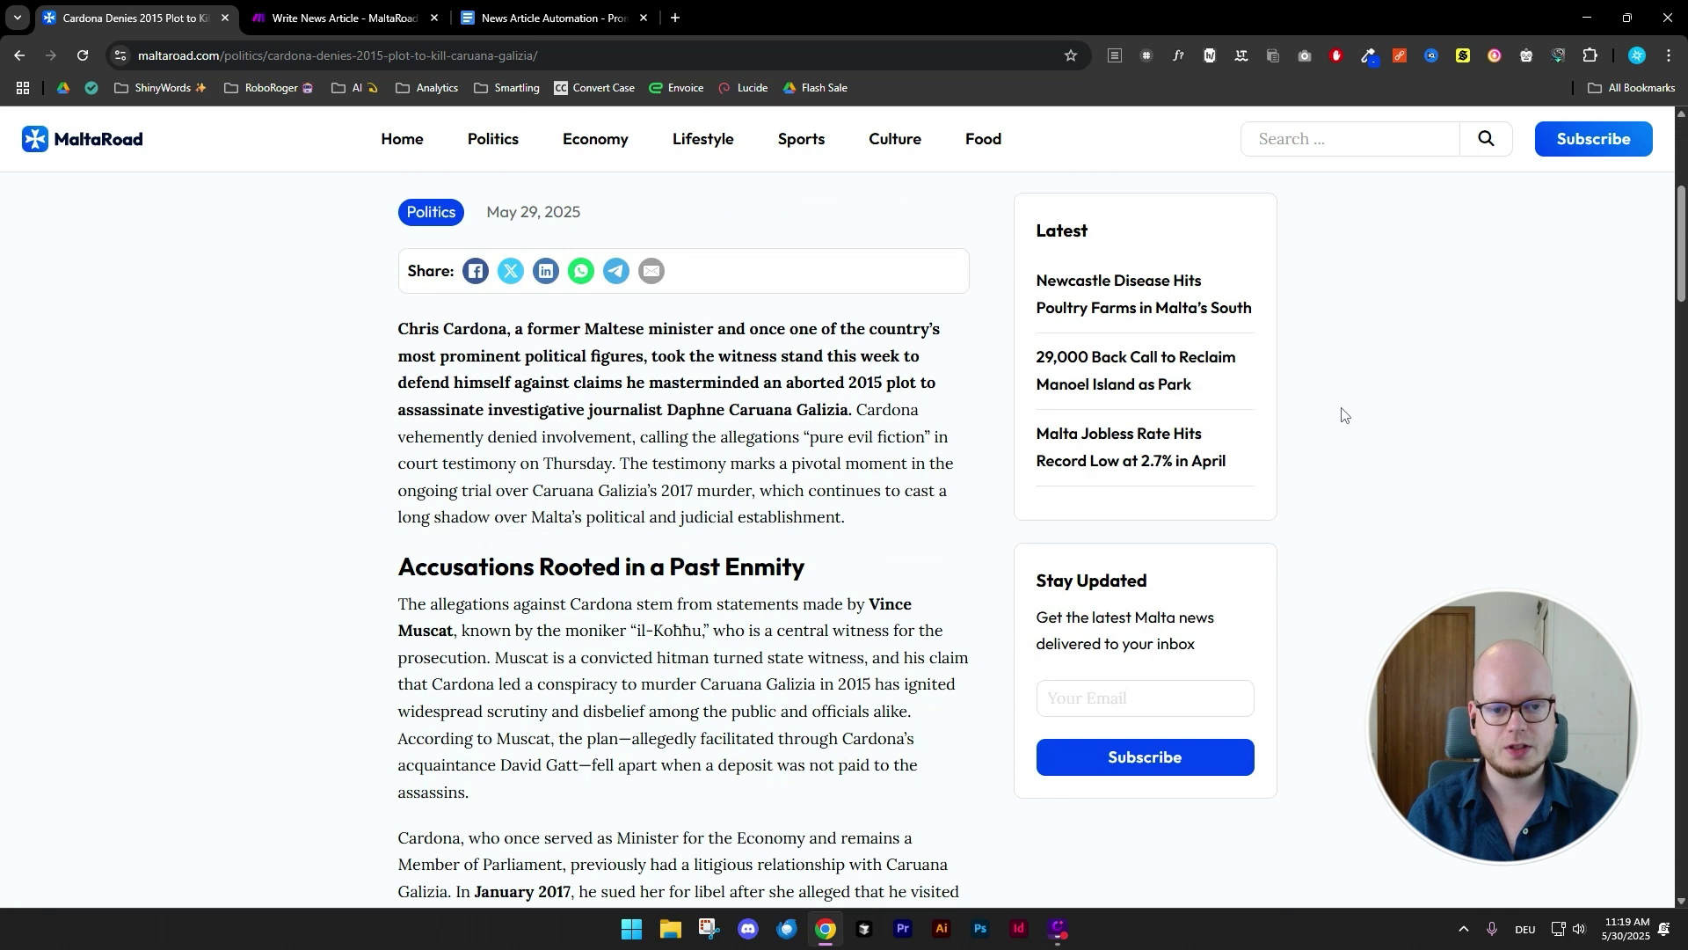
scroll(1342, 413, up, 1)
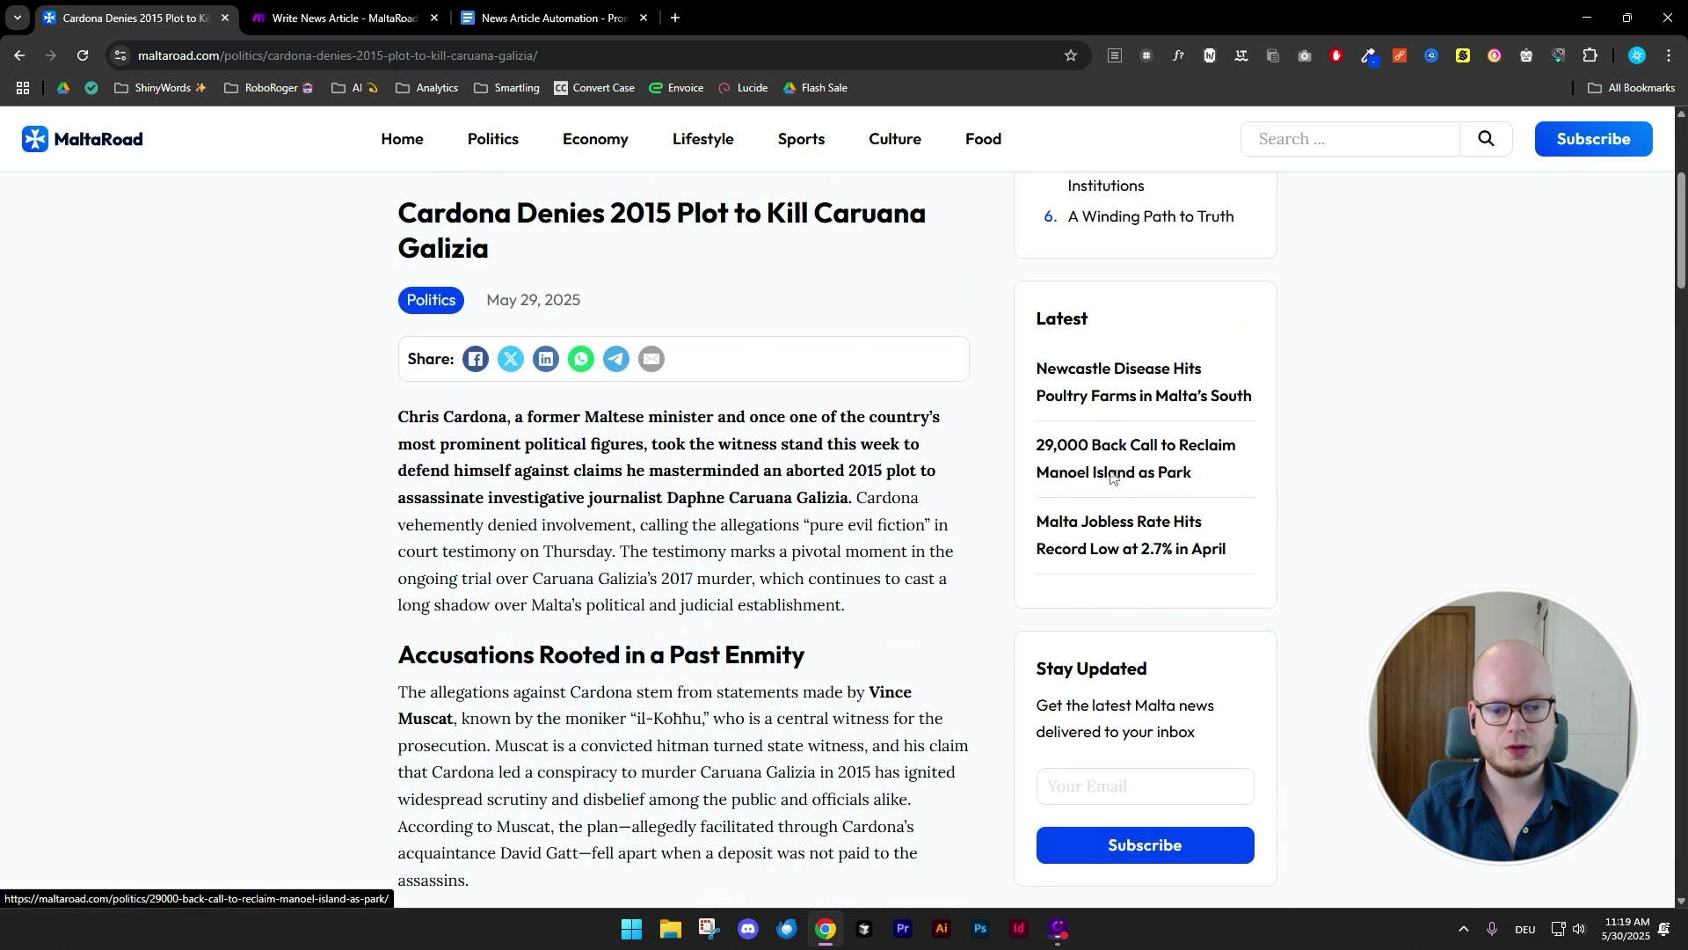
scroll(1350, 445, down, 3)
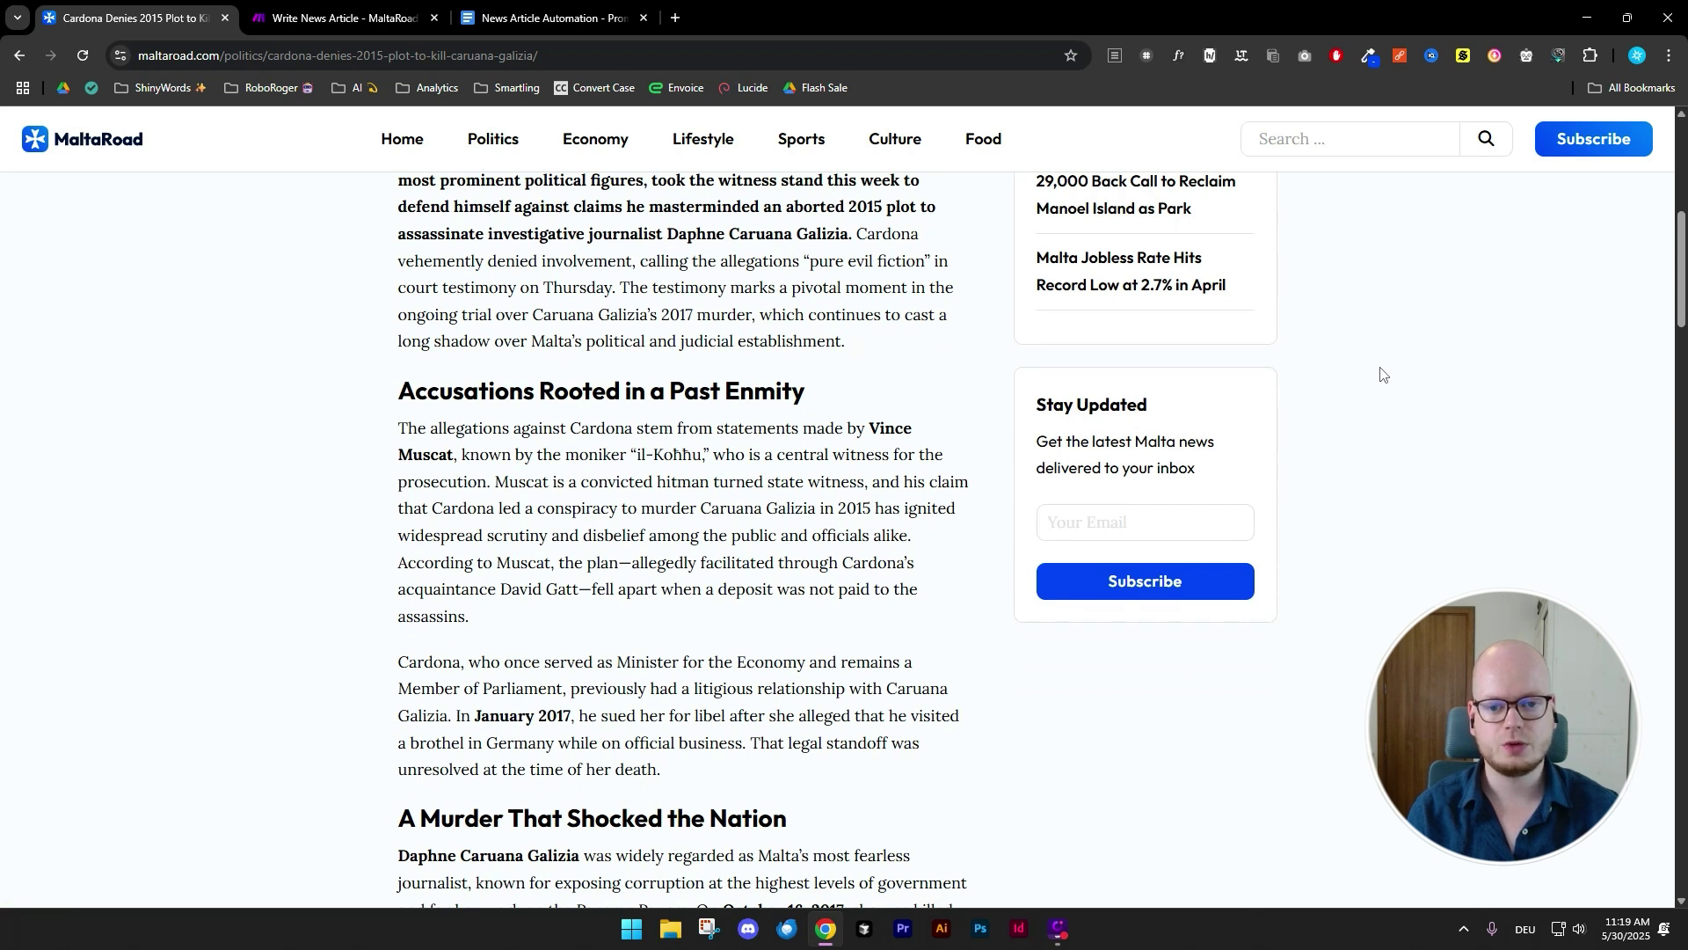
scroll(1381, 373, up, 7)
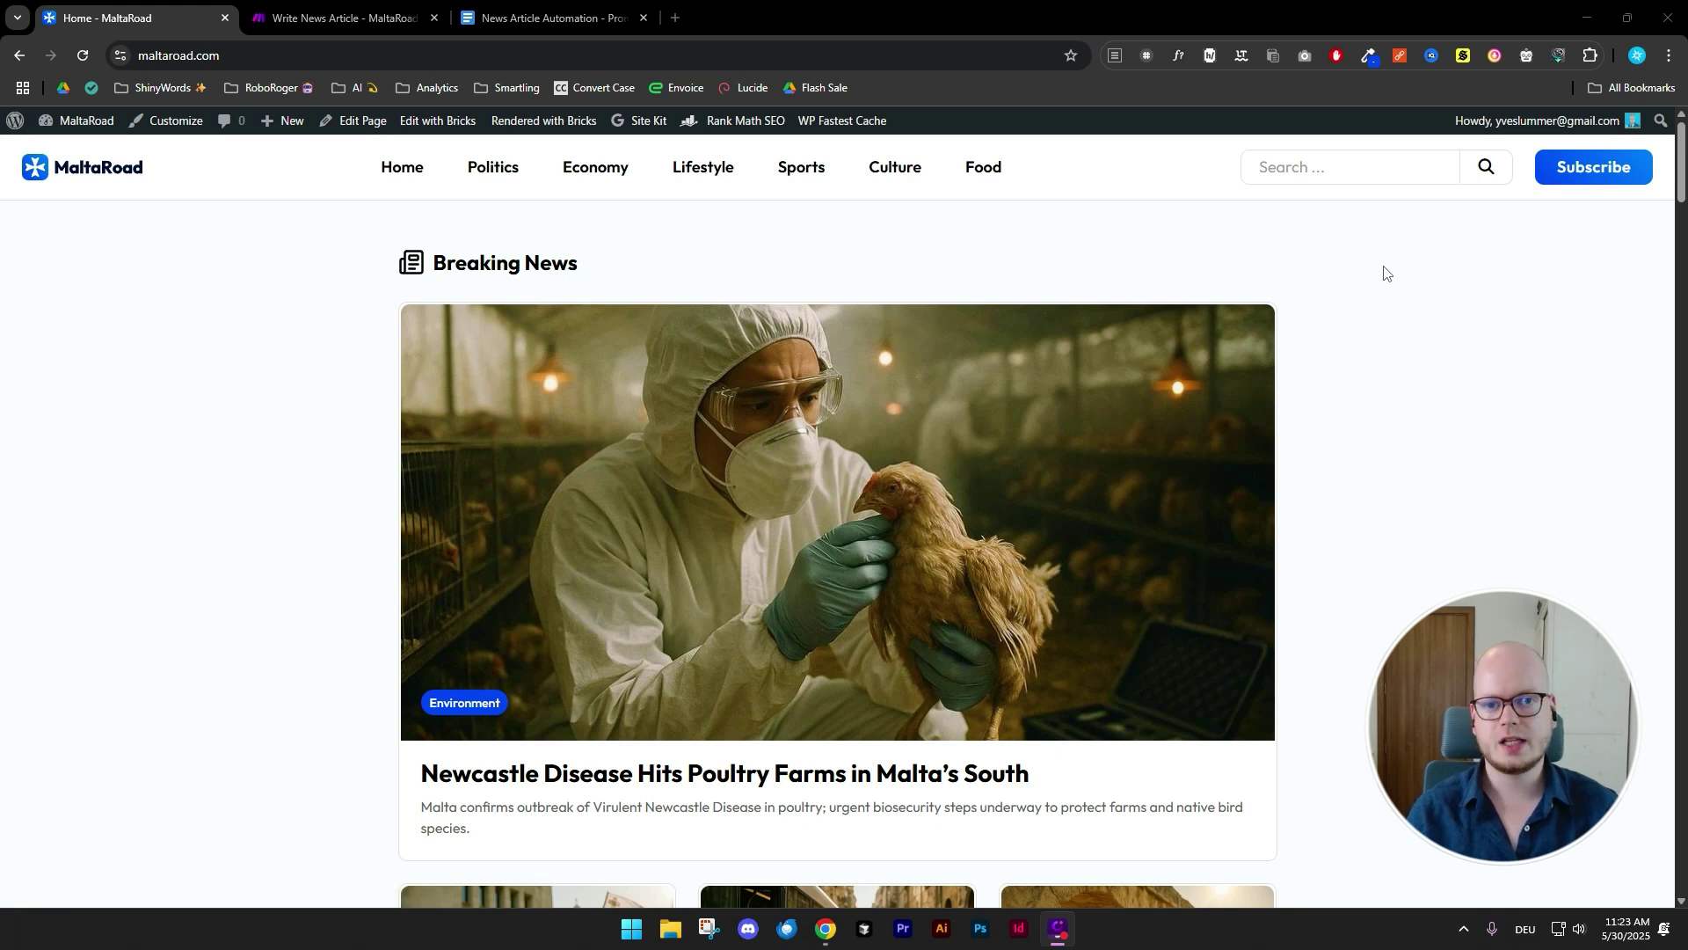
scroll(1385, 273, down, 8)
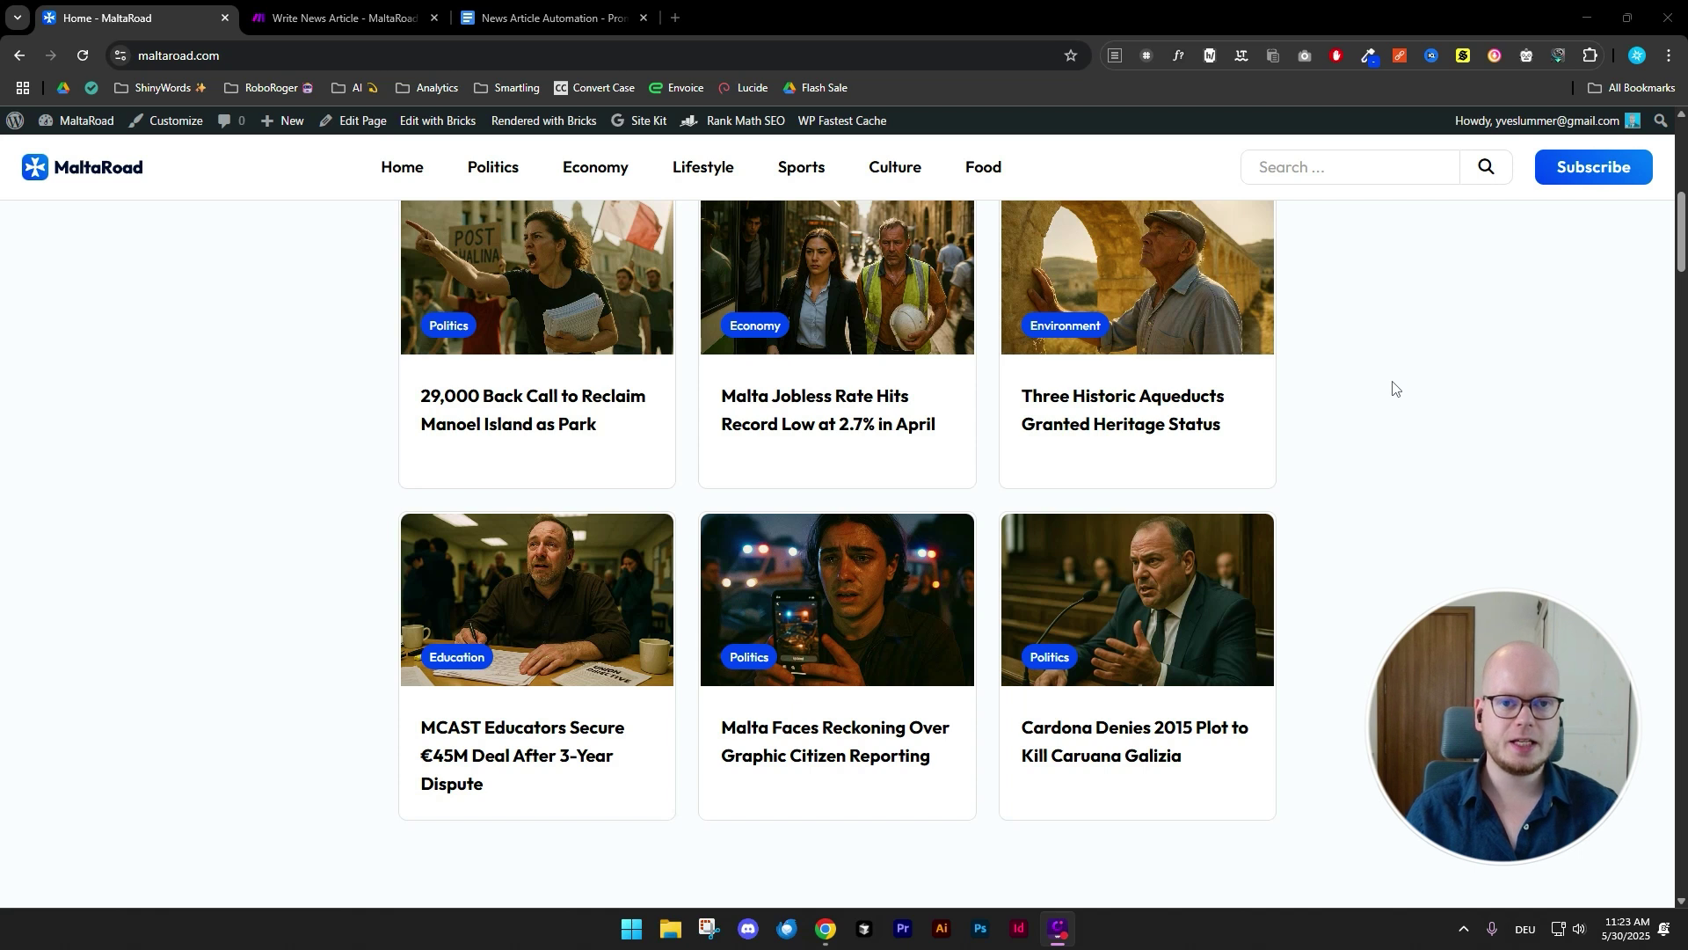
scroll(1393, 387, up, 8)
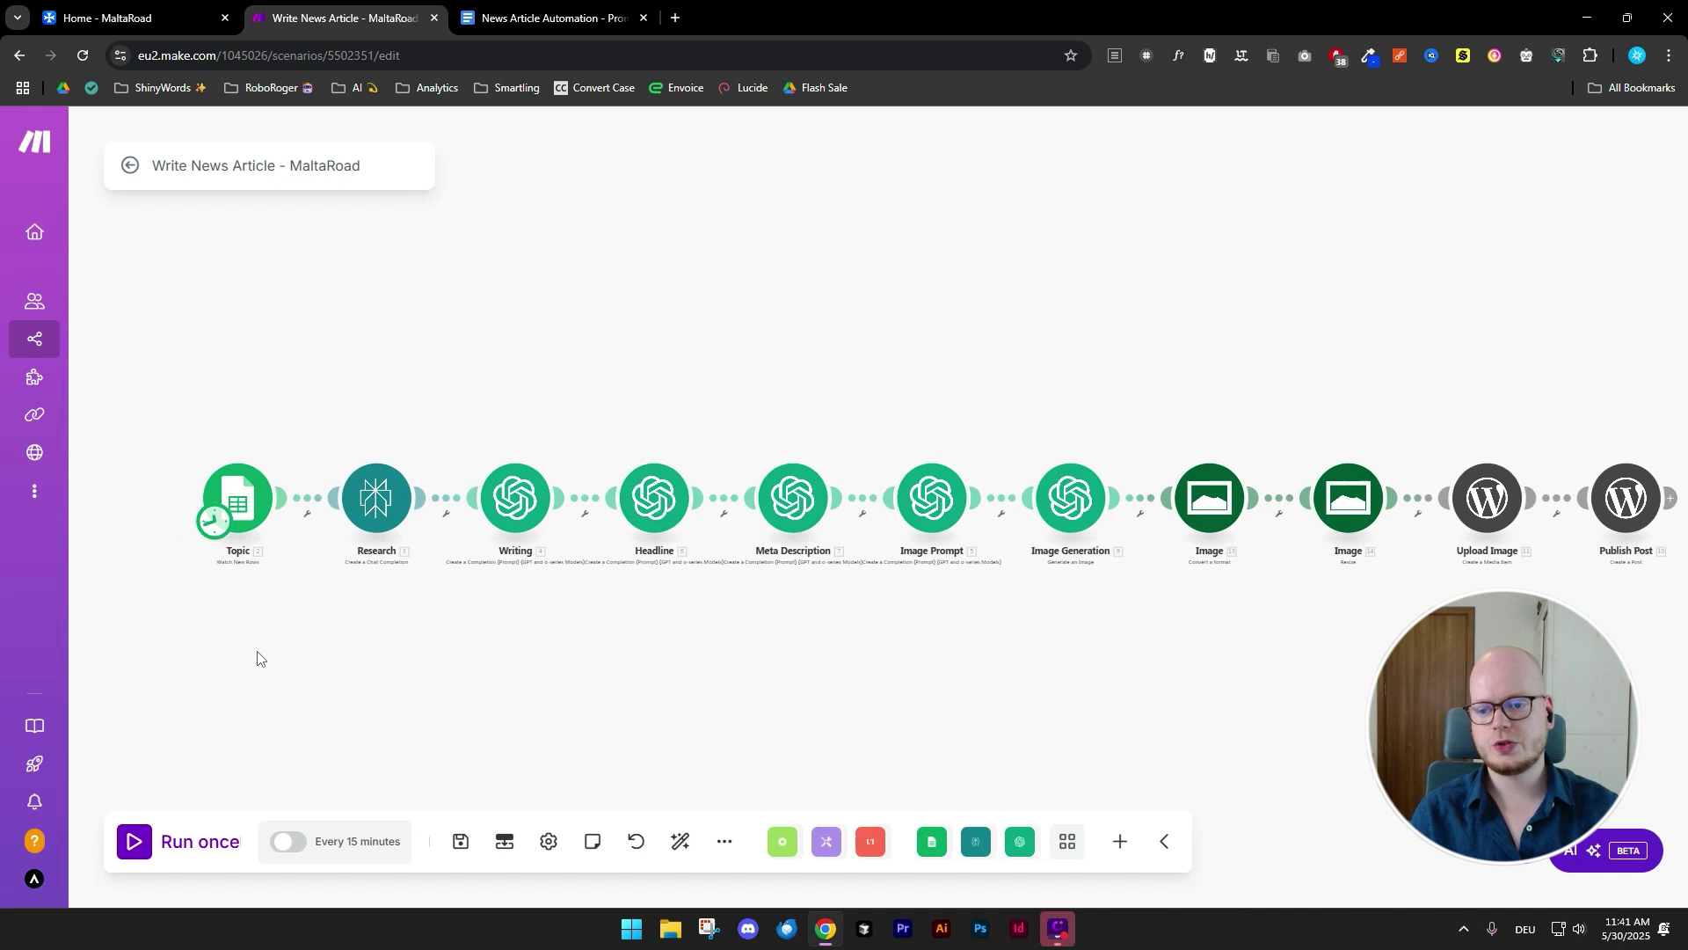
- Examine the Write News Article scenario's modules in order, from Topic and Research through the writing modules to Image Generation
drag(260, 656, 531, 685)
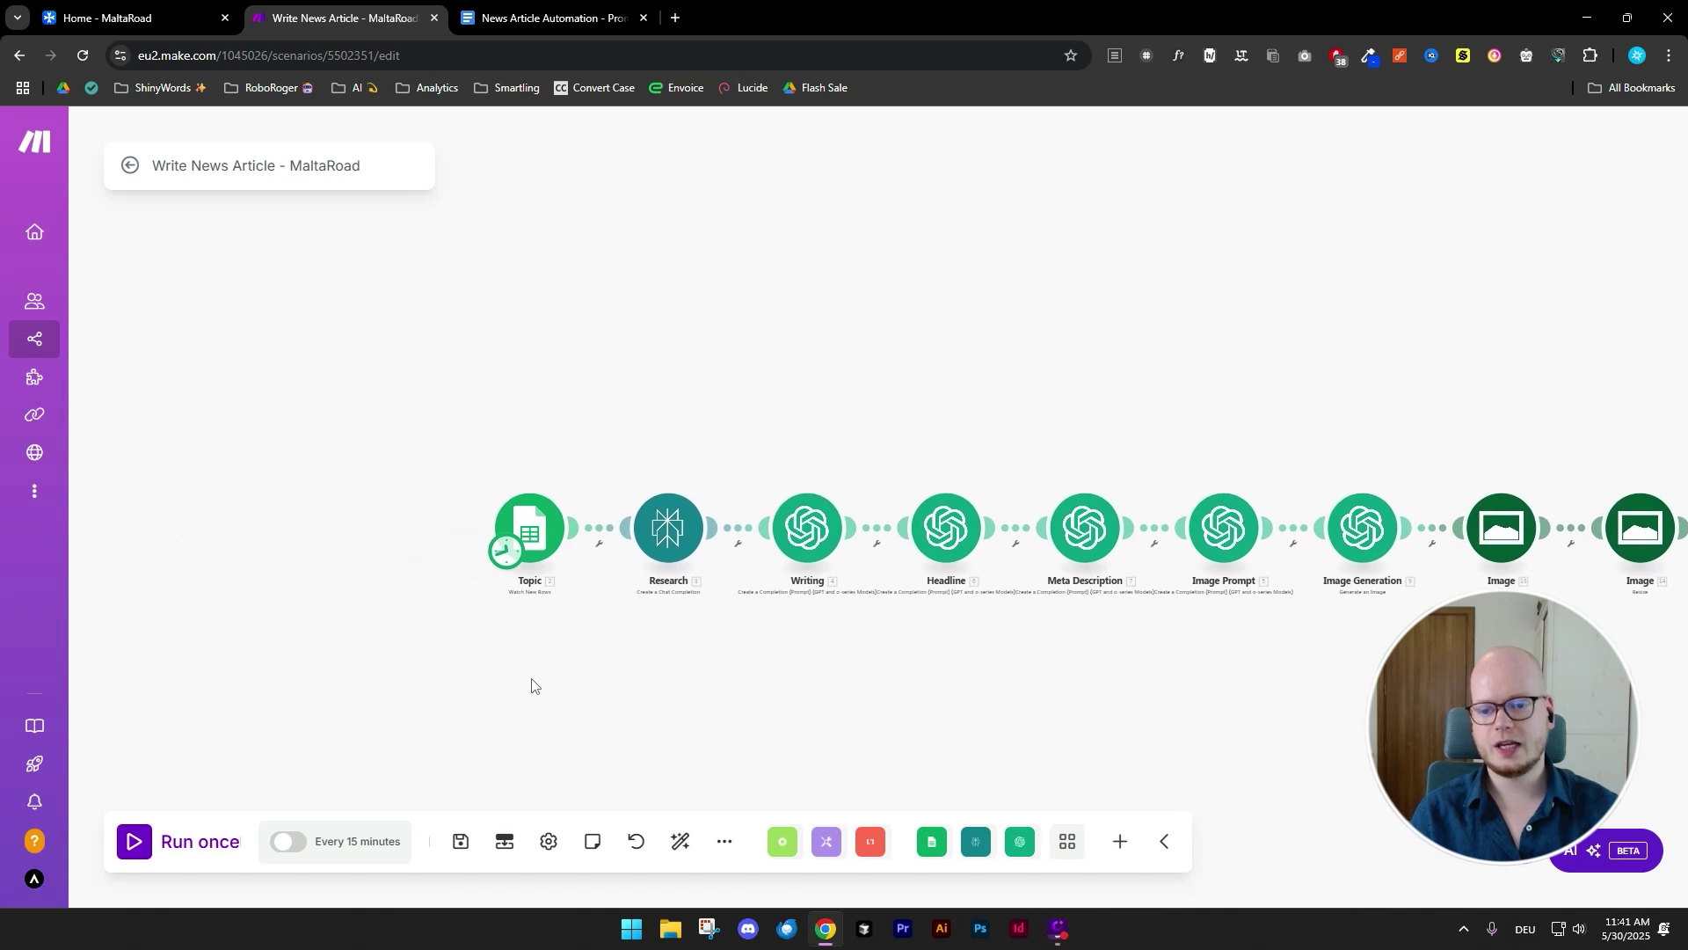
scroll(562, 649, up, 5)
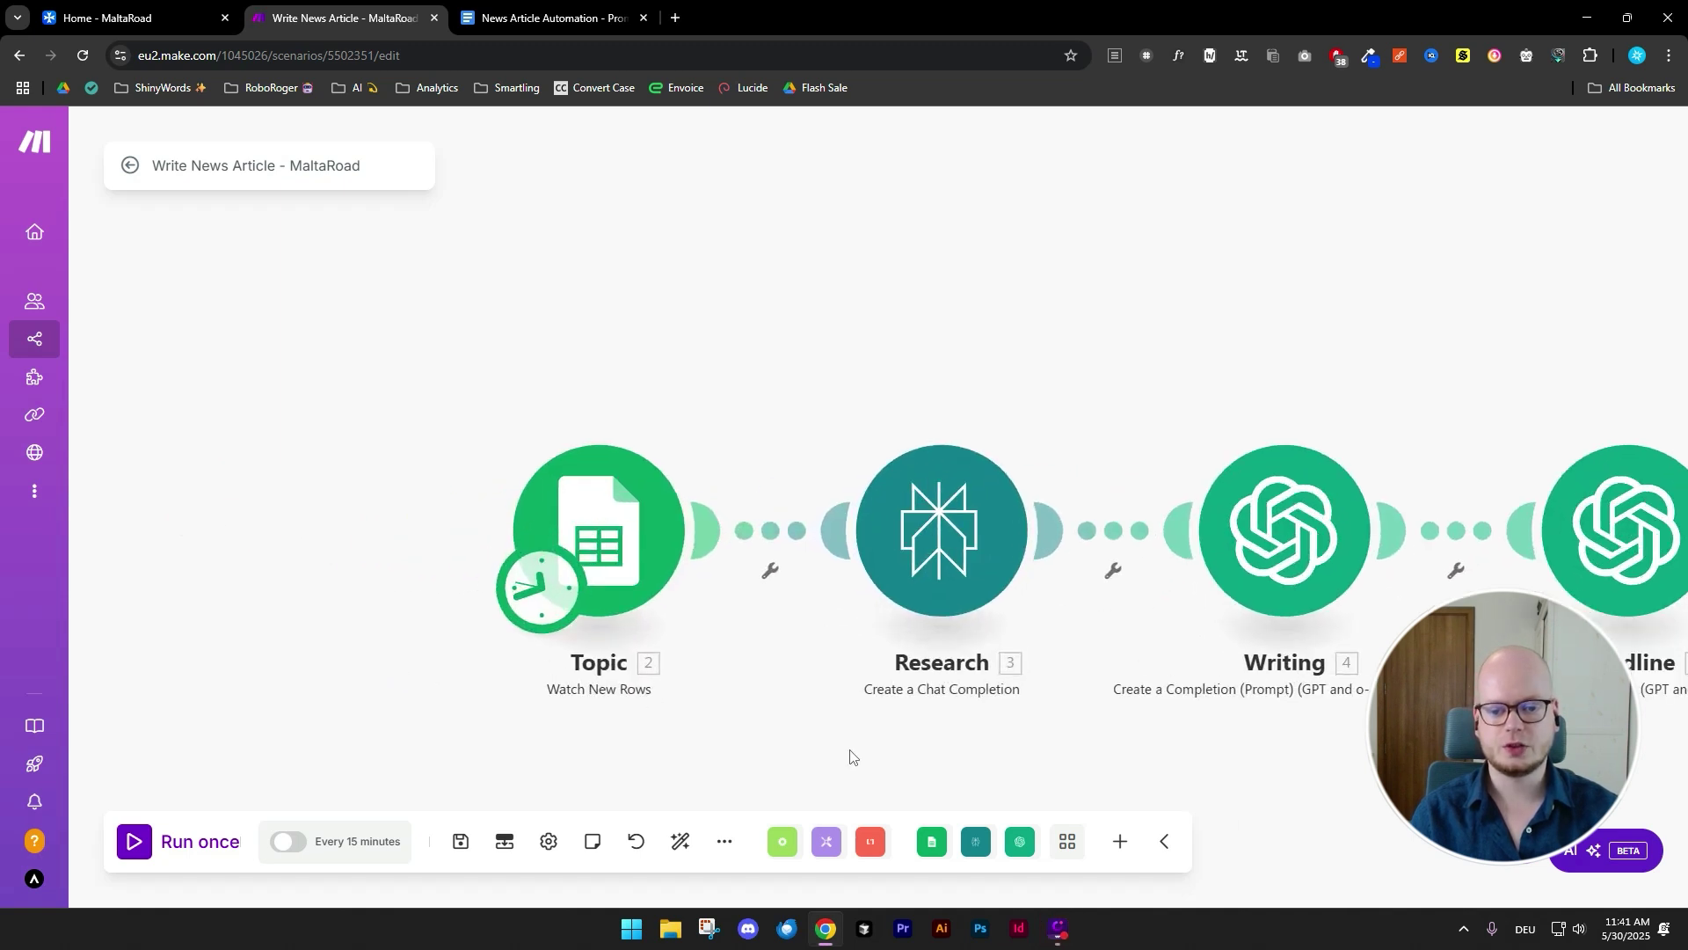
drag(982, 765, 939, 678)
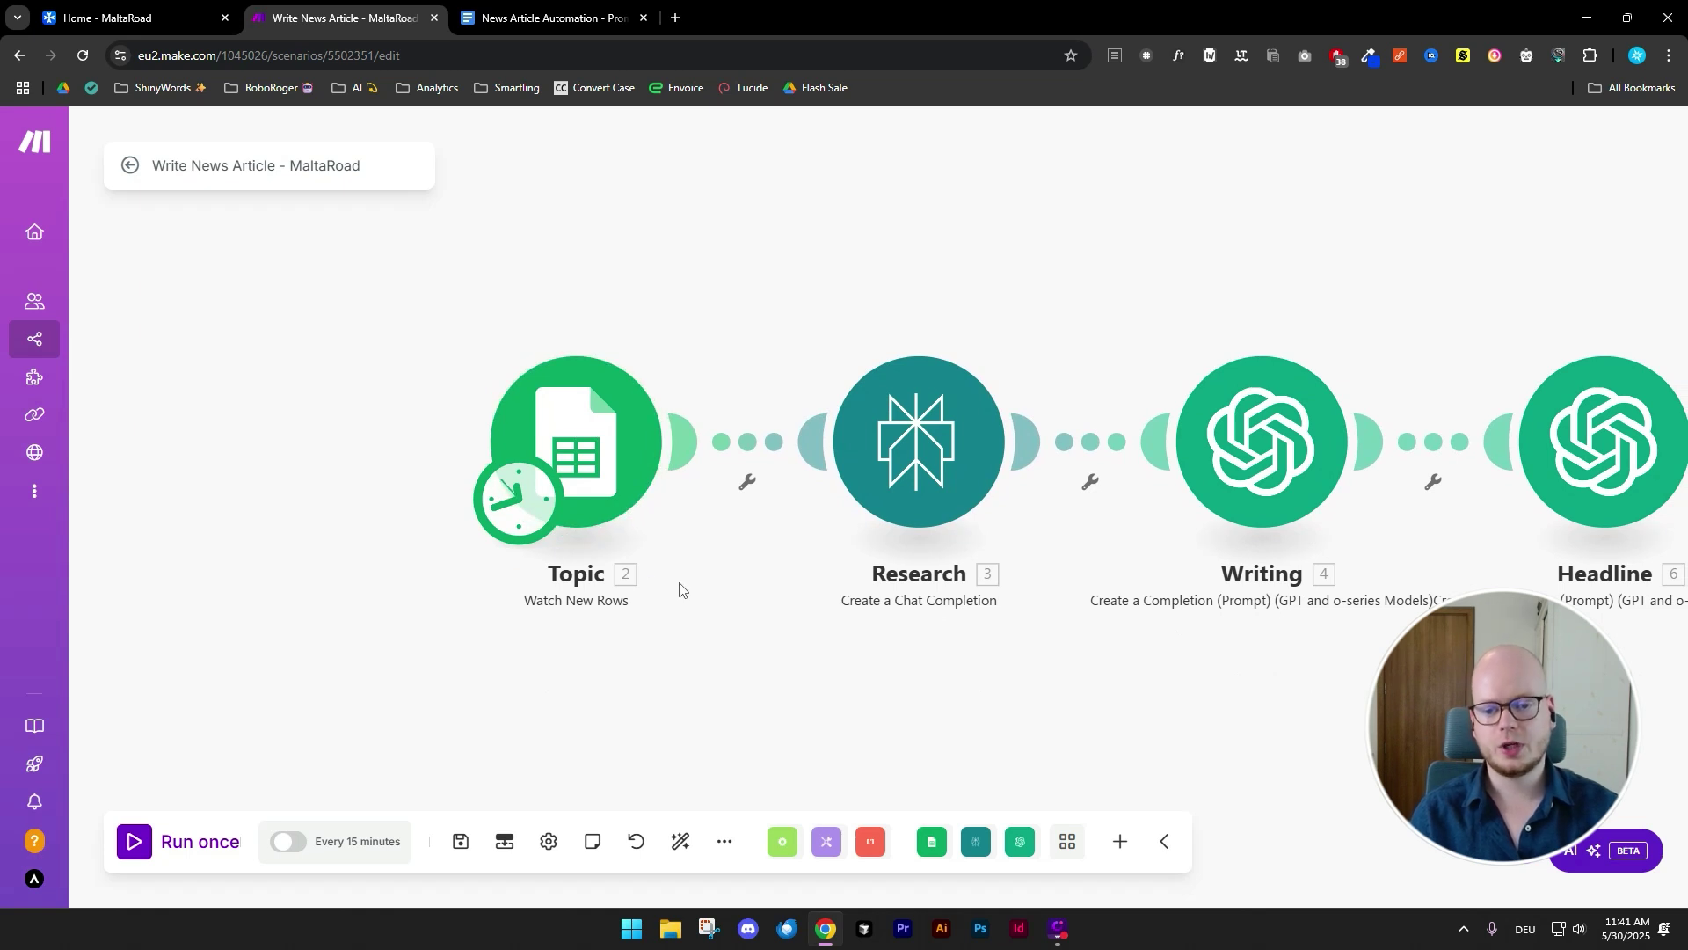
scroll(1034, 695, right, 5)
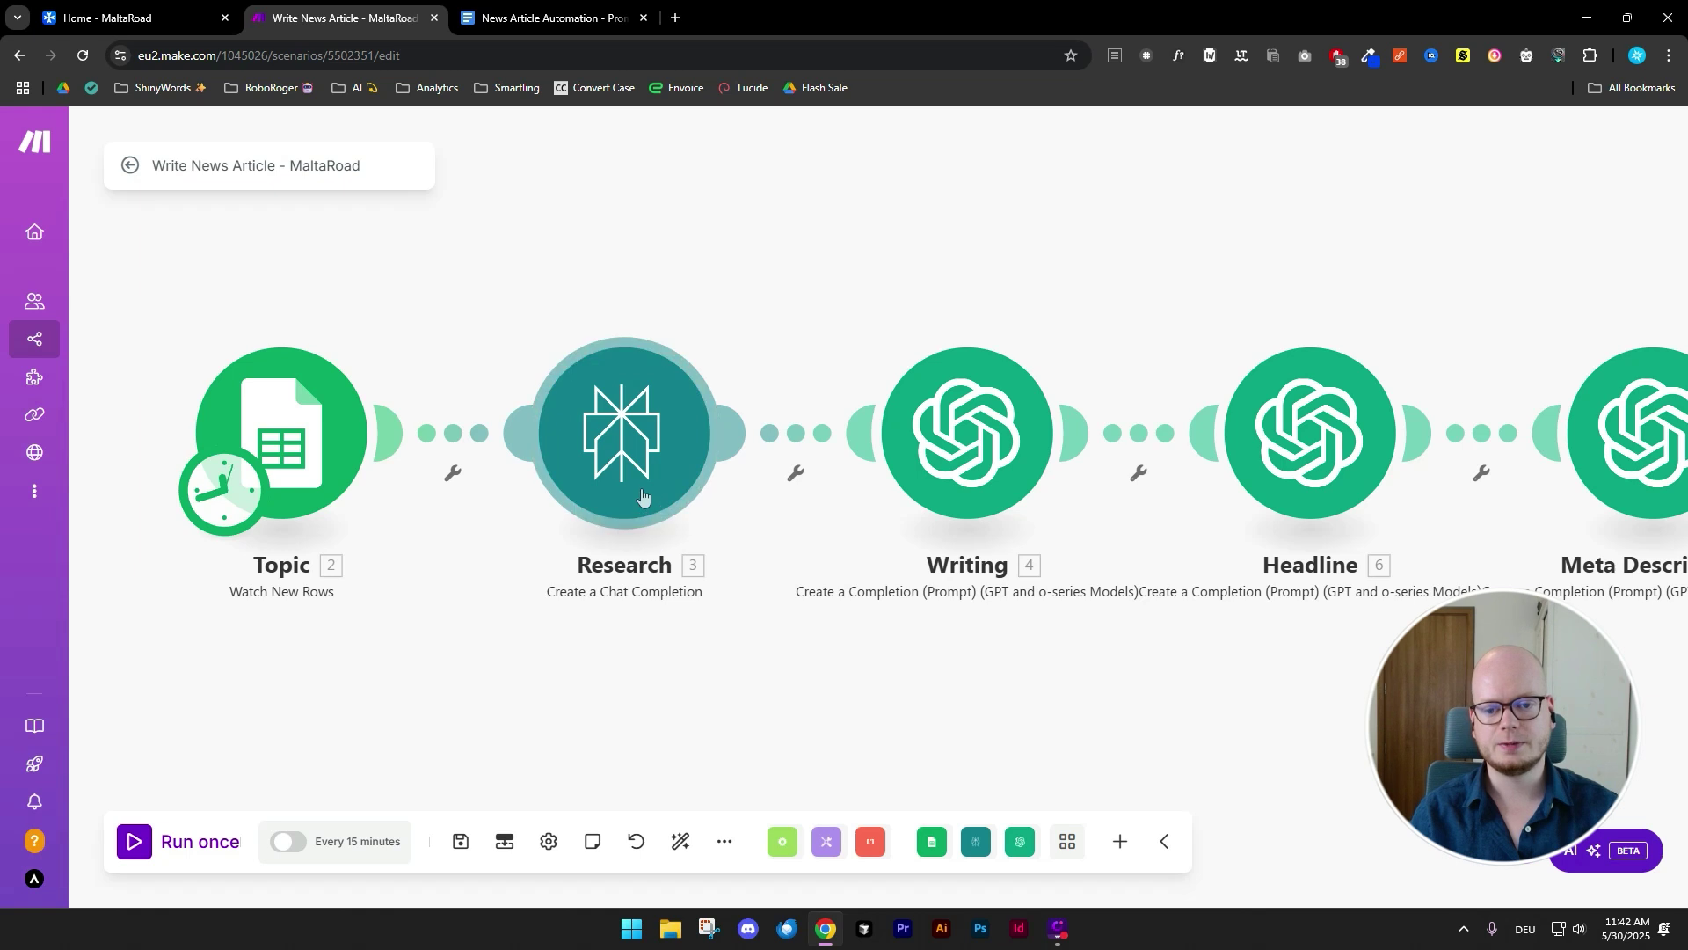
drag(1271, 695, 1055, 692)
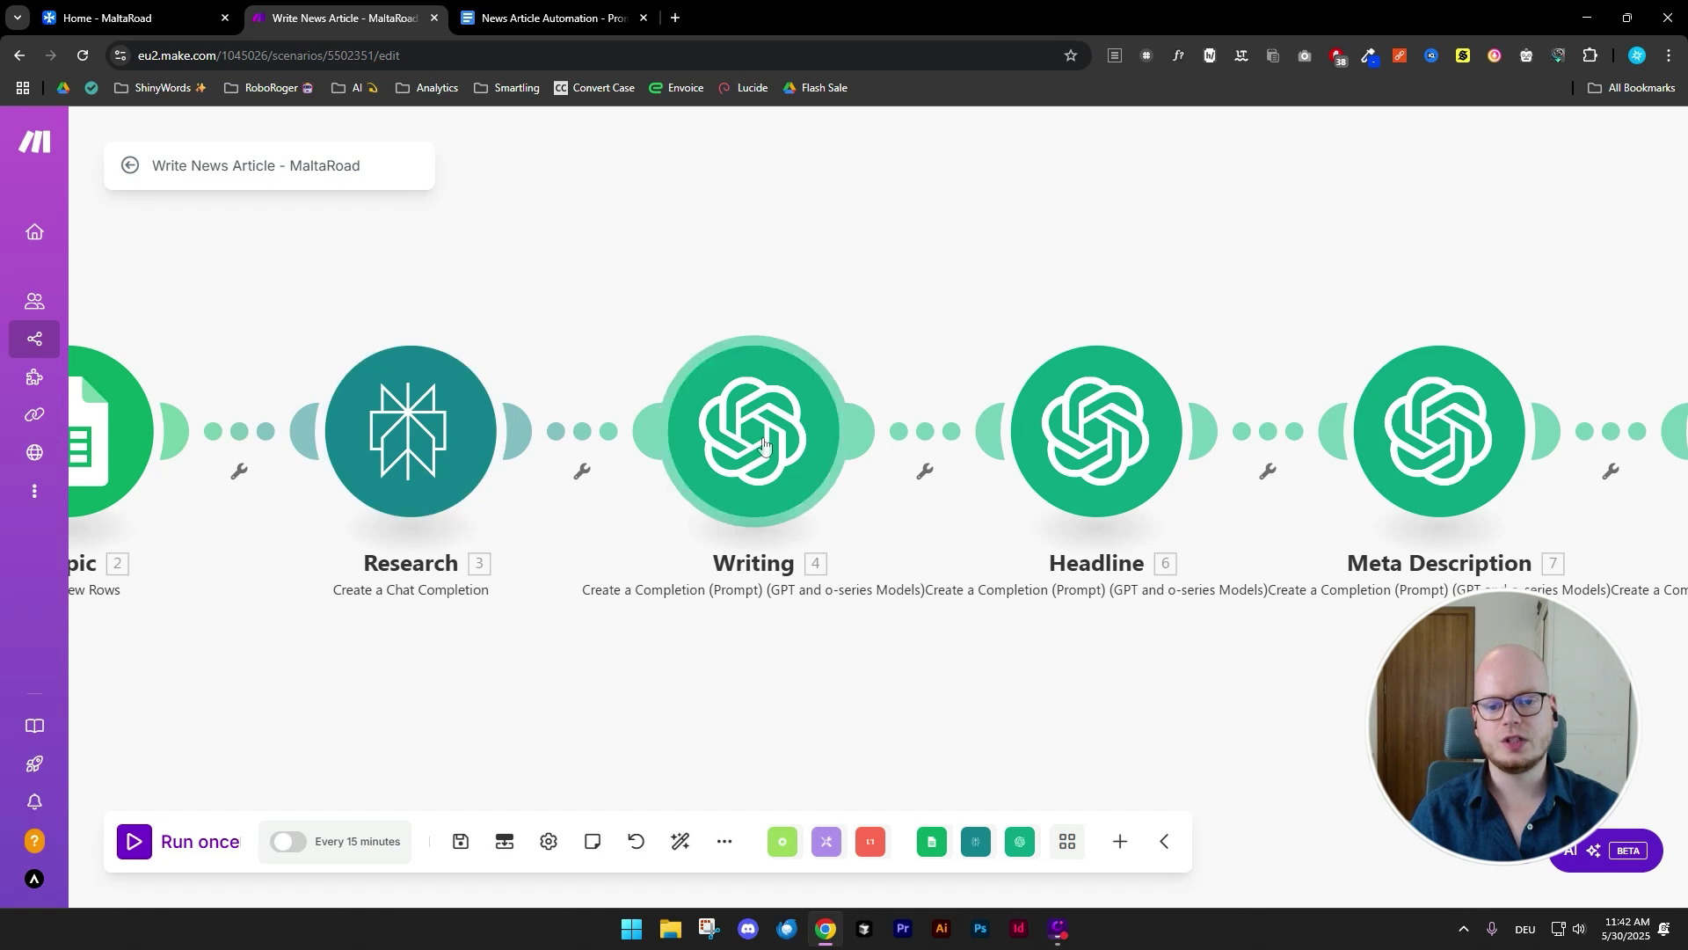
drag(1244, 677, 738, 675)
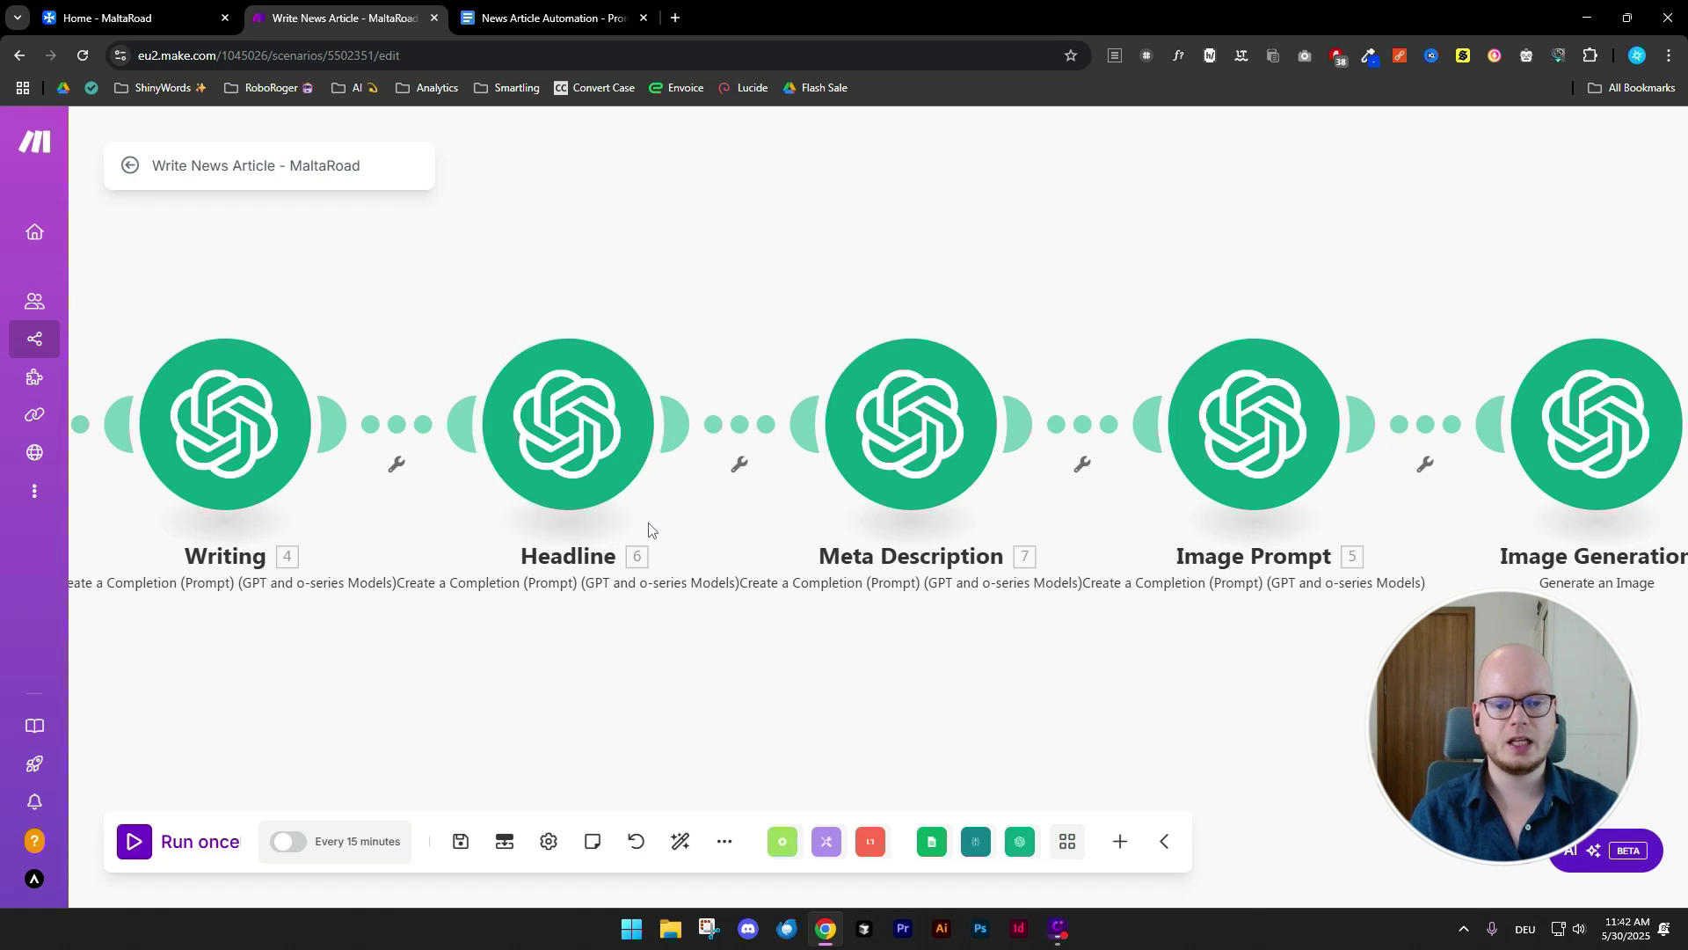
drag(1210, 678, 940, 706)
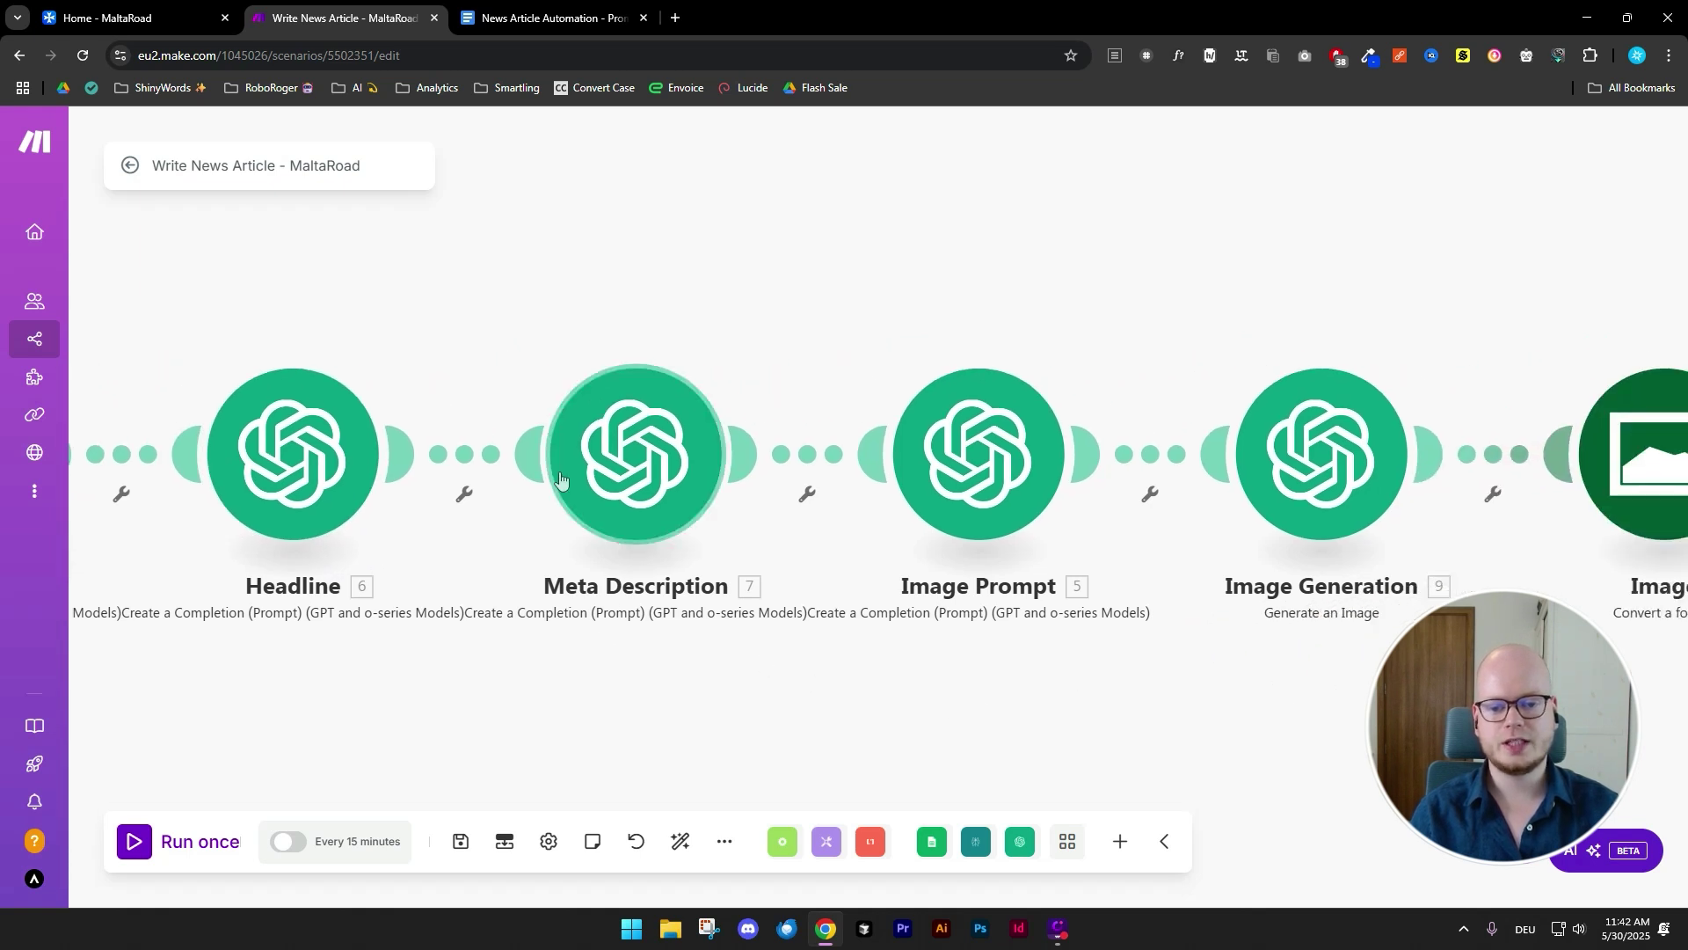
drag(1495, 704, 885, 690)
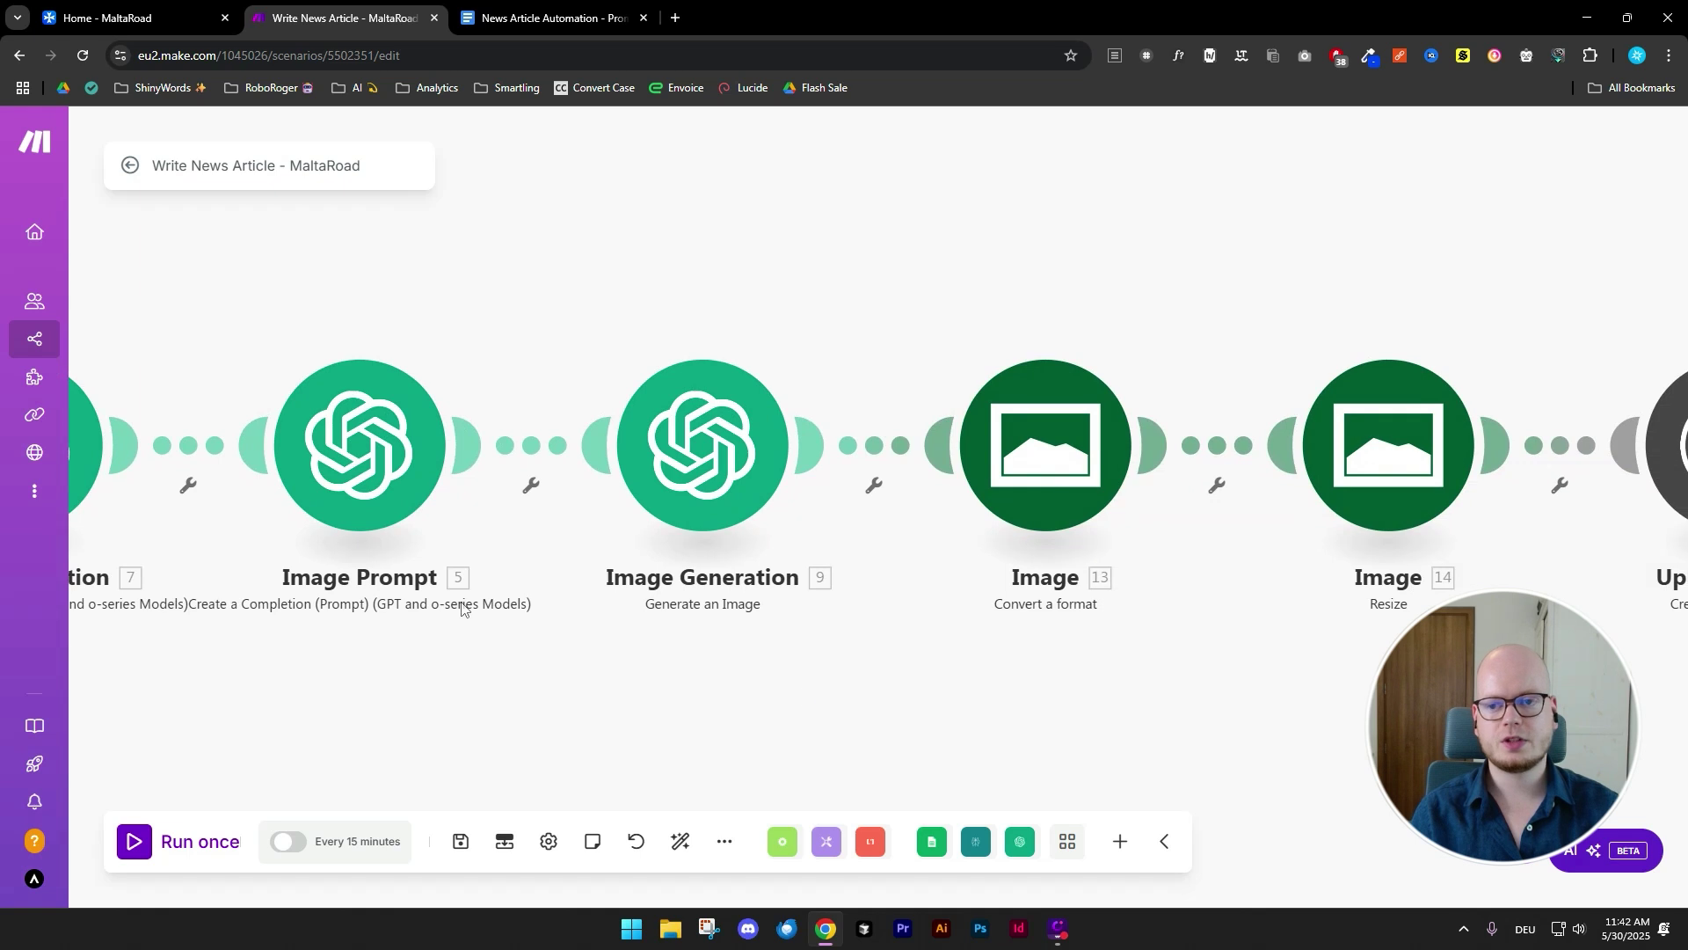
- Check the featured image on the MaltaRoad home page and examine the scenario's image conversion, resize, upload and Publish Post modules in Make
click(181, 15)
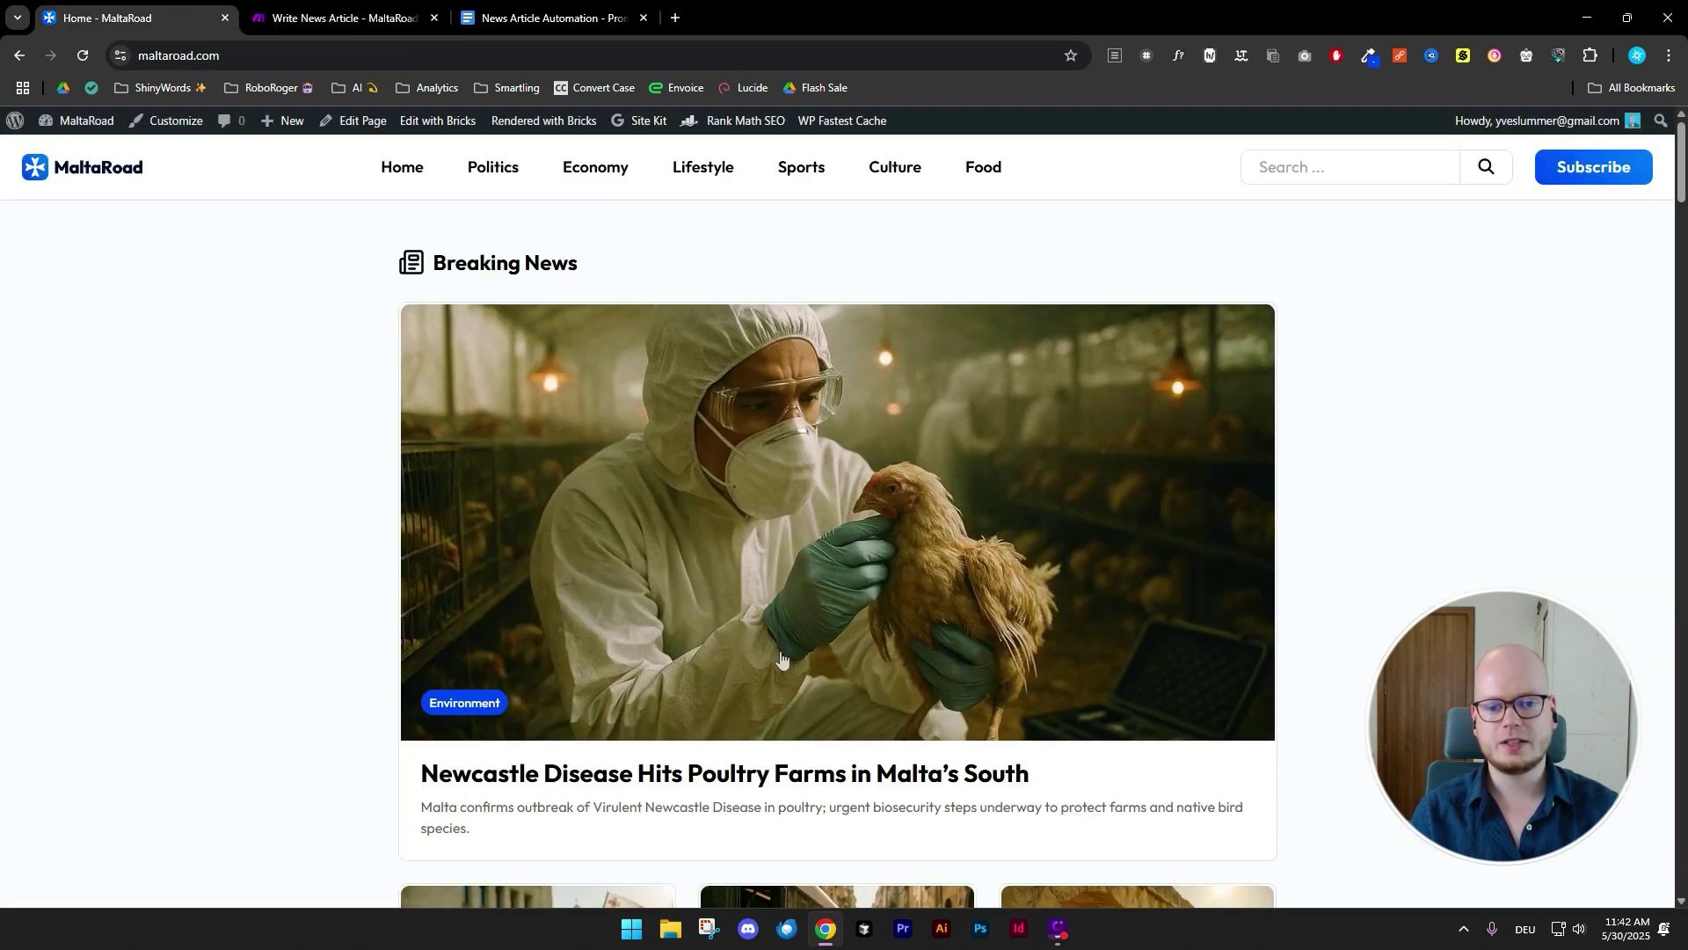
click(339, 18)
drag(1364, 665, 747, 674)
drag(1072, 683, 758, 701)
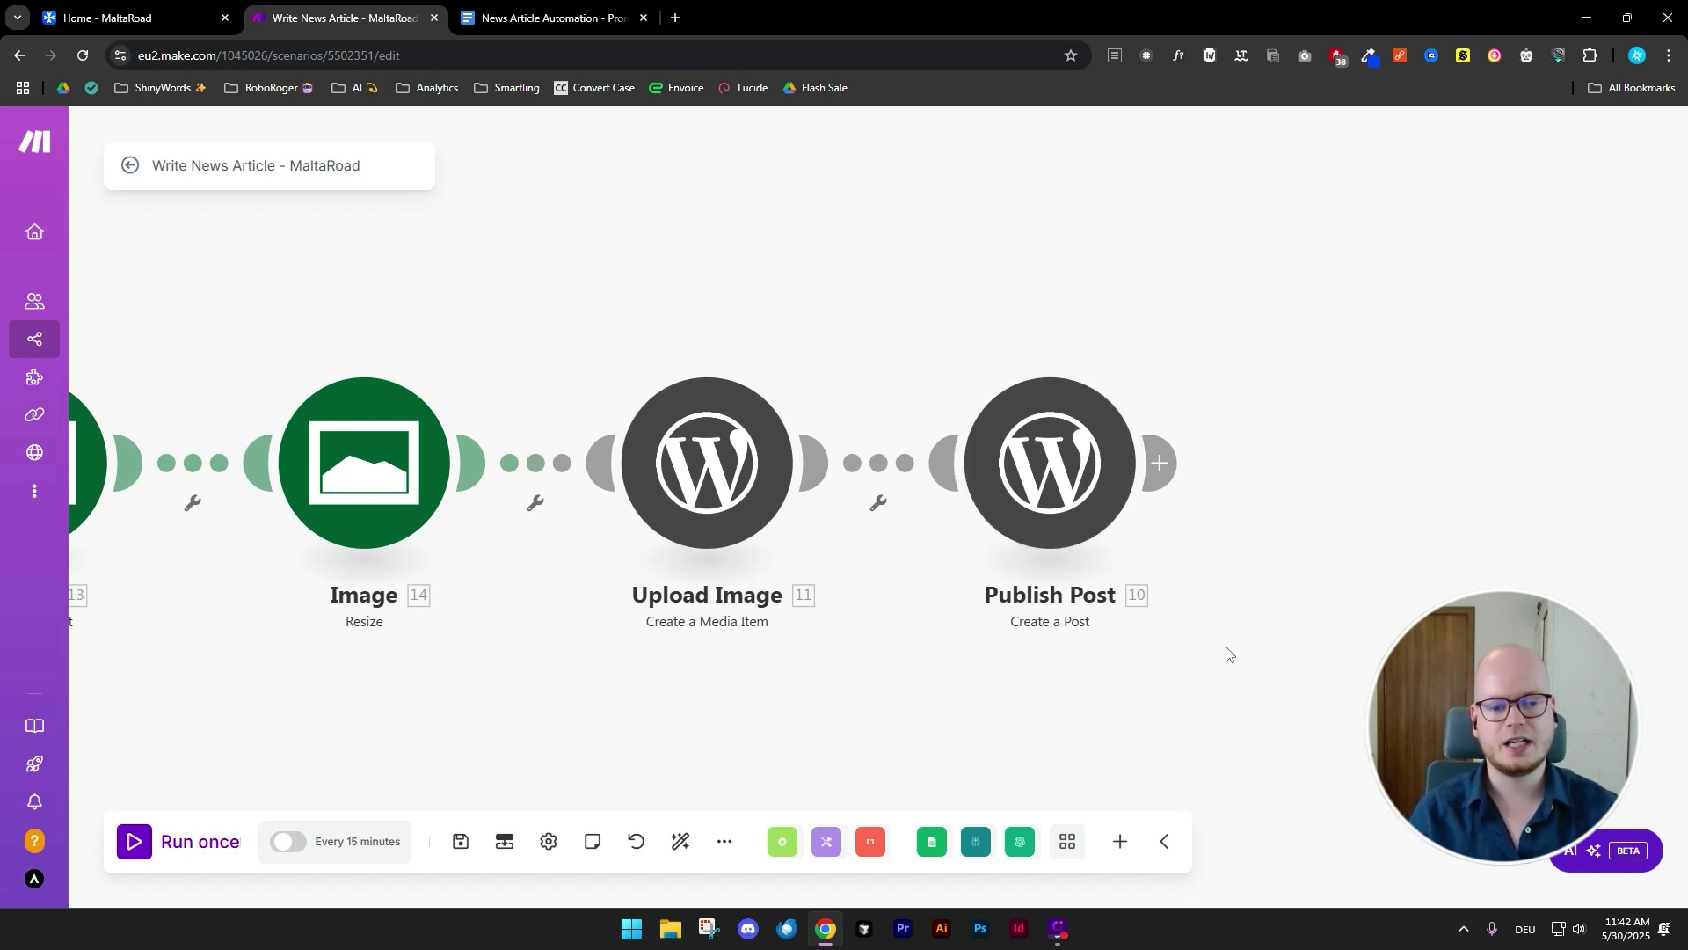
scroll(1229, 655, down, 1)
scroll(1228, 655, down, 2)
drag(728, 698, 1018, 659)
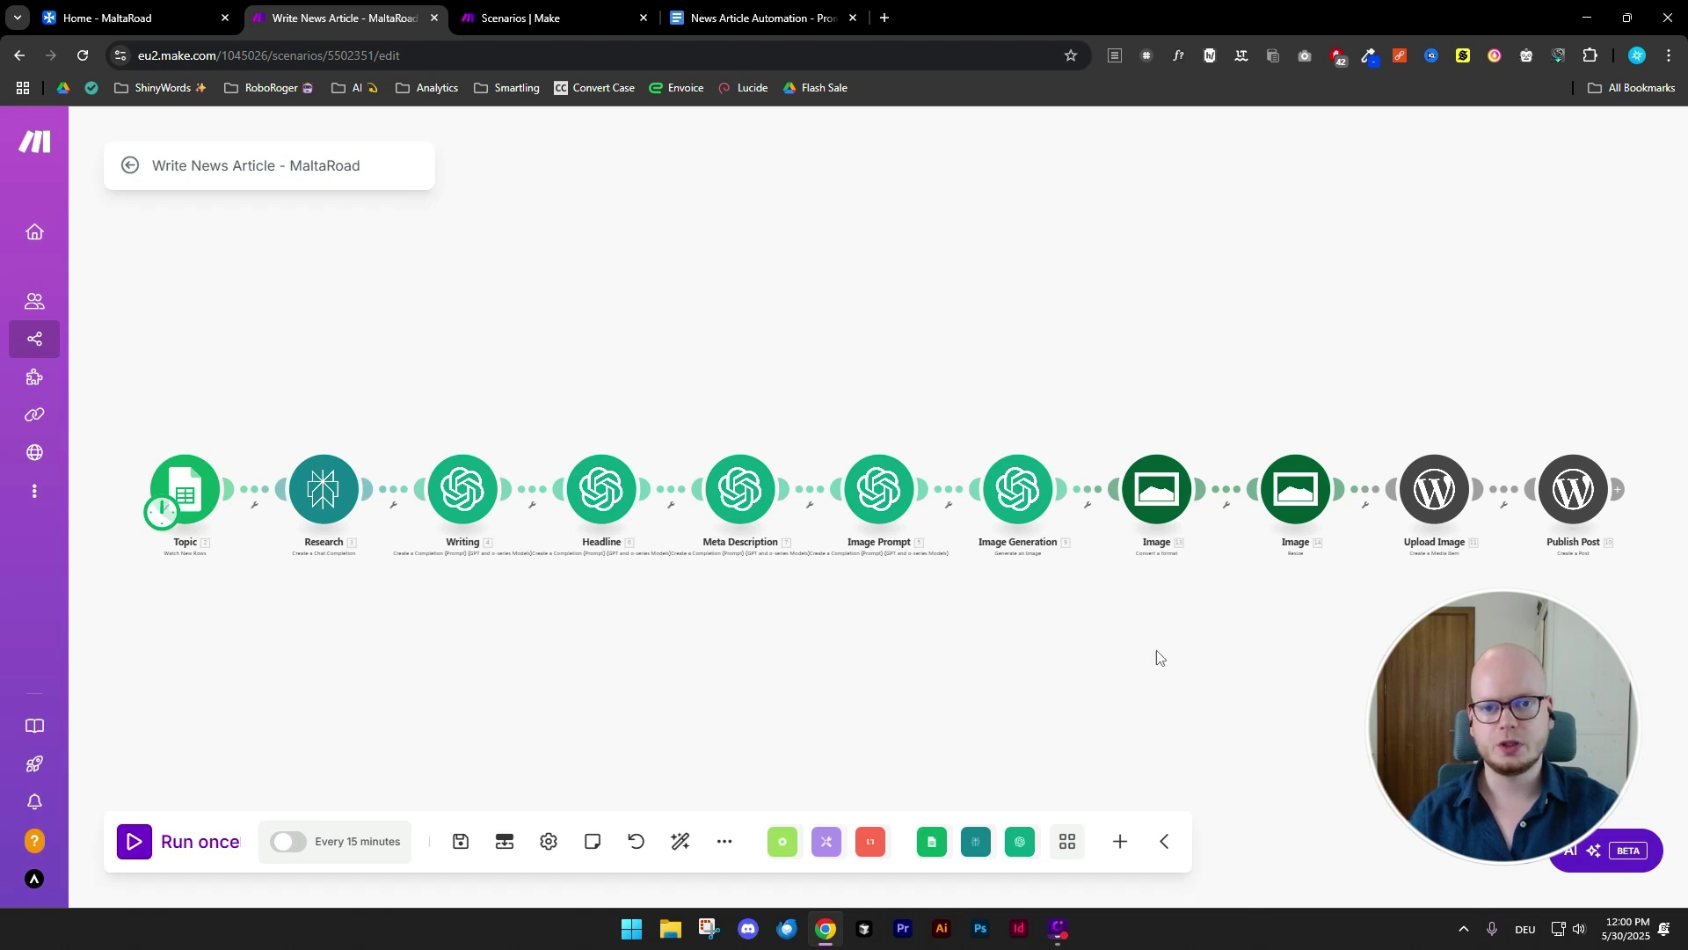
- Review the table of contents and the Topic Research Prompt in the News Article Automation prompt library in Google Docs
click(763, 17)
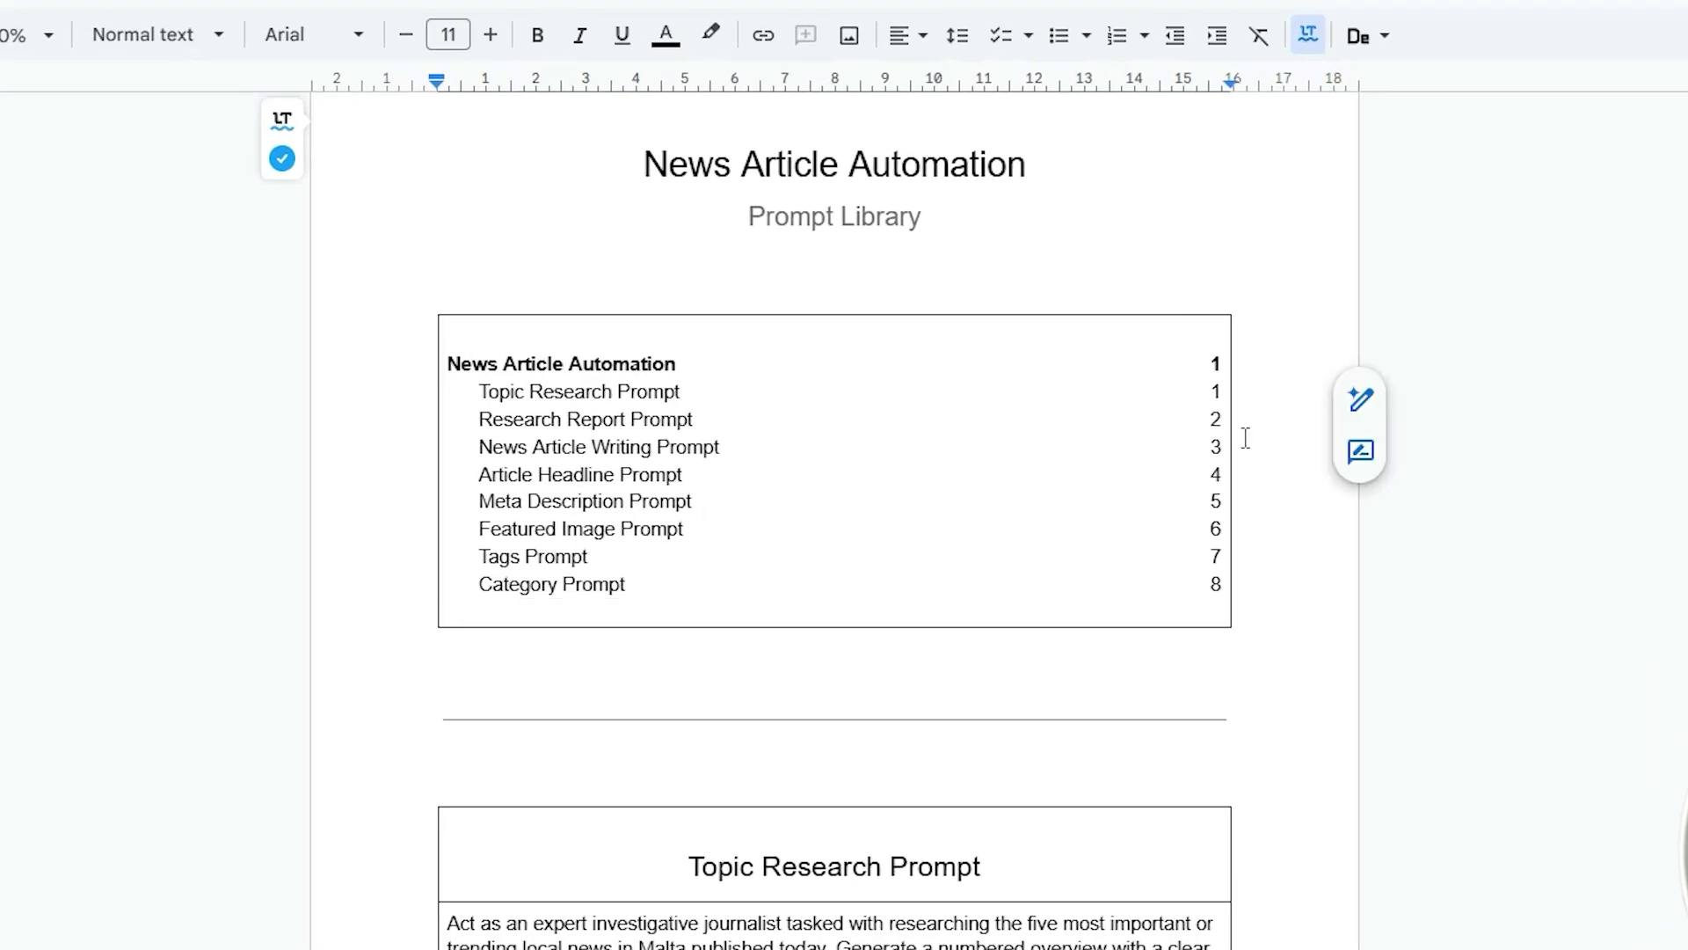
scroll(1409, 288, down, 5)
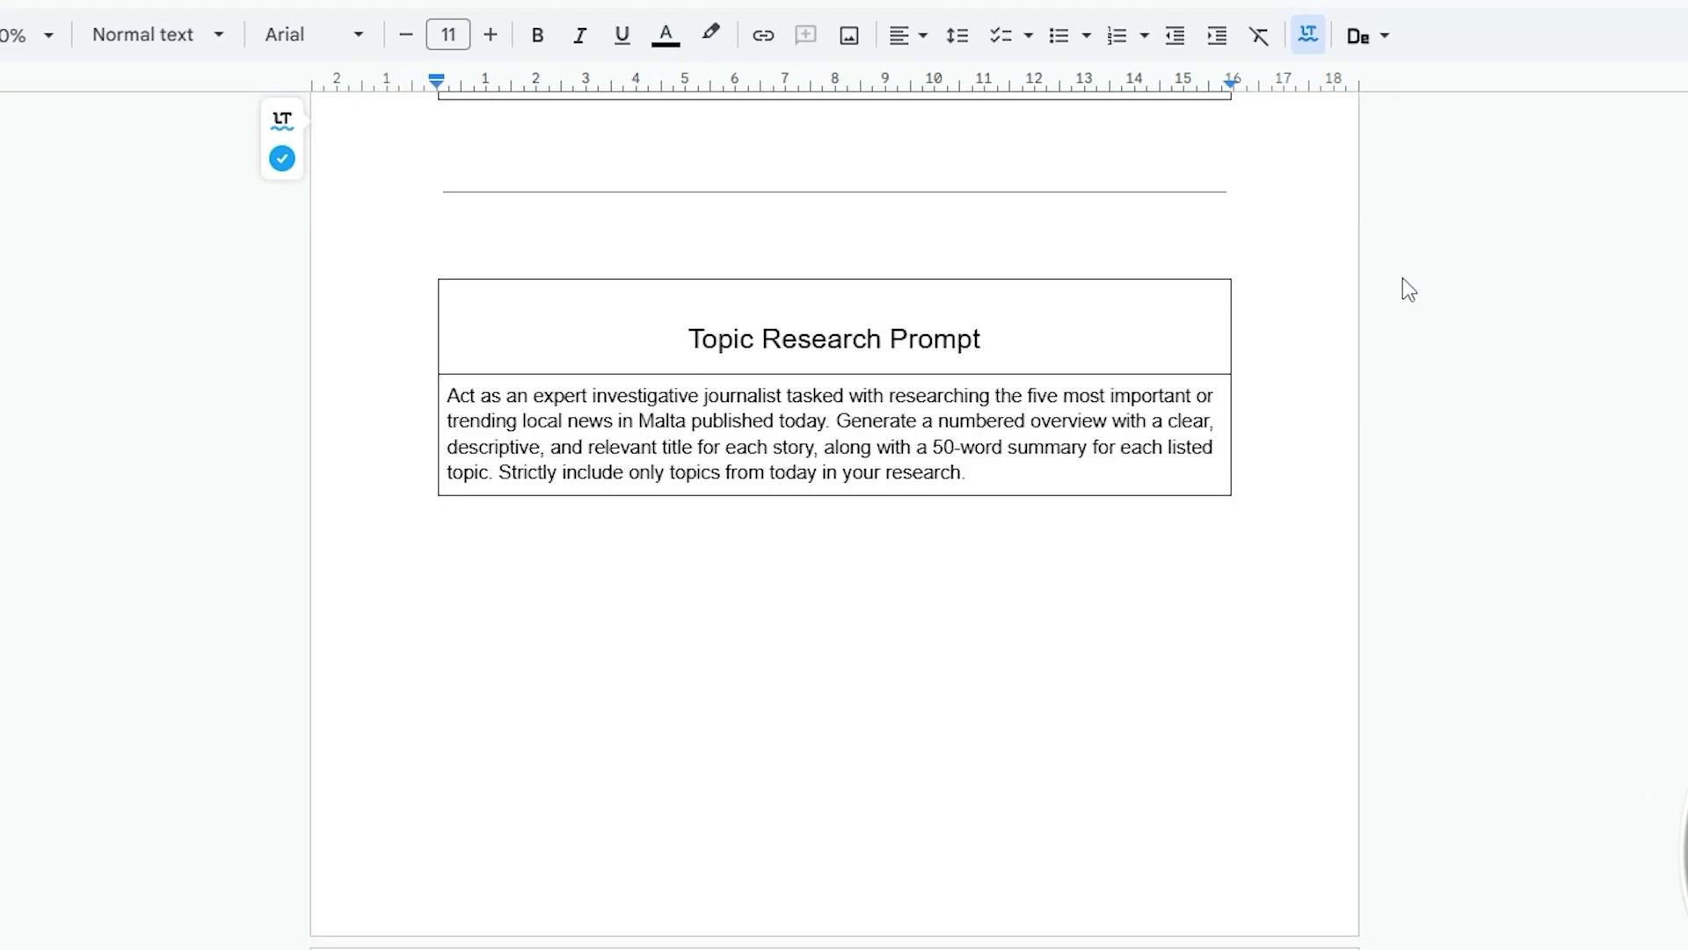
scroll(1402, 278, down, 10)
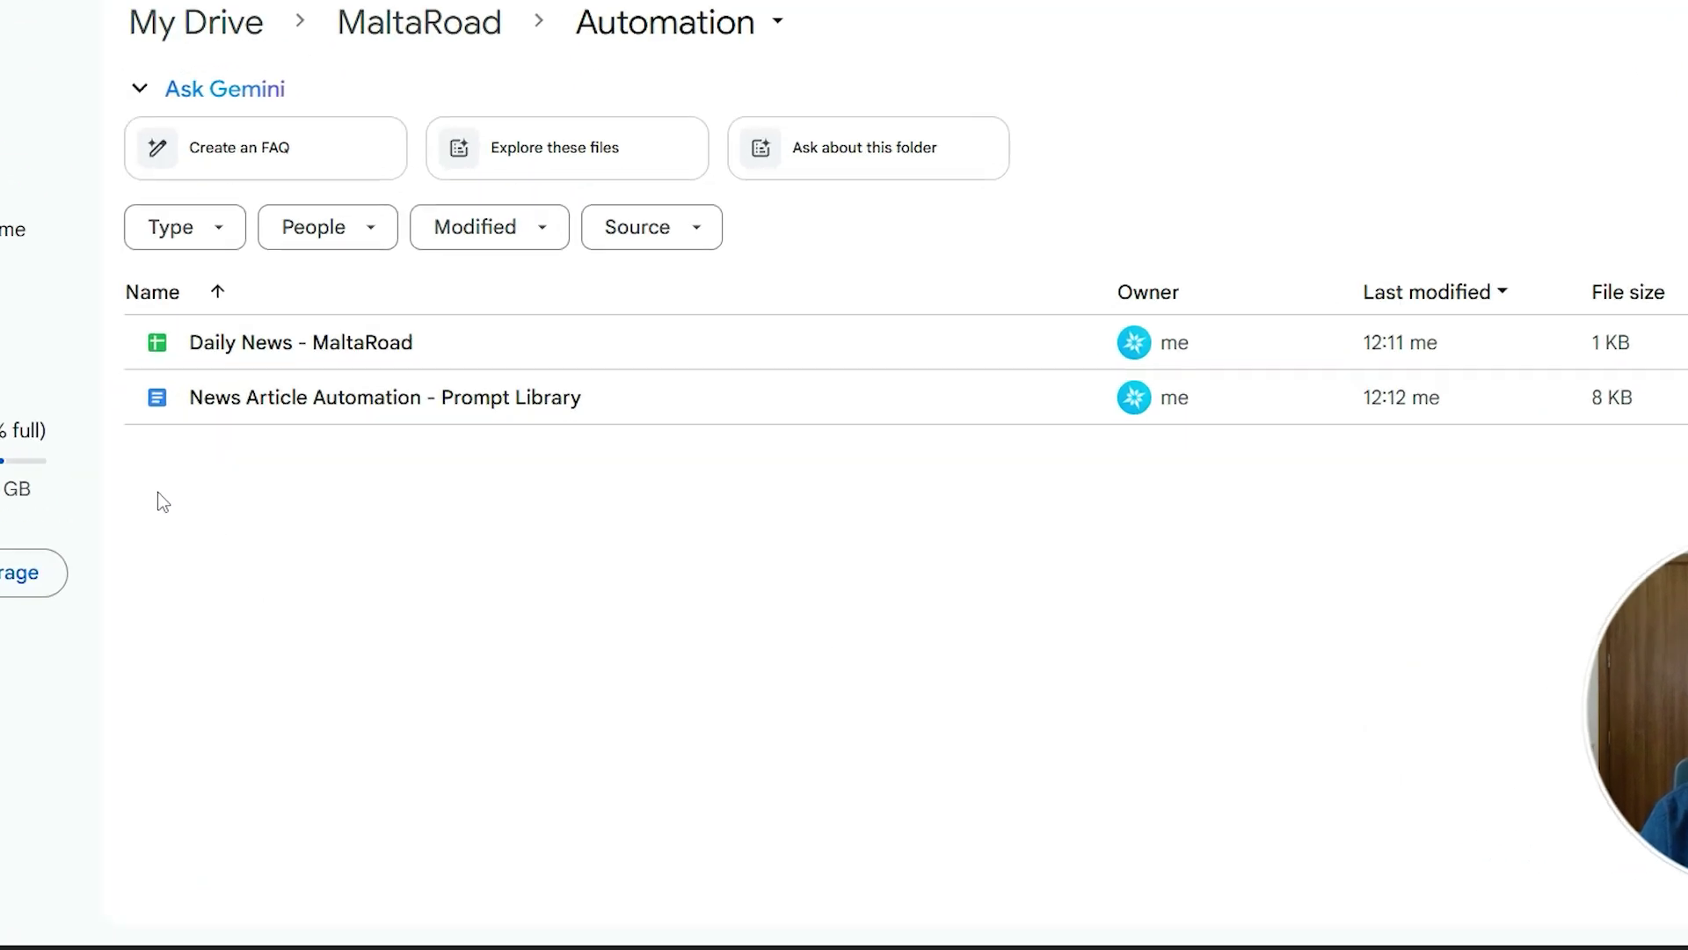
- Create a blank Google Sheets spreadsheet in the Automation folder of Google Drive and name it Topic Database
right_click(162, 500)
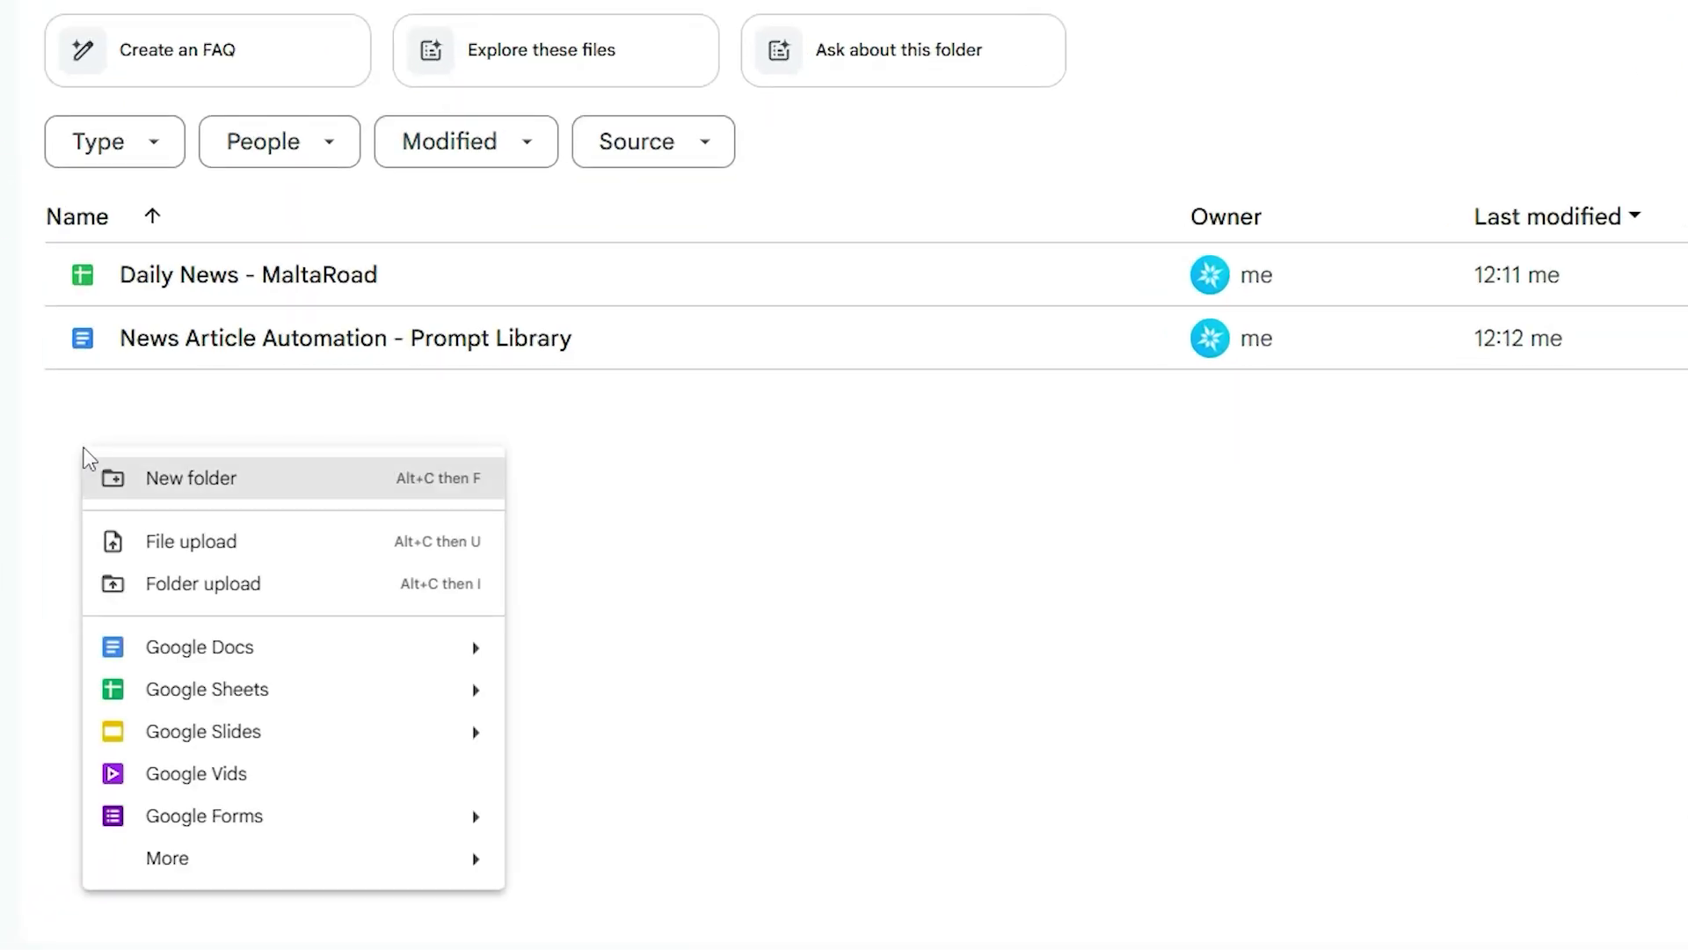
click(355, 701)
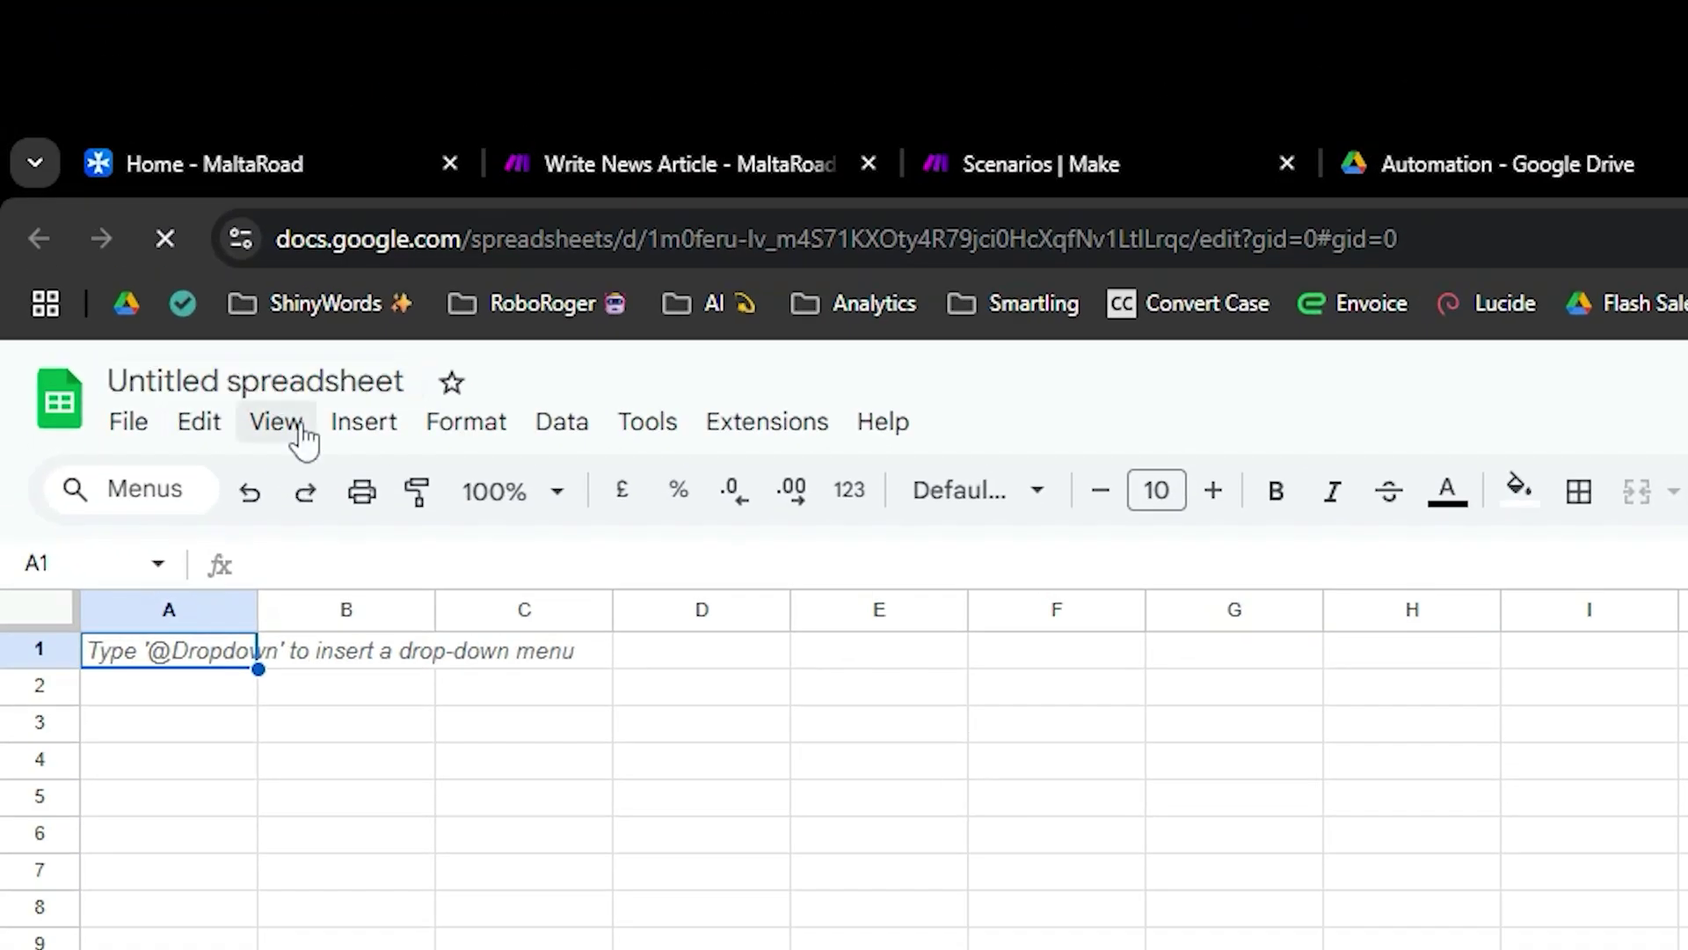
click(140, 127)
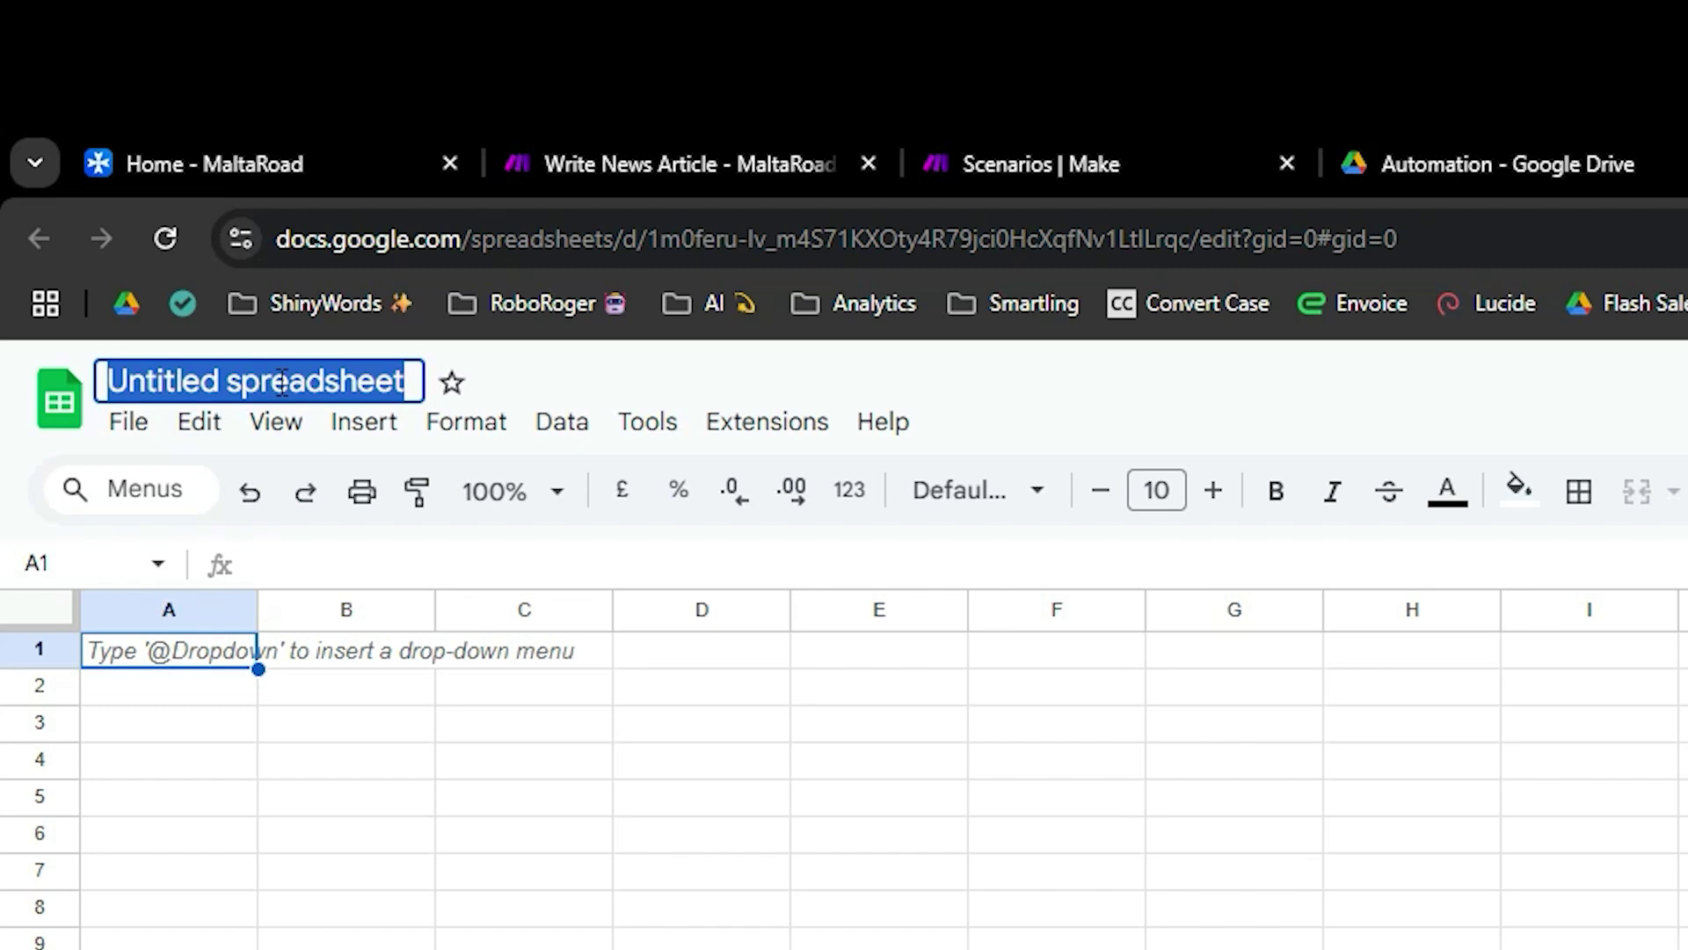
text(Ta)
key(BackSpace)
text(opic Database)
key(Return)
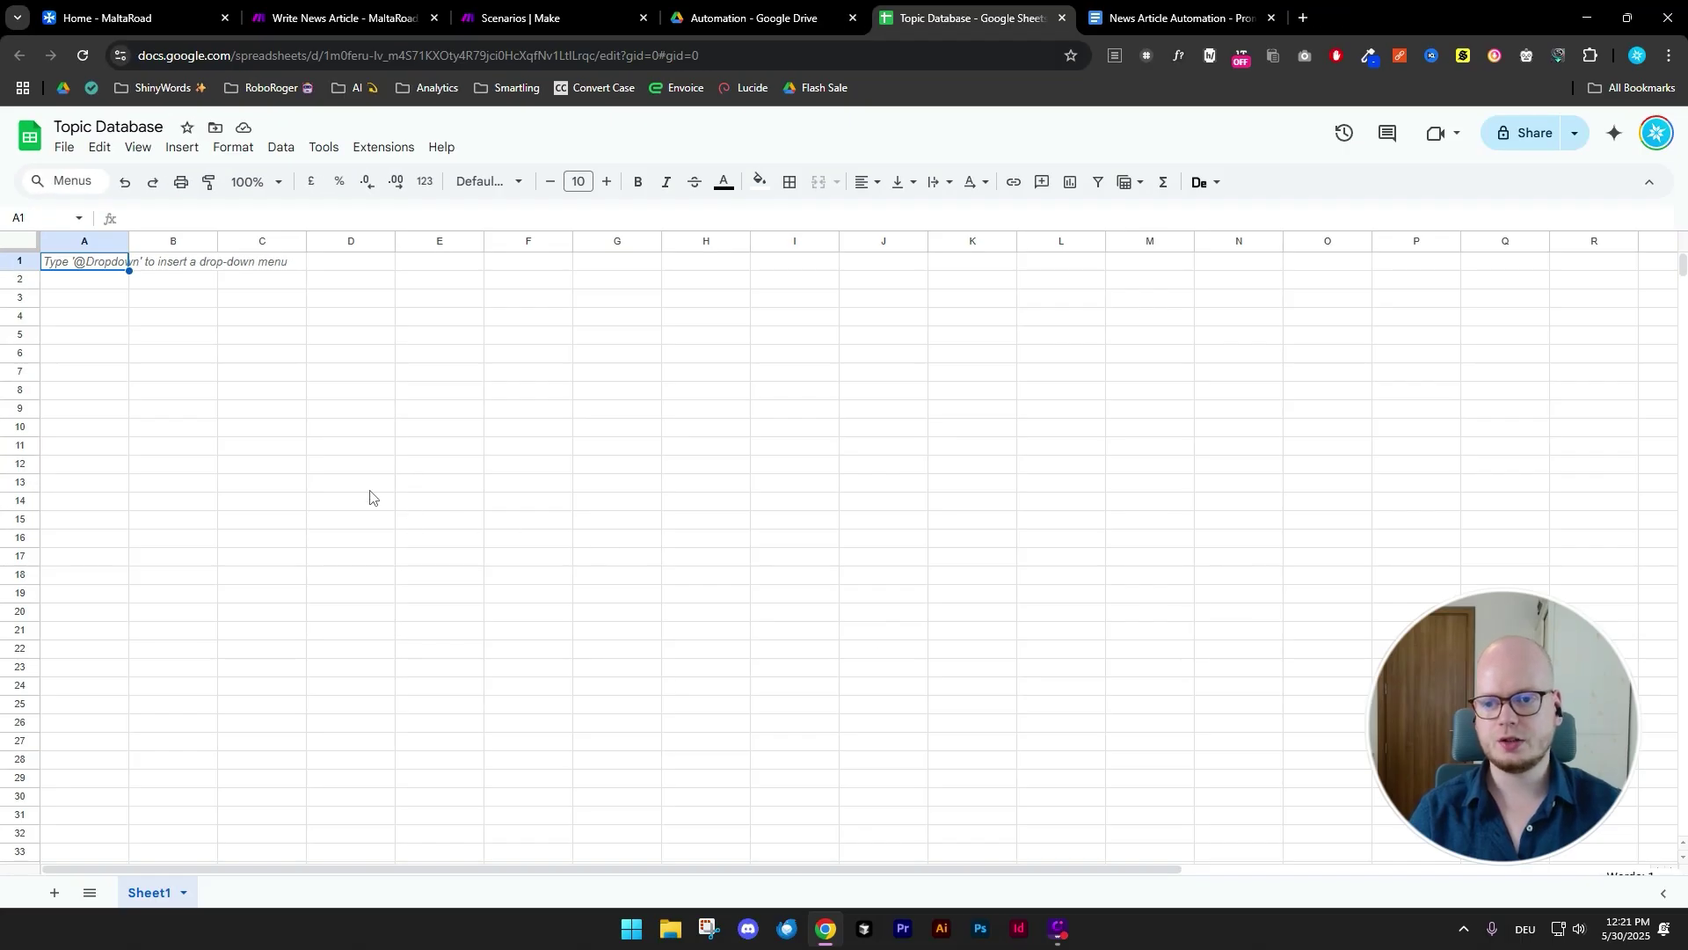
- Delete columns B to Z from the sheet, keeping only column A
click(156, 242)
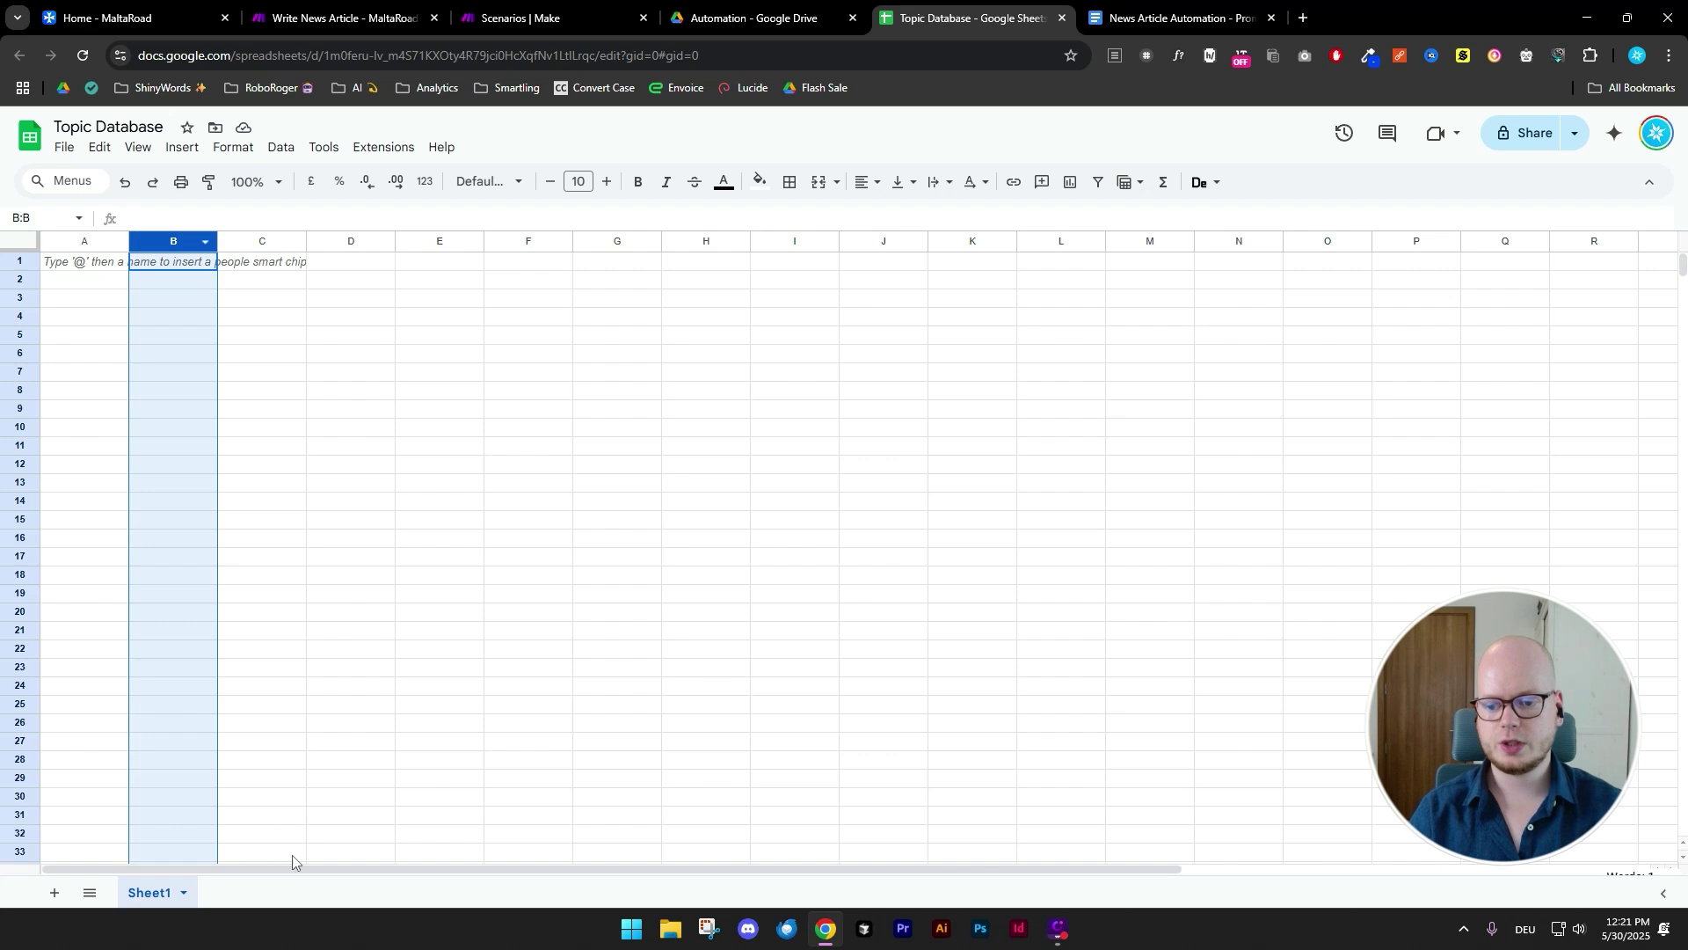
drag(292, 870, 1290, 641)
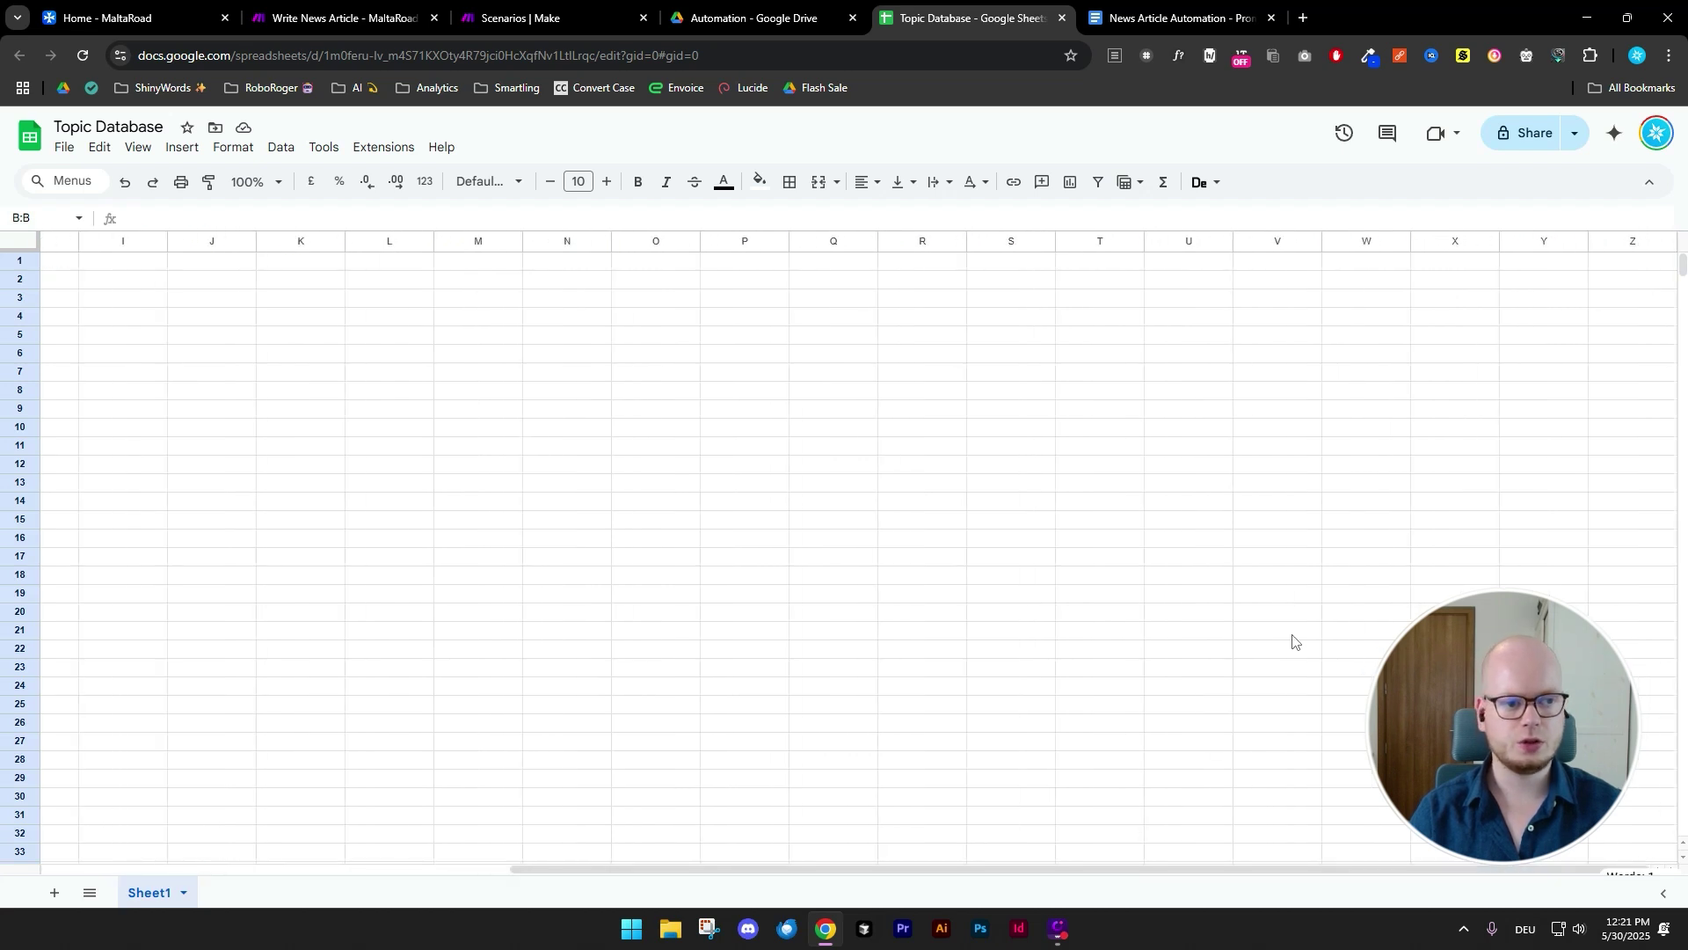
shift+click(1628, 245)
right_click(1628, 246)
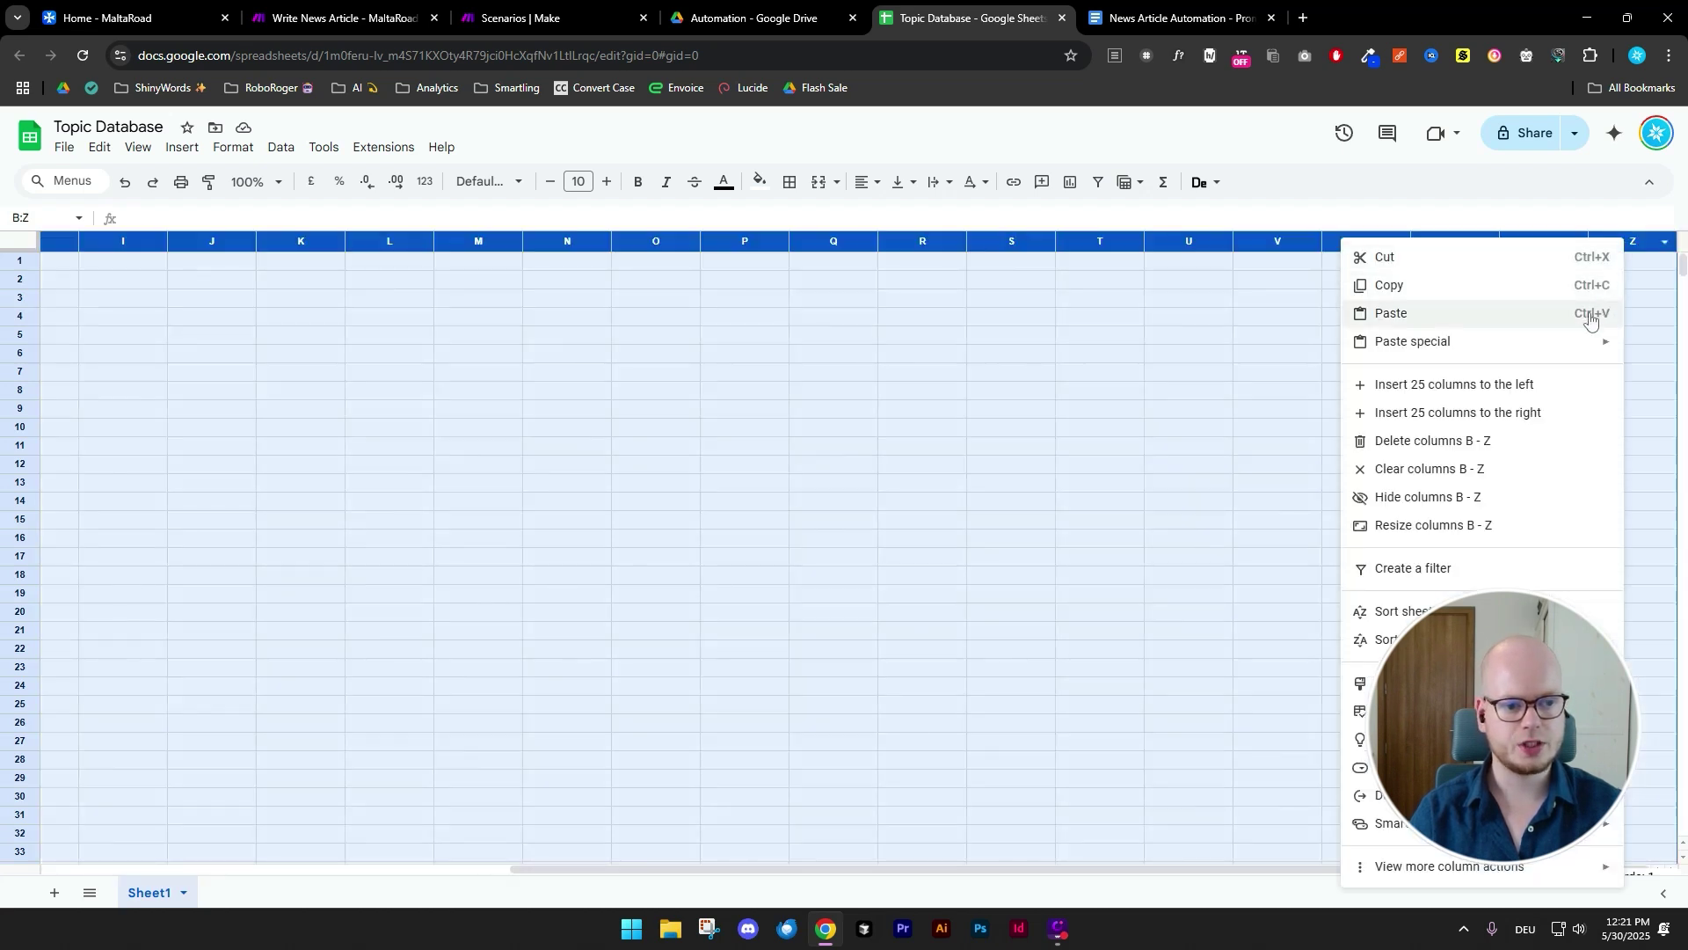
click(1546, 444)
click(83, 537)
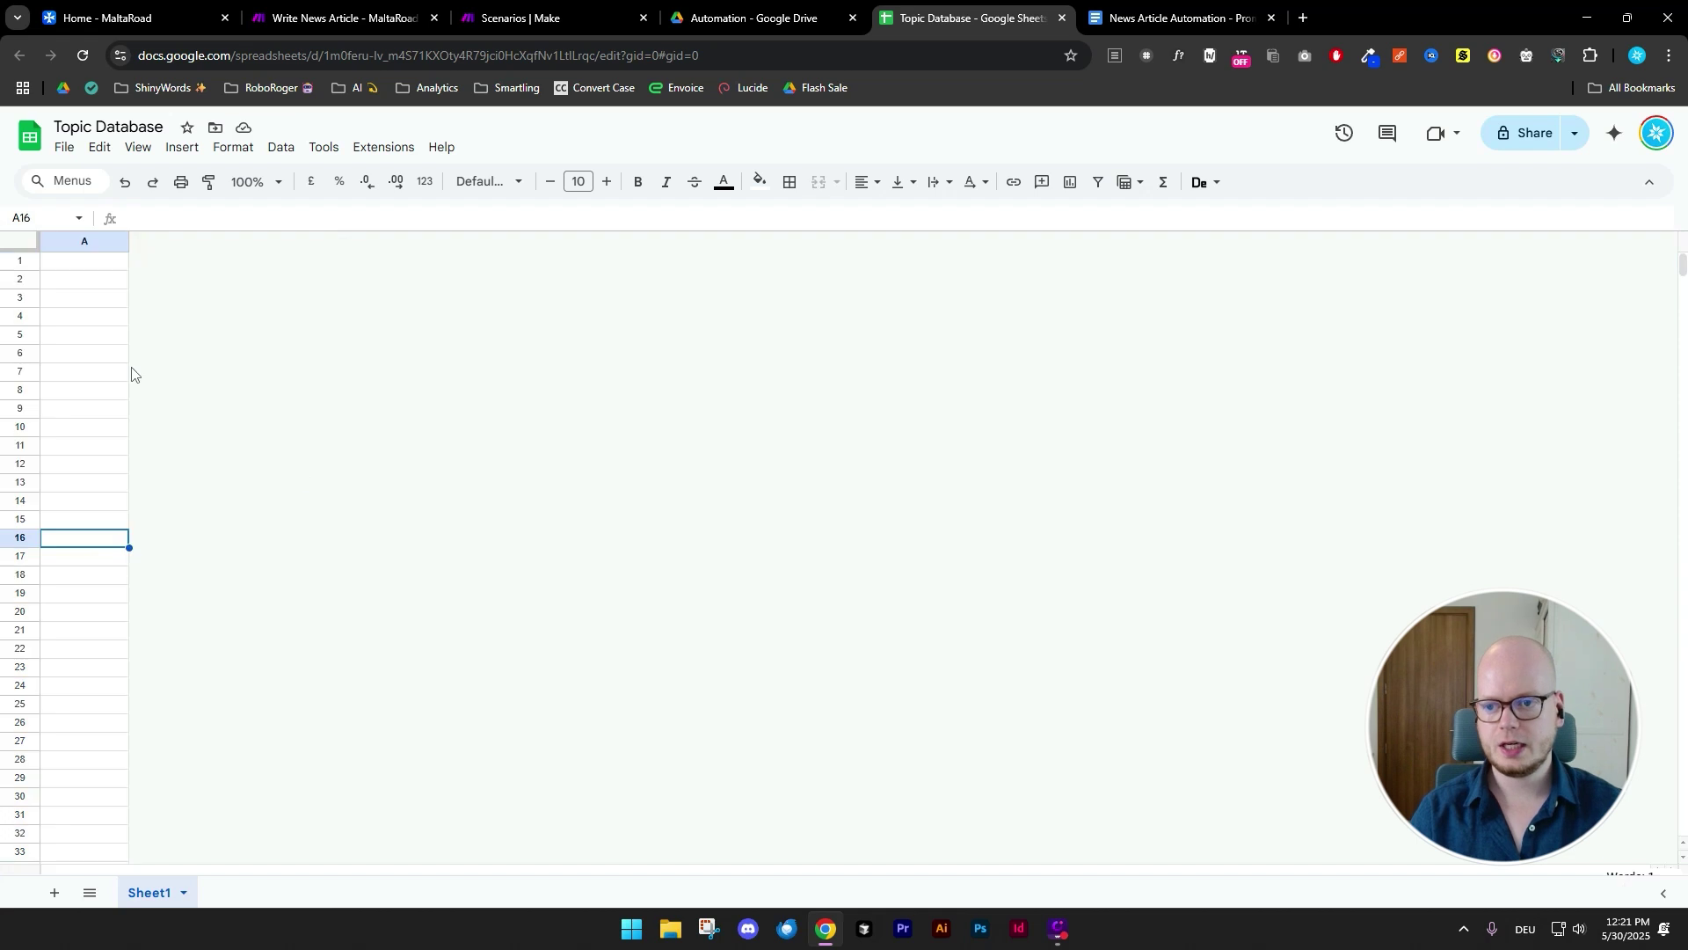
- Set the width of column A to 500 pixels
right_click(52, 241)
click(212, 500)
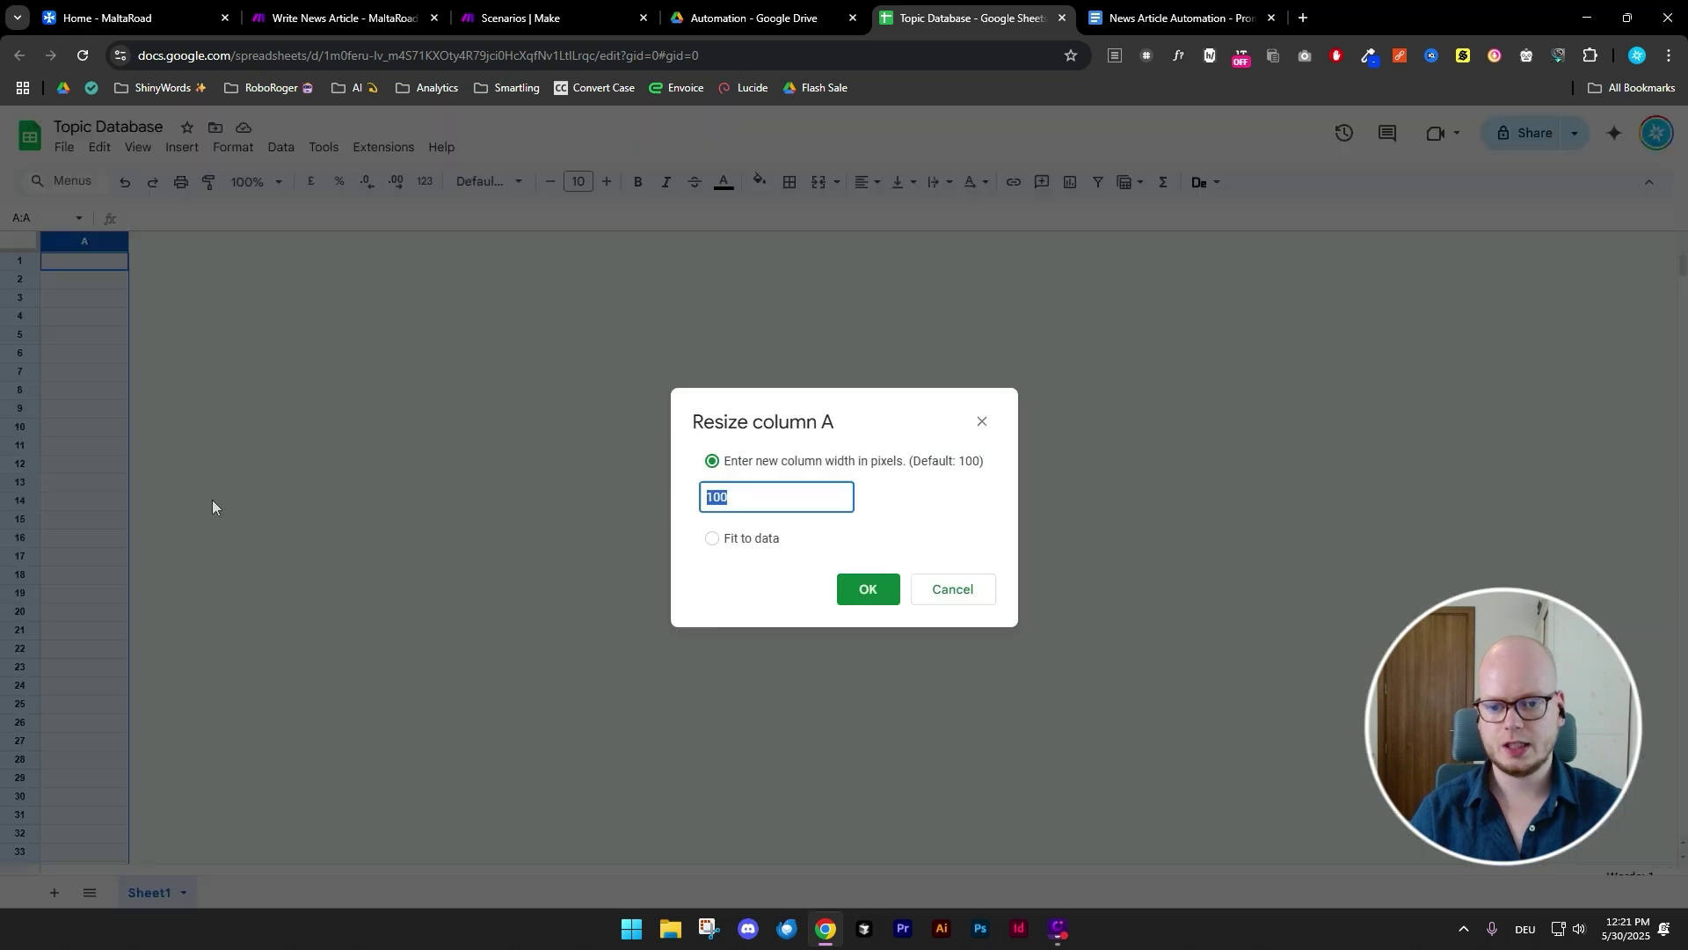
text(50)
key(Return)
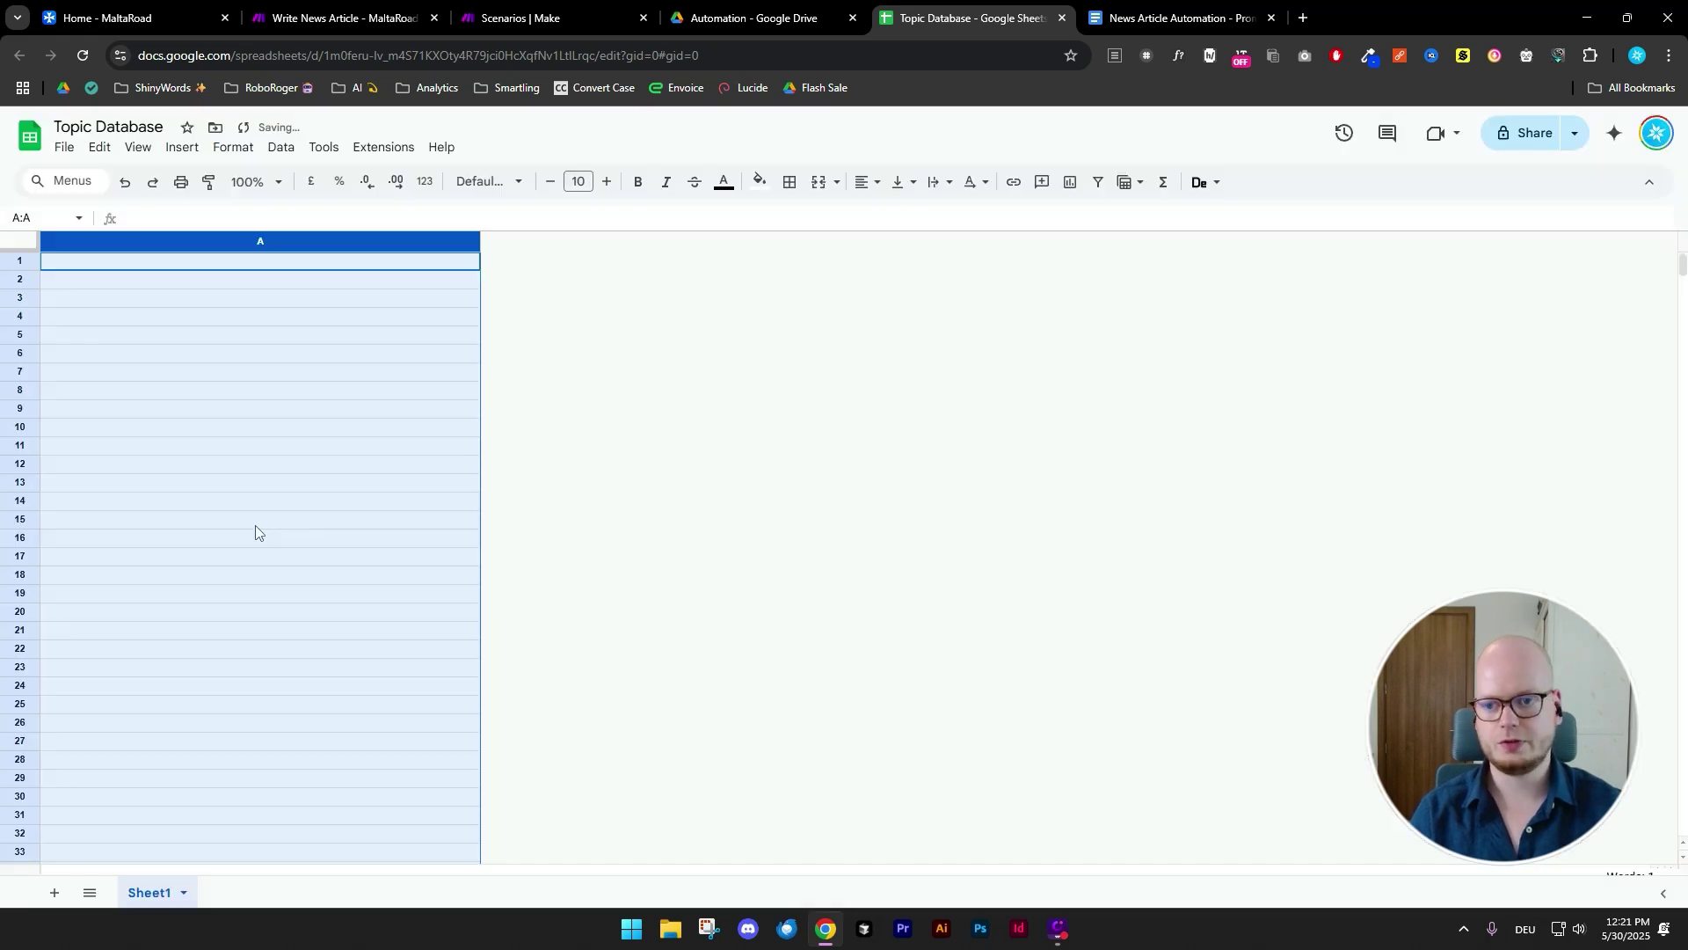
click(106, 287)
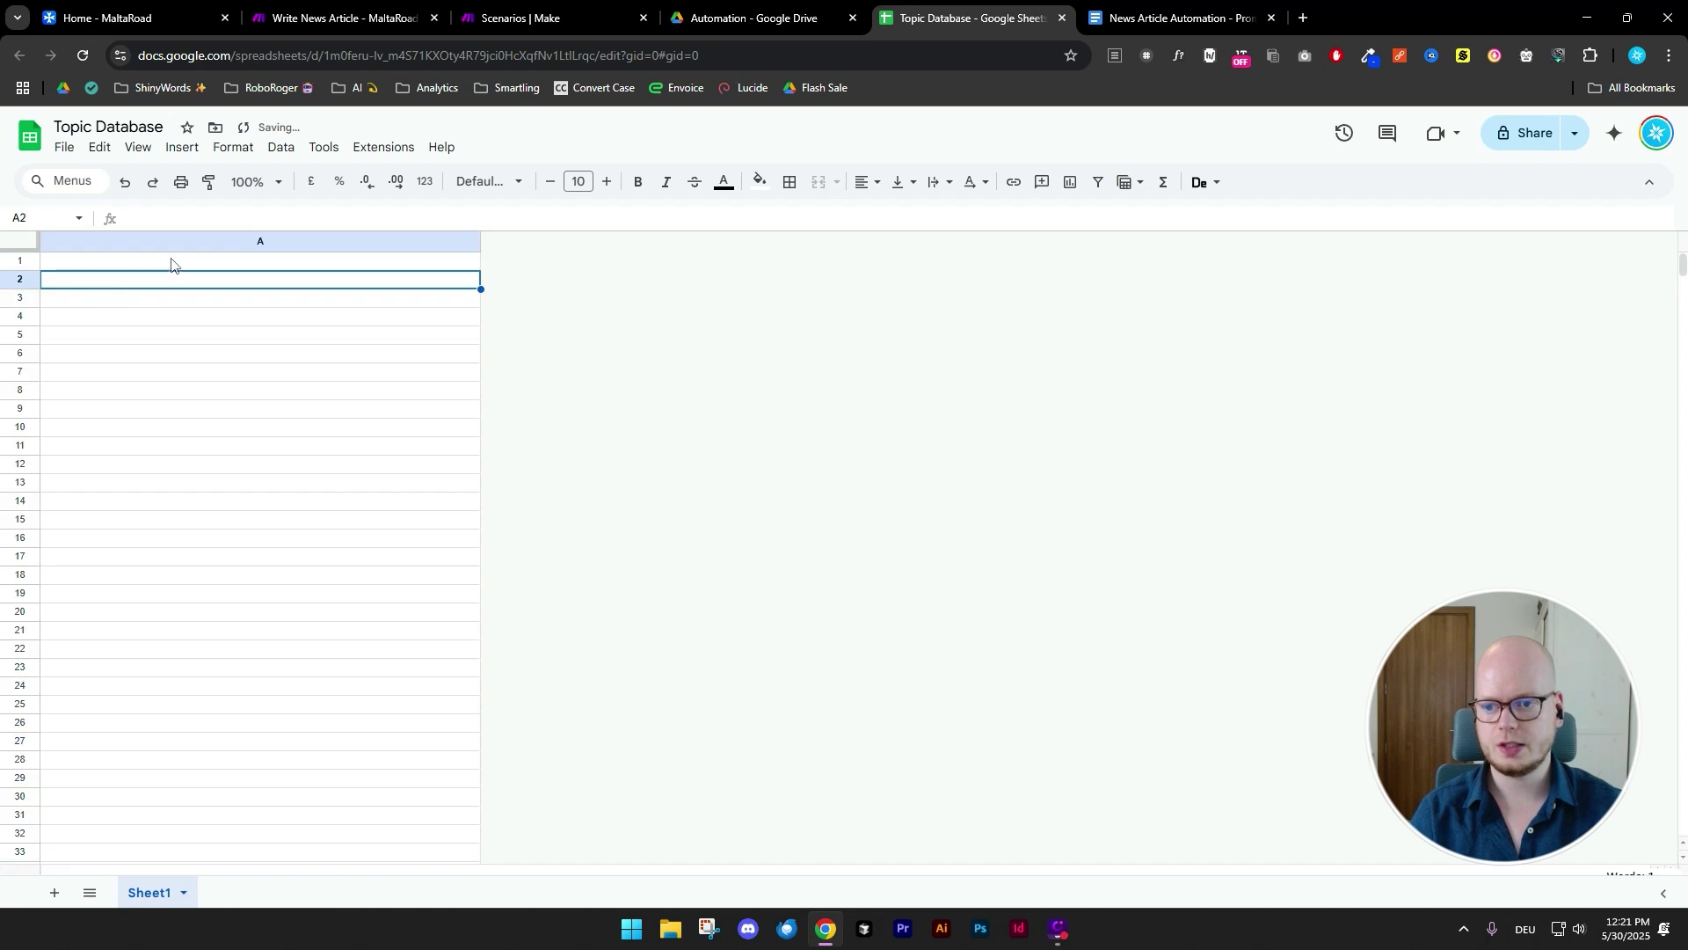
- Set the height of all rows in the sheet to 40 pixels
click(19, 241)
right_click(20, 257)
click(234, 547)
click(799, 498)
key(ctrl+a)
text(40)
key(Return)
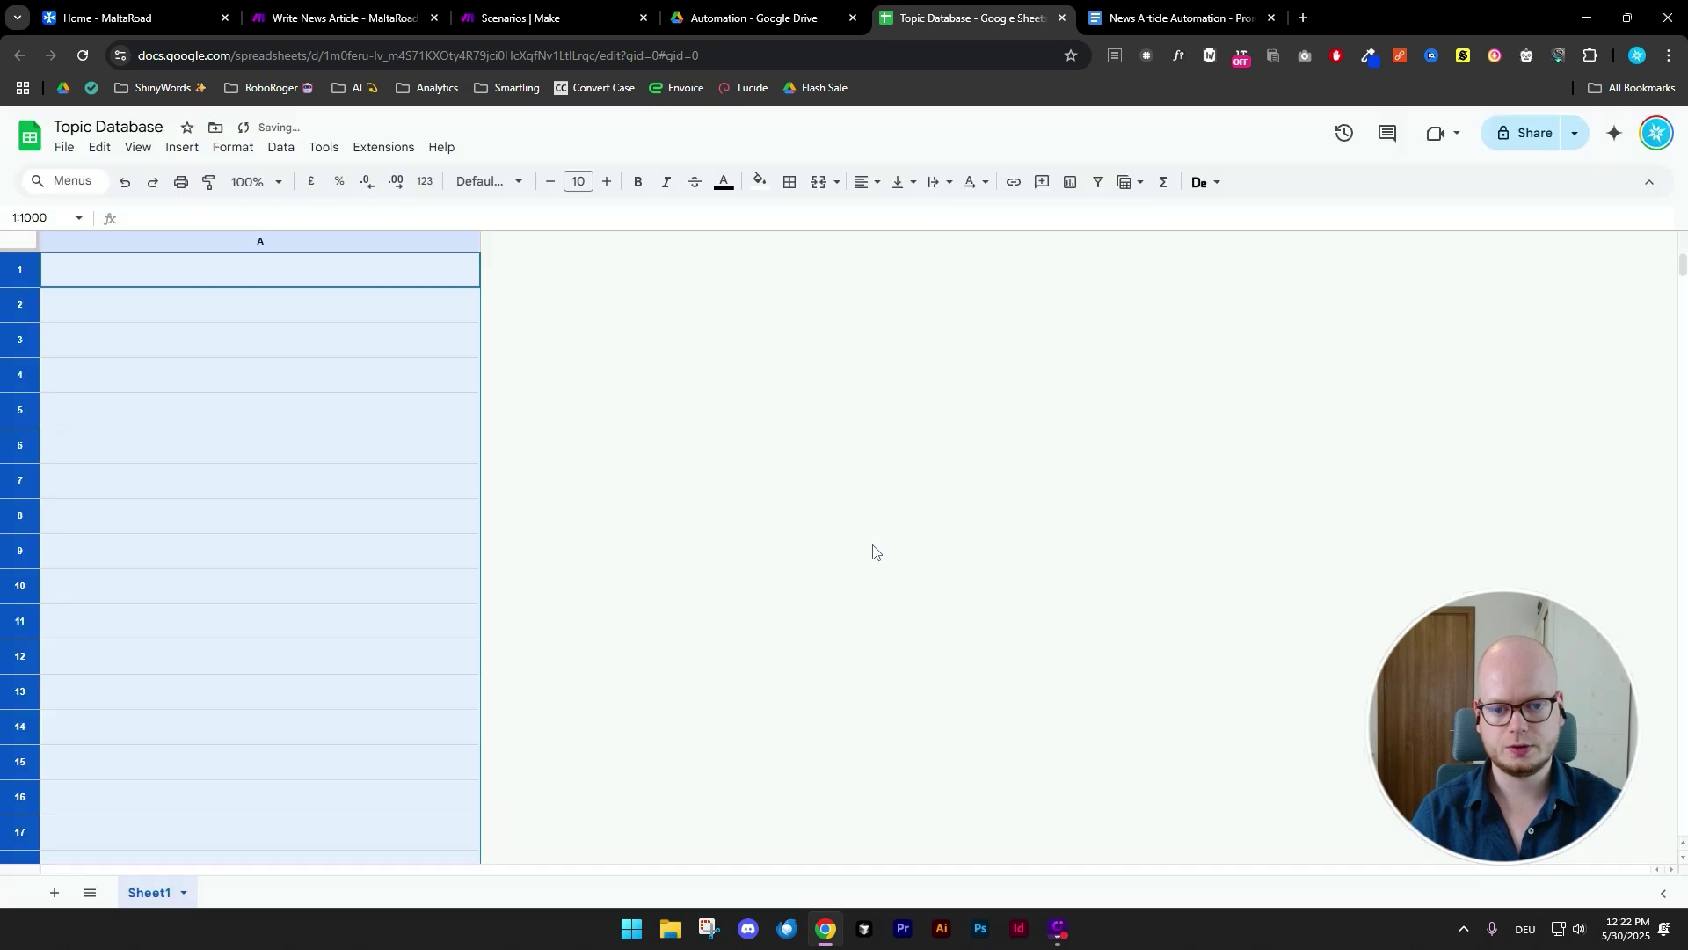
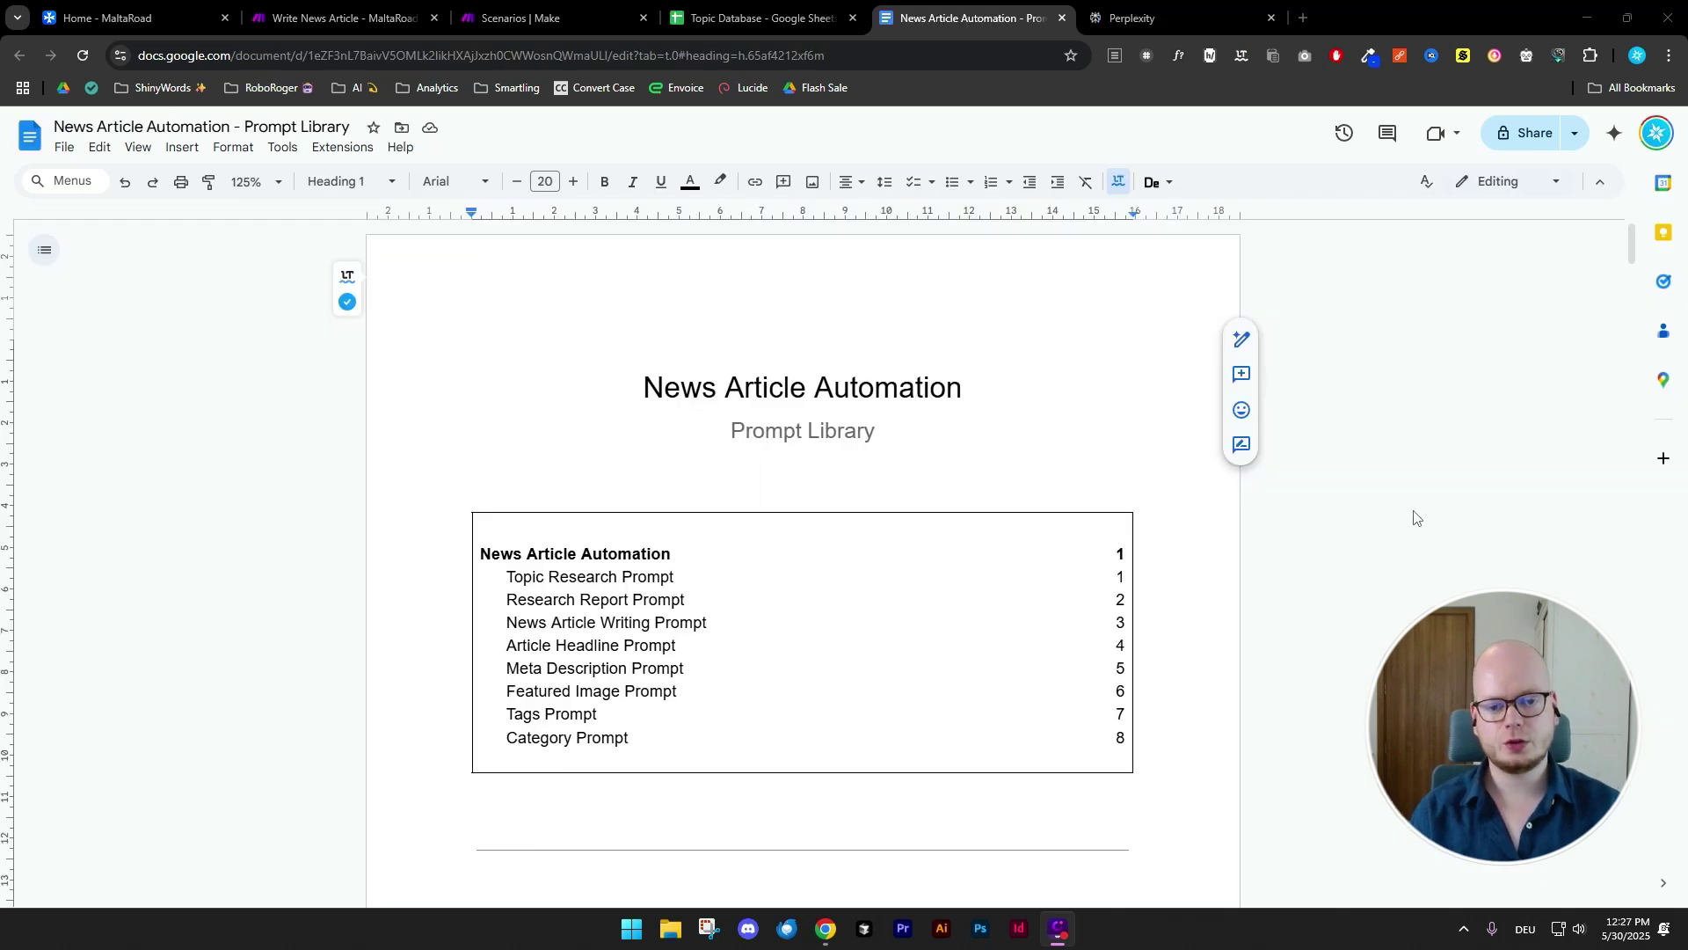
- Copy the full Topic Research Prompt text from the prompt library document and paste it into a new Perplexity query
scroll(1385, 503, down, 7)
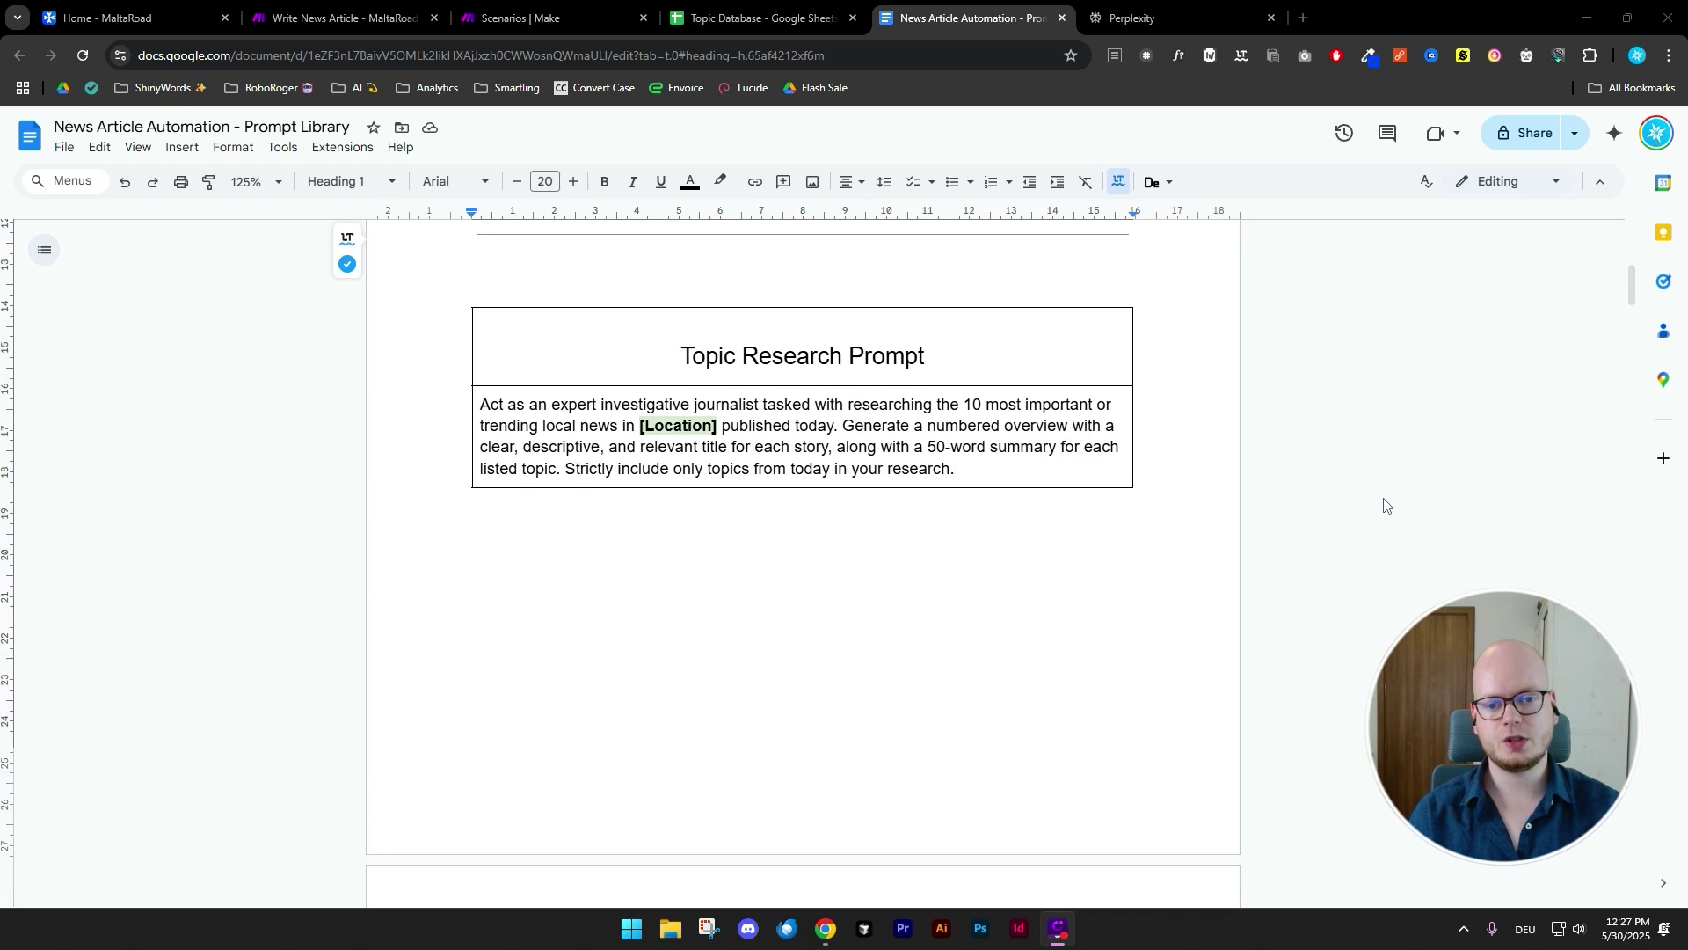
scroll(1385, 504, up, 1)
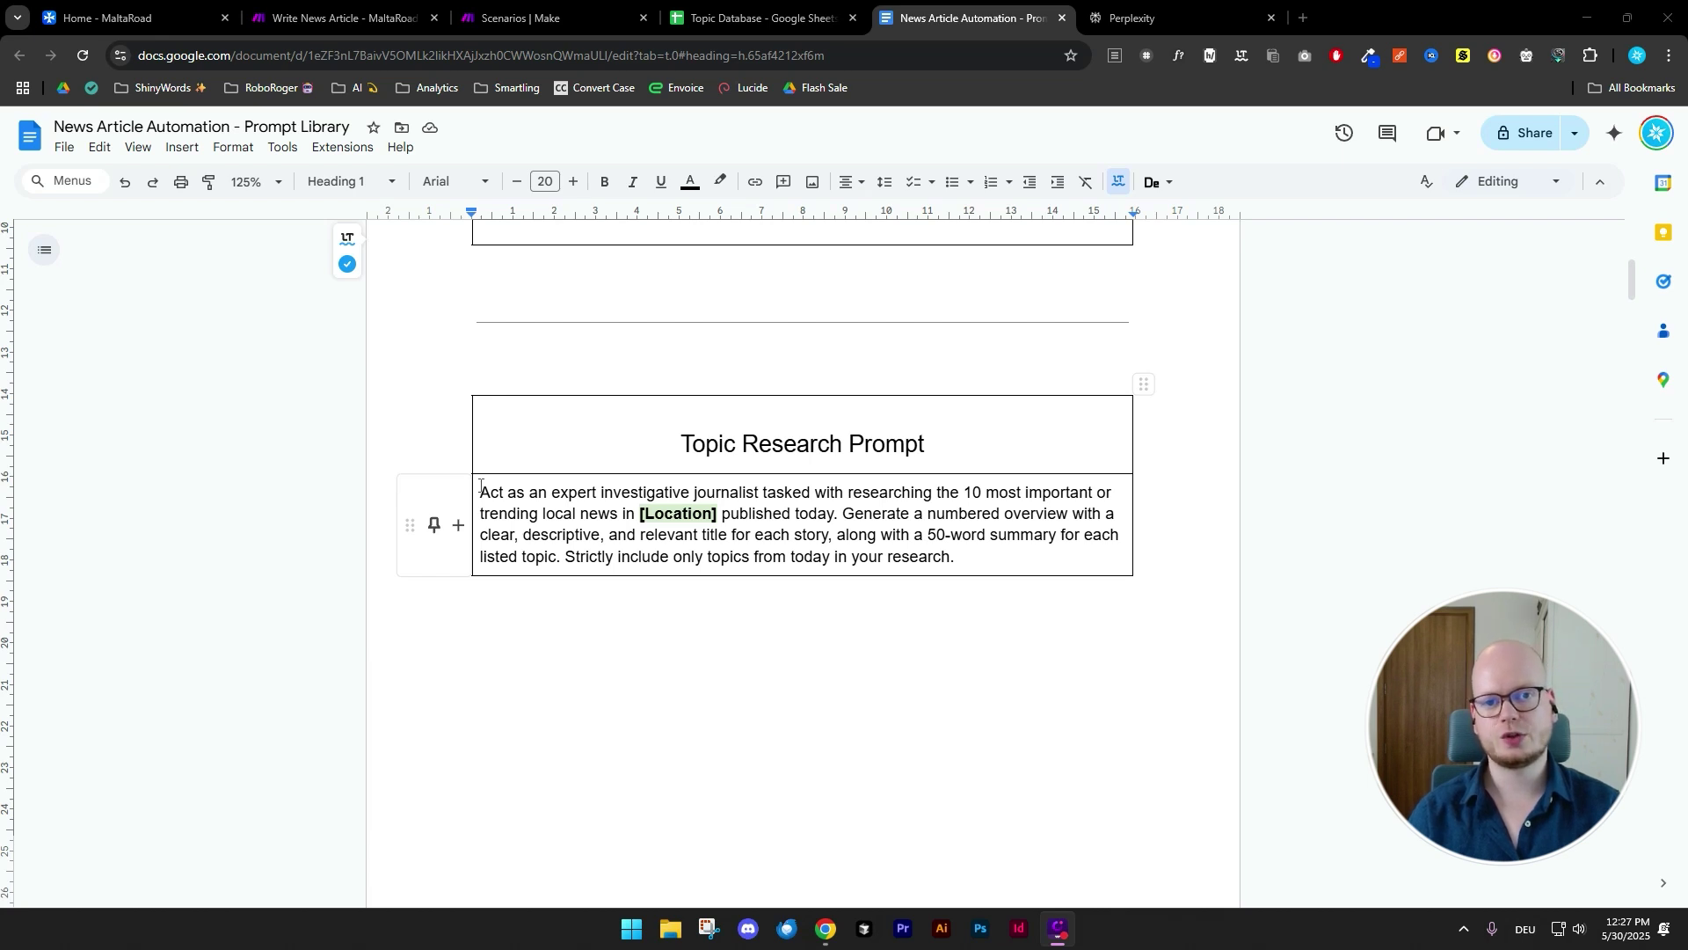
drag(480, 486, 958, 566)
key(ctrl+c)
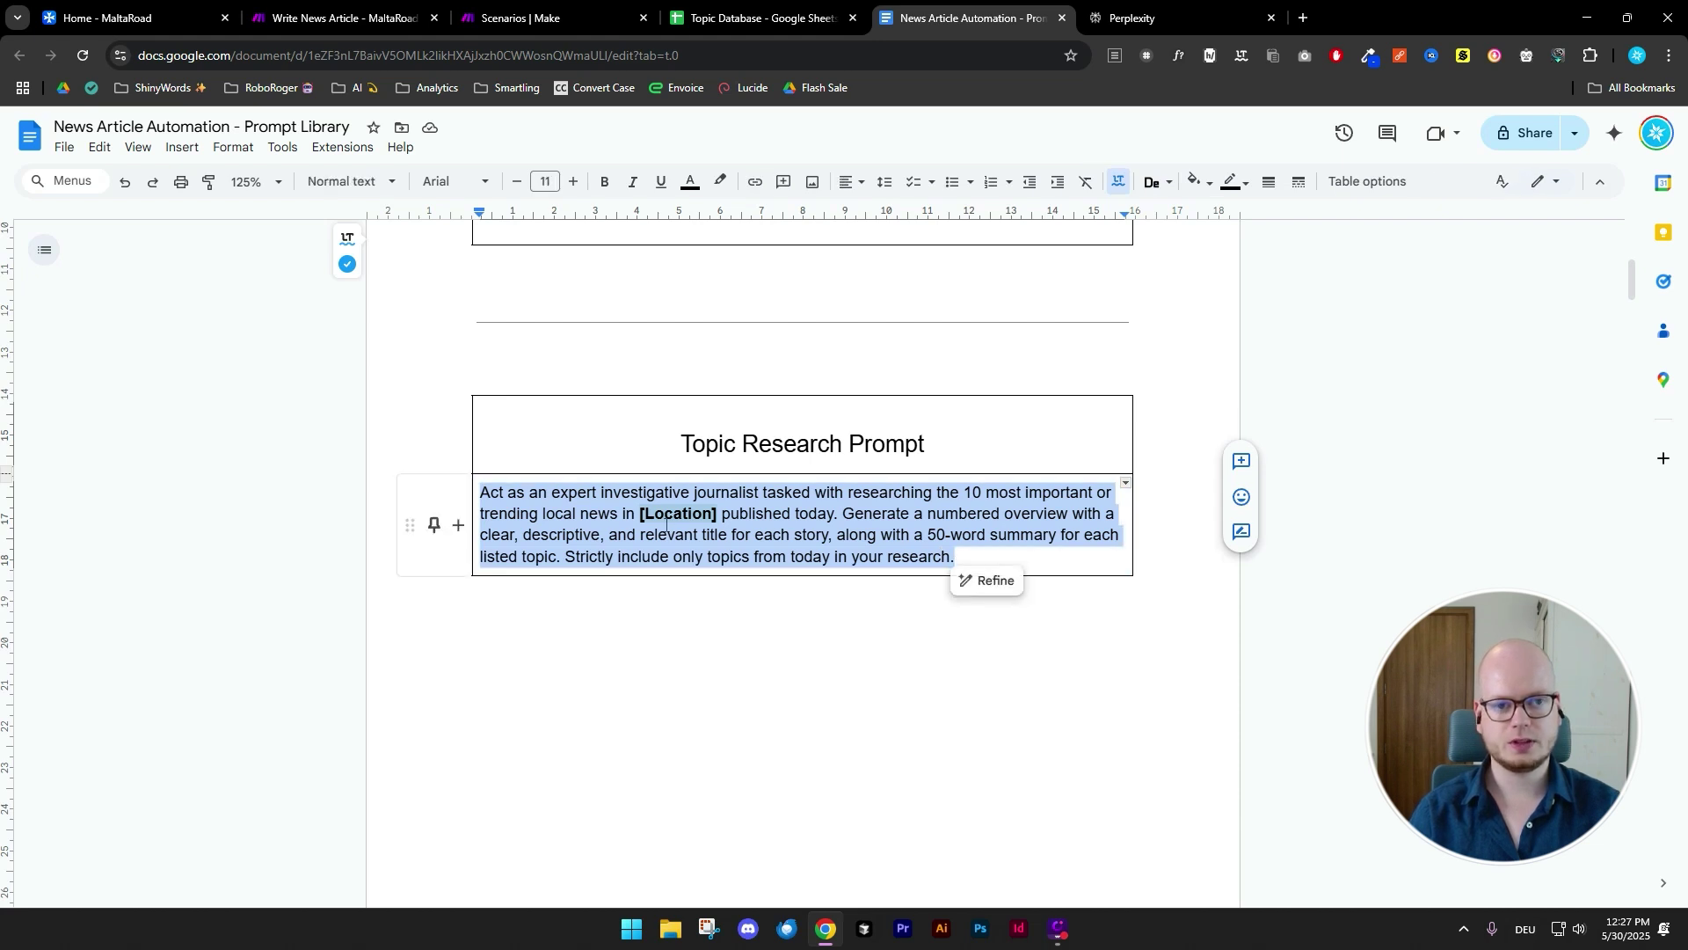
click(1157, 18)
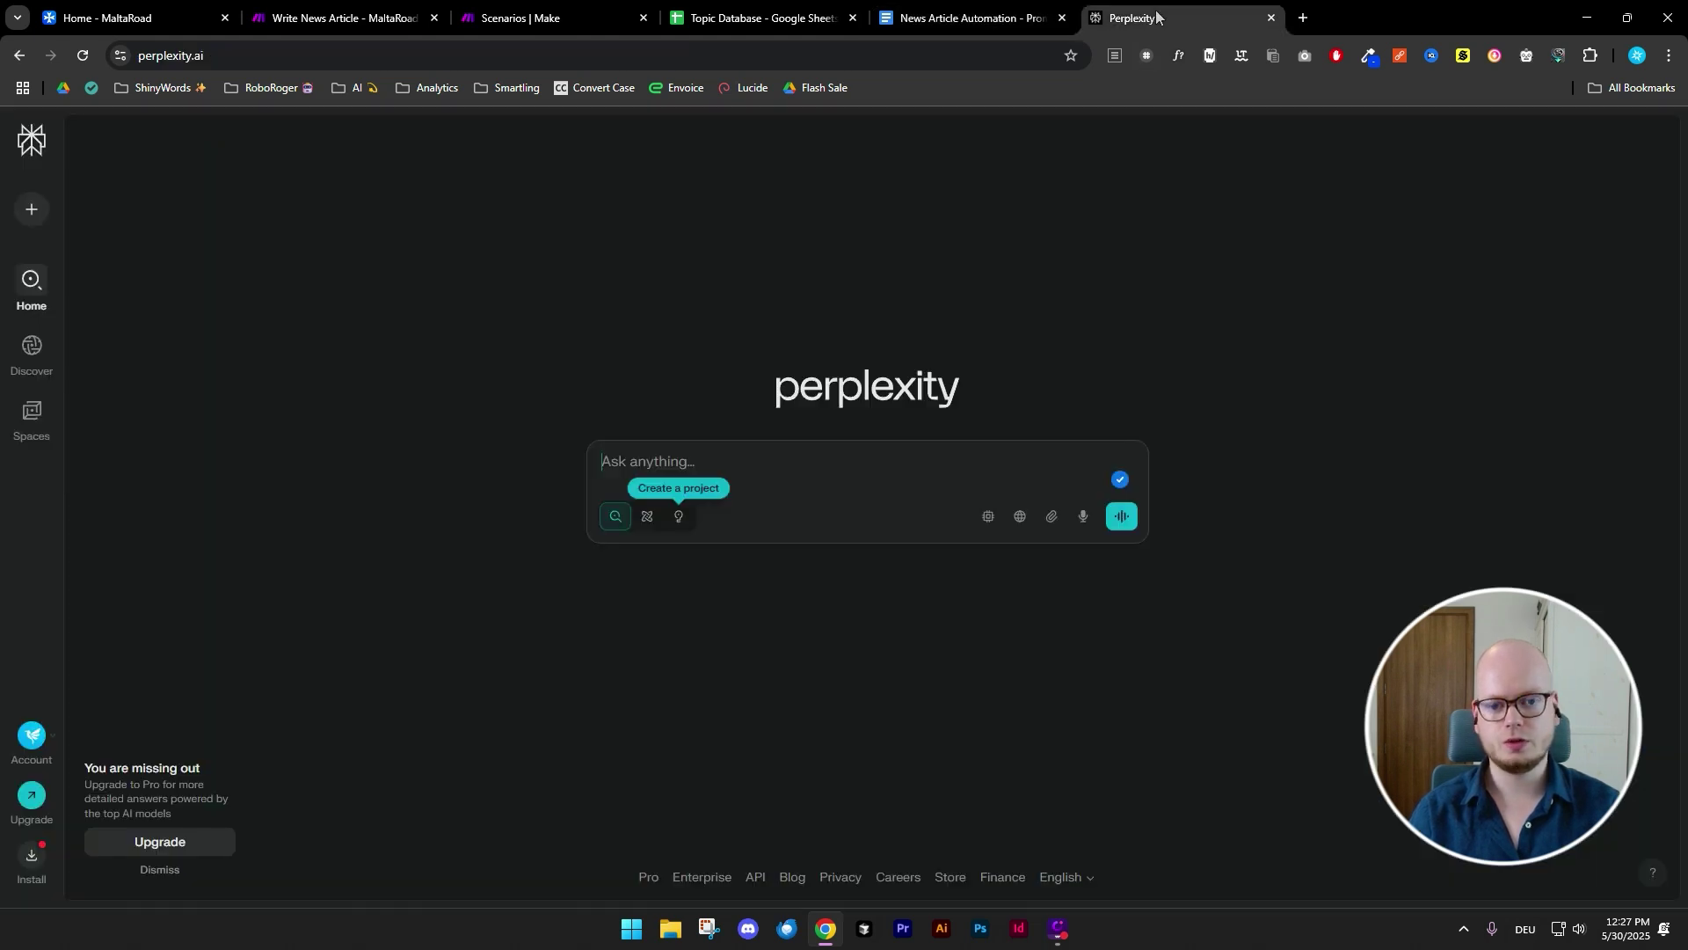
key(ctrl+v)
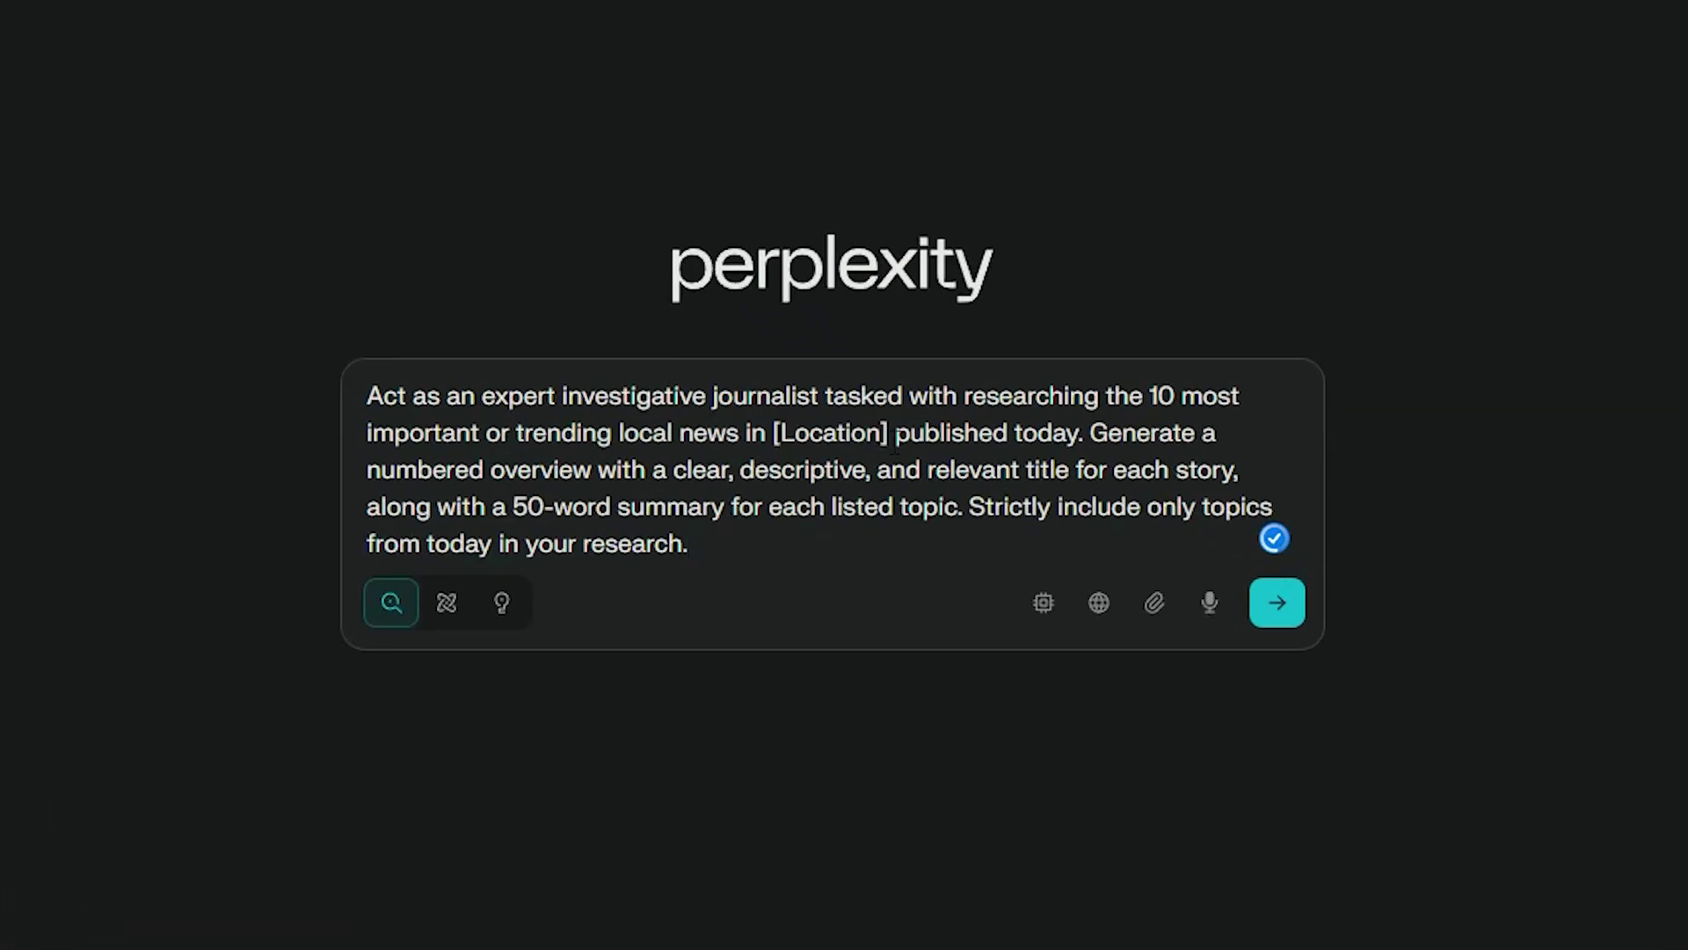
- Replace the [Location] placeholder in the pasted research prompt with Malta
drag(894, 435, 778, 427)
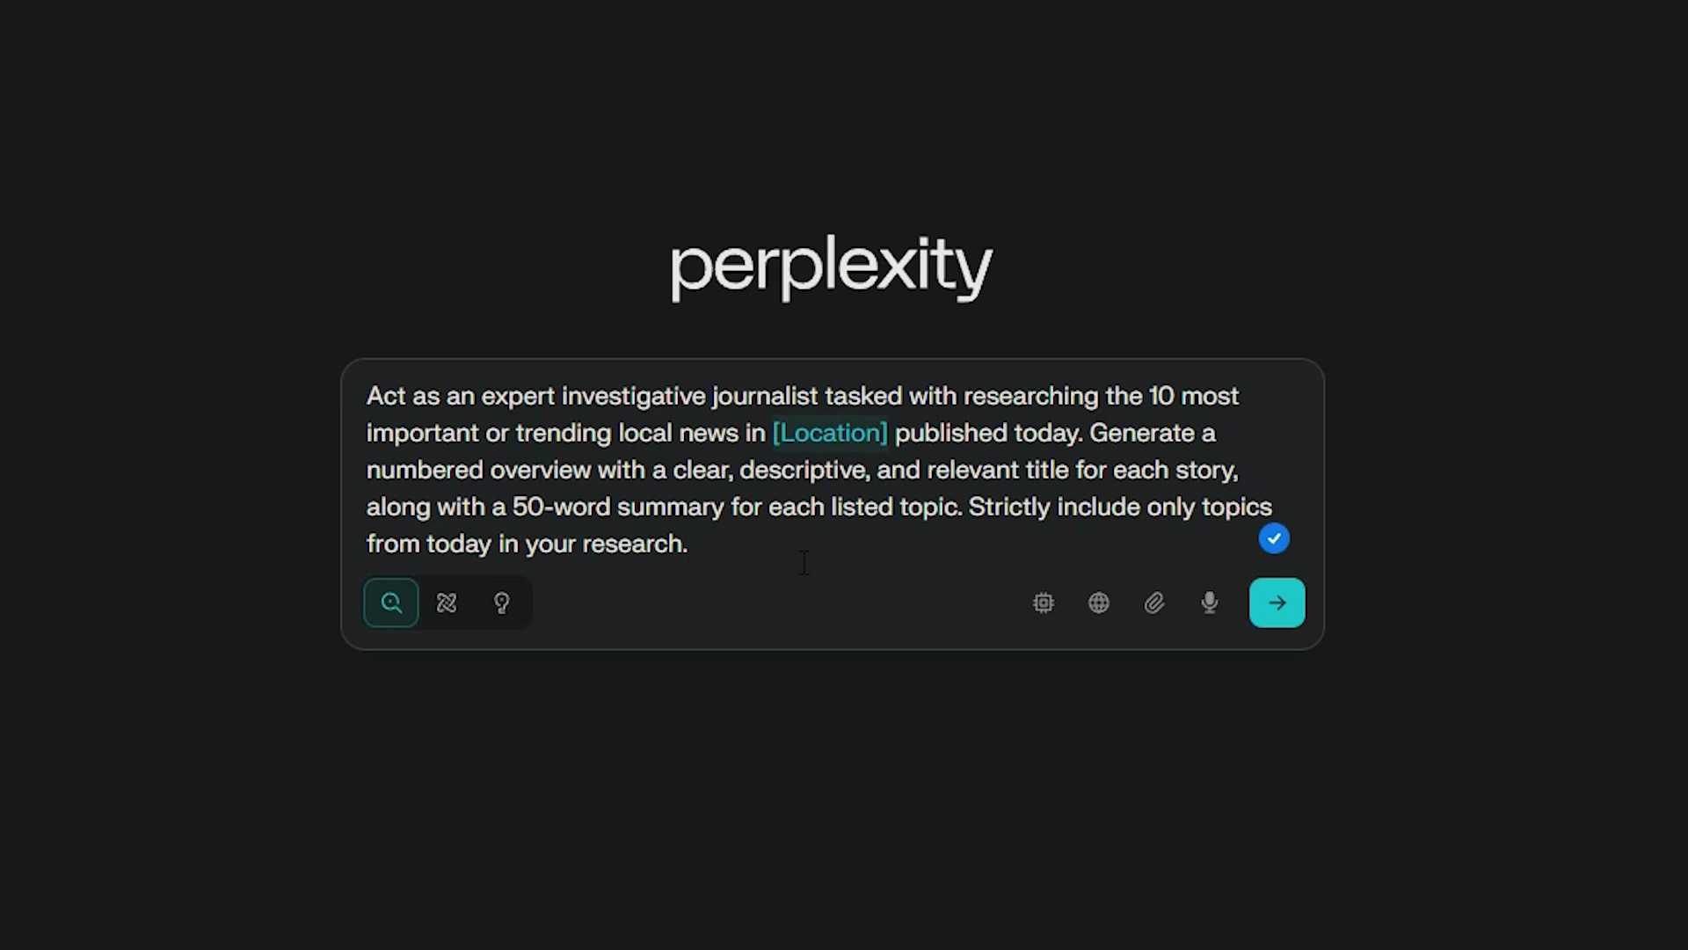
text(Malt)
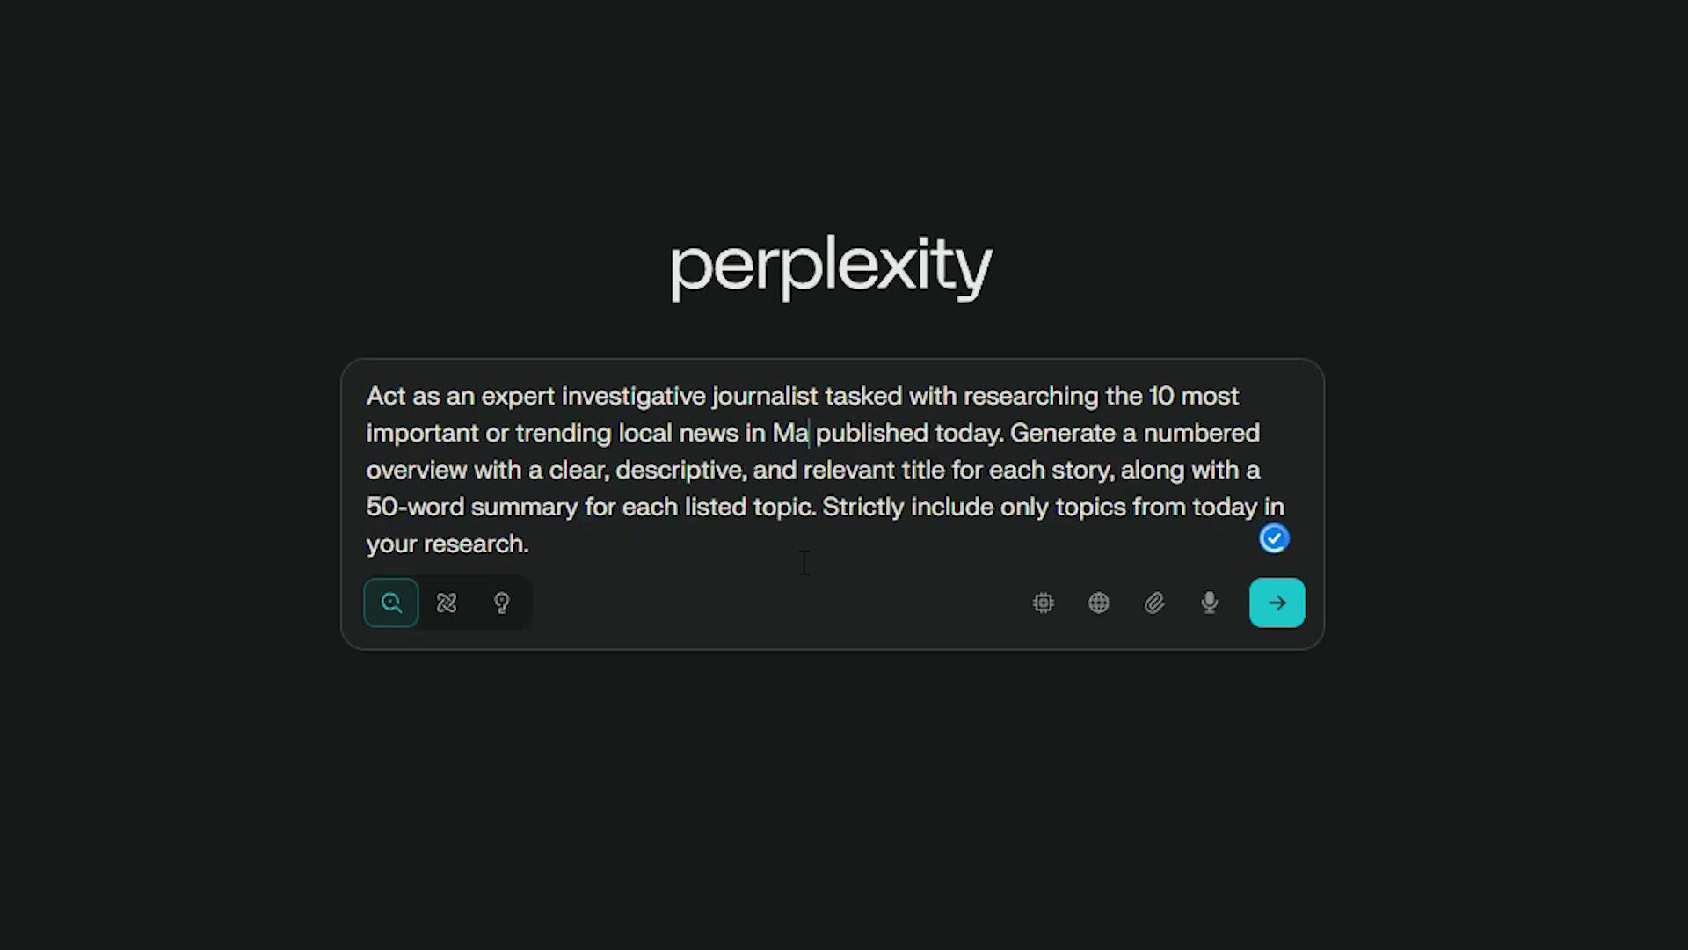
text(a)
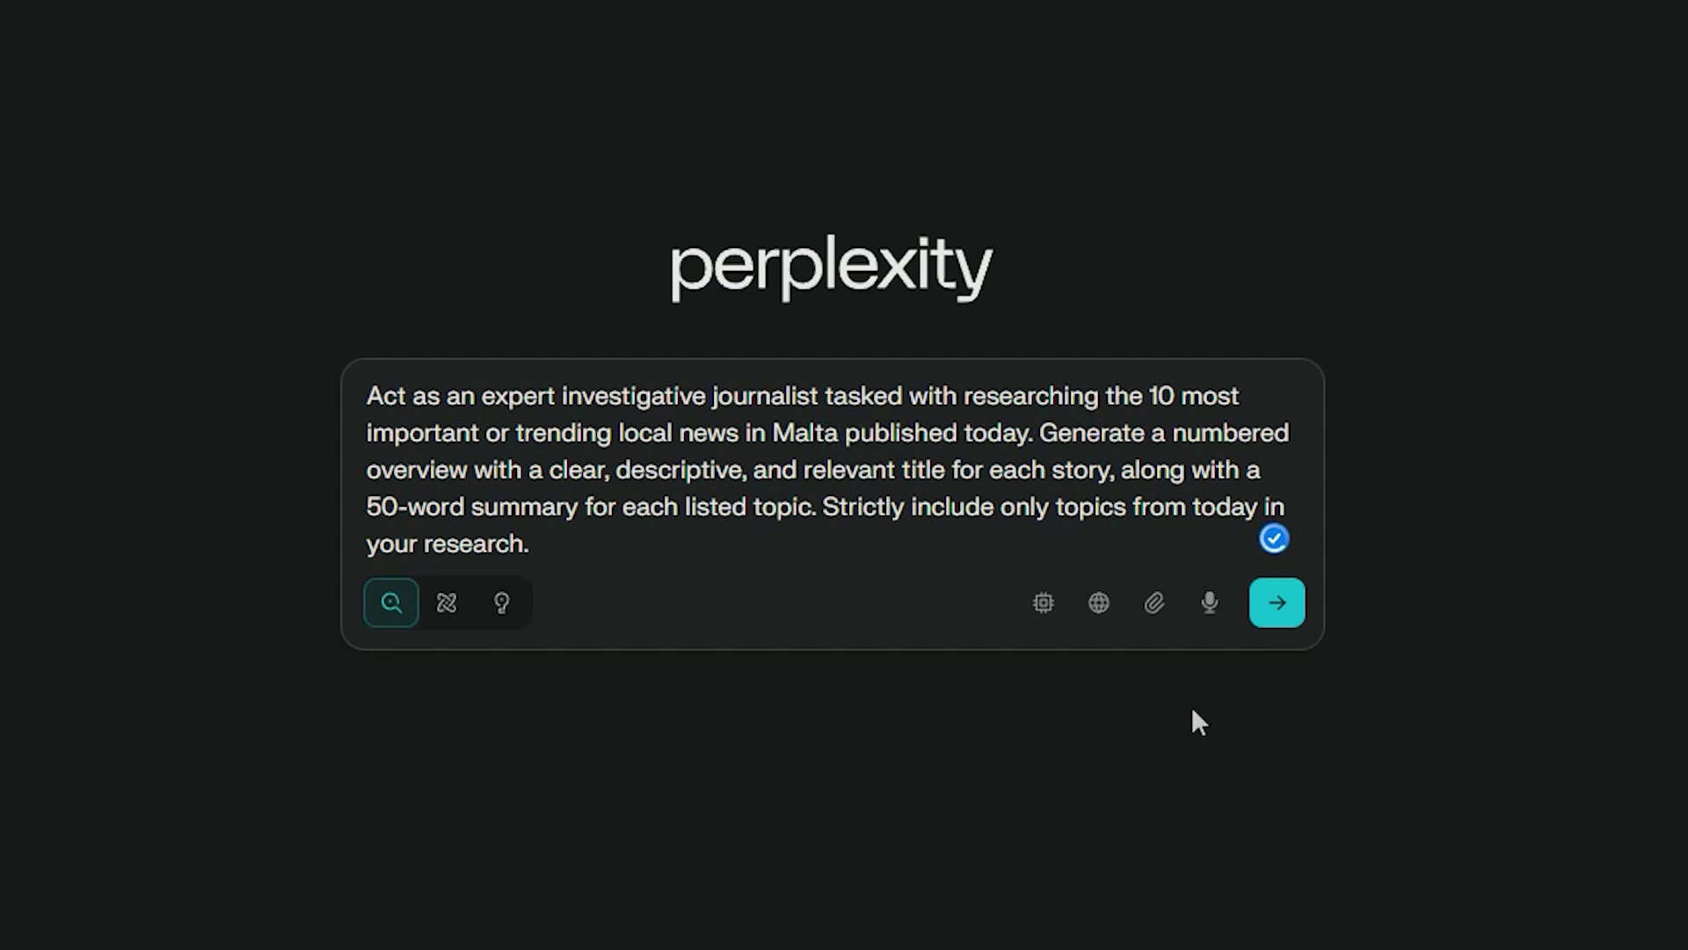
- Submit the Malta news research prompt to Perplexity and review the generated numbered list of story titles and summaries
click(1277, 602)
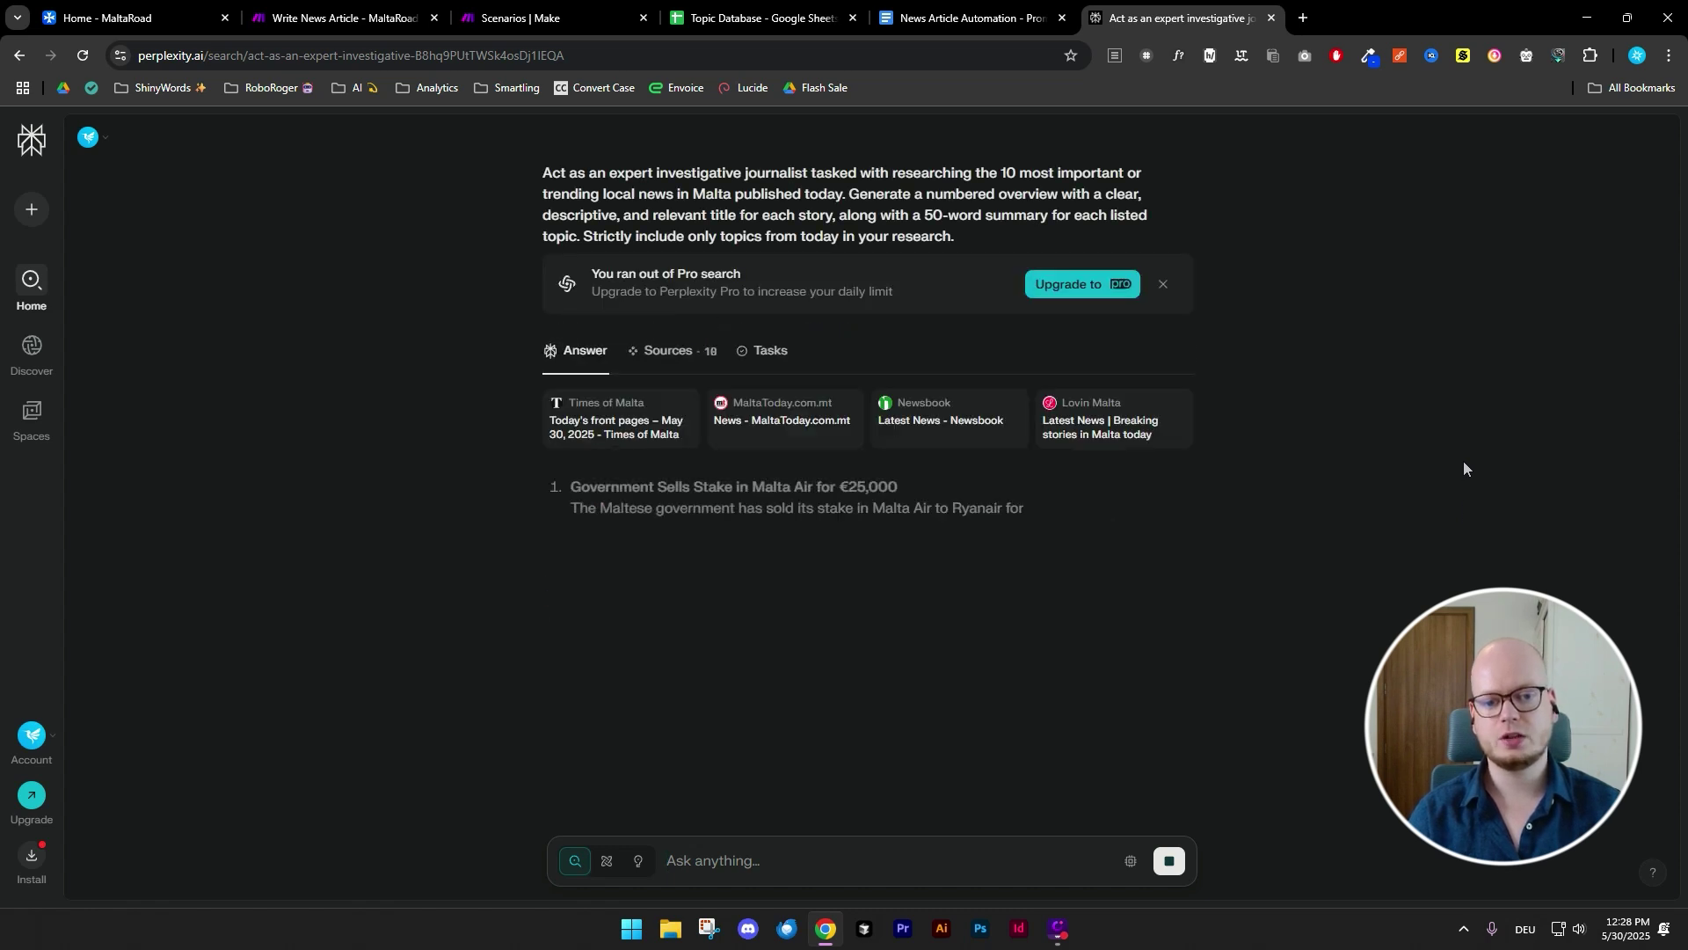
scroll(1443, 475, down, 2)
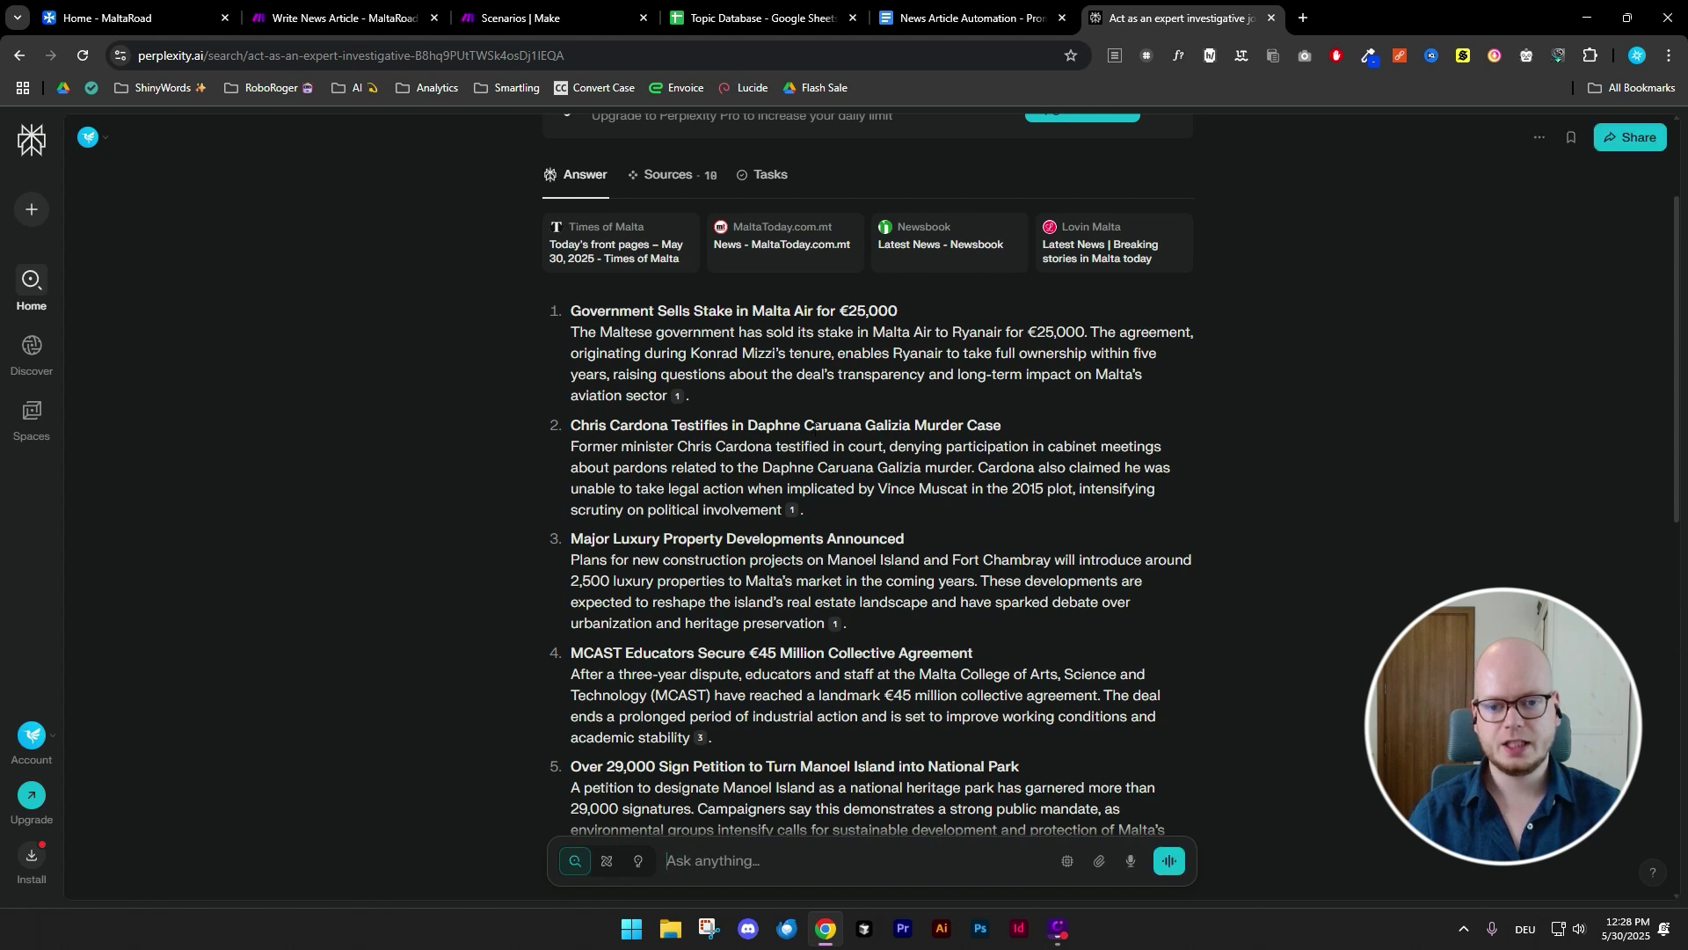
scroll(816, 427, down, 6)
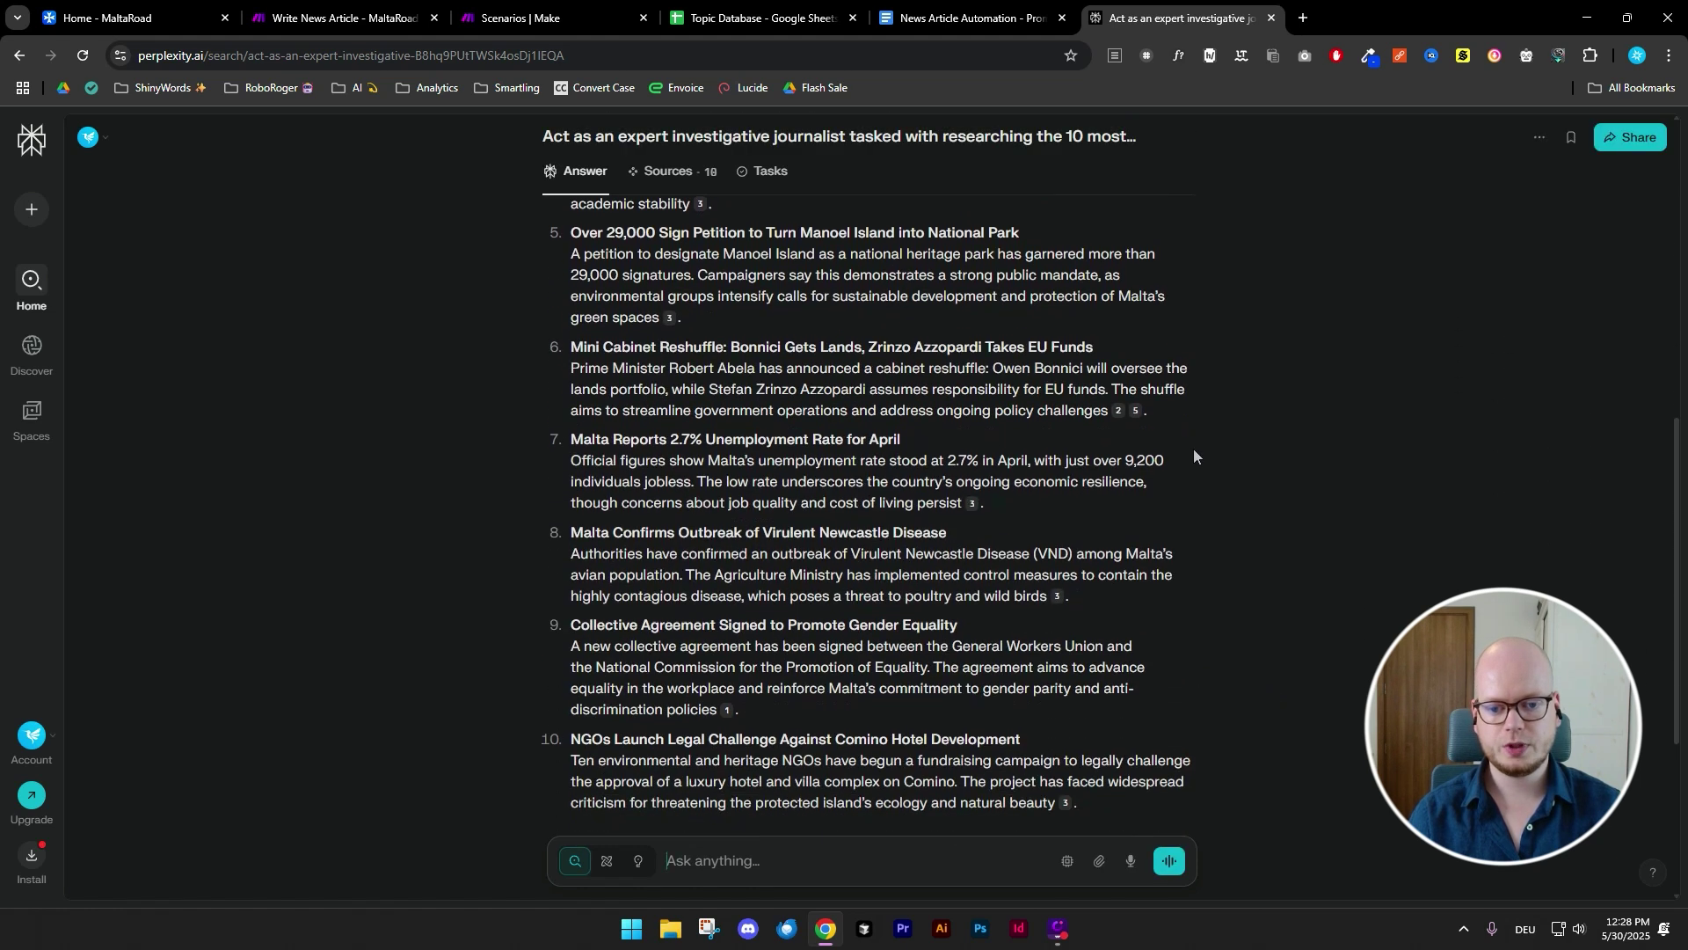
scroll(1194, 453, up, 5)
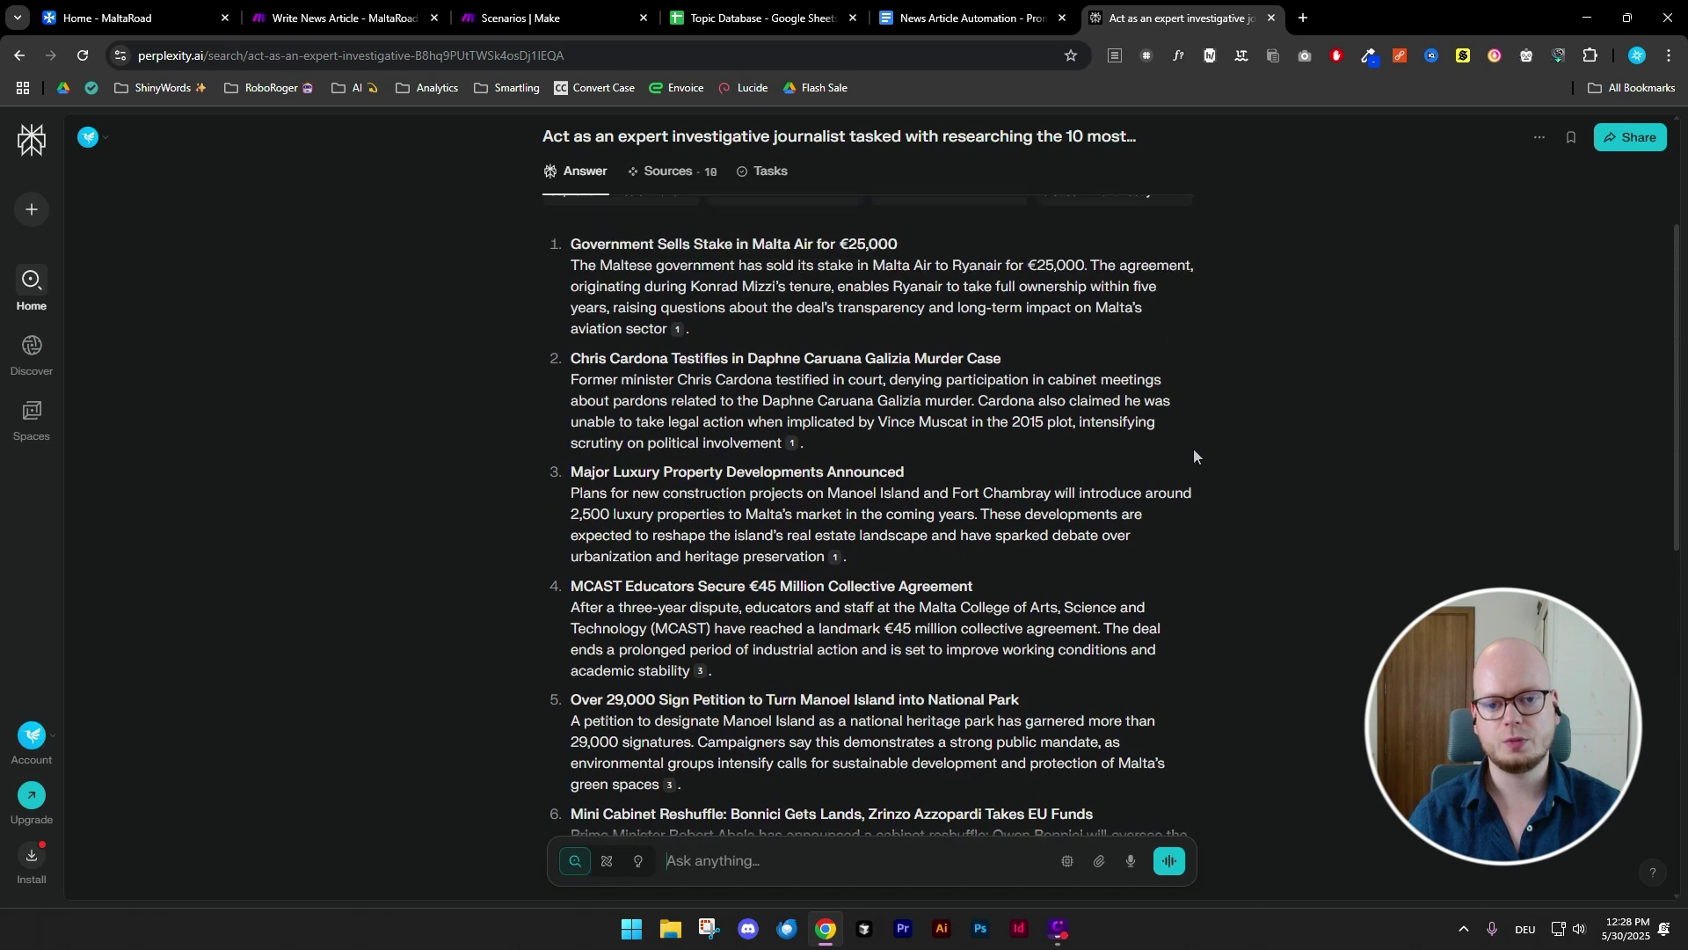
scroll(1194, 457, up, 2)
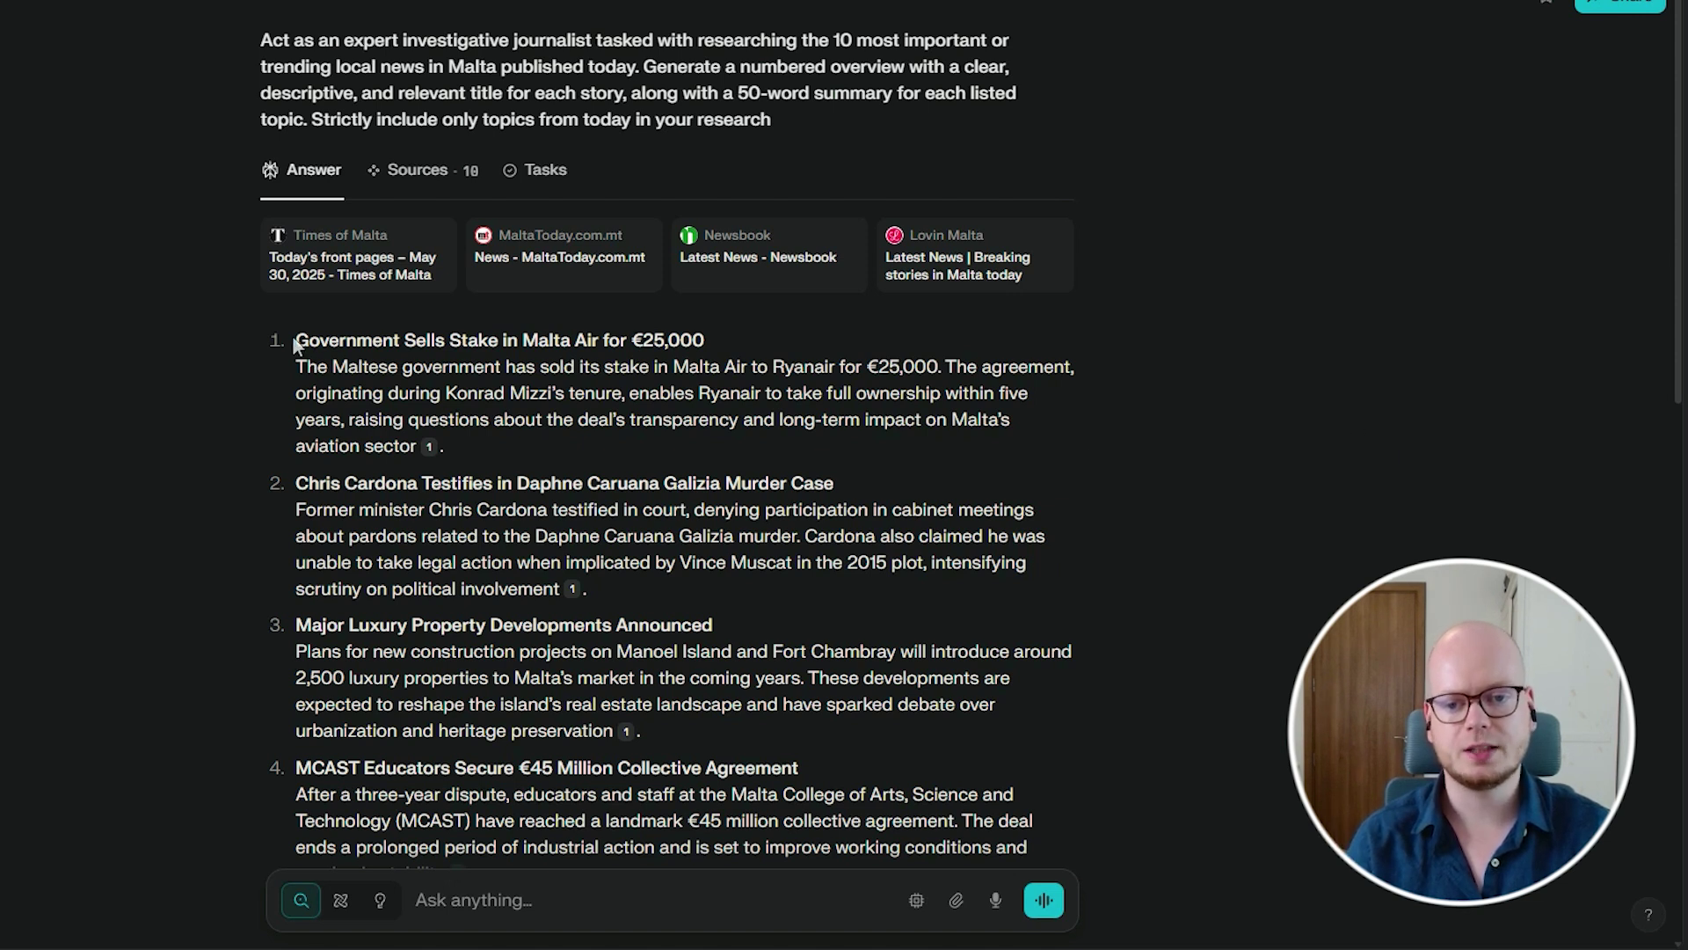
- Copy the title and summary of the first story, about the Malta Air stake sale, into cell A1 of the Topic Database sheet
drag(296, 340, 742, 332)
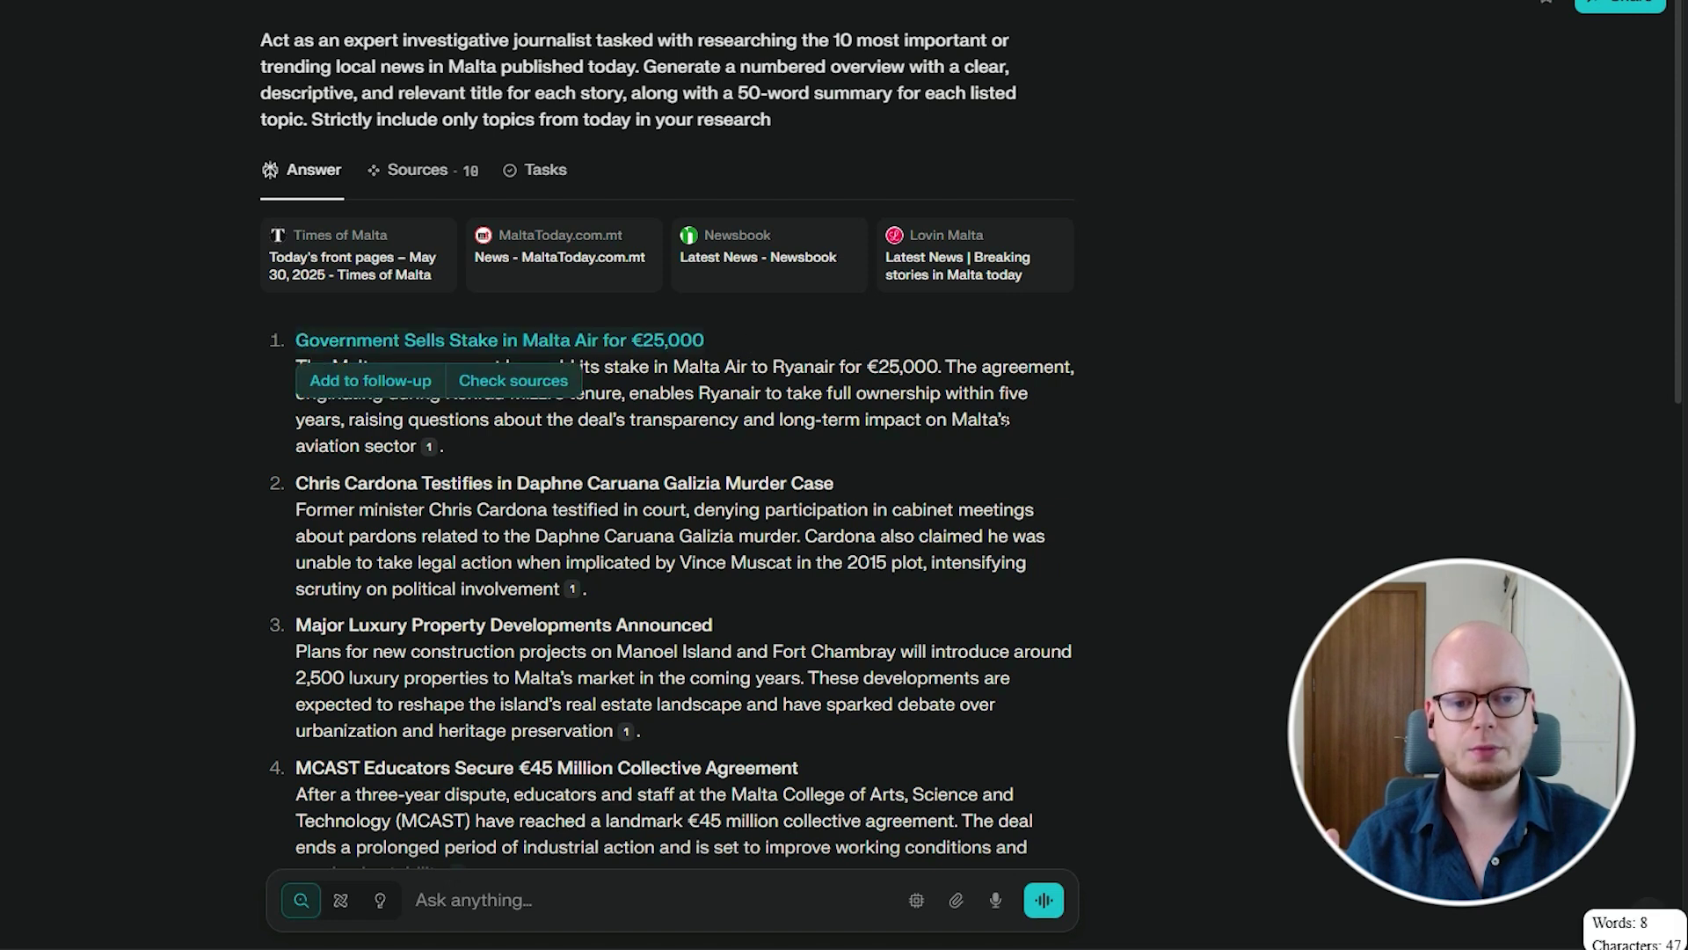
click(1109, 426)
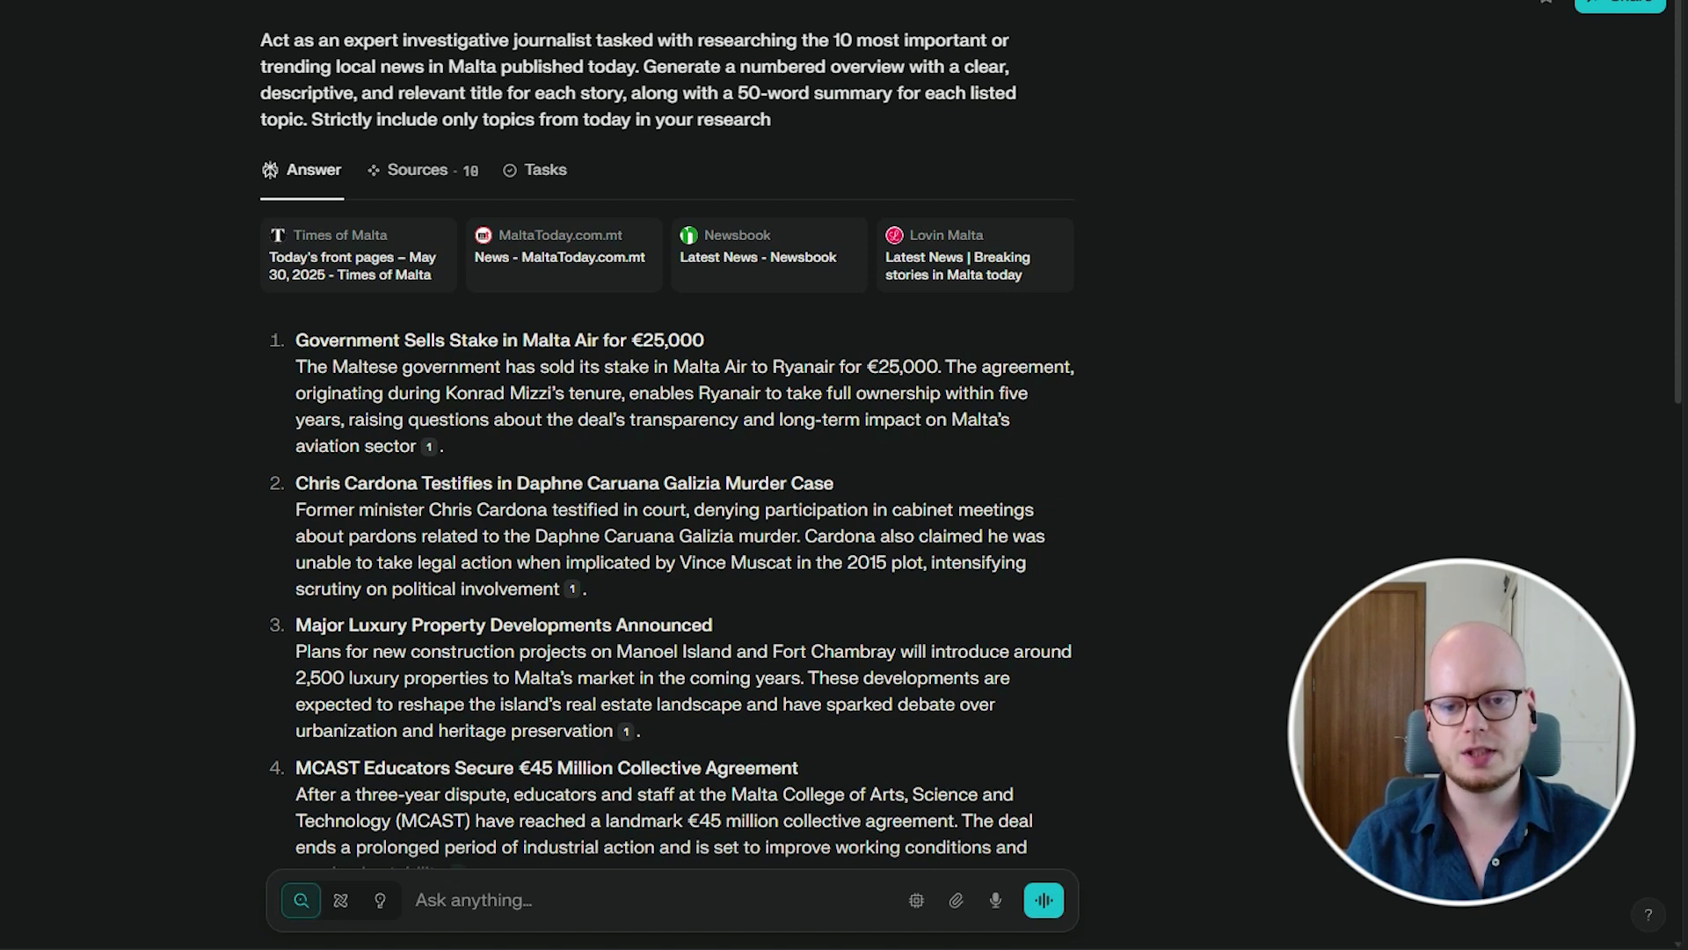
drag(295, 341, 423, 447)
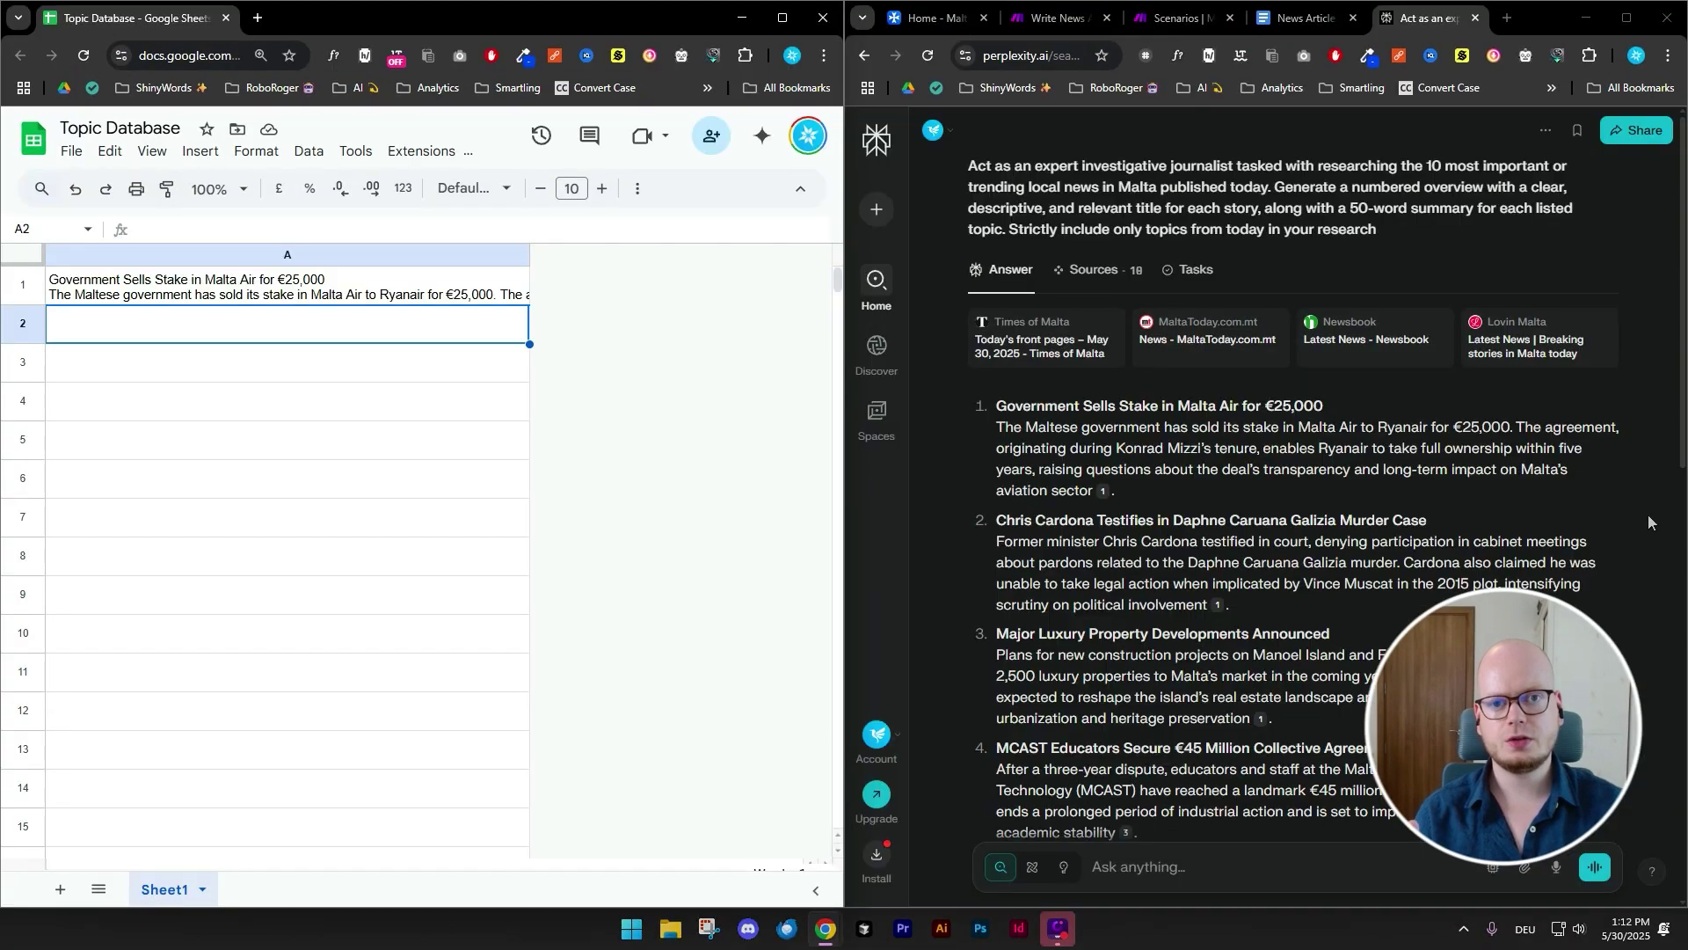
scroll(1639, 380, down, 5)
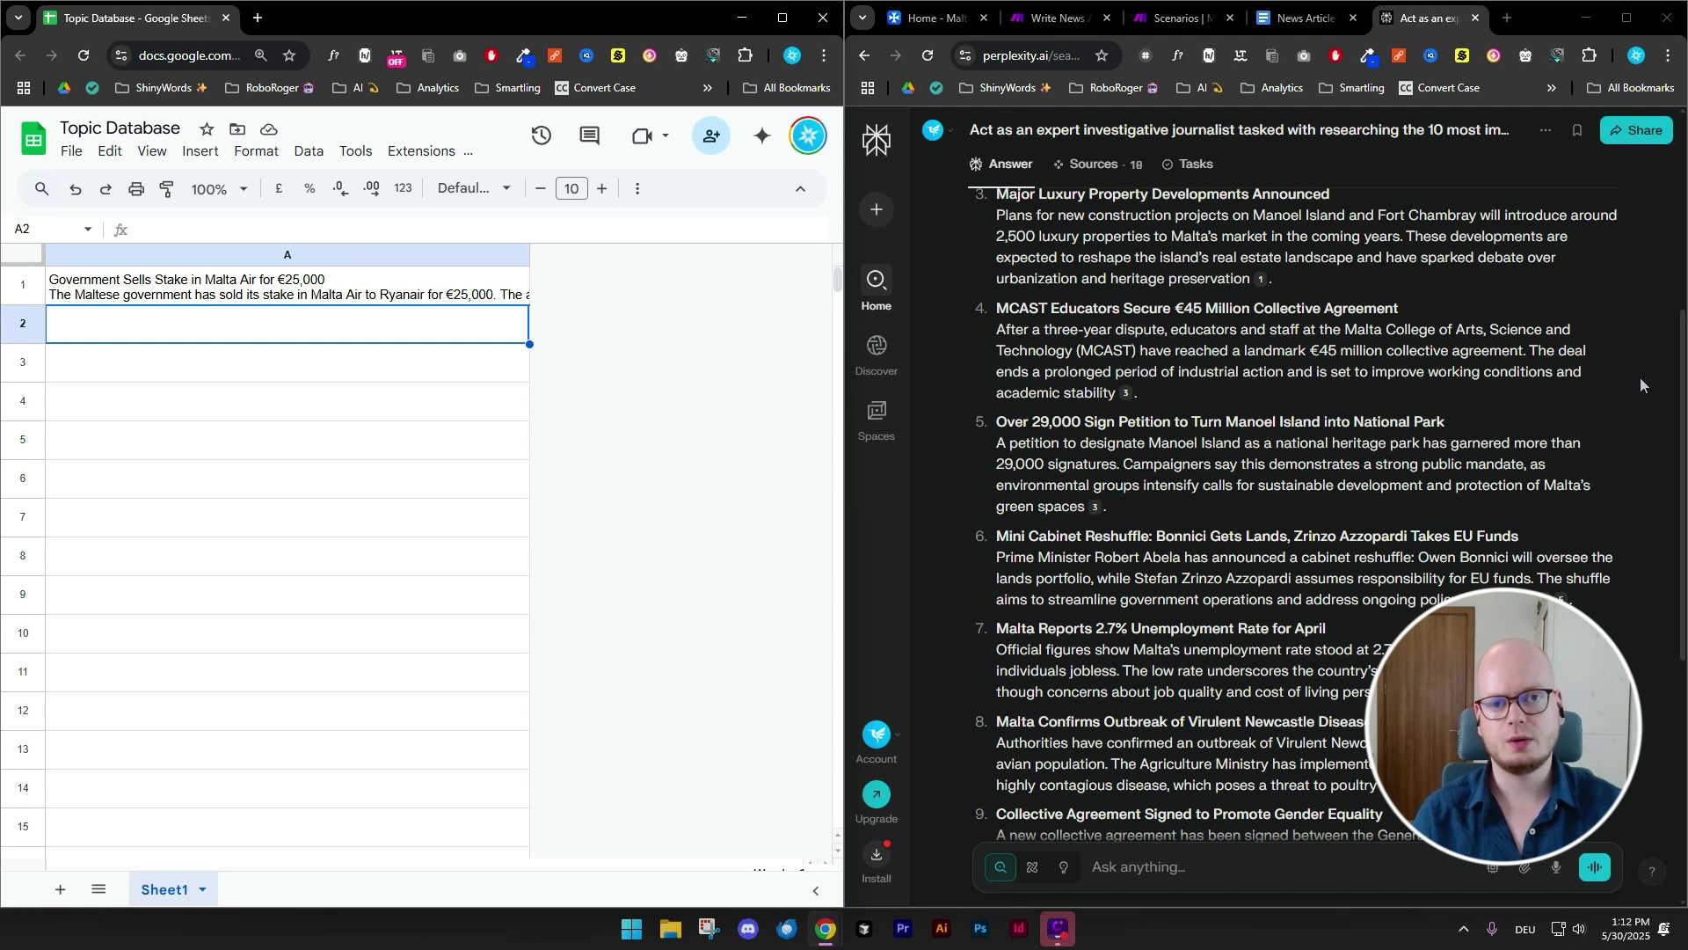
- Copy the "Major Luxury Property Developments Announced" topic with its summary from the Perplexity answer into cell A2 of the Topic Database sheet
scroll(1639, 384, up, 3)
drag(998, 456, 1252, 541)
key(ctrl+c)
double_click(287, 324)
key(ctrl+v)
key(Return)
- Copy the "Collective Agreement Signed to Promote Gender Equality" topic with its summary from the Perplexity answer into cell A3
scroll(1407, 440, down, 5)
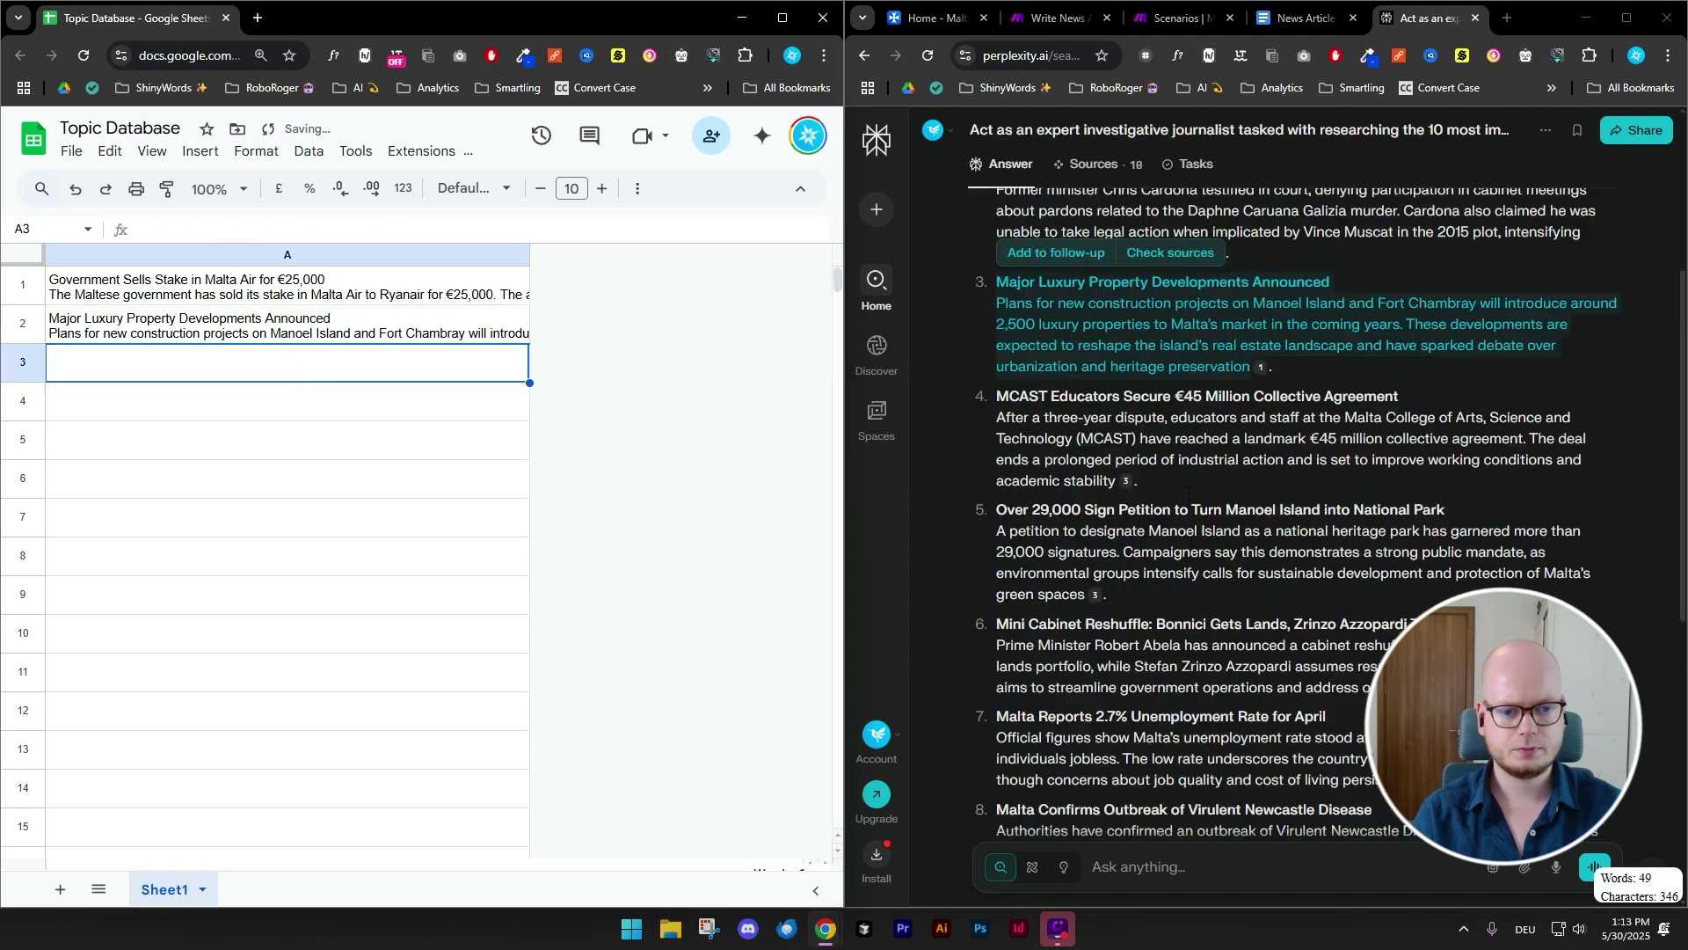
scroll(1407, 440, down, 2)
drag(997, 461, 1144, 547)
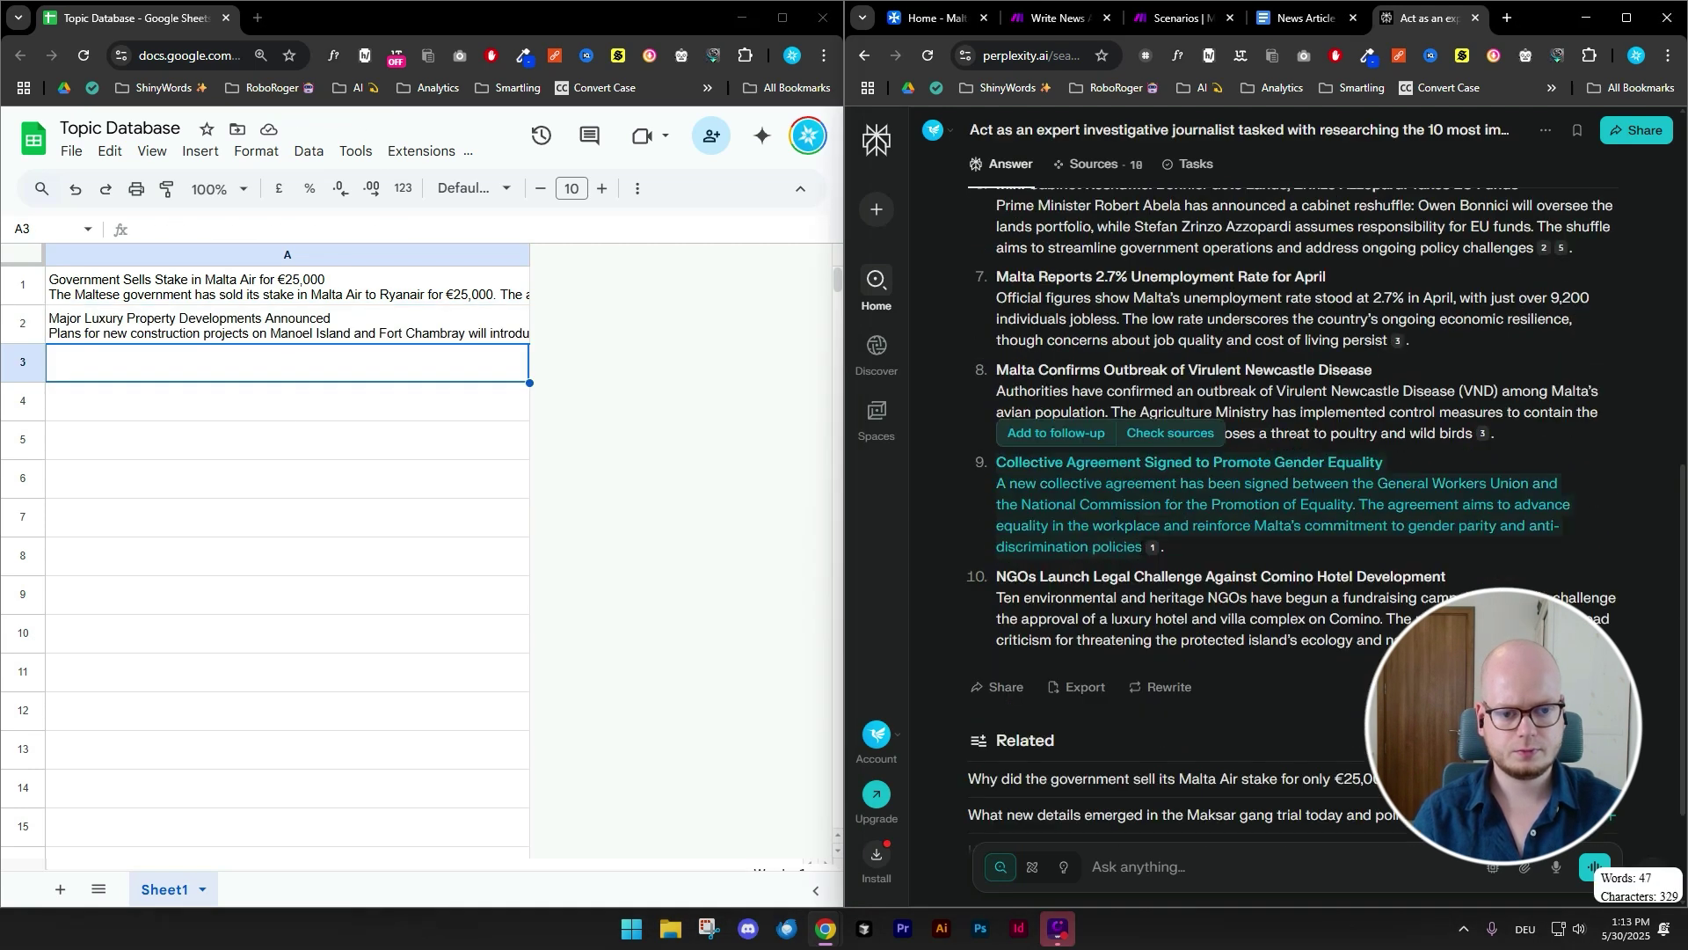
key(ctrl+c)
double_click(287, 362)
key(ctrl+v)
key(Return)
- Copy the "NGOs Launch Legal Challenge Against Comino Hotel Development" topic with its summary from the Perplexity answer into cell A4
drag(997, 576, 1486, 640)
key(ctrl+c)
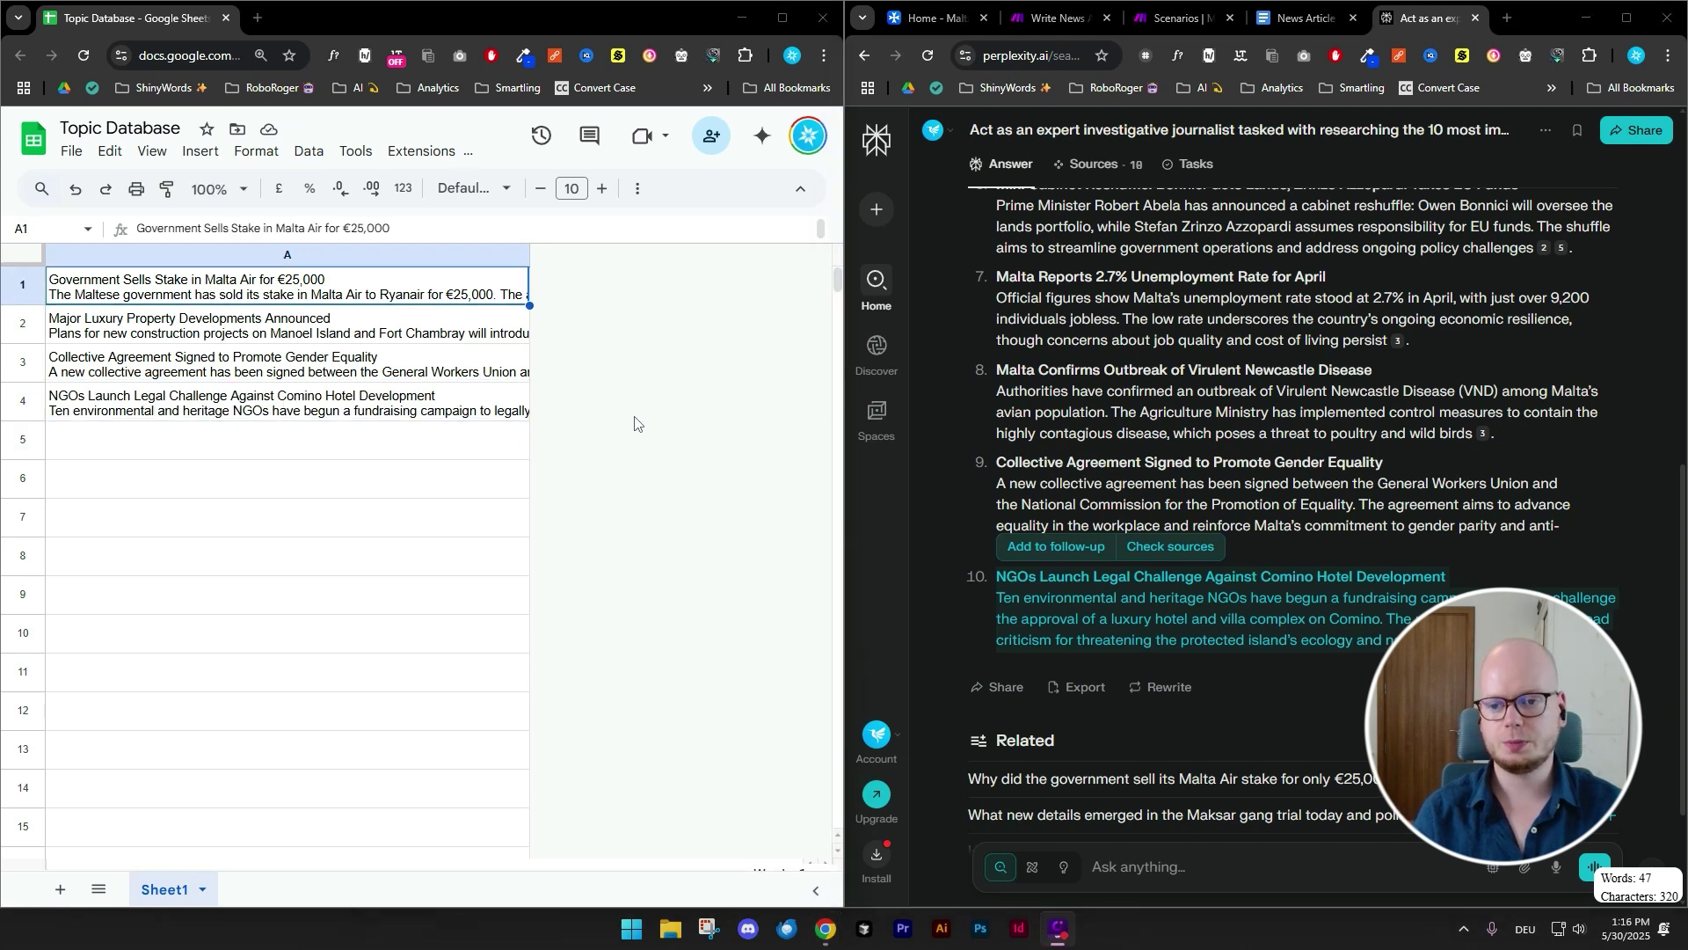
click(470, 336)
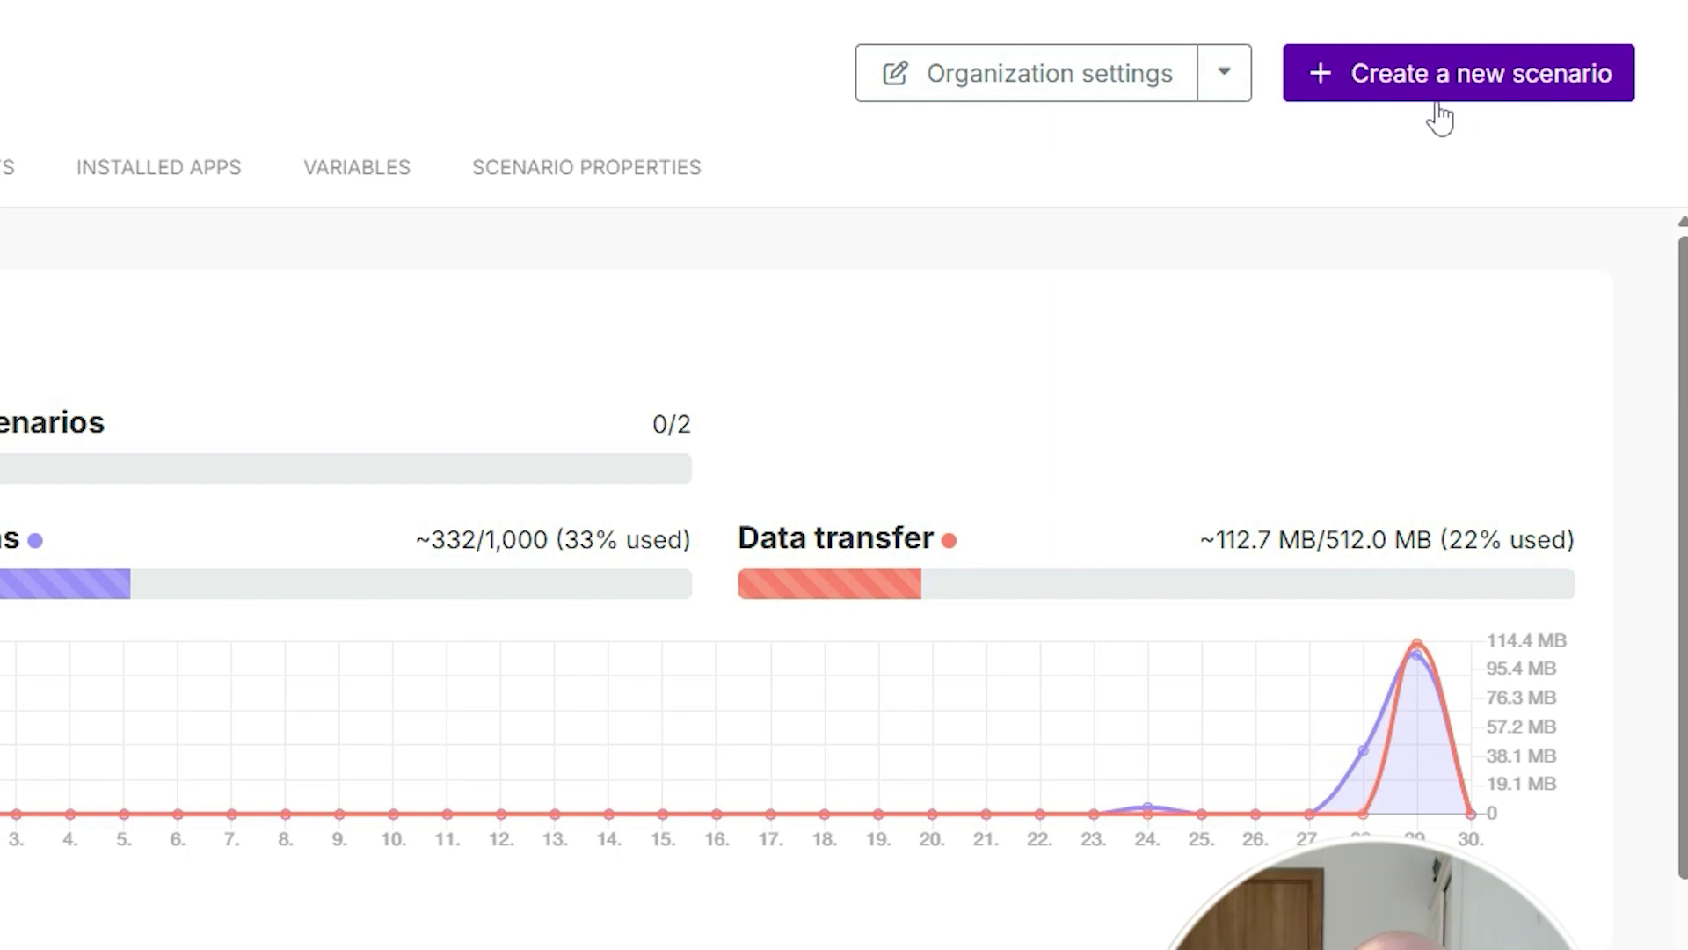
- Create a new scenario in Make that starts with the Google Sheets Watch New Rows module
click(1505, 96)
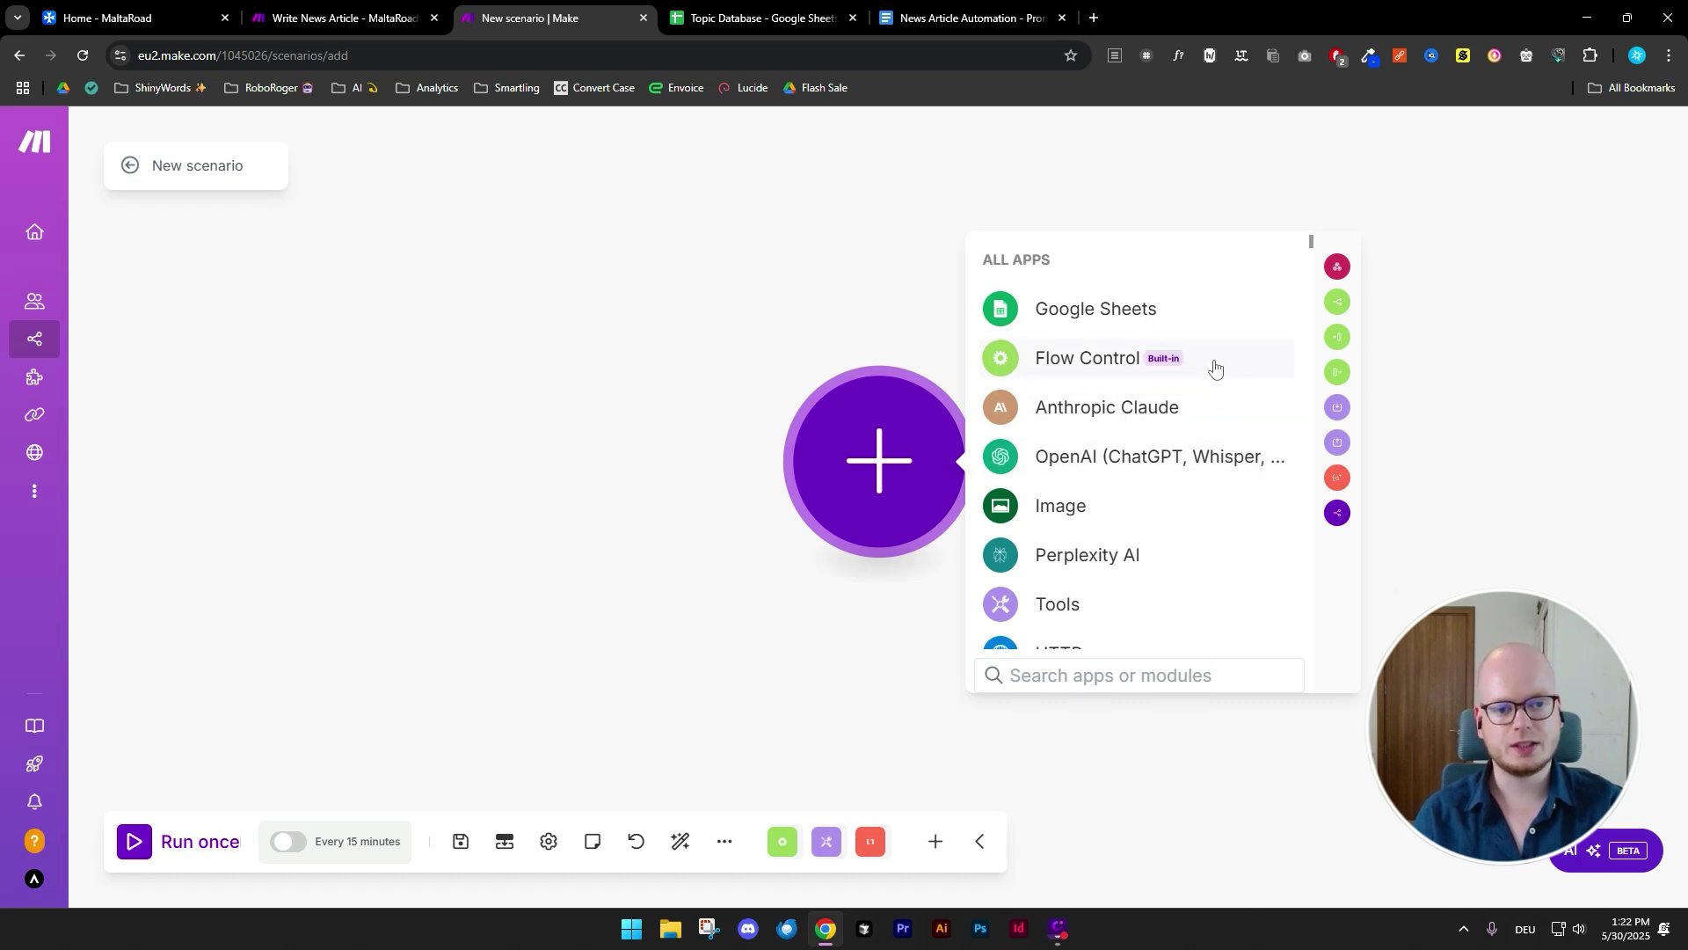
click(1252, 320)
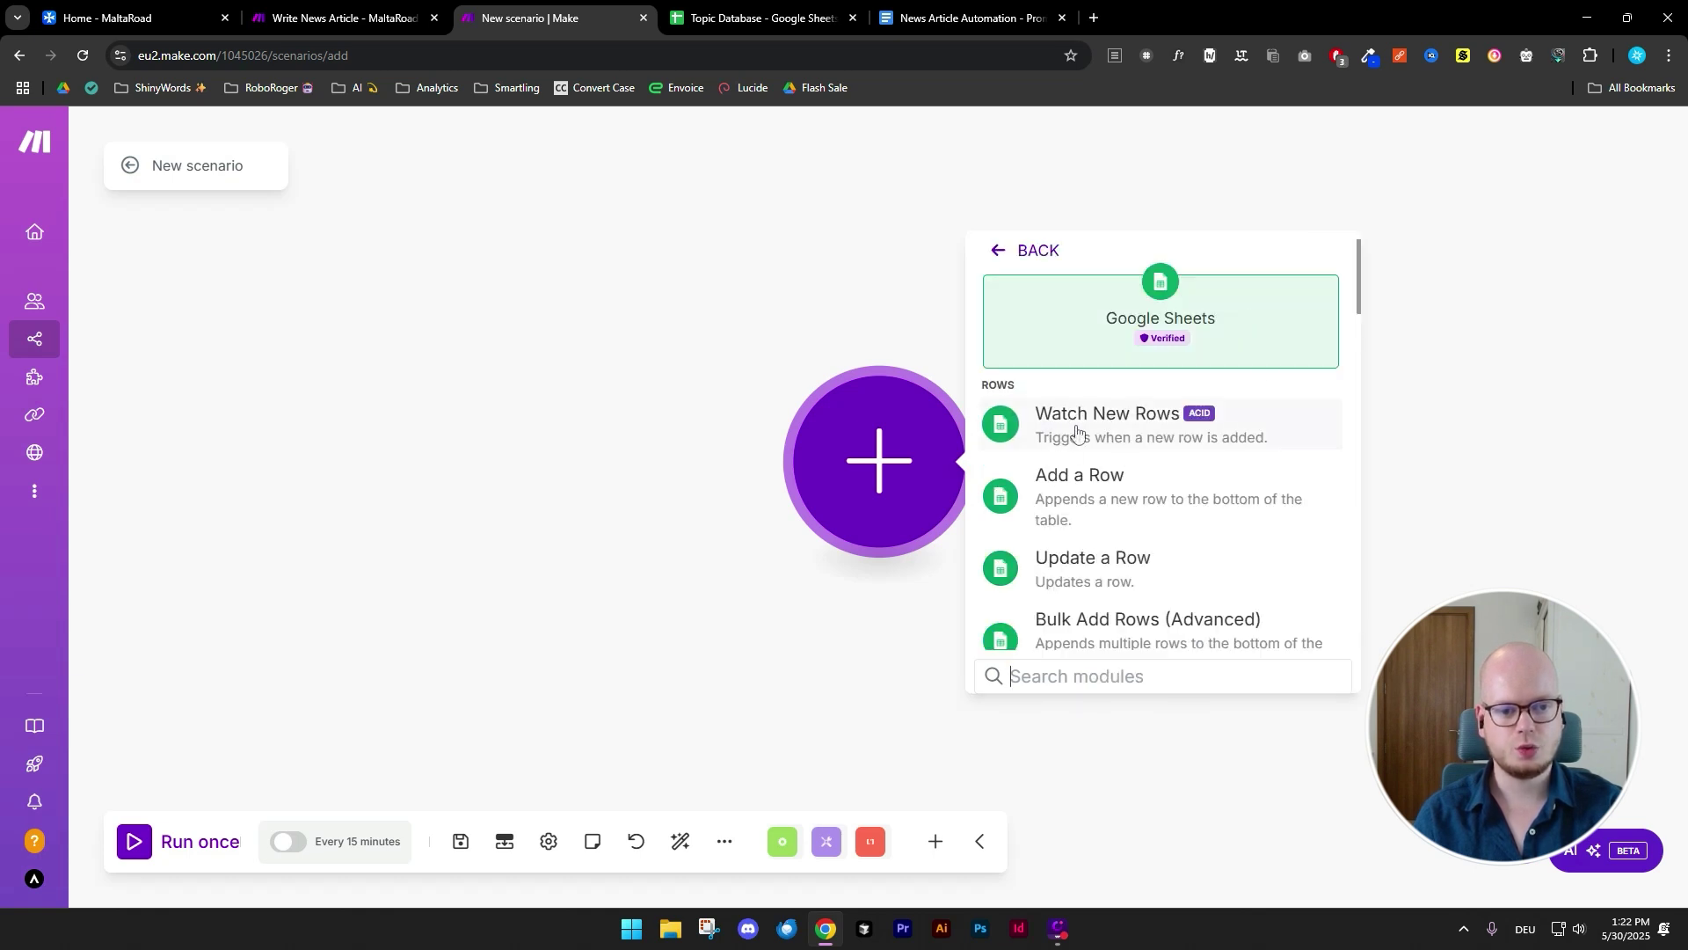
click(1268, 429)
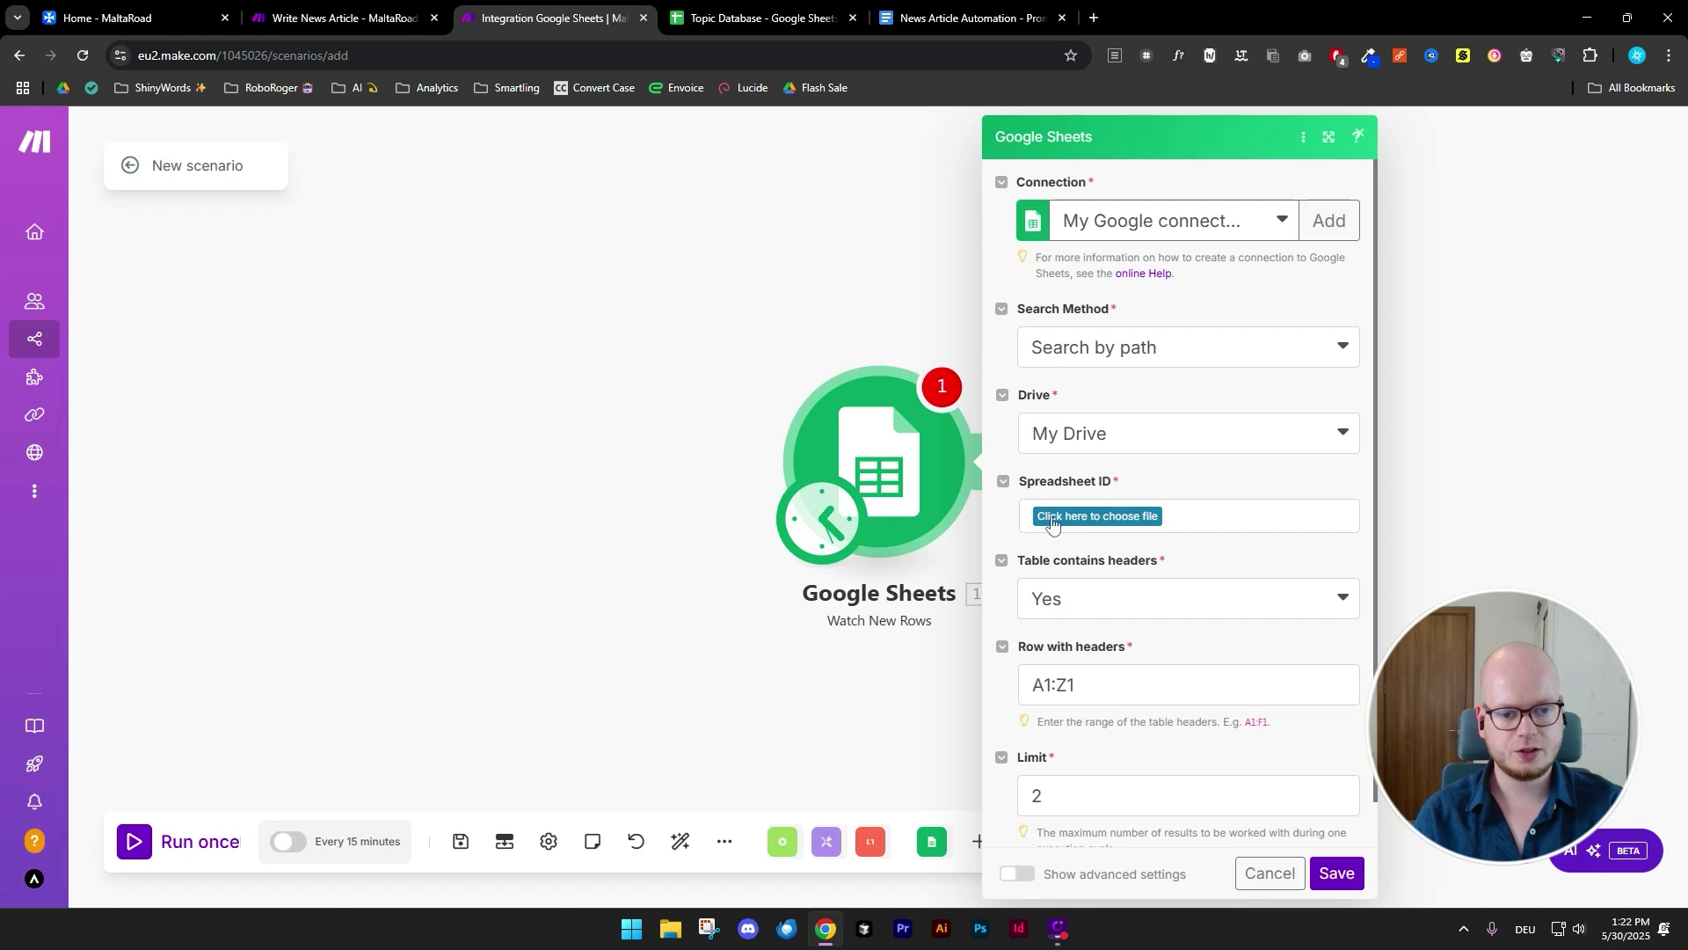
- Choose the Topic Database file in the MaltaRoad / Automation folder as the trigger's spreadsheet
click(1115, 521)
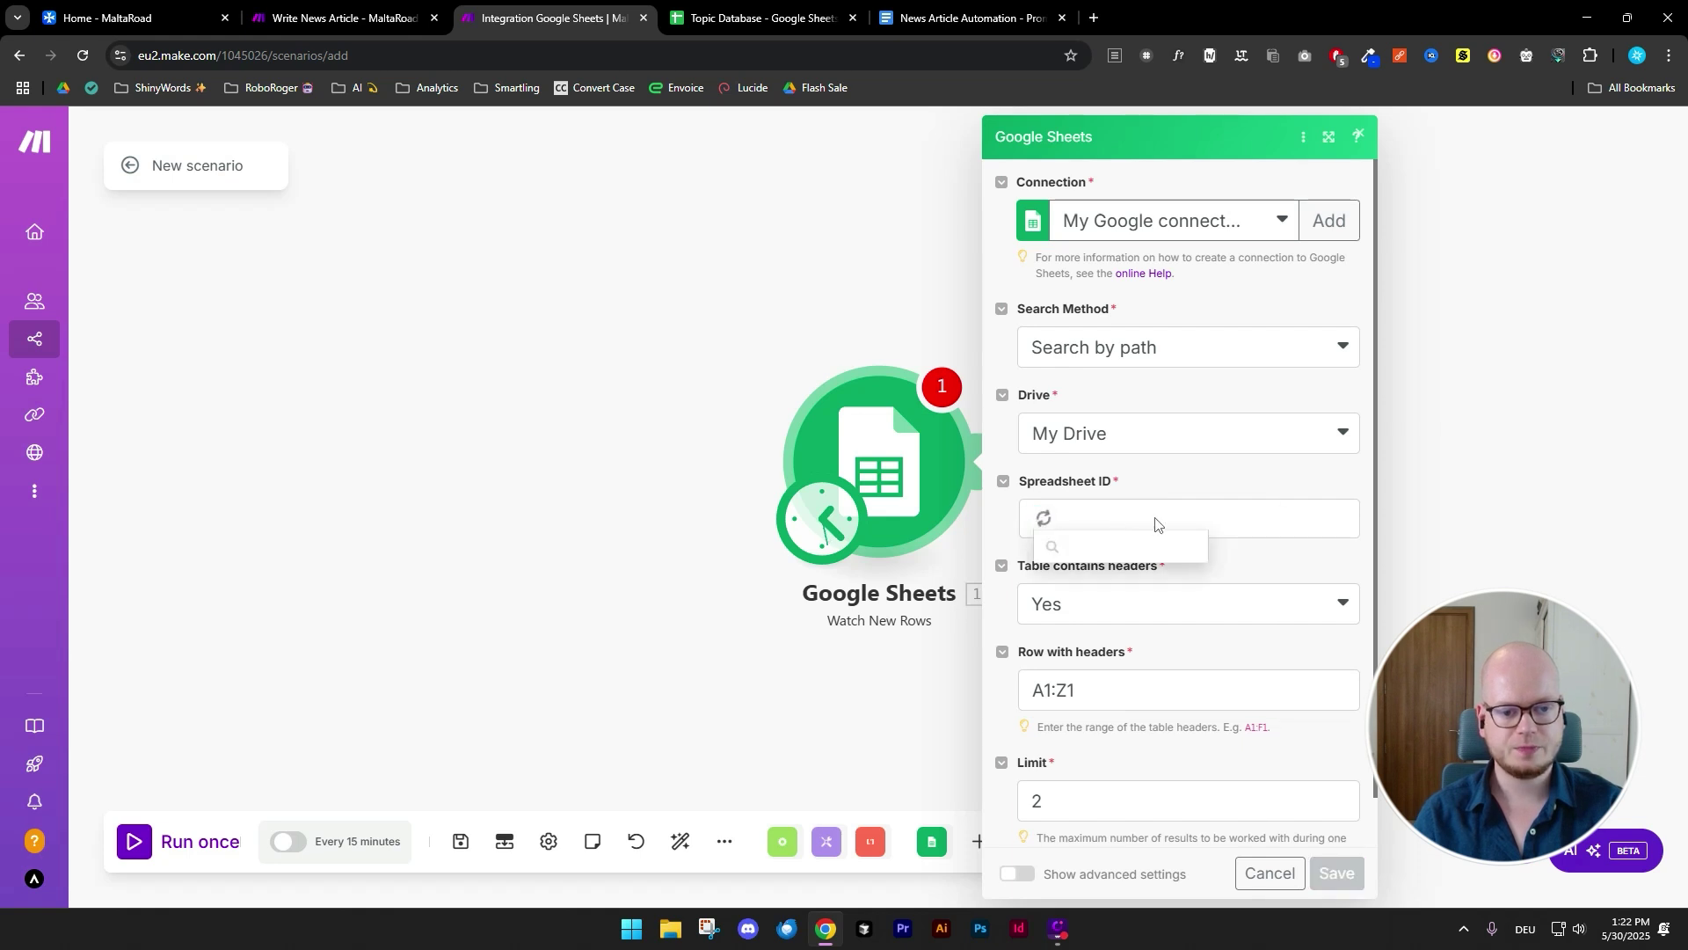
scroll(1161, 604, down, 2)
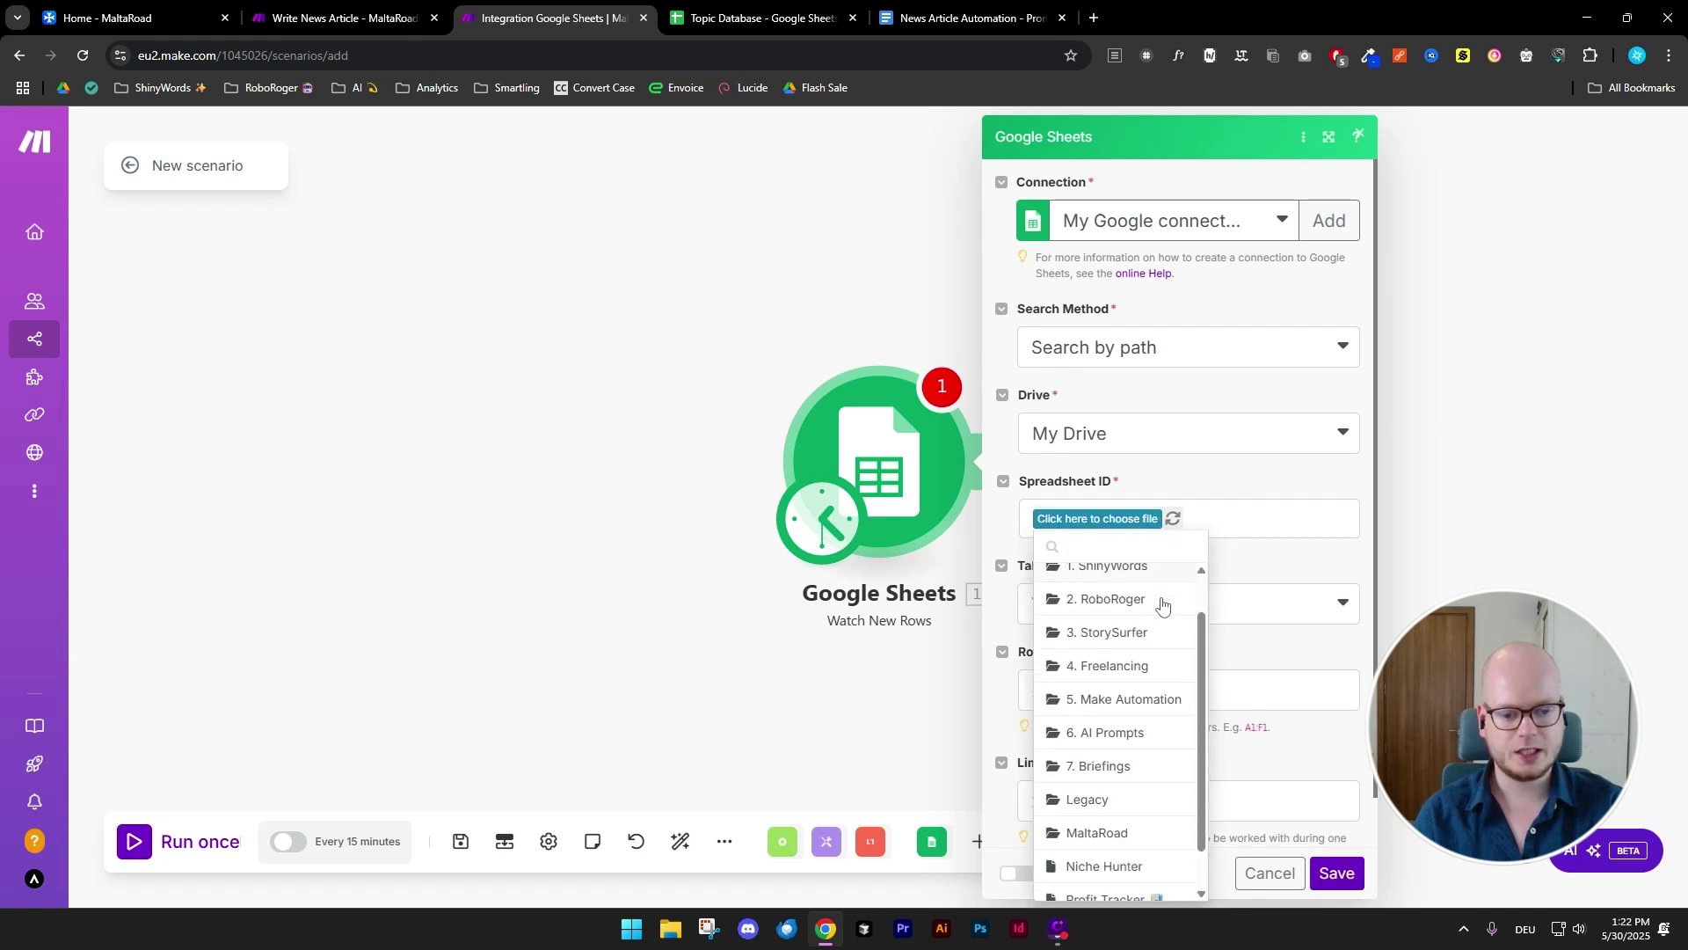
click(1159, 796)
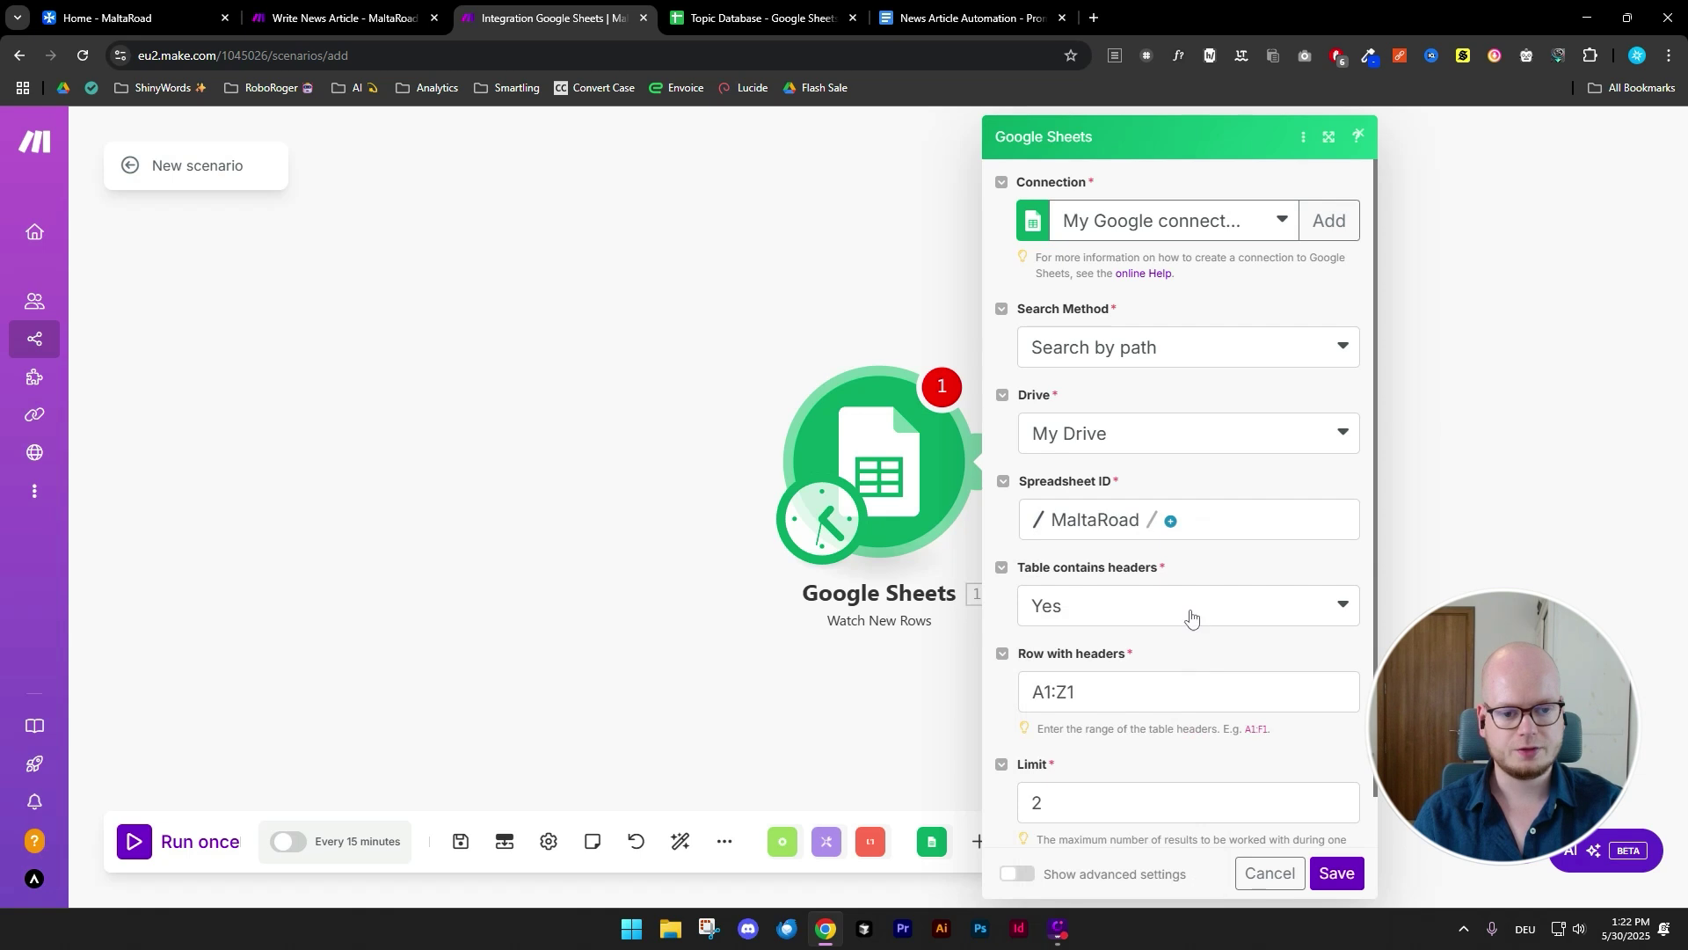
click(1170, 524)
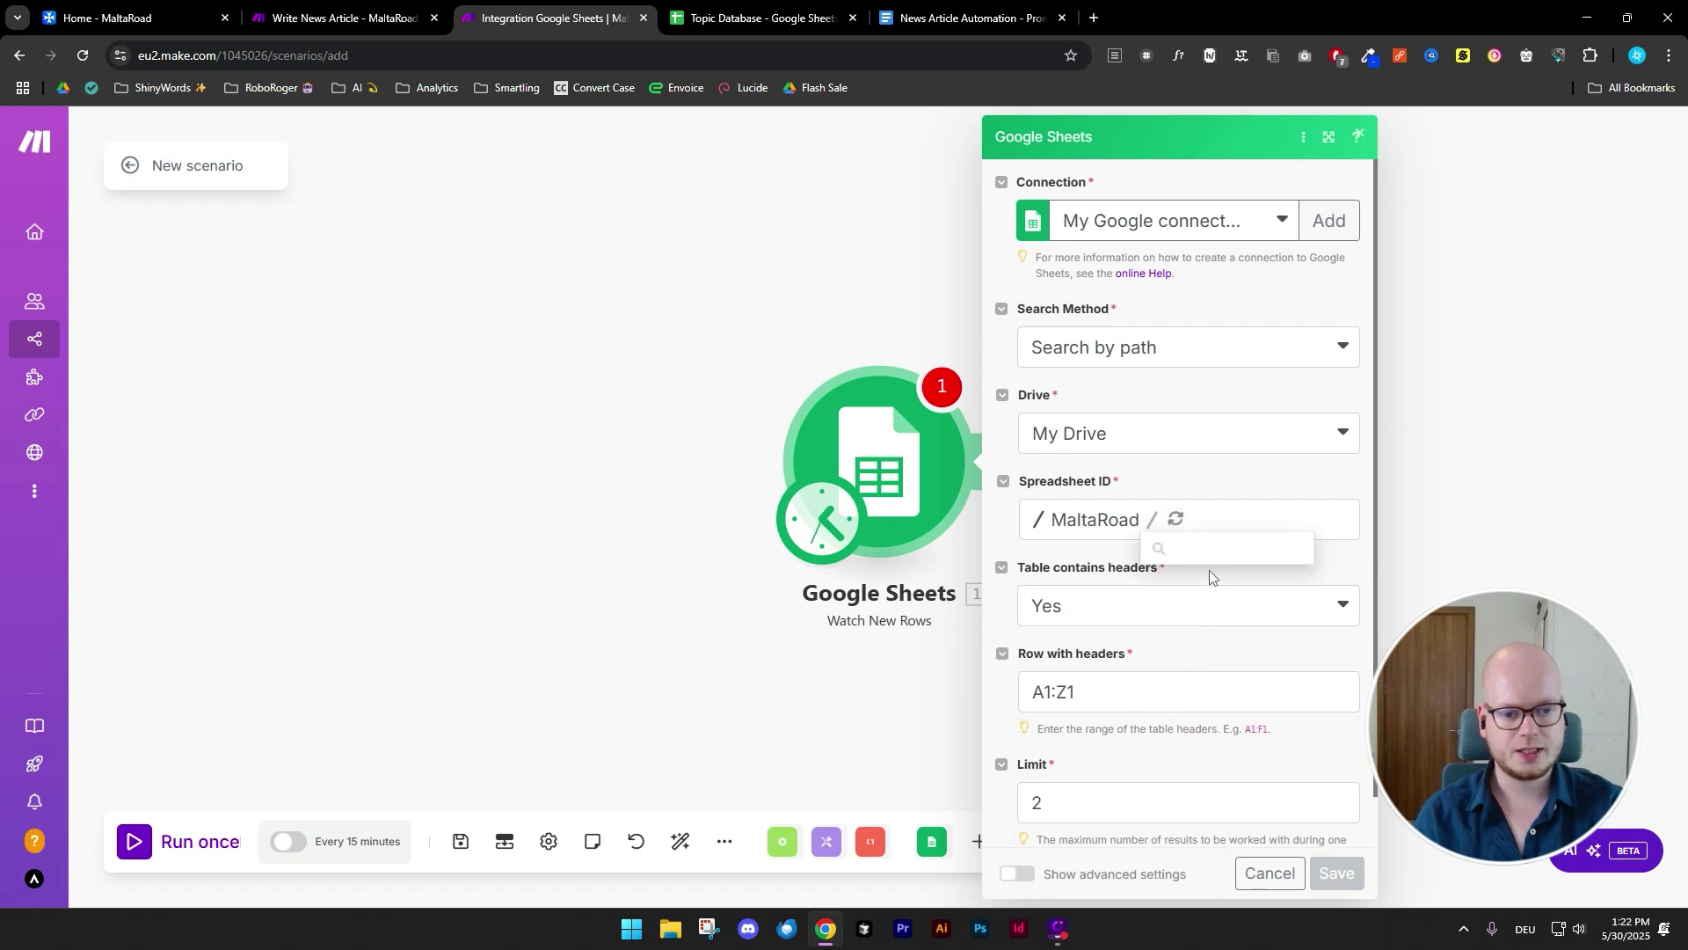
click(1263, 555)
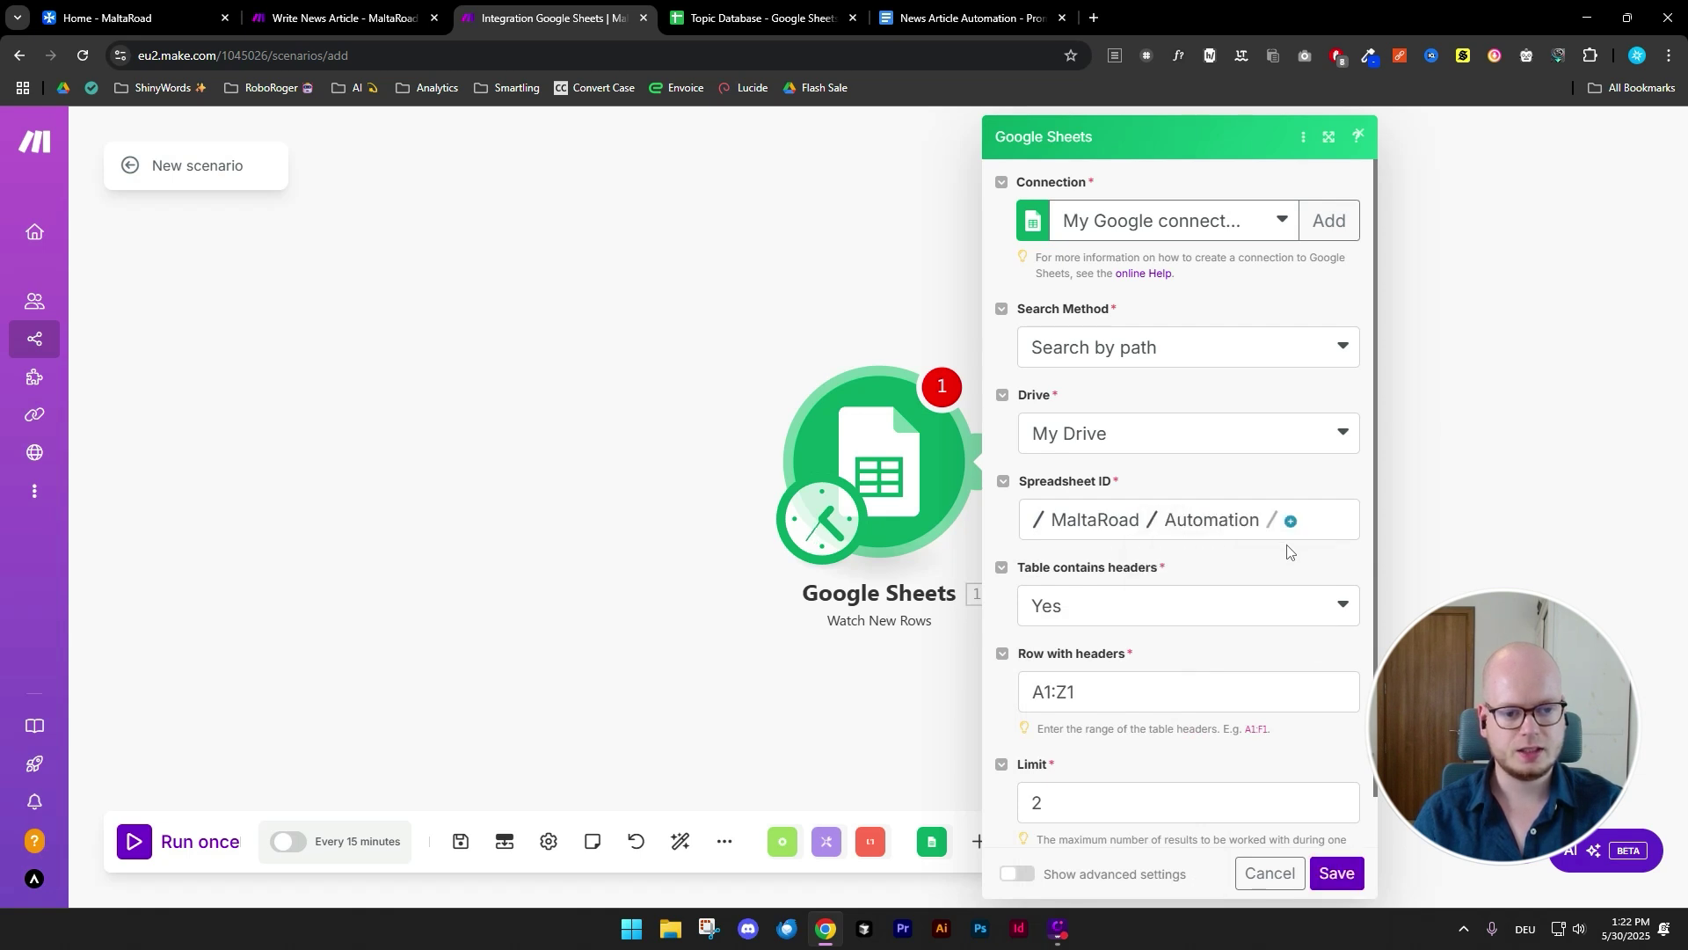
click(1292, 522)
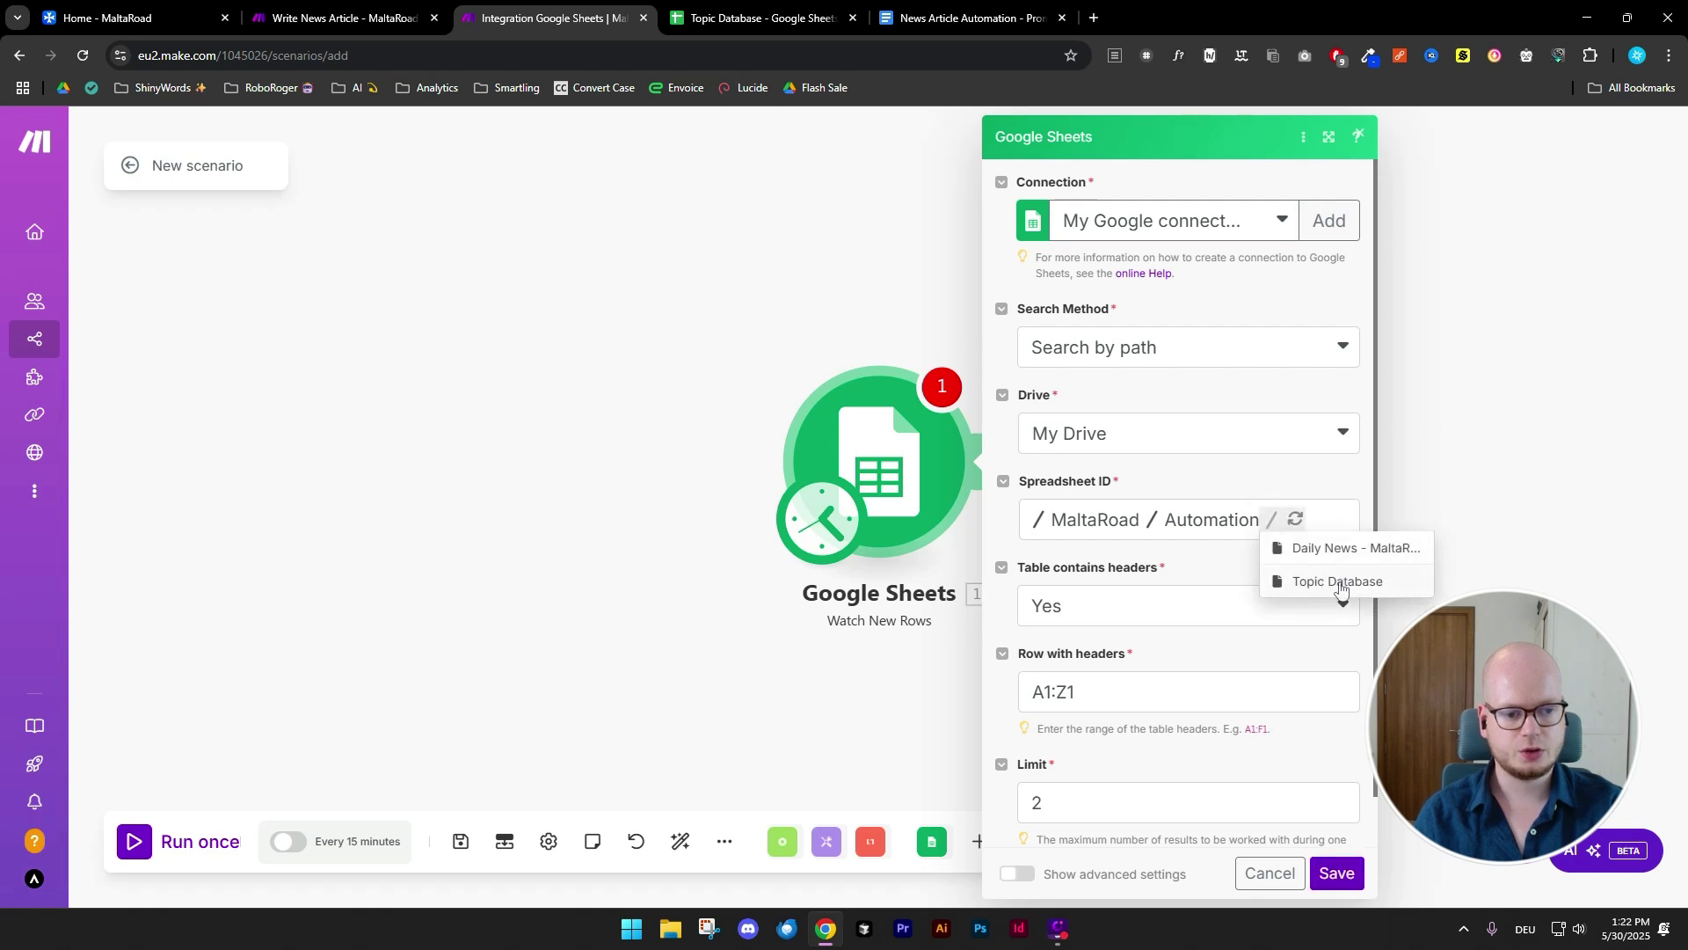
click(1396, 585)
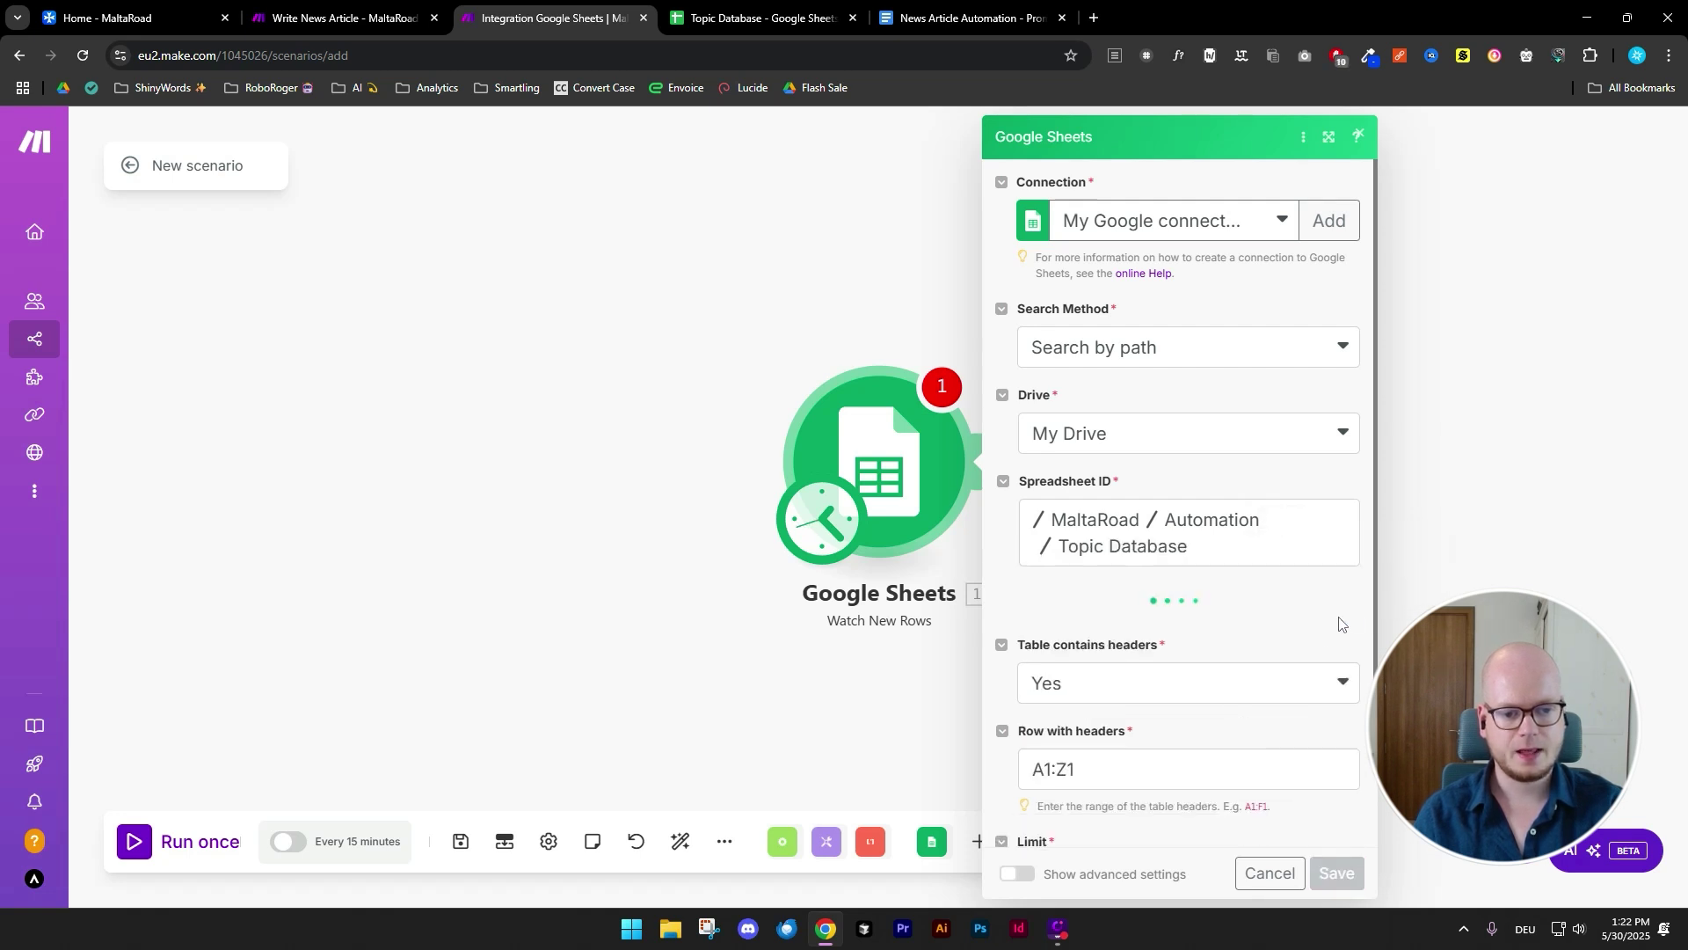
- Set the trigger's sheet name to Sheet1 and specify that the table contains no headers
click(1064, 639)
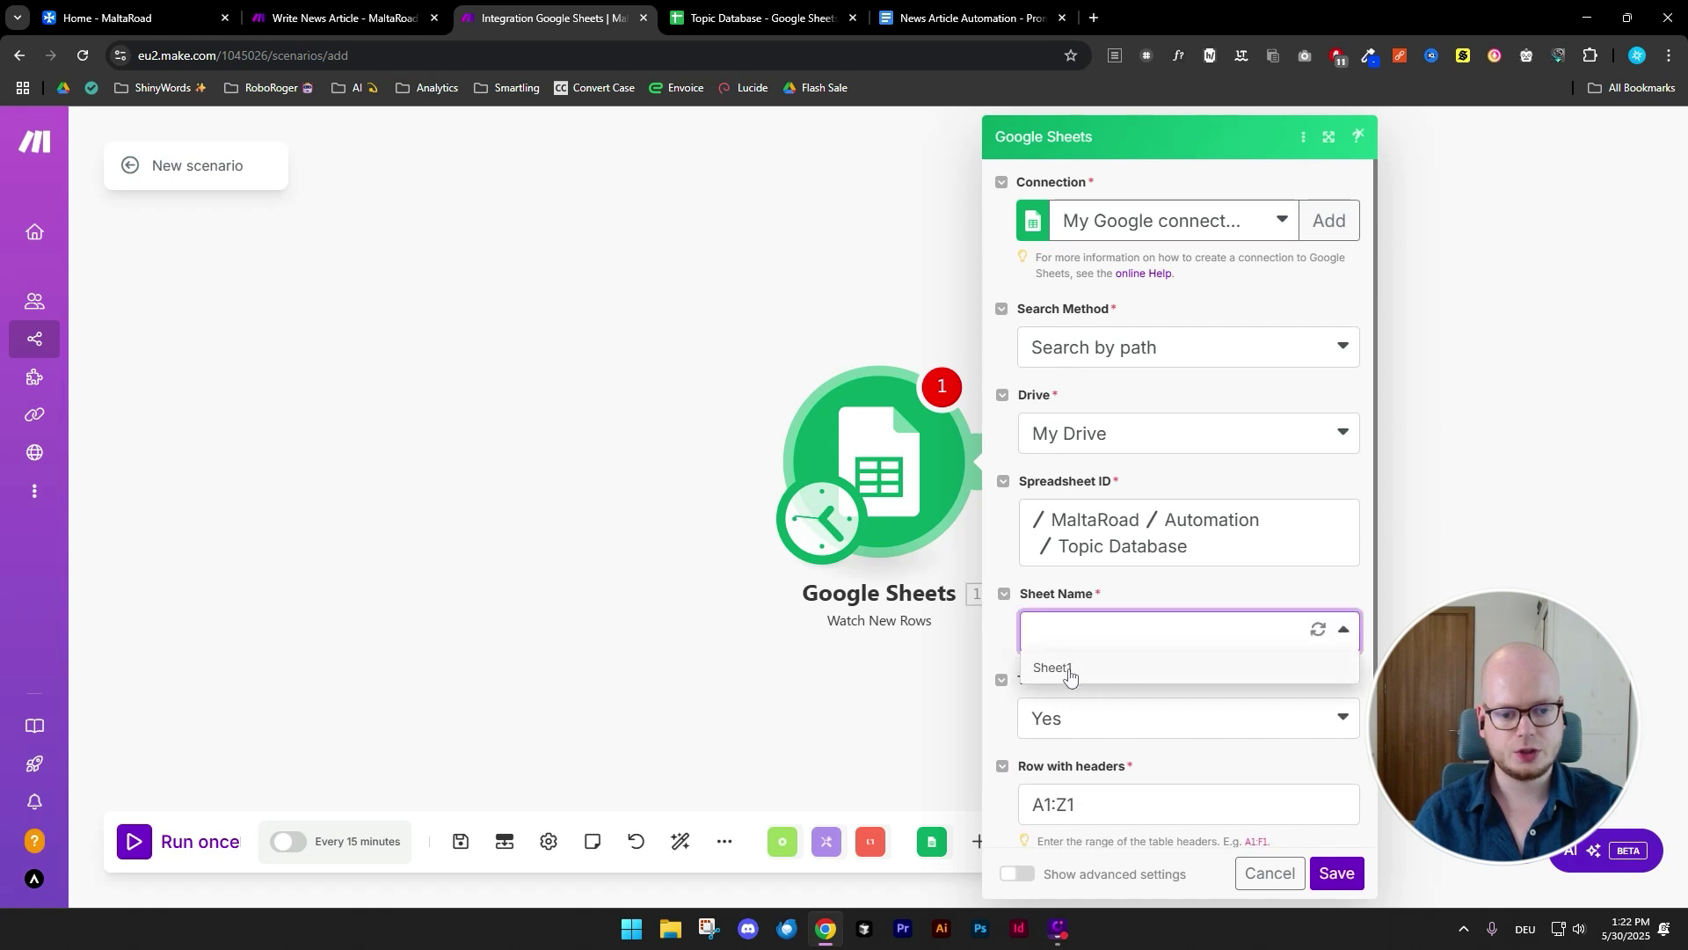
click(1105, 670)
scroll(1282, 576, down, 2)
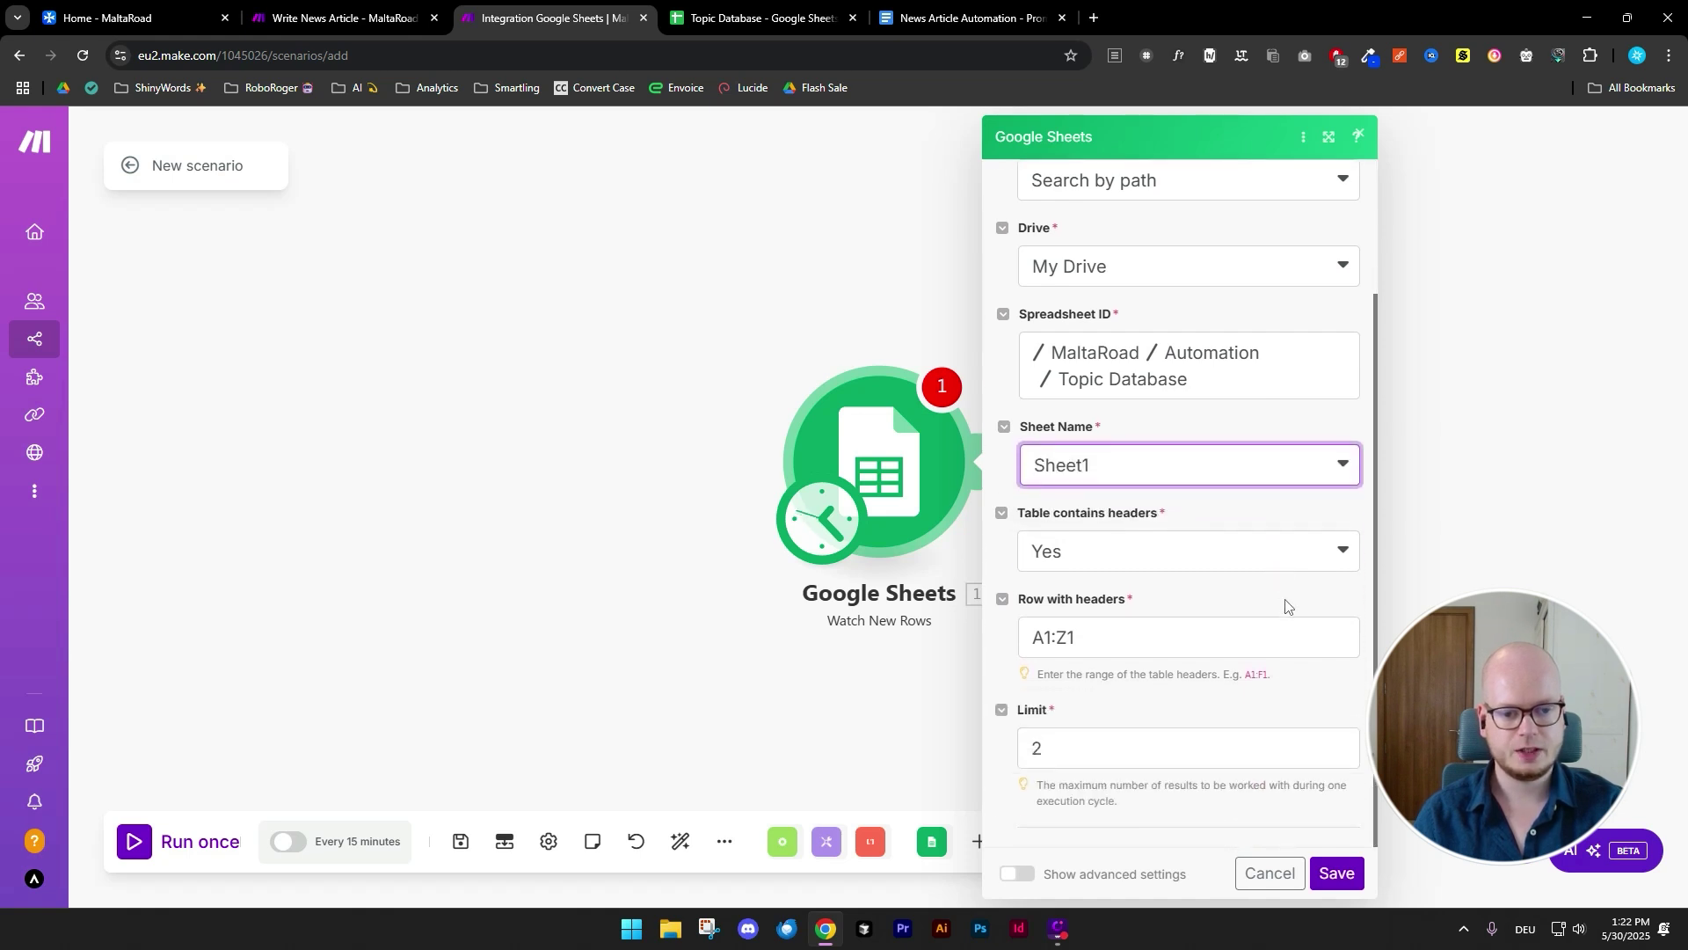
click(1104, 554)
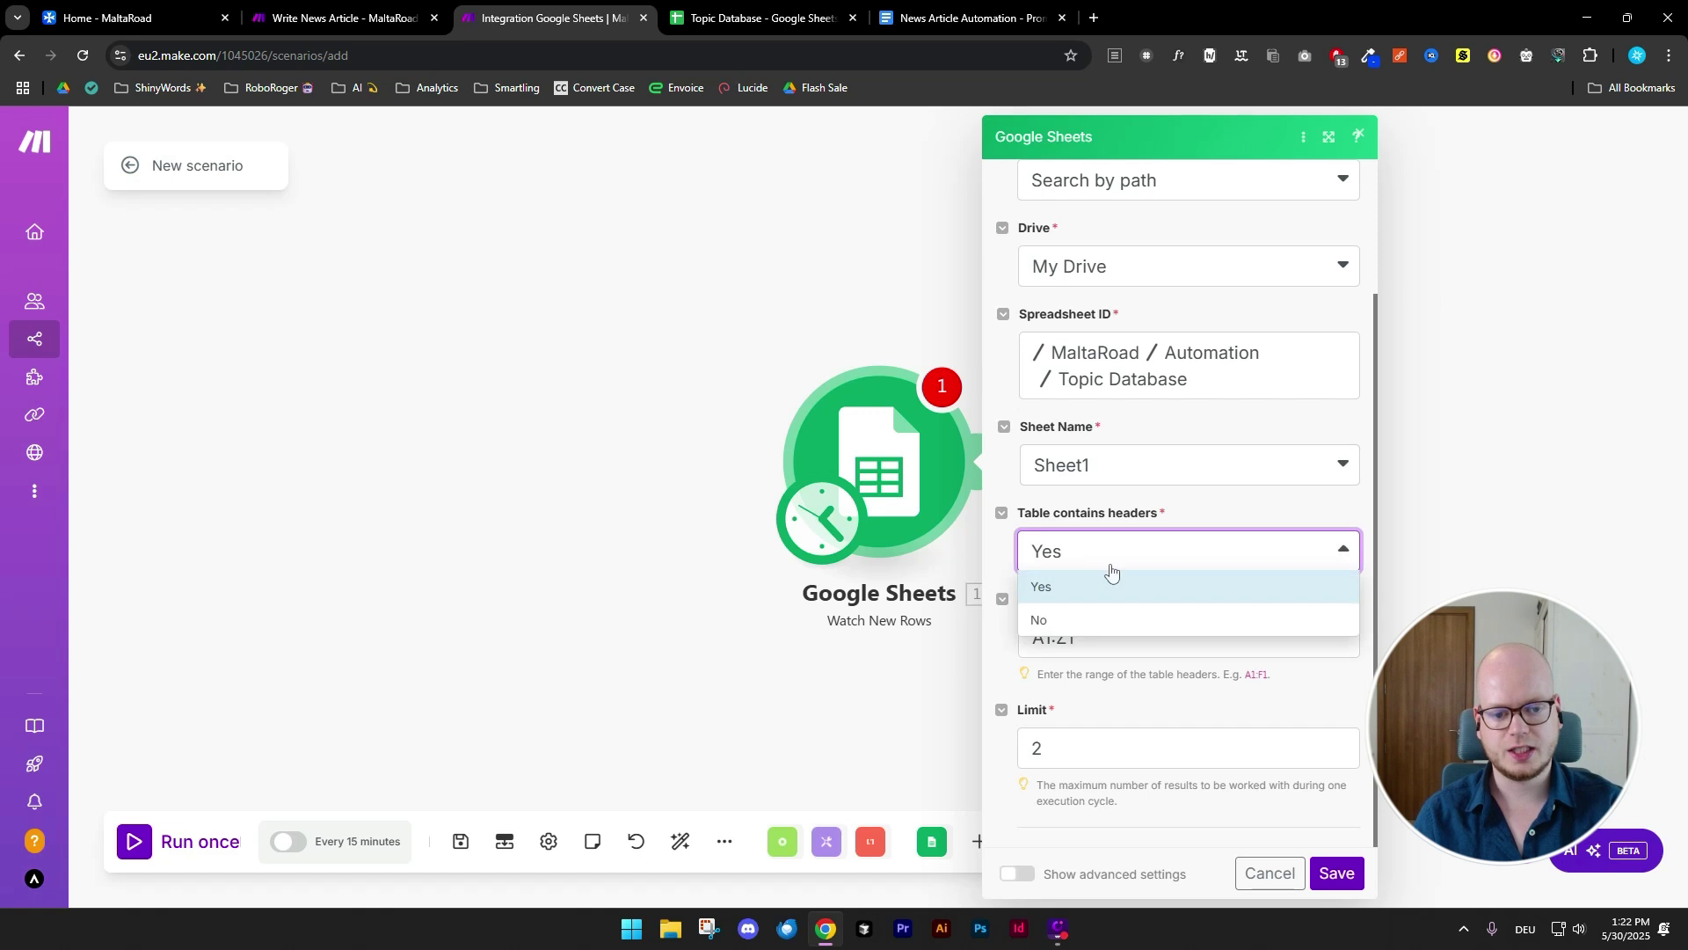
click(1131, 618)
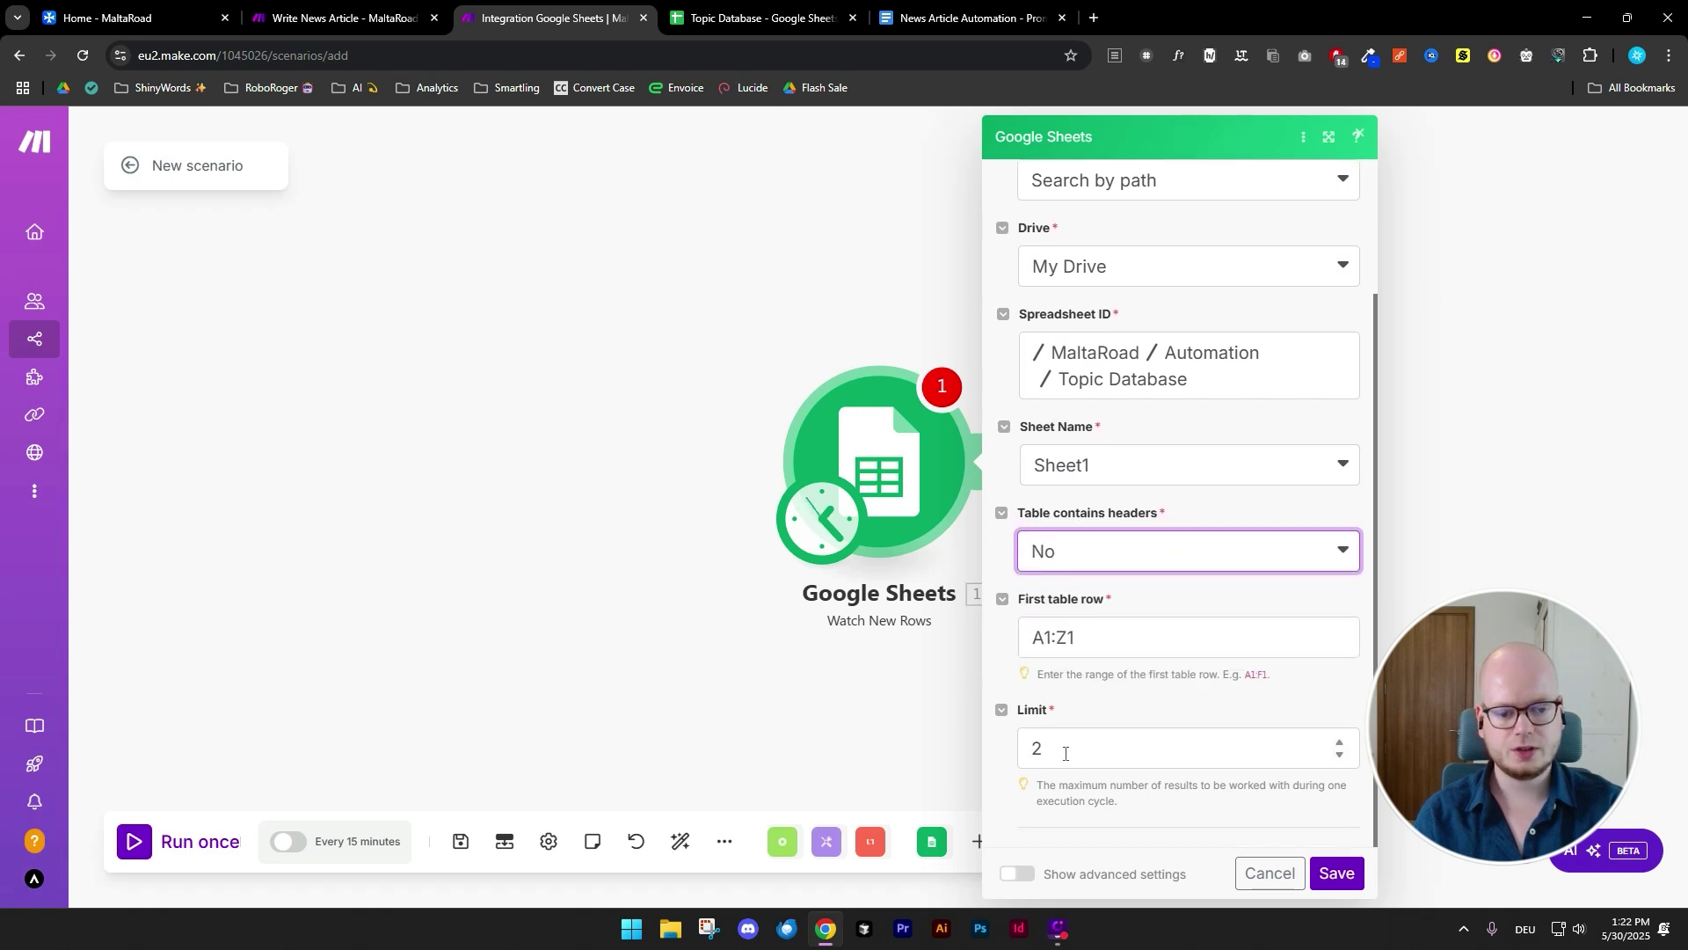
- Limit the trigger to 1 result per cycle, save it, and set its starting point to All
click(1341, 756)
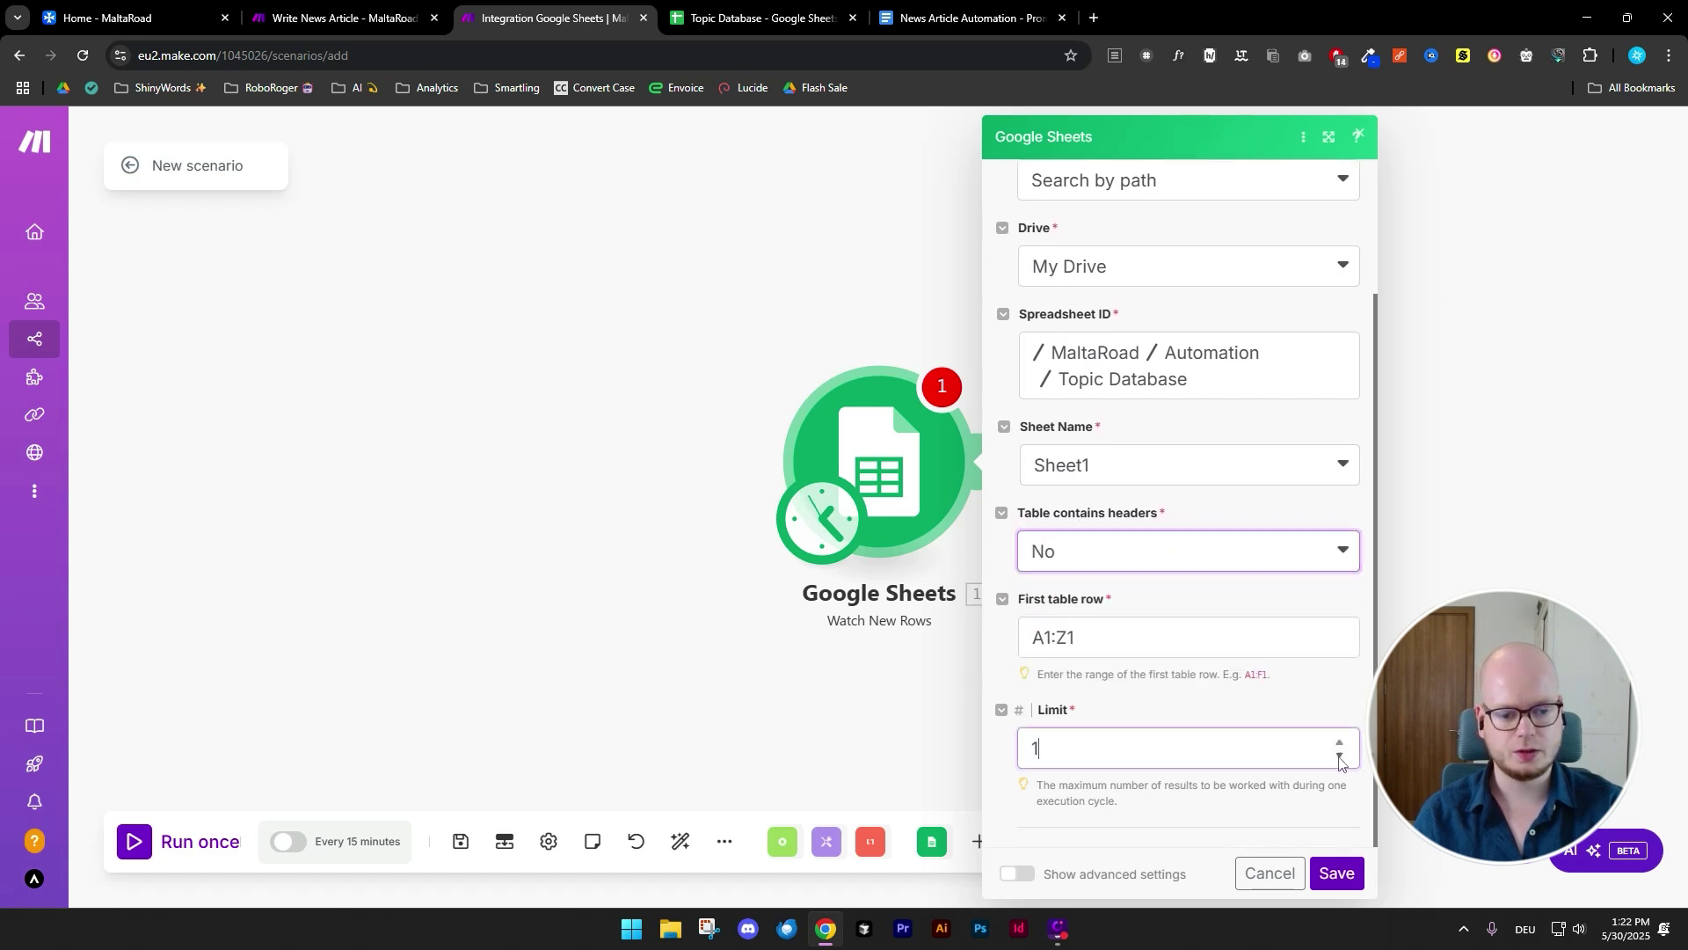
click(1336, 873)
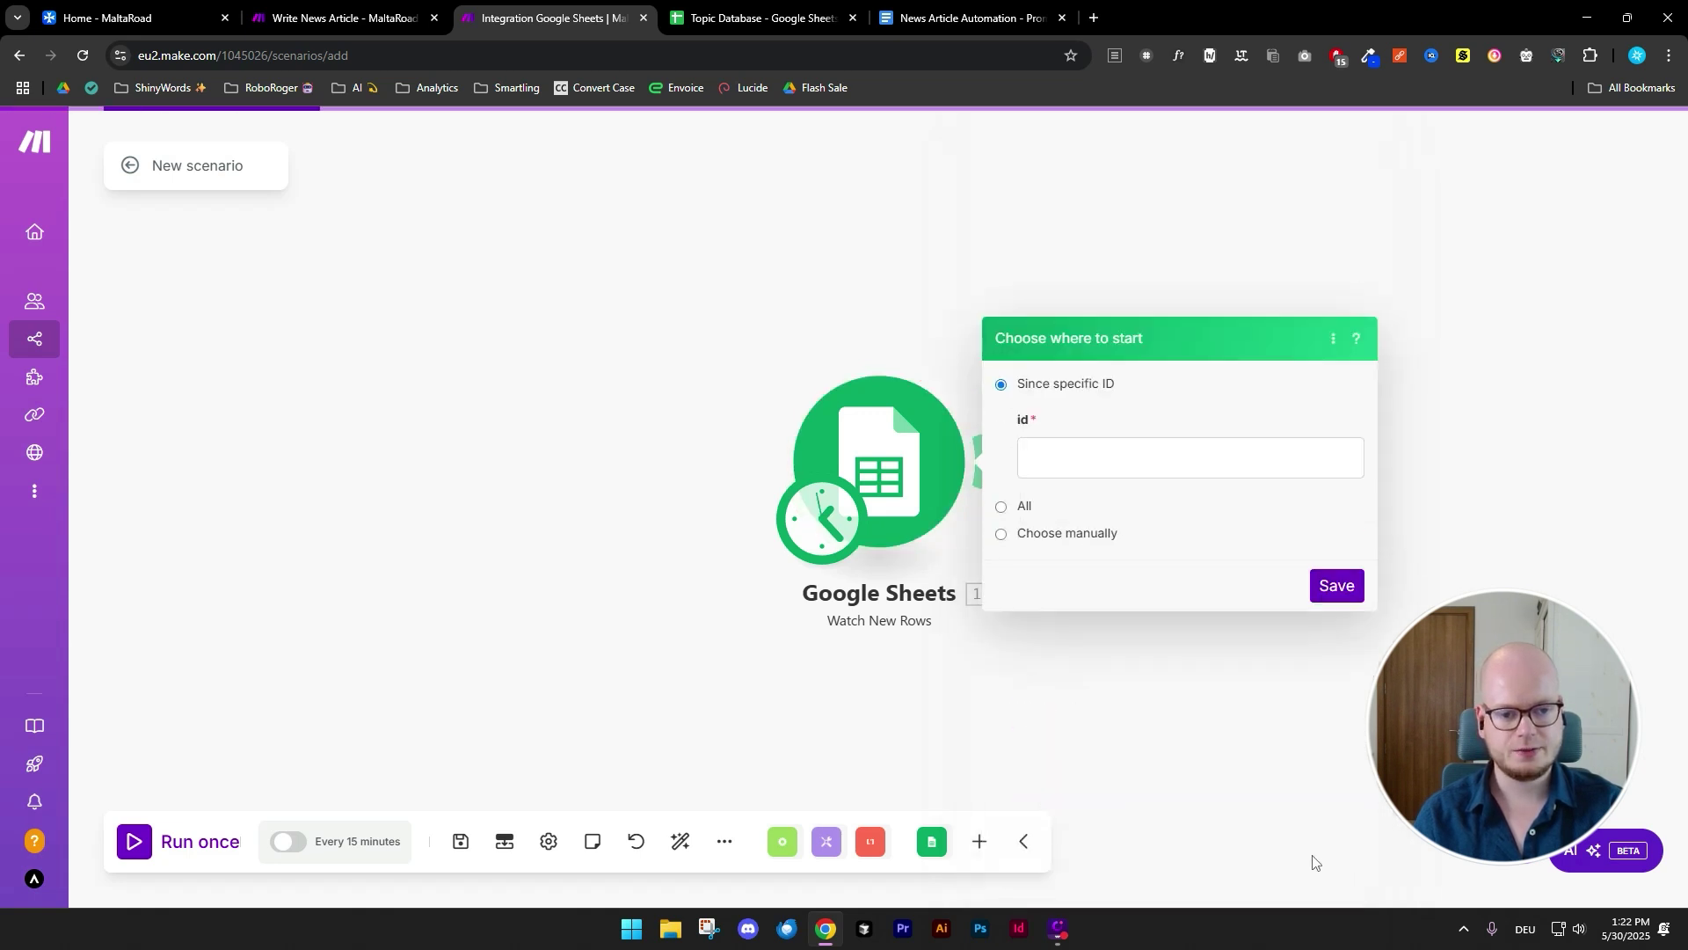
click(1002, 507)
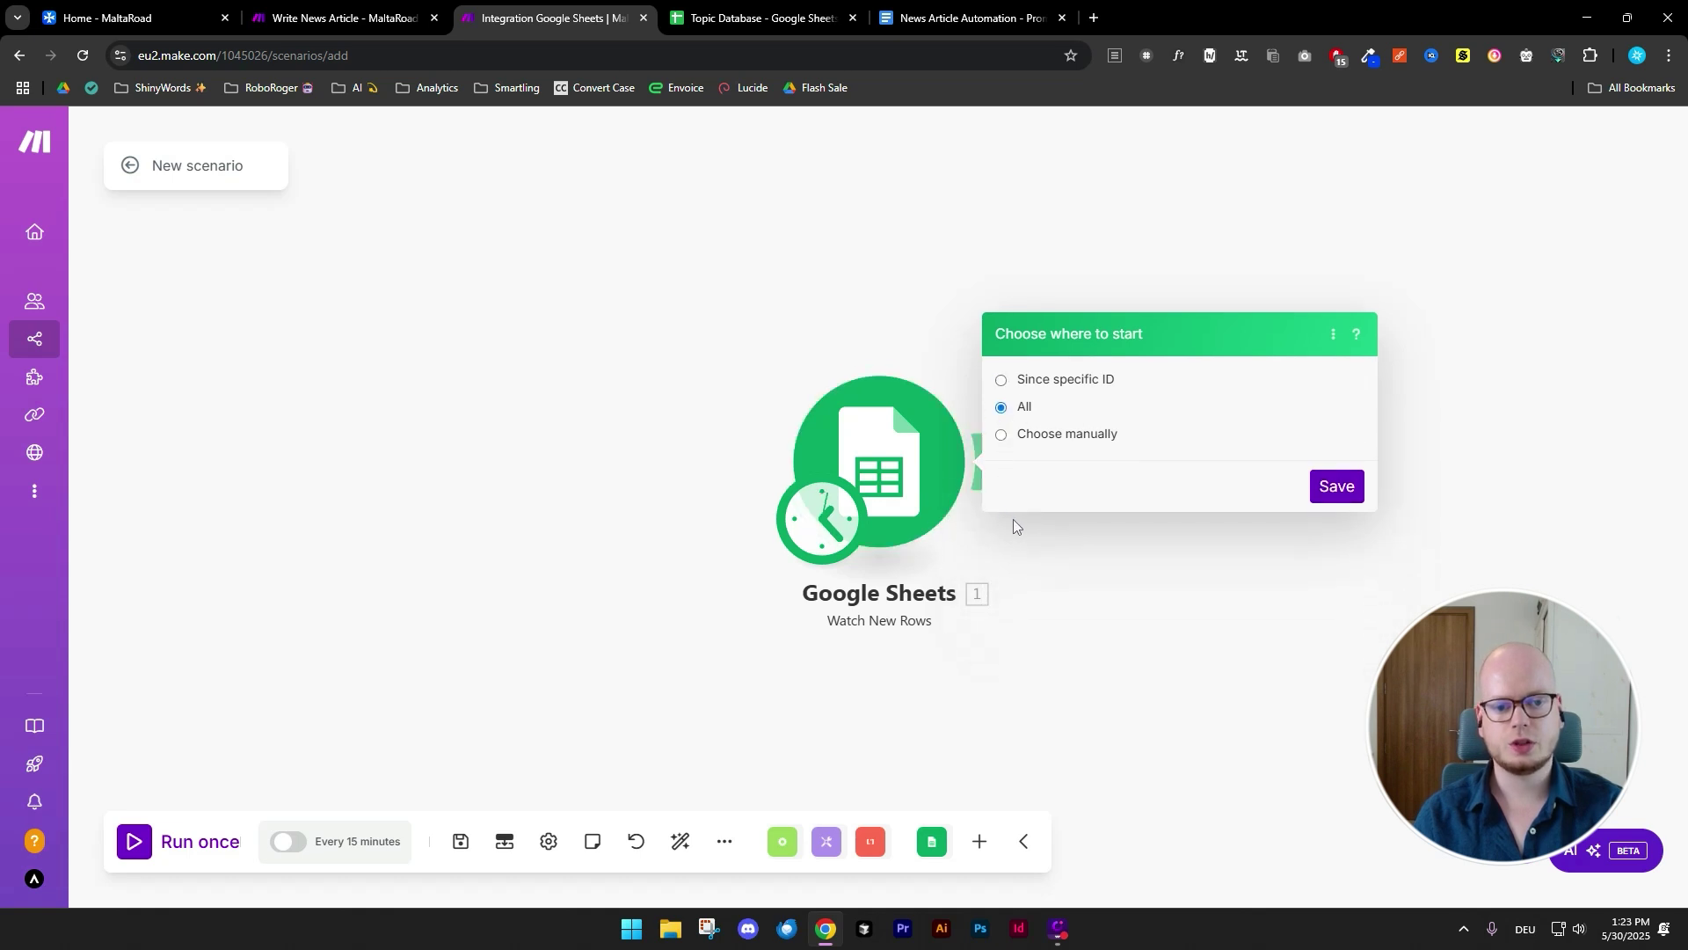
click(1355, 494)
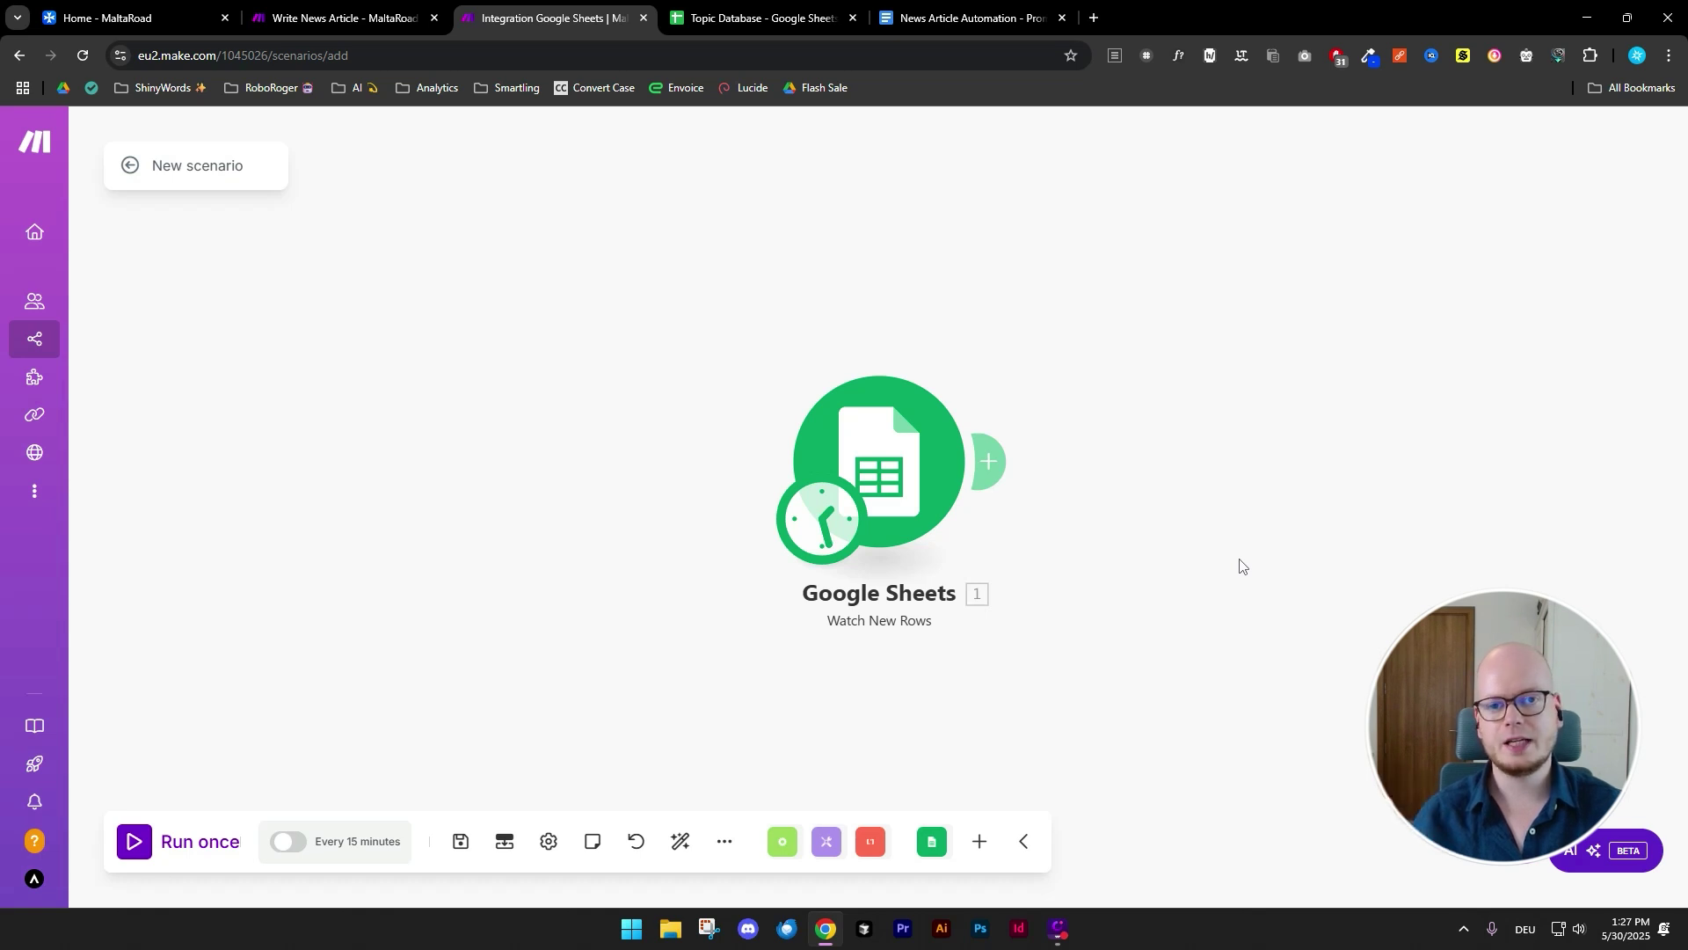
- Rename the Google Sheets module to "Topic Database"
right_click(900, 483)
click(1010, 596)
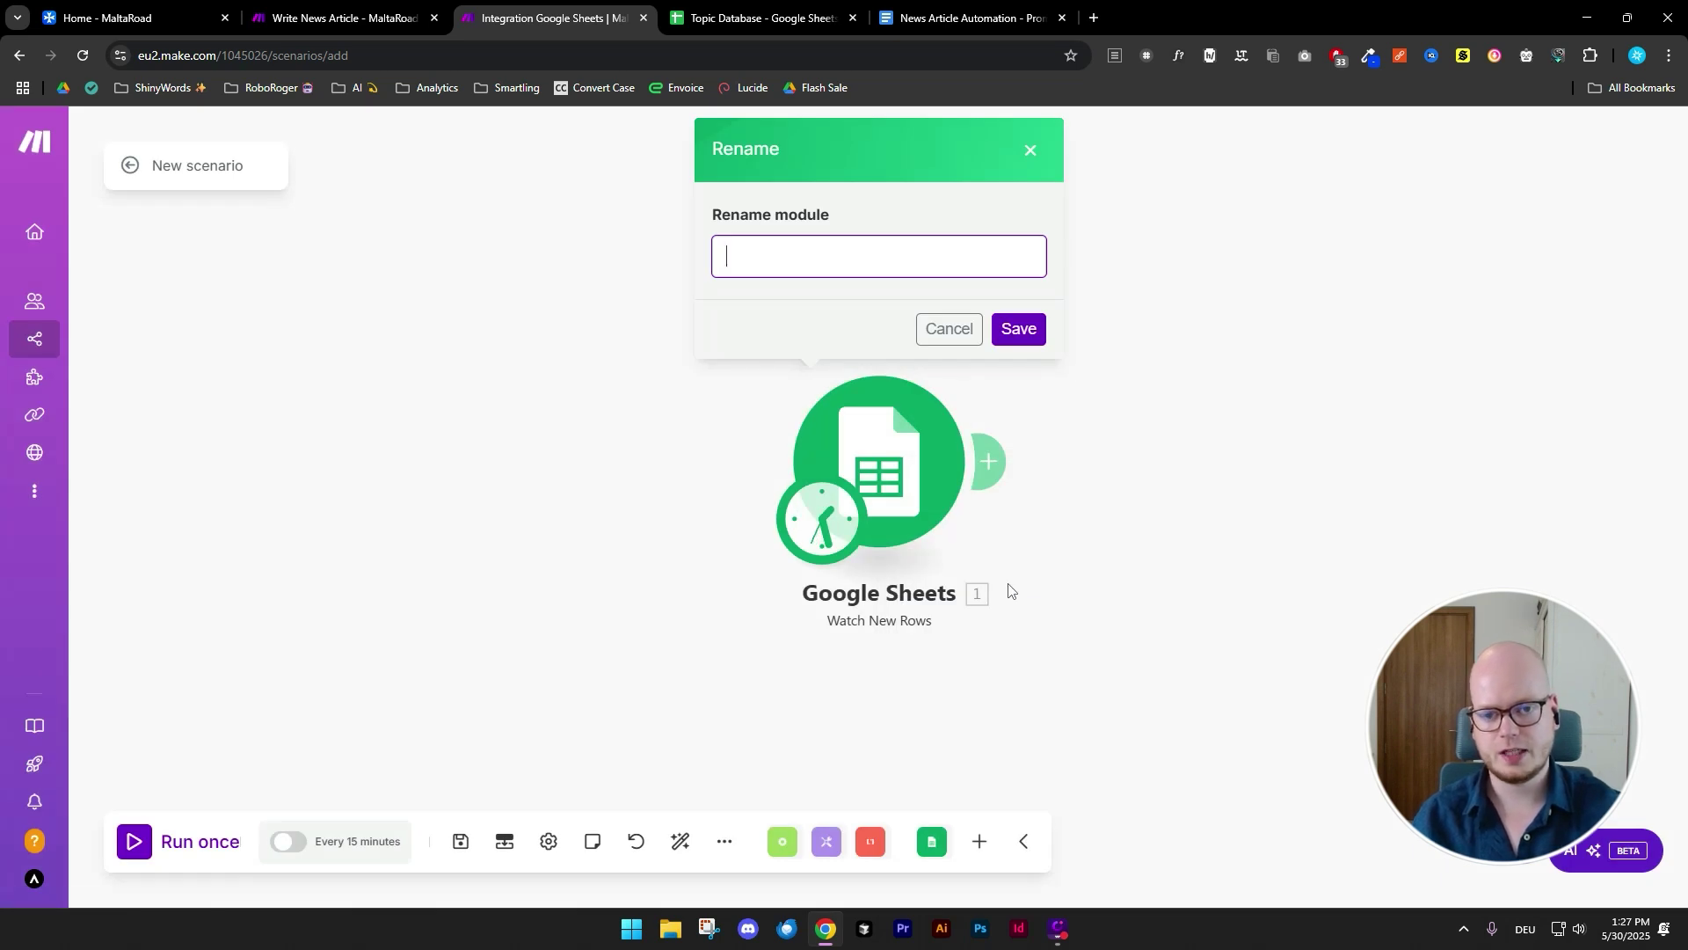
text(Topic Database)
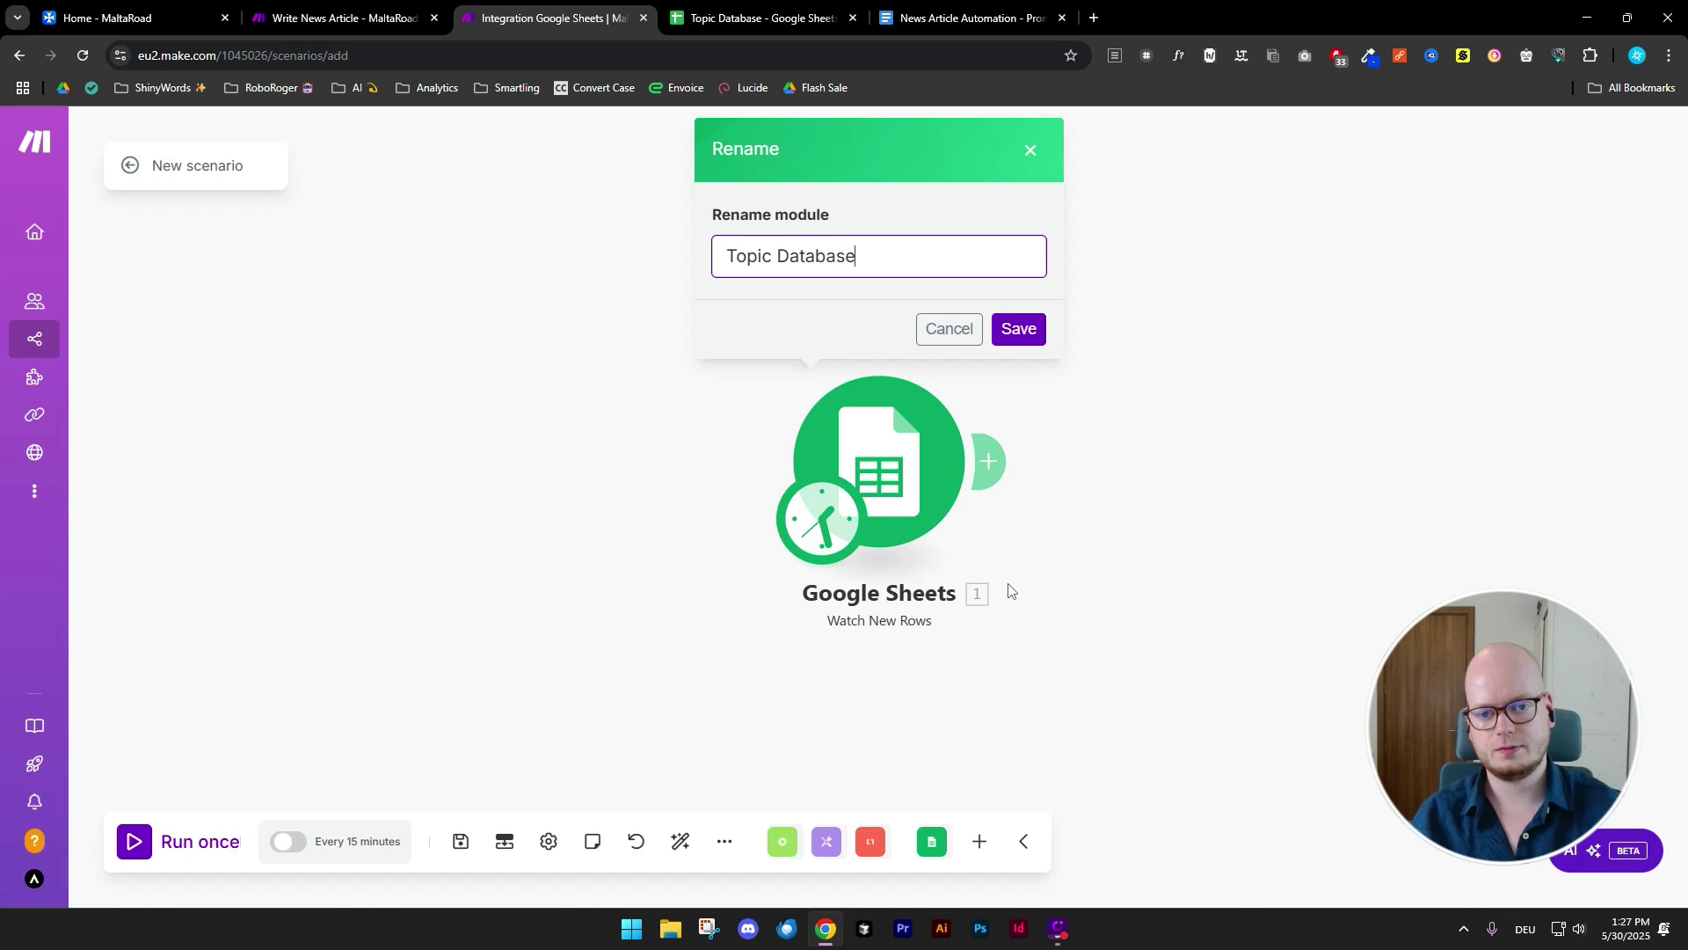
click(1021, 333)
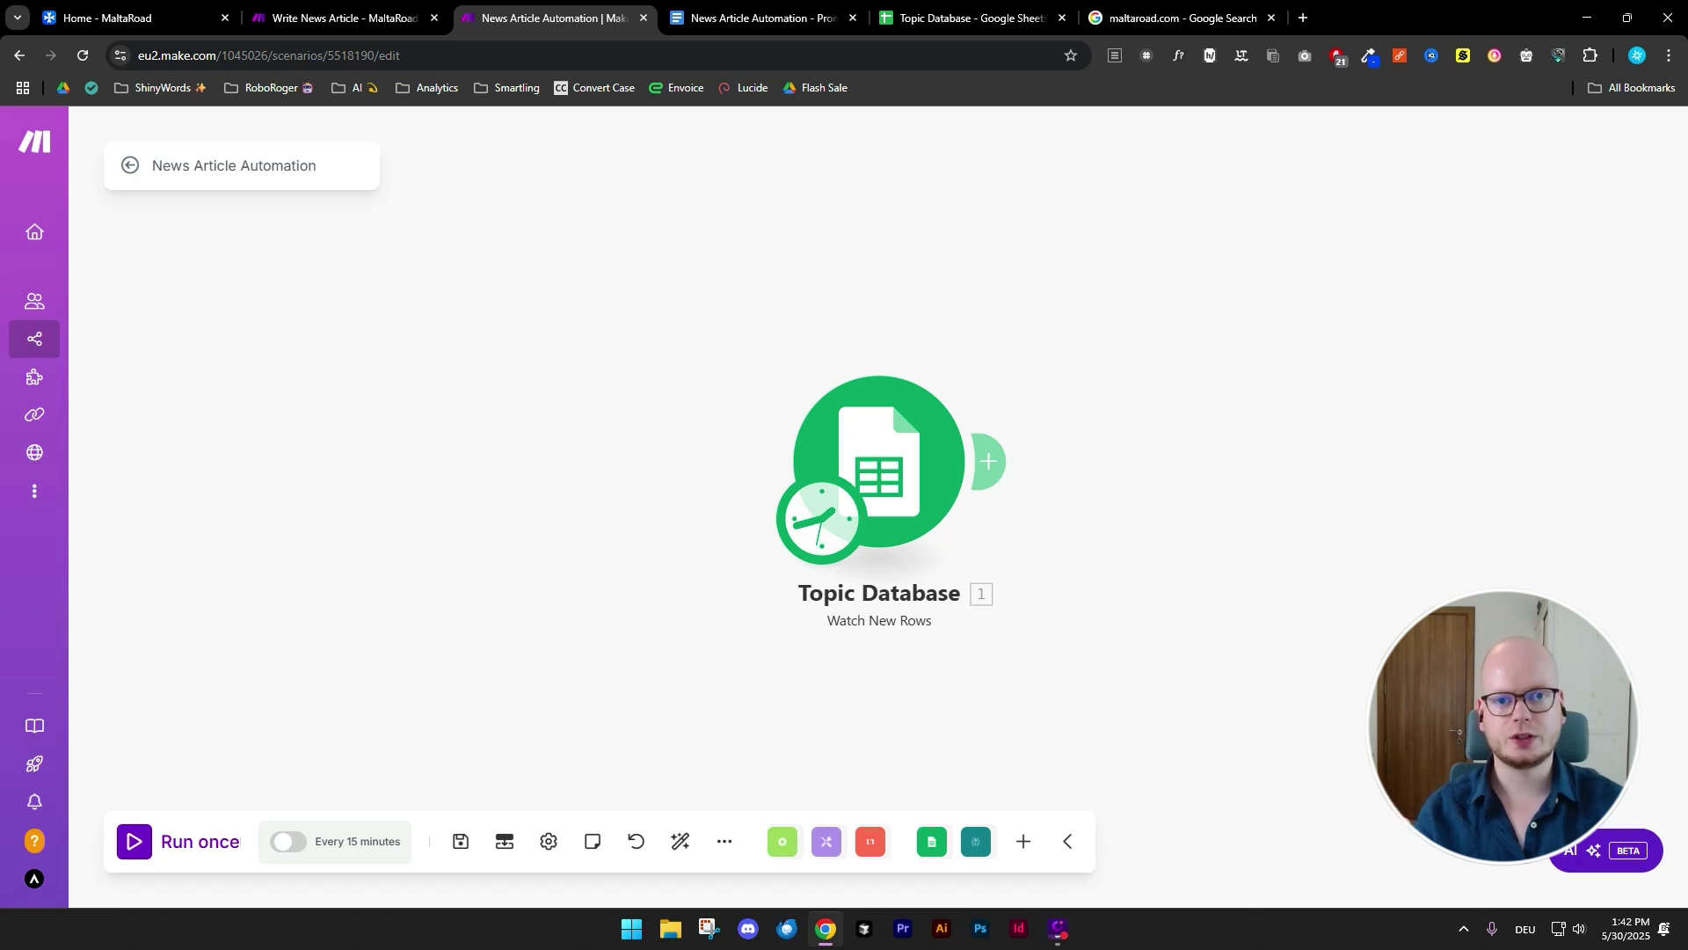
- Add a Perplexity AI Create a Chat Completion module after Topic Database, using the sonar model
drag(1555, 641, 1258, 613)
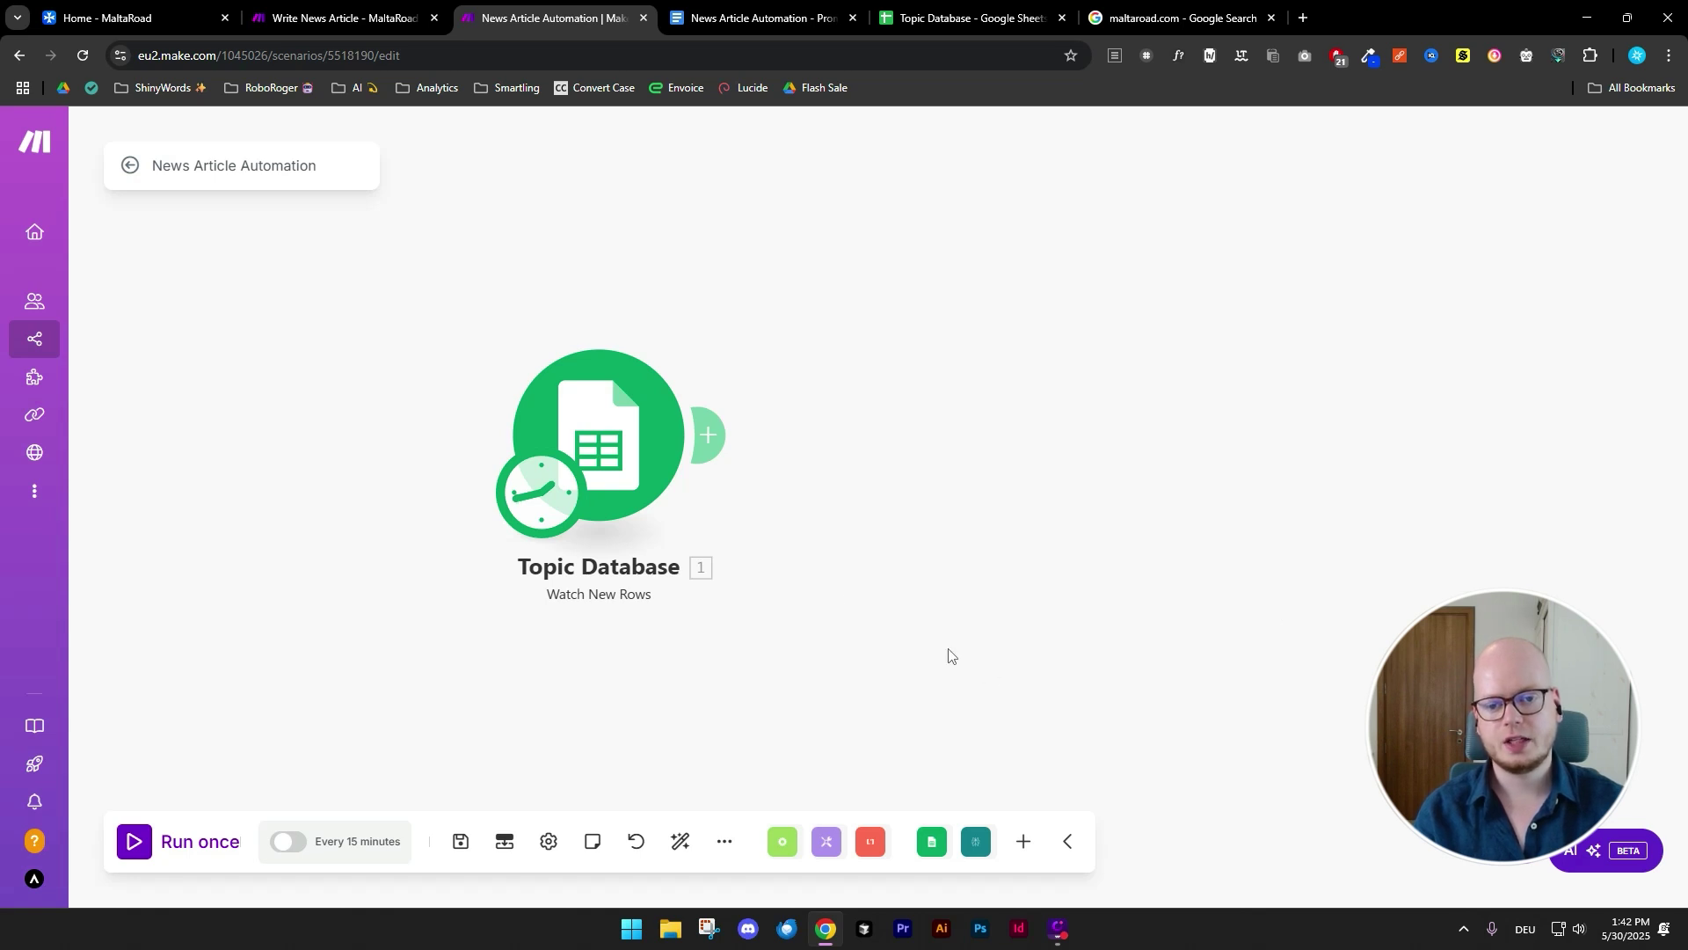
click(708, 435)
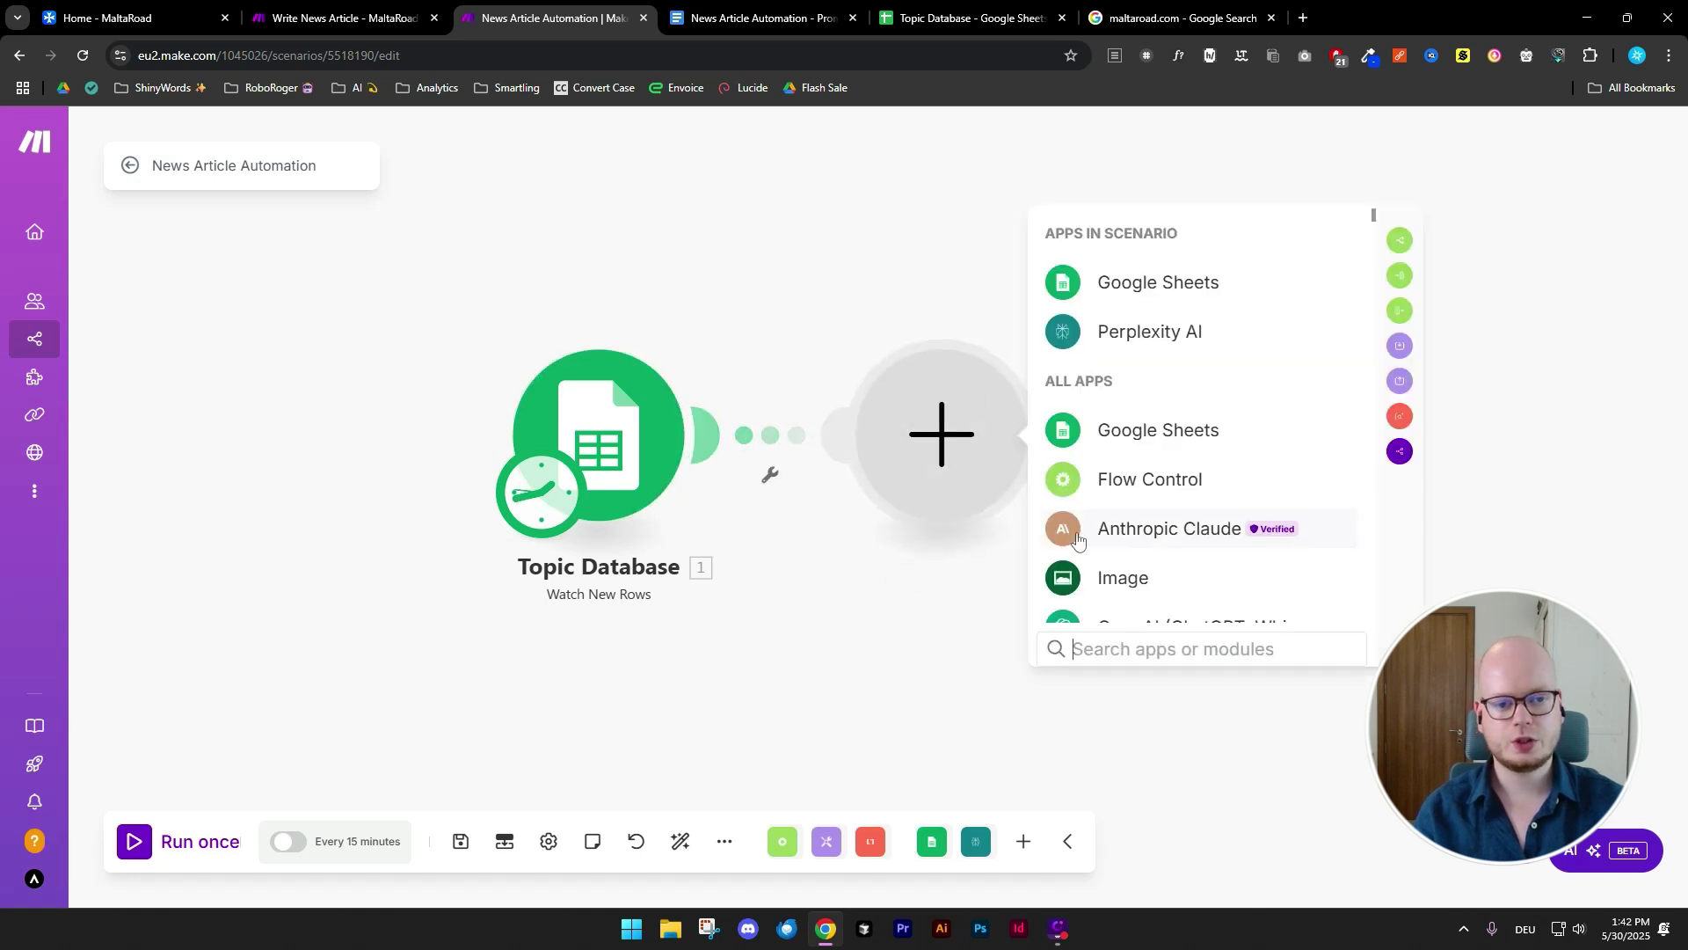
click(1315, 350)
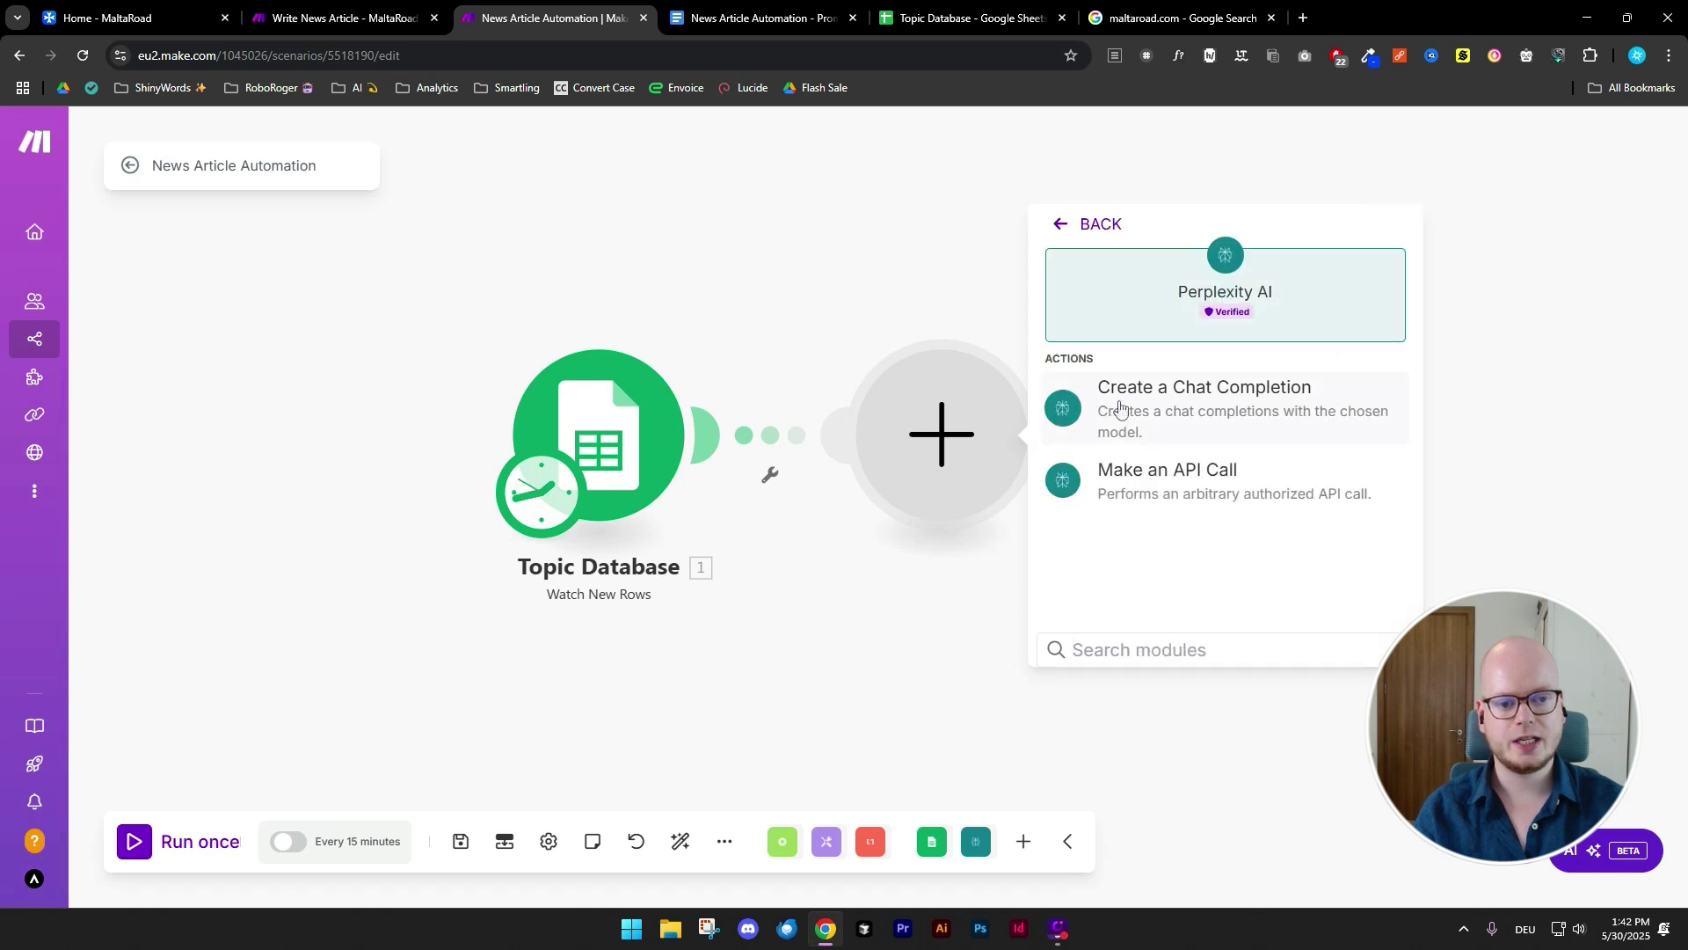
click(1348, 412)
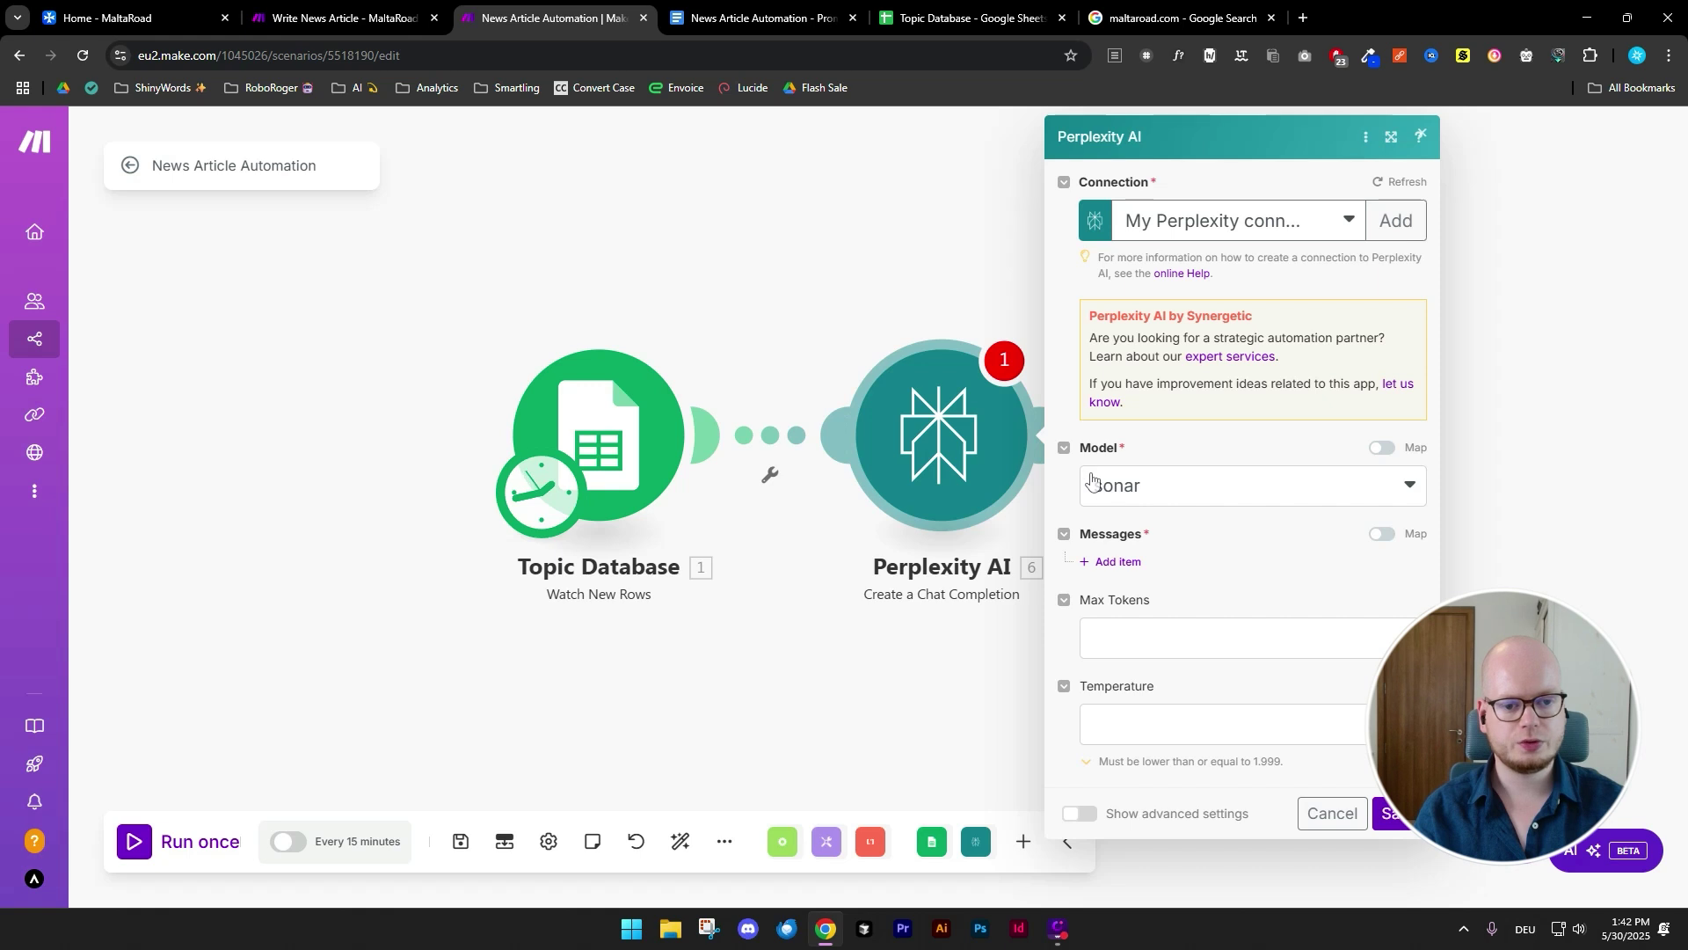
click(1271, 483)
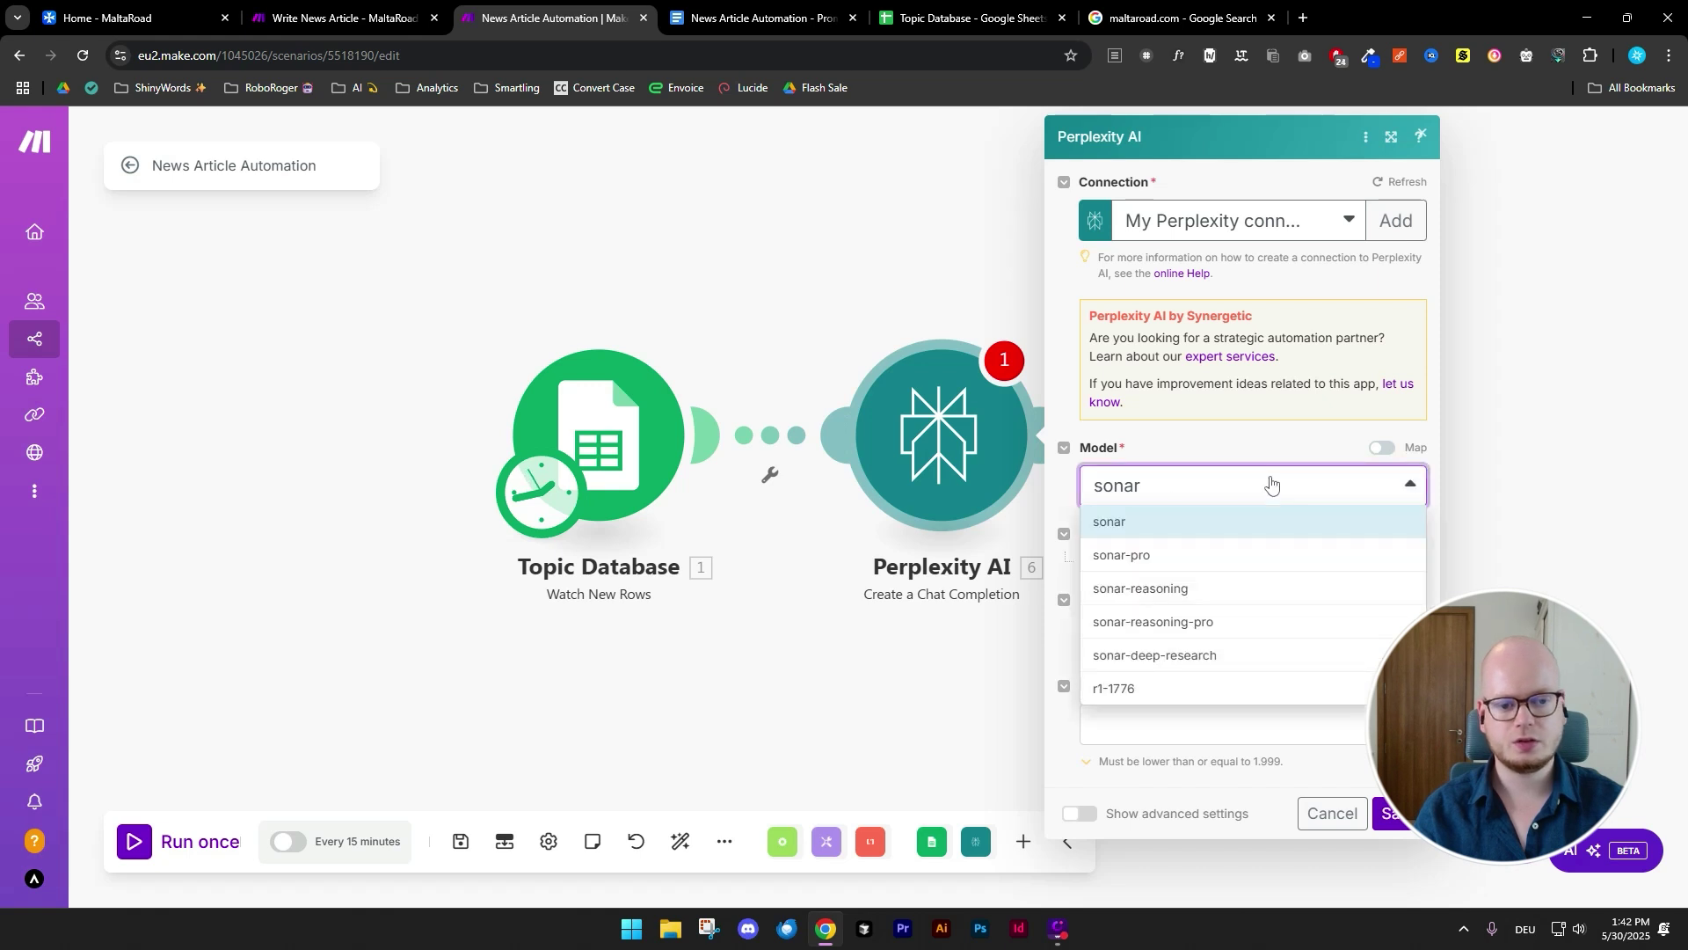
click(1224, 532)
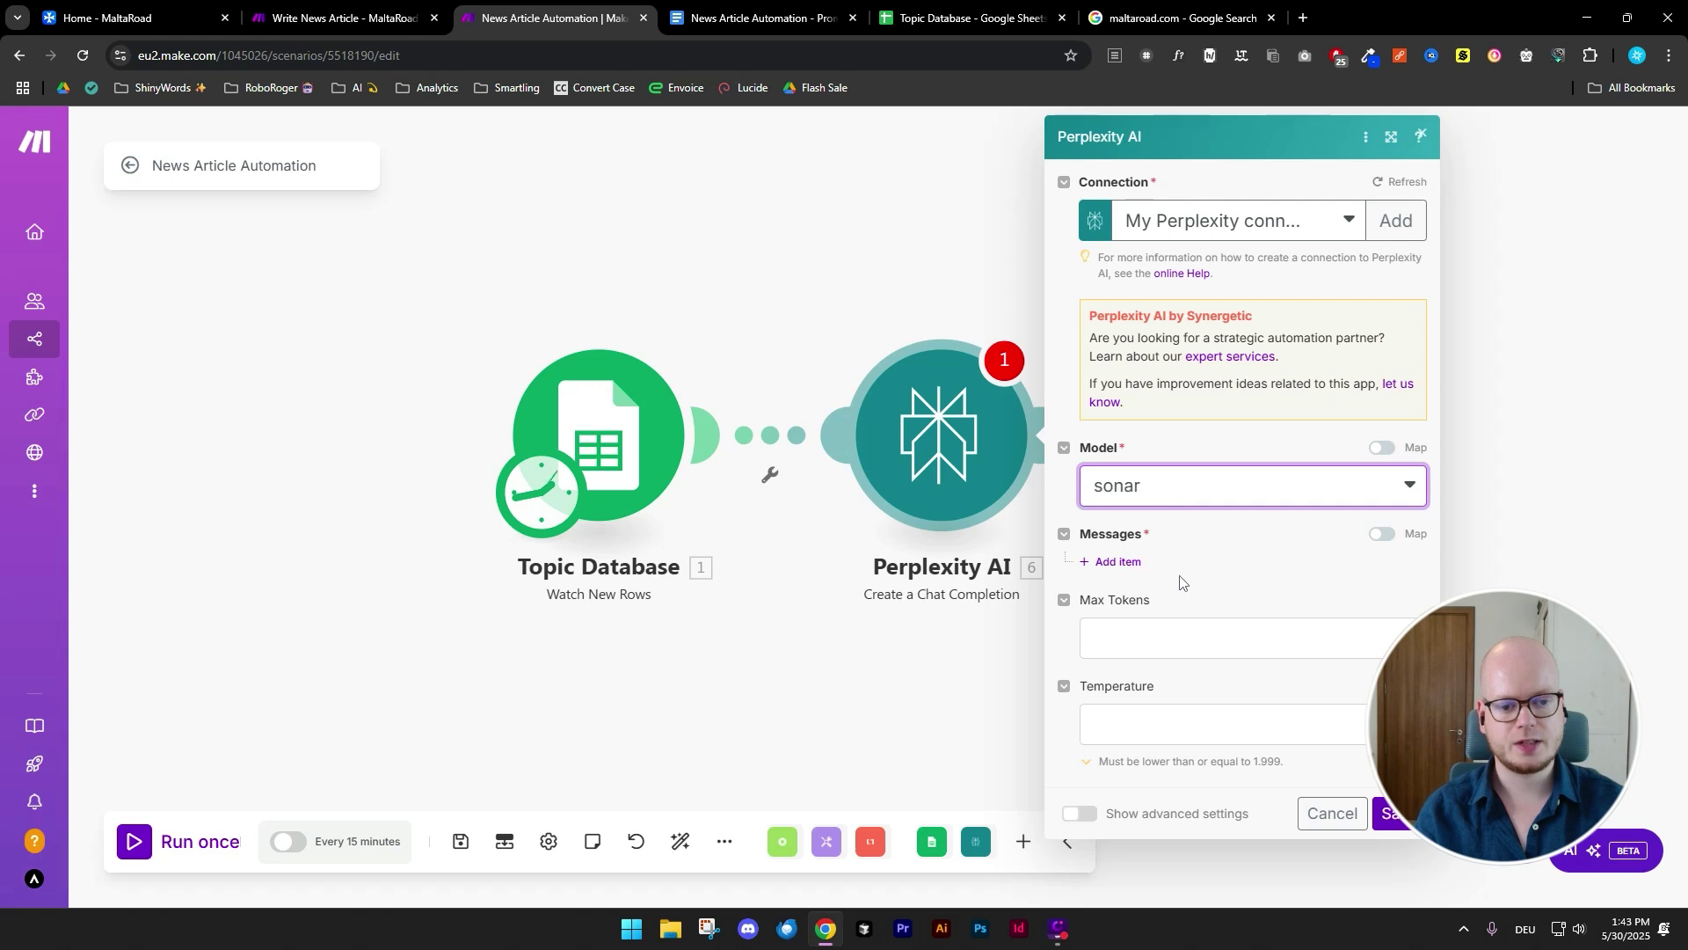
- Add a message item to the Perplexity AI module and set its role to User
click(1119, 562)
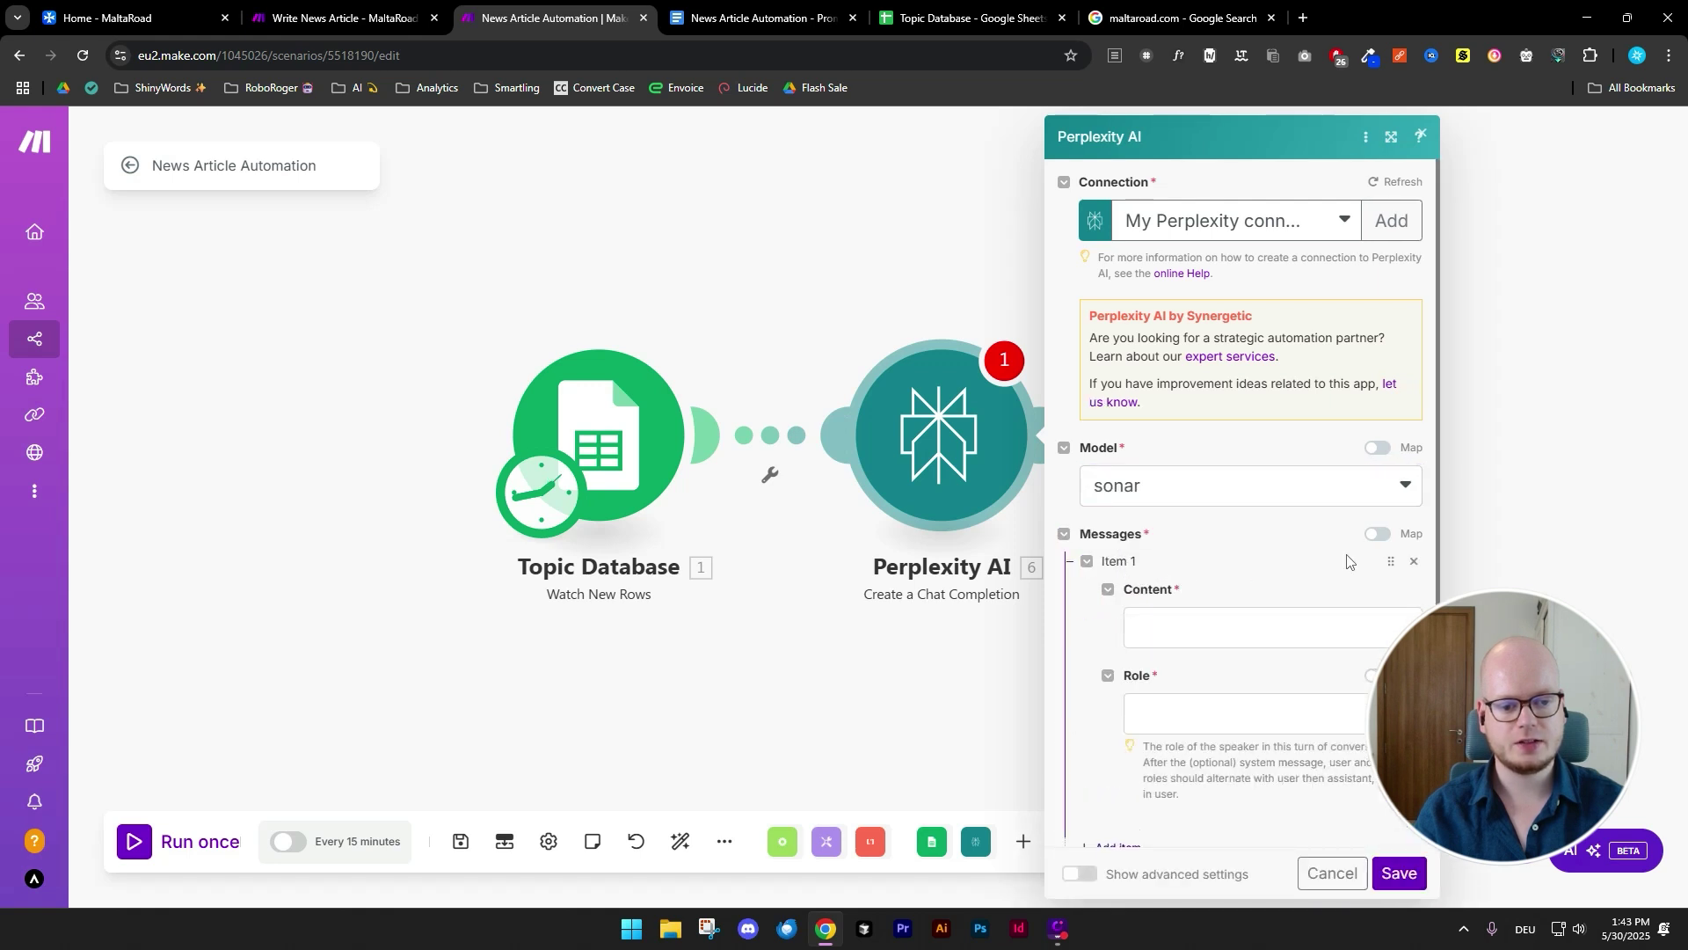
scroll(1340, 589, down, 1)
click(1297, 629)
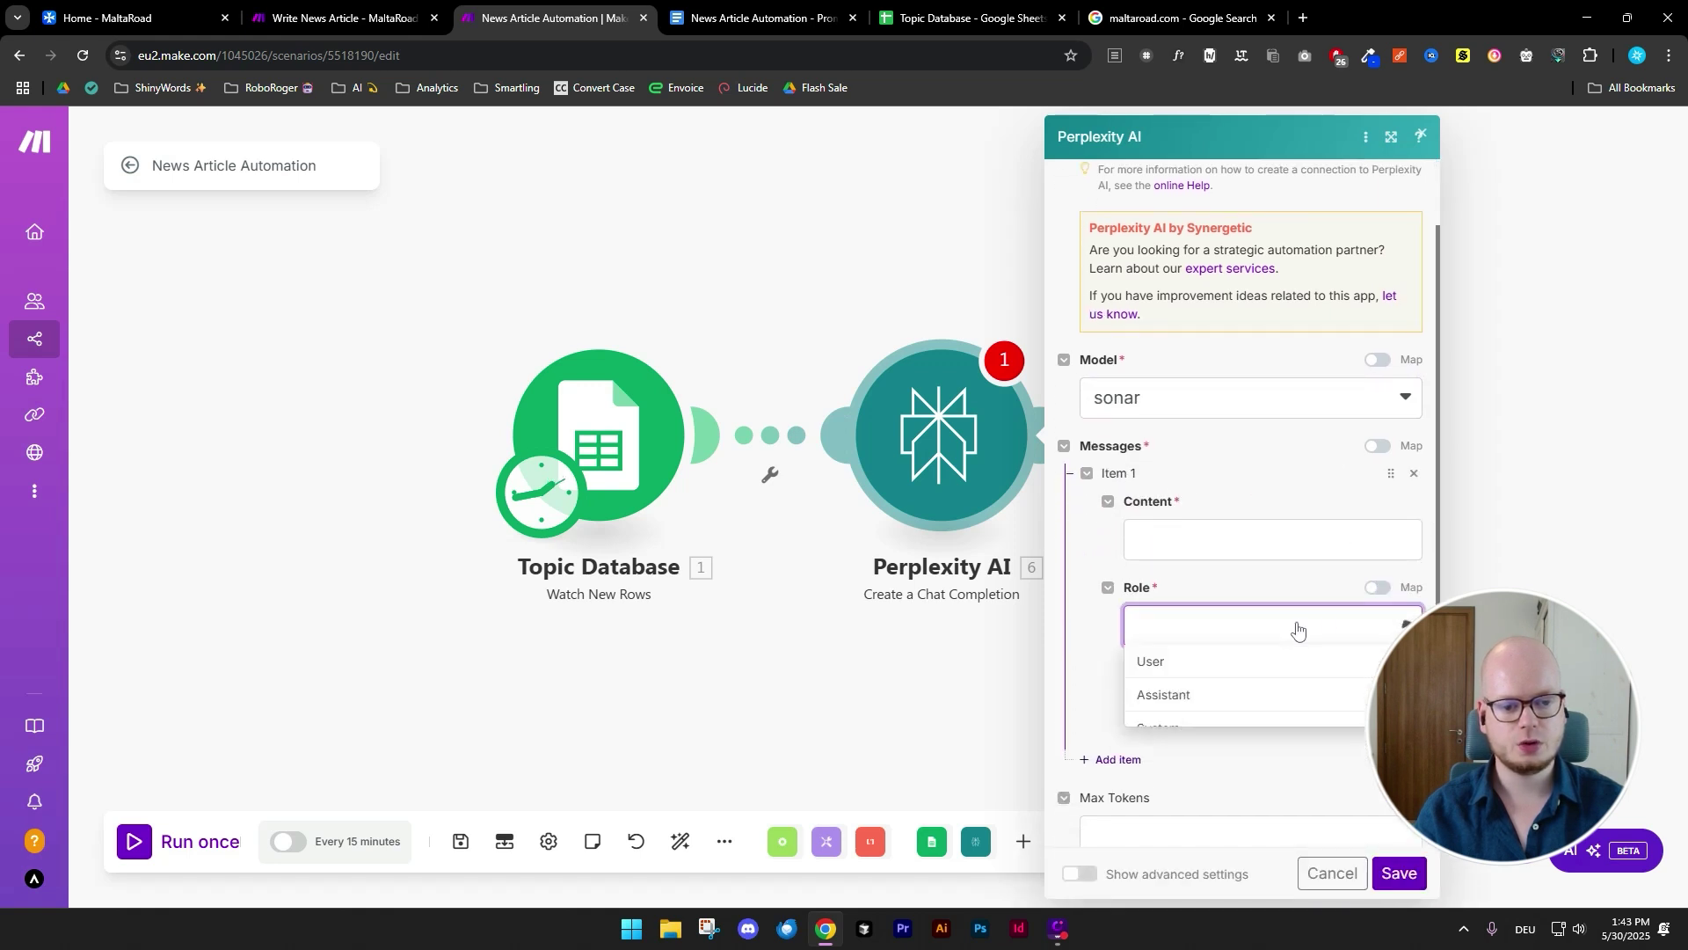
click(1268, 668)
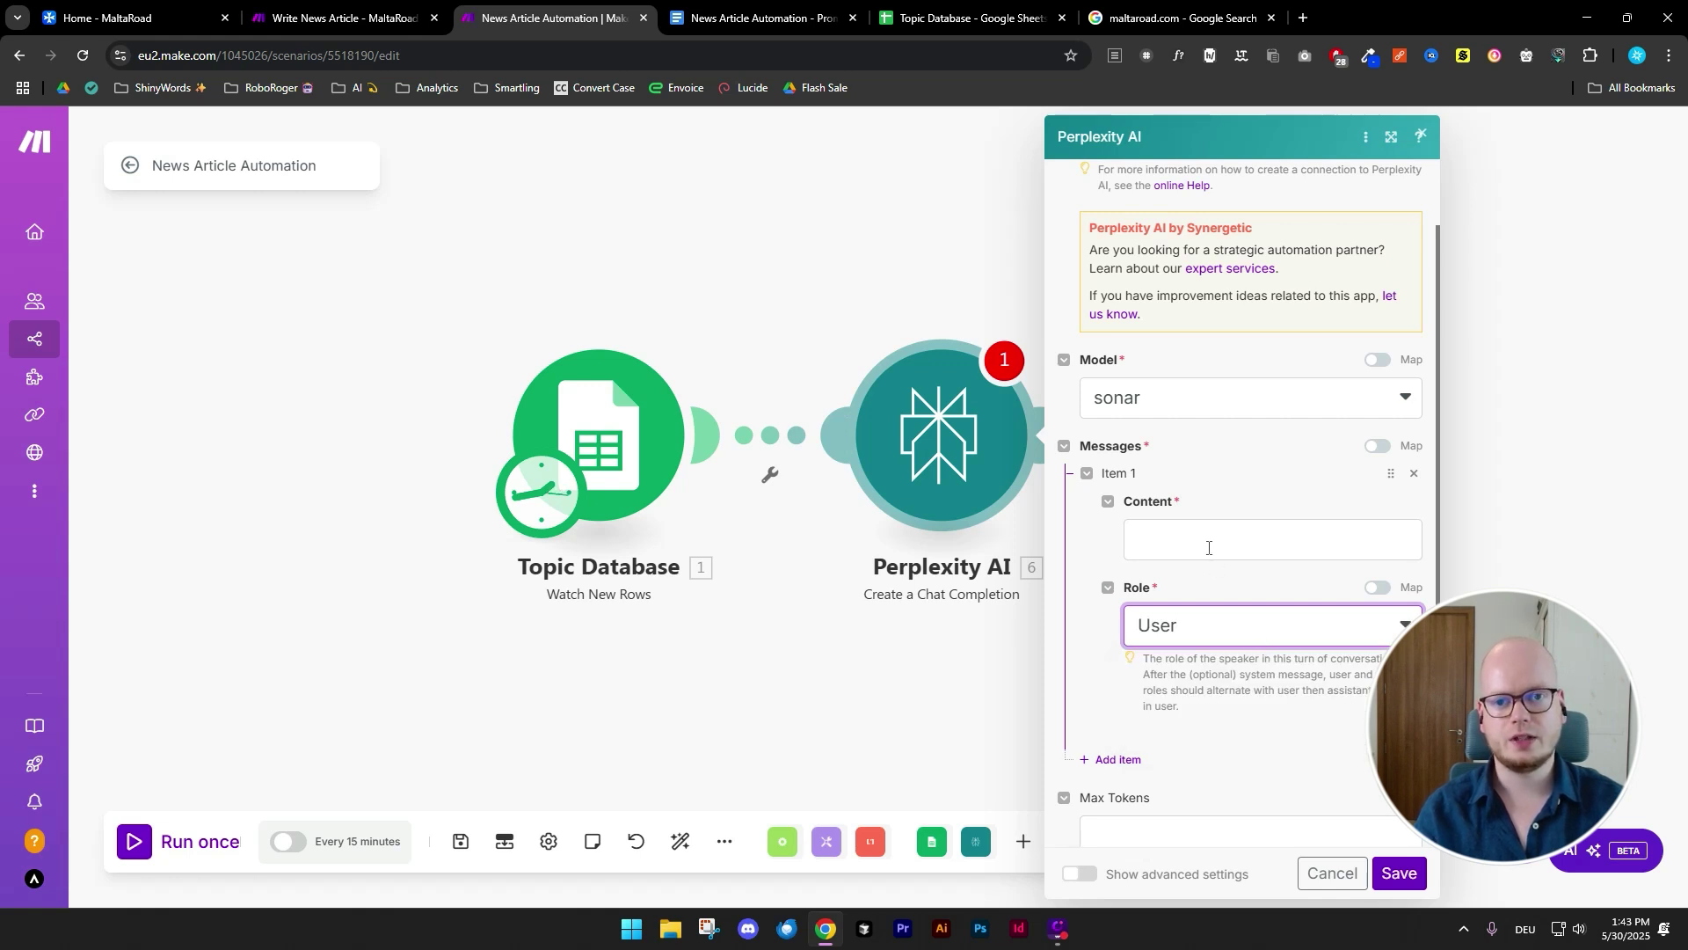
- Copy the full Research Report Prompt text from the Google Docs prompt library into the Content of the Perplexity AI message
click(758, 18)
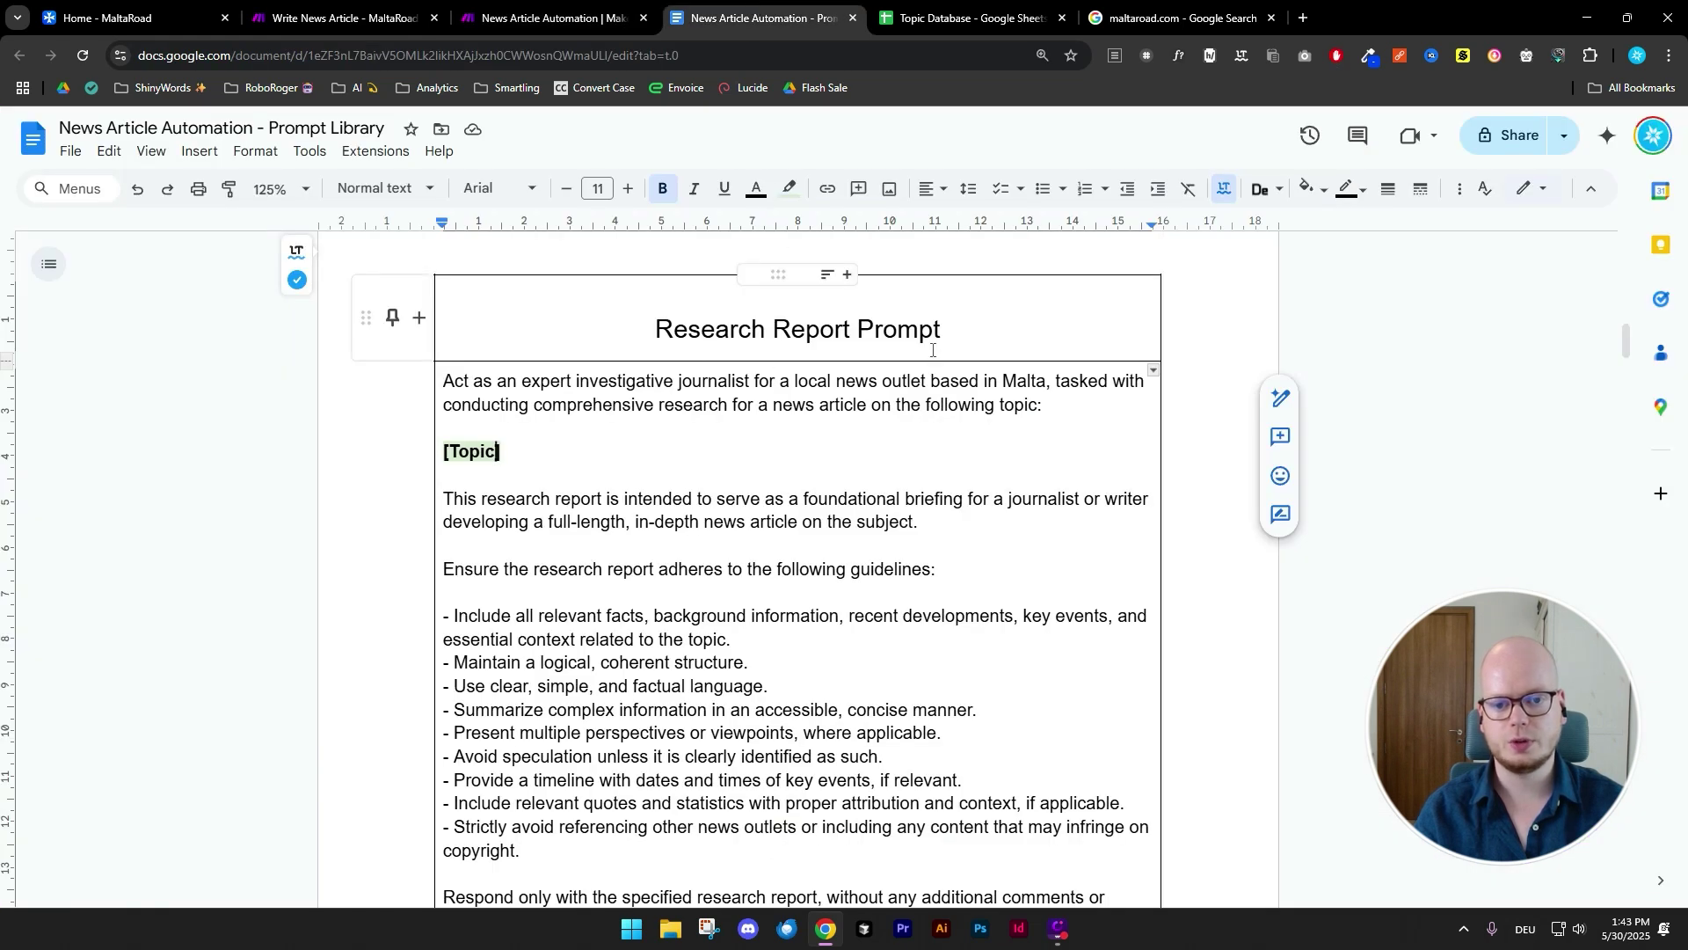
drag(446, 384, 758, 605)
scroll(758, 604, up, 5)
click(563, 16)
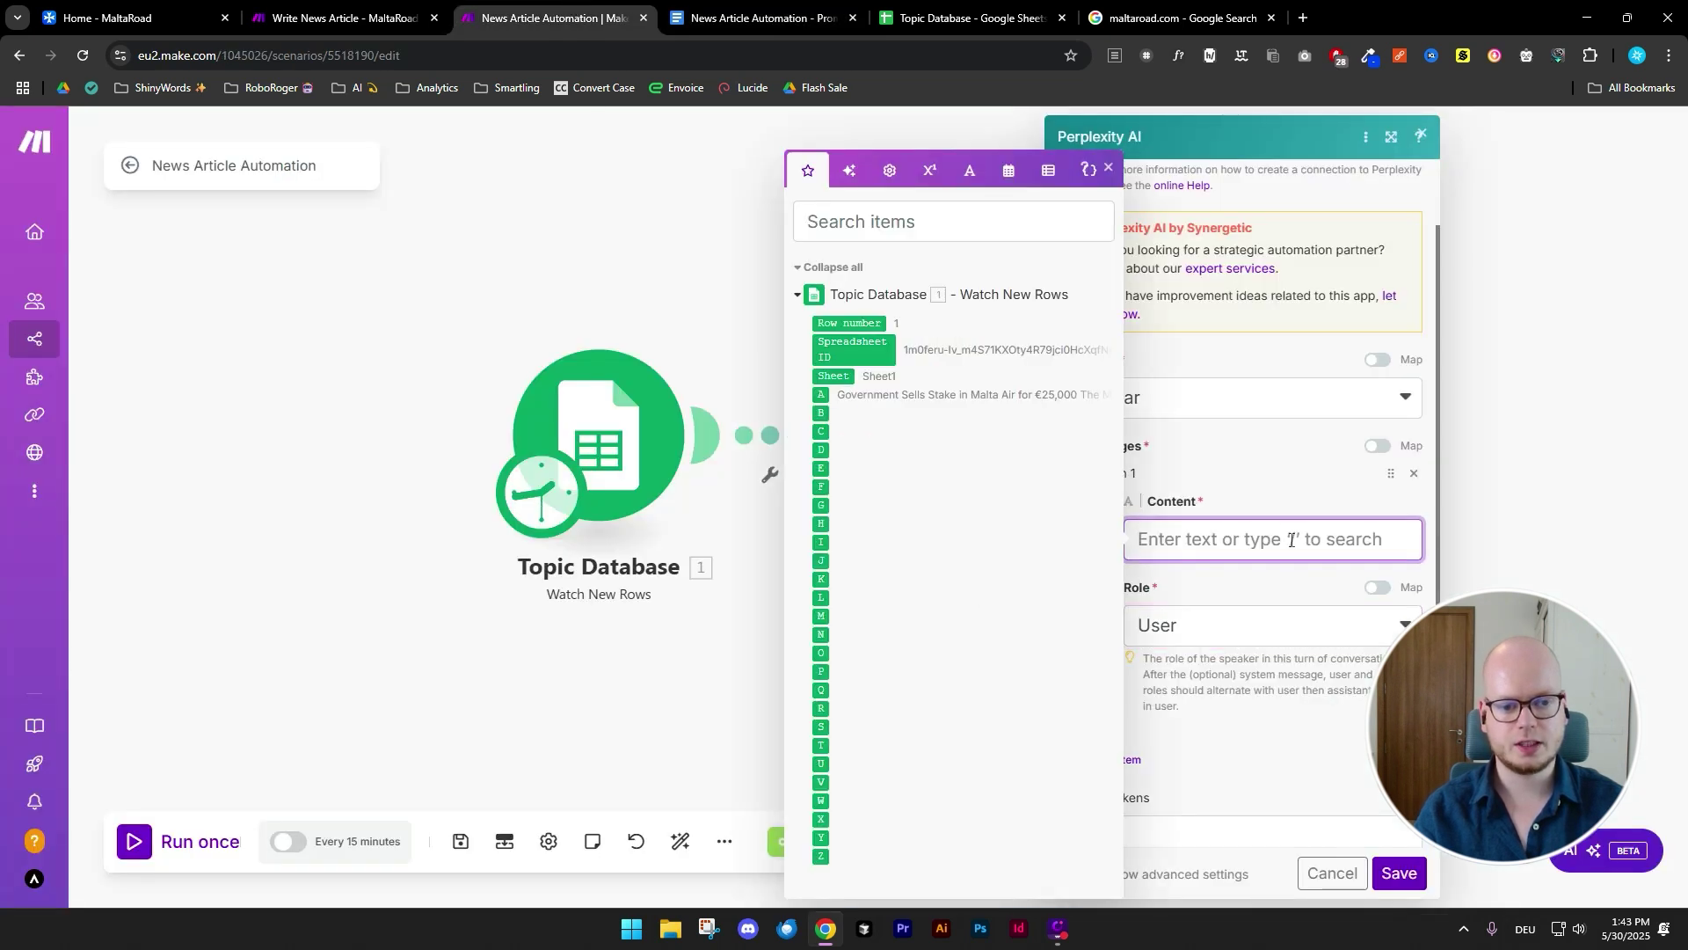
key(ctrl+v)
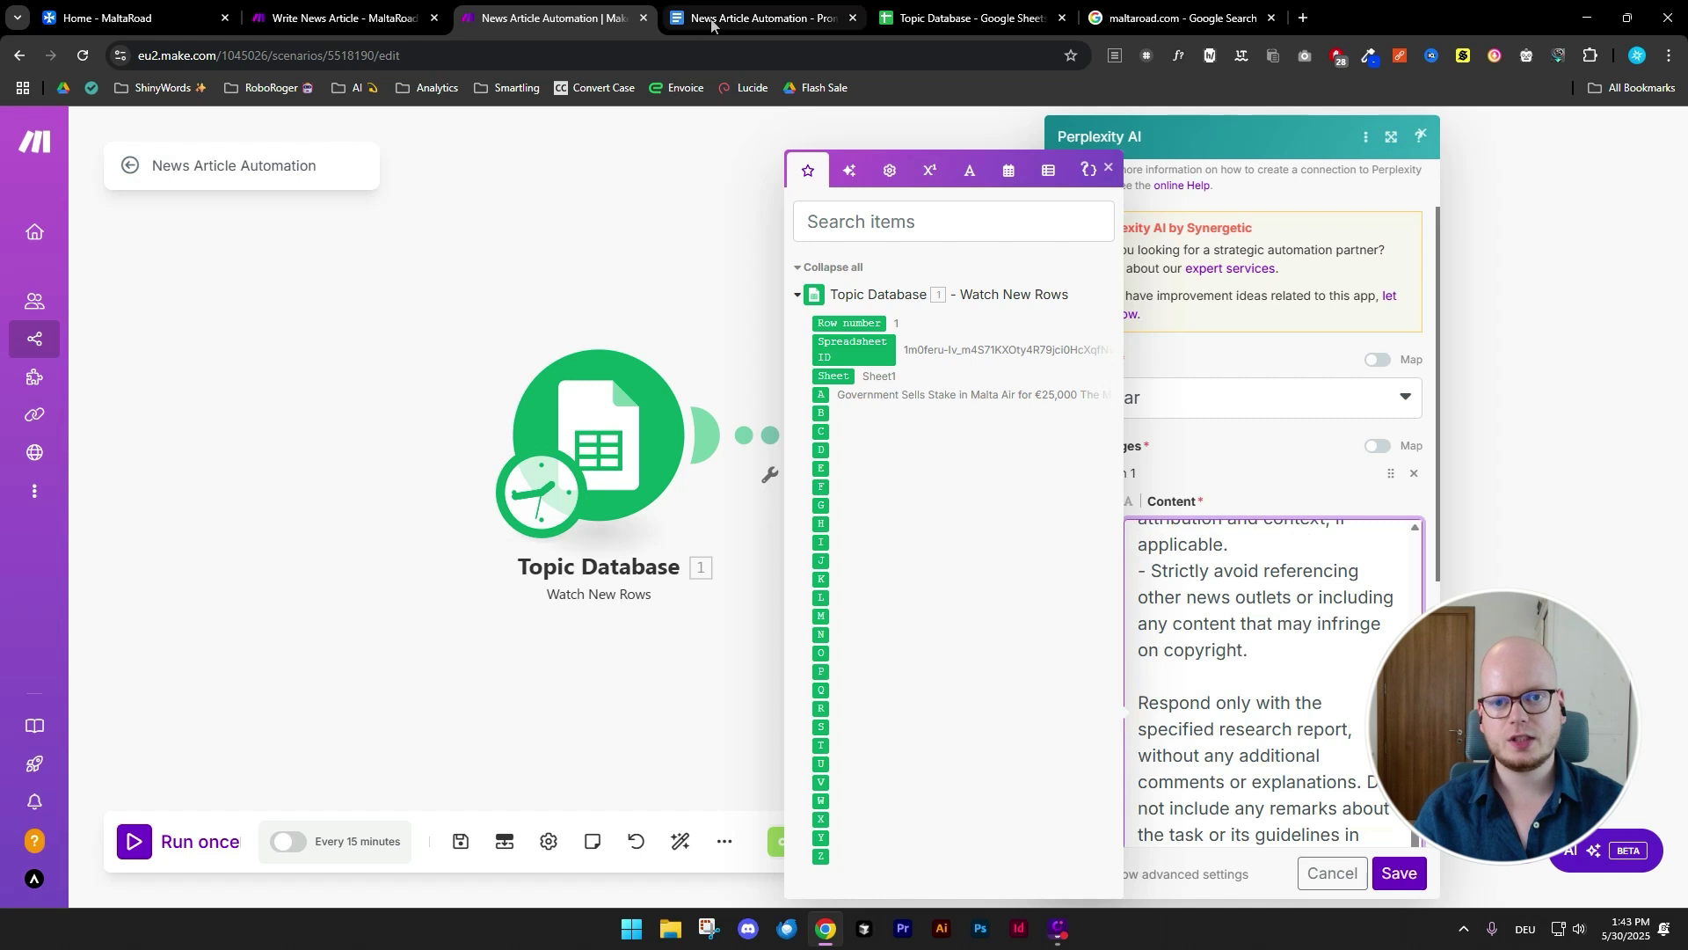
- Check the [Topic] placeholder in the prompt library, and delete it from the prompt pasted in the Perplexity AI message
click(765, 17)
scroll(765, 361, down, 2)
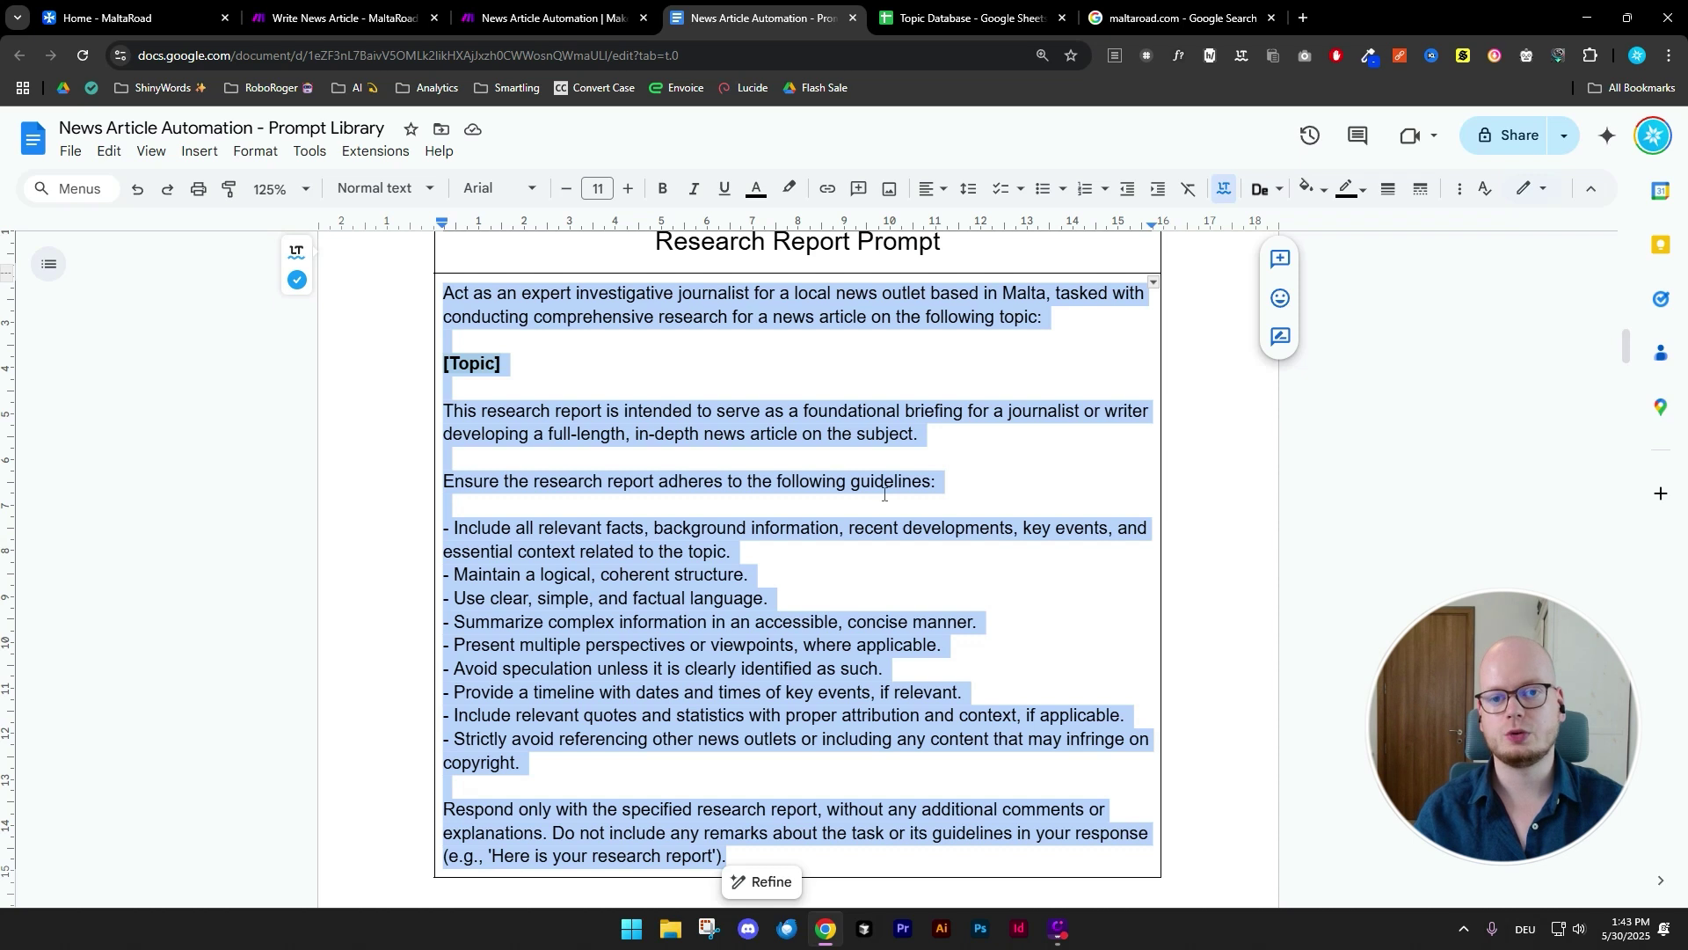
click(651, 392)
triple_click(528, 368)
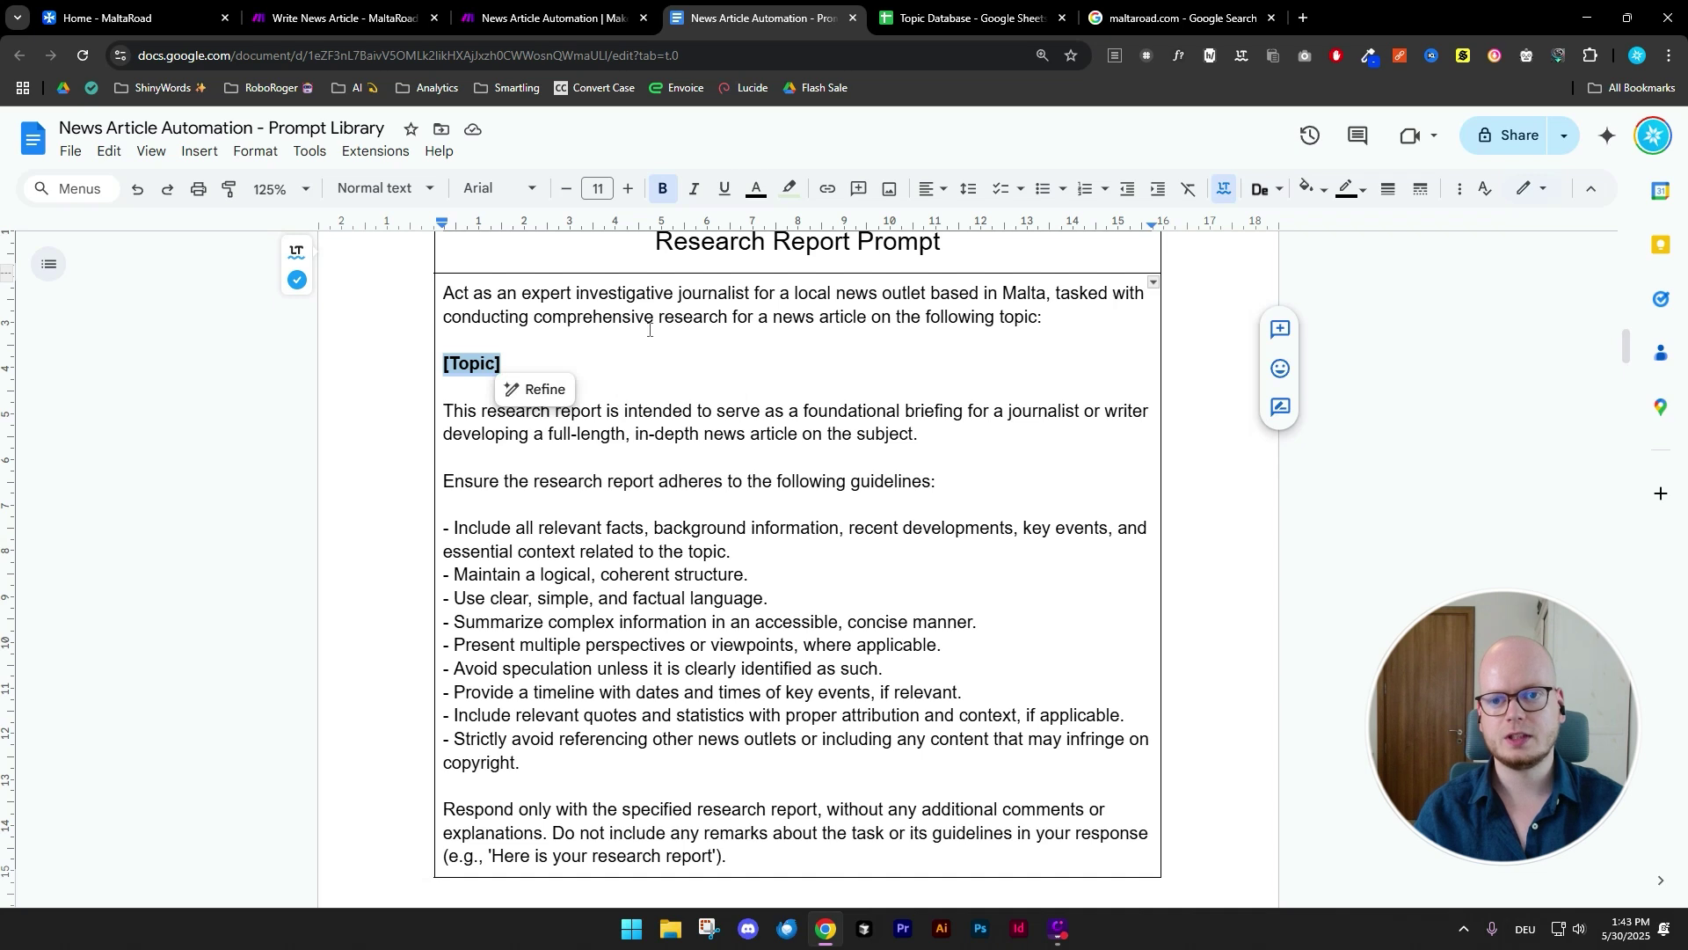
mouse_move(557, 26)
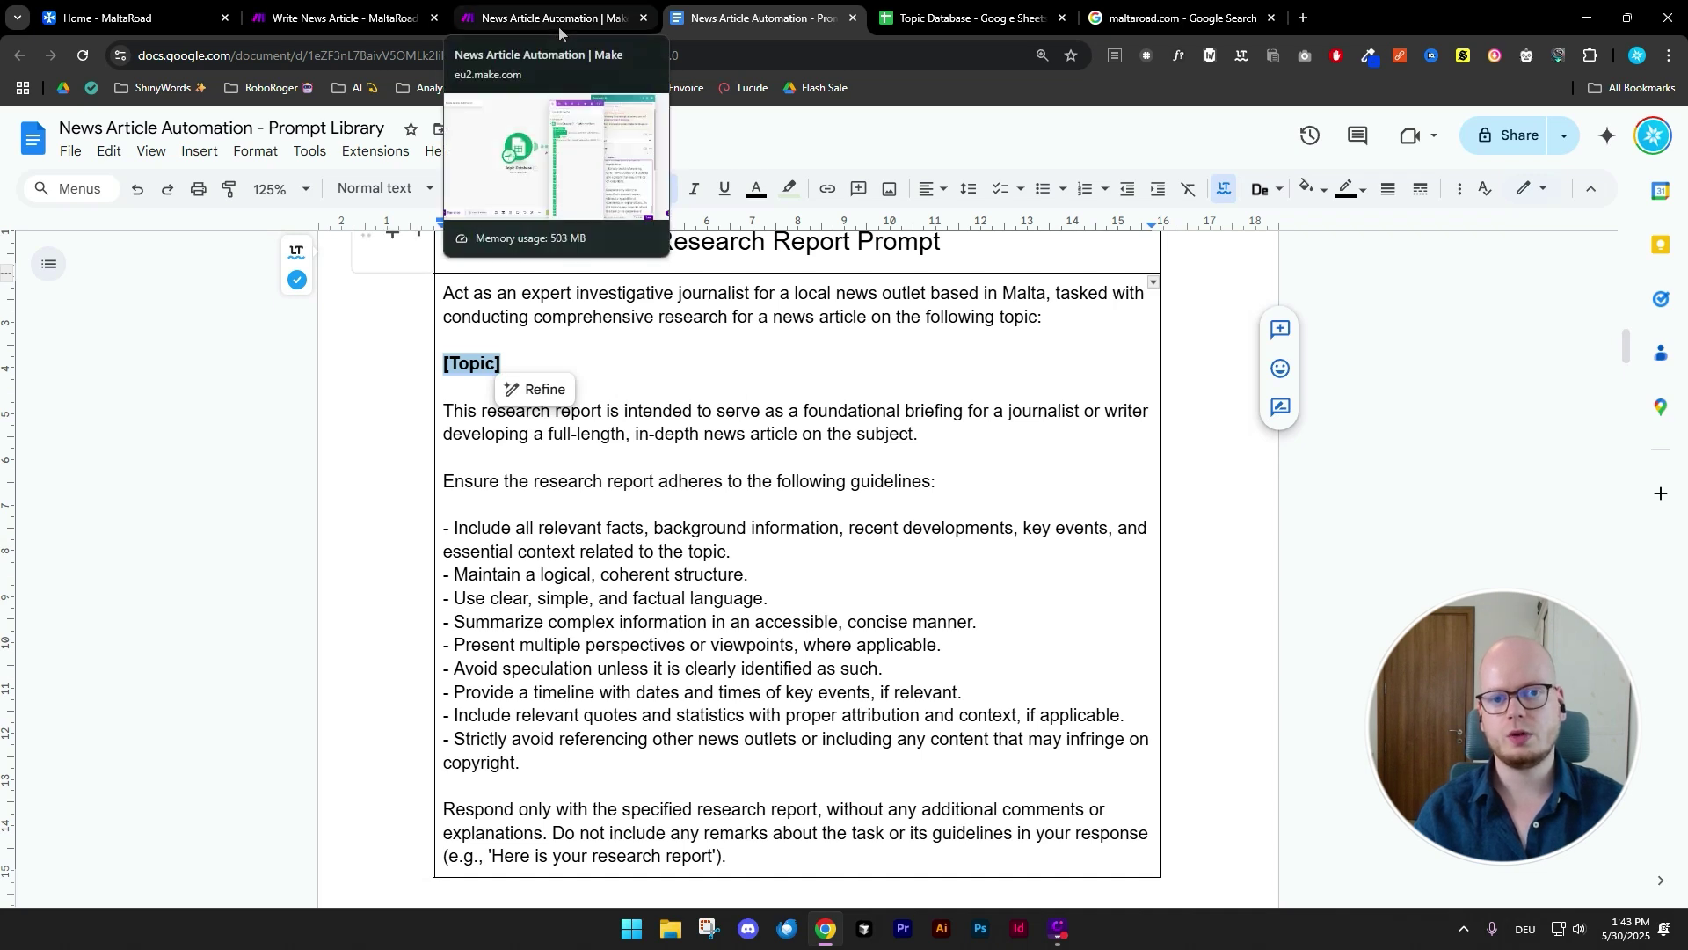
click(552, 17)
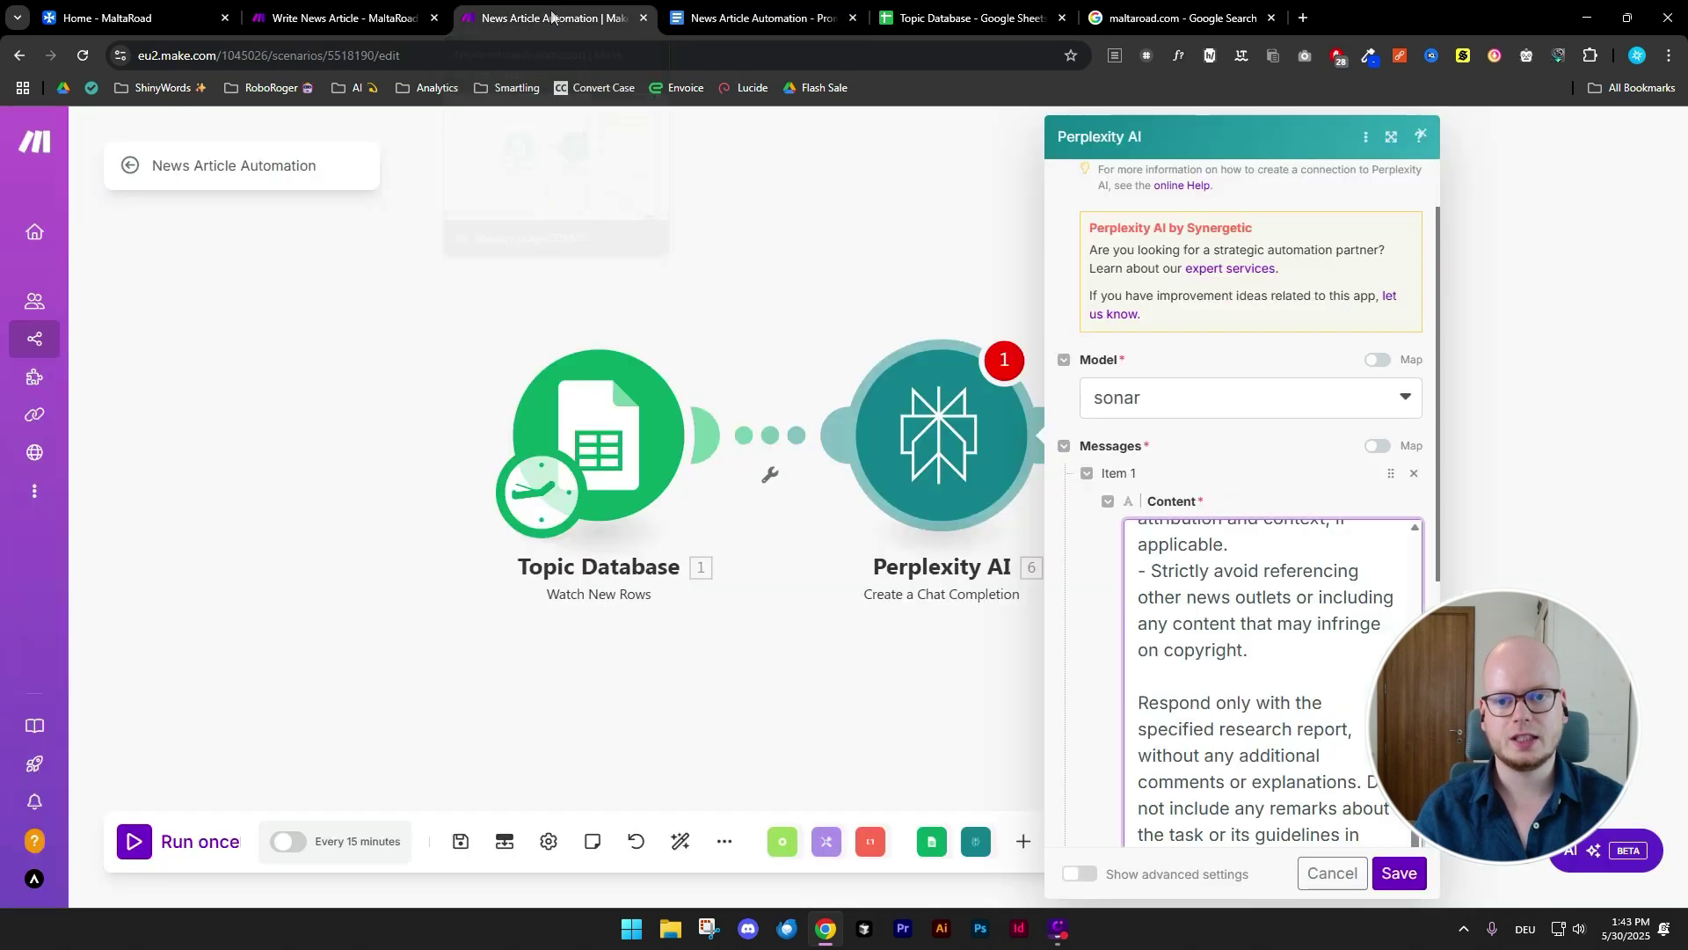
scroll(1319, 693, up, 1)
scroll(1319, 693, up, 12)
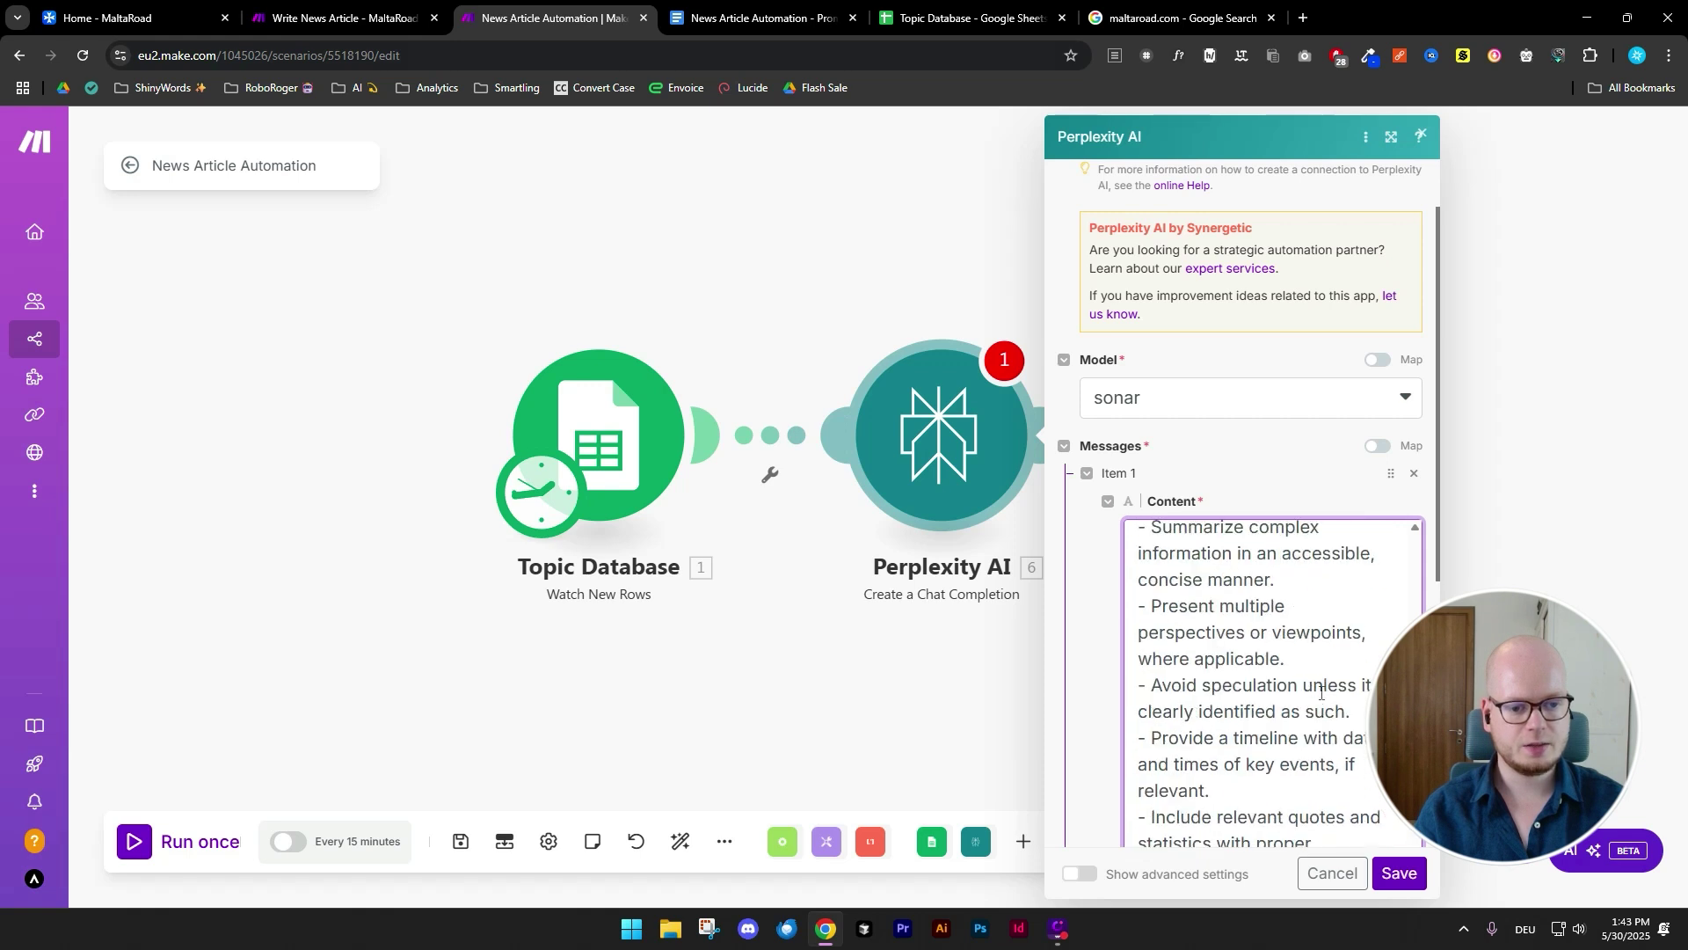
scroll(1322, 693, up, 1)
drag(1199, 739, 1141, 738)
key(BackSpace)
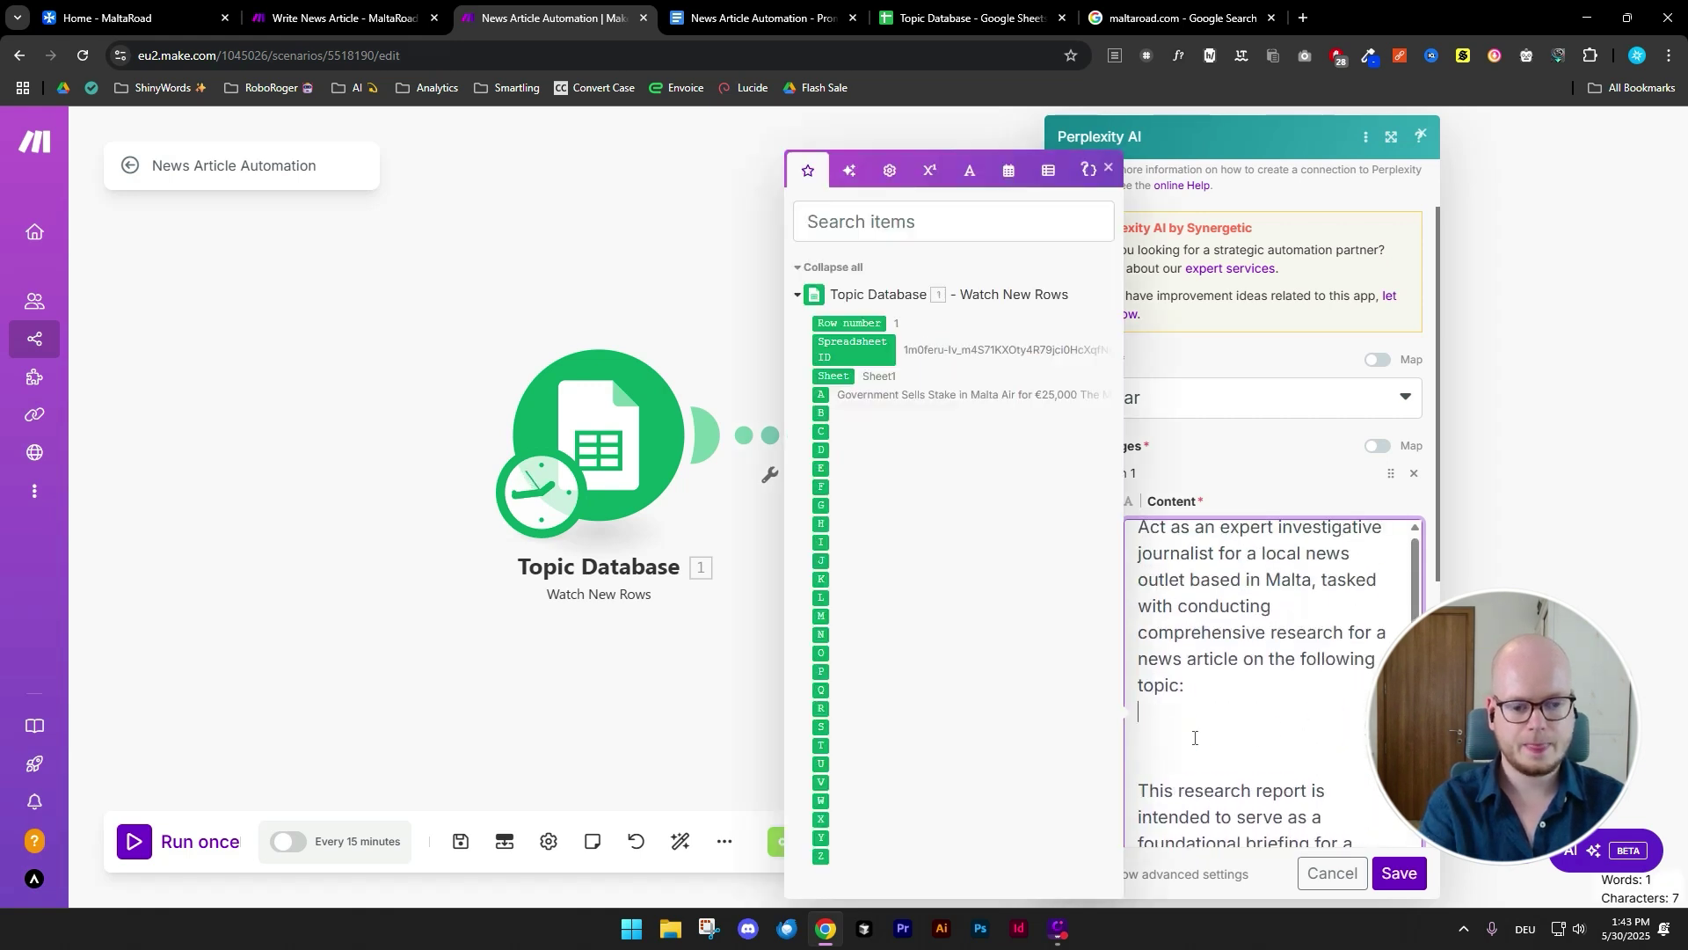
- Map column A of Topic Database as the topic in the Perplexity AI prompt and save the module
click(822, 395)
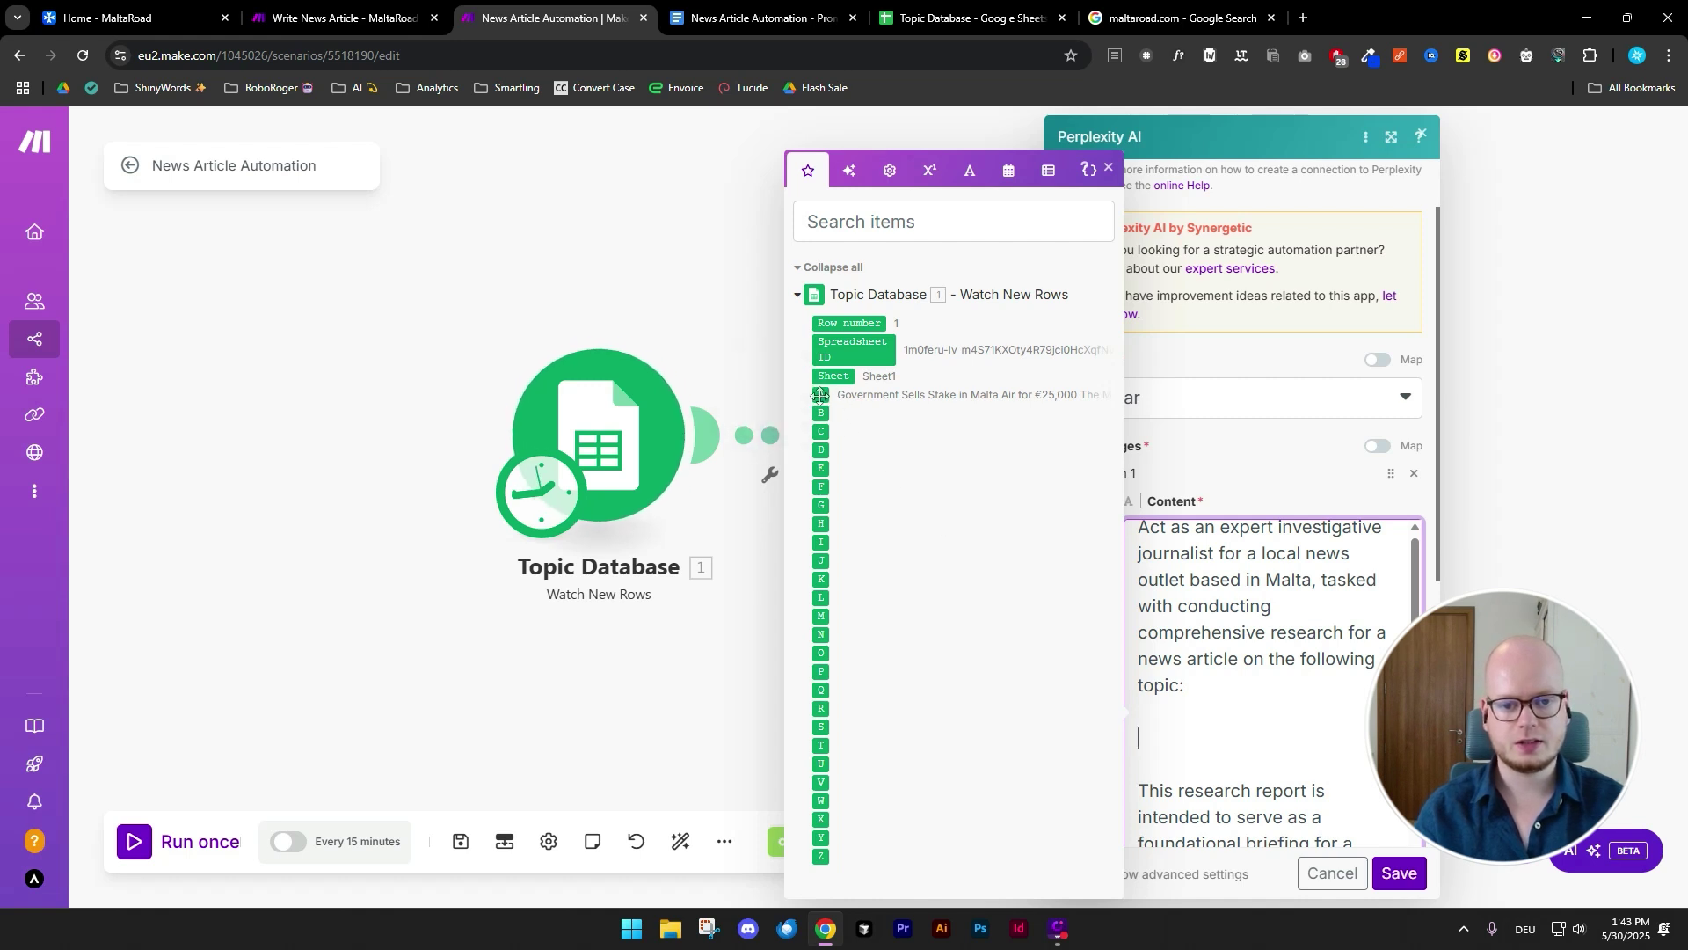
click(968, 17)
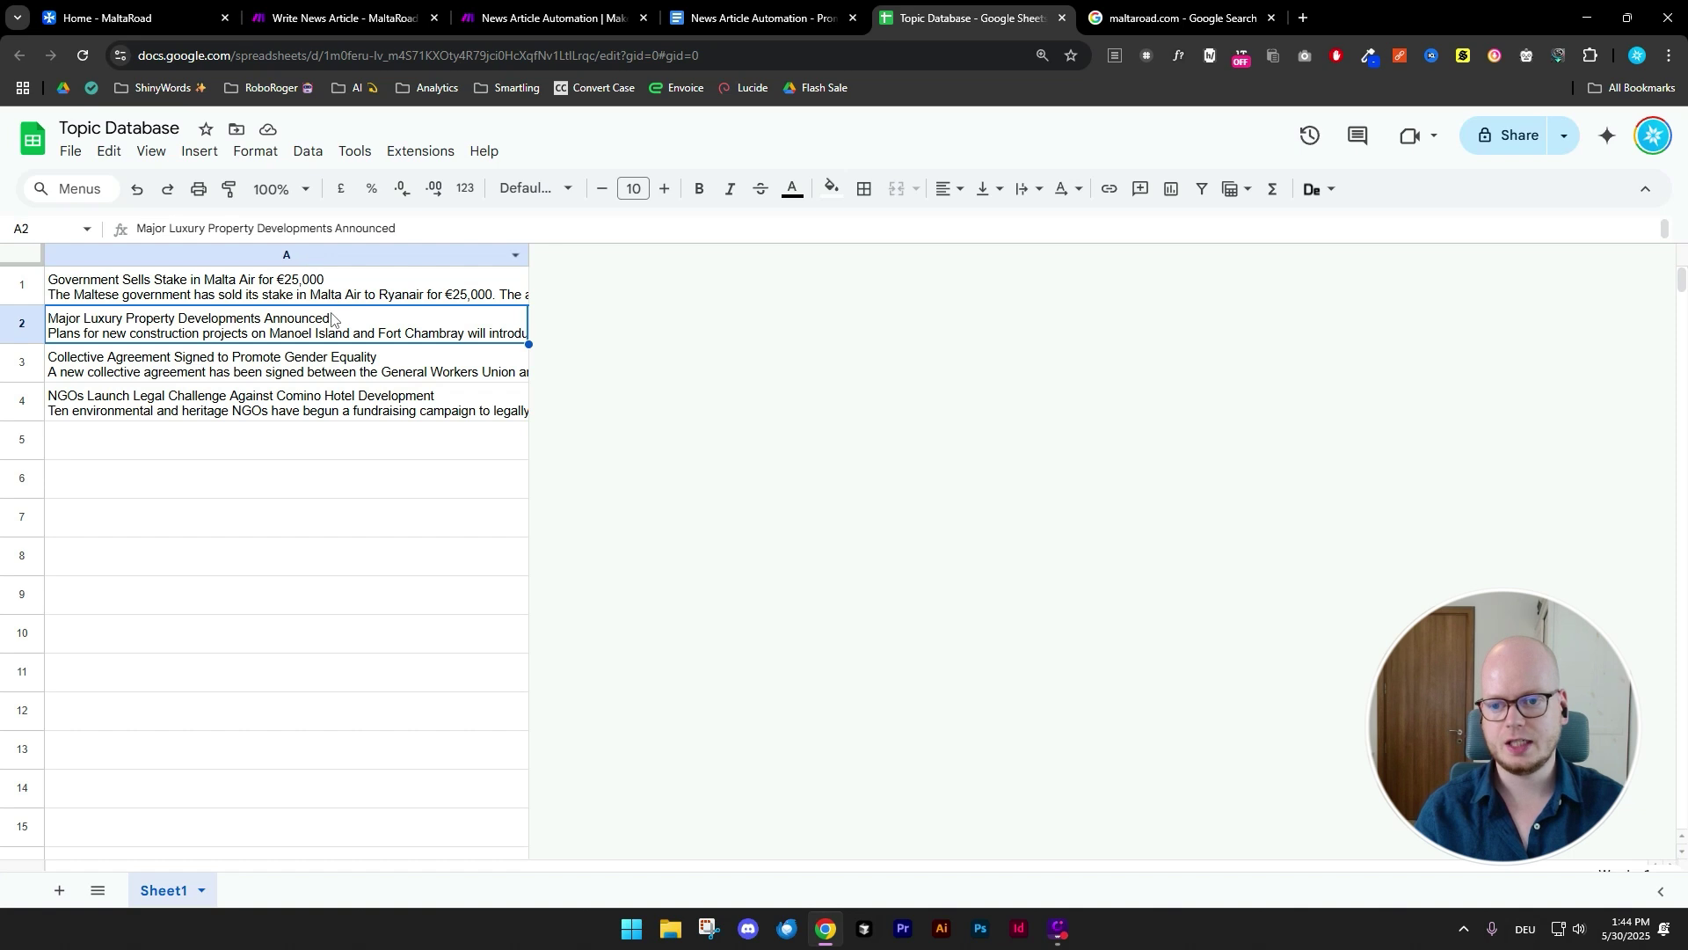
click(346, 478)
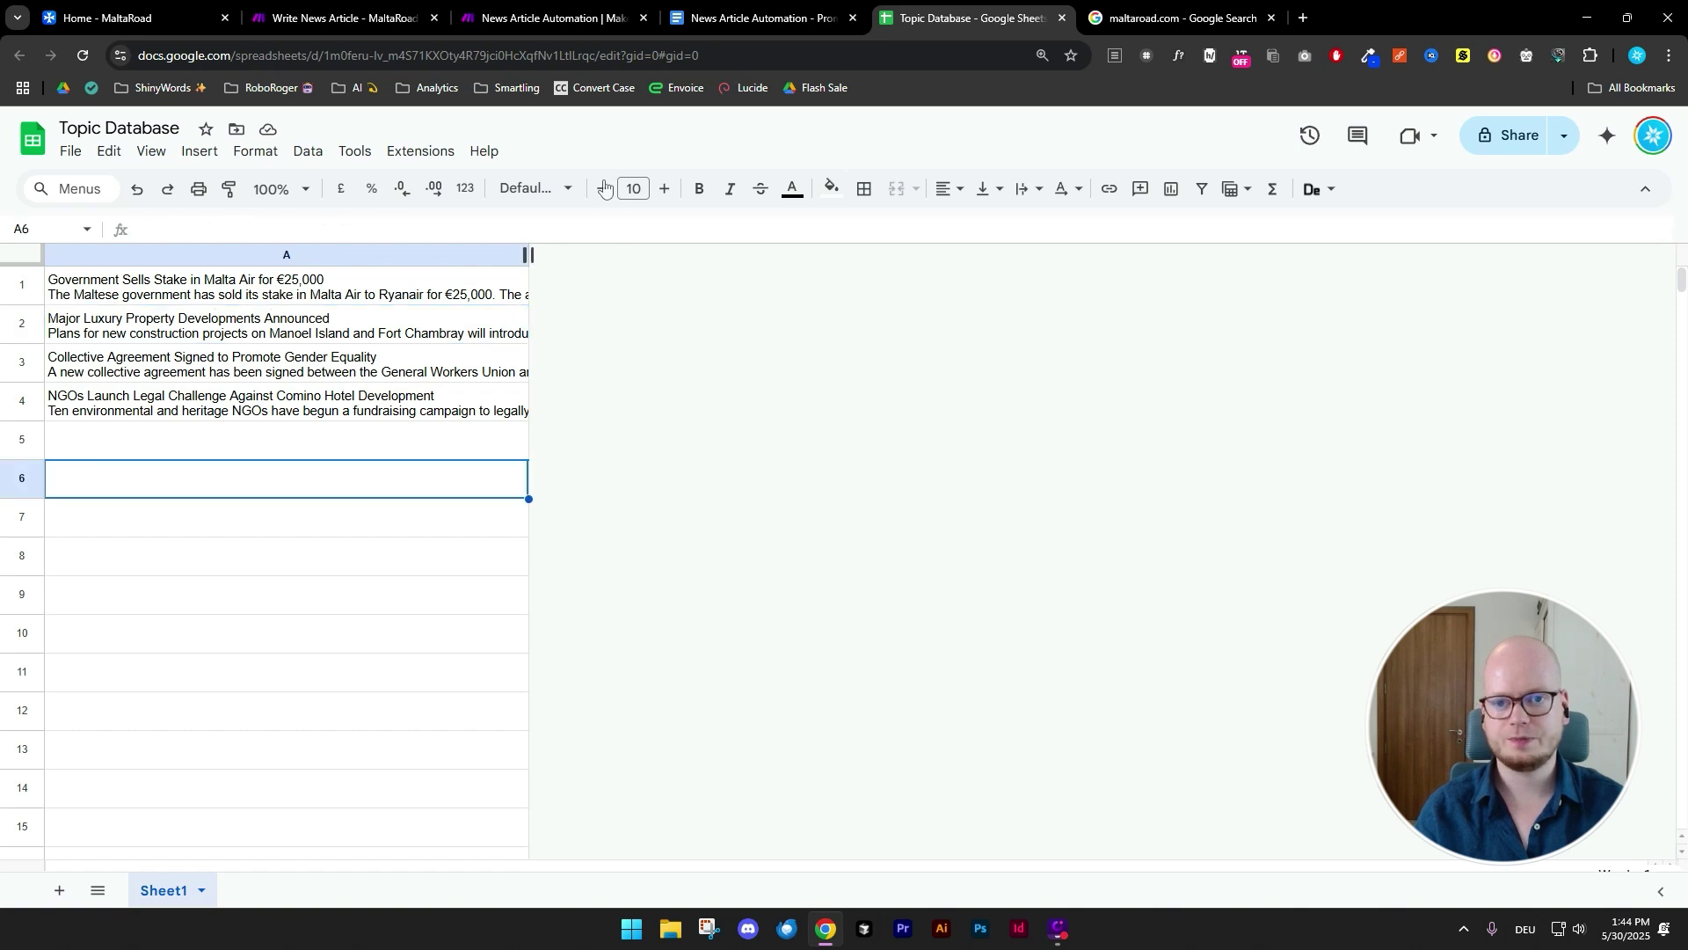
click(563, 19)
click(822, 395)
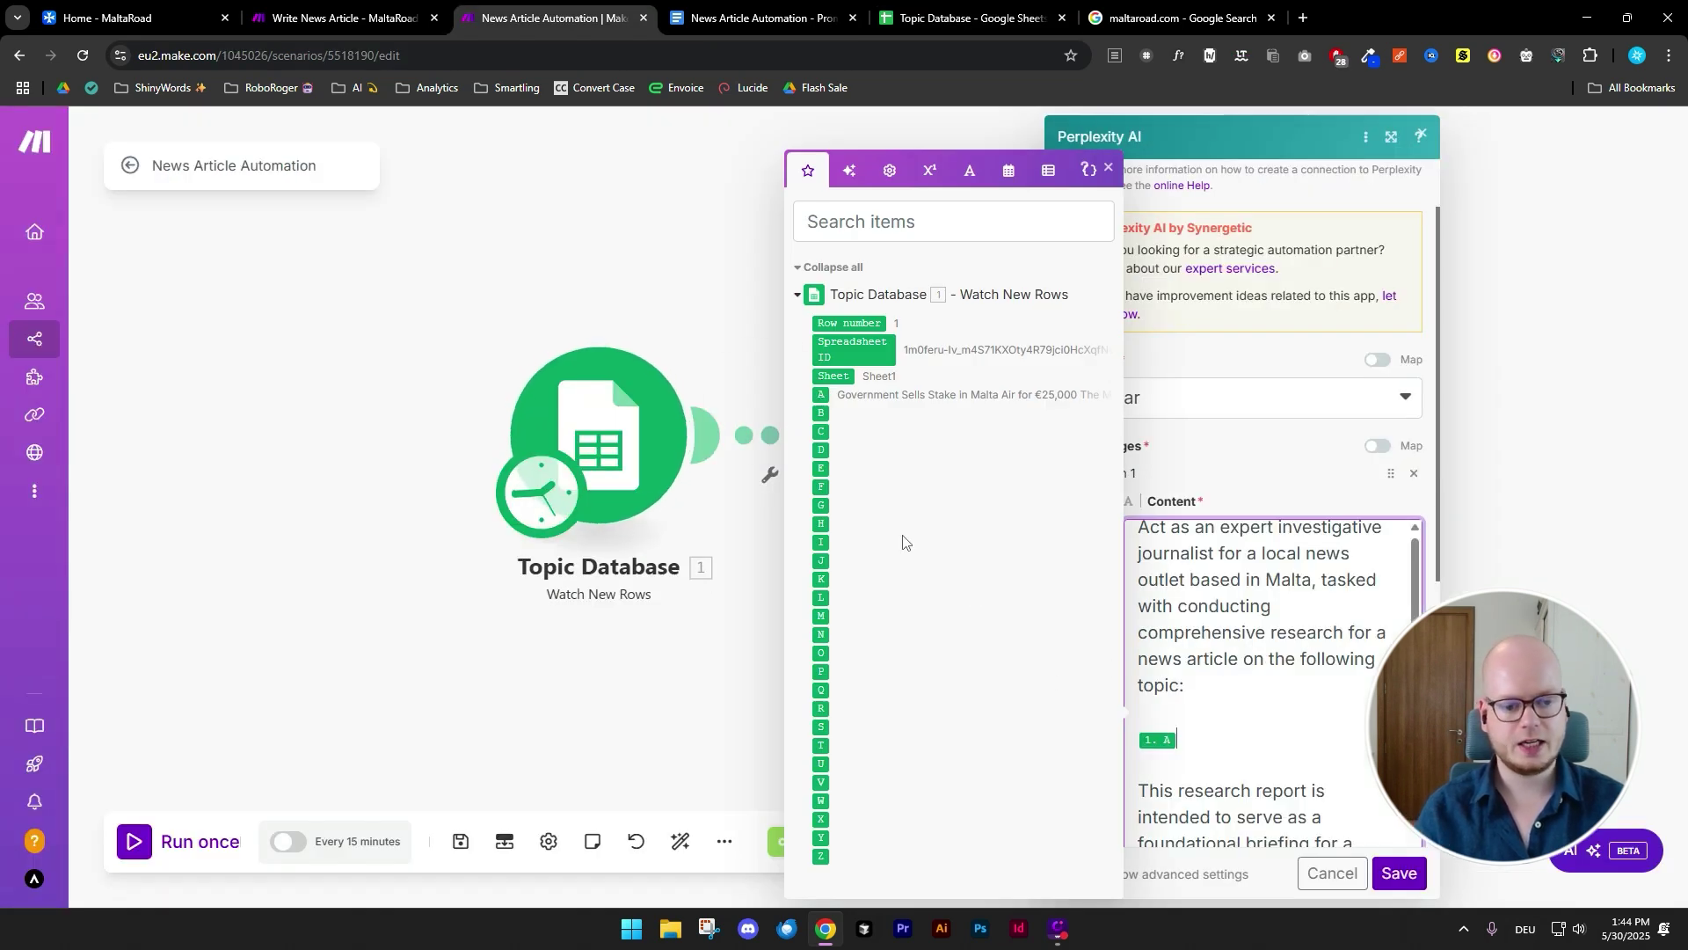
click(1404, 874)
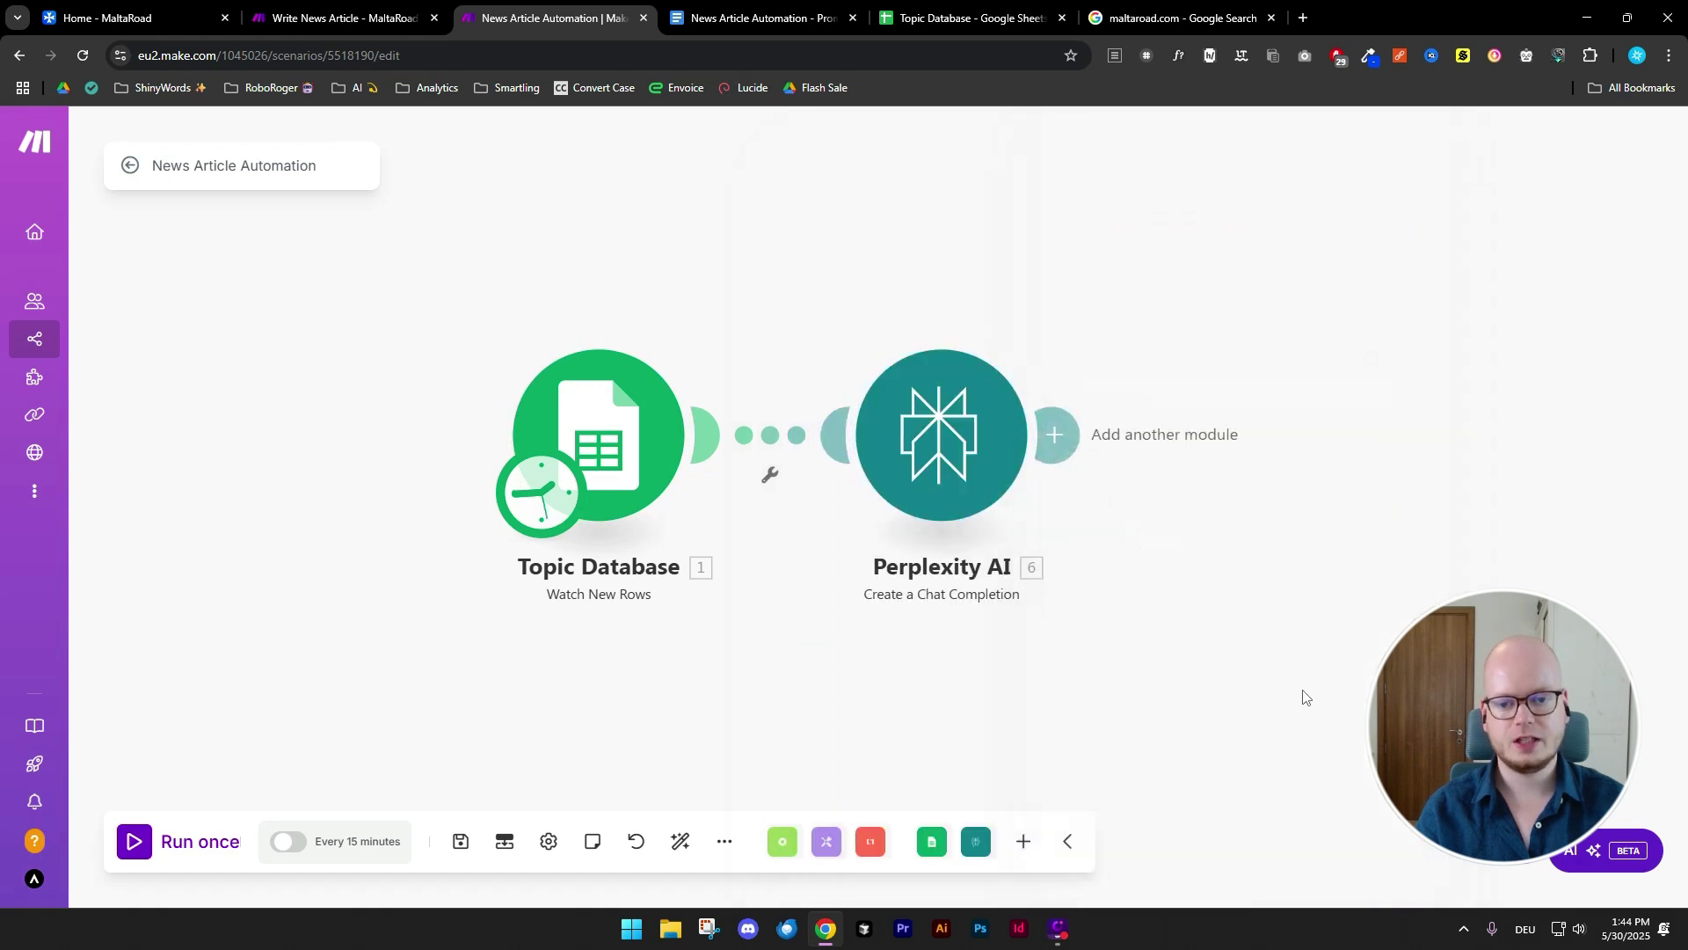
- Run the scenario once and inspect the output of the Topic Database module
click(138, 842)
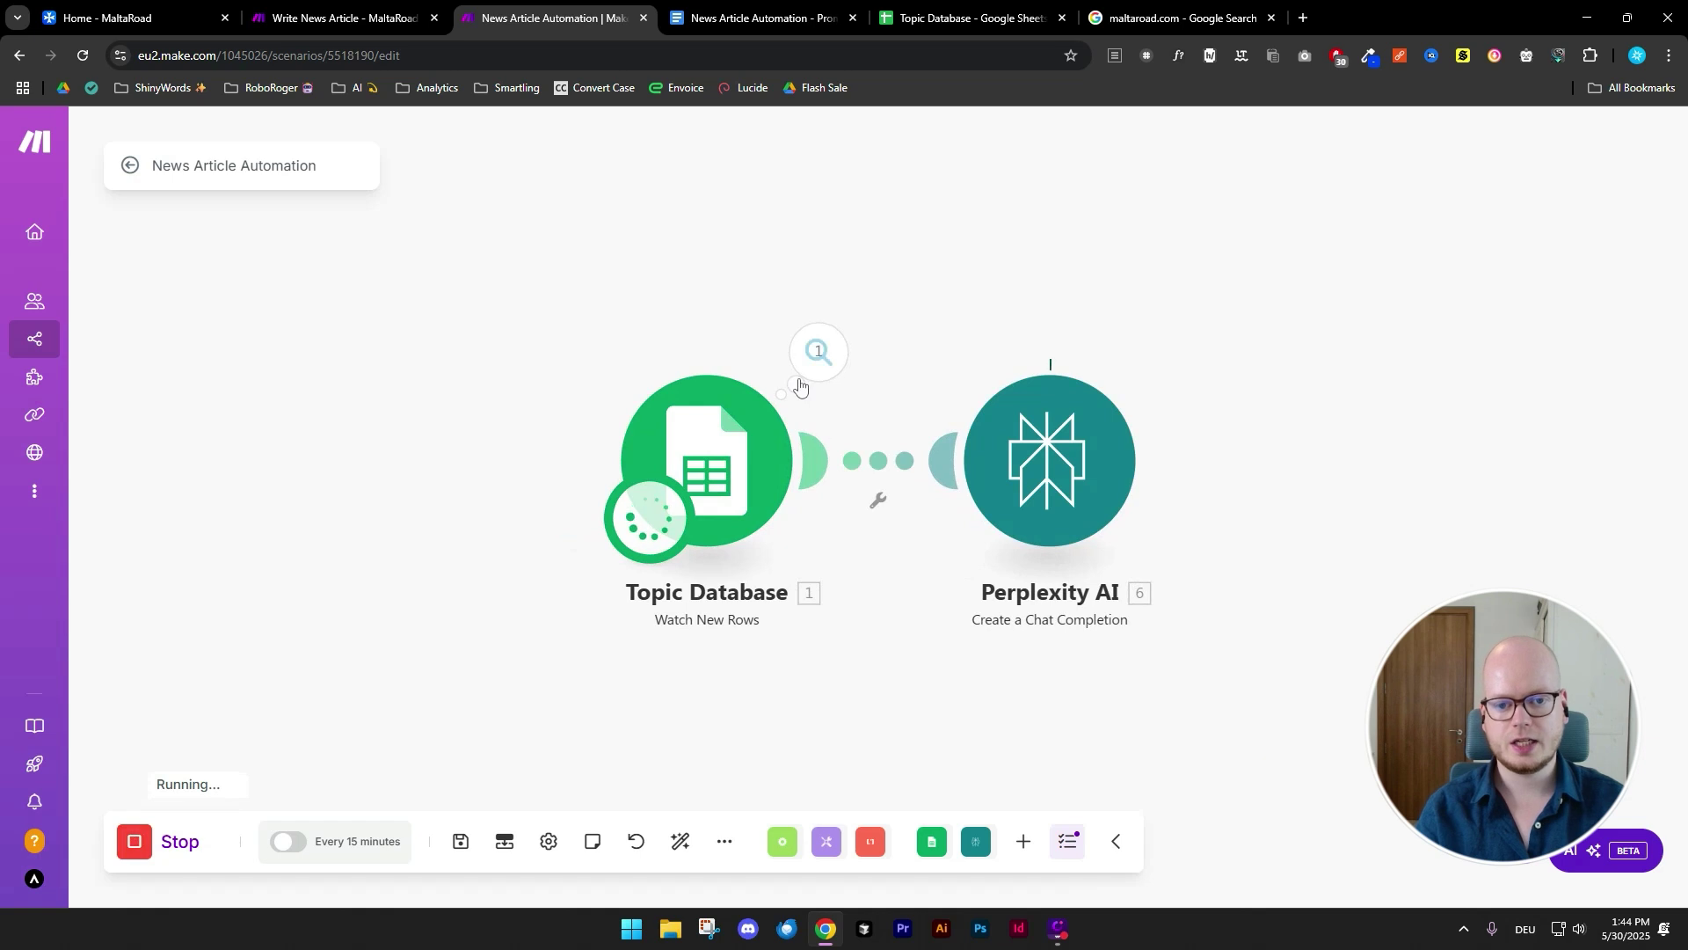
click(816, 353)
drag(952, 342, 1150, 429)
drag(1592, 557, 1340, 547)
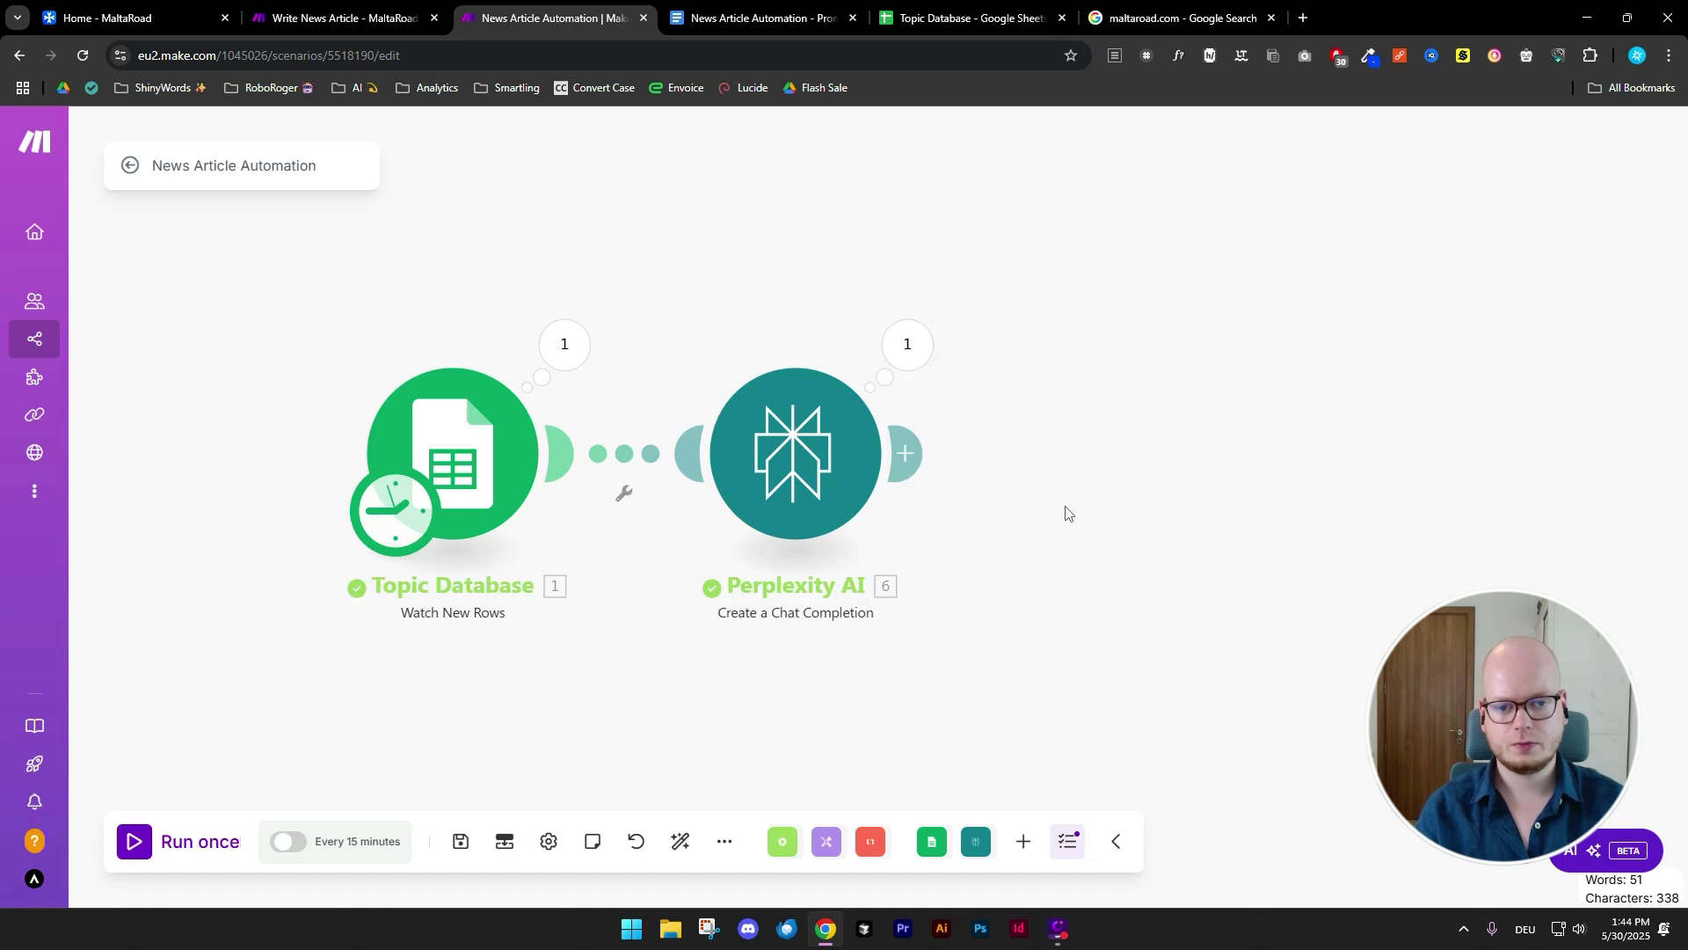
- Expand the Perplexity AI output to the first choice's message content and read through the generated research report
click(908, 347)
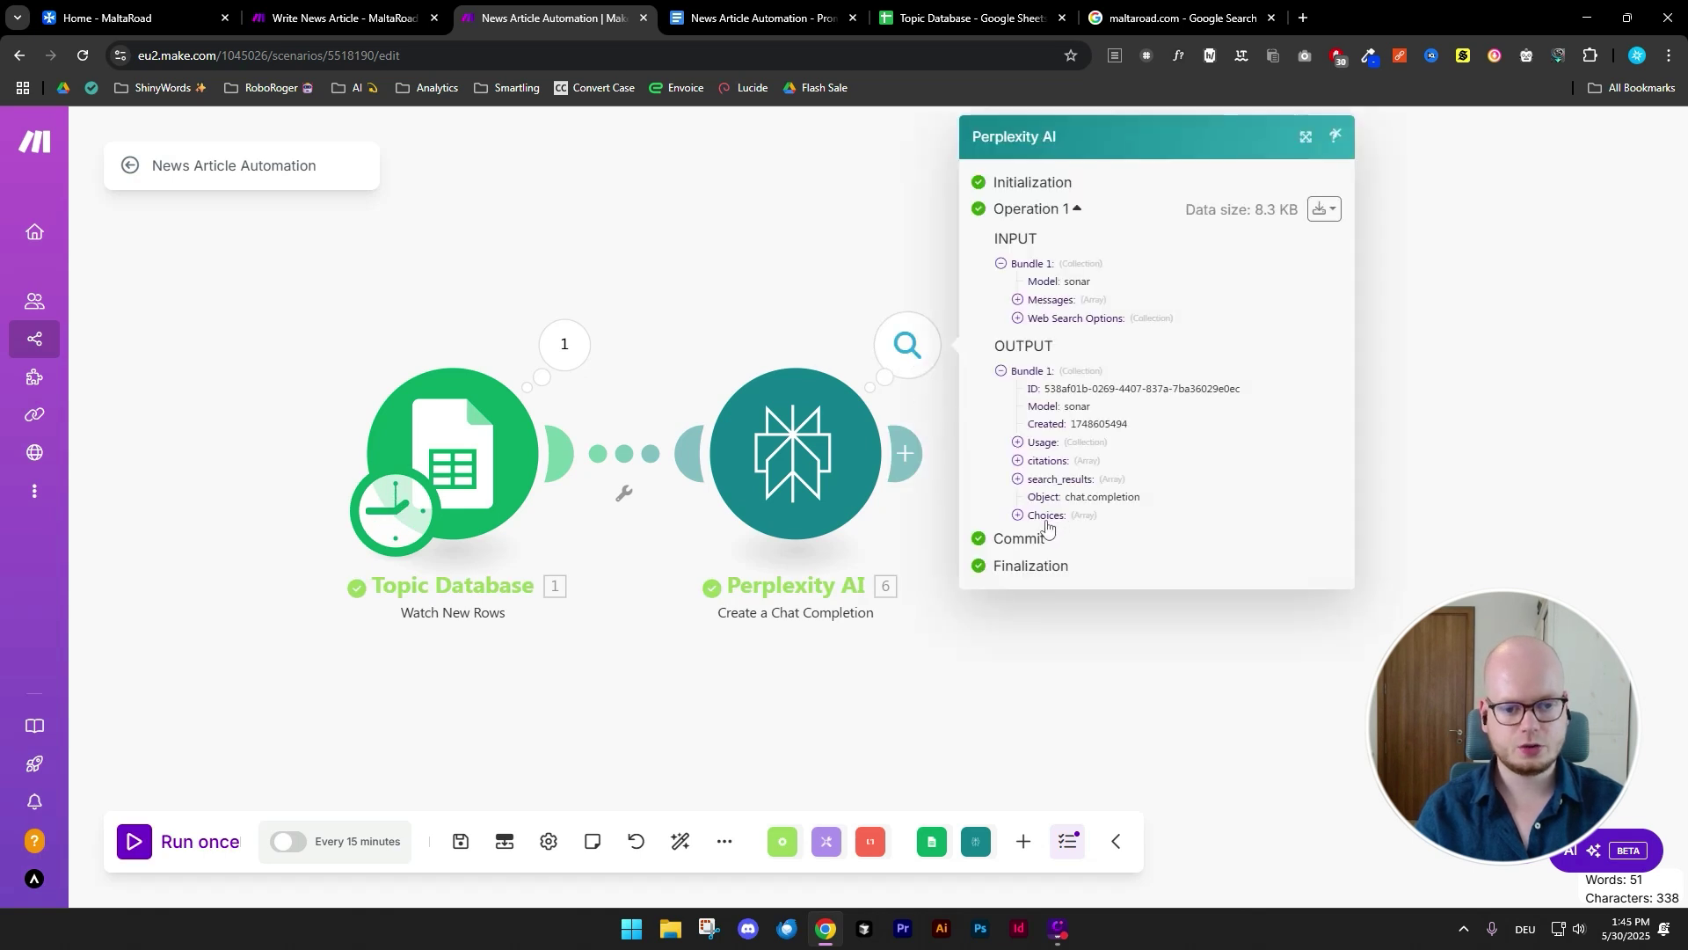
click(1018, 518)
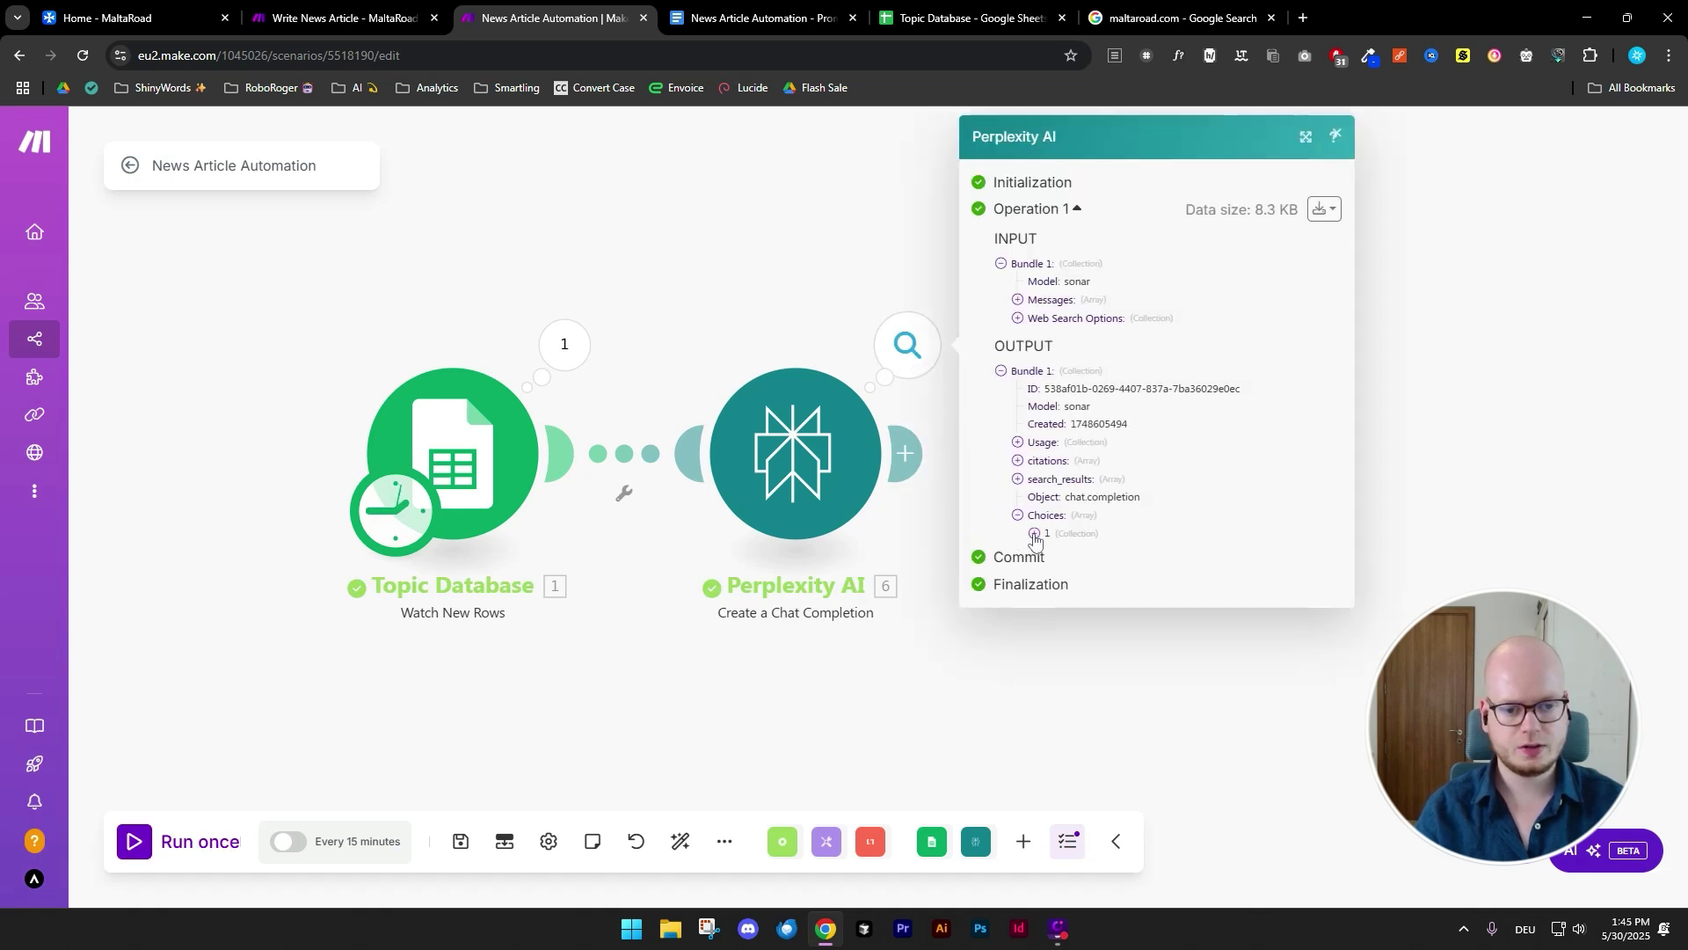
click(1034, 534)
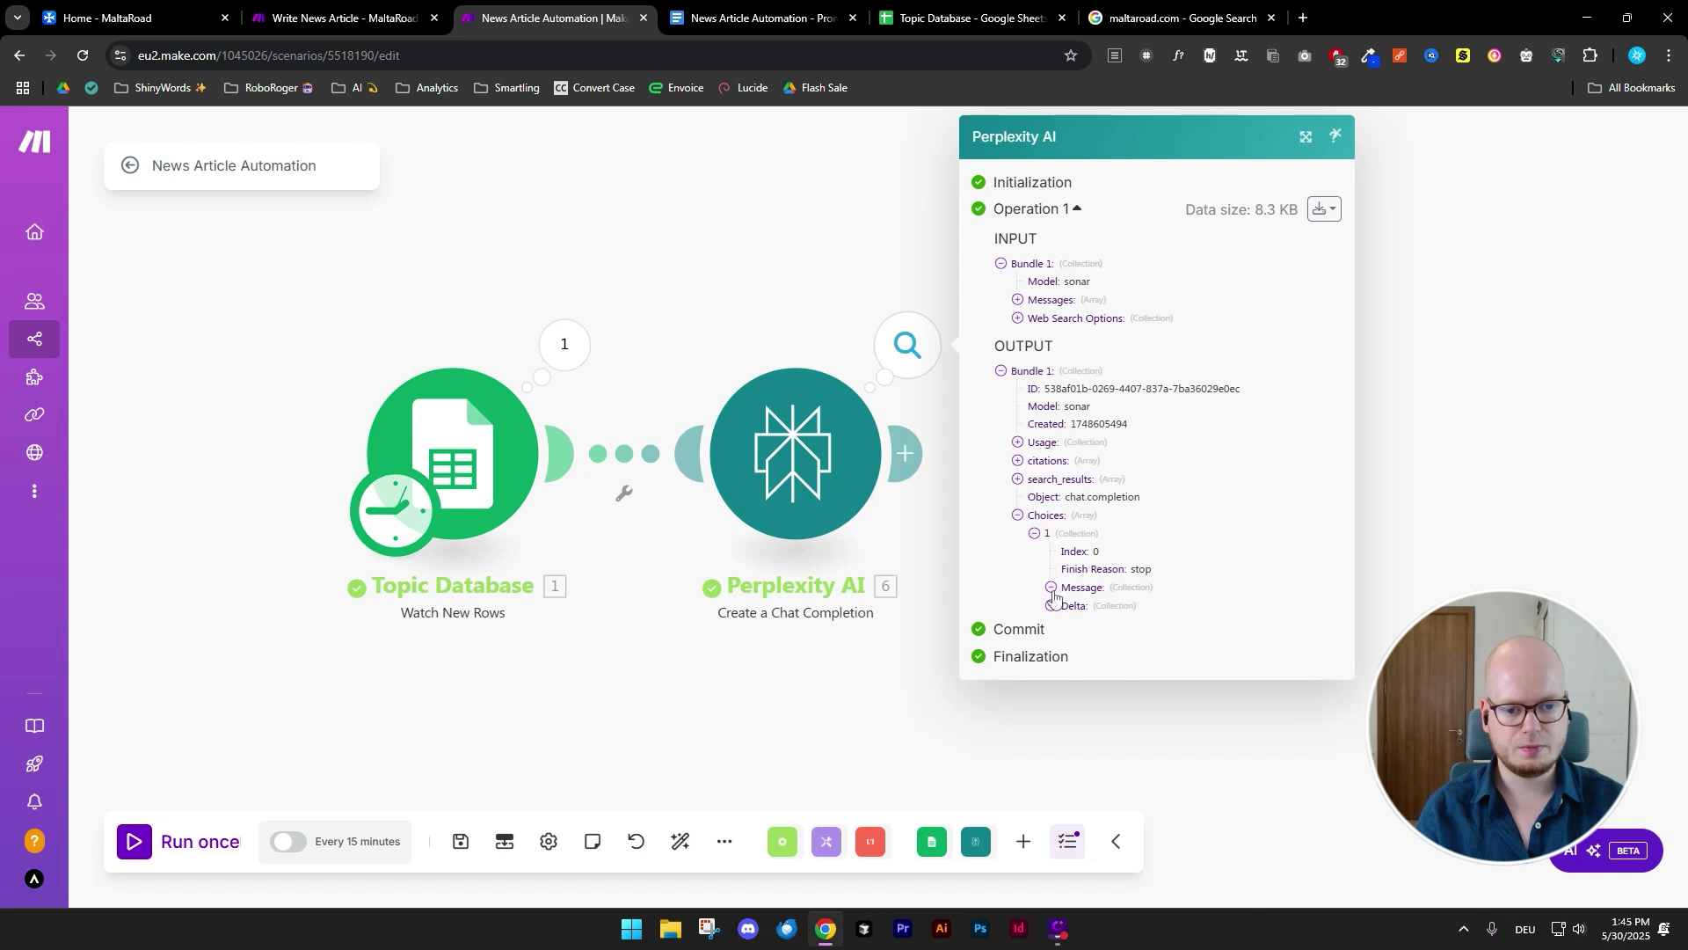
click(1069, 625)
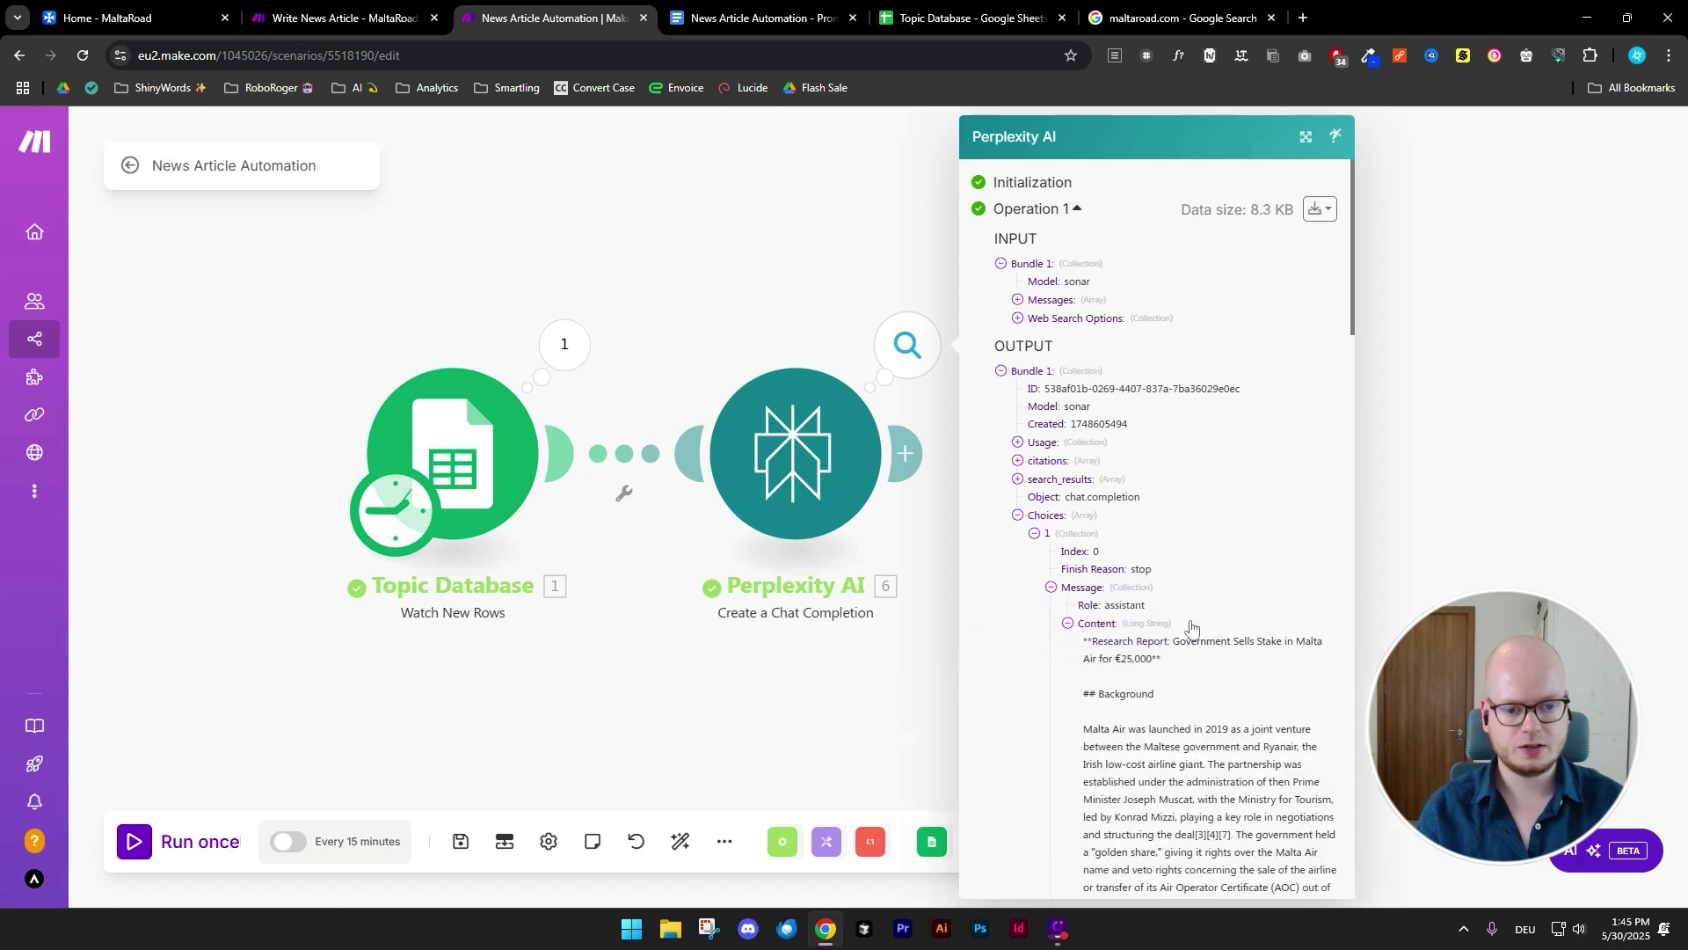
scroll(1178, 598, down, 3)
drag(1088, 381, 1254, 815)
scroll(1254, 501, down, 5)
scroll(1266, 506, down, 5)
scroll(1277, 505, down, 5)
scroll(1278, 527, down, 10)
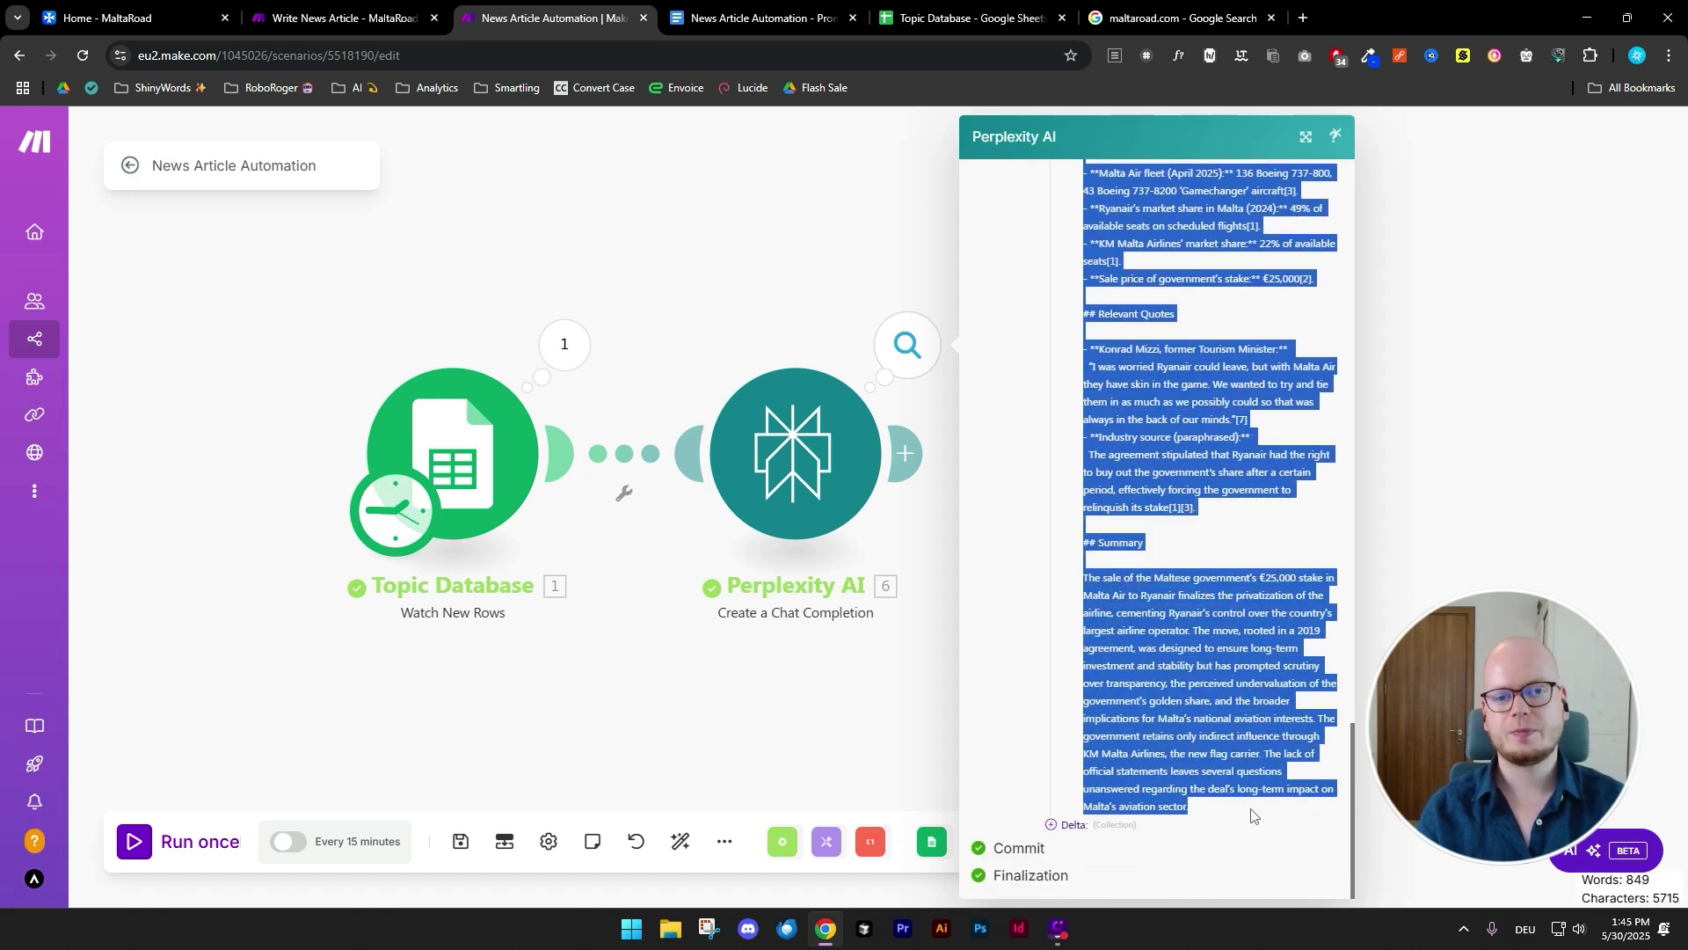
scroll(1152, 650, up, 9)
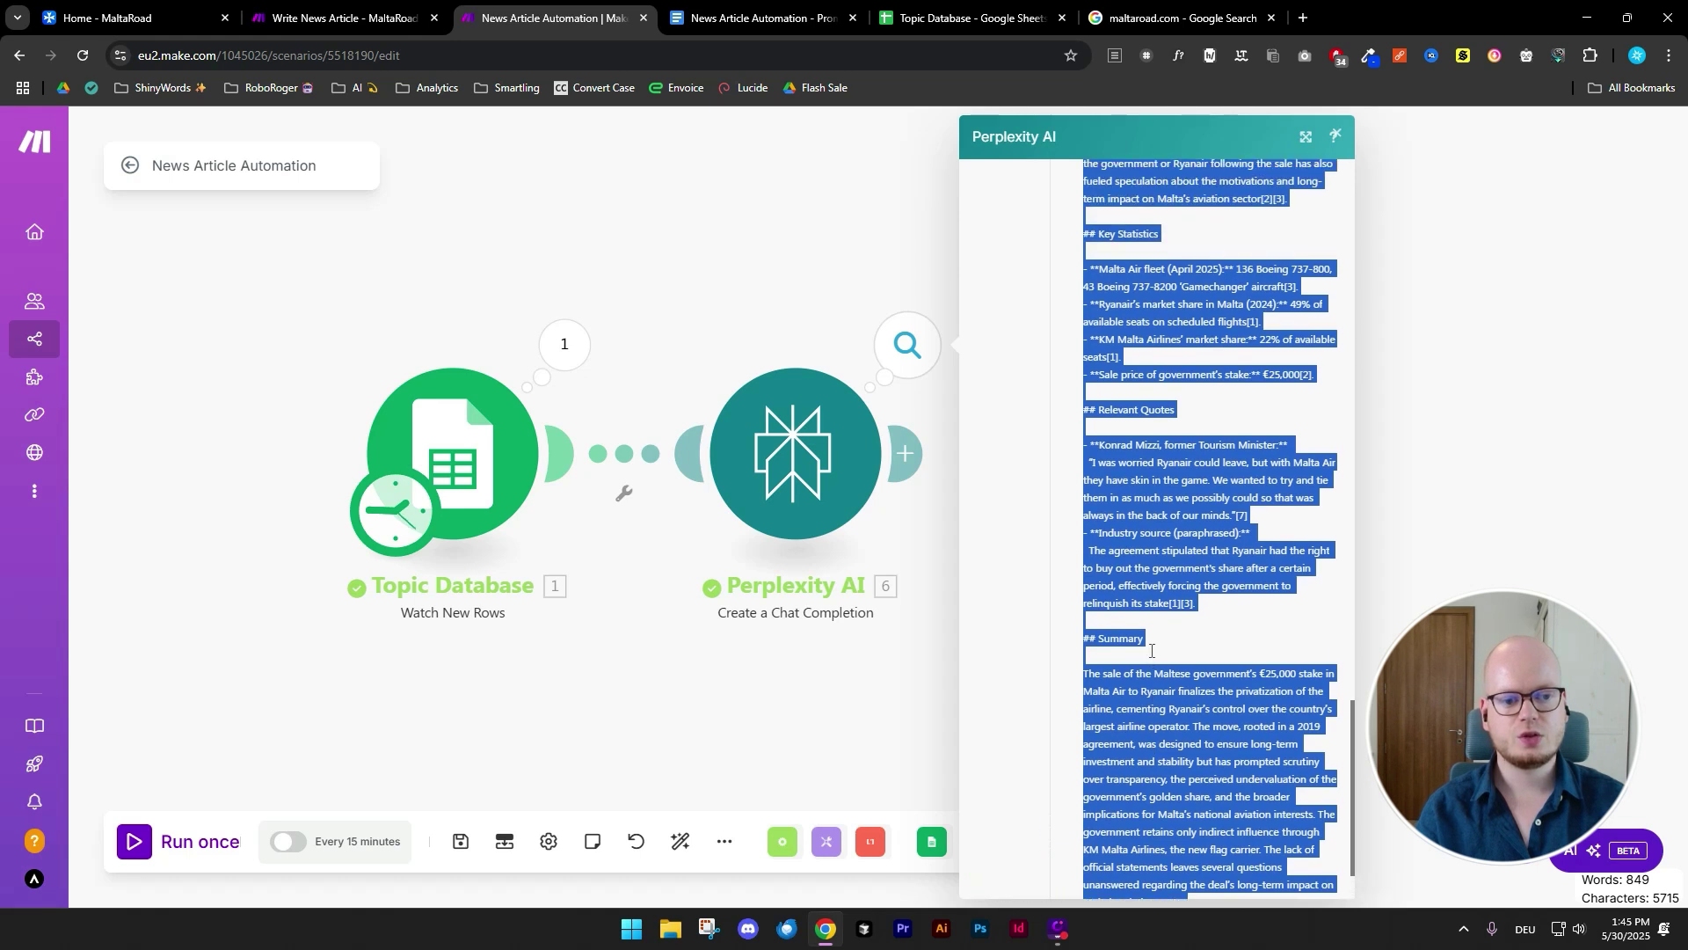
scroll(1157, 662, up, 4)
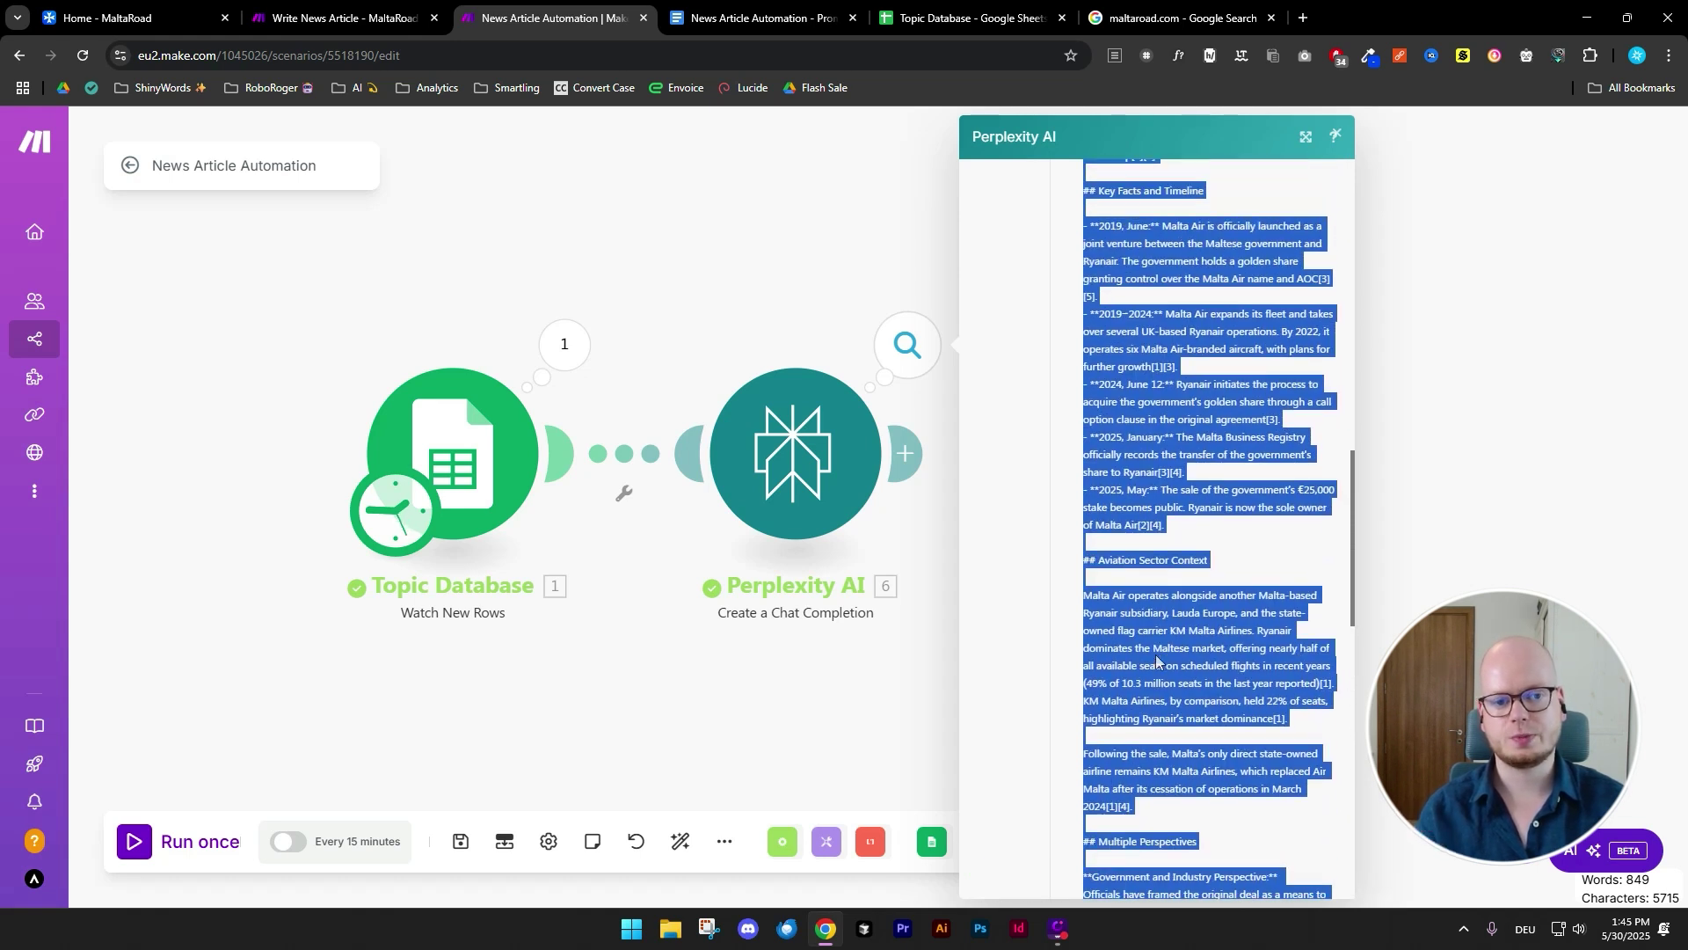
scroll(1158, 662, up, 10)
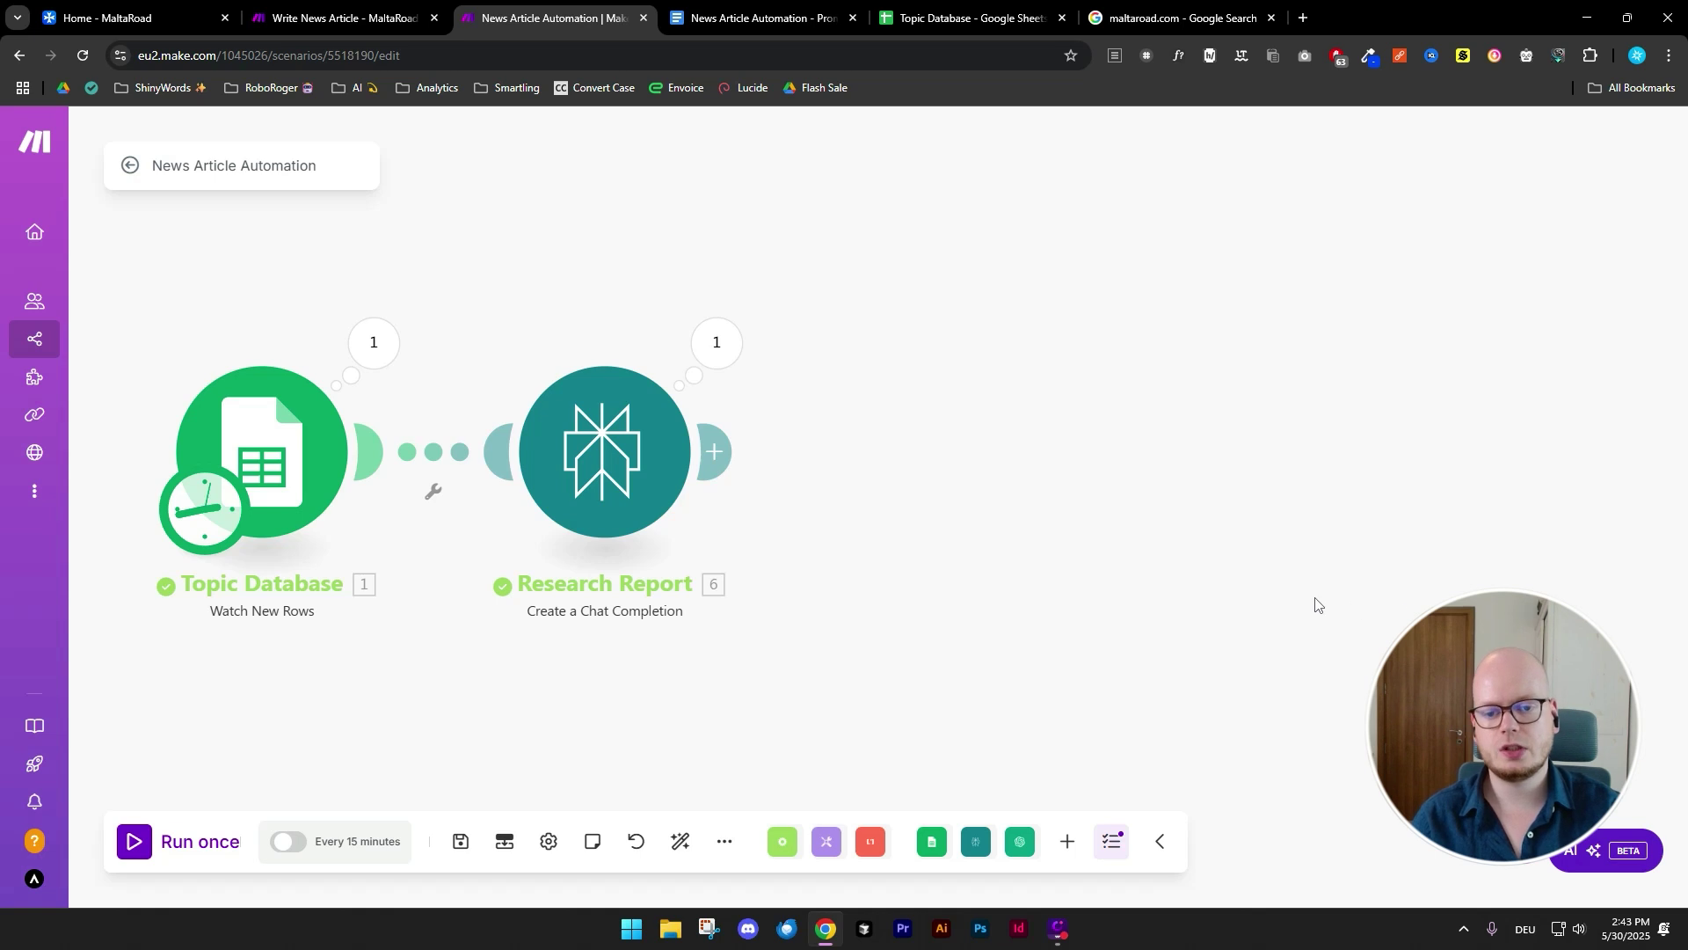
- Add an OpenAI Create a Completion module after Research Report, using the existing My OpenAI connection
click(714, 457)
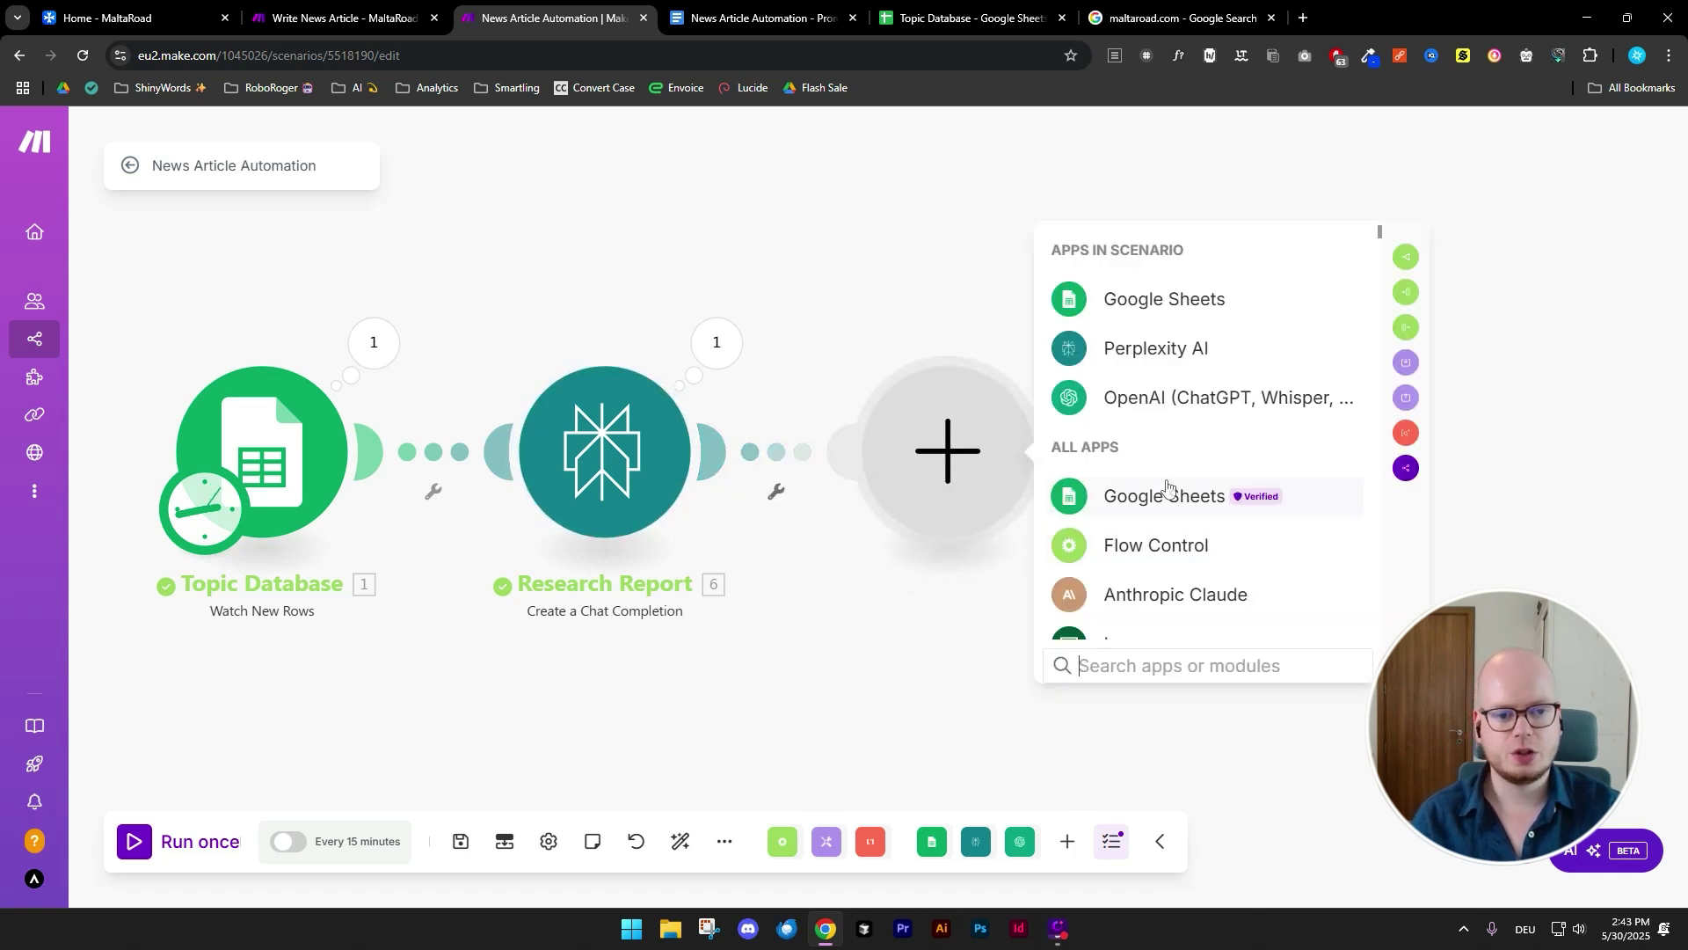
click(1192, 414)
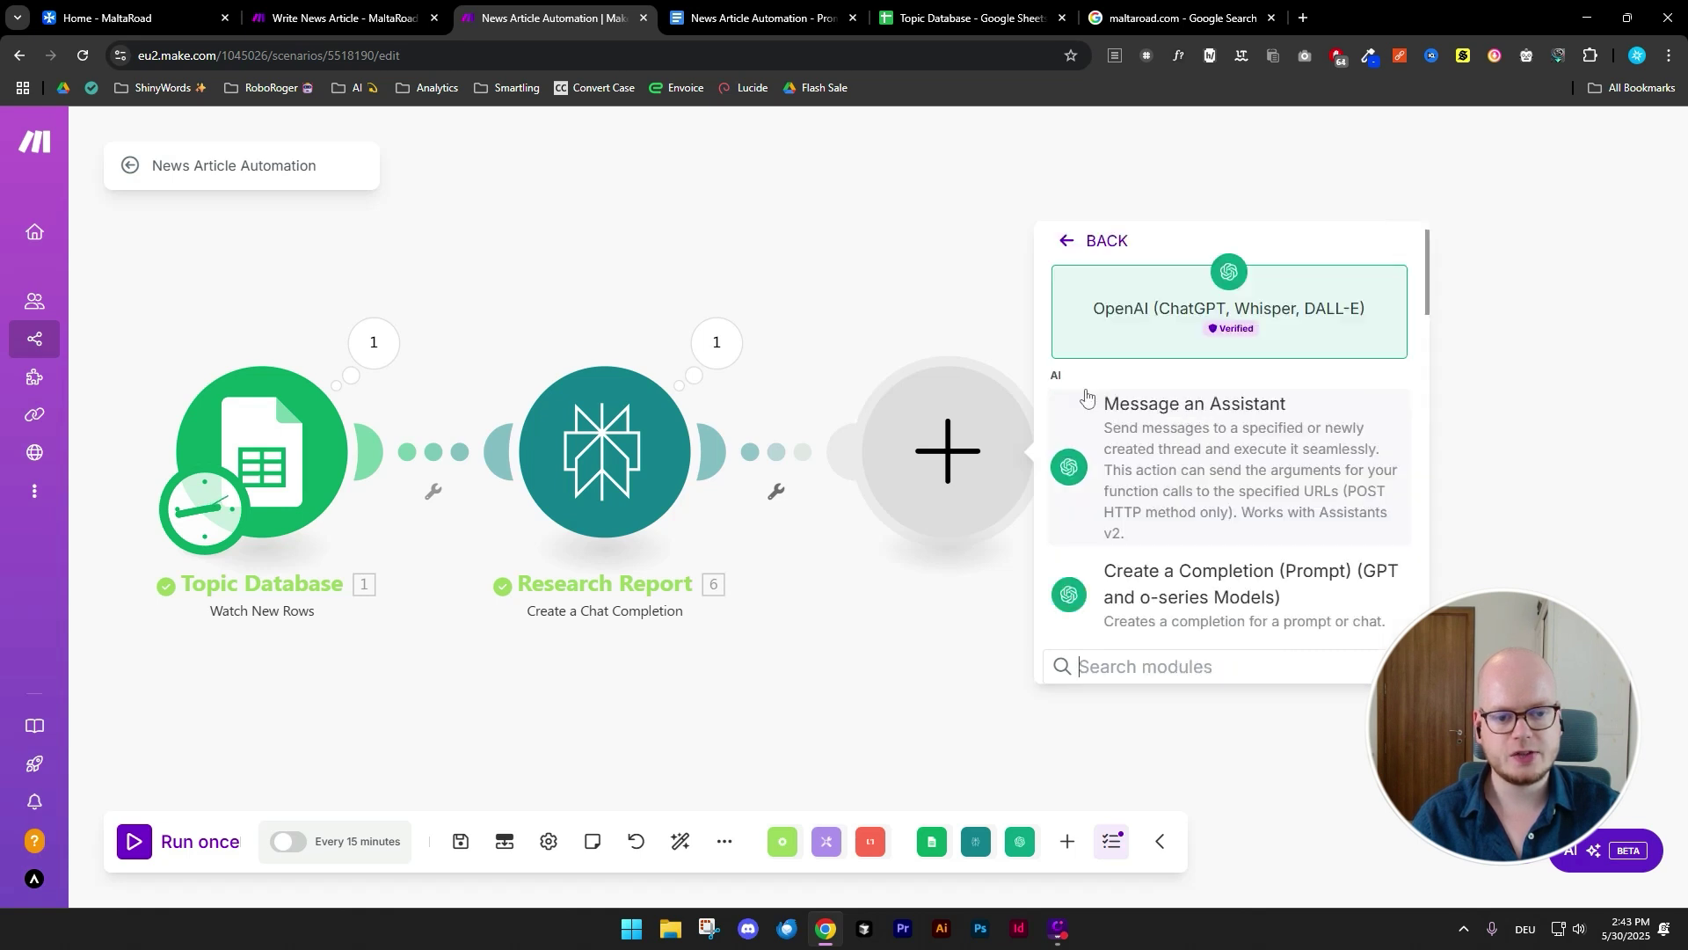
scroll(1091, 403, down, 1)
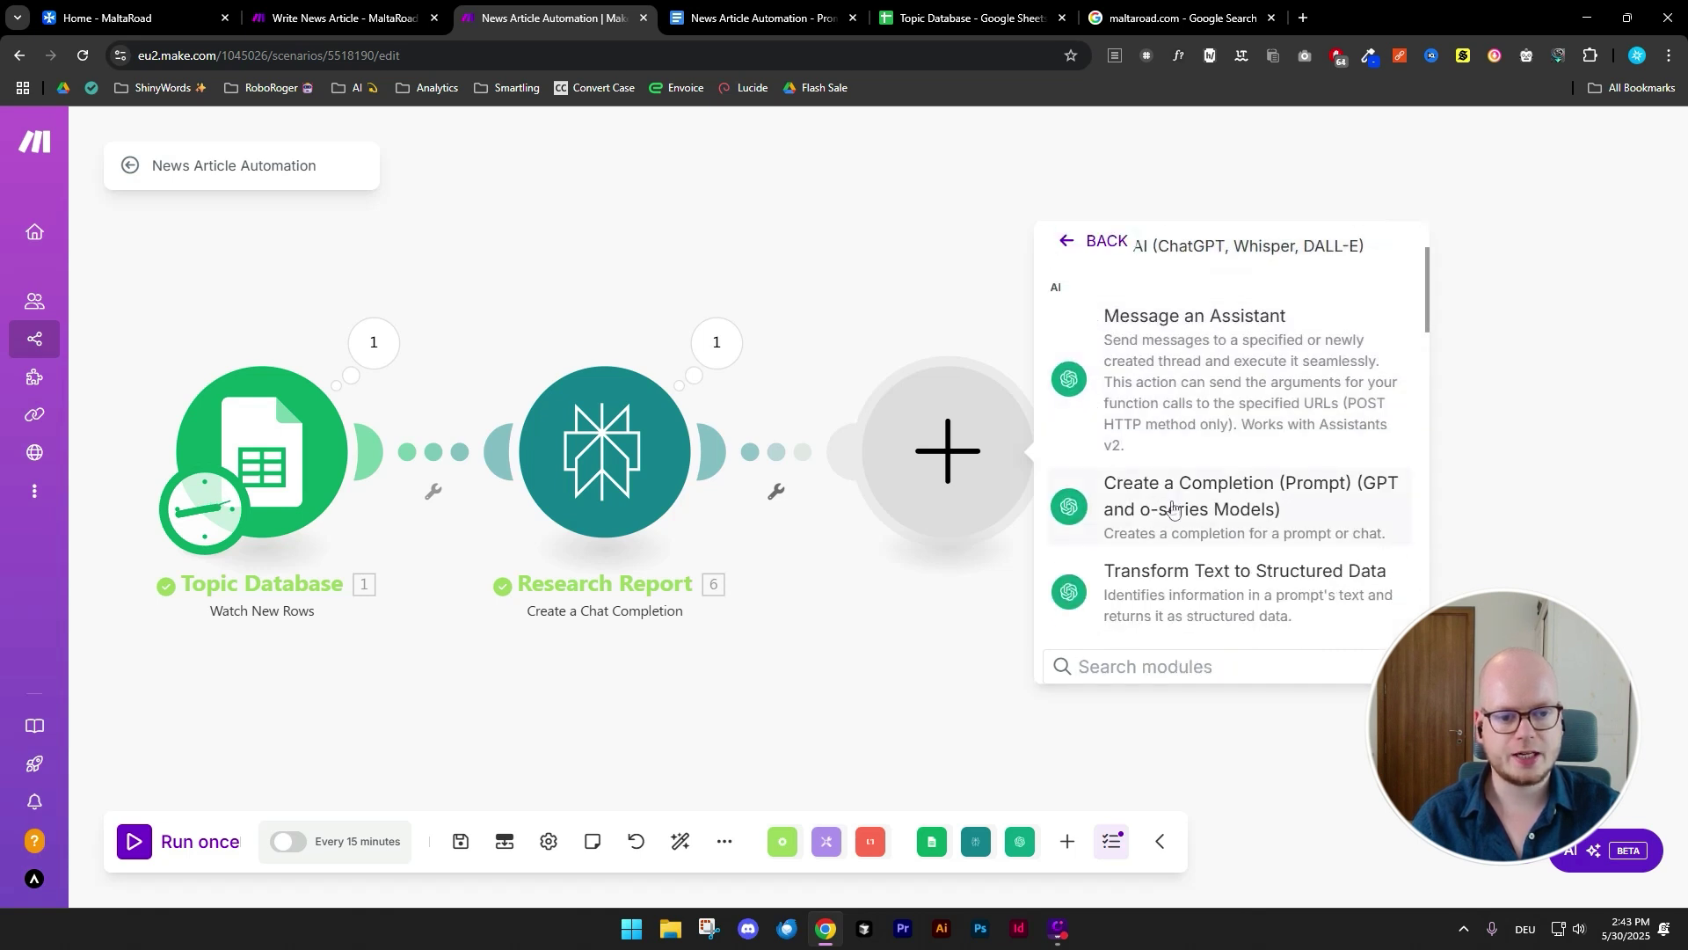
click(1319, 514)
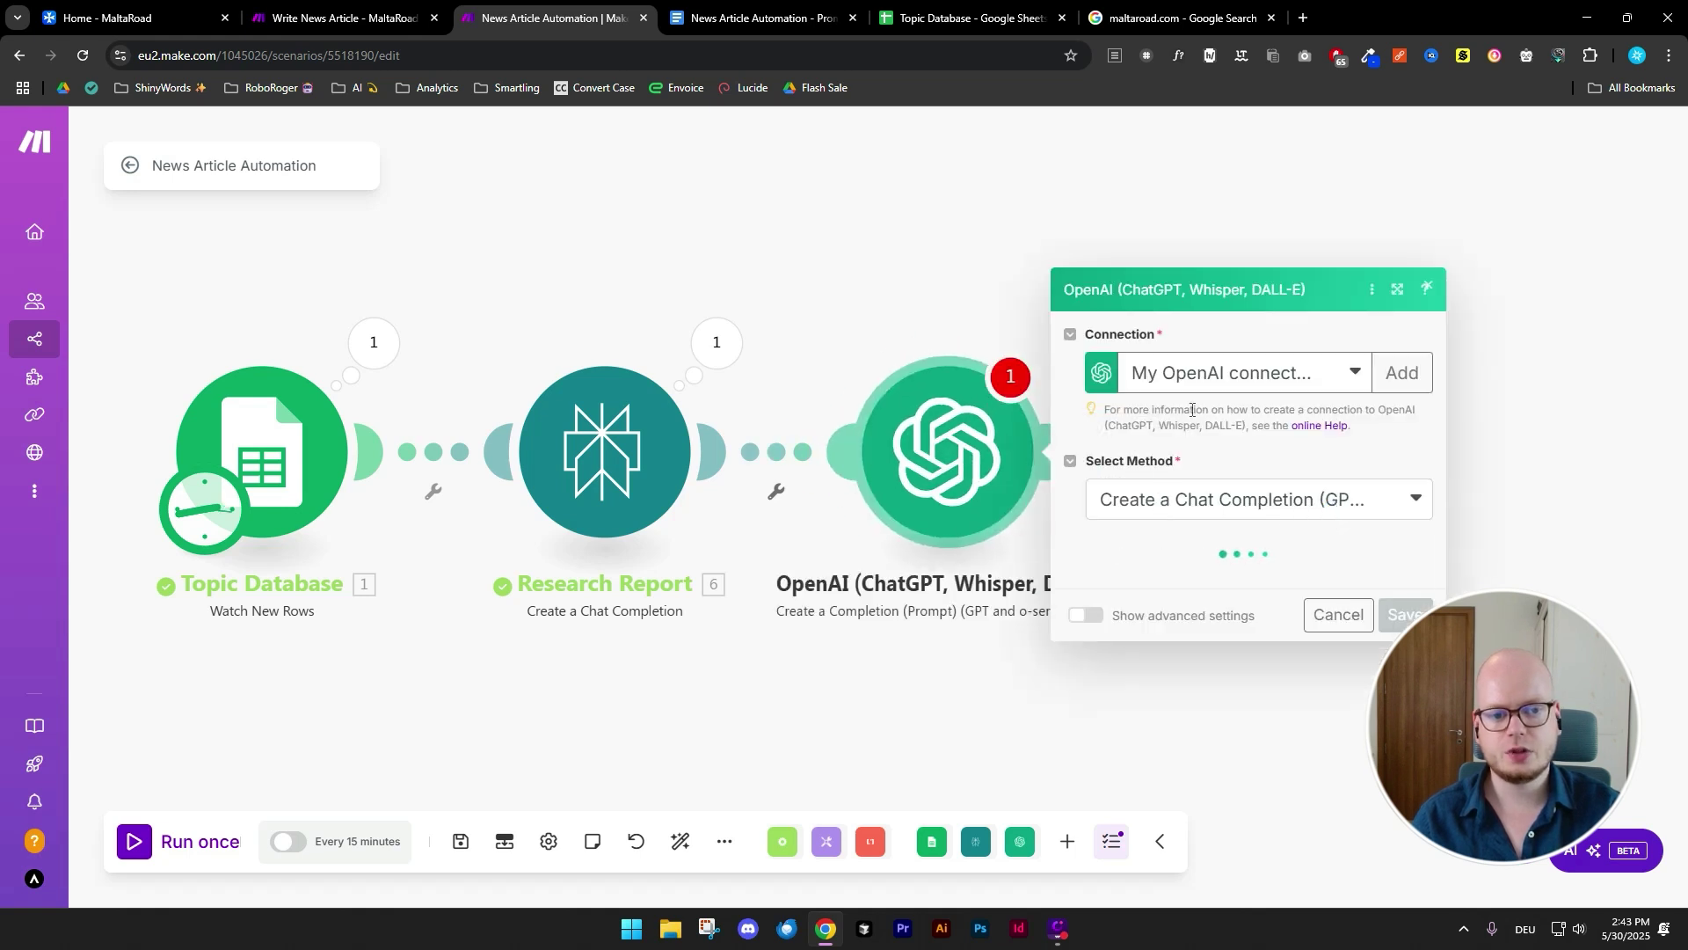
click(1231, 236)
click(1222, 290)
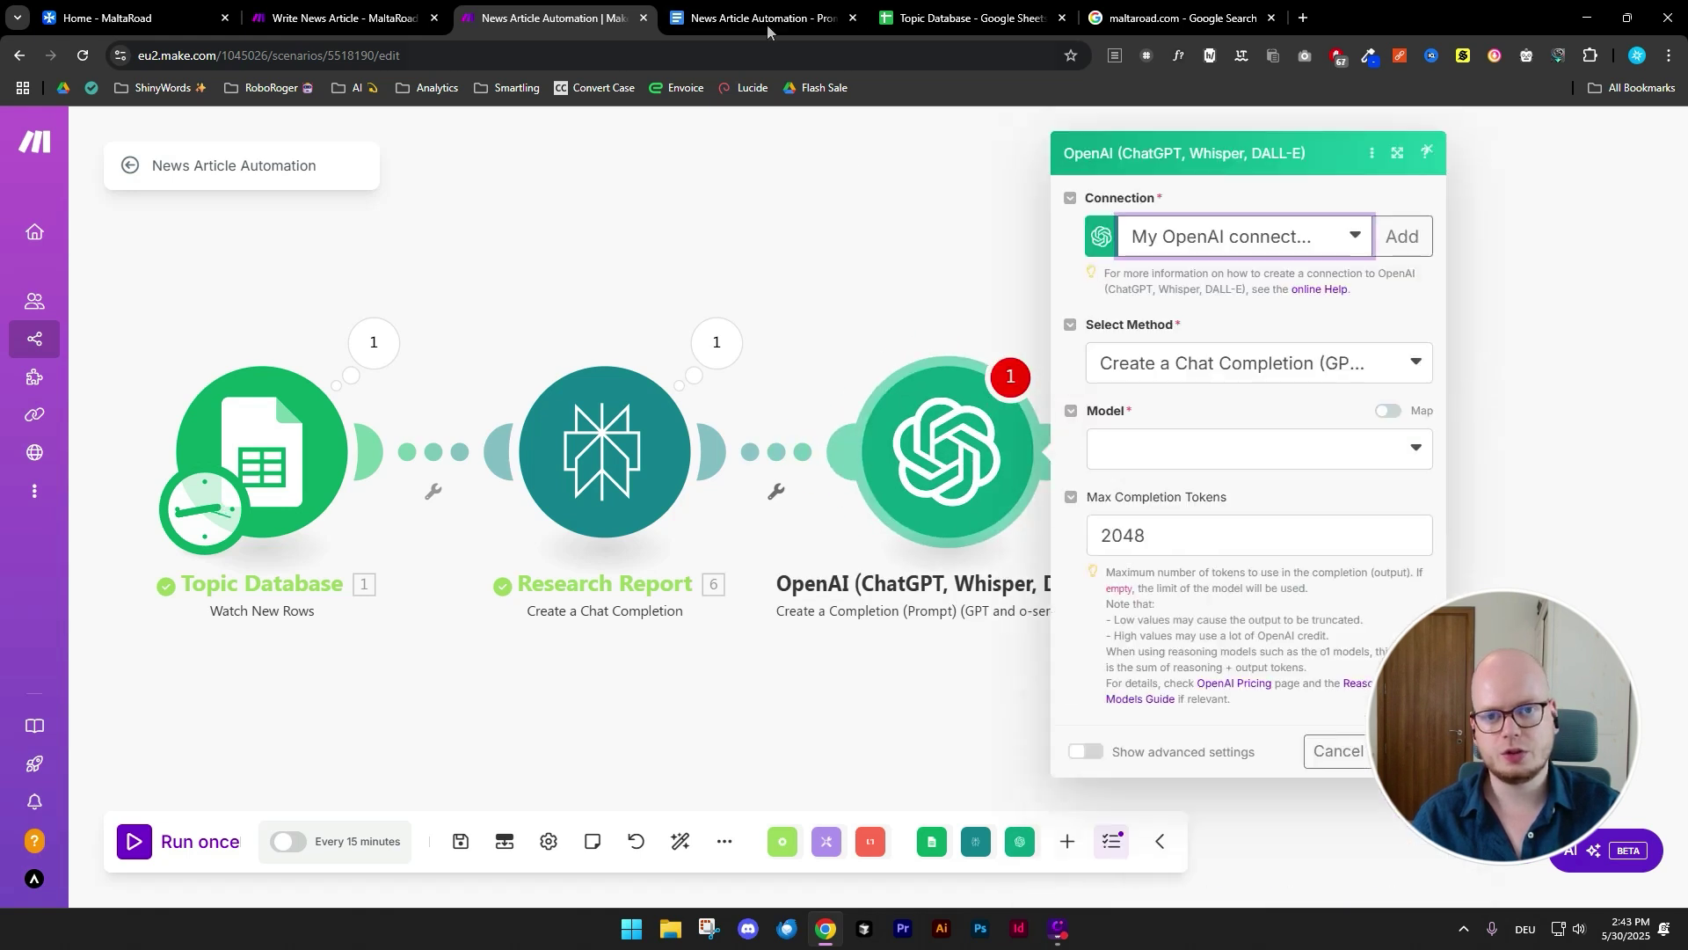
- Switch to the Prompt Library document and read through the News Article Writing Prompt, including its guidelines and the Topic and Research Report placeholders
click(767, 25)
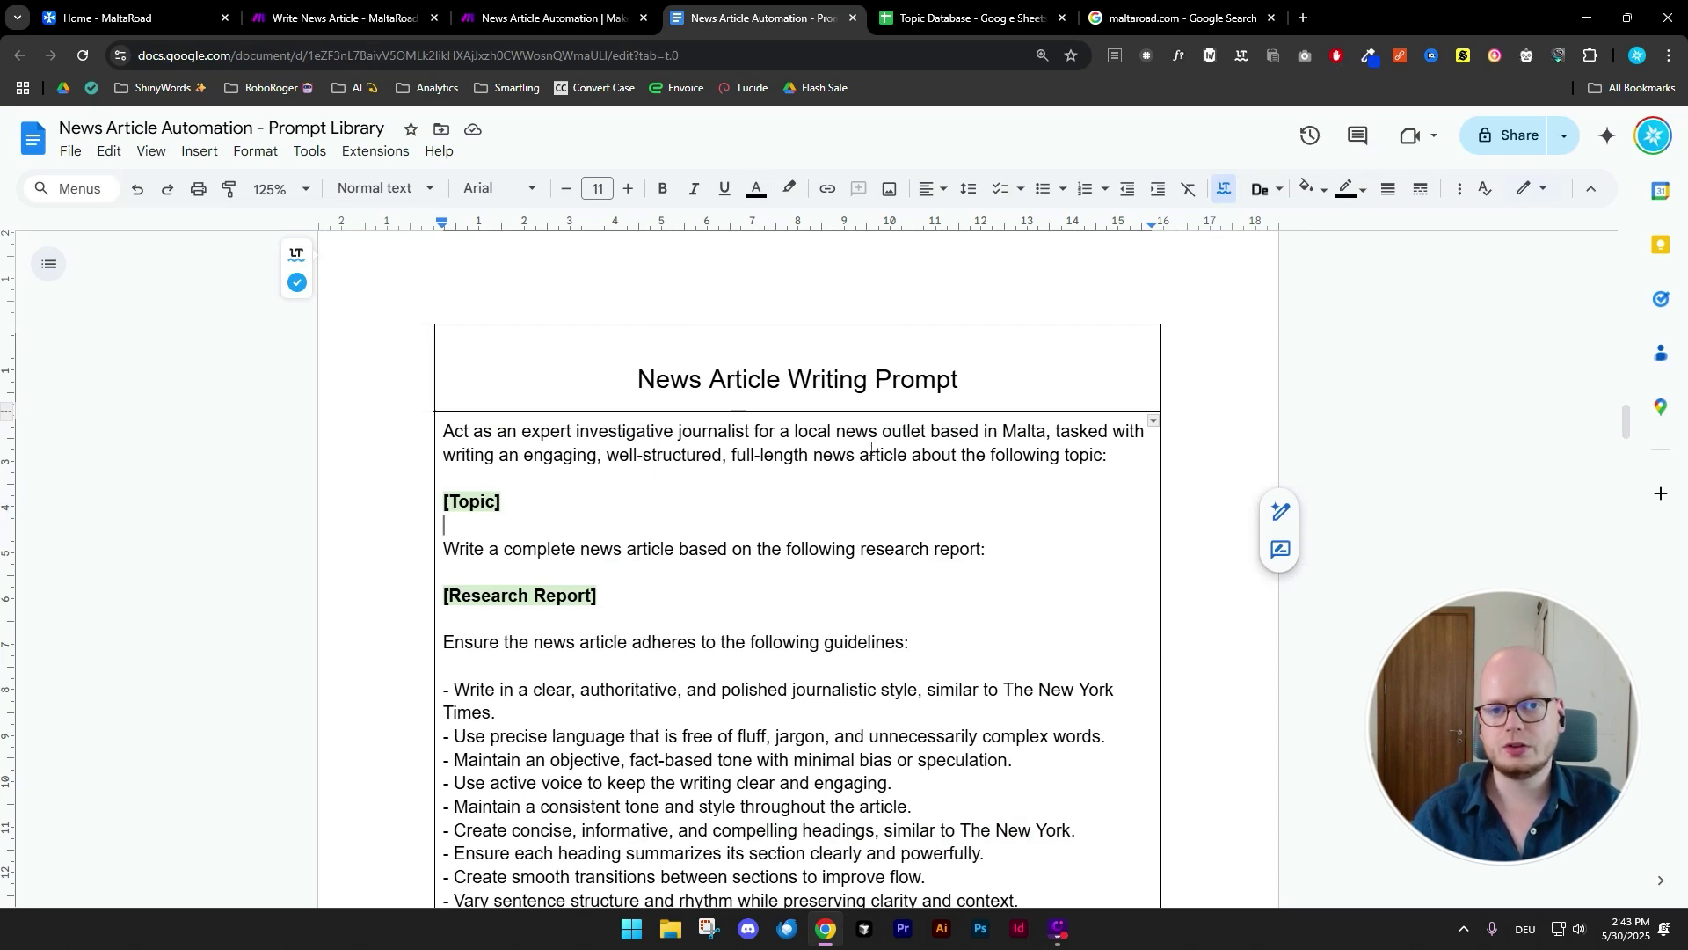
scroll(871, 448, down, 4)
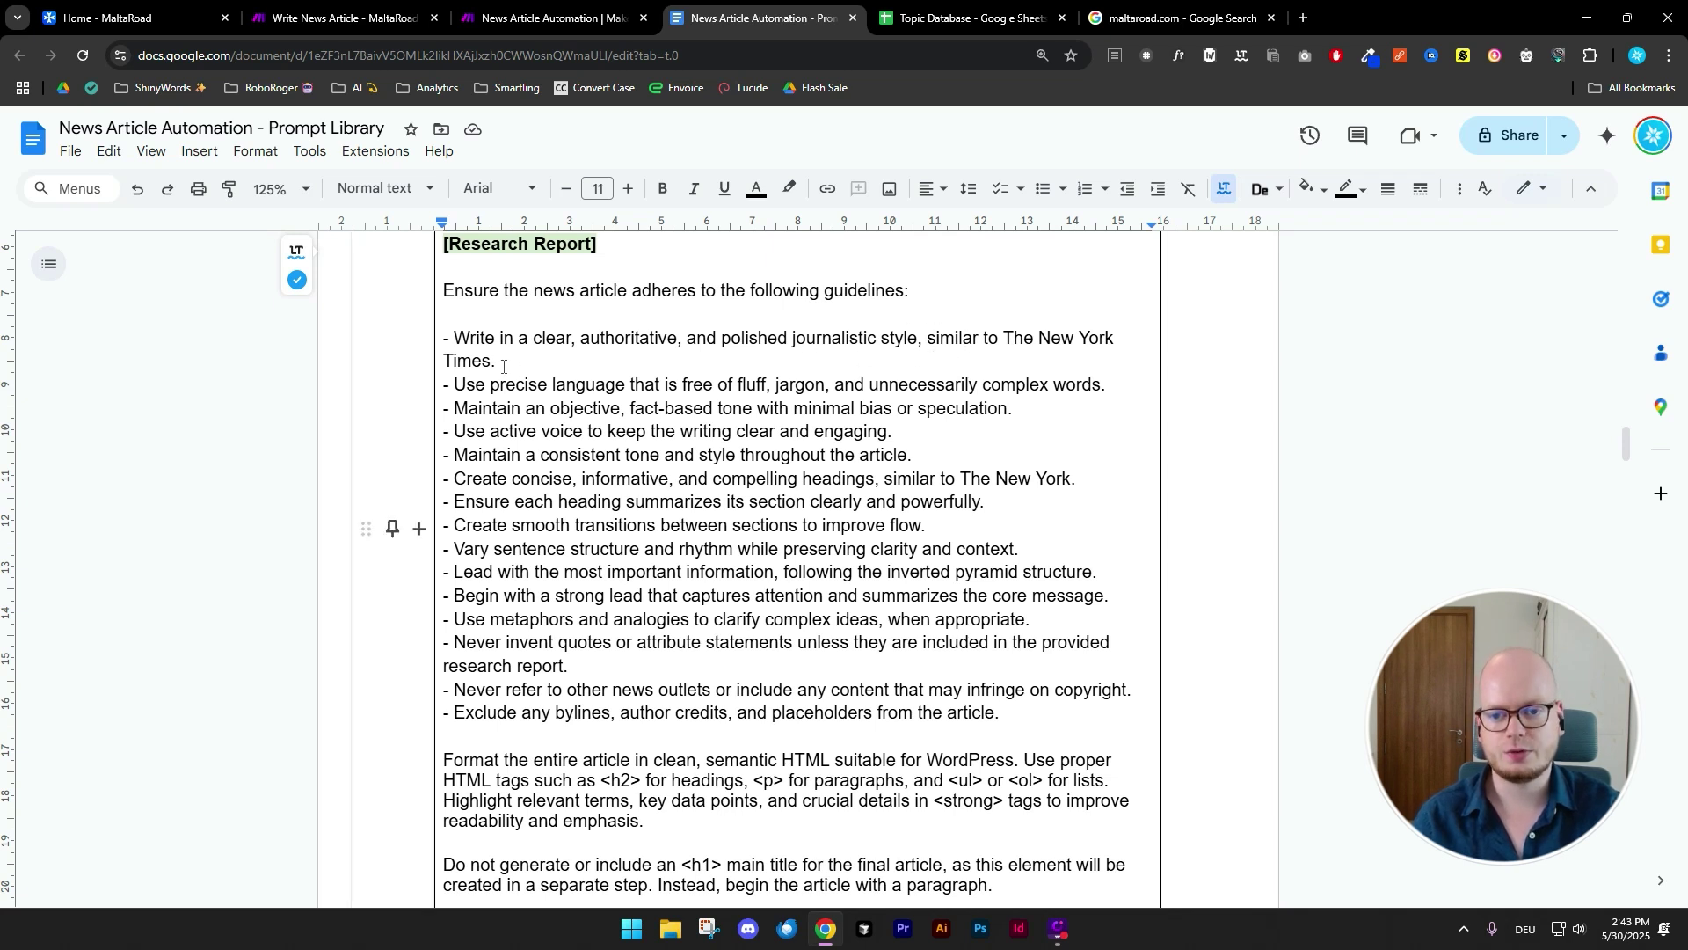
scroll(503, 367, down, 4)
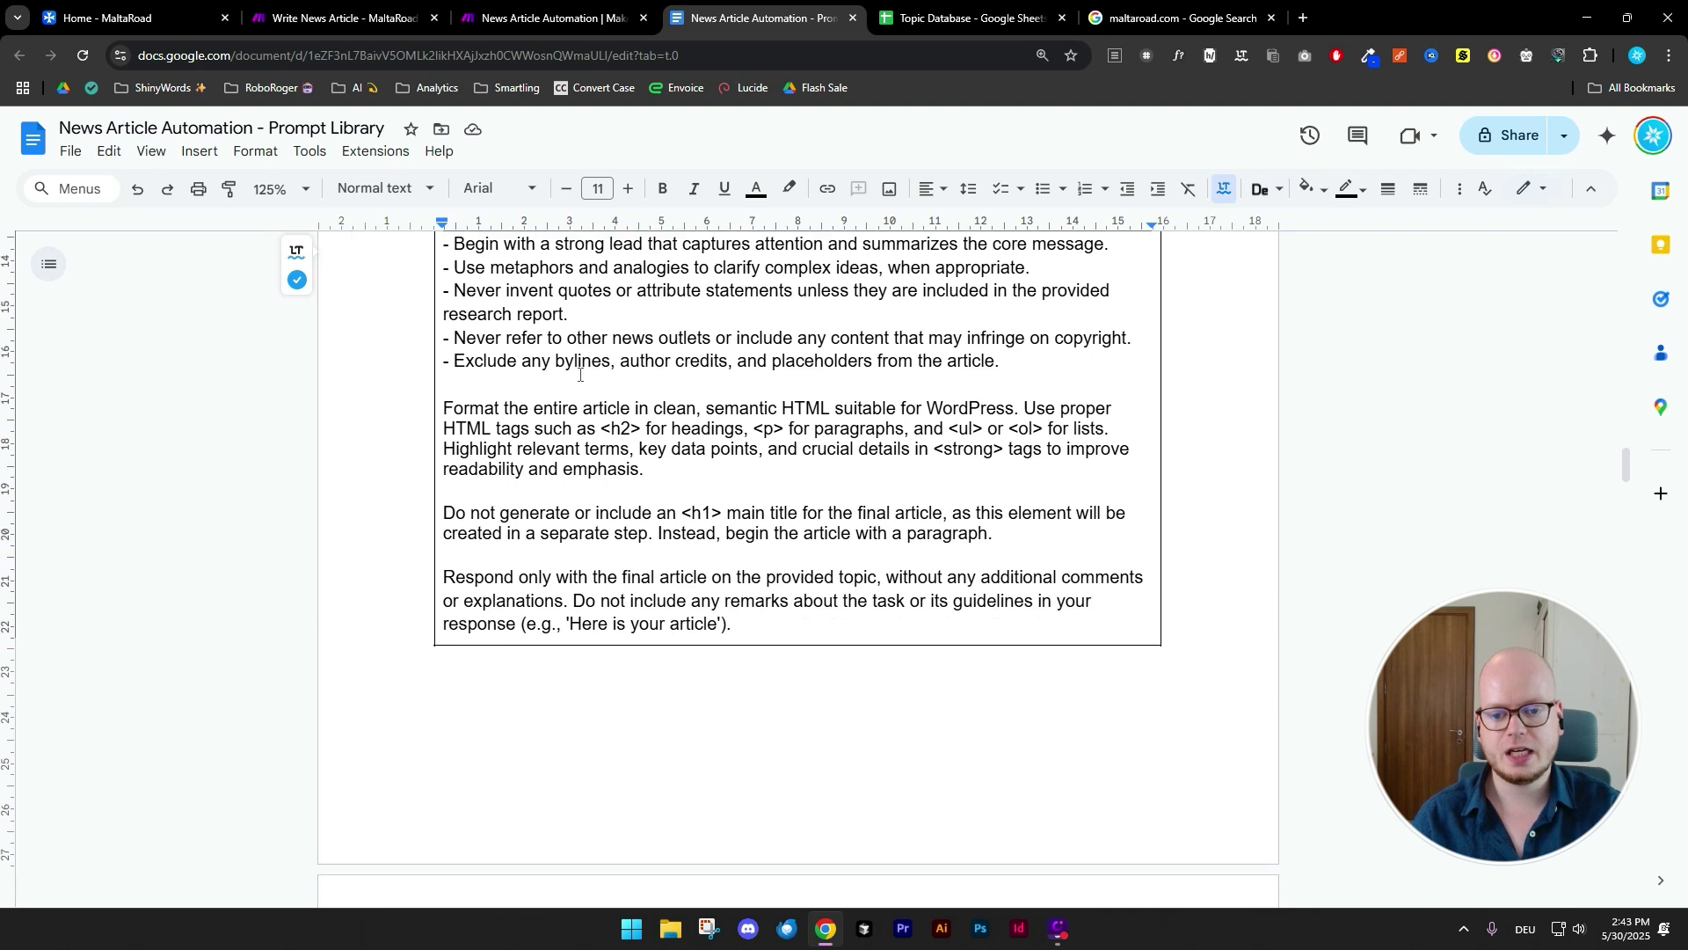
scroll(580, 375, up, 3)
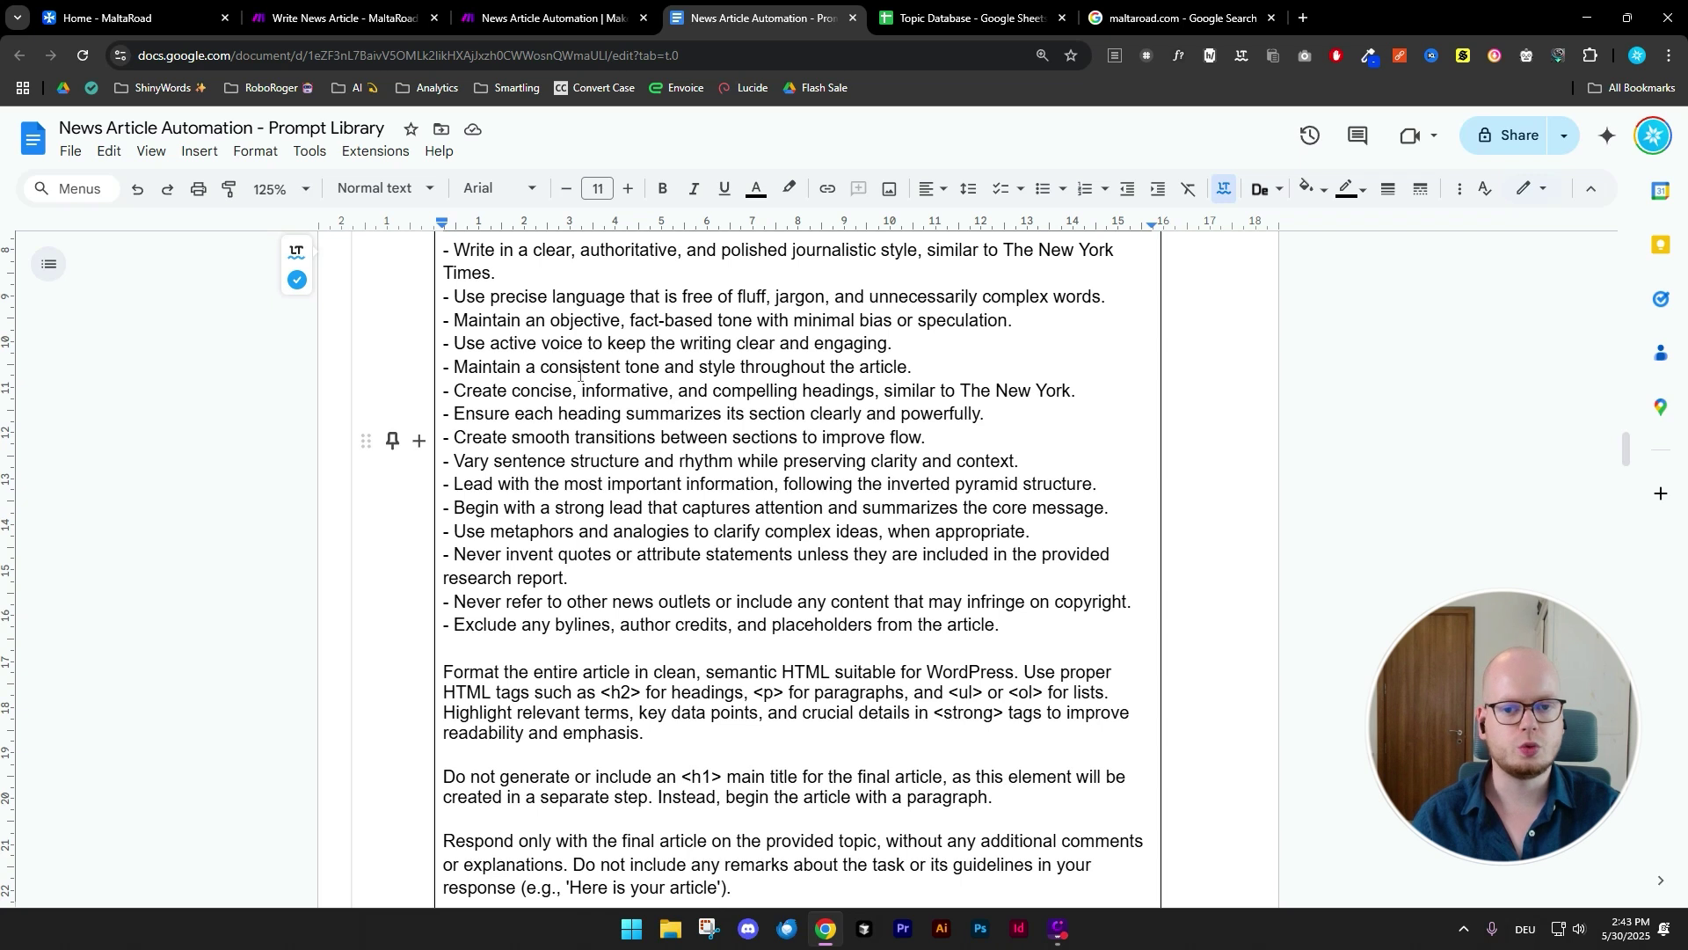
scroll(580, 375, up, 5)
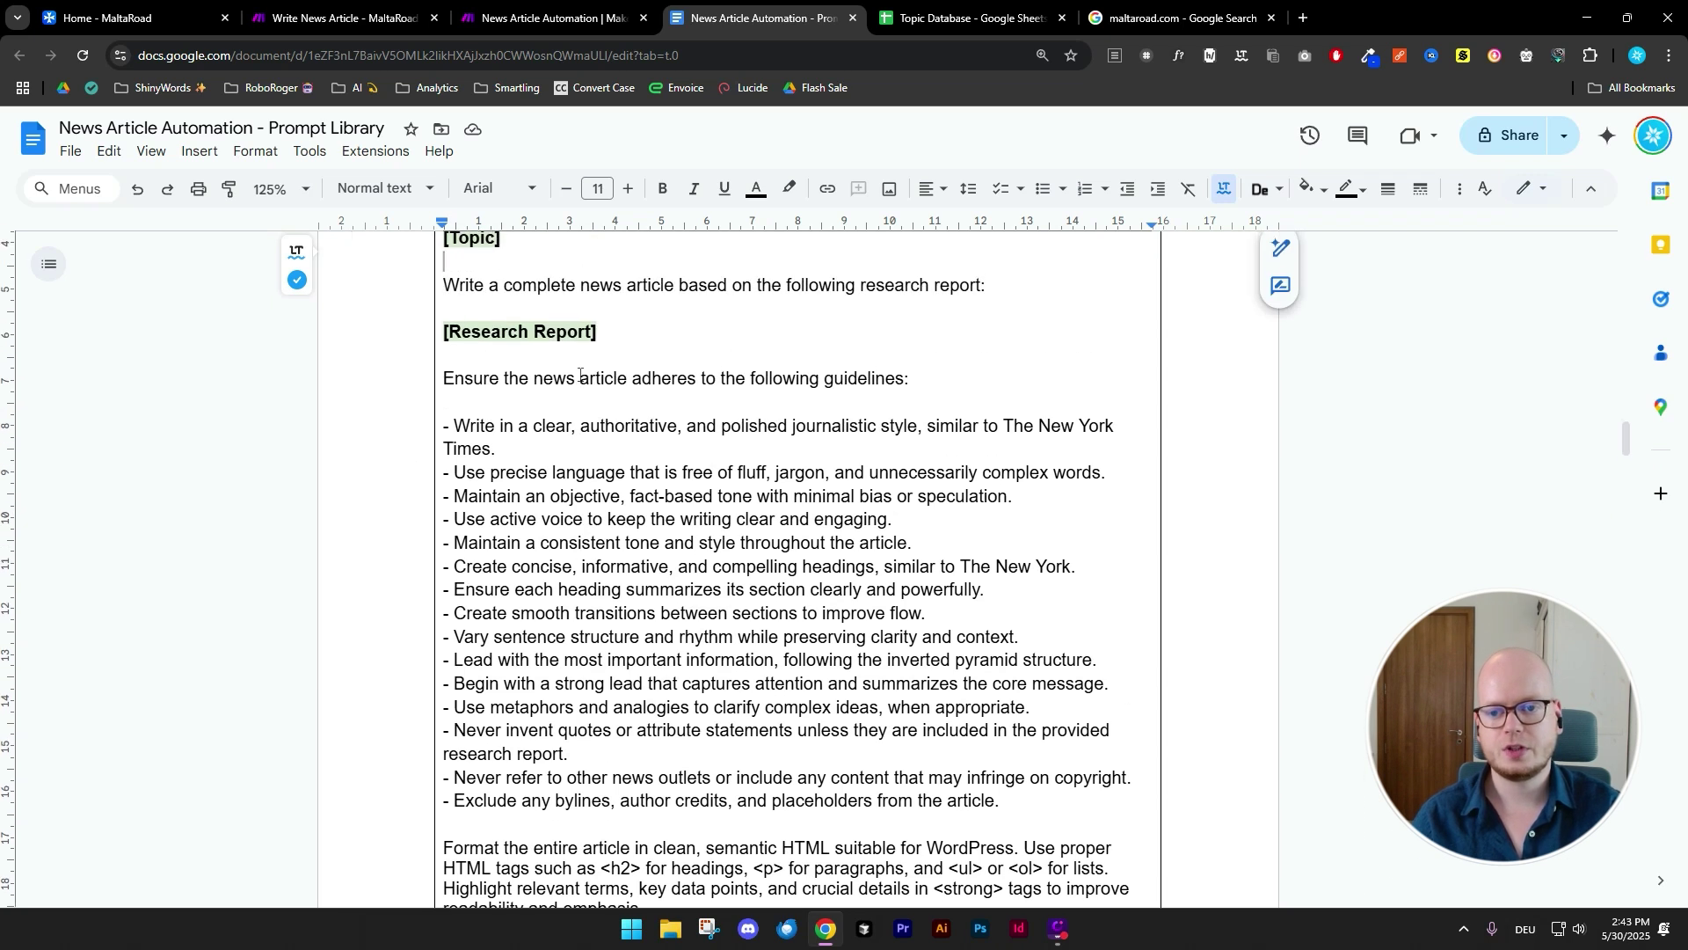
drag(555, 409, 445, 411)
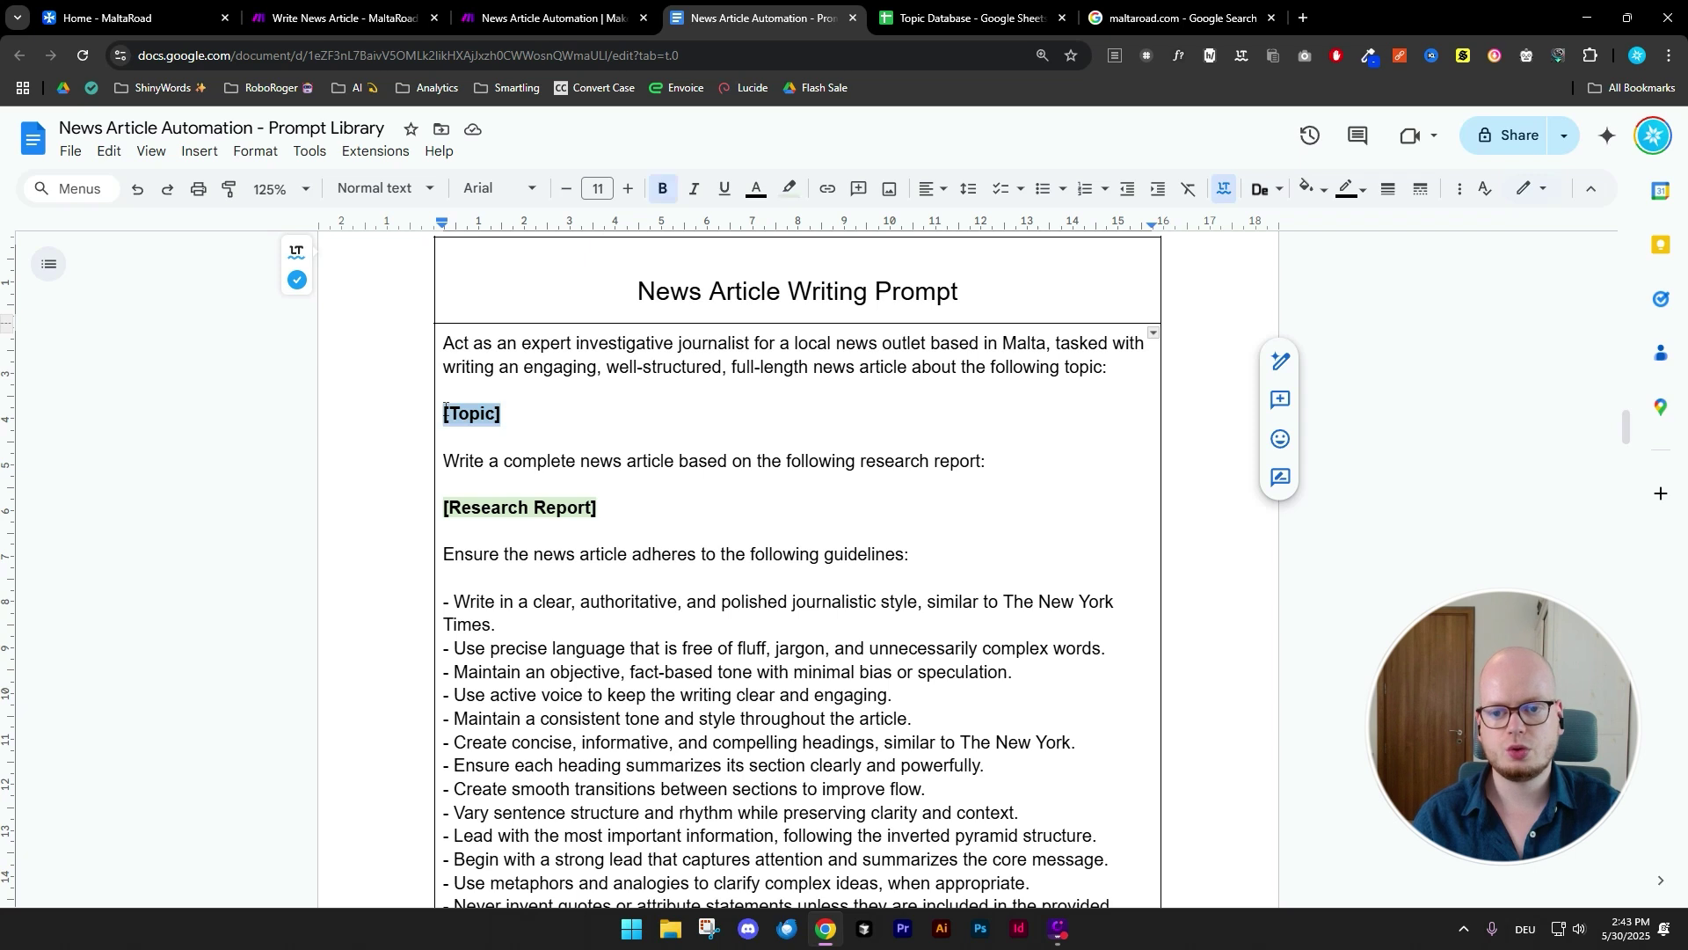
triple_click(579, 406)
drag(649, 508, 448, 502)
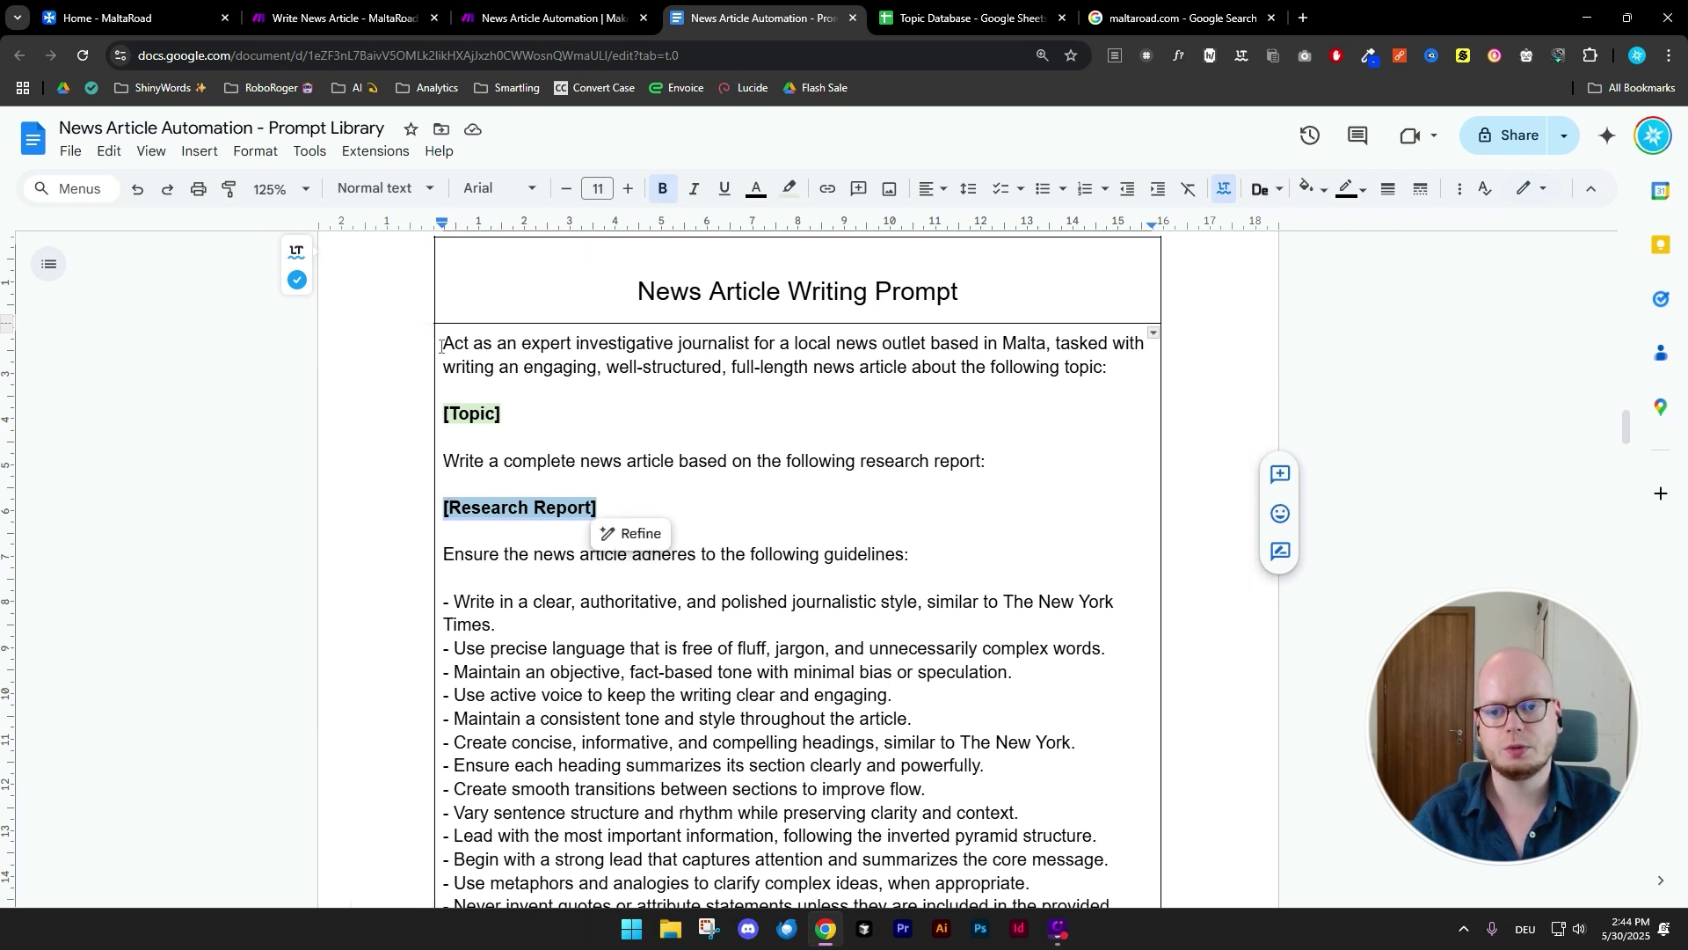
- Copy the entire News Article Writing Prompt text and return to the News Article Automation scenario in Make
drag(441, 345, 737, 802)
scroll(964, 528, down, 5)
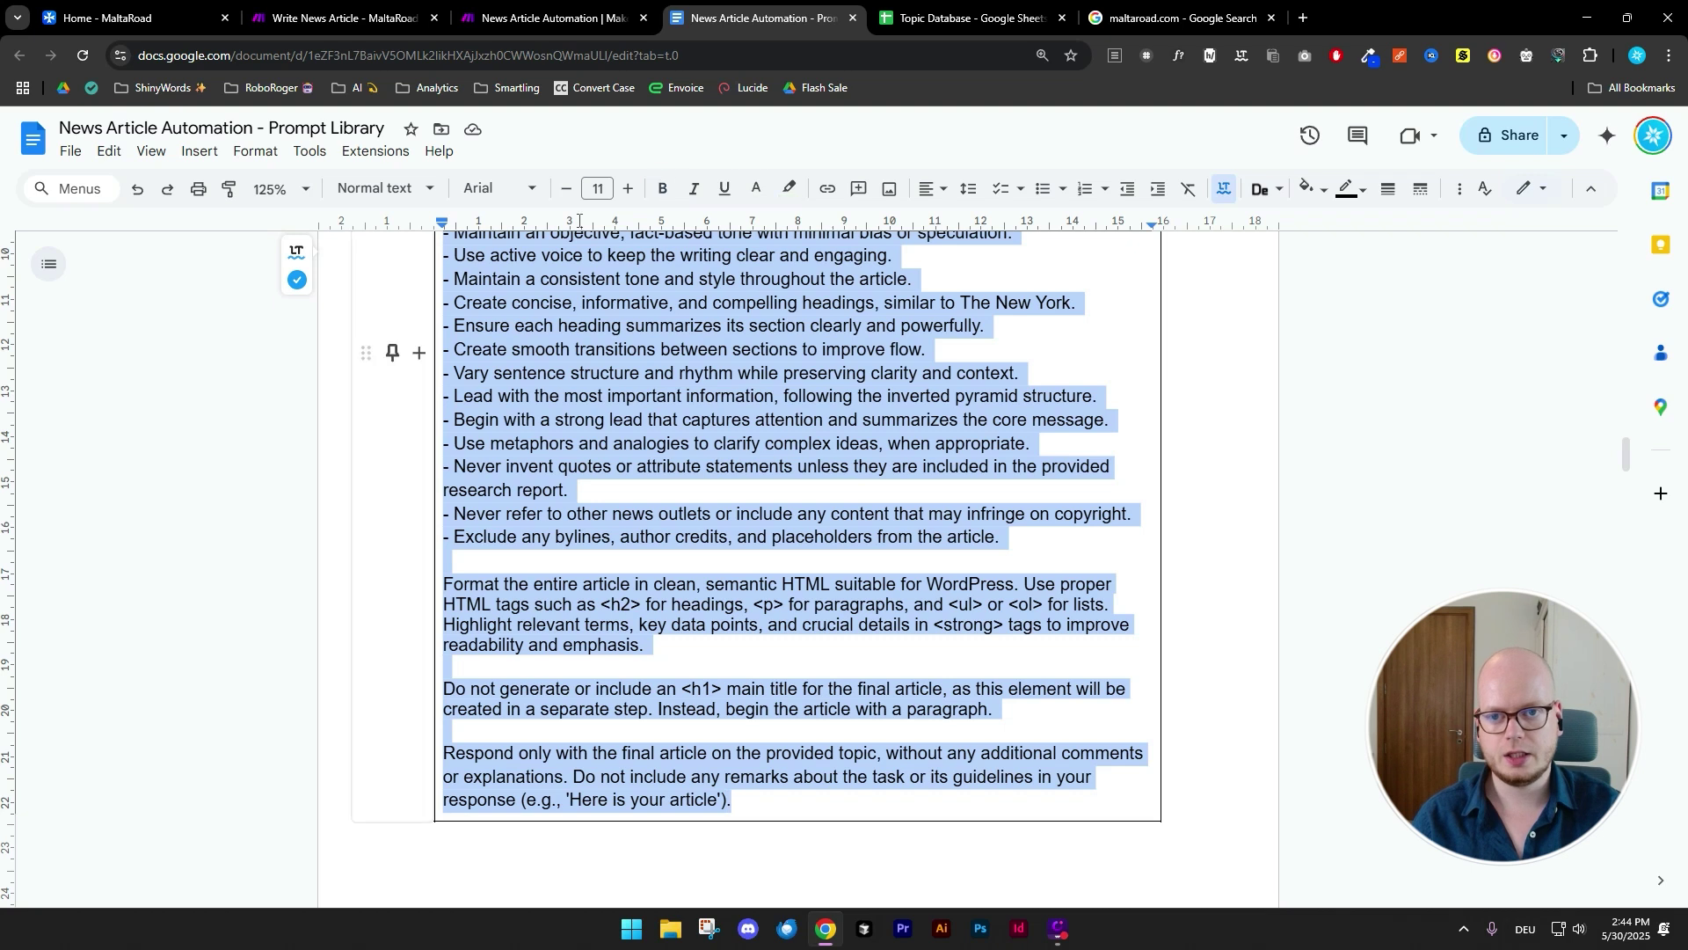
click(545, 17)
- Set the OpenAI module's model to chatgpt-4o-latest and its max completion tokens to 5000
click(1243, 449)
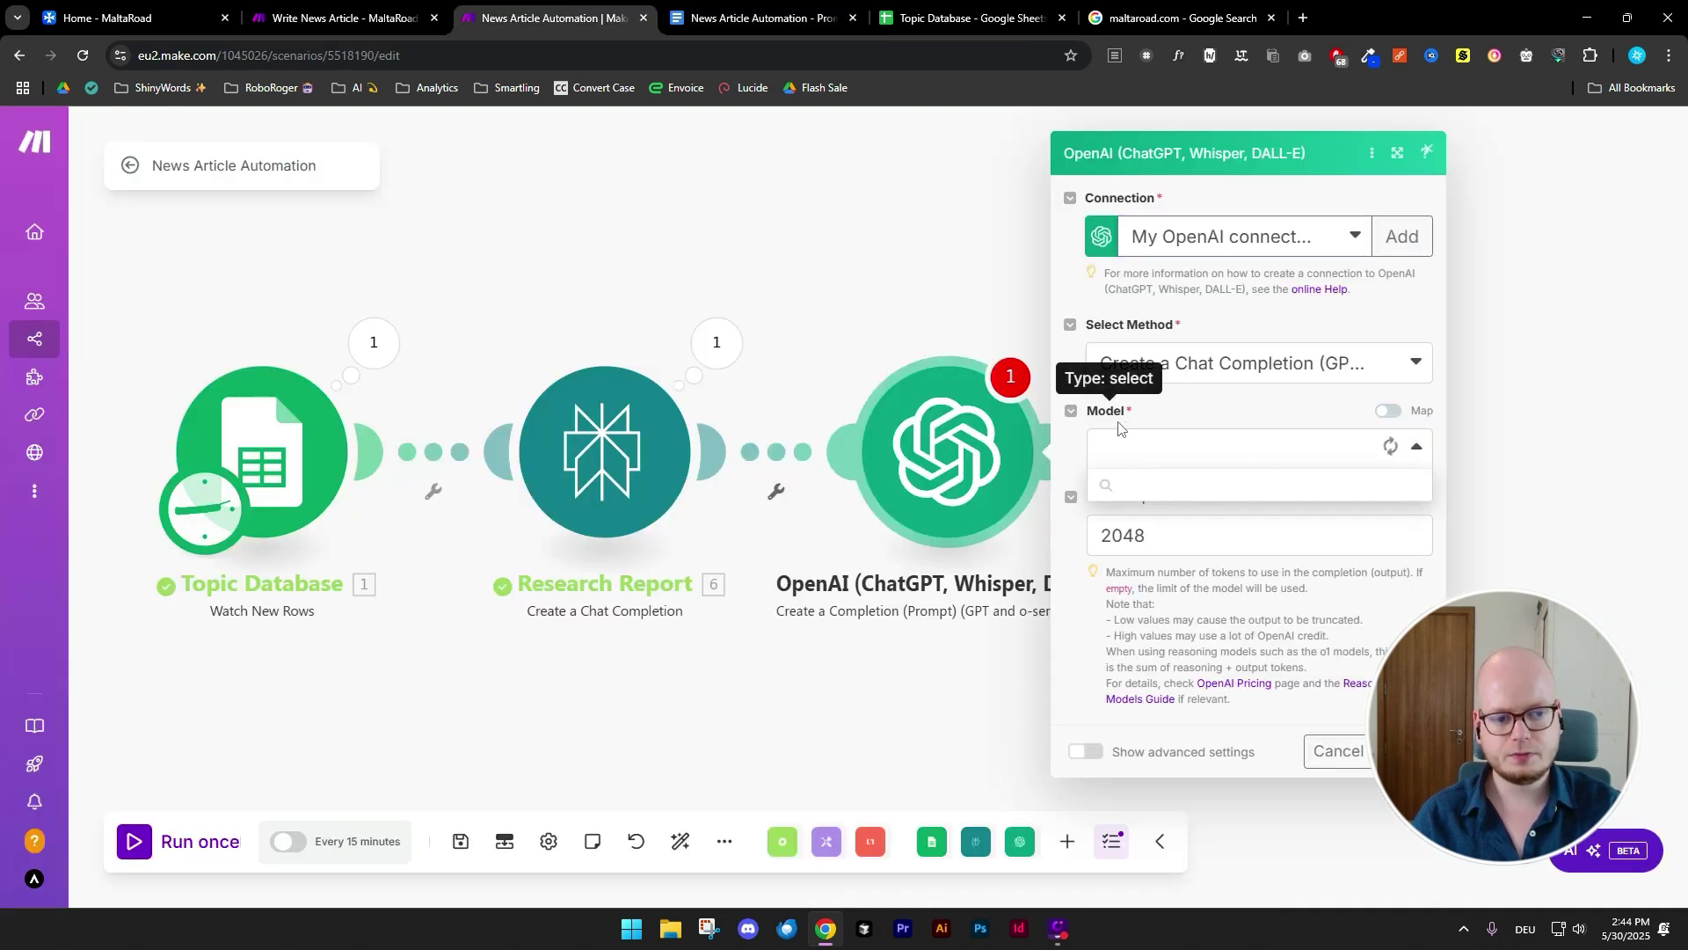
scroll(1320, 550, down, 3)
scroll(1320, 551, down, 3)
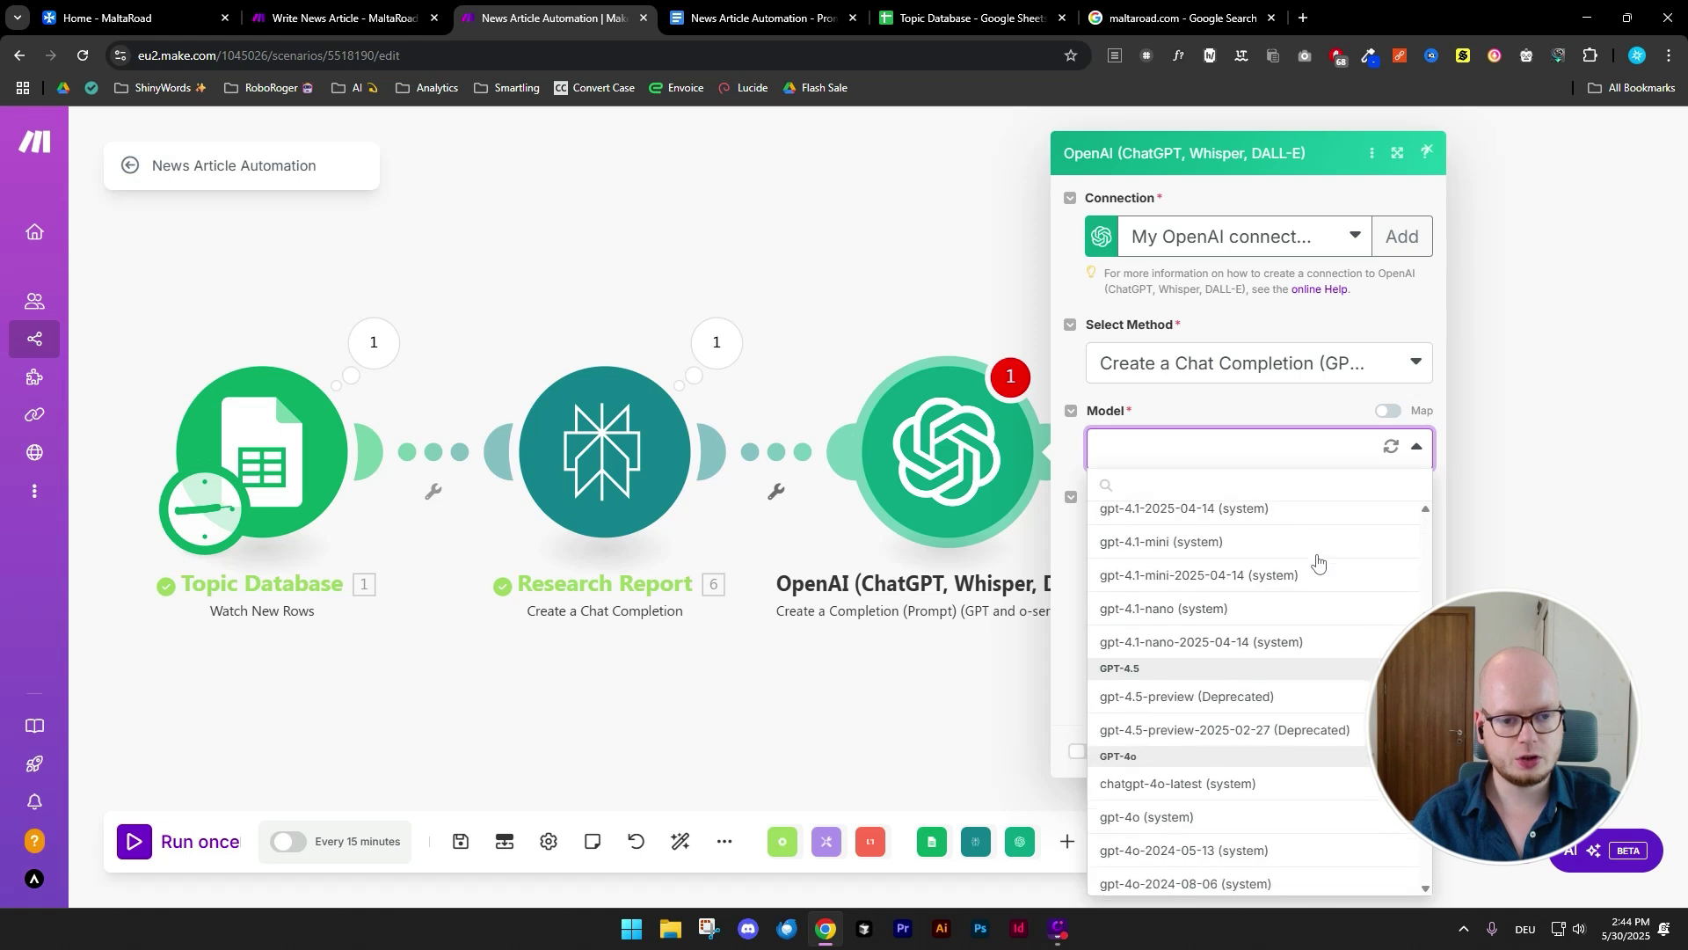
scroll(1318, 560, down, 2)
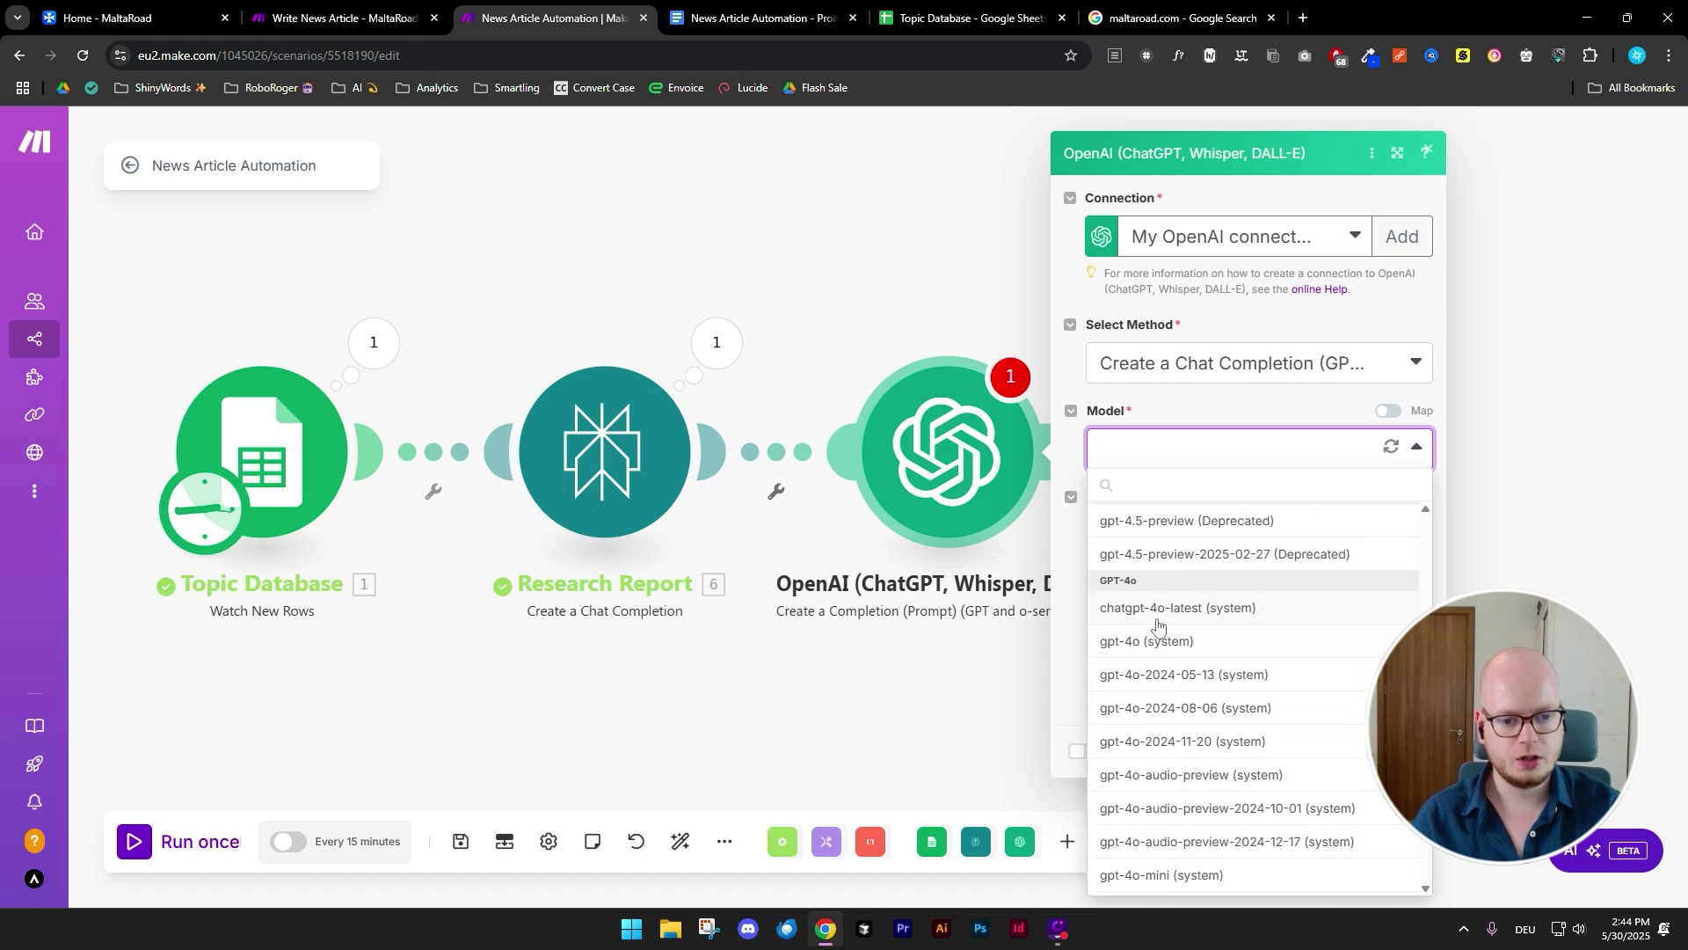
click(1210, 615)
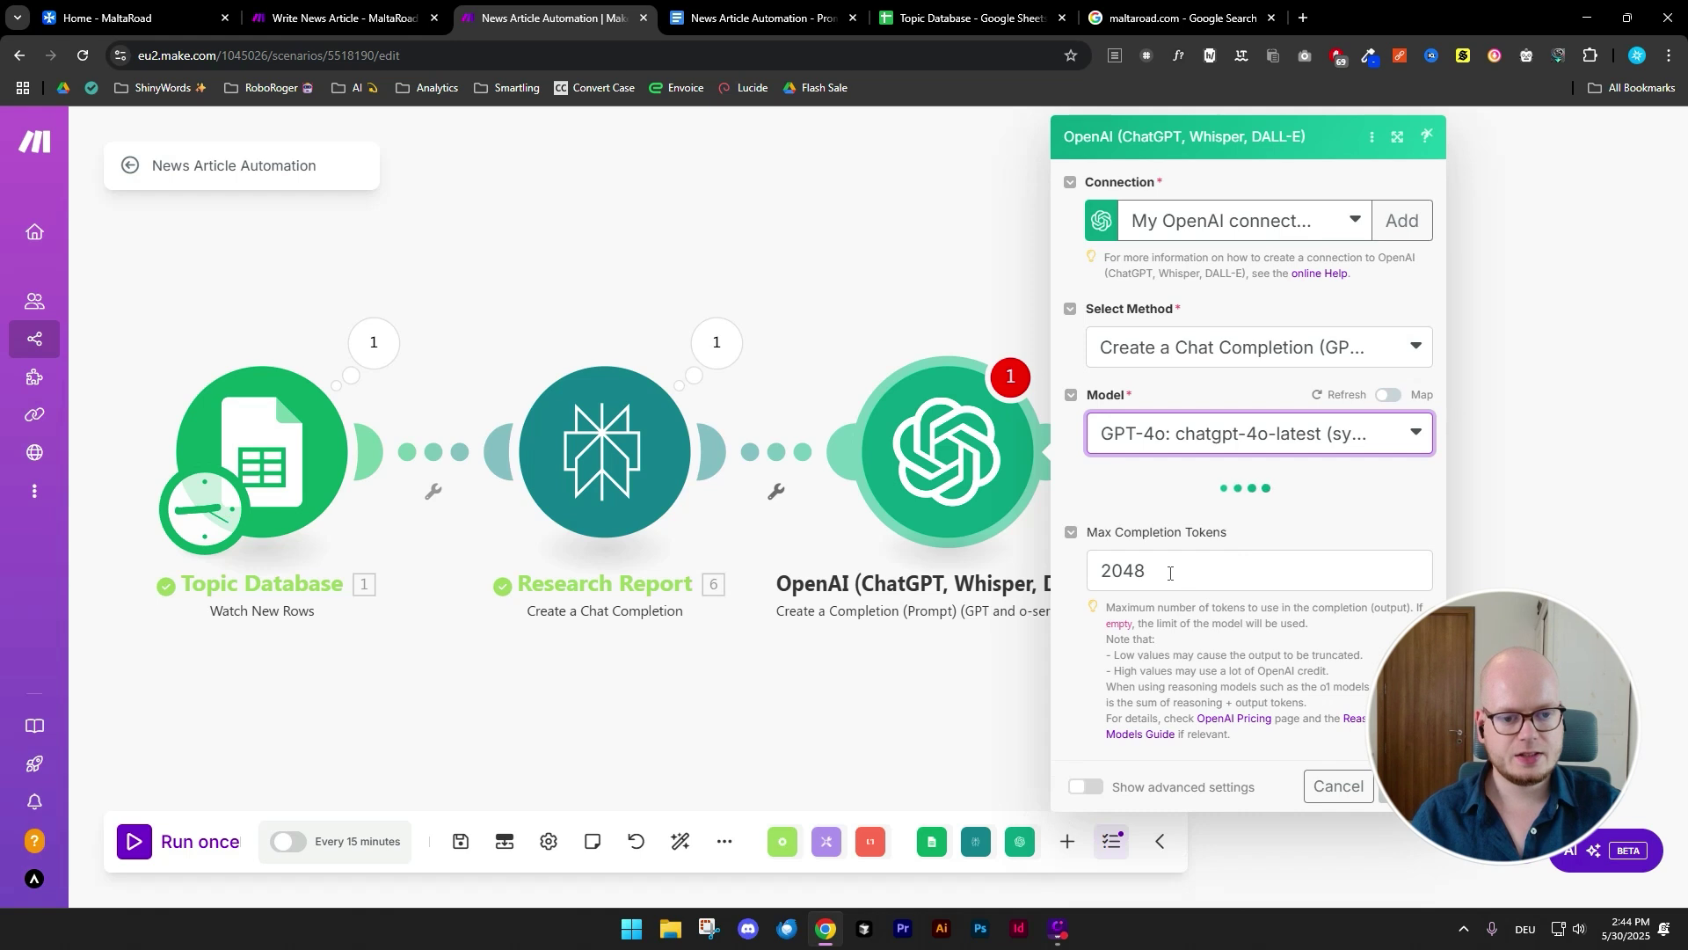
double_click(1212, 579)
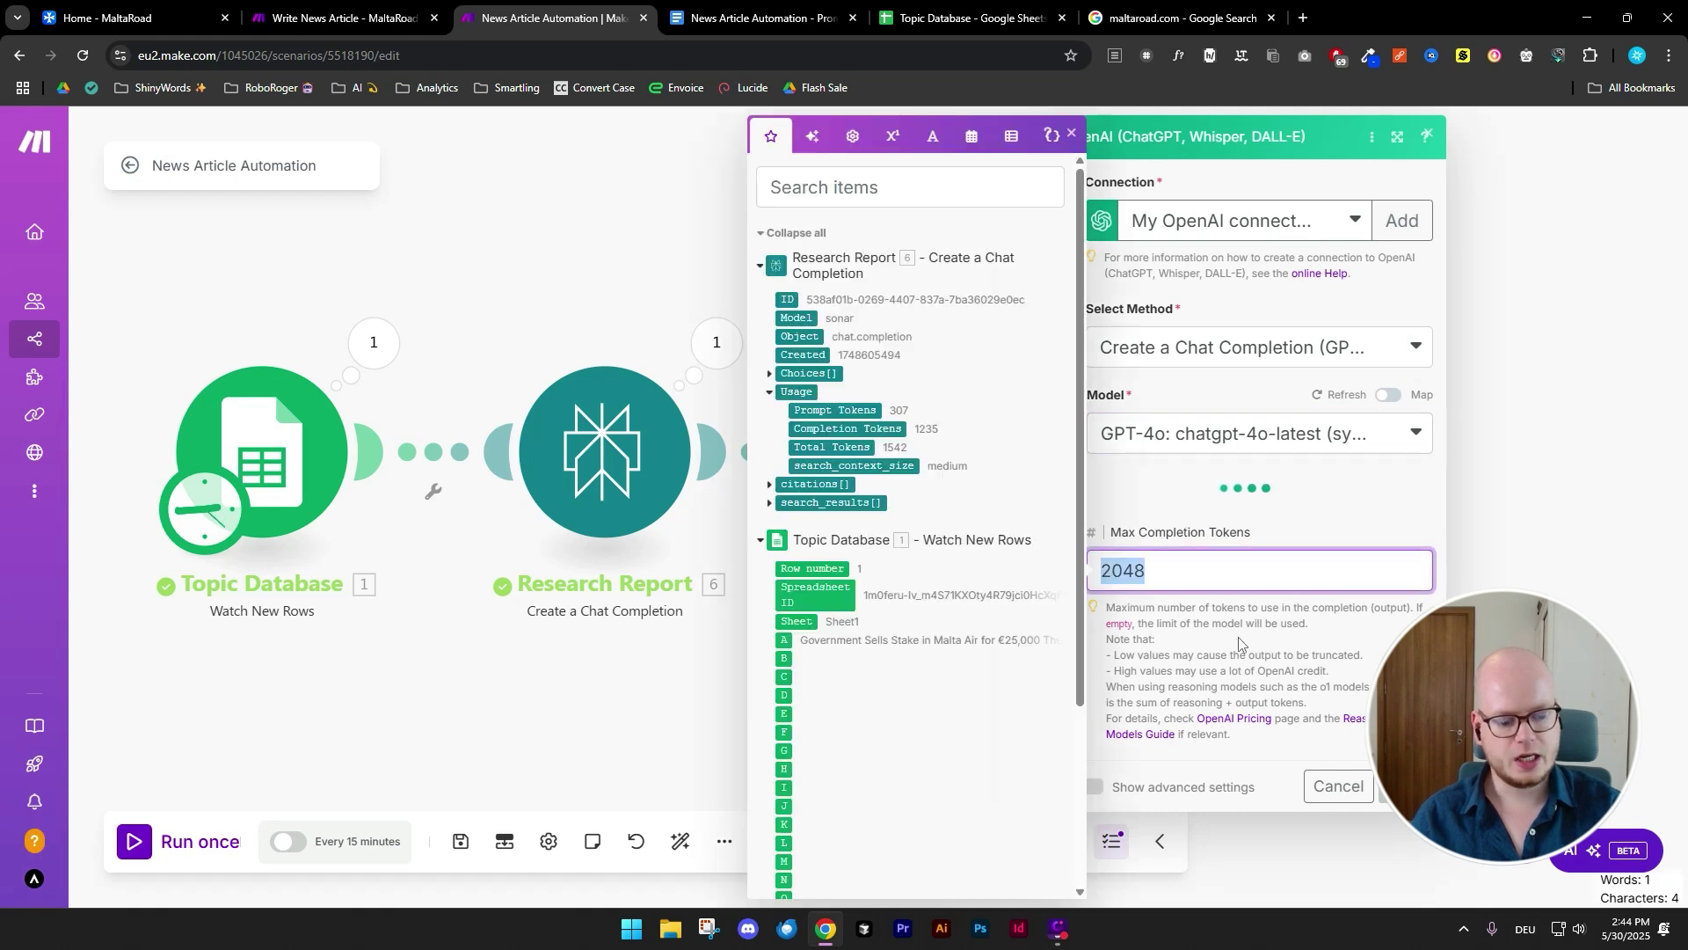
text(5000)
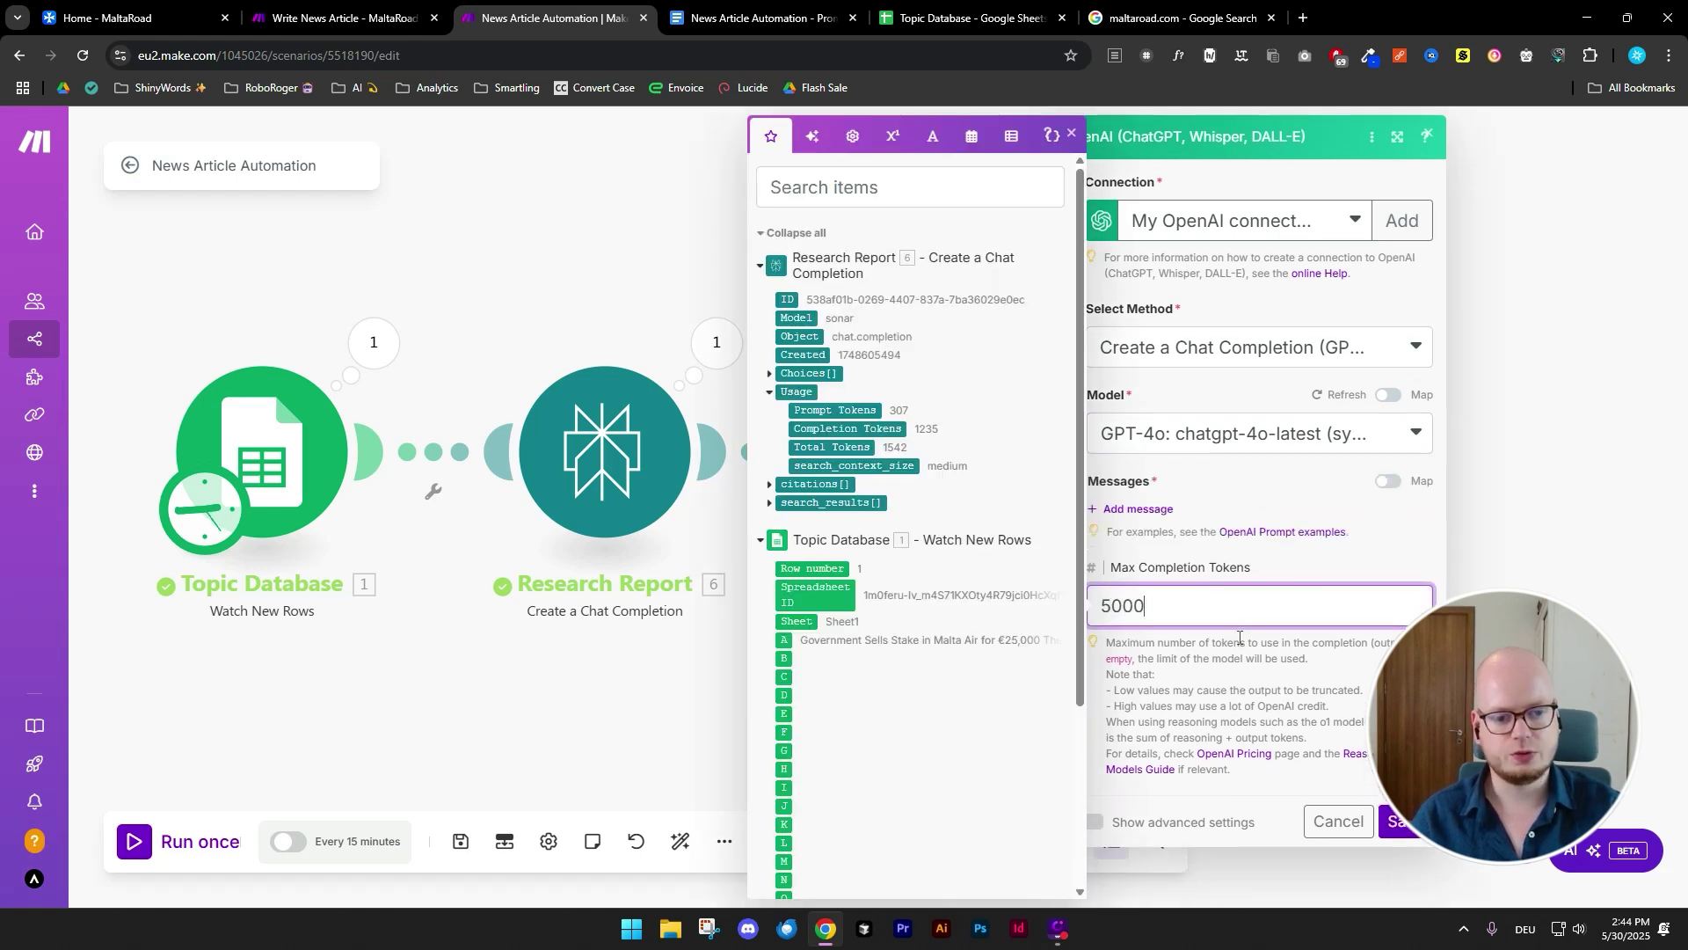
click(1324, 572)
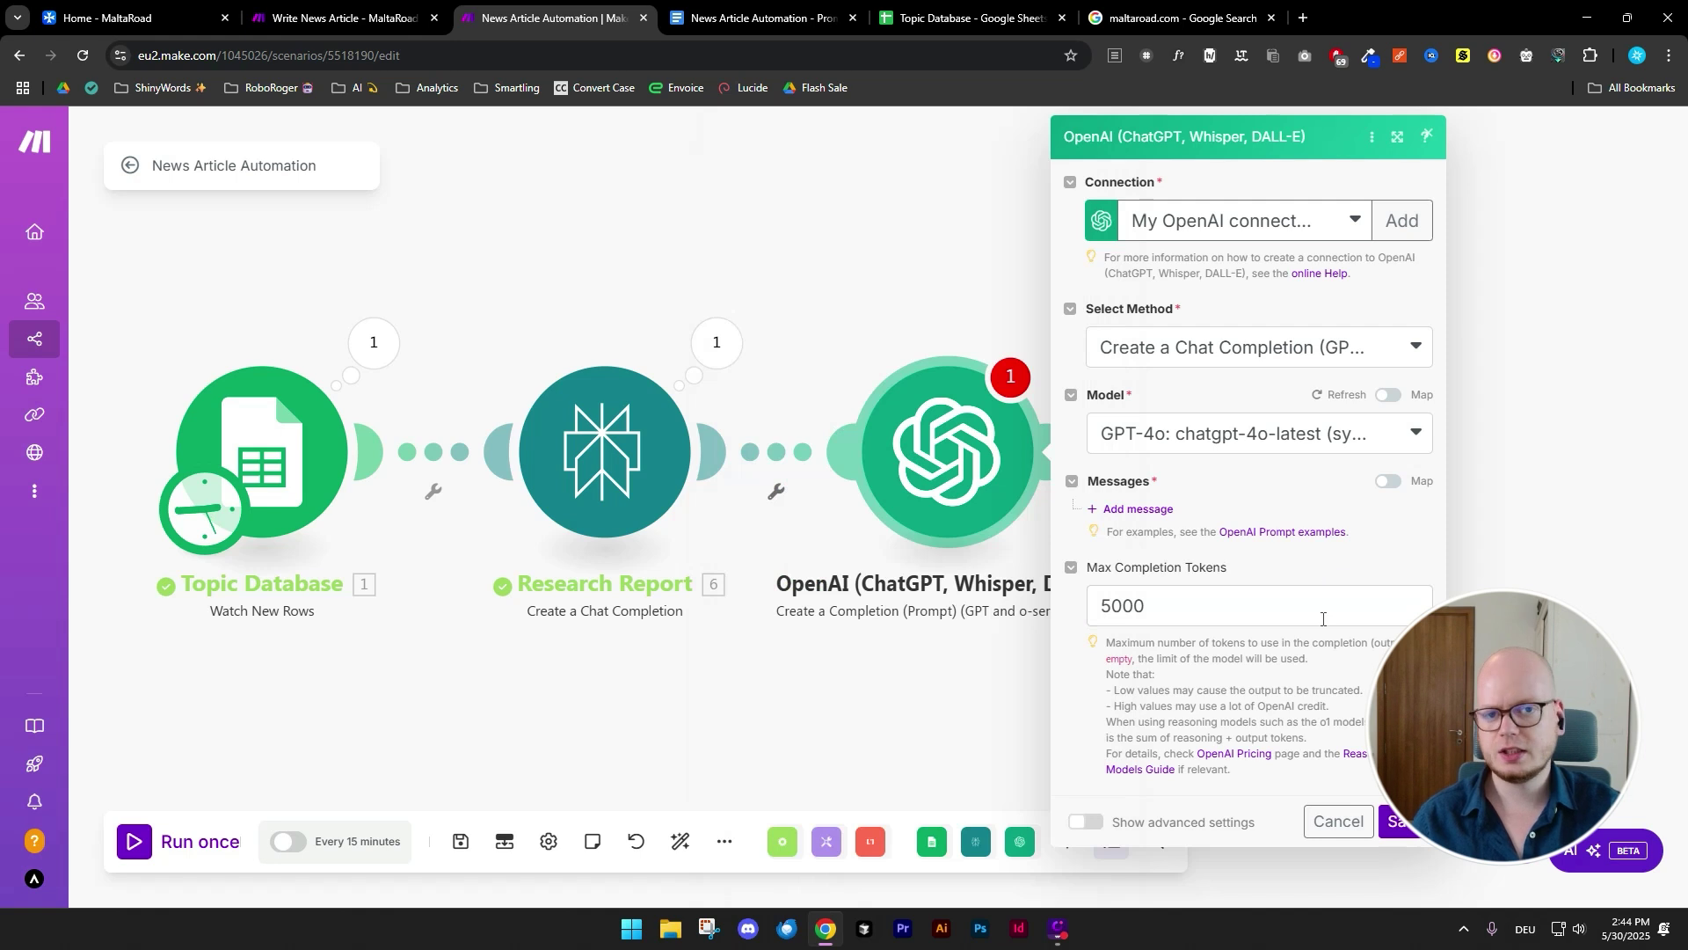
- Add a message with the User role and paste the copied article writing prompt as its text content
click(1138, 510)
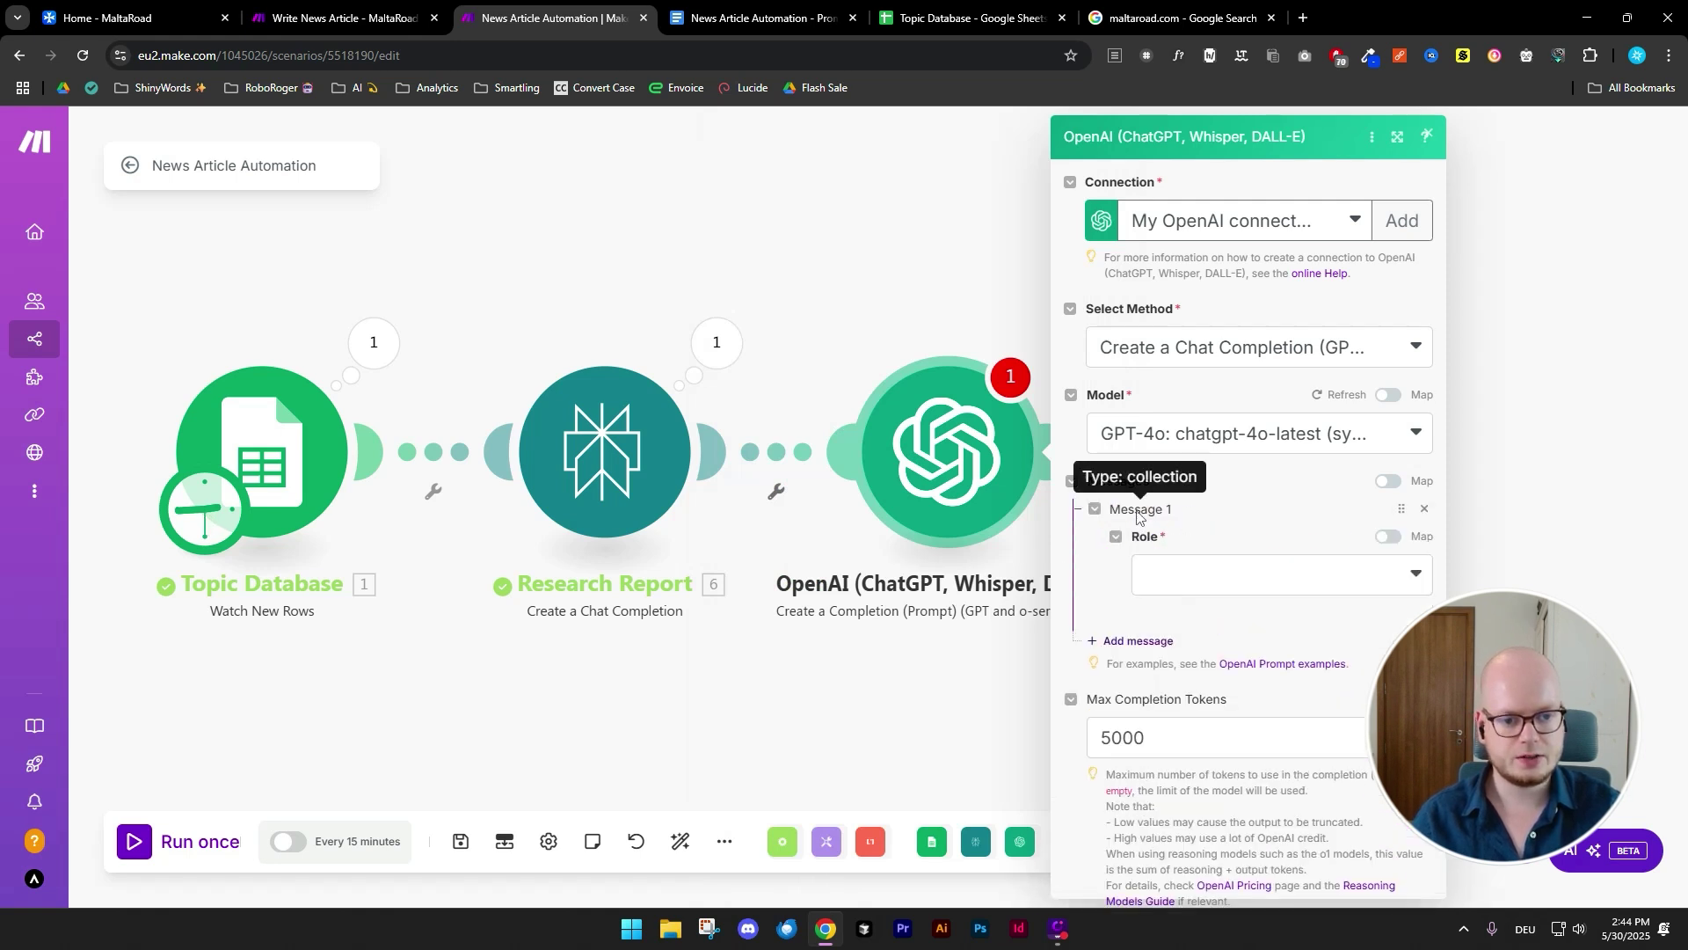
click(1194, 576)
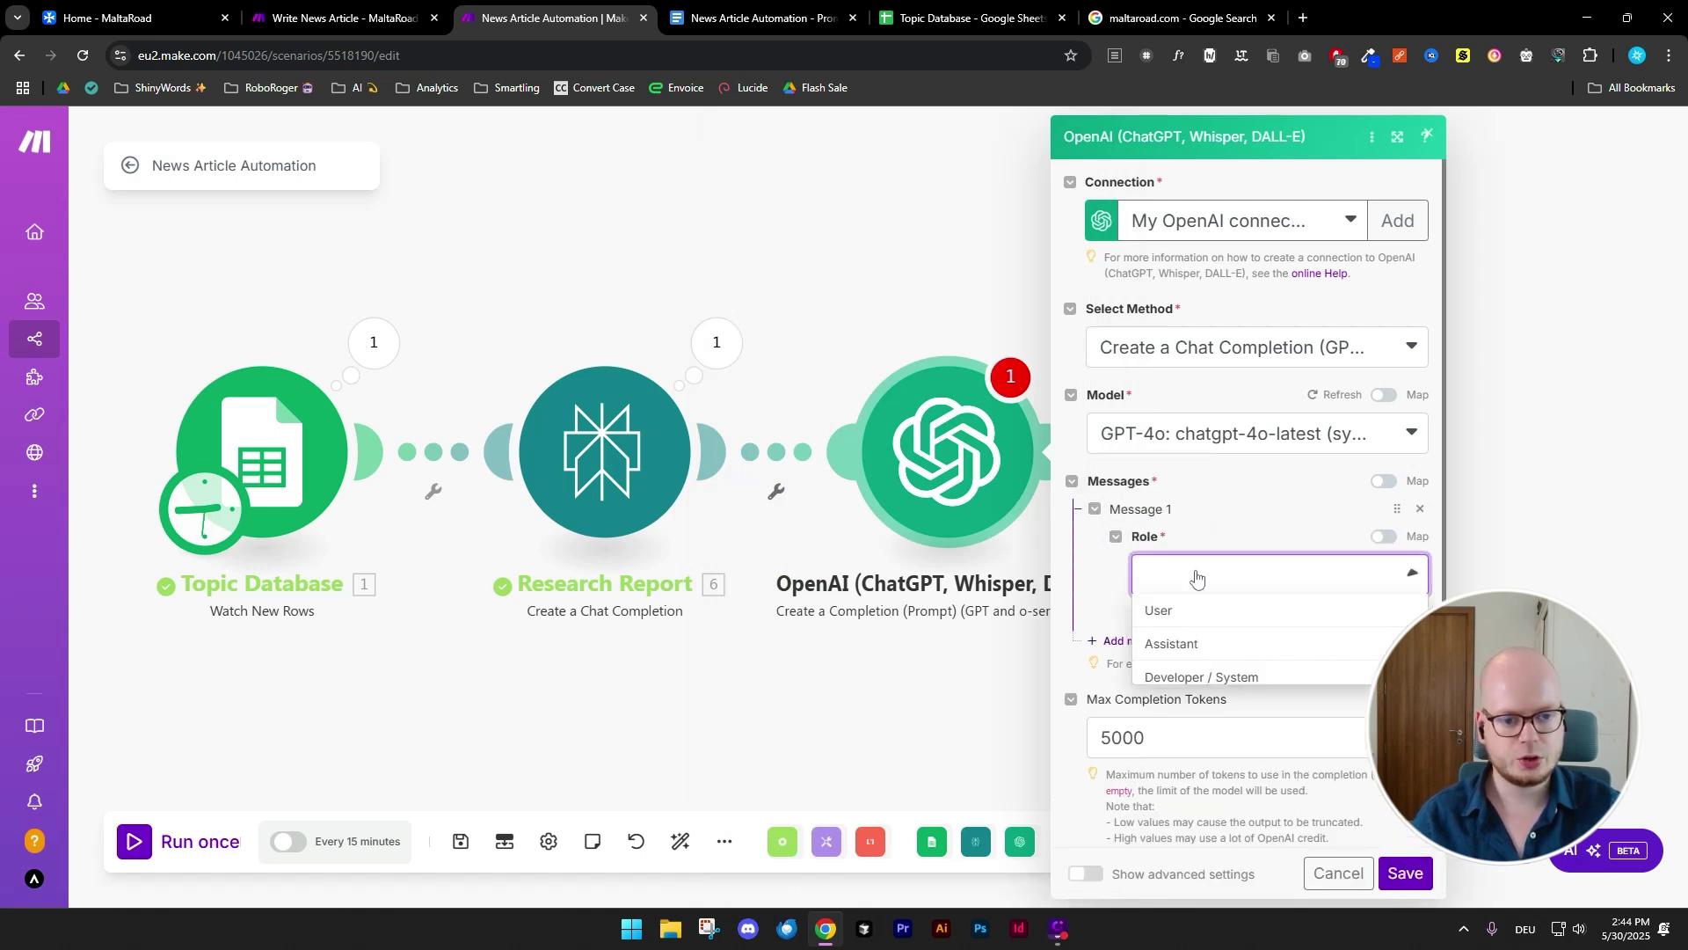
click(1266, 613)
scroll(1252, 619, down, 2)
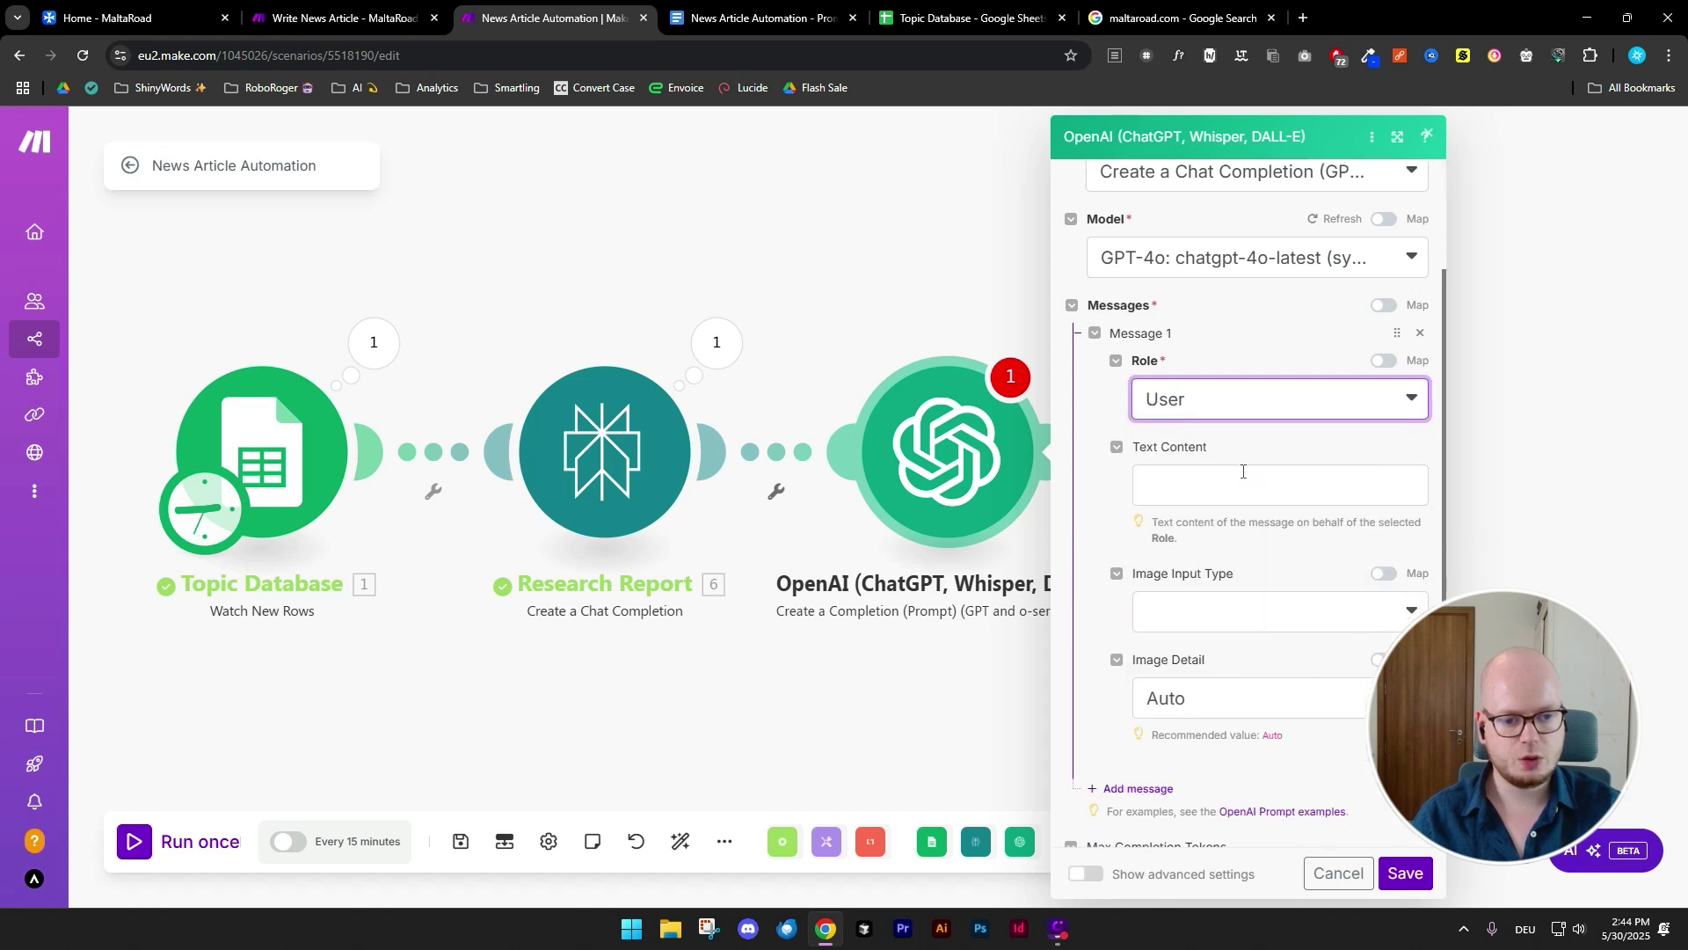
click(1243, 475)
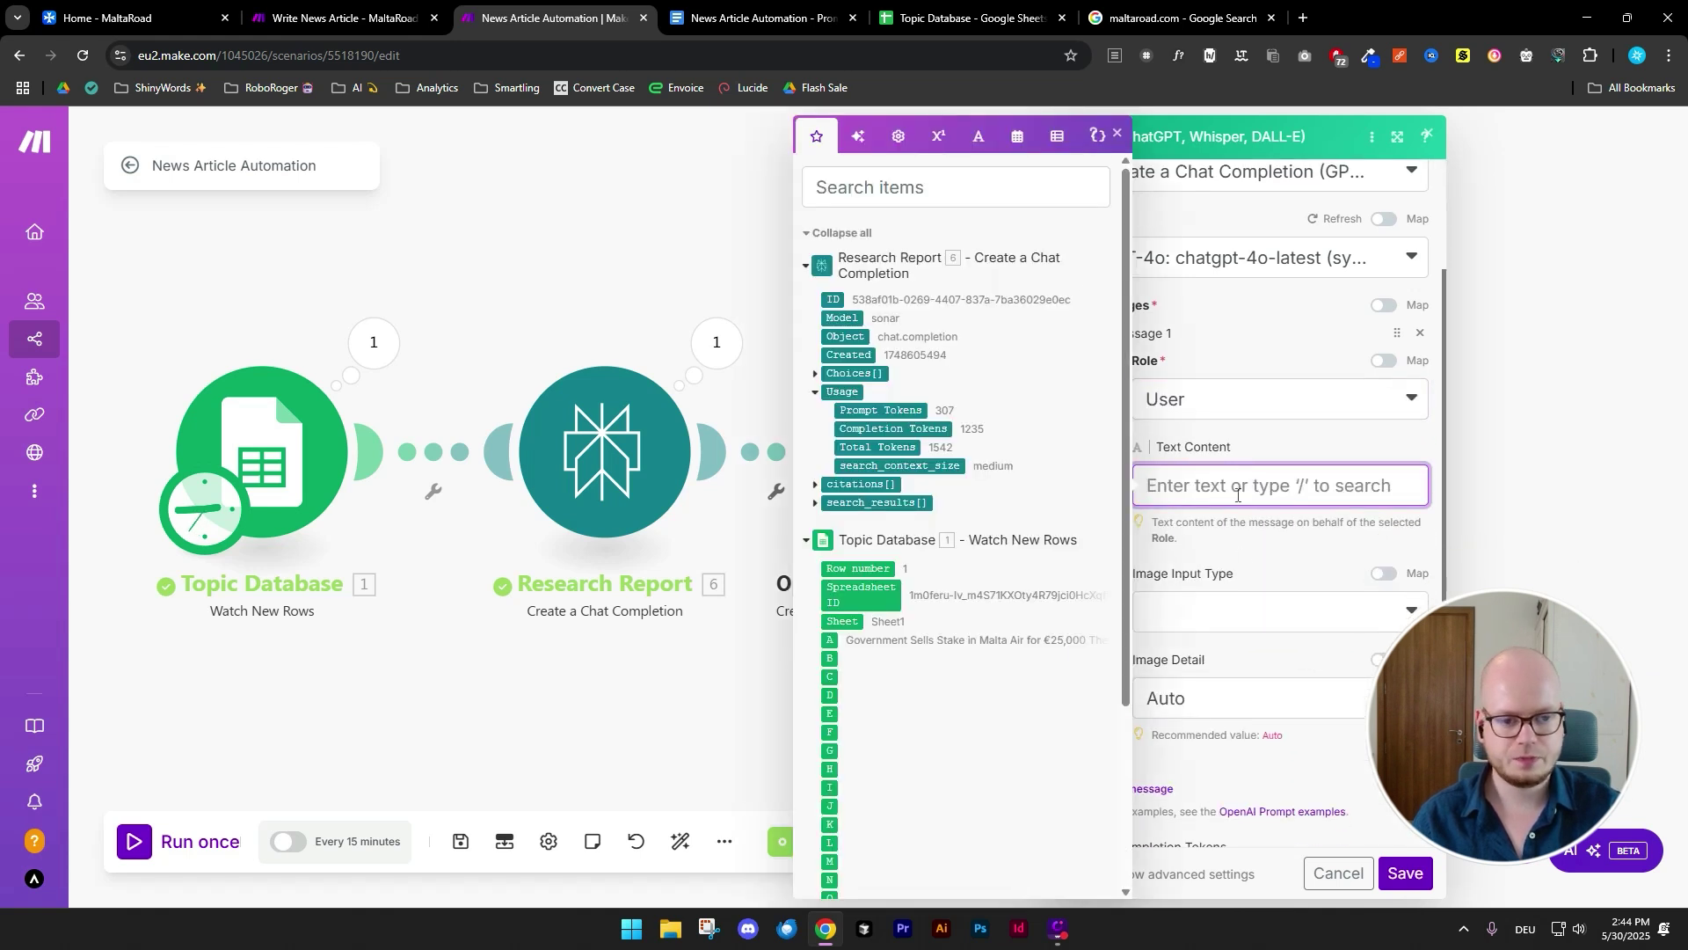
key(ctrl+v)
- Replace the [Topic] placeholder in the message with column A of Topic Database, keeping blank lines around it
scroll(1267, 590, up, 2)
scroll(1266, 590, up, 6)
scroll(1342, 669, up, 5)
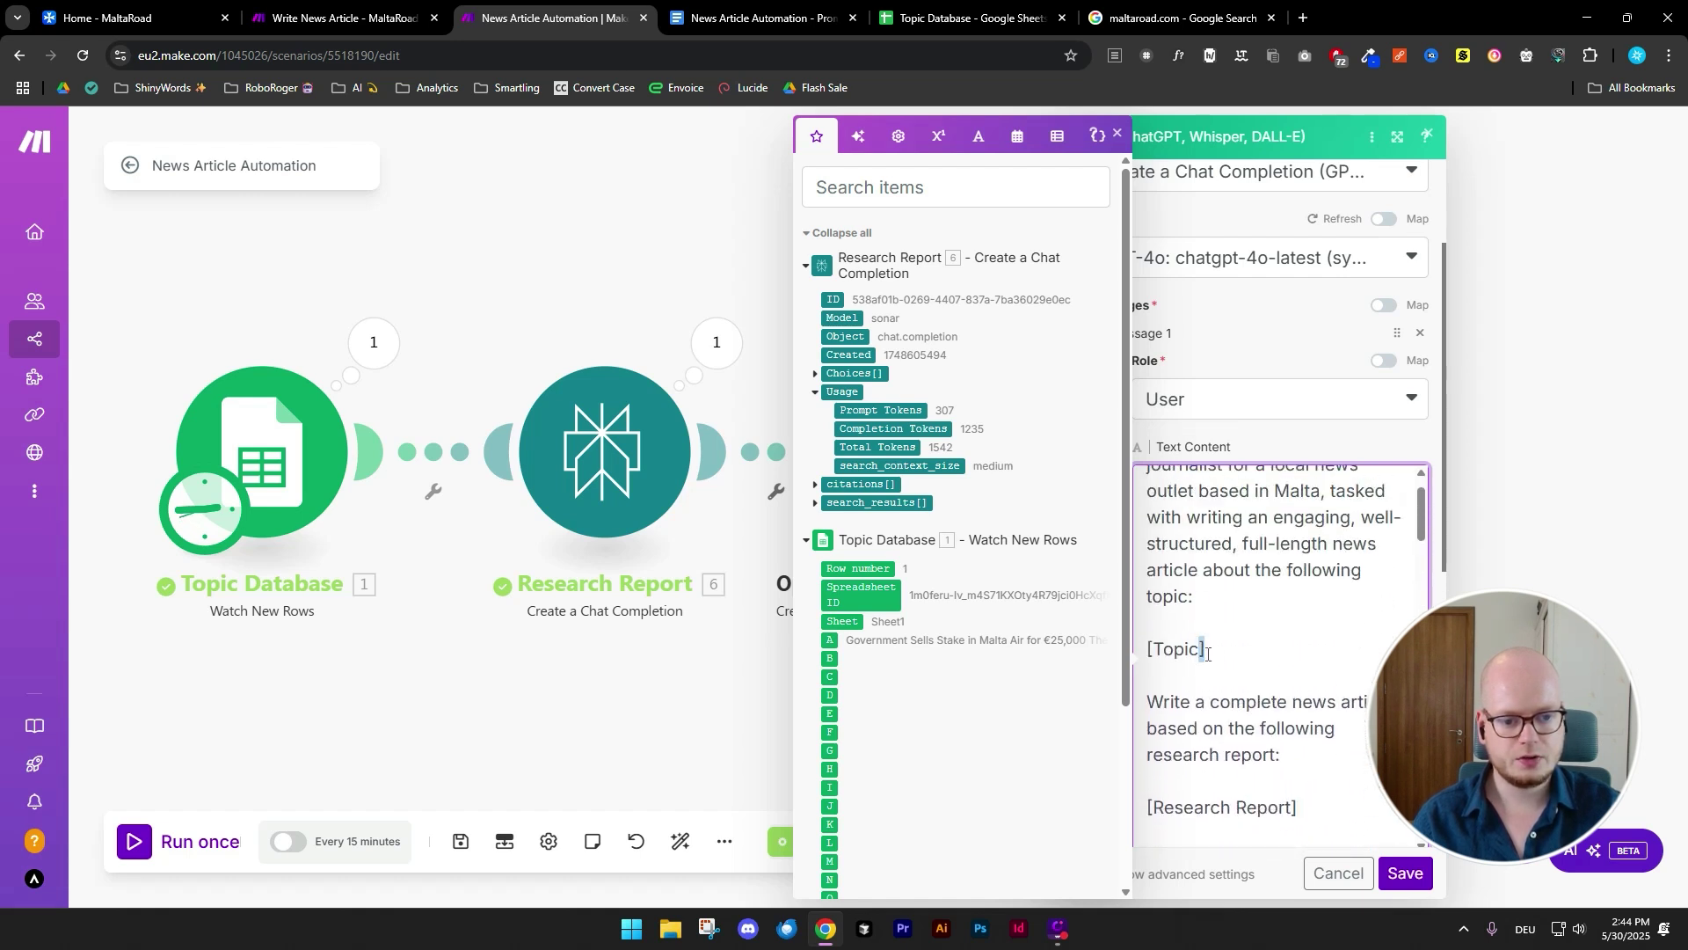
drag(1207, 653, 1148, 649)
key(BackSpace)
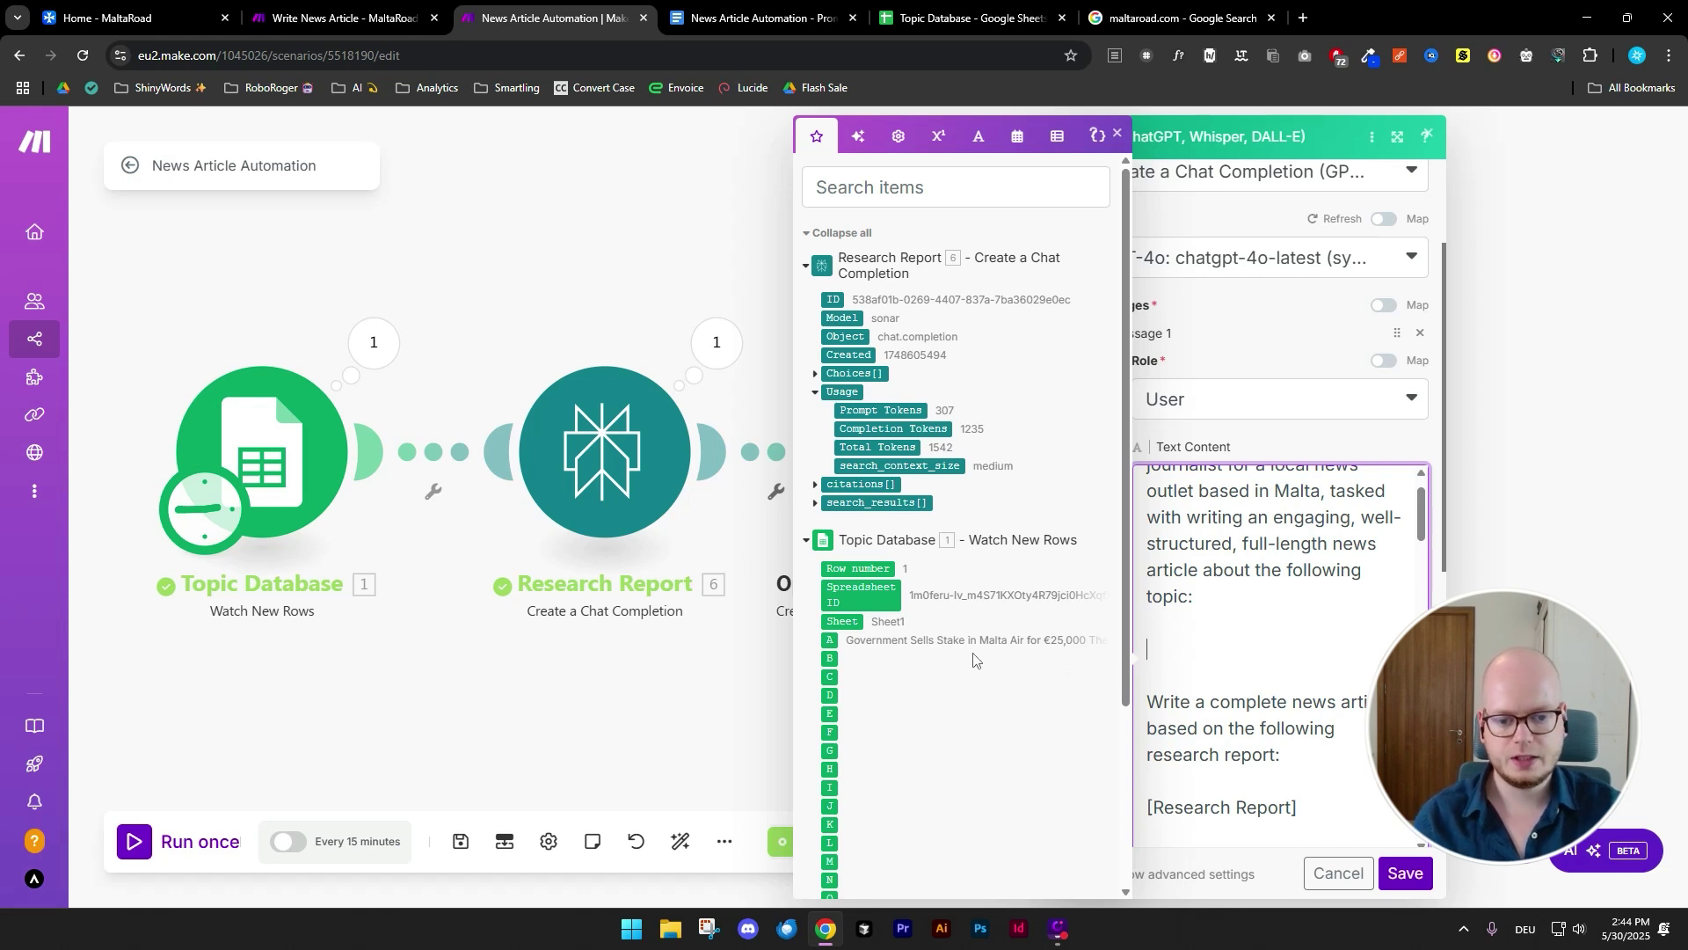
click(832, 641)
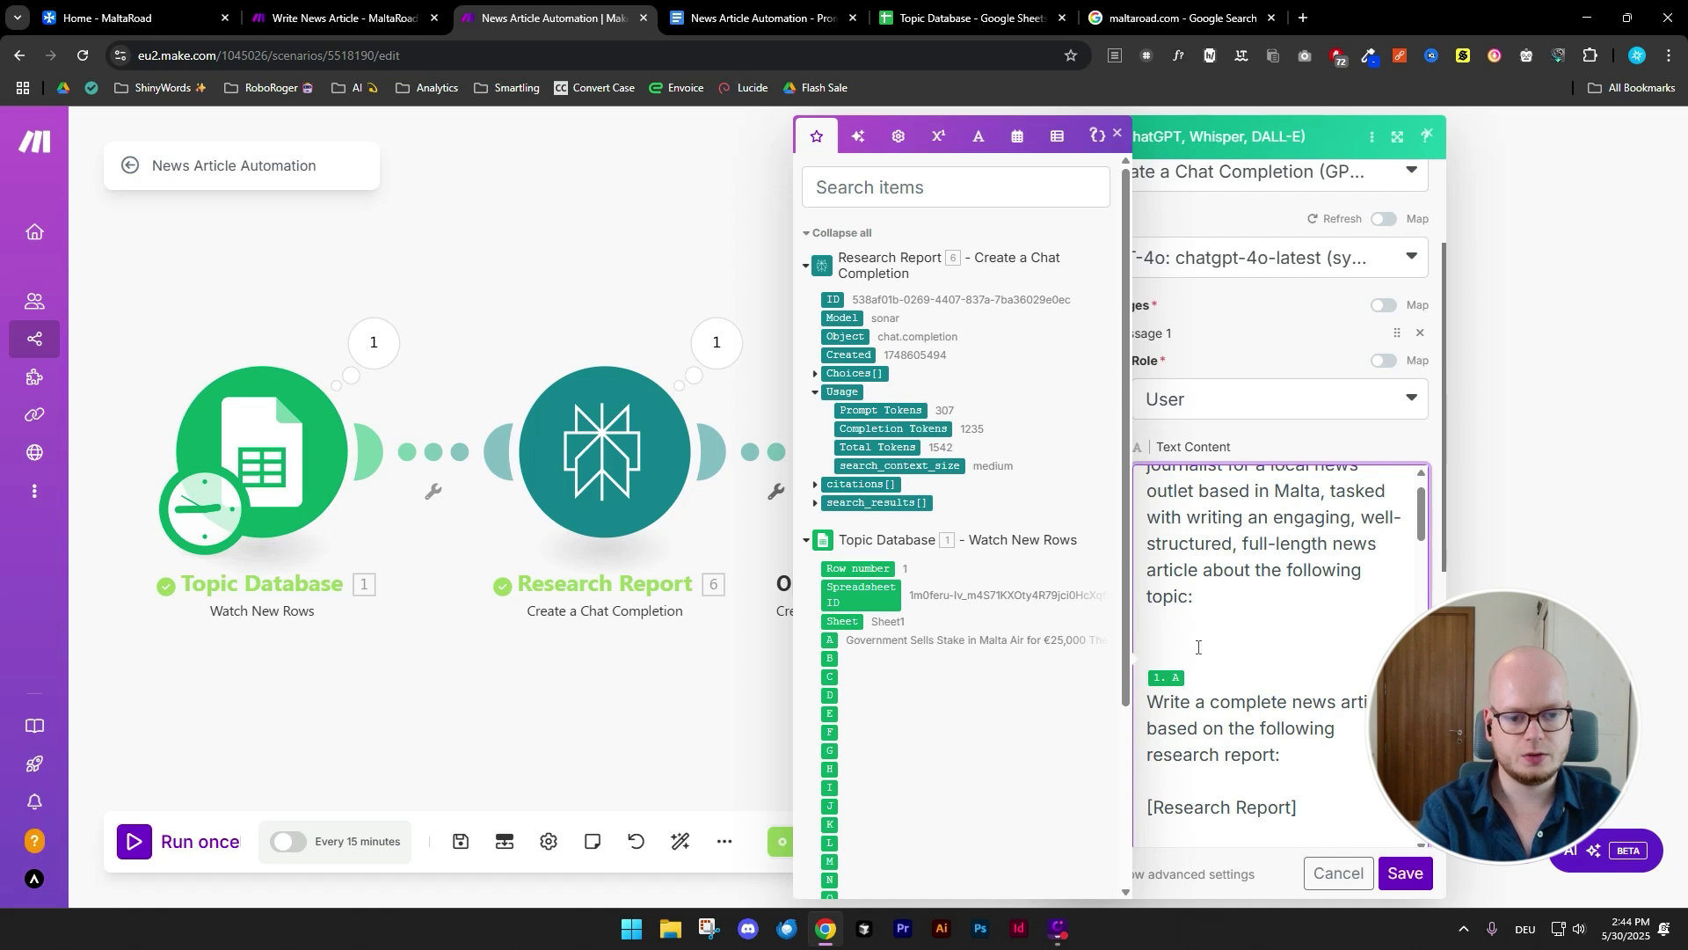
key(BackSpace)
key(Return)
scroll(1269, 661, down, 1)
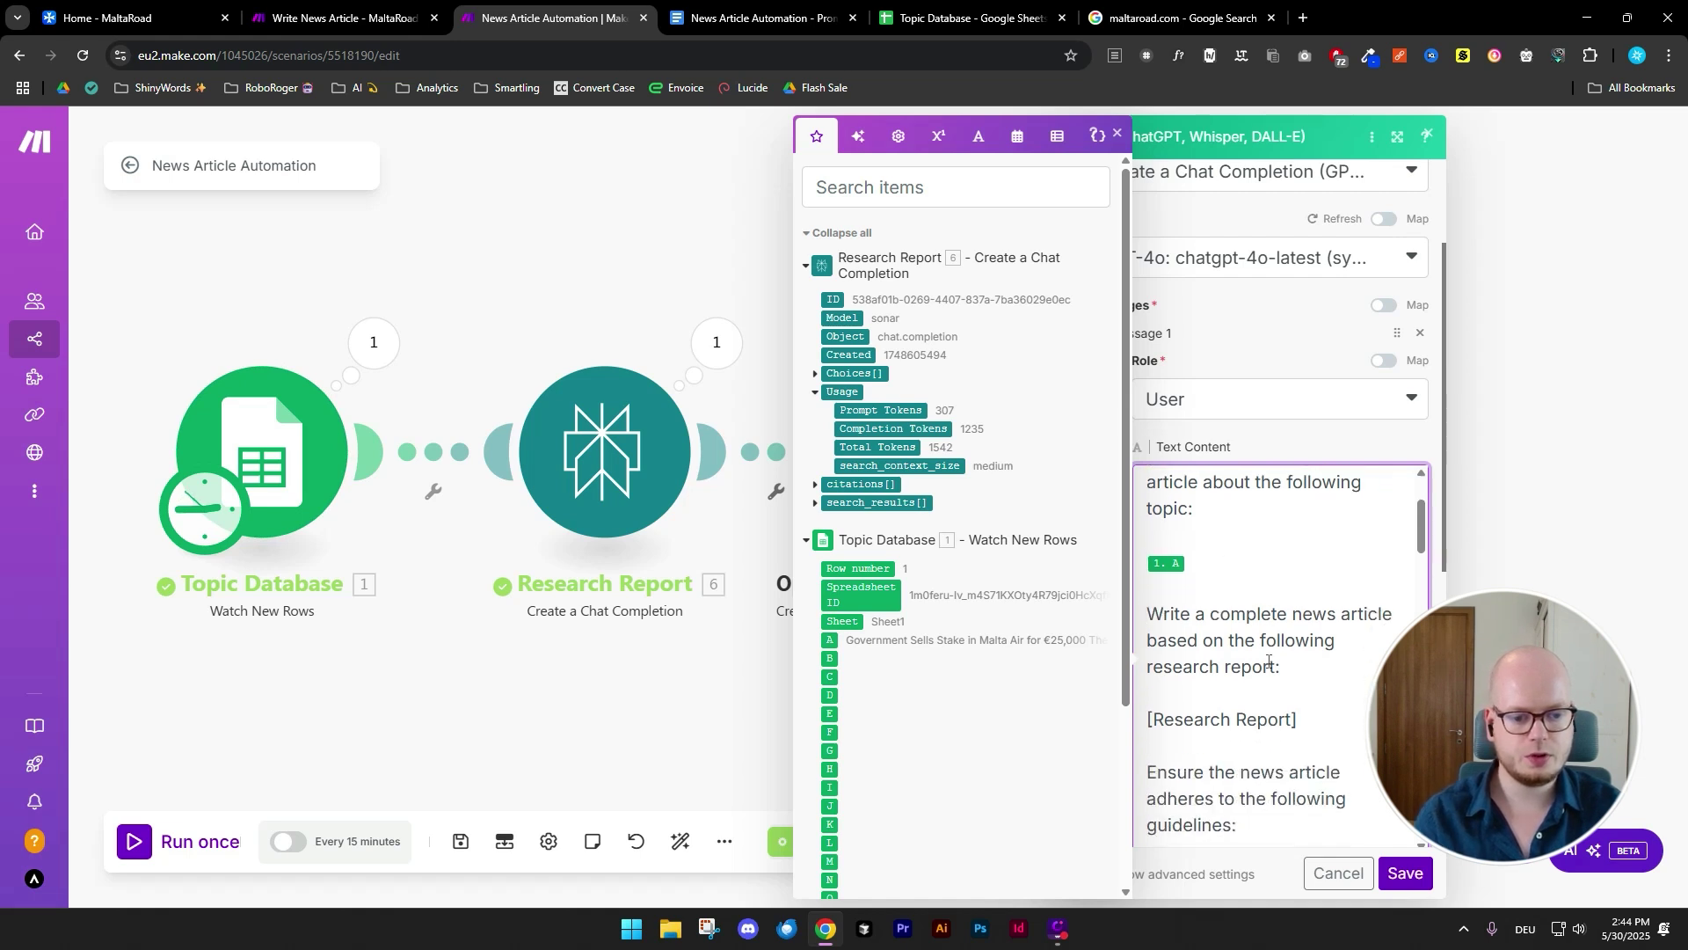
- Replace the [Research Report] placeholder with the Message Content from Research Report's Choices, adjusting the surrounding line breaks
drag(1344, 717, 1157, 722)
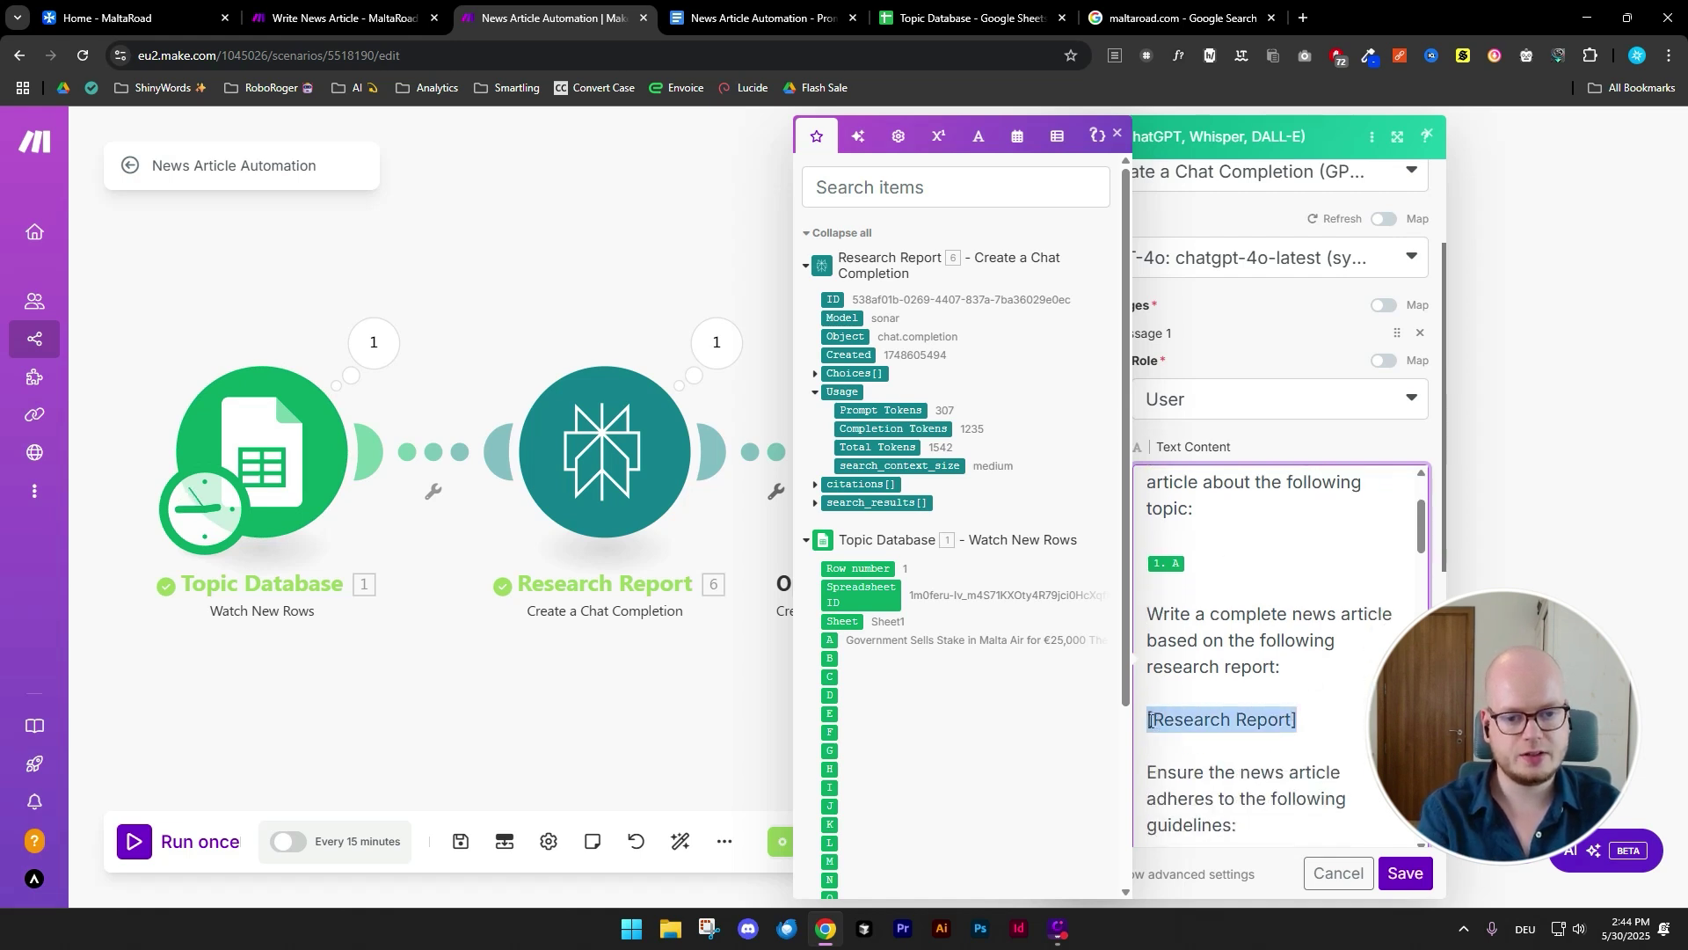
key(BackSpace)
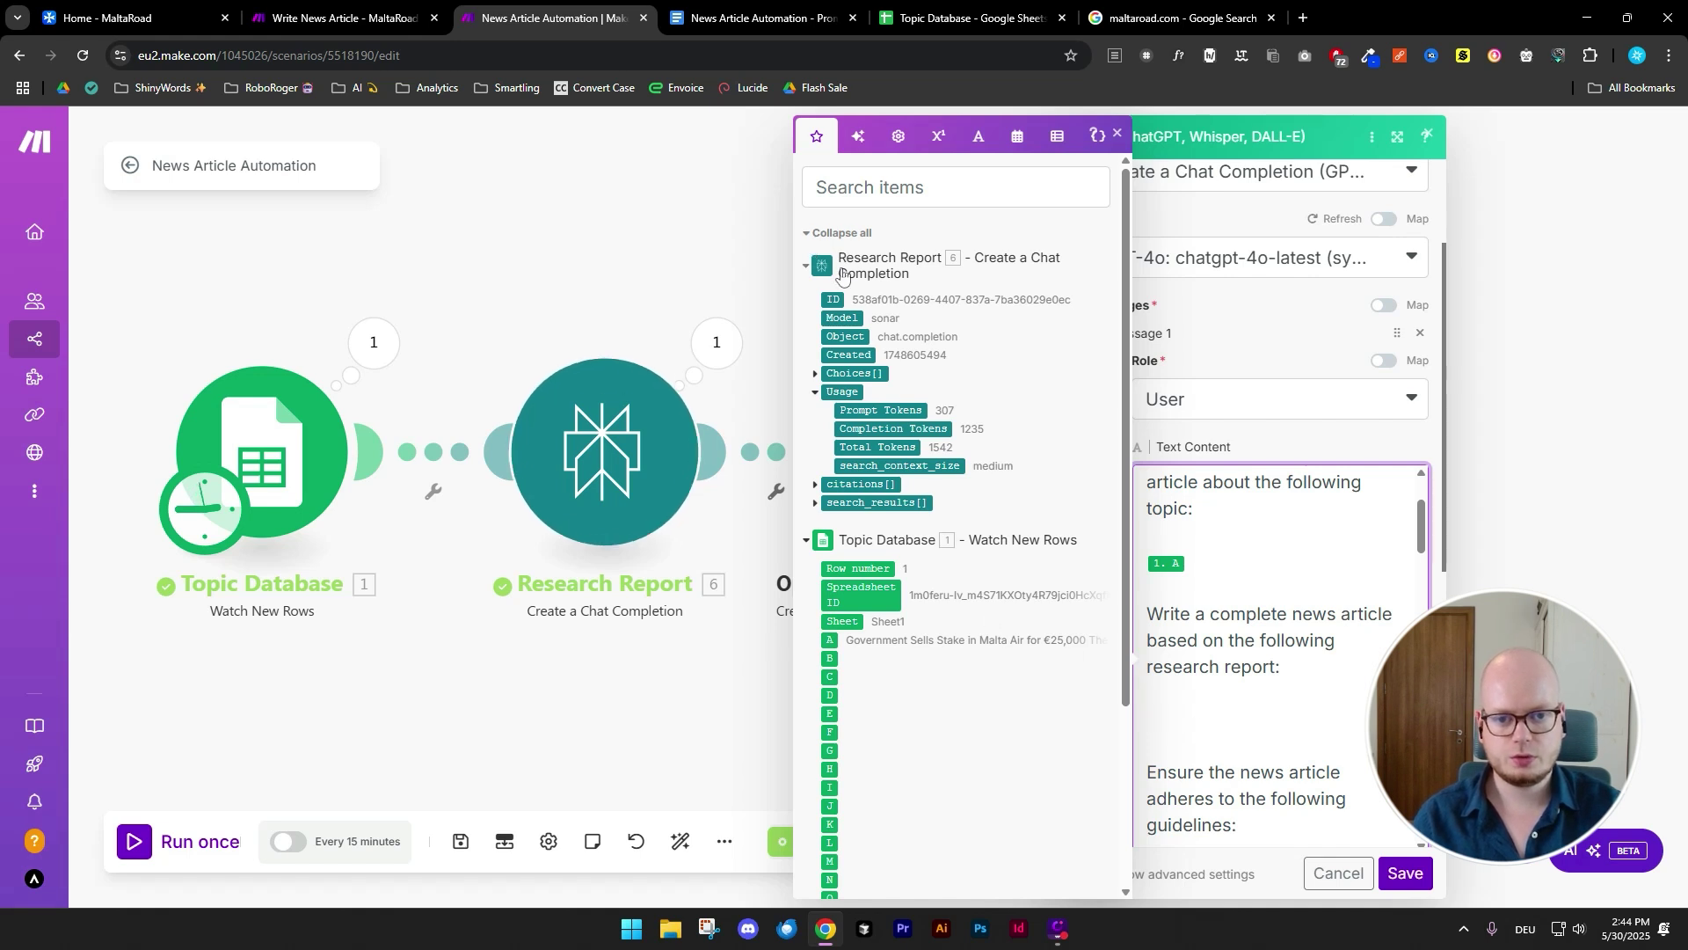
click(817, 374)
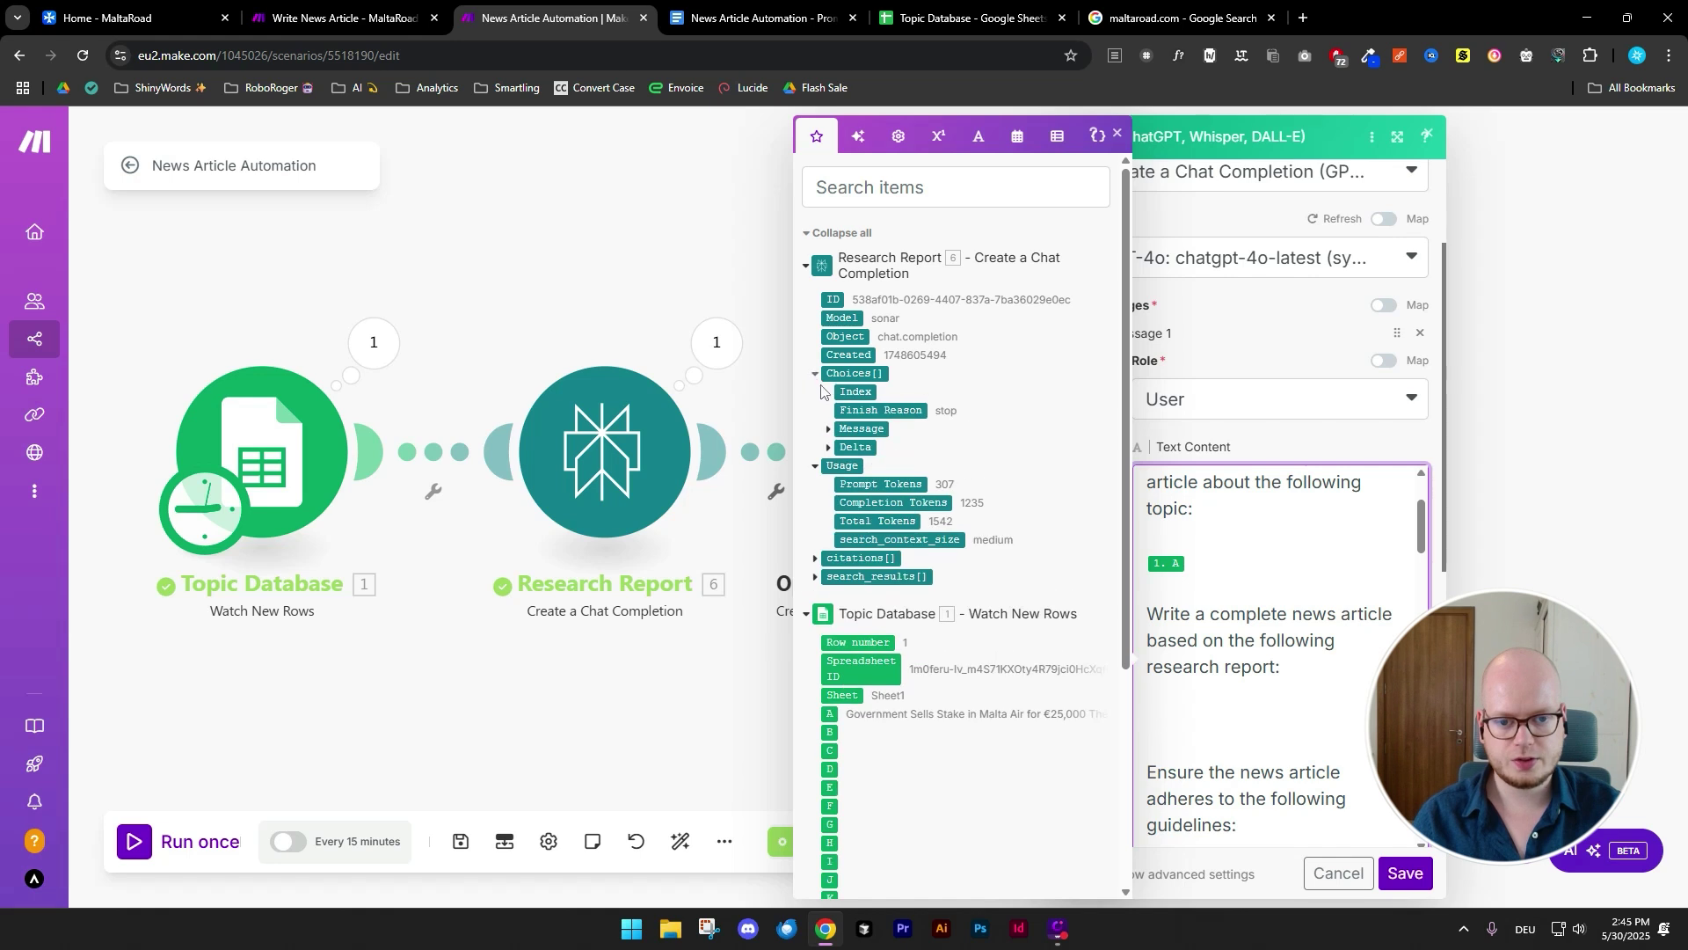
click(827, 431)
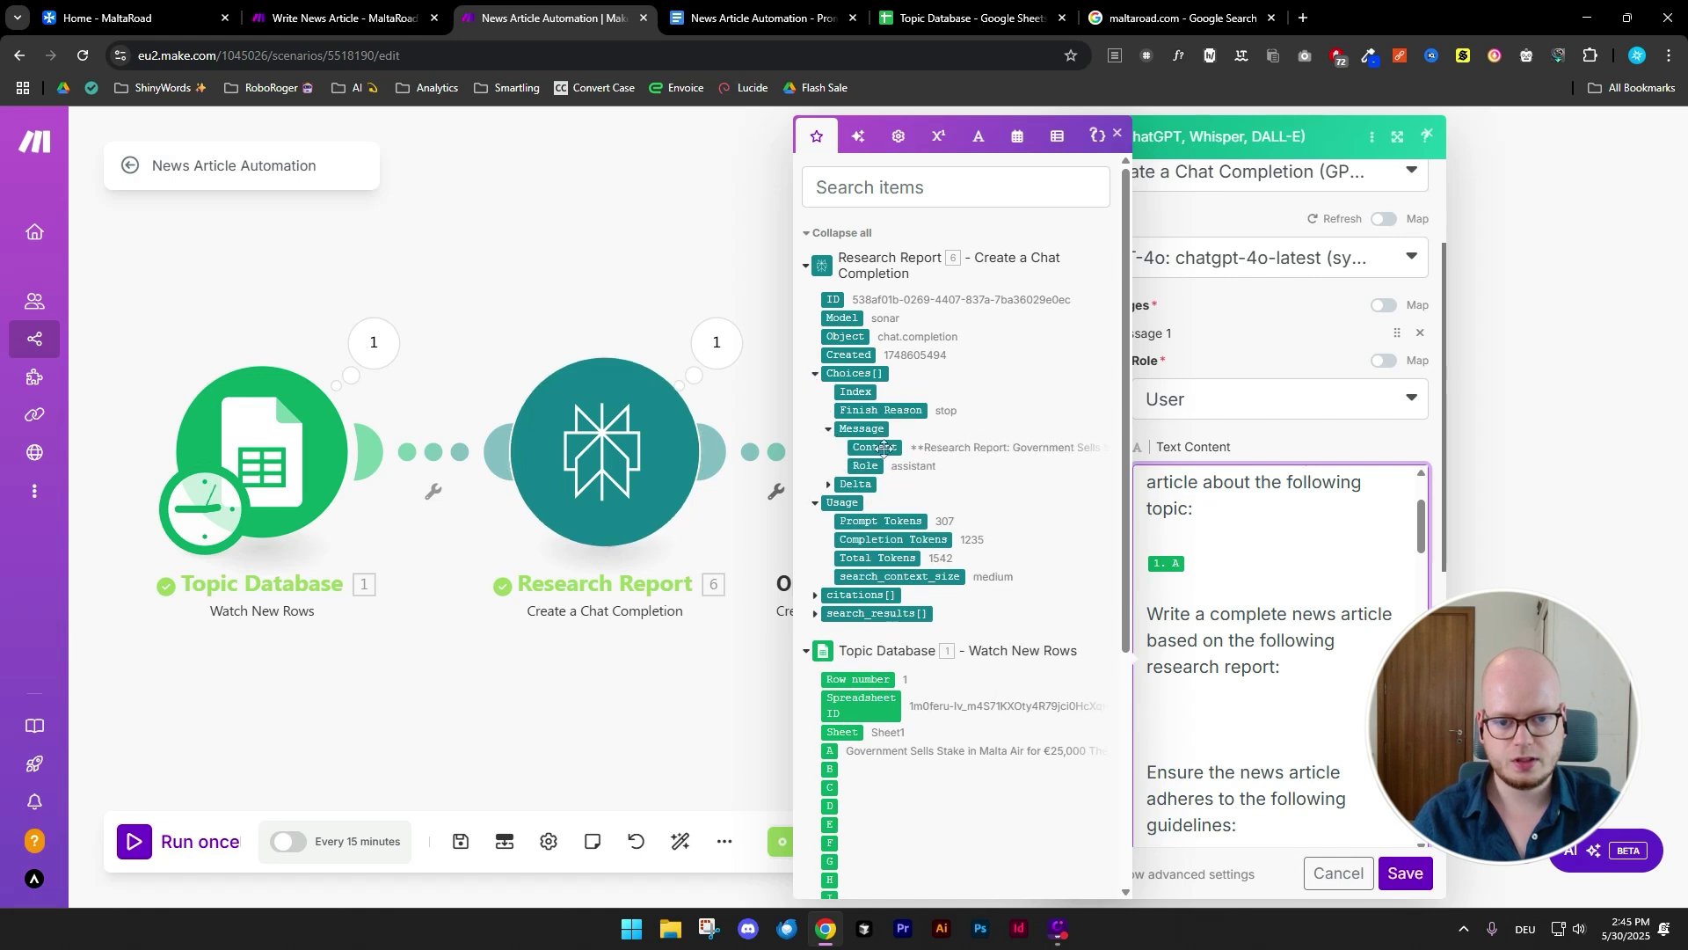
click(879, 448)
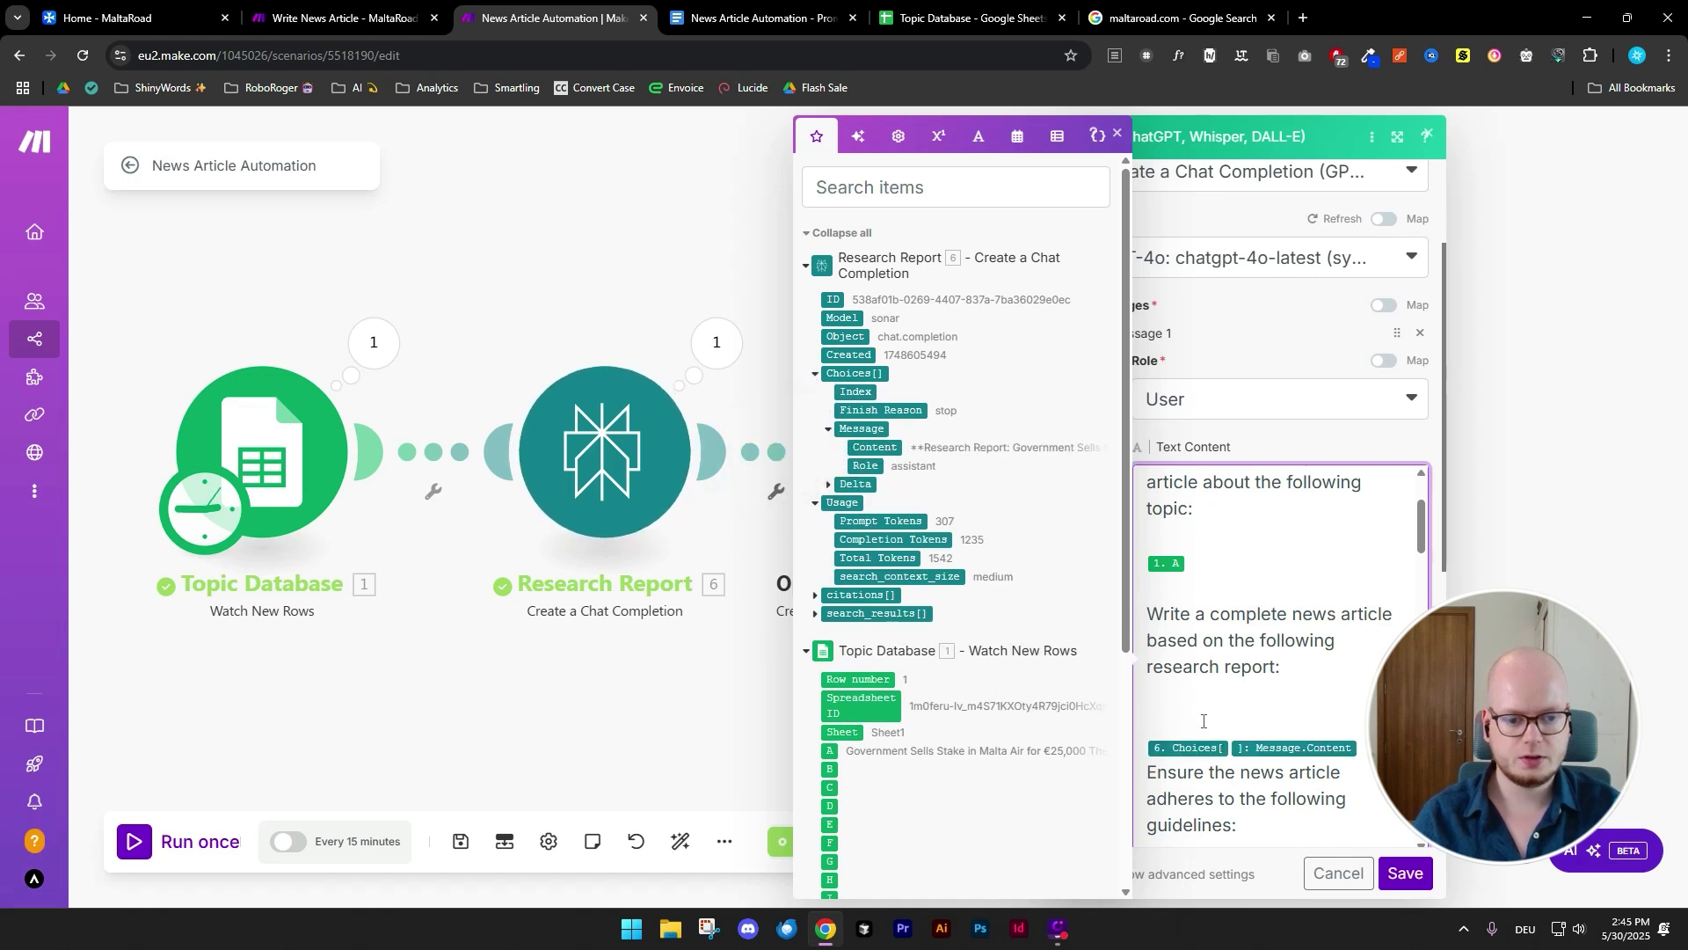
key(BackSpace)
key(Return)
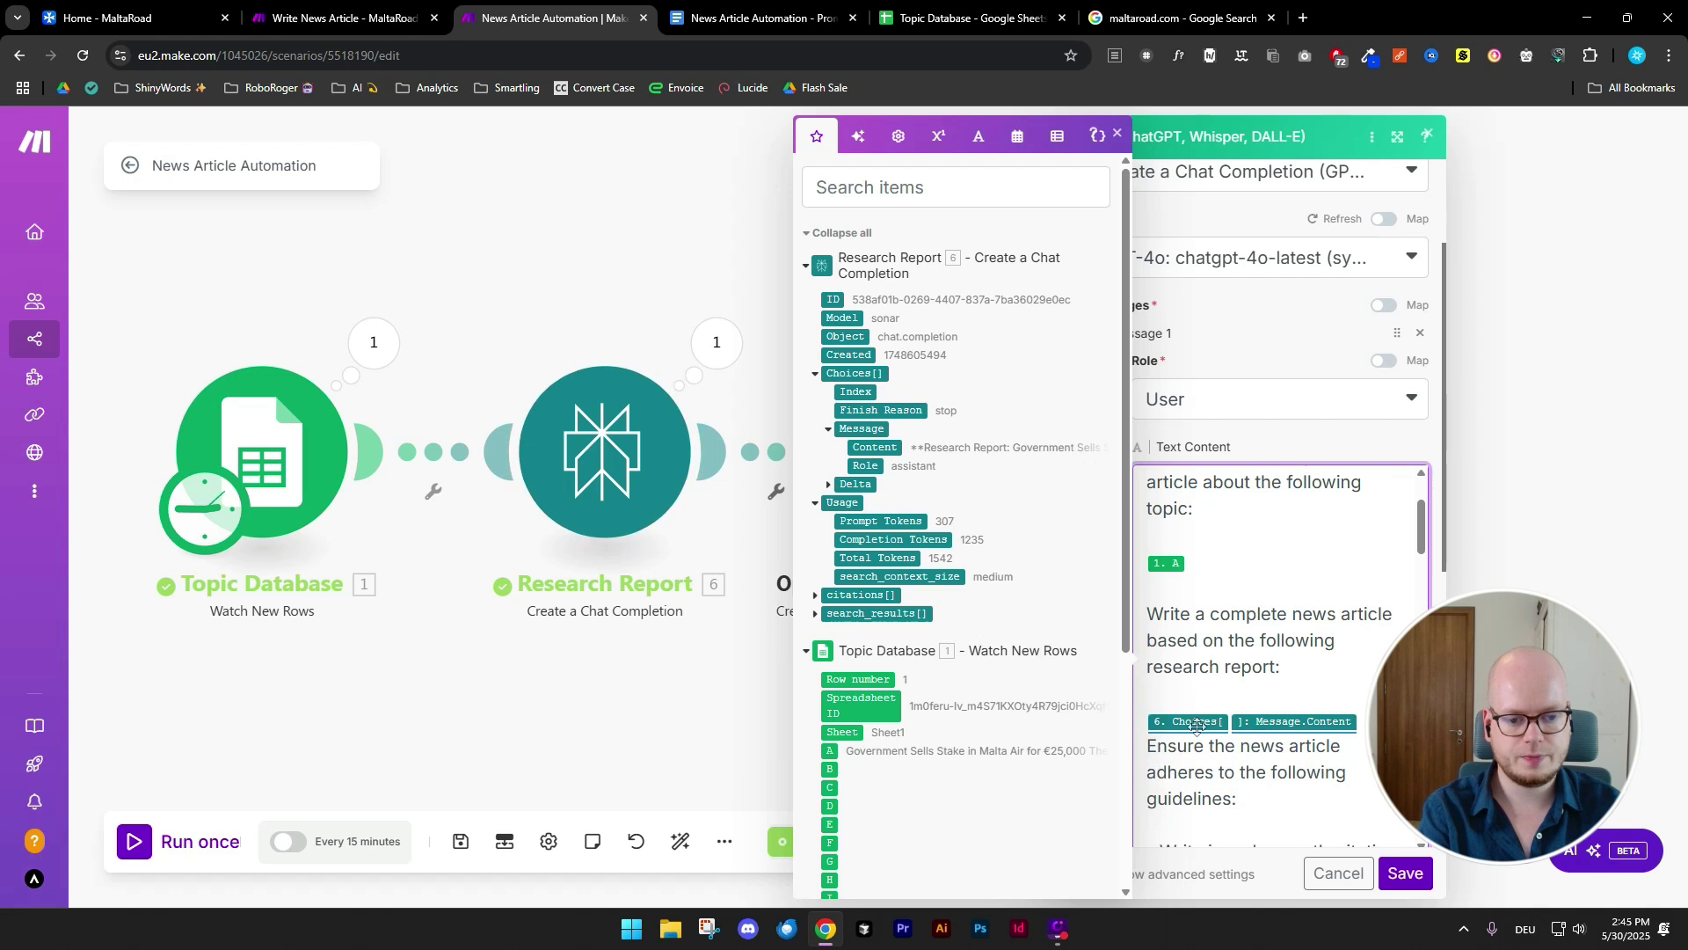
- Check the rest of the prompt through to its end and save the OpenAI module
scroll(1292, 691, down, 10)
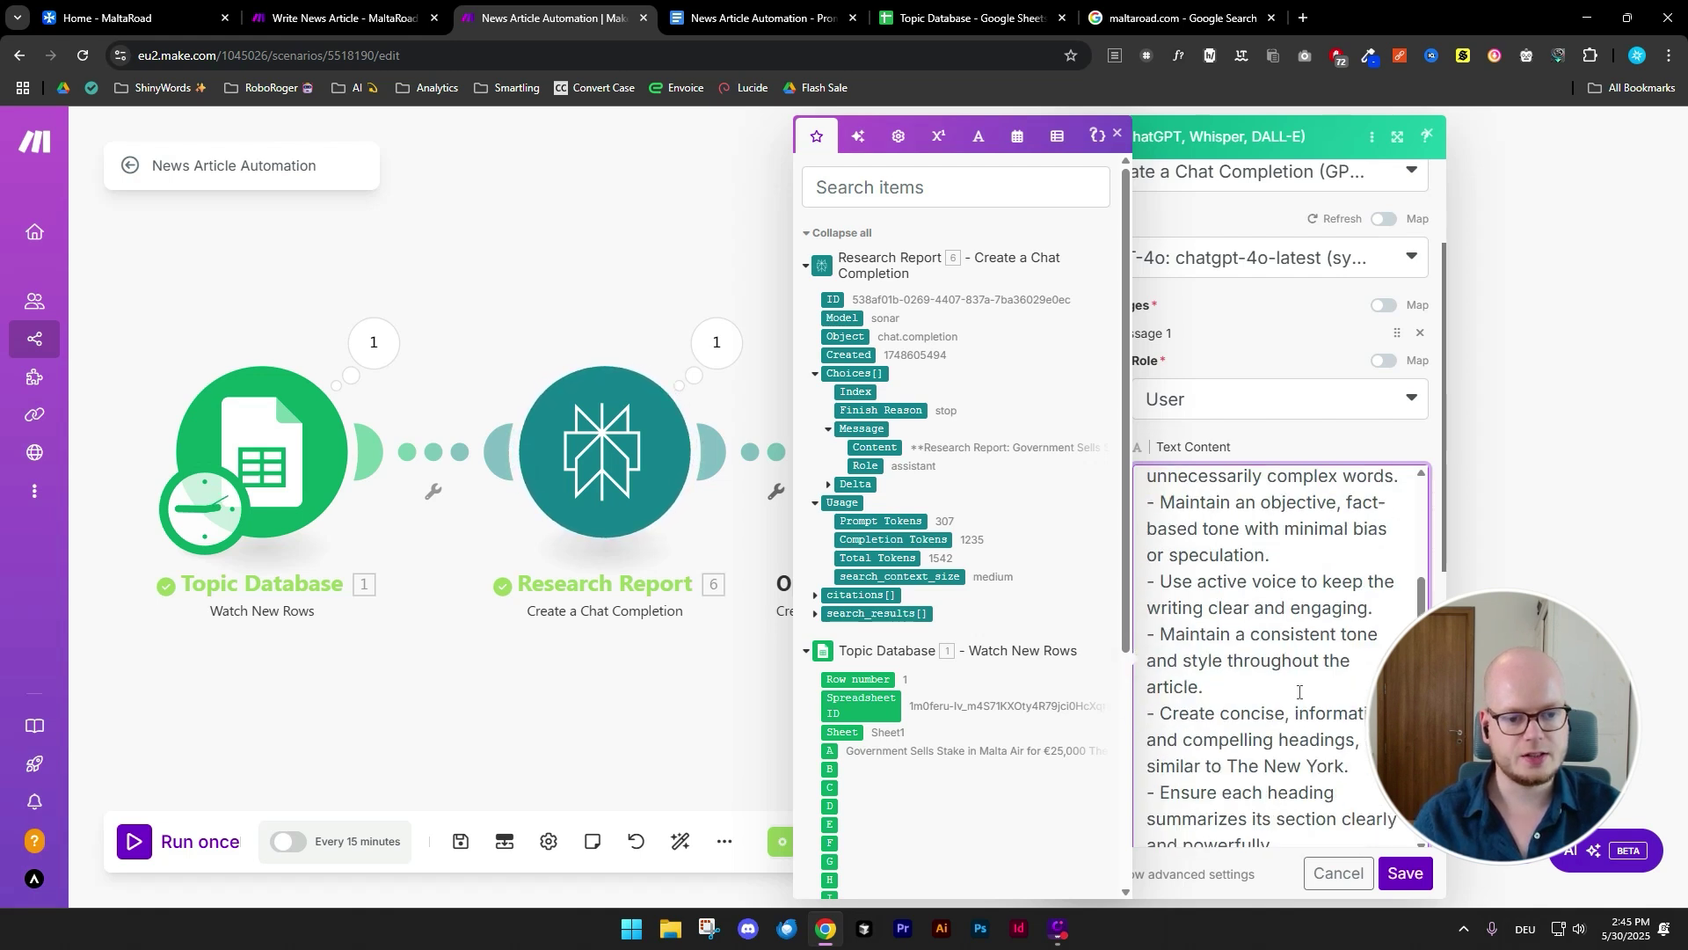
scroll(1299, 692, down, 3)
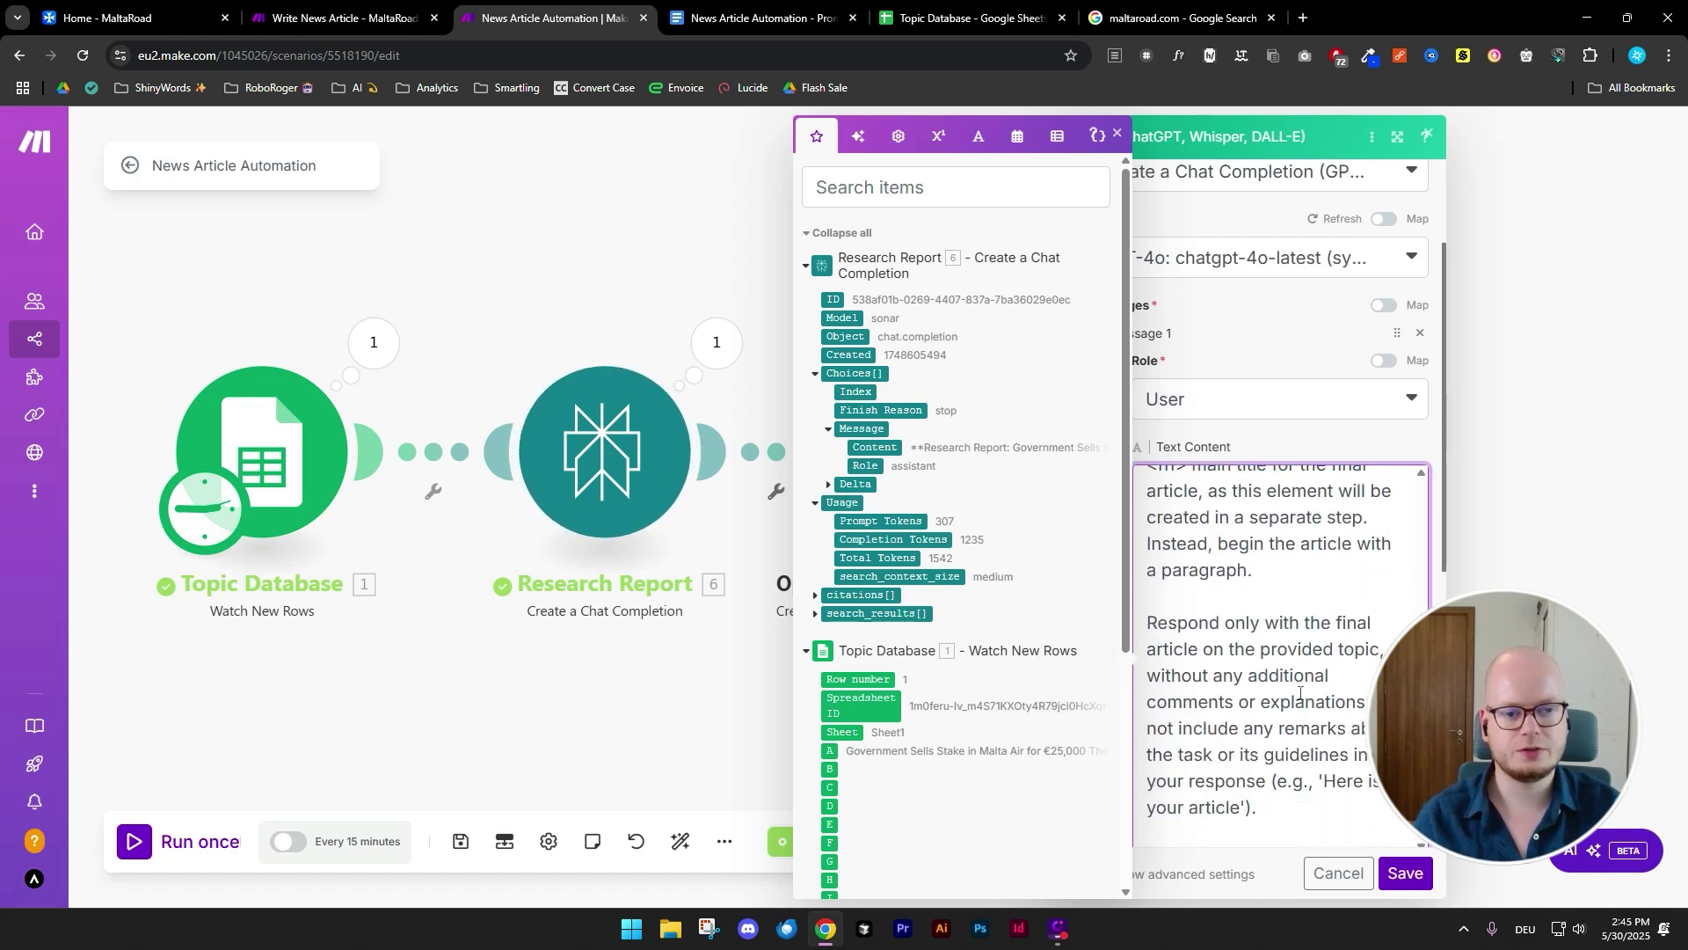
scroll(1300, 693, down, 2)
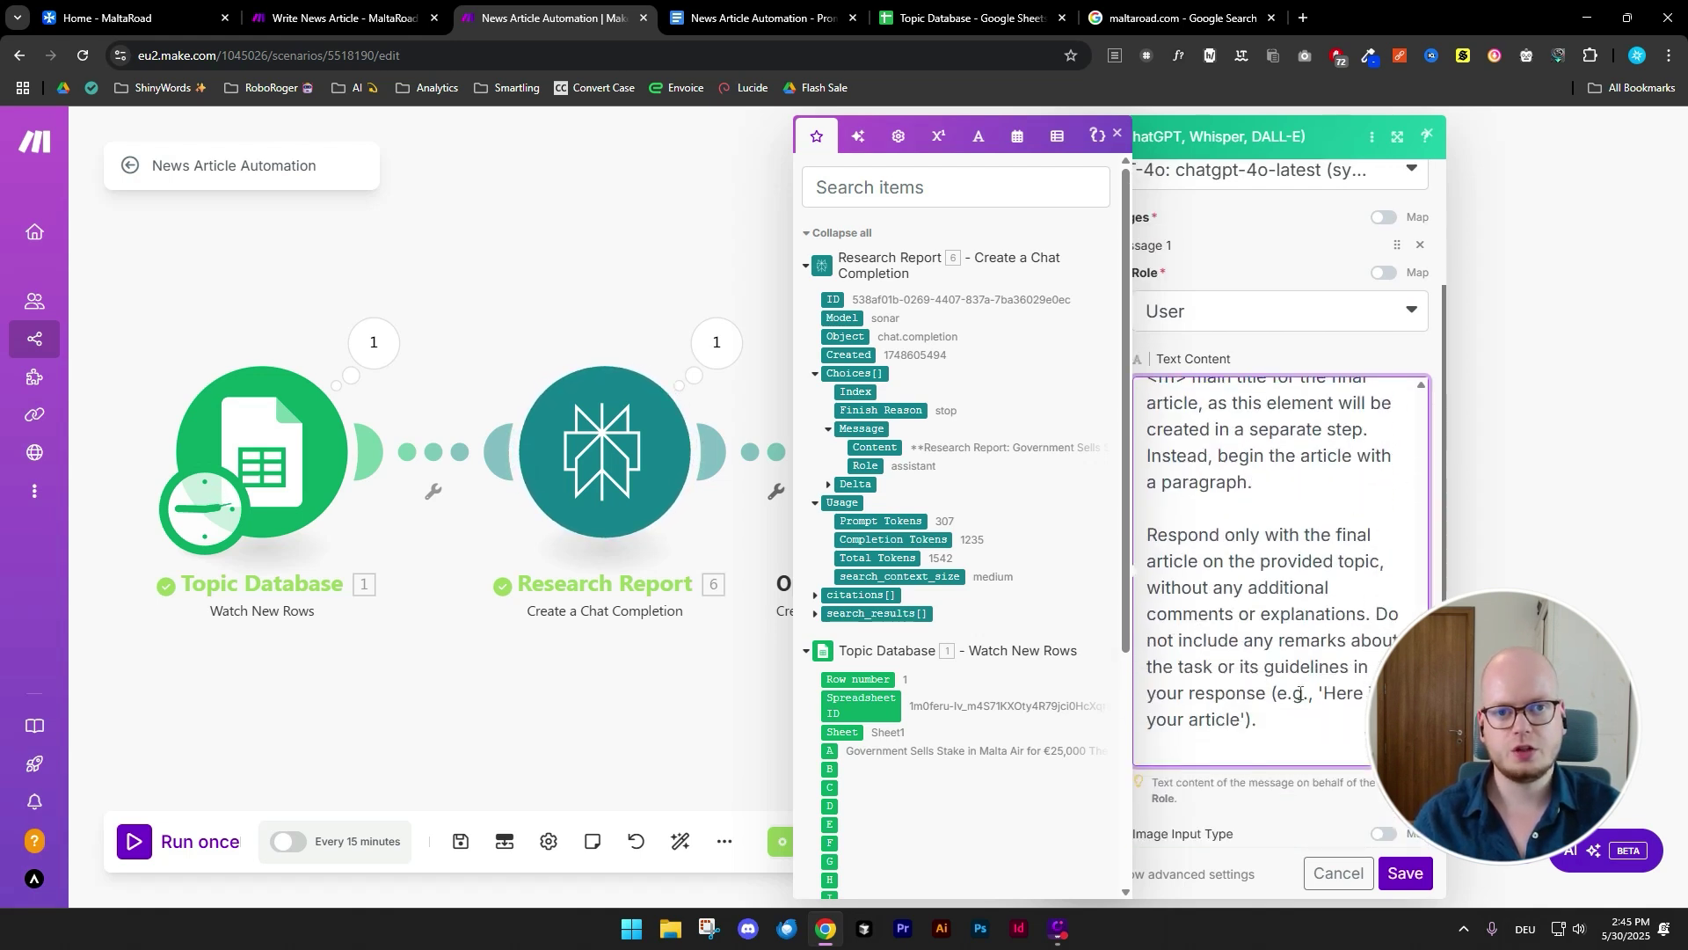
click(1403, 874)
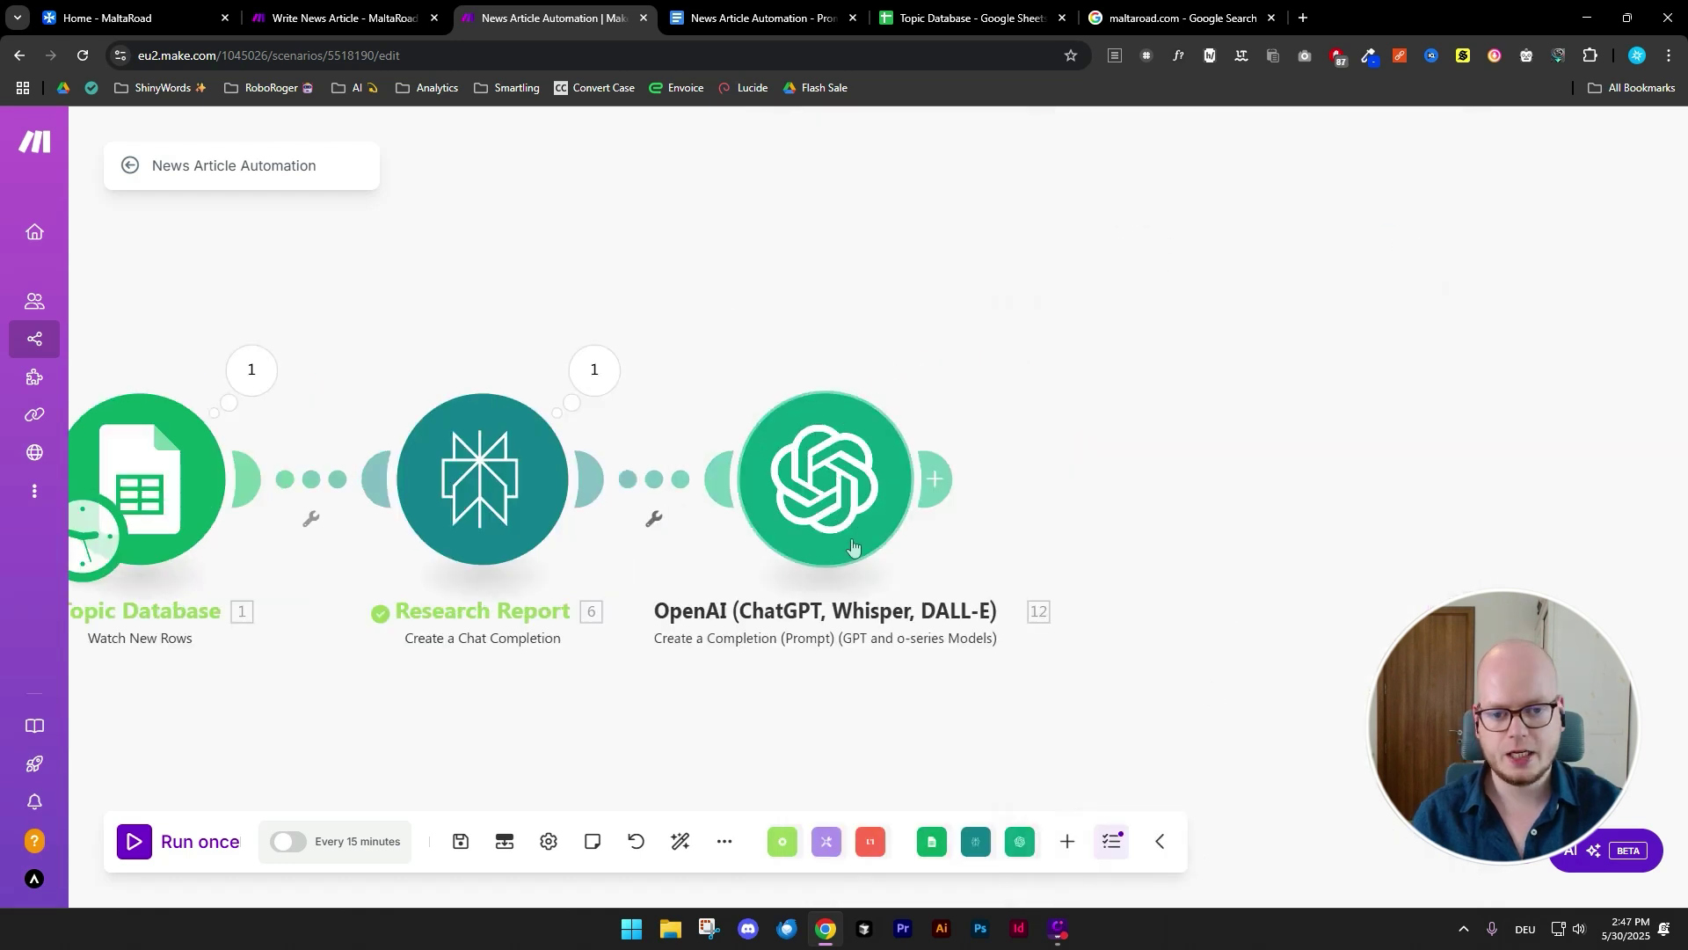
- Rename the OpenAI module as Article Writing
right_click(831, 479)
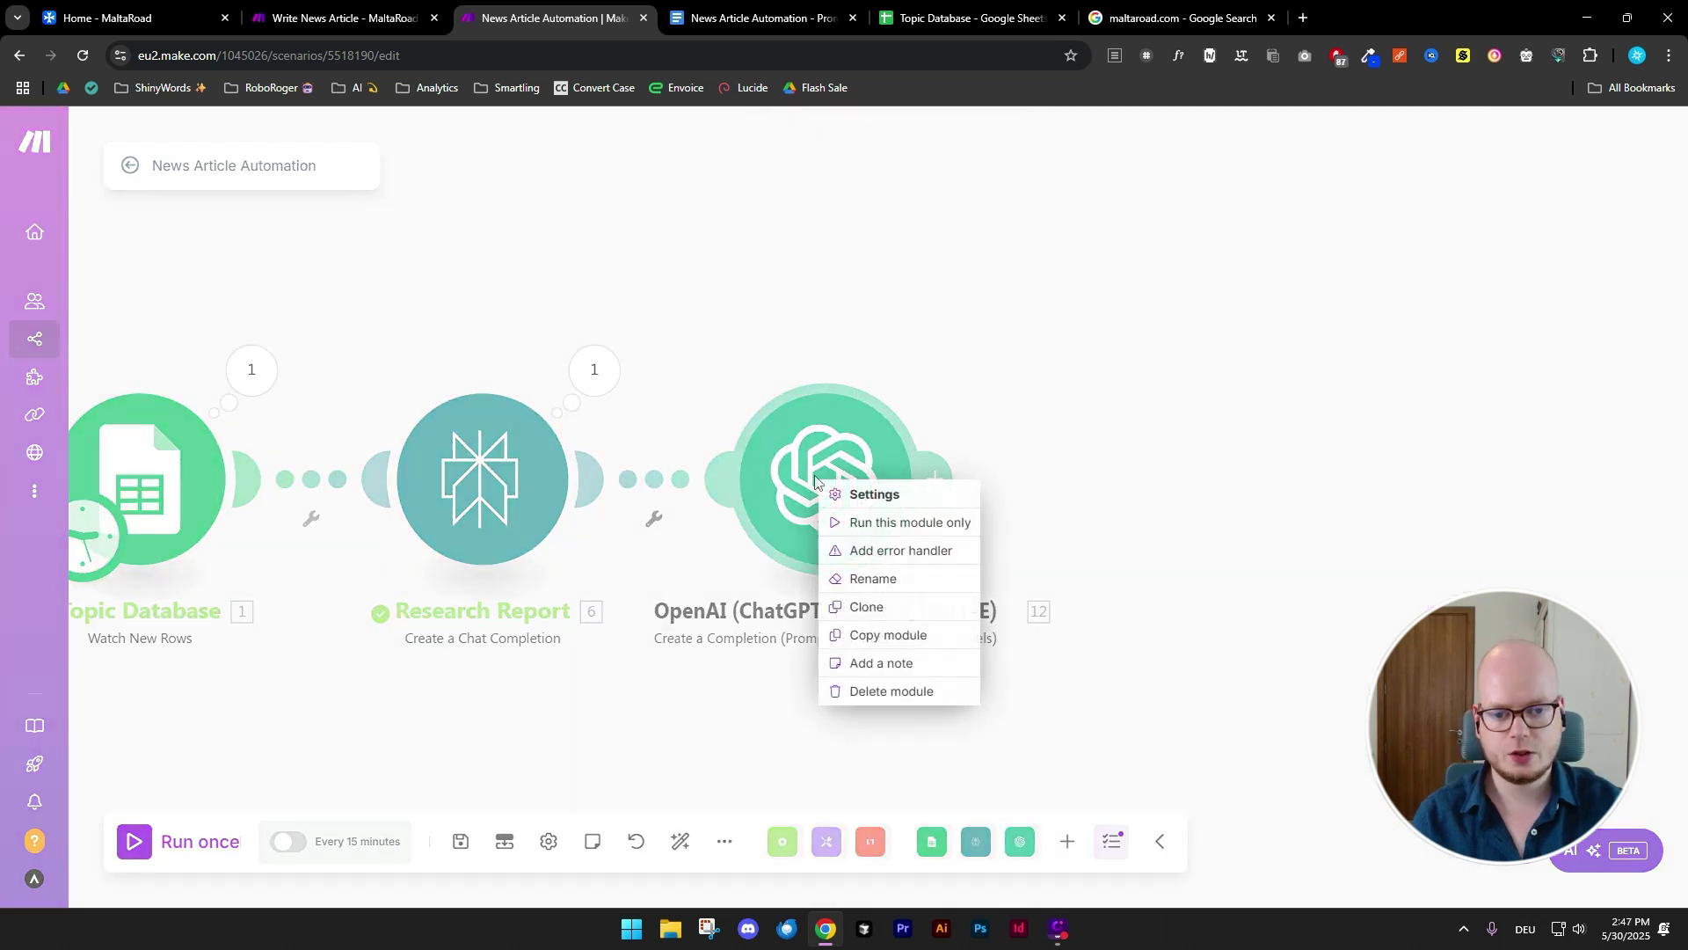
click(893, 580)
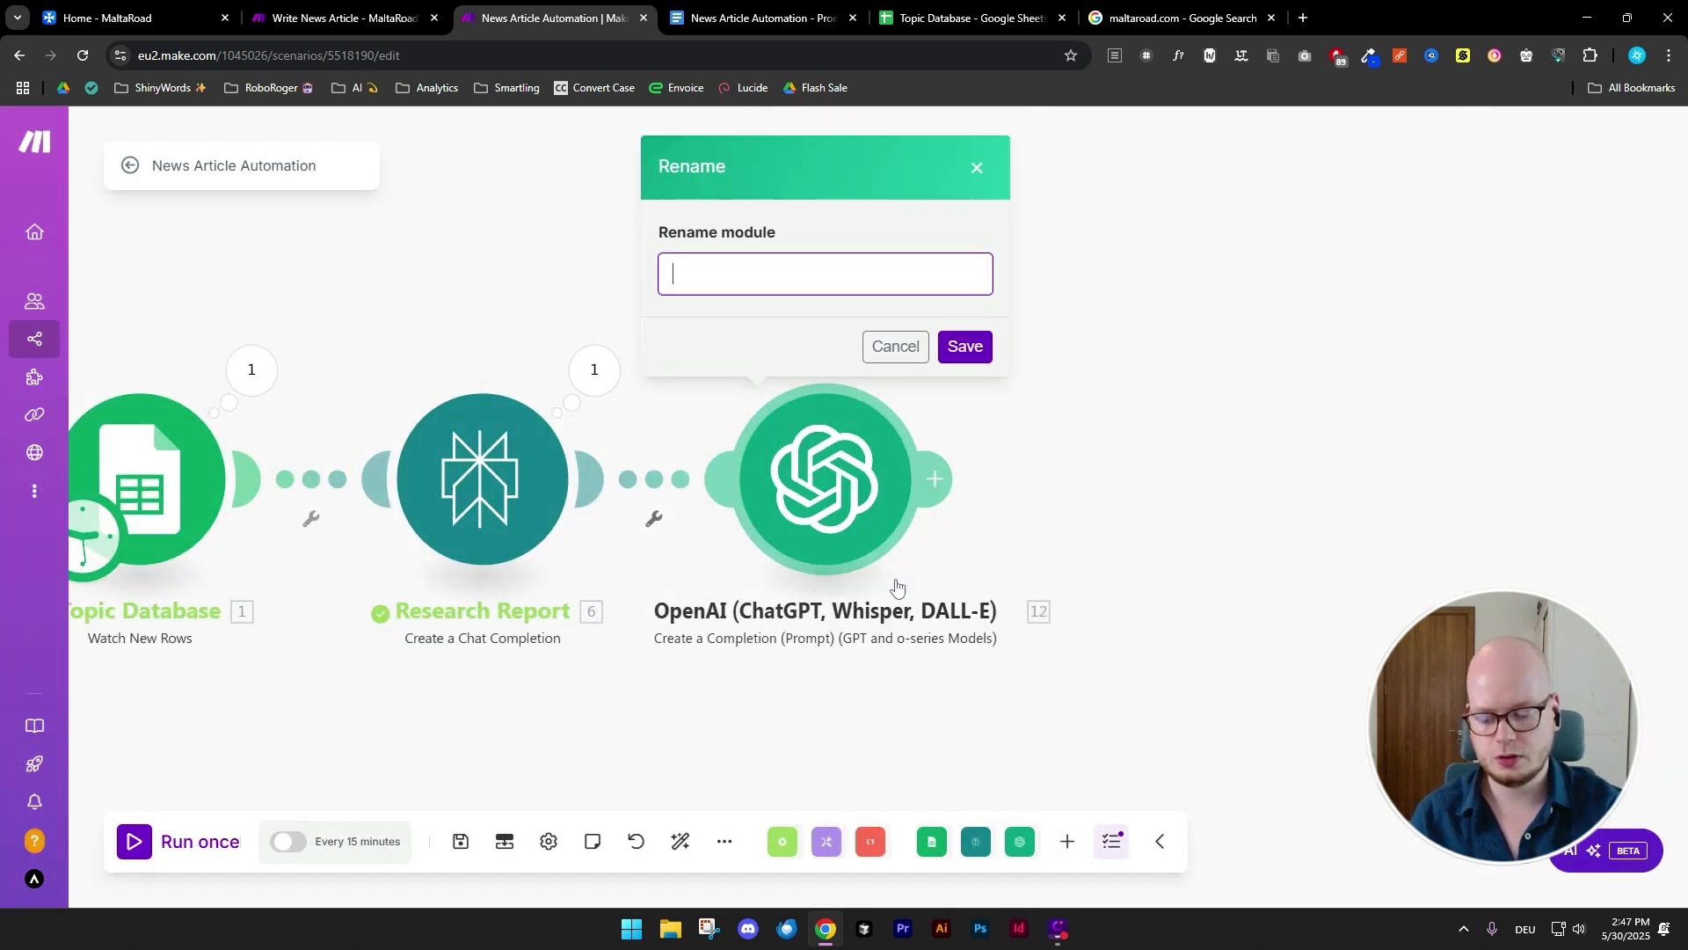
text(Article Writing)
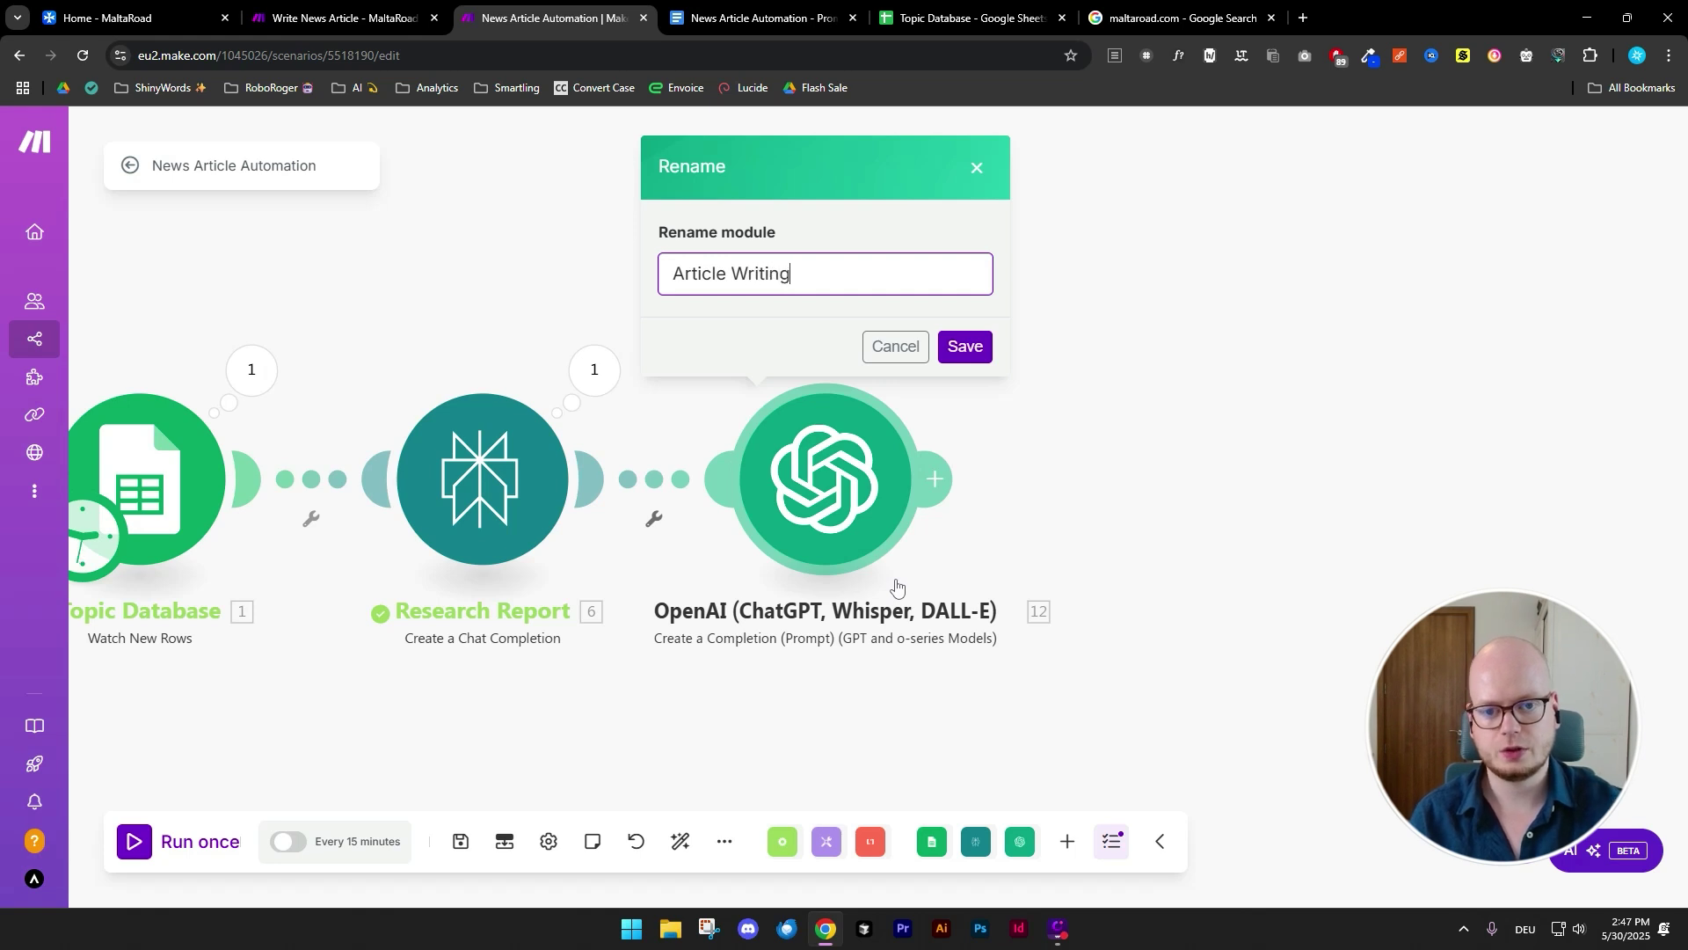
click(964, 347)
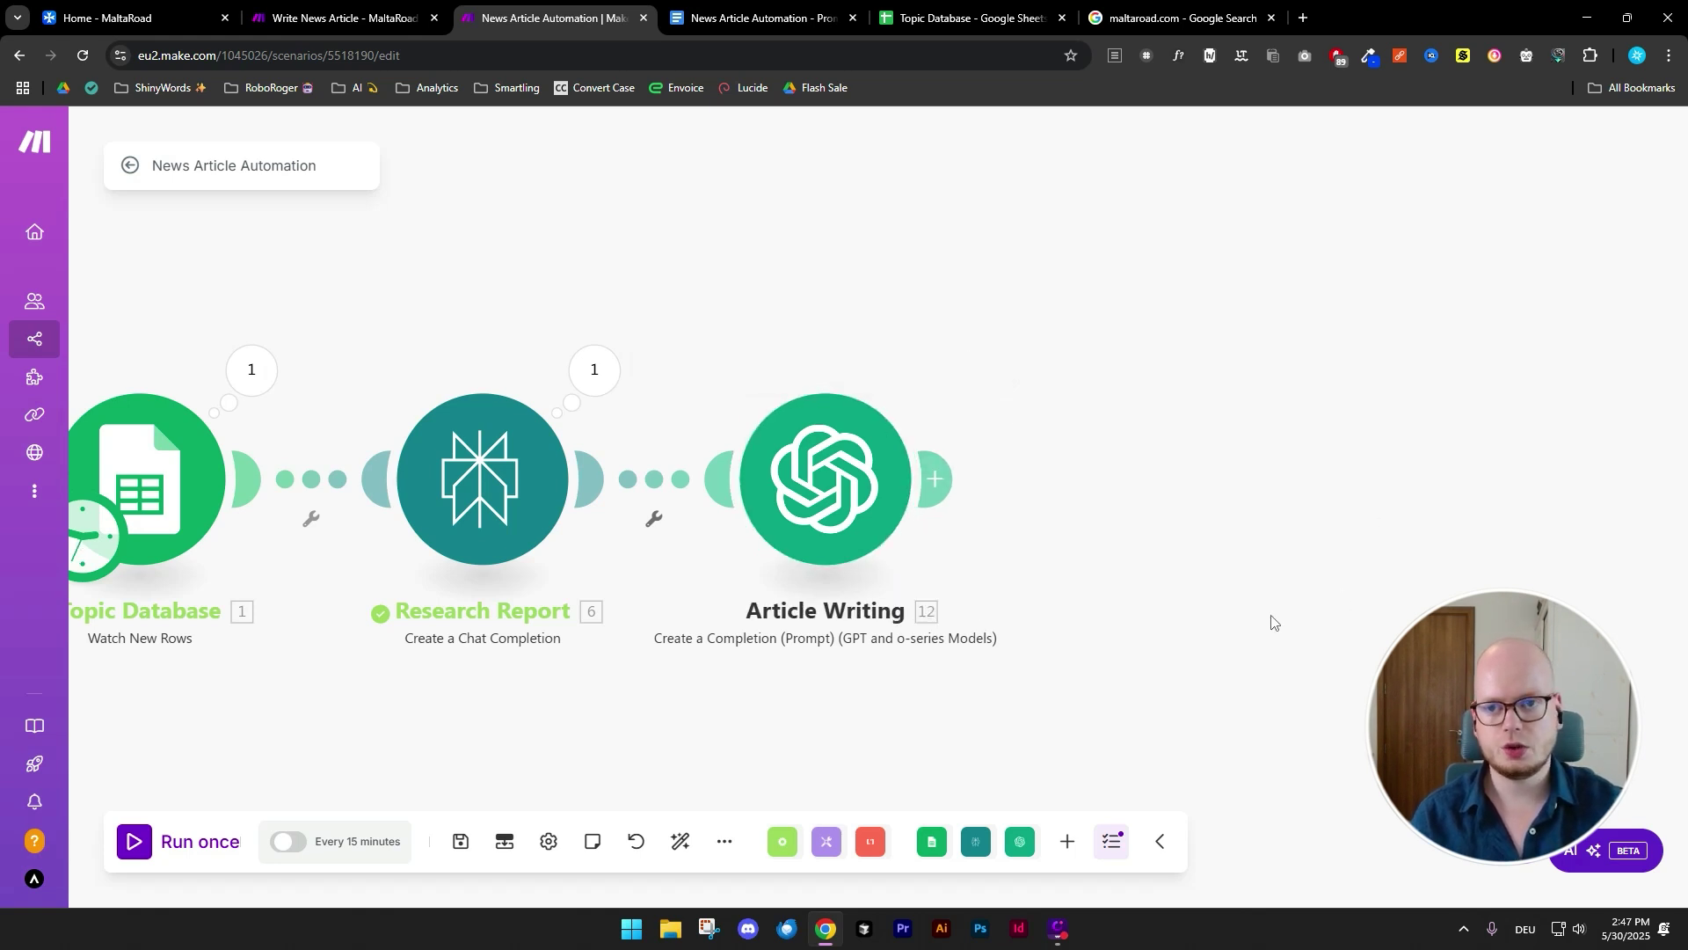
- In the finished Write News Article - MaltaRoad scenario, examine the Publish Post module's field mappings and the outputs available for its excerpt
click(368, 18)
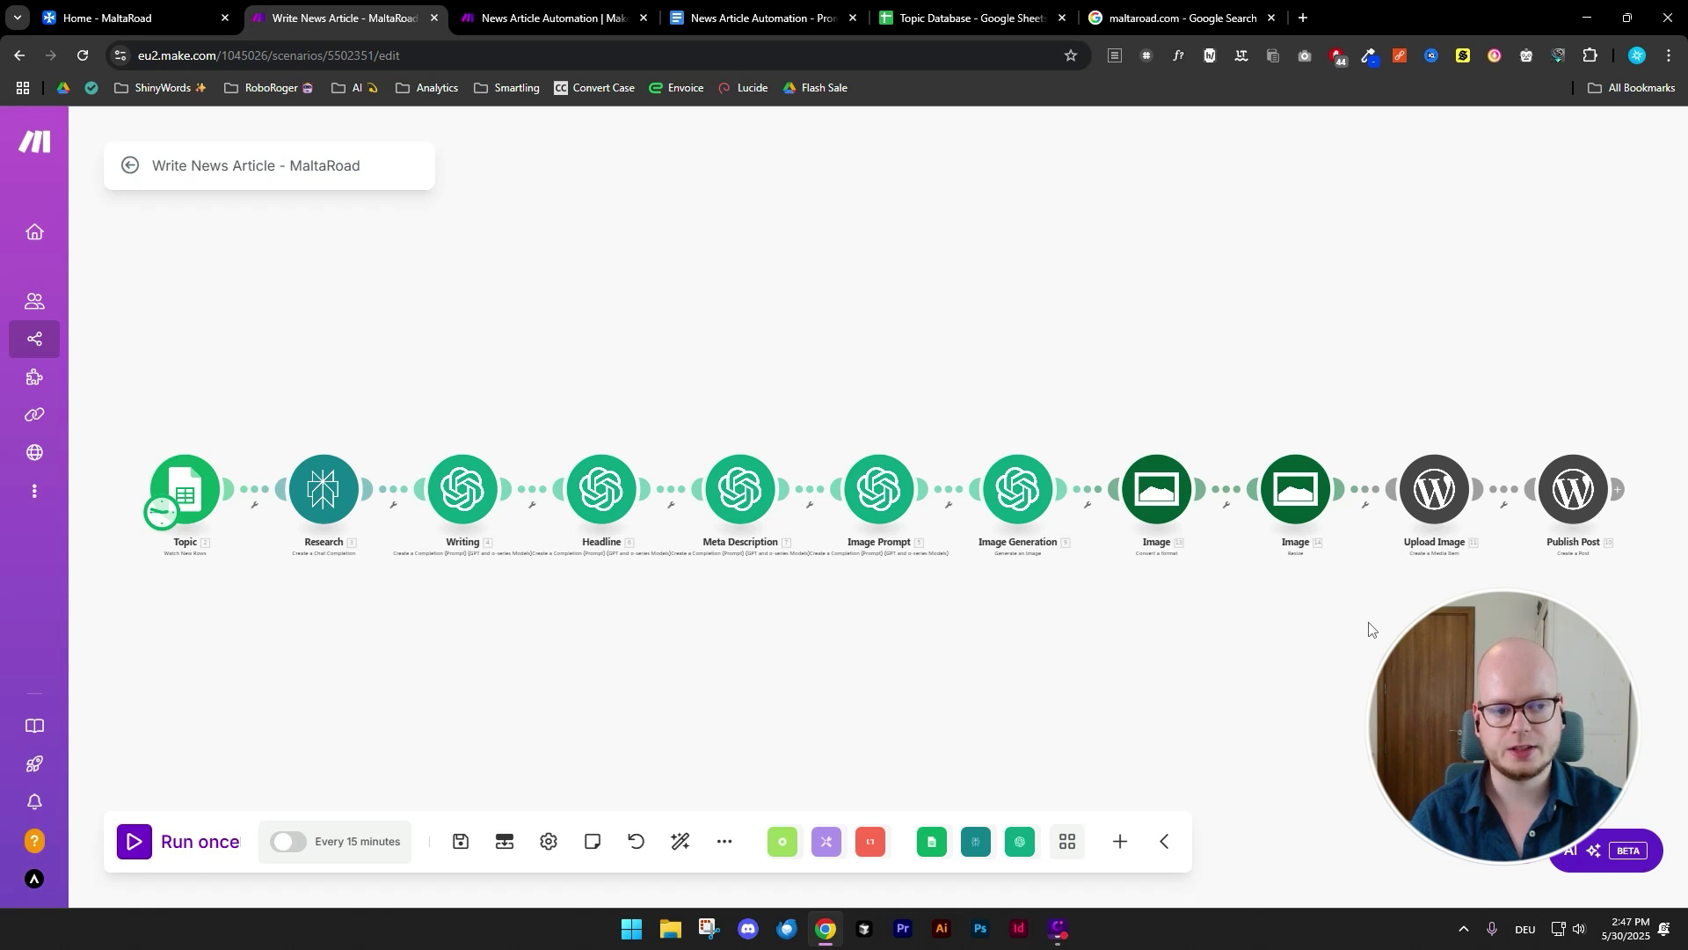
drag(1368, 629, 953, 609)
click(1133, 489)
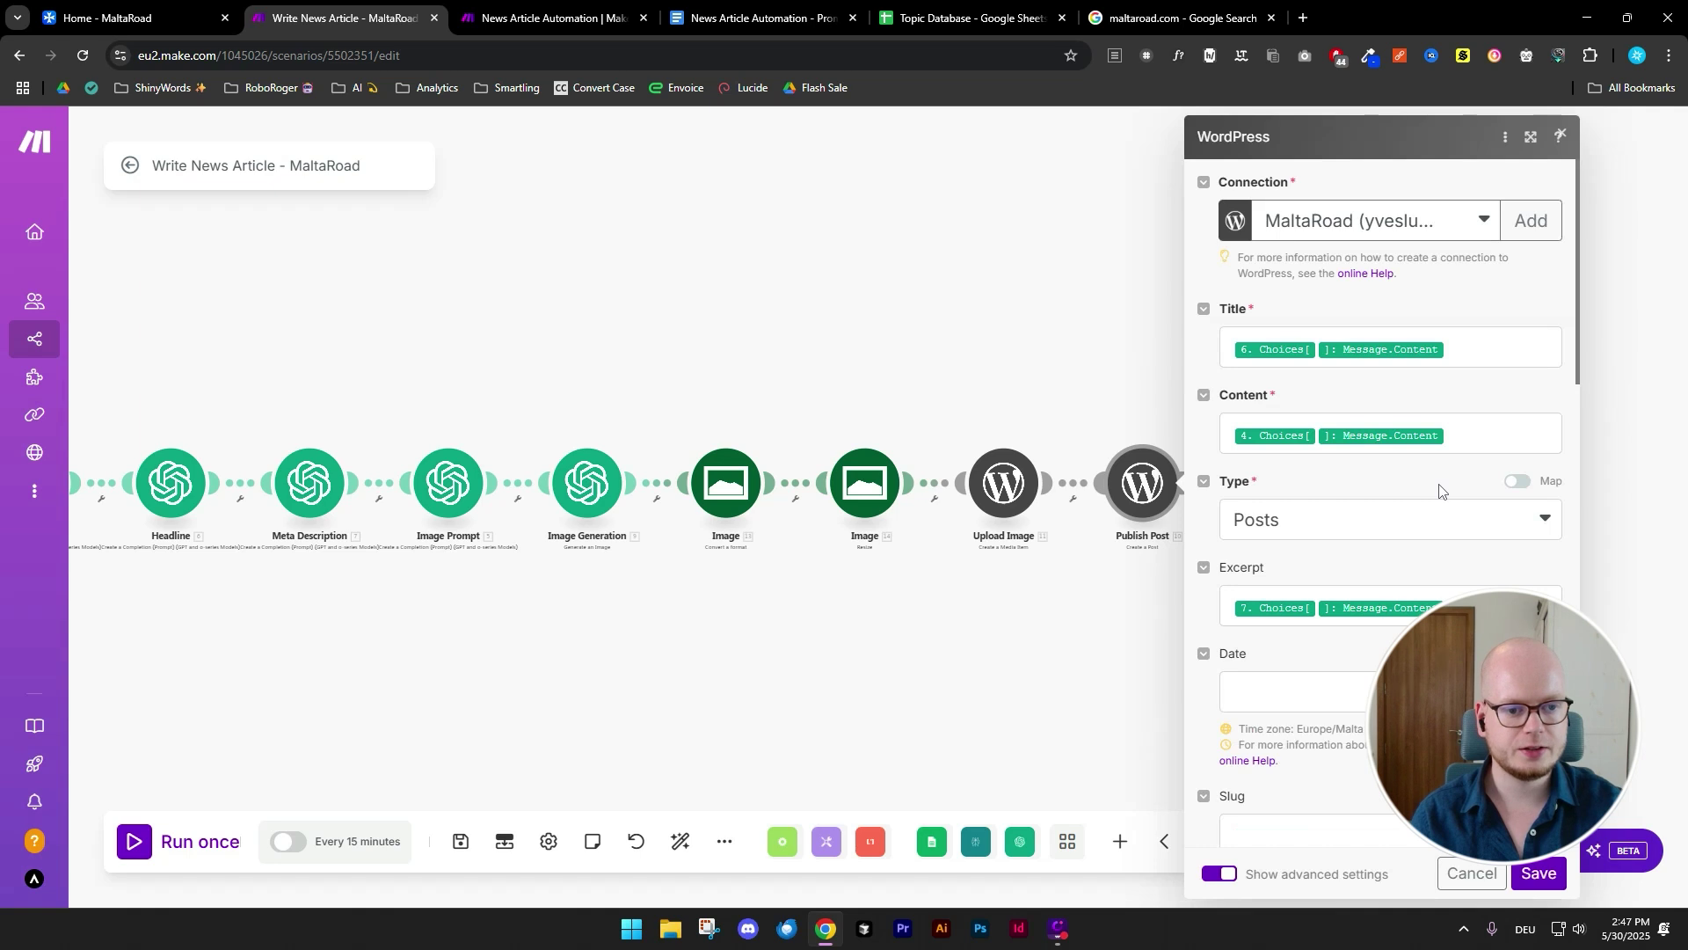
scroll(1440, 490, down, 4)
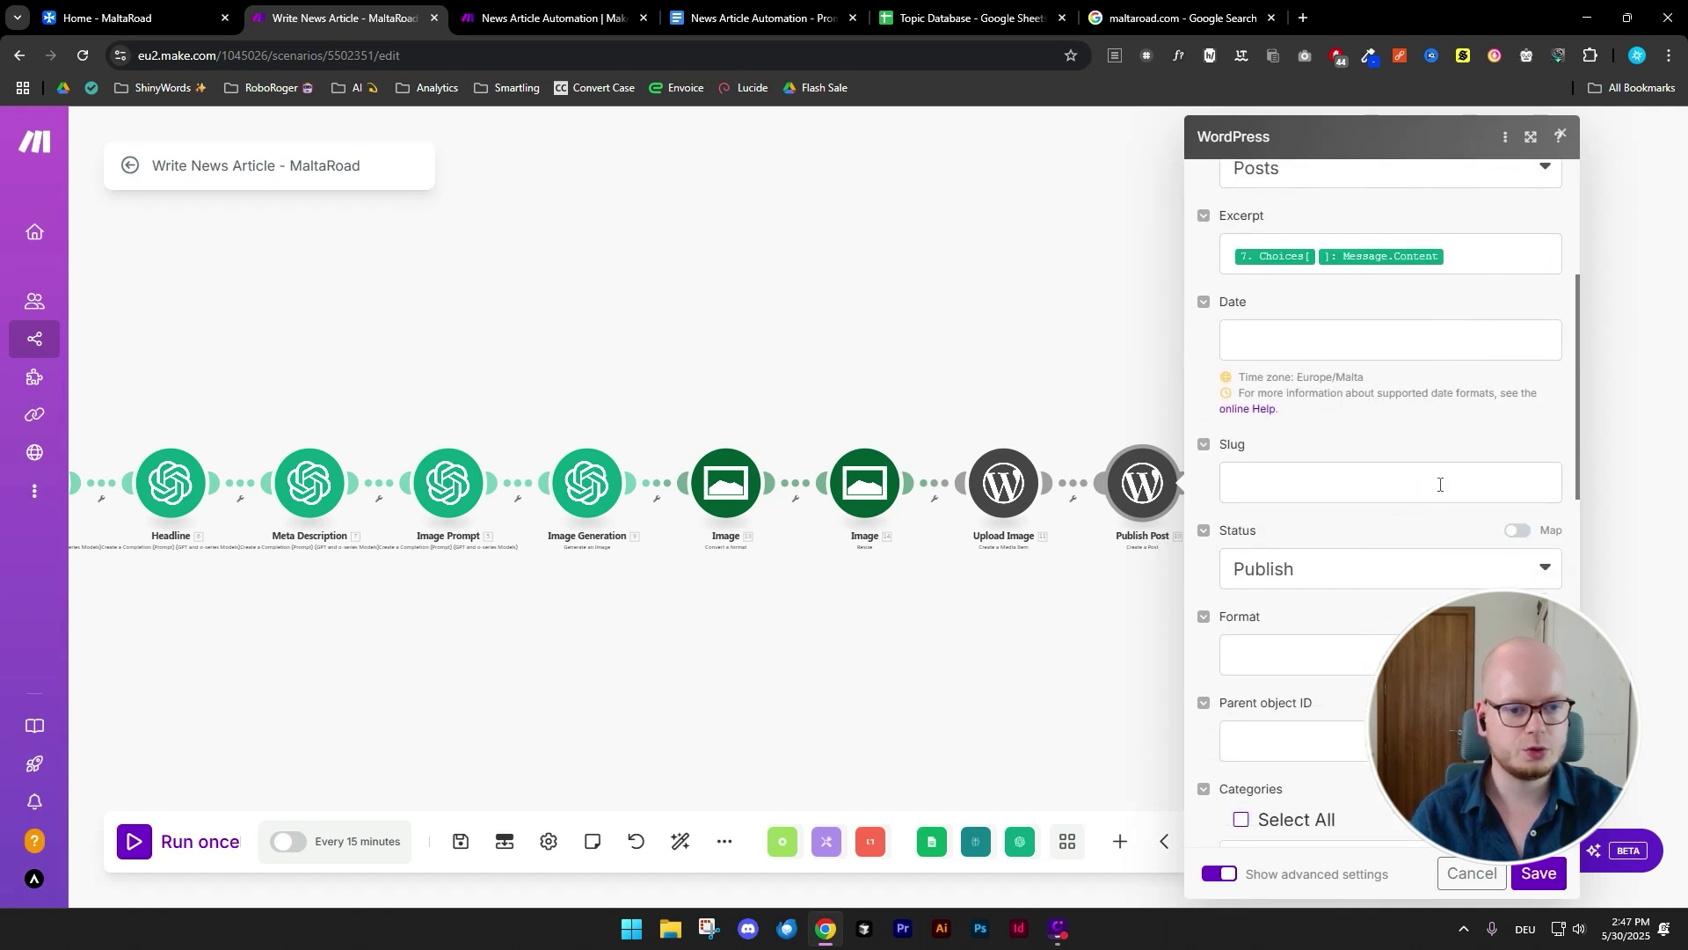
scroll(1439, 484, up, 1)
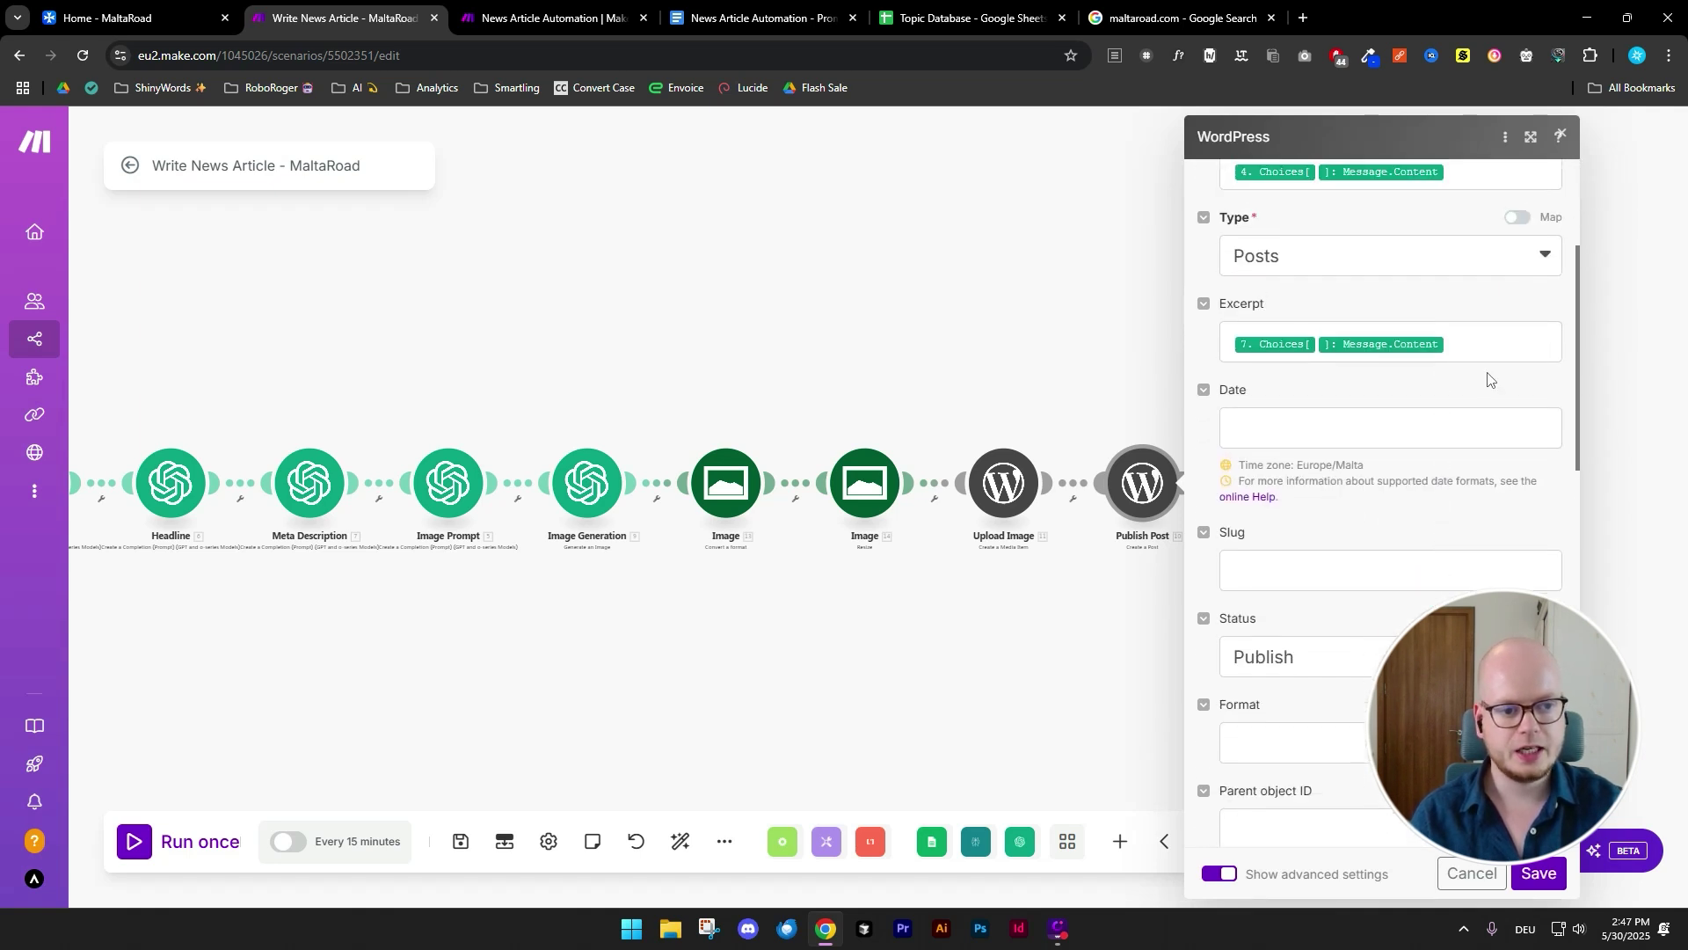
click(1489, 346)
scroll(1167, 454, down, 15)
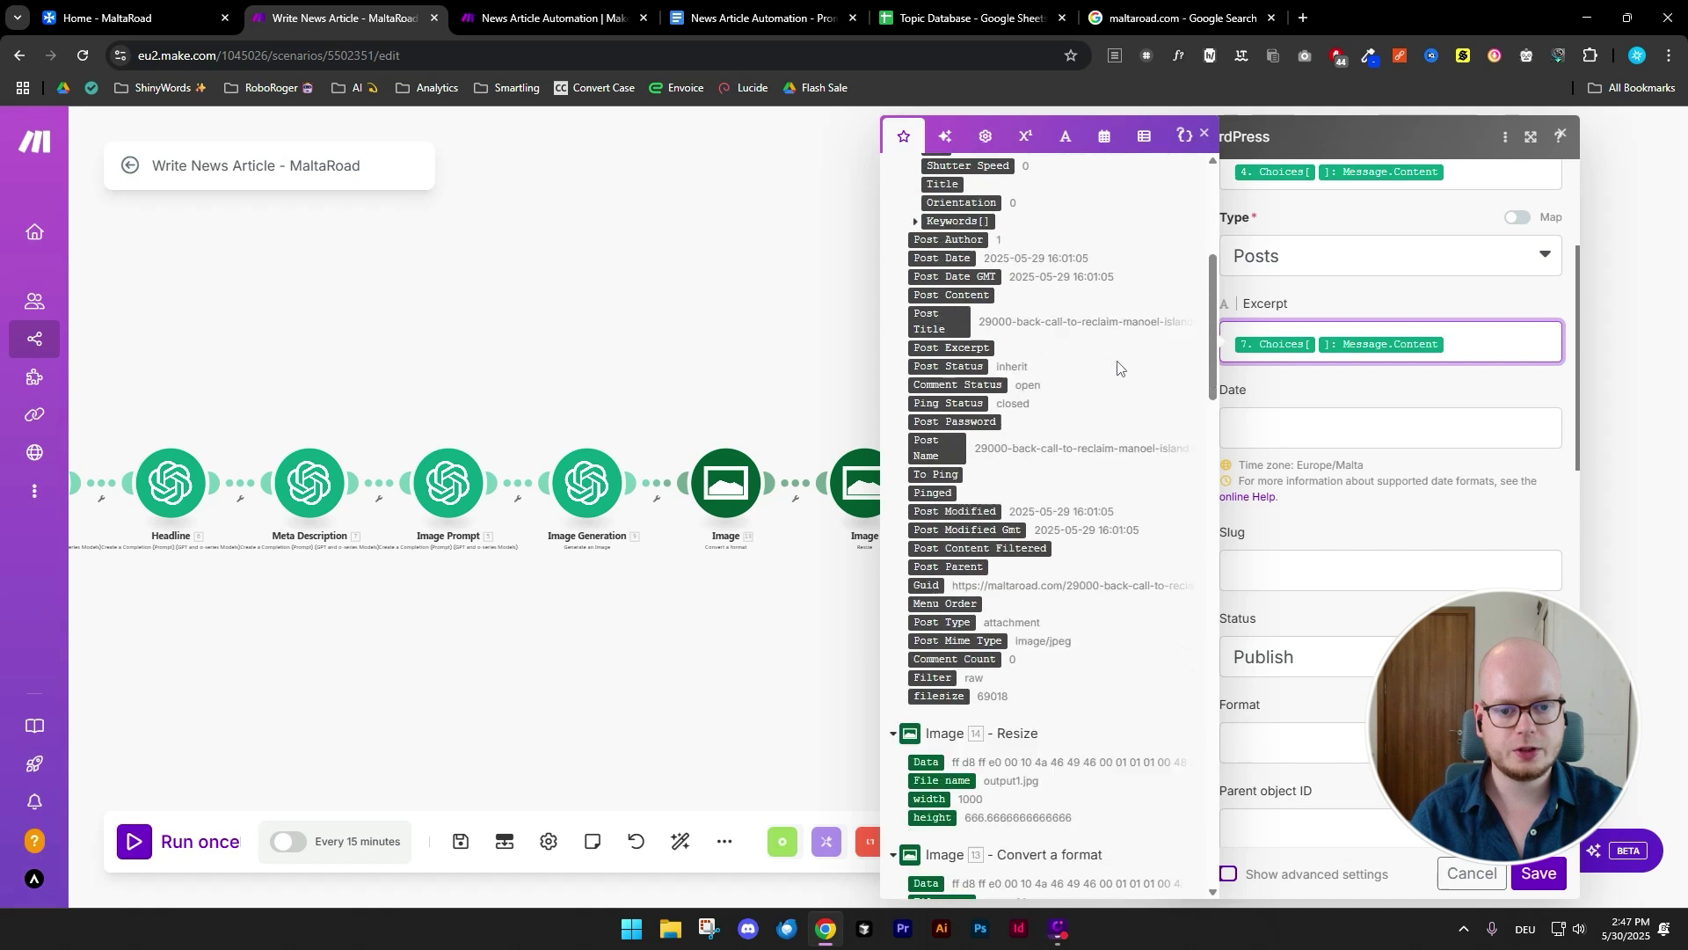
scroll(1031, 332, down, 10)
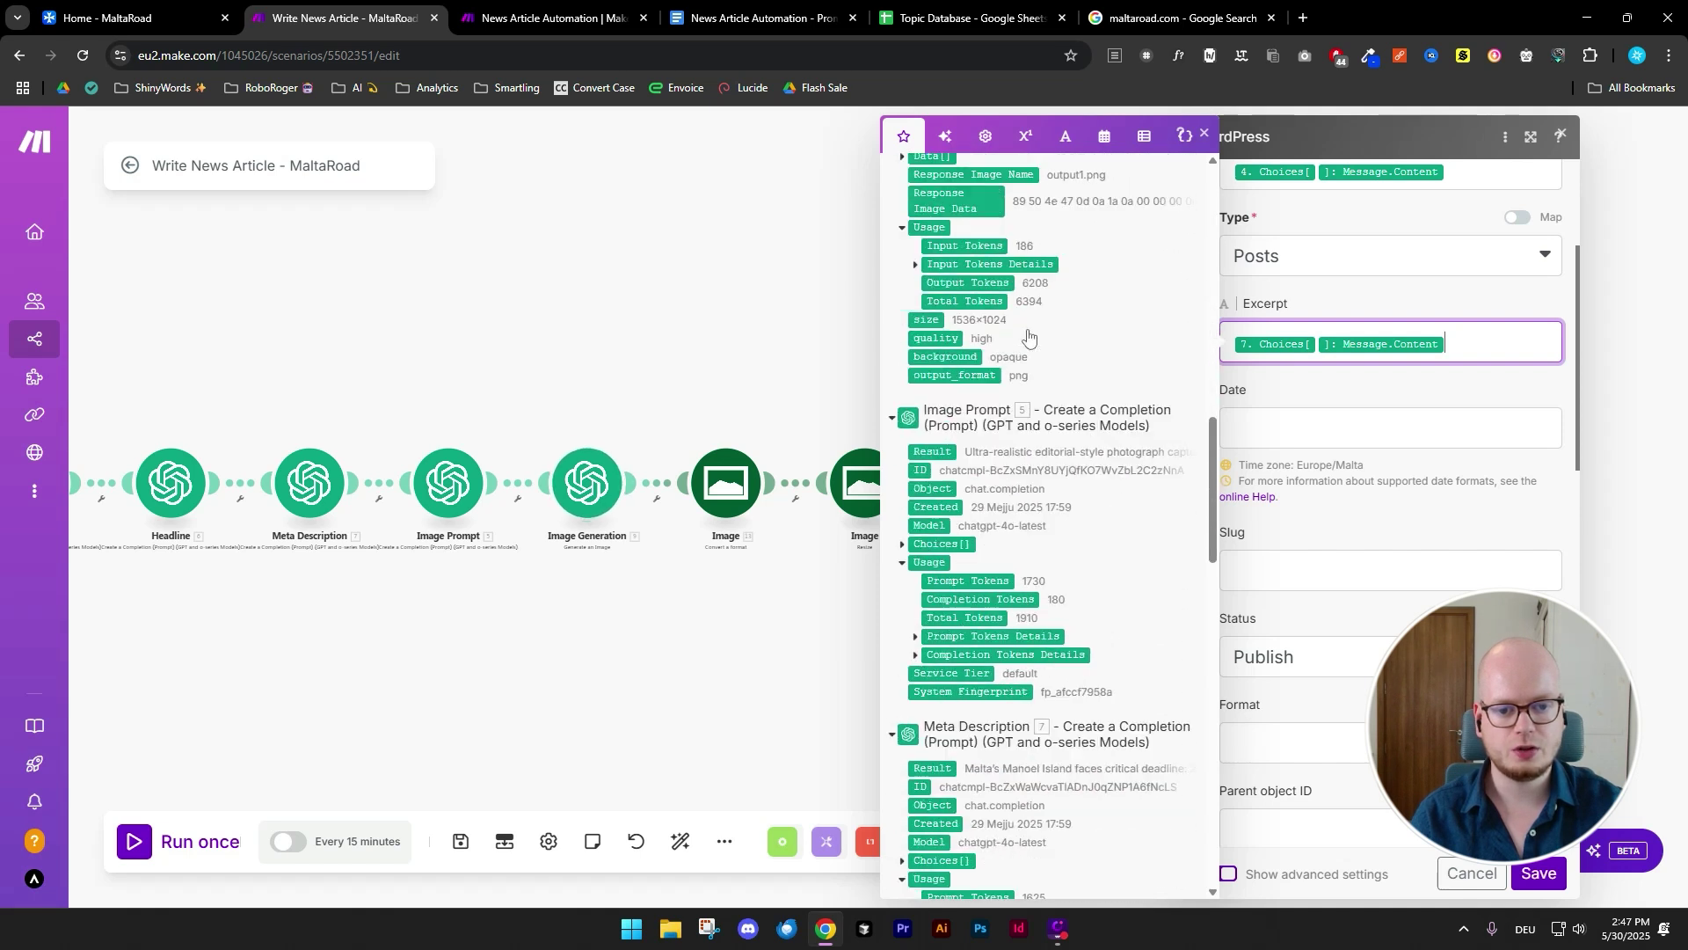
scroll(1031, 333, down, 4)
scroll(1055, 387, up, 9)
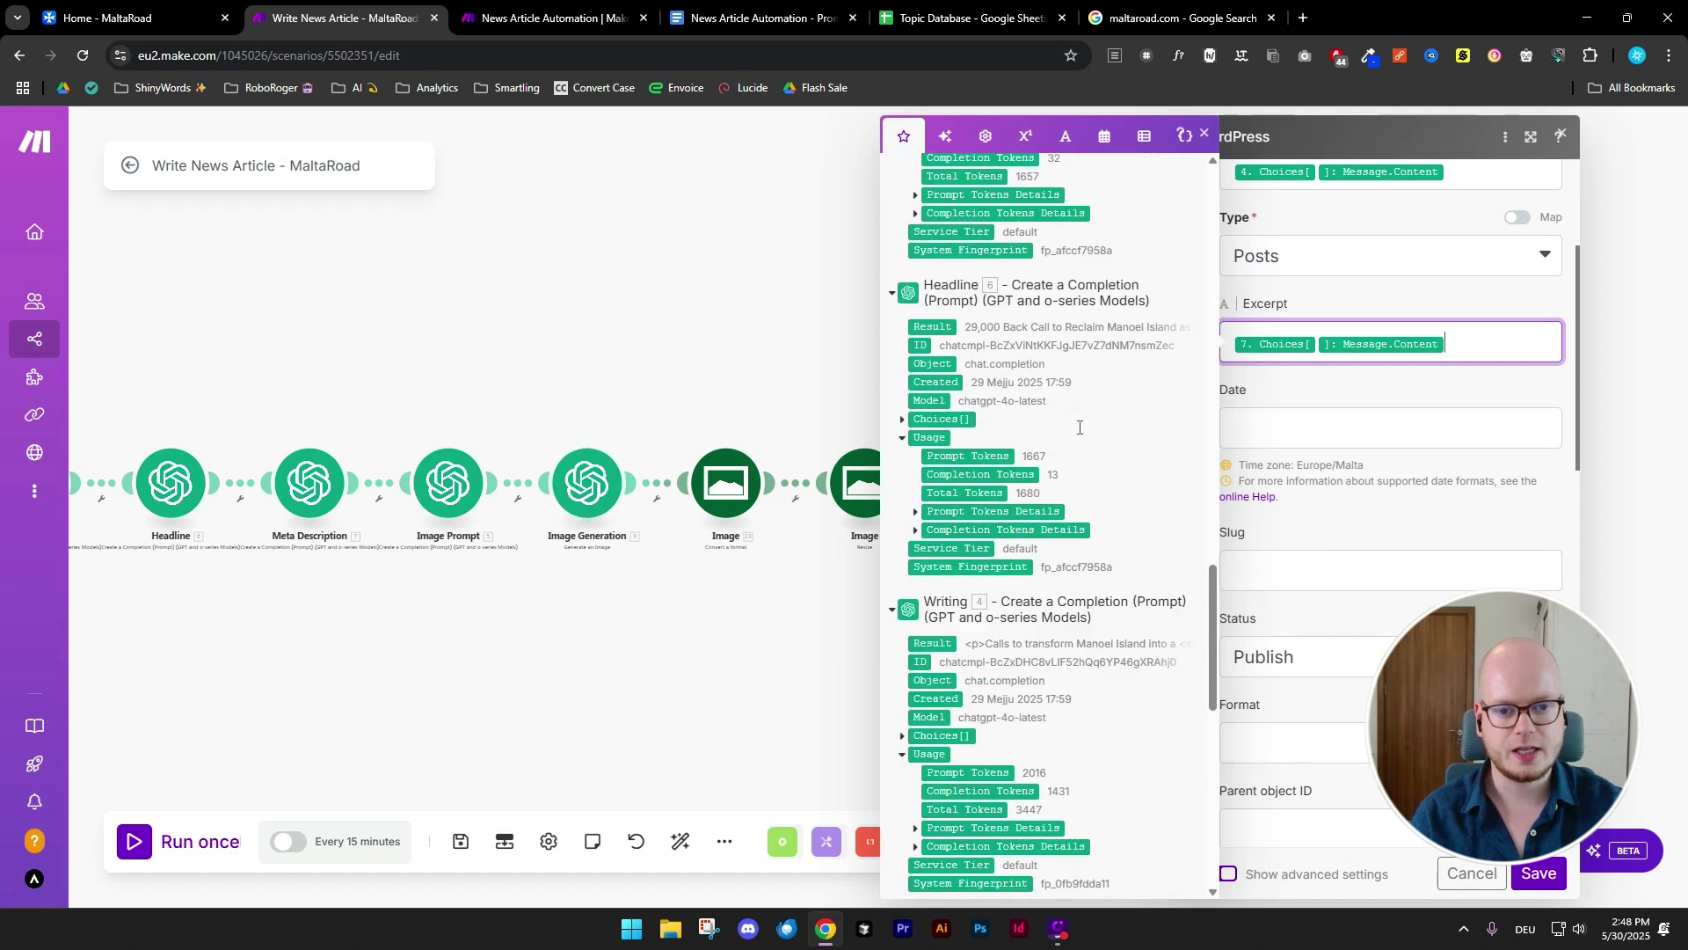
scroll(1073, 439, up, 1)
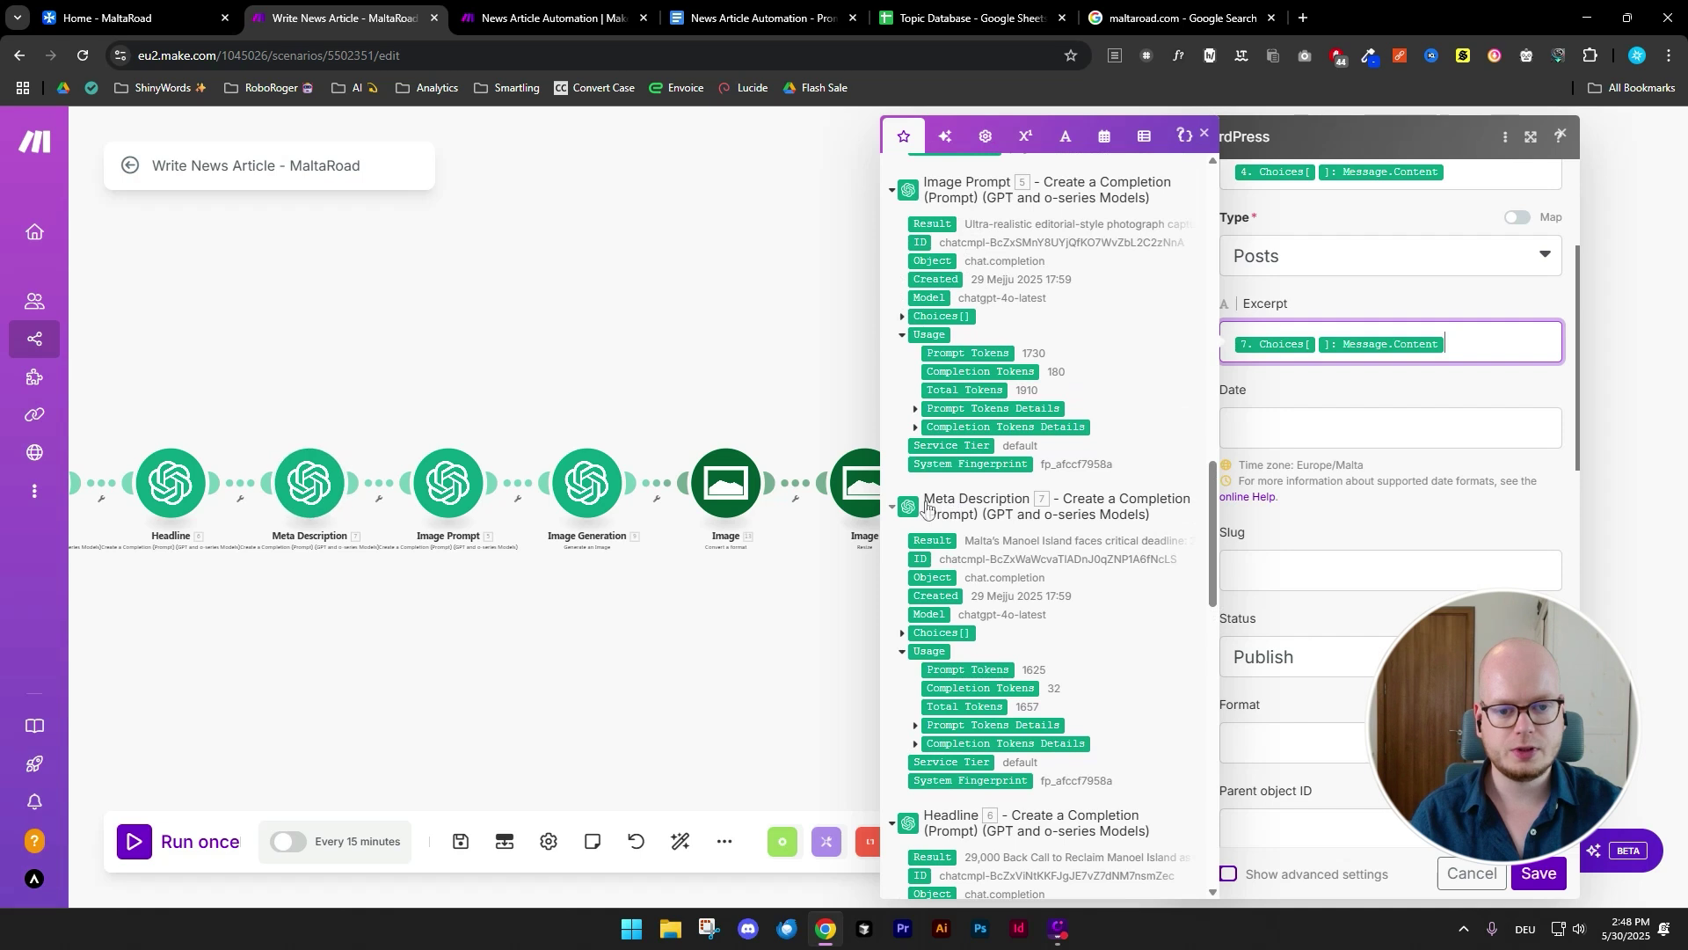
scroll(1016, 505, up, 2)
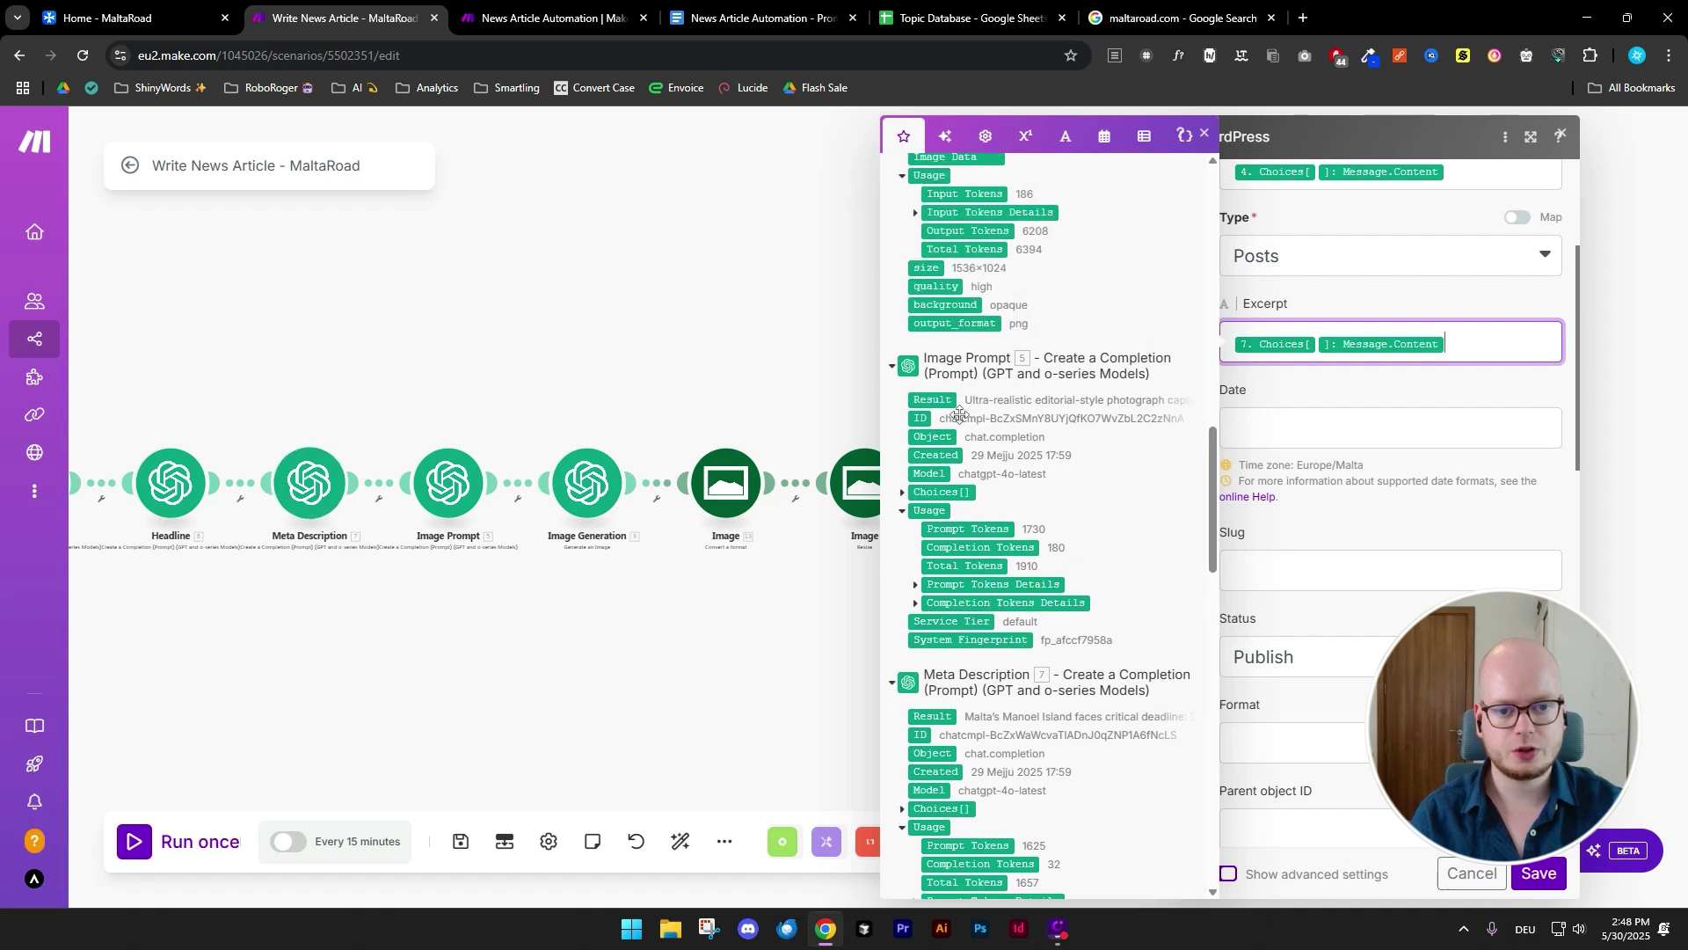
scroll(980, 413, up, 4)
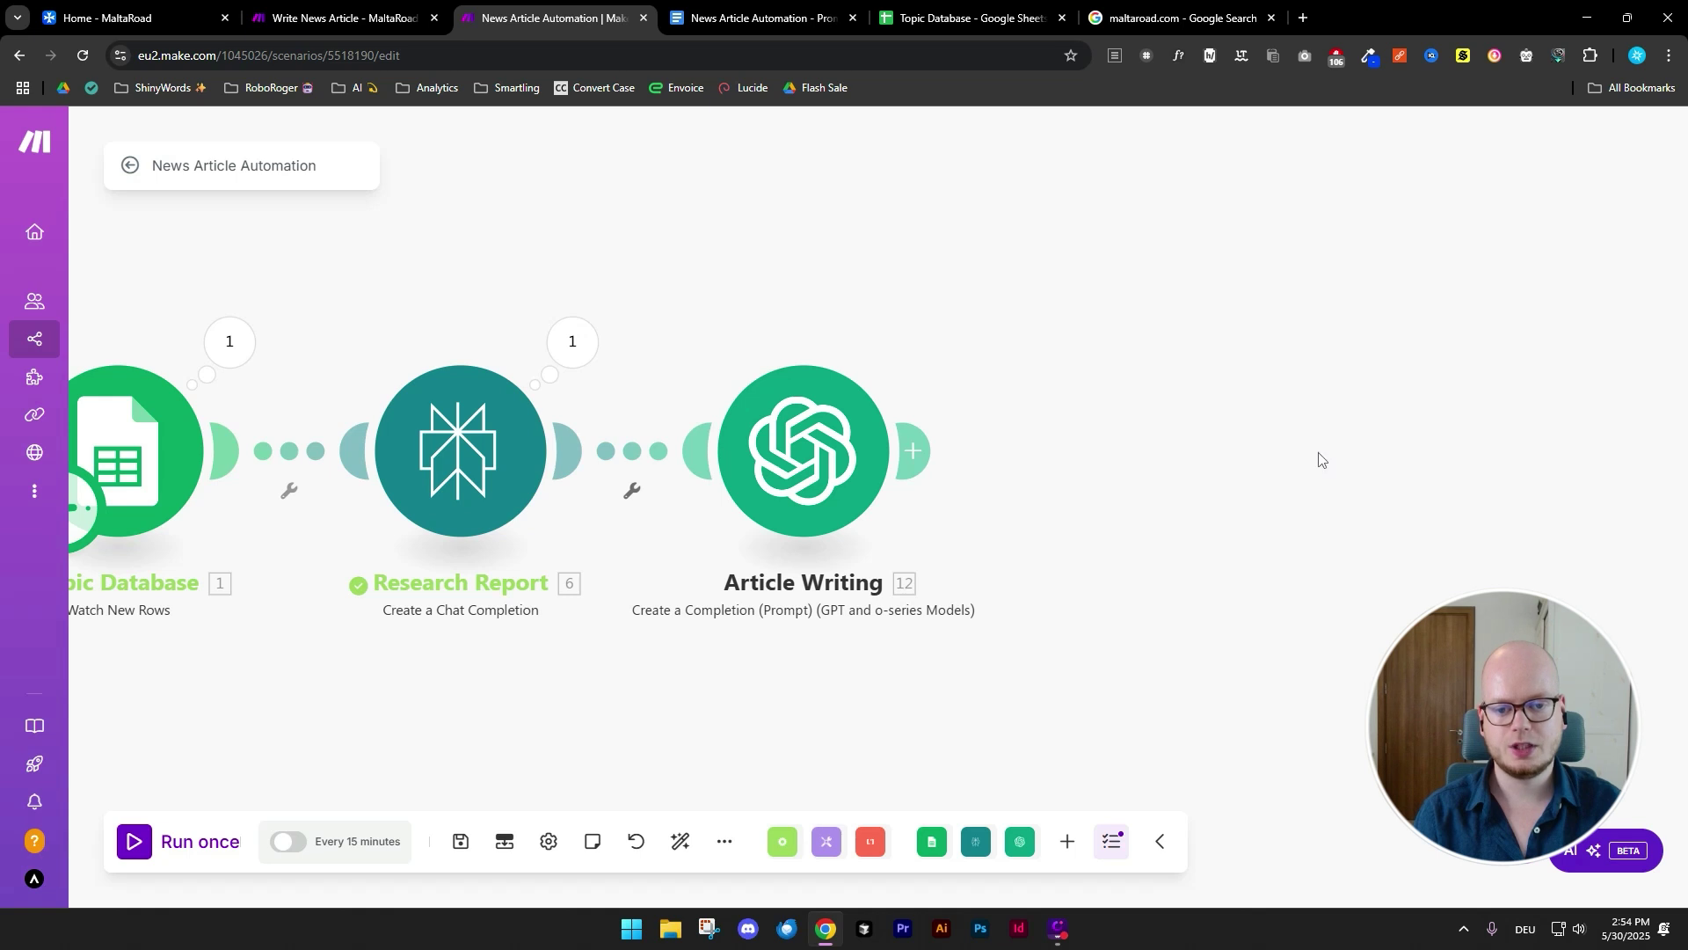
- Clone the Article Writing module in the News Article Automation scenario and connect the copy after the original
right_click(812, 467)
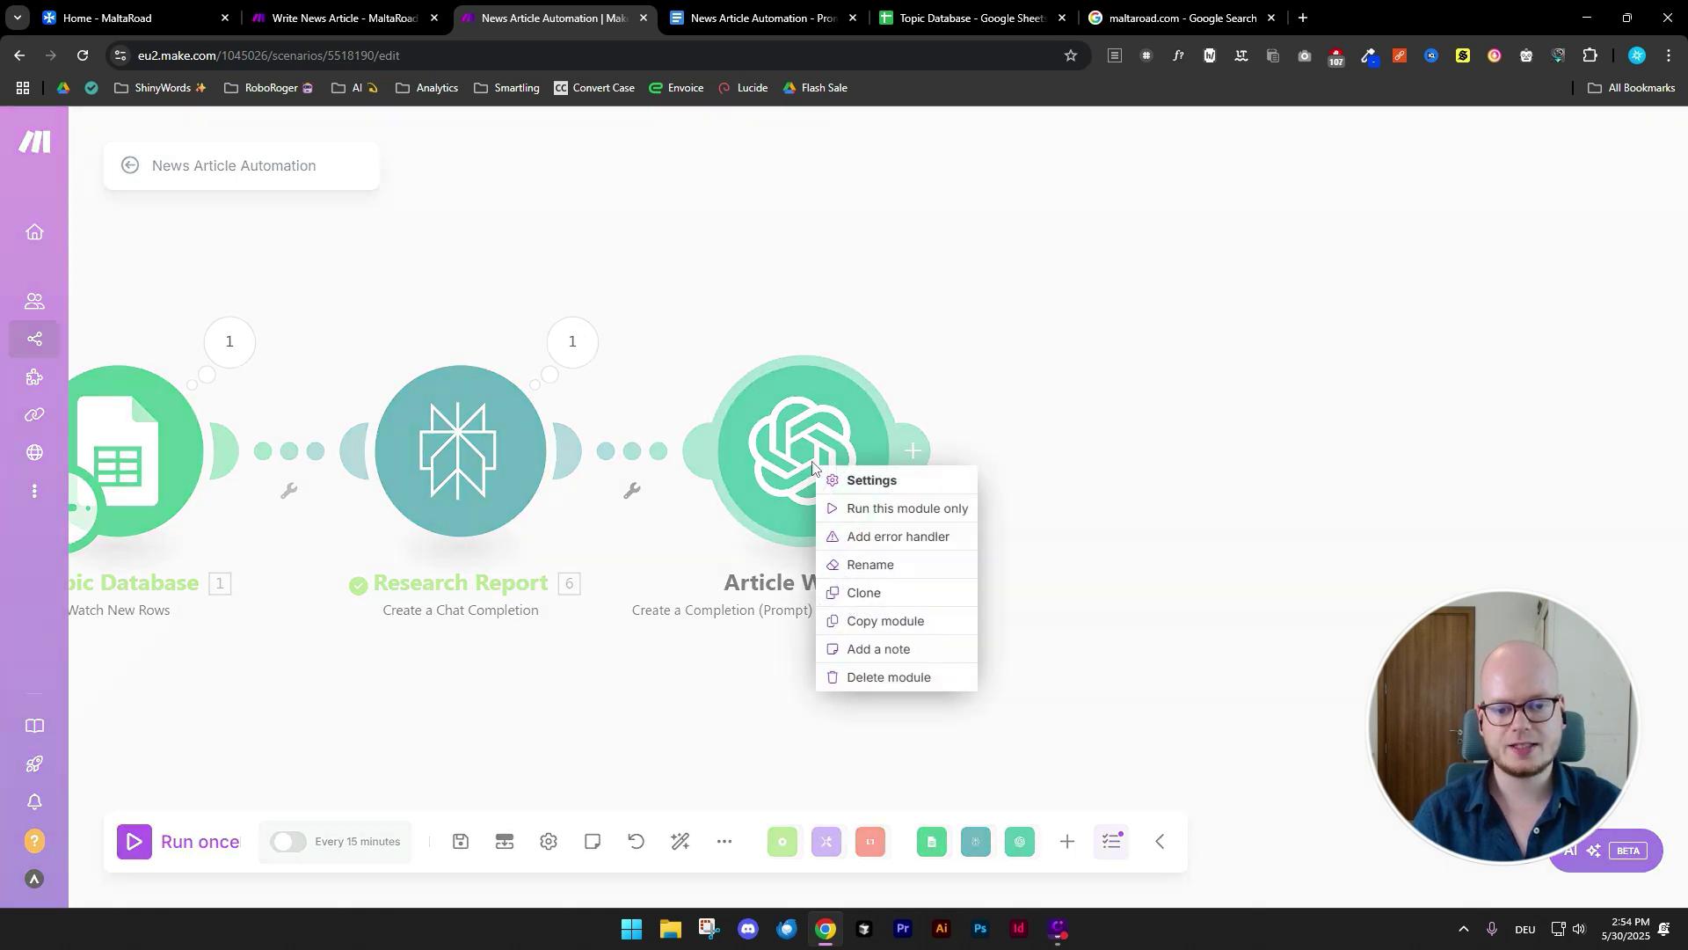
click(920, 593)
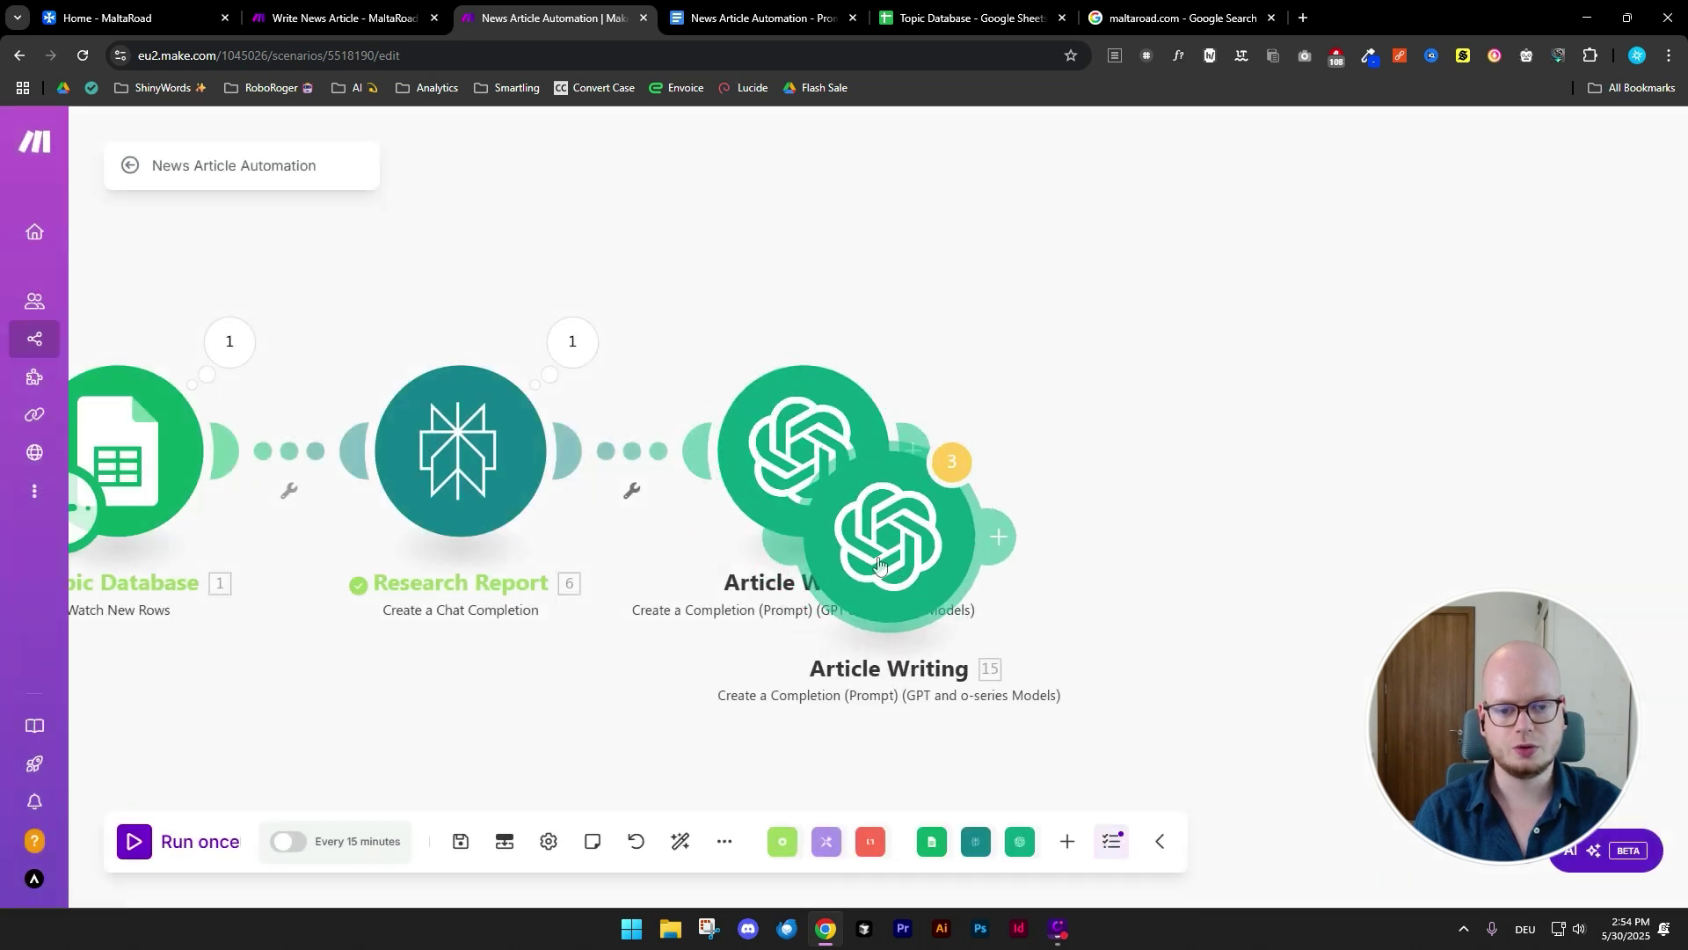
click(1114, 489)
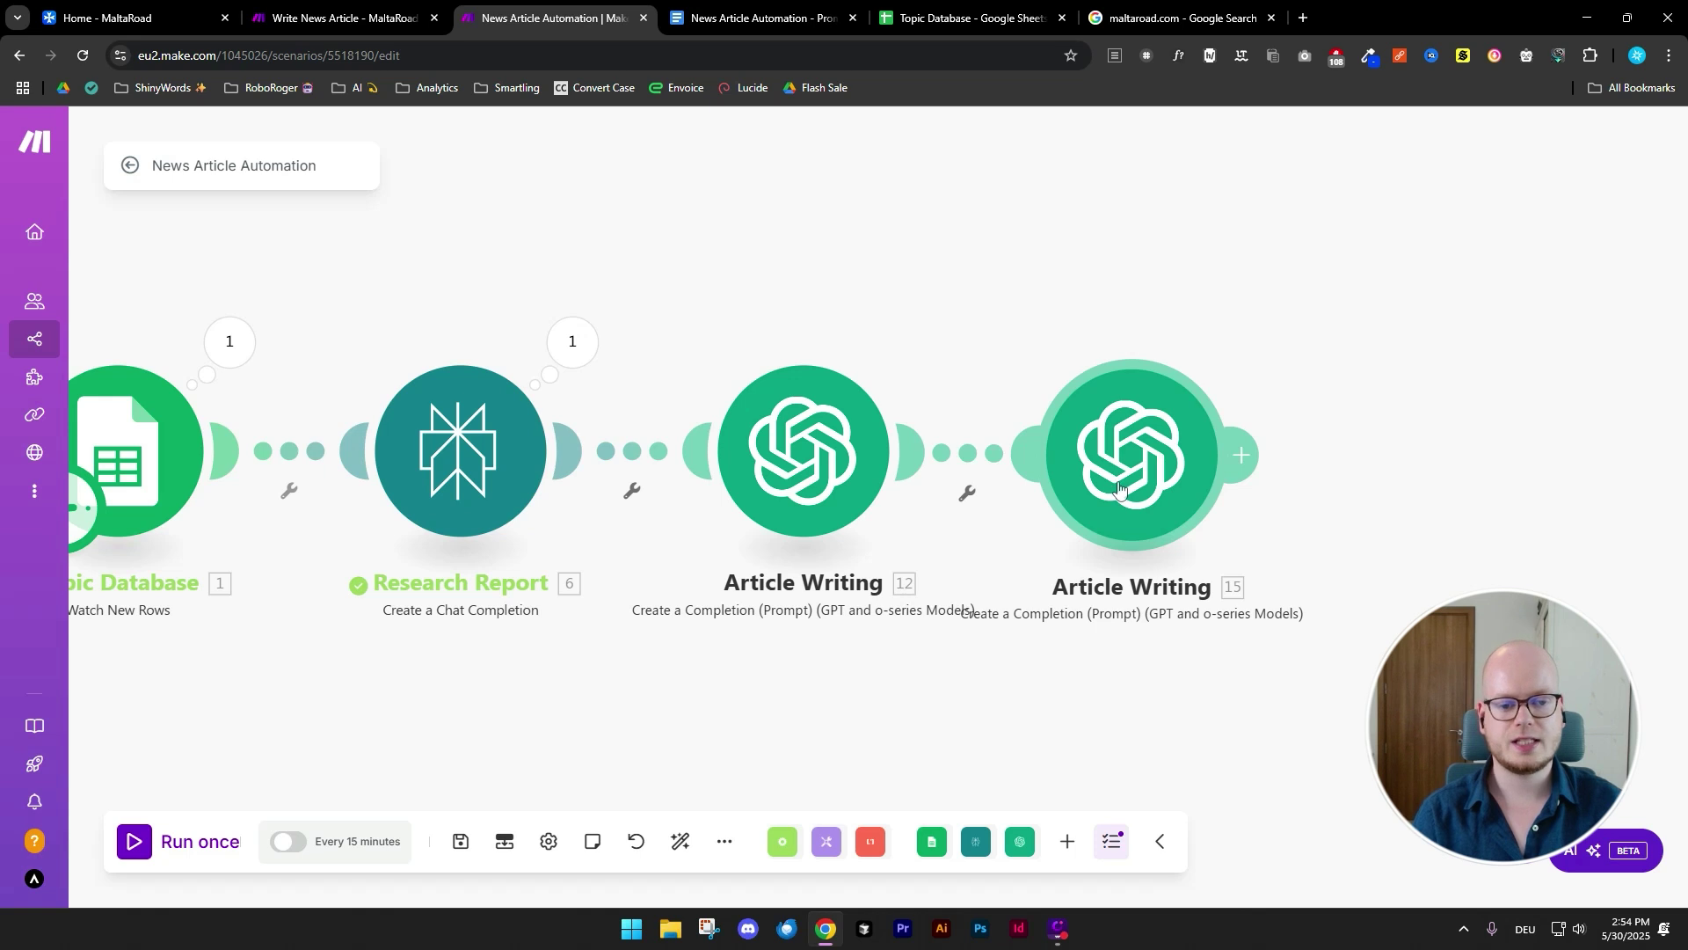
- Rename the cloned OpenAI module as Headline
right_click(1107, 494)
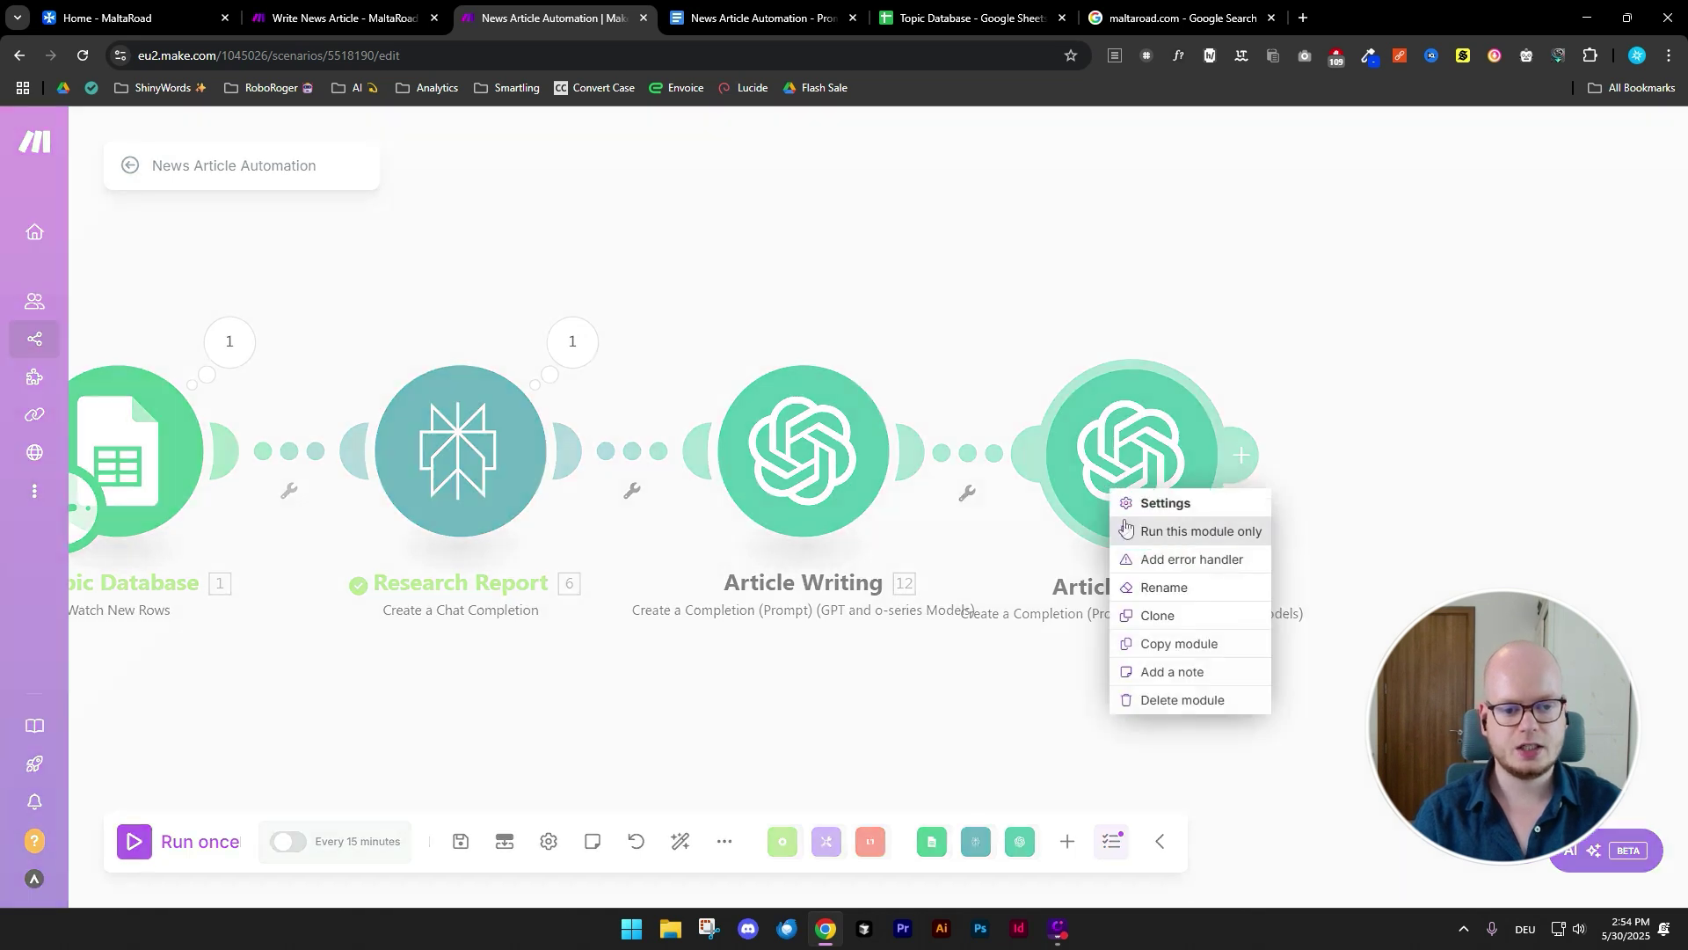
click(1152, 585)
key(ctrl+a)
text(H)
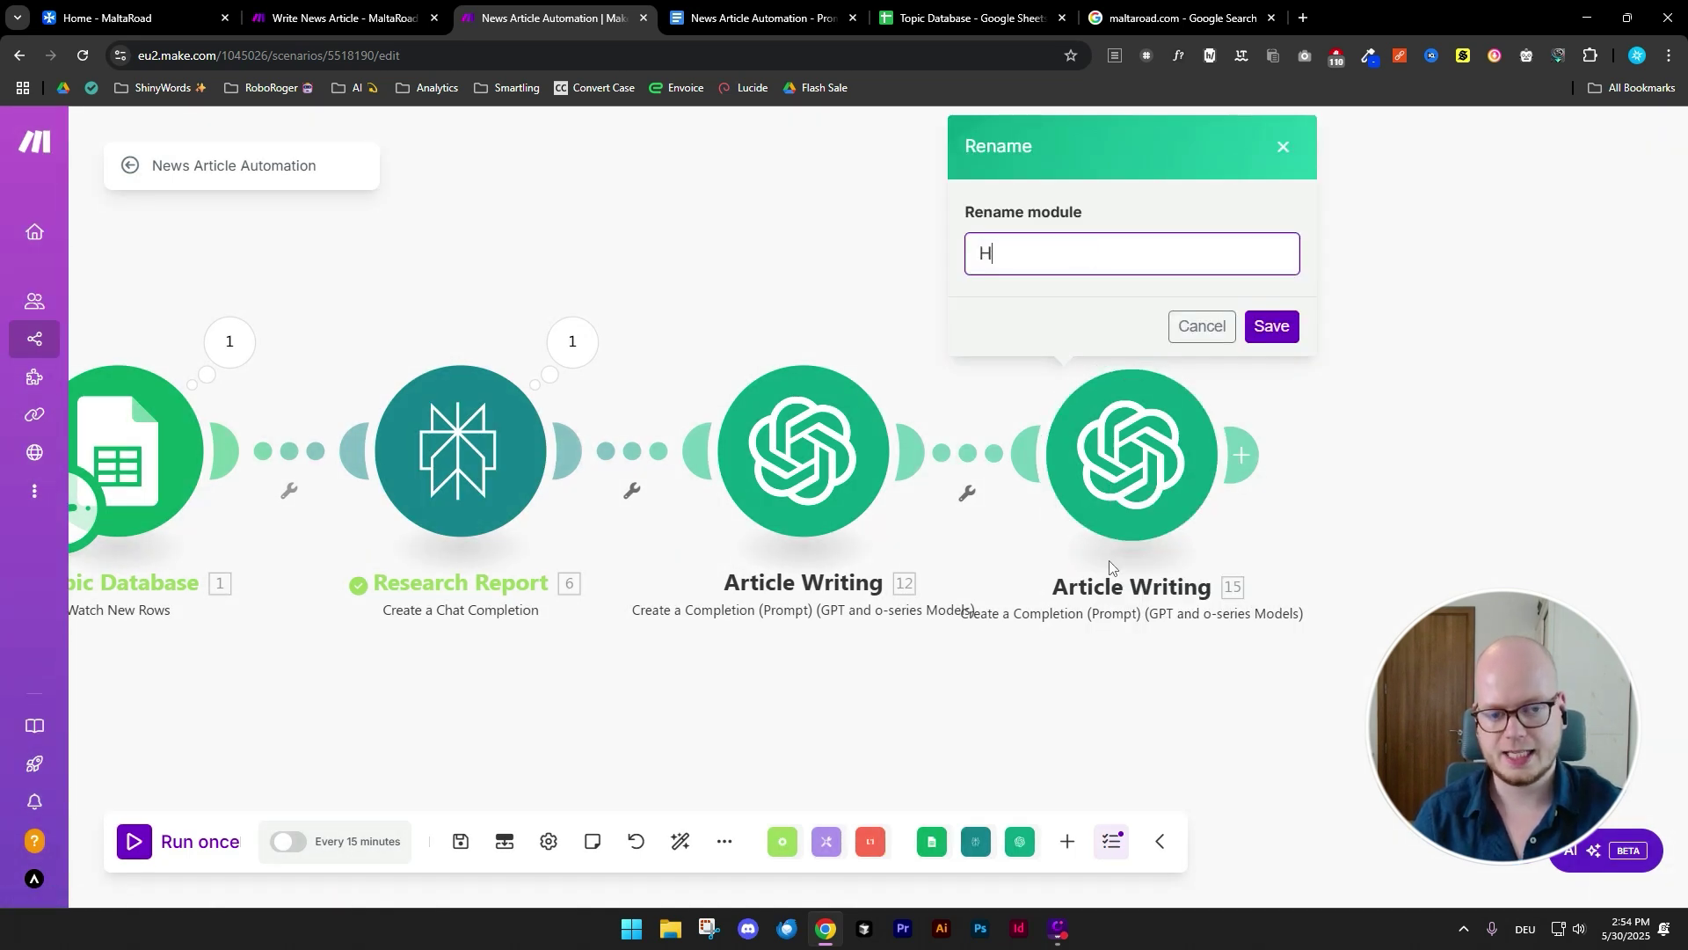
text(eadline)
click(1268, 329)
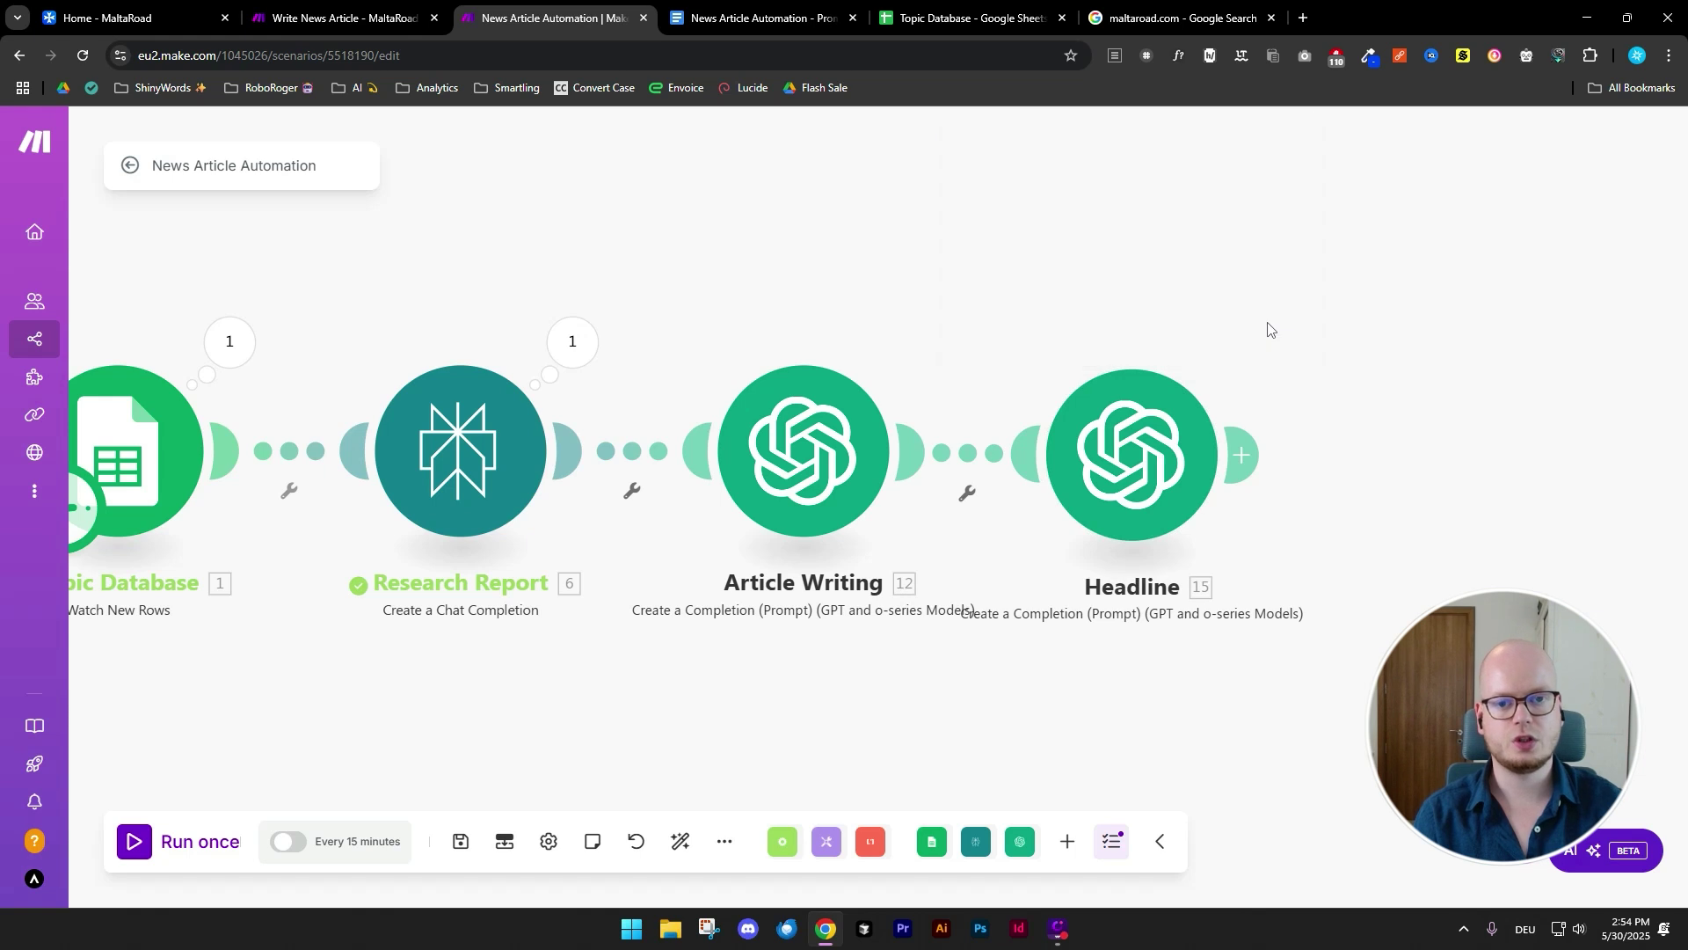
- Switch to the Google Docs prompt library, read through the Article Headline Prompt and copy its full text down to the [News Article] placeholder
click(717, 18)
scroll(847, 498, up, 3)
click(848, 497)
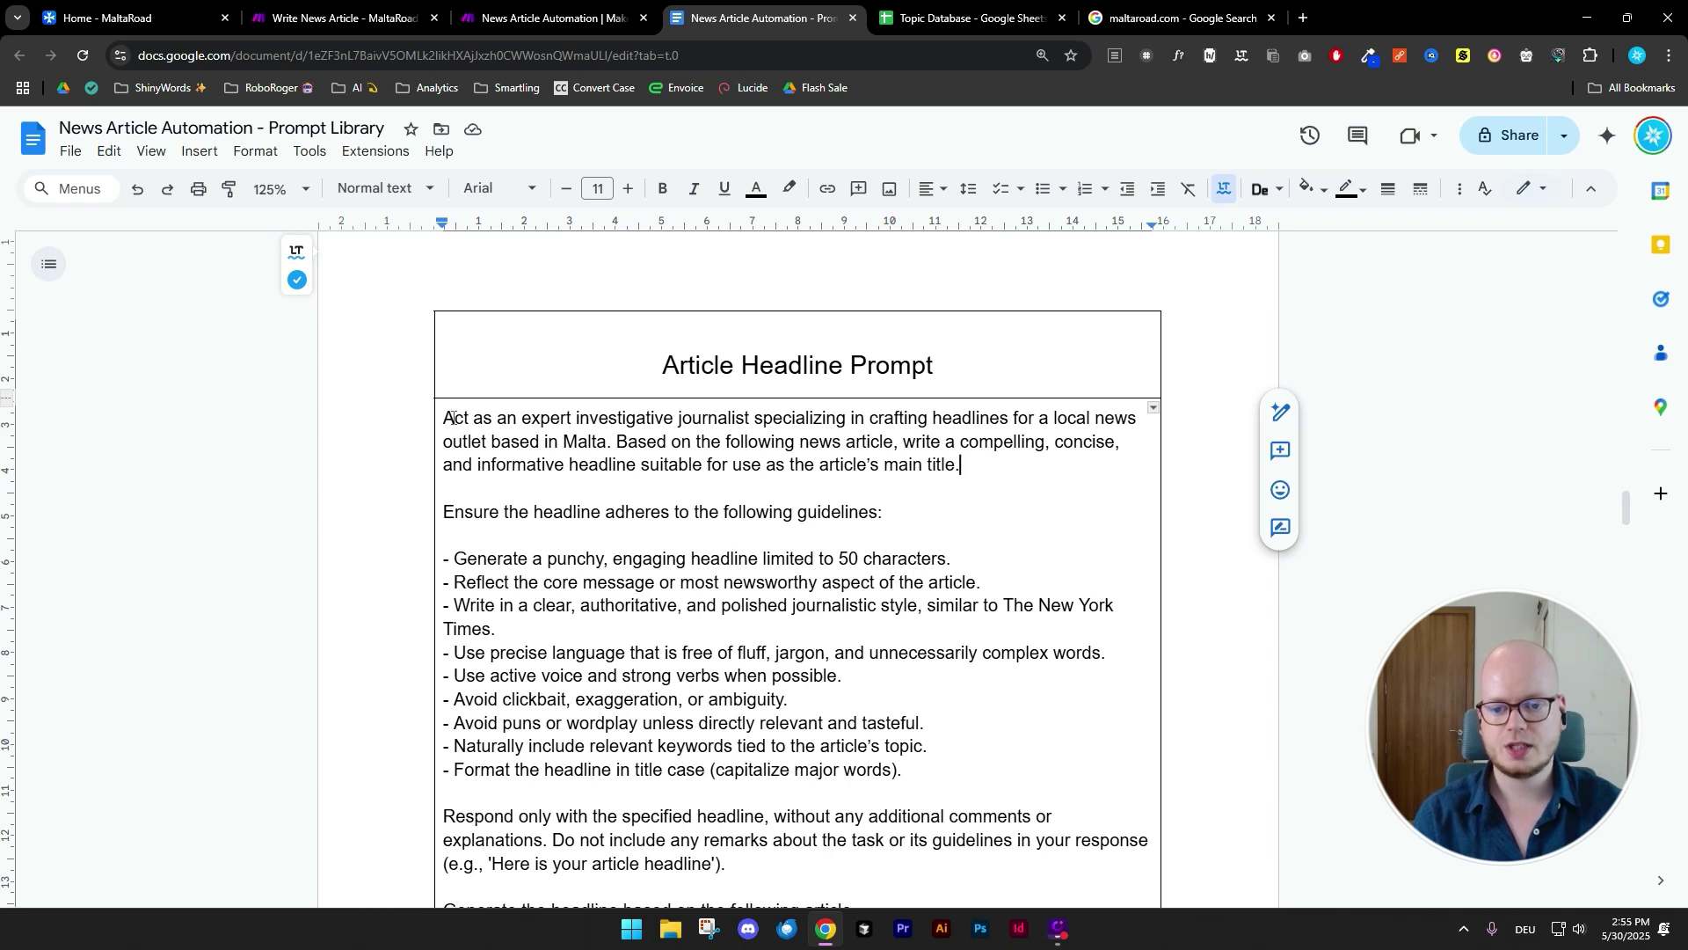
scroll(453, 418, down, 1)
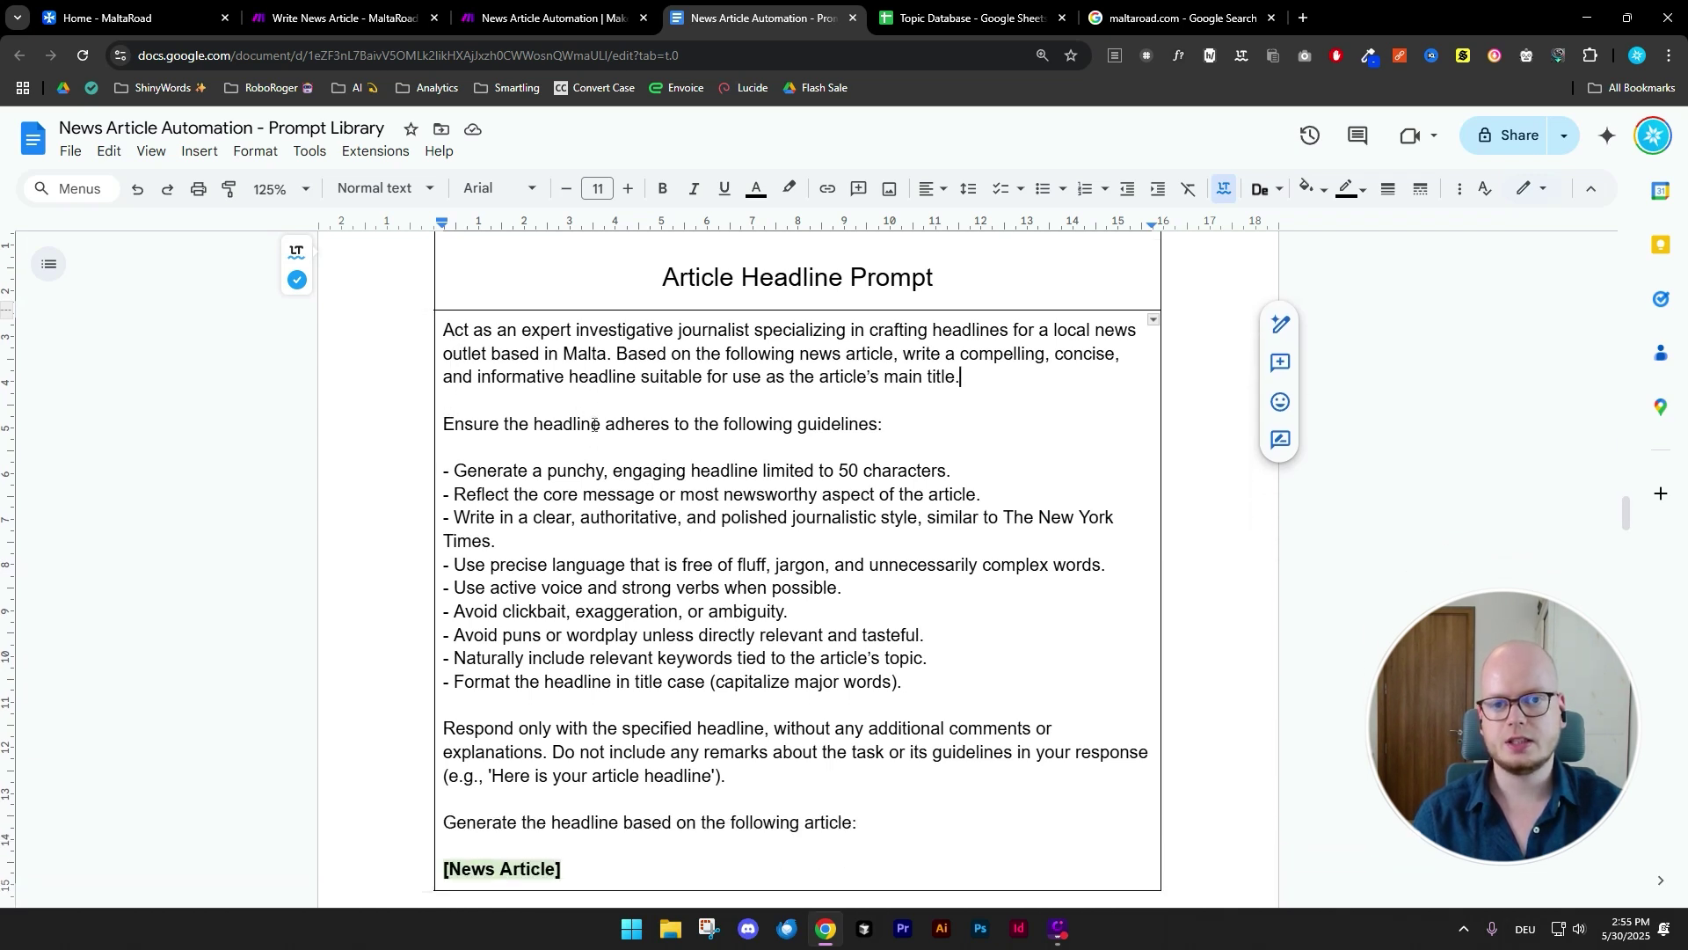
scroll(595, 425, down, 2)
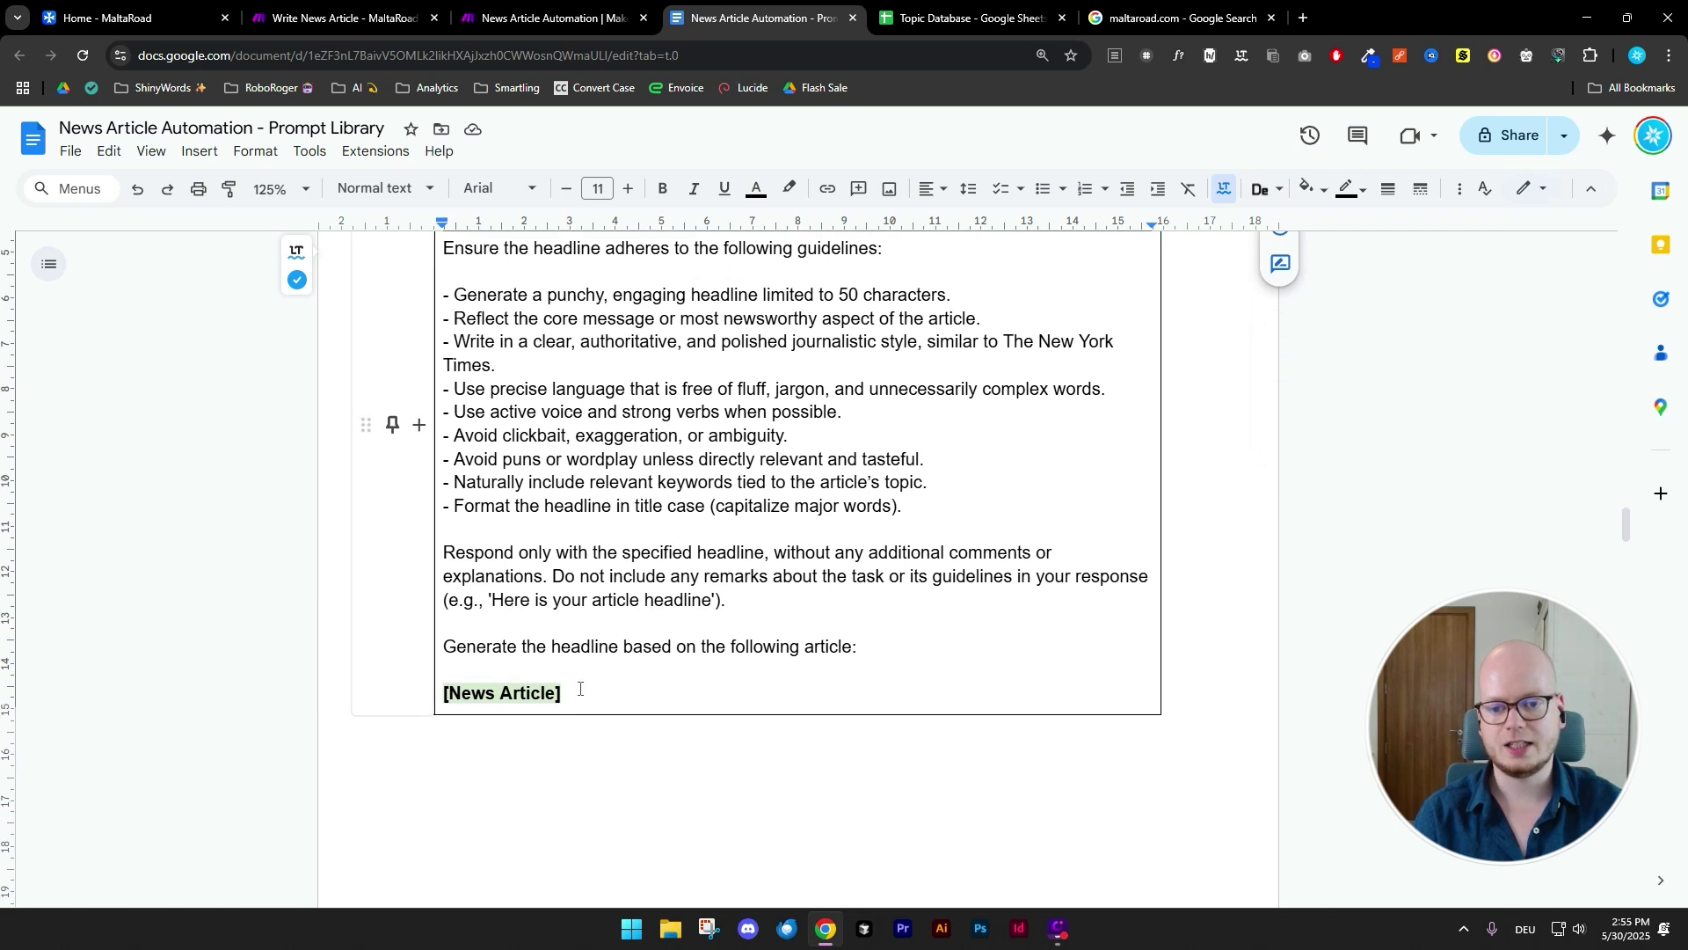
scroll(579, 689, up, 4)
scroll(549, 737, down, 3)
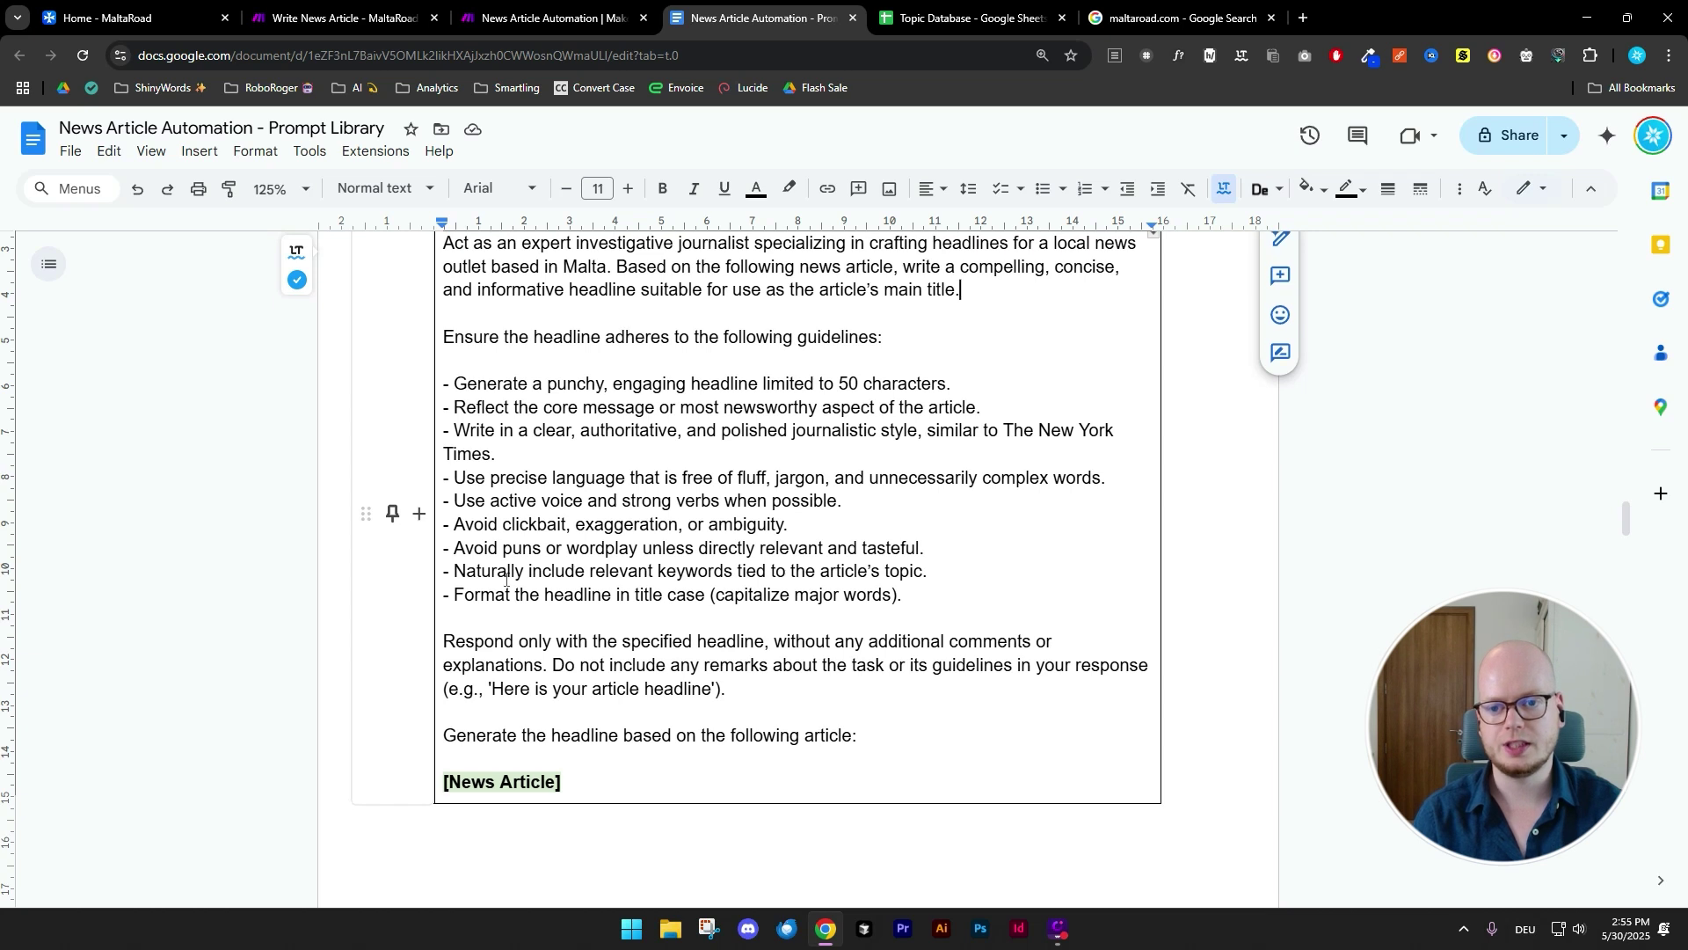
scroll(485, 426, up, 2)
drag(446, 411, 567, 605)
- Return to the Make scenario and set the Headline module's Max Completion Tokens to 250
key(ctrl+shift+Tab)
click(1149, 449)
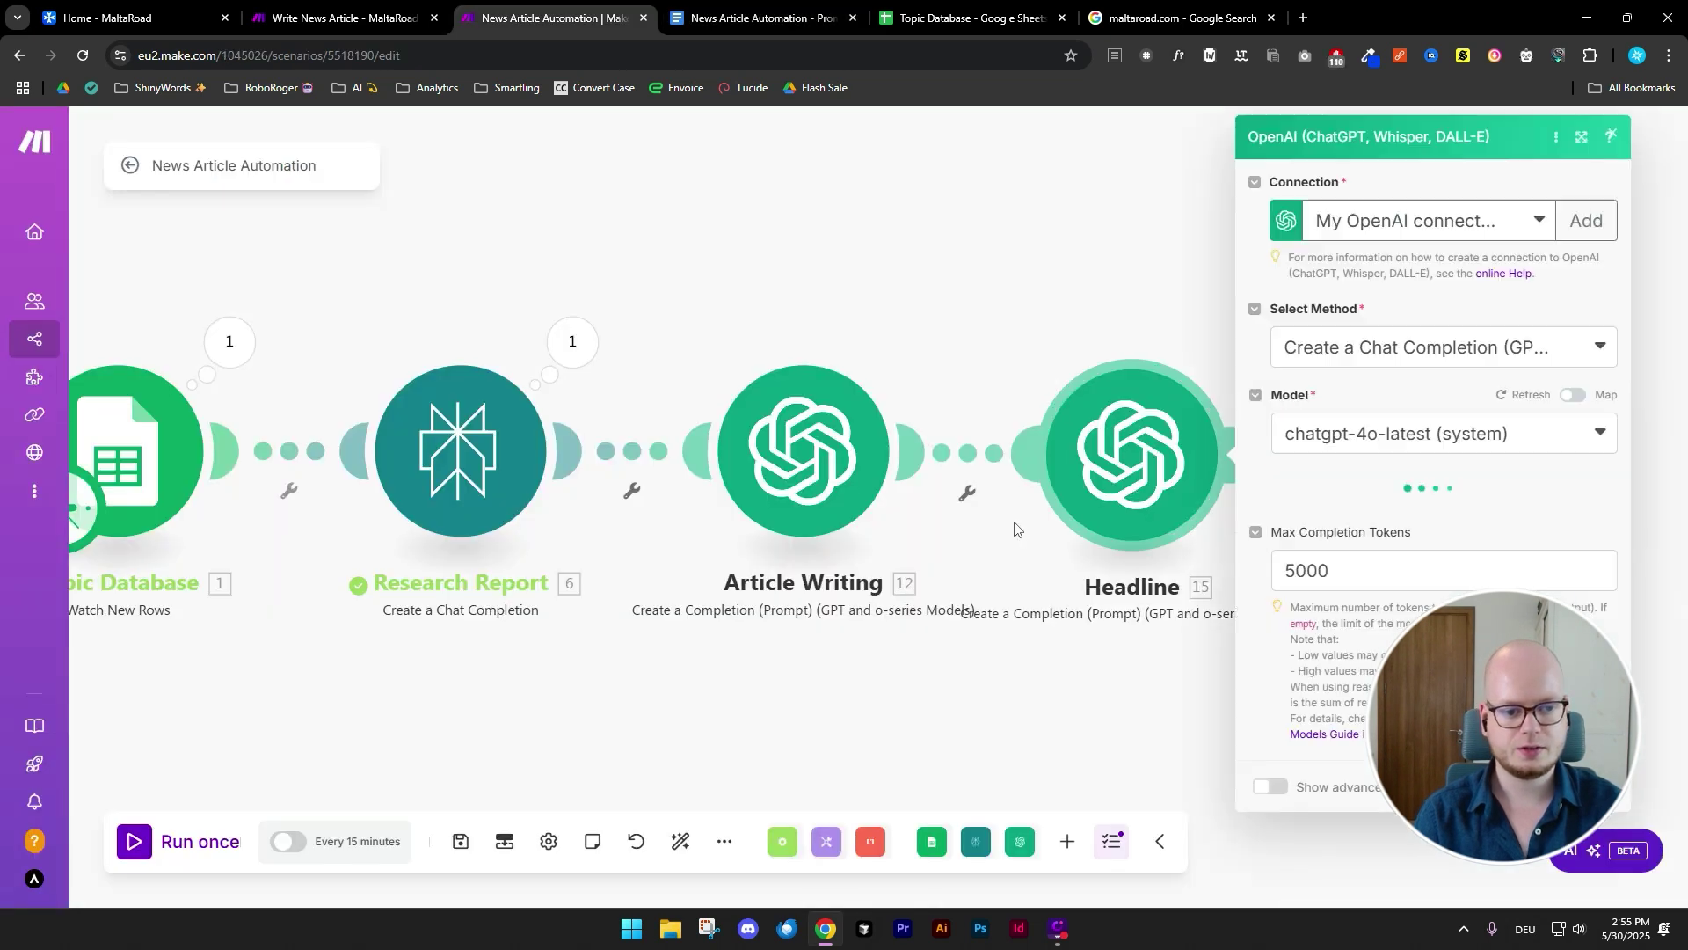
double_click(1315, 572)
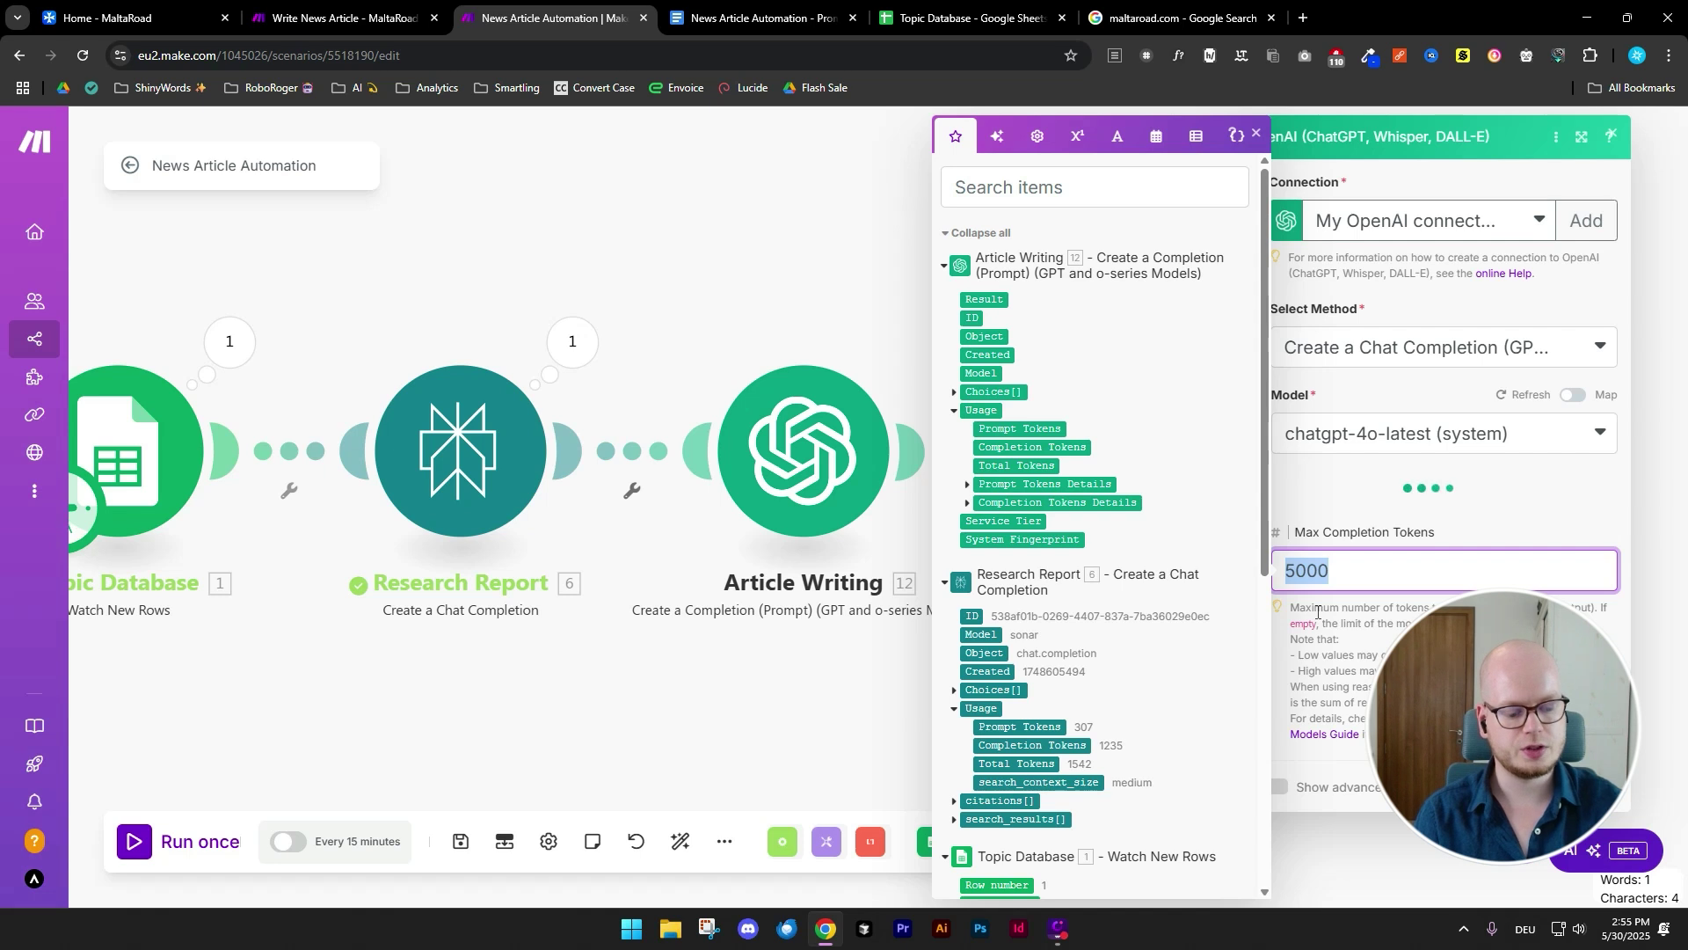
text(250)
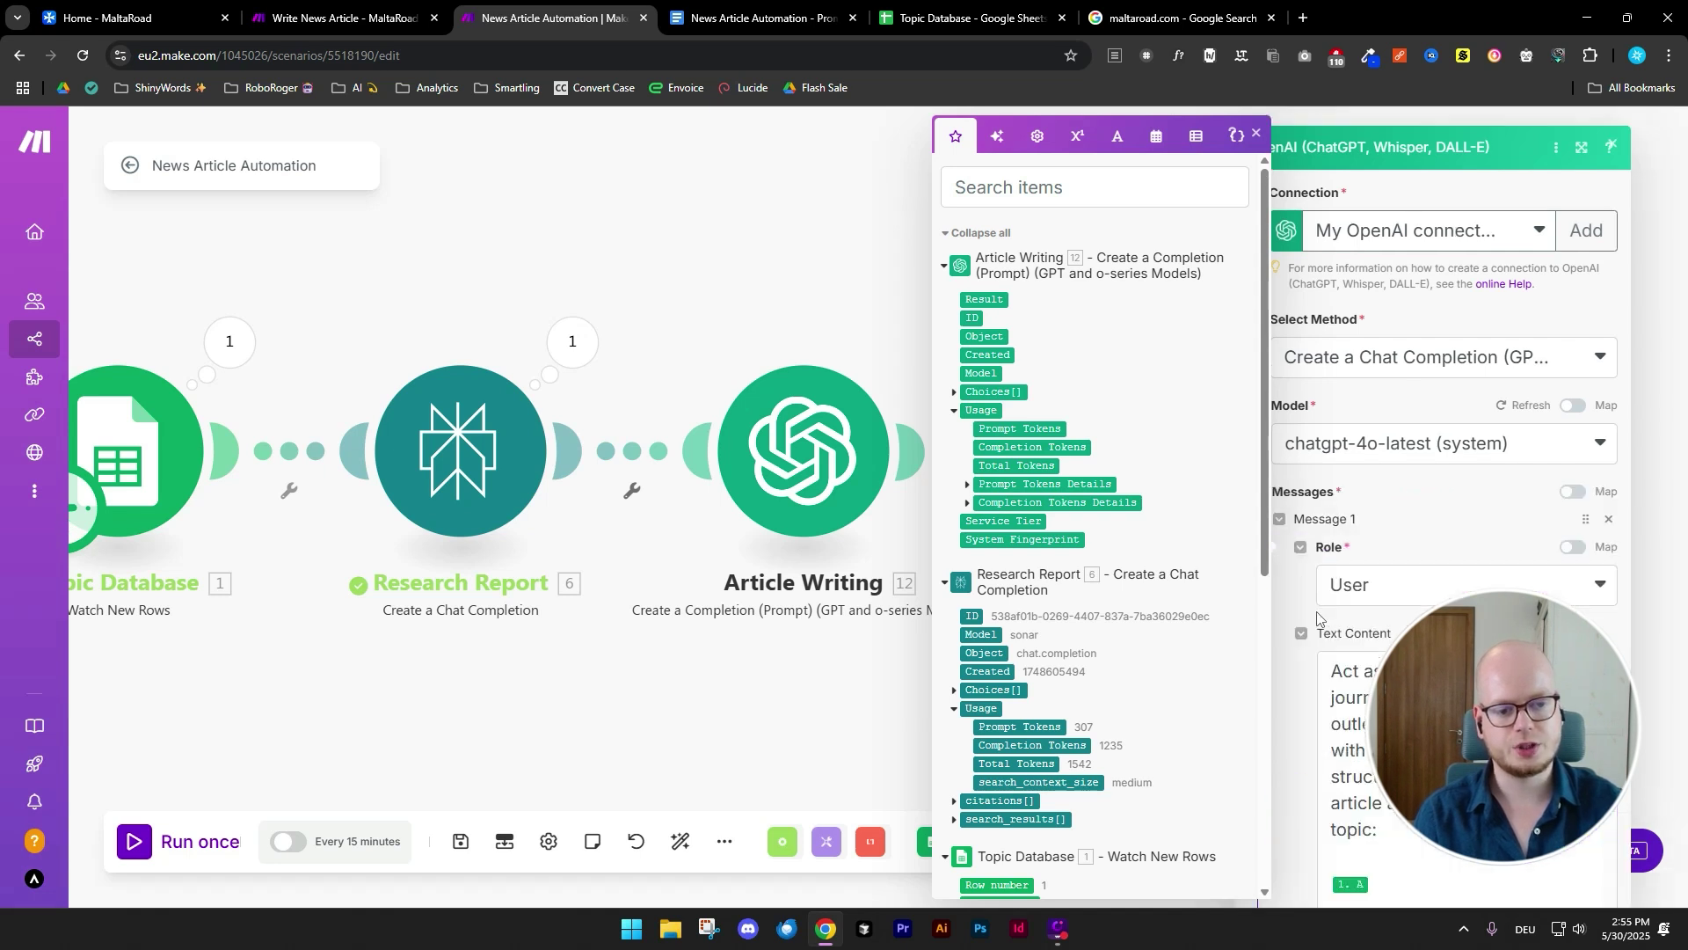
- Replace the whole text content of the Headline module's User message with the copied headline prompt
scroll(1317, 612, down, 5)
click(1451, 527)
key(ctrl+a)
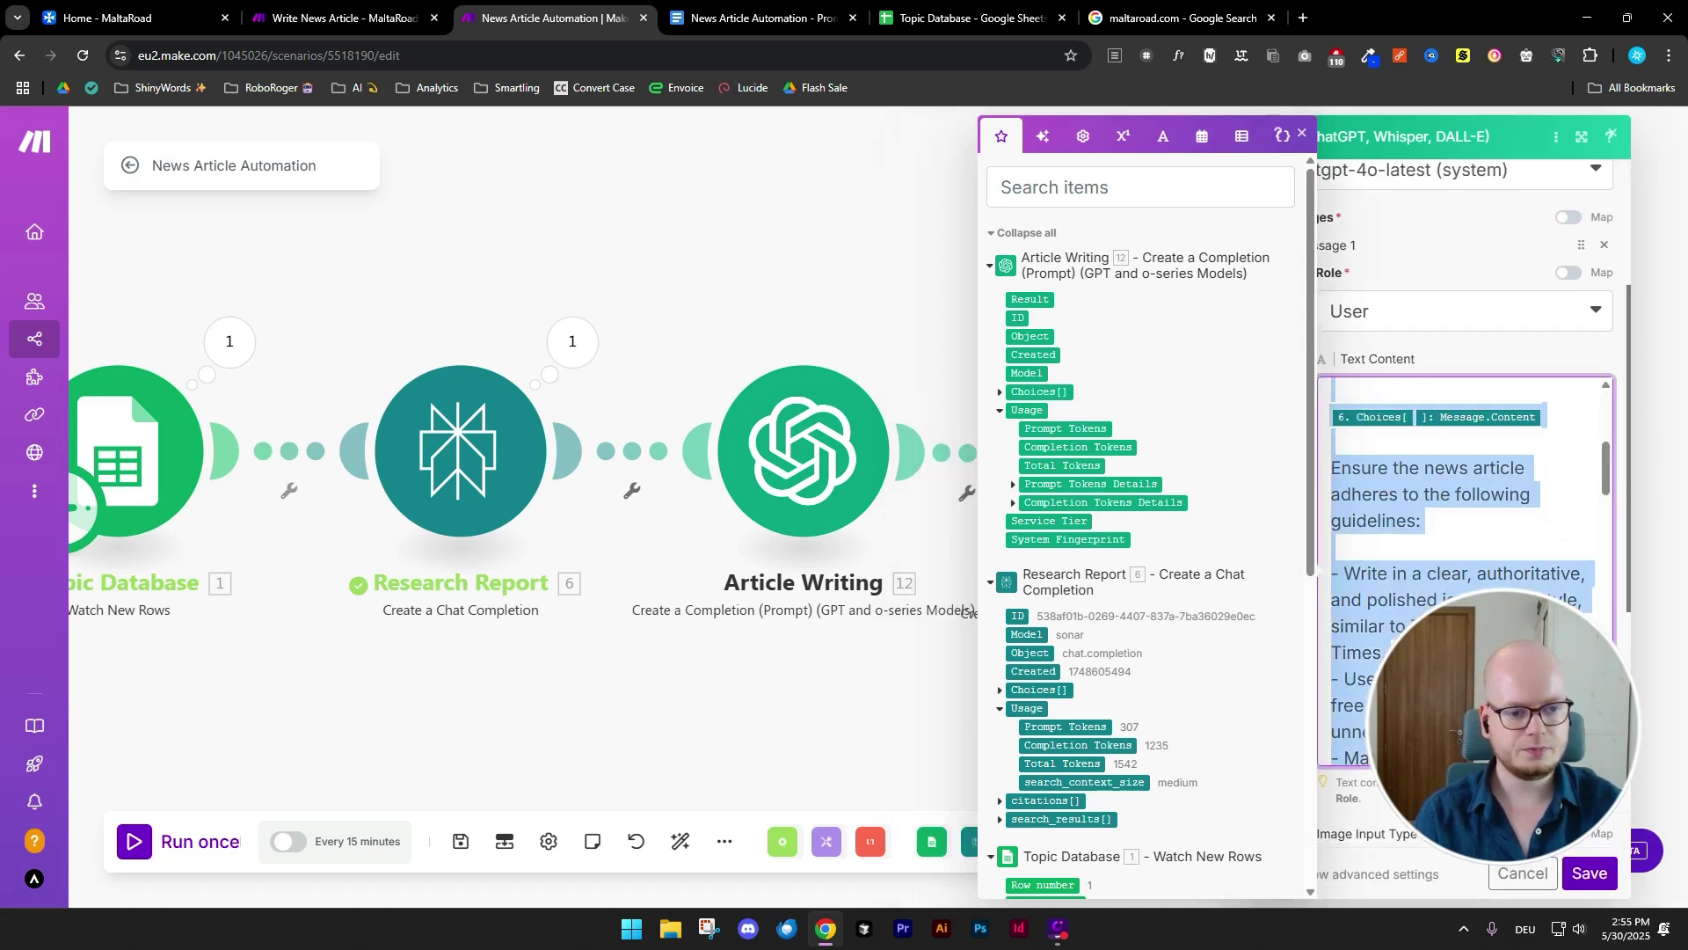
key(ctrl+v)
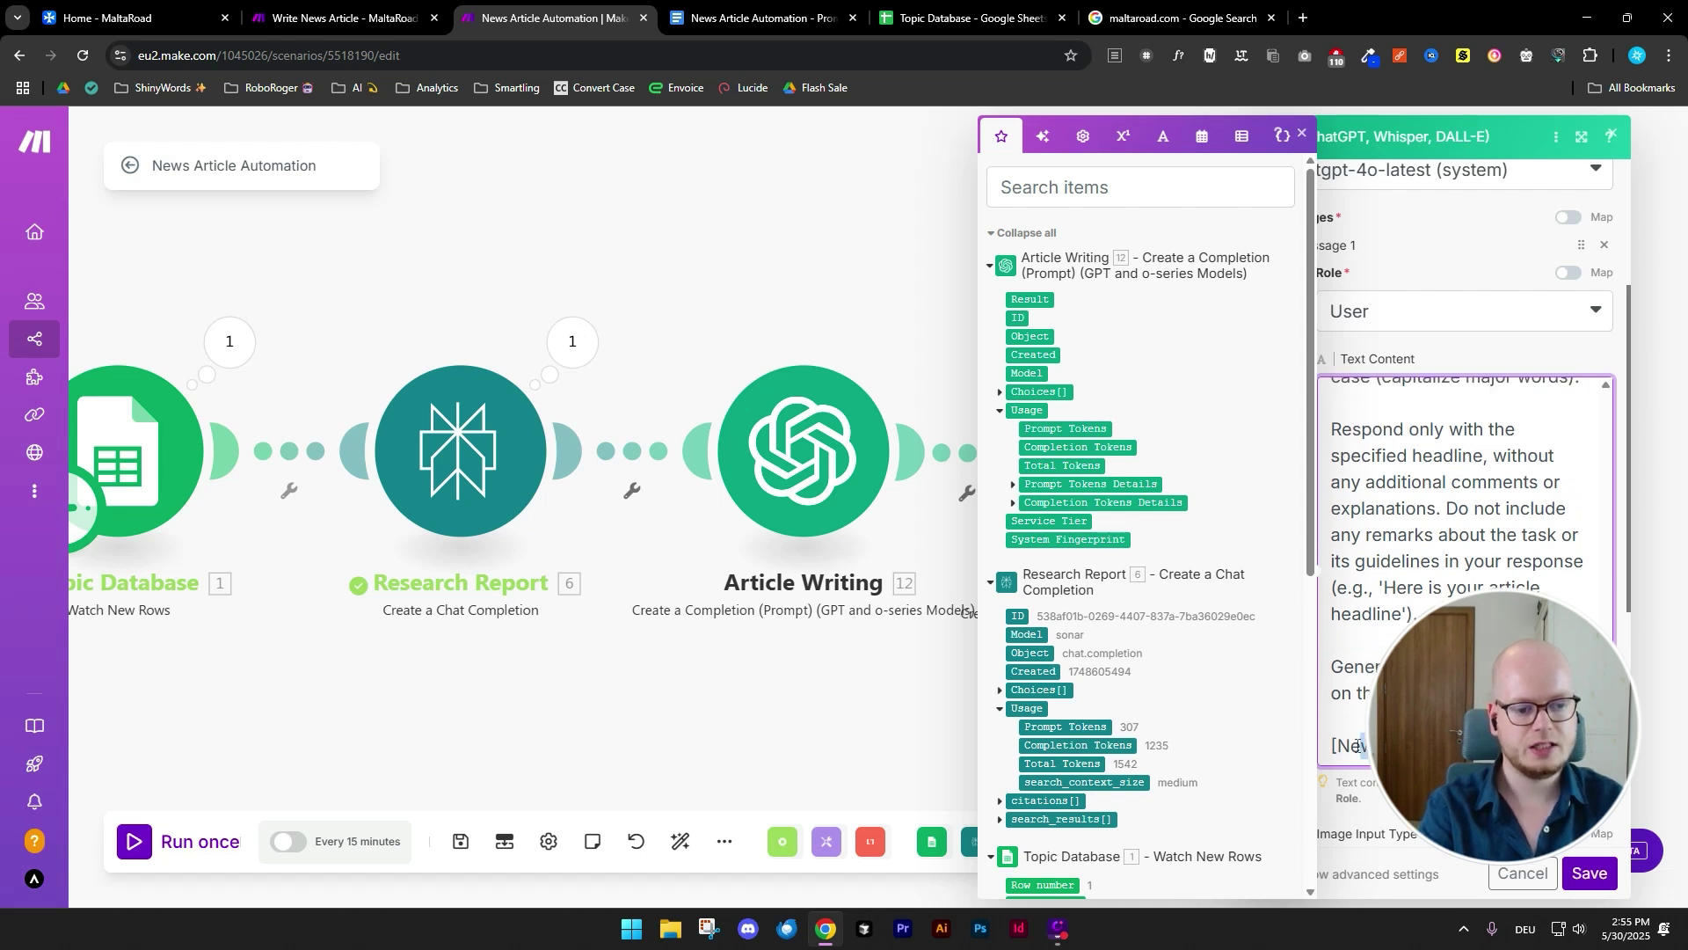
- Replace the [News Article] placeholder with the Message Content from Article Writing's Choices, and save the Headline module
drag(1407, 745, 1339, 745)
key(BackSpace)
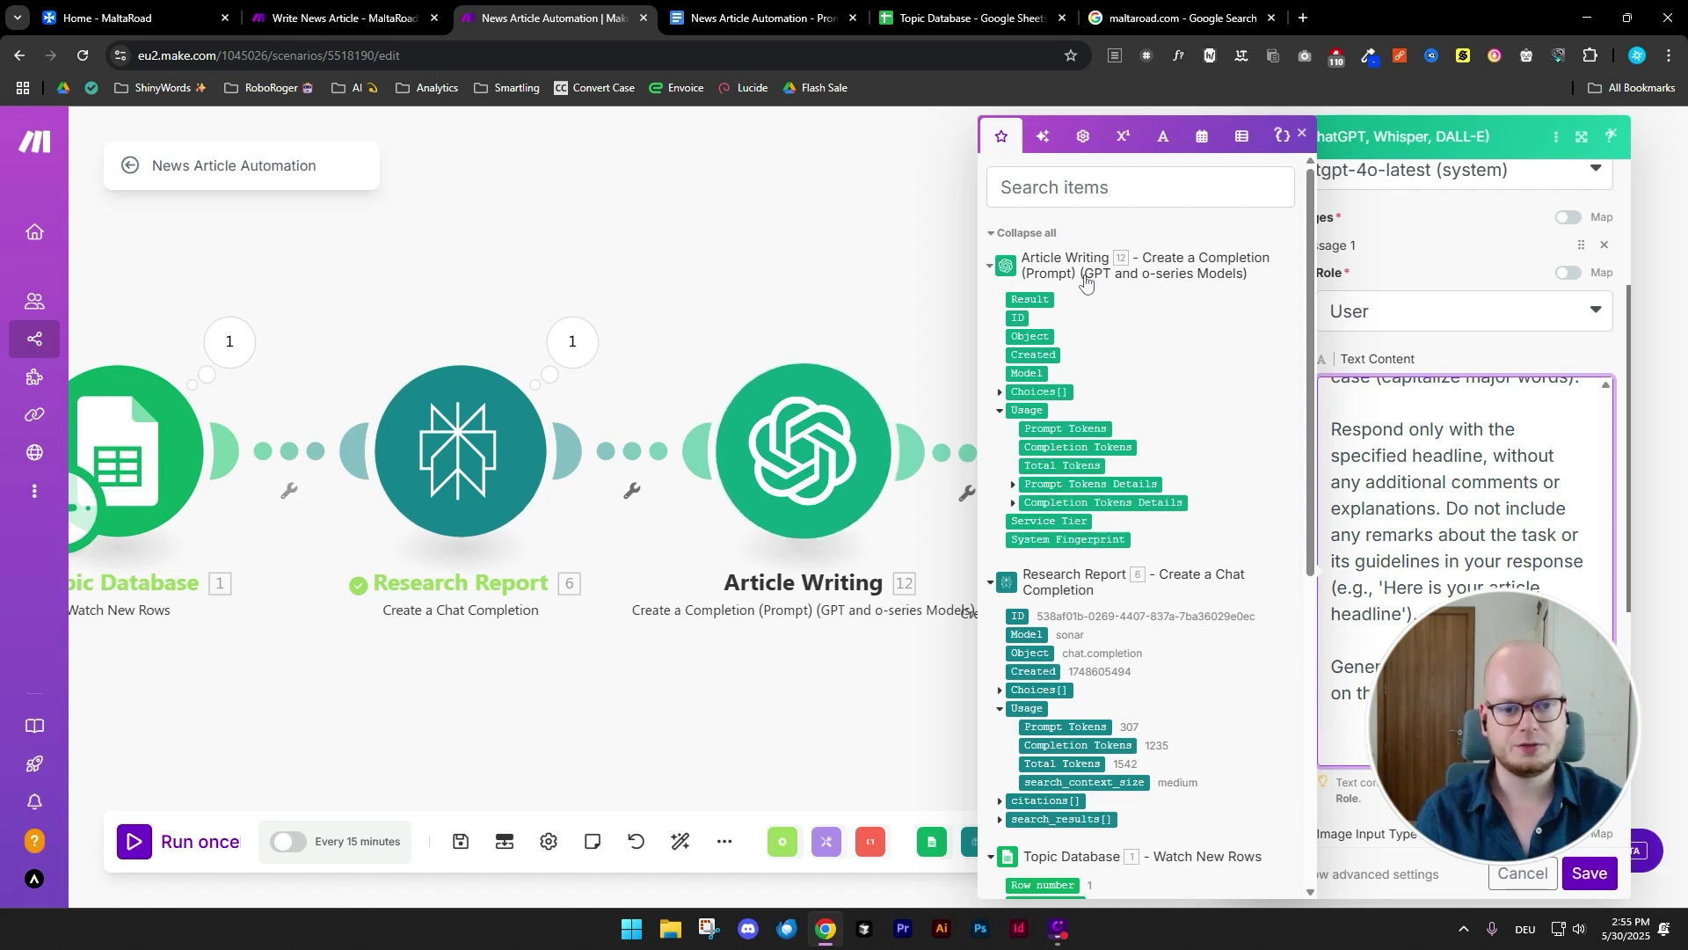
click(1000, 393)
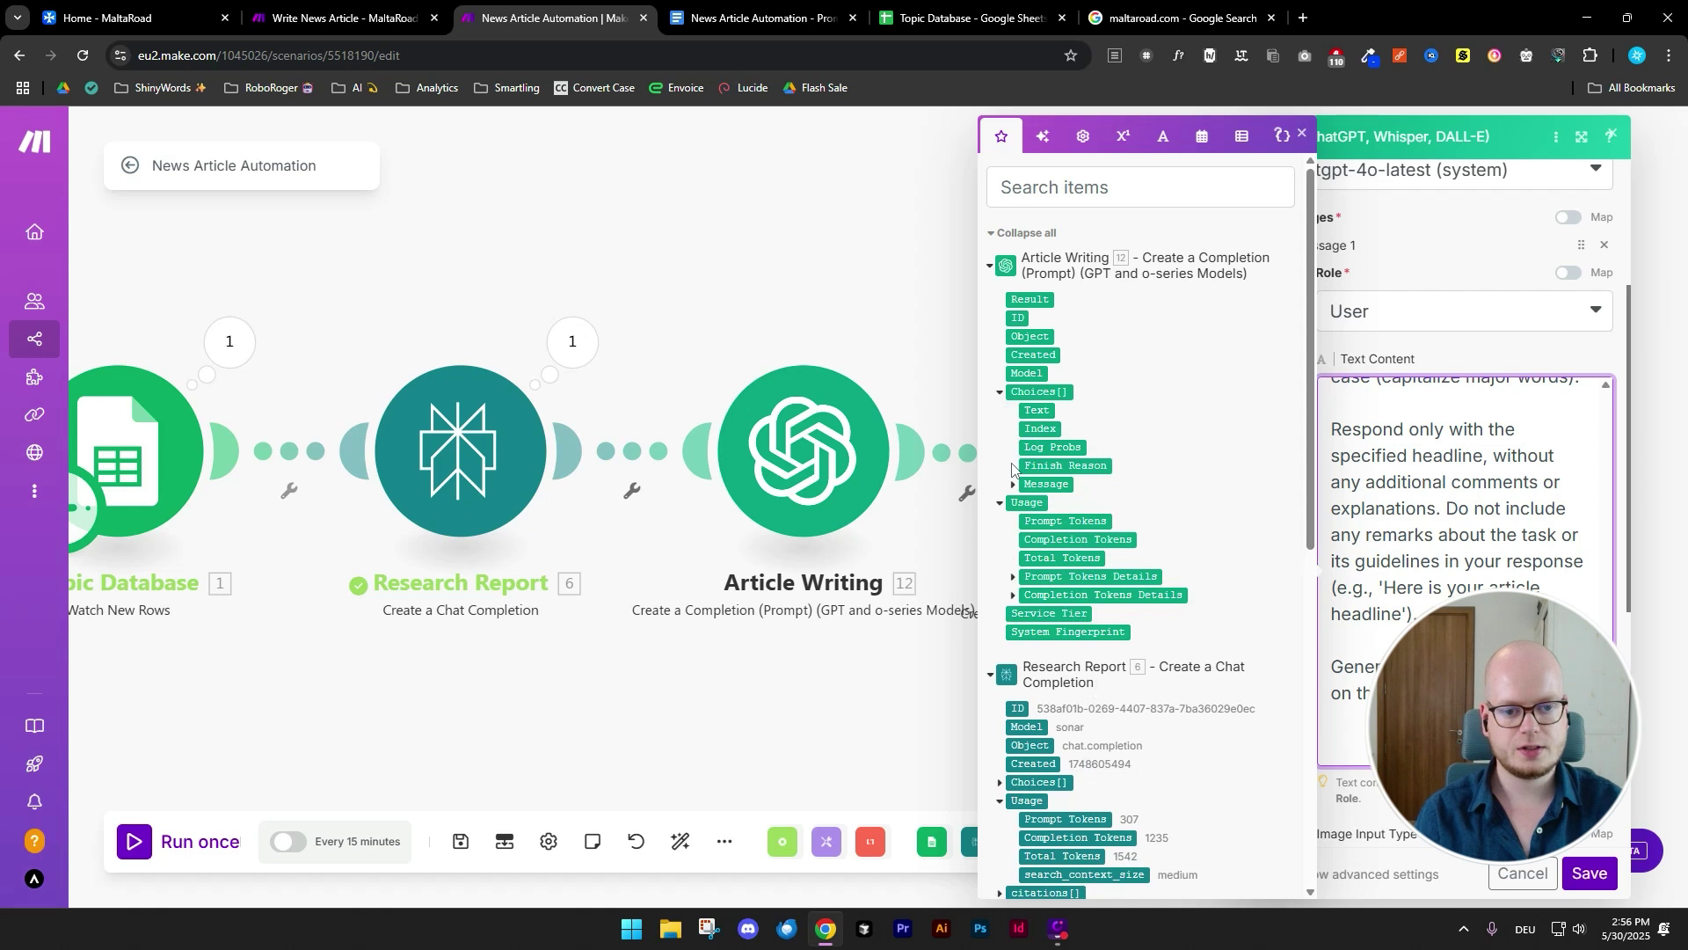
click(1013, 484)
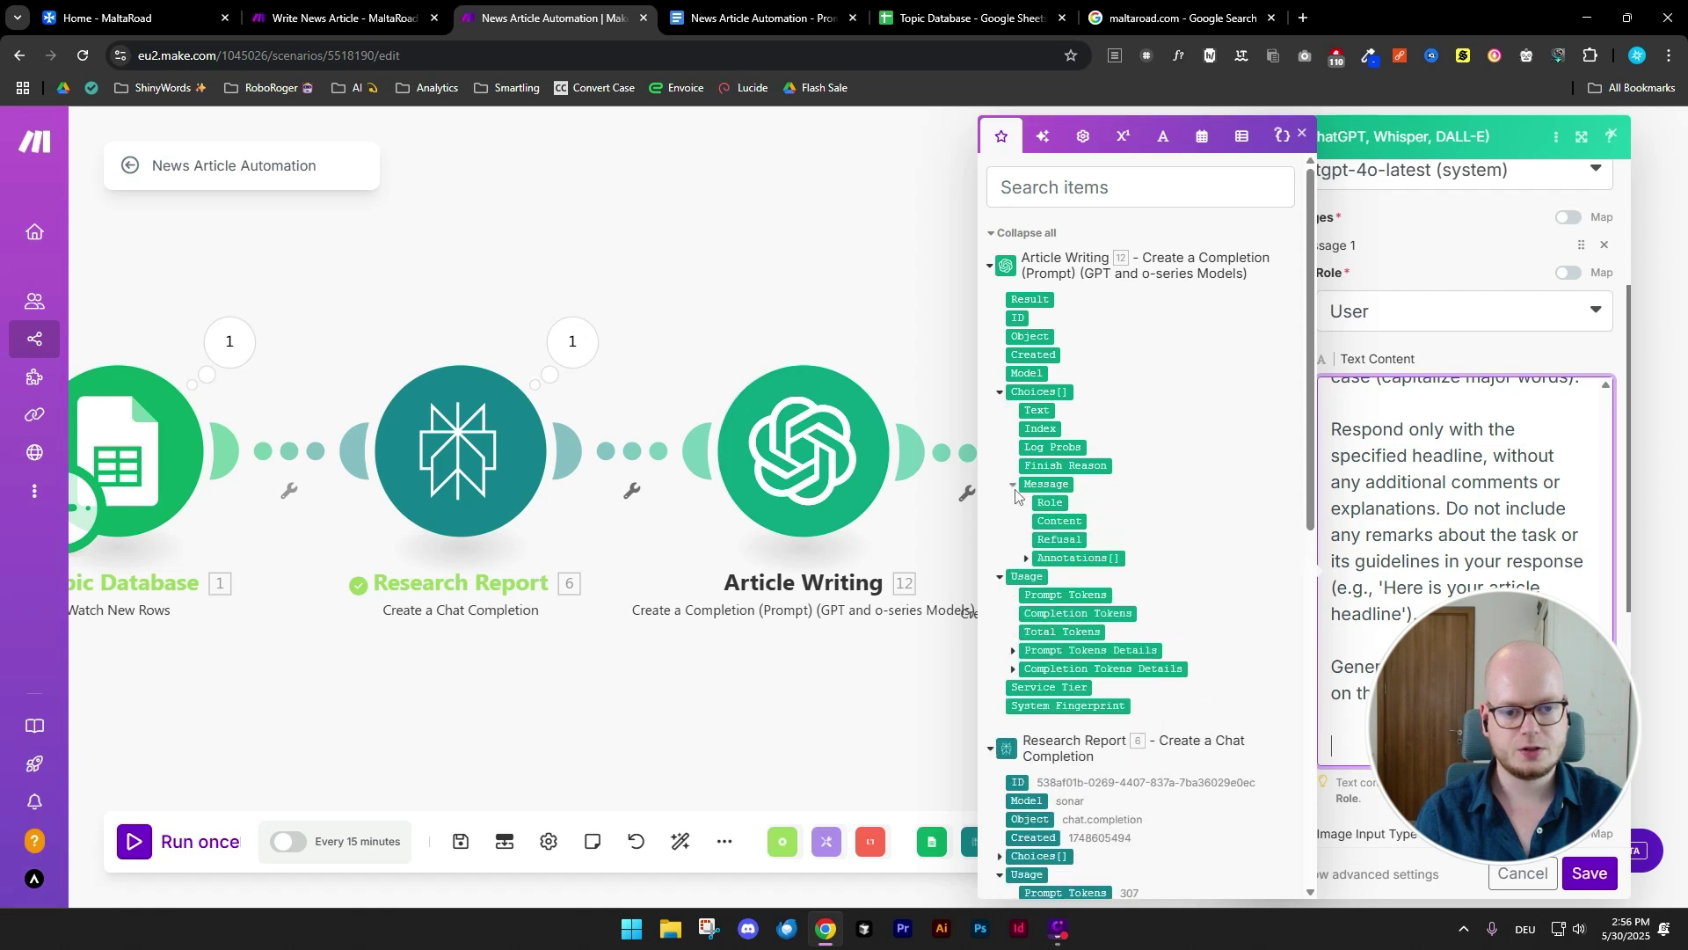
click(1064, 520)
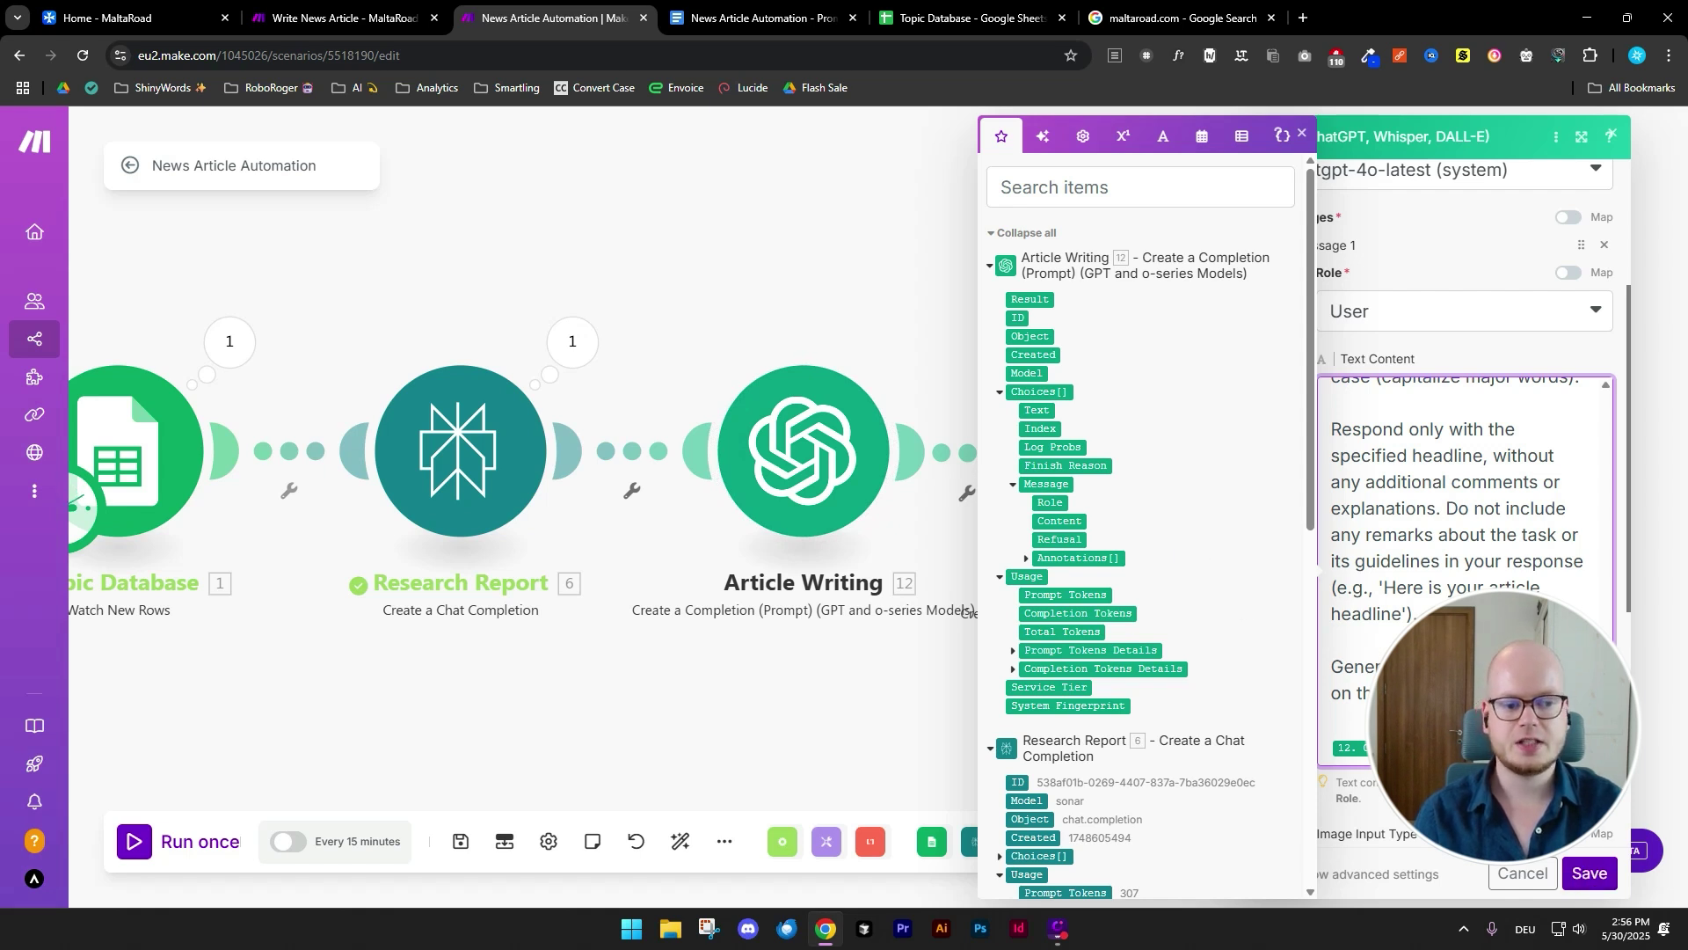
scroll(1460, 528, up, 10)
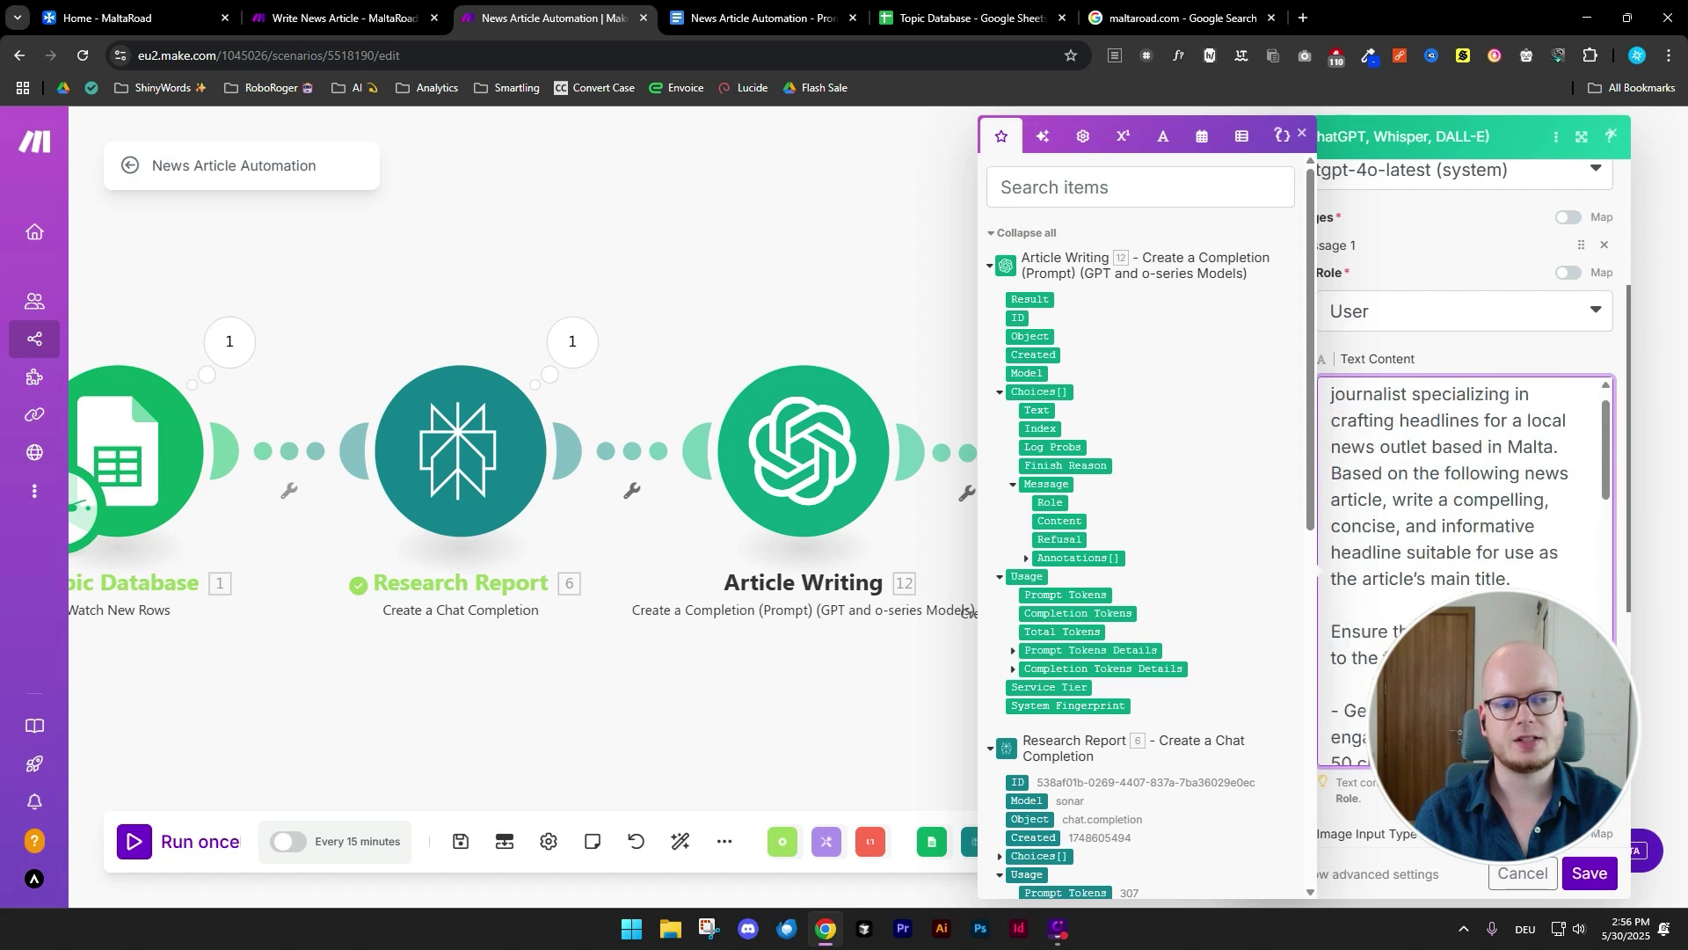
click(1592, 873)
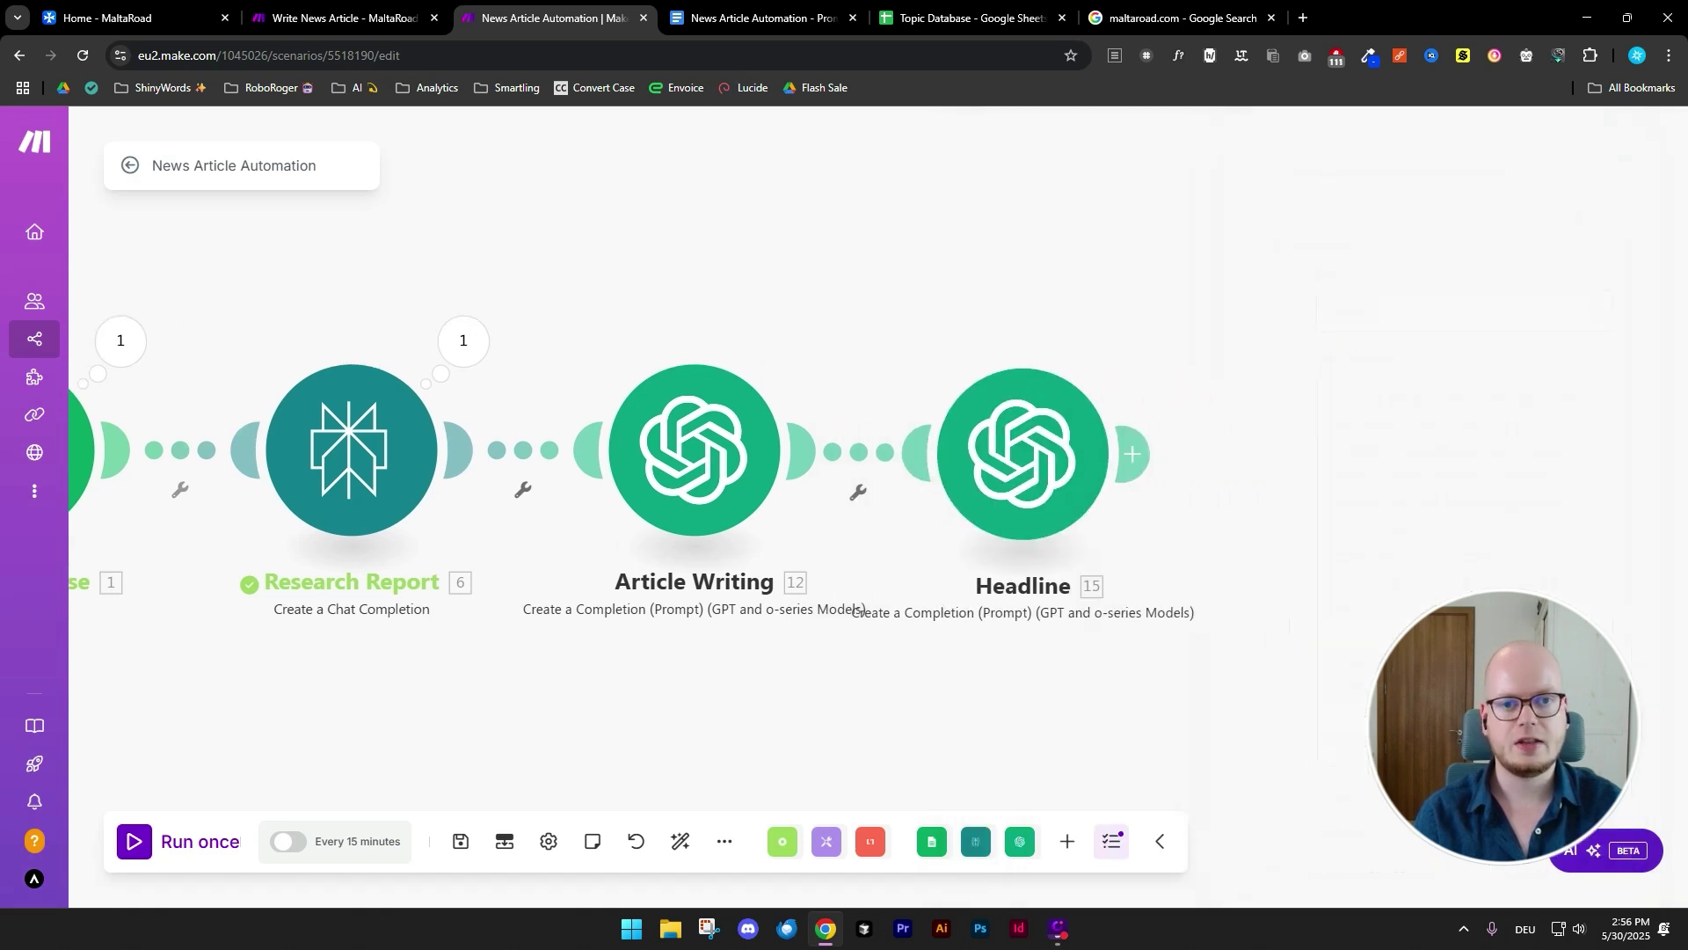
- Clone the Headline module at the end of the scenario and rename the copy as Meta Description
drag(1469, 653, 1232, 666)
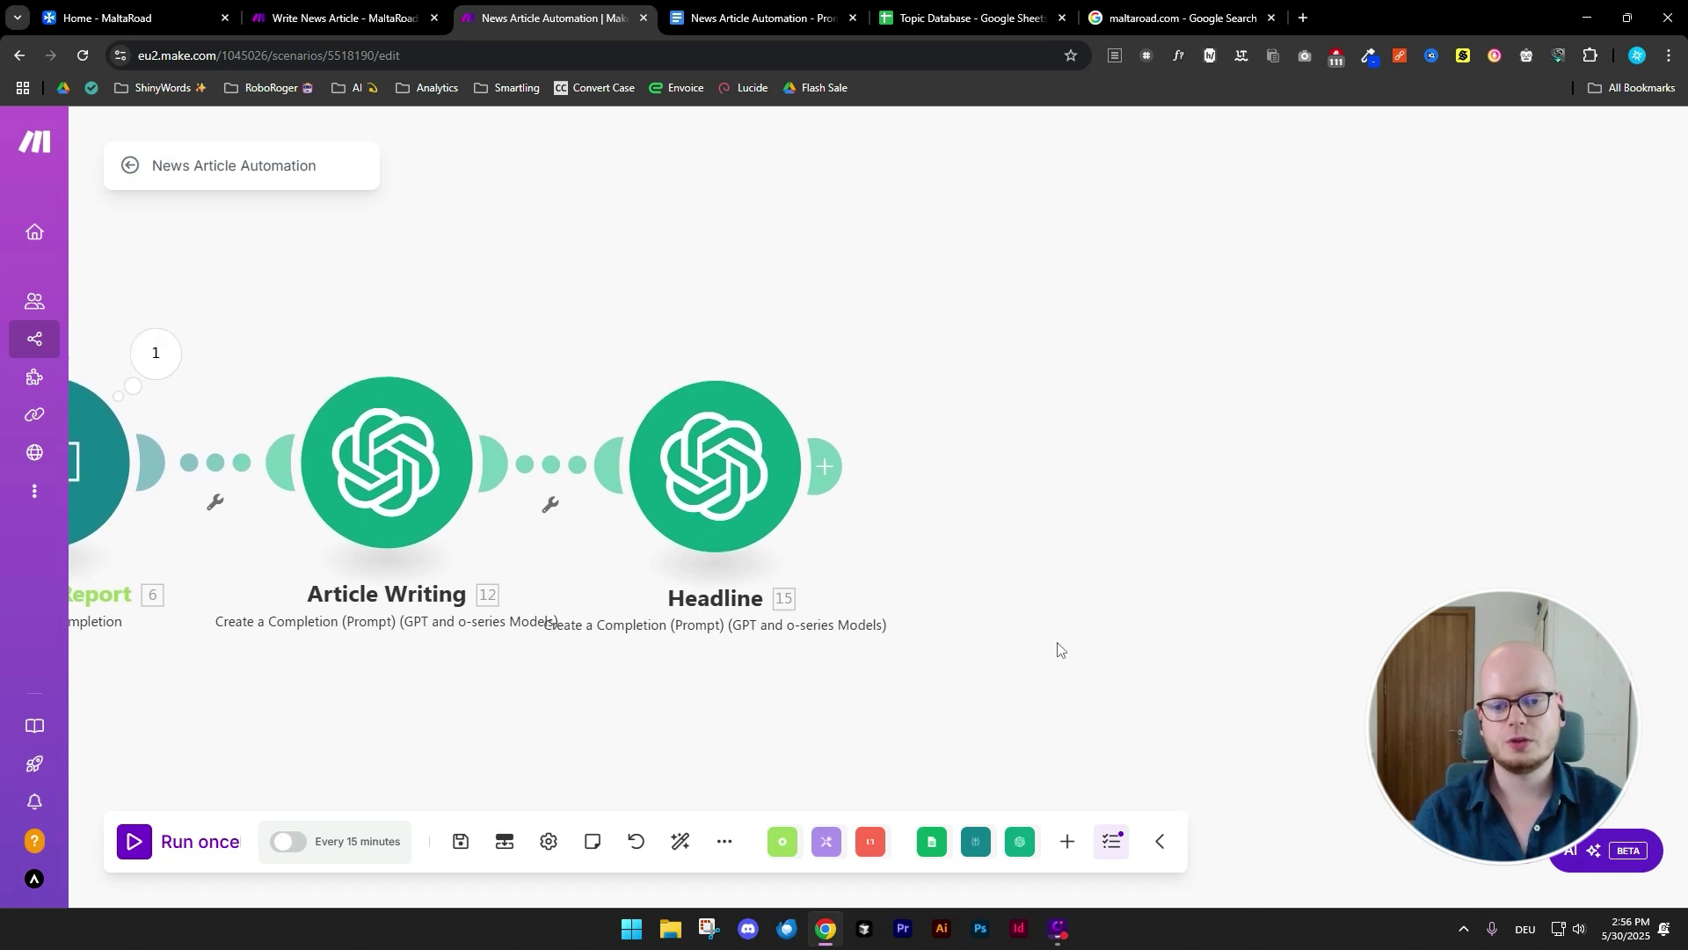
right_click(704, 466)
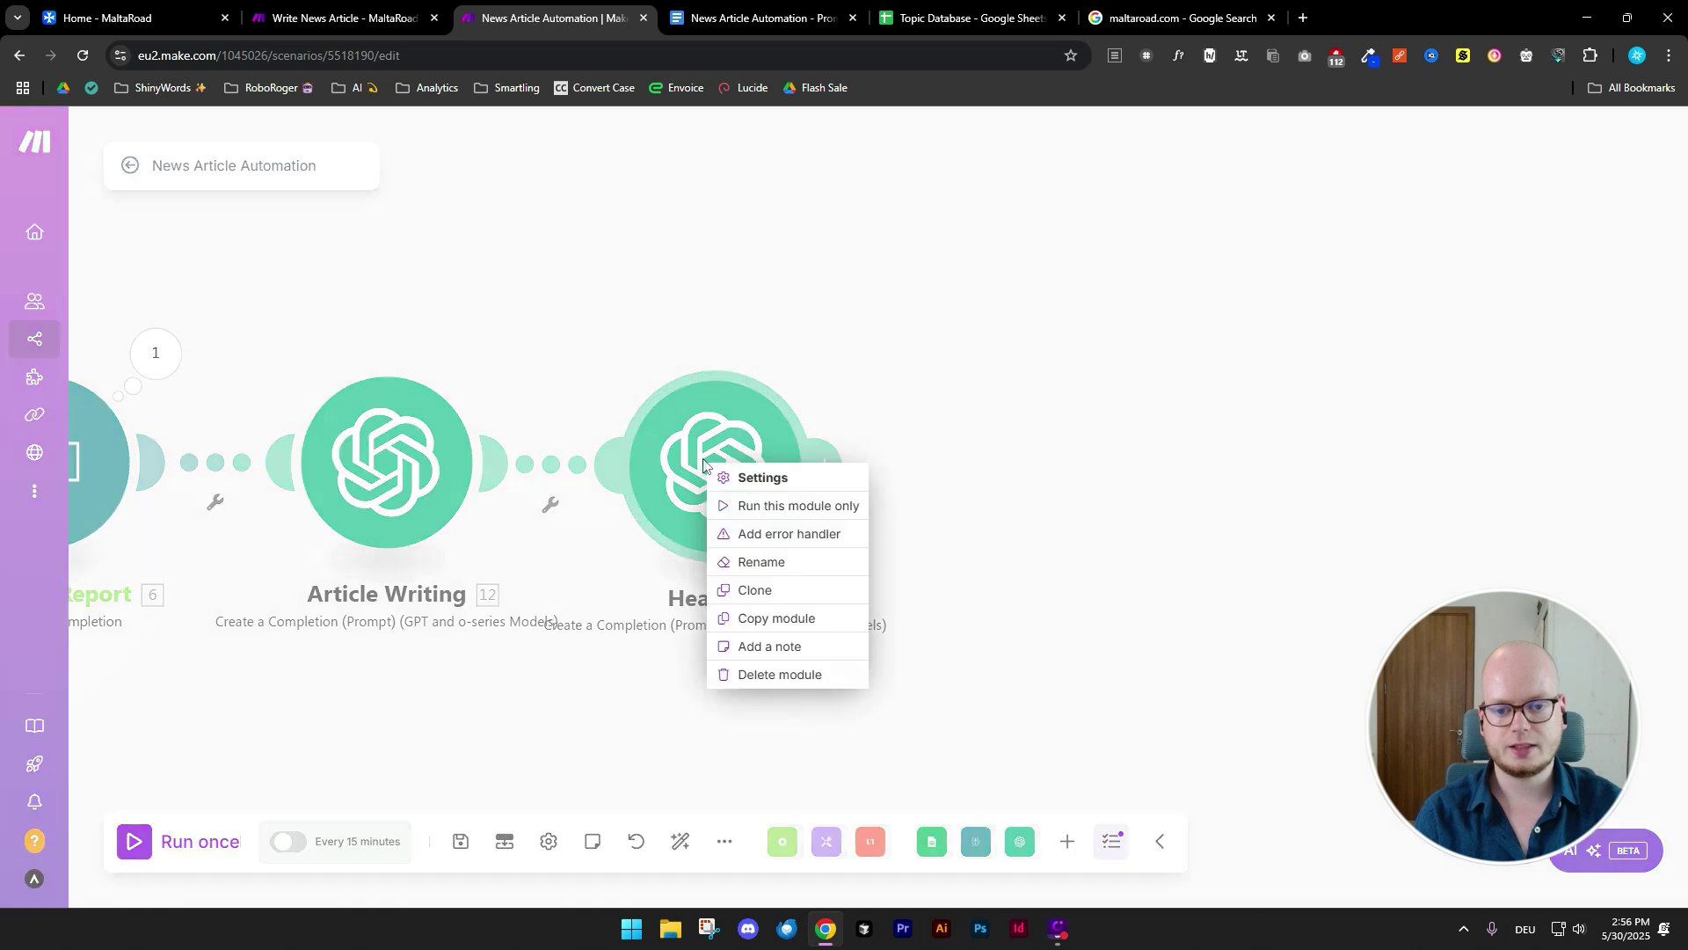
click(821, 603)
click(1009, 497)
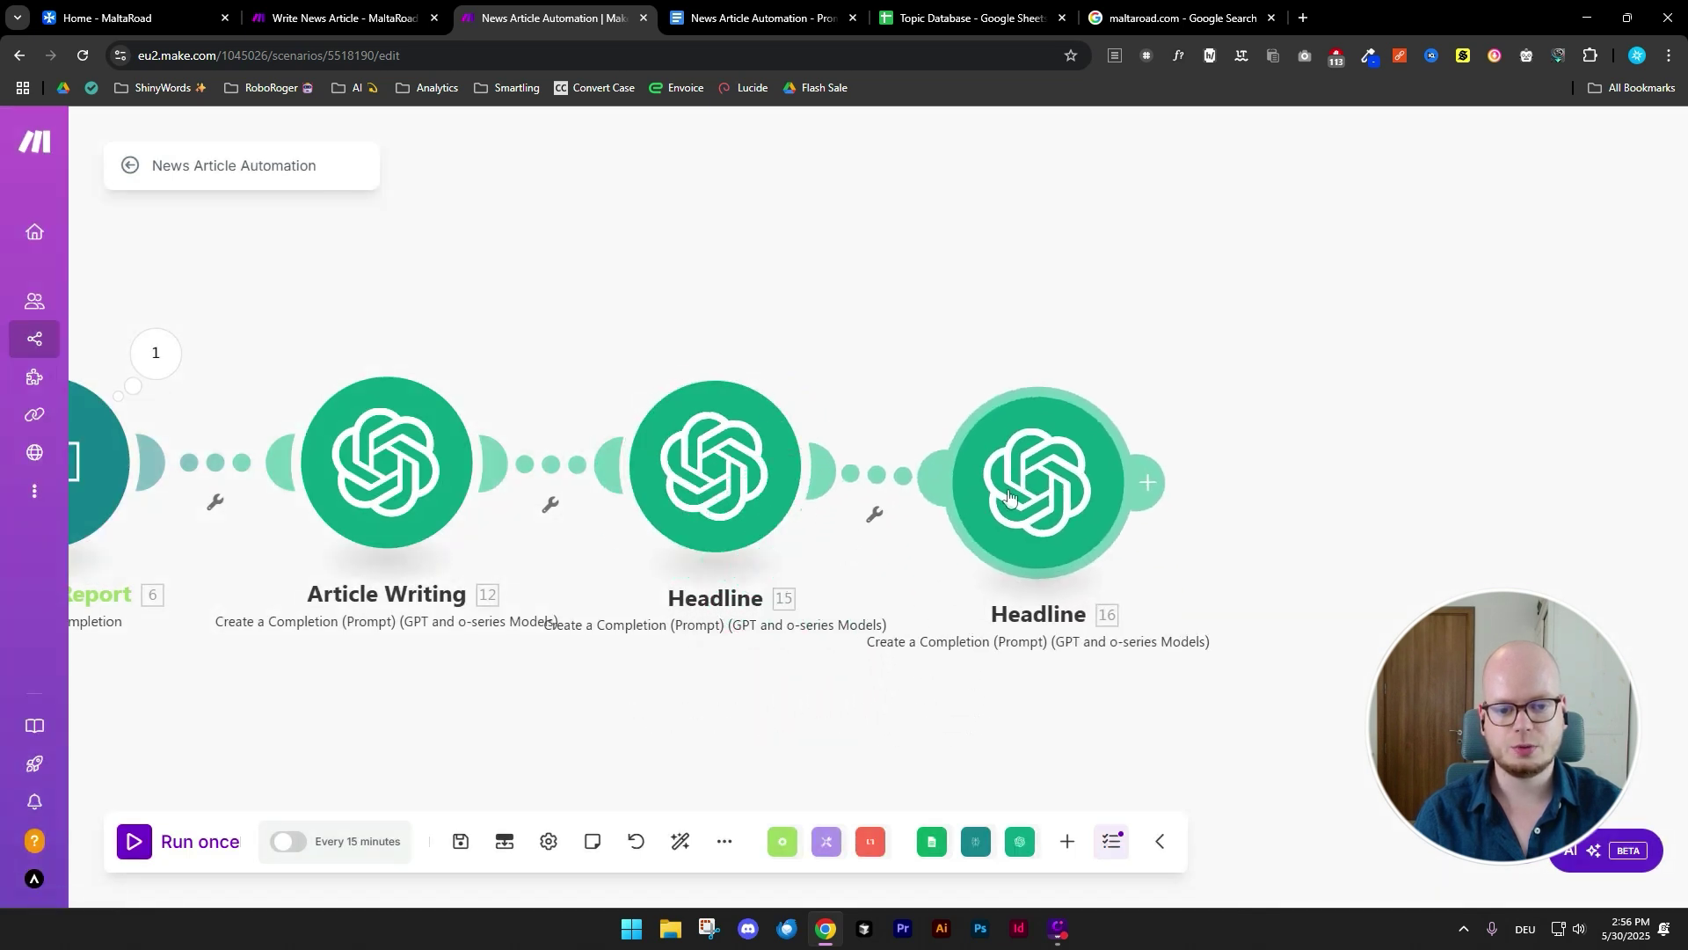
right_click(1038, 514)
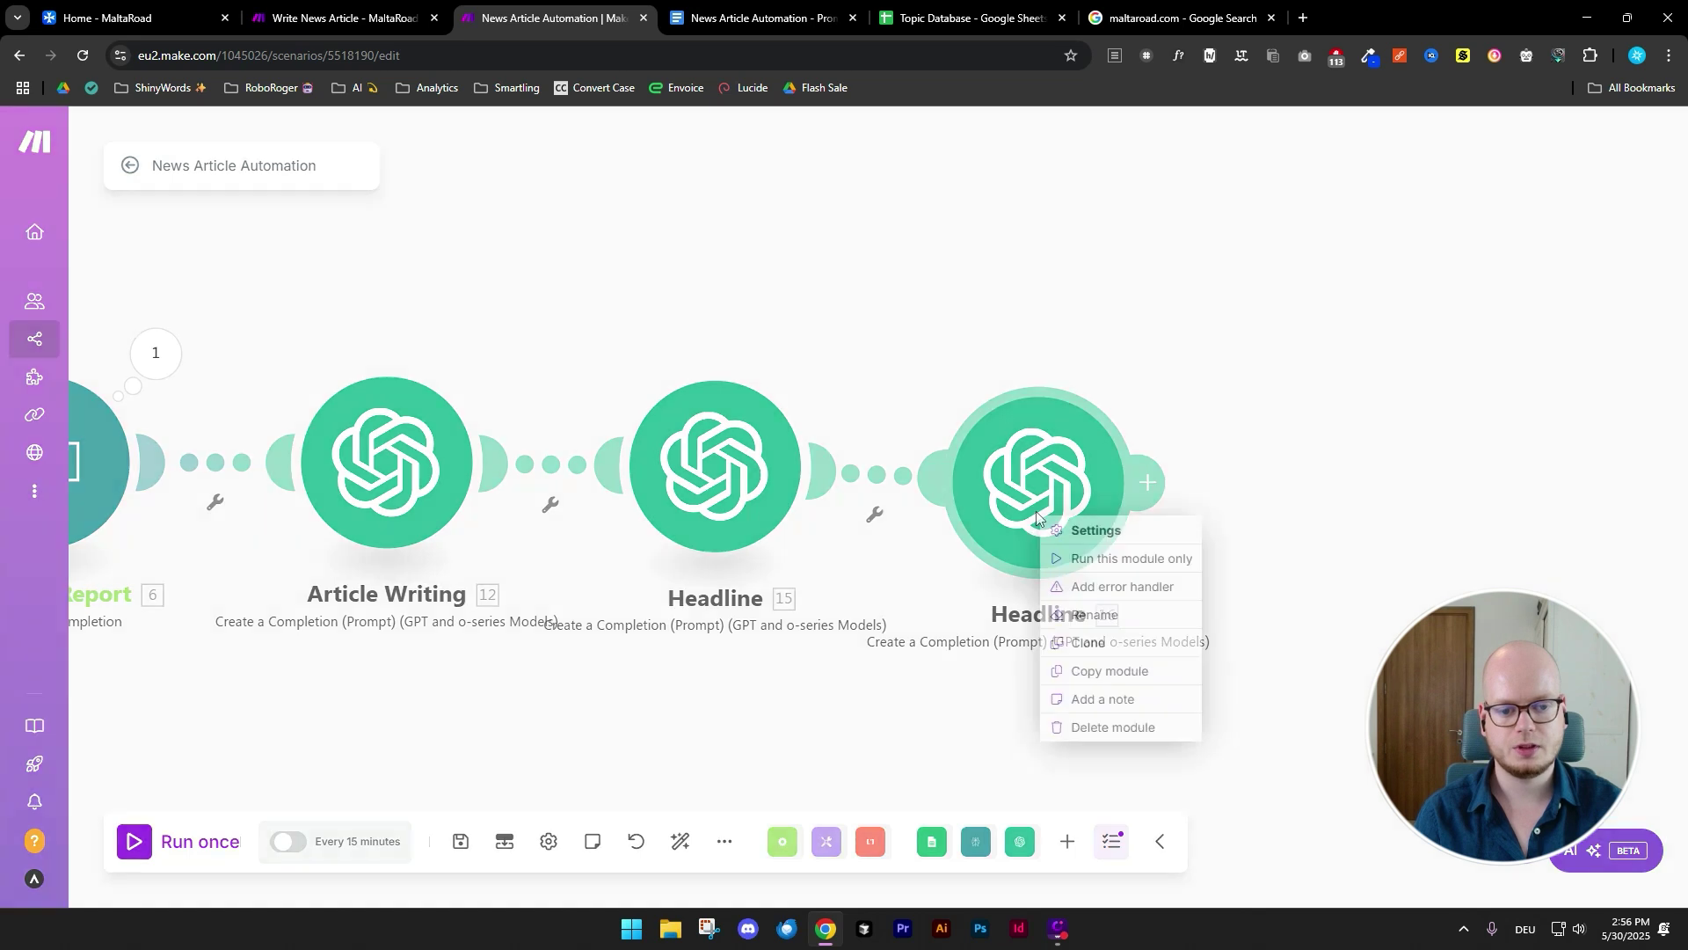
click(1083, 614)
key(ctrl+a)
text(Meta Desc)
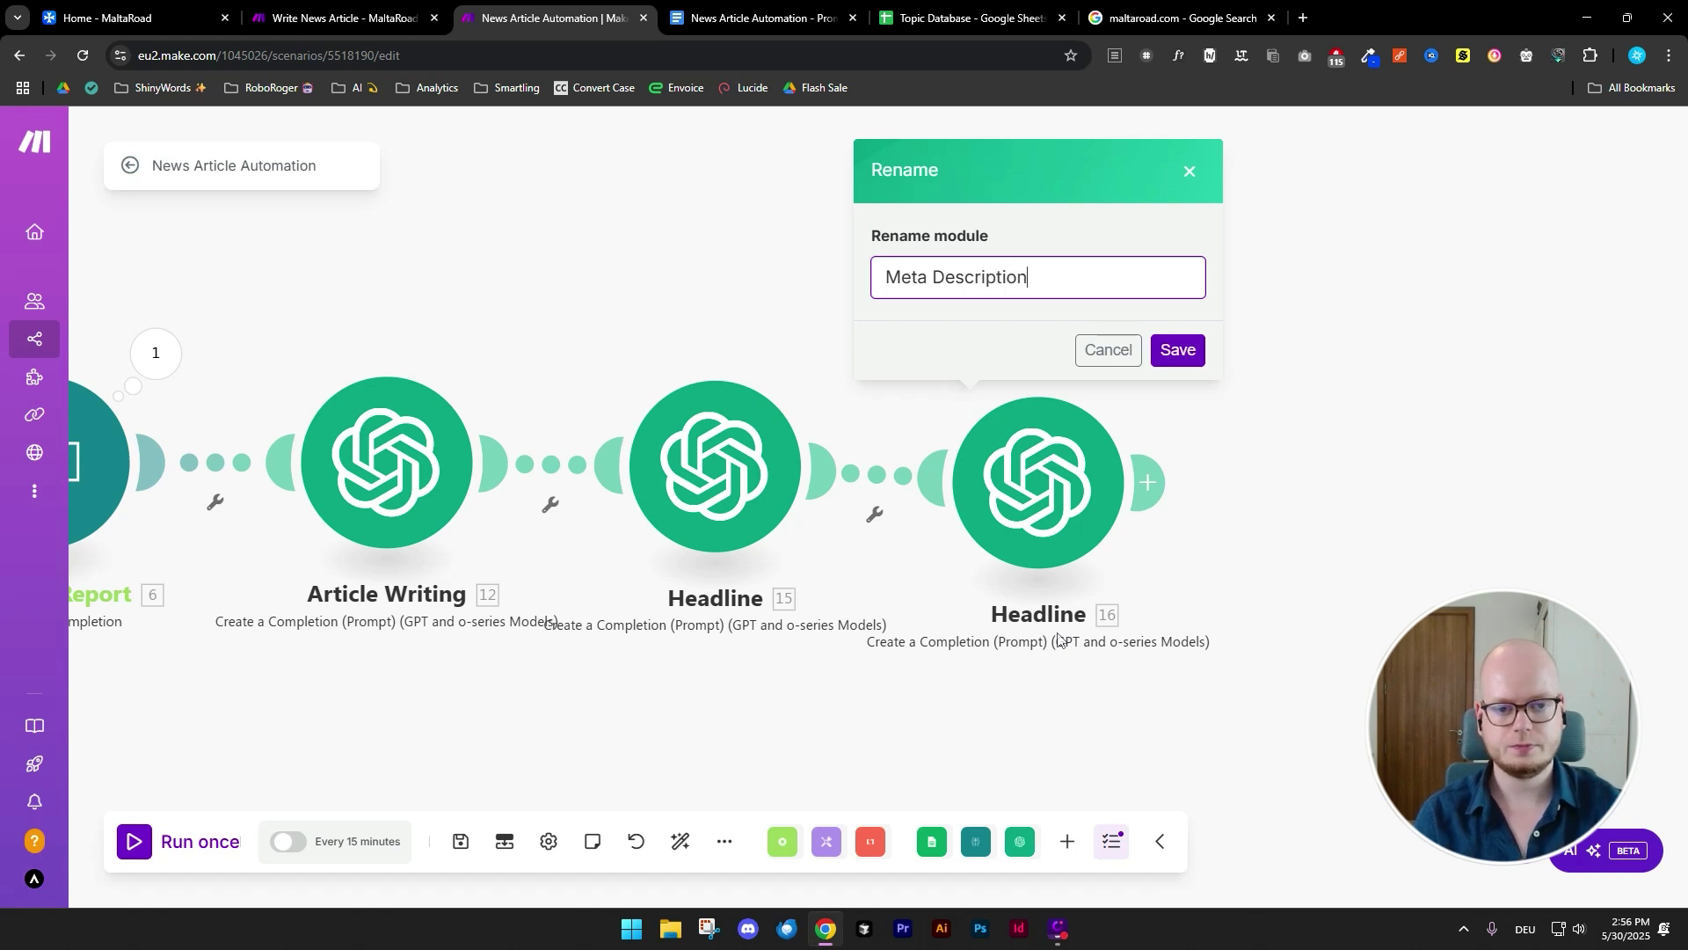
click(1190, 357)
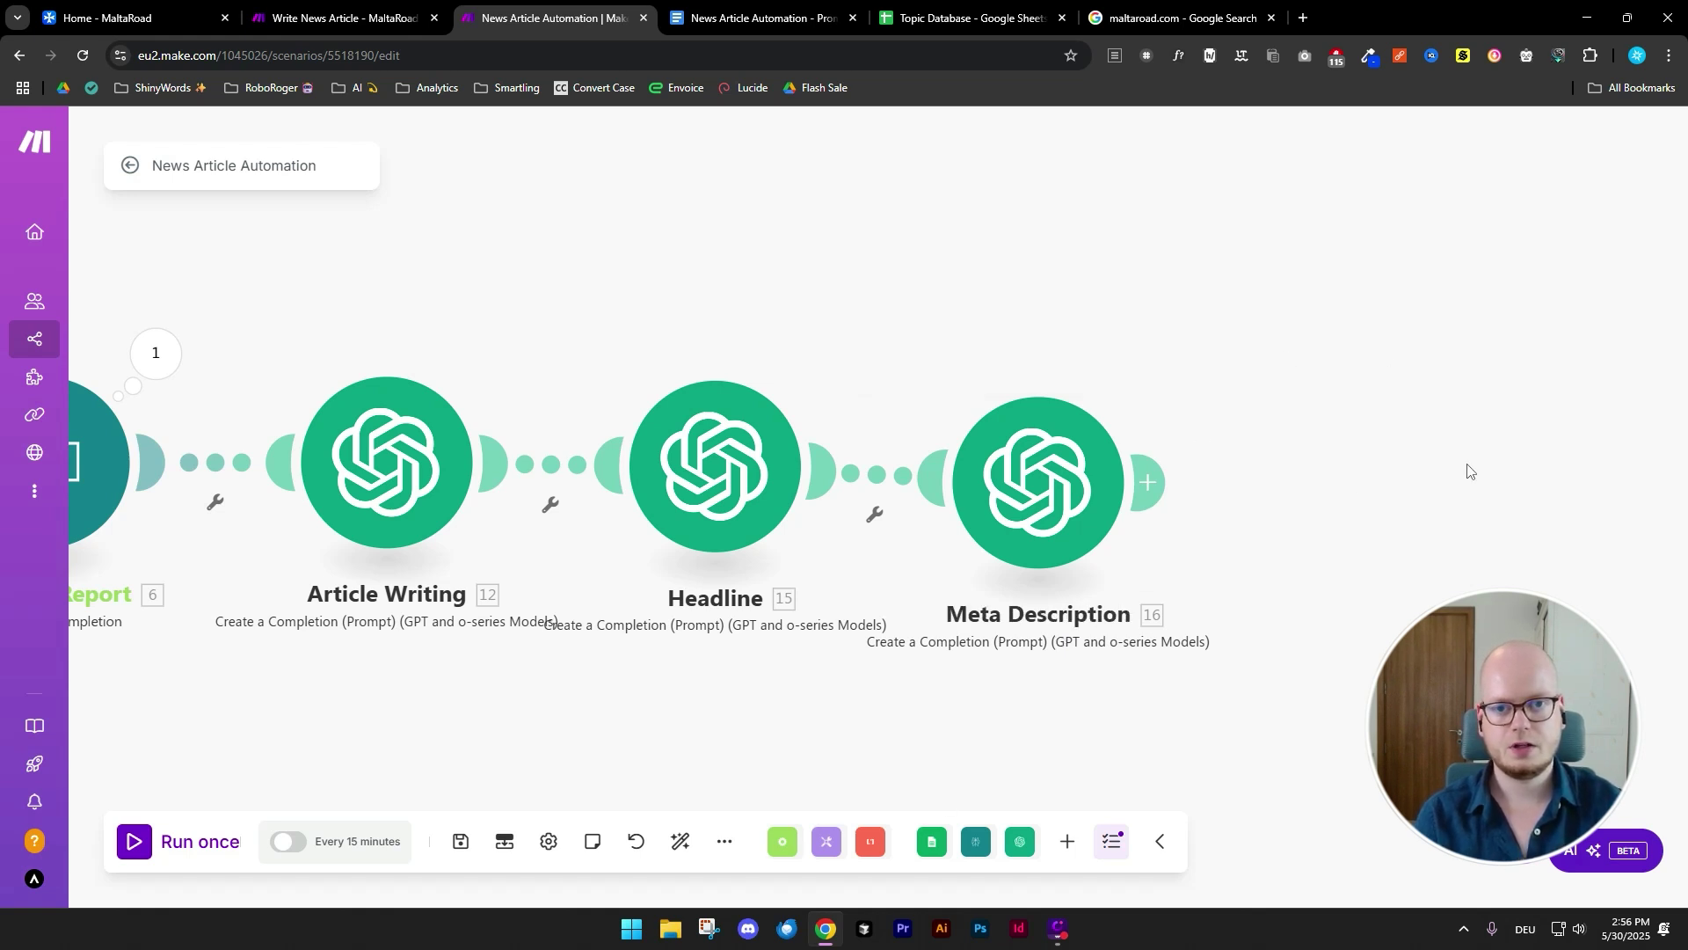
- Switch to the Google Docs prompt library and copy the full Meta Description Prompt text down to the [News Article] placeholder
key(ctrl+Tab)
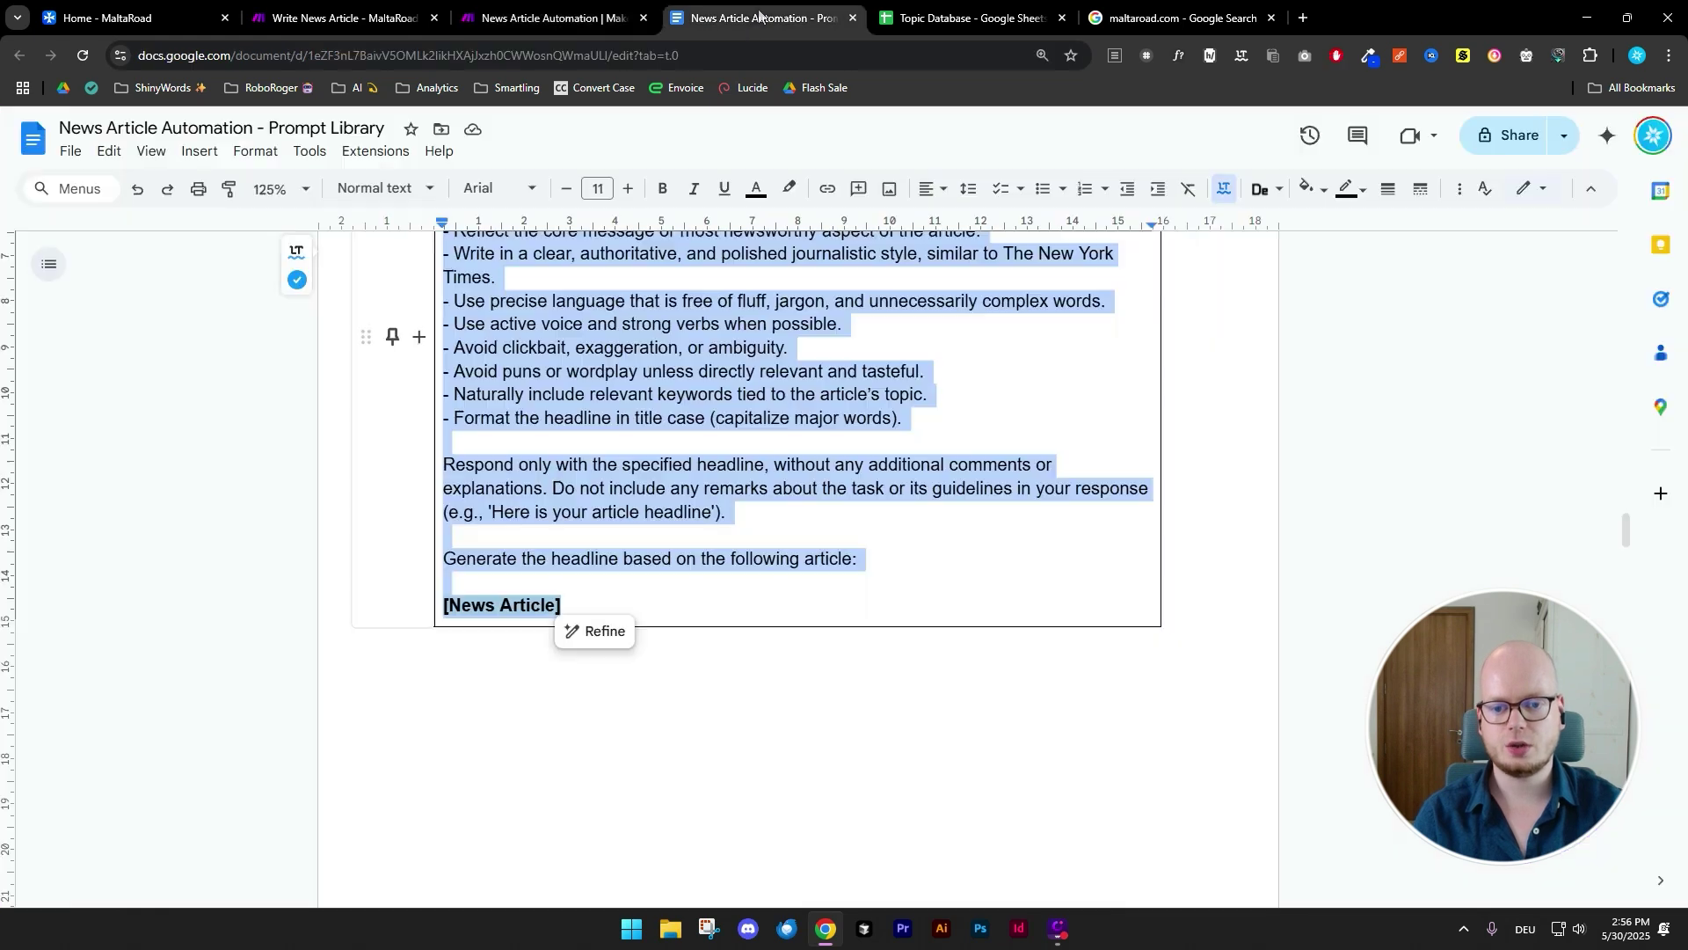
scroll(960, 359, down, 5)
scroll(961, 358, down, 7)
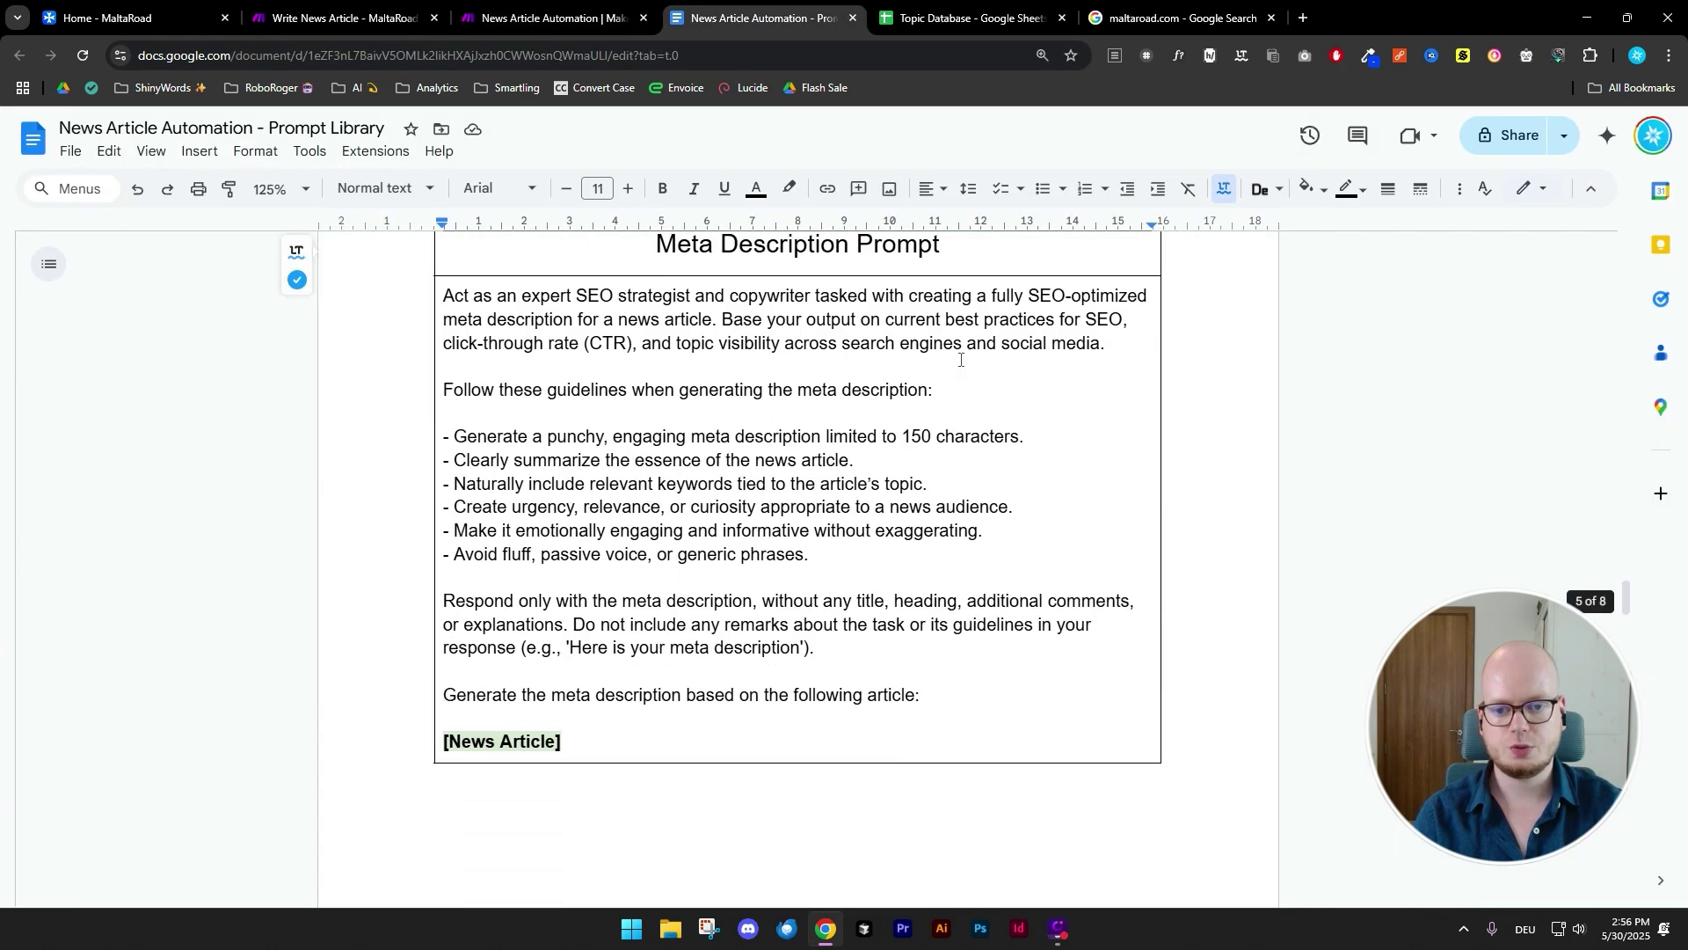
scroll(960, 359, up, 1)
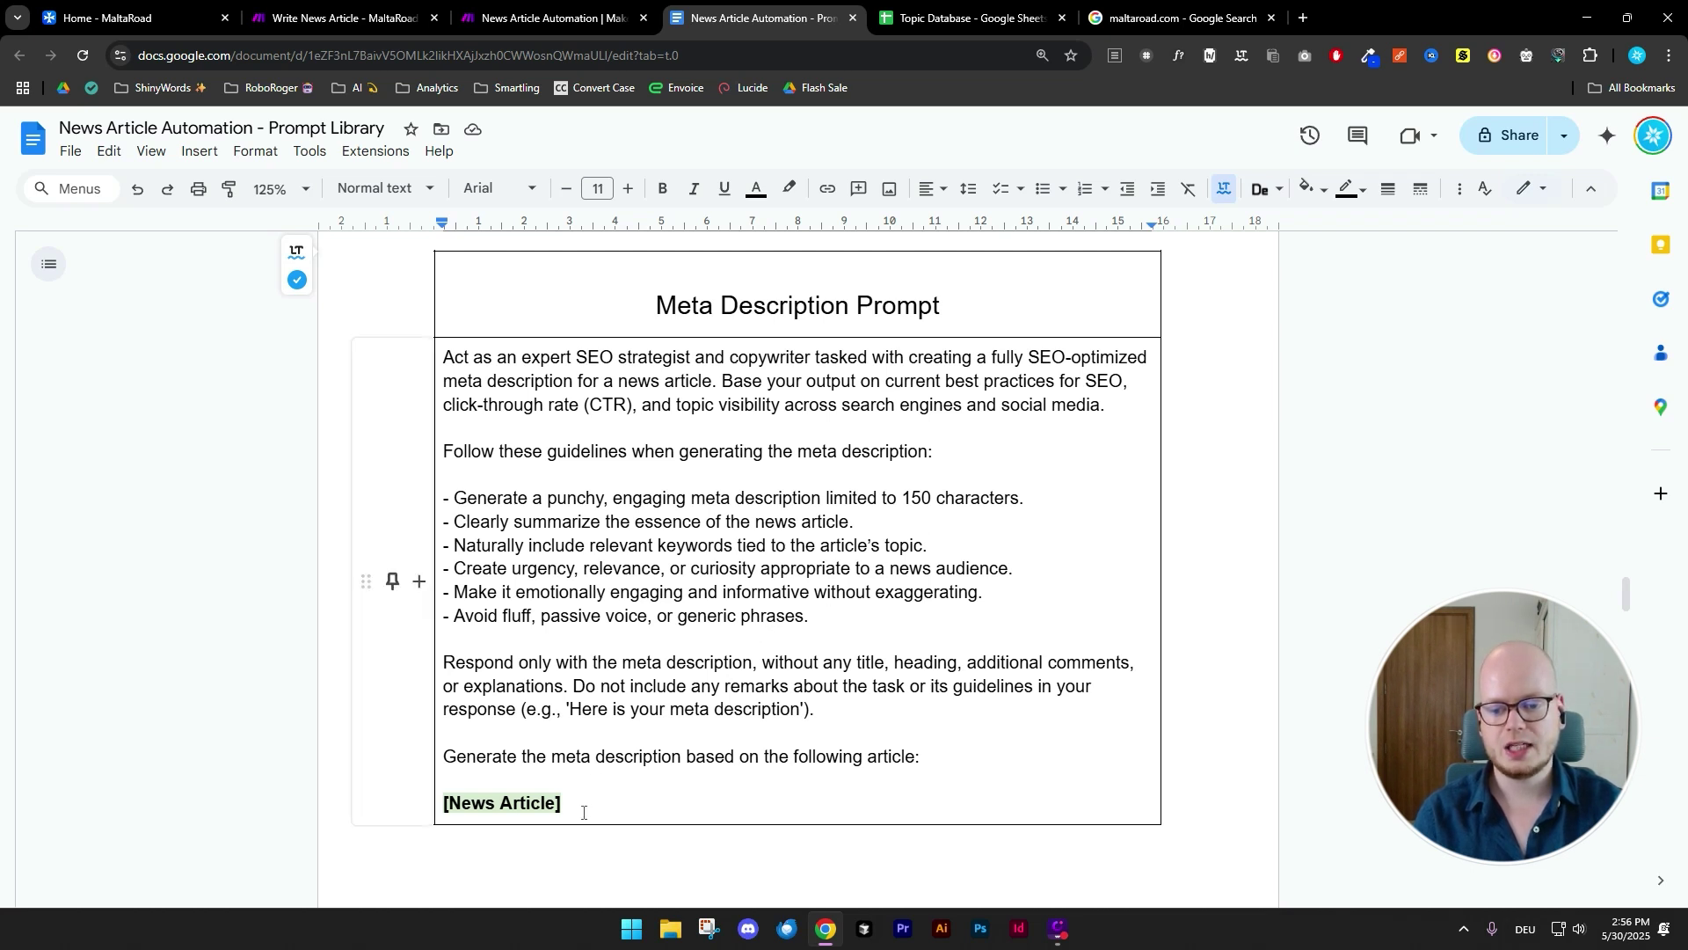
drag(583, 810, 445, 363)
- Return to the Make scenario and set the Meta Description module's Max Completion Tokens to 1000
click(550, 18)
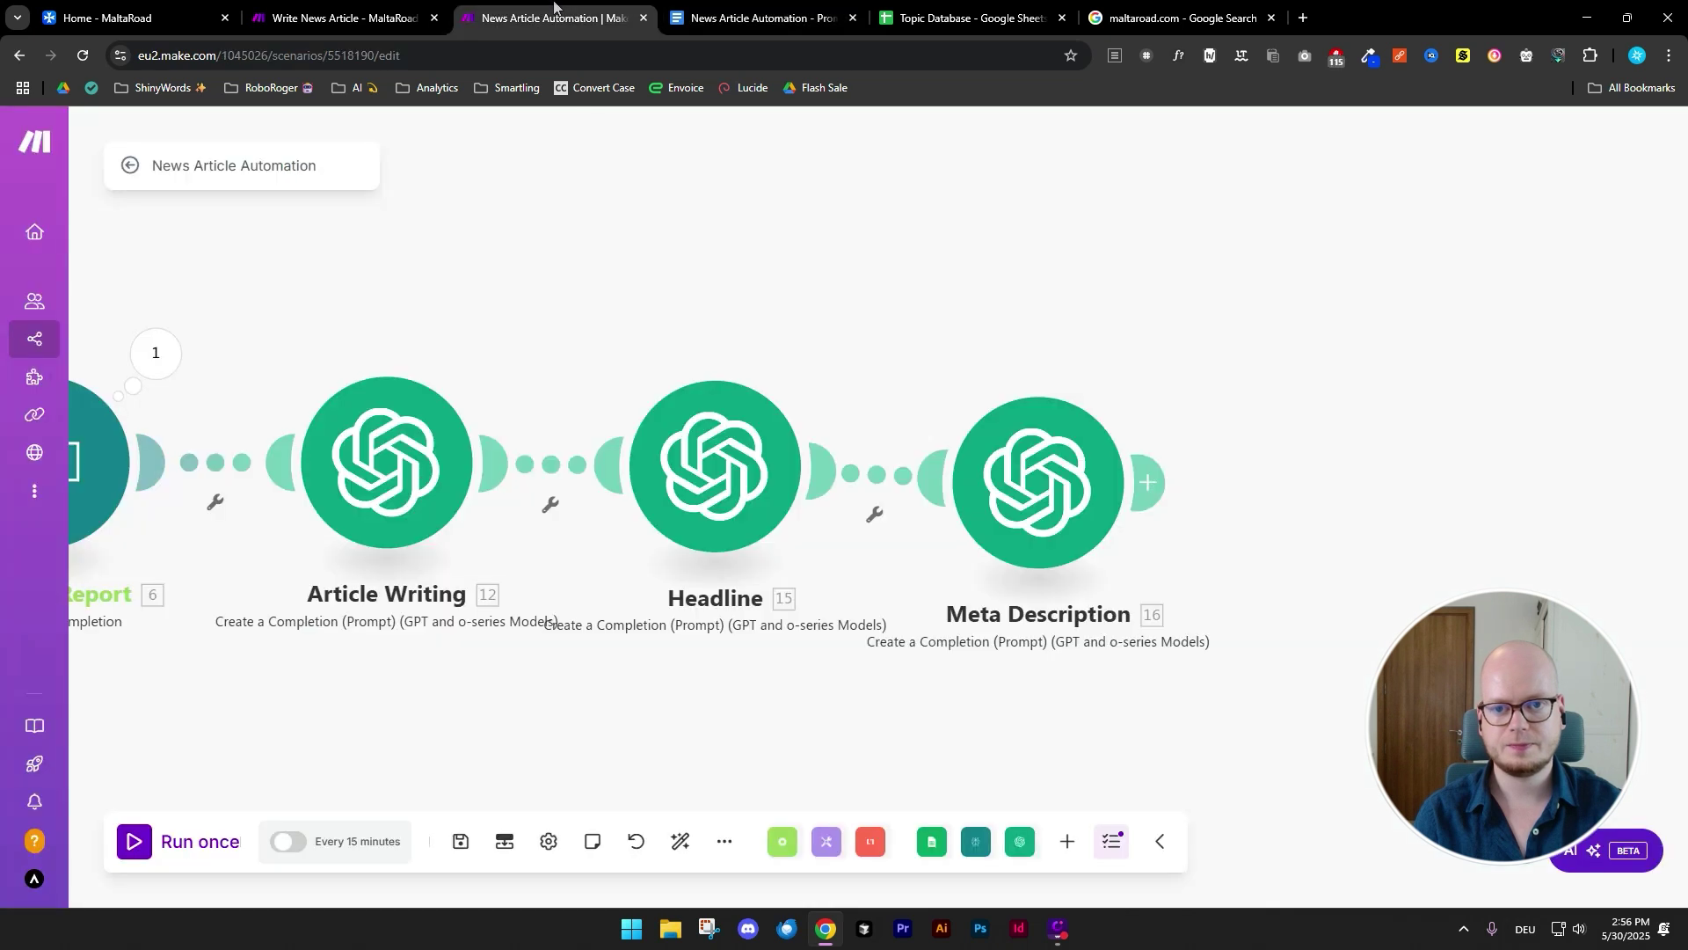
click(1055, 515)
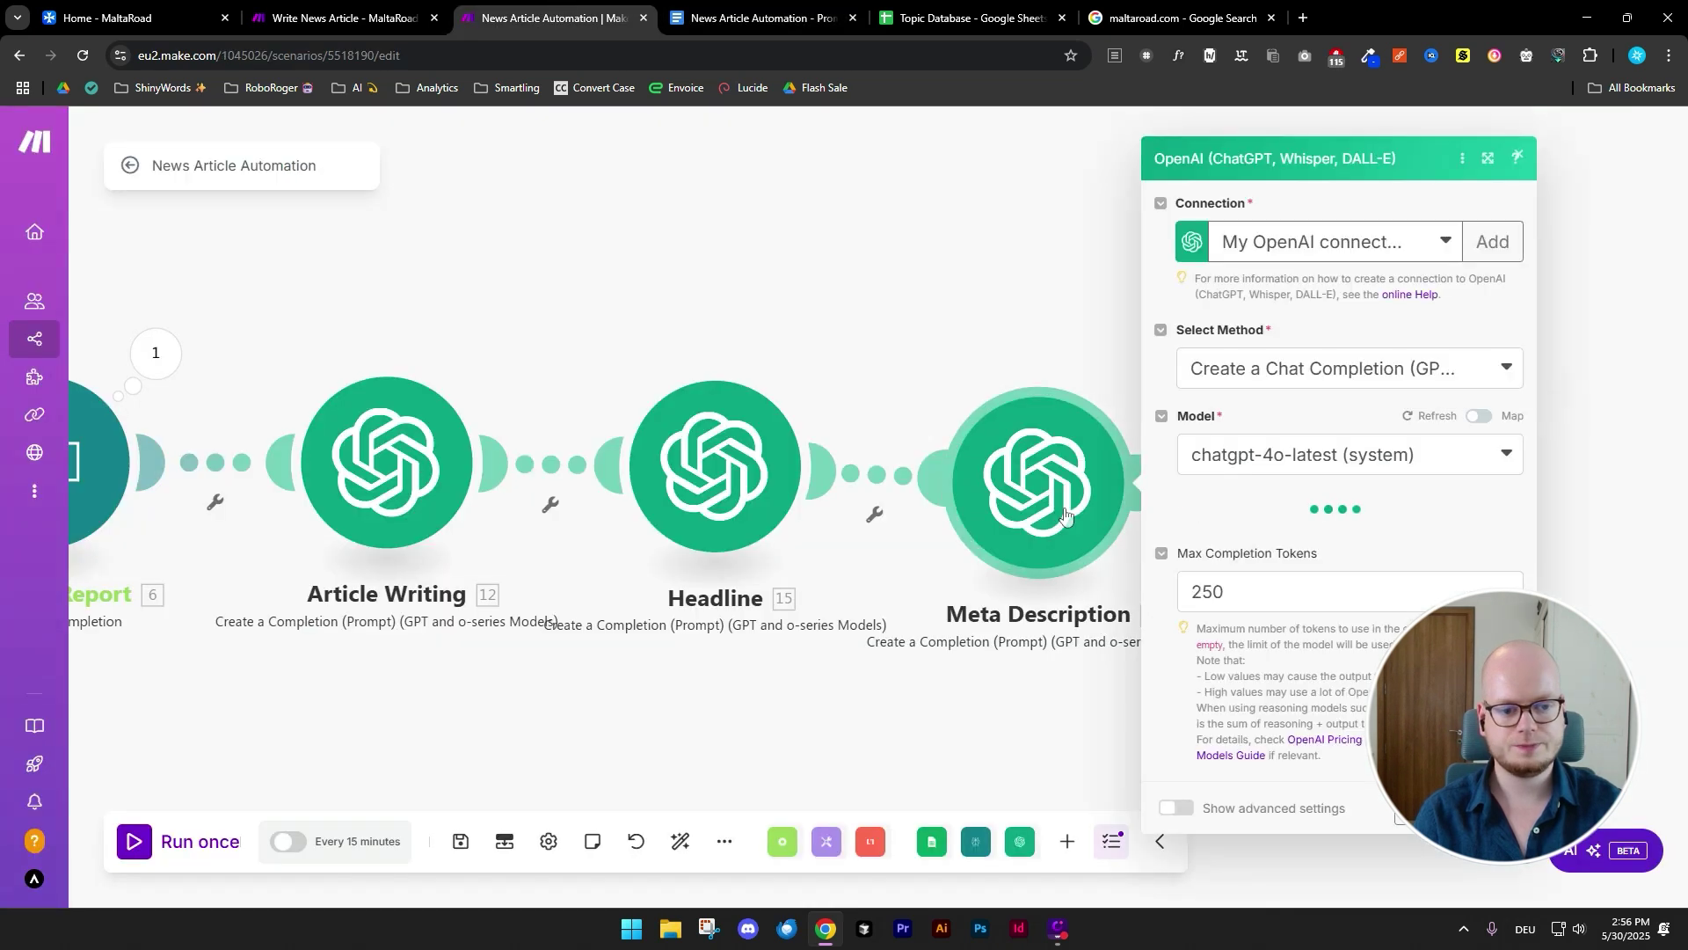
double_click(1212, 595)
text(1000)
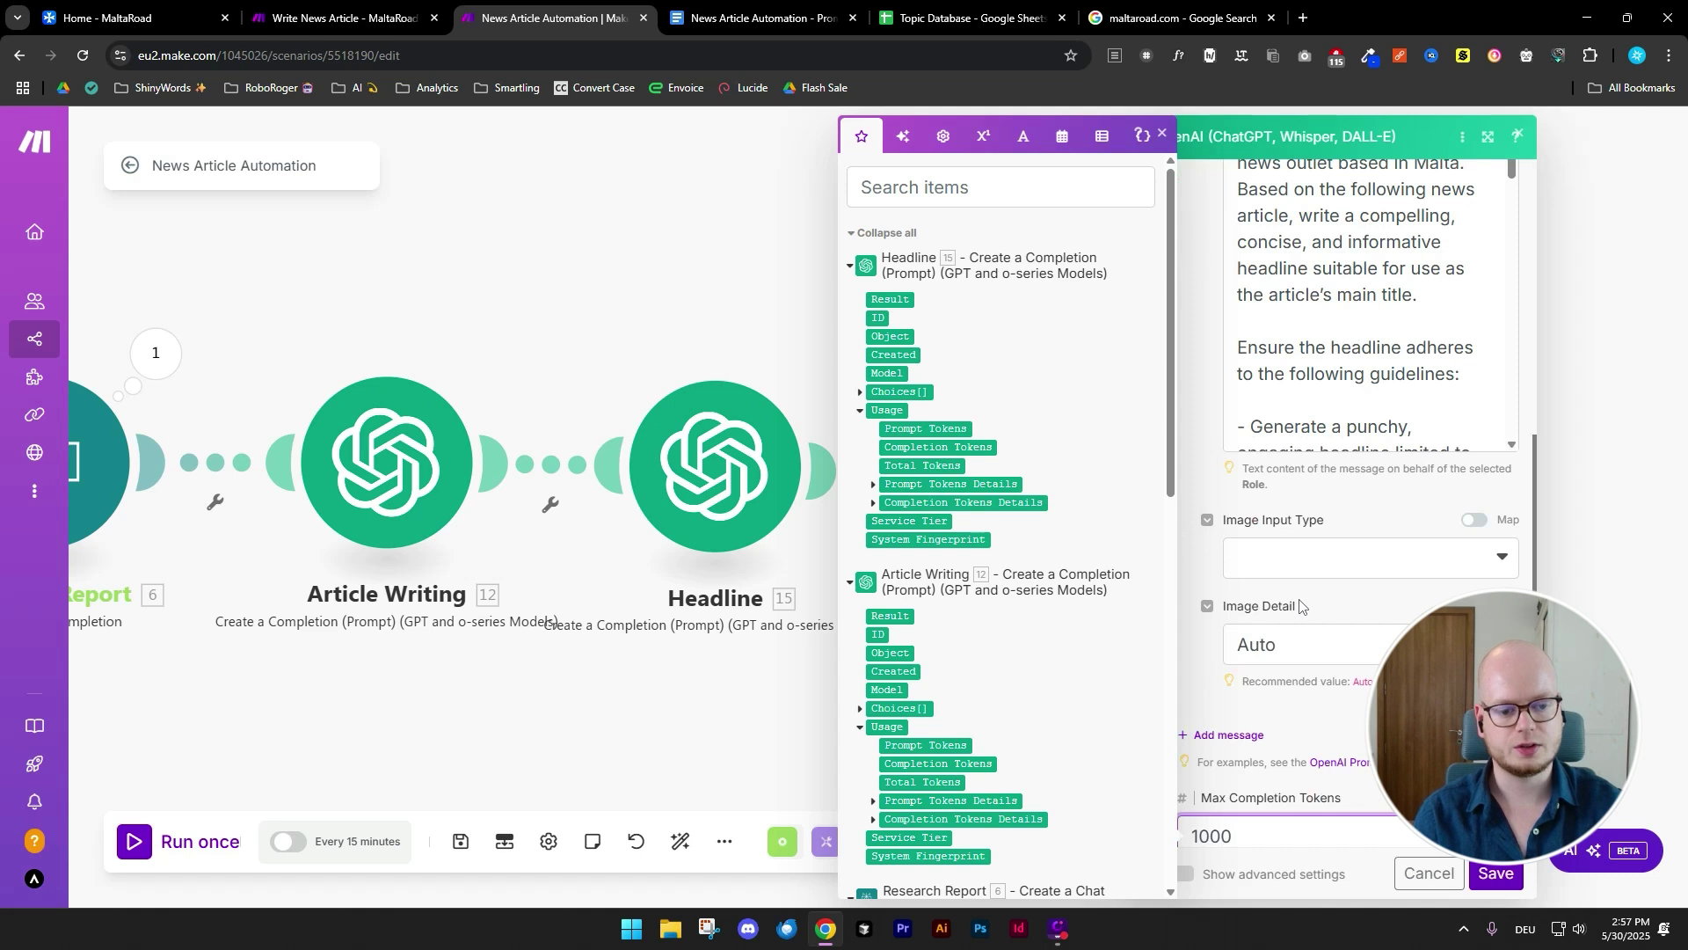
- Replace the whole text content of the Meta Description module's User message with the copied meta description prompt
scroll(1300, 605, up, 2)
click(1364, 424)
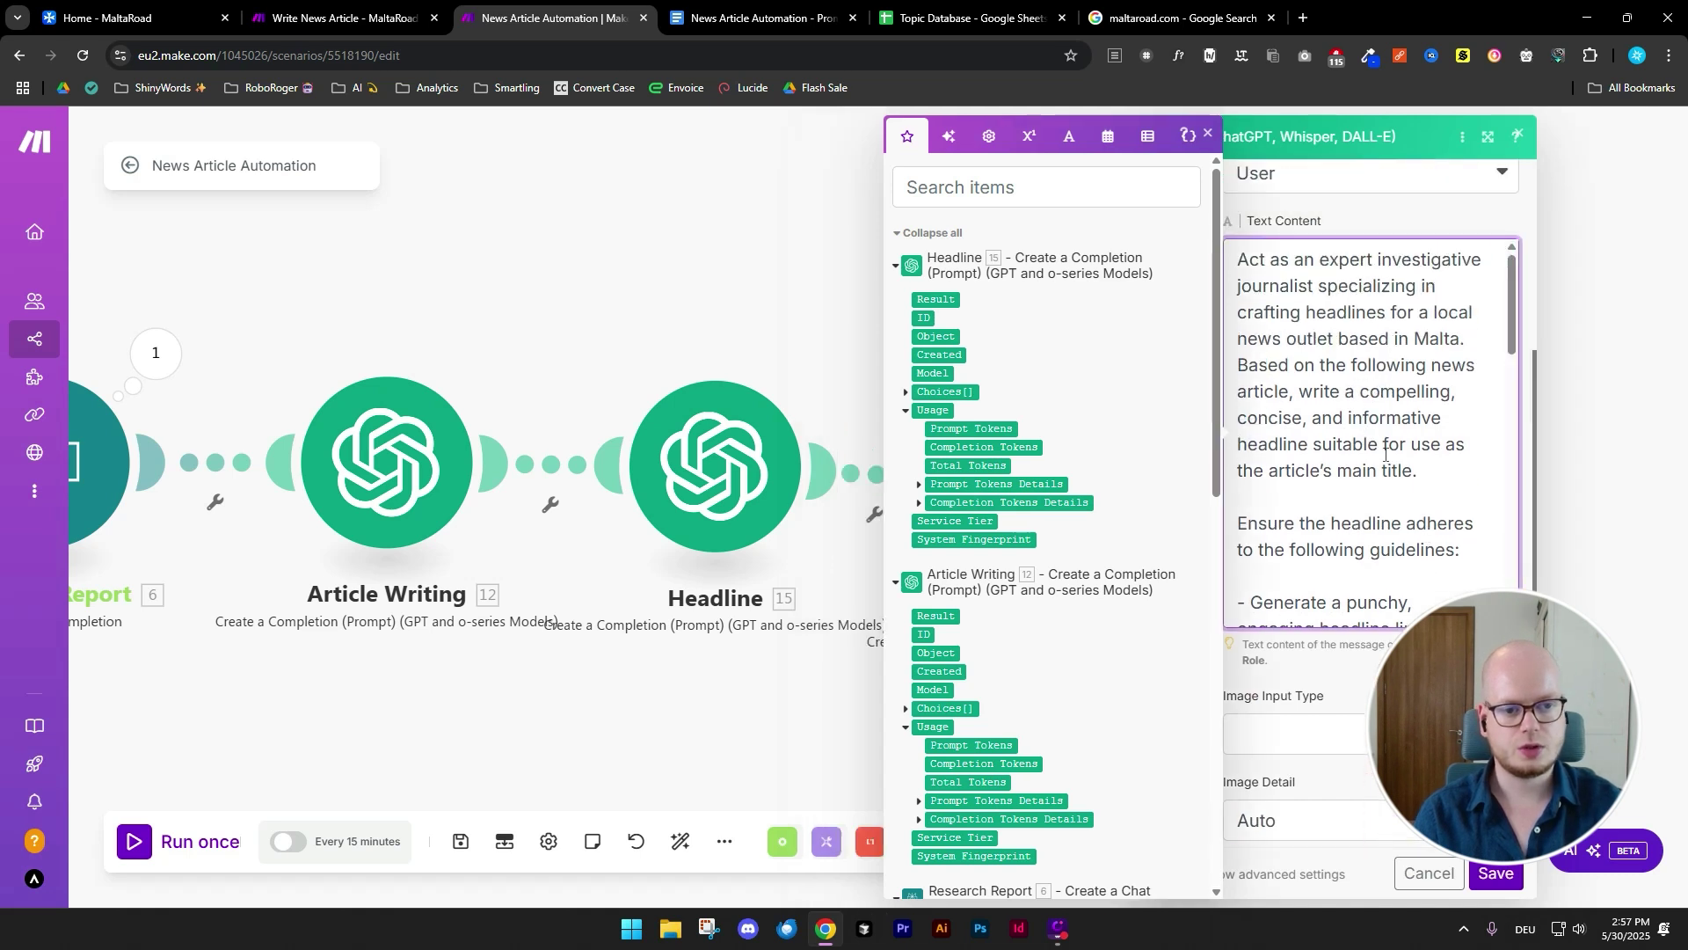
key(ctrl+a)
key(BackSpace)
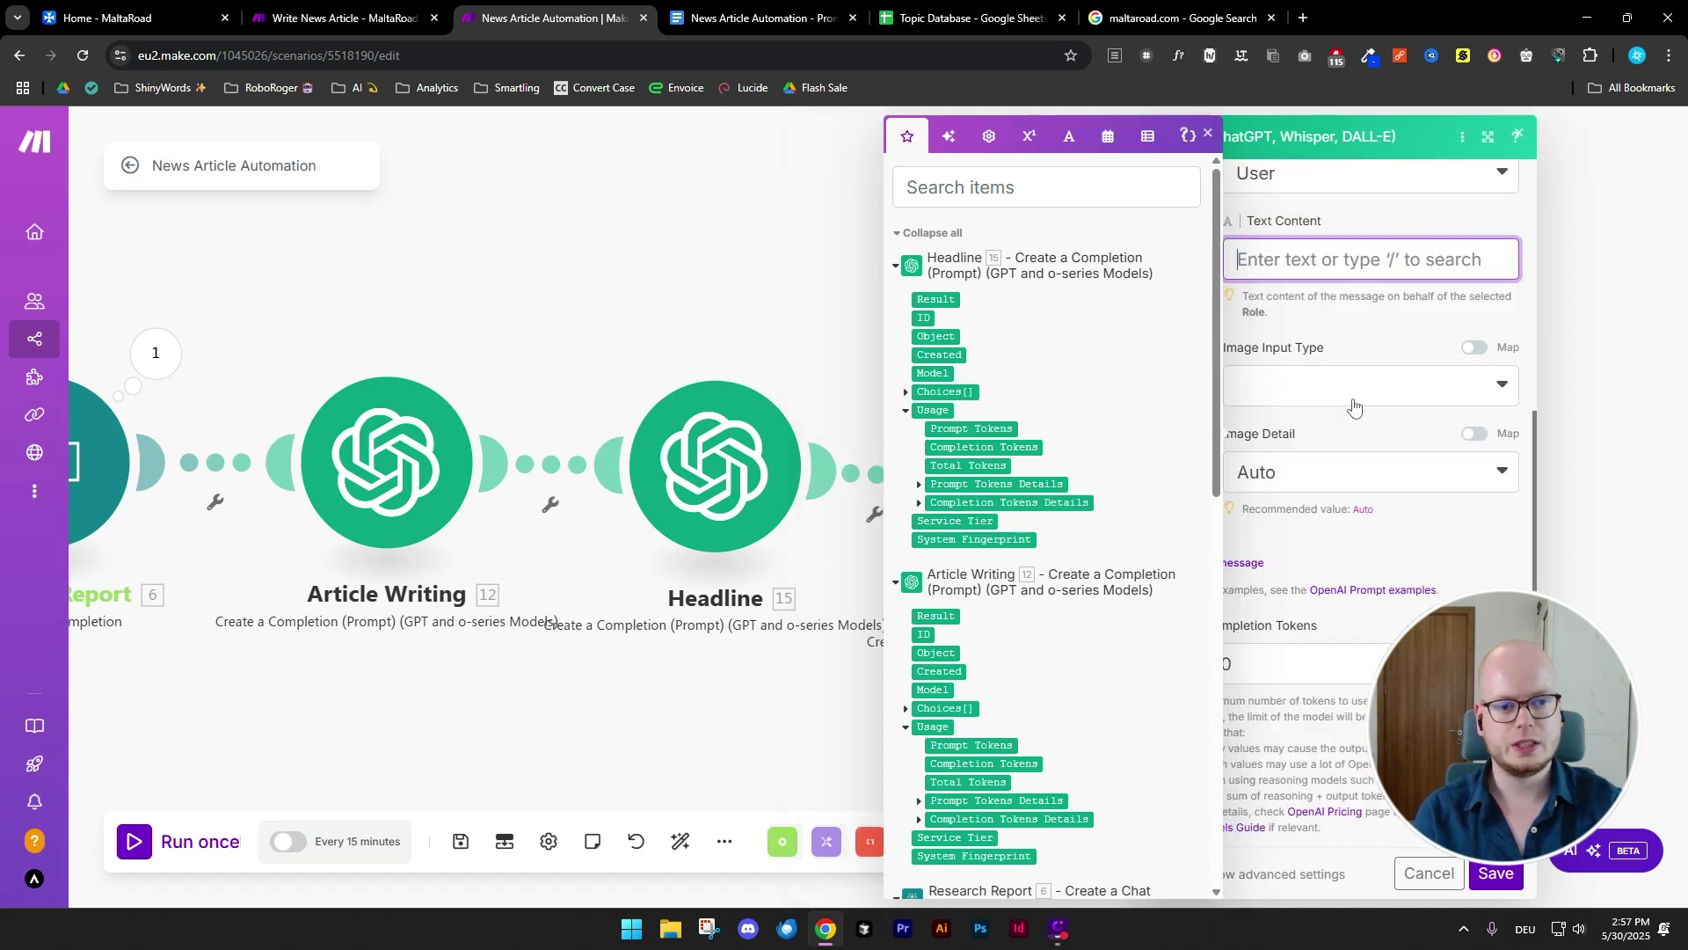
key(ctrl+v)
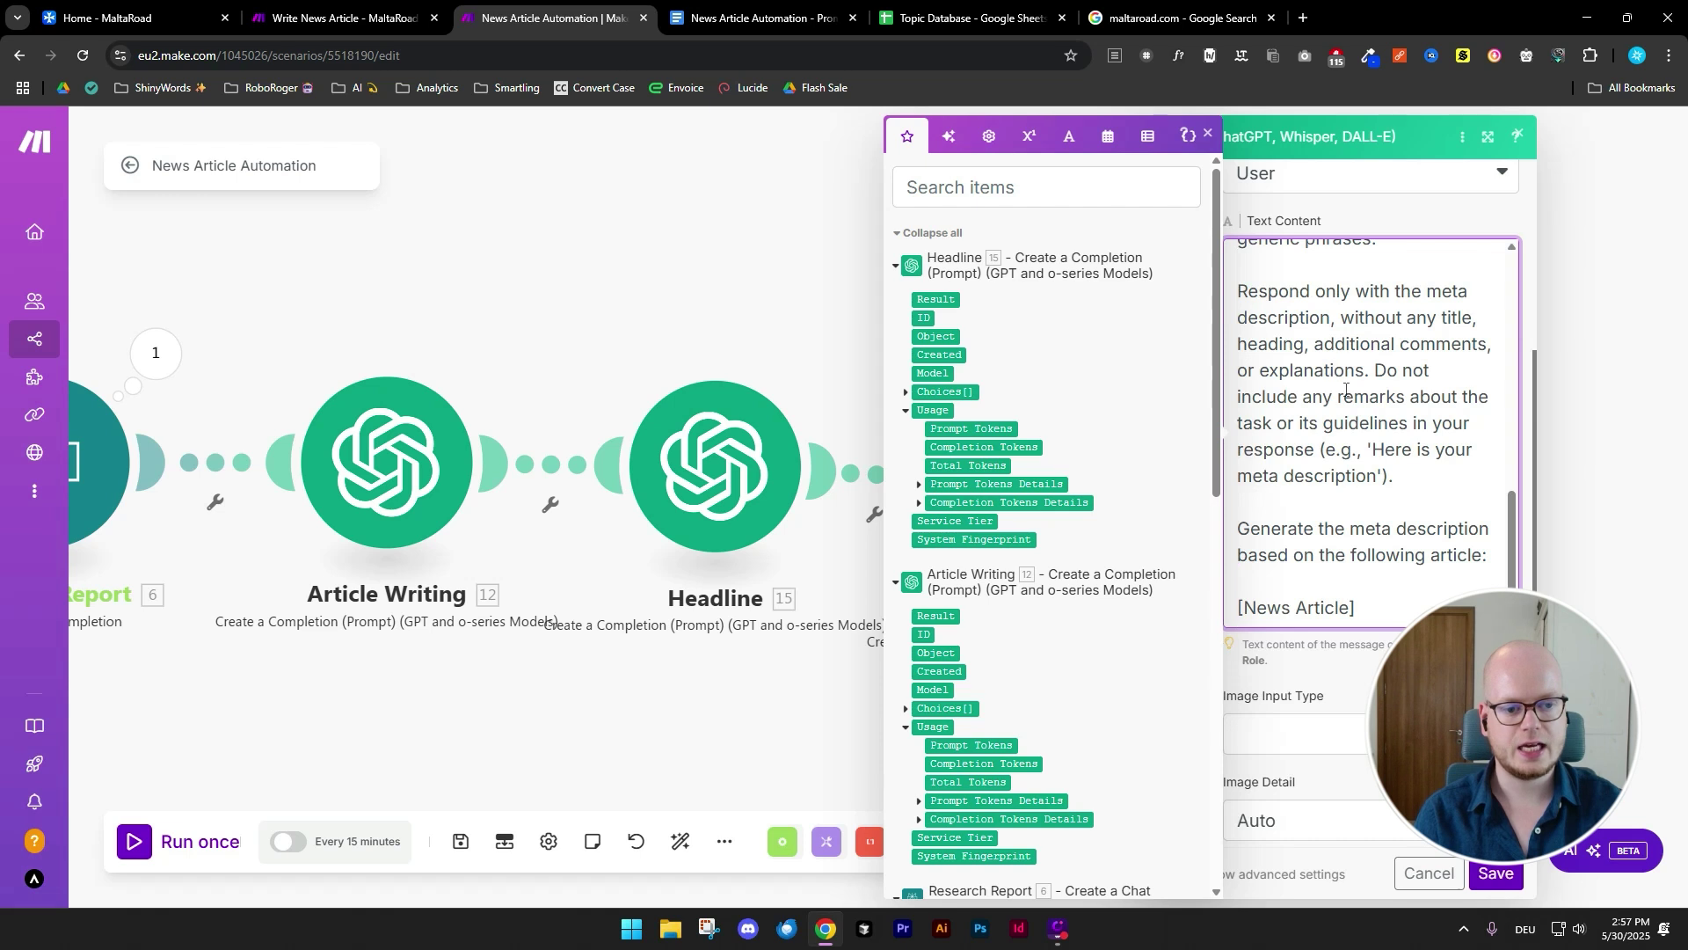
- Replace the [News Article] placeholder in the meta description prompt with the Message Content from Article Writing's Choices
key(Return)
triple_click(1329, 587)
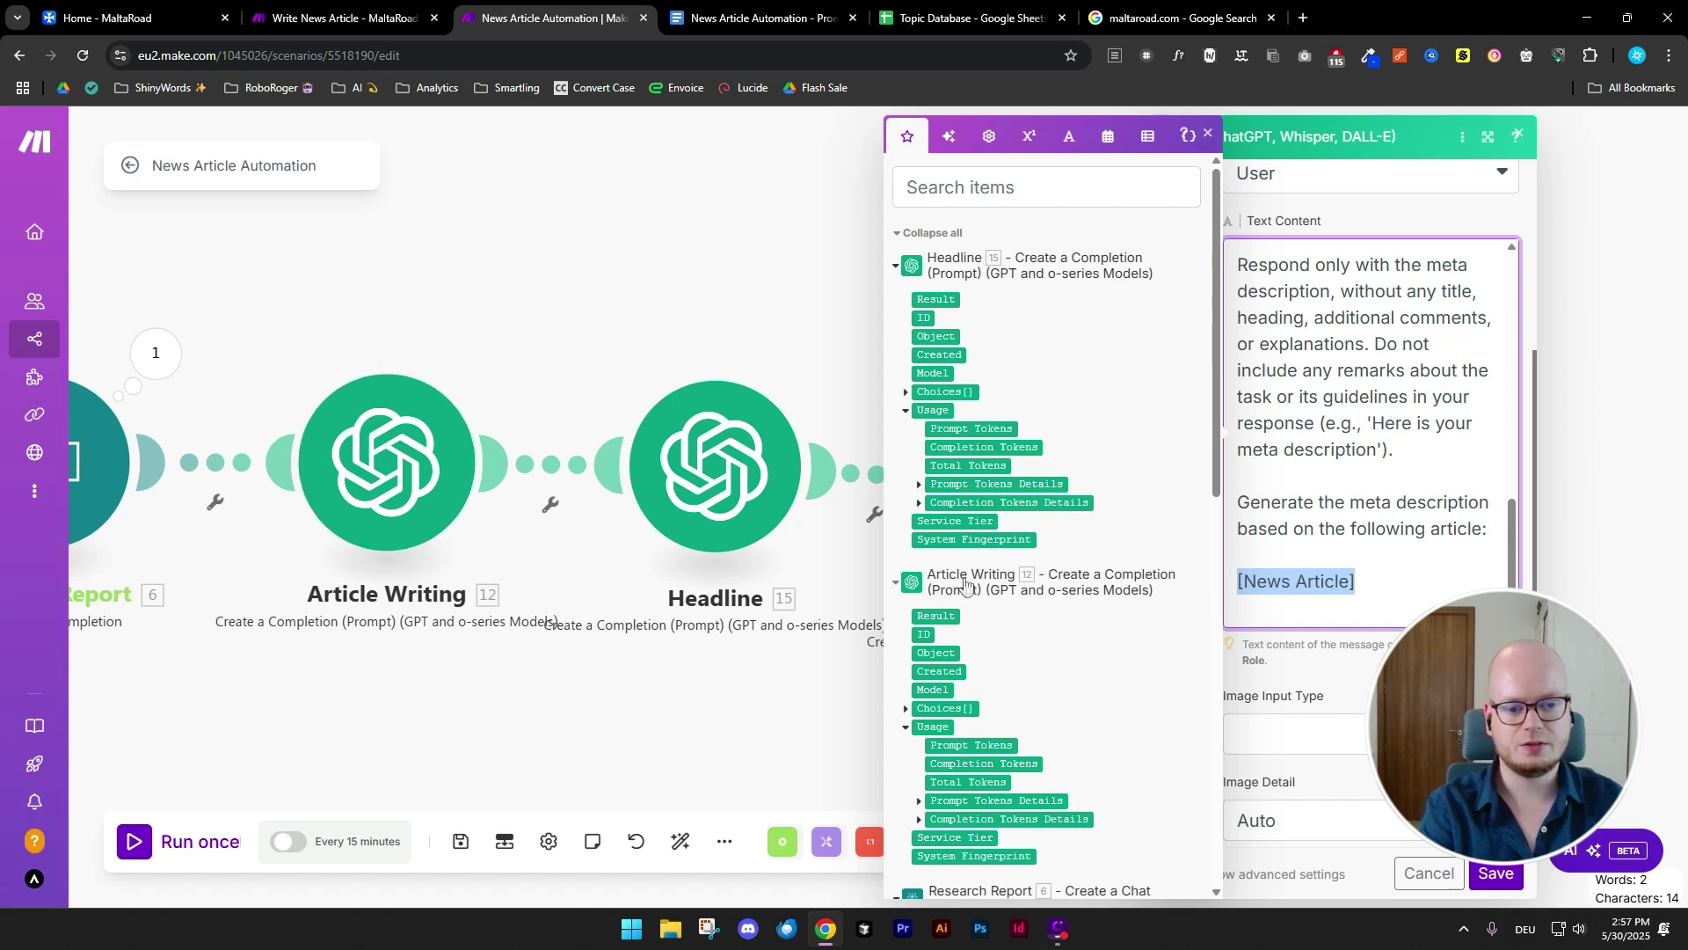
click(1374, 582)
drag(1375, 581, 1233, 583)
key(BackSpace)
key(Return)
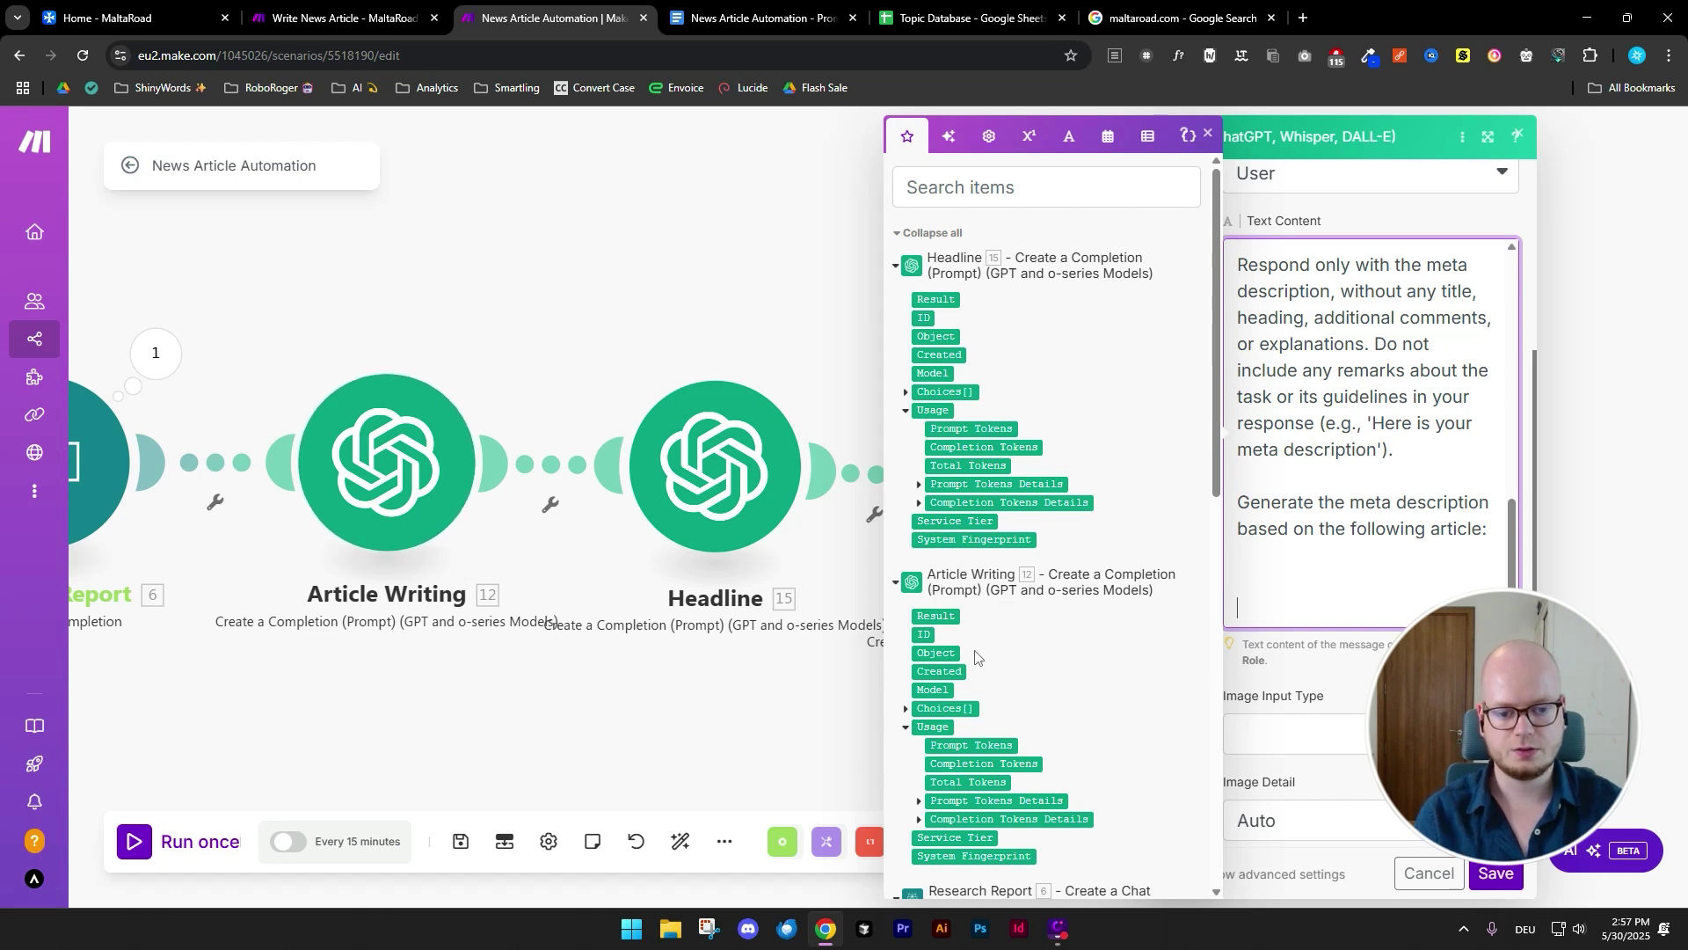
scroll(976, 657, down, 2)
click(906, 532)
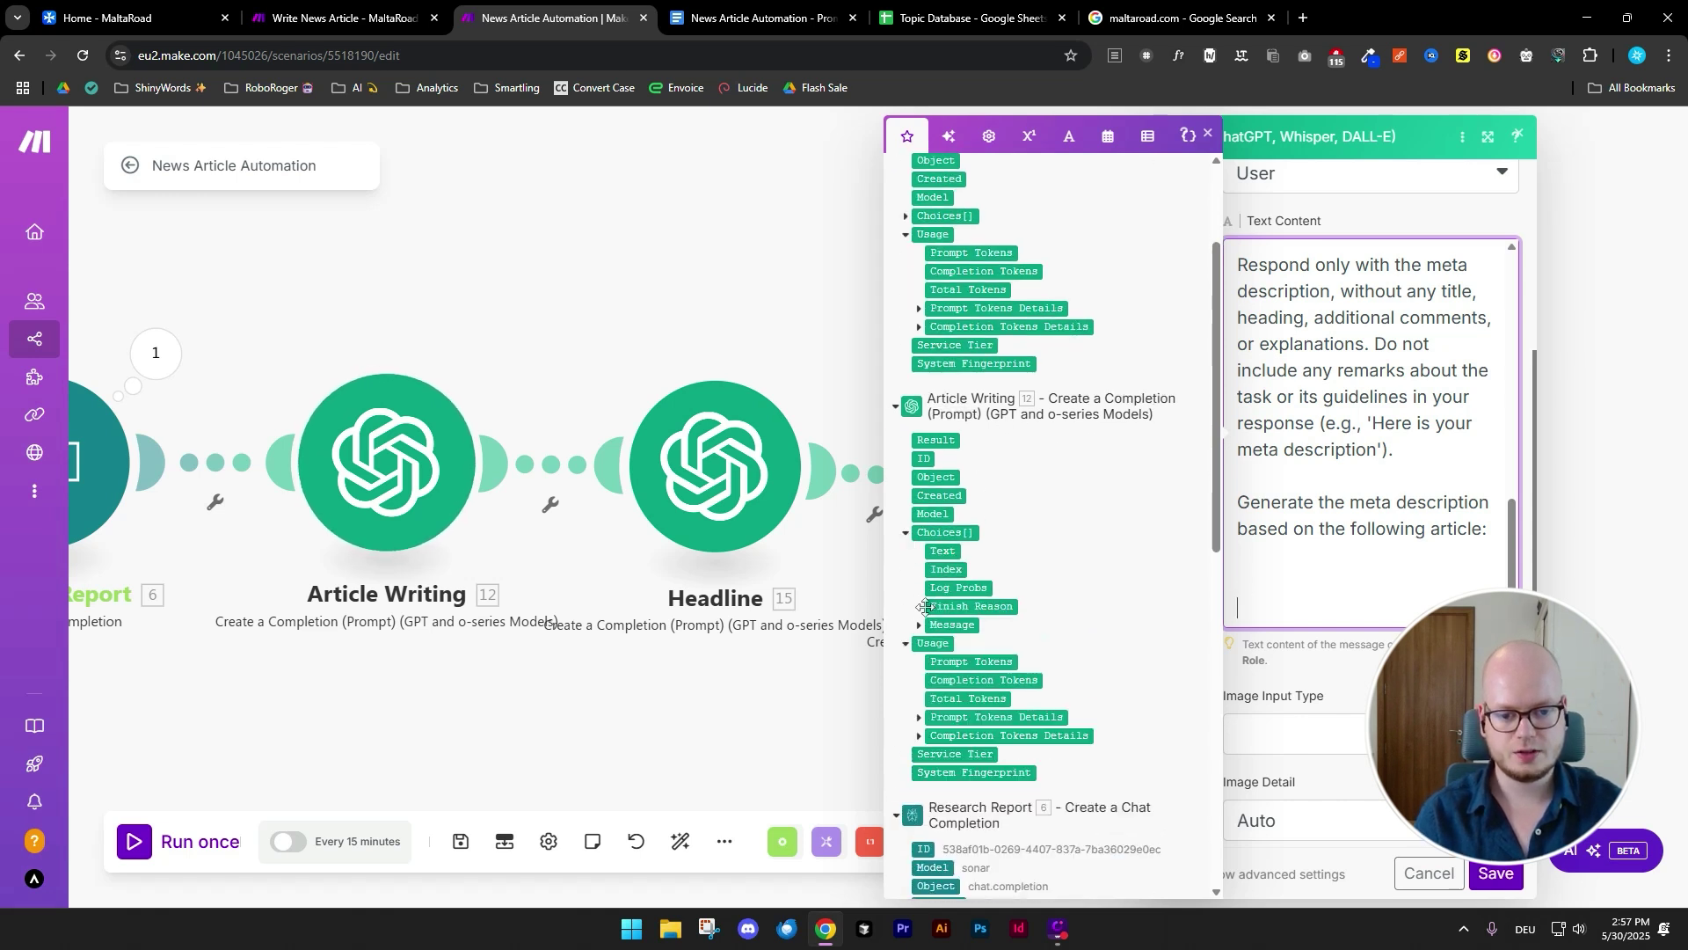
click(920, 624)
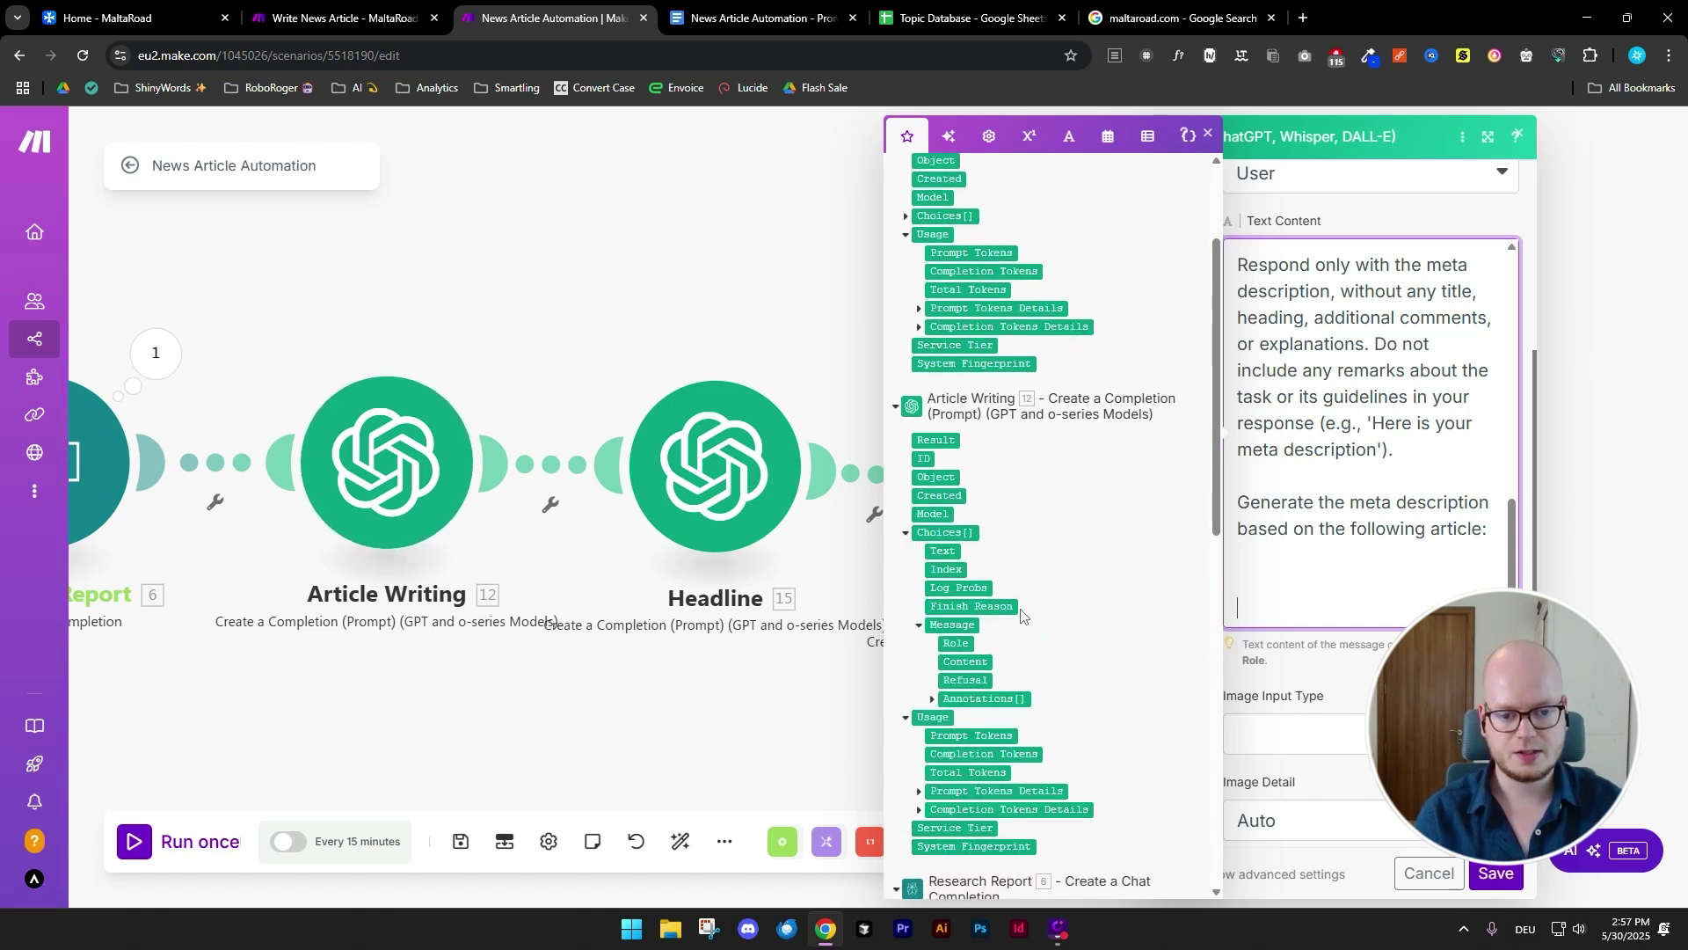
click(980, 660)
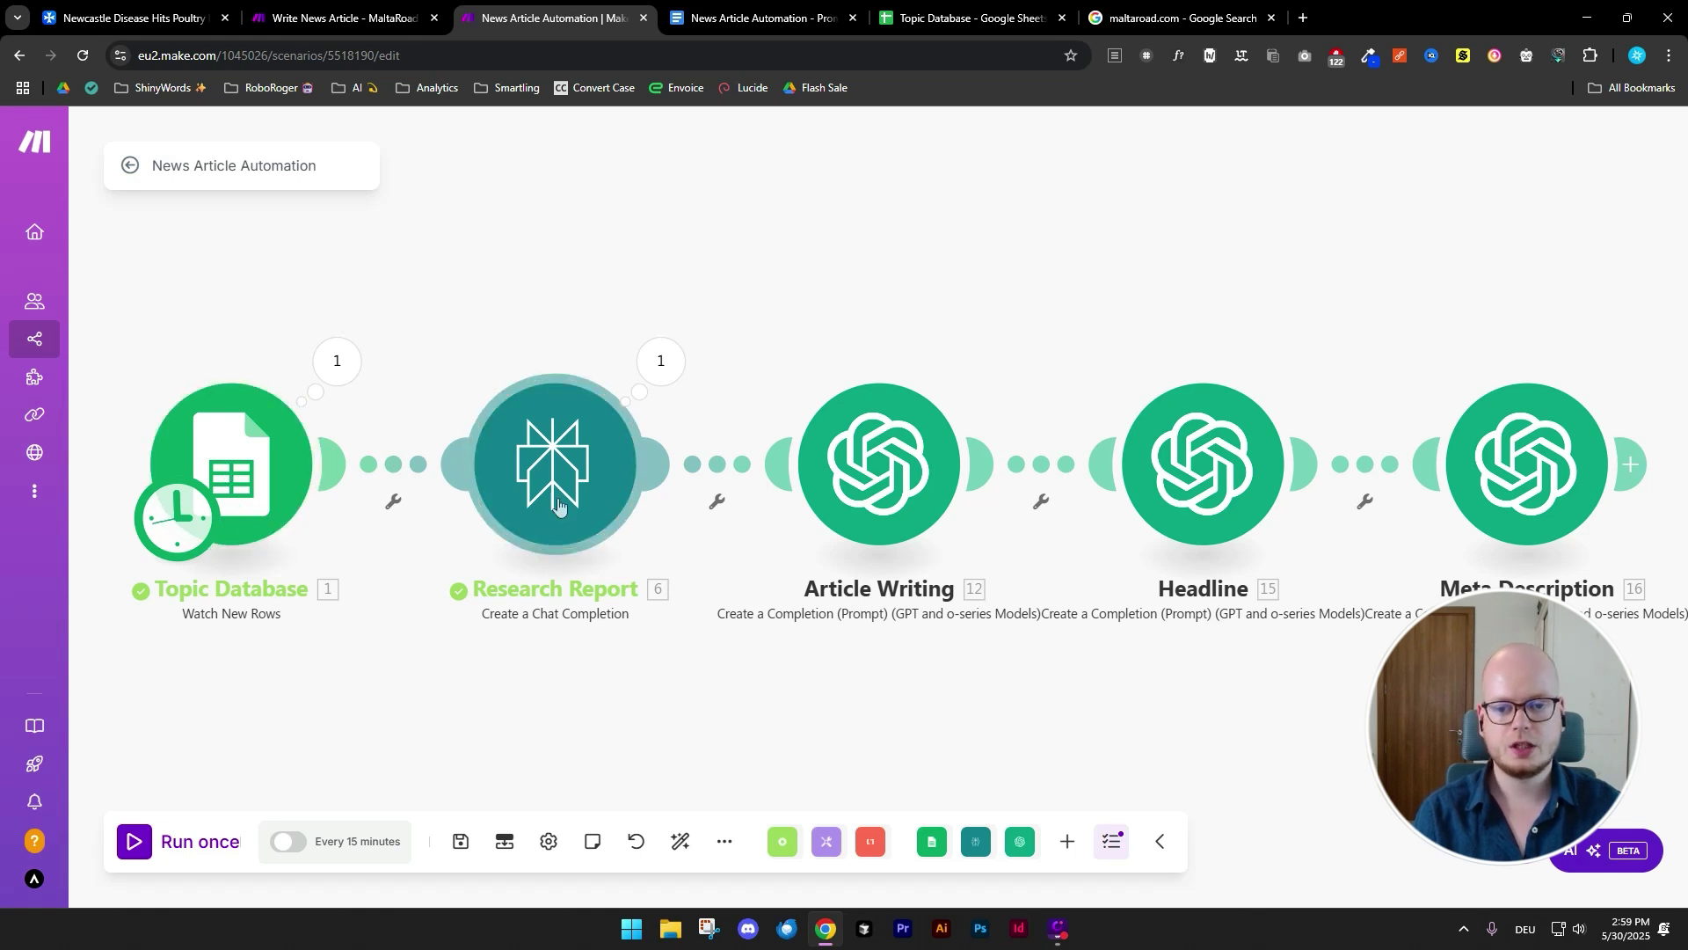
drag(1029, 700, 659, 685)
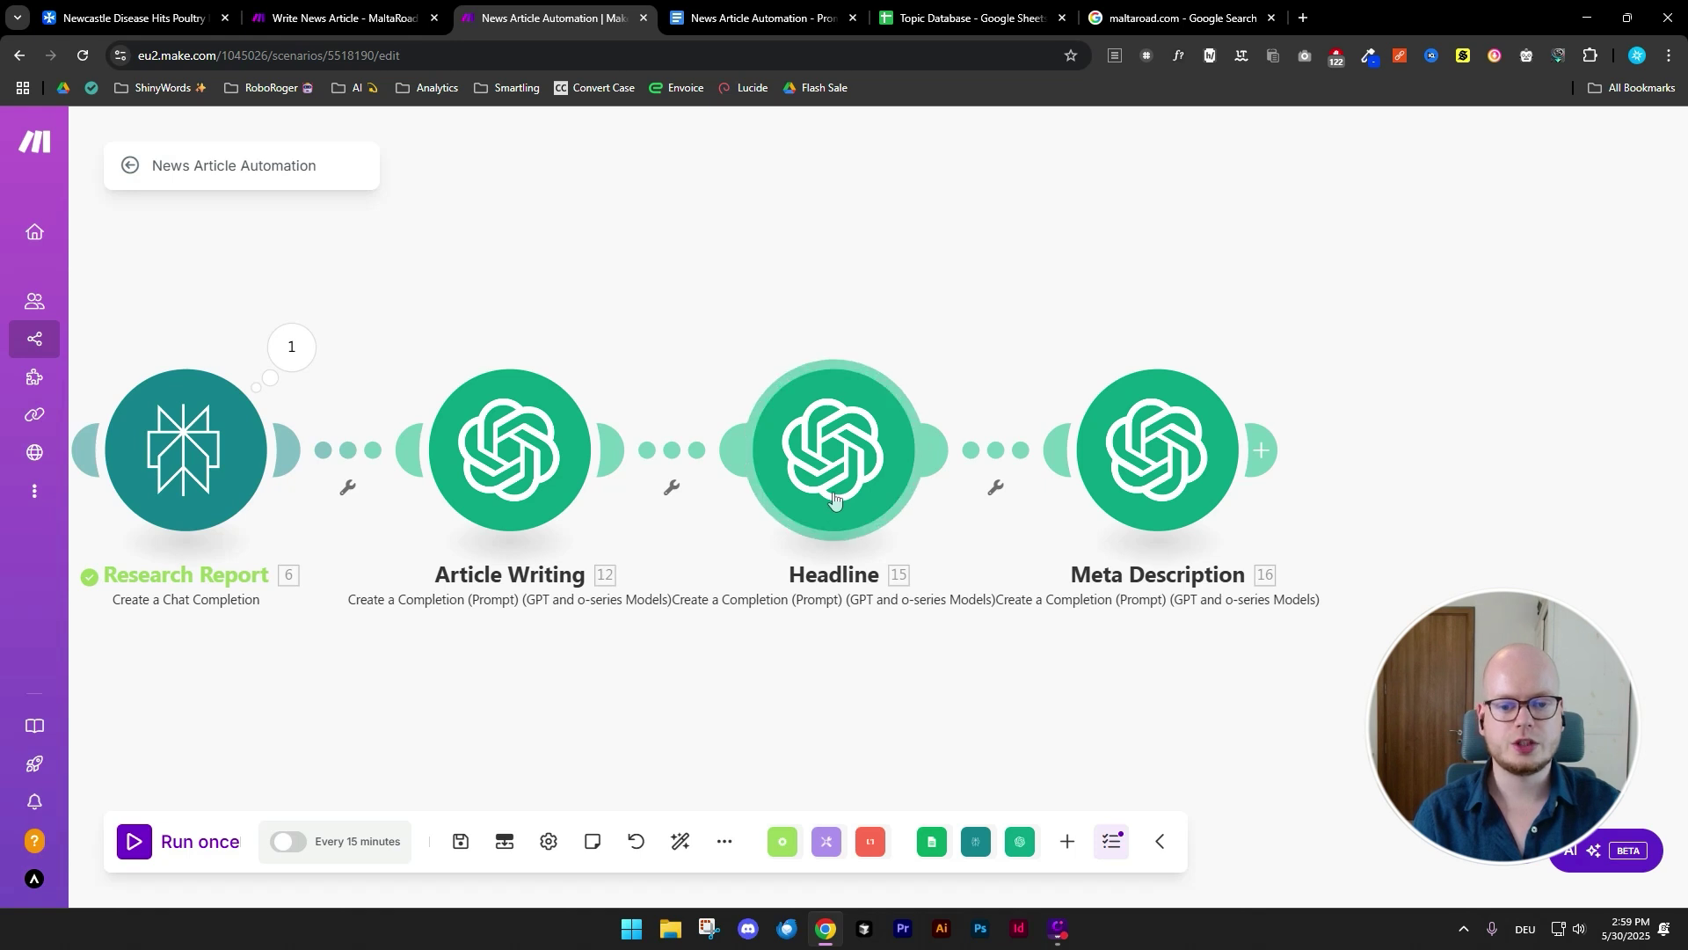
drag(1333, 664, 963, 672)
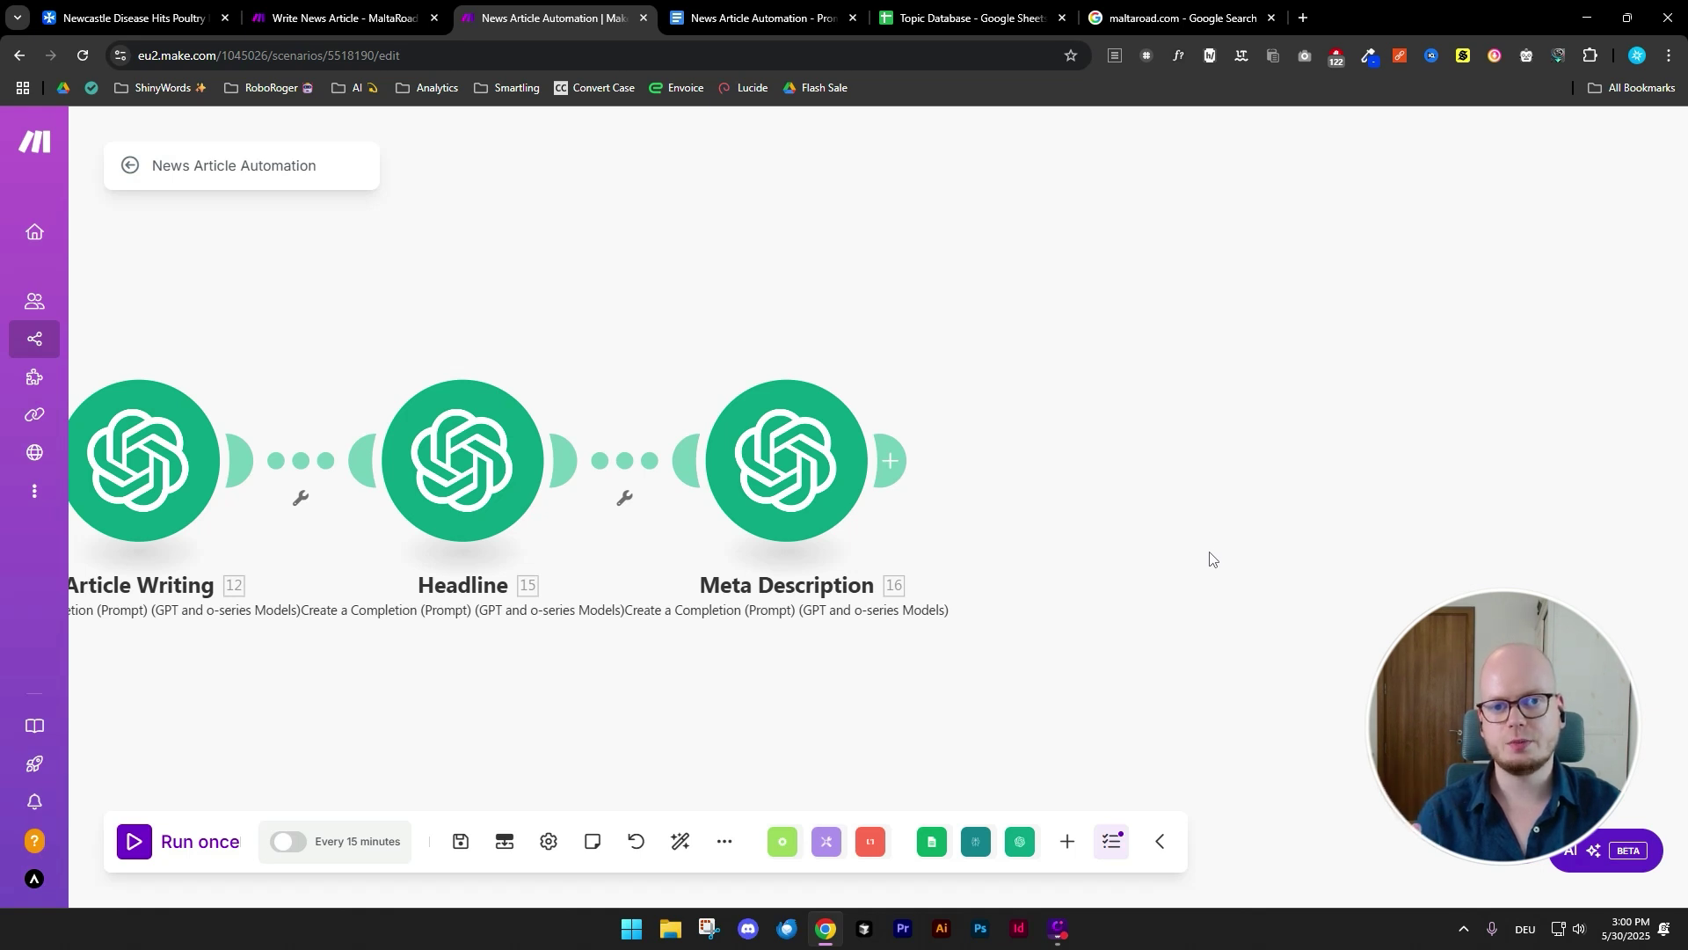
click(113, 23)
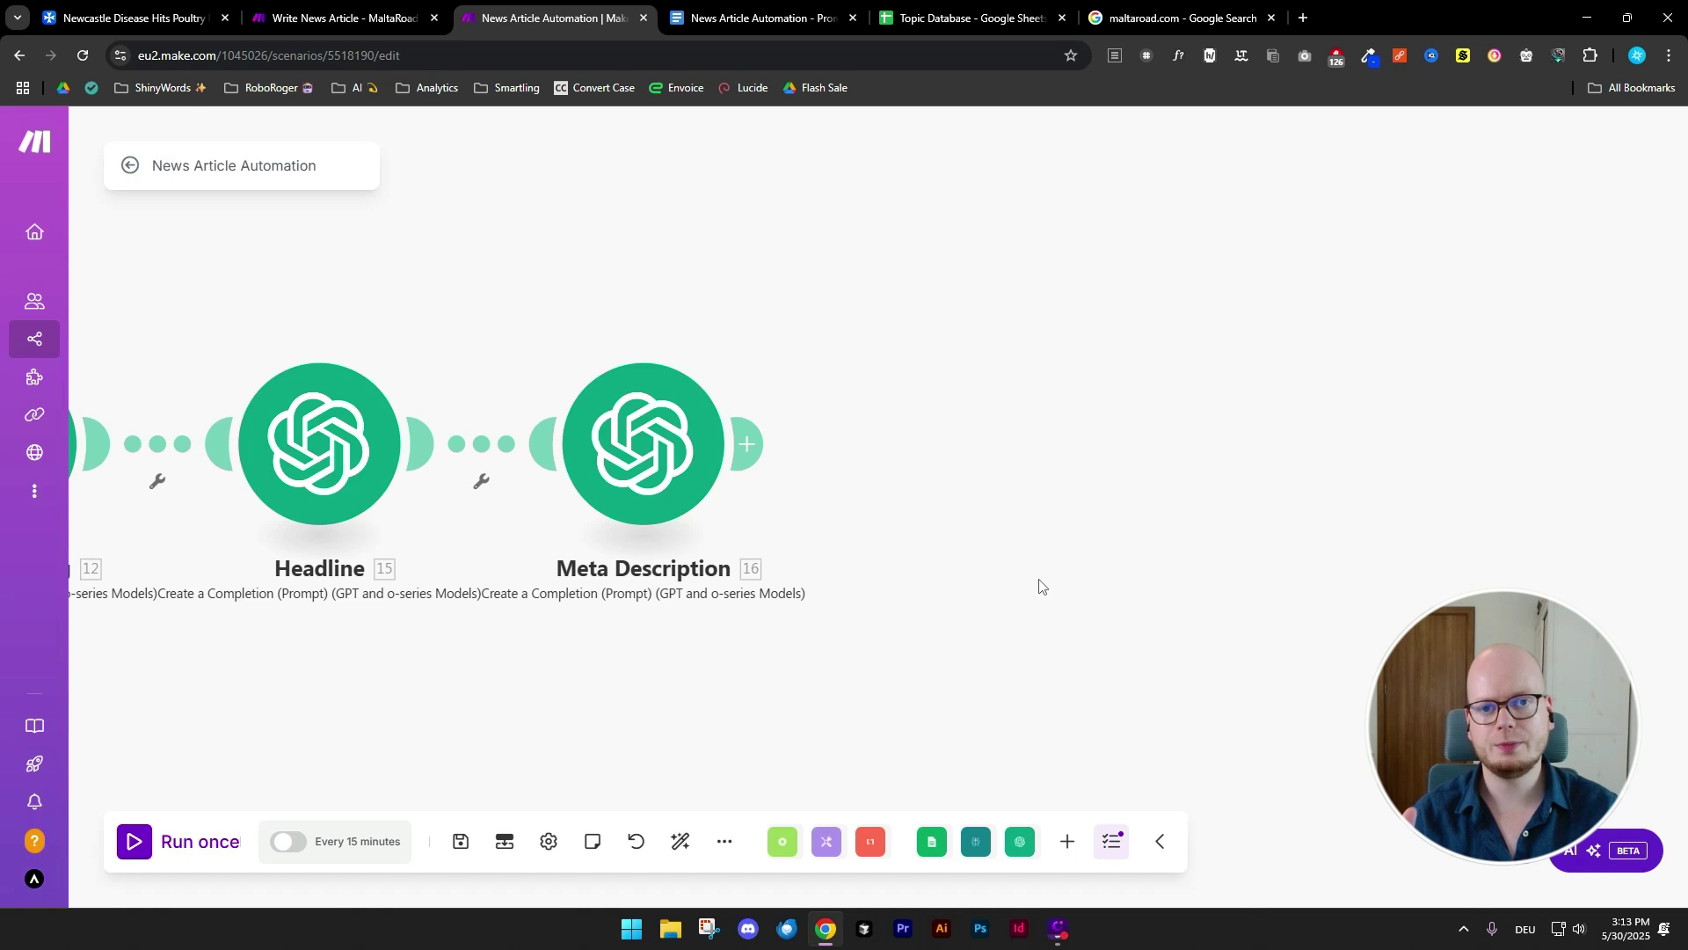
- Clone the Meta Description module at the end of the scenario and rename the copy as Image Prompt
right_click(662, 461)
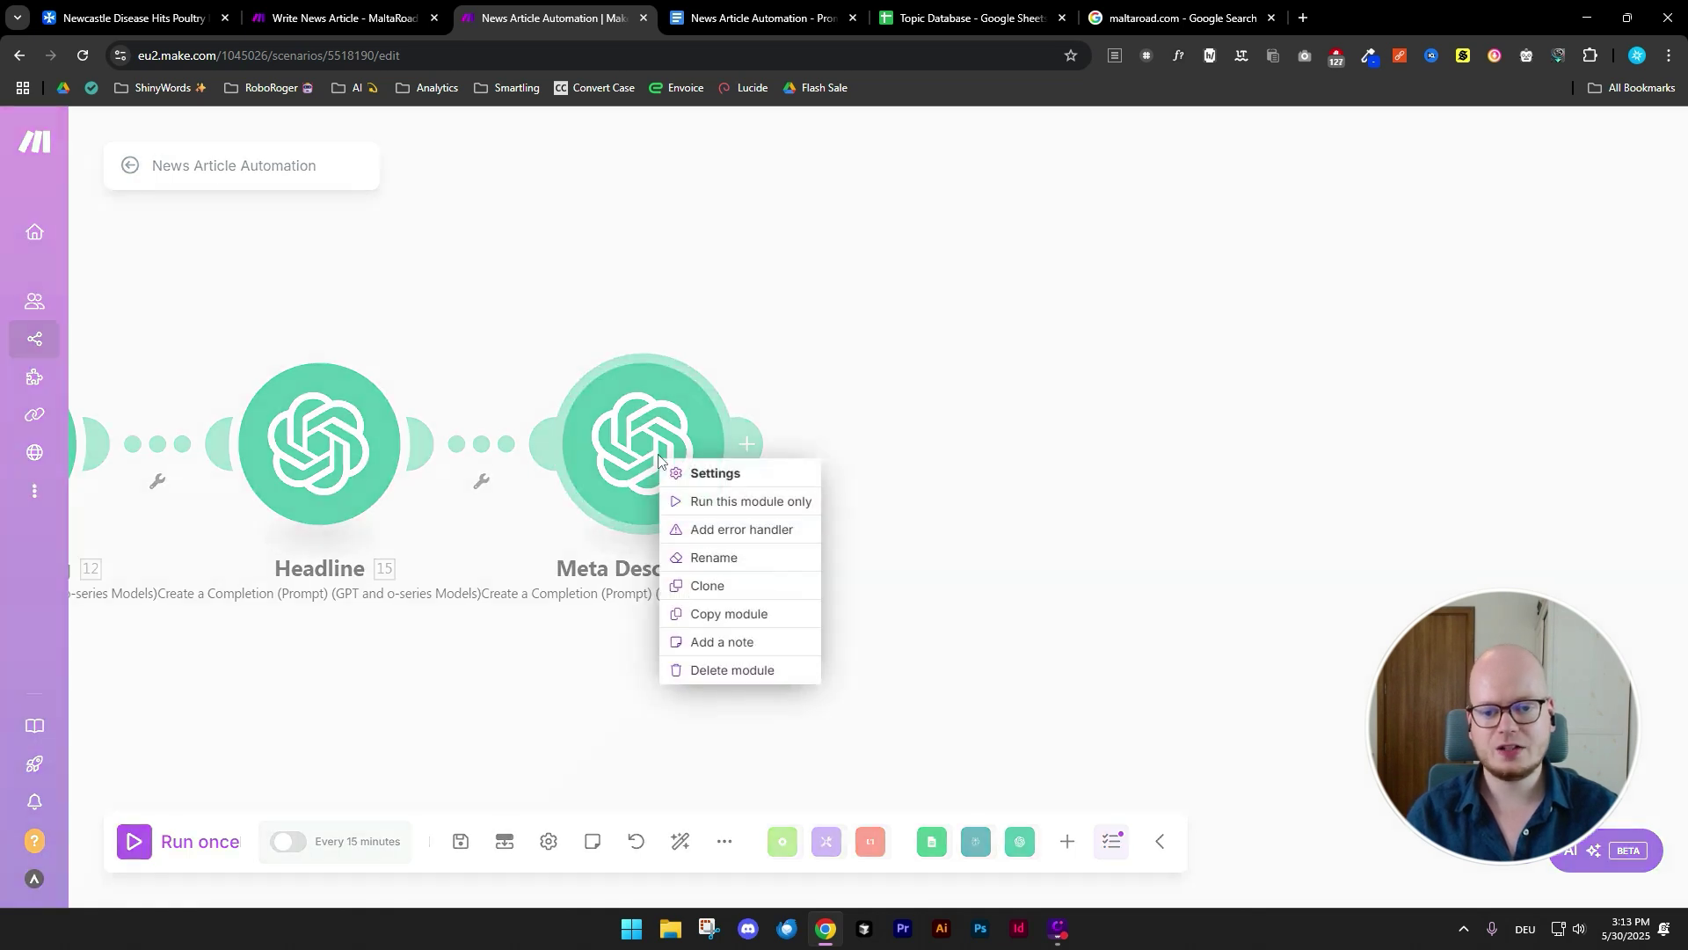
click(788, 587)
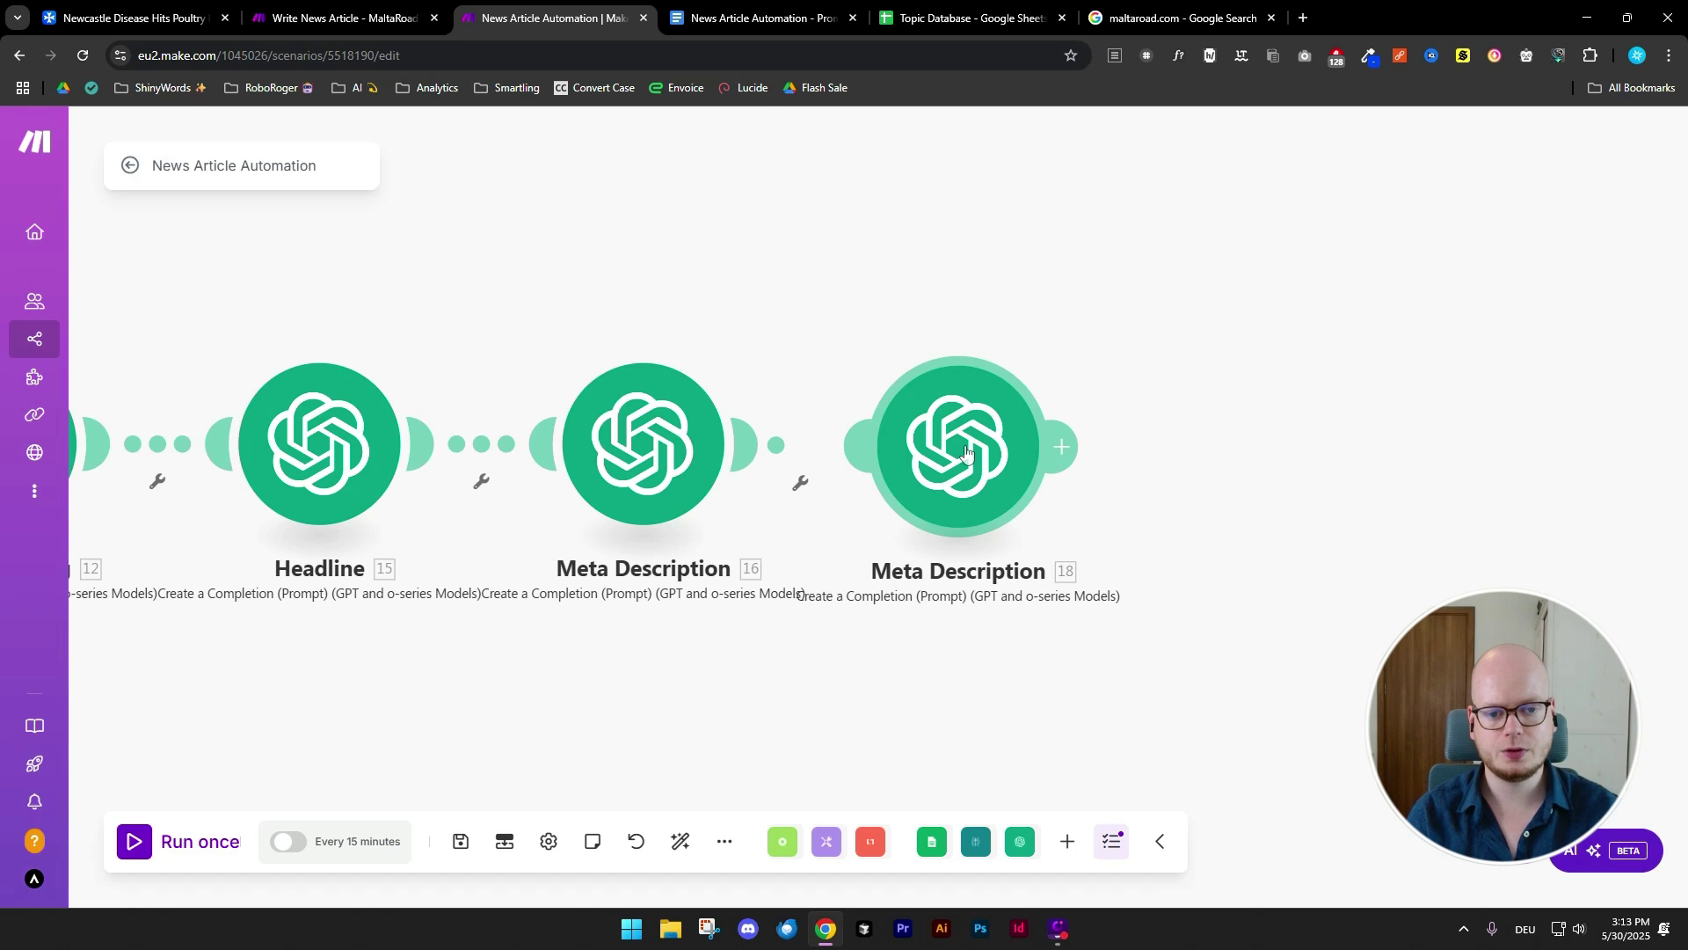
right_click(976, 468)
click(1042, 572)
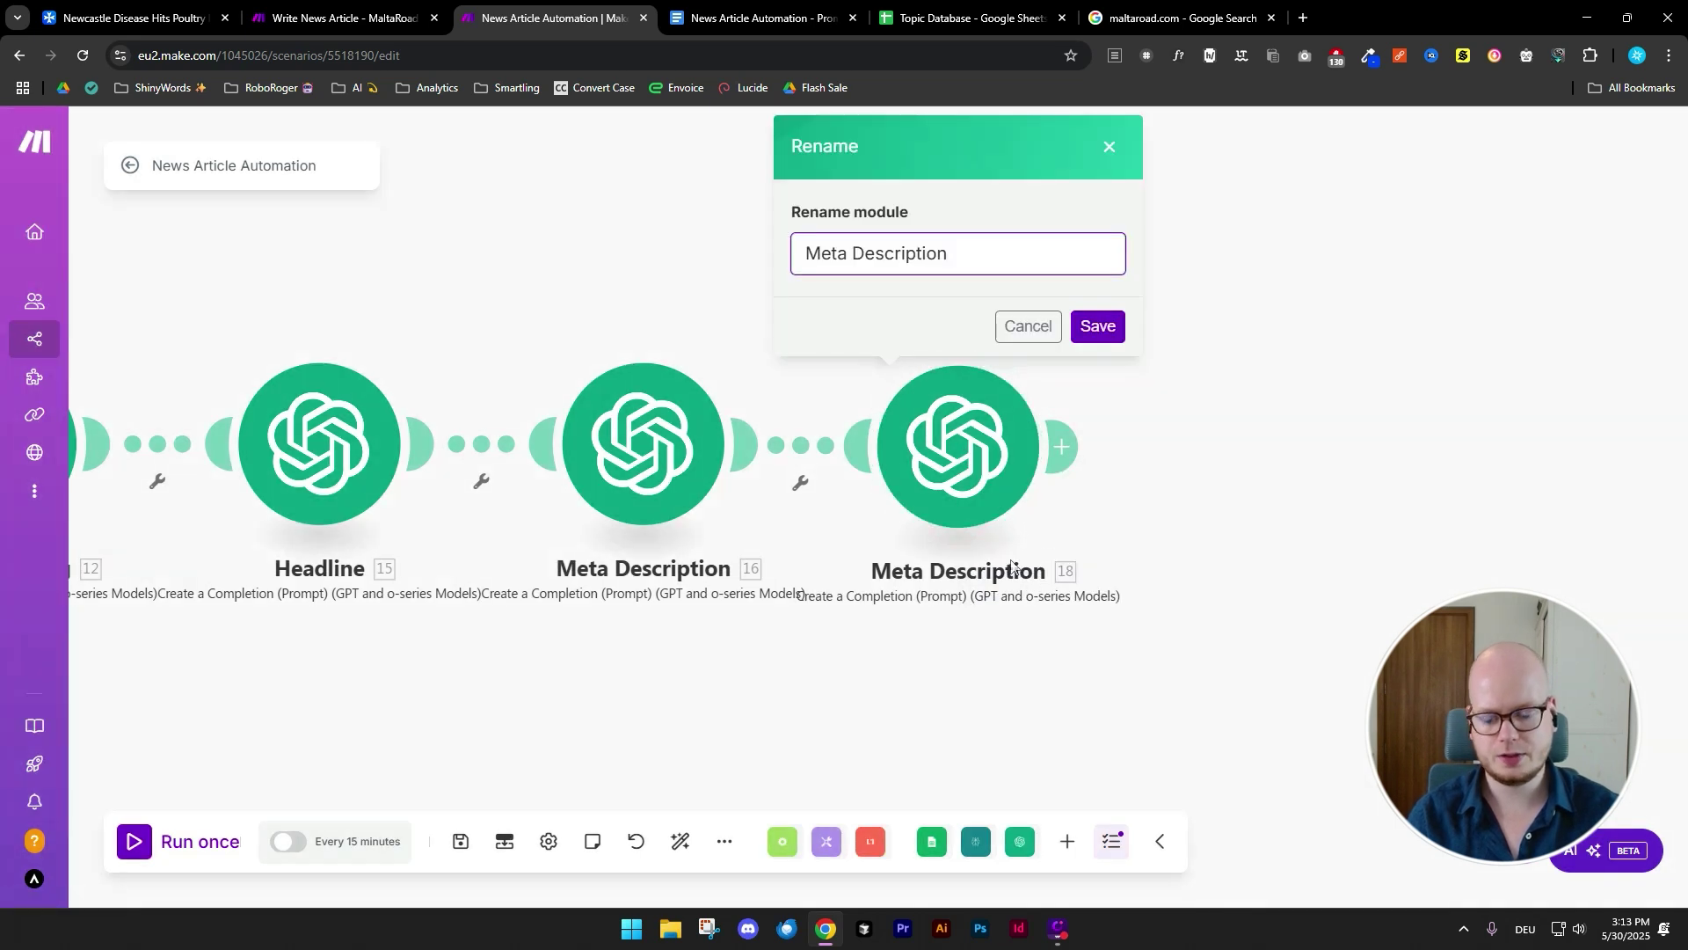
key(ctrl+a)
text(Ima)
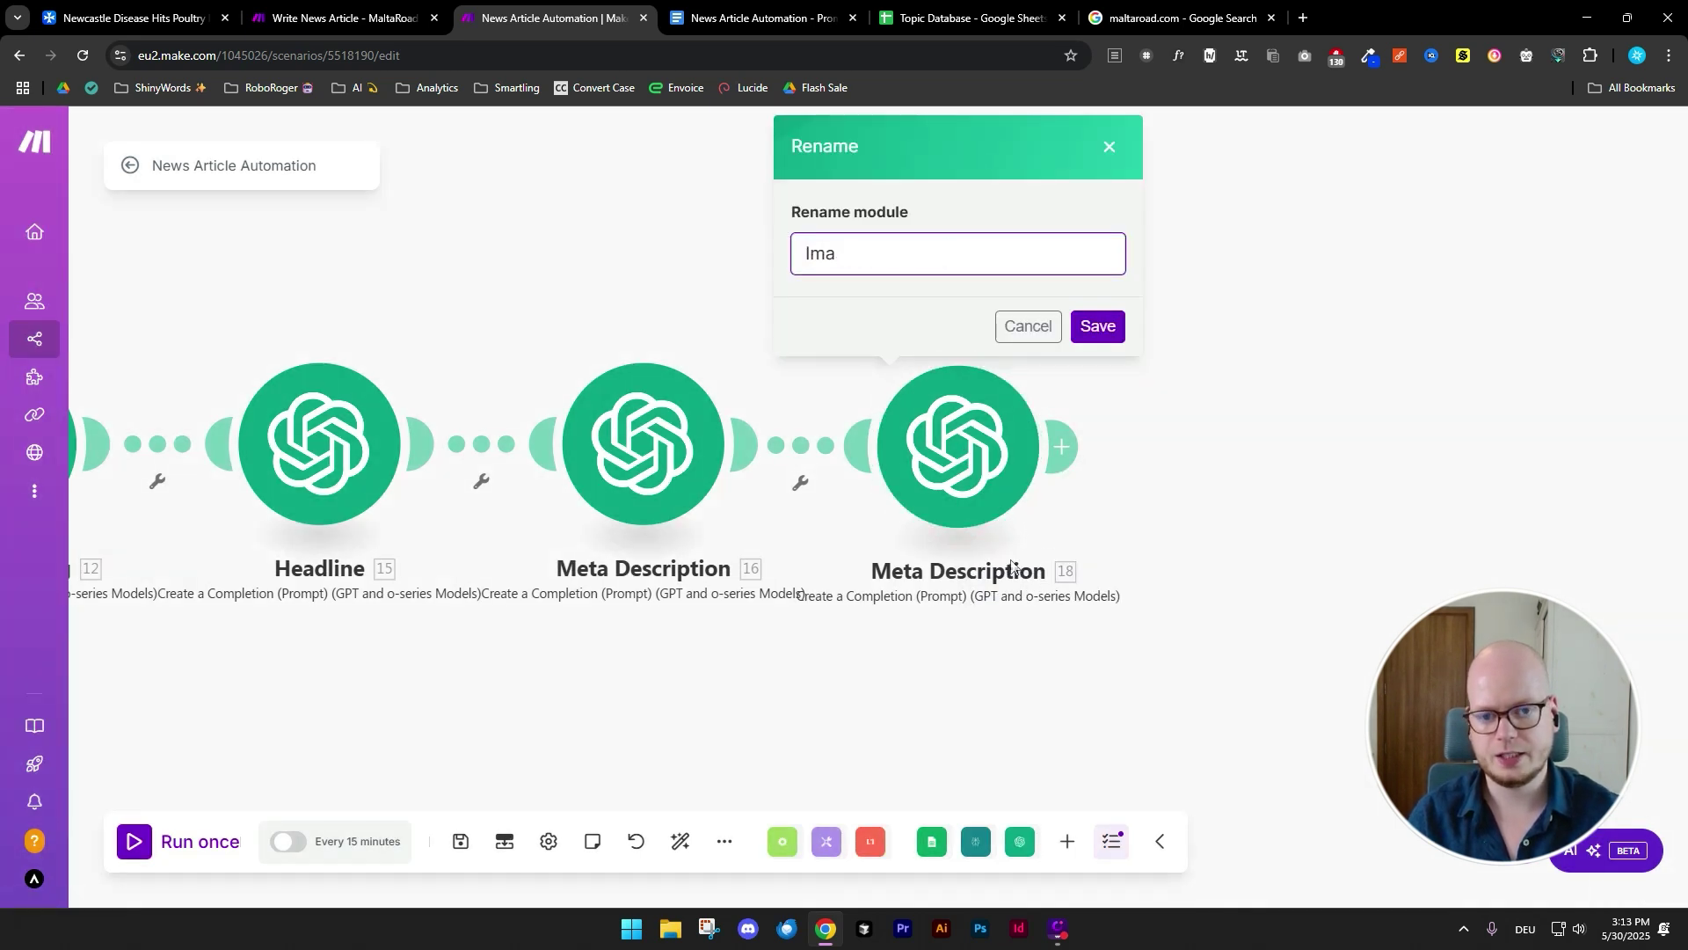
text(ge Prompt)
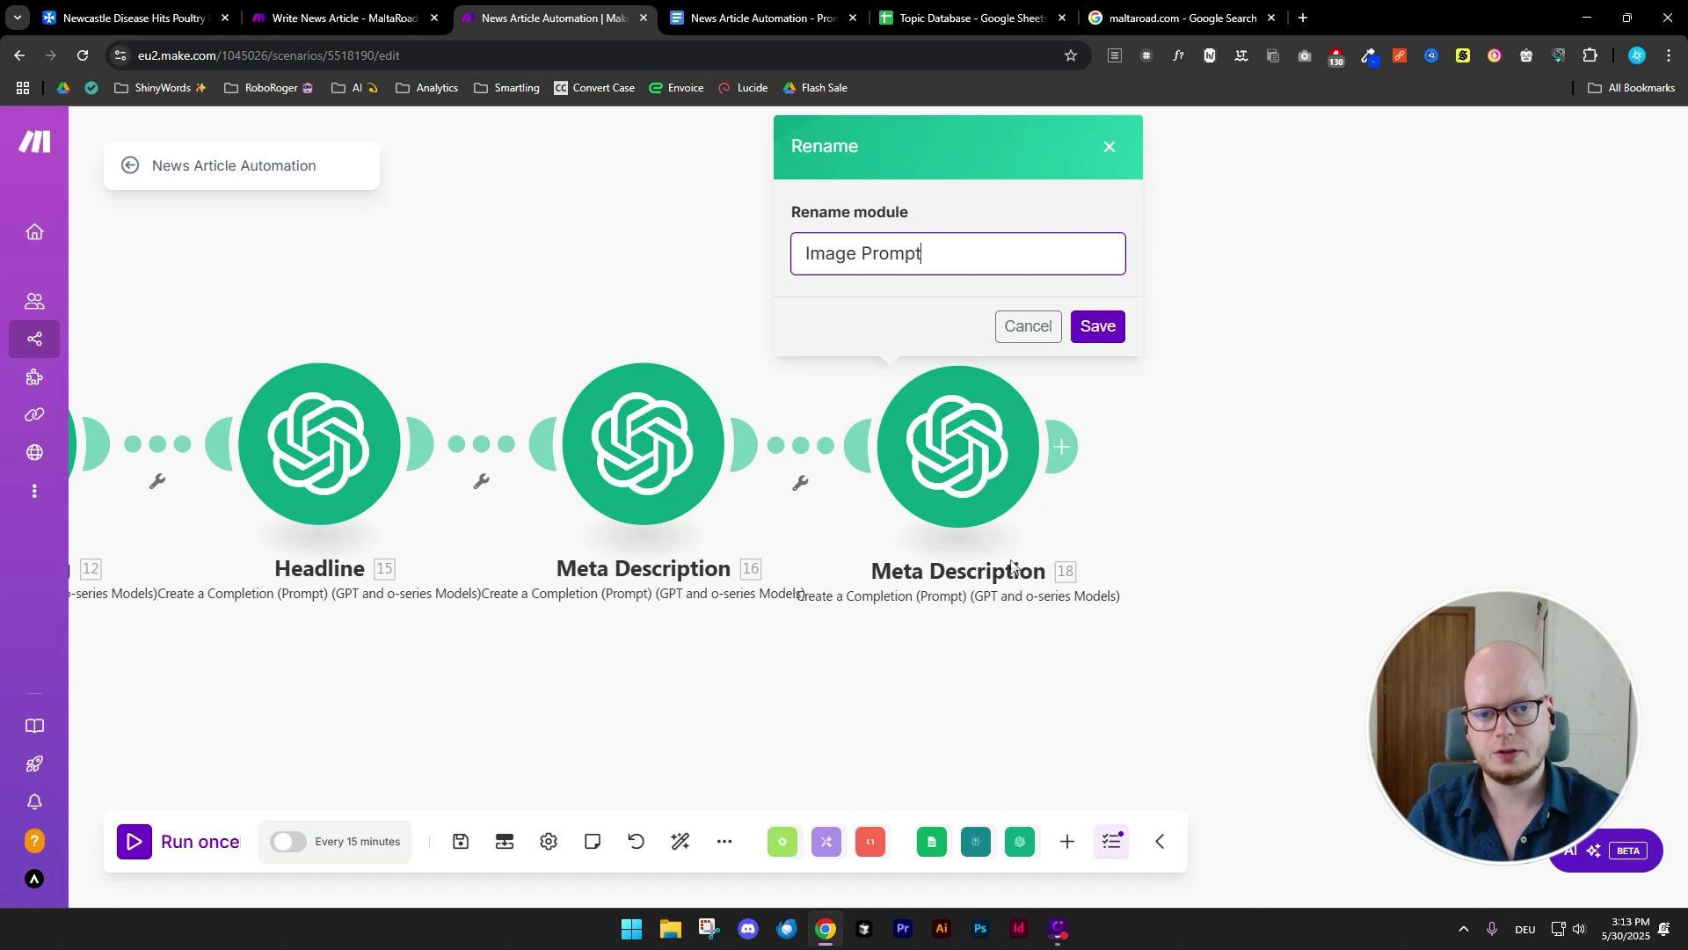
click(1110, 324)
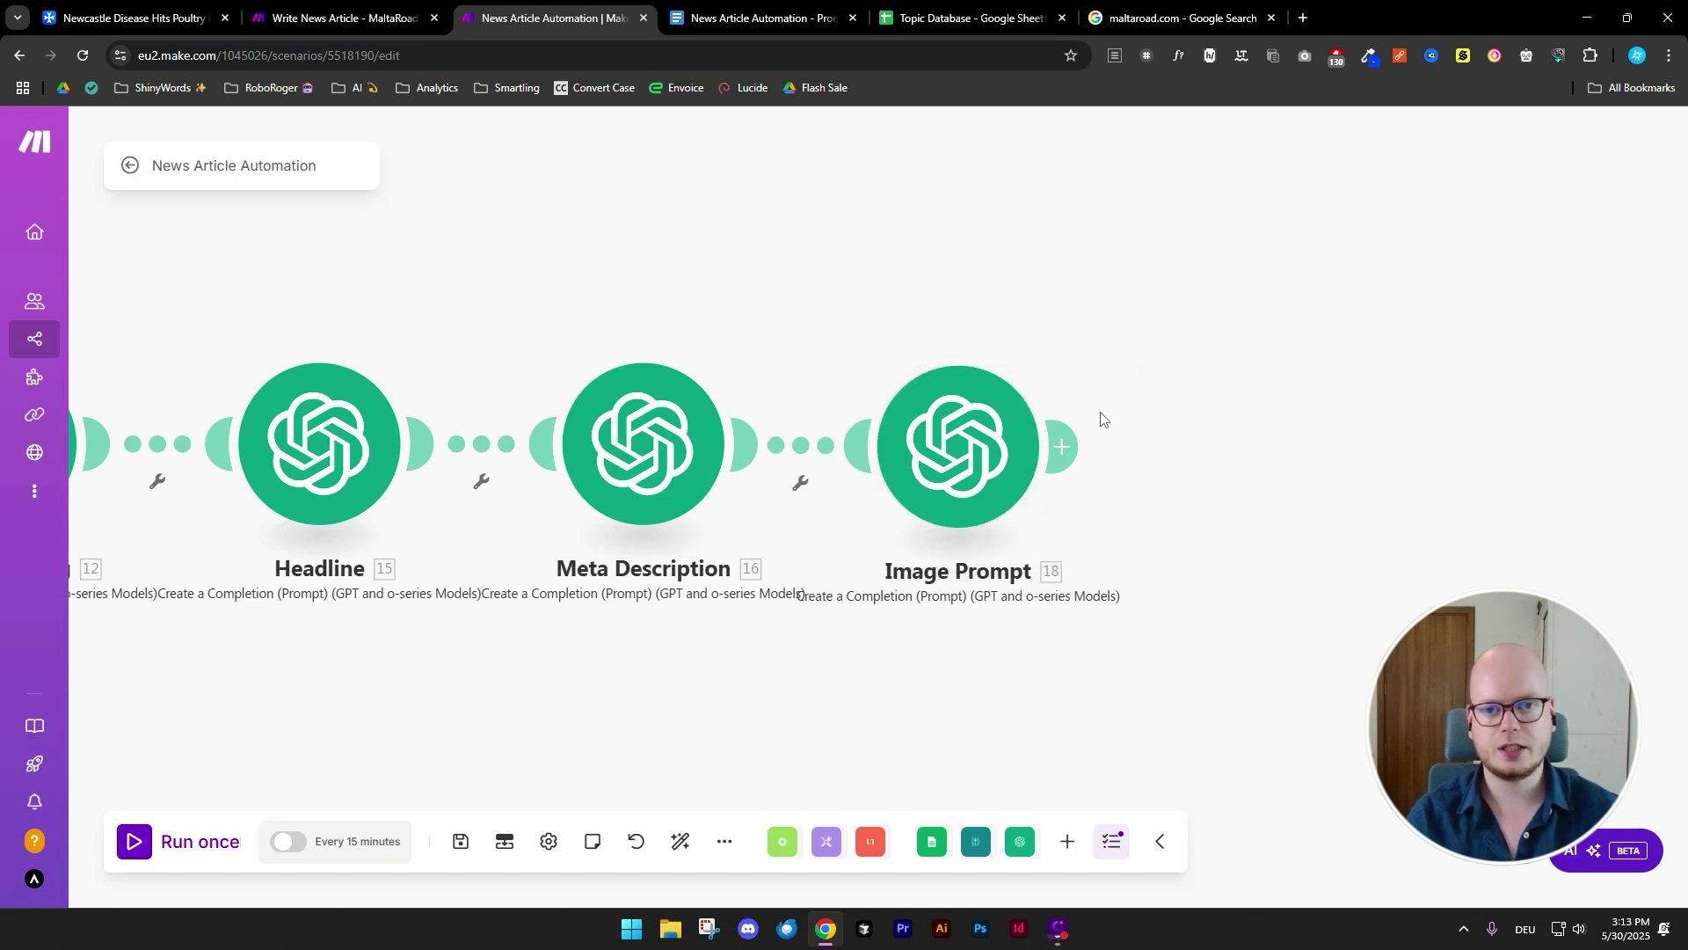
- Switch to the Google Docs prompt library and copy the full Featured Image Prompt text, including the [News Article] placeholder
click(733, 23)
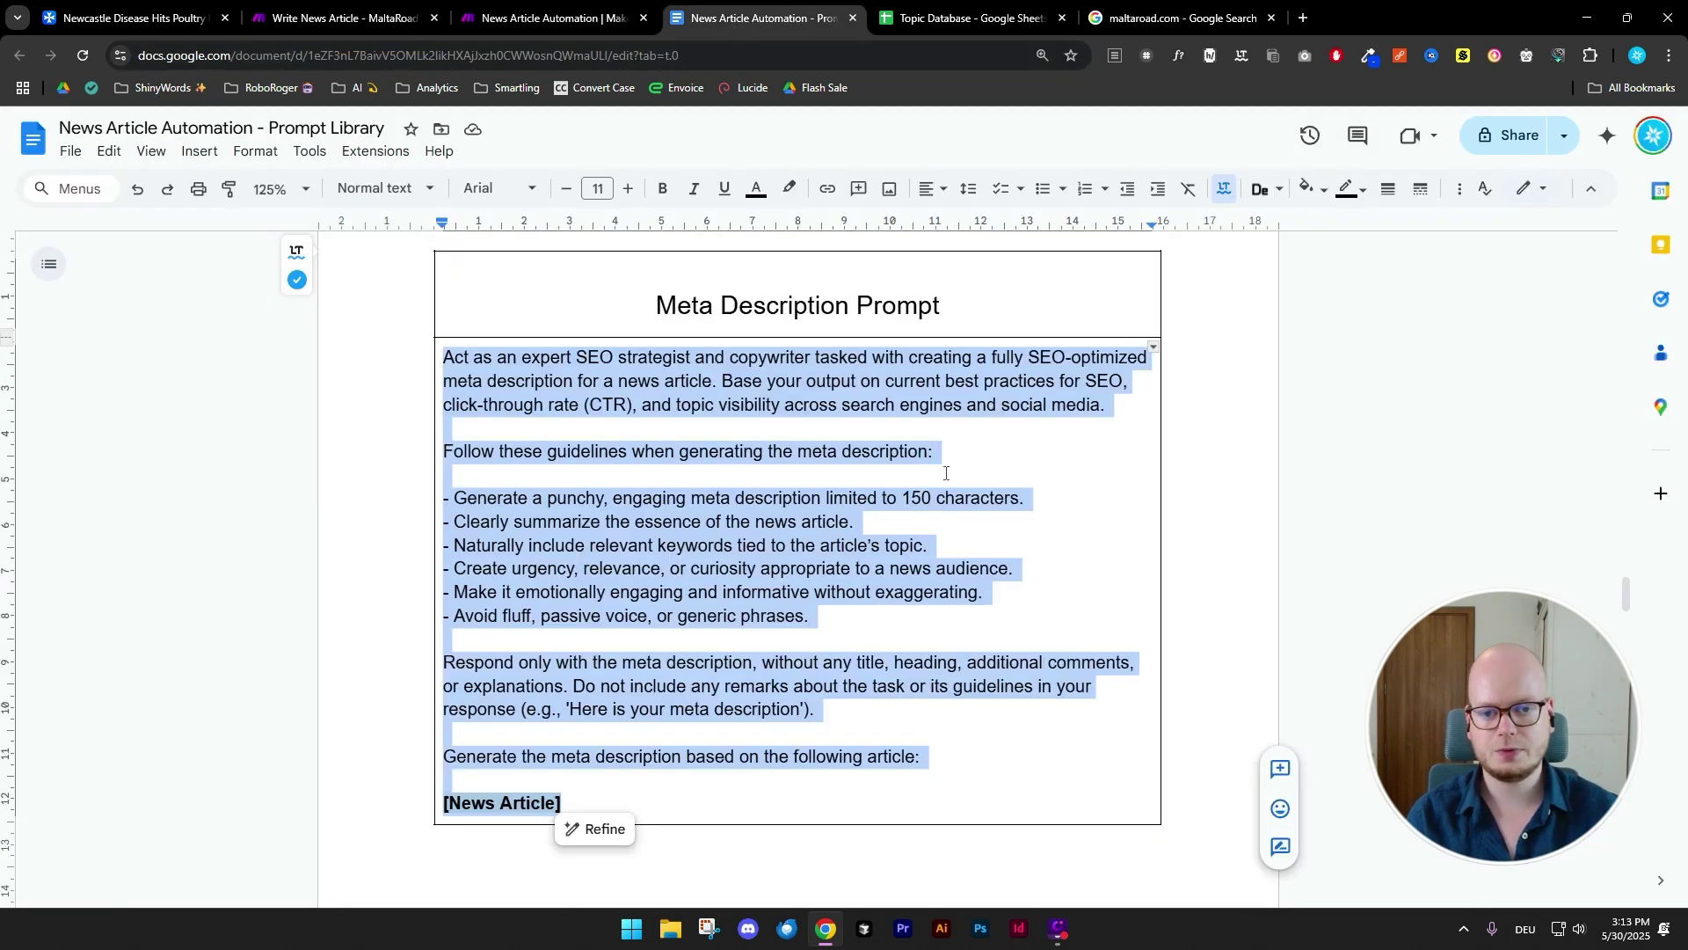
scroll(946, 473, down, 15)
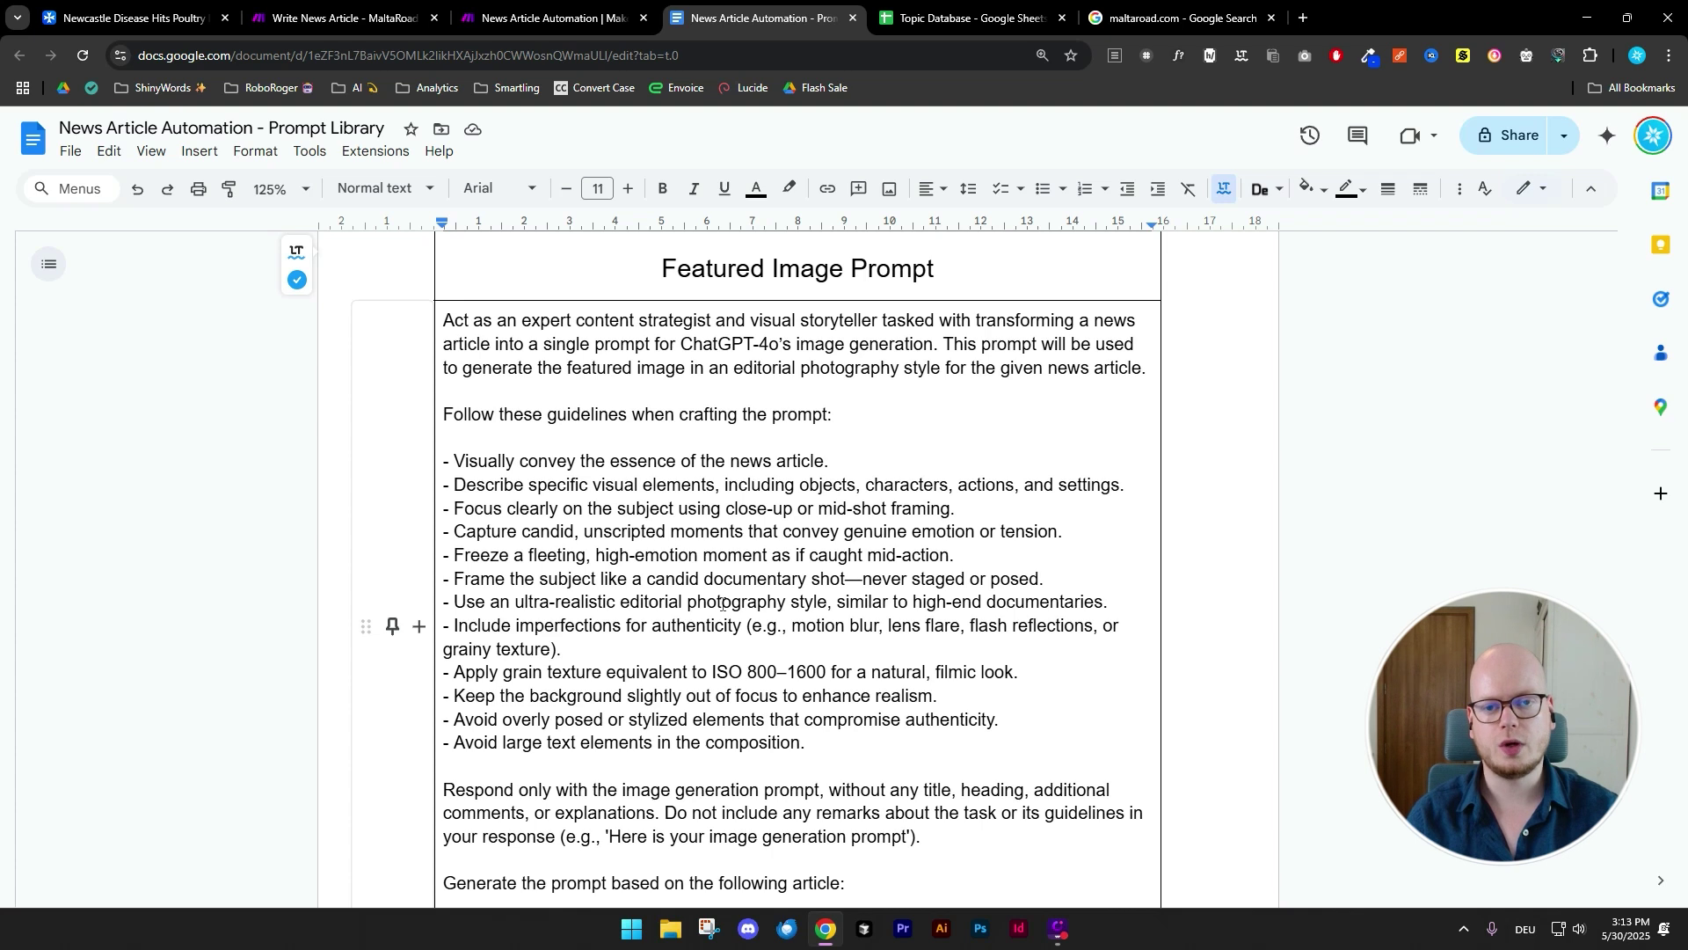
scroll(721, 603, down, 2)
drag(582, 755, 437, 500)
scroll(506, 587, up, 4)
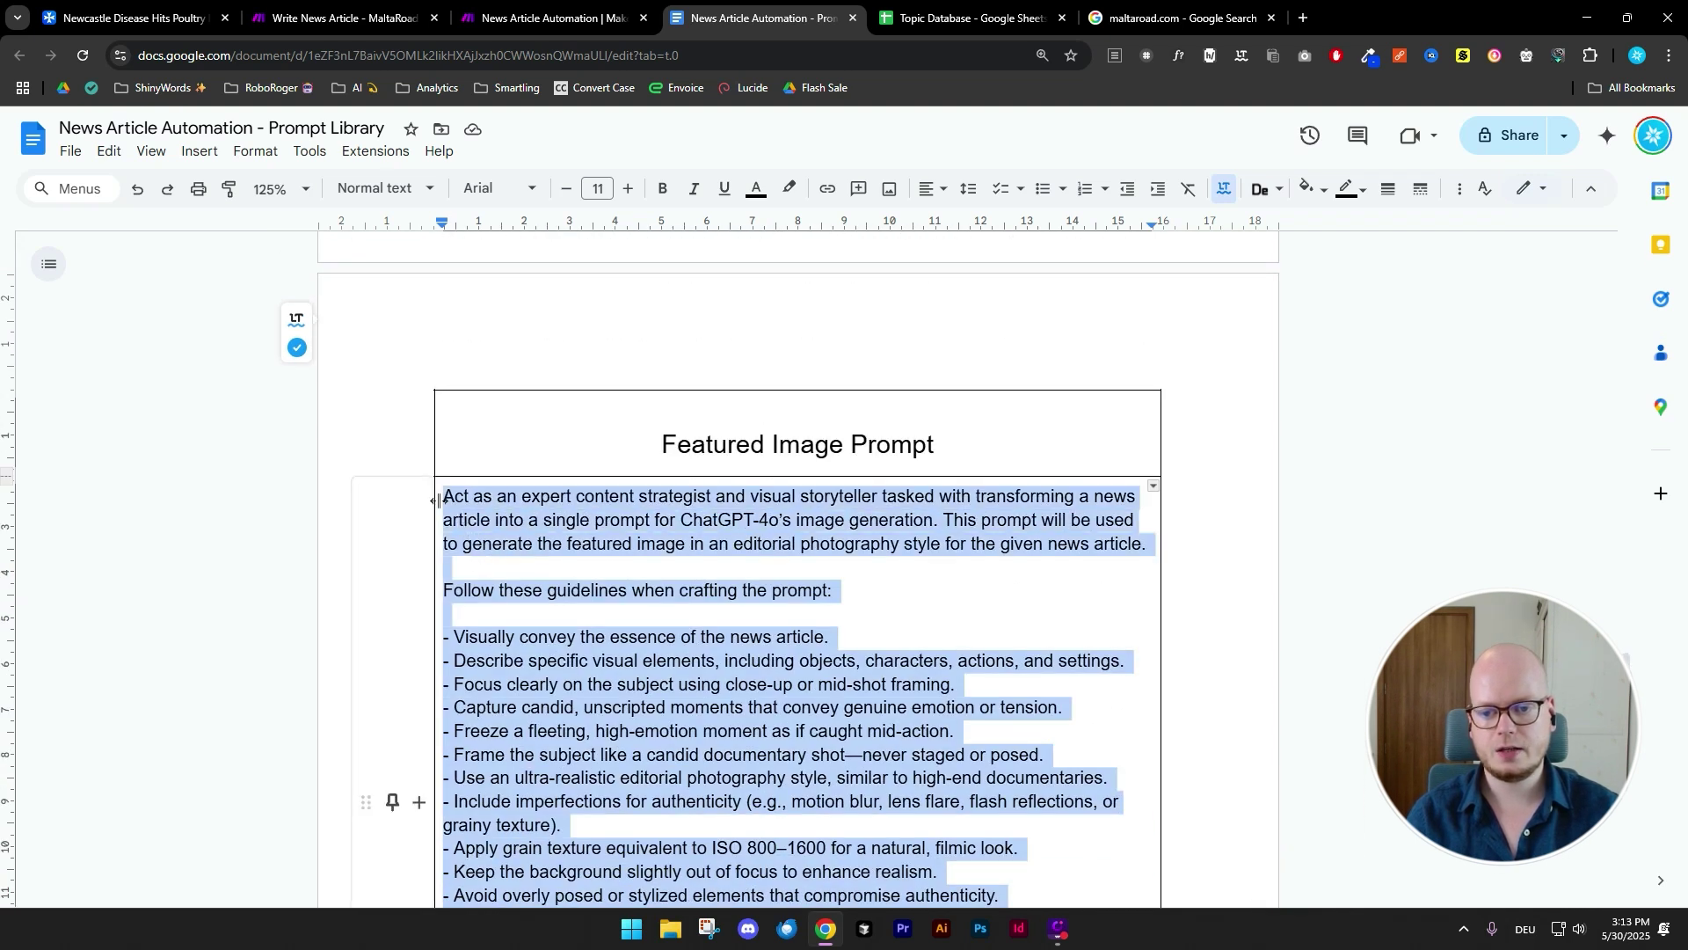
- Switch back to the Make scenario and replace the Image Prompt module's User message text with the copied featured image prompt
click(923, 18)
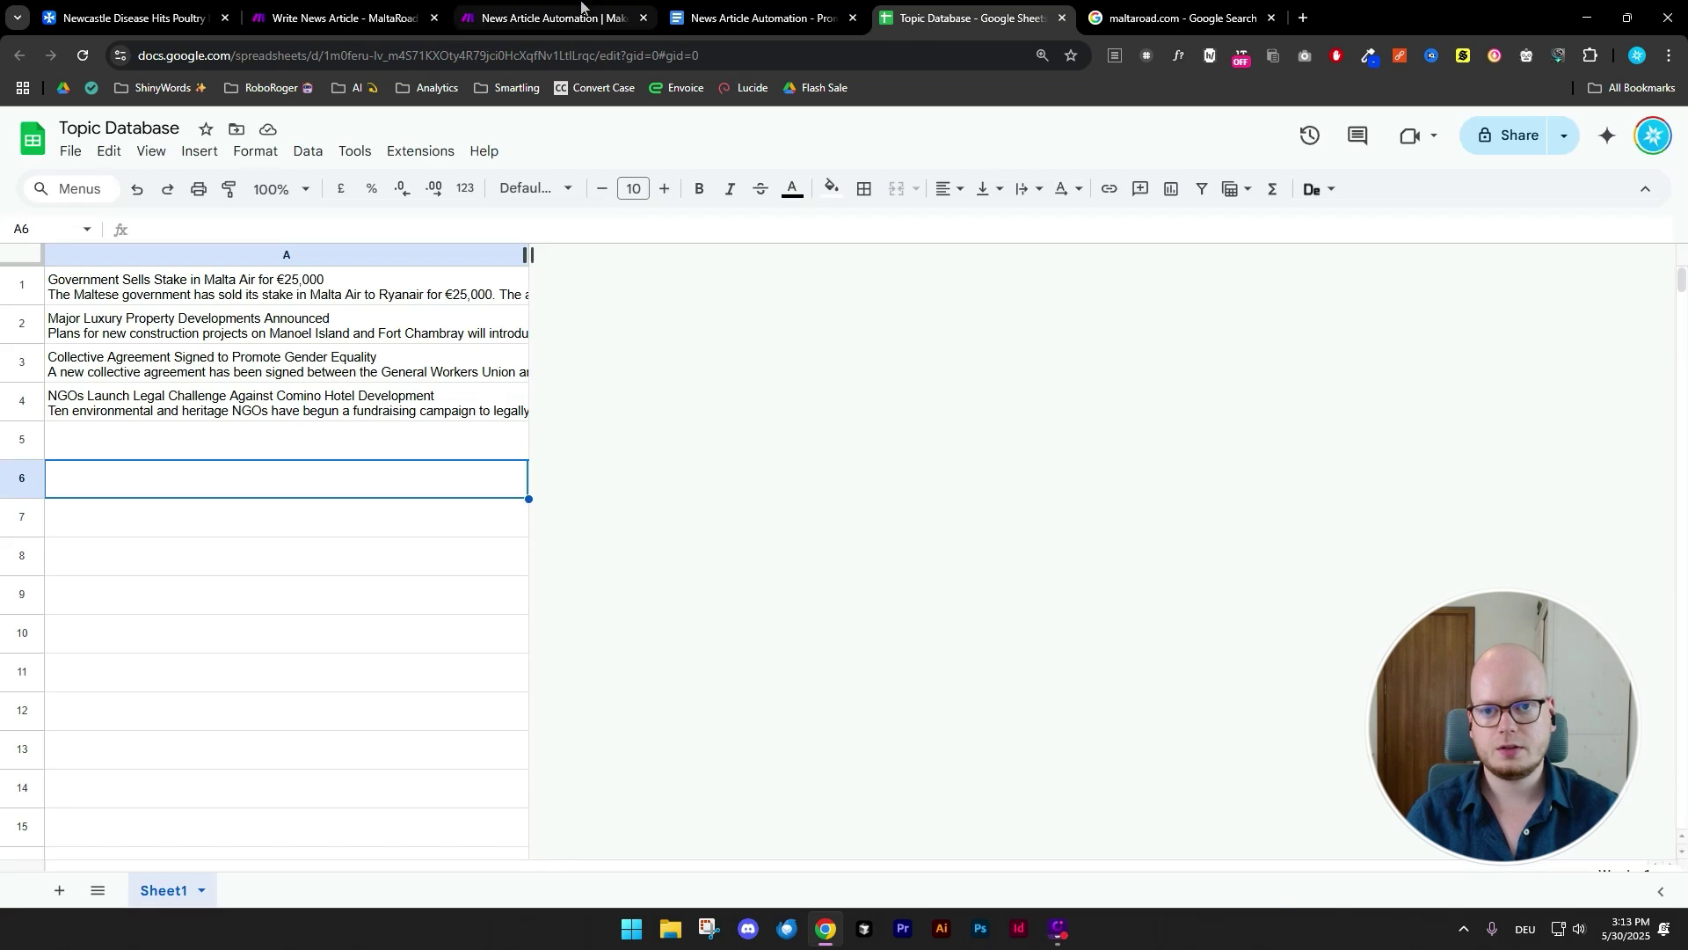
click(580, 7)
click(957, 444)
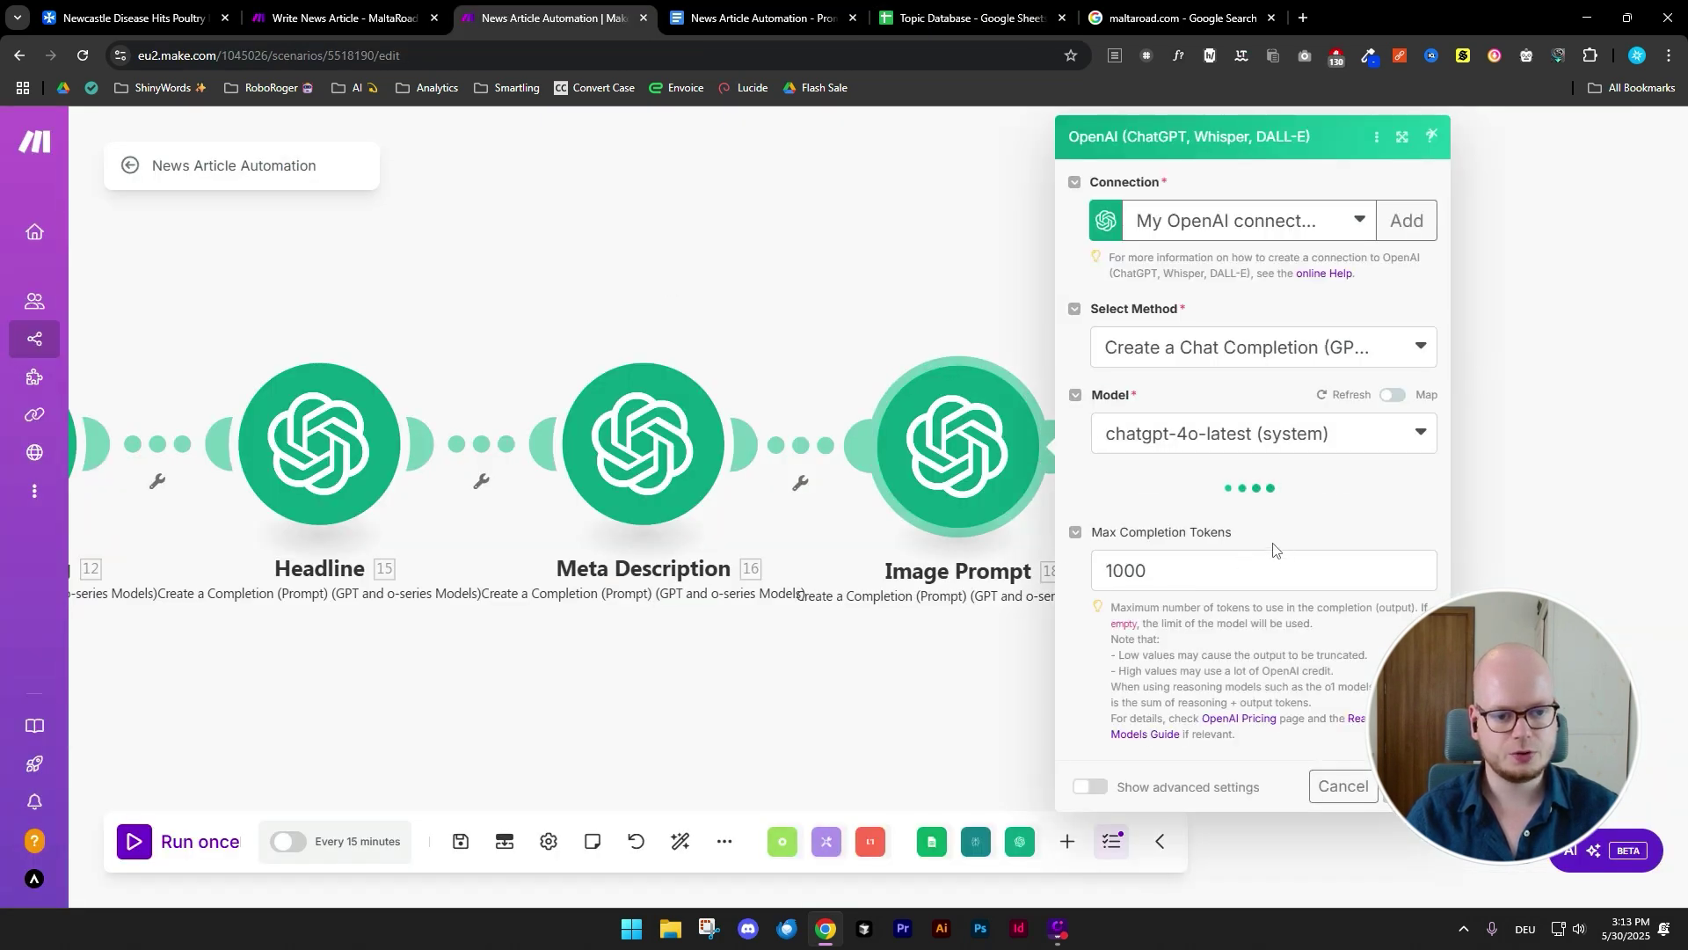
click(1250, 694)
scroll(1249, 694, down, 5)
- Replace the [News Article] placeholder in the featured image prompt with the Message Content from Article Writing's Choices, removing the extra blank line
drag(1272, 632, 1150, 633)
key(BackSpace)
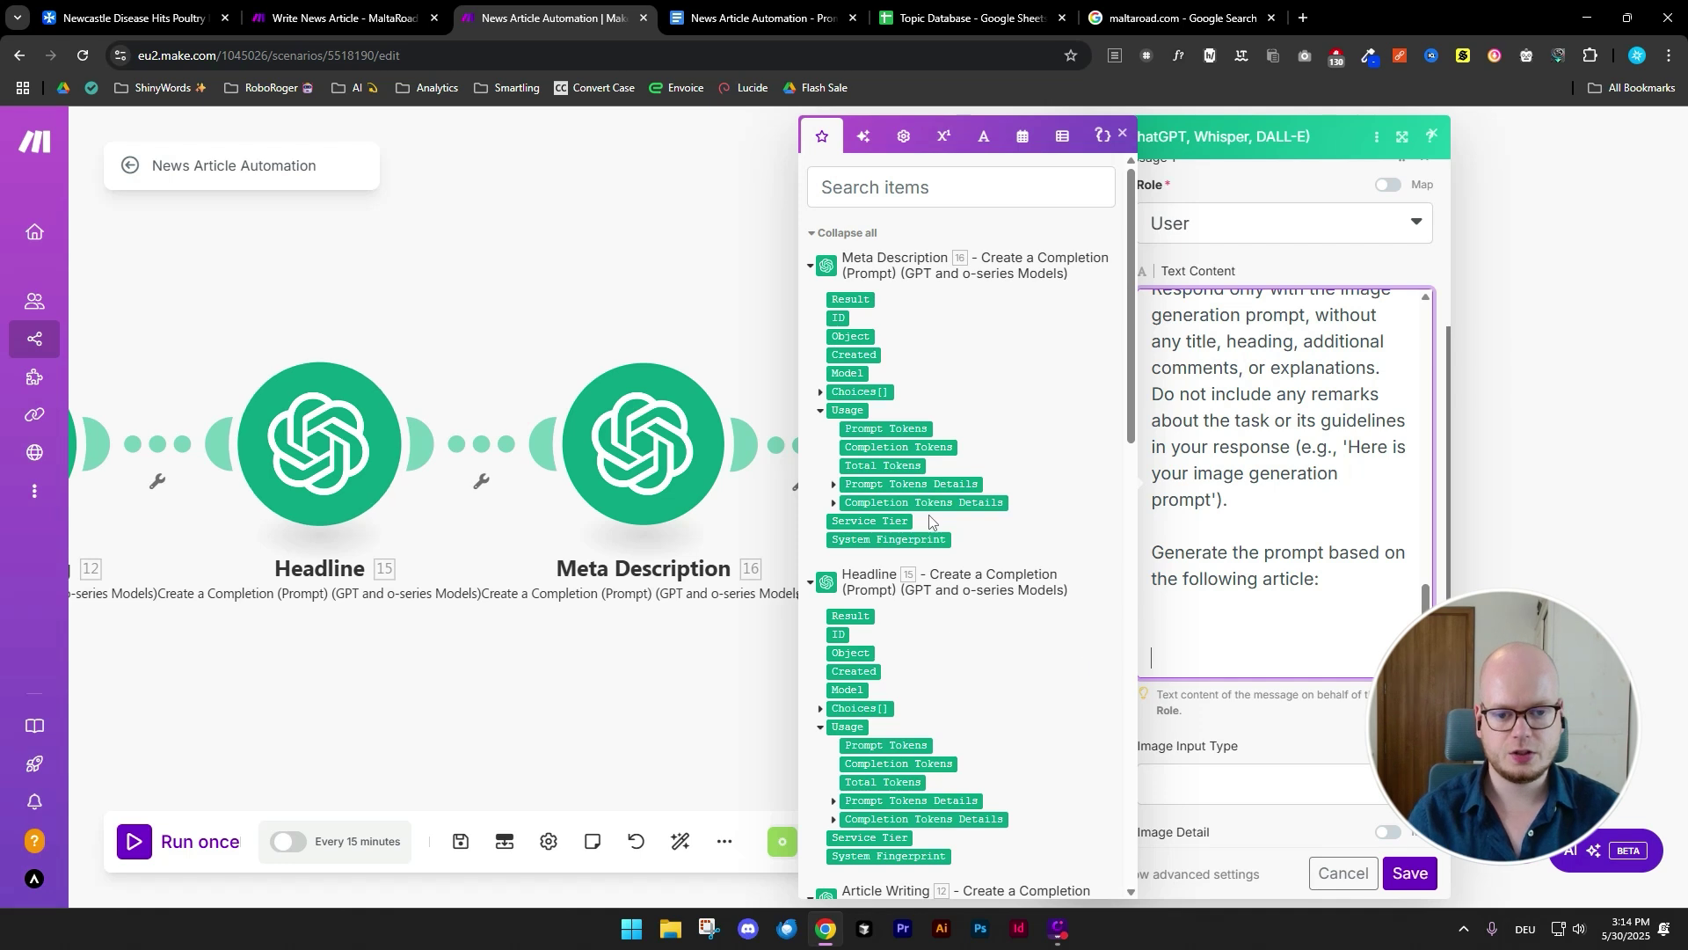
scroll(1011, 580, down, 5)
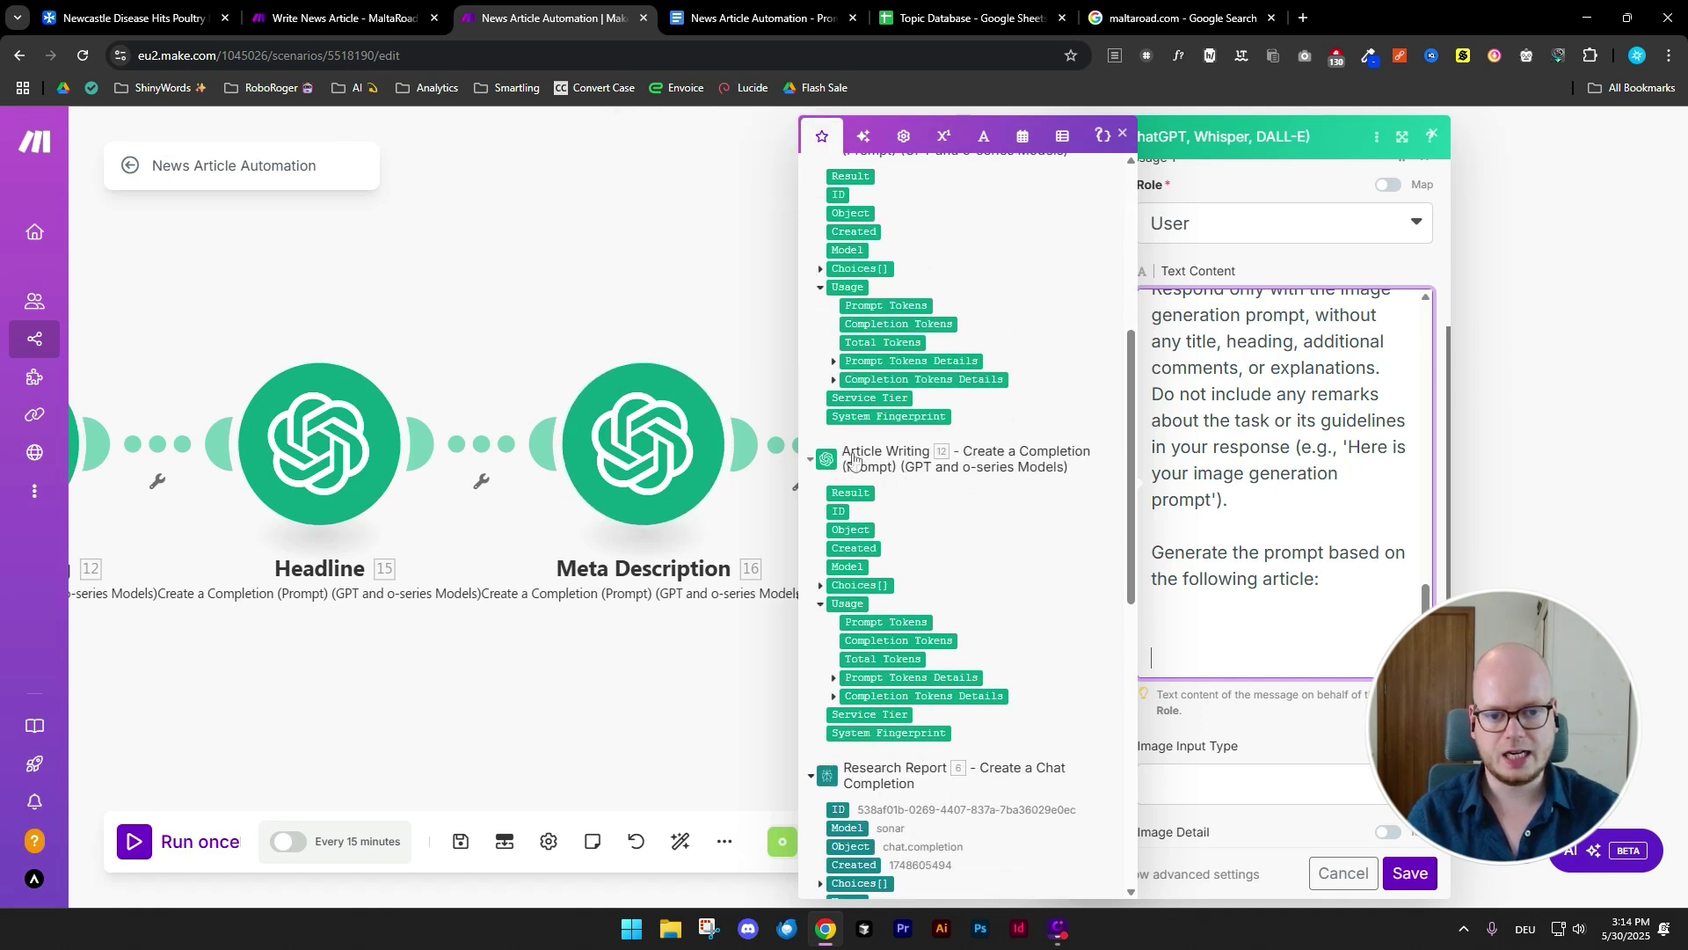
click(821, 586)
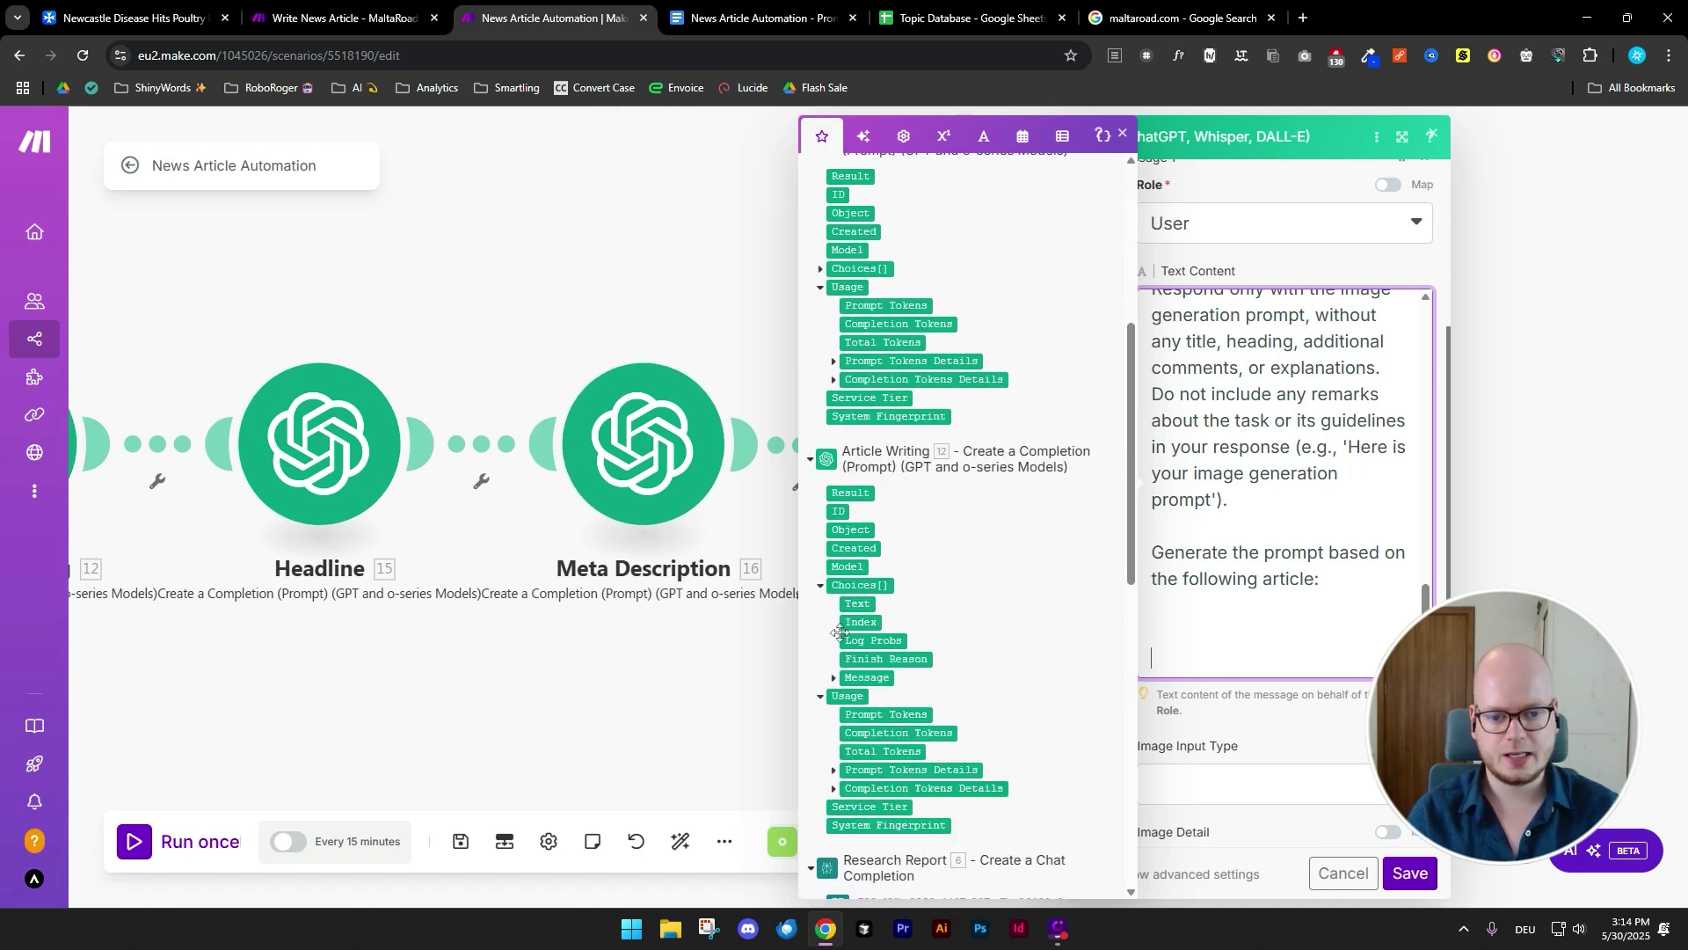
click(834, 678)
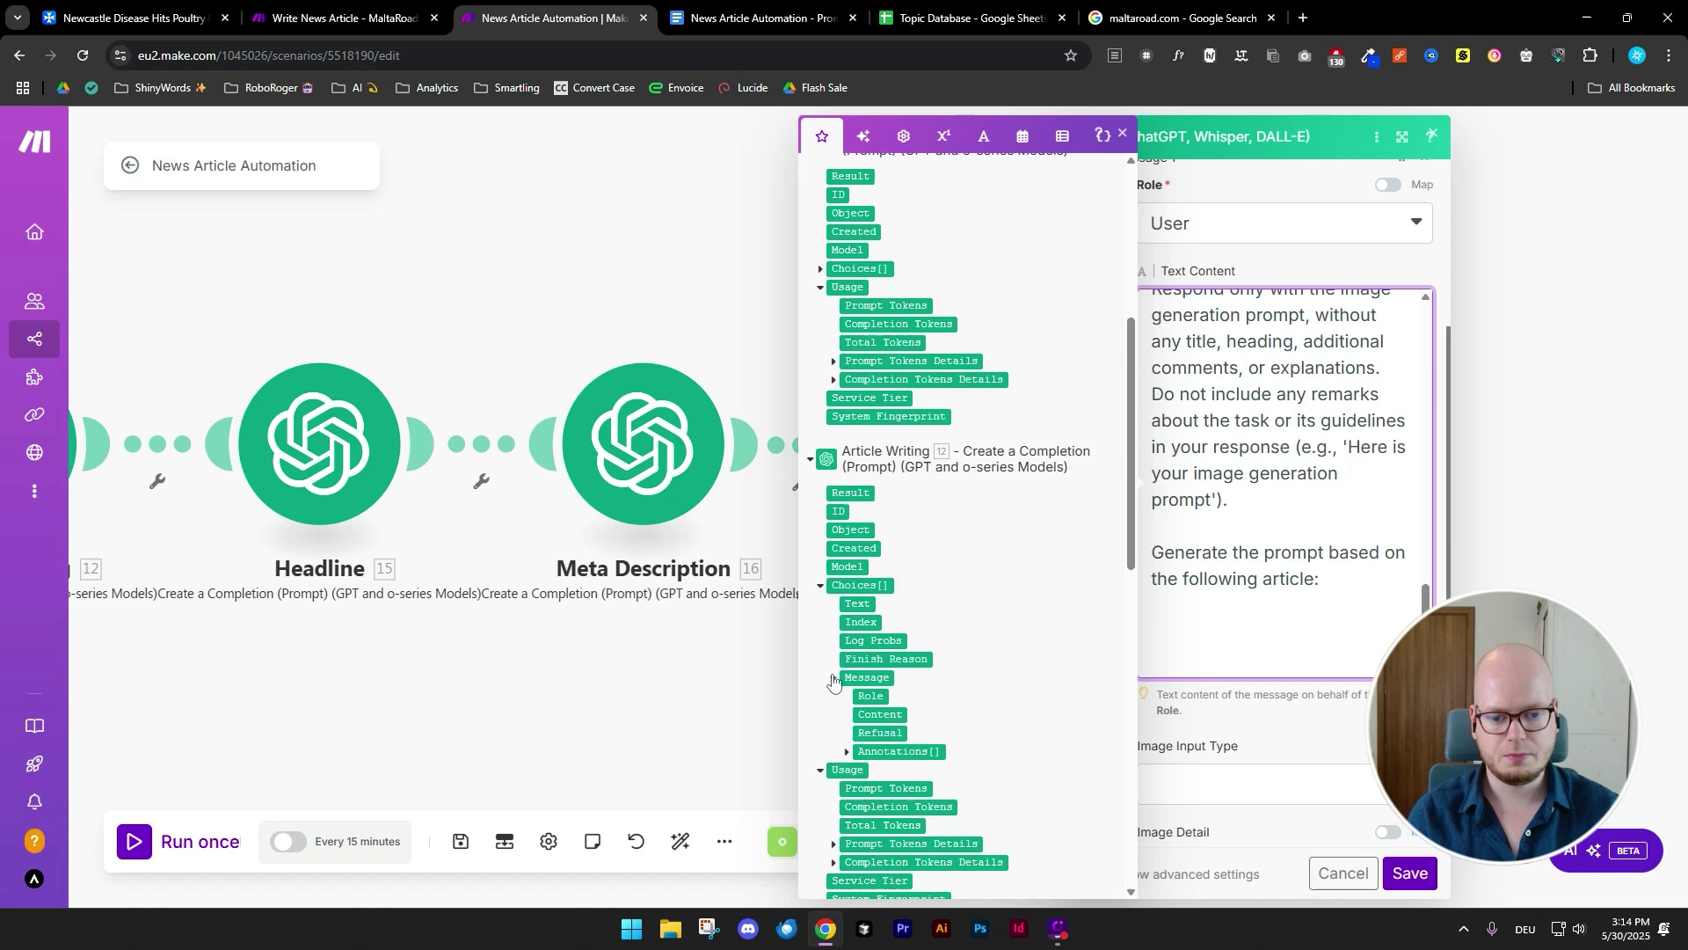
click(879, 714)
click(1181, 616)
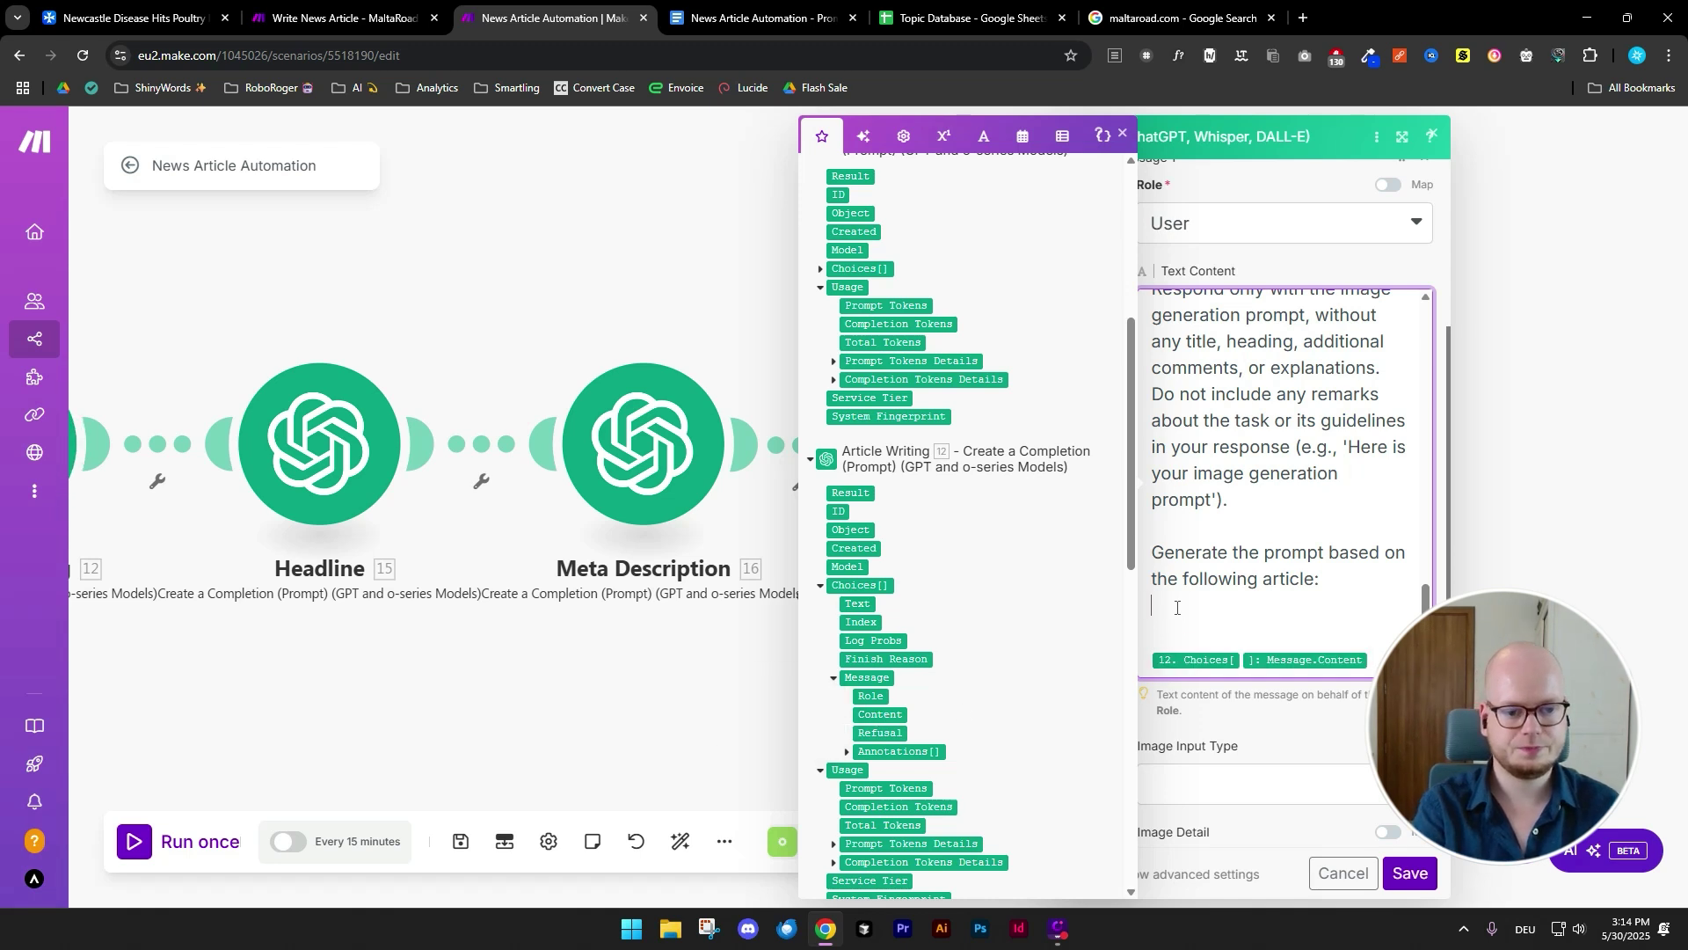
key(BackSpace)
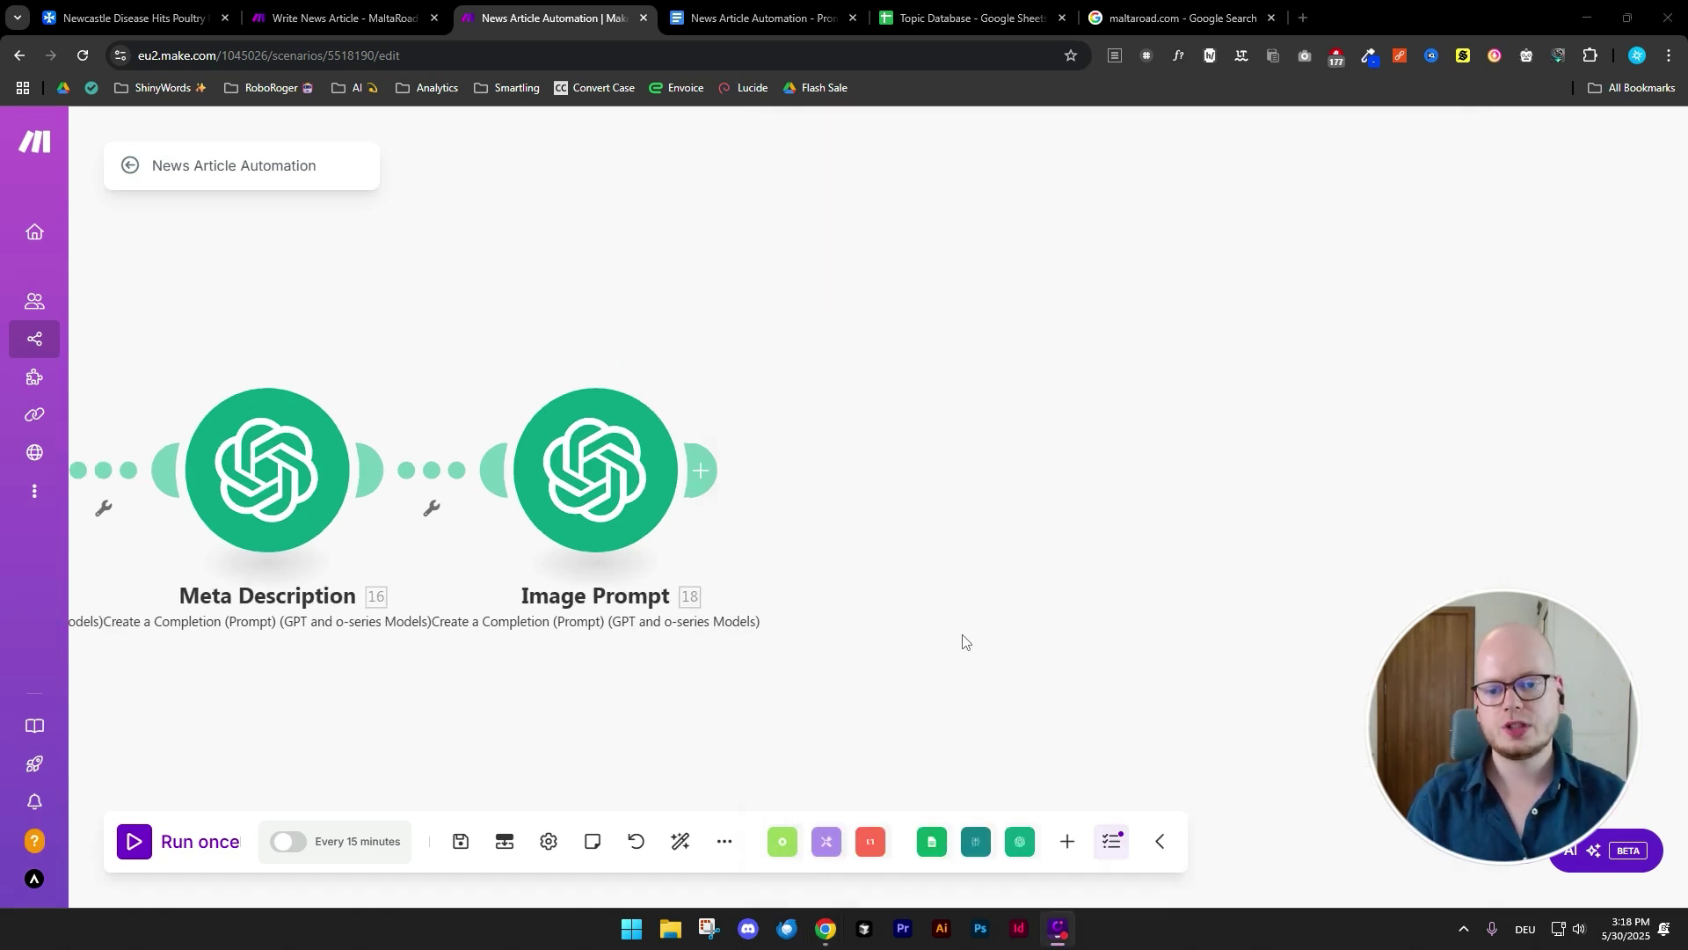
- Add an OpenAI Generate an Image module after Image Prompt and set its model to GPT Image 1
click(701, 476)
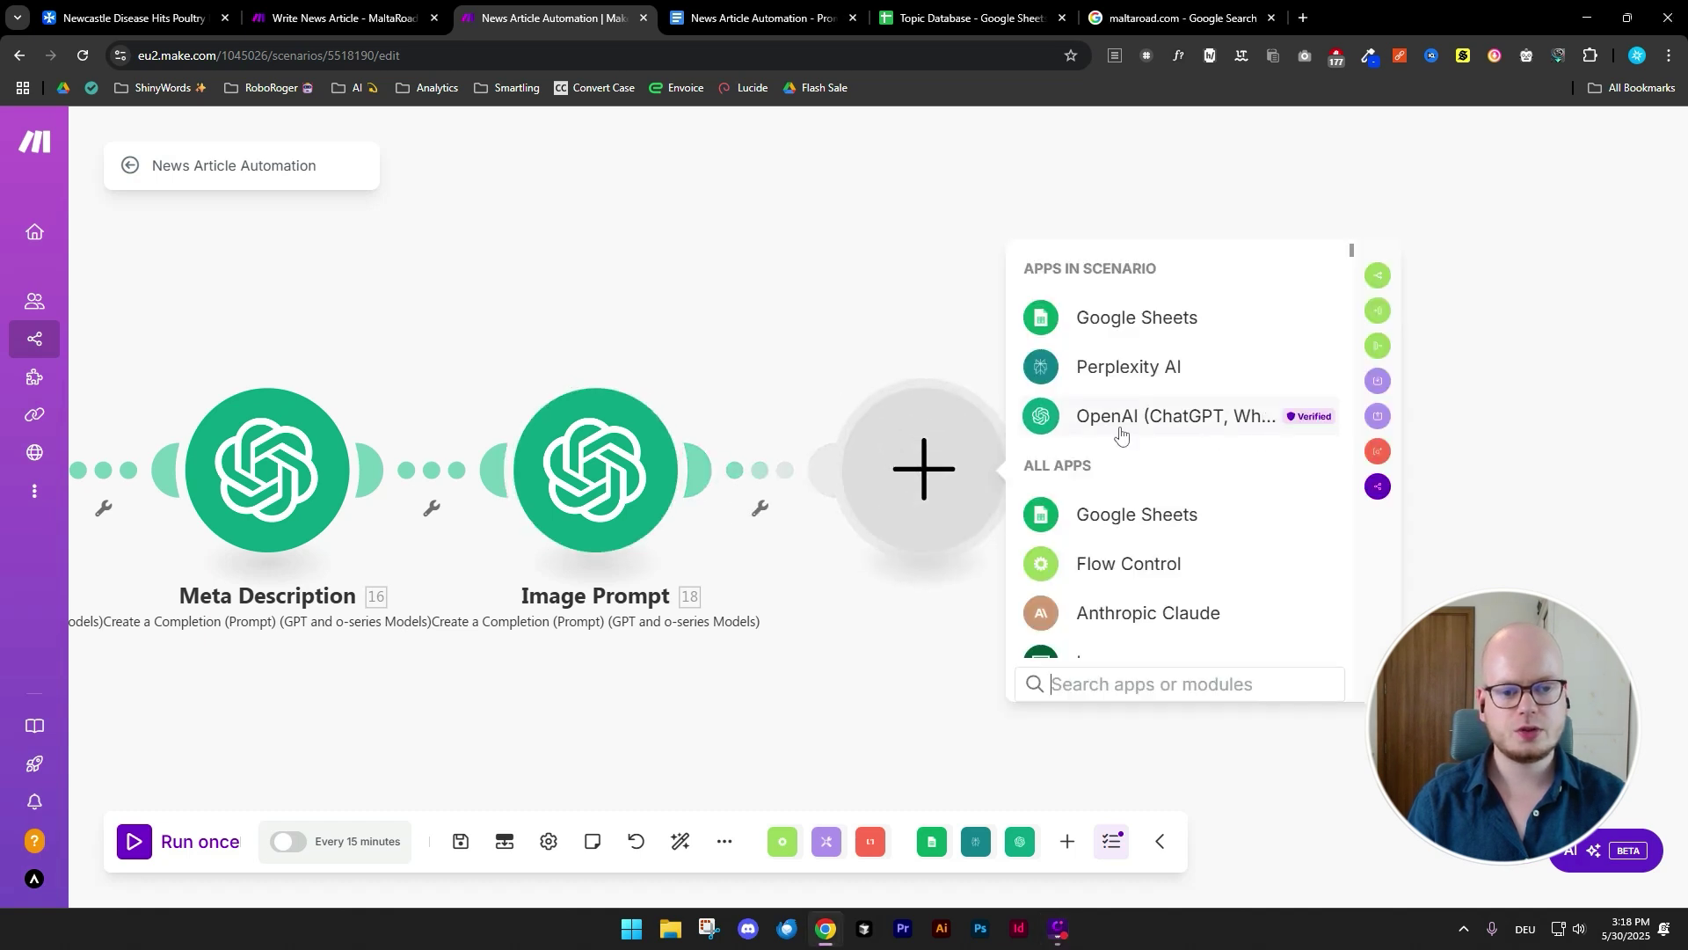
click(1128, 430)
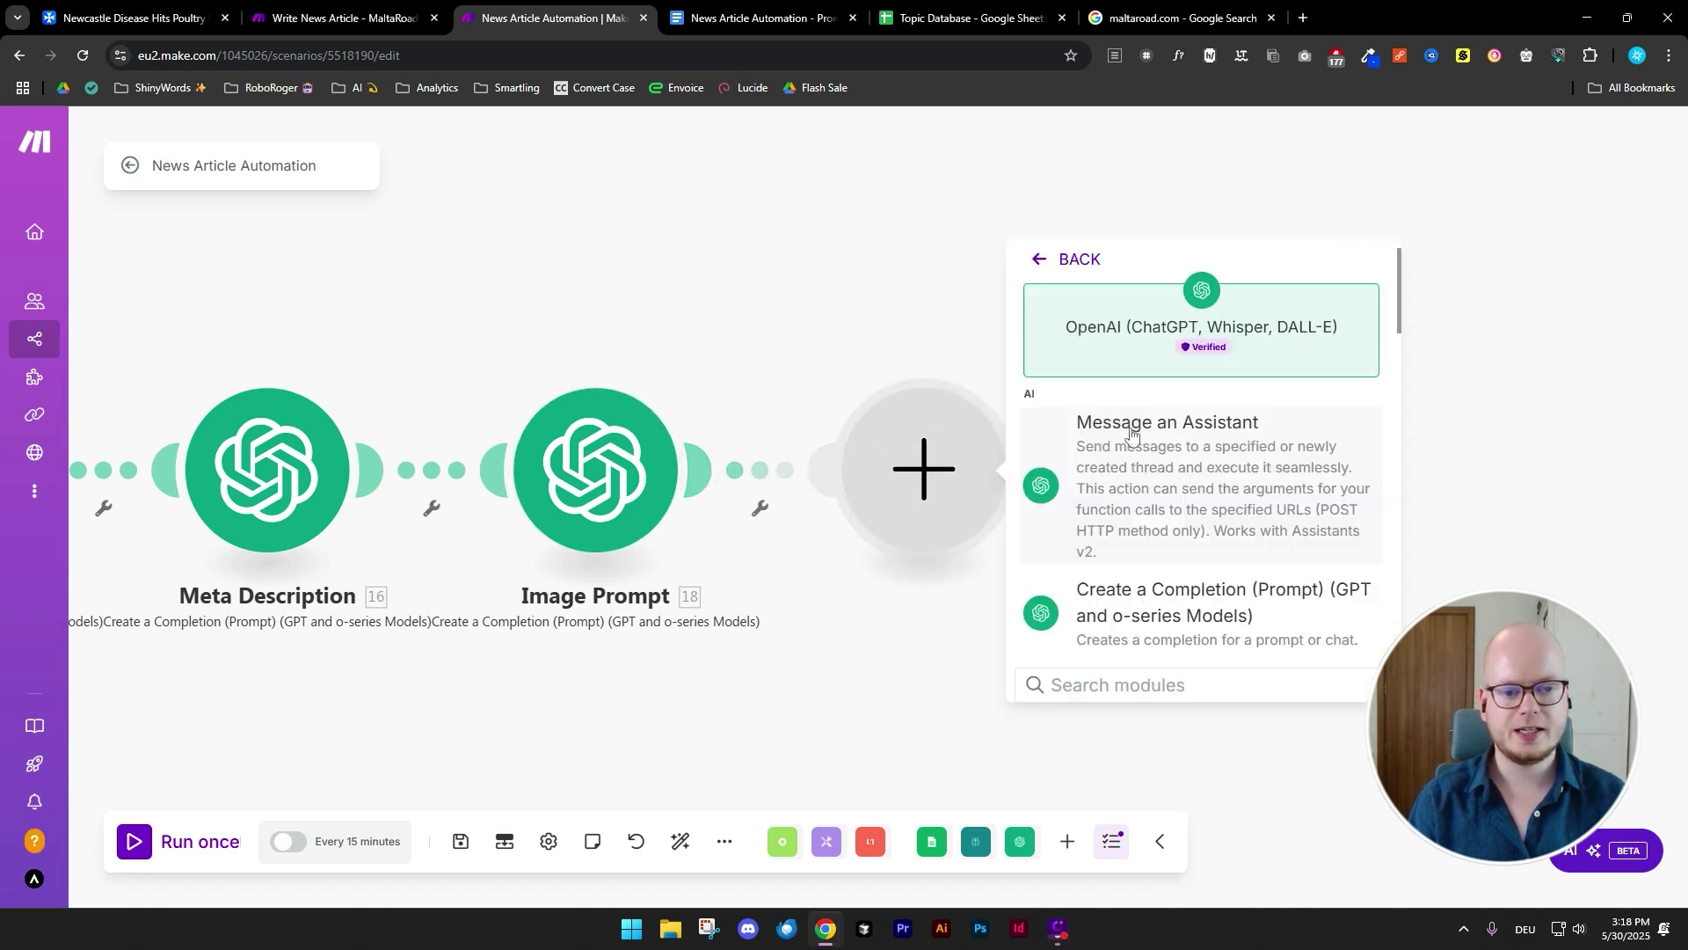
scroll(1286, 455, down, 5)
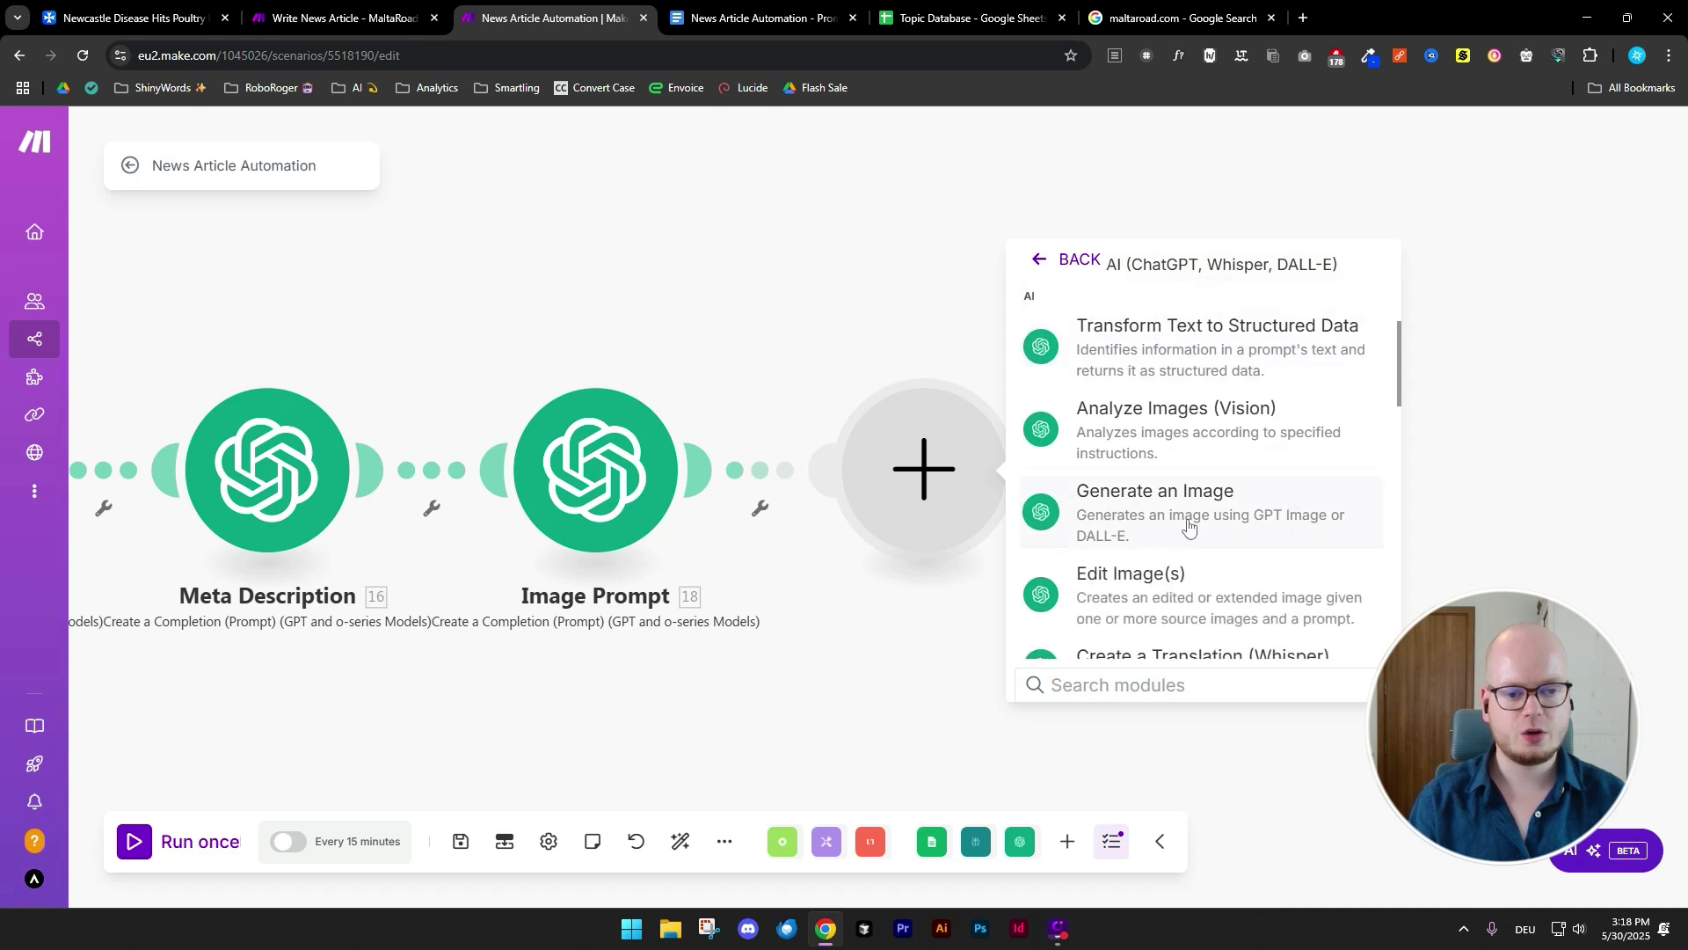
click(1284, 507)
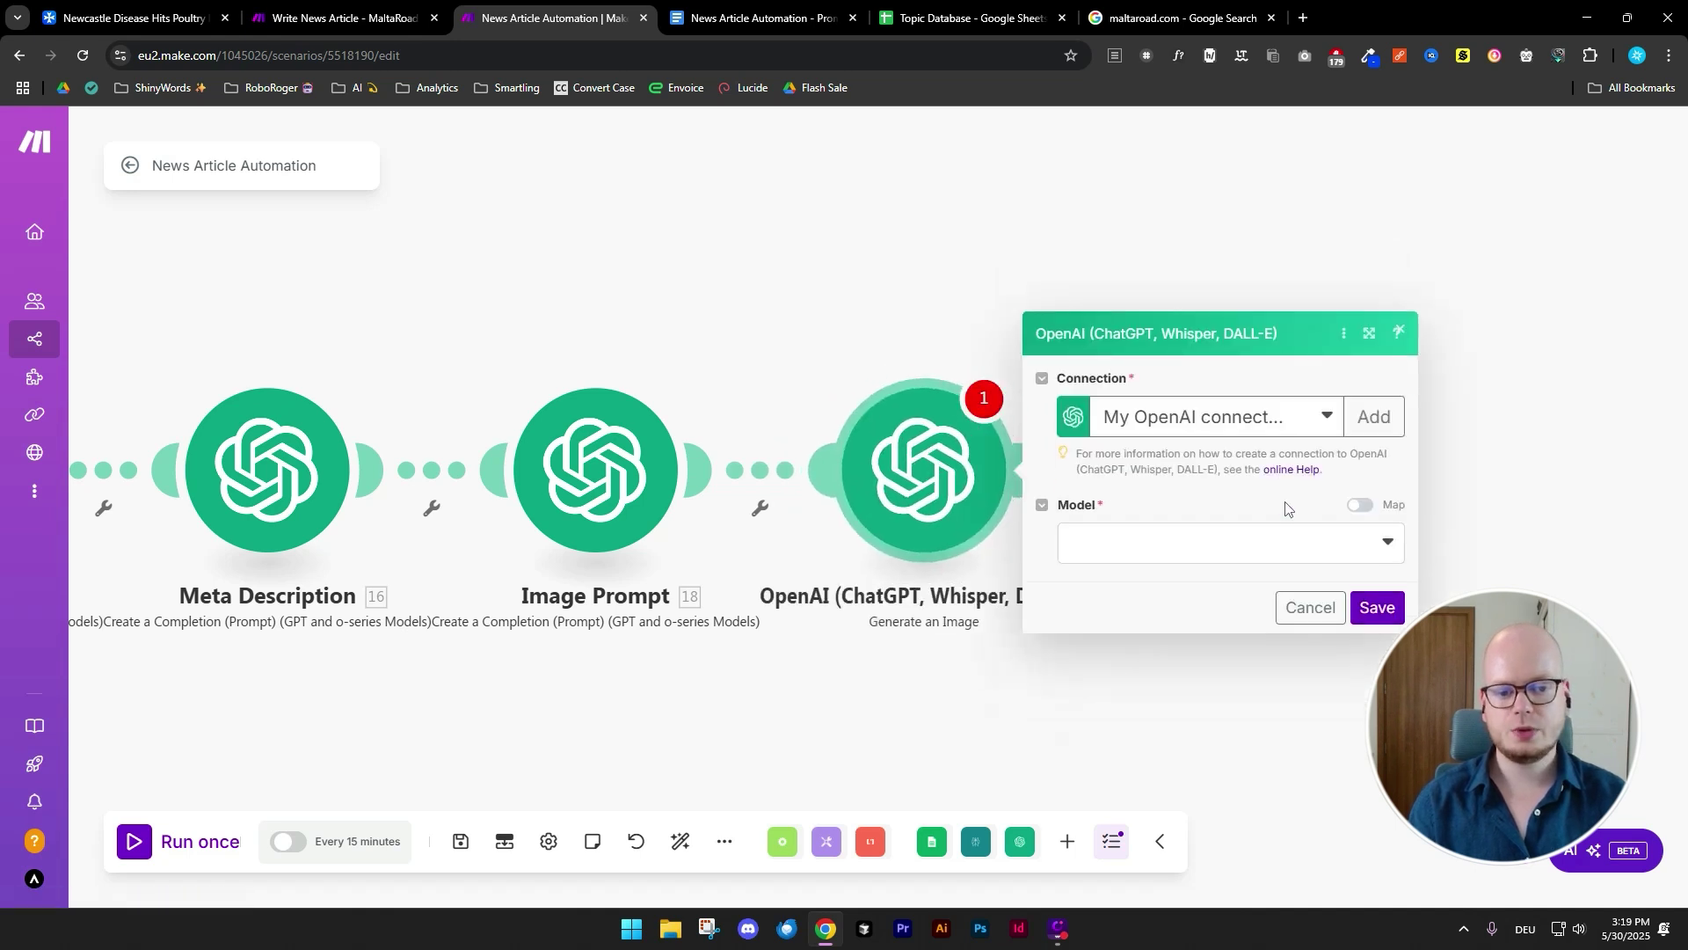
click(1180, 551)
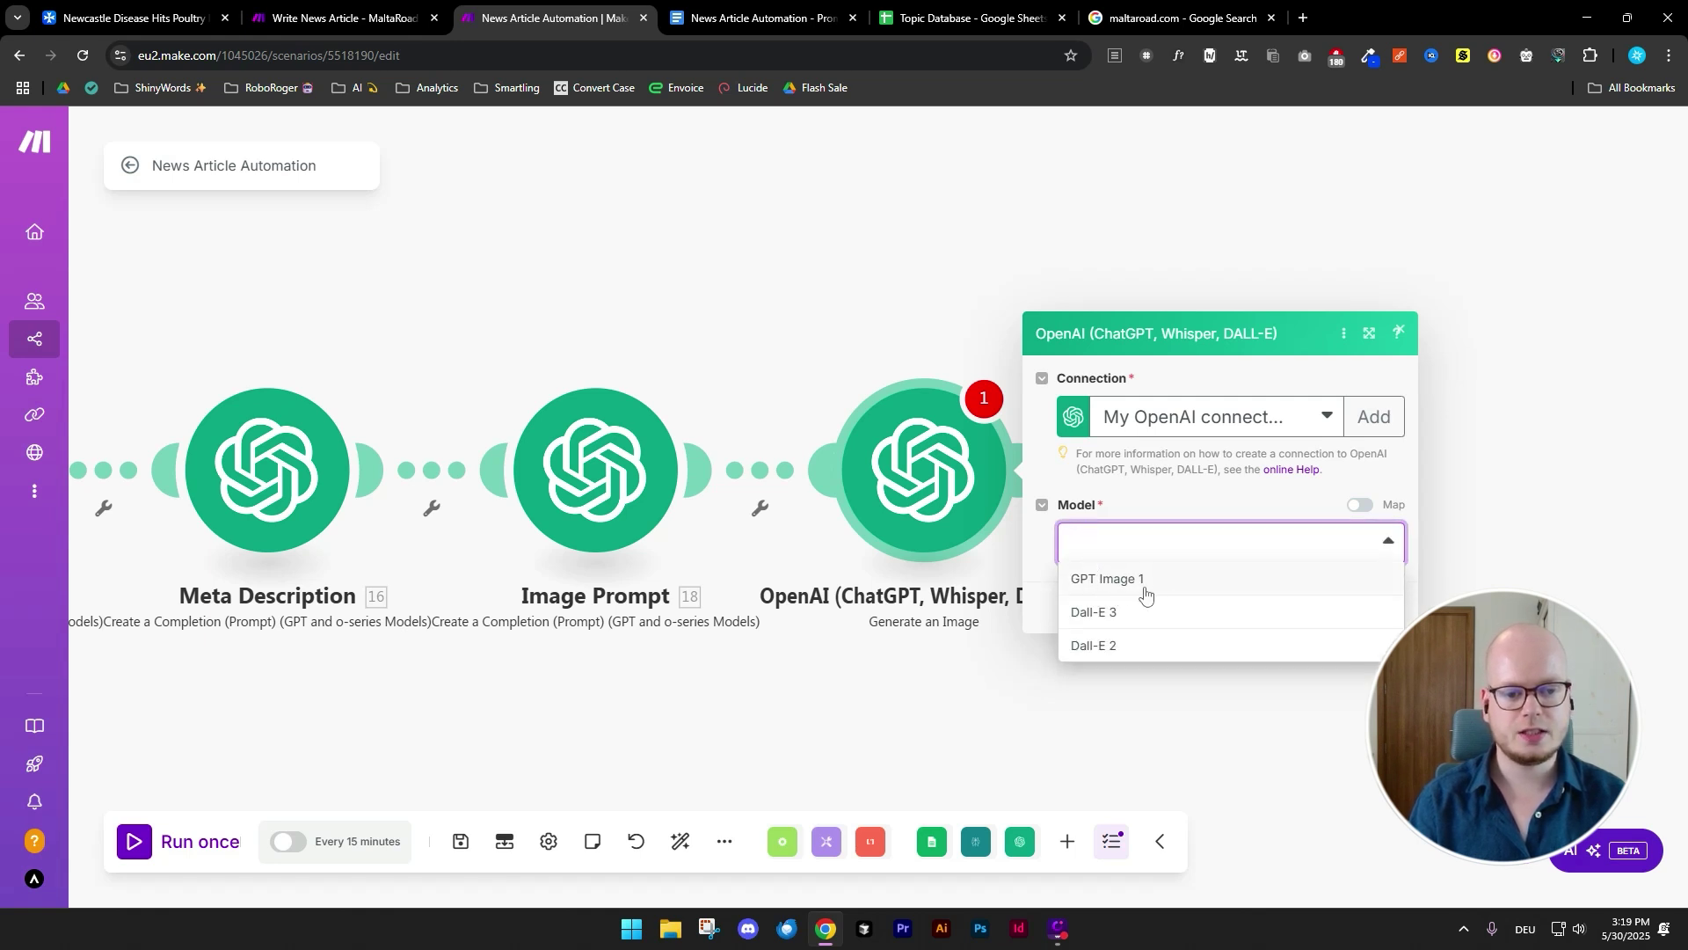
click(1178, 580)
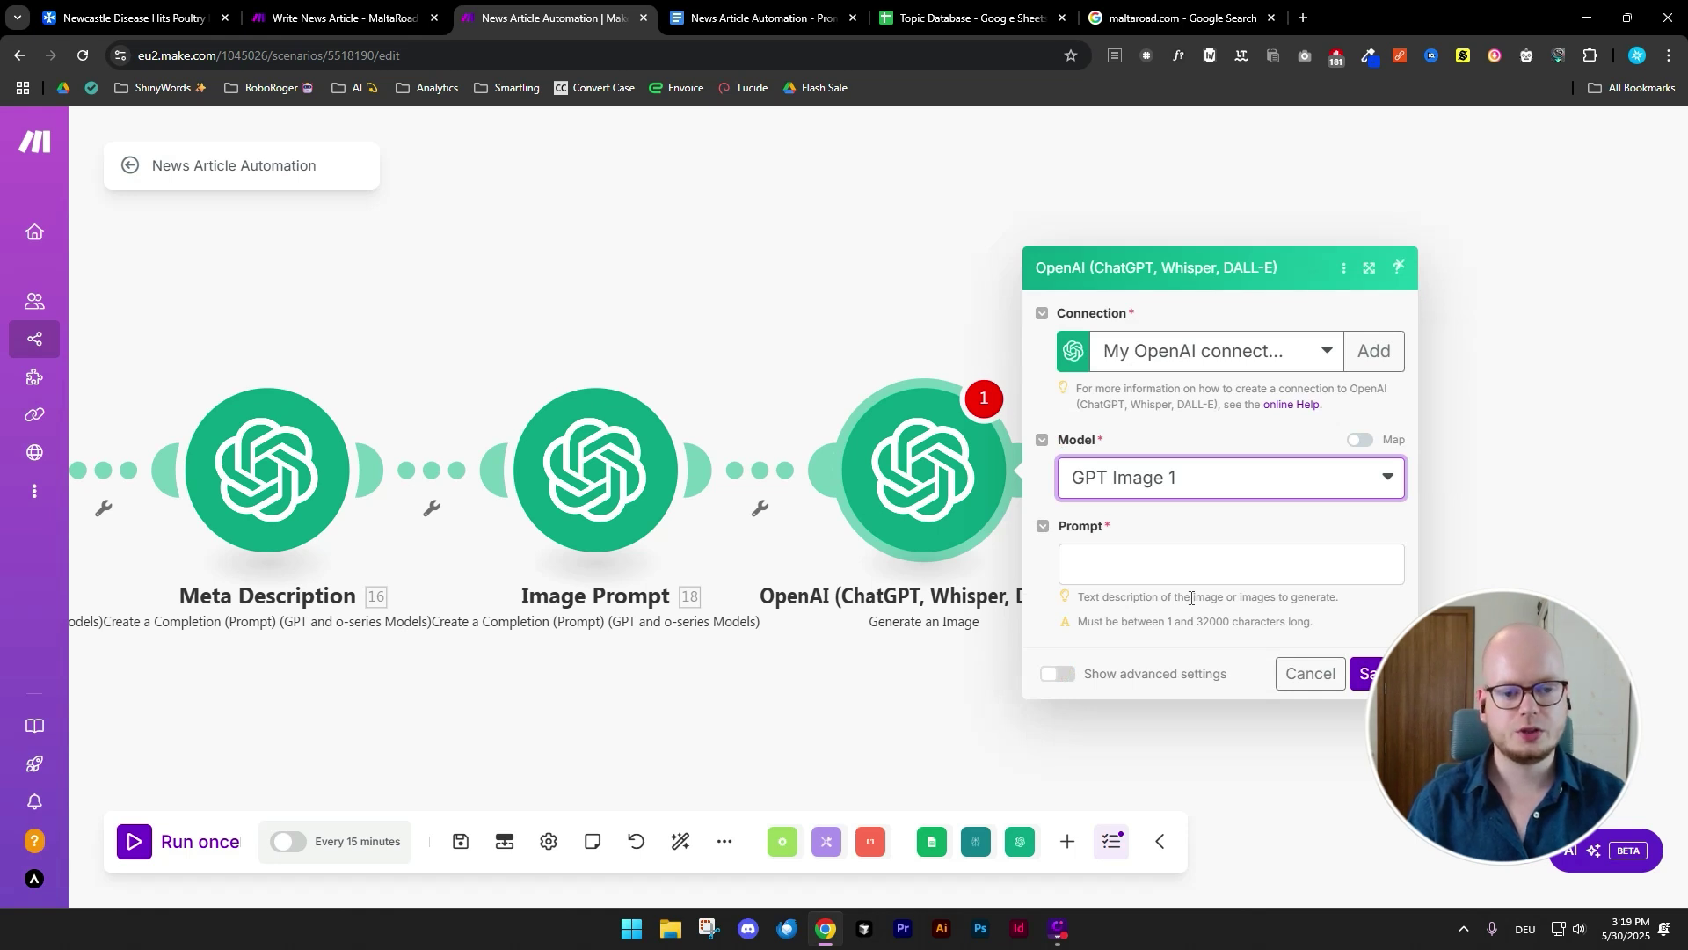
- Map the Message Content from Image Prompt's Choices as the image generation prompt and save the module
click(1110, 561)
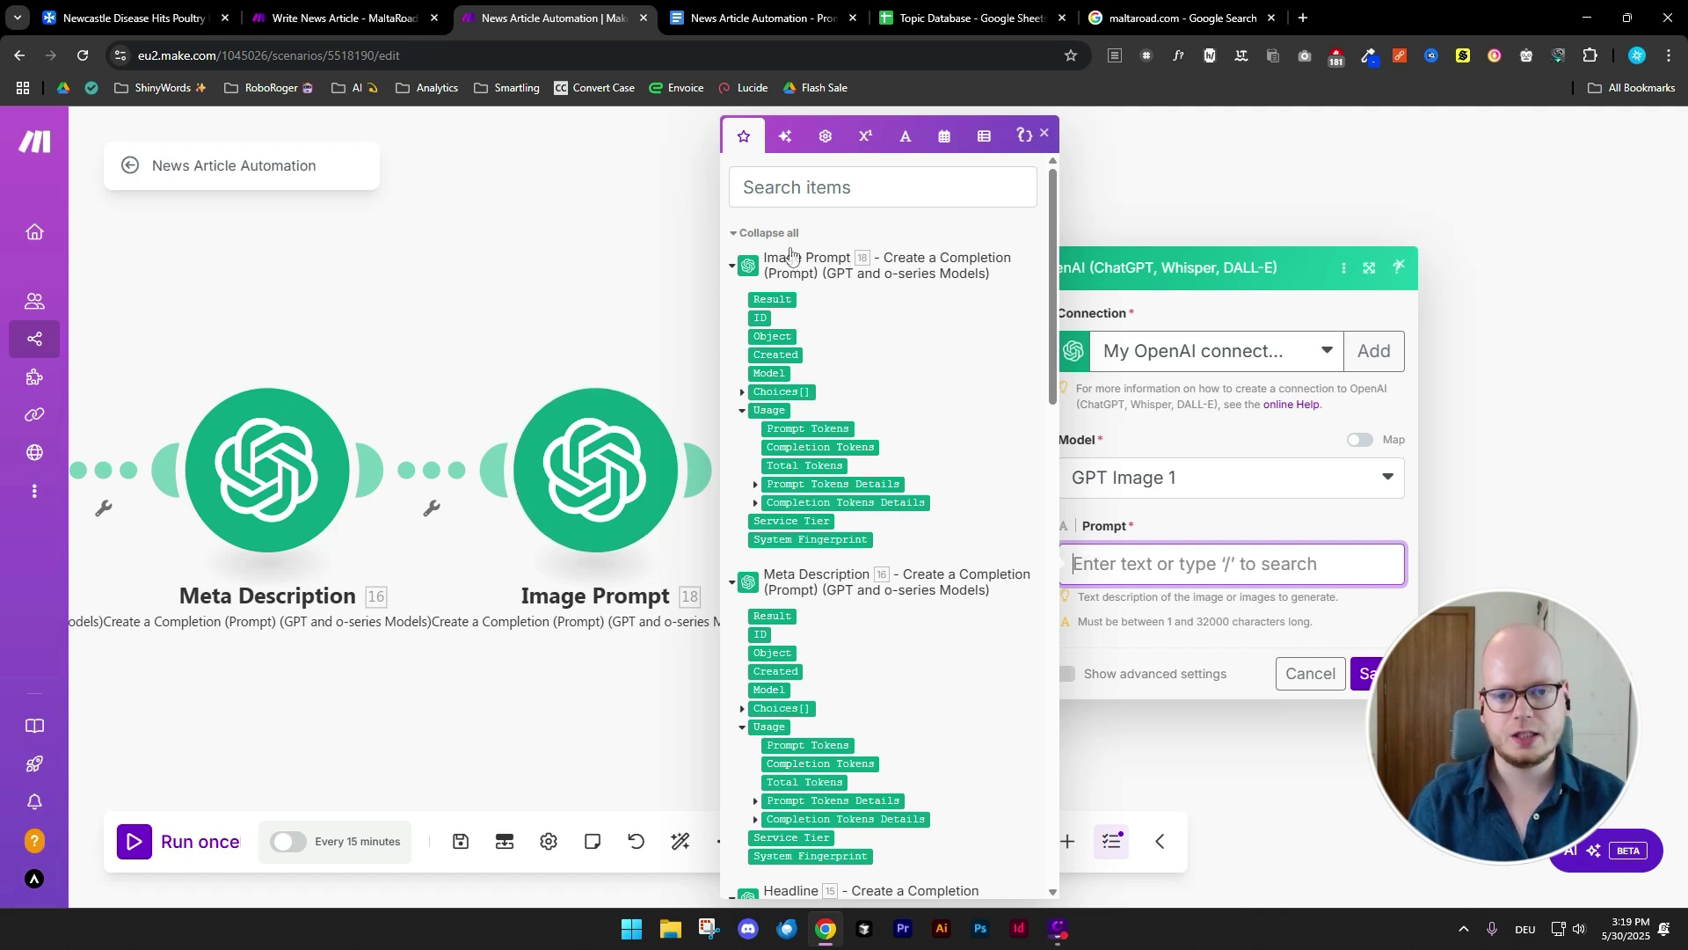
click(742, 392)
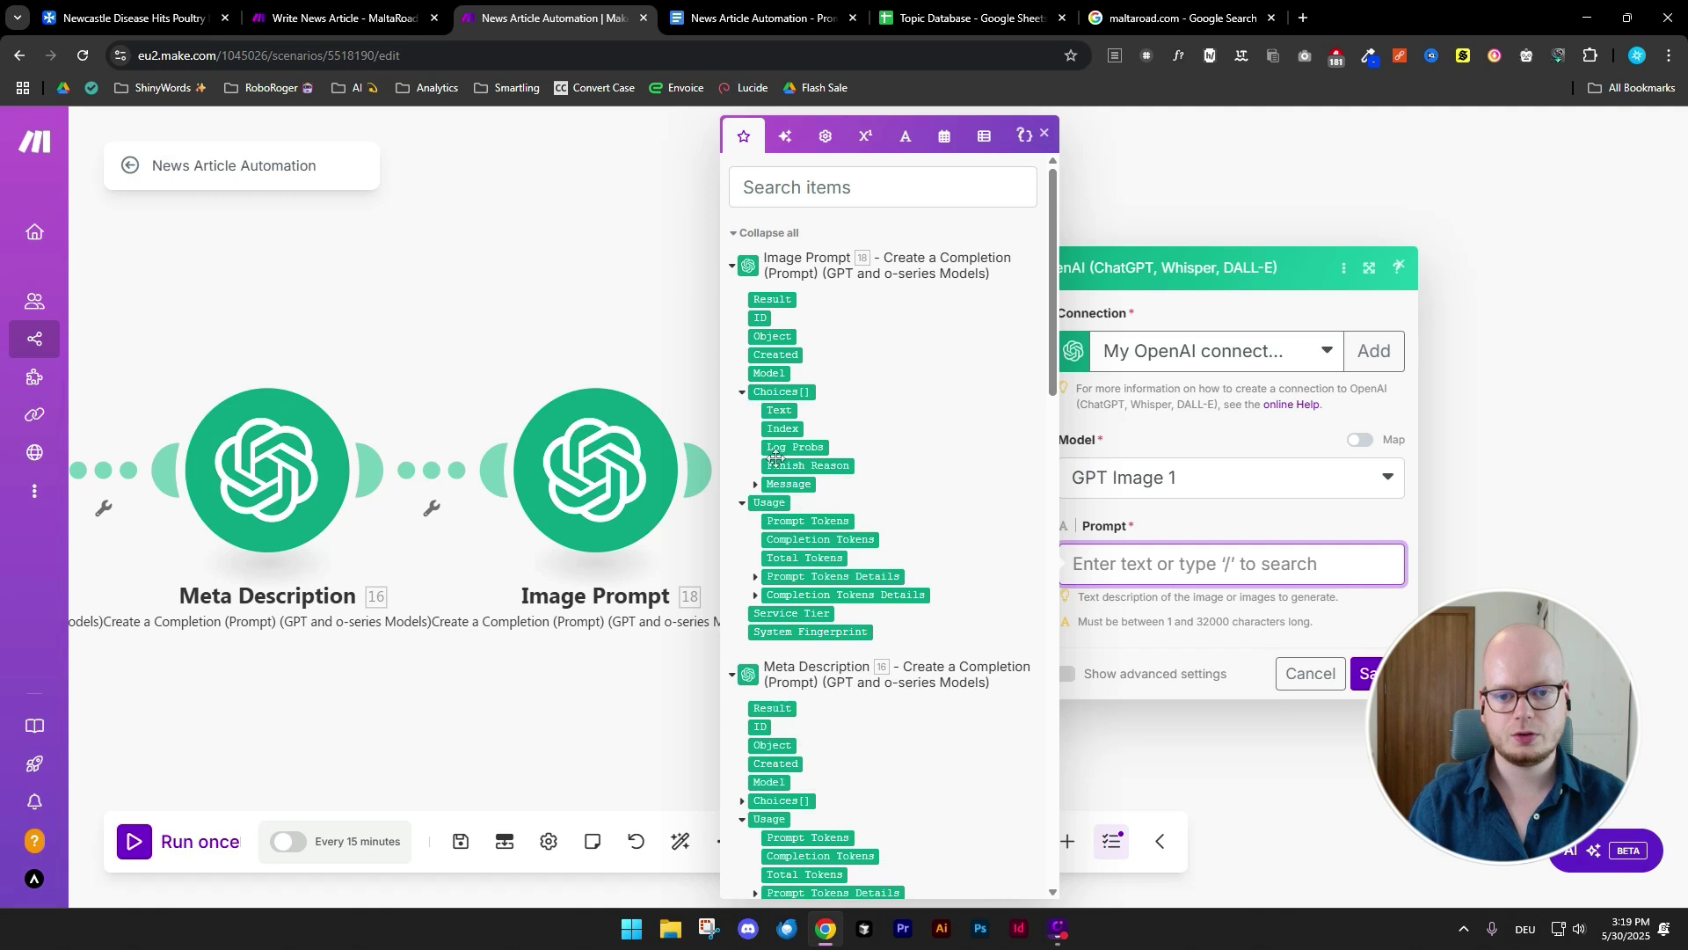
click(758, 484)
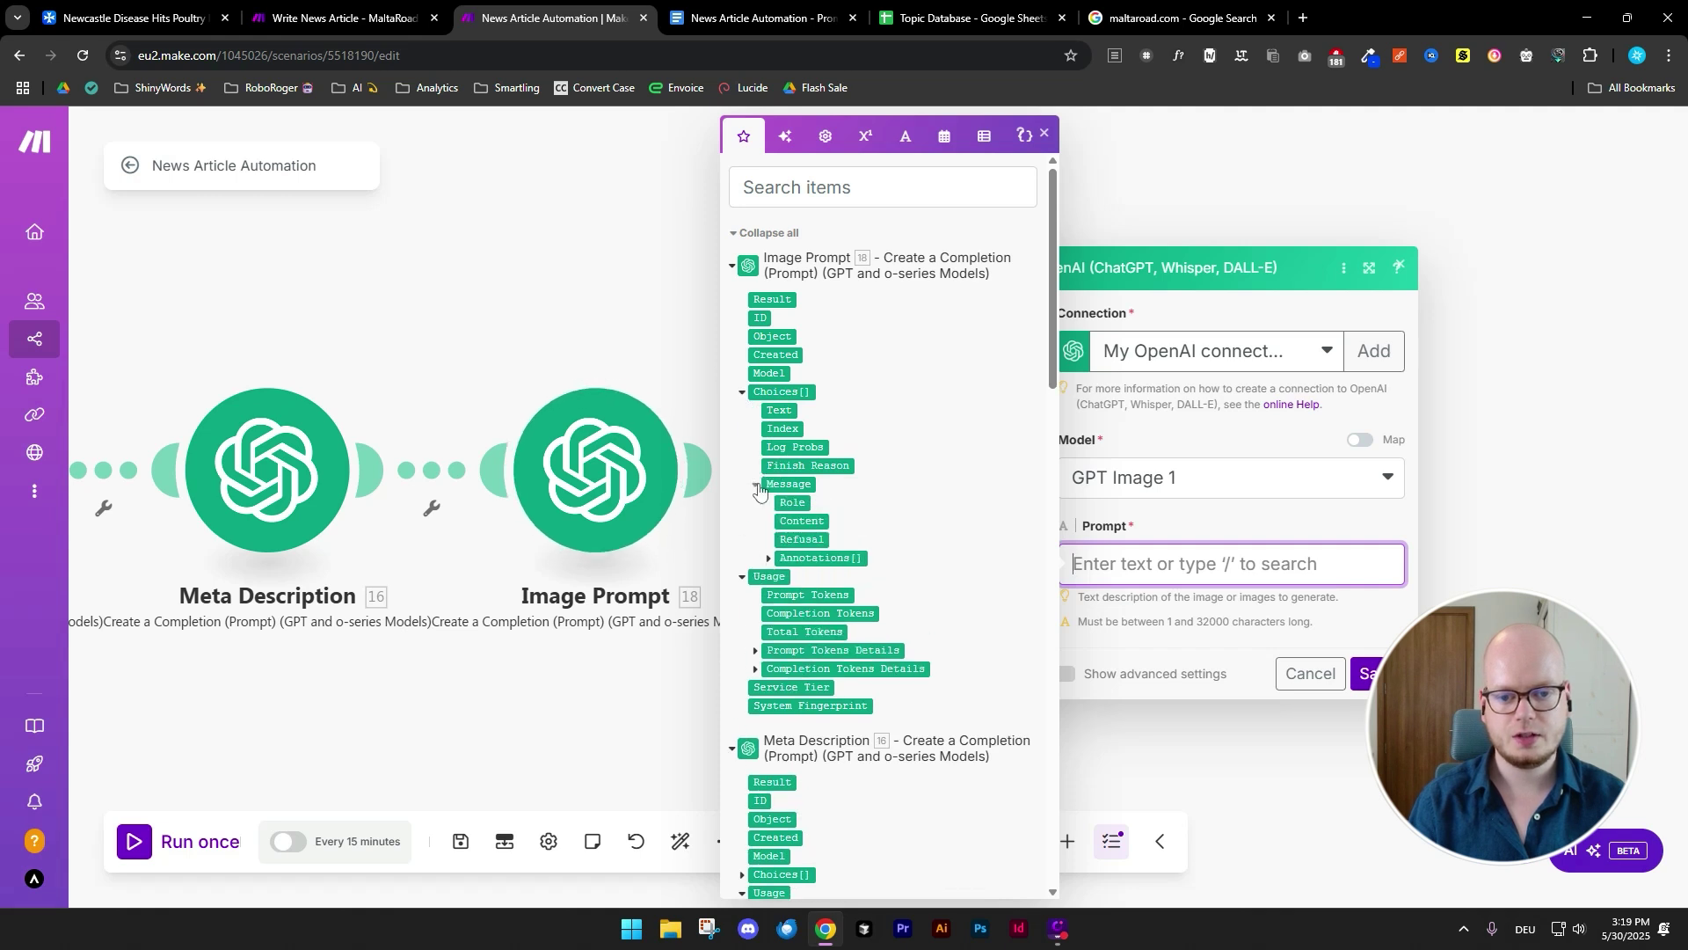
click(793, 521)
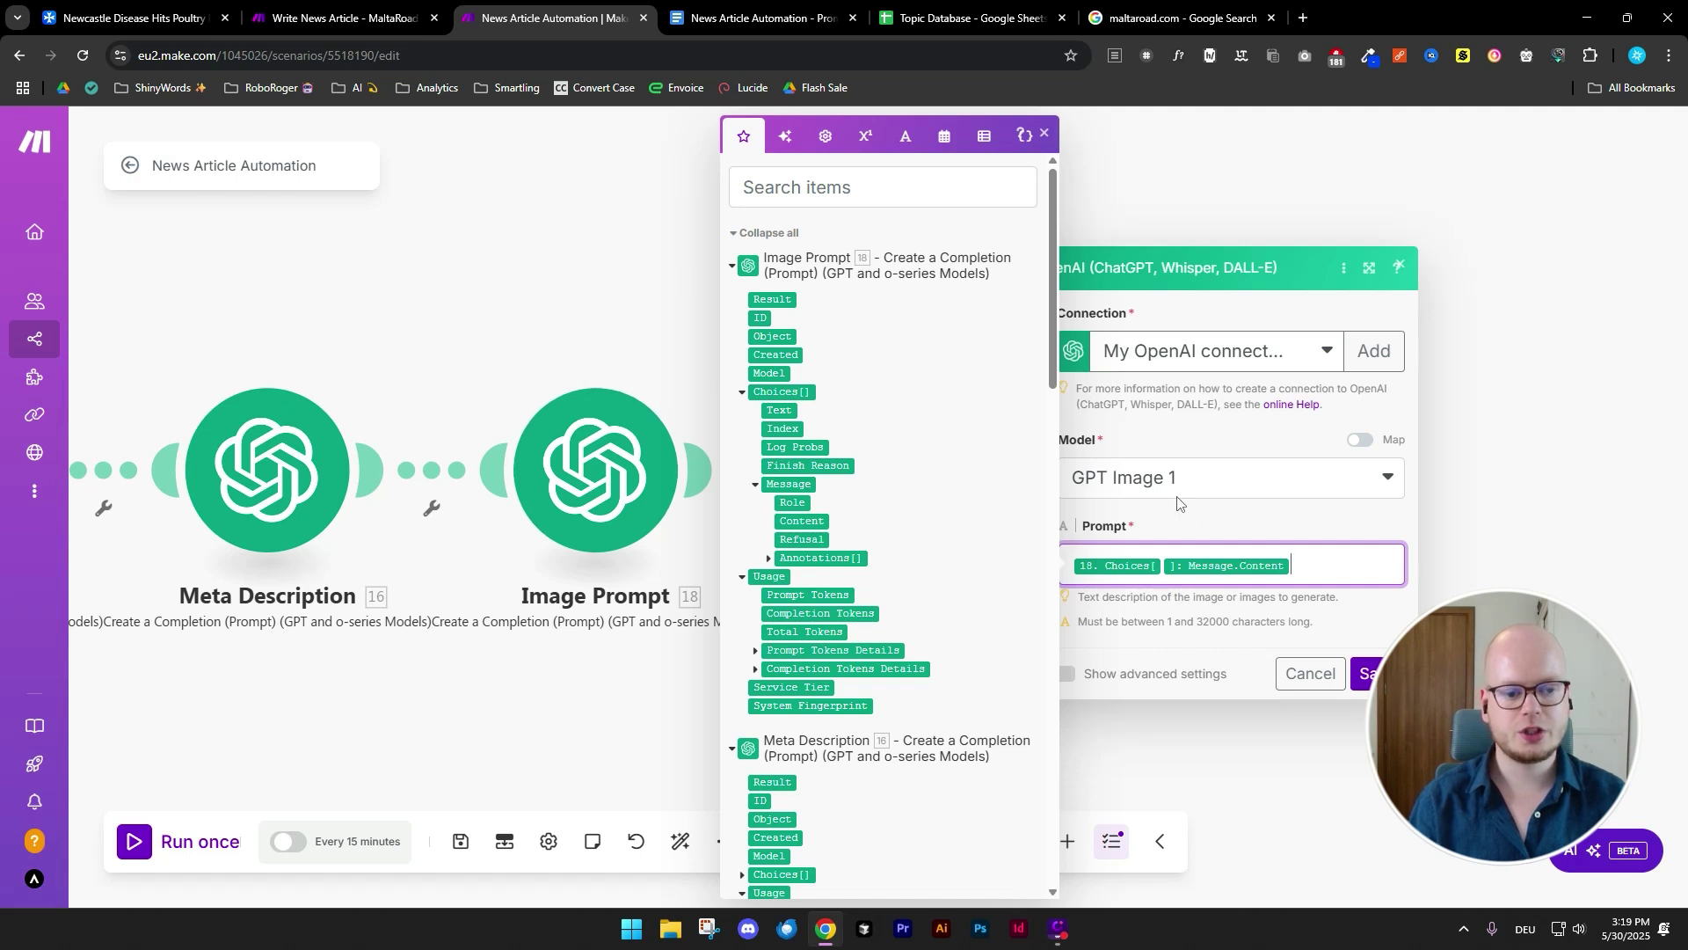
click(1367, 674)
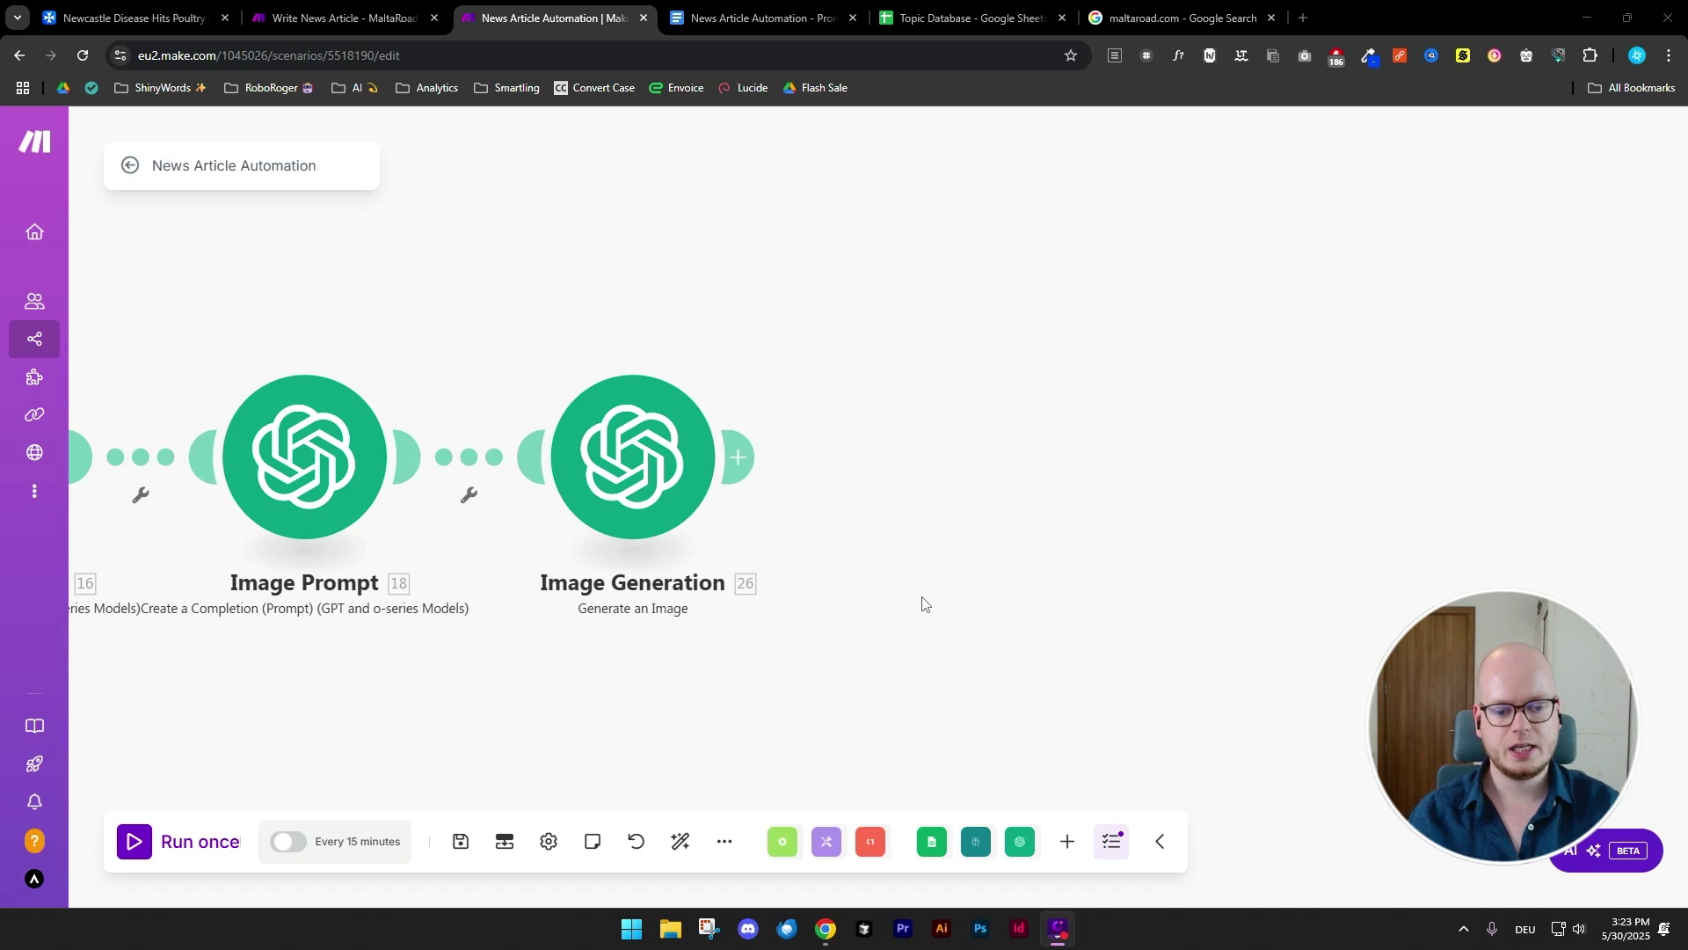
- Add an Image Convert a format module after Image Generation, with JPG as the output format, and save it
click(1076, 841)
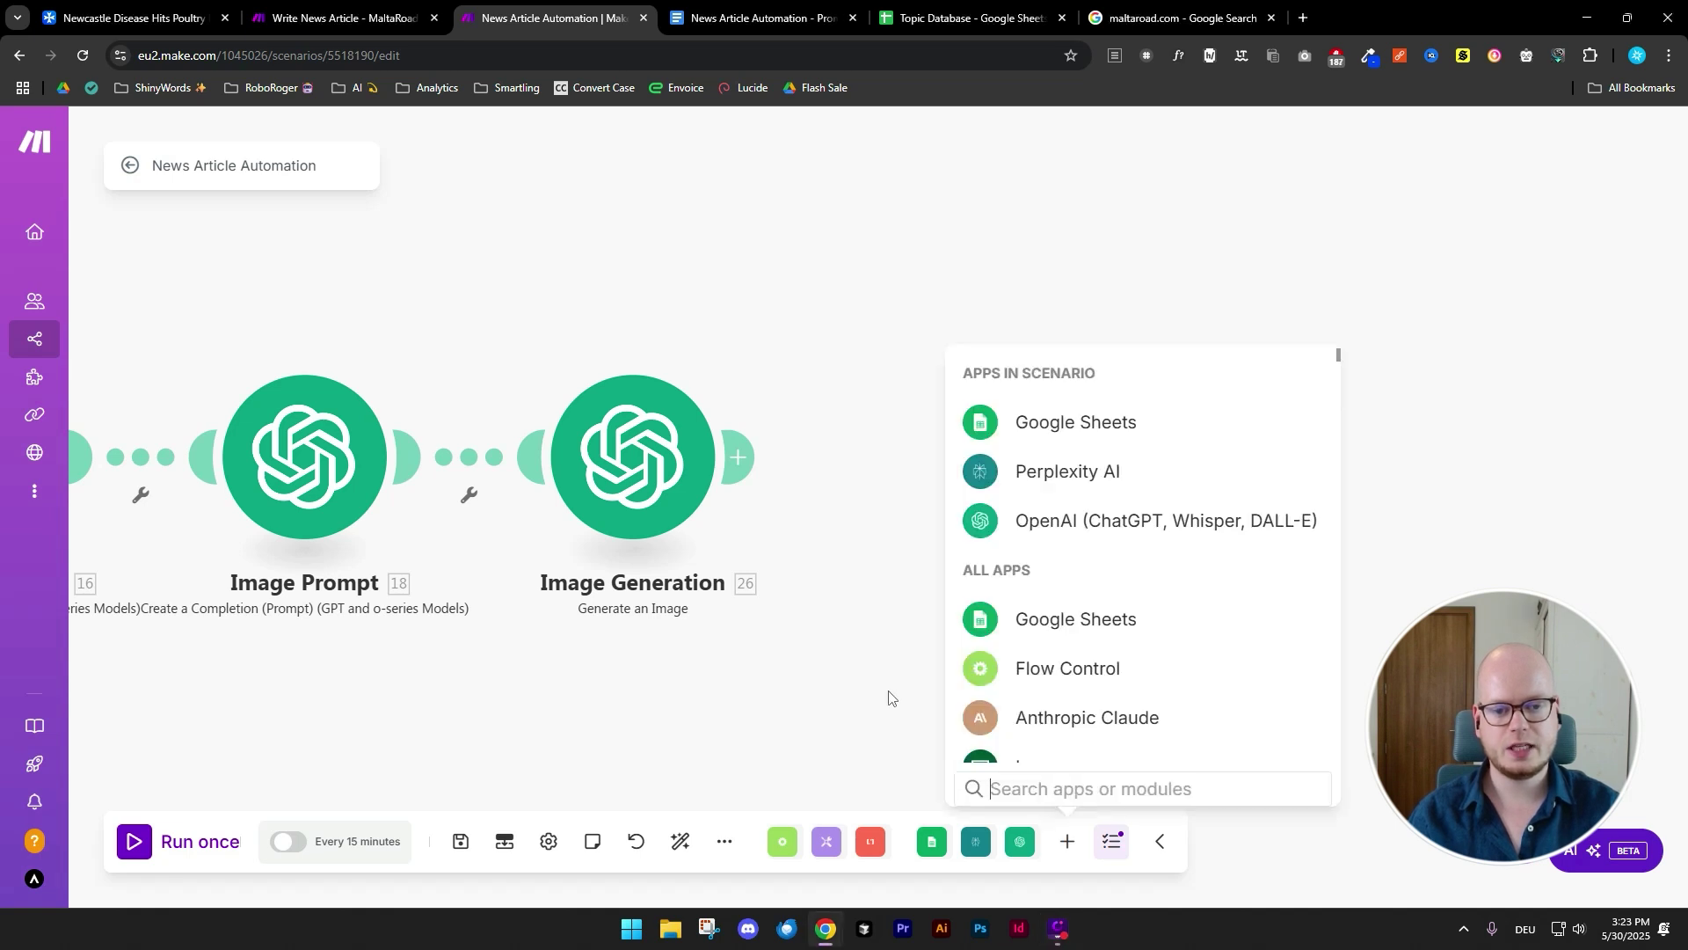
click(737, 457)
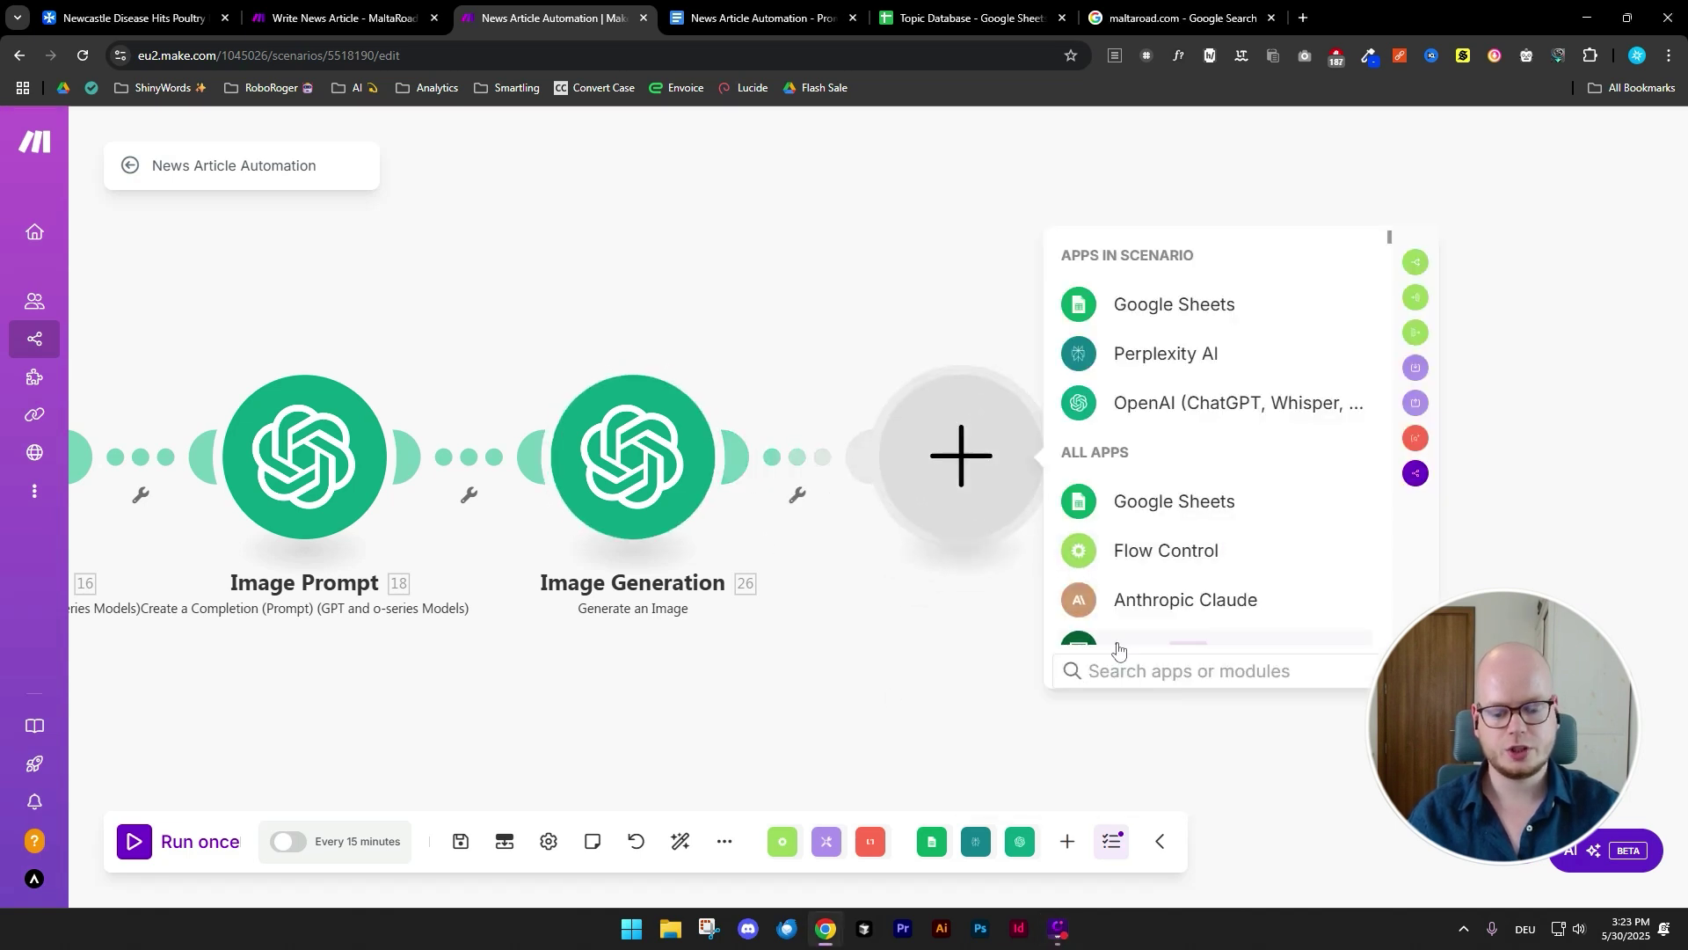
text(ima)
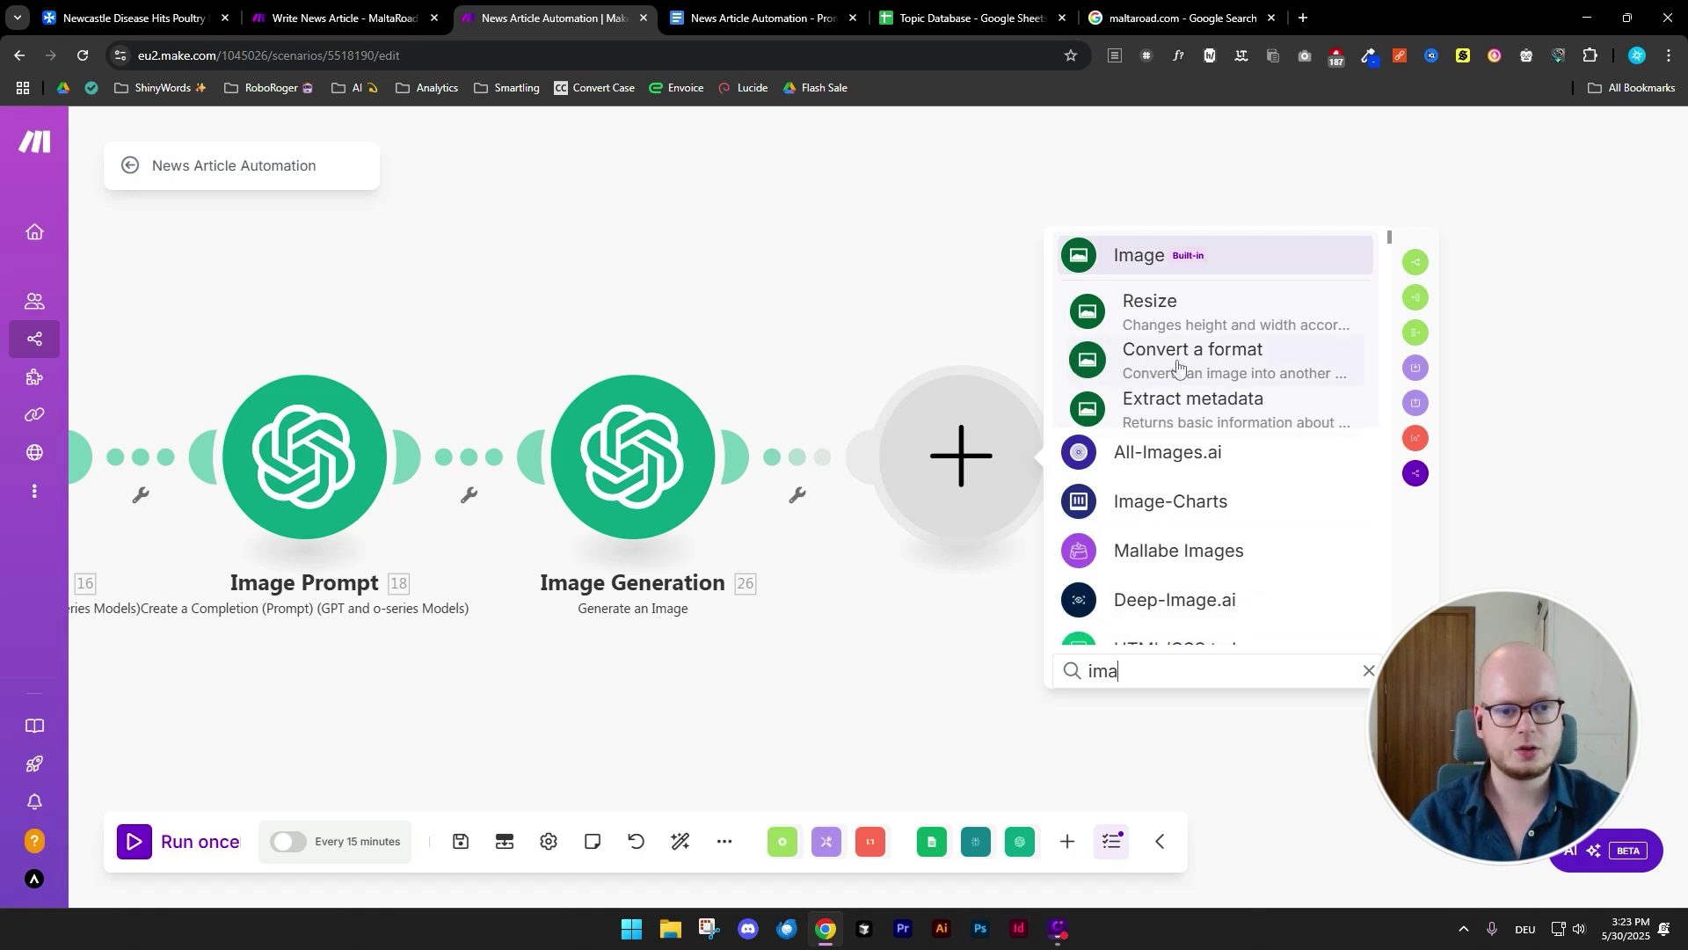
click(1224, 366)
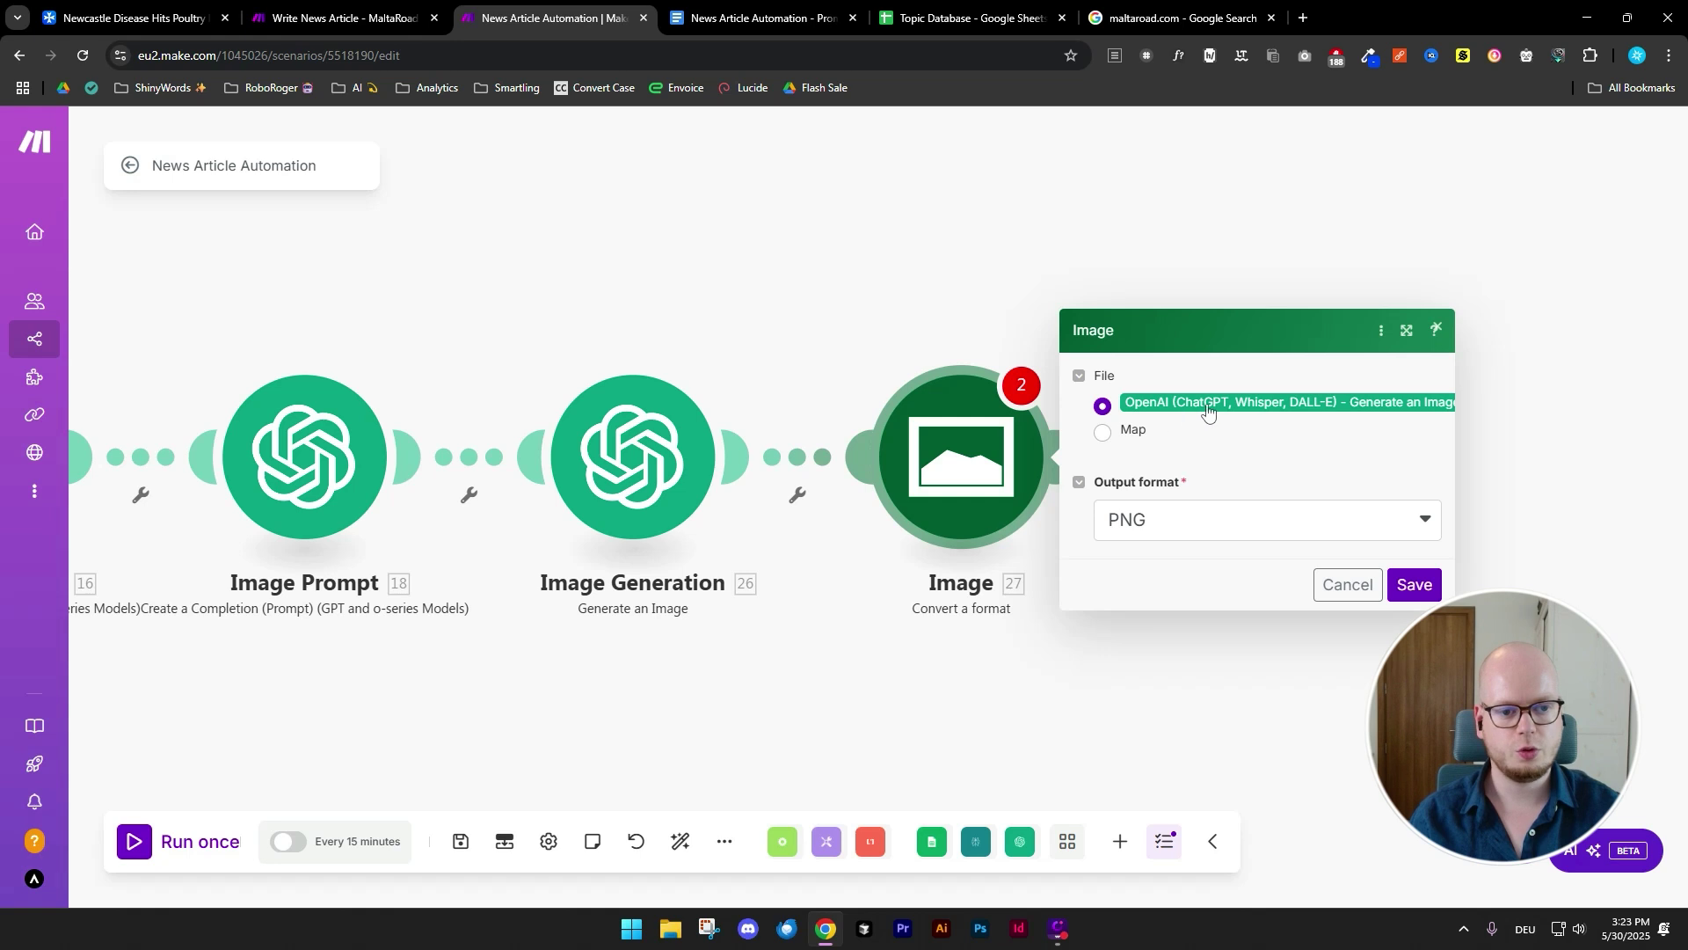
click(1170, 524)
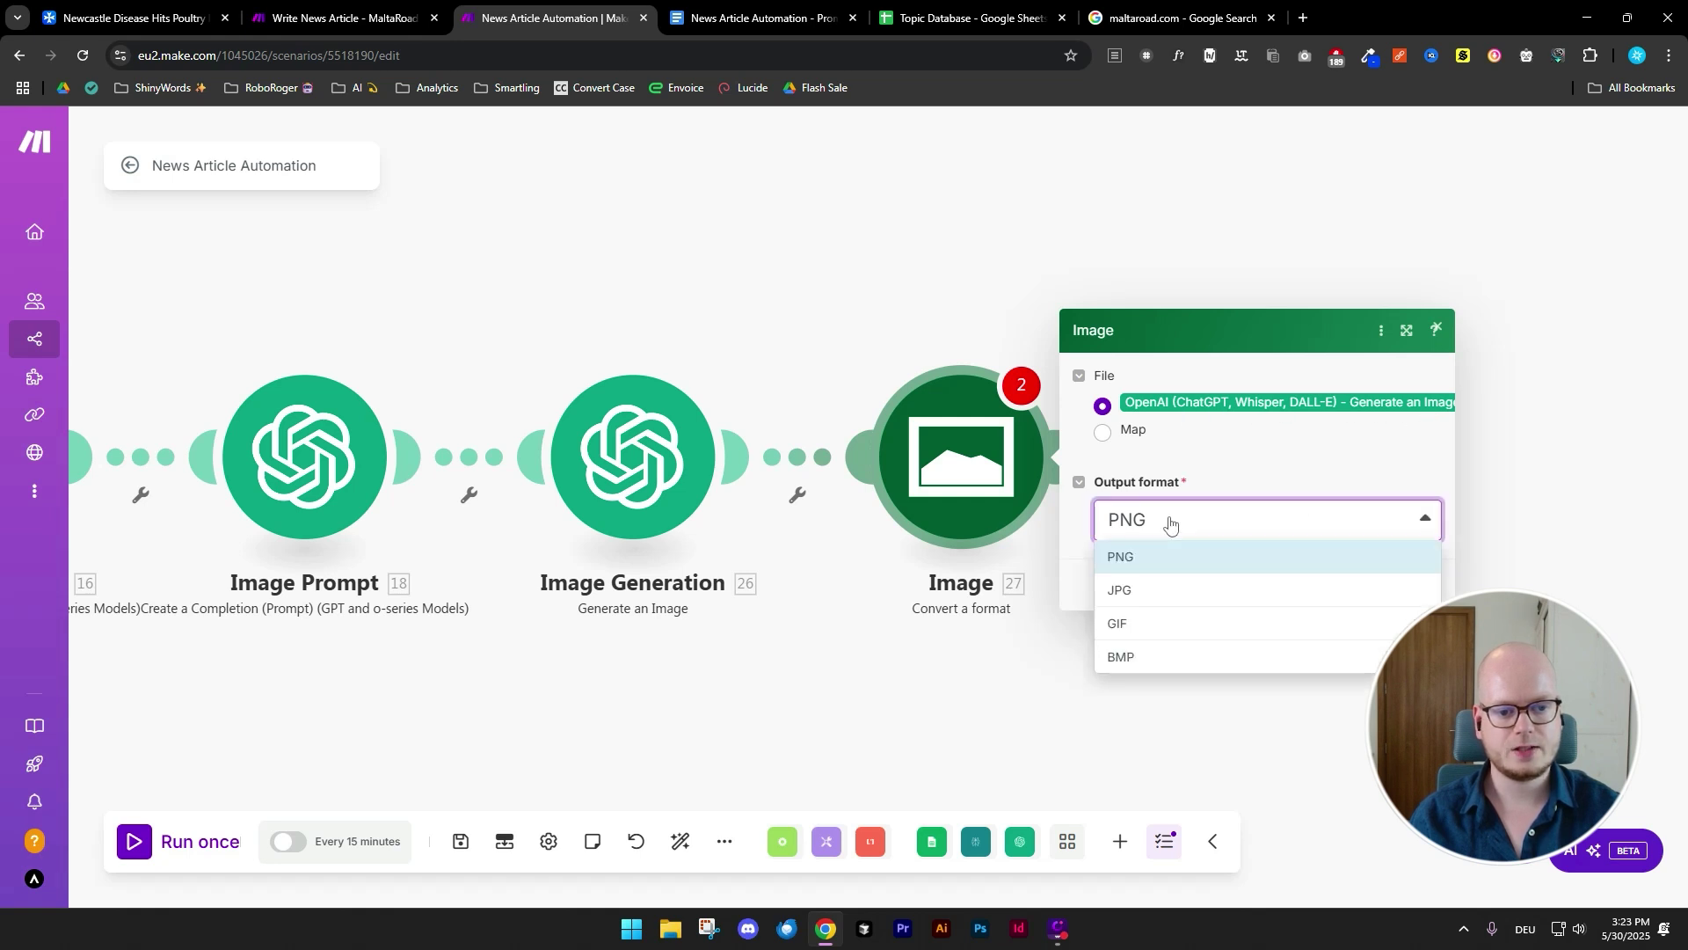
click(1152, 600)
click(1415, 585)
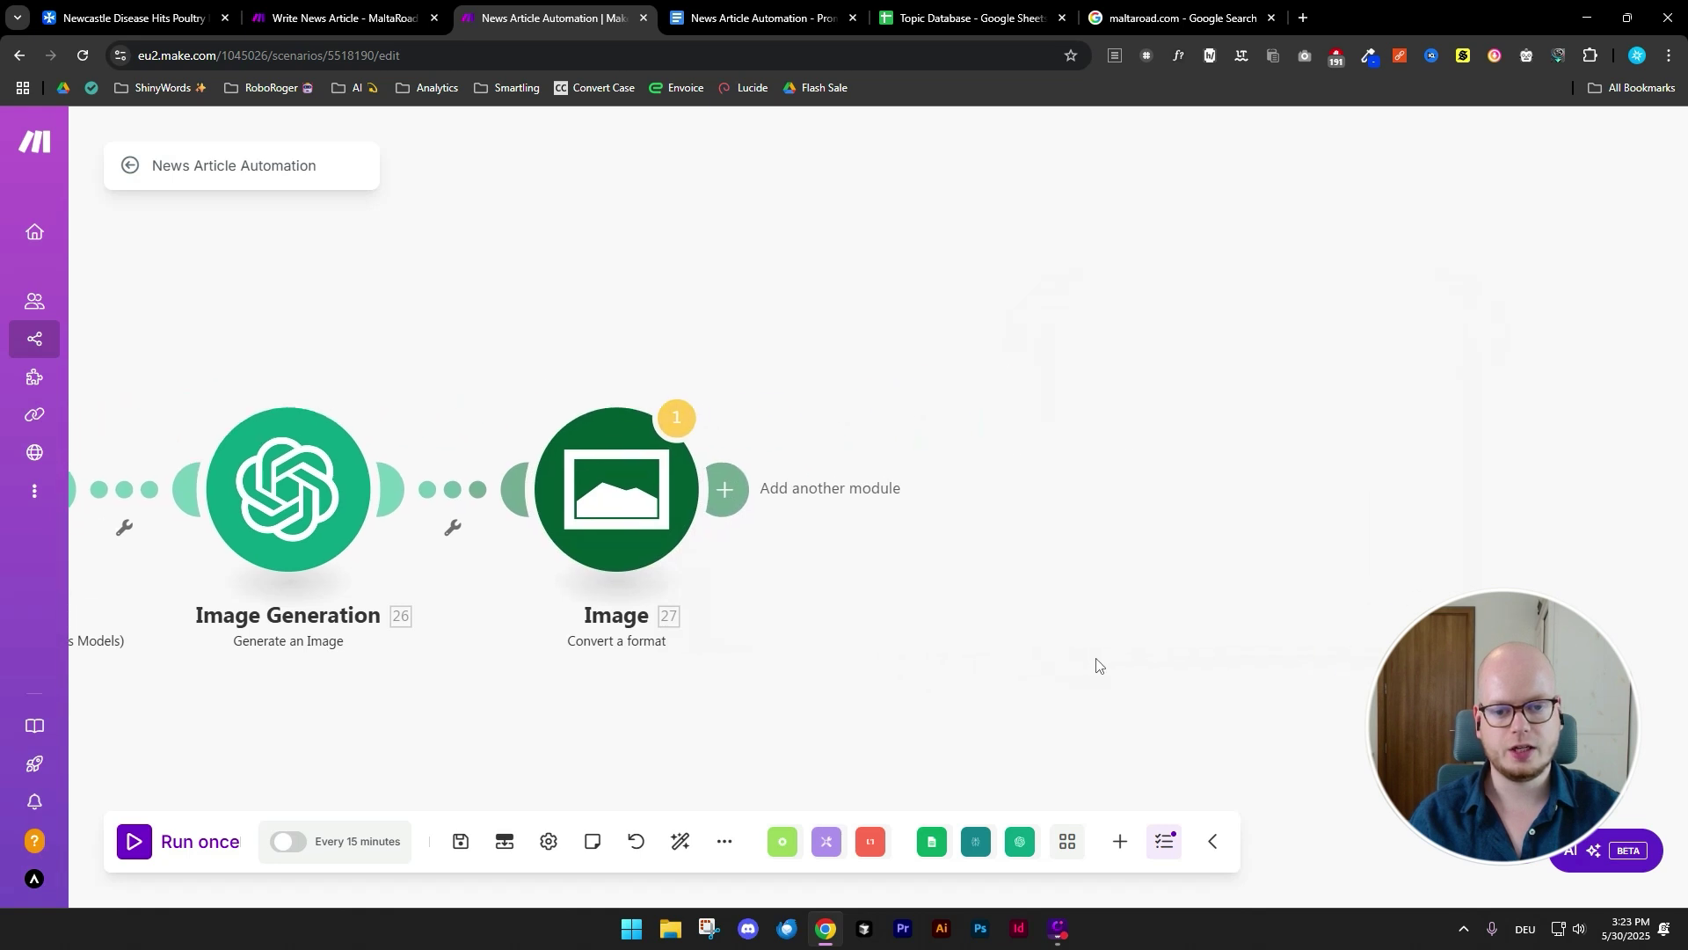
- Add an Image Resize module after the format conversion, using the Convert a format file, and enter its maximum width
click(727, 506)
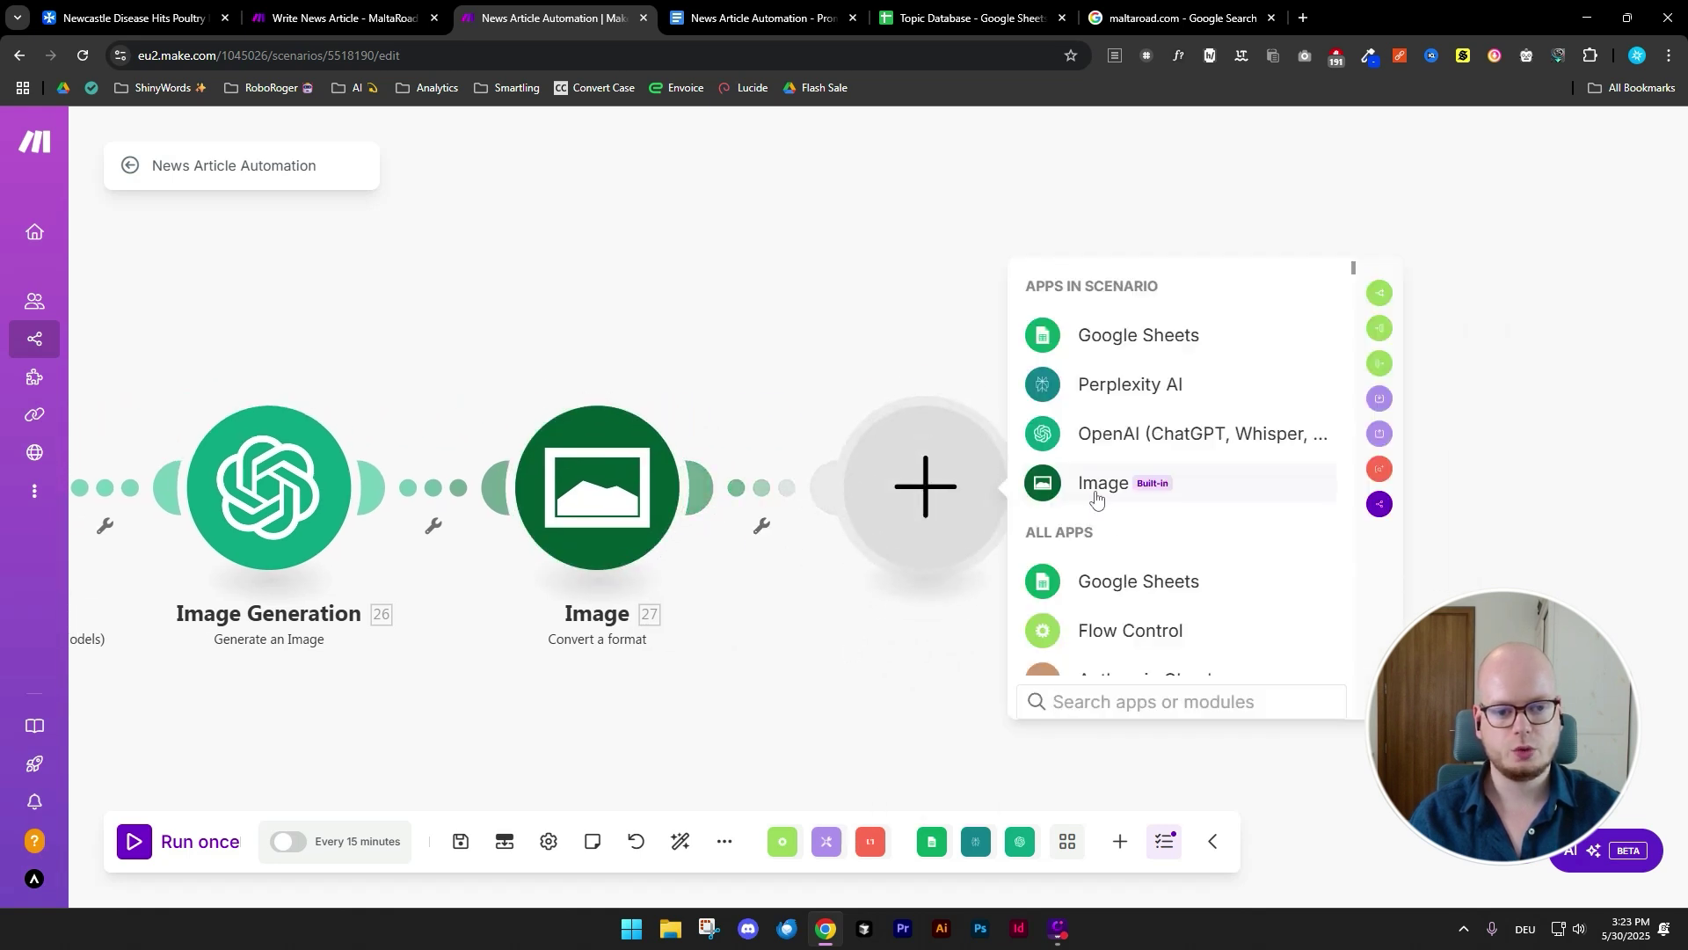
click(1230, 500)
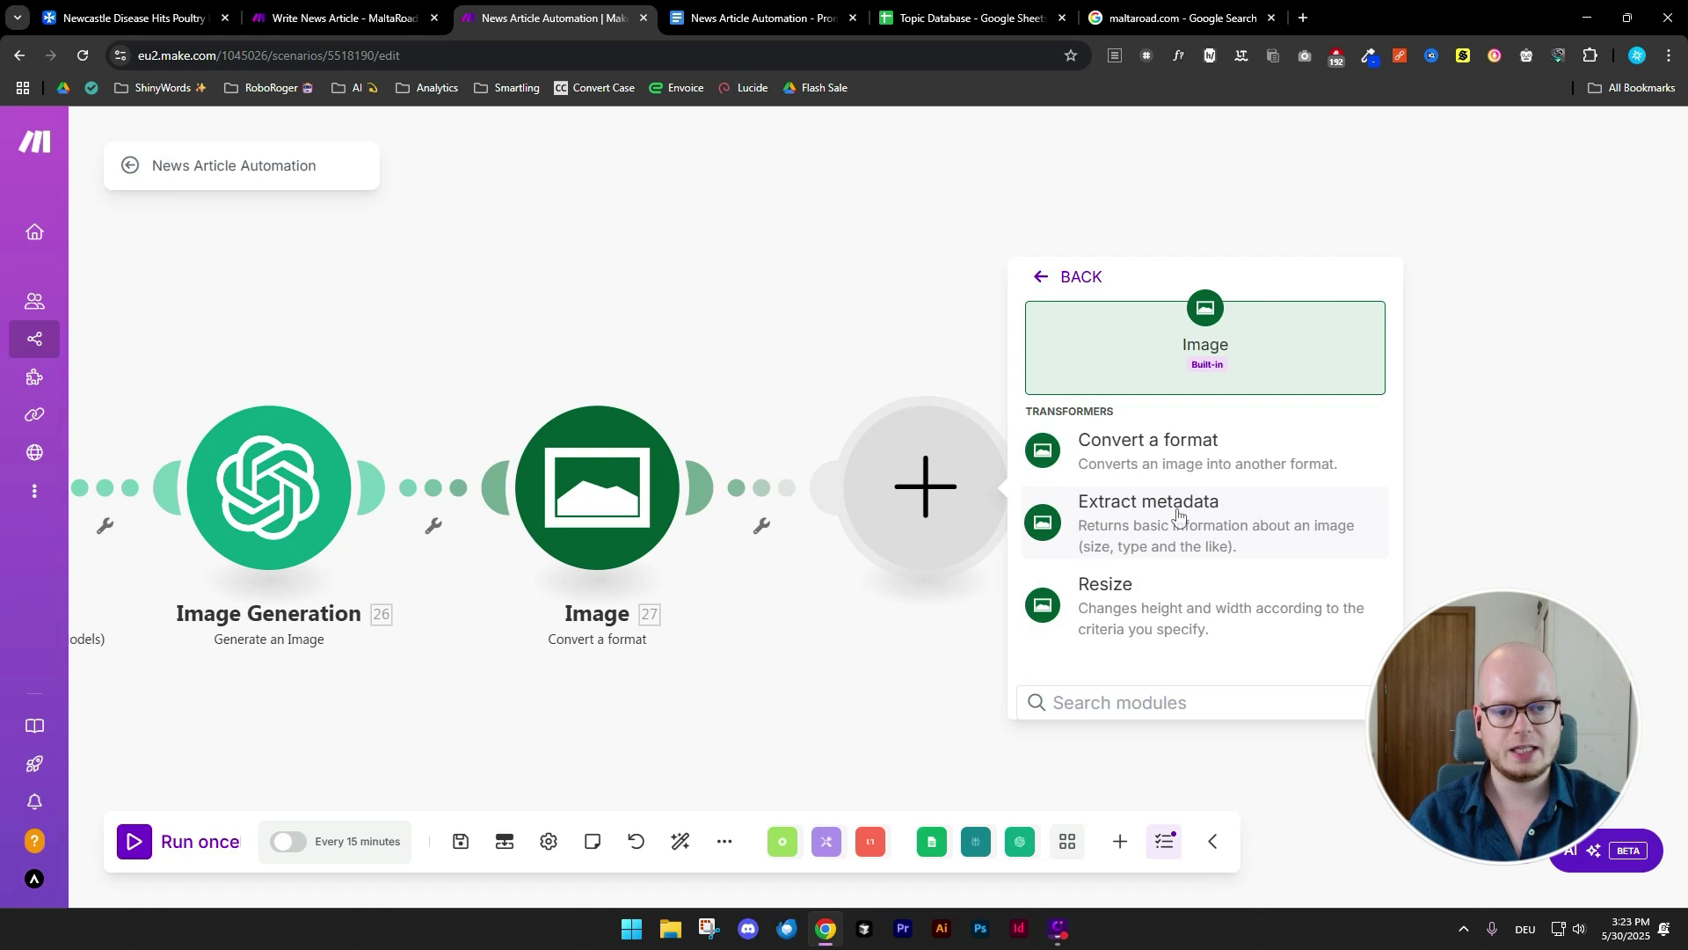
click(1190, 605)
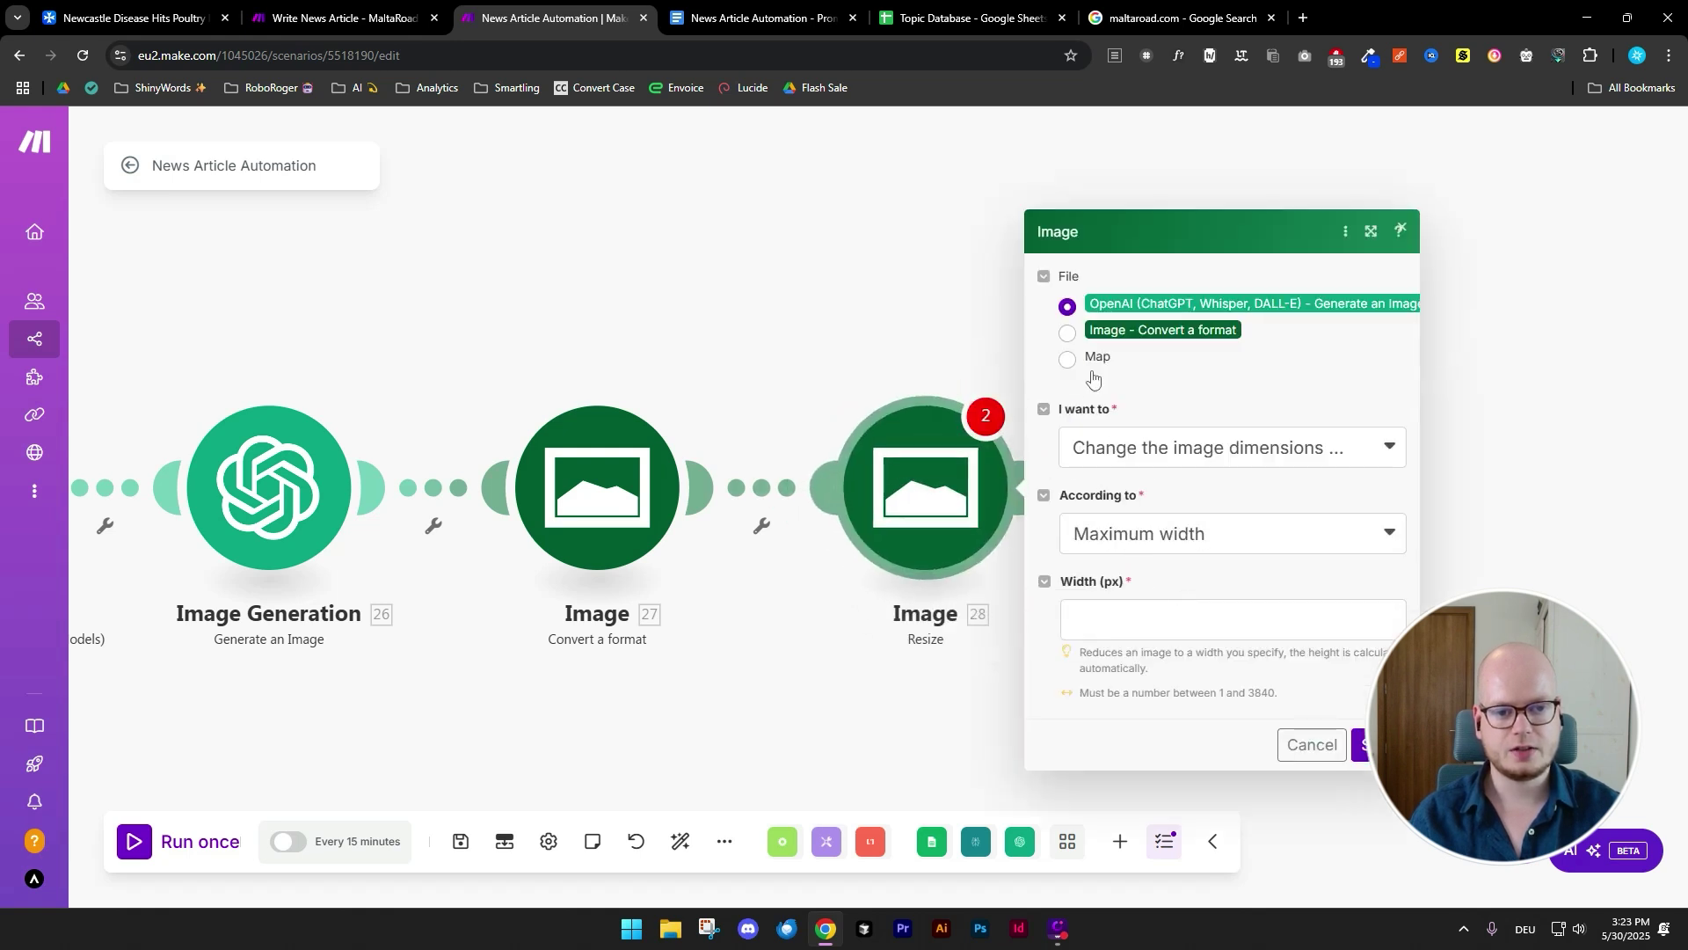
click(1068, 334)
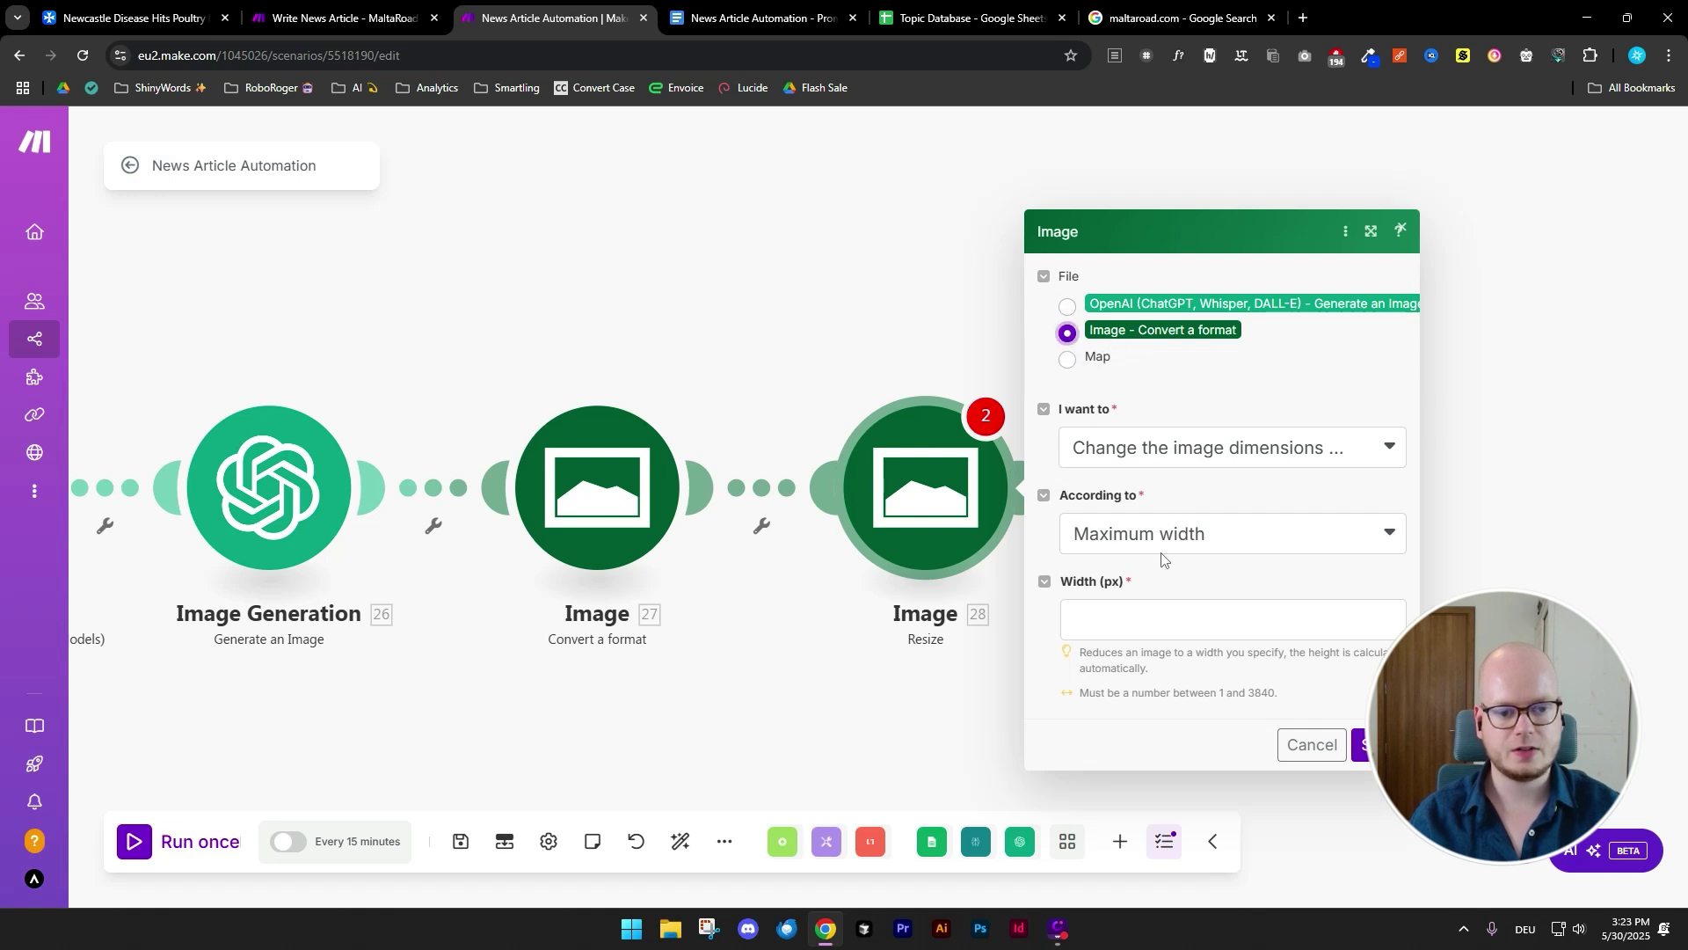
click(1149, 623)
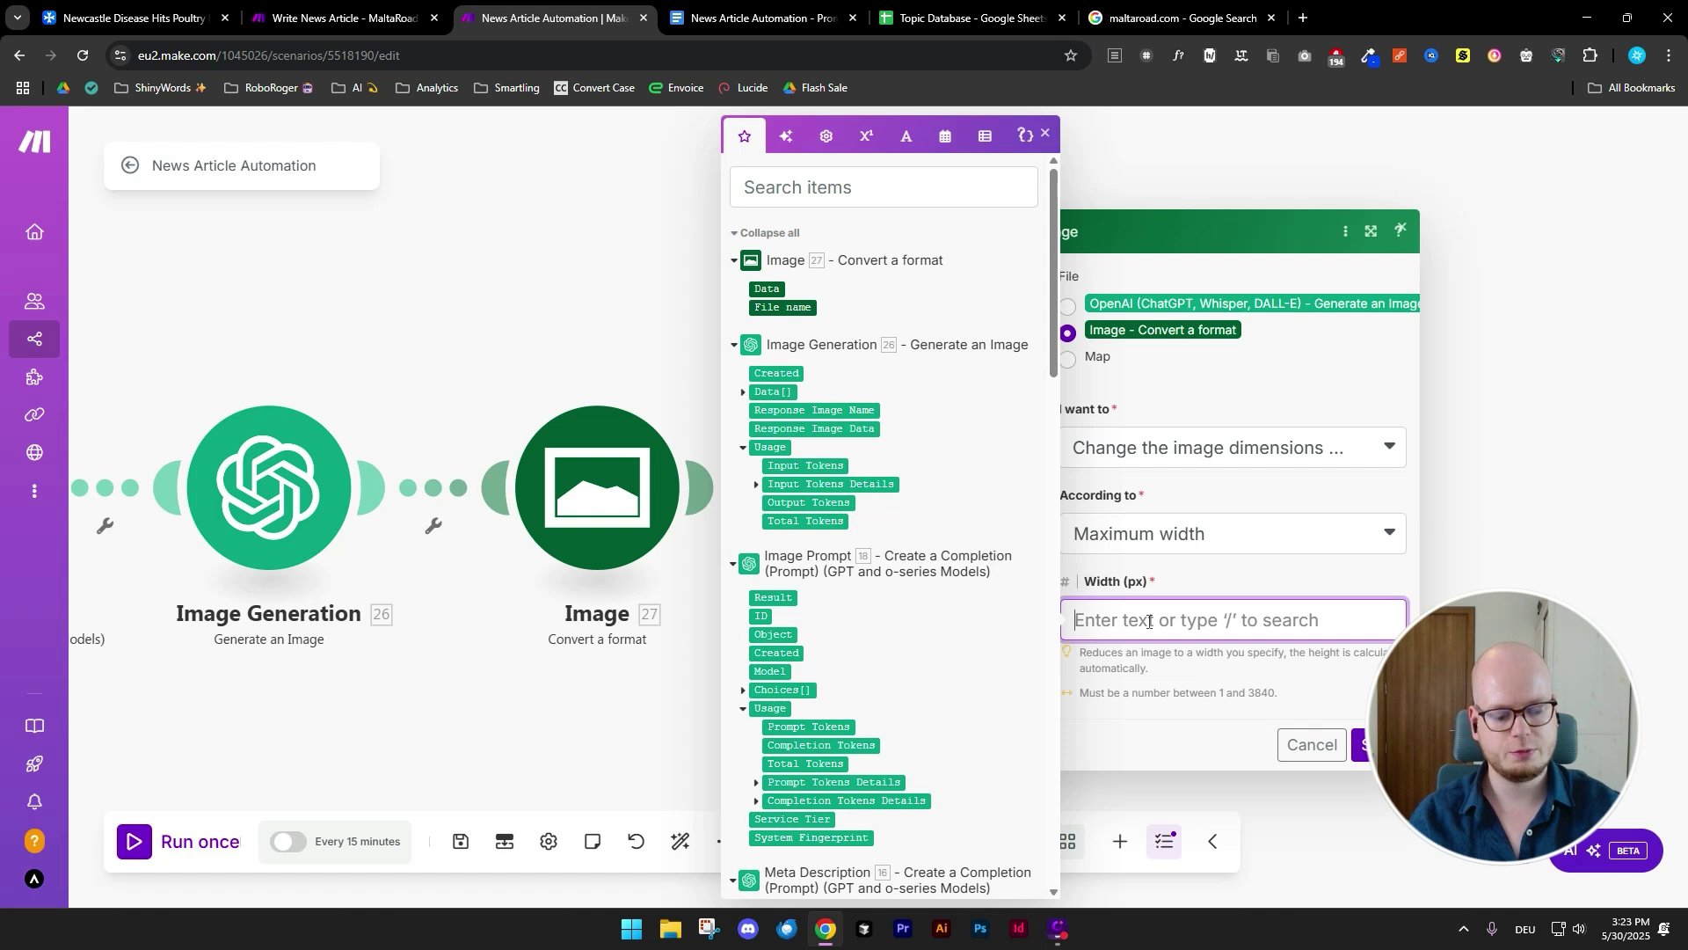
text(1)
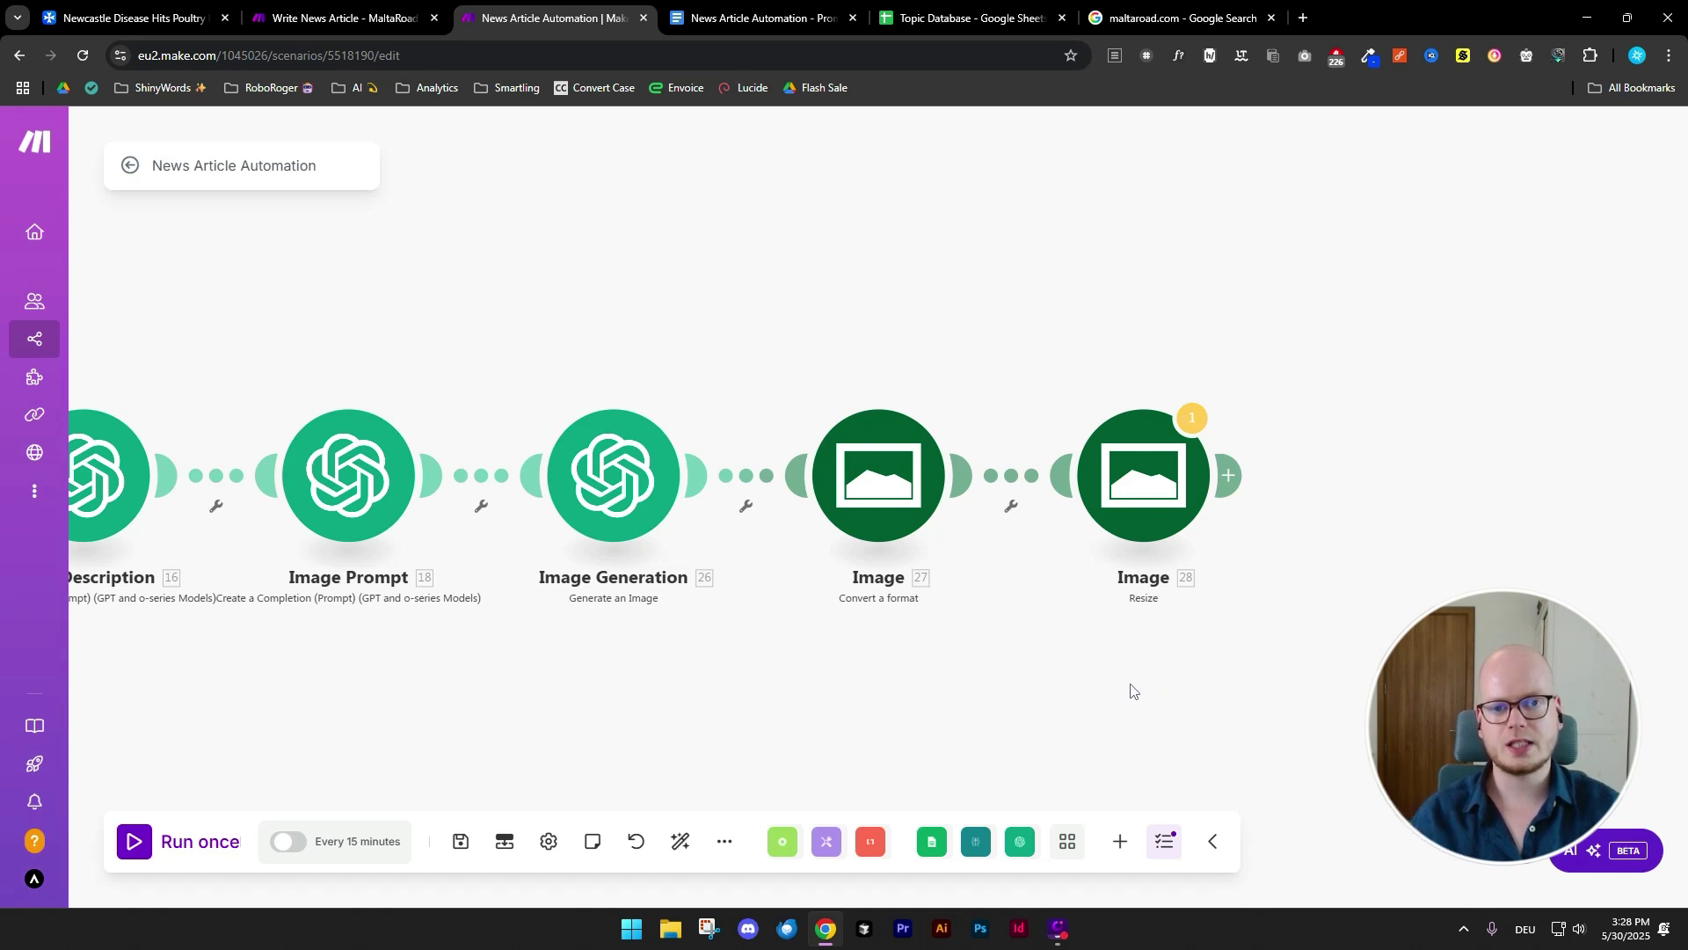
- Add a WordPress Create a Media Item module after the Image Resize module
drag(1478, 668, 986, 631)
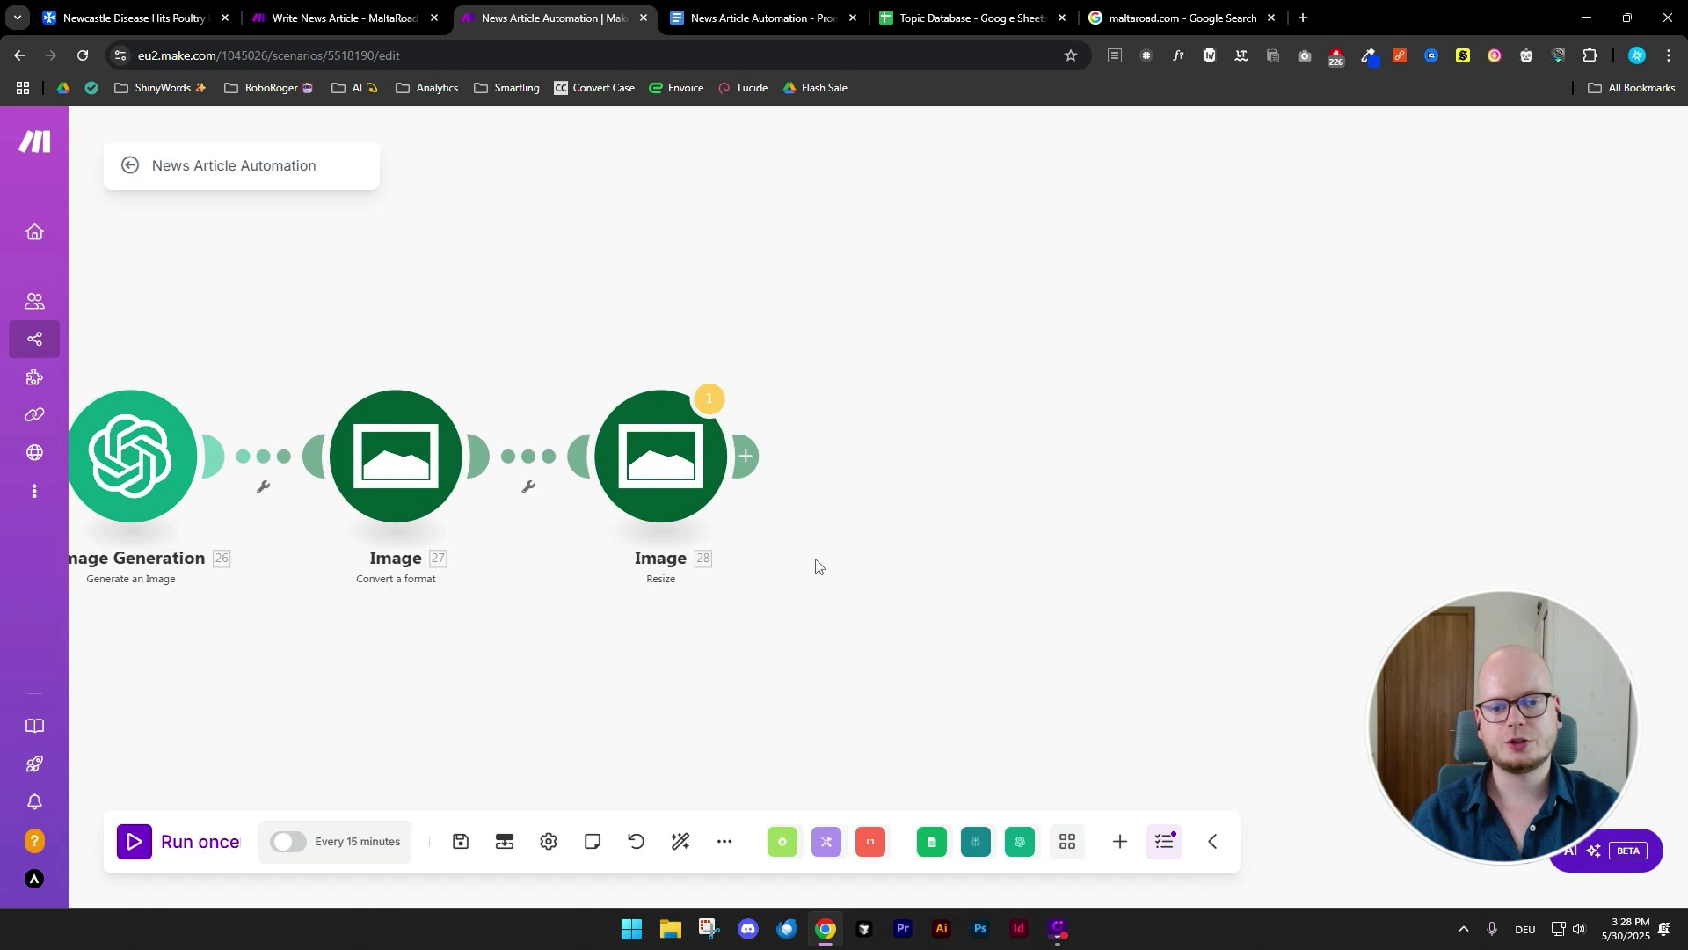
click(747, 457)
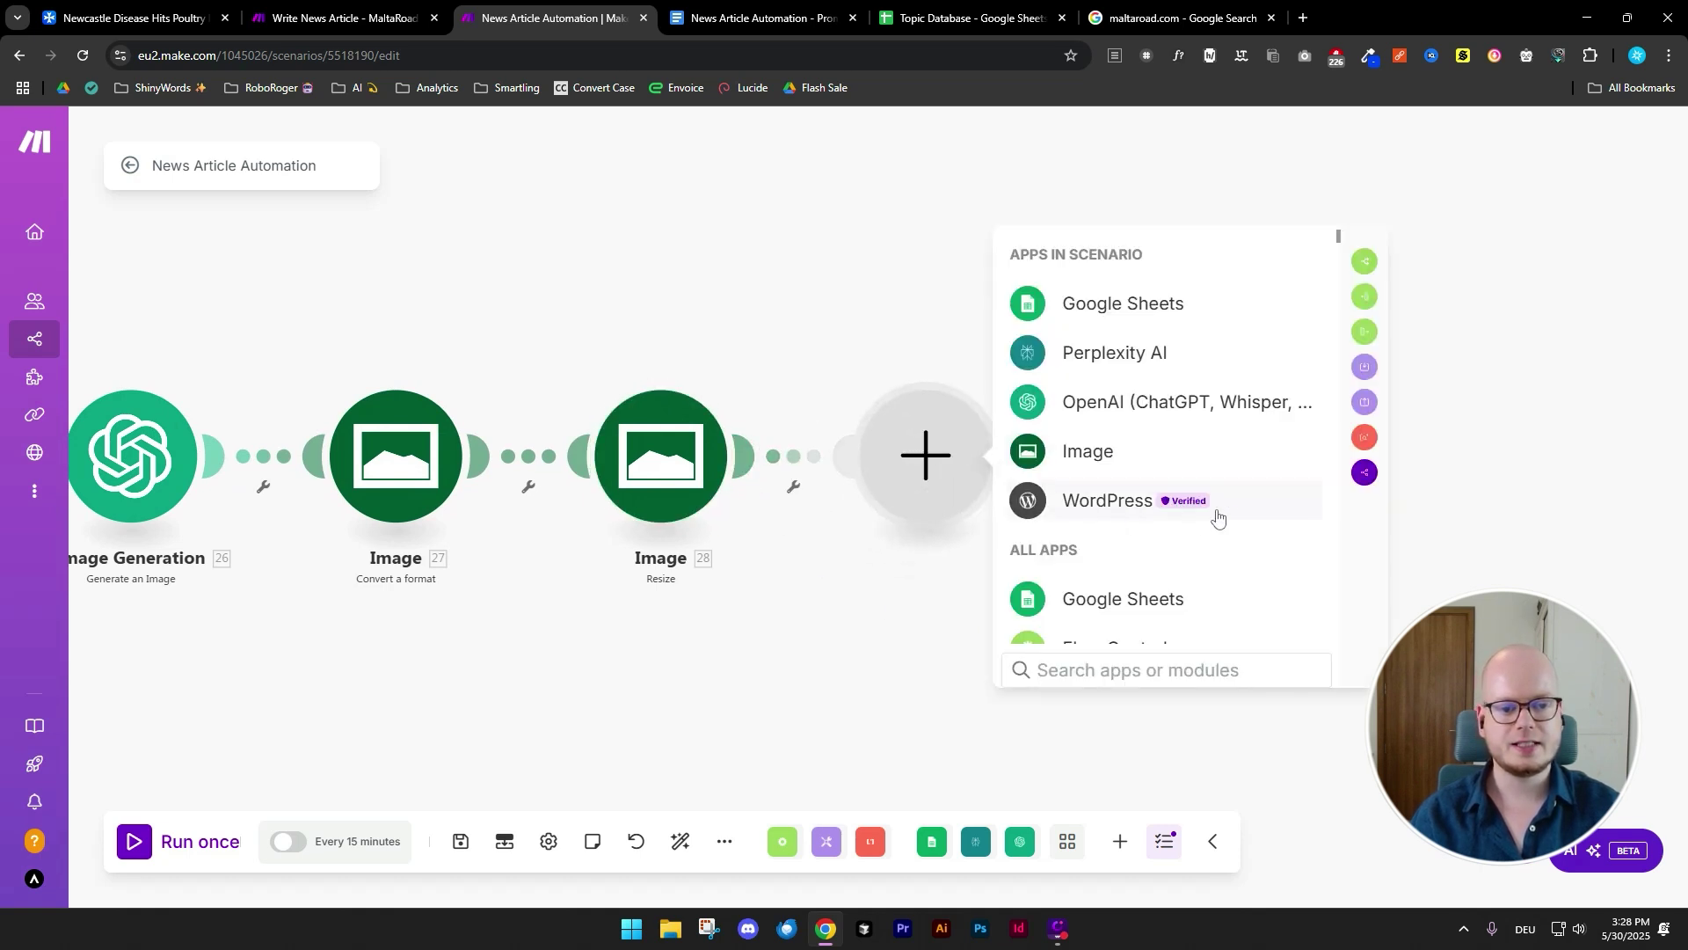
click(1264, 503)
scroll(1266, 507, down, 10)
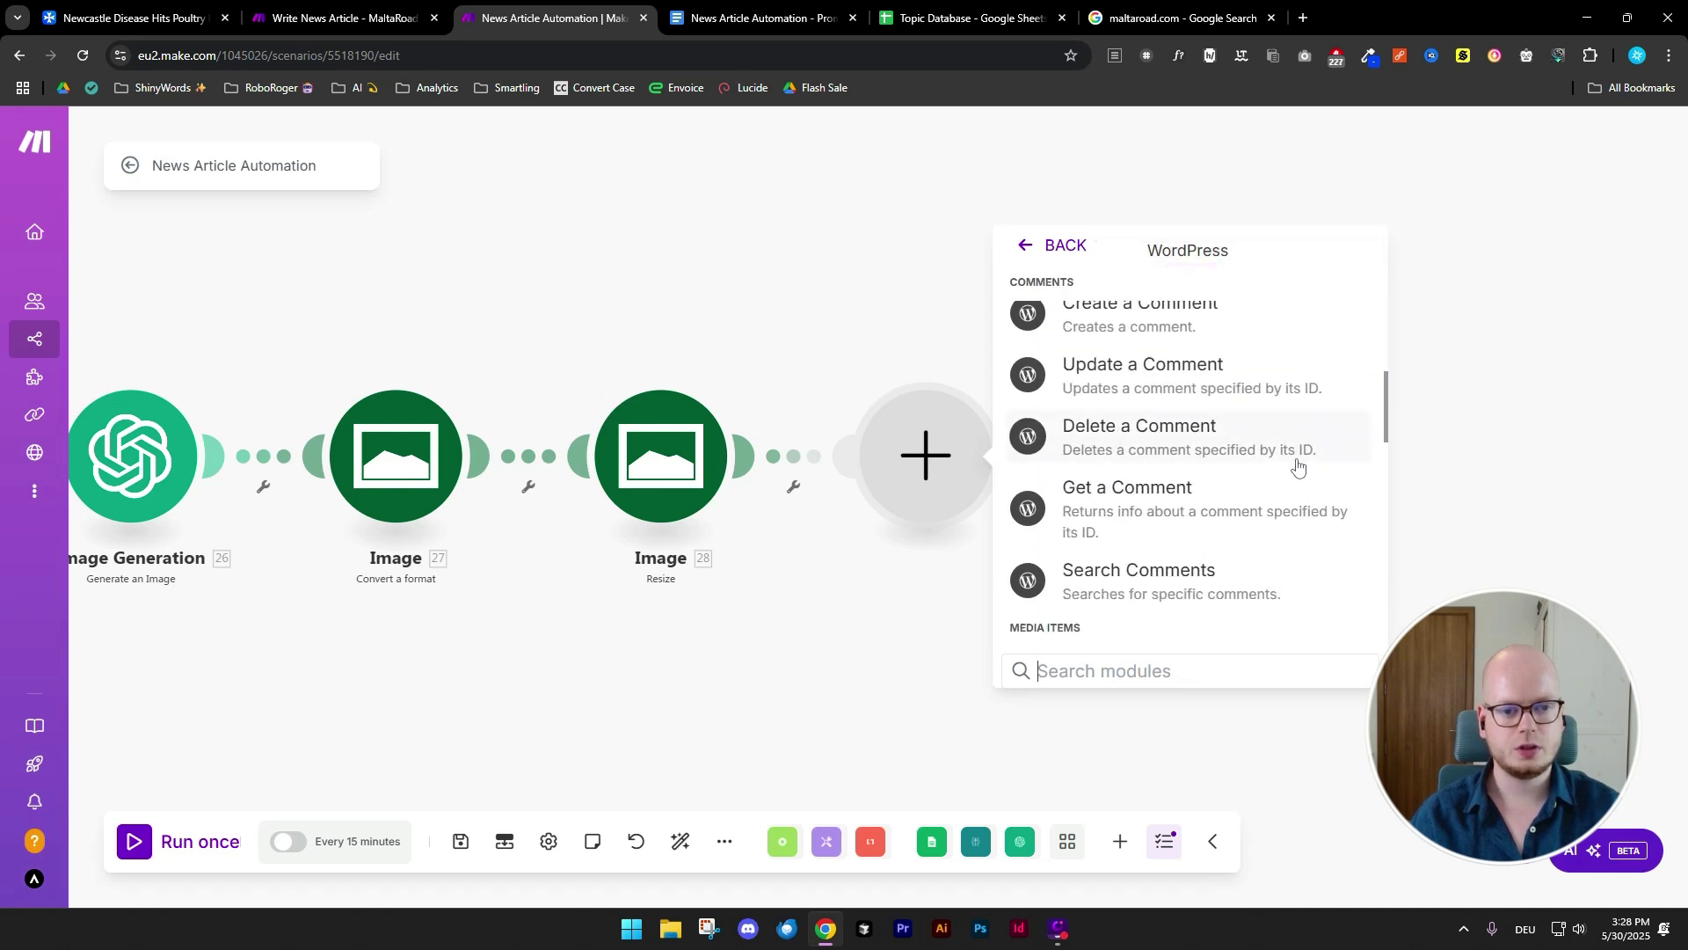
scroll(1298, 466, down, 2)
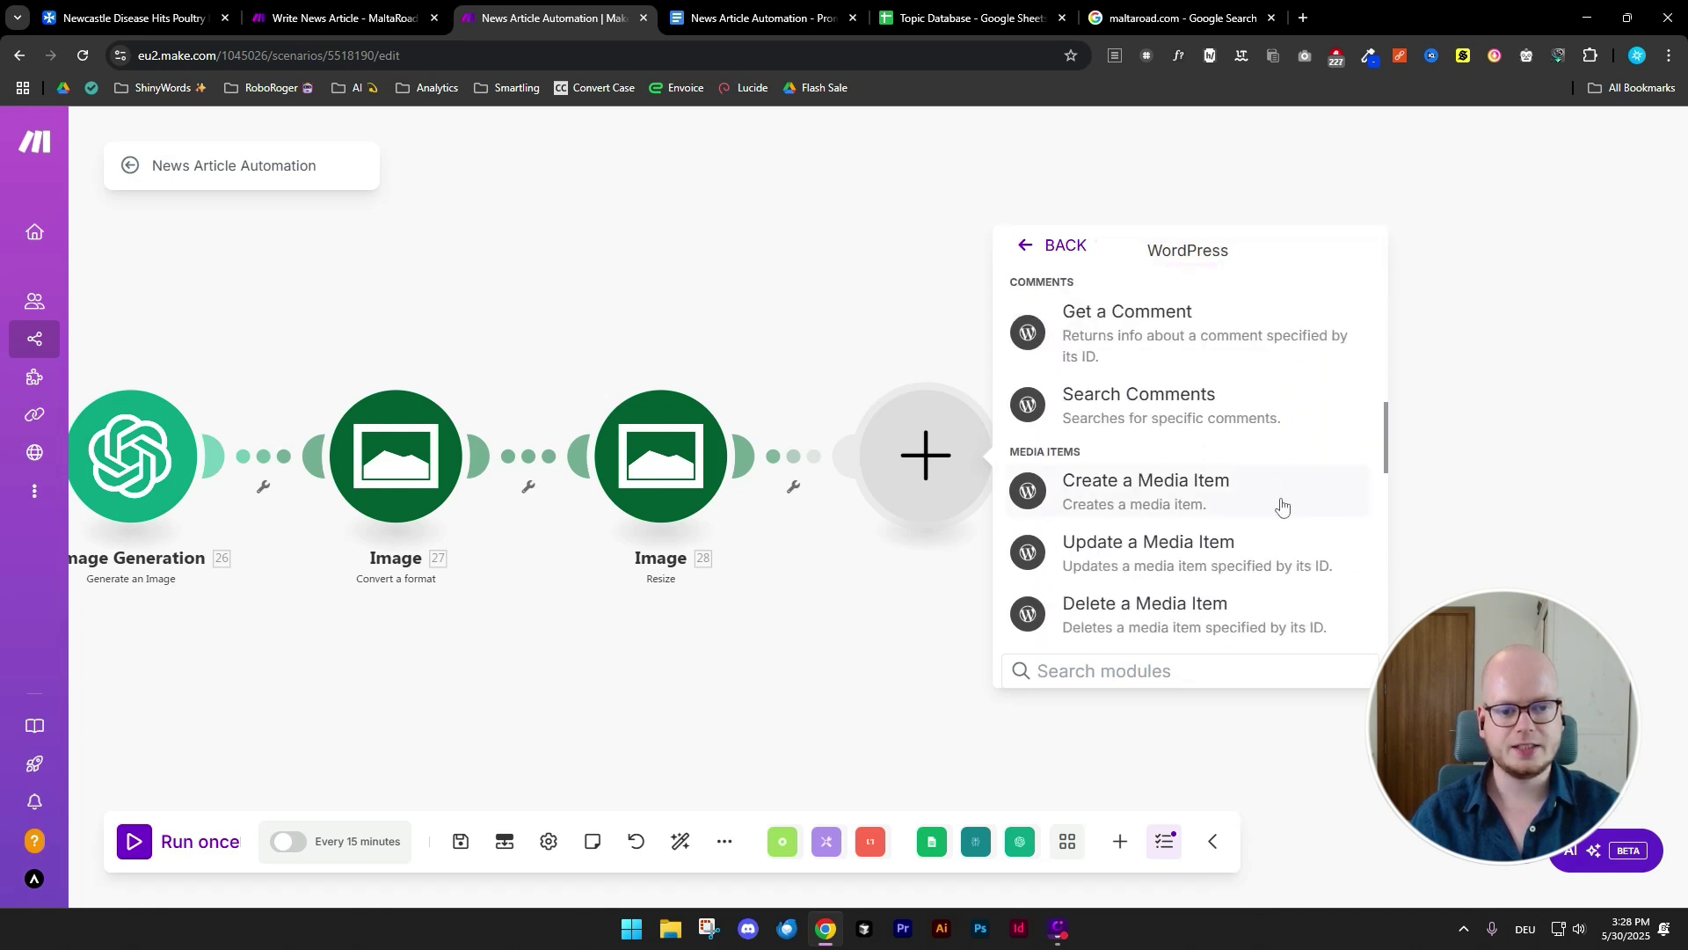
click(1281, 505)
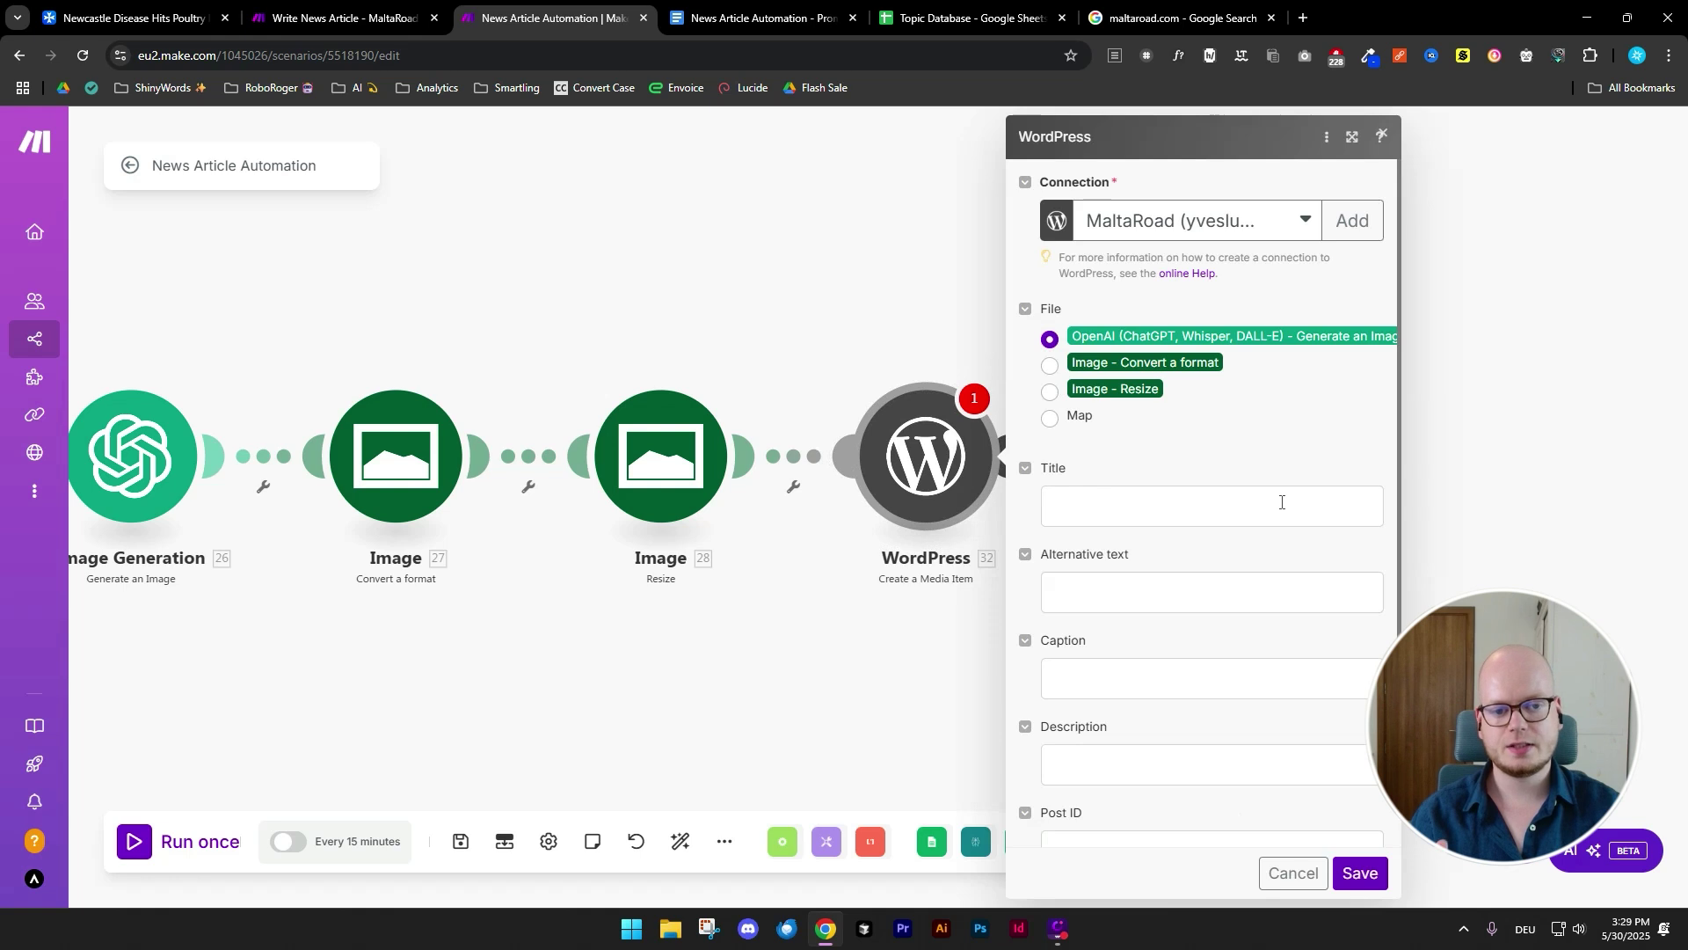
- Switch the media item's file source to manual mapping, keeping the Data output of Image Resize as its data
click(1050, 365)
click(1050, 392)
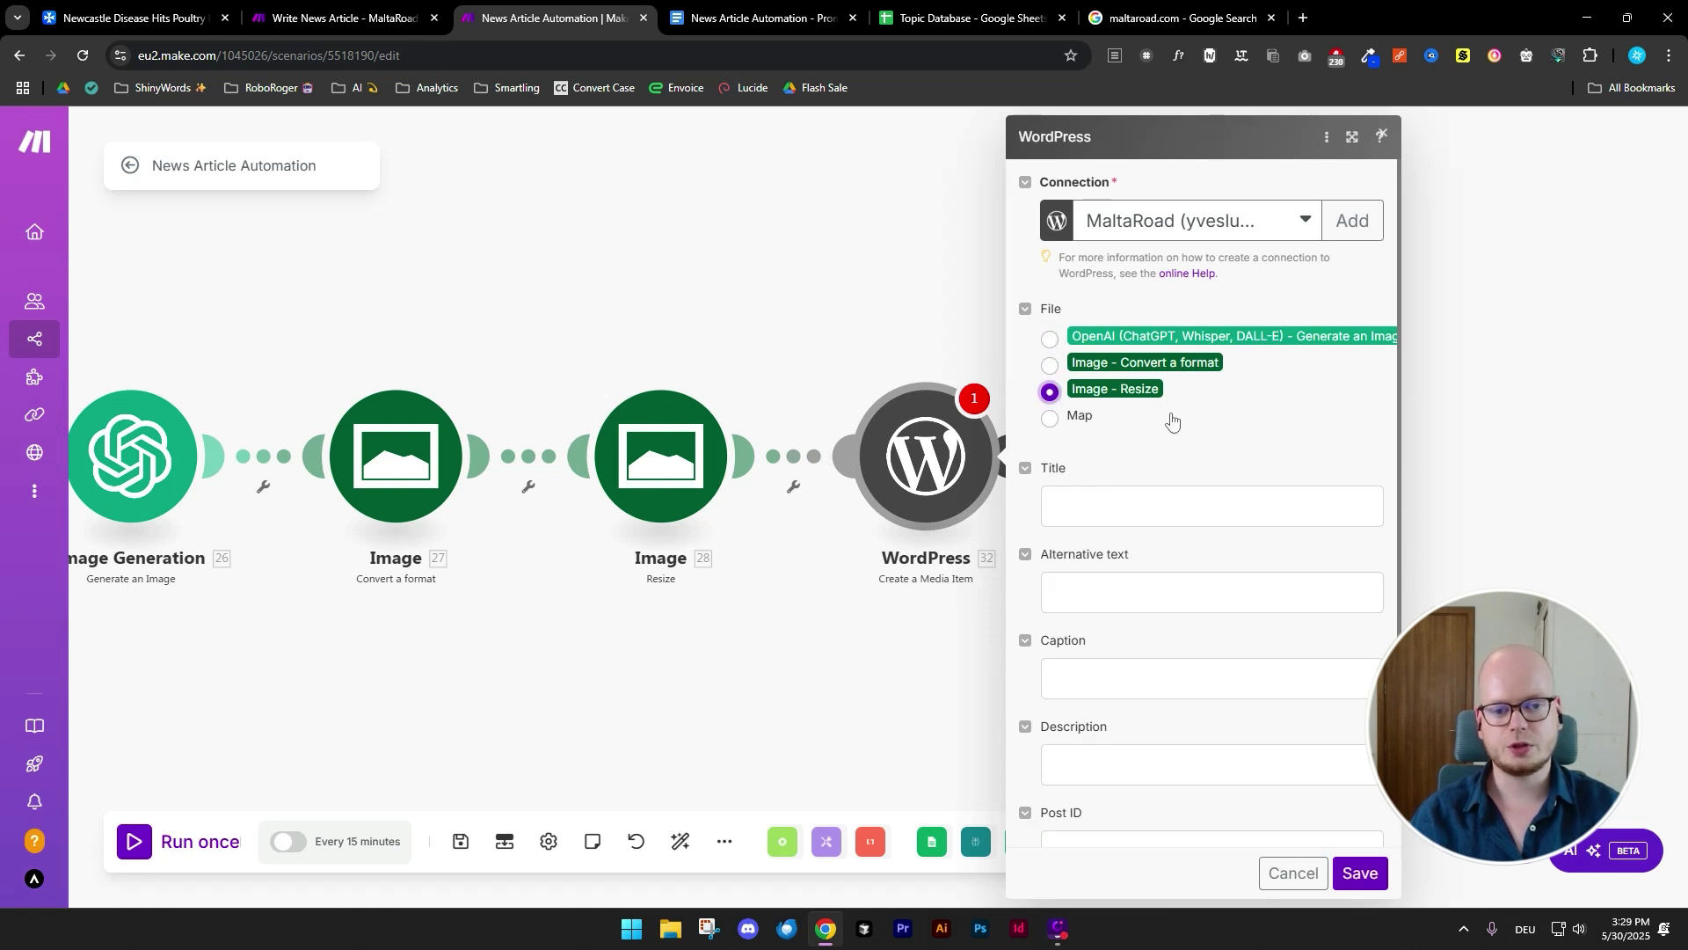
click(1047, 420)
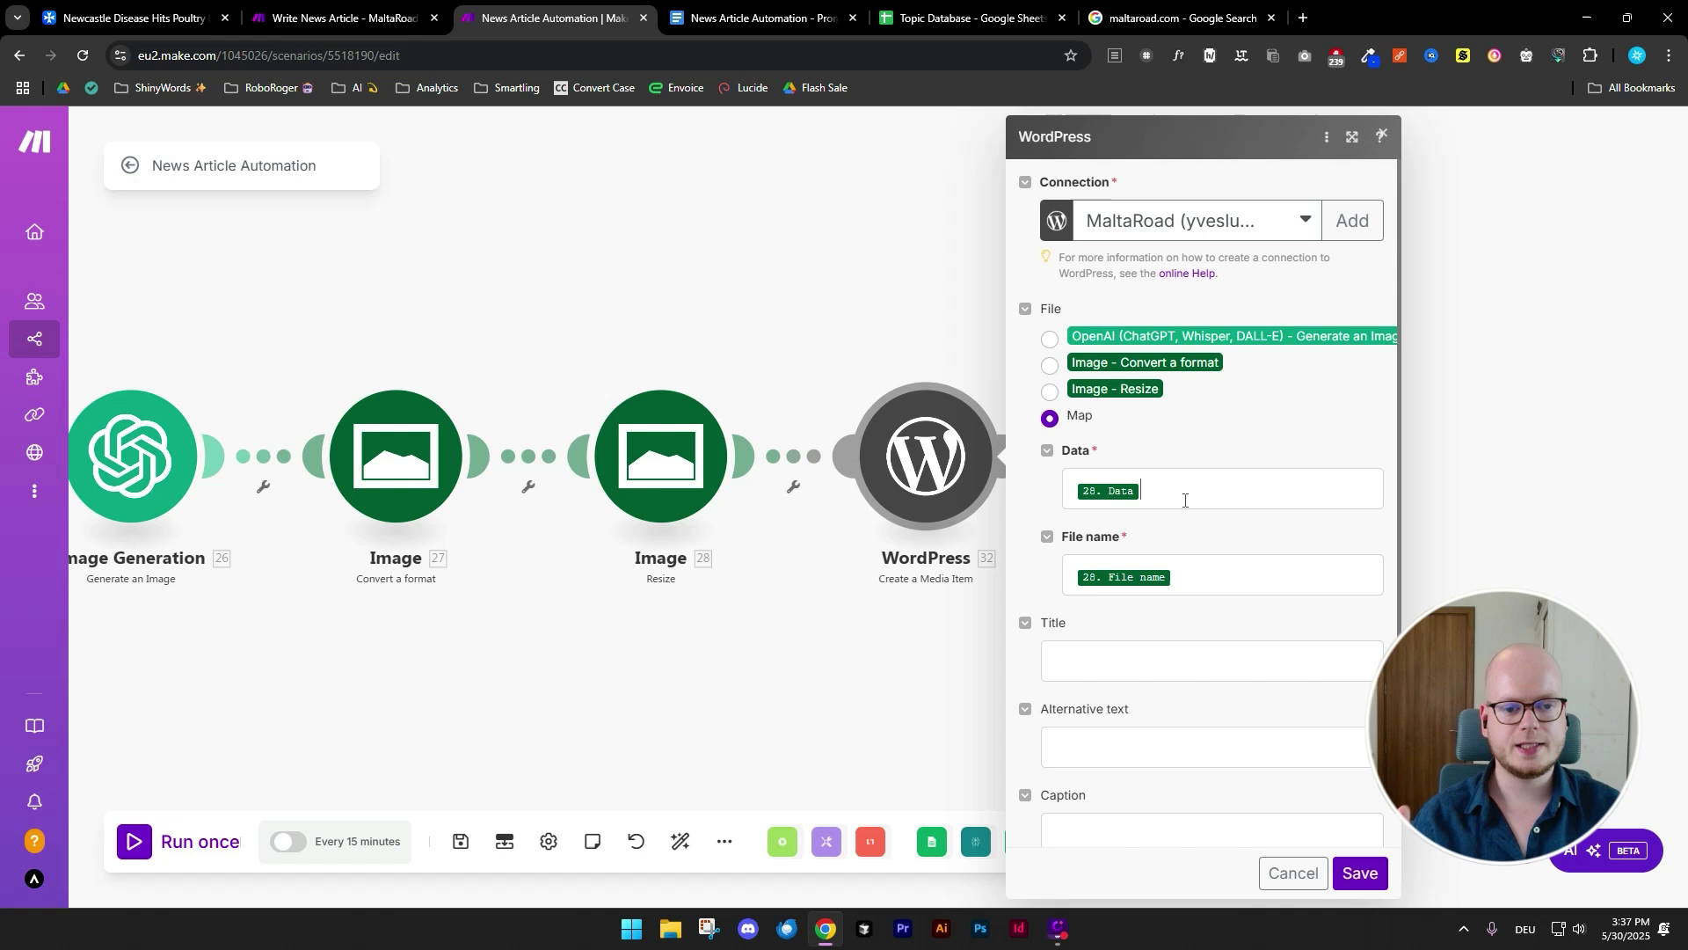
click(1185, 501)
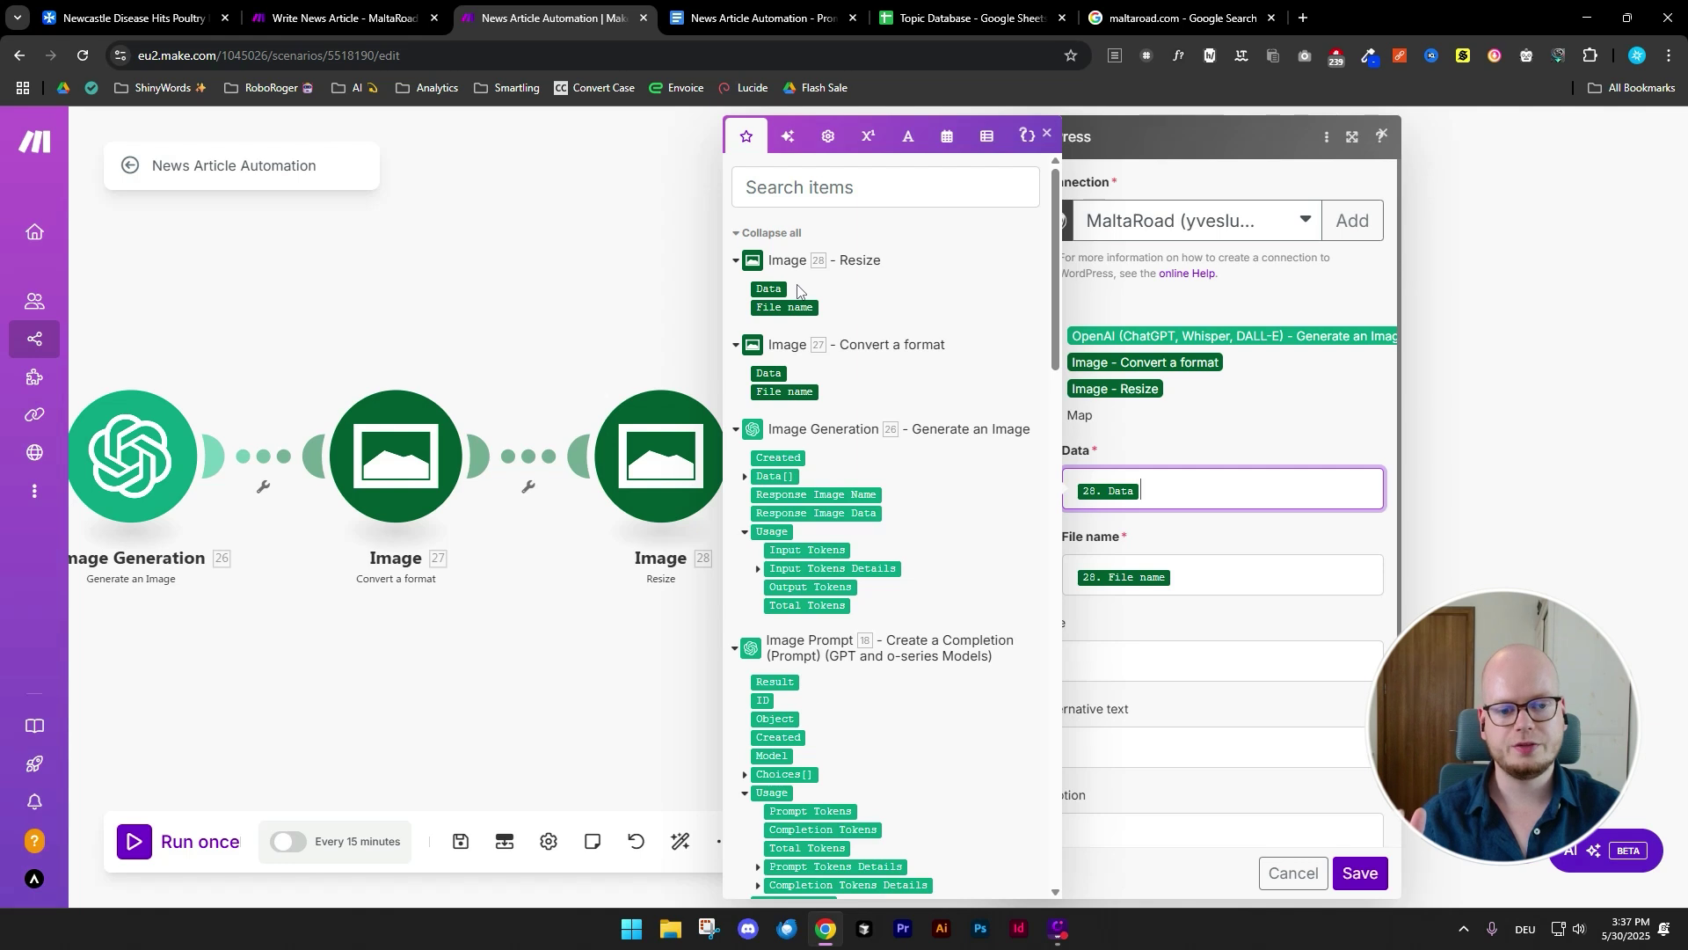
- Clear the mapped file name and insert a replace function with a nested encodeURL function as its text argument
click(1236, 563)
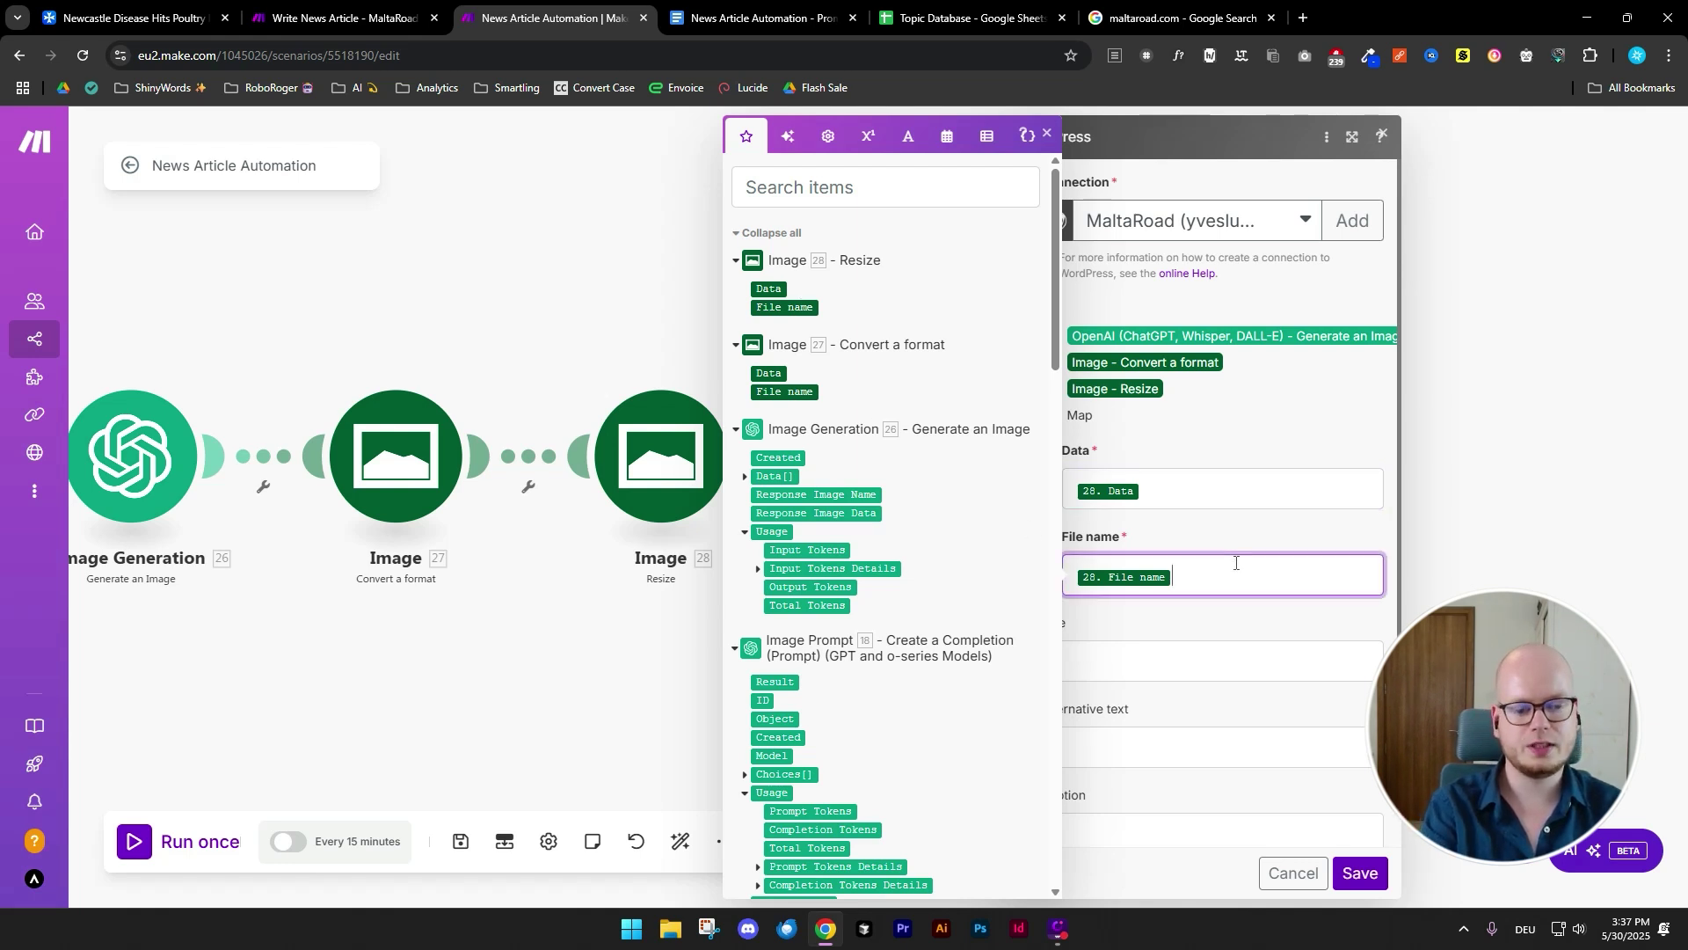
key(BackSpace)
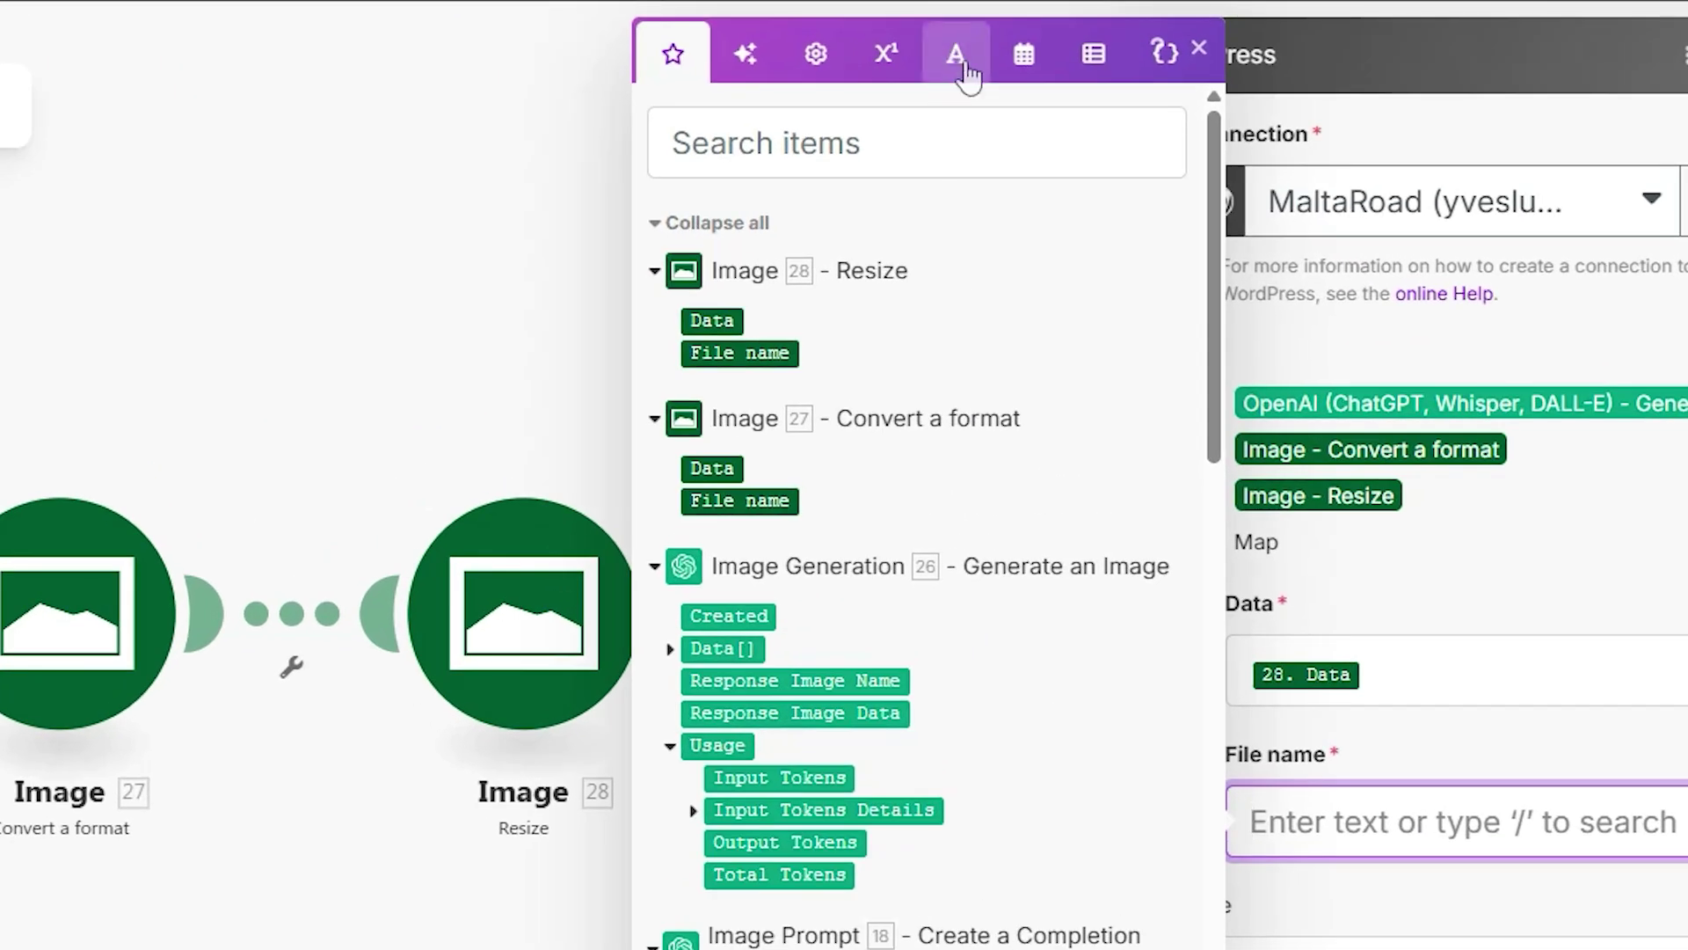
click(957, 66)
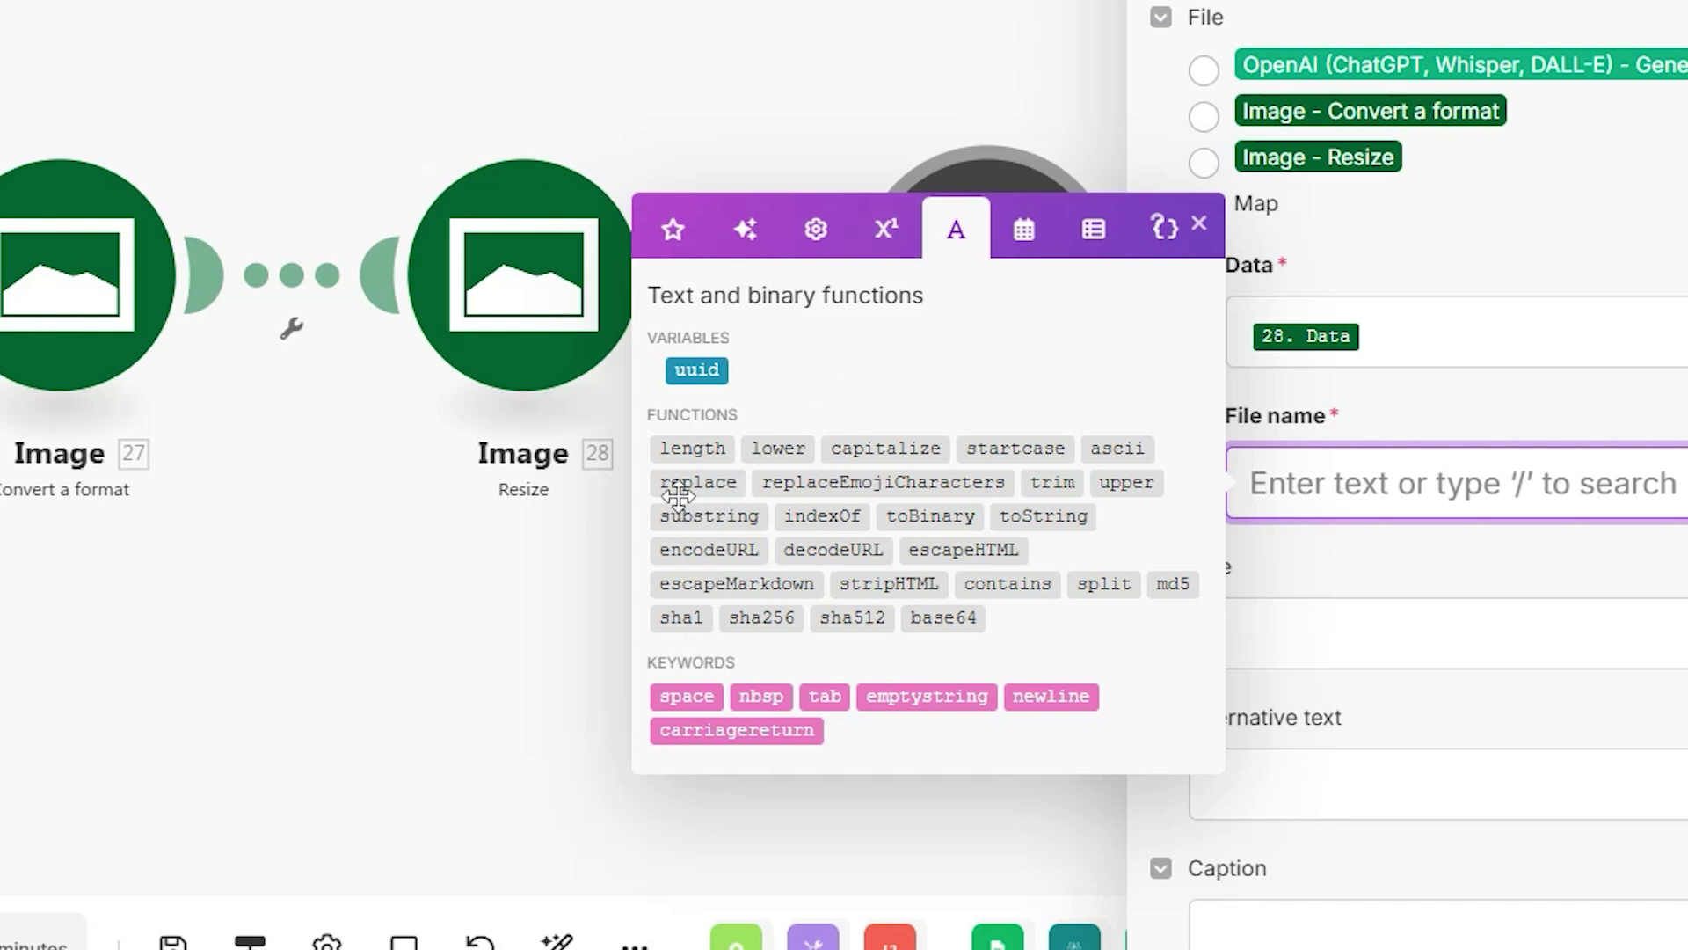
mouse_move(709, 482)
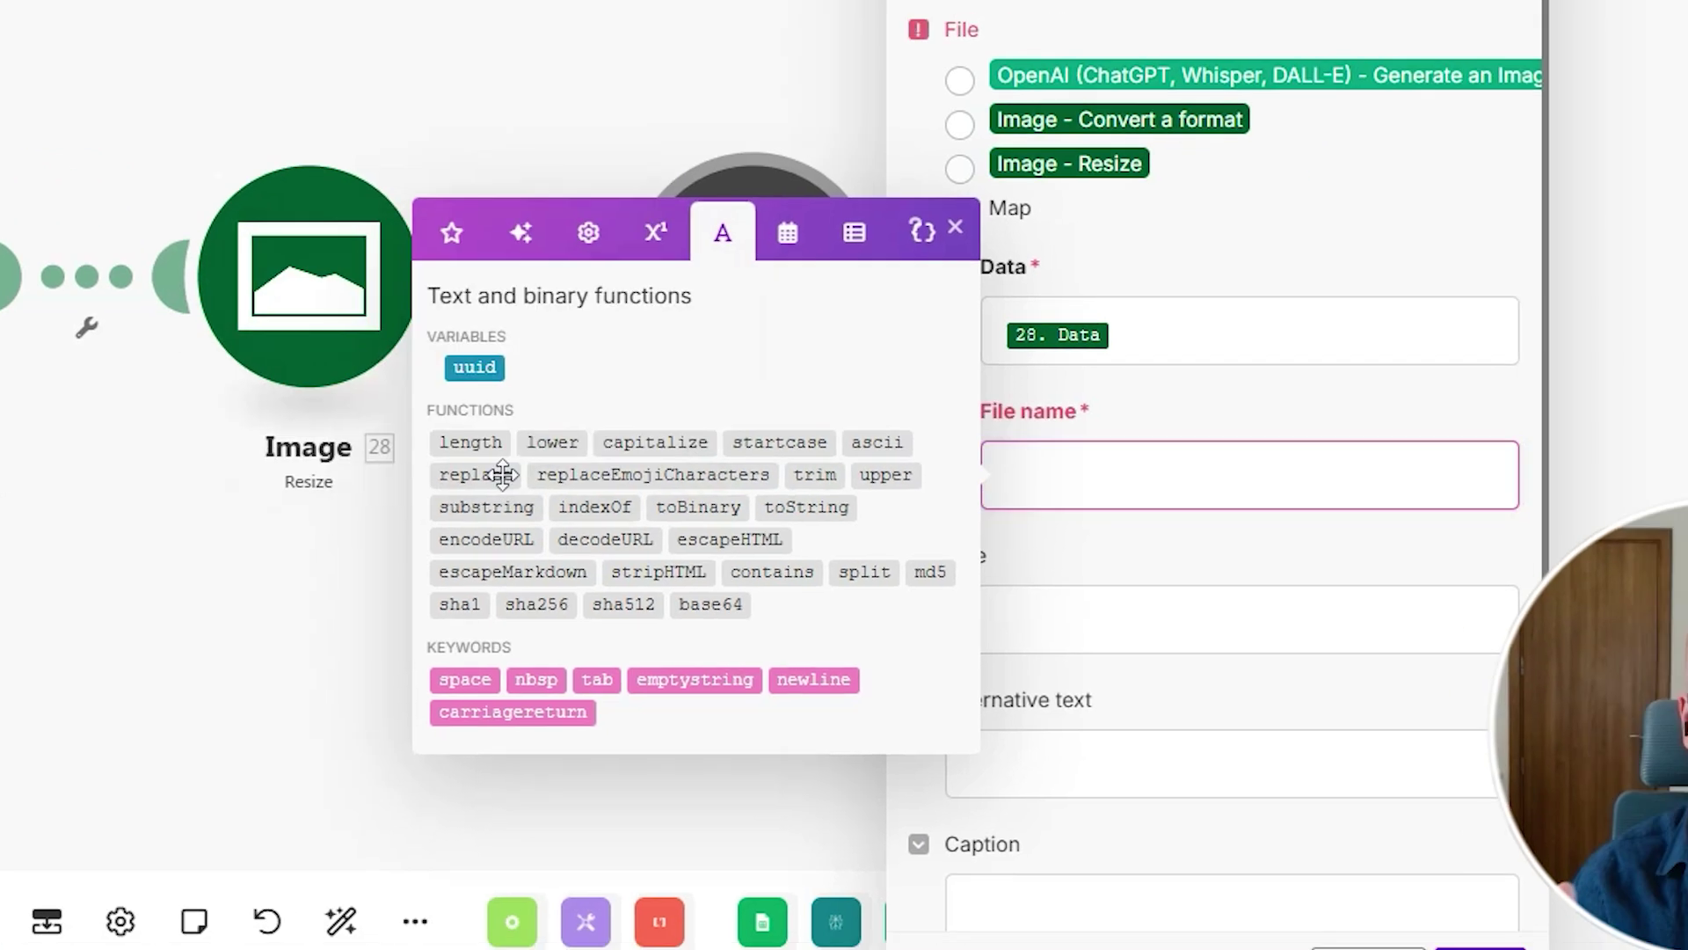
click(725, 482)
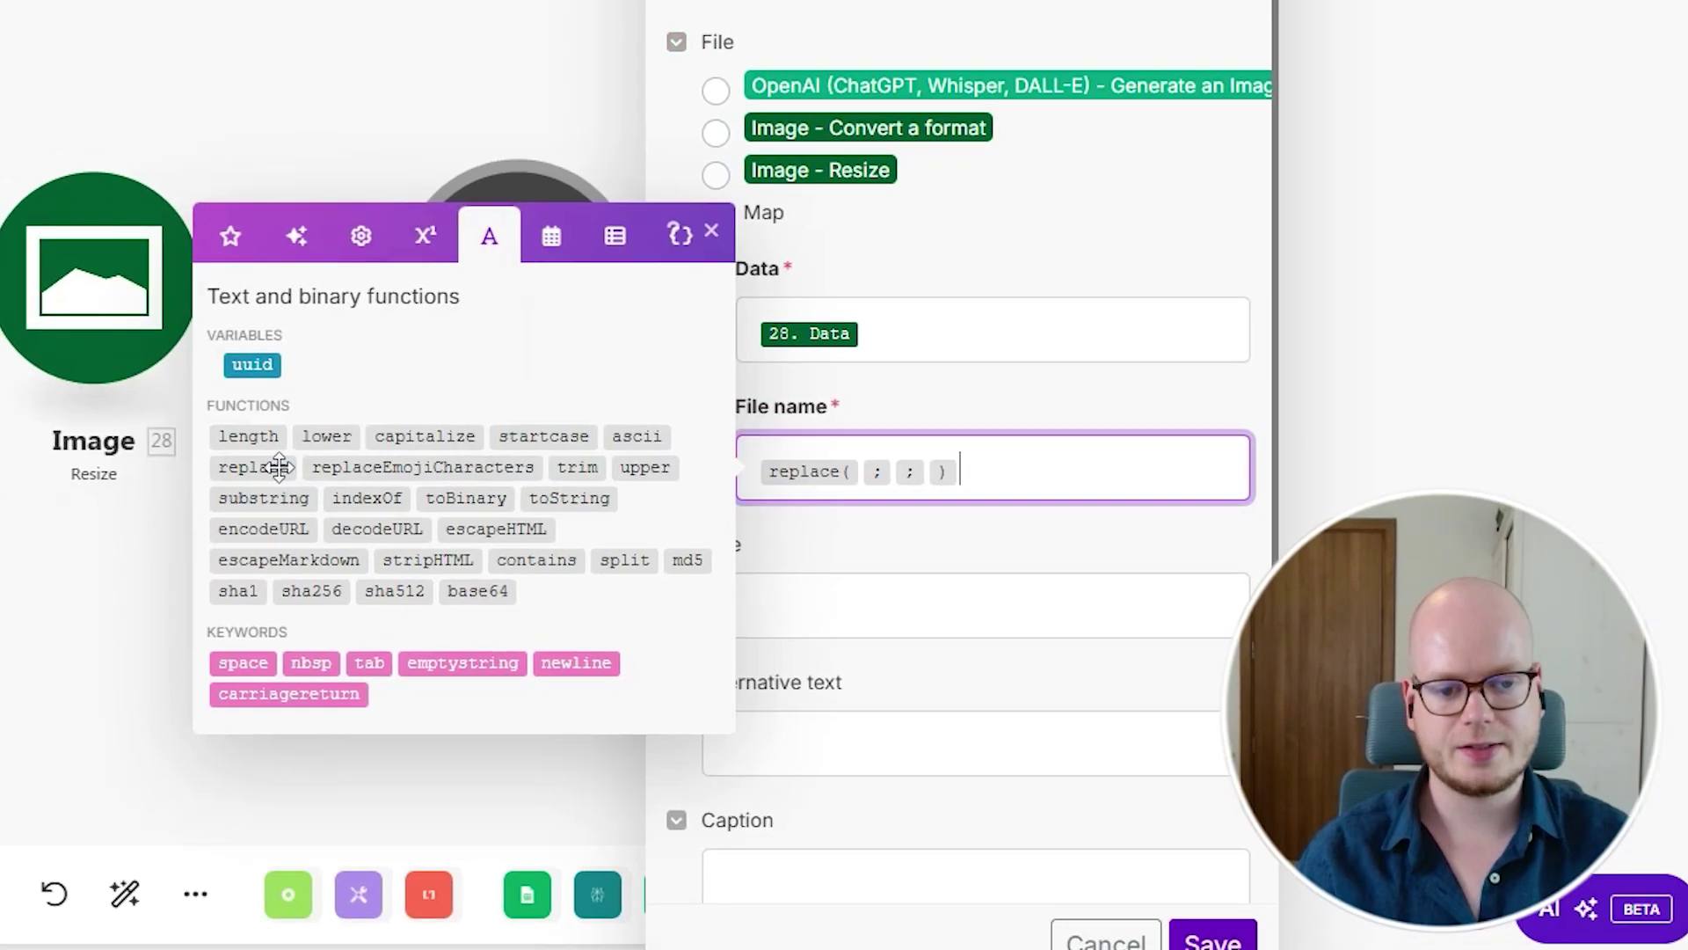
click(868, 475)
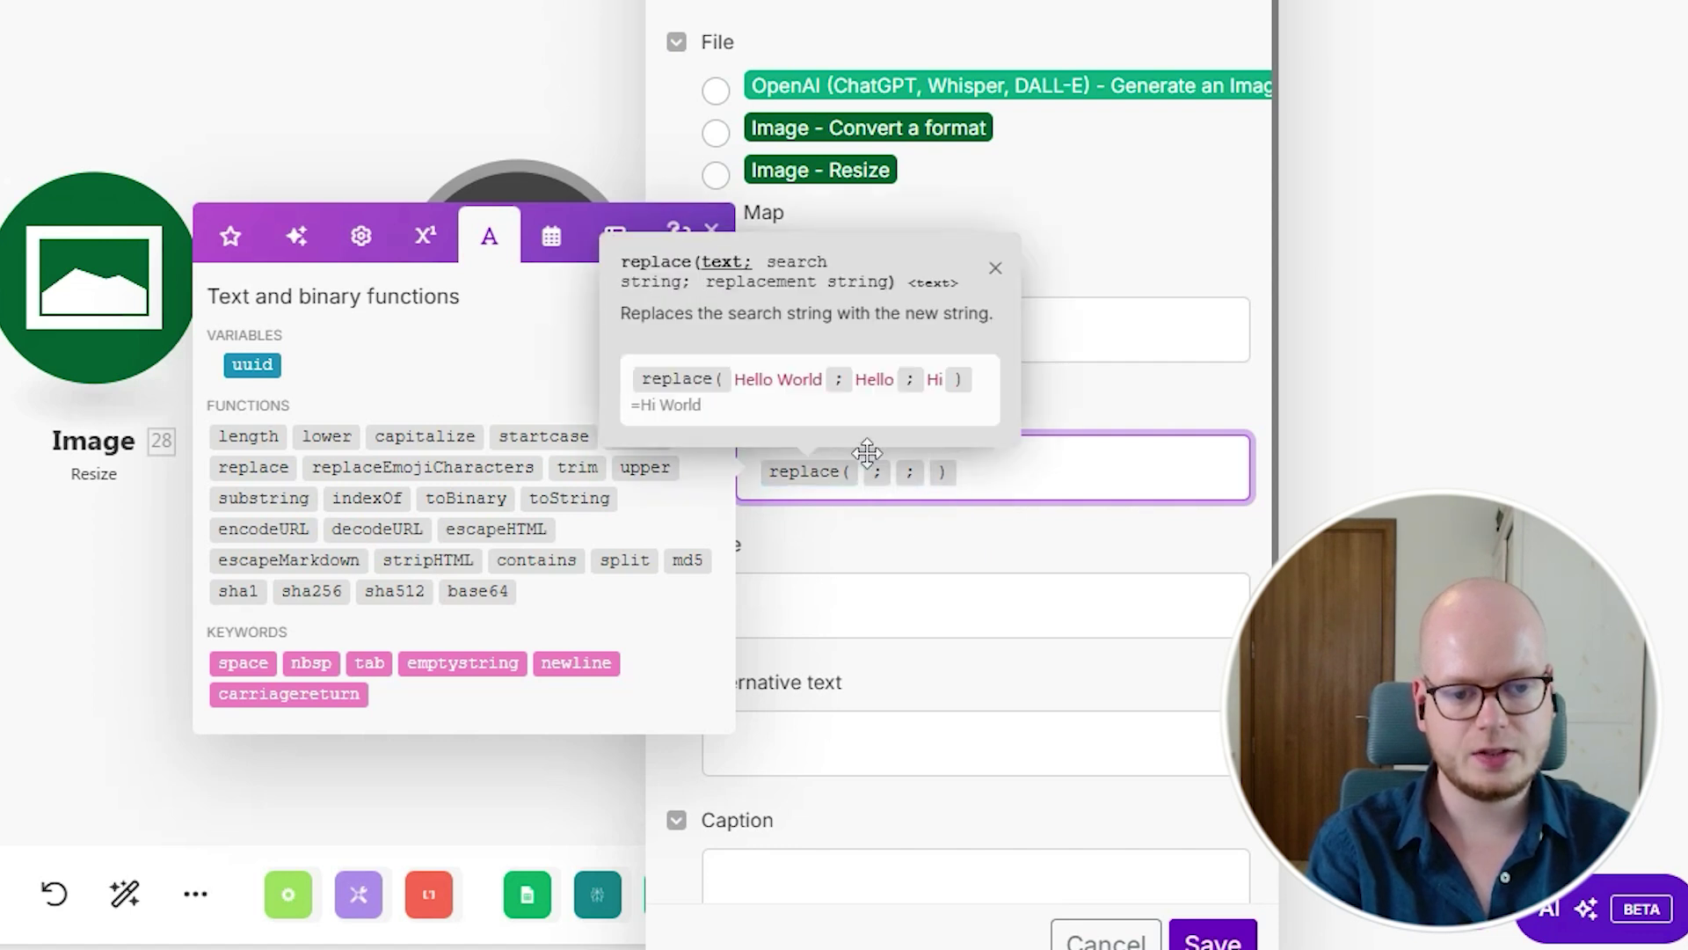
click(262, 530)
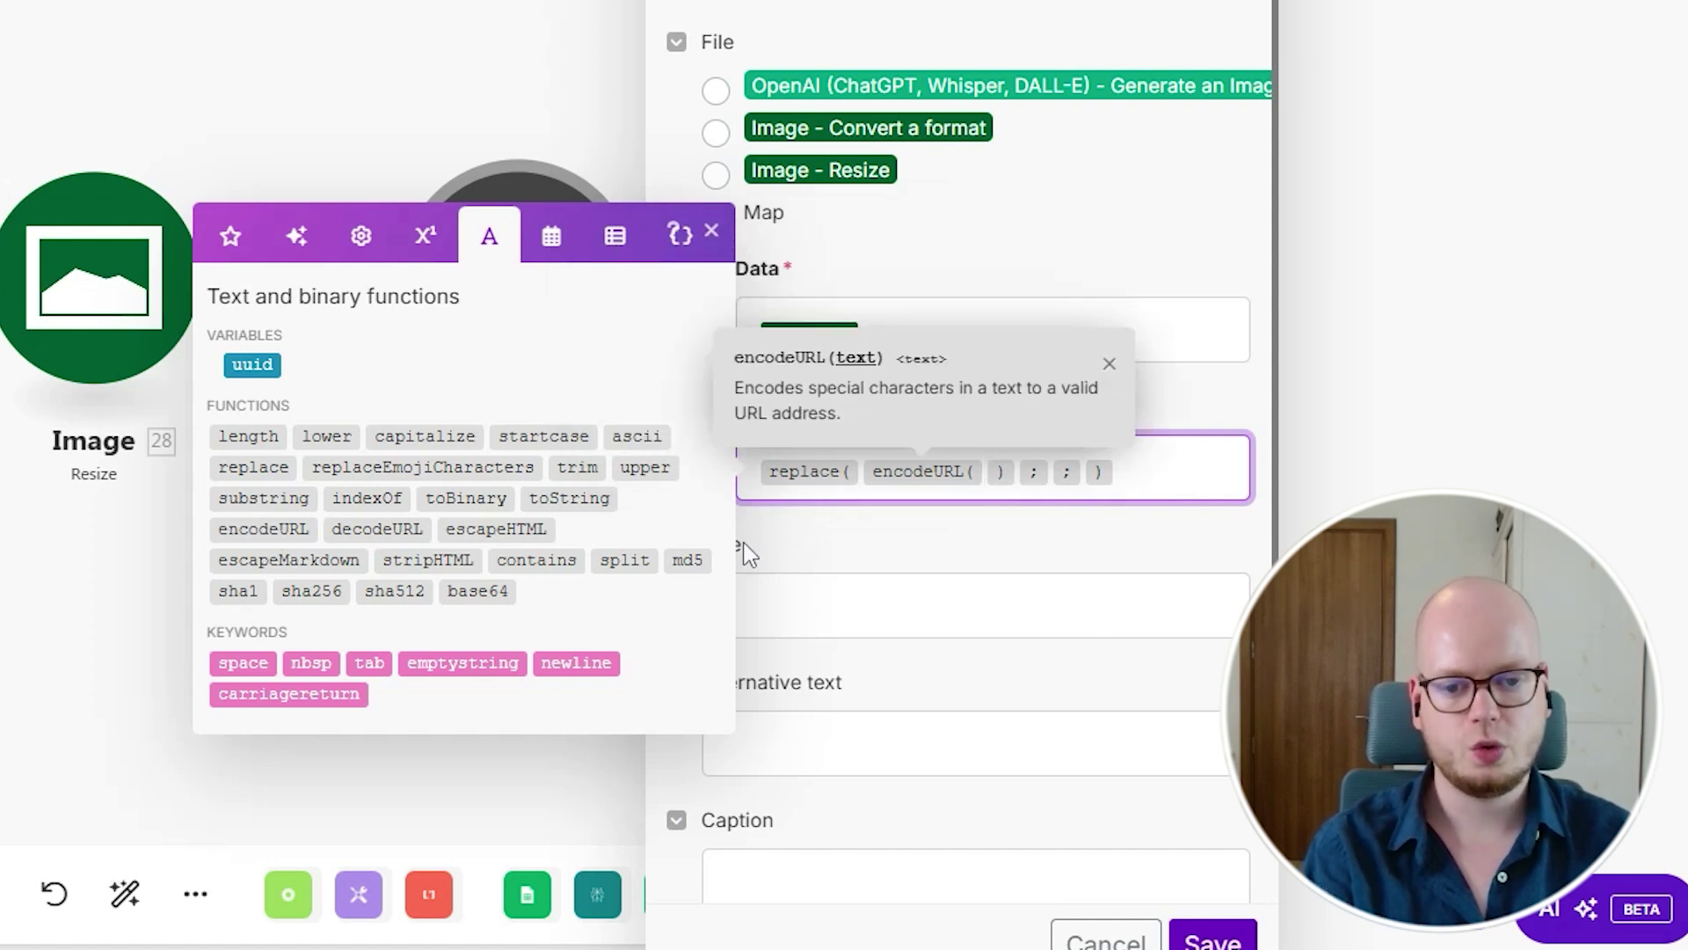
- Map the Message Content from Headline's Choices inside the encodeURL function of the file name
click(219, 246)
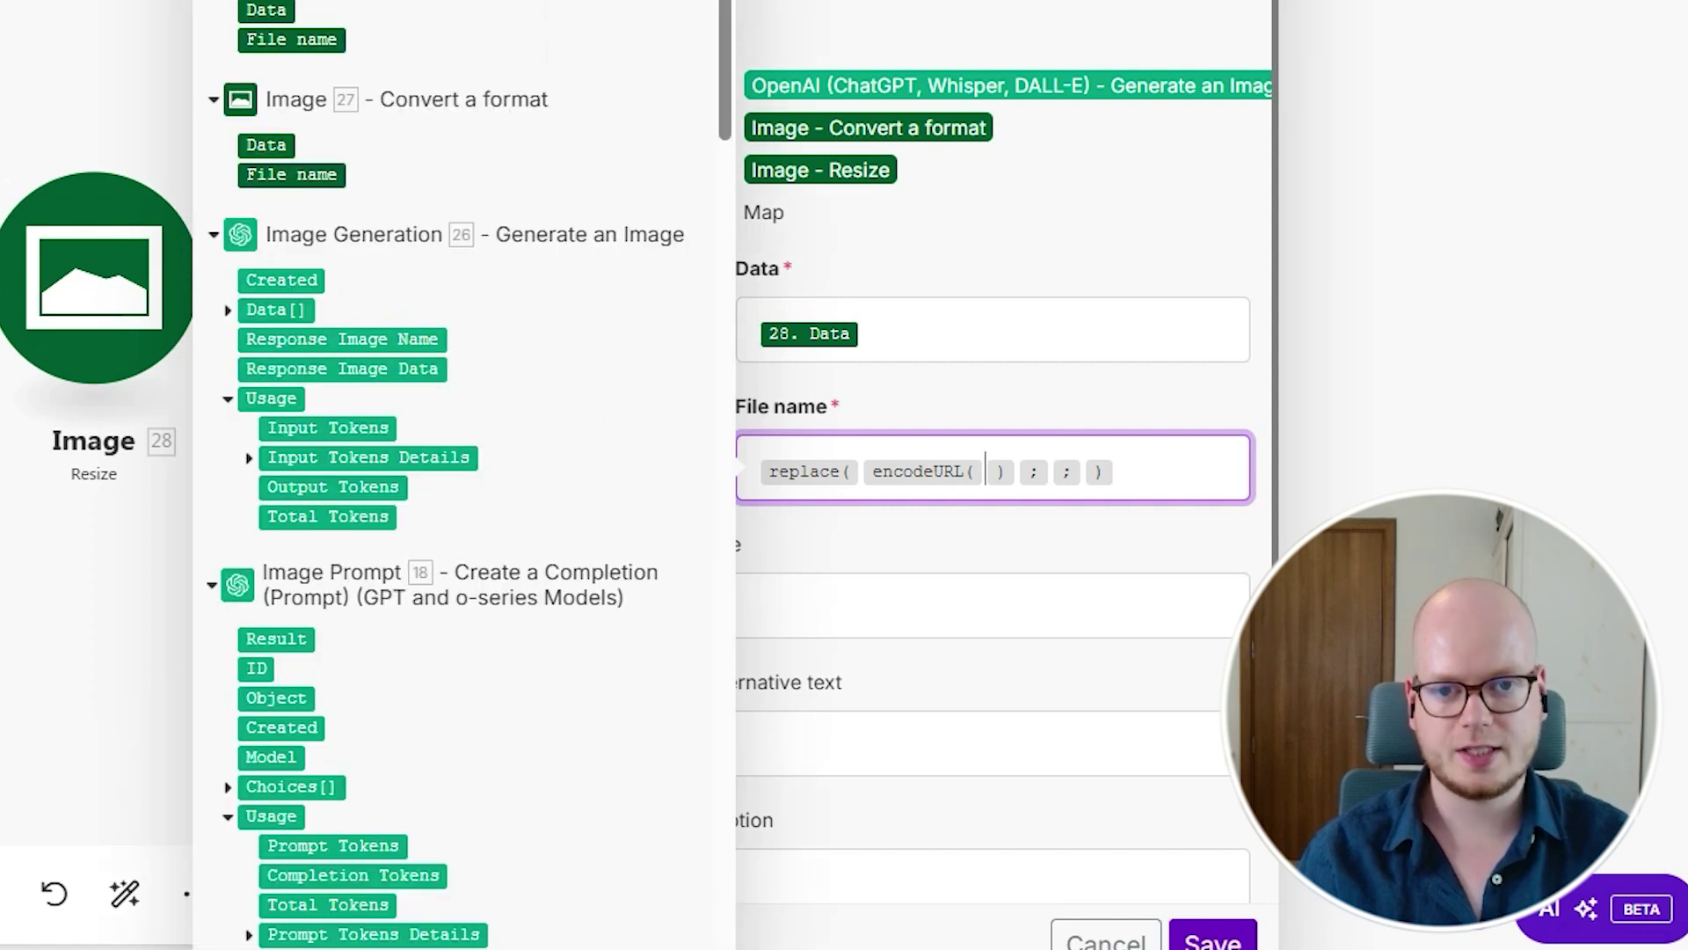
scroll(499, 151, down, 15)
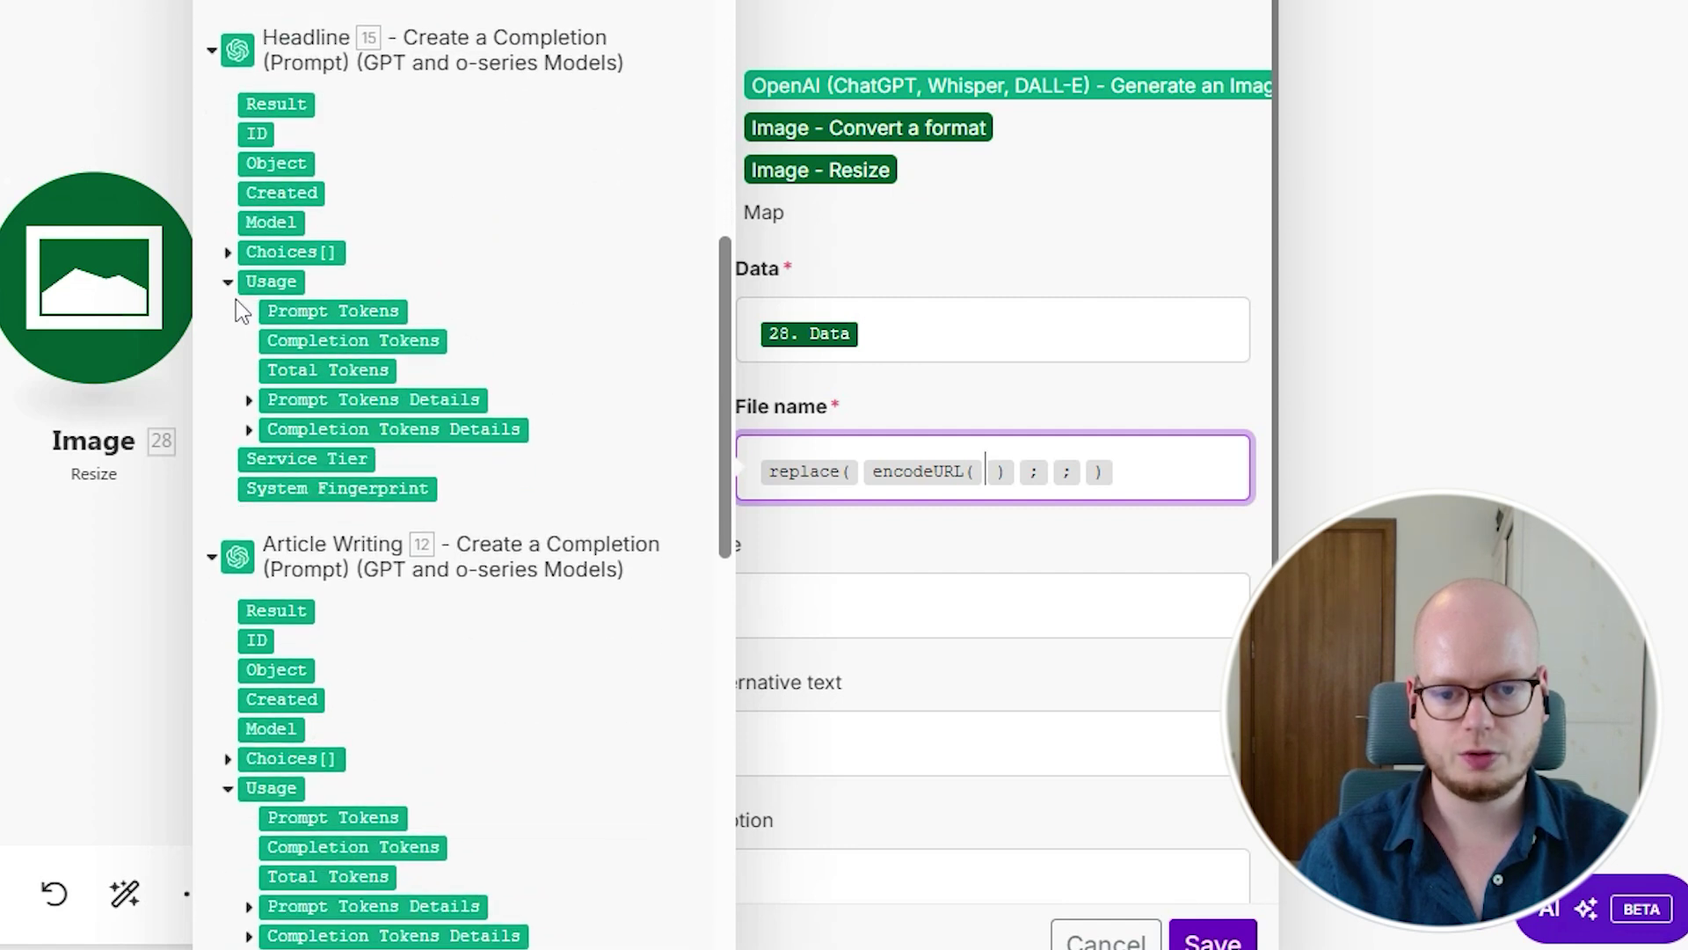
click(227, 253)
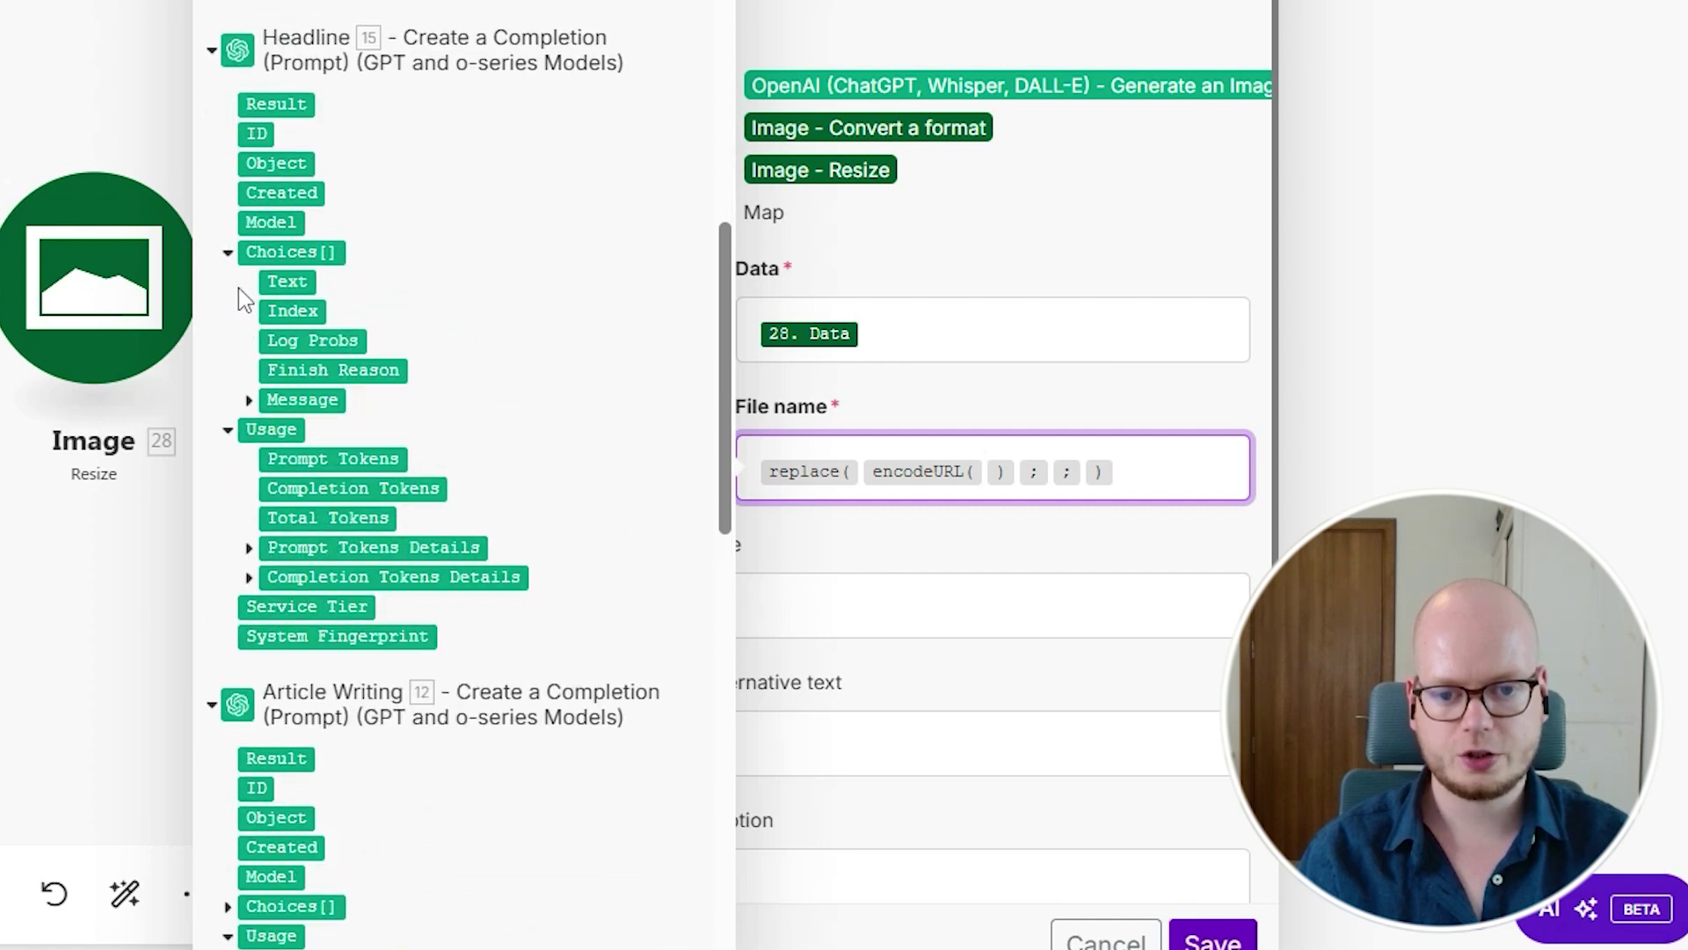
click(249, 400)
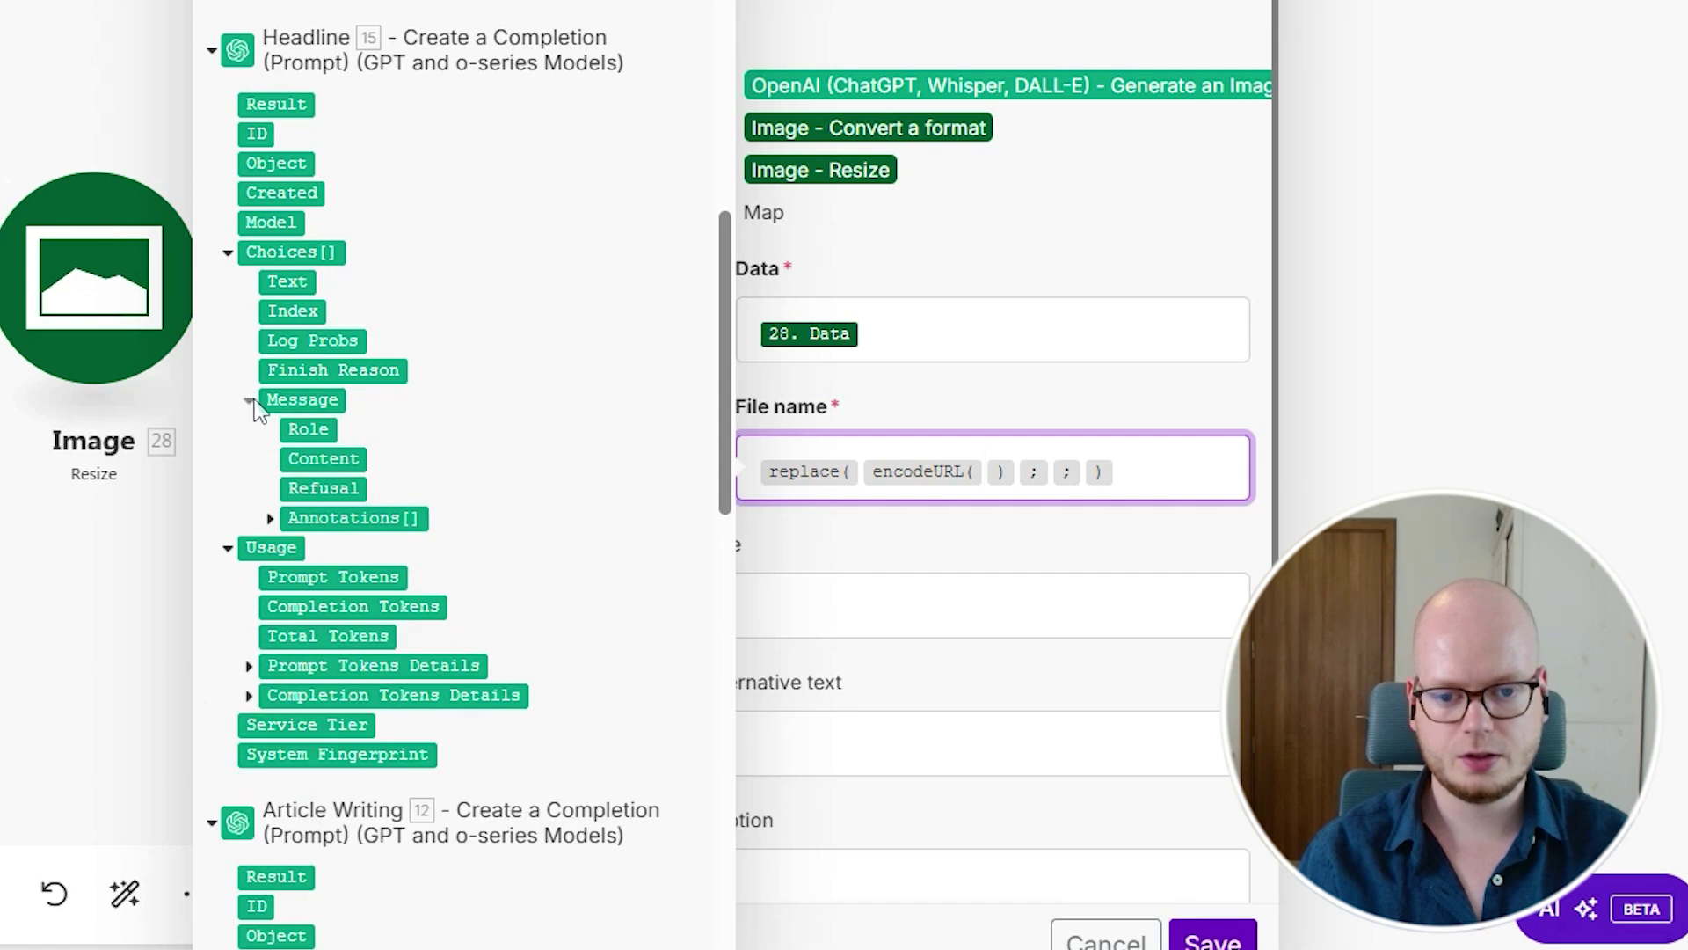
click(315, 464)
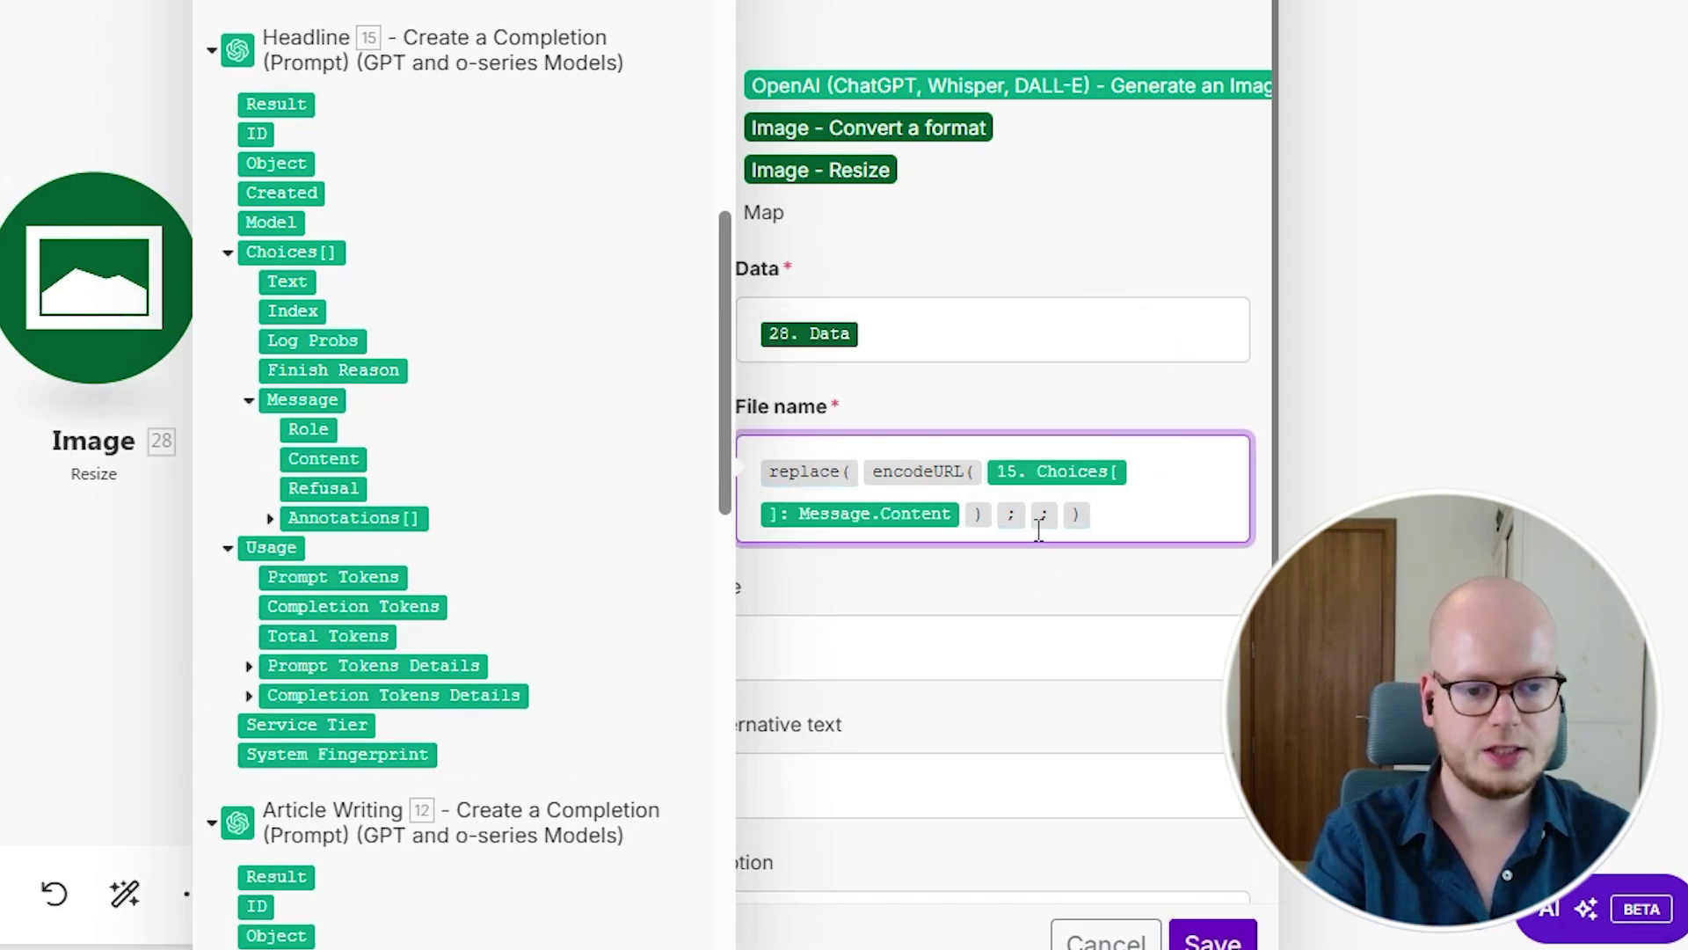
- Set the replace function to swap % for - and append .jpg to the file name
key(Right)
key(Right)
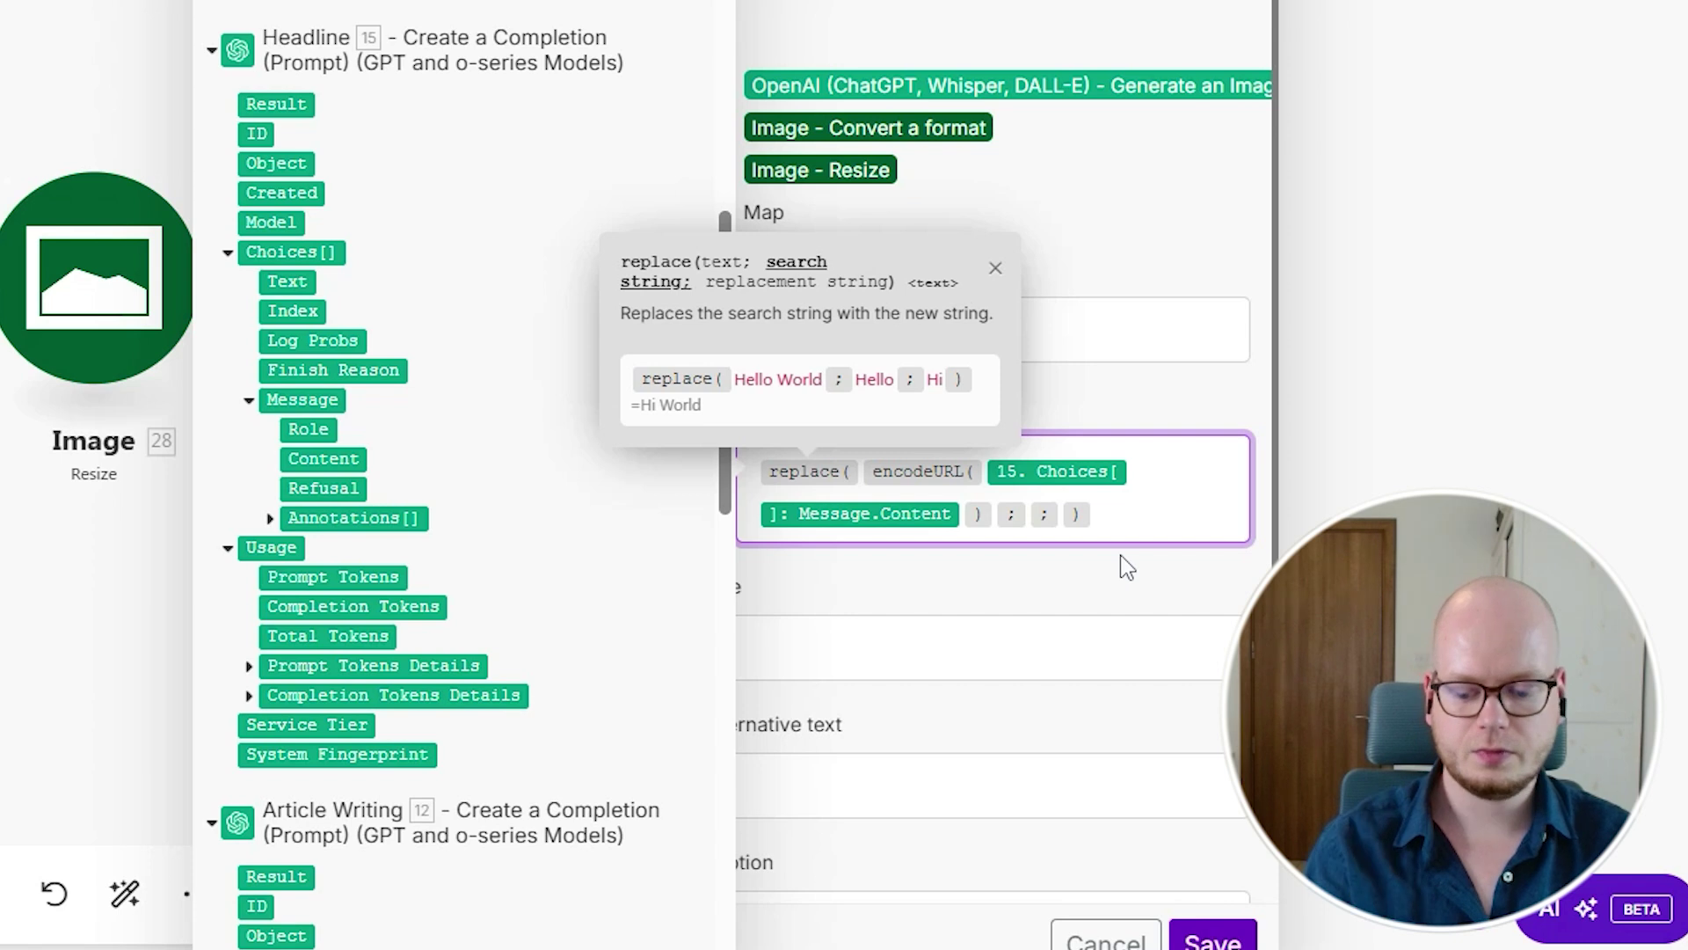
text(%)
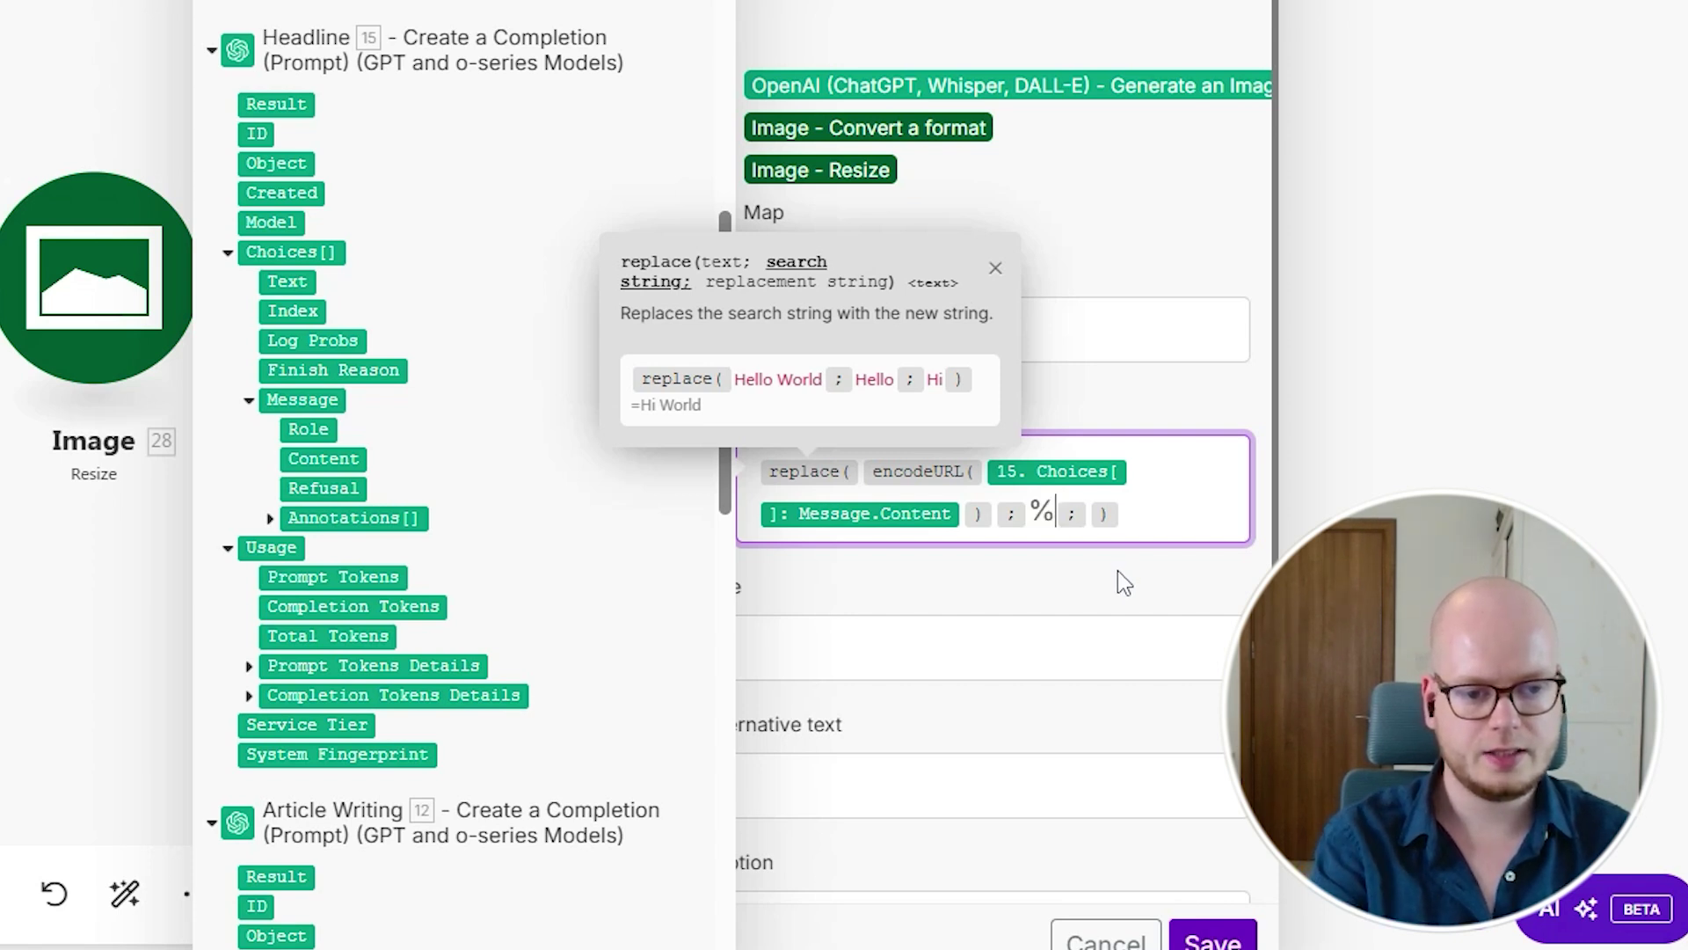
key(Right)
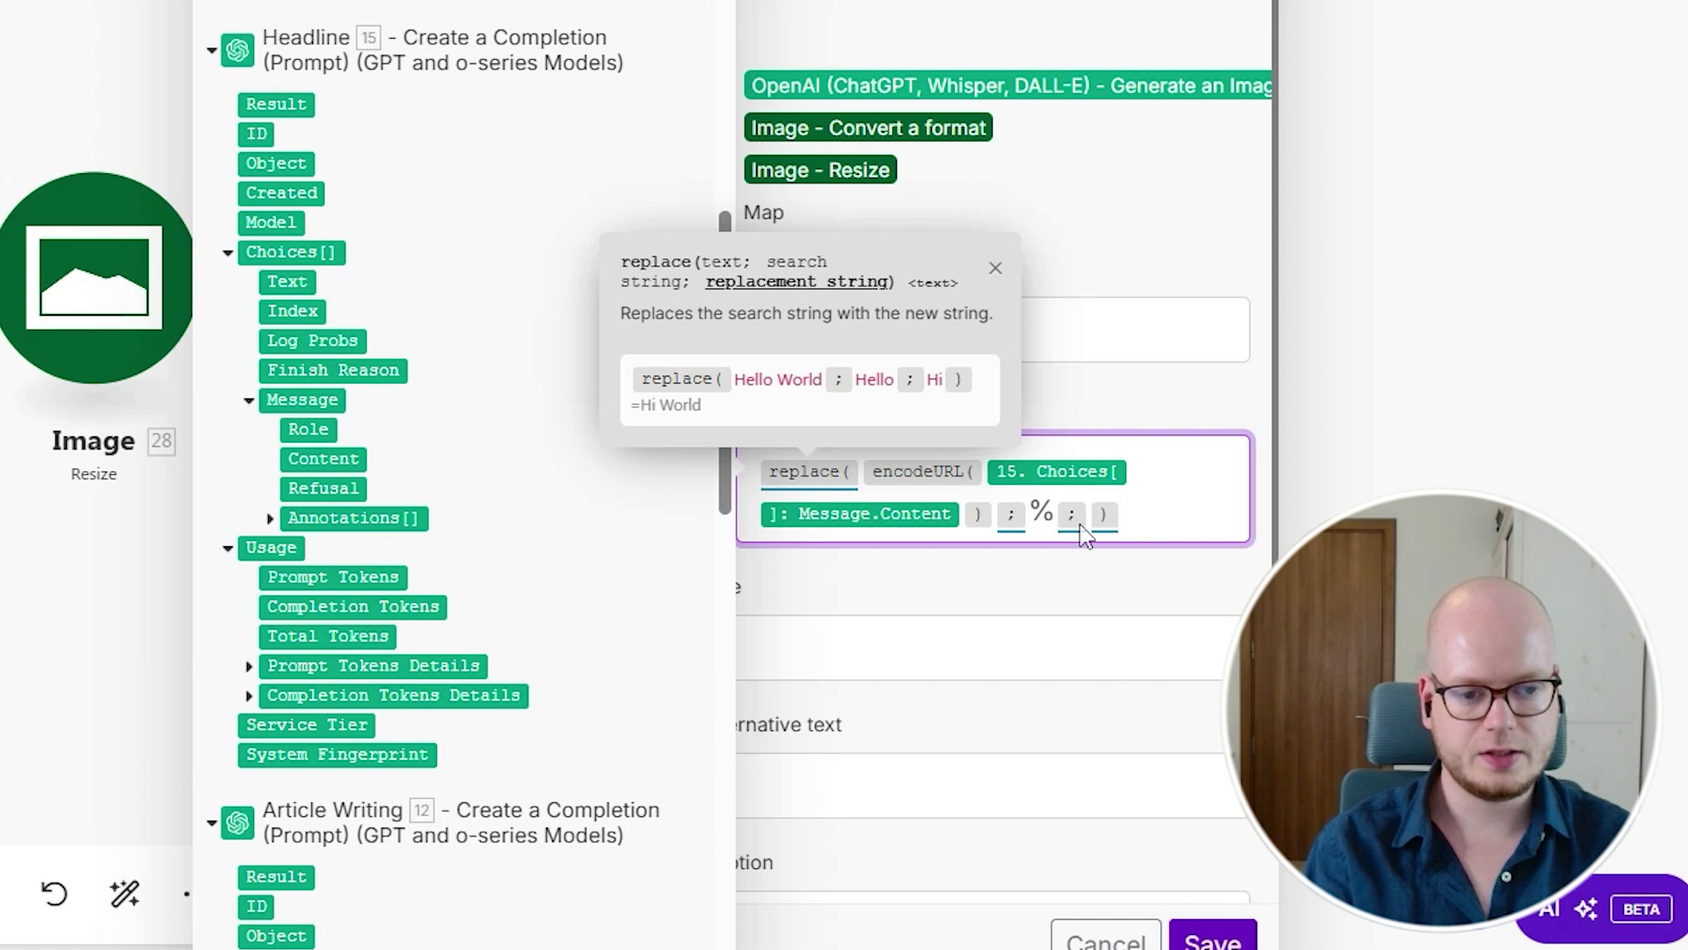
text(-)
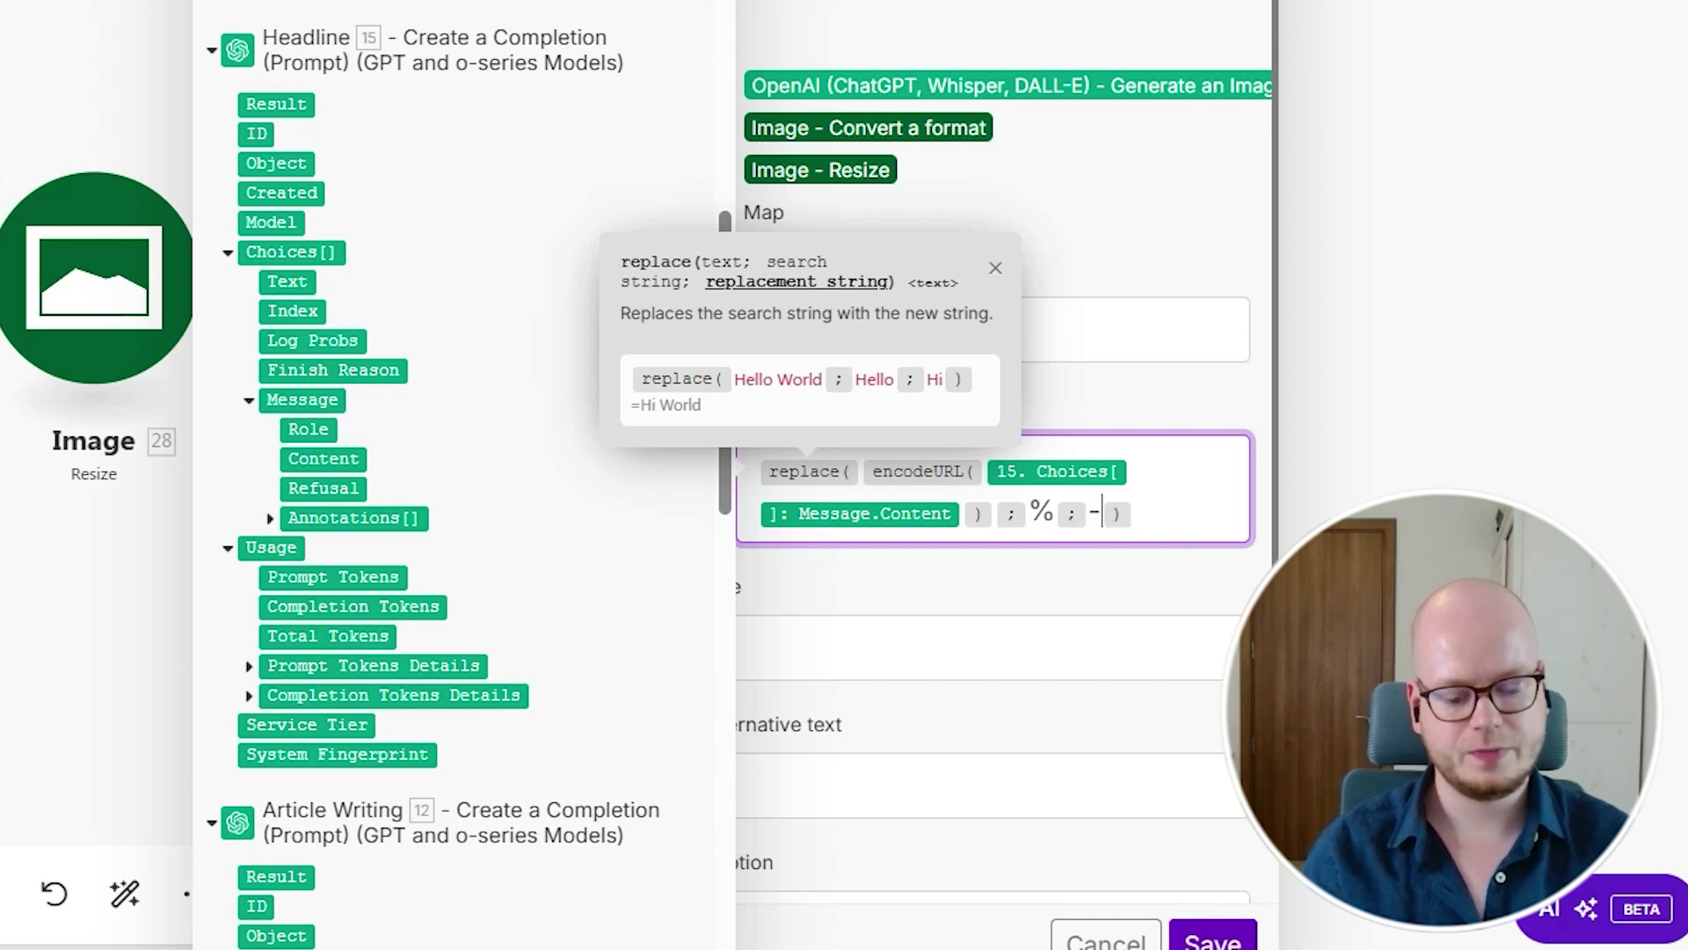
click(1134, 512)
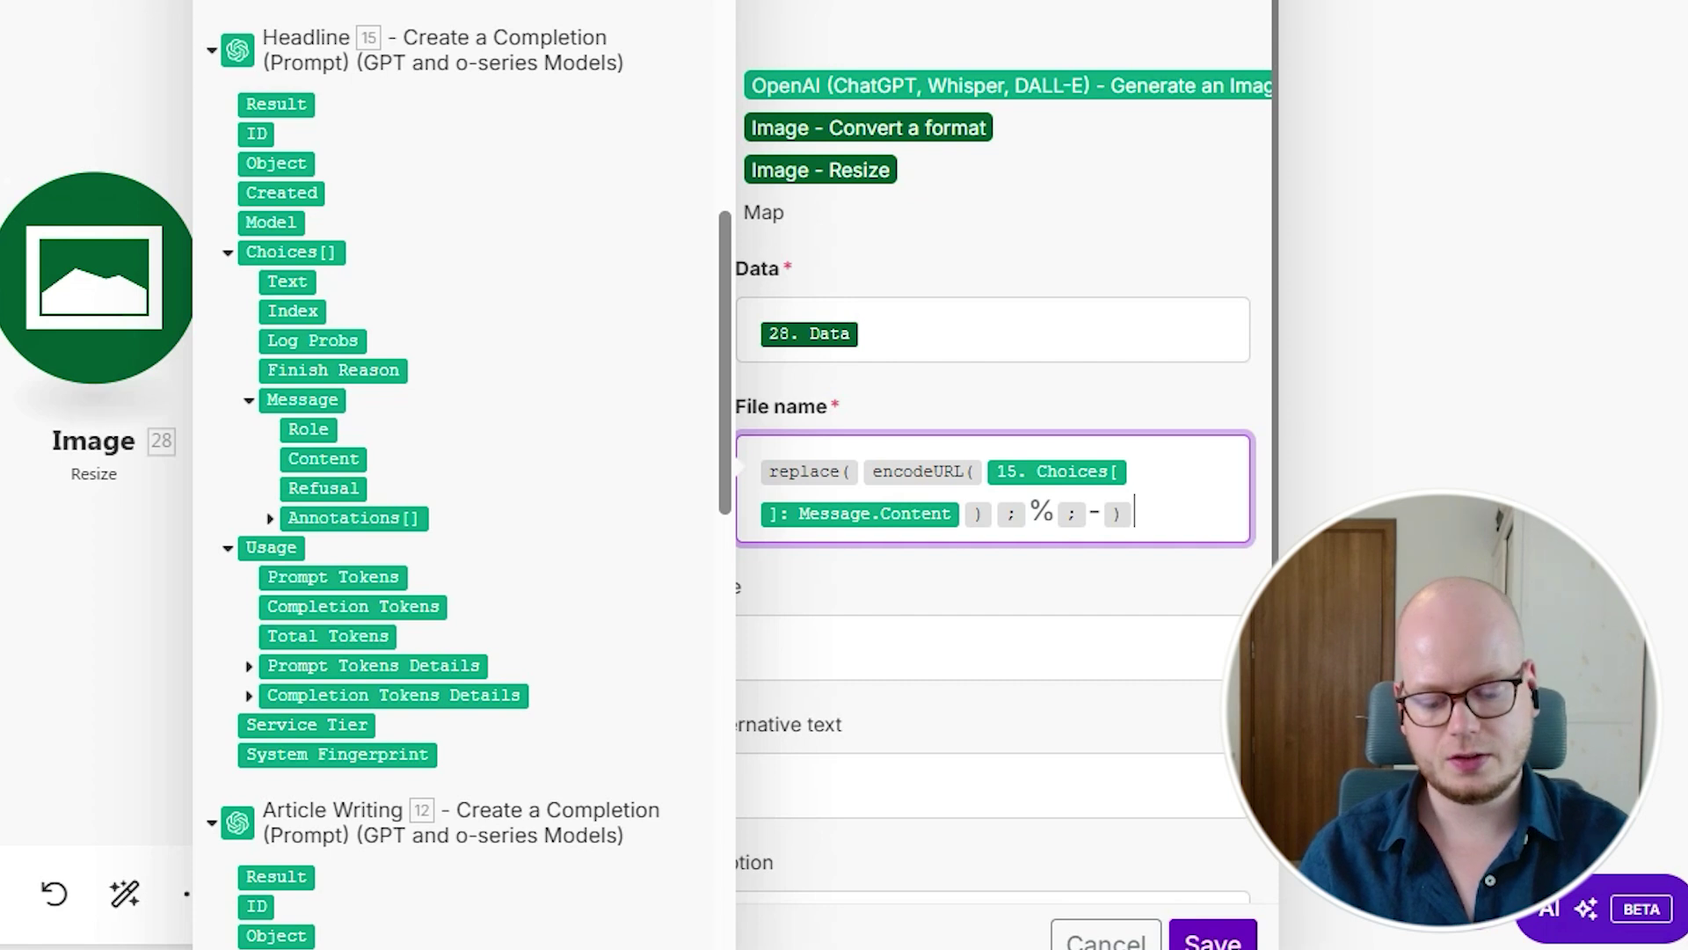
text(.jp)
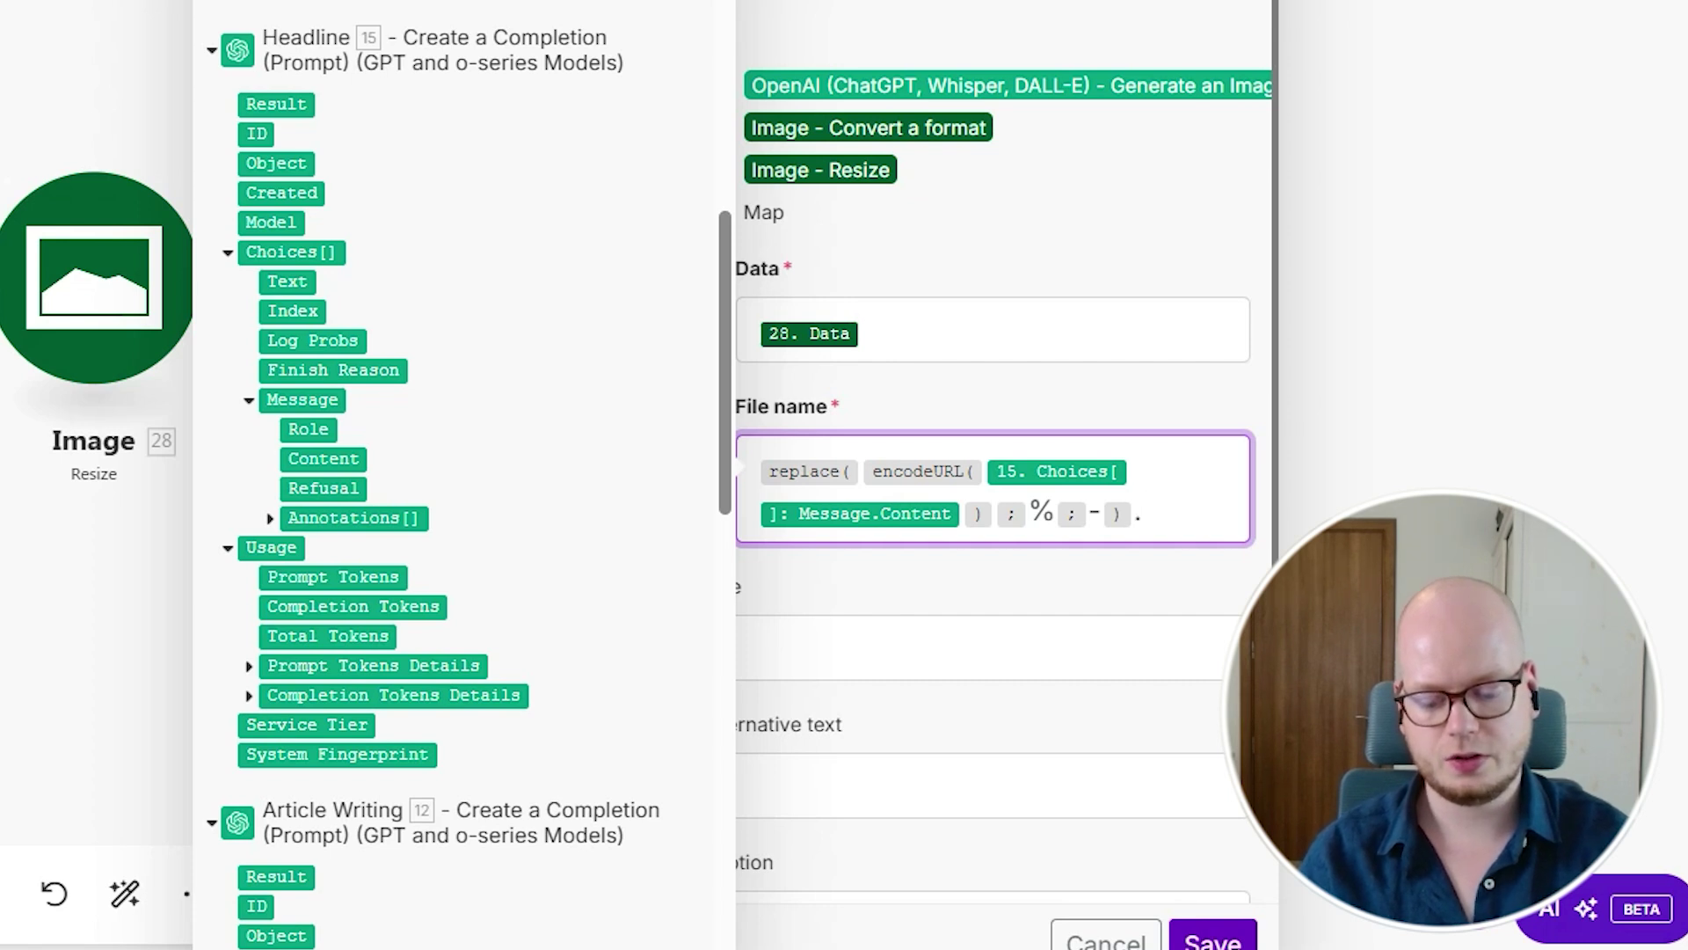
text(g)
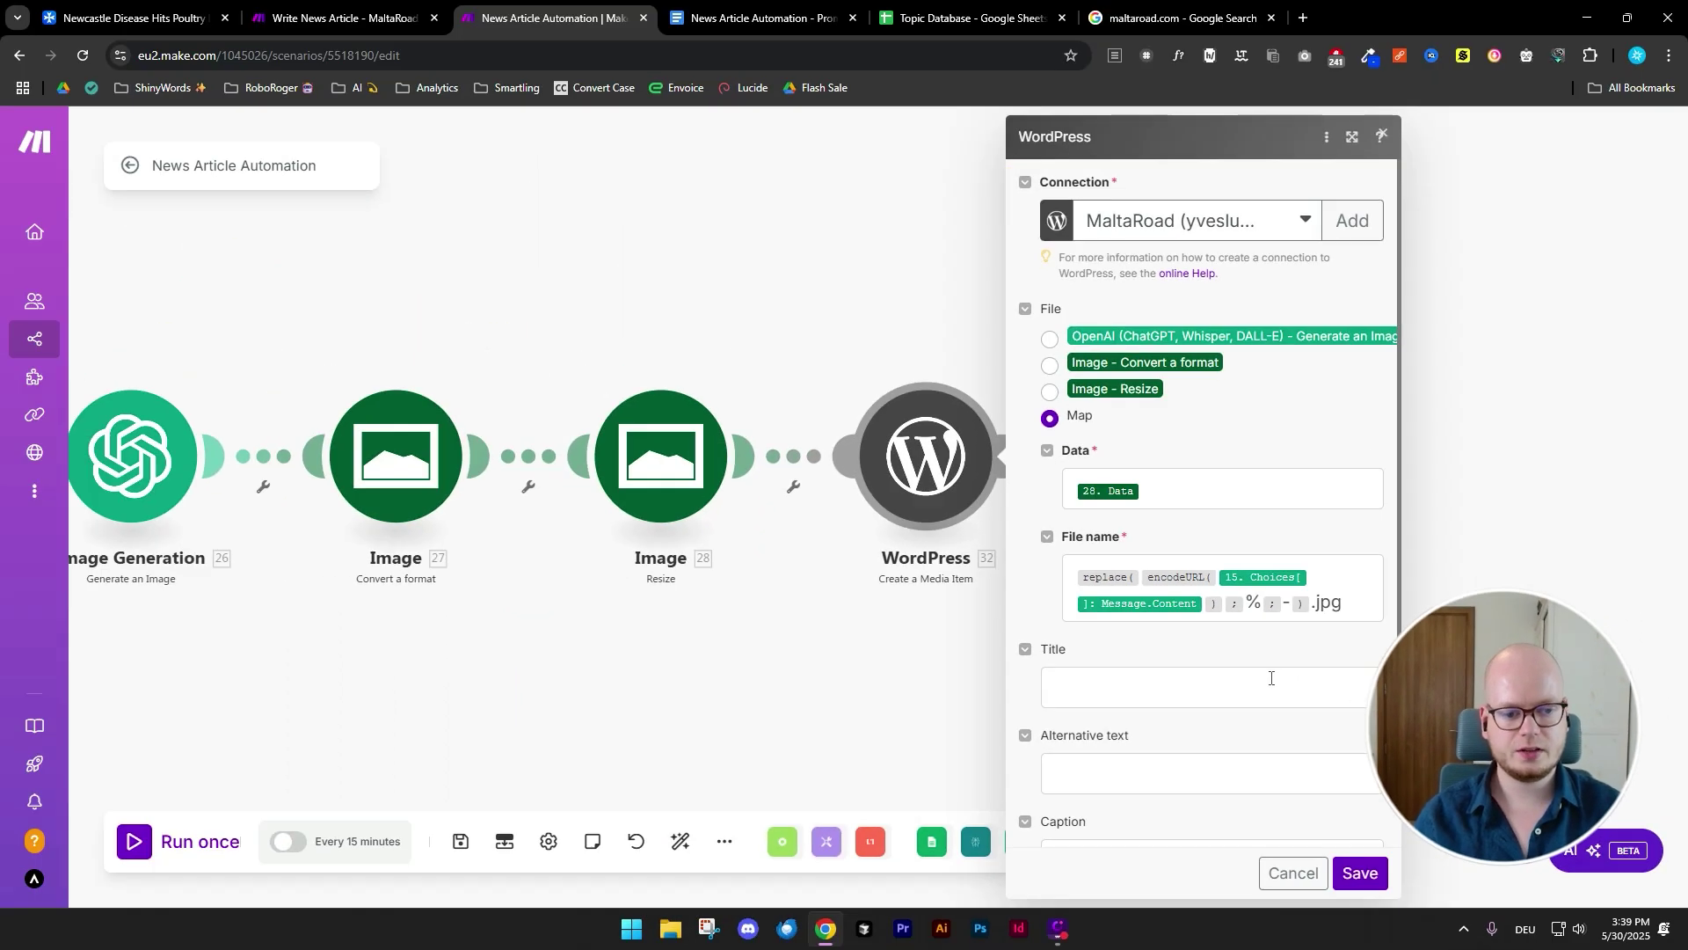
- Map the Message Content from Headline's Choices as the media item's title and save the WordPress module
click(1272, 678)
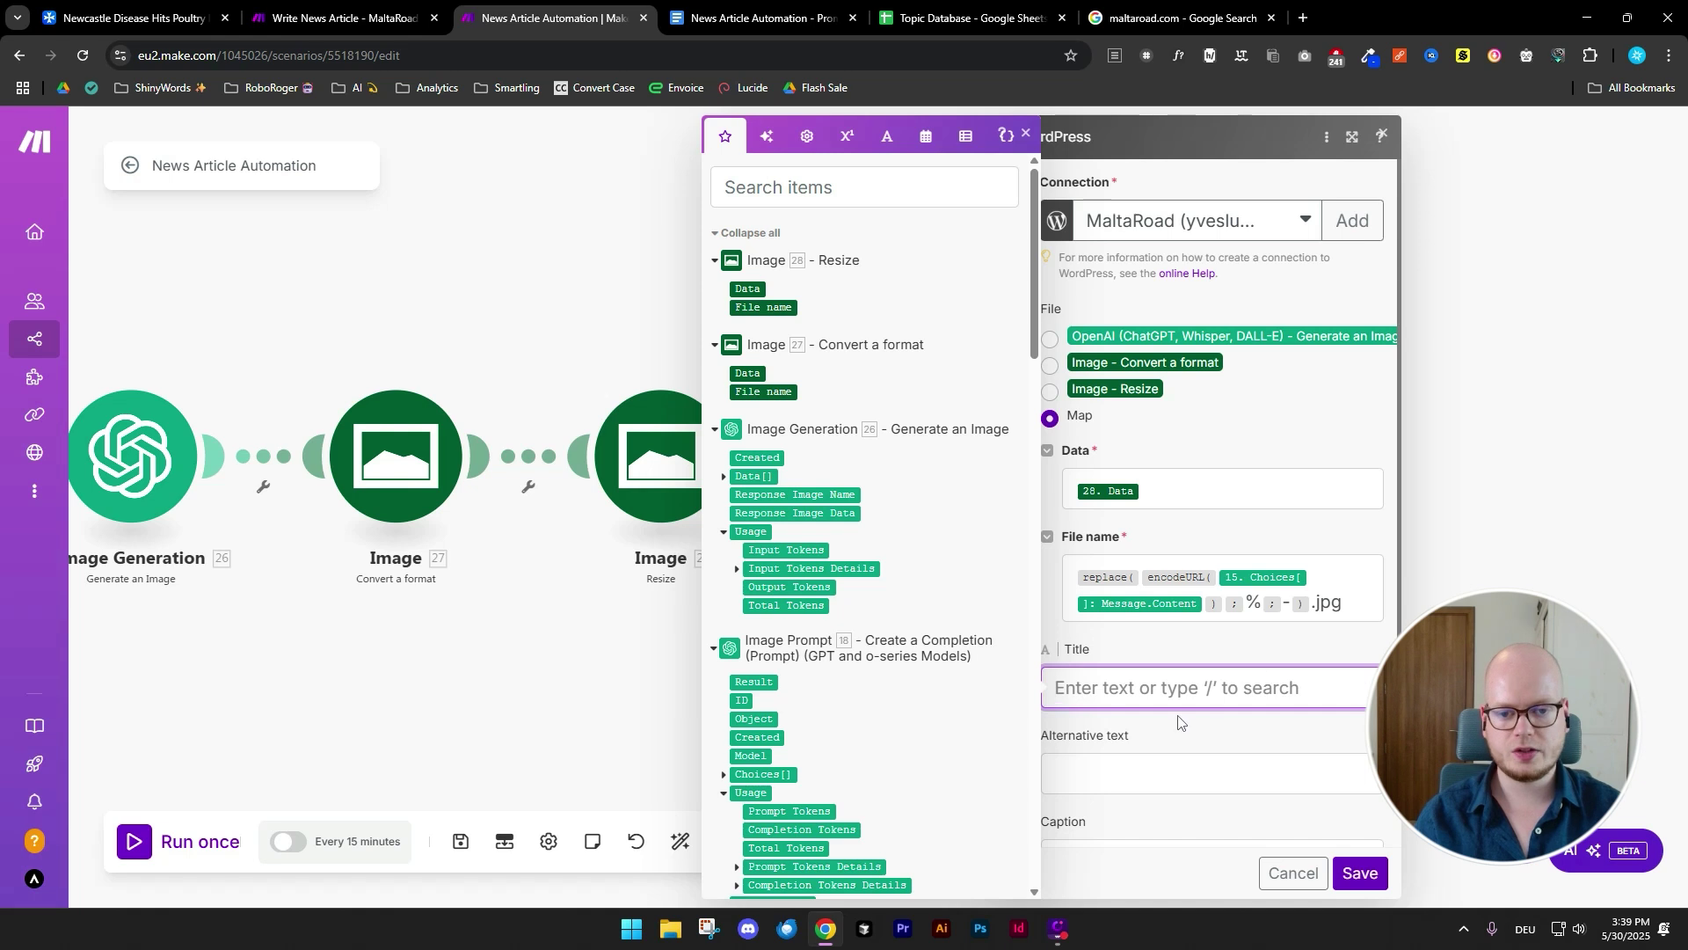
scroll(873, 570, down, 3)
scroll(872, 570, down, 10)
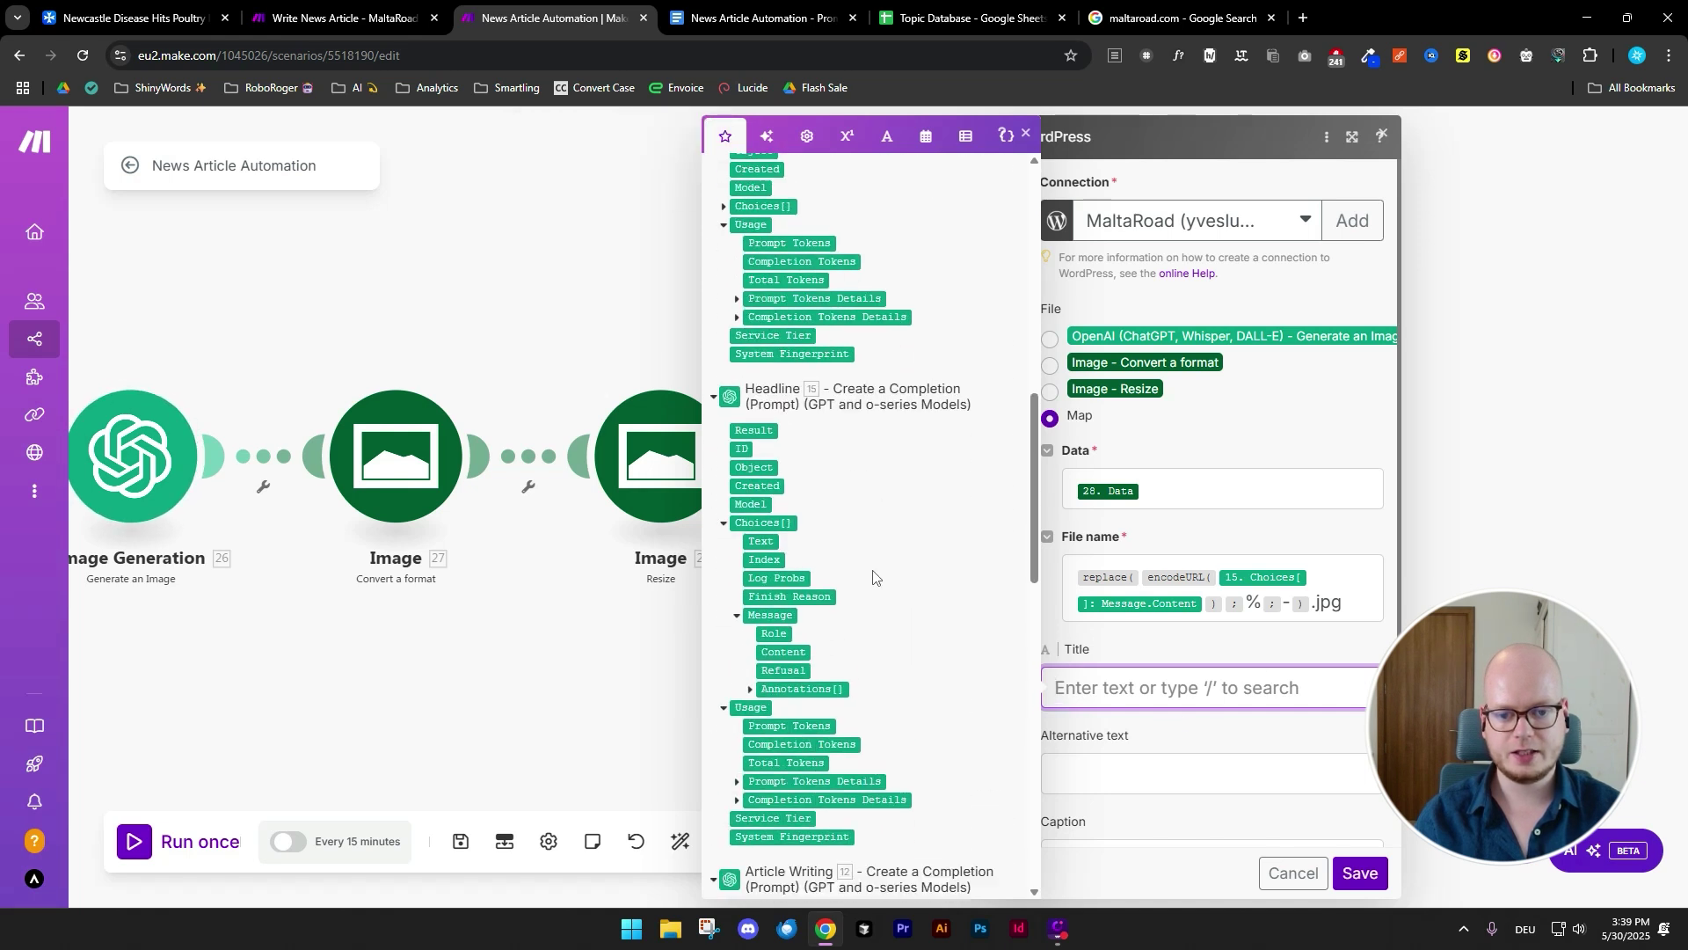
scroll(813, 493, down, 1)
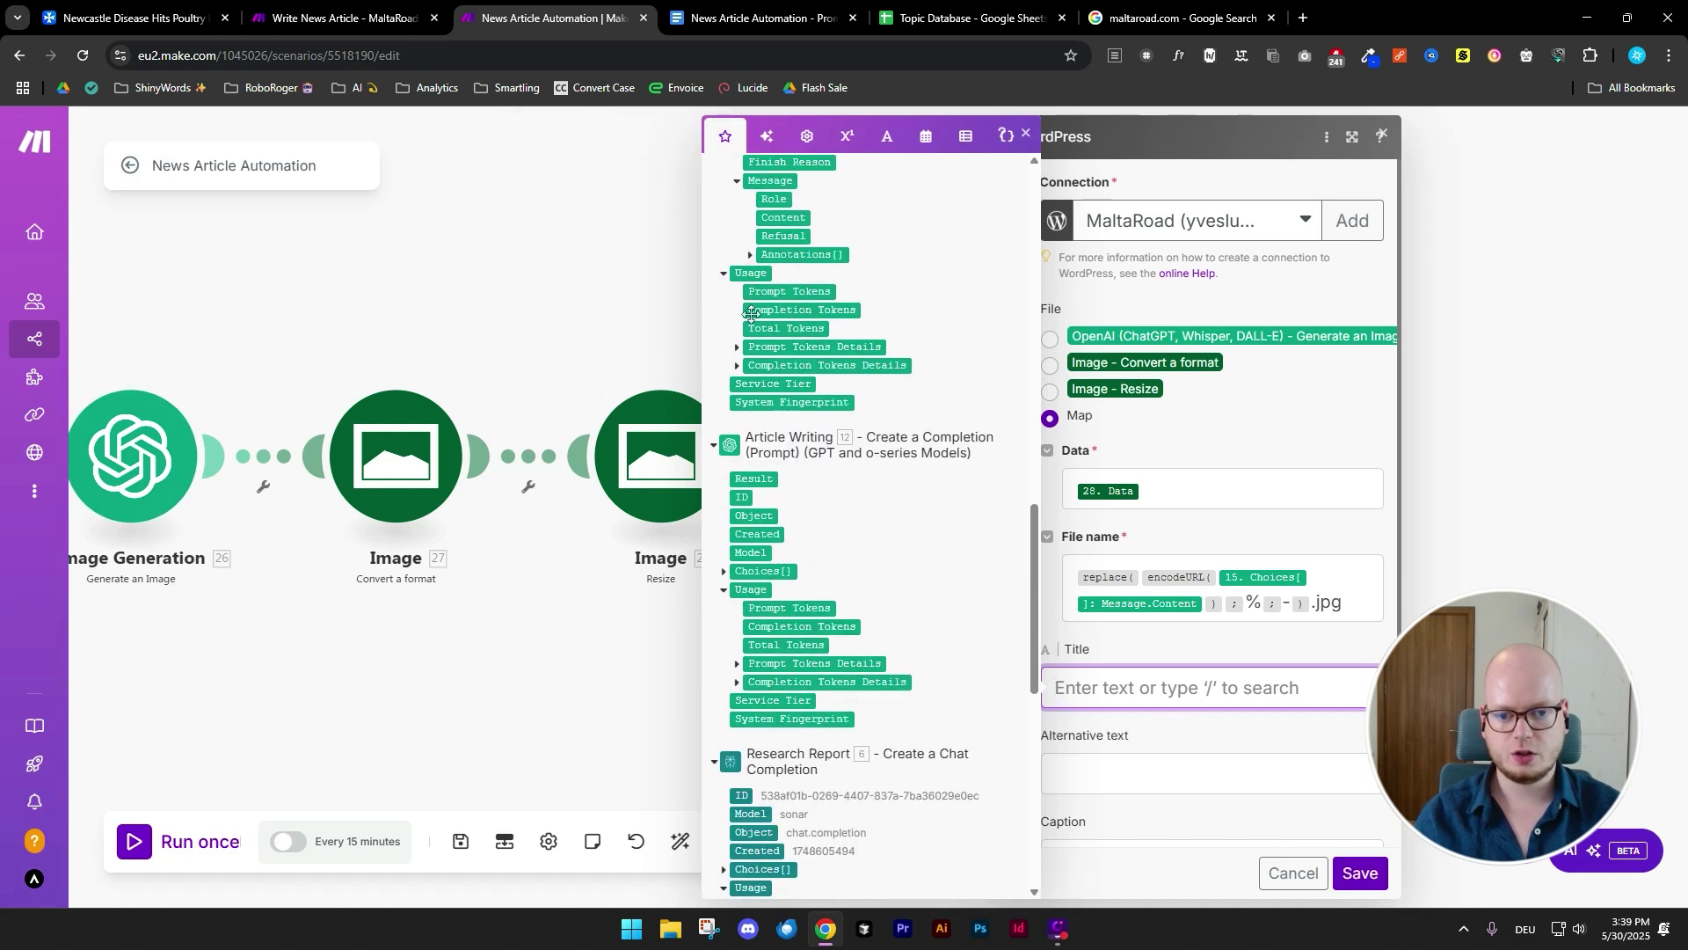
scroll(800, 466, up, 3)
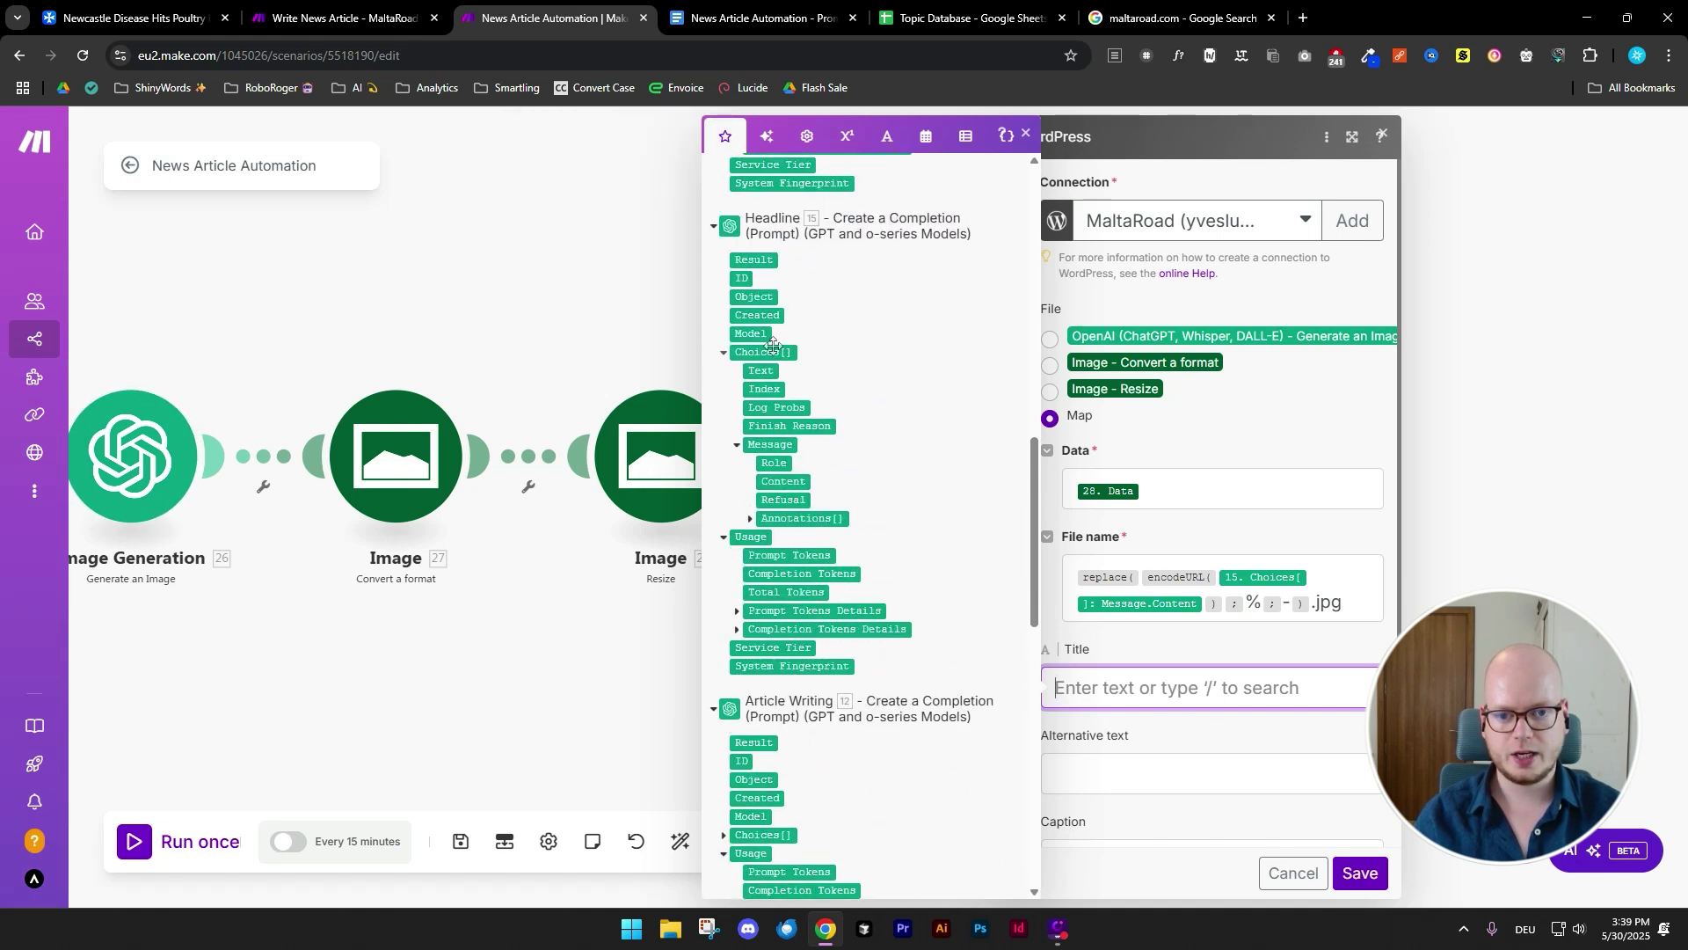
click(794, 483)
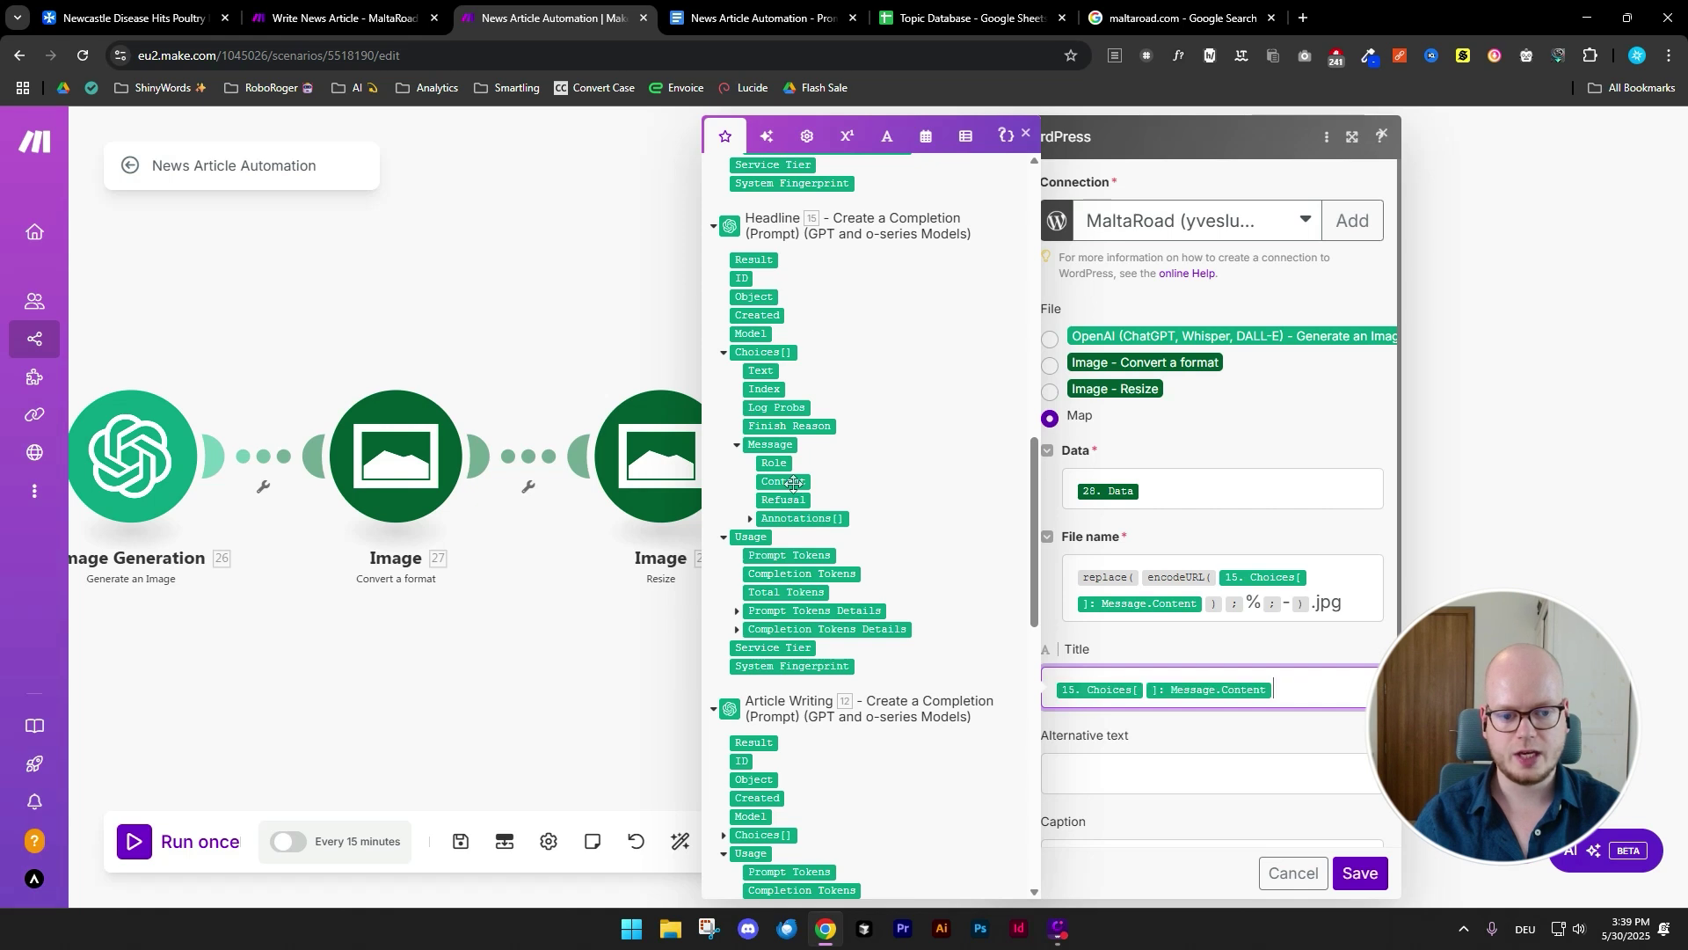
click(1260, 741)
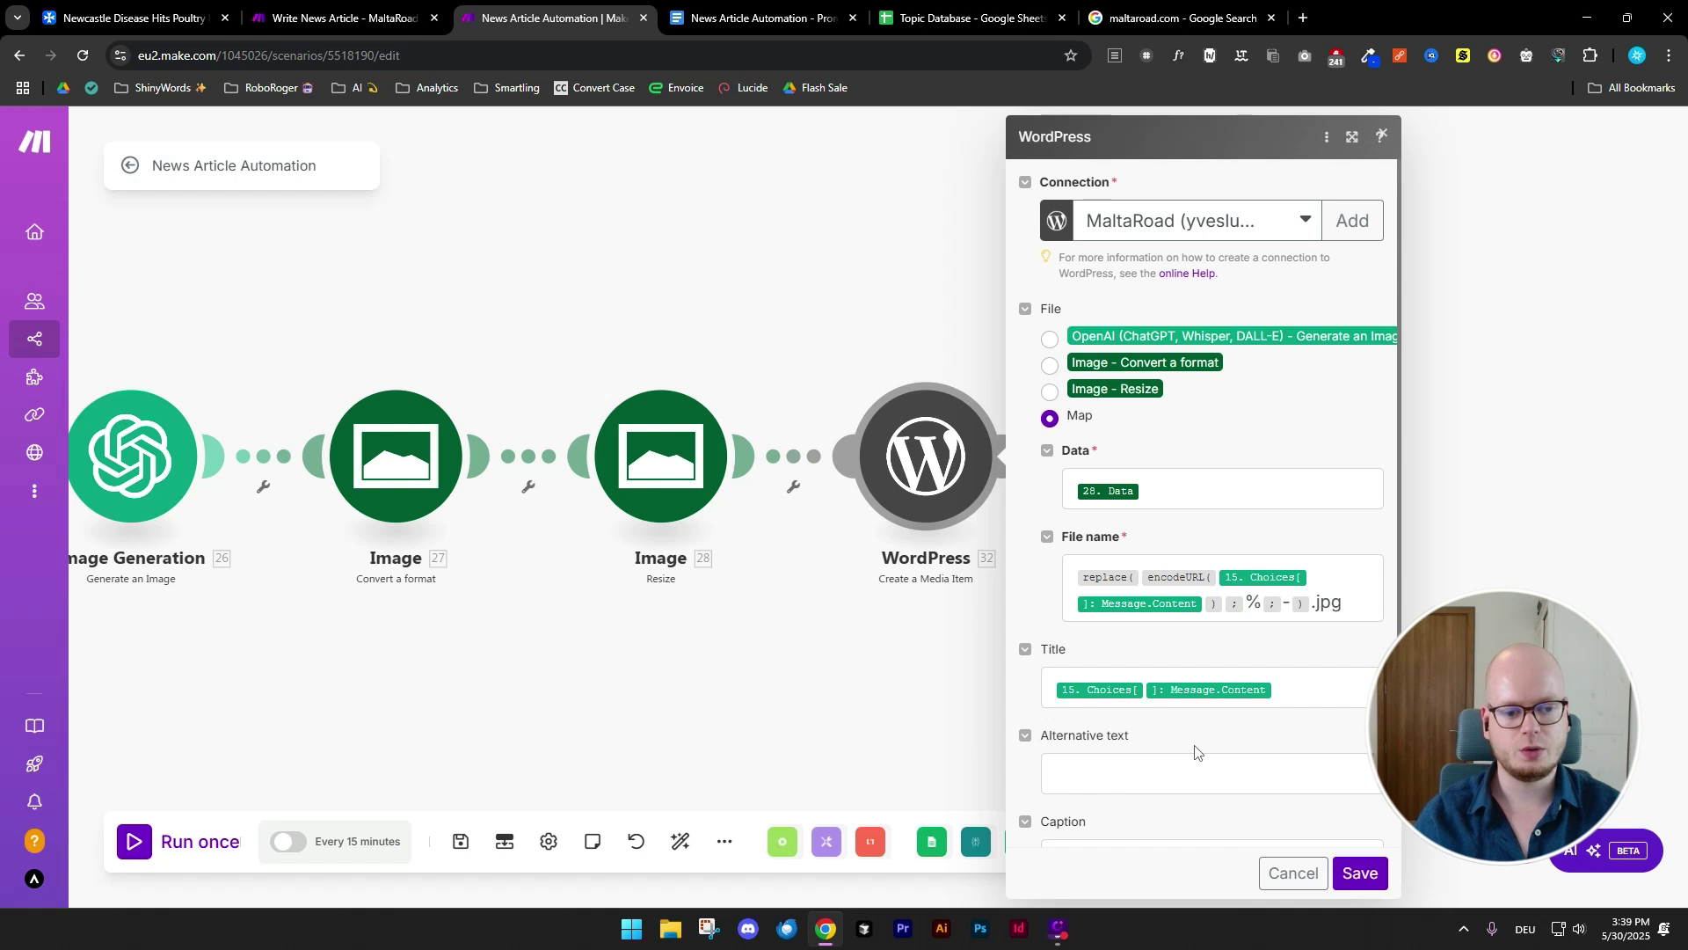
click(1363, 874)
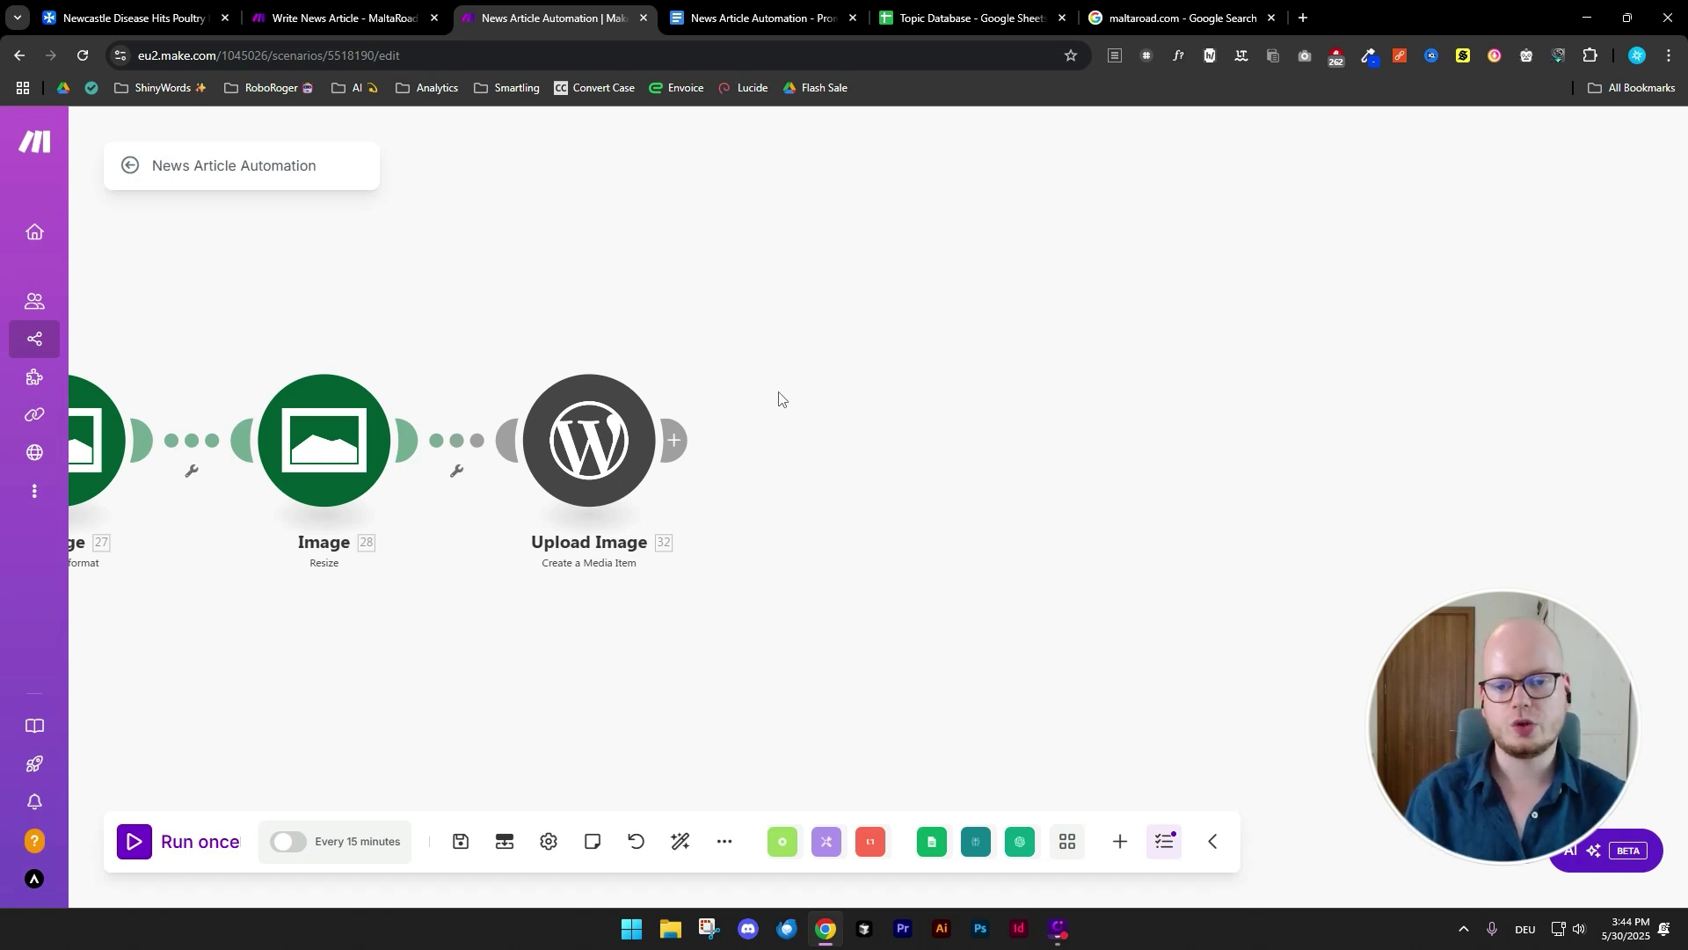
- Add a WordPress Create a Post module after the Upload Image module
click(677, 439)
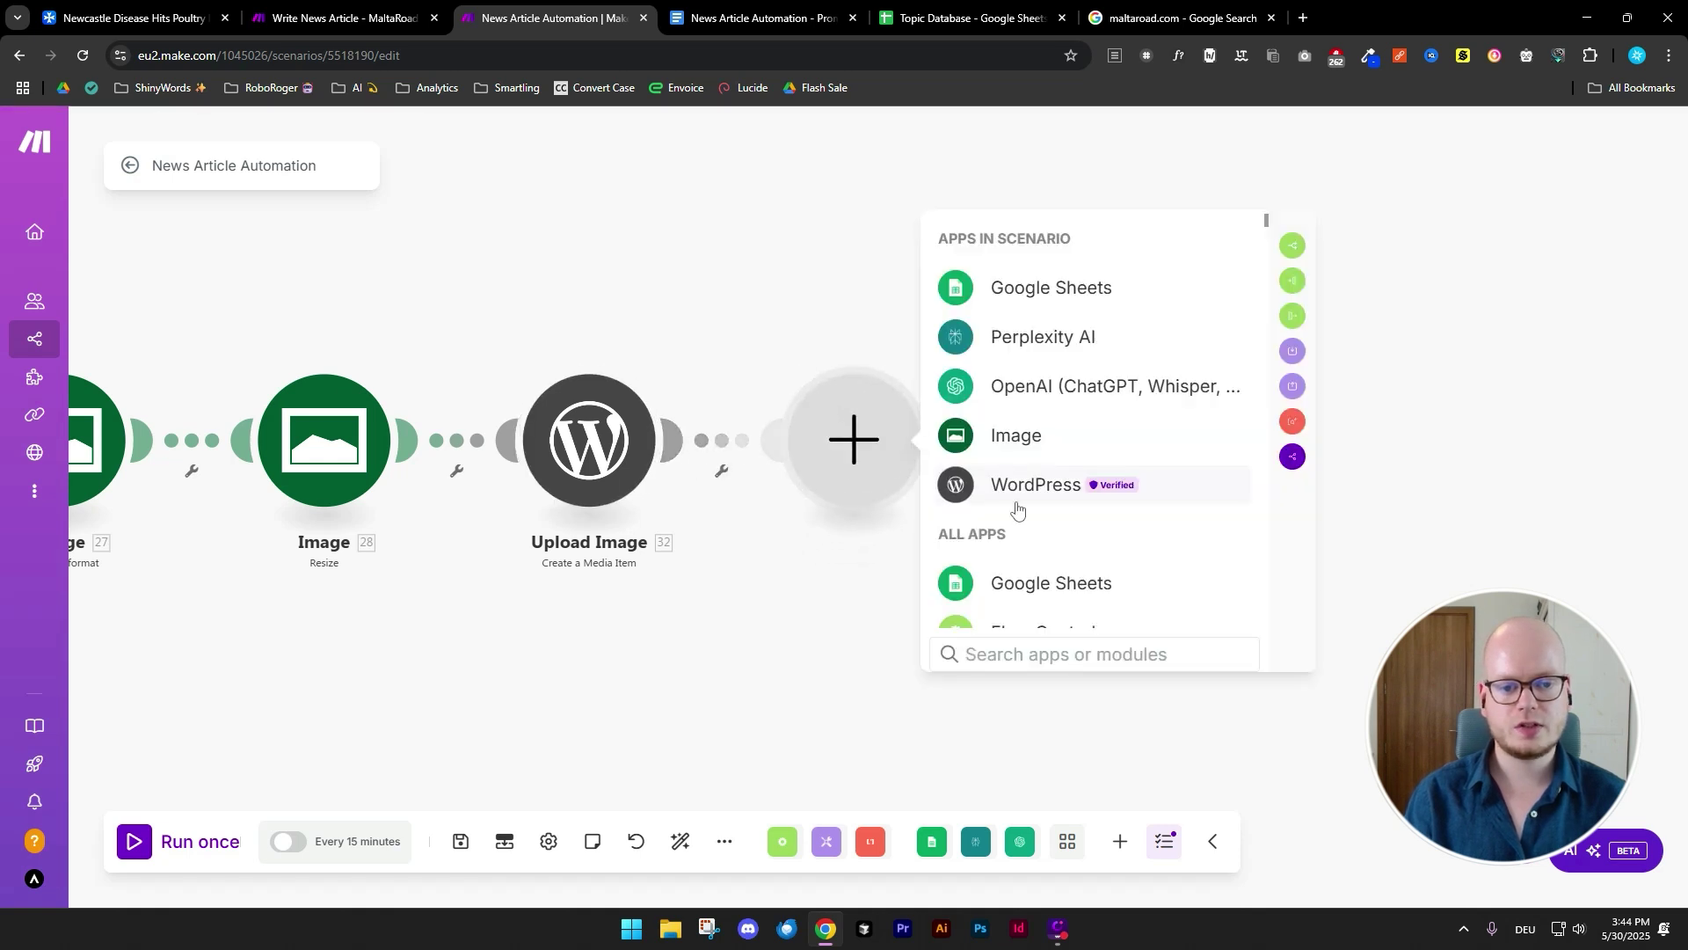
click(1184, 493)
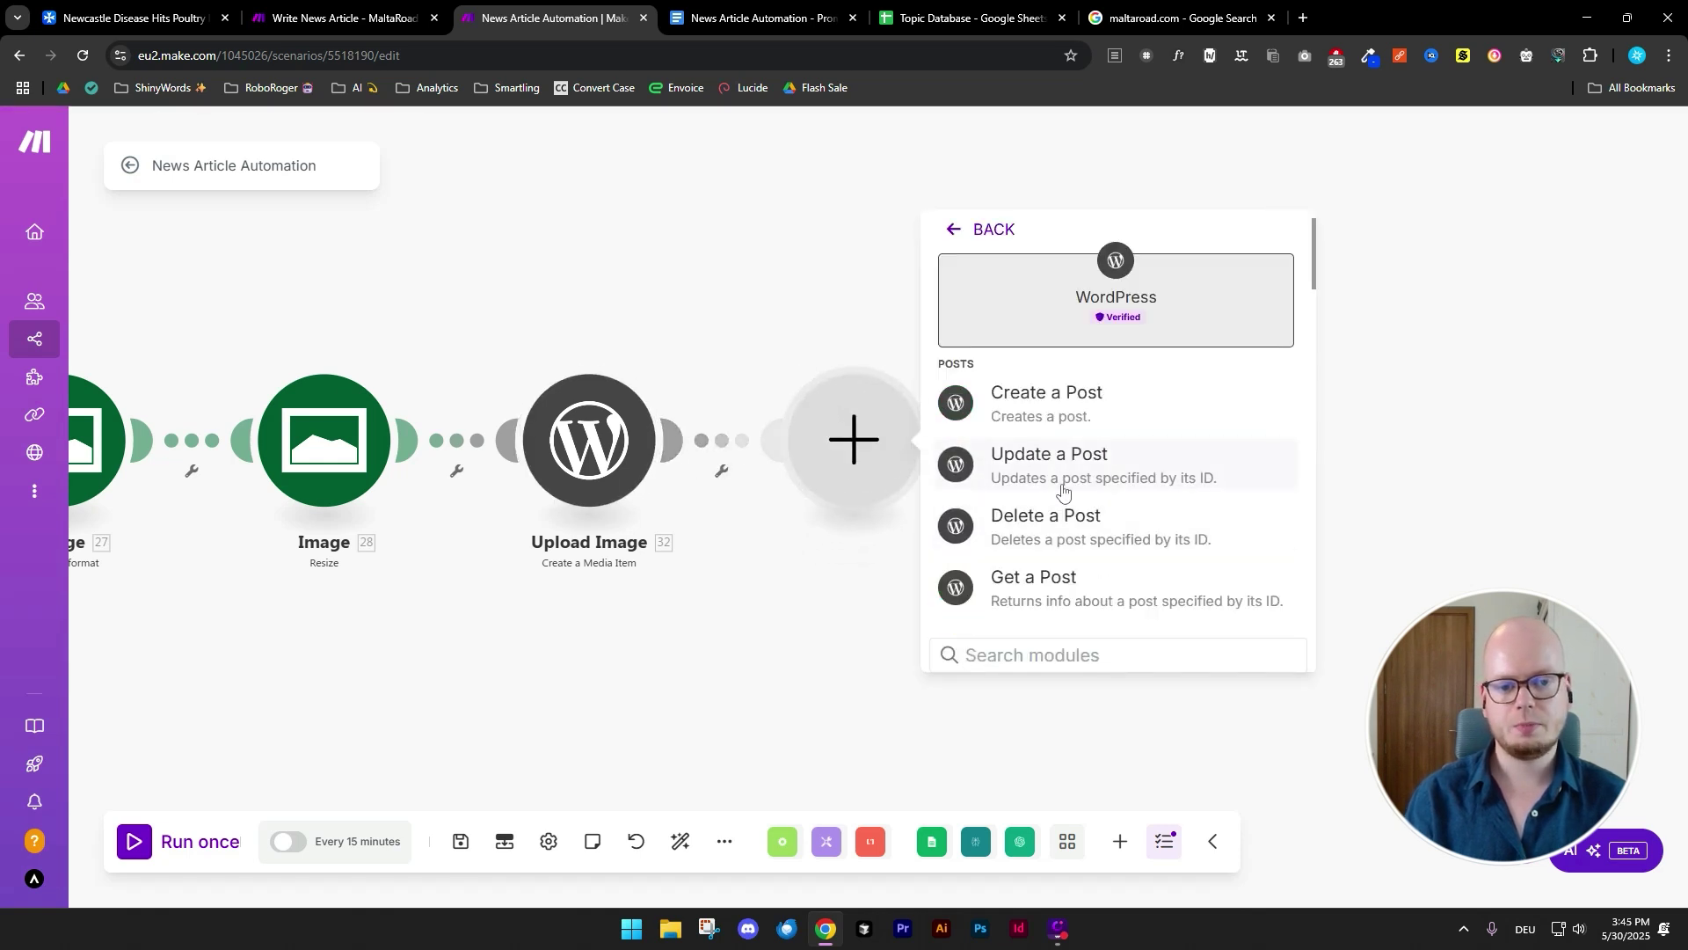
click(1188, 409)
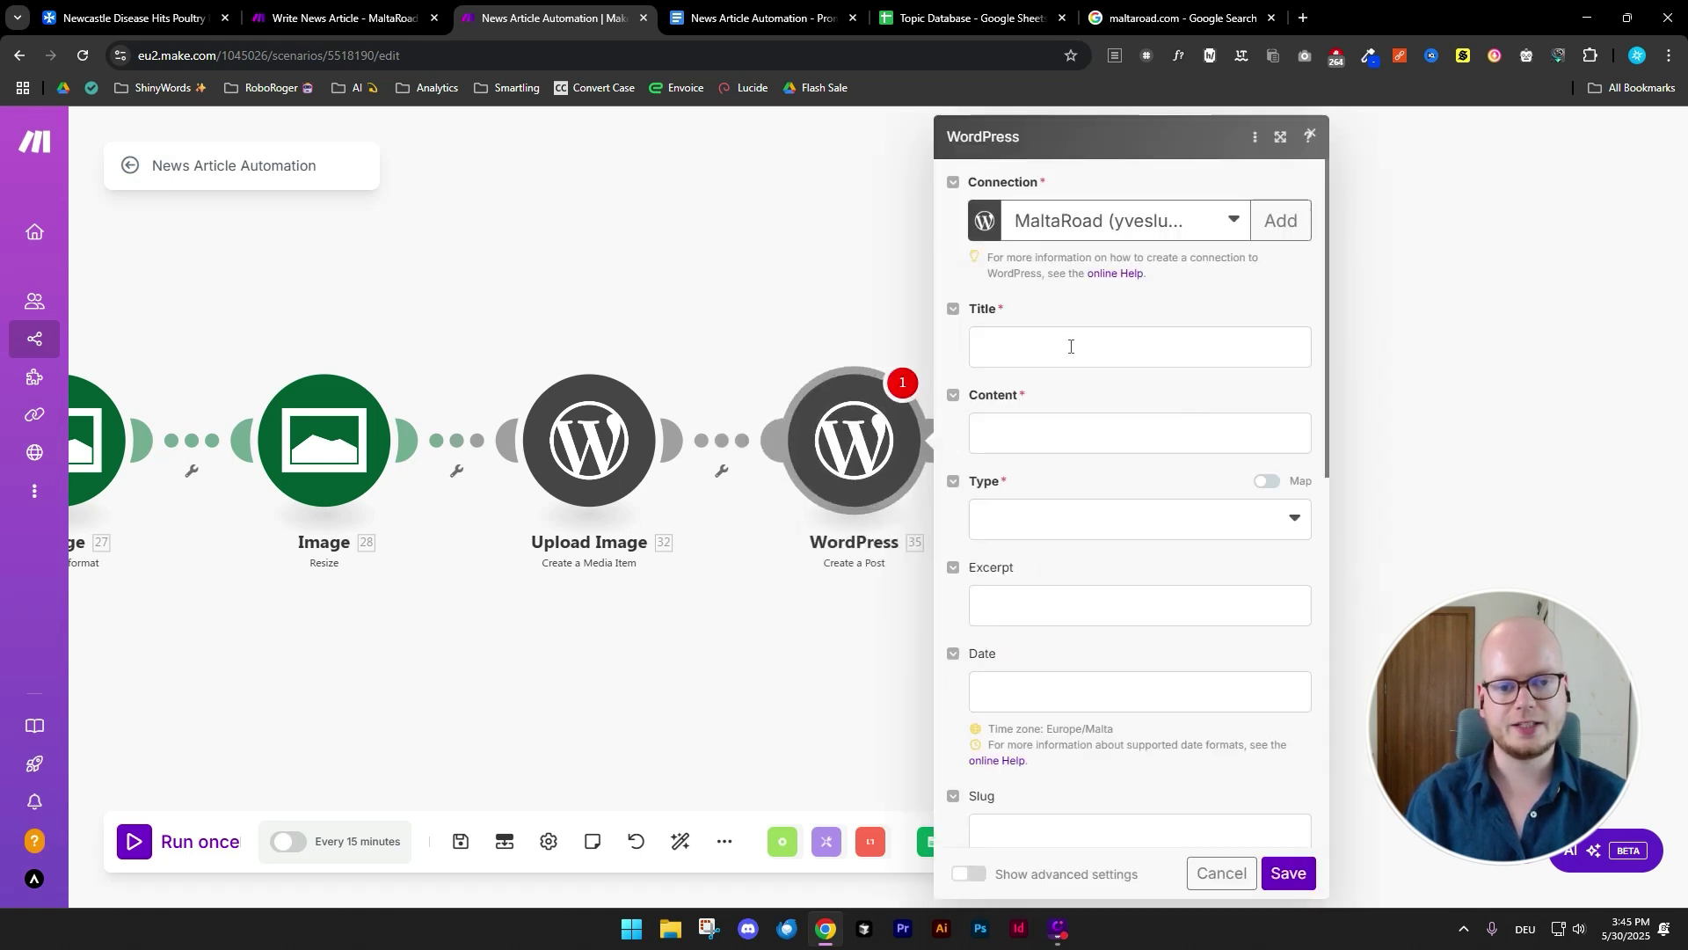
- Map the Message Content from Headline's Choices as the post title
click(1071, 346)
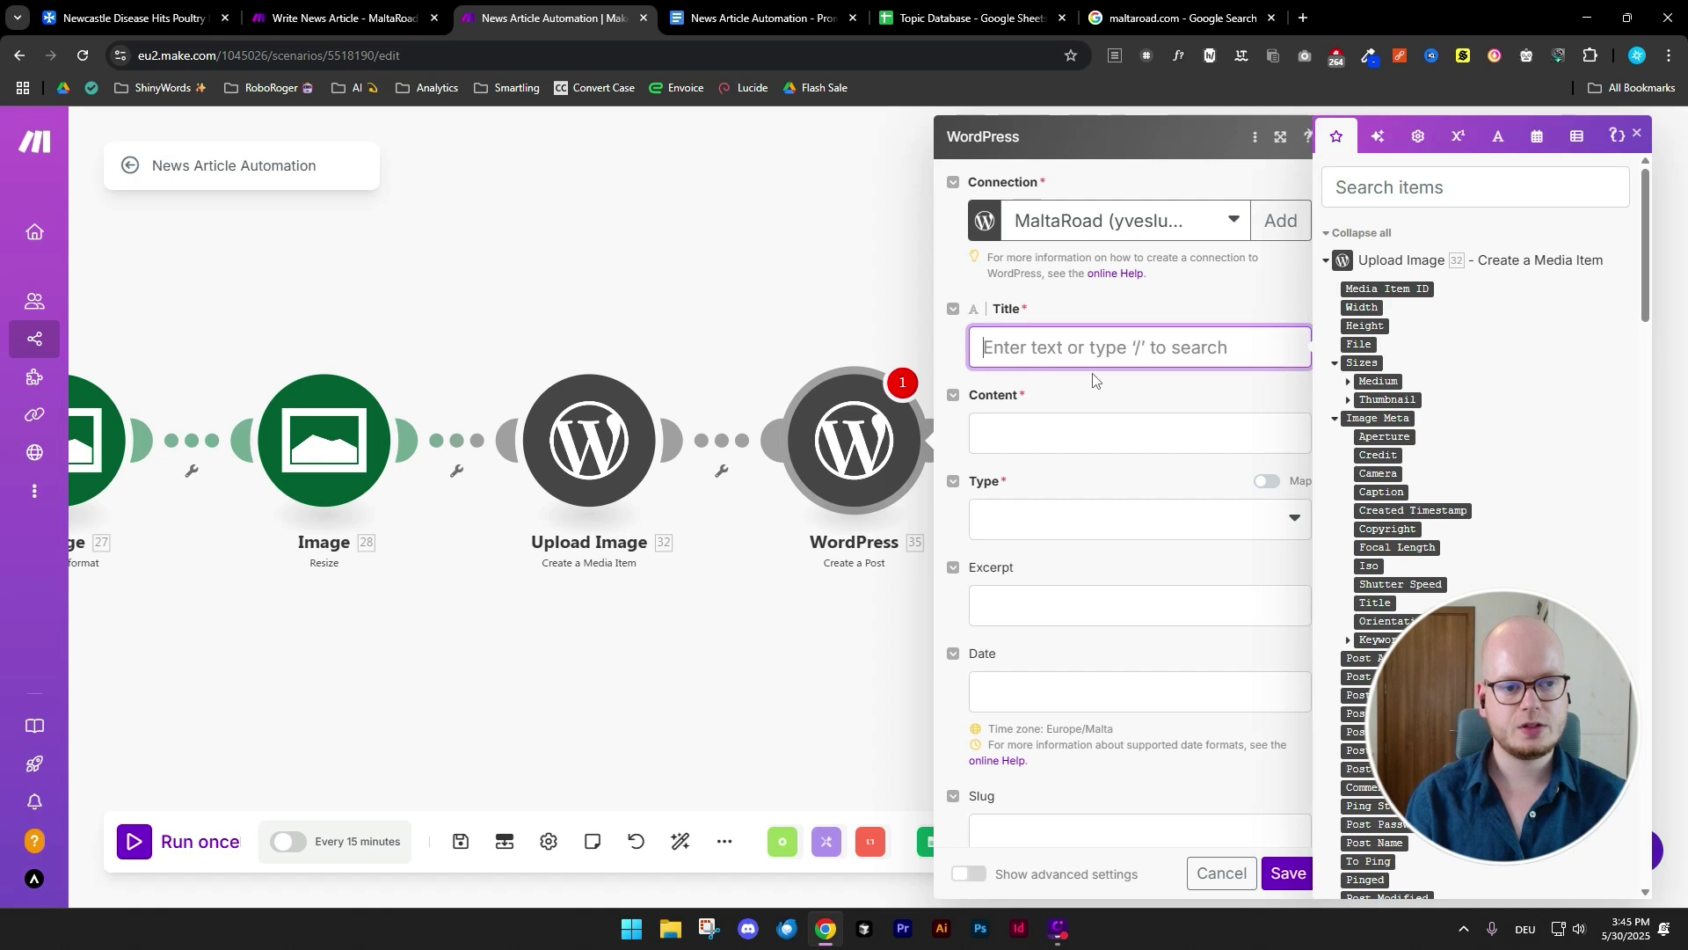
scroll(1480, 389, down, 15)
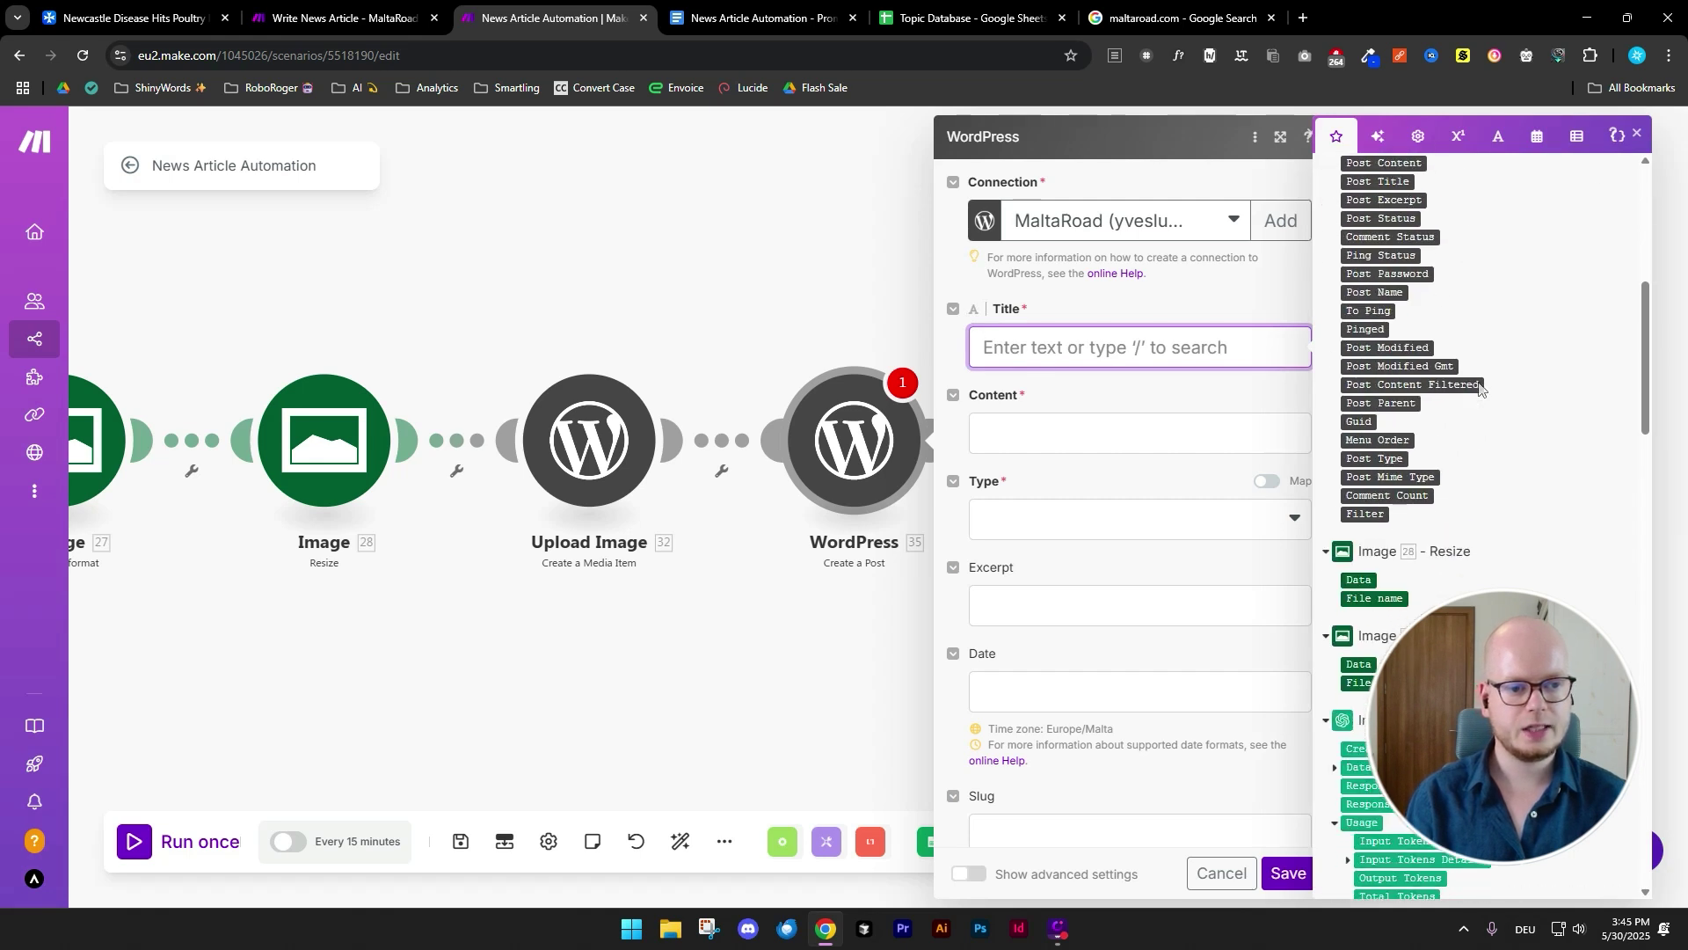
scroll(1486, 413, down, 5)
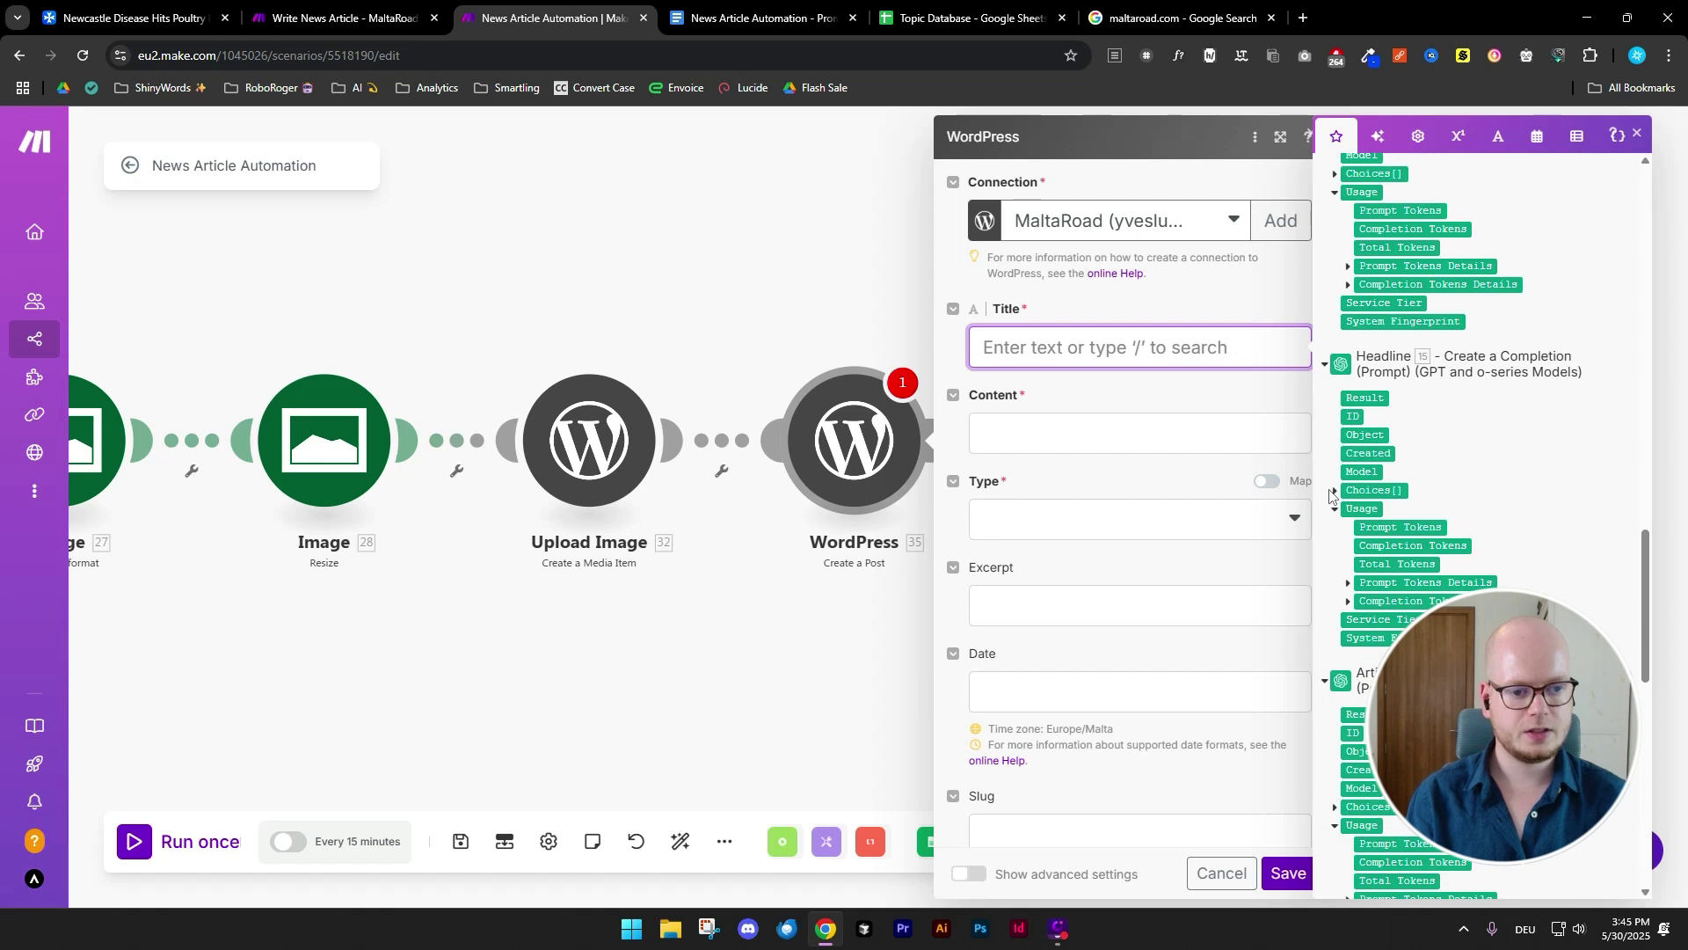
click(1335, 492)
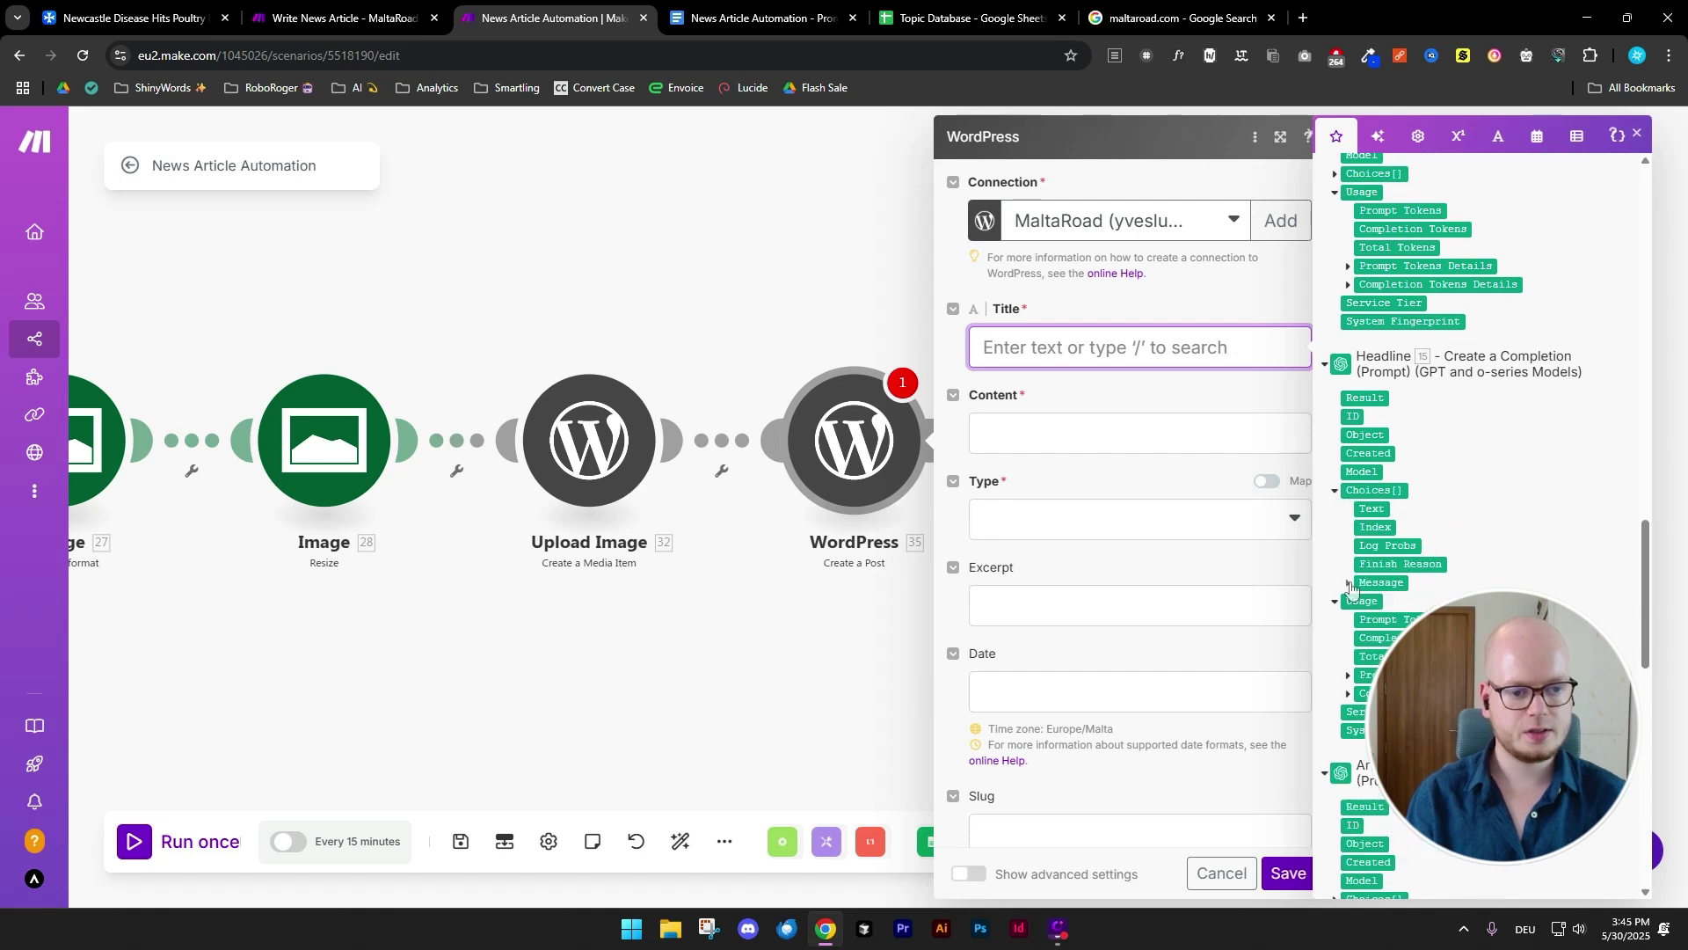
click(1349, 583)
click(1396, 618)
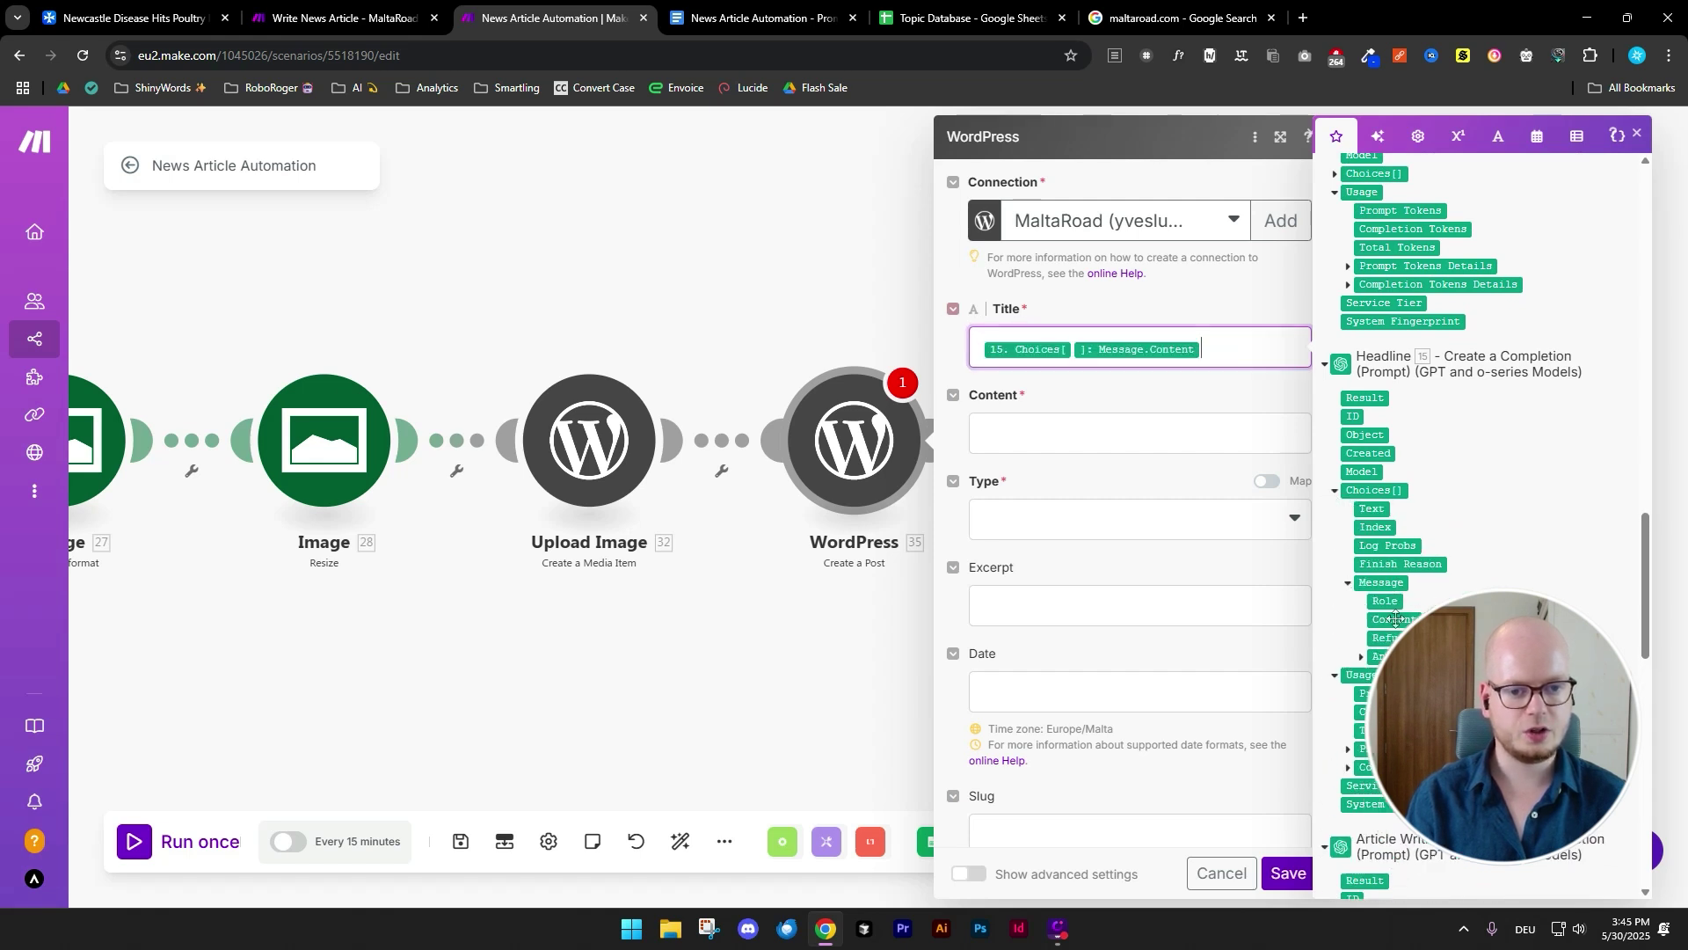
- Map the Message Content from Article Writing's Choices as the post content and set the type to Posts
click(1045, 444)
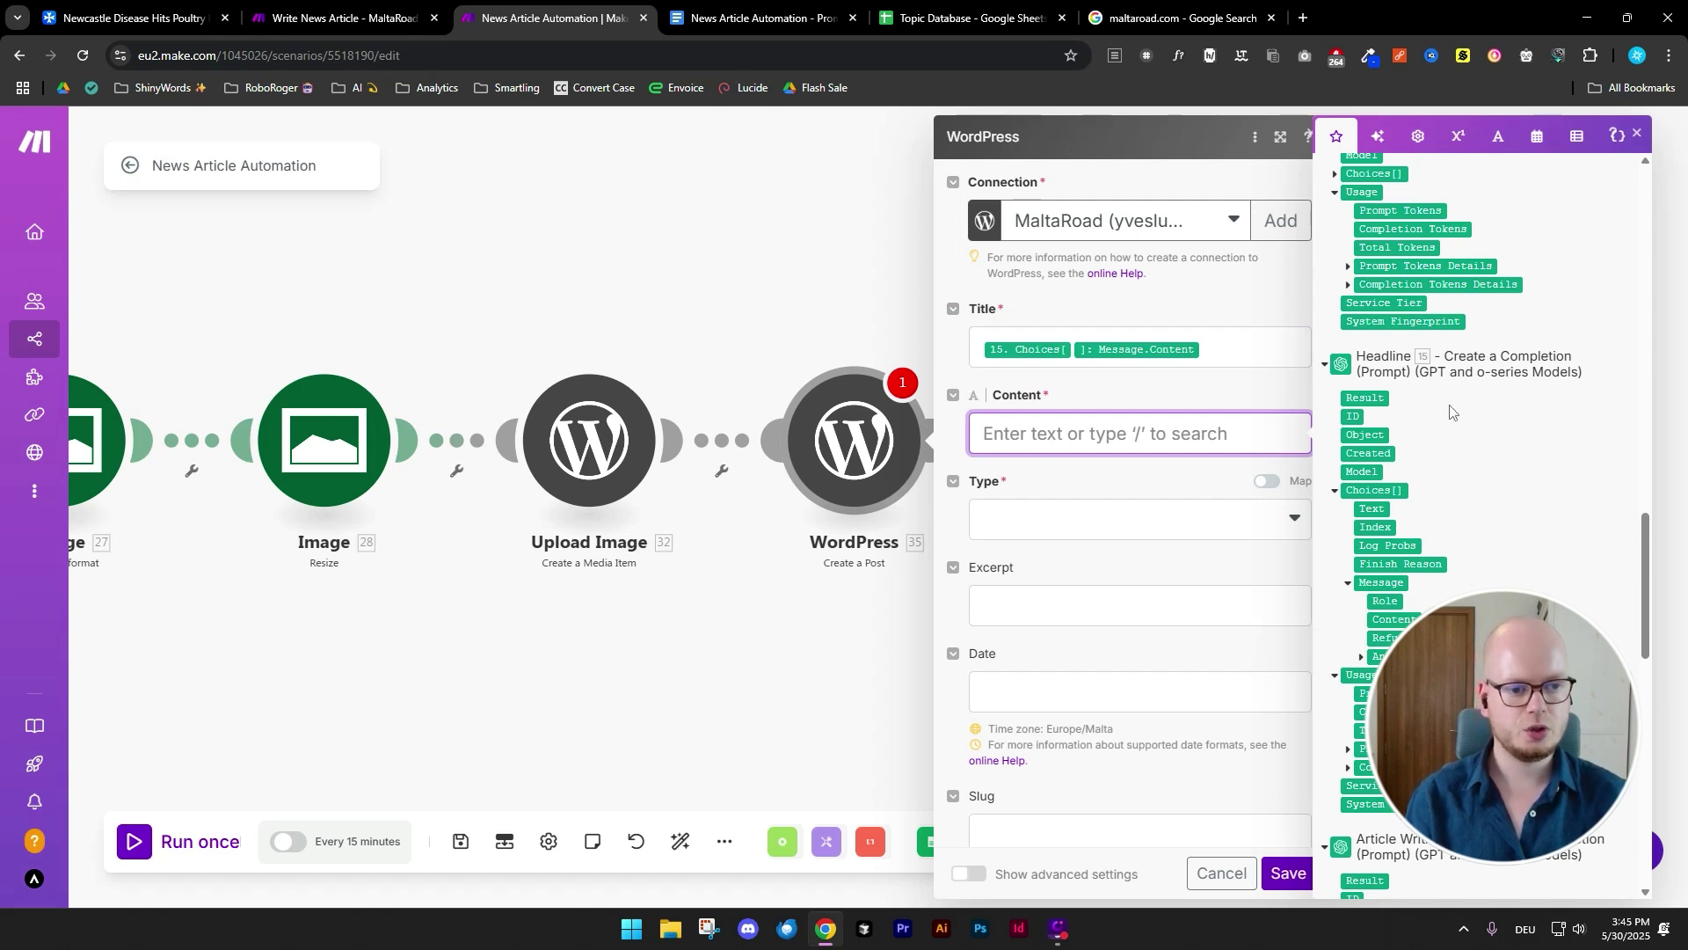
scroll(1448, 397, down, 5)
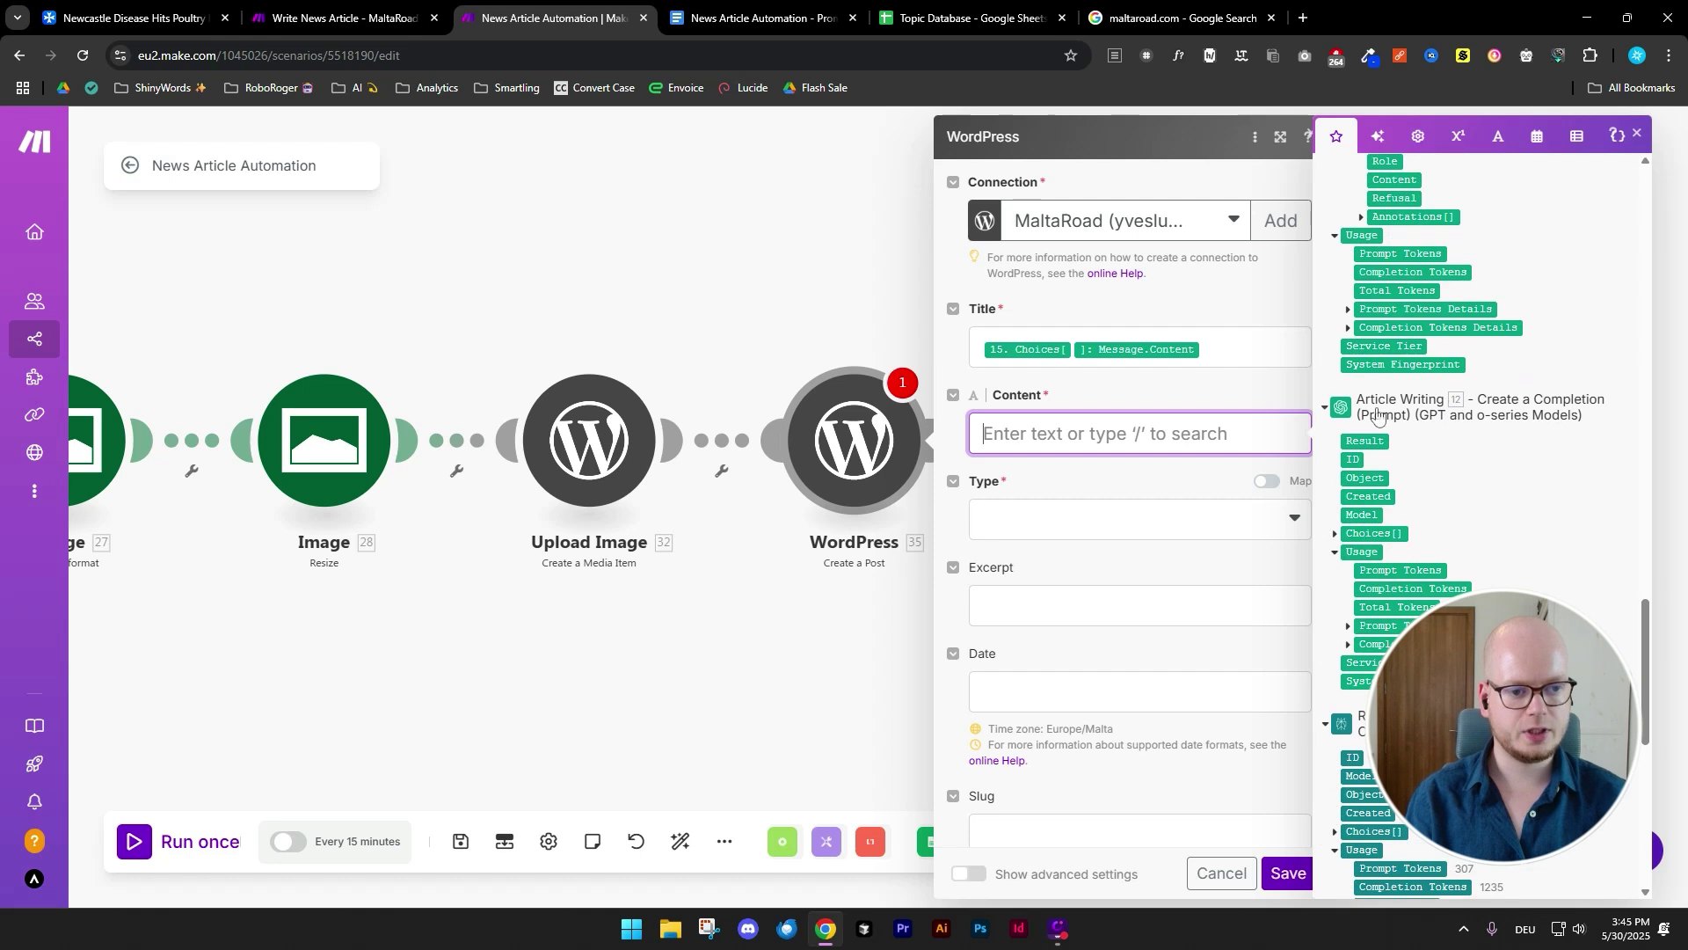
click(1337, 533)
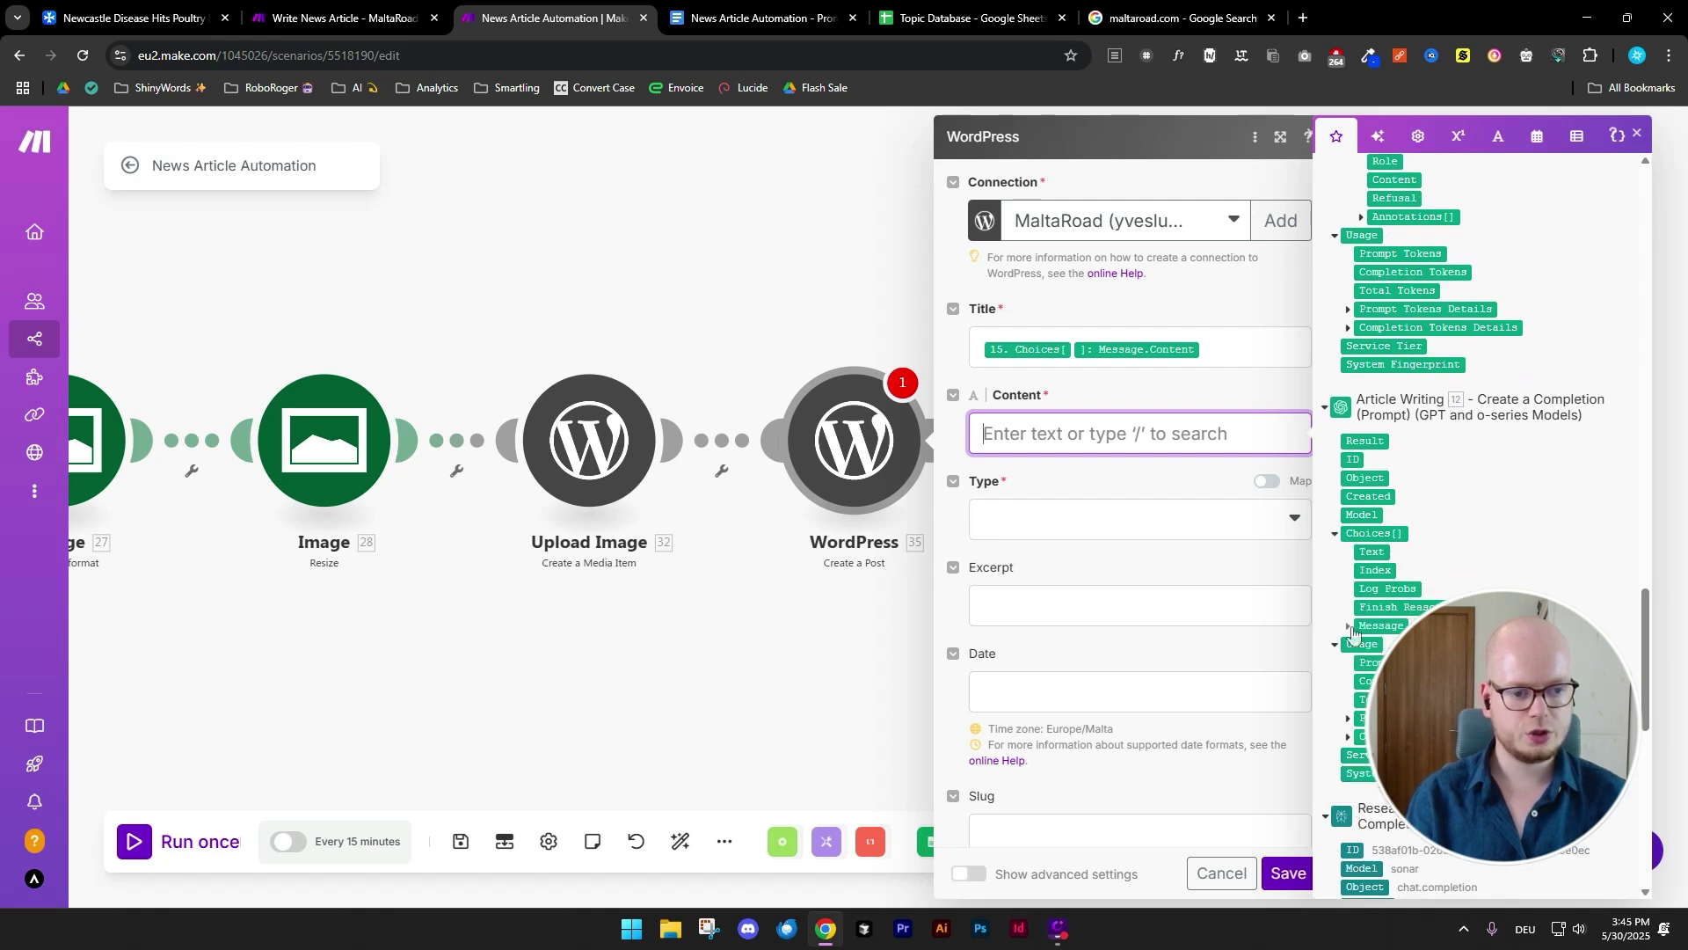
click(1350, 627)
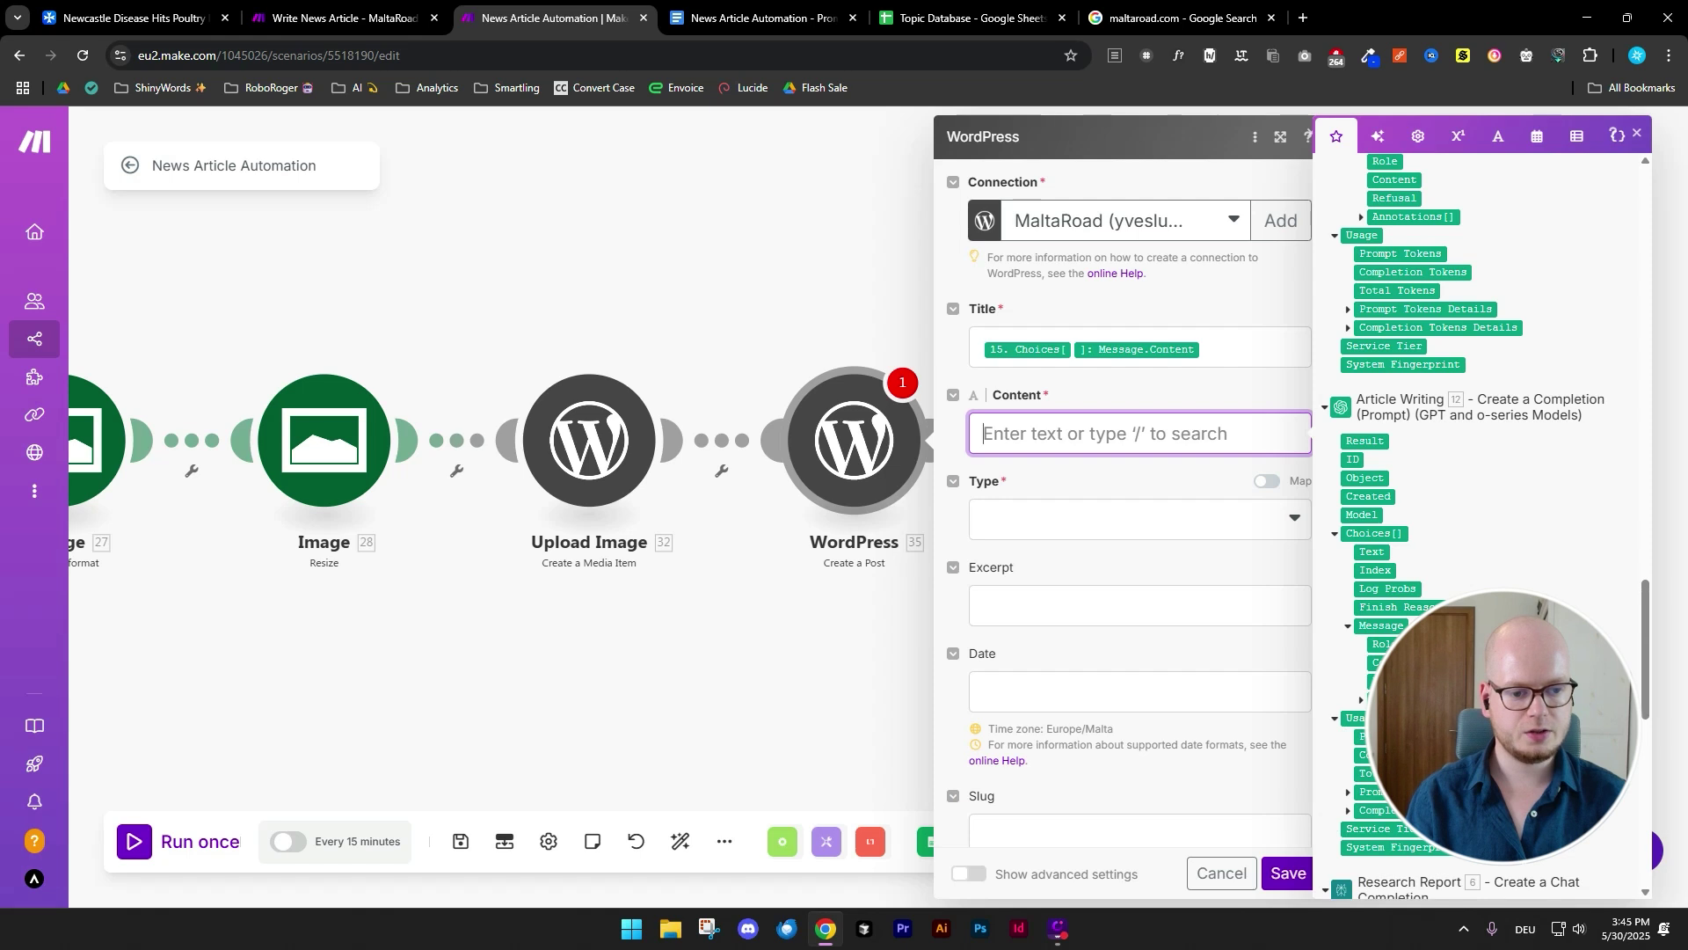
click(1381, 663)
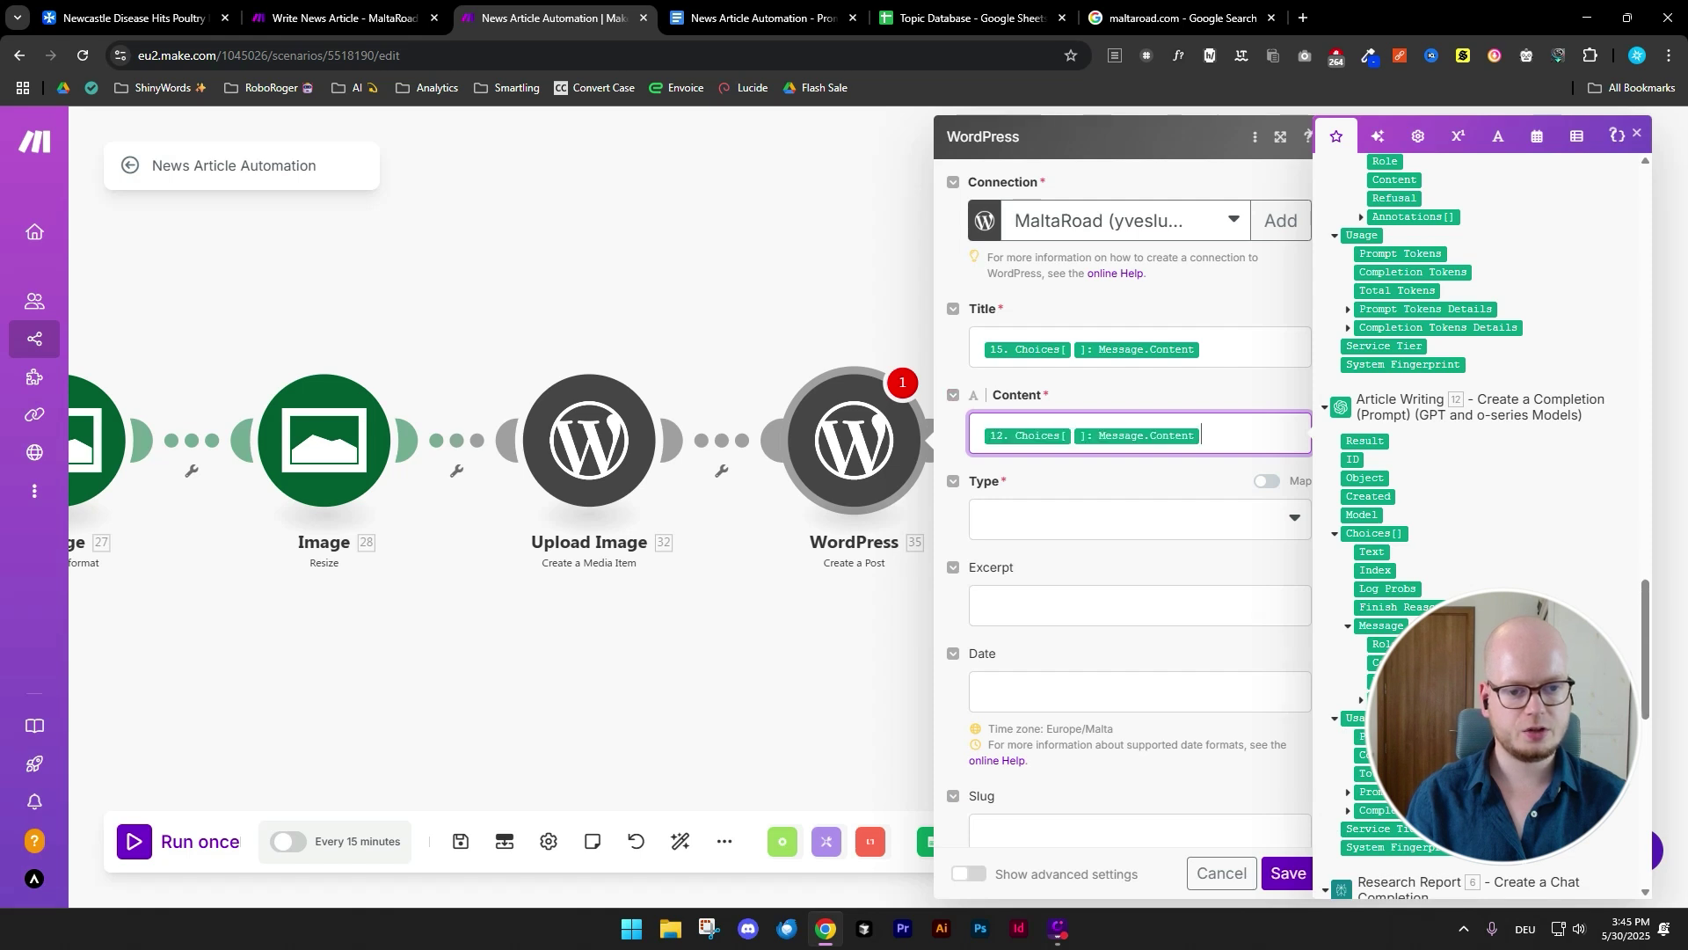
click(1162, 569)
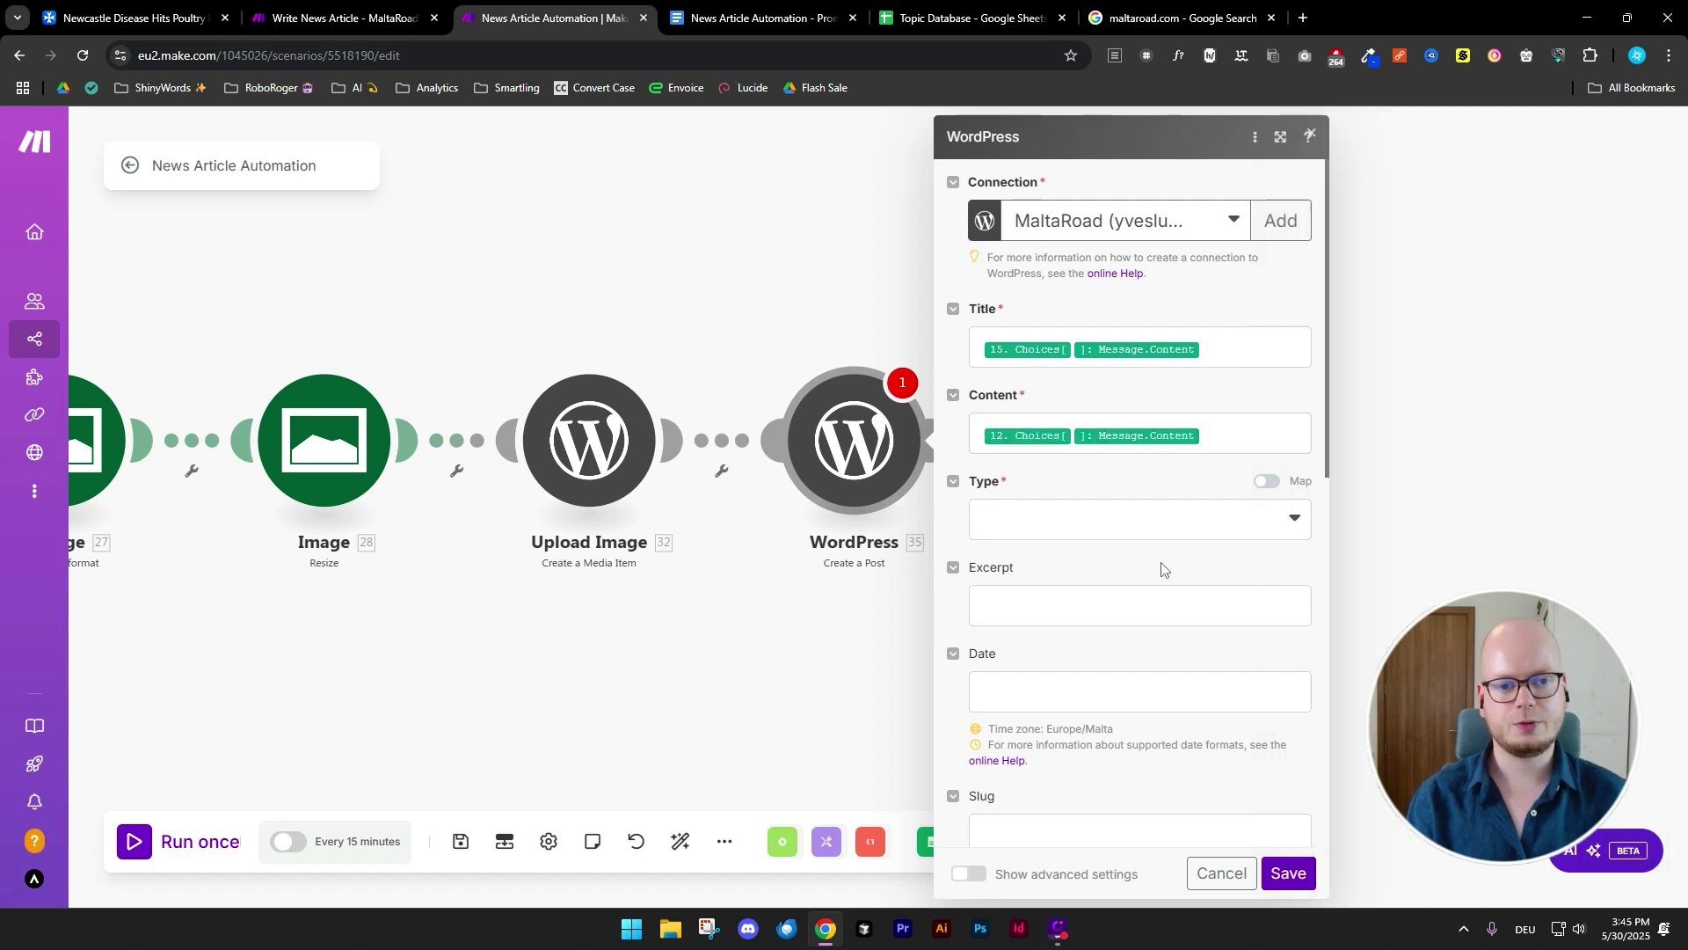
click(1108, 527)
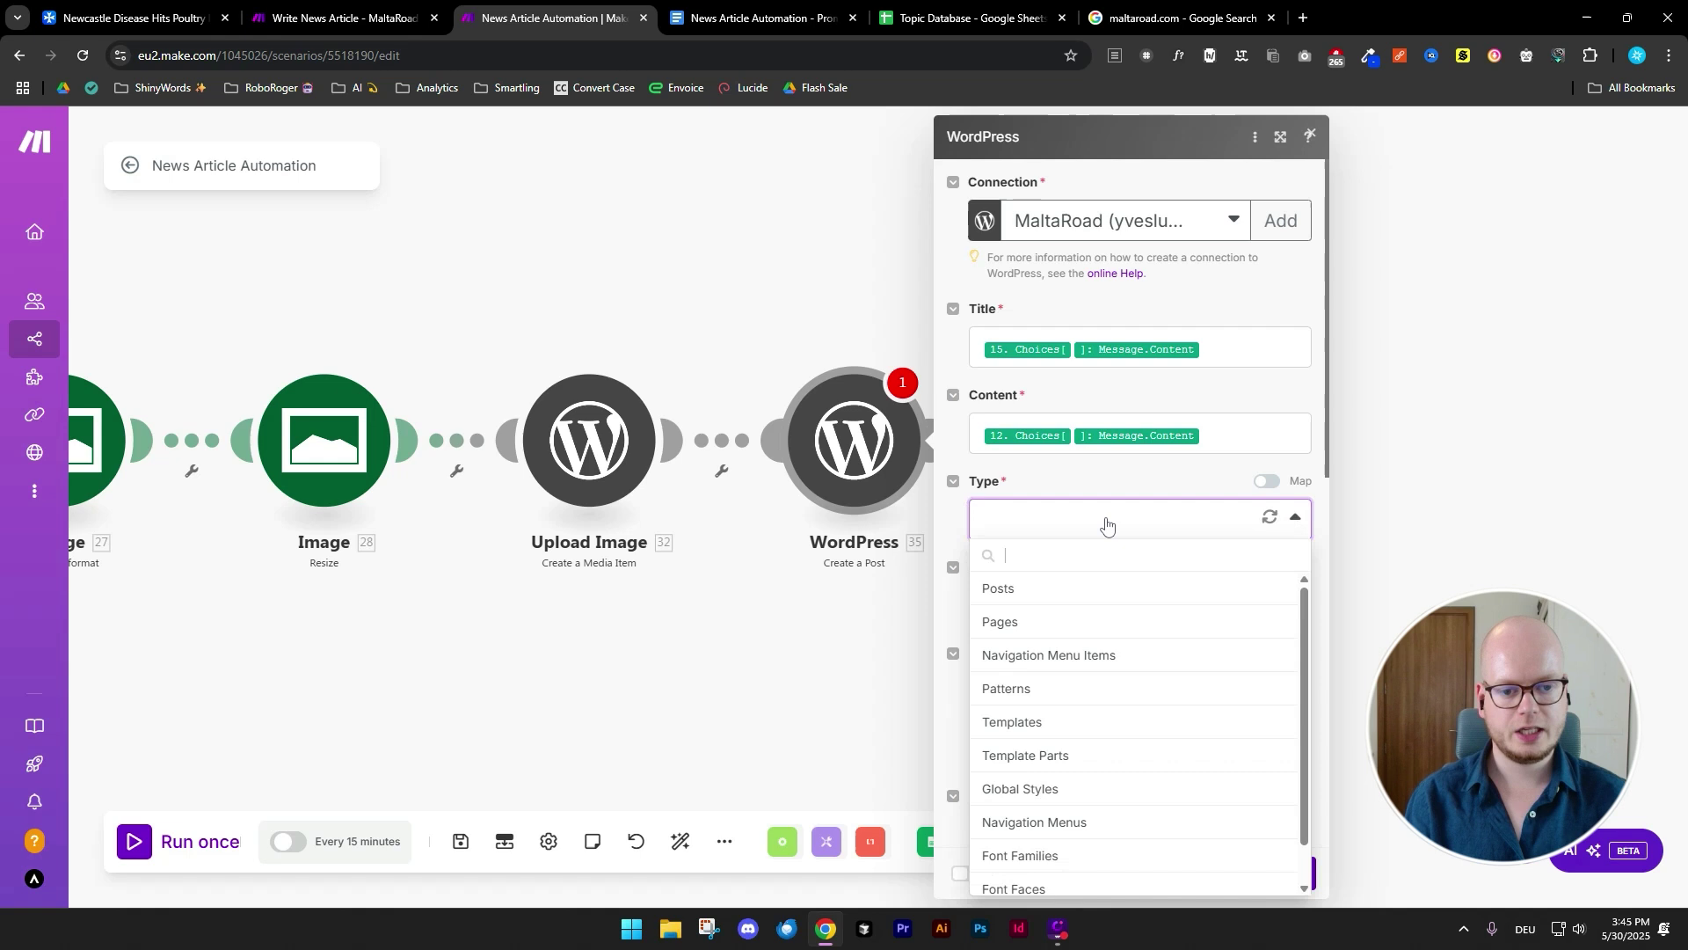
click(1046, 594)
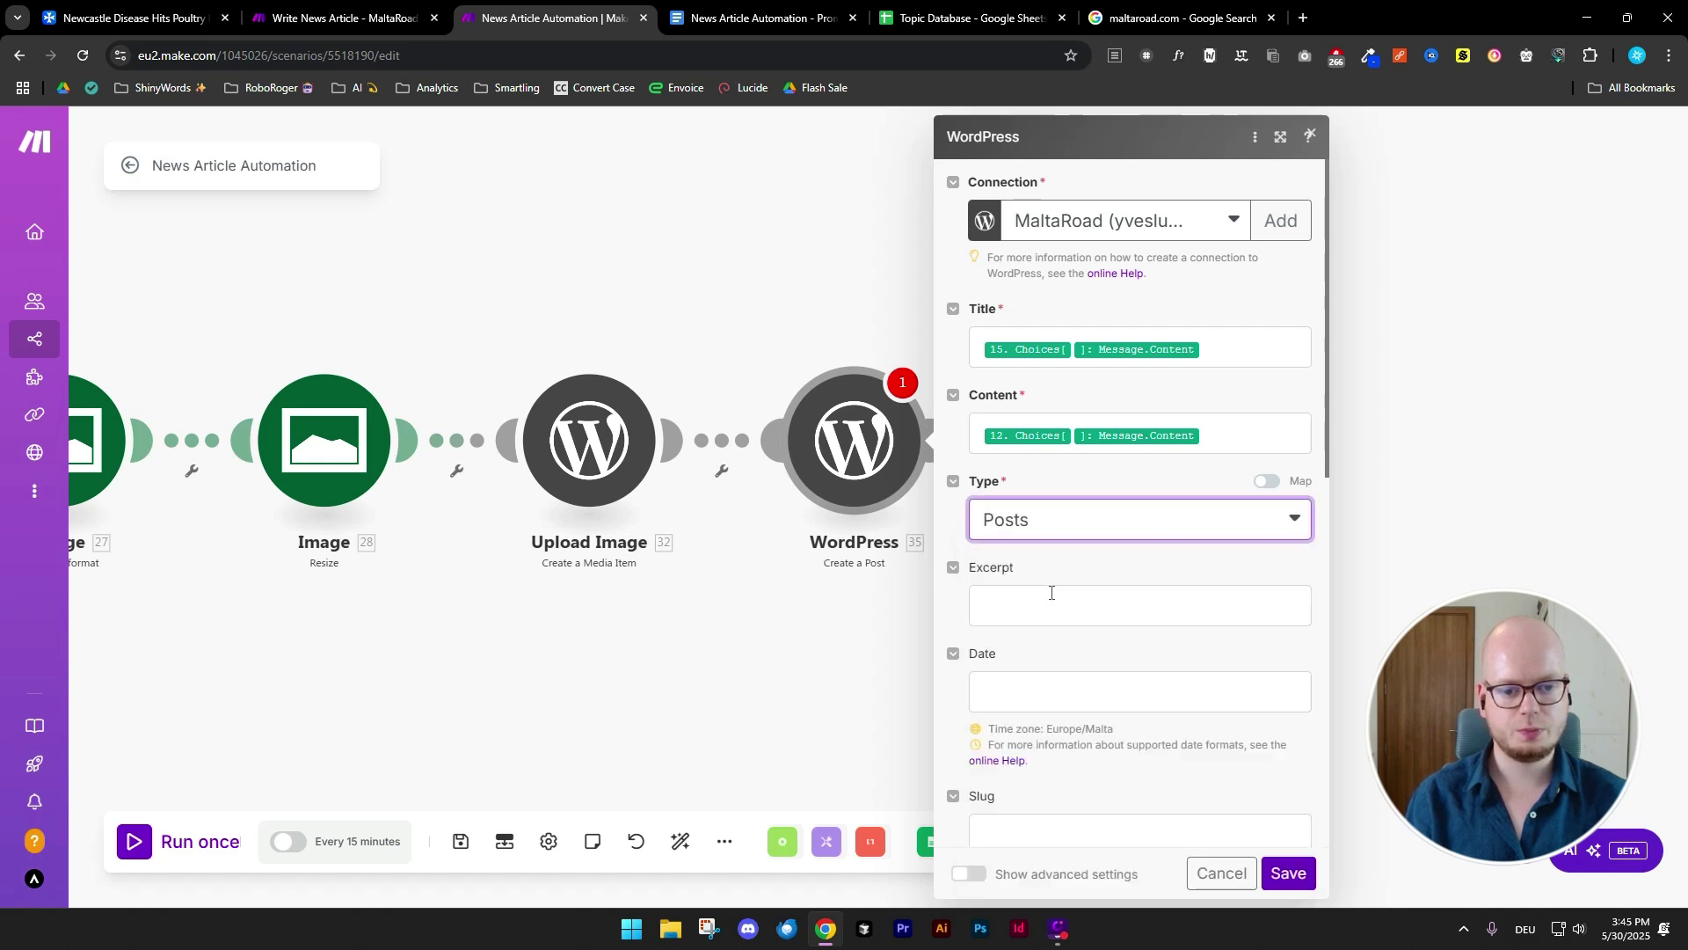
- Choose the post's author and map Upload Image's Media Item ID as the featured media ID
scroll(1181, 567, down, 8)
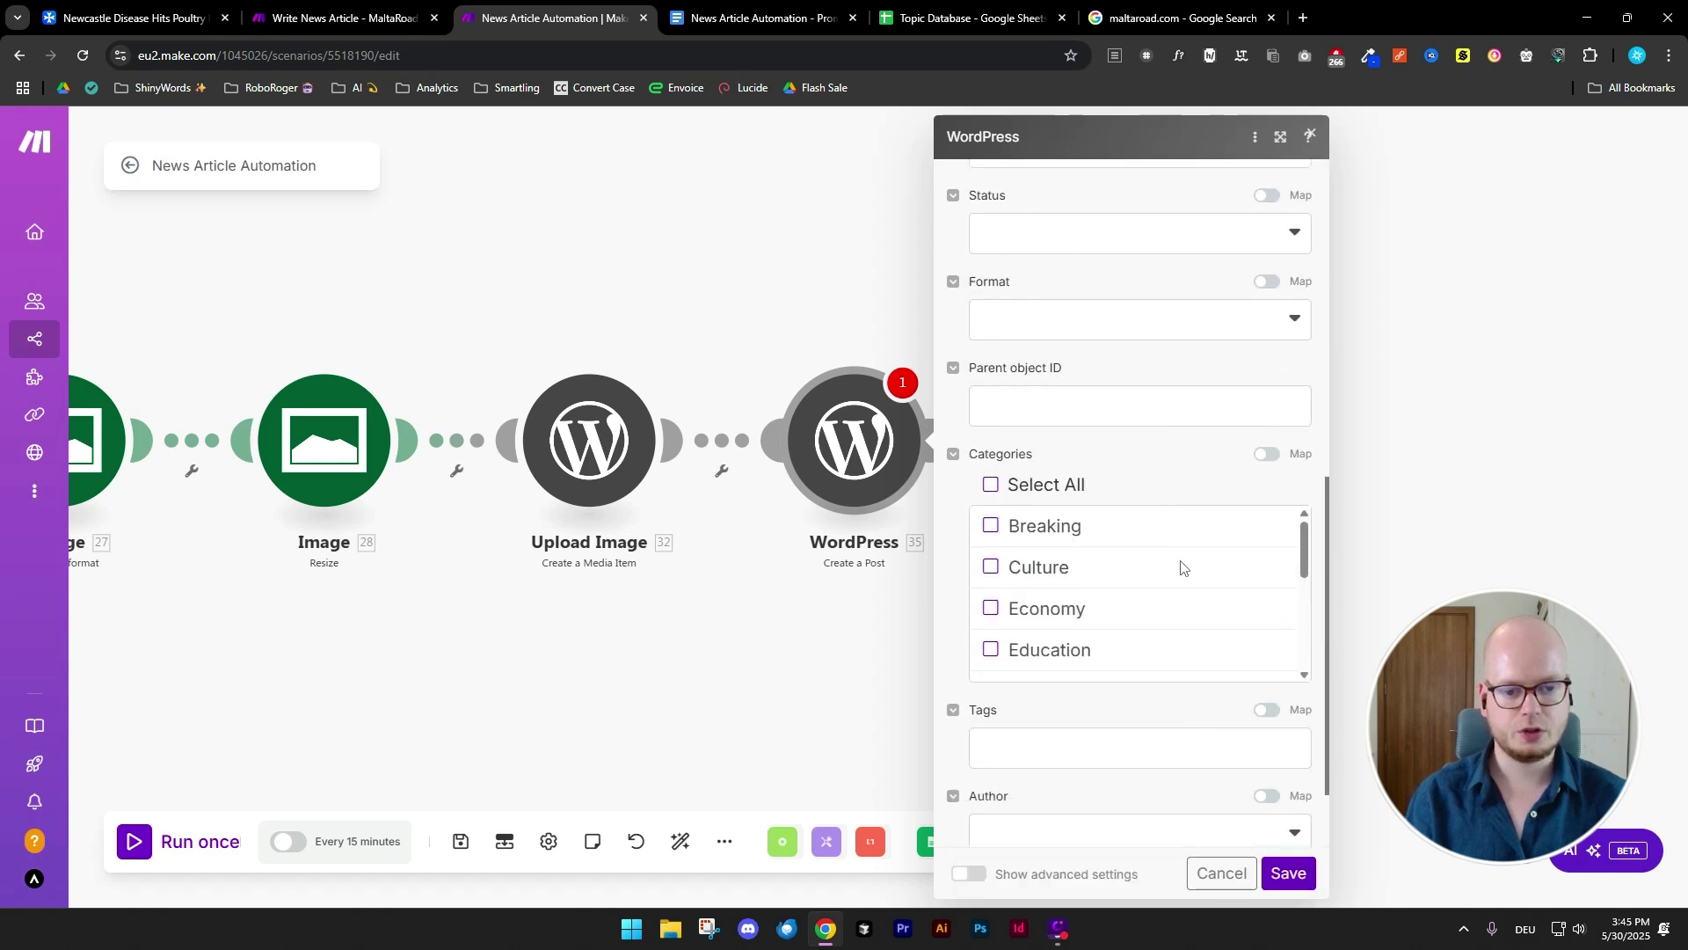
click(991, 510)
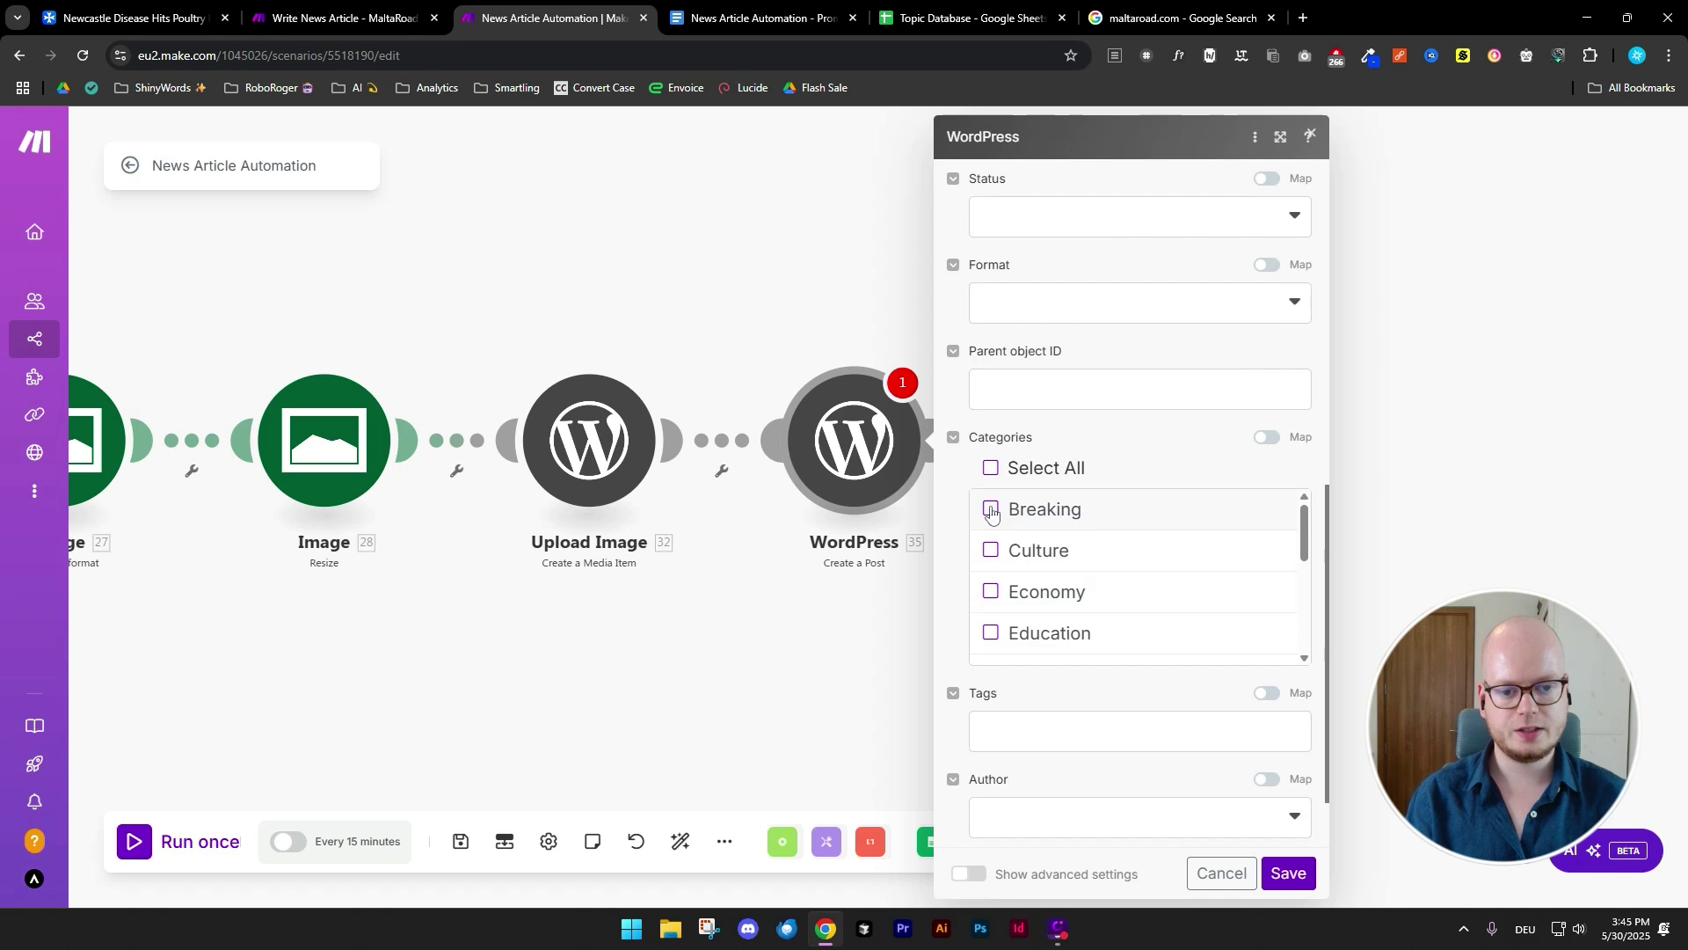
scroll(1217, 524, down, 6)
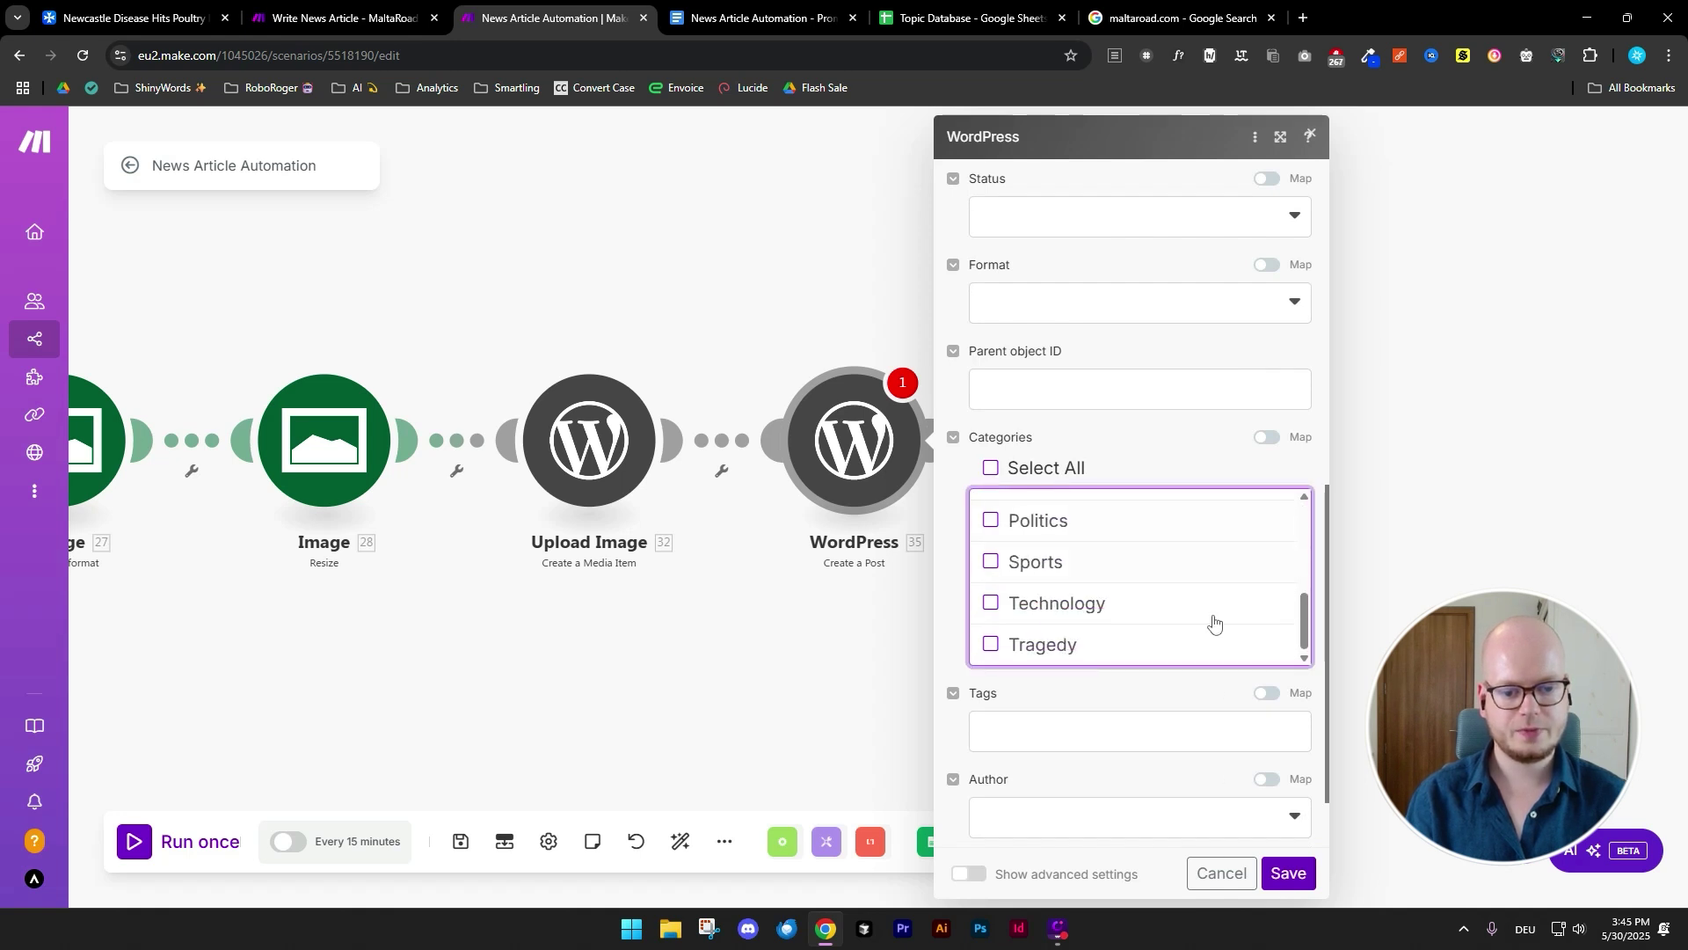
click(1139, 717)
click(1069, 787)
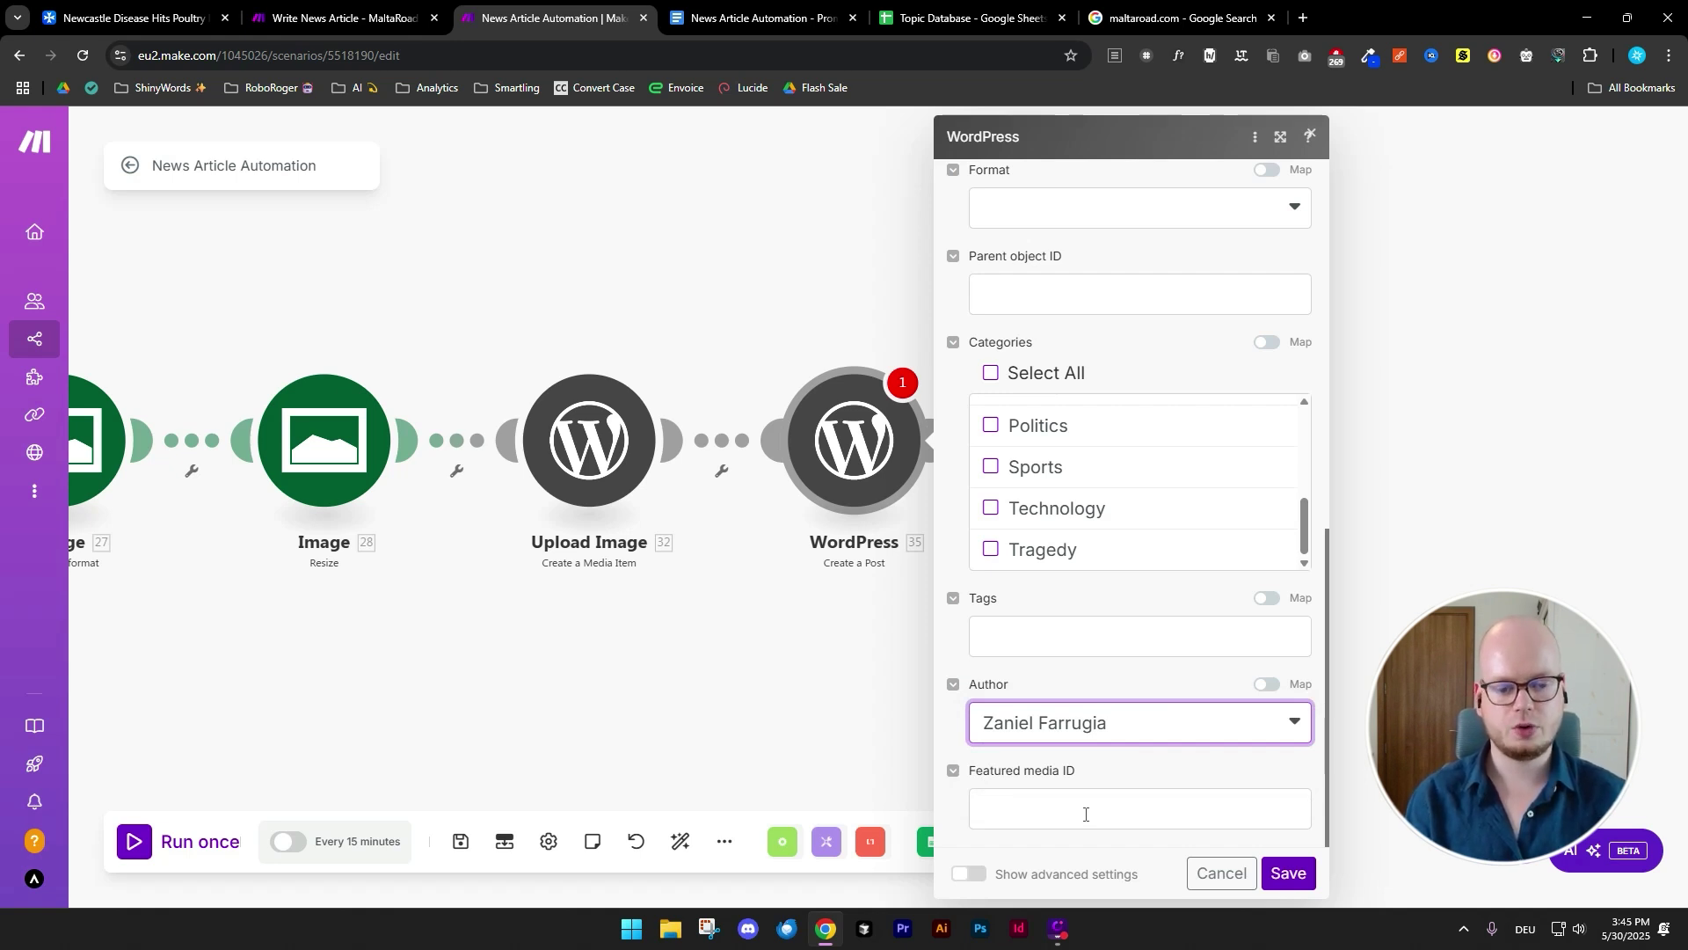
click(1007, 802)
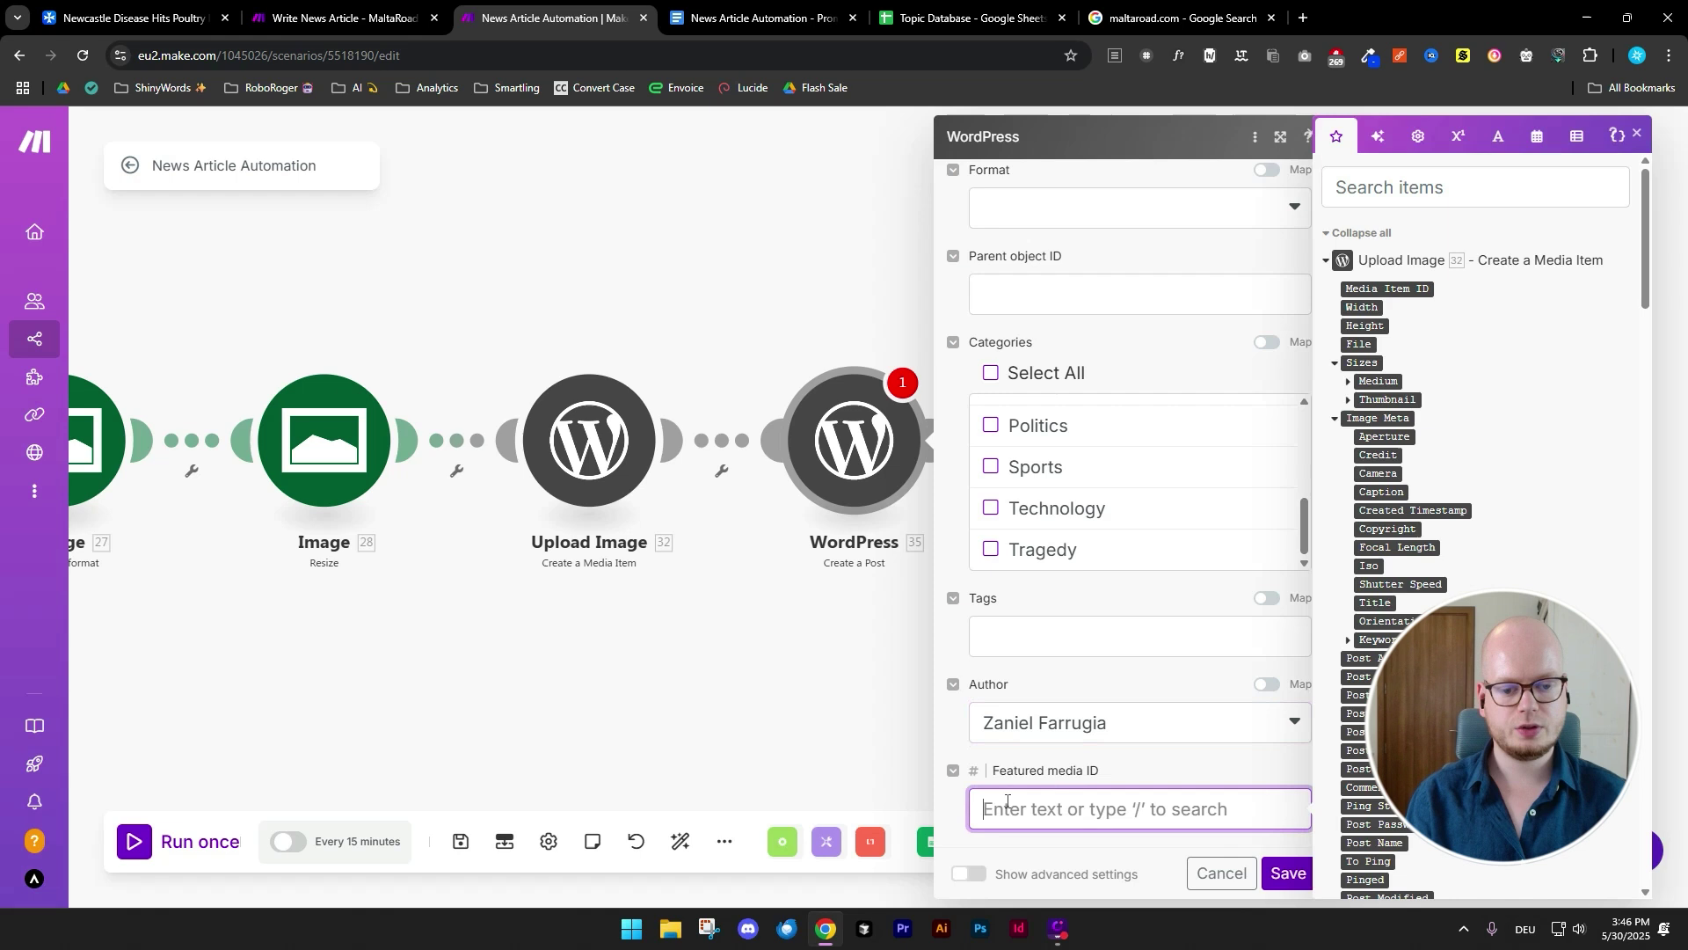
click(1404, 293)
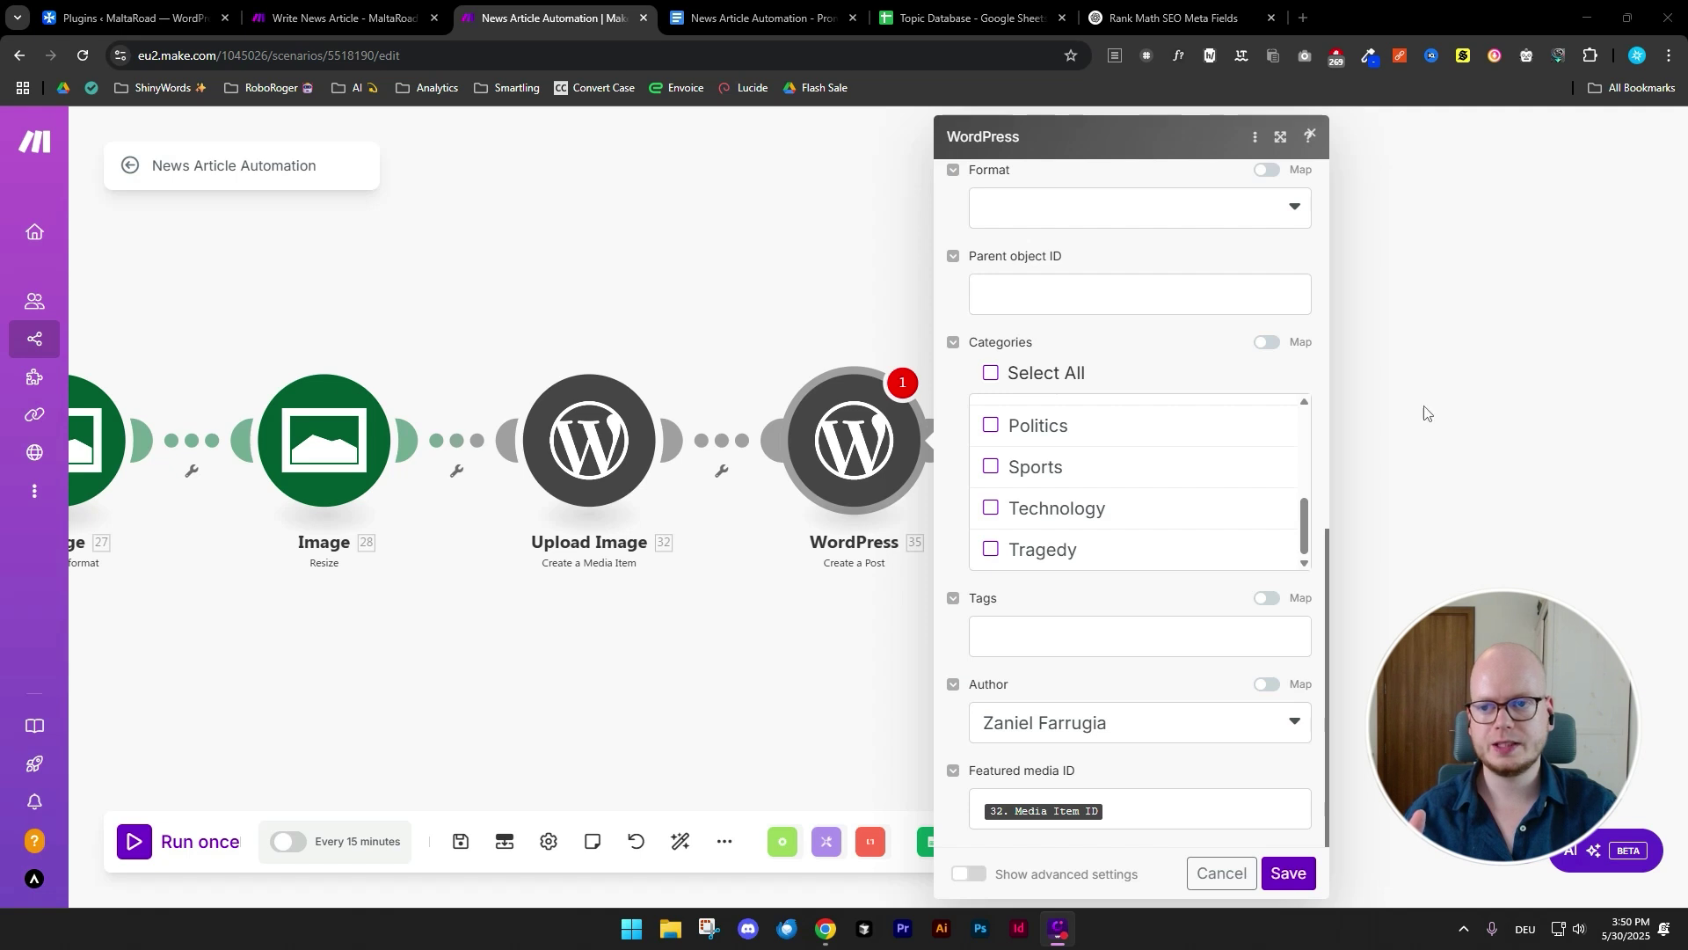
- Check the site's installed plugins in WordPress, return to Make and show the Create a Post module's advanced settings
click(150, 19)
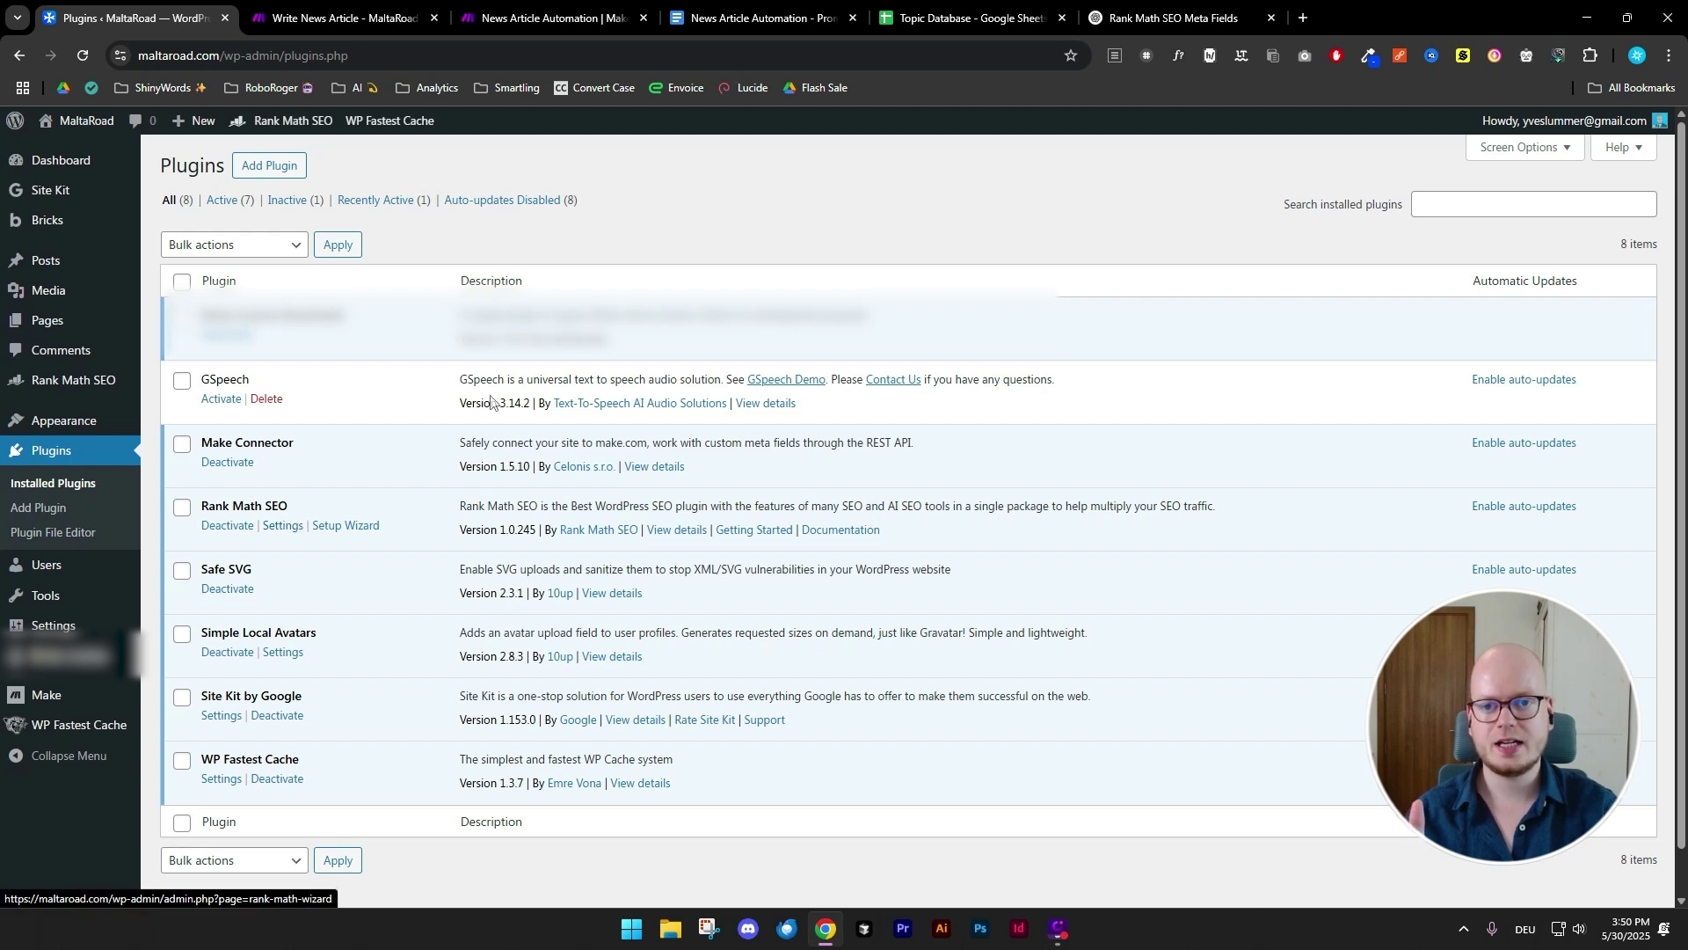
click(581, 22)
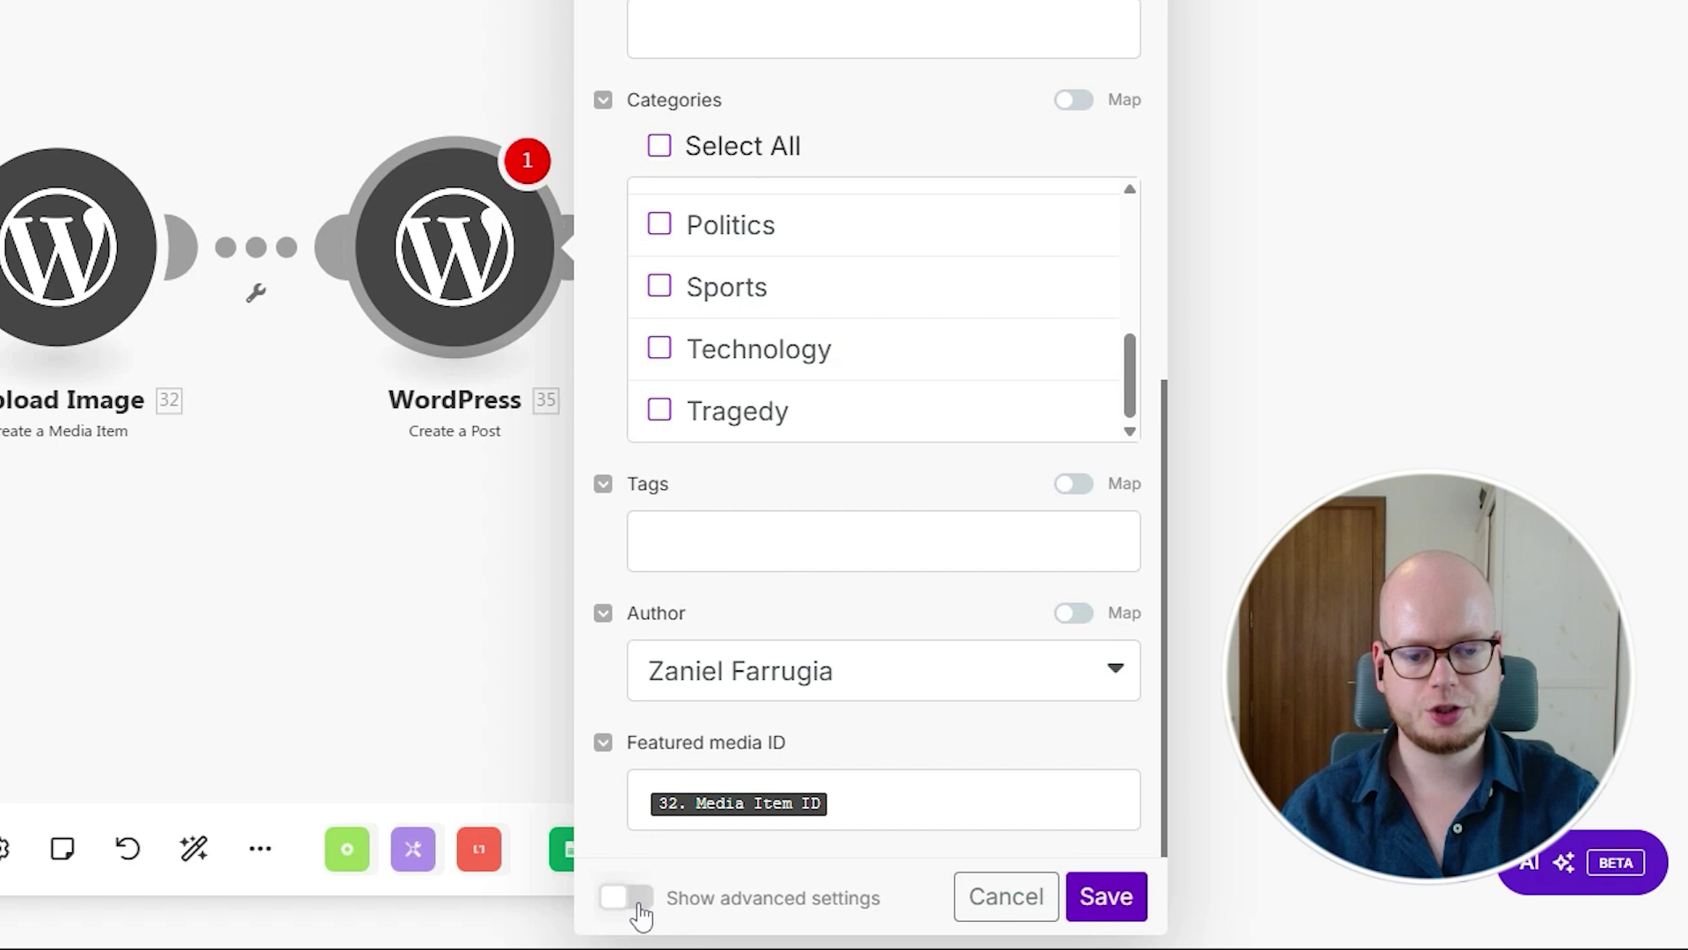
click(638, 906)
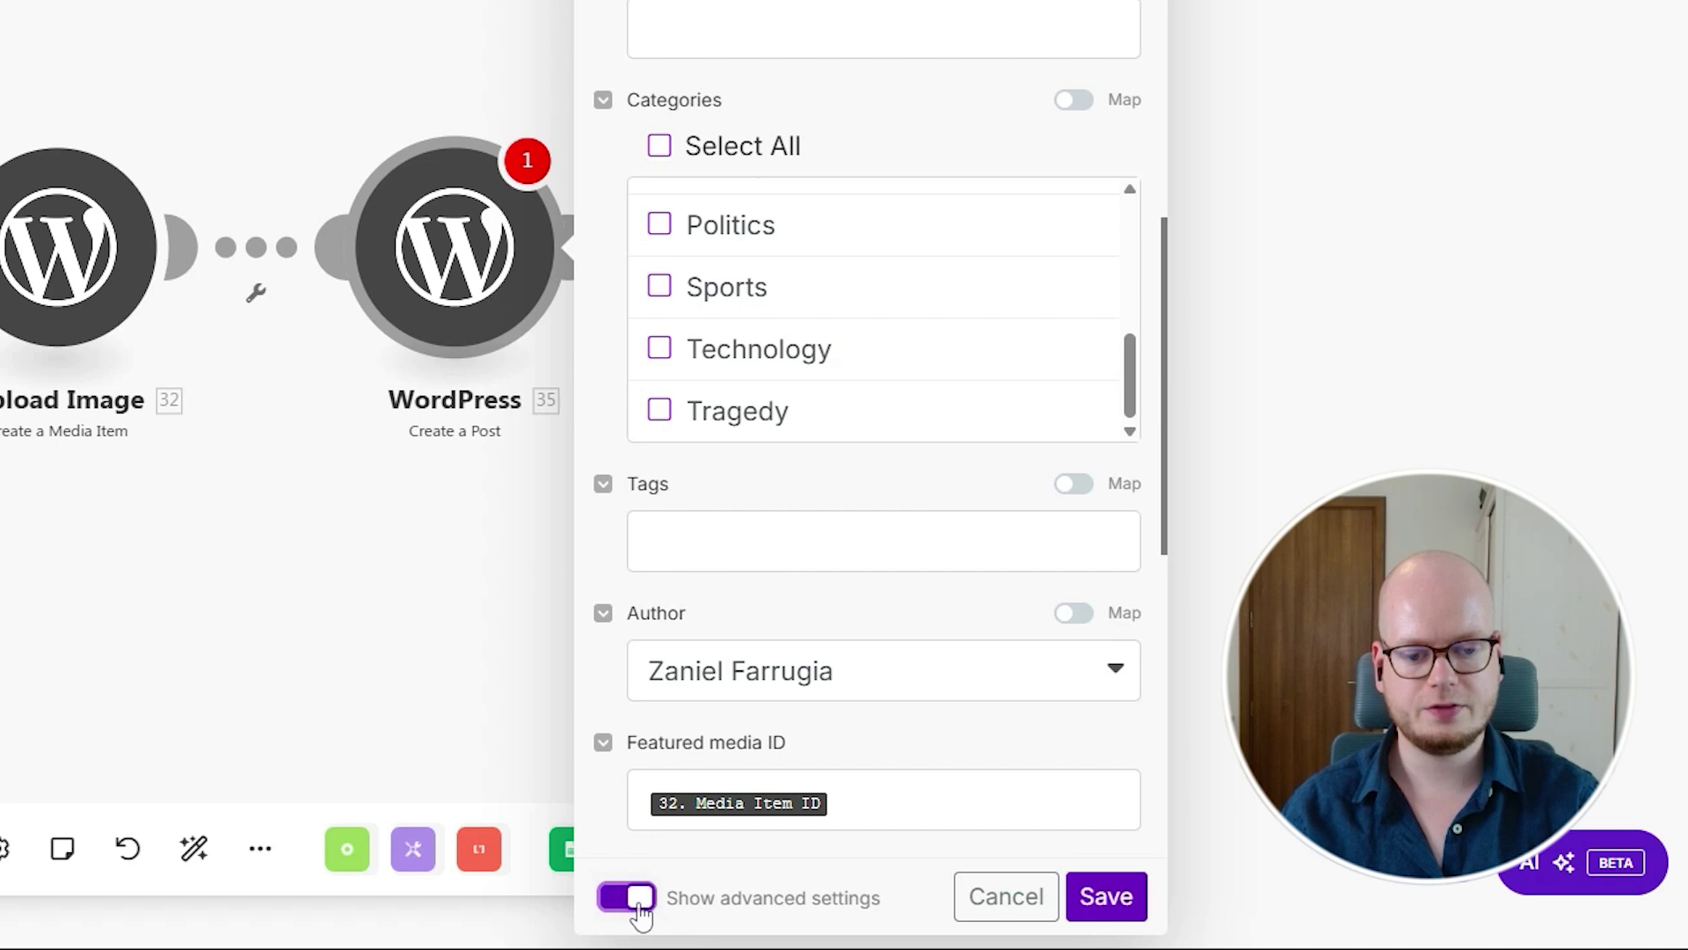
scroll(1000, 493, down, 7)
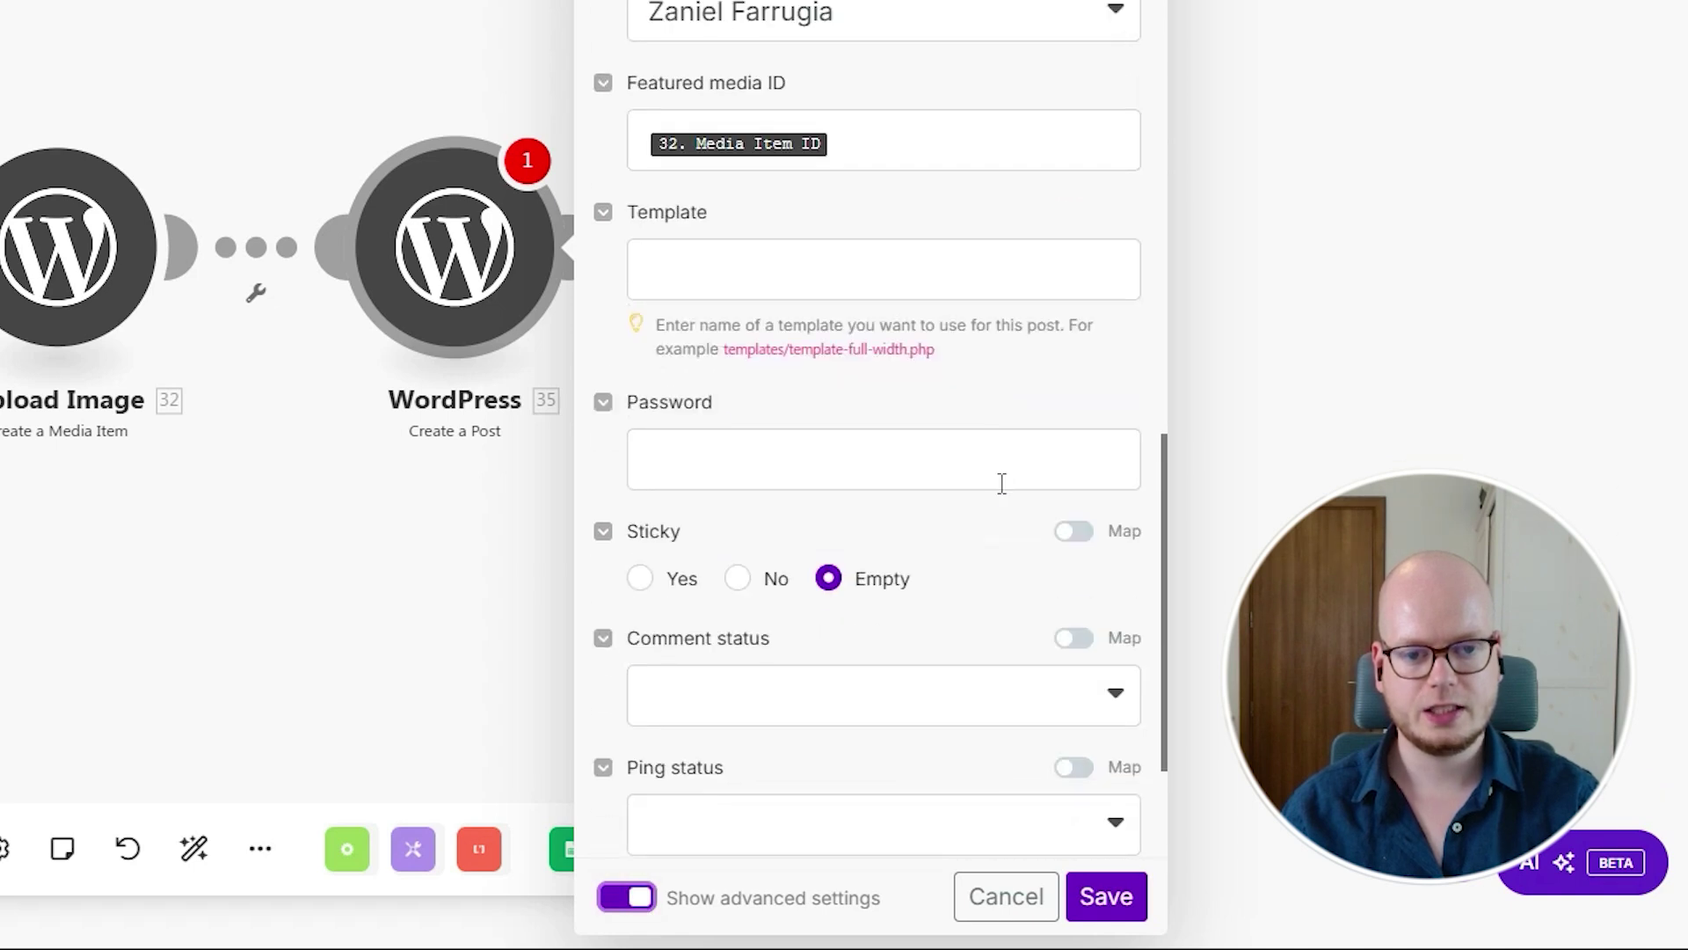
scroll(1000, 481, down, 3)
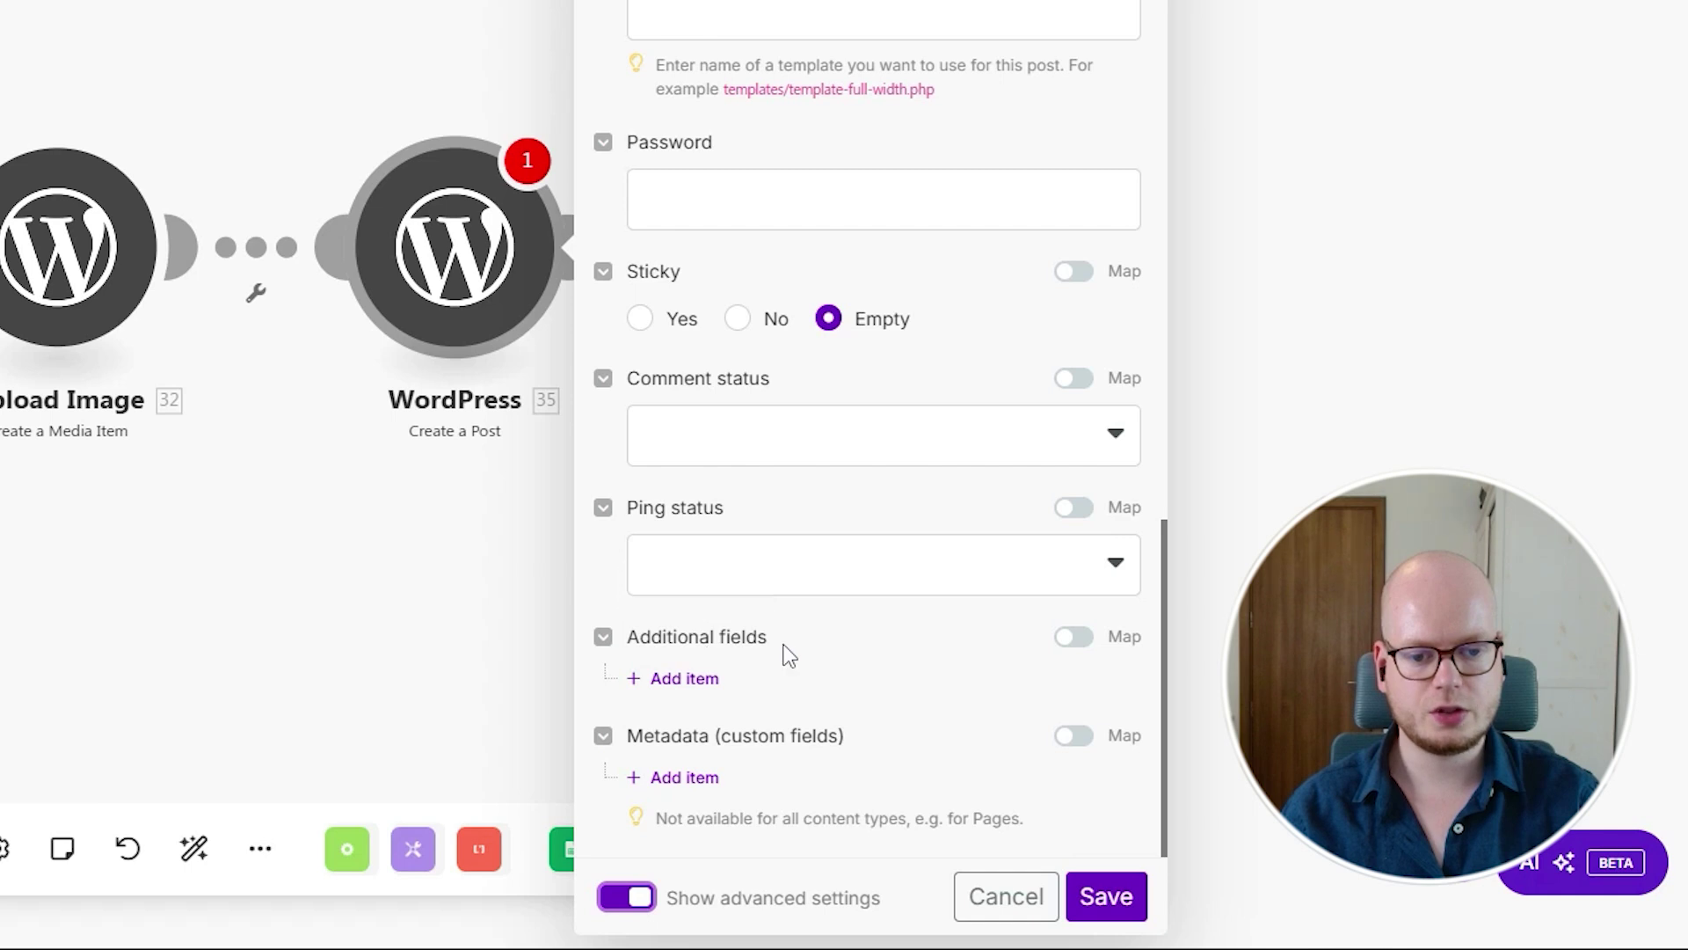
- Add an additional field named _rank_math_description to the post
click(681, 685)
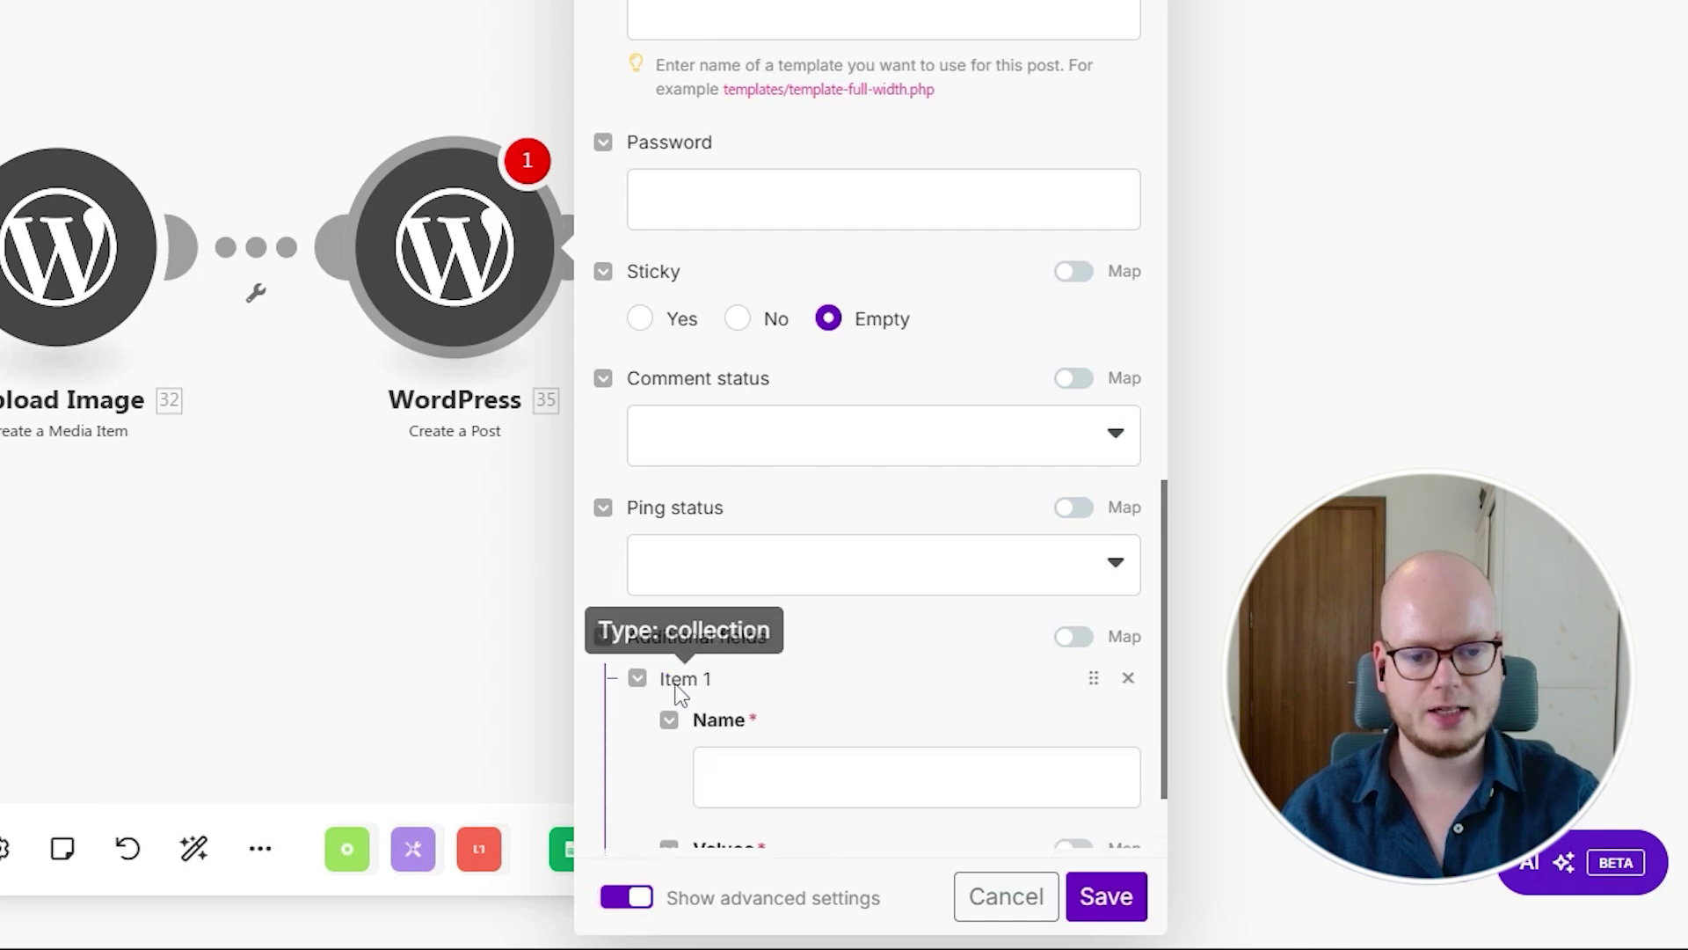
scroll(827, 548, down, 3)
click(837, 518)
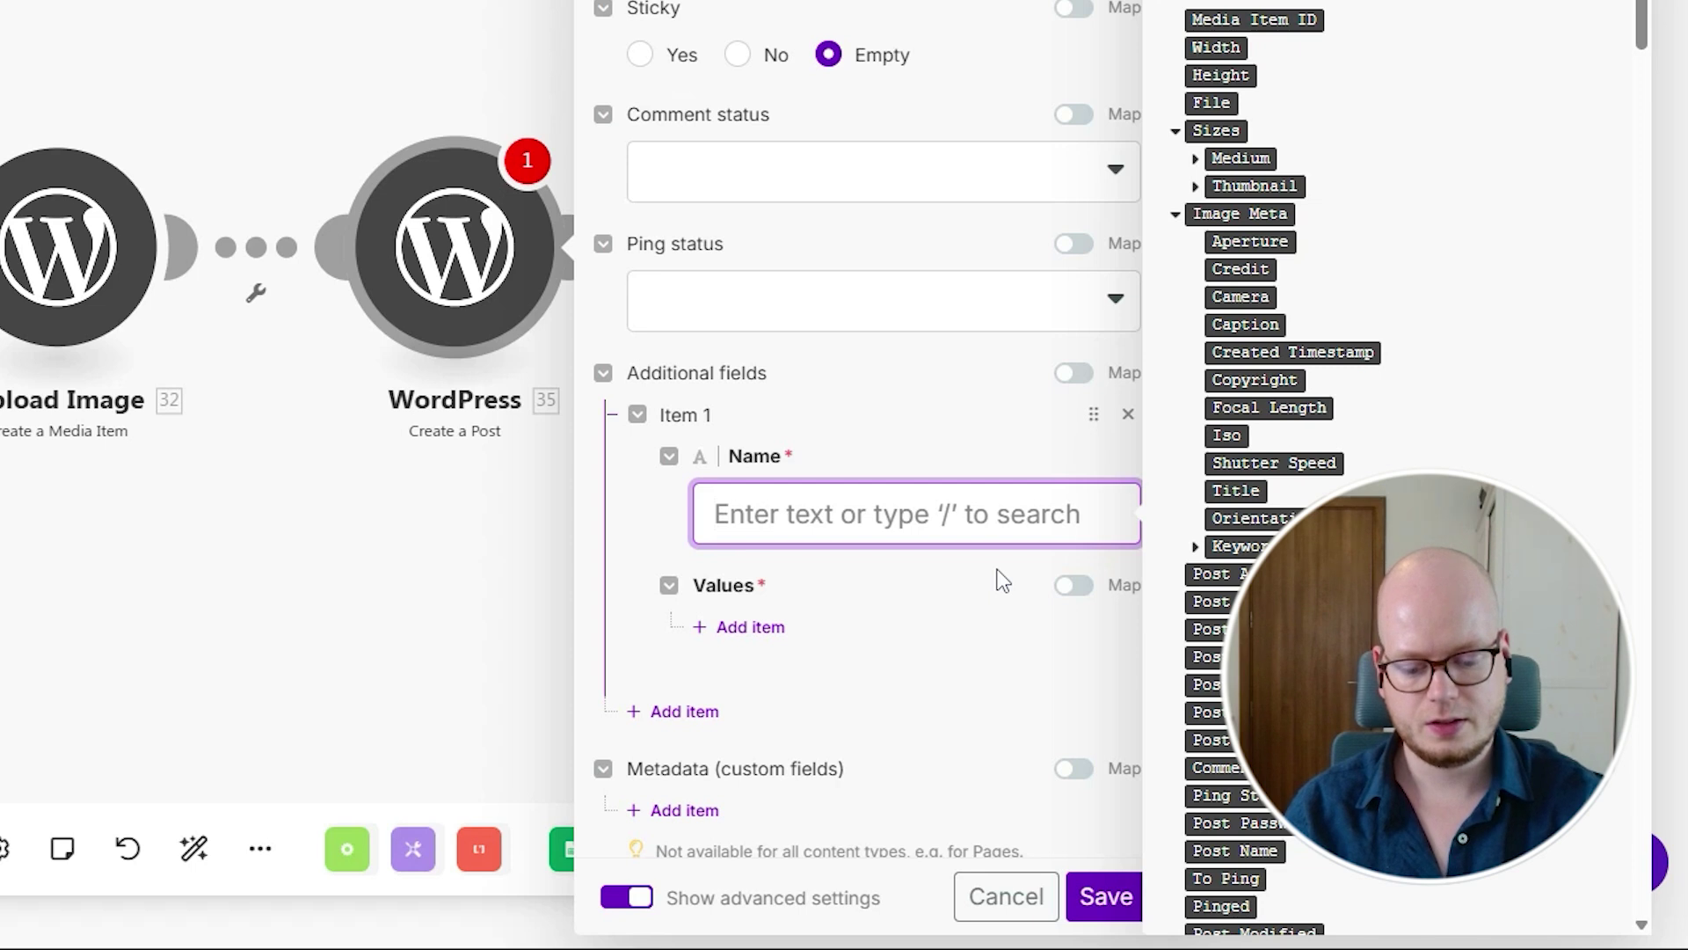
text(_rank)
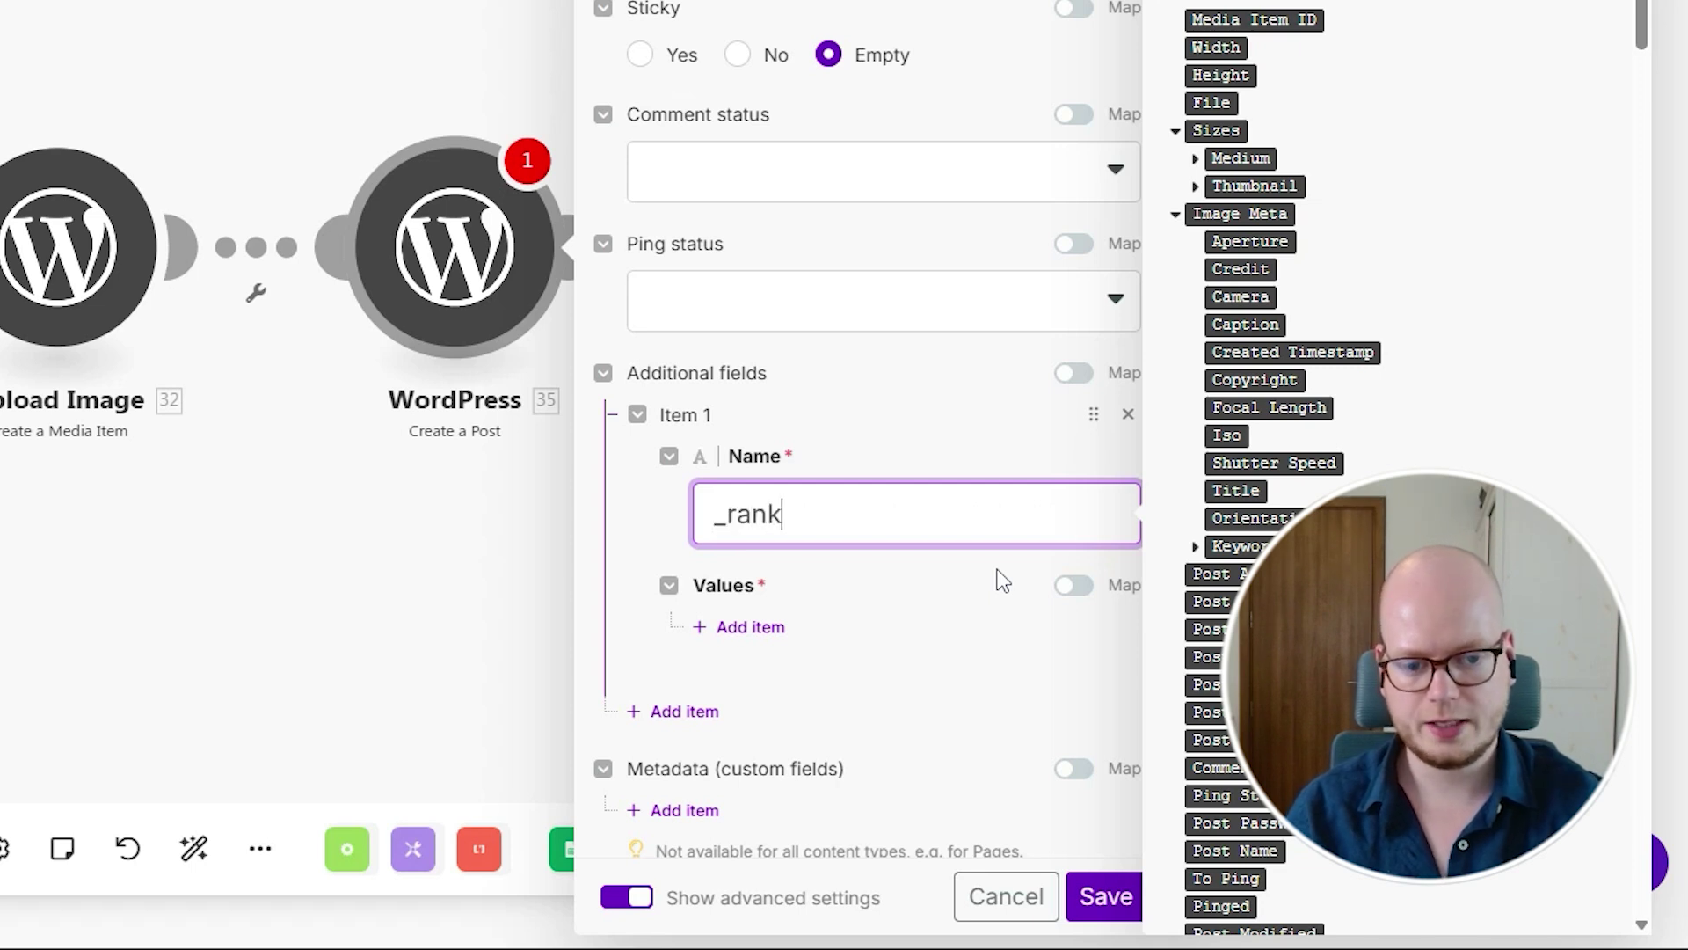
text(_)
text(ma)
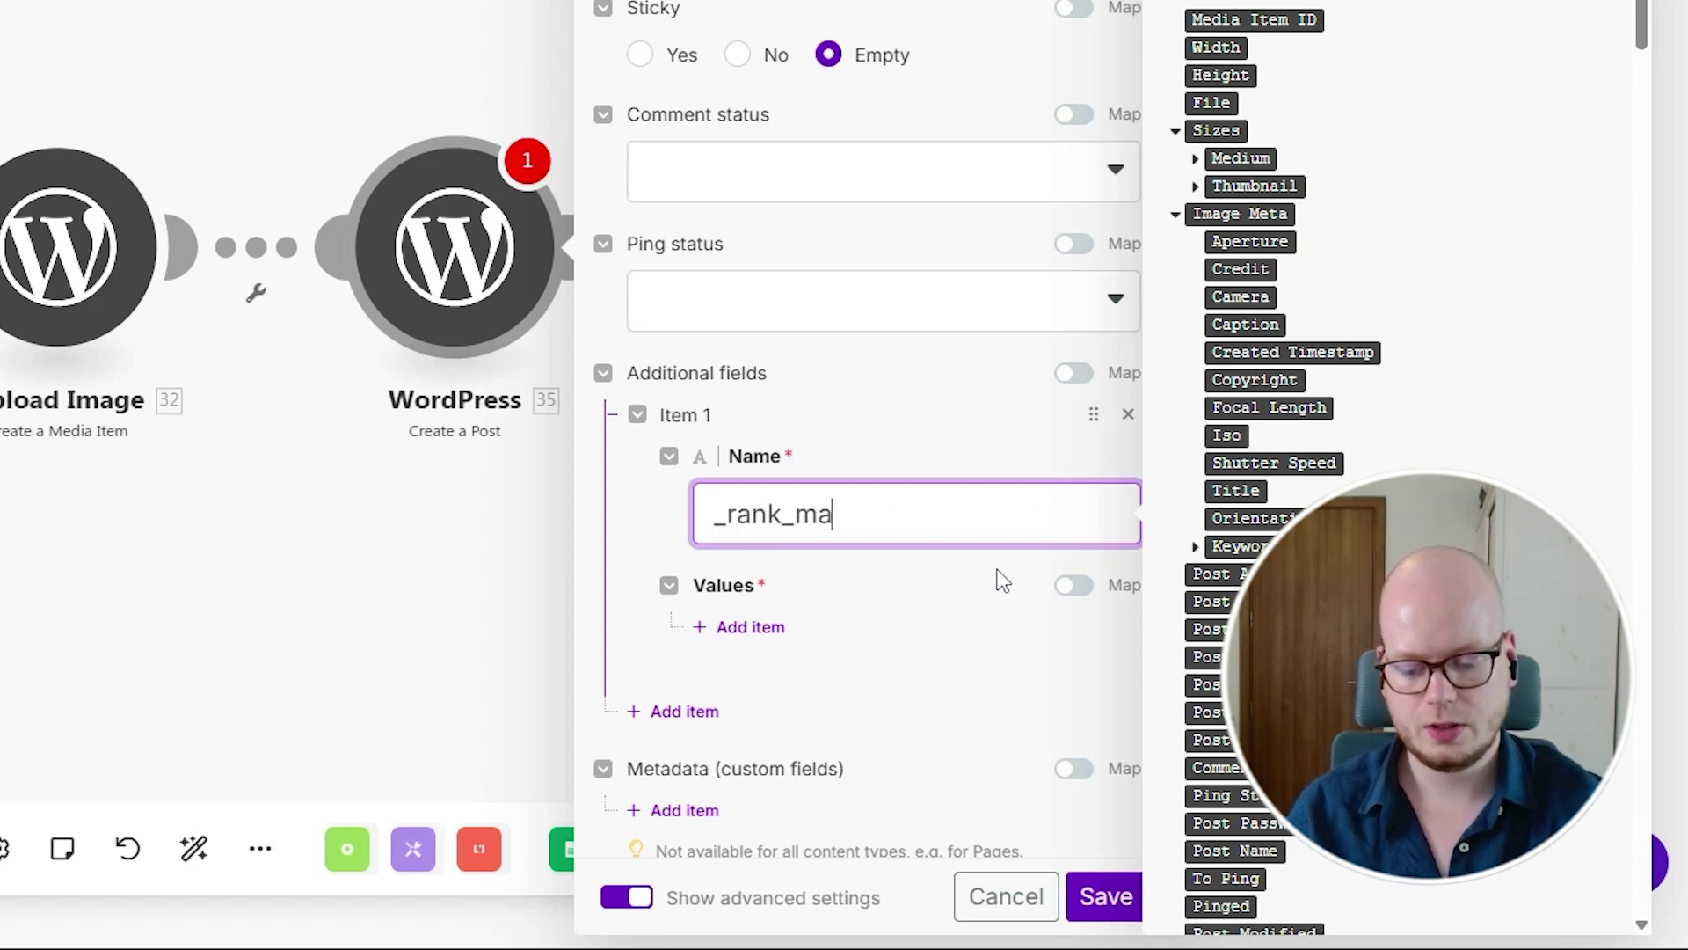
text(th_description)
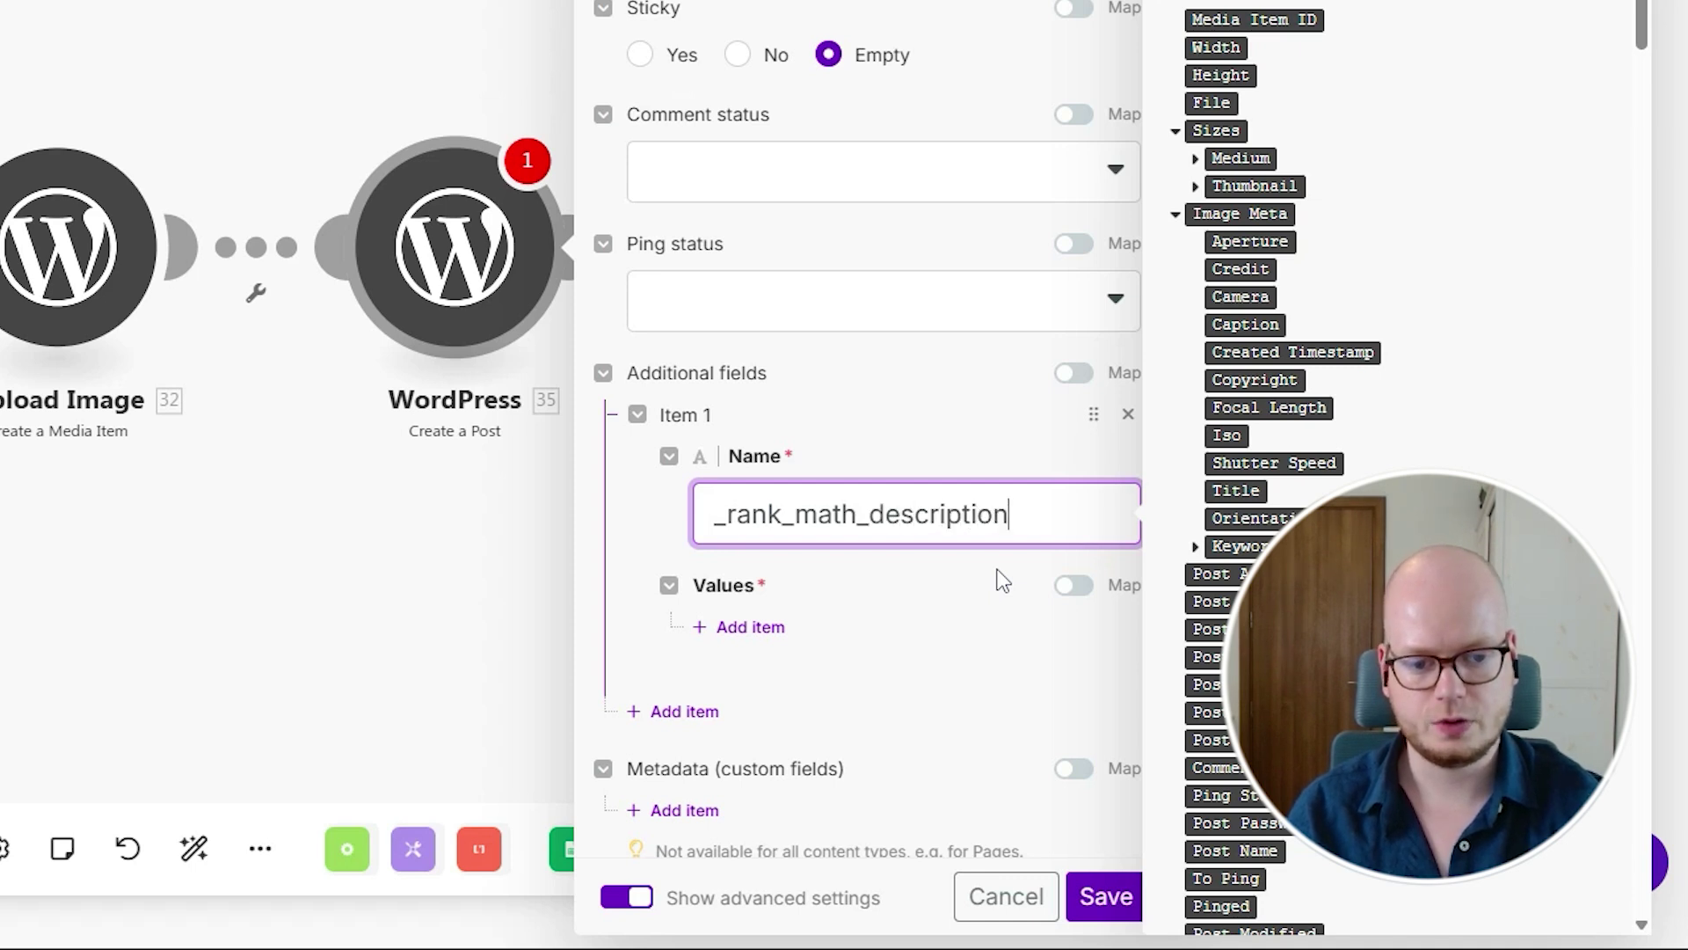
- Add a value to the _rank_math_description field and map it to Message Content from Meta Description's Choices
click(750, 627)
click(823, 669)
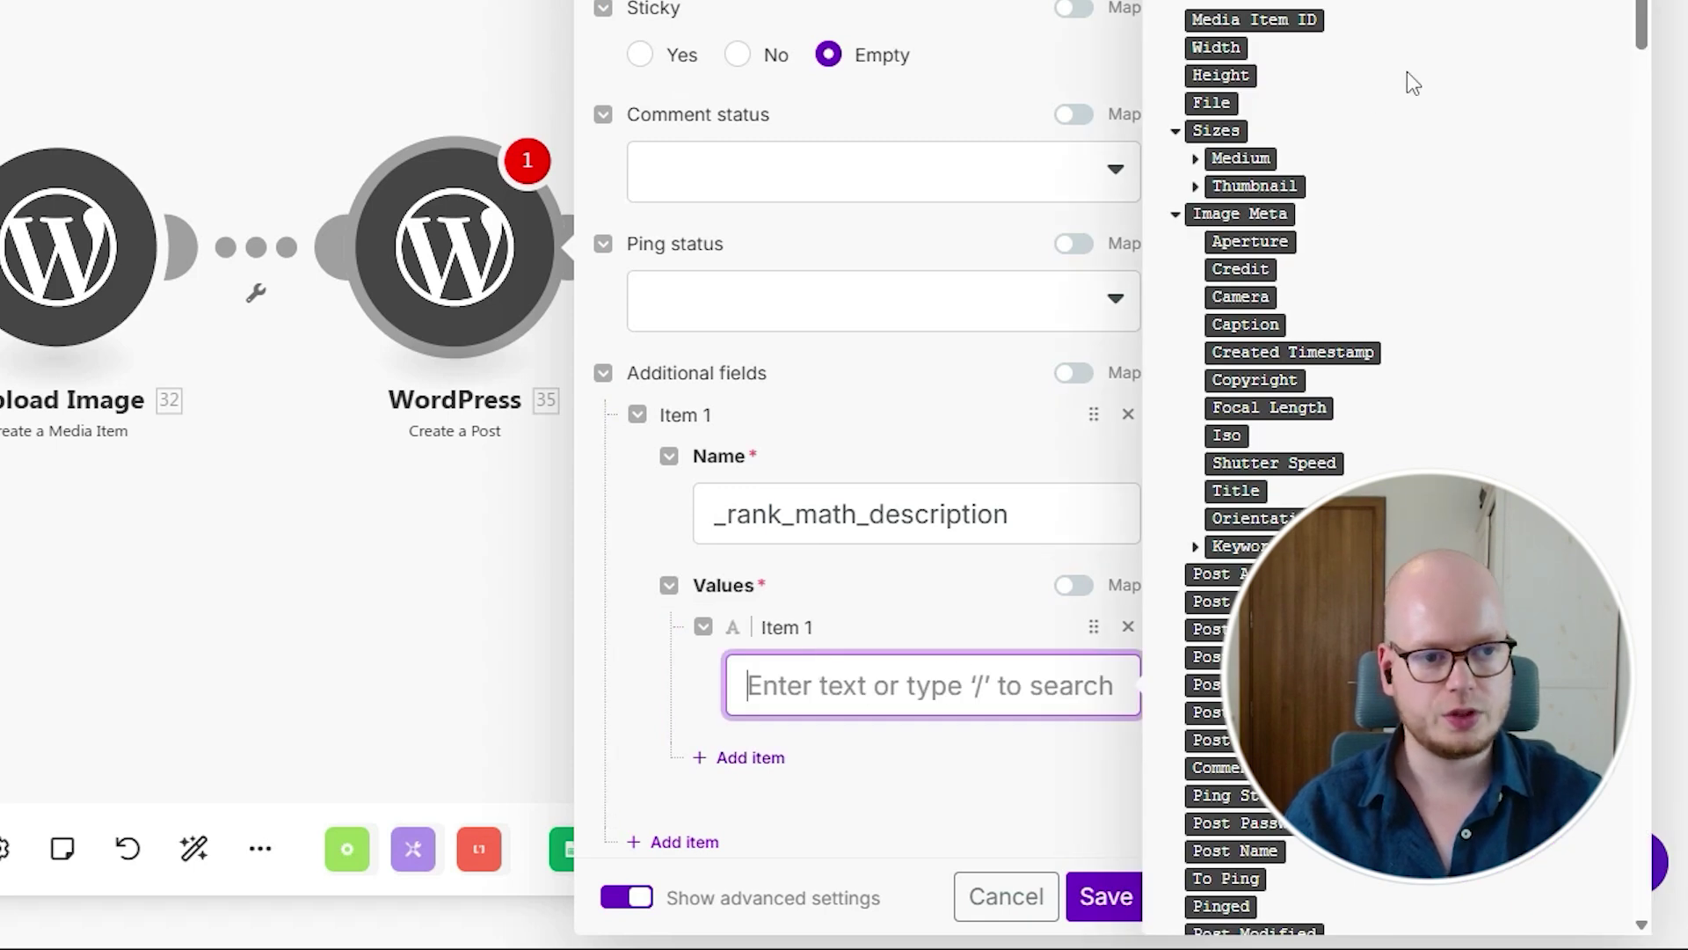
scroll(1407, 79, down, 15)
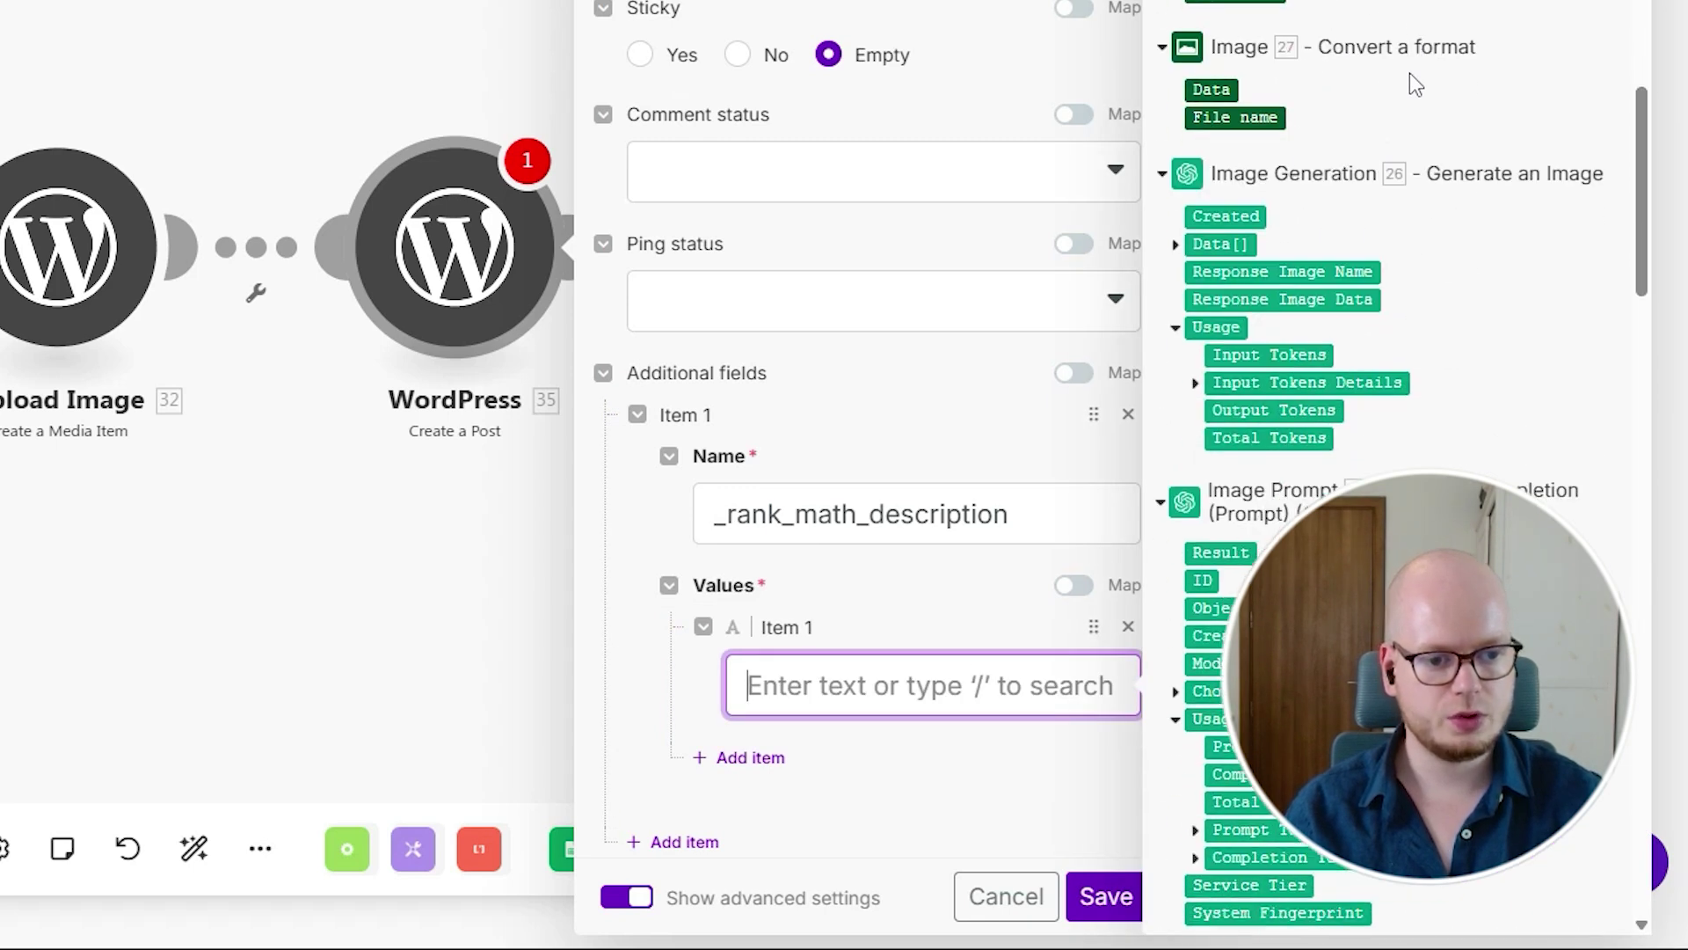
scroll(1411, 73, down, 9)
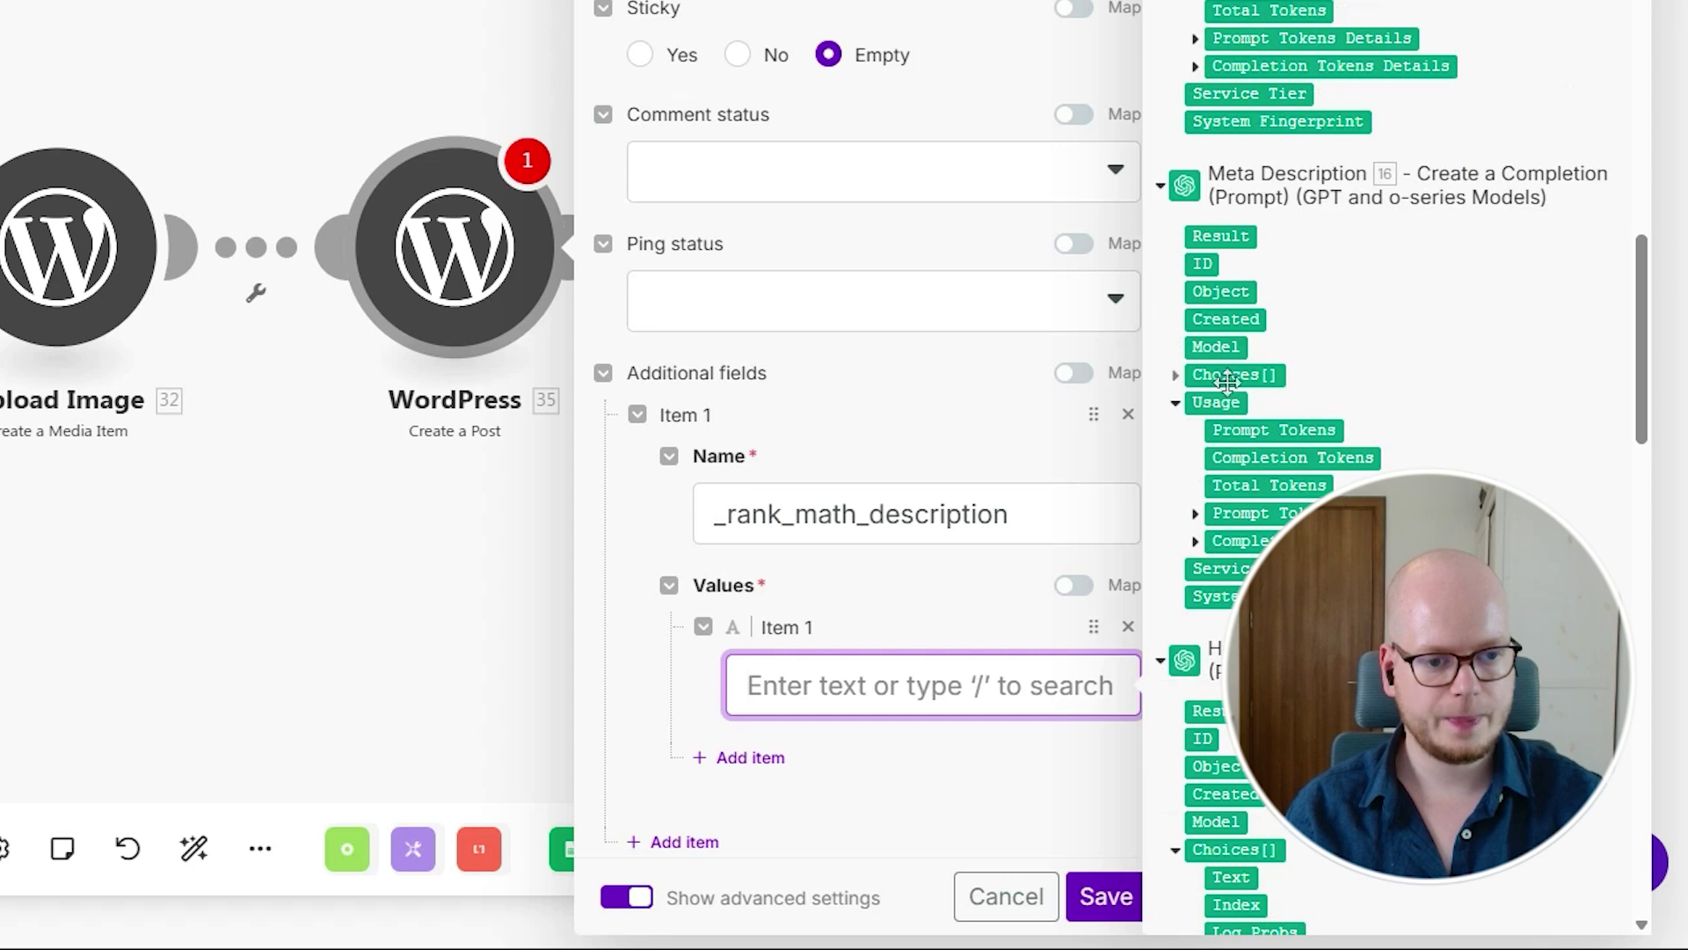
click(1175, 376)
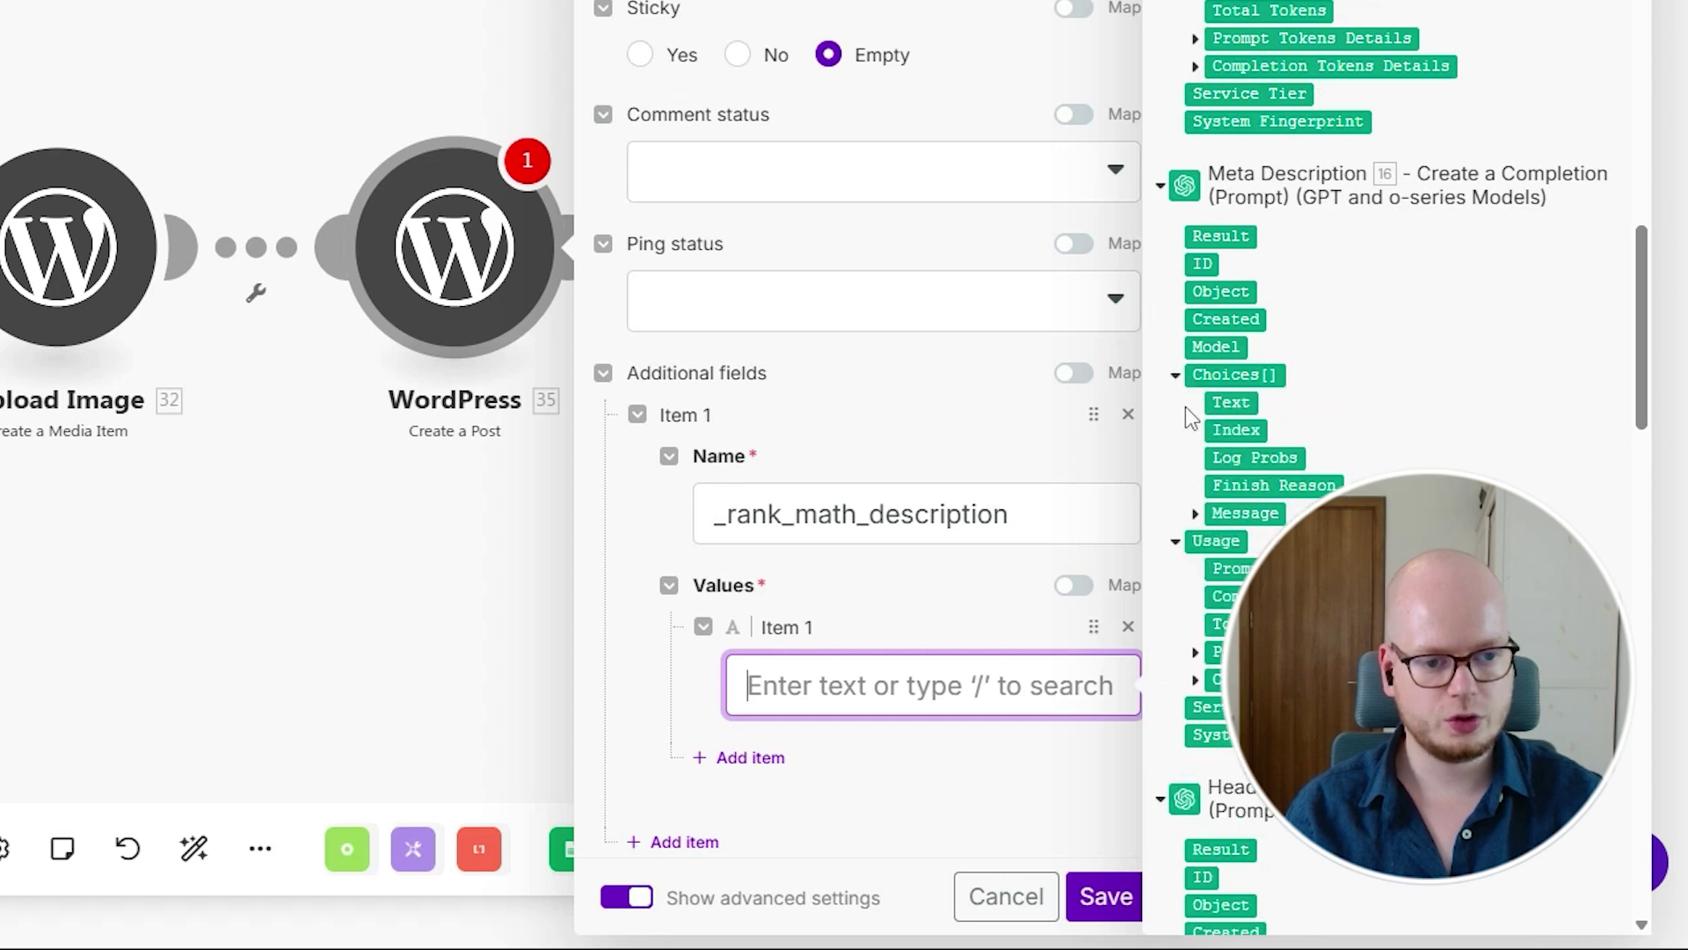
click(1197, 515)
click(1244, 568)
- Set the WordPress post's status to Publish and save the Create a Post module
scroll(1017, 803, down, 2)
scroll(1012, 800, up, 10)
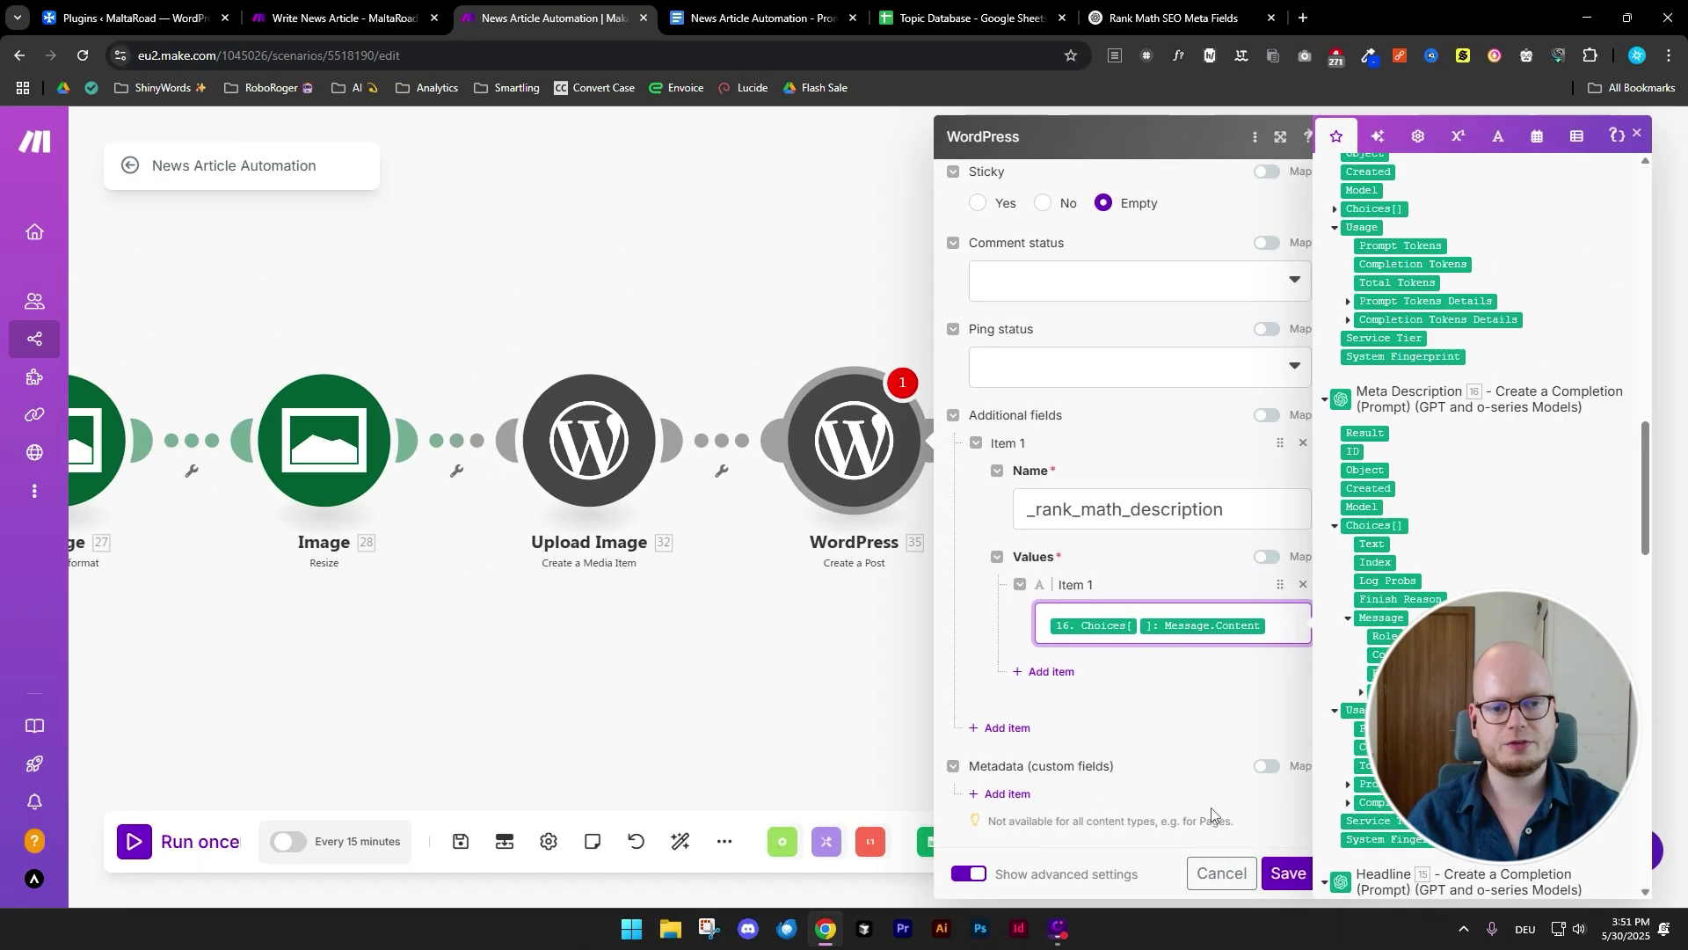
scroll(1165, 723, up, 5)
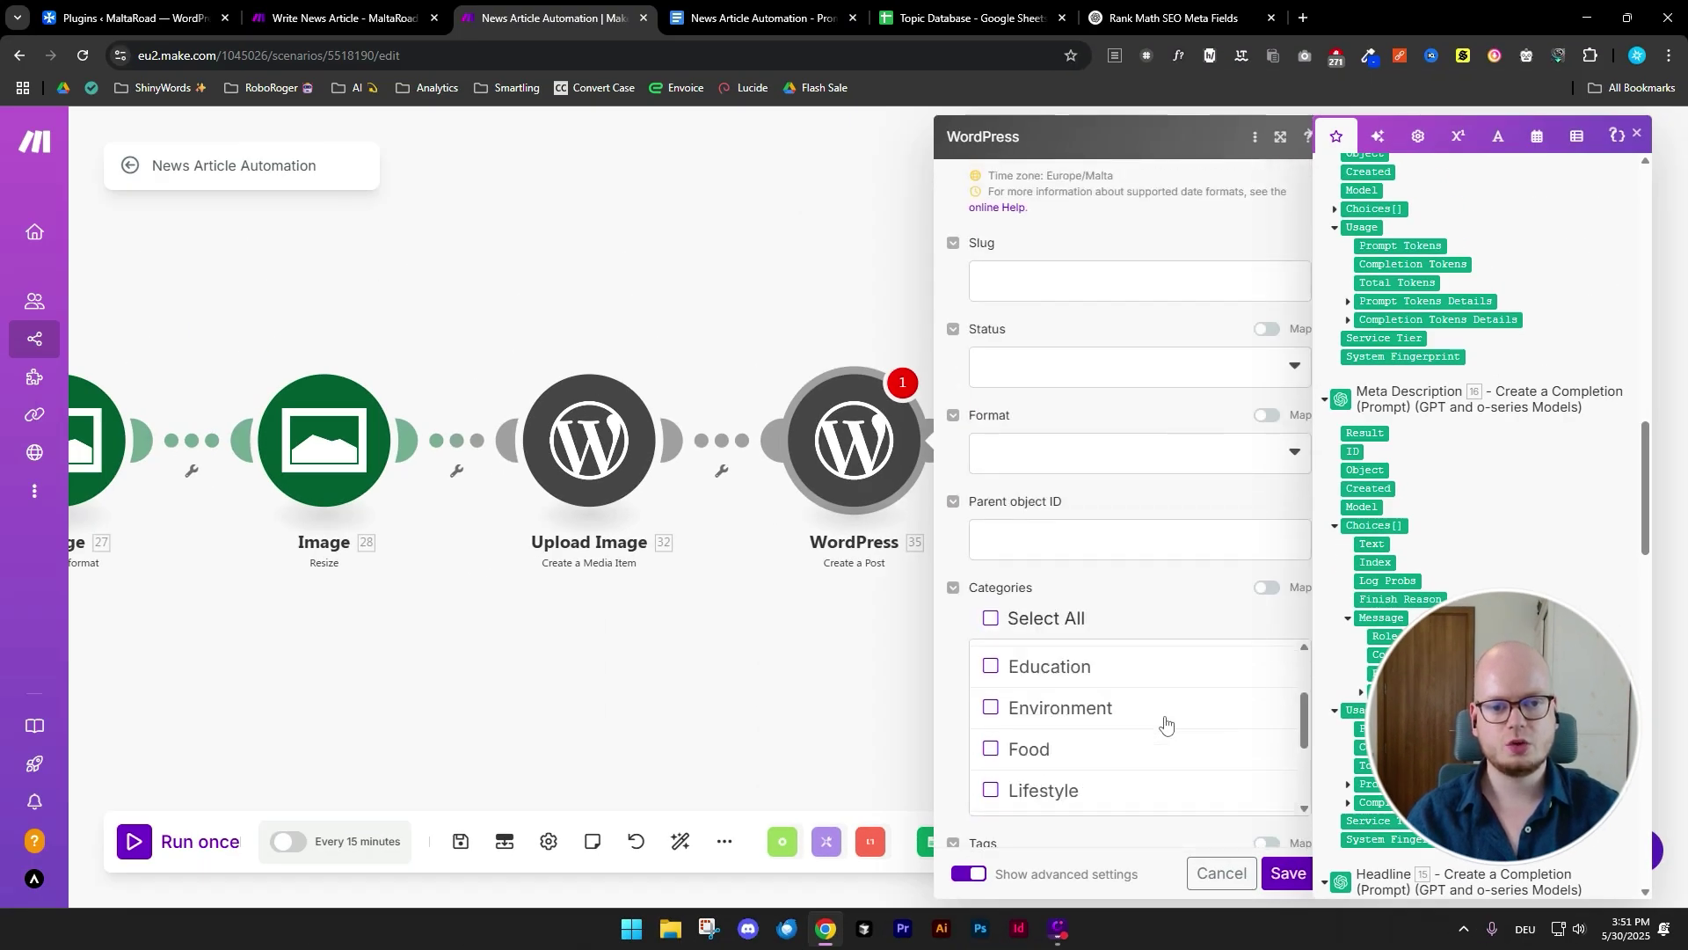
scroll(1161, 598, up, 4)
scroll(1175, 613, down, 2)
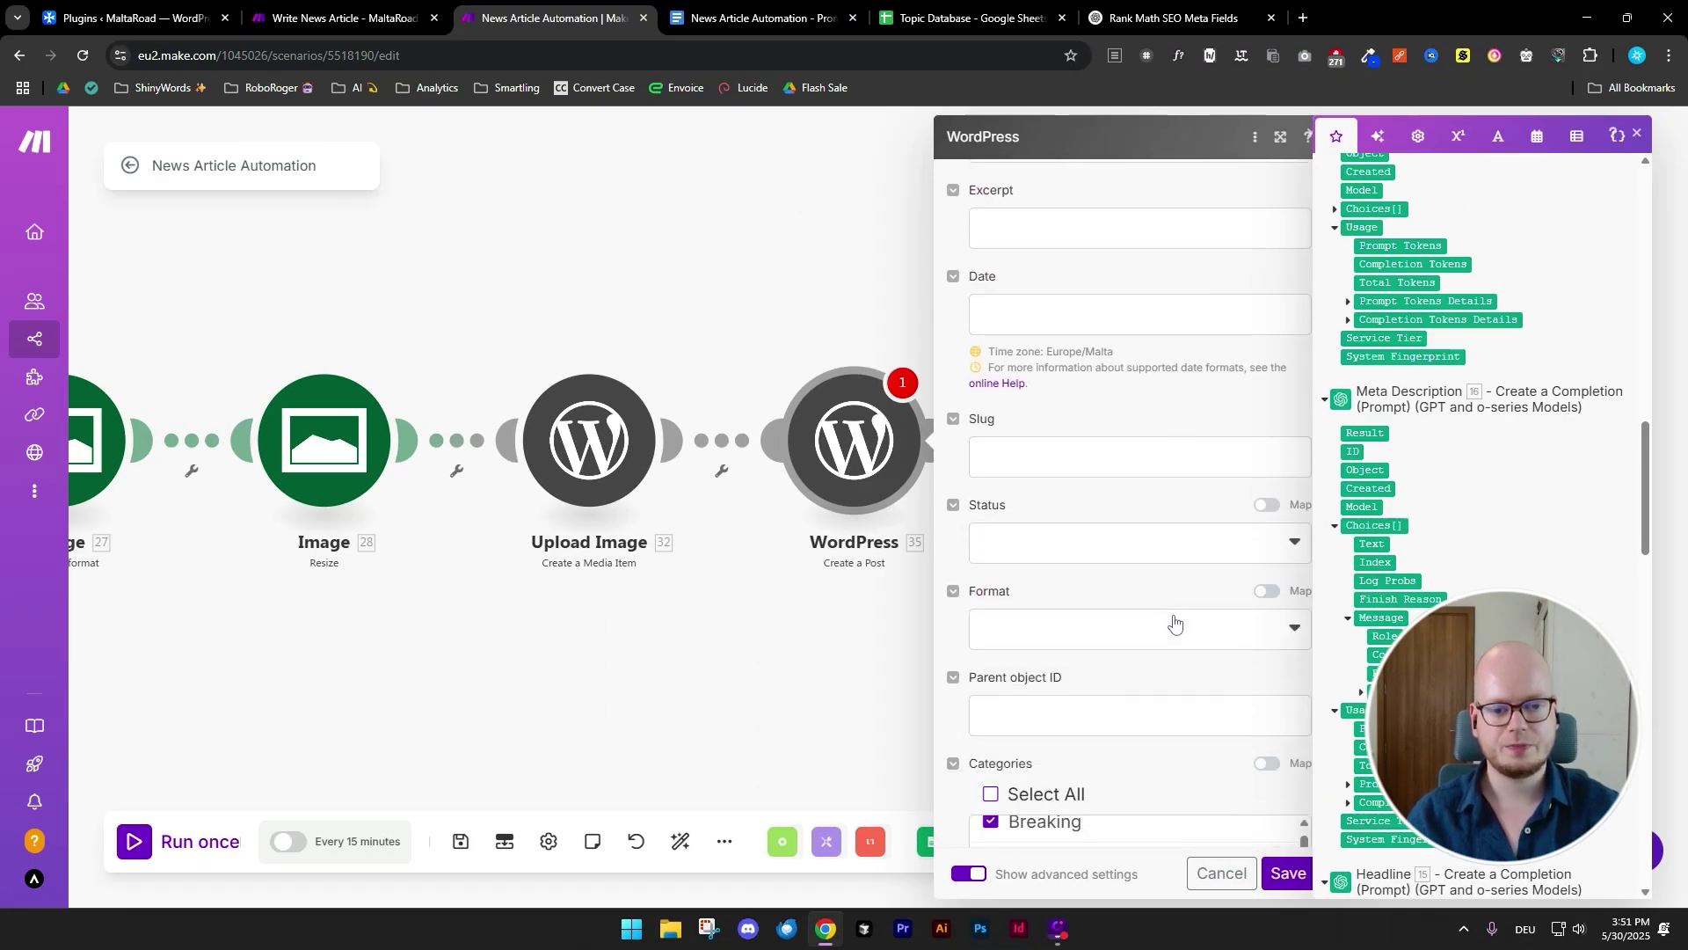
click(1117, 540)
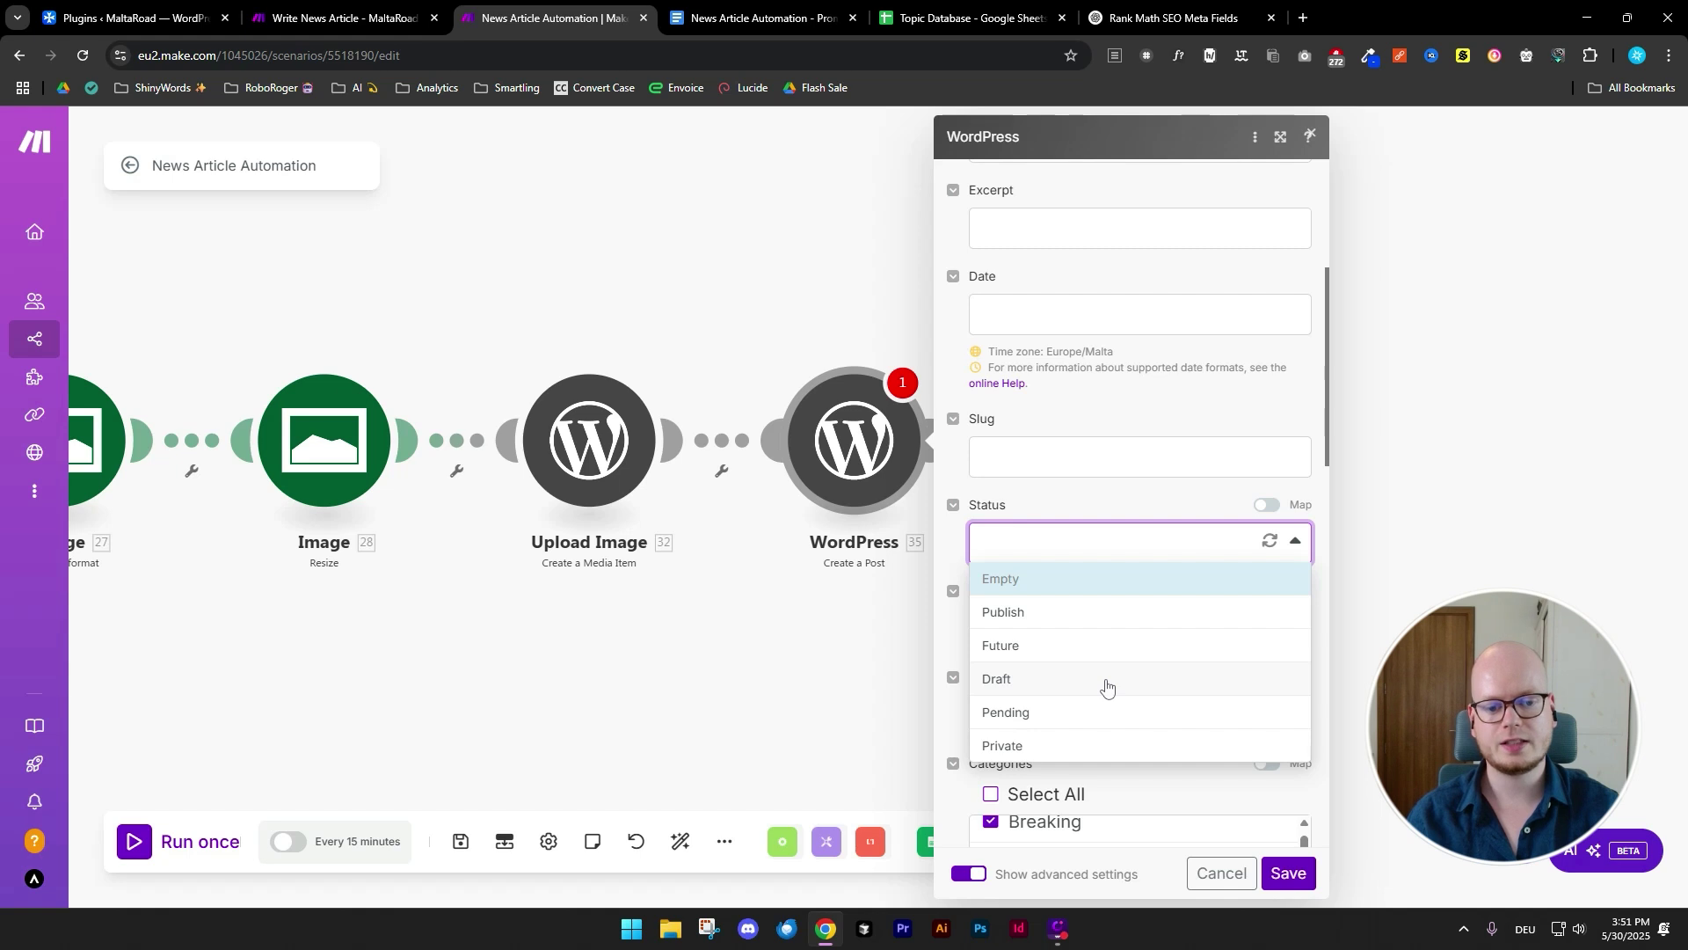
click(1088, 620)
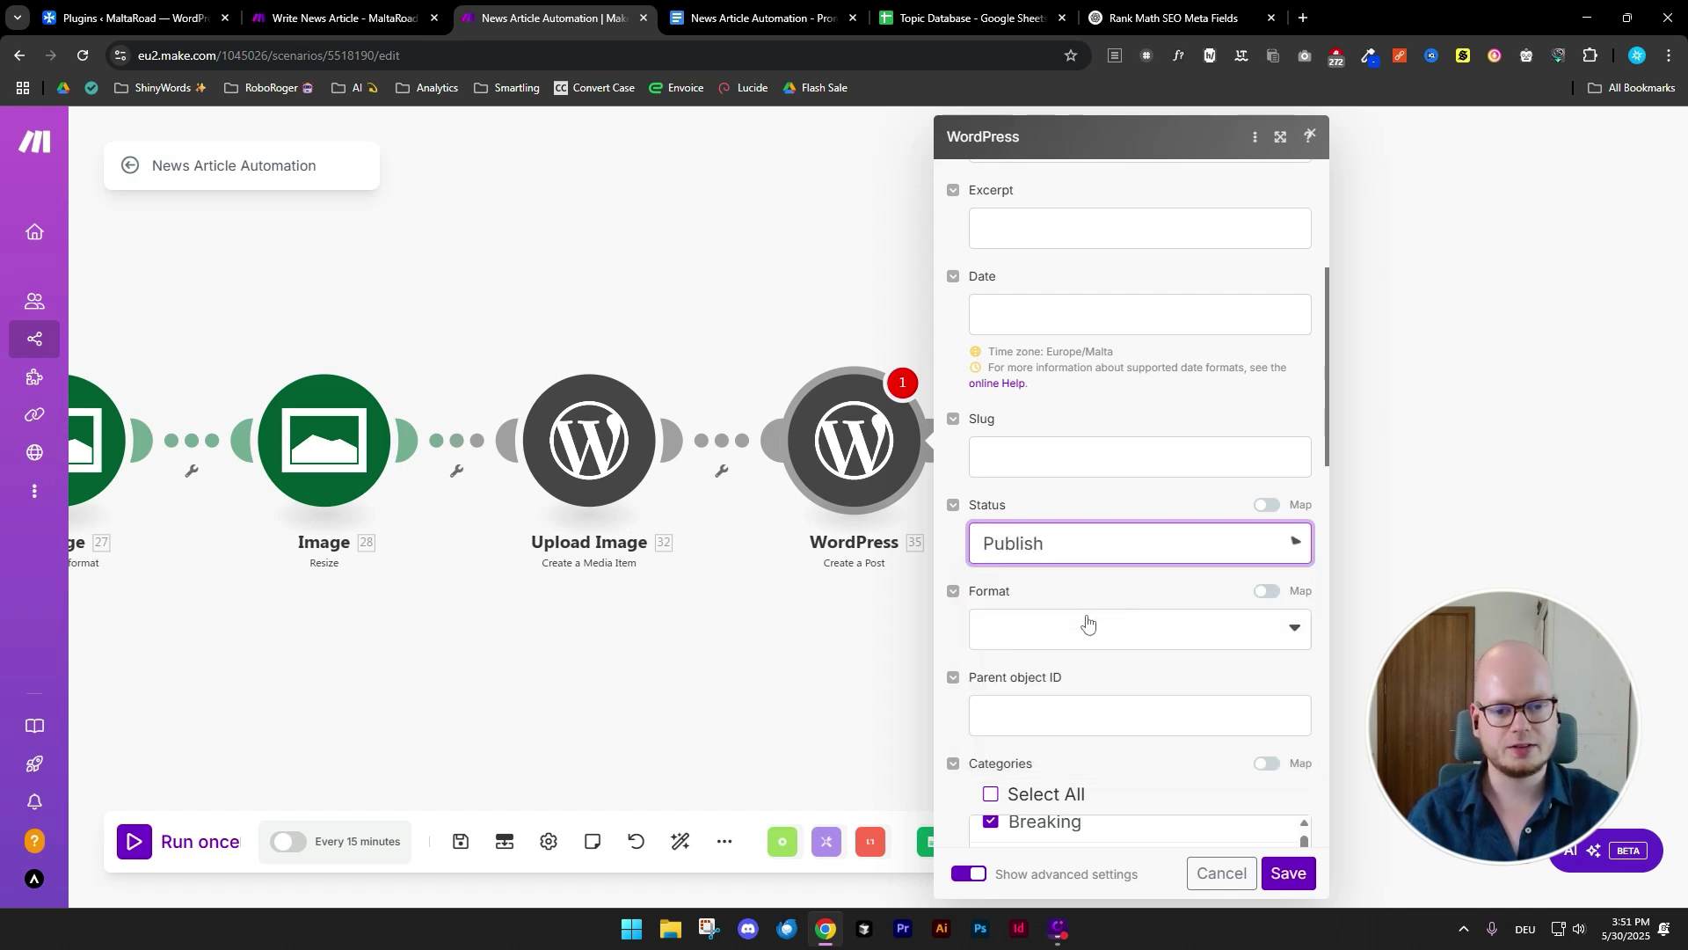
click(1288, 874)
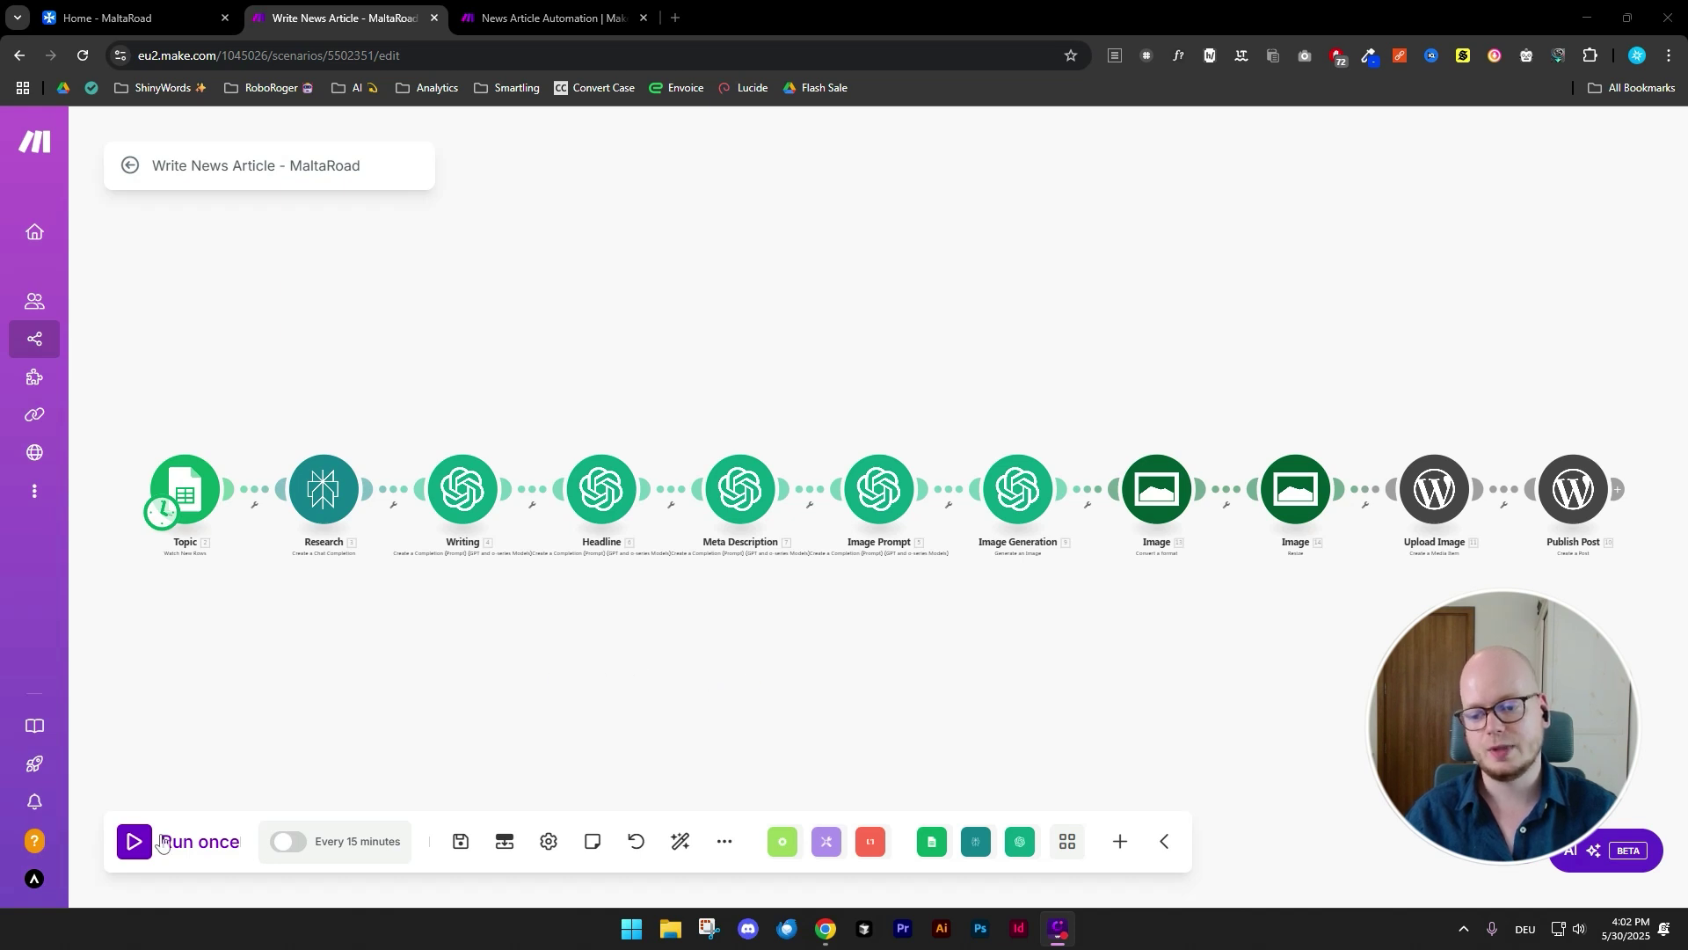
- Run the Write News Article - MaltaRoad scenario once, then open the lead Breaking News article on the MaltaRoad site and read through it
click(132, 847)
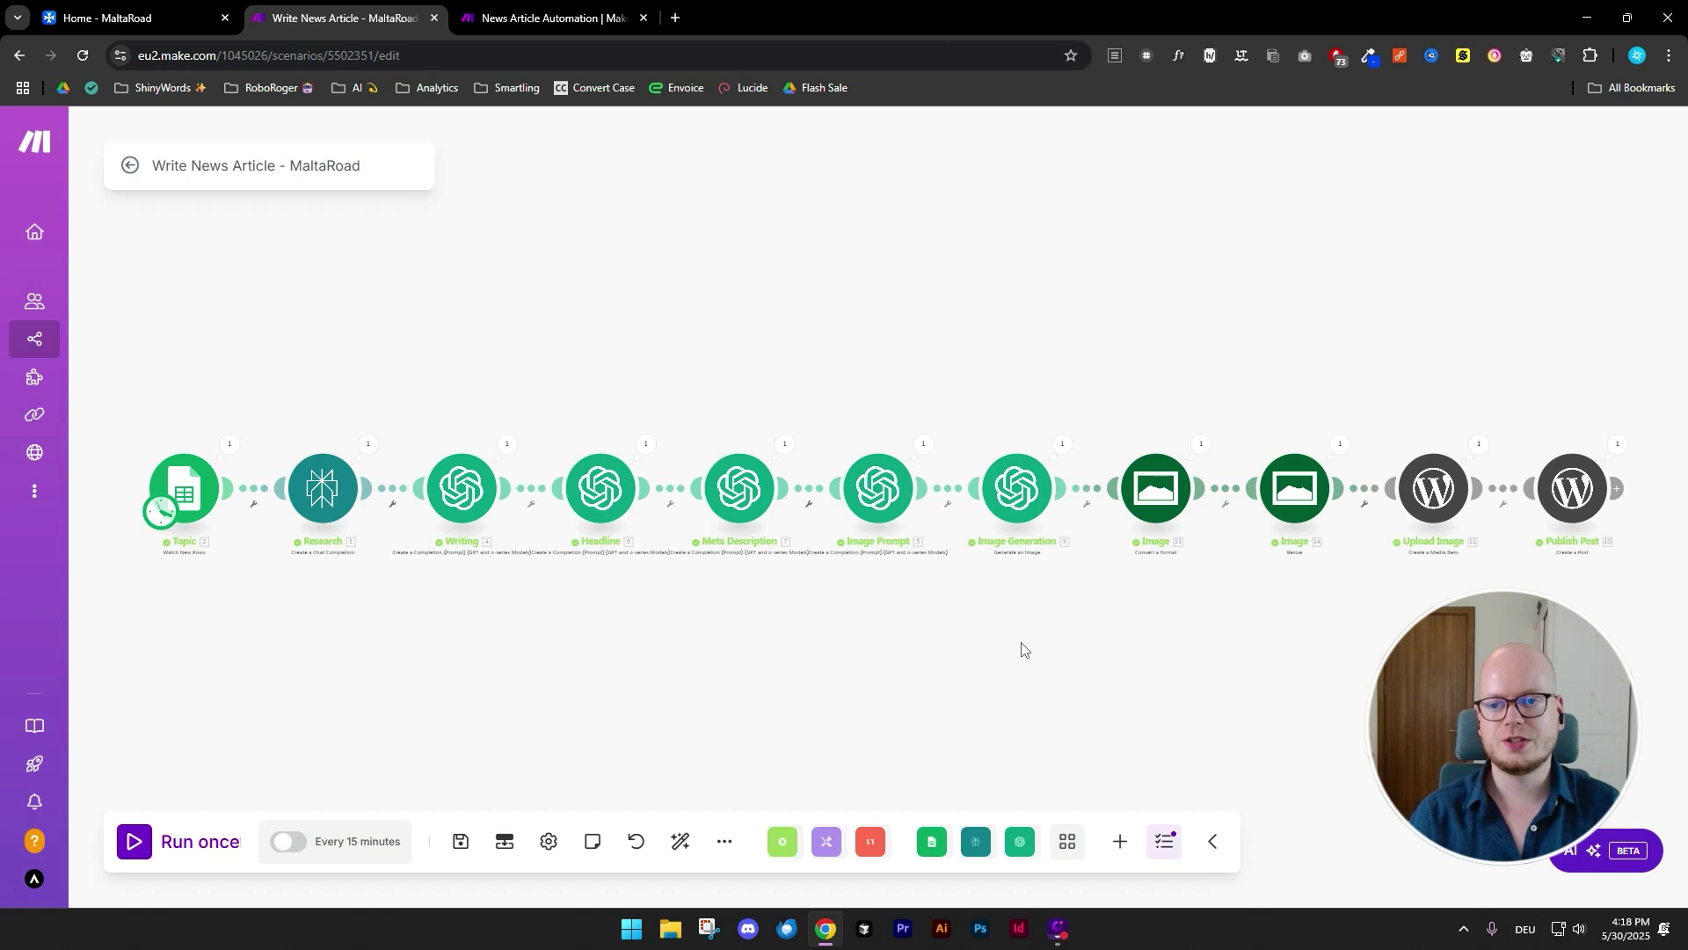
click(167, 23)
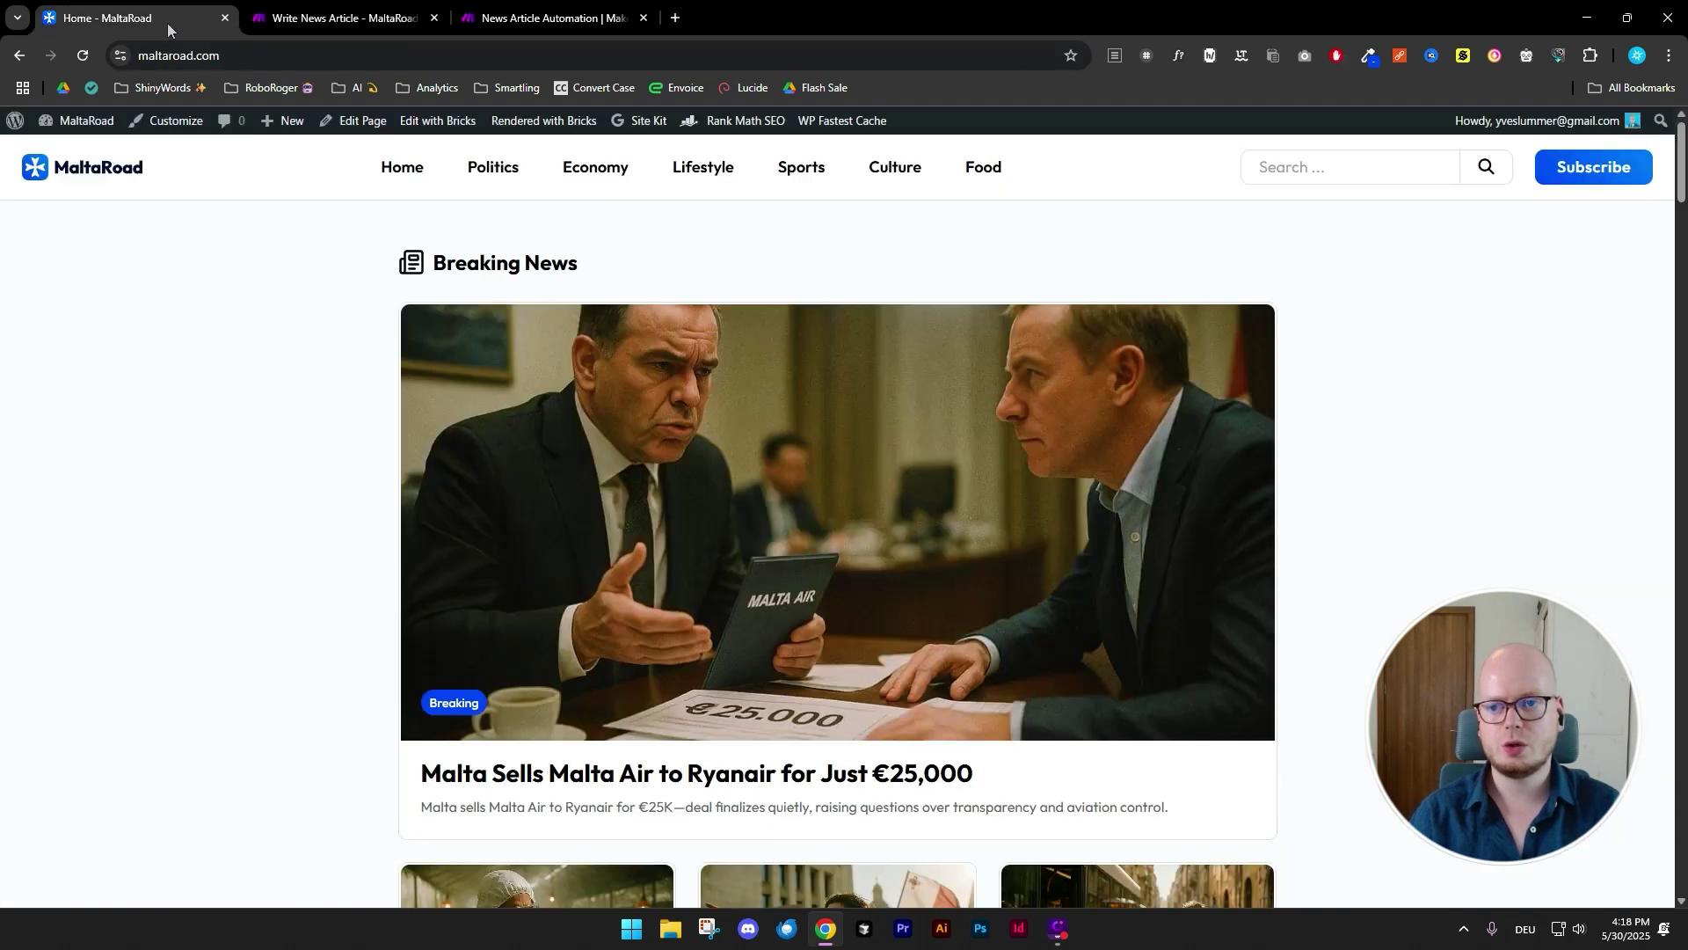
click(964, 542)
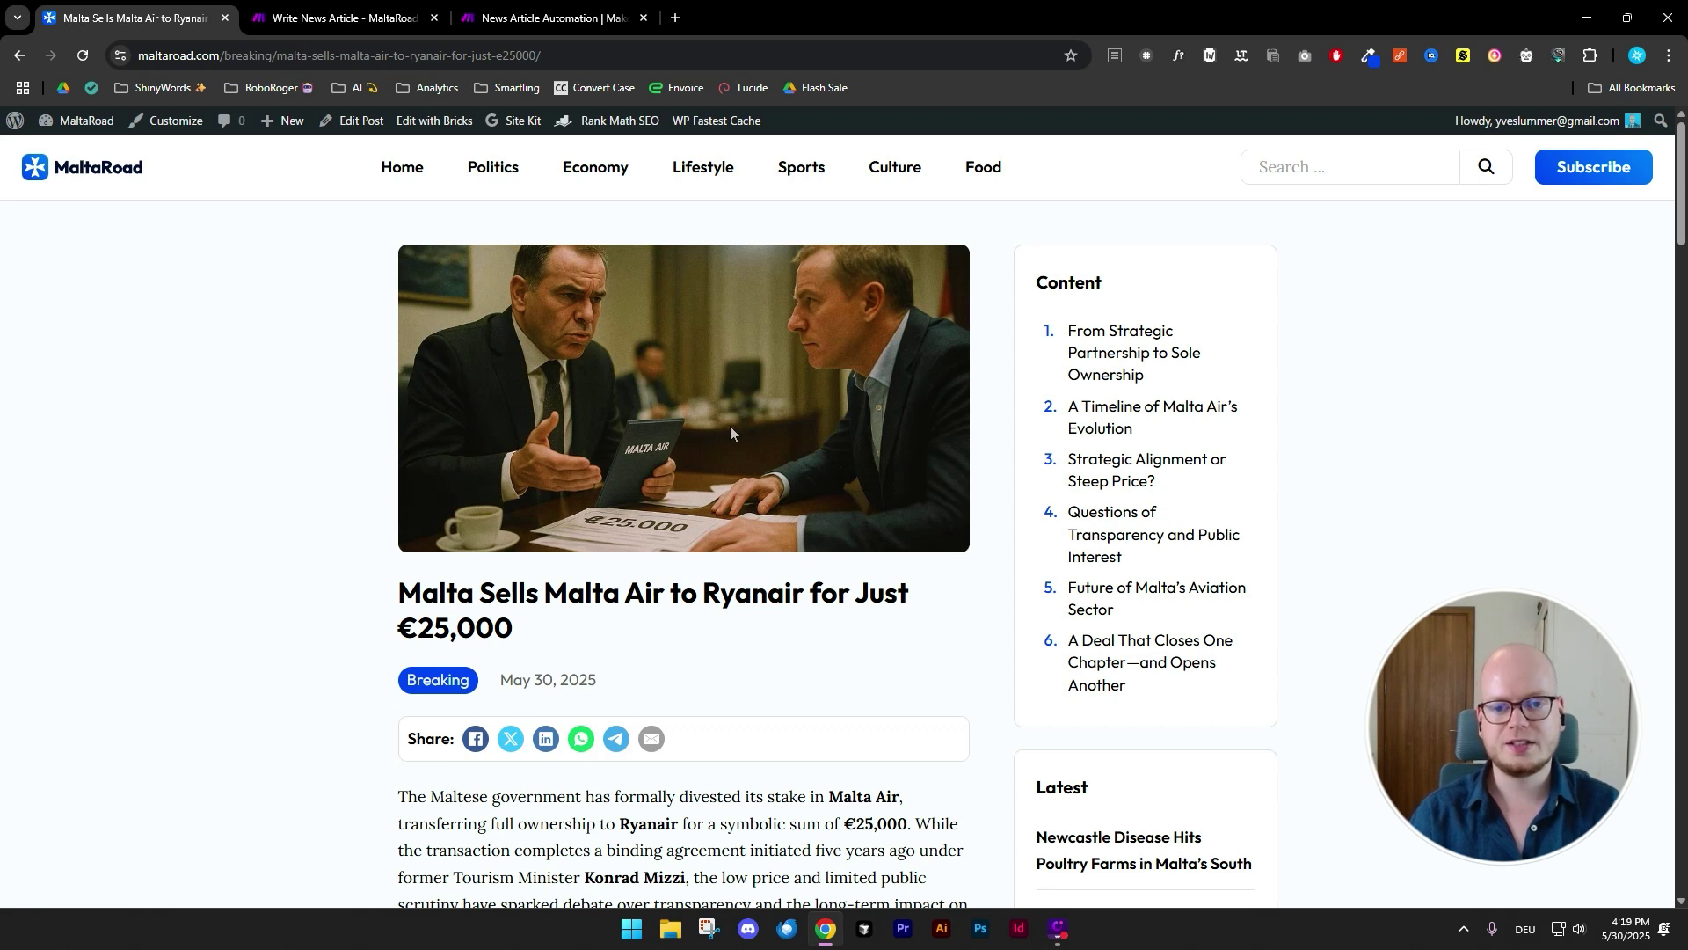
scroll(1029, 439, down, 10)
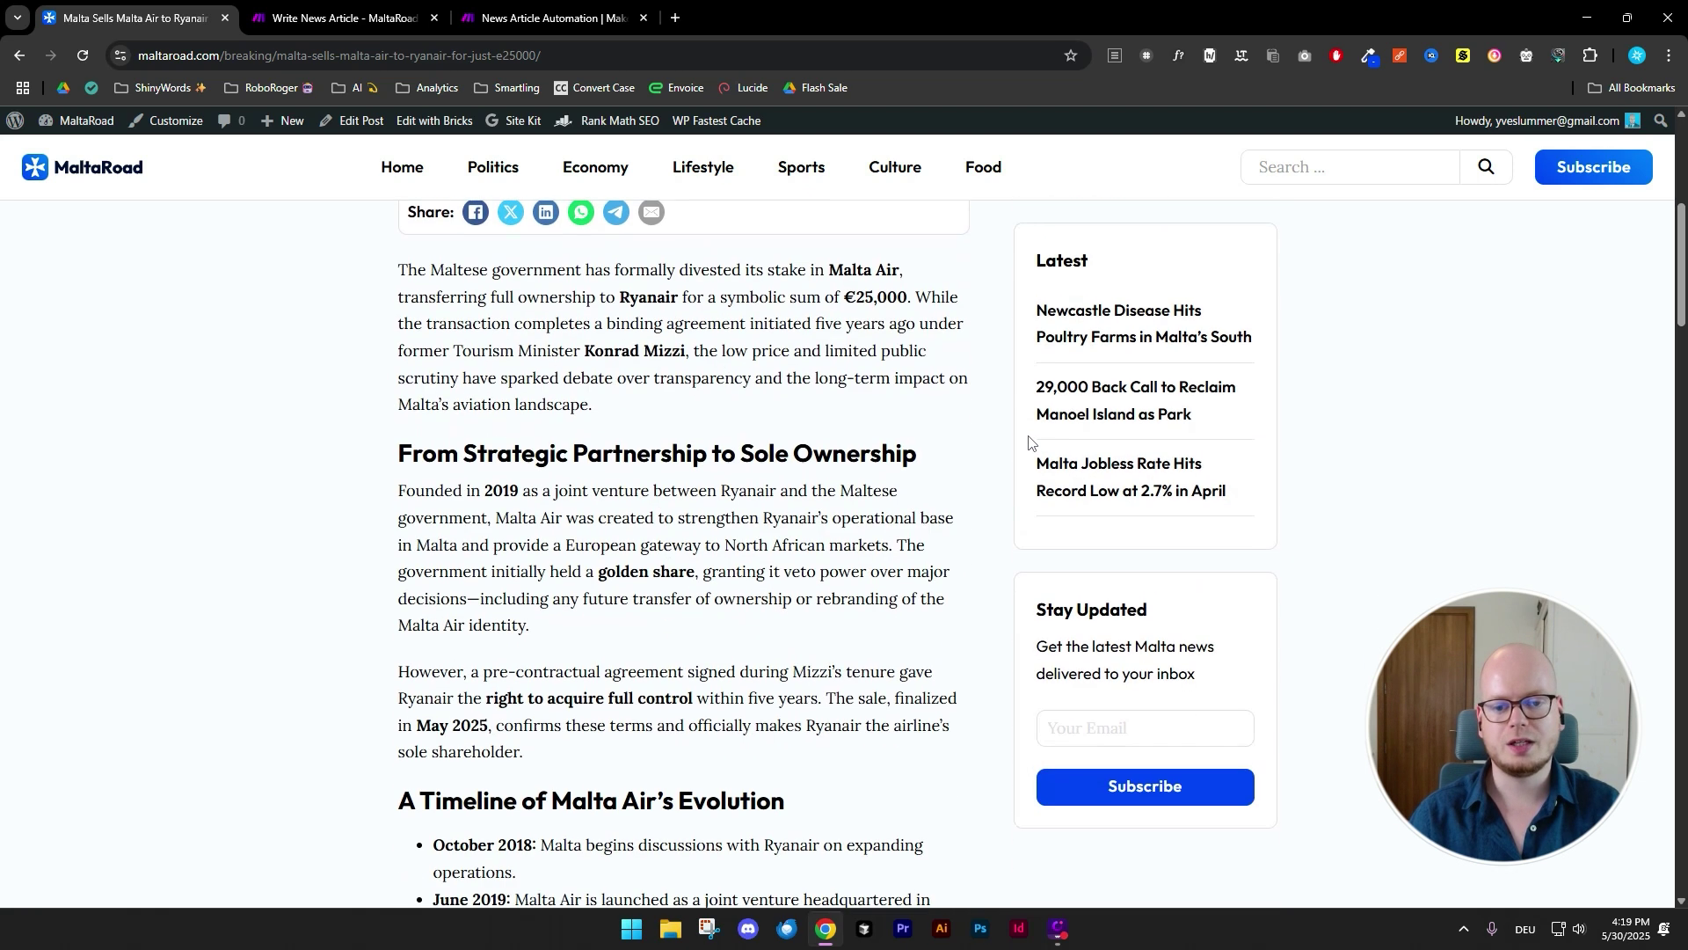
scroll(1005, 462, down, 7)
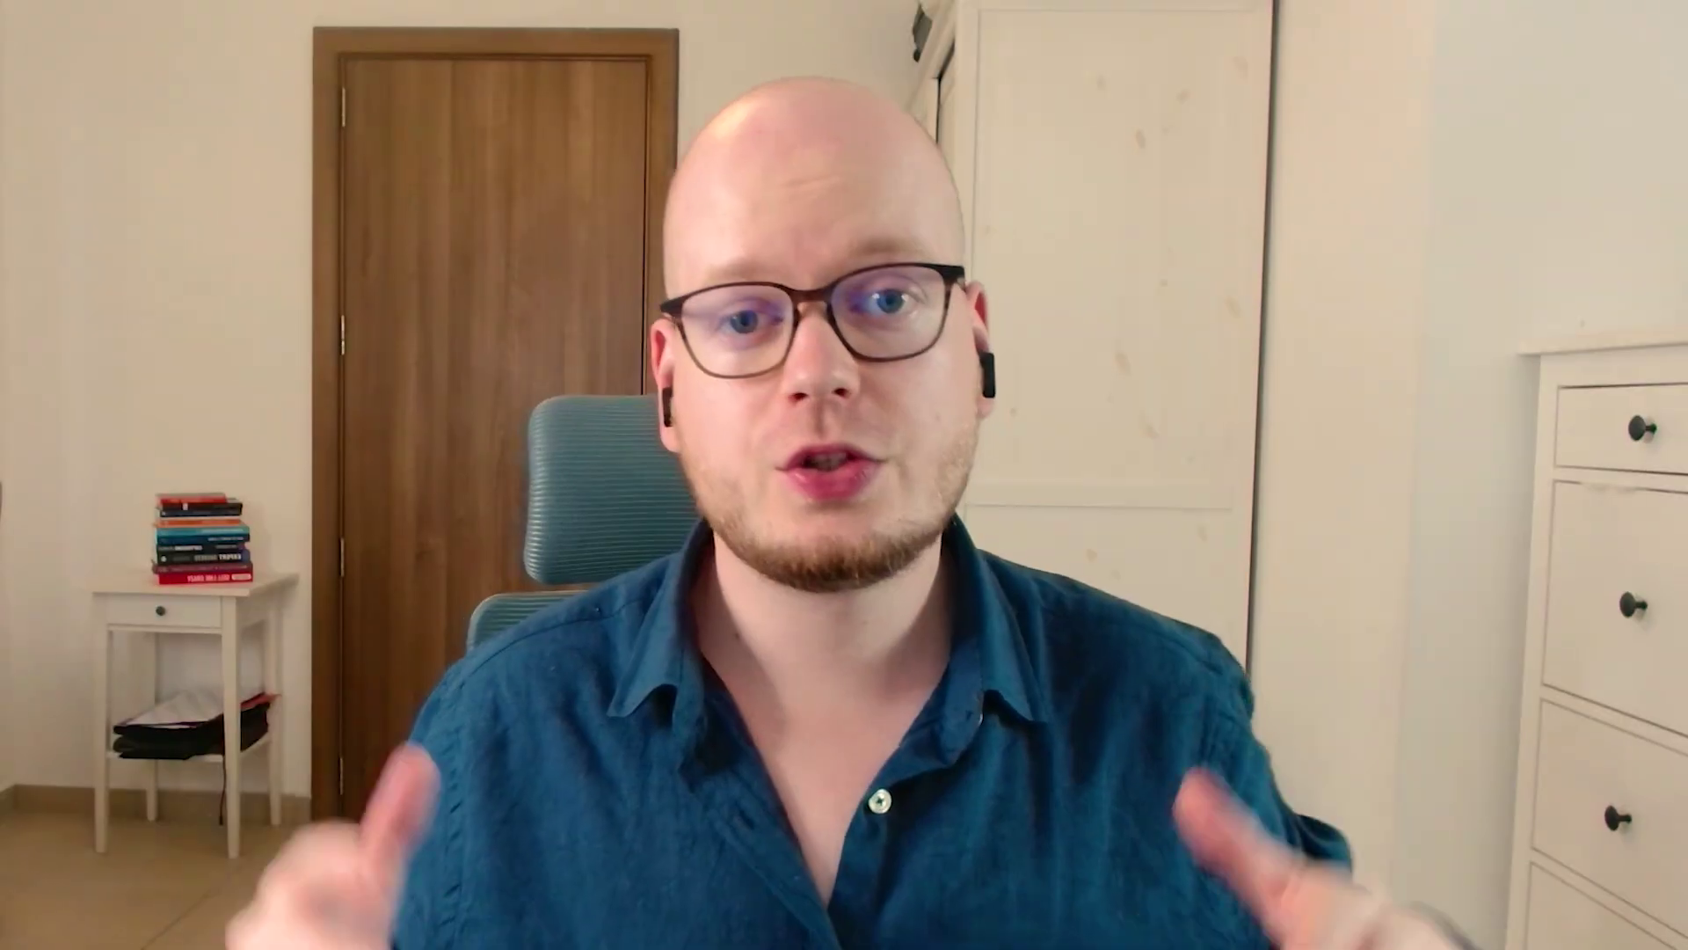